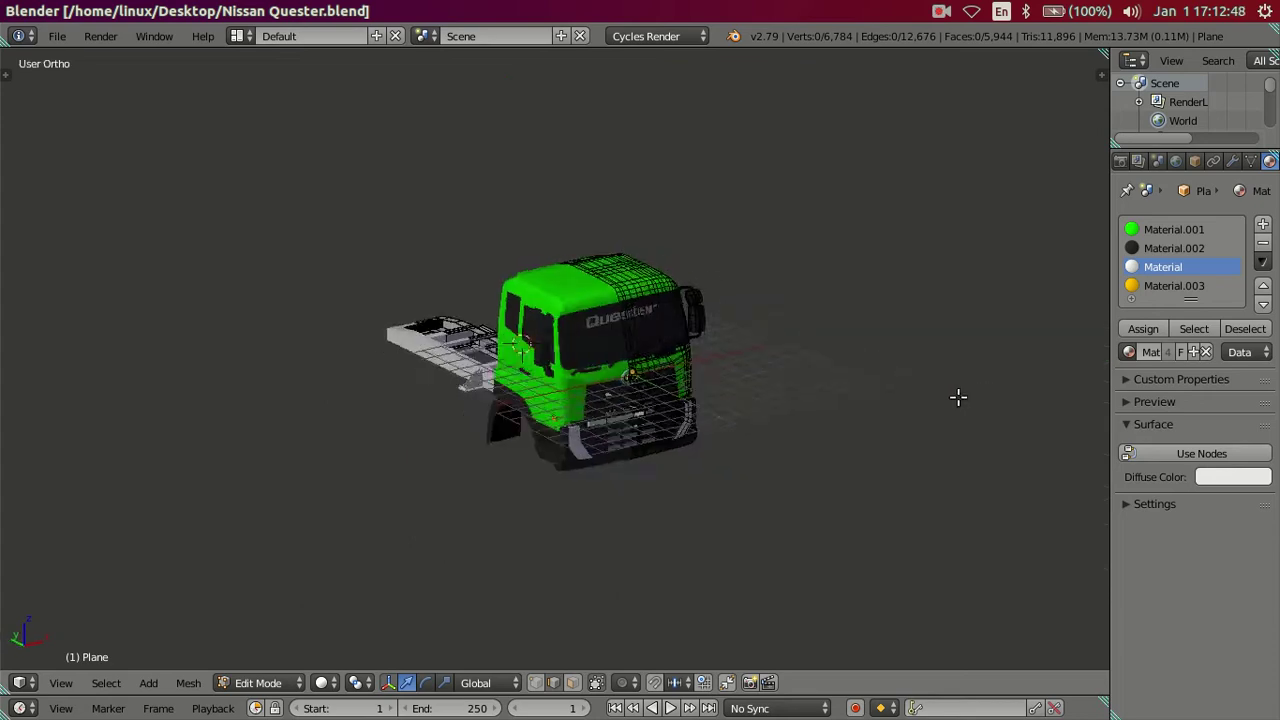
Step: Zoom into the Right Ortho side view and toggle wireframe to compare the rail with the photo
scroll(660, 374, up, 3)
key(KP_3)
scroll(668, 371, up, 3)
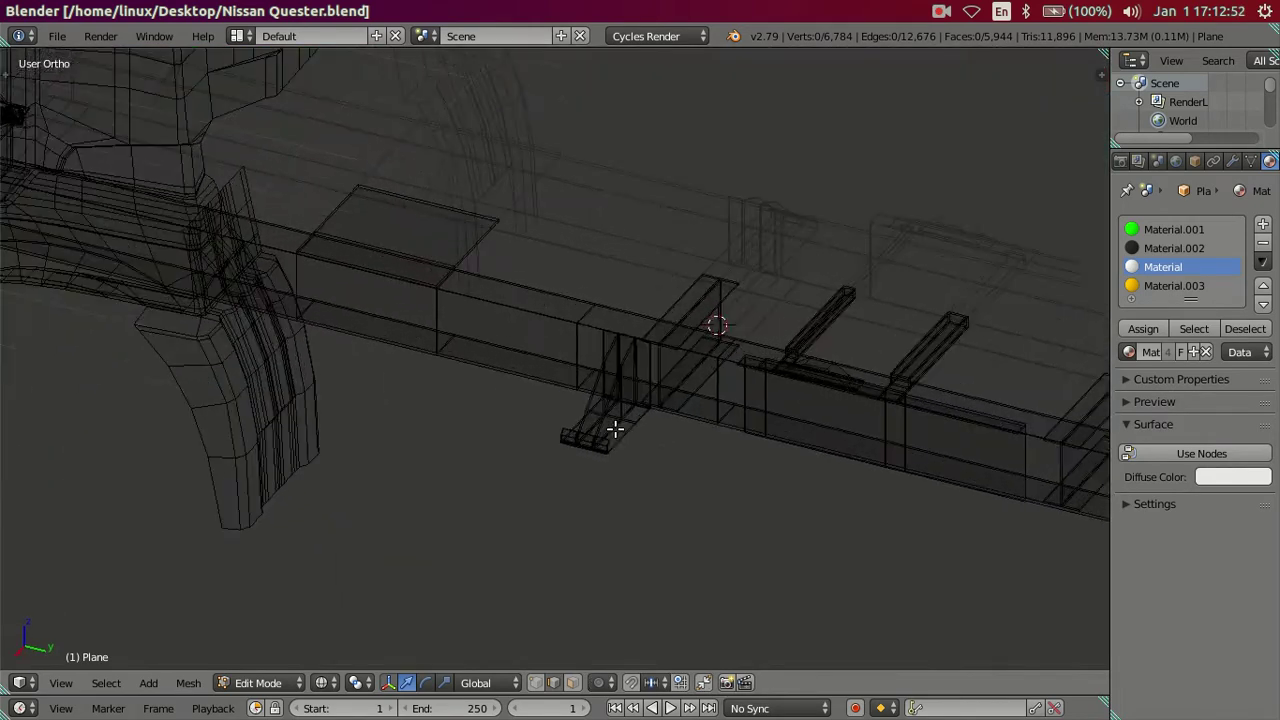
scroll(614, 429, up, 3)
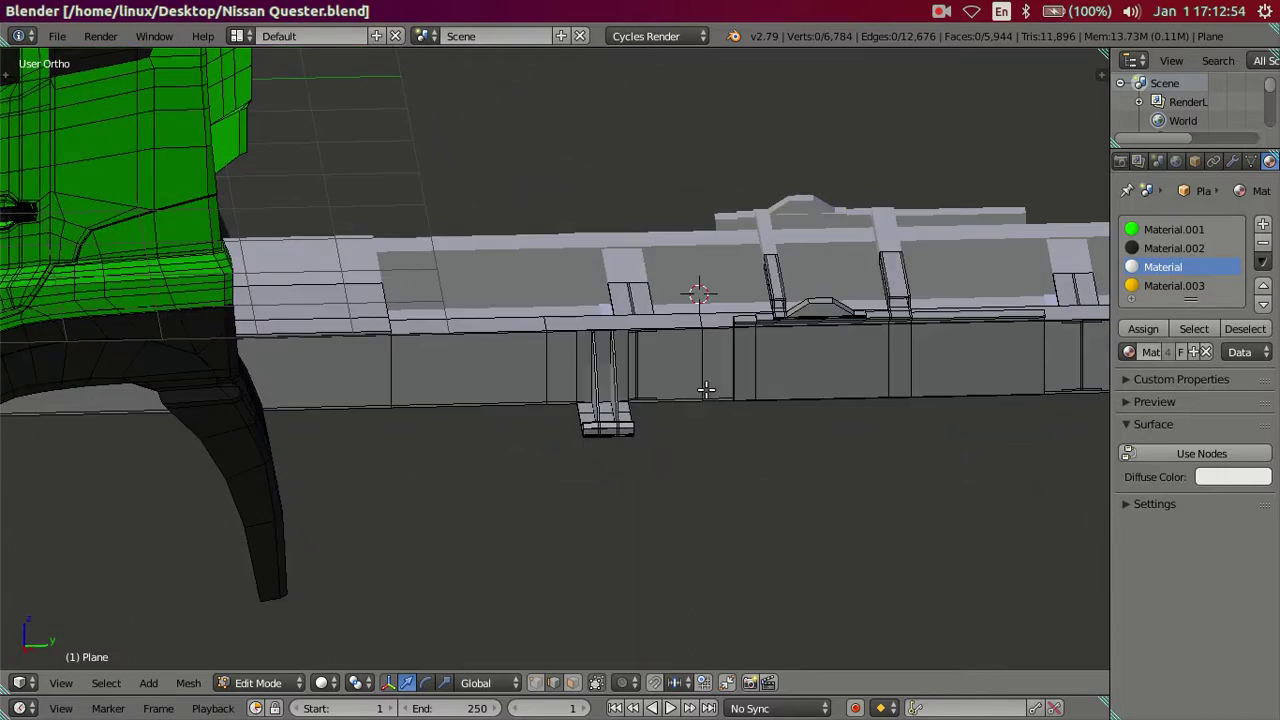
key(KP_3)
scroll(680, 414, up, 3)
key(z)
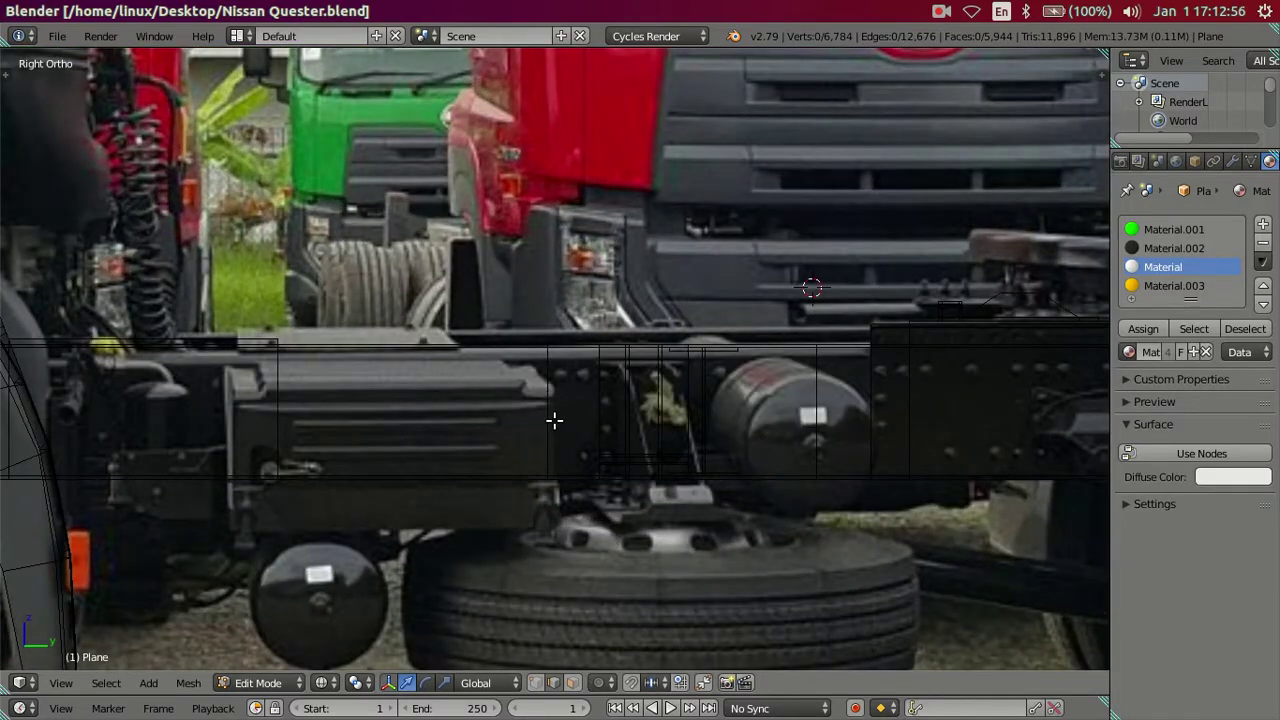
key(z)
Step: Orbit around the chassis, then return to the Right Ortho reference view
mouse_move(374, 423)
middle_down()
mouse_move(374, 506)
mouse_move(330, 494)
middle_up()
mouse_move(691, 448)
middle_down()
mouse_move(680, 396)
mouse_move(664, 388)
mouse_move(650, 400)
mouse_move(655, 495)
mouse_move(686, 474)
mouse_move(623, 434)
mouse_move(626, 405)
mouse_move(663, 423)
mouse_move(731, 422)
mouse_move(731, 403)
mouse_move(648, 394)
middle_up()
key(KP_3)
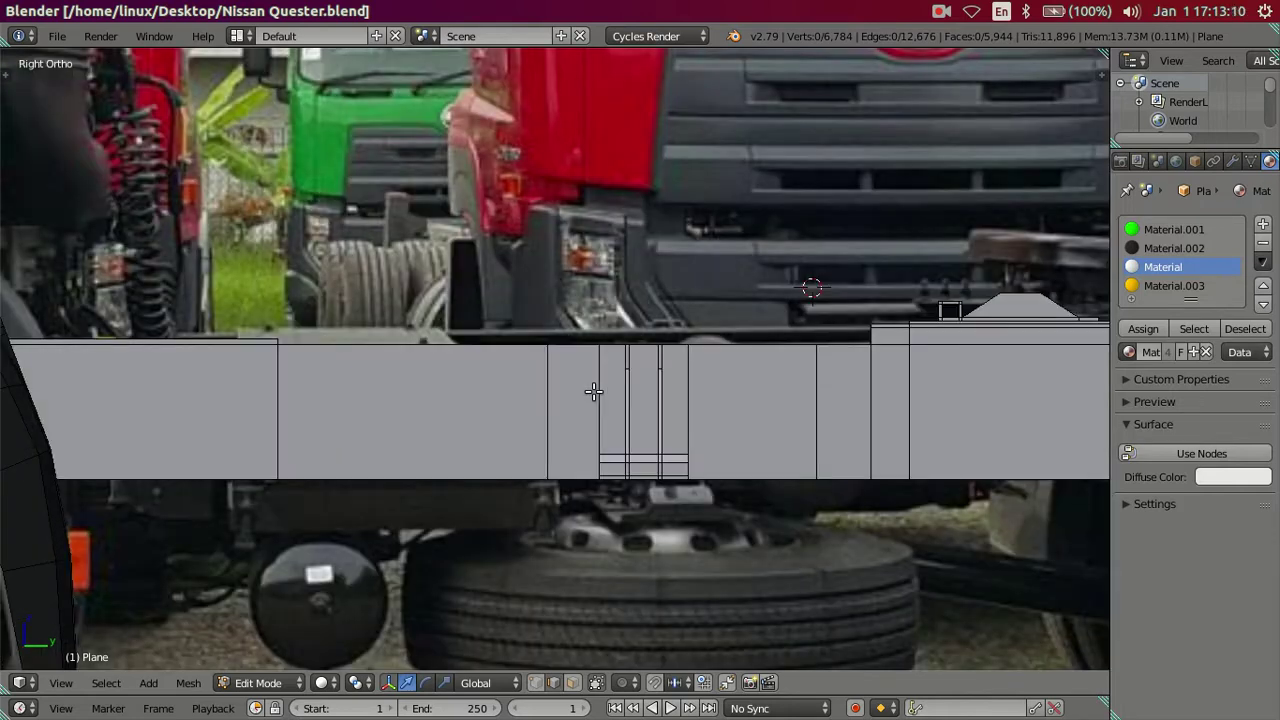
Step: Select the top plate's end edges on the frame rail
key(z)
key(z)
mouse_move(606, 309)
middle_down()
mouse_move(571, 434)
mouse_move(546, 436)
middle_up()
scroll(371, 251, up, 1)
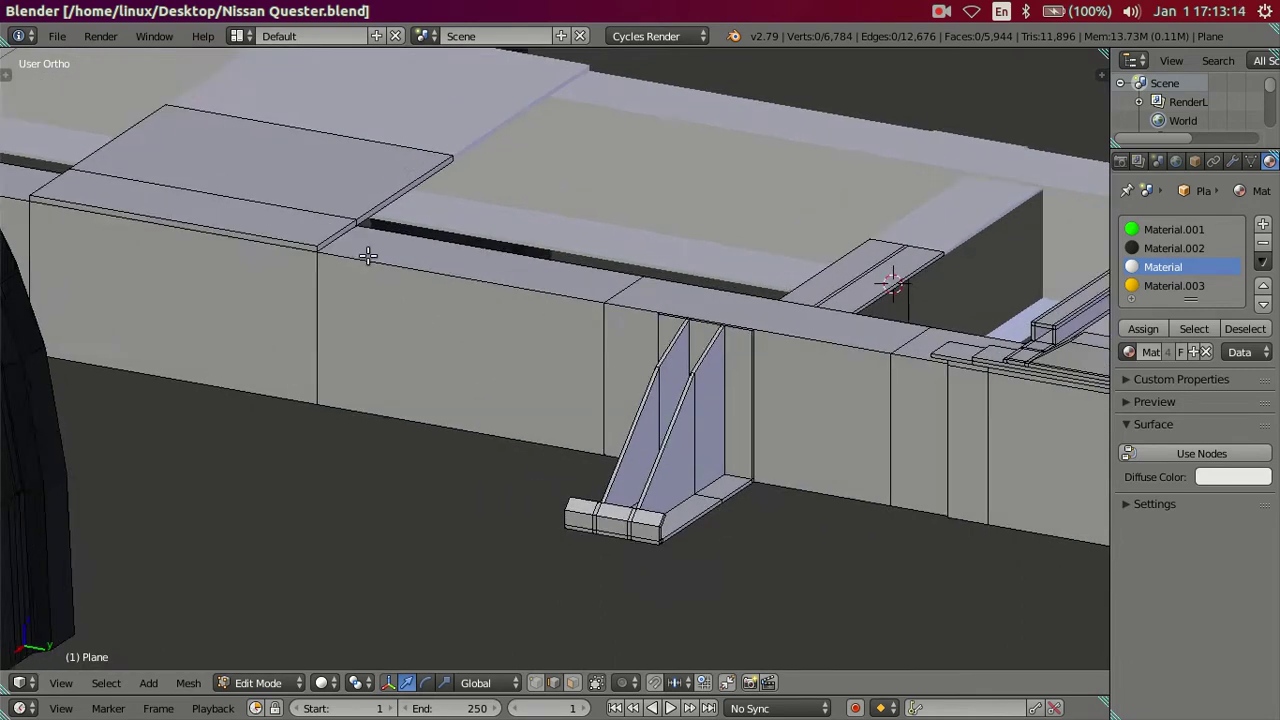
scroll(526, 340, up, 2)
scroll(534, 240, up, 1)
scroll(530, 238, up, 2)
scroll(530, 238, up, 1)
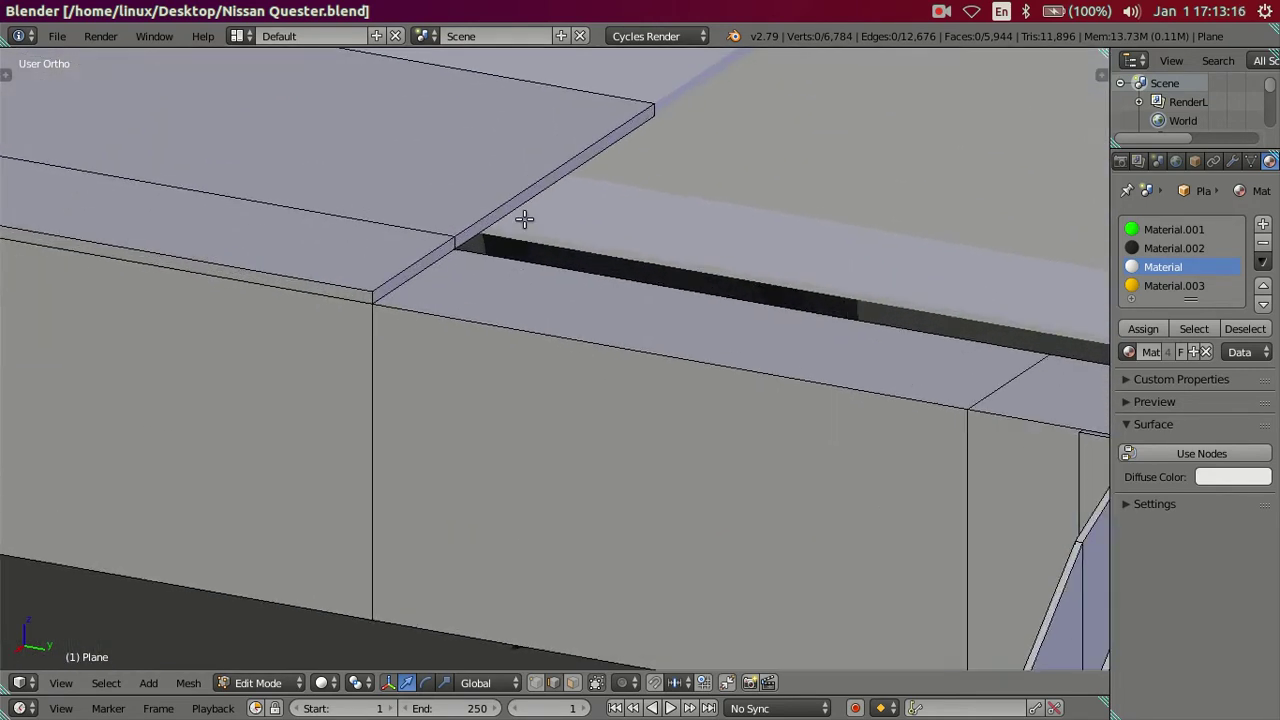
alt+right_click(522, 190)
alt+shift+right_click(416, 285)
key(z)
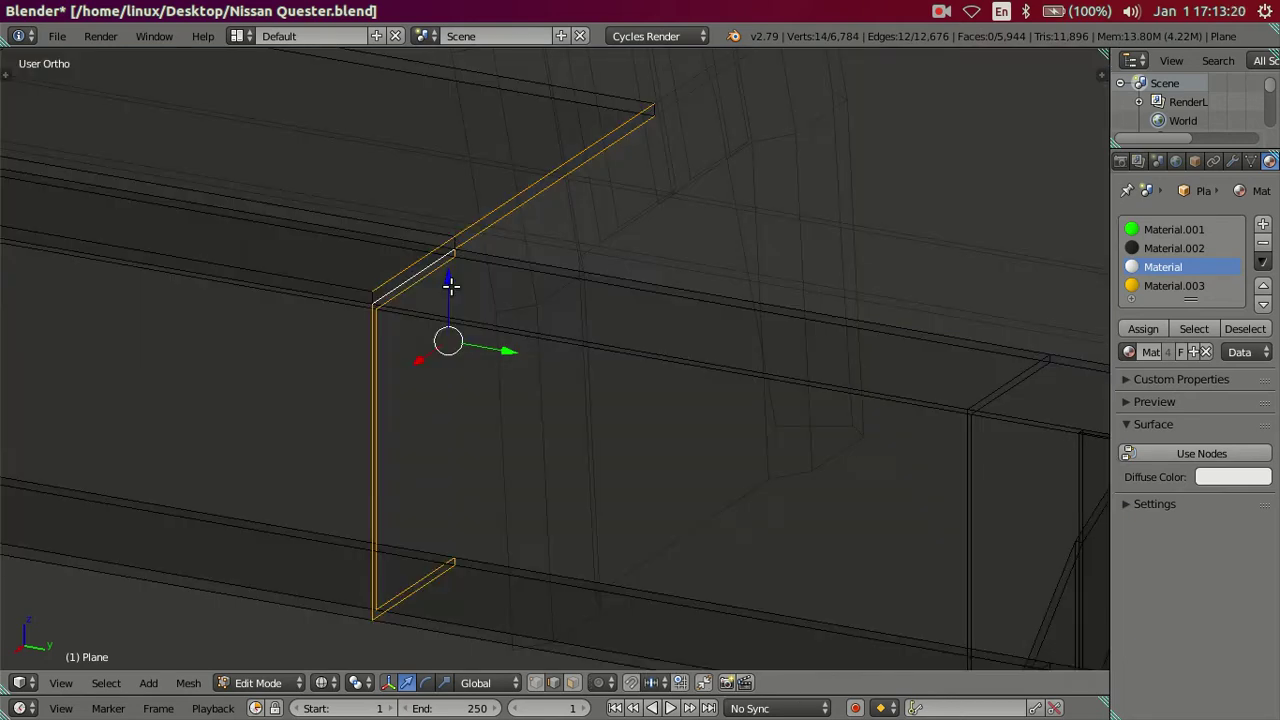
key(z)
scroll(551, 340, down, 4)
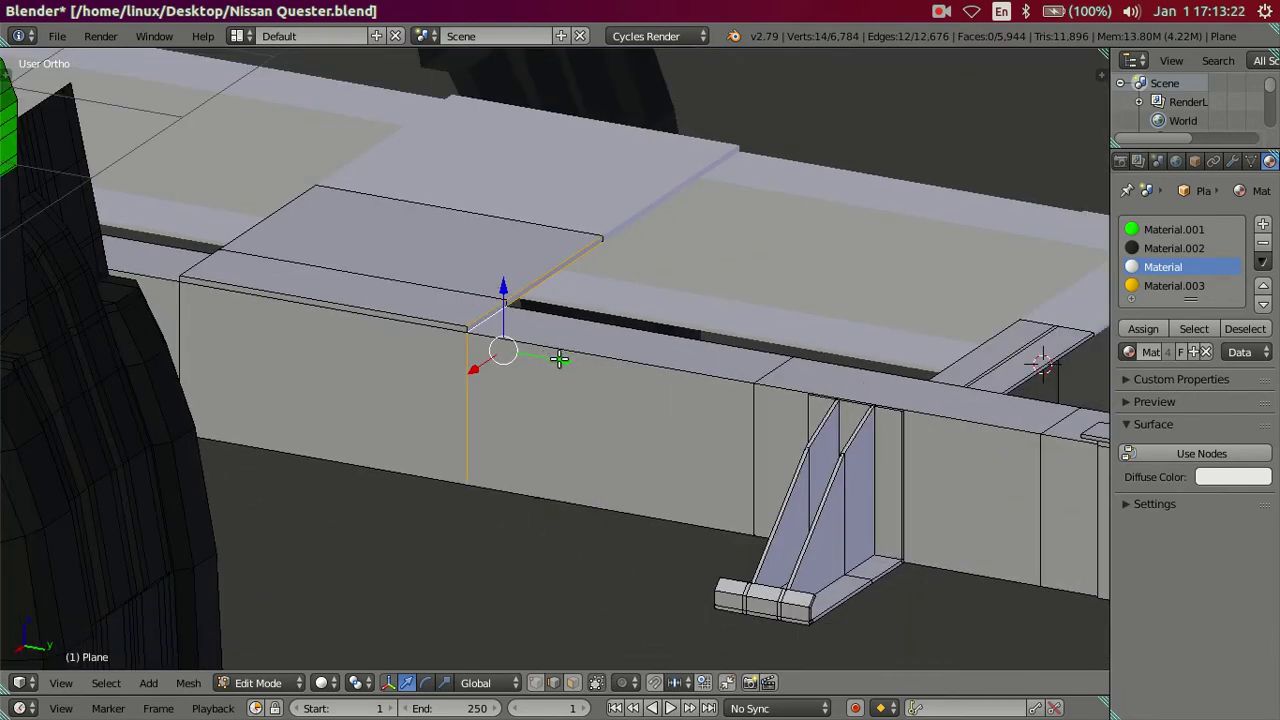
Step: In side view, slide the end edges along Y to line up with the battery box's front edge
click(559, 359)
right_click(477, 338)
key(KP_3)
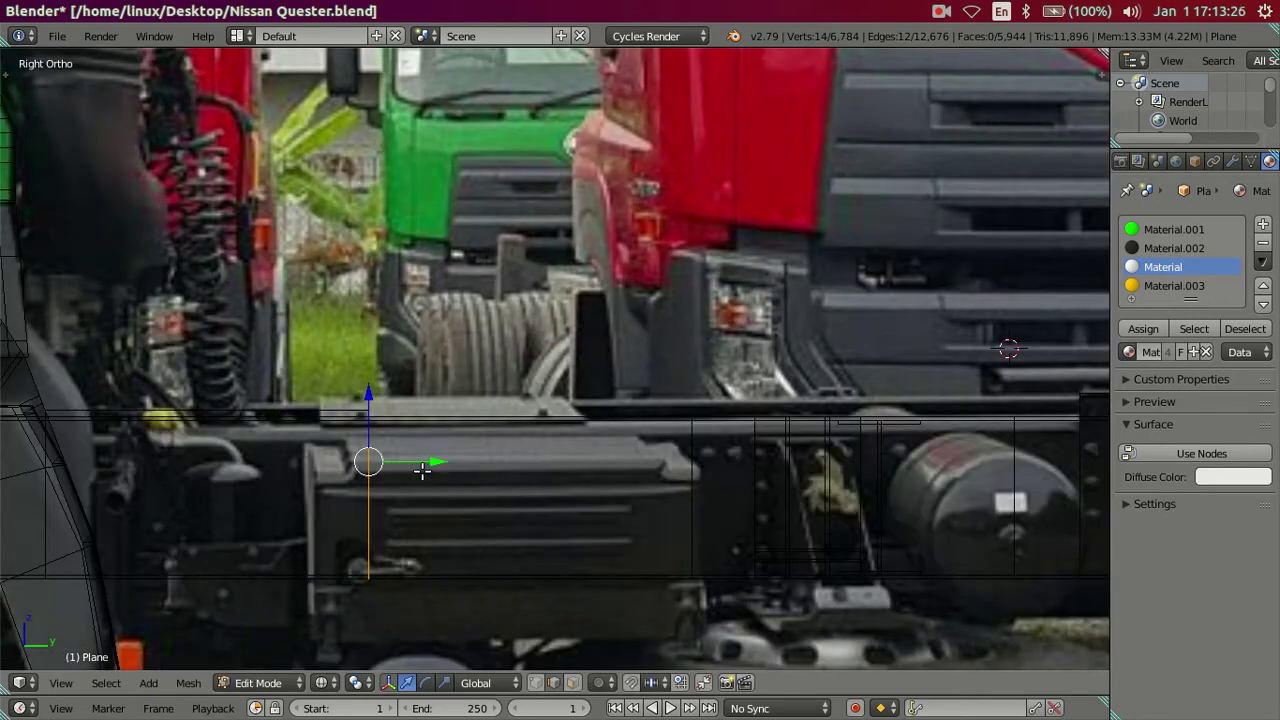
drag(424, 460, 387, 457)
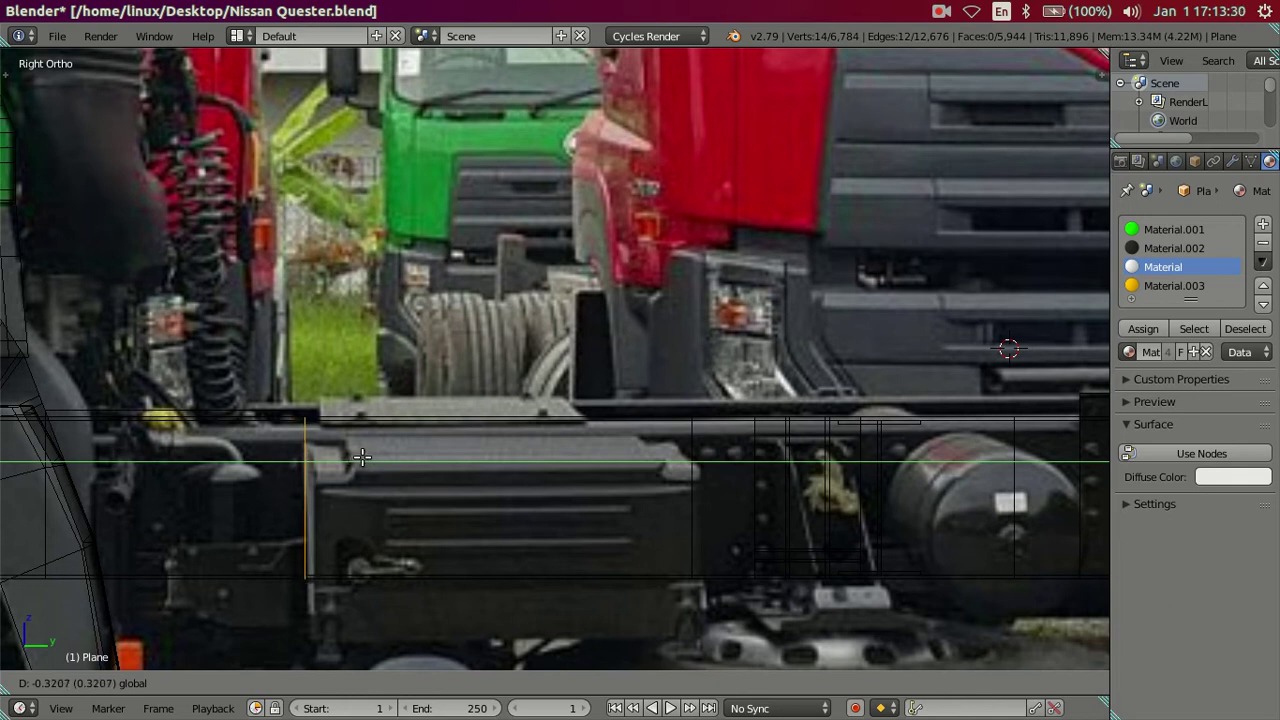
drag(362, 457, 370, 455)
scroll(443, 434, down, 3)
scroll(614, 423, down, 2)
key(a)
Step: Switch to face select mode and select the frame rail's side face
mouse_move(614, 423)
middle_down()
mouse_move(571, 500)
mouse_move(566, 449)
mouse_move(604, 436)
middle_up()
scroll(571, 500, up, 5)
scroll(577, 463, up, 3)
key(ctrl+Tab)
click(541, 503)
right_click(541, 500)
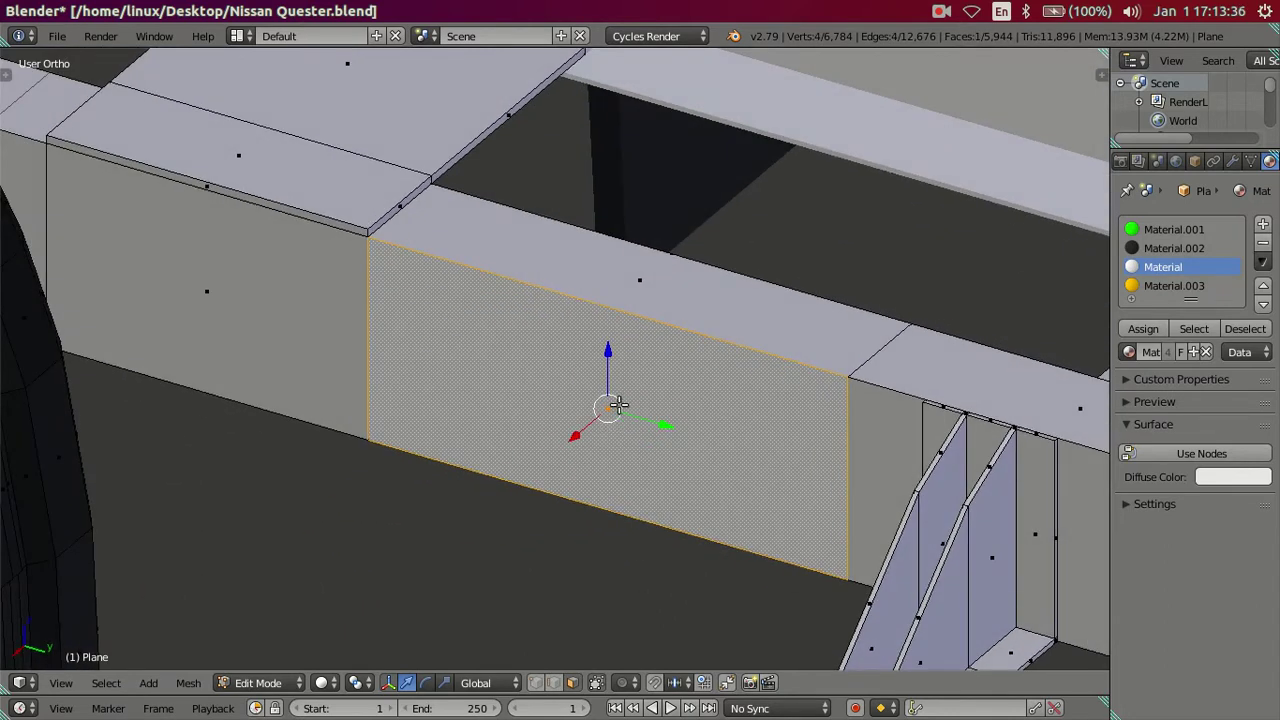
Step: Duplicate the rail's side face in place and extrude the copy outward by 0.02
key(shift+d)
right_click(634, 372)
mouse_move(634, 374)
middle_down()
mouse_move(563, 386)
mouse_move(728, 390)
mouse_move(631, 294)
mouse_move(691, 309)
middle_up()
middle_drag(694, 354, 691, 380)
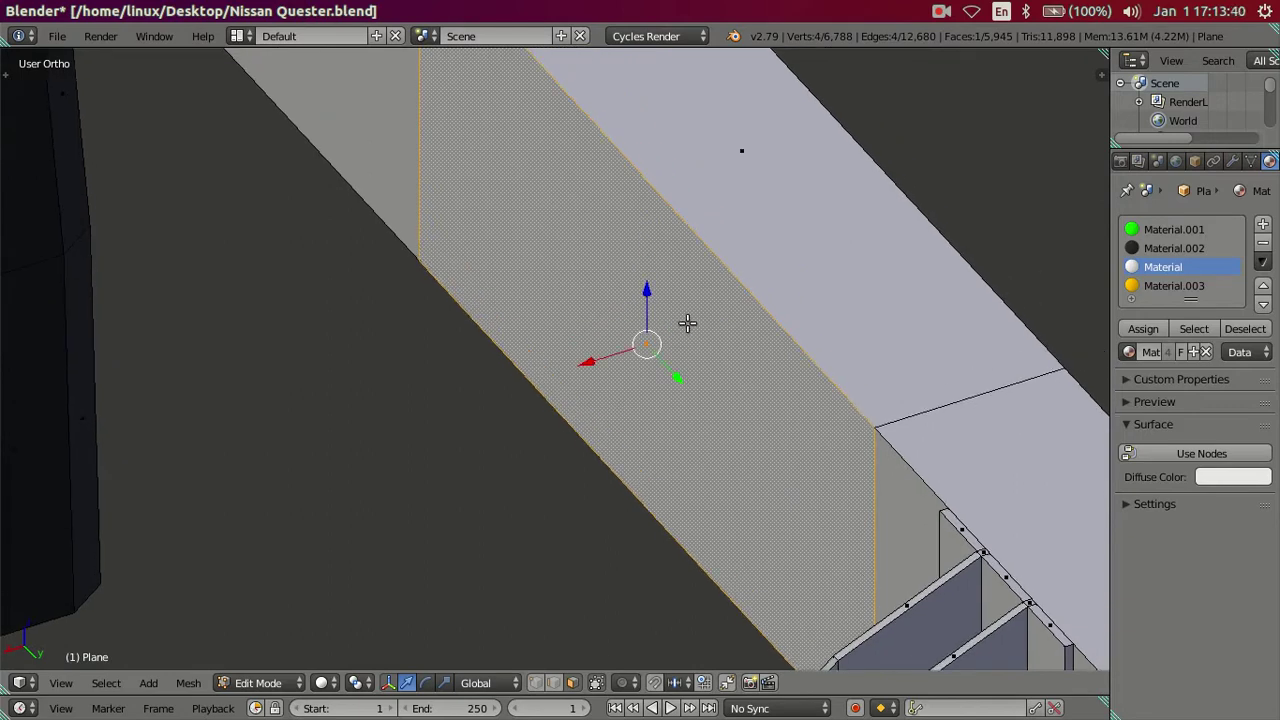
middle_drag(687, 322, 675, 325)
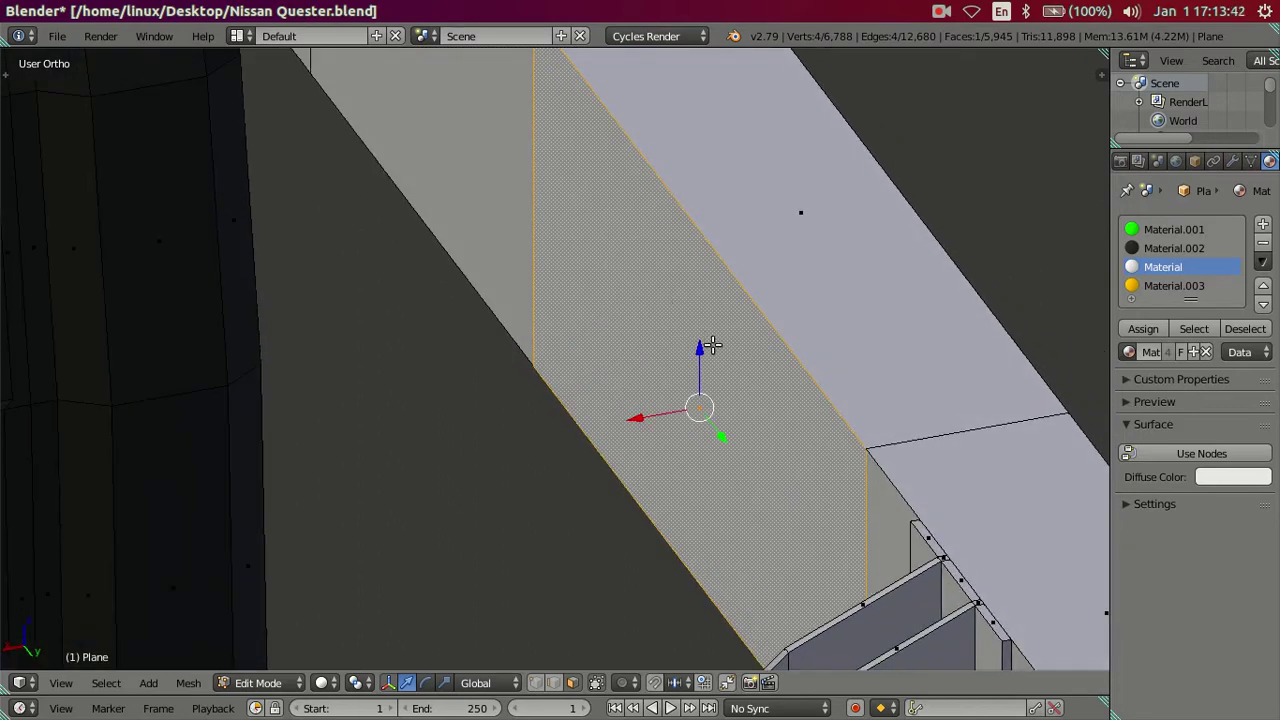
key(e)
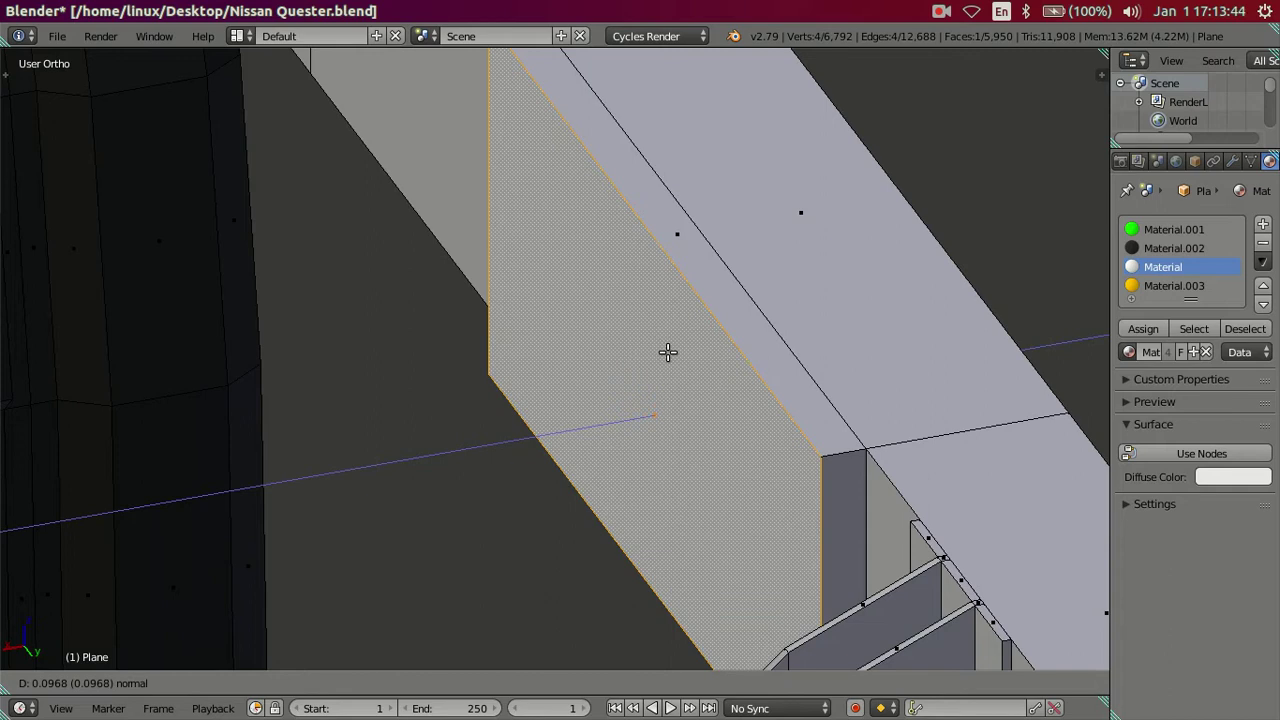
key(equal)
text(2)
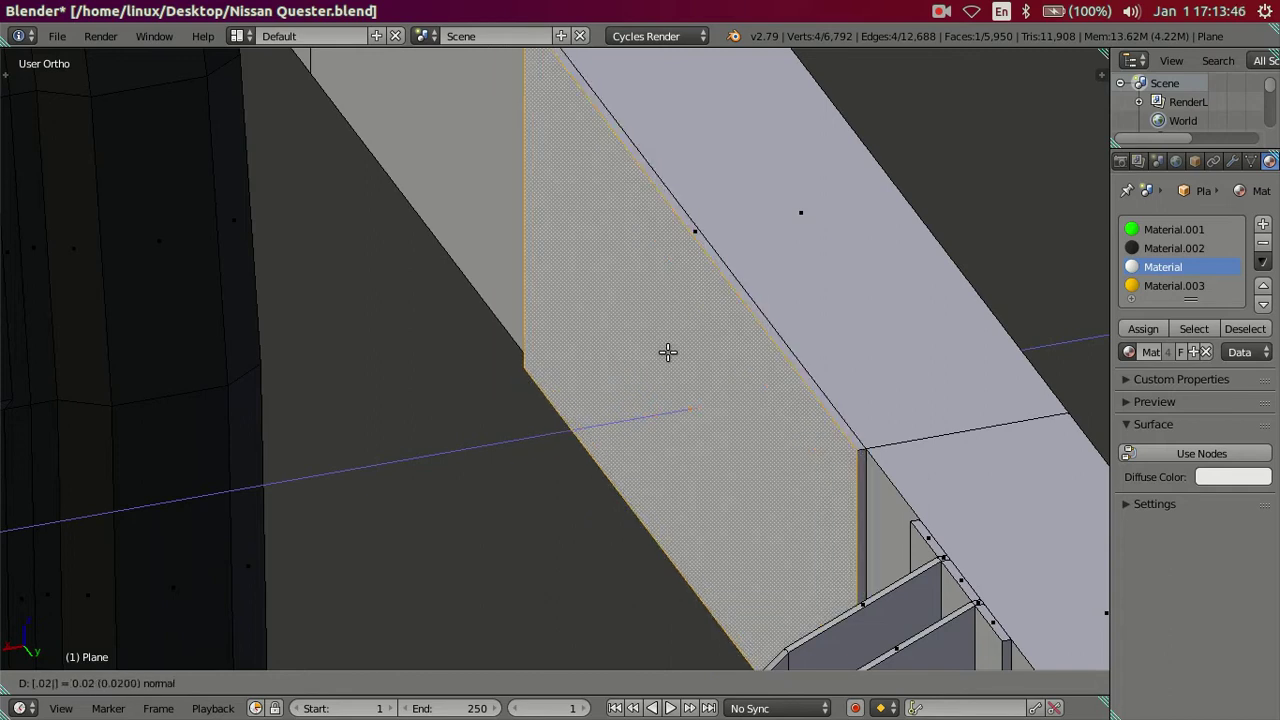
key(Return)
Step: Select the surrounding loop of rail faces and hide them to see the new panel
scroll(667, 353, down, 2)
scroll(663, 354, down, 1)
key(a)
scroll(660, 360, down, 1)
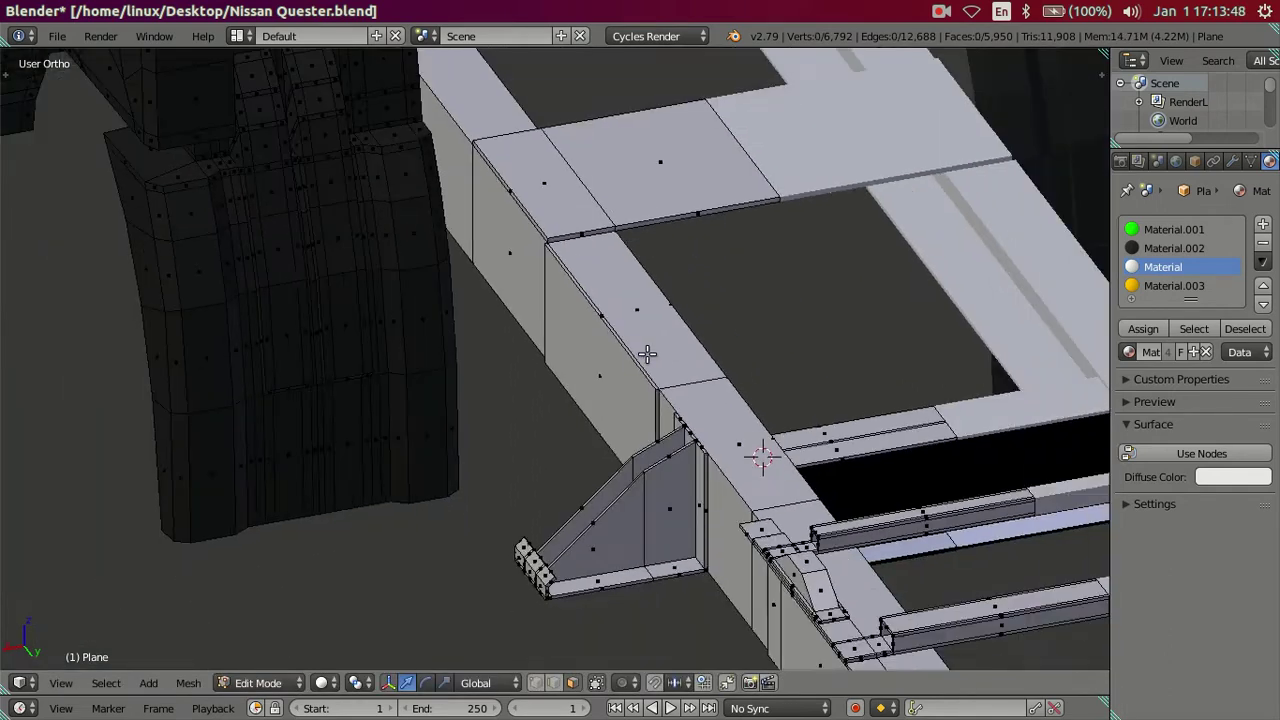
scroll(672, 372, up, 1)
right_click(681, 355)
alt+right_click(681, 355)
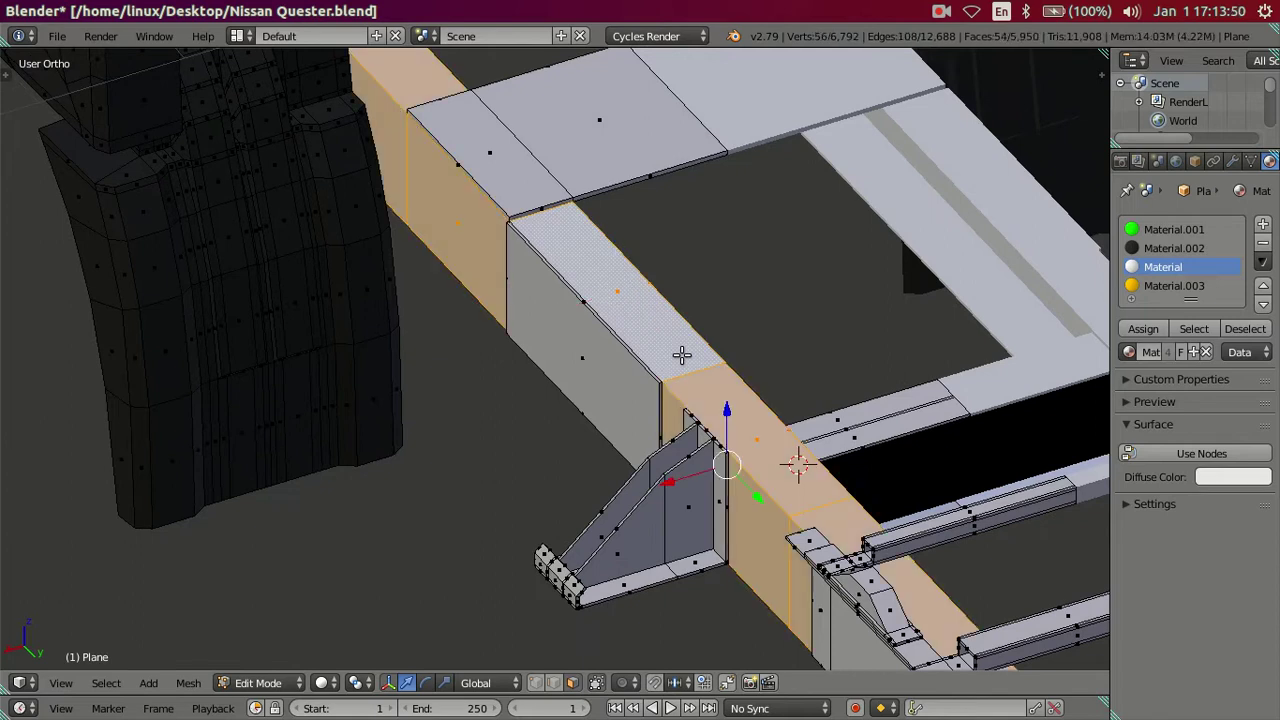
key(h)
mouse_move(681, 355)
middle_down()
mouse_move(586, 313)
mouse_move(691, 274)
mouse_move(585, 392)
mouse_move(575, 385)
middle_up()
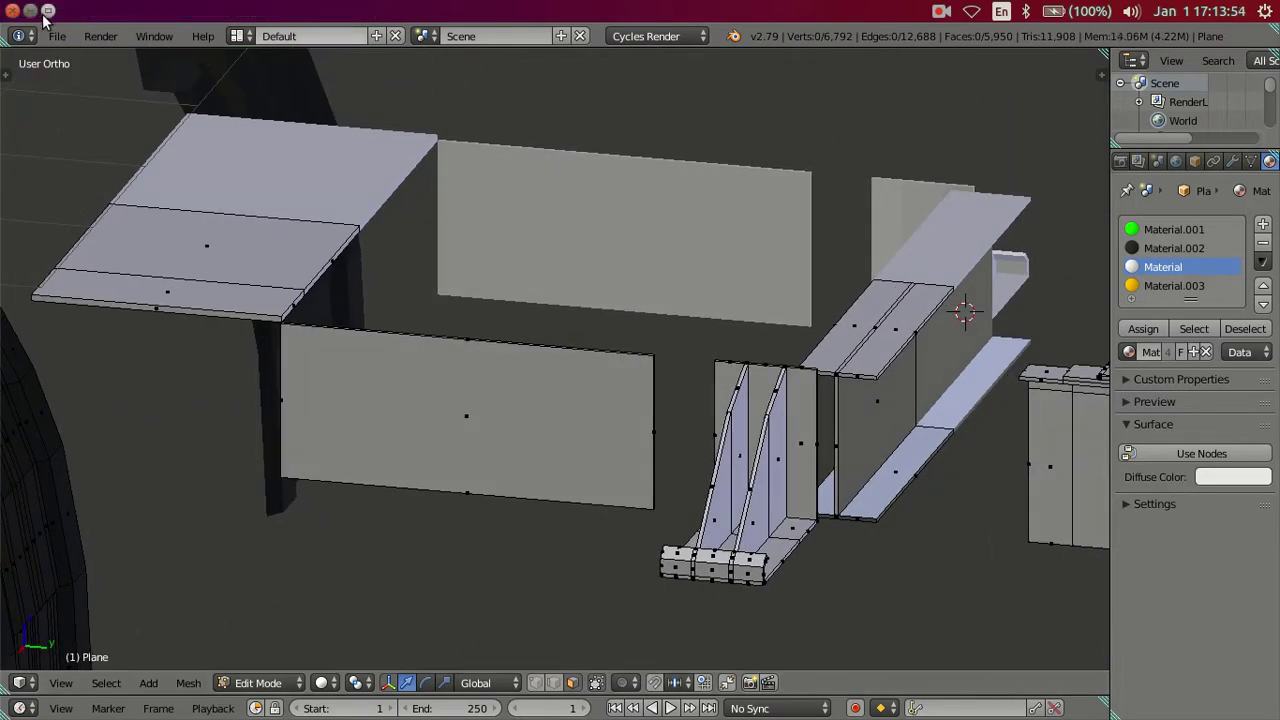
mouse_move(568, 354)
middle_down()
mouse_move(600, 394)
mouse_move(596, 340)
middle_up()
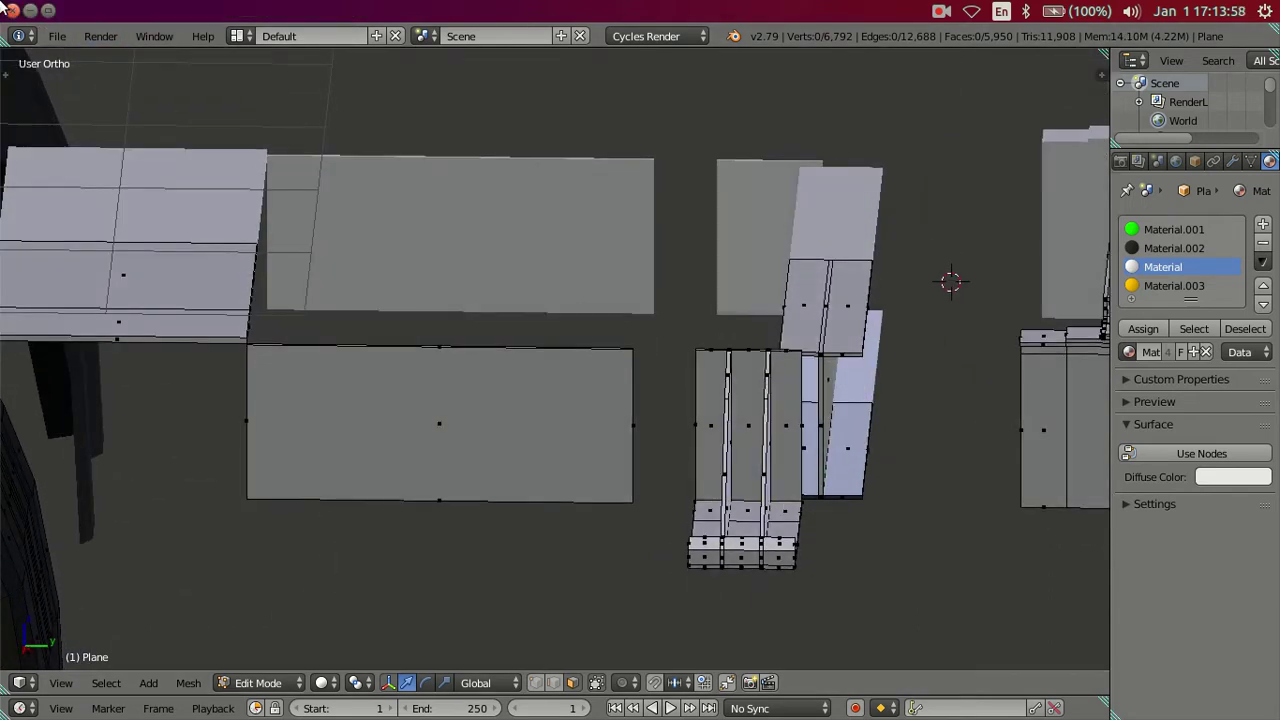
Step: Open quester-reliability-1285x743.jpg, zoom in on the battery box, then go back to Blender
click(31, 11)
click(797, 482)
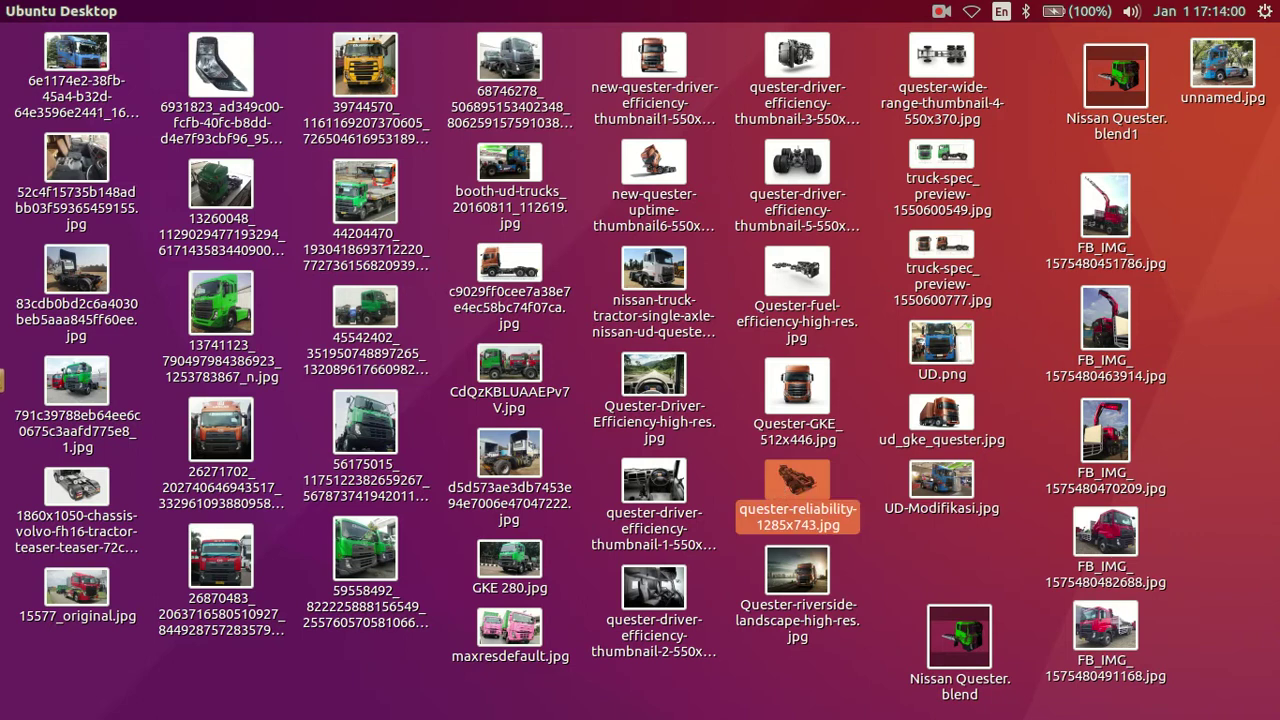
key(Return)
scroll(436, 369, up, 2)
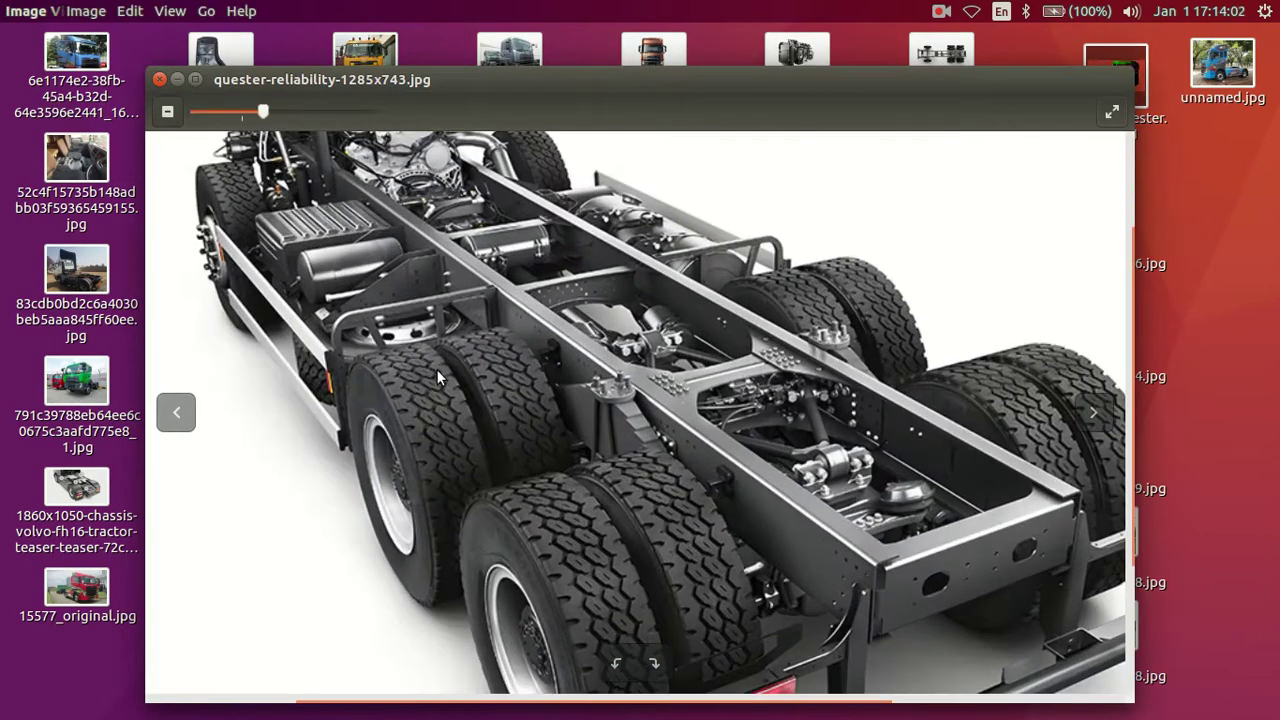
scroll(608, 355, up, 1)
scroll(660, 357, up, 1)
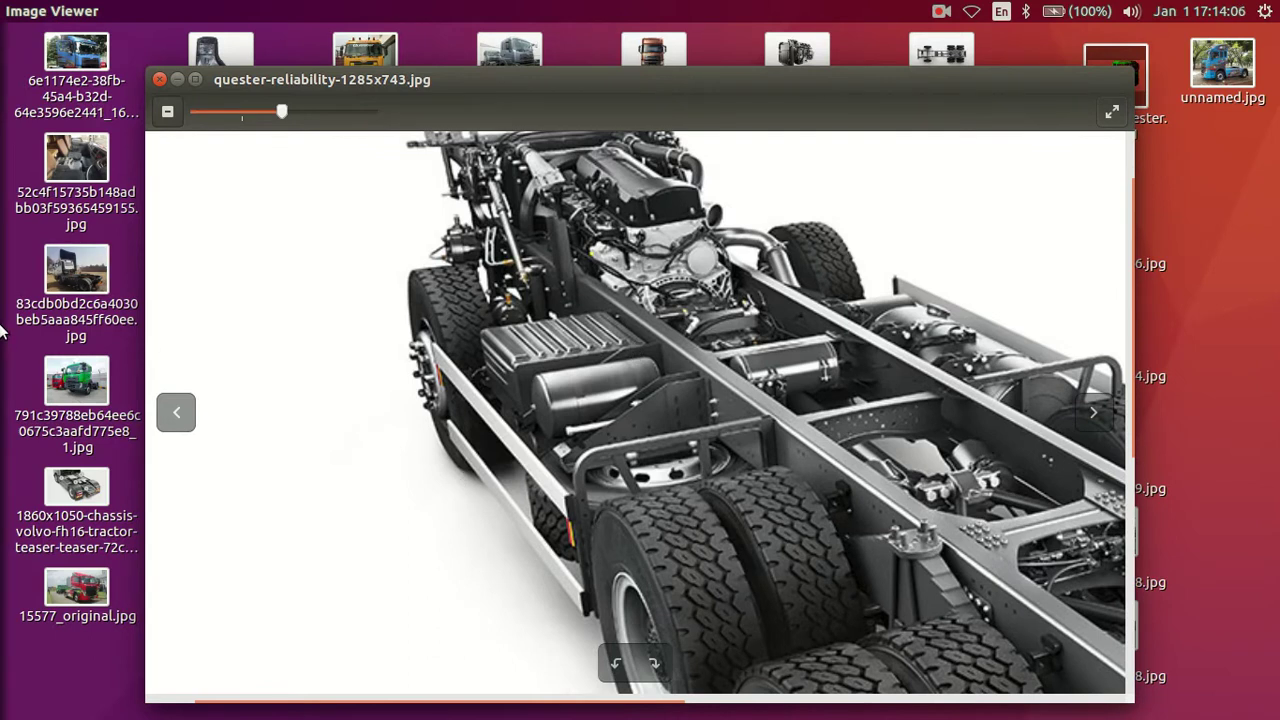
click(17, 260)
Step: Add an edge loop across the front panel and shift it 0.02 toward the panel's end
middle_drag(366, 329, 283, 360)
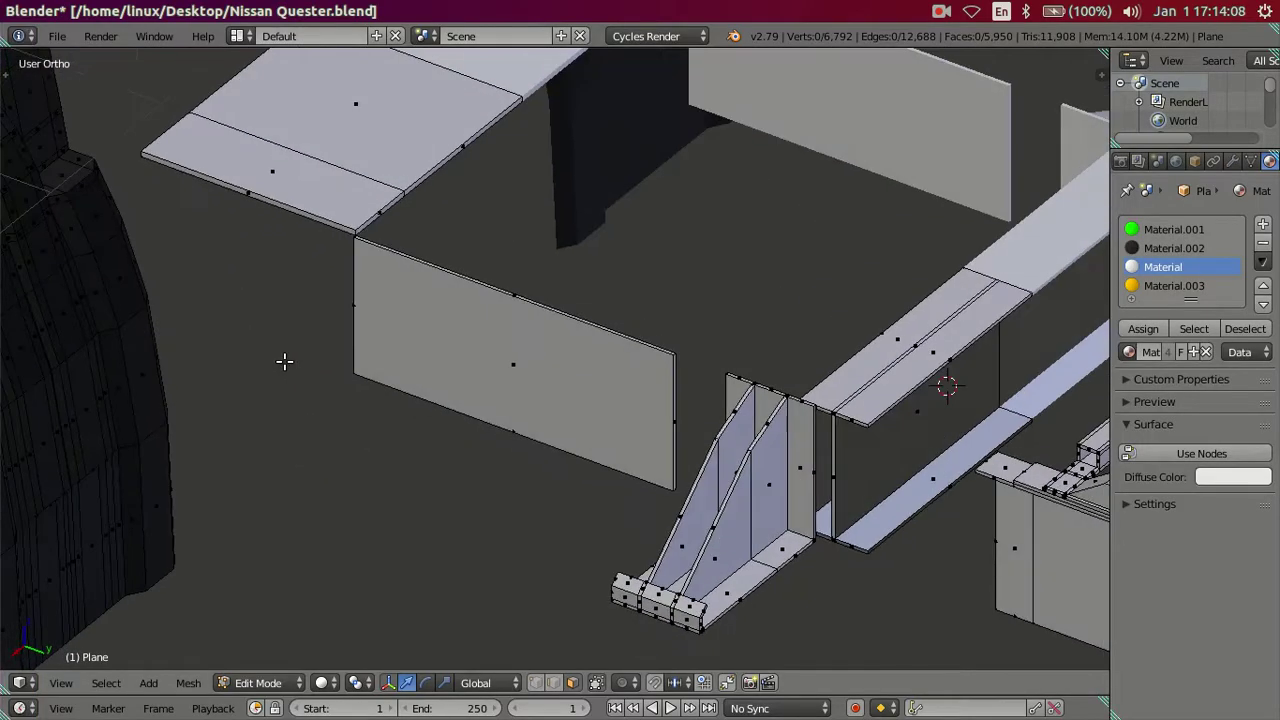
scroll(520, 466, up, 2)
scroll(563, 460, up, 1)
scroll(563, 460, down, 2)
middle_drag(614, 443, 651, 443)
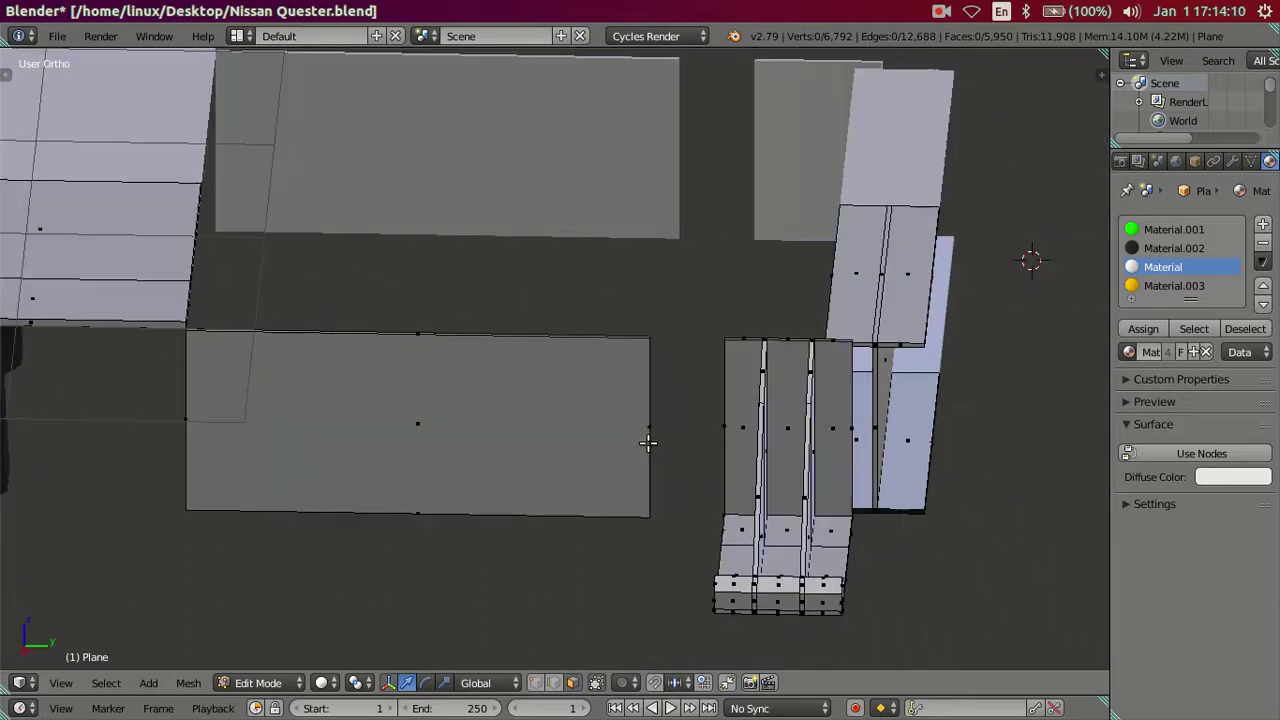
scroll(659, 418, up, 3)
middle_drag(536, 444, 462, 421)
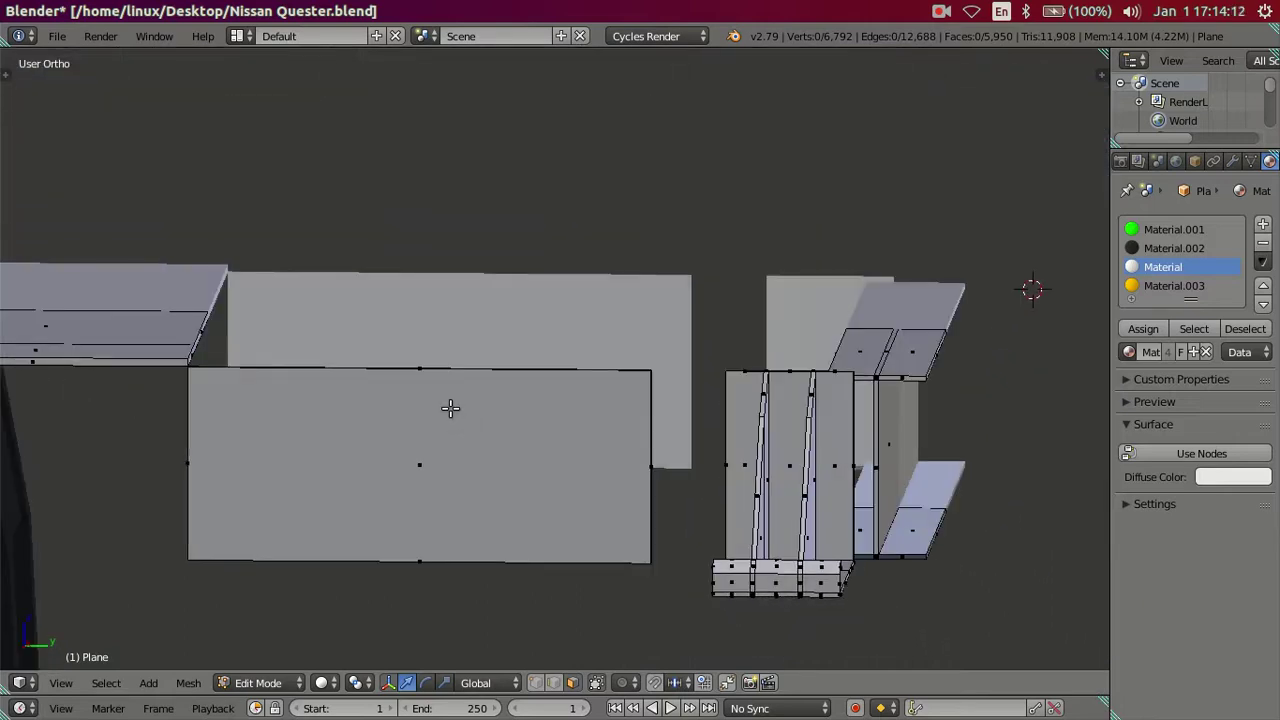
key(ctrl+r)
click(453, 380)
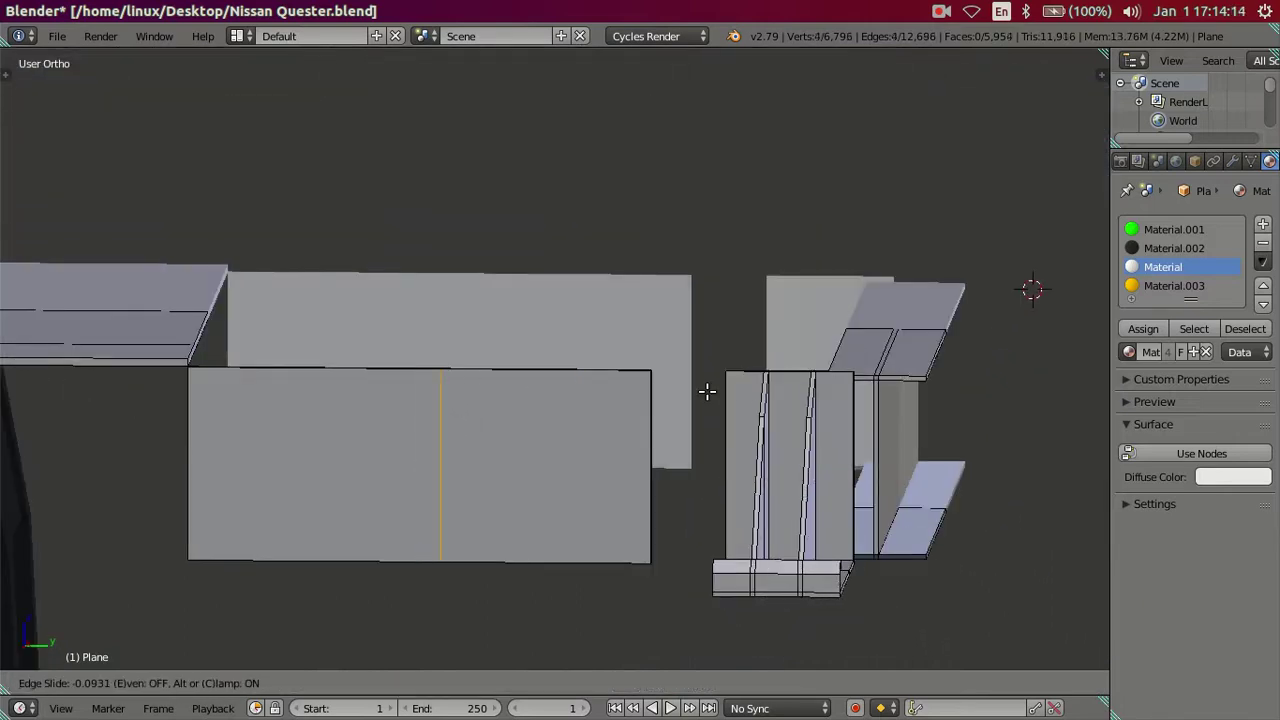
click(874, 416)
drag(718, 481, 697, 465)
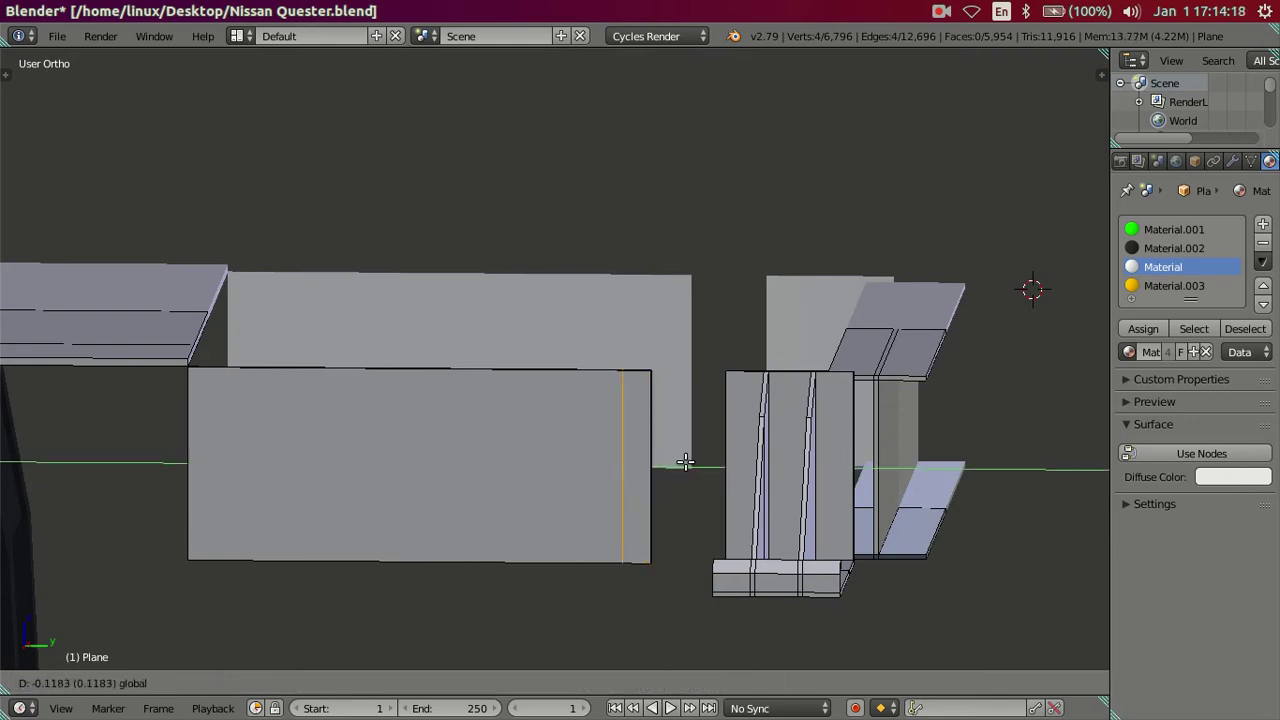
text(-)
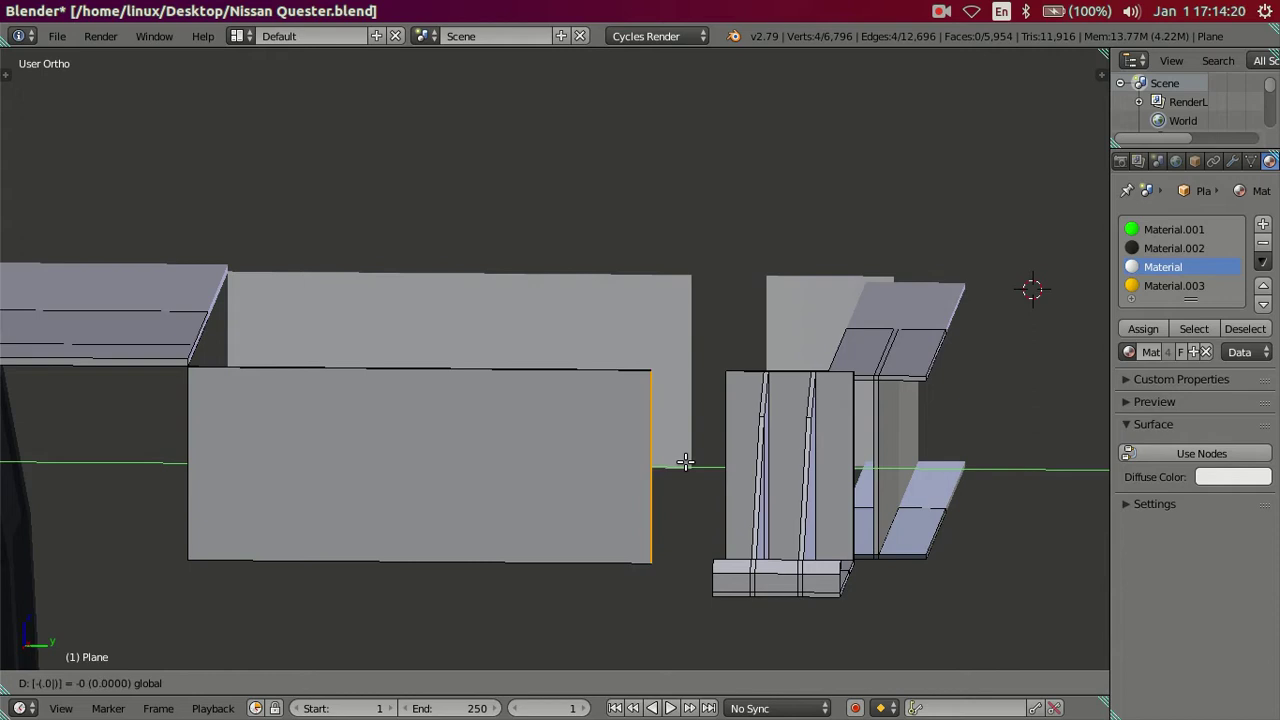
key(Return)
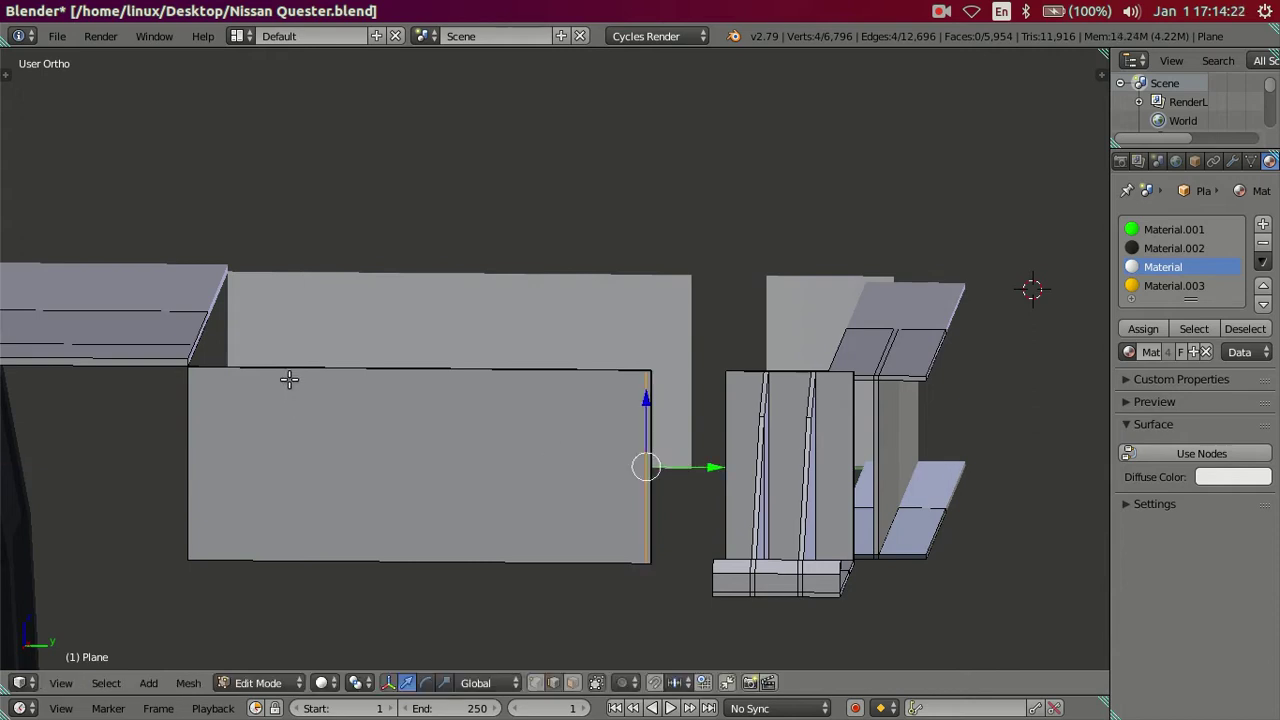
Step: Add a second edge loop at the panel's left end and move it inward 0.02
key(ctrl+r)
click(289, 379)
click(1039, 387)
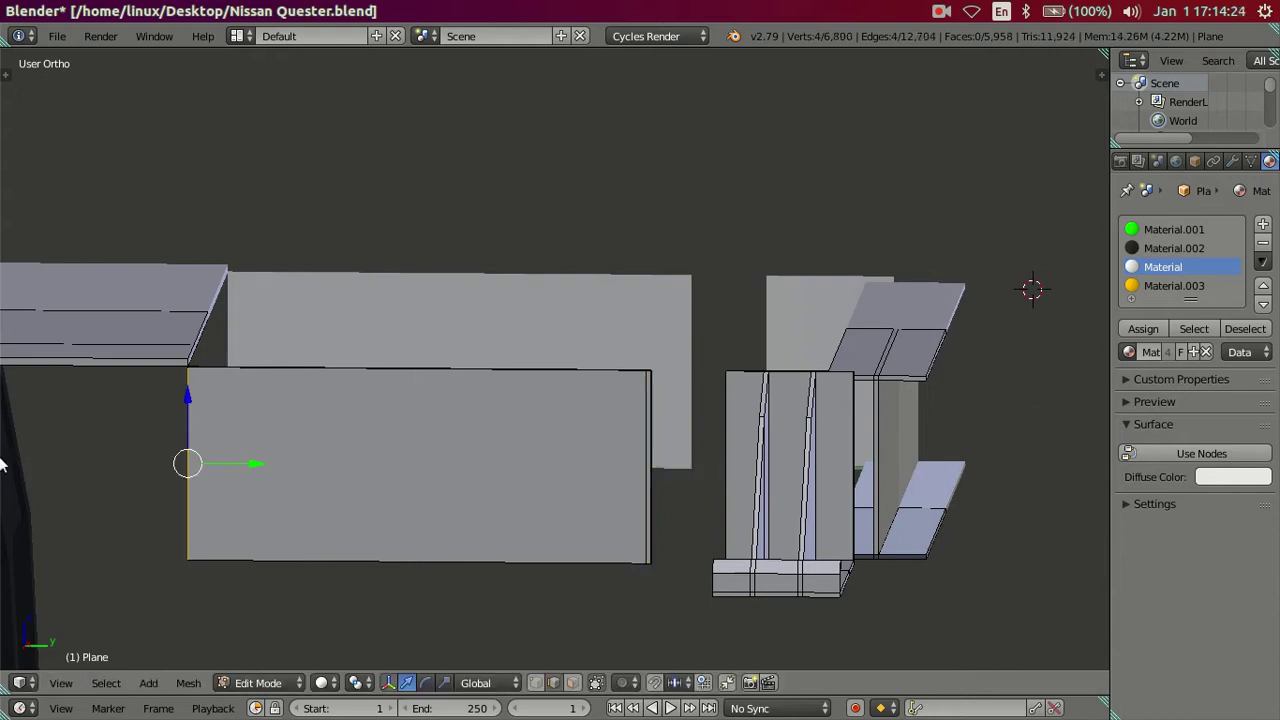
drag(242, 465, 271, 465)
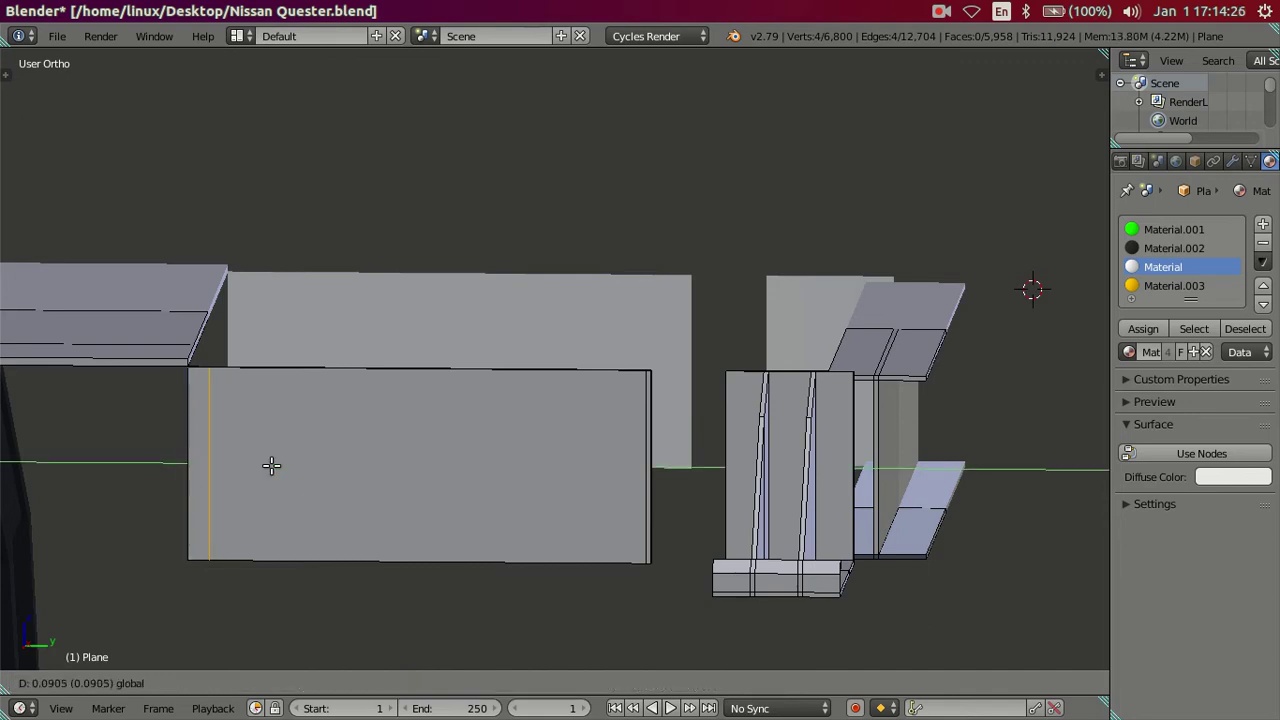
text(.02)
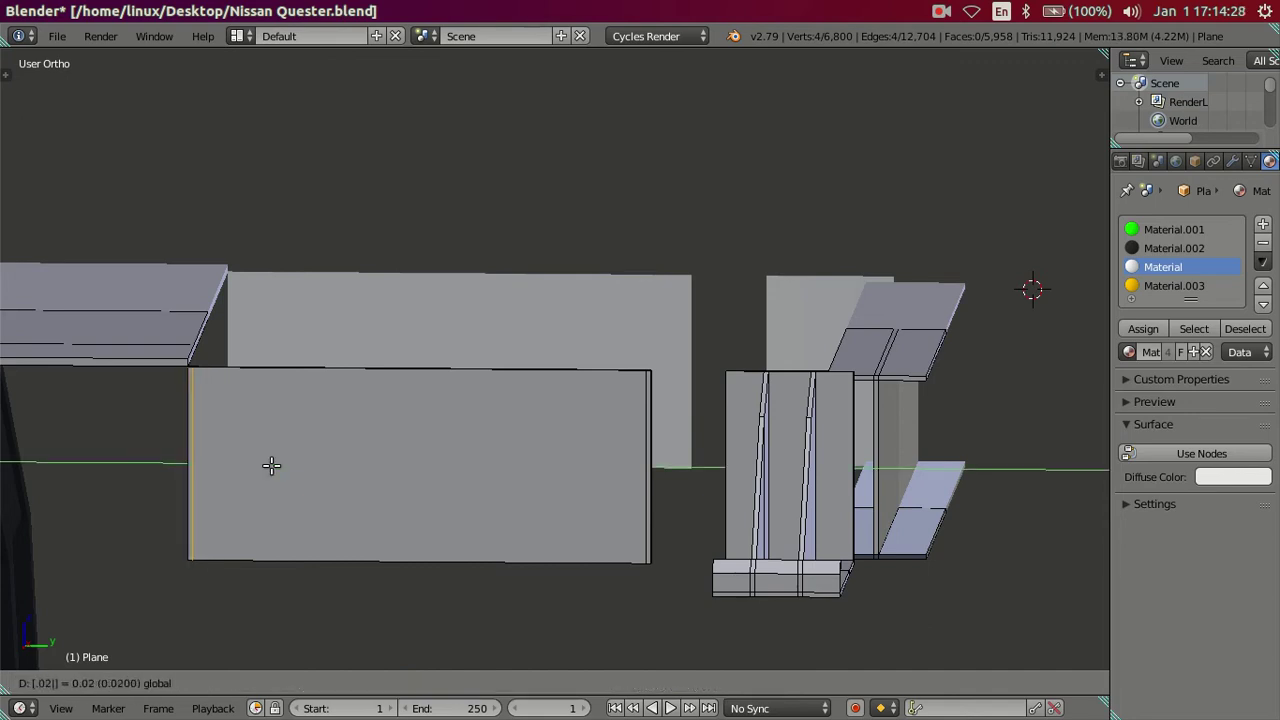
key(Return)
Step: Deselect and orbit to inspect the wall panel beside the ramp bracket
mouse_move(266, 463)
middle_down()
mouse_move(286, 443)
mouse_move(390, 477)
middle_up()
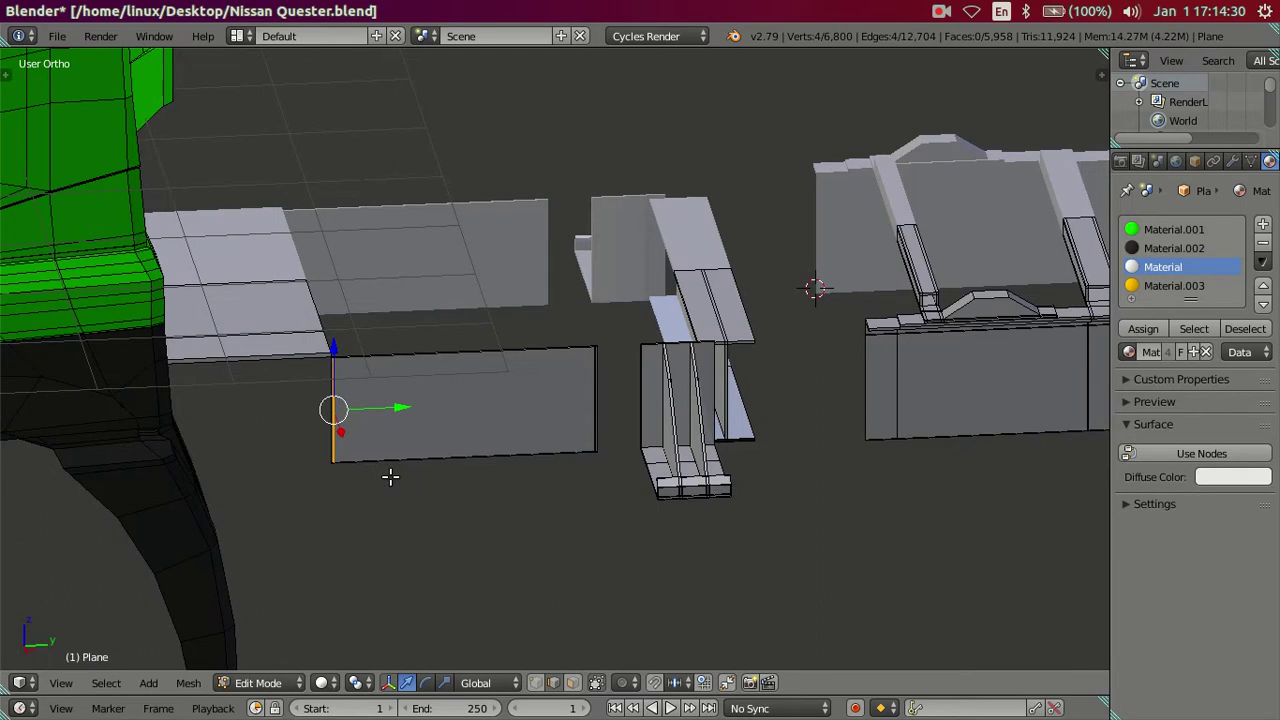
scroll(390, 477, up, 3)
key(a)
mouse_move(514, 454)
middle_down()
mouse_move(471, 426)
mouse_move(412, 429)
middle_up()
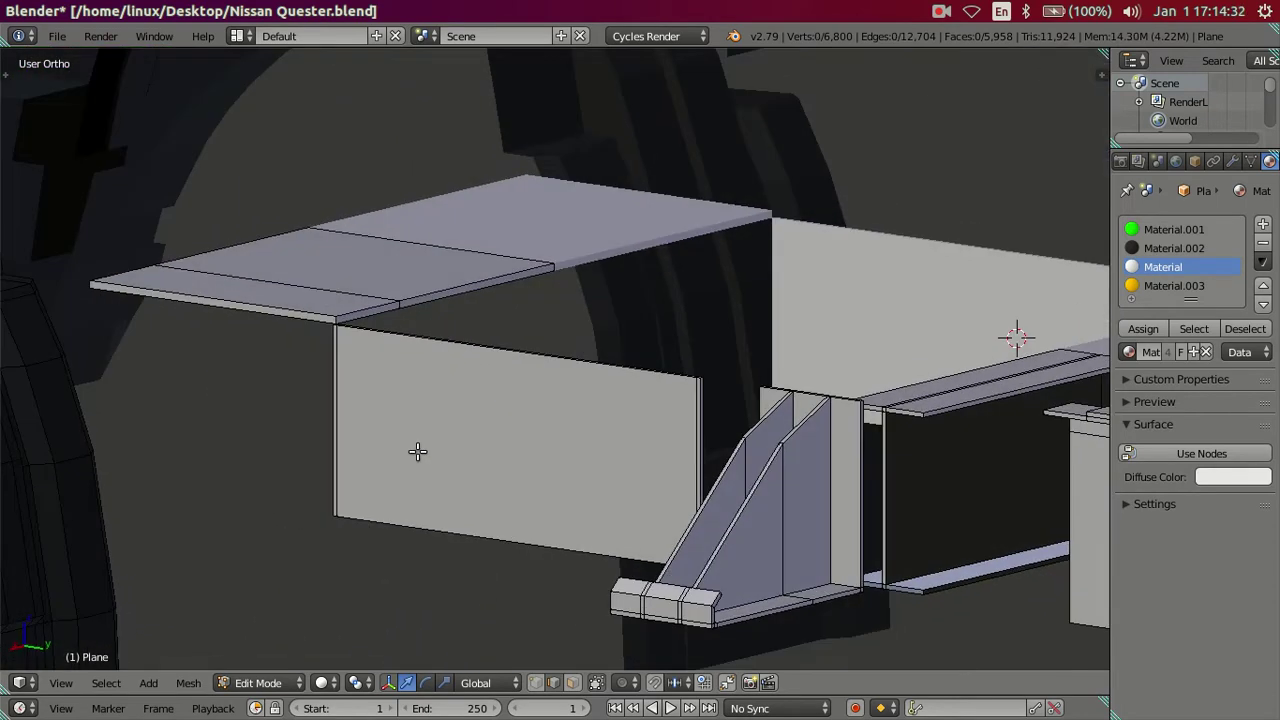
scroll(430, 400, up, 2)
middle_drag(440, 363, 494, 437)
scroll(711, 471, up, 3)
scroll(711, 471, down, 3)
middle_drag(663, 497, 743, 571)
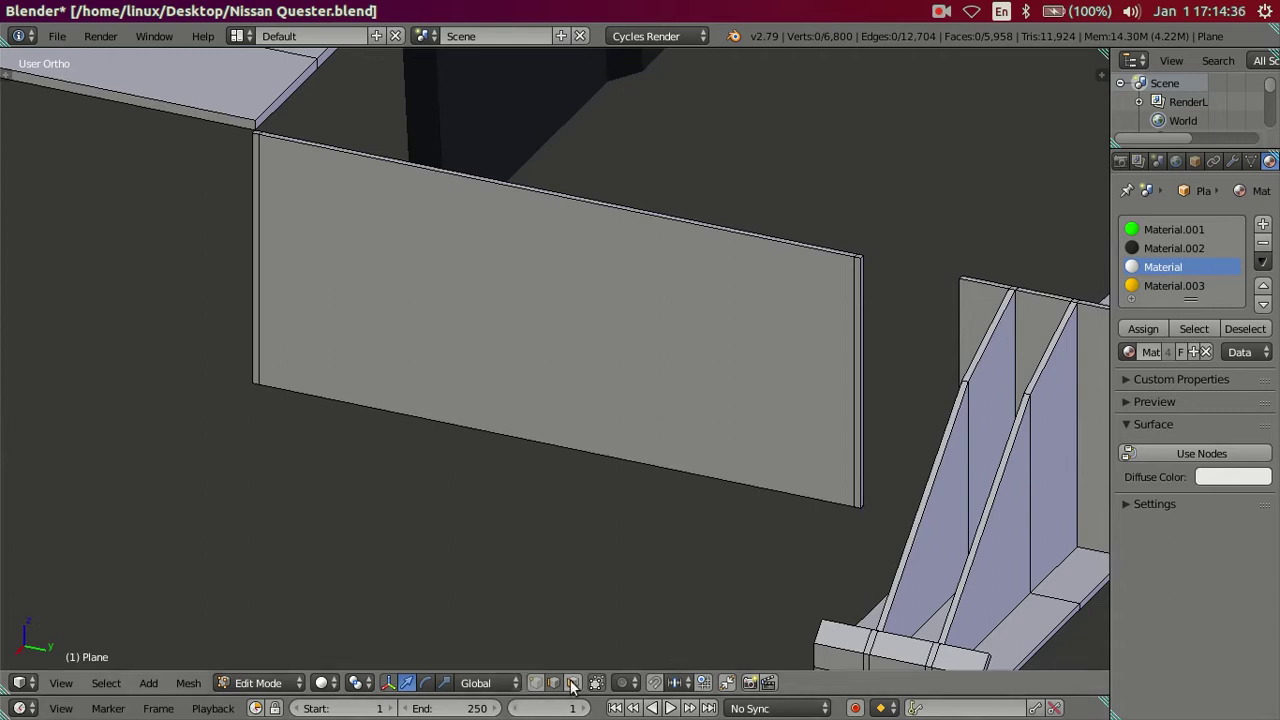
Step: Extrude both thin end faces of the panel outward into side walls and slide them along X
click(573, 683)
scroll(361, 449, up, 1)
right_click(194, 258)
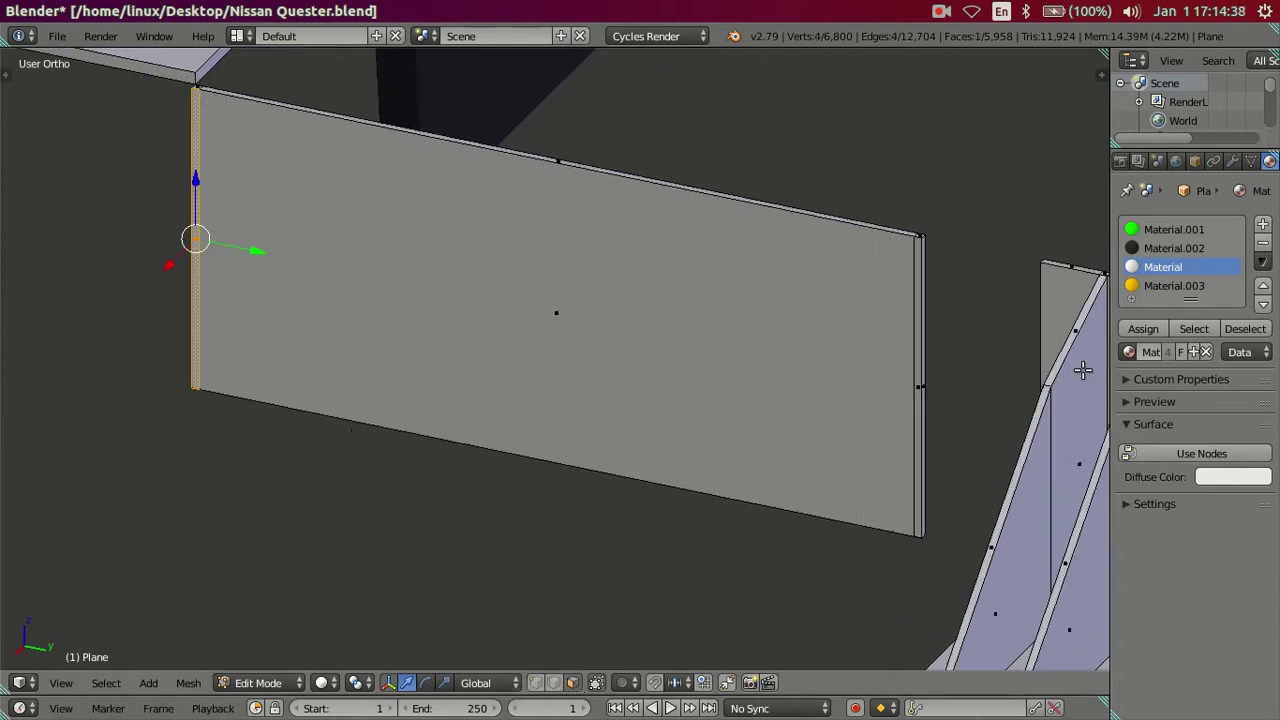
shift+right_click(918, 331)
mouse_move(918, 331)
middle_down()
mouse_move(886, 377)
mouse_move(846, 366)
middle_up()
middle_drag(767, 357, 766, 354)
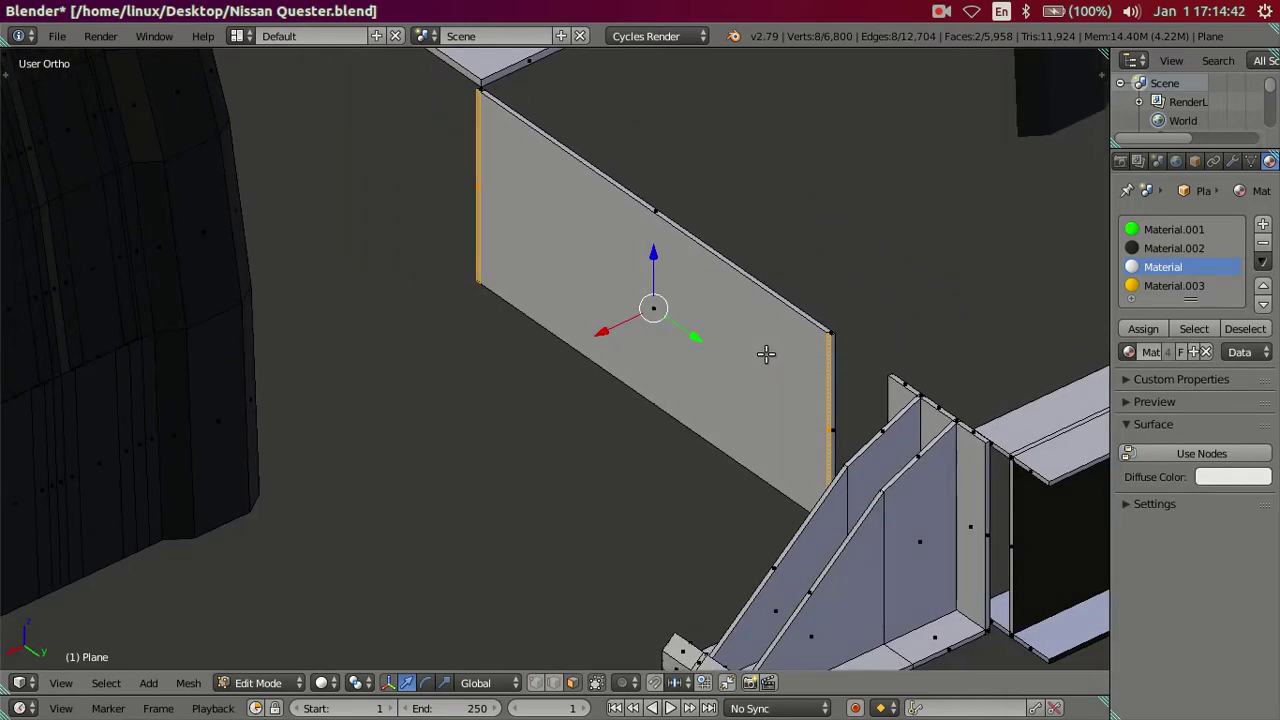
key(e)
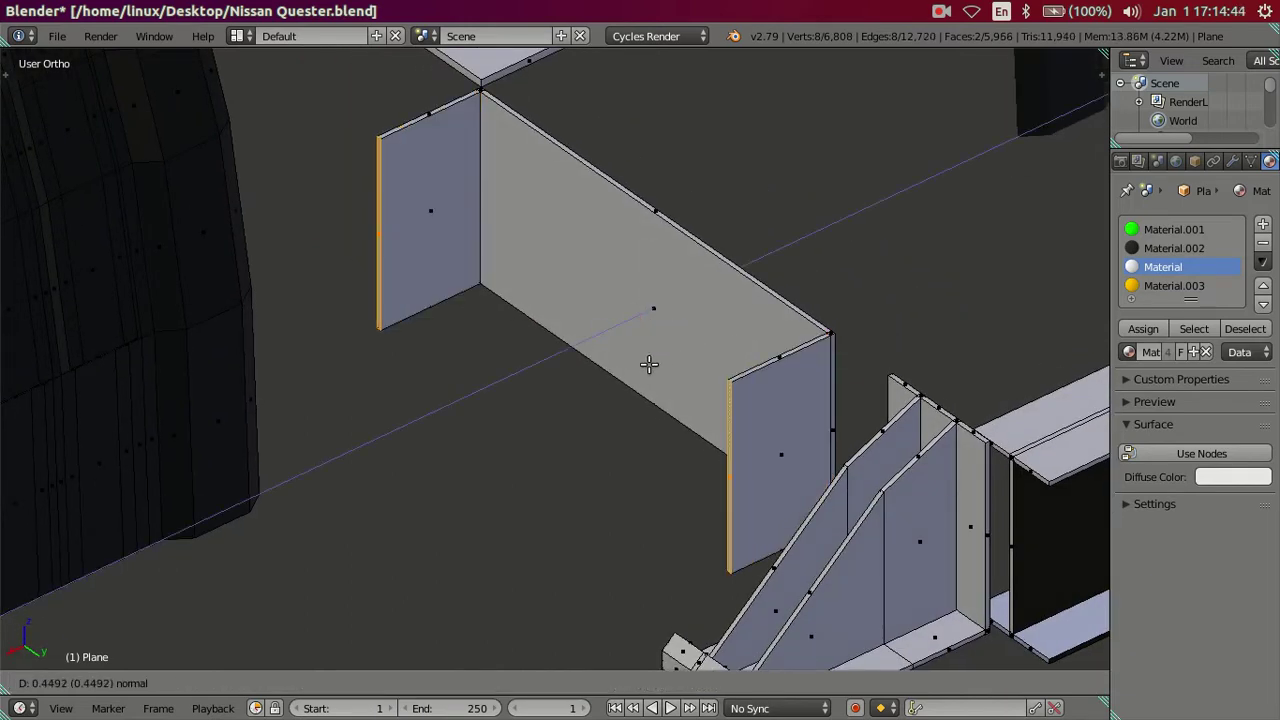
click(649, 364)
mouse_move(637, 409)
middle_down()
mouse_move(597, 429)
mouse_move(600, 526)
mouse_move(568, 418)
middle_up()
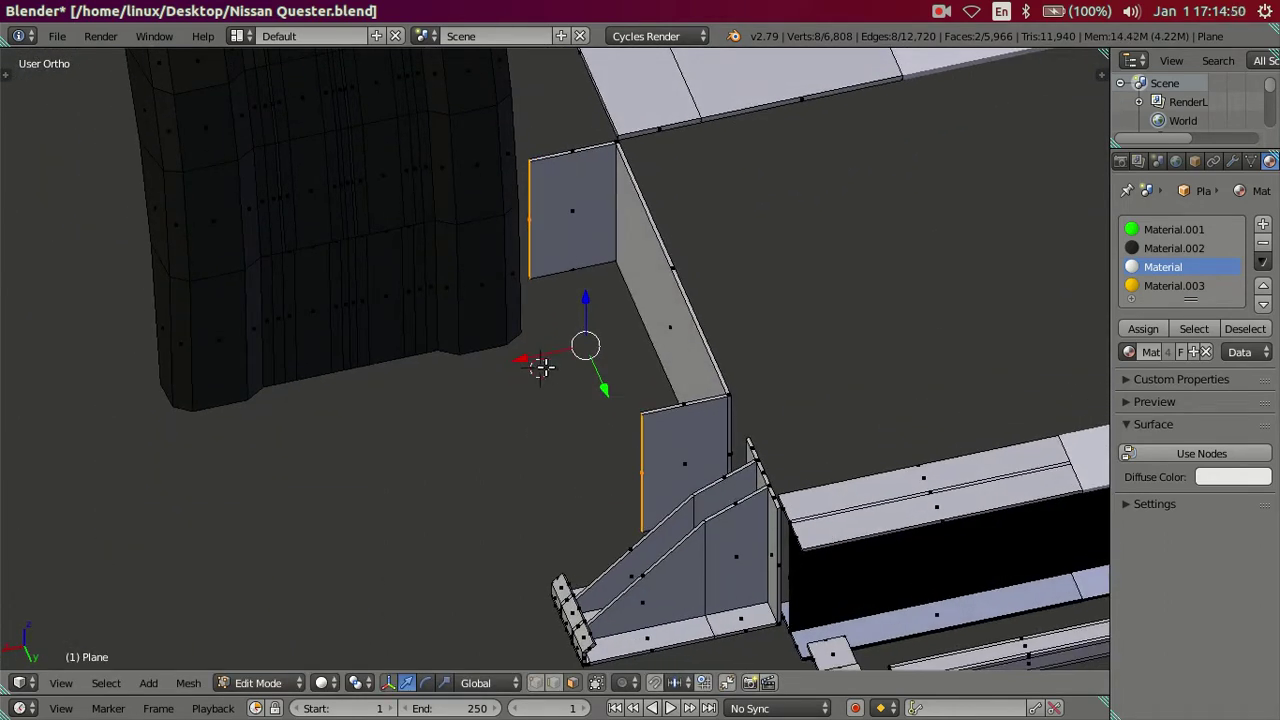
drag(531, 358, 540, 361)
Step: Extrude the side walls further and slide the extended ends along X
key(e)
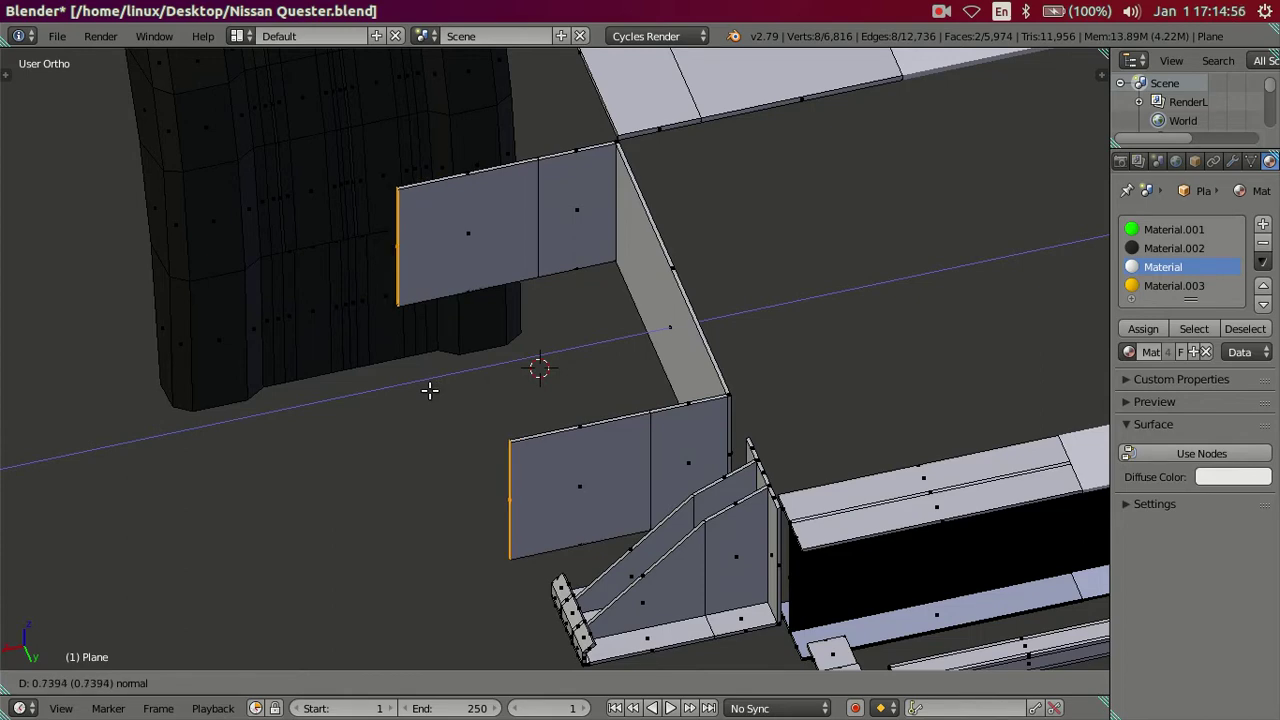
click(425, 392)
mouse_move(463, 369)
middle_down()
mouse_move(510, 370)
mouse_move(388, 391)
middle_up()
scroll(510, 370, up, 2)
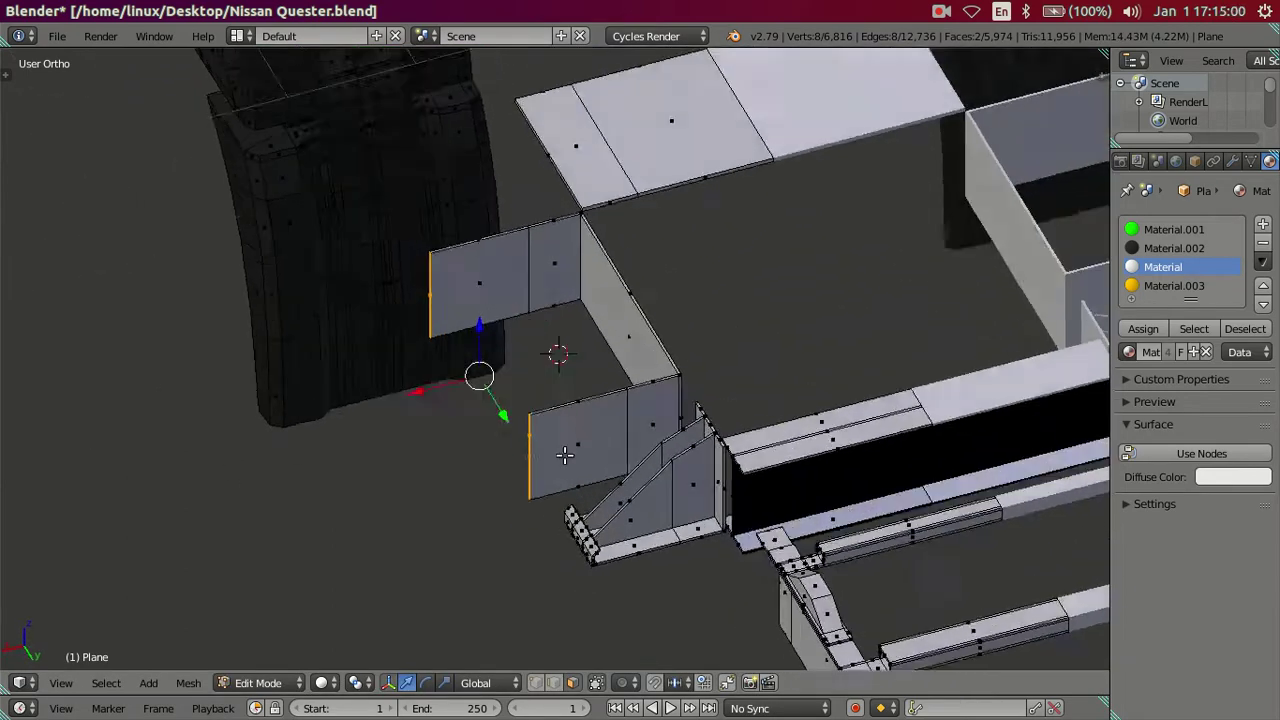
mouse_move(405, 392)
mouse_down()
mouse_move(383, 399)
mouse_move(400, 393)
mouse_up()
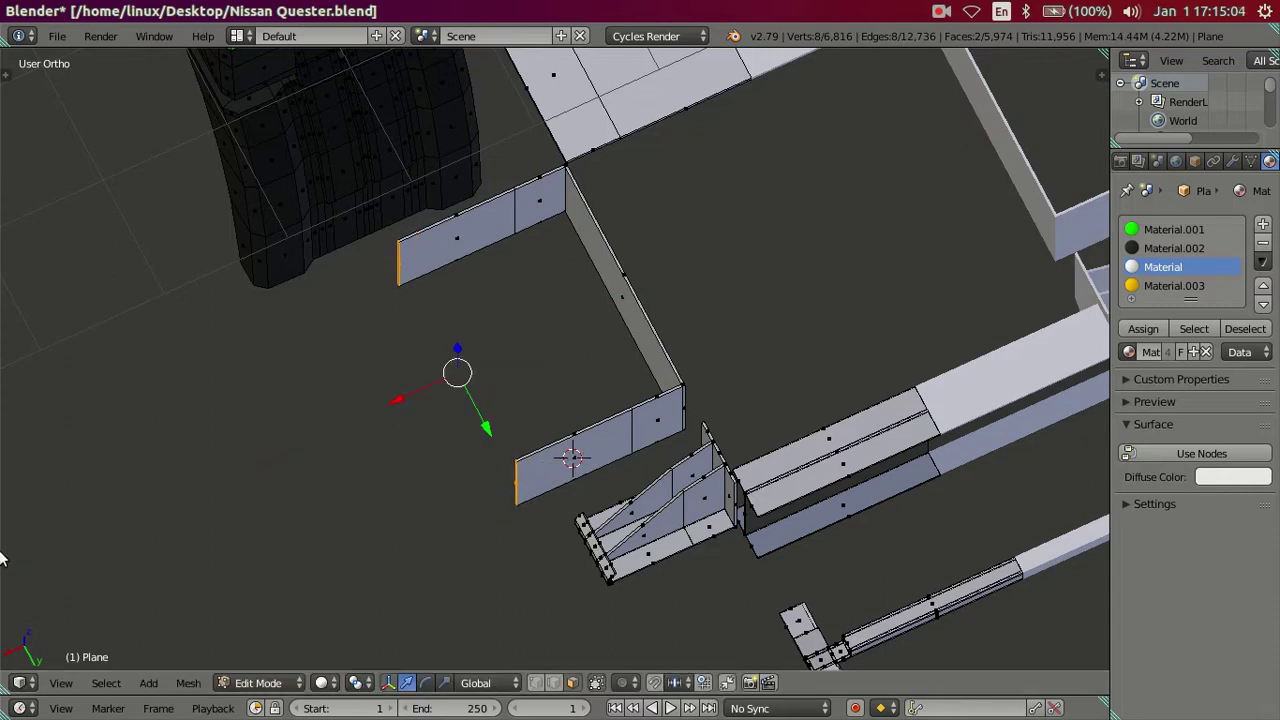
Step: Check the chassis reference photo, then orbit to view the panels and ramp from another side
click(17, 377)
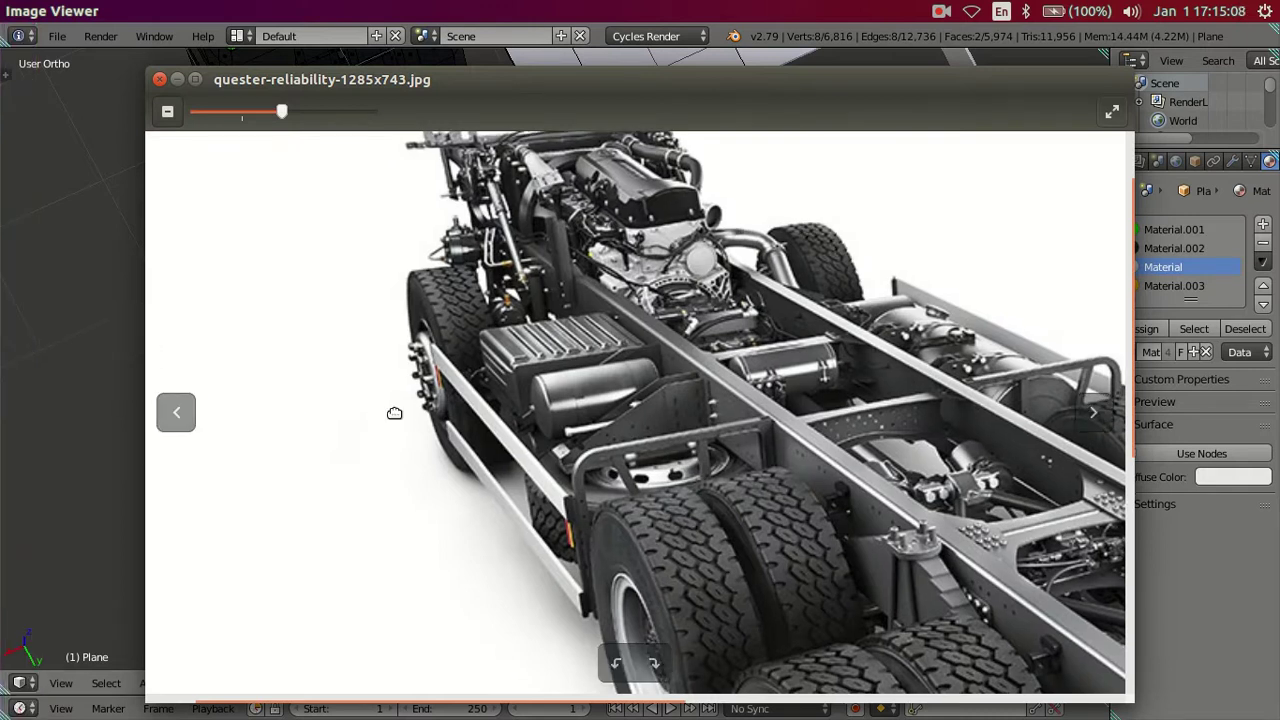
mouse_move(53, 391)
middle_down()
mouse_move(57, 346)
mouse_move(634, 409)
mouse_move(597, 377)
middle_up()
scroll(576, 497, up, 2)
mouse_move(576, 497)
middle_down()
mouse_move(594, 343)
mouse_move(586, 291)
mouse_move(634, 483)
mouse_move(610, 470)
mouse_move(621, 509)
mouse_move(617, 408)
middle_up()
Step: Select the ramp bracket's foot-end vertices in wireframe and move them inward along X
key(a)
key(z)
scroll(611, 486, up, 3)
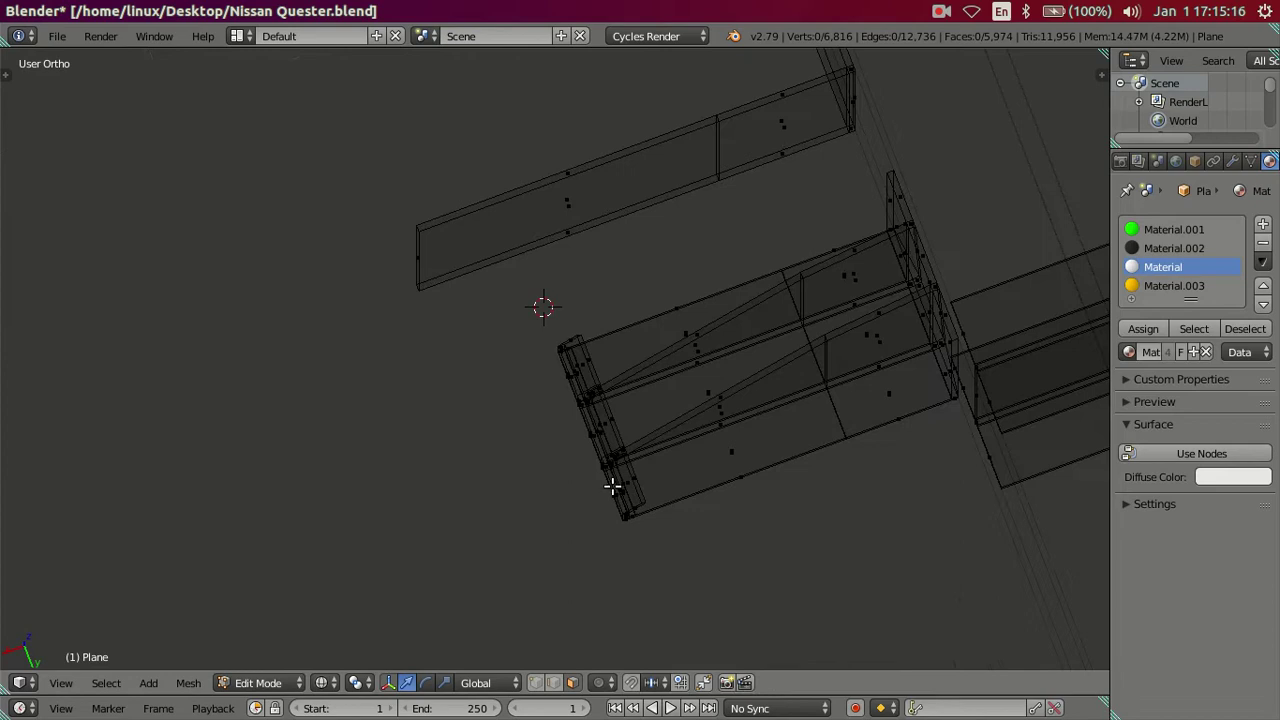
middle_drag(642, 568, 628, 566)
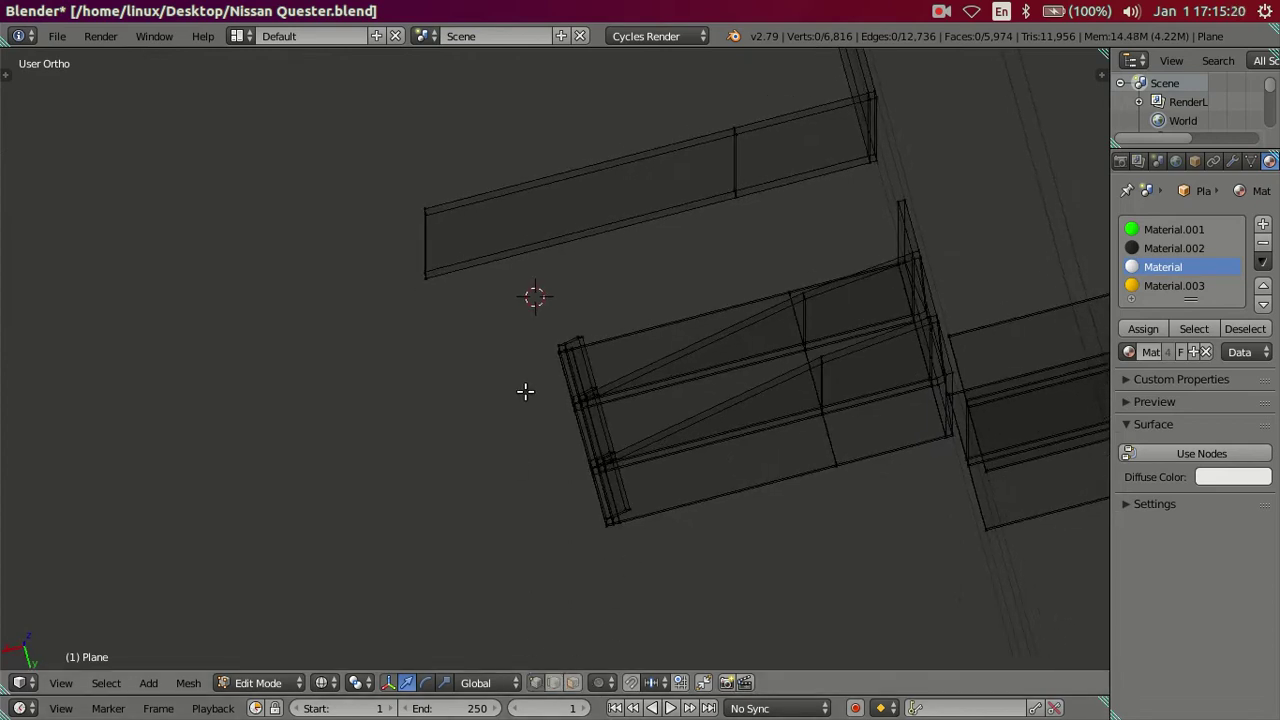
drag(566, 366, 606, 488)
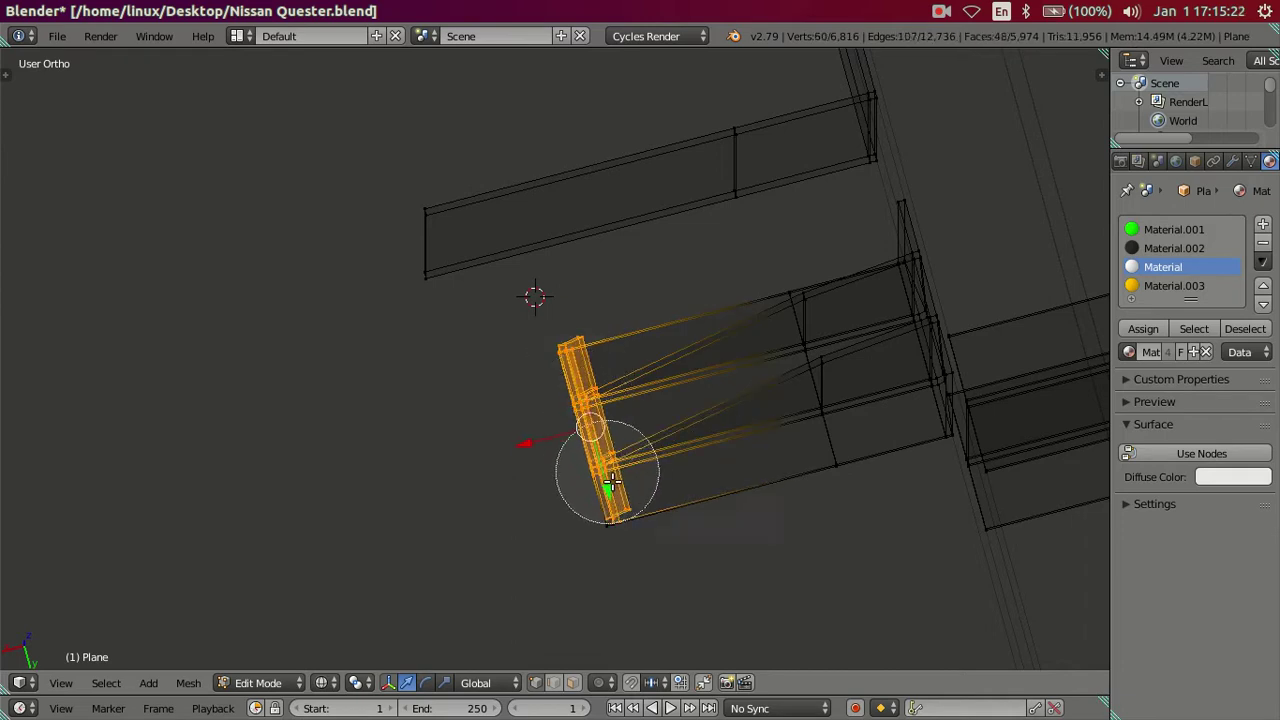
right_click(606, 490)
mouse_move(606, 490)
middle_down()
mouse_move(691, 477)
mouse_move(680, 366)
mouse_move(555, 400)
middle_up()
key(z)
key(g)
key(x)
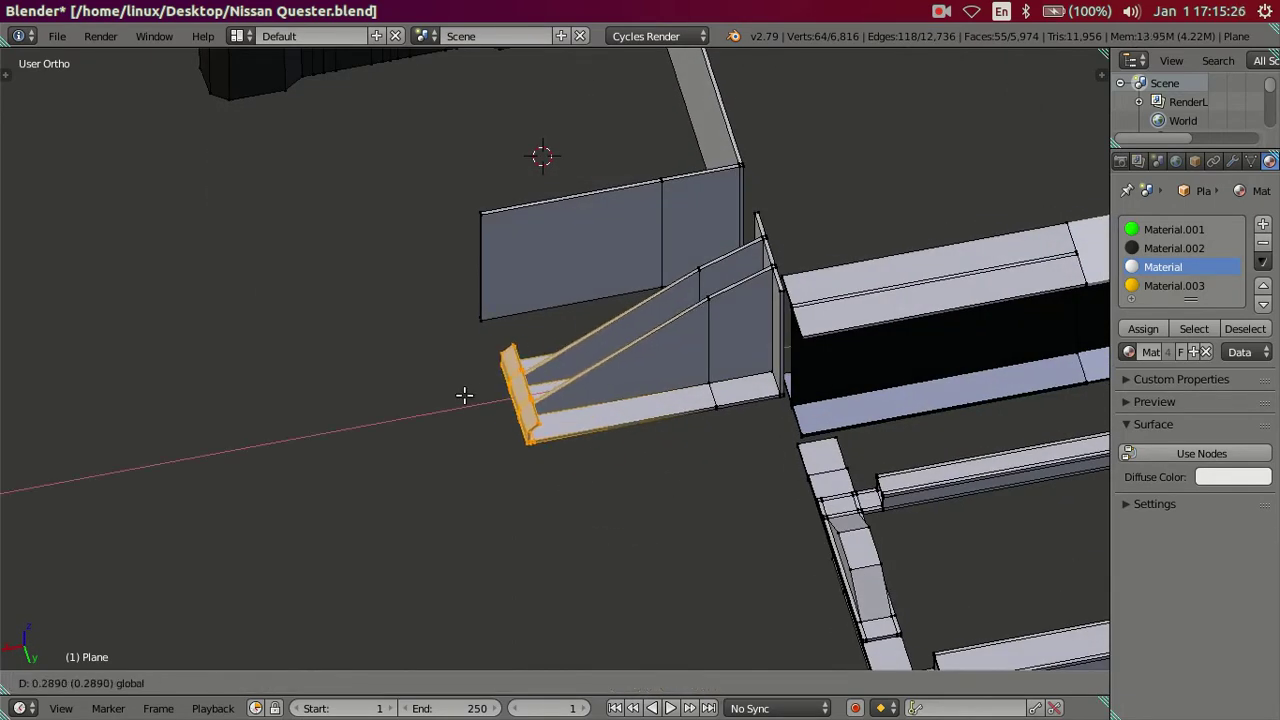
click(457, 394)
mouse_move(457, 394)
middle_down()
mouse_move(657, 366)
mouse_move(654, 351)
mouse_move(655, 368)
mouse_move(757, 284)
mouse_move(663, 429)
middle_up()
Step: Circle-select the tops of the two sloped braces and raise them along Z by about 0.0512
key(a)
scroll(757, 284, up, 2)
scroll(757, 284, up, 1)
key(a)
key(a)
key(z)
scroll(663, 429, up, 2)
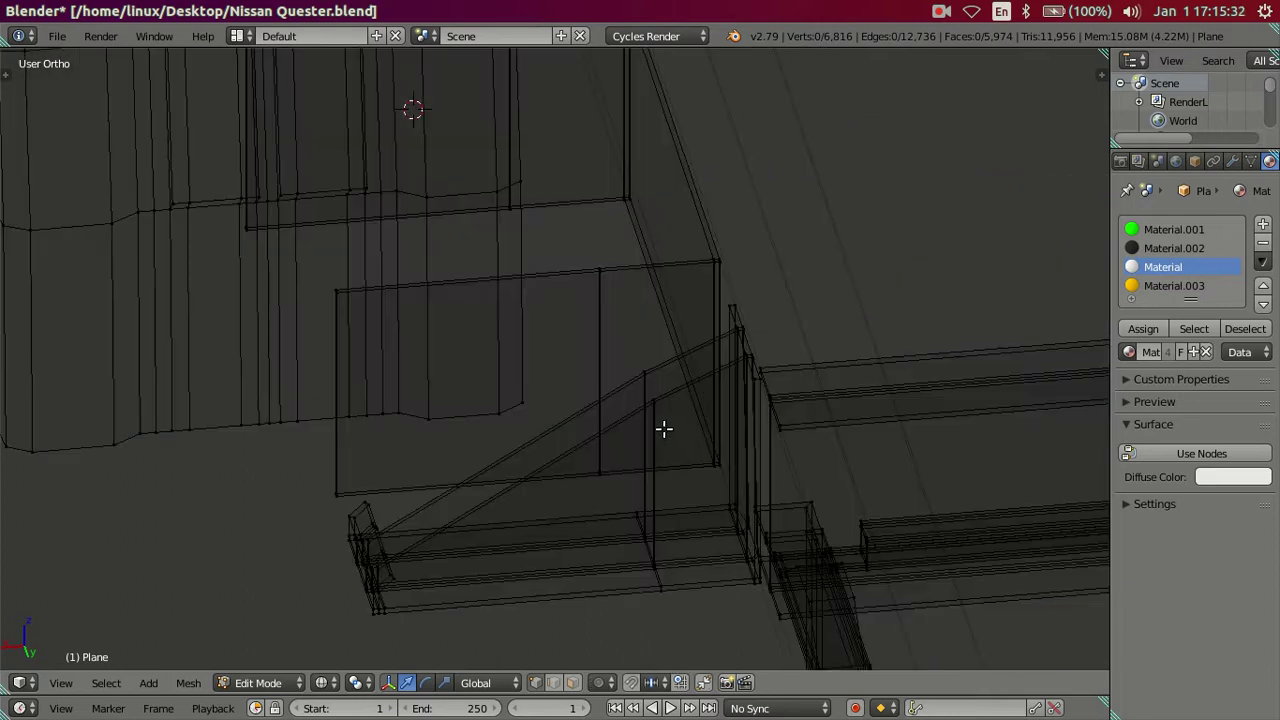
scroll(707, 407, up, 2)
key(c)
click(720, 422)
right_click(723, 428)
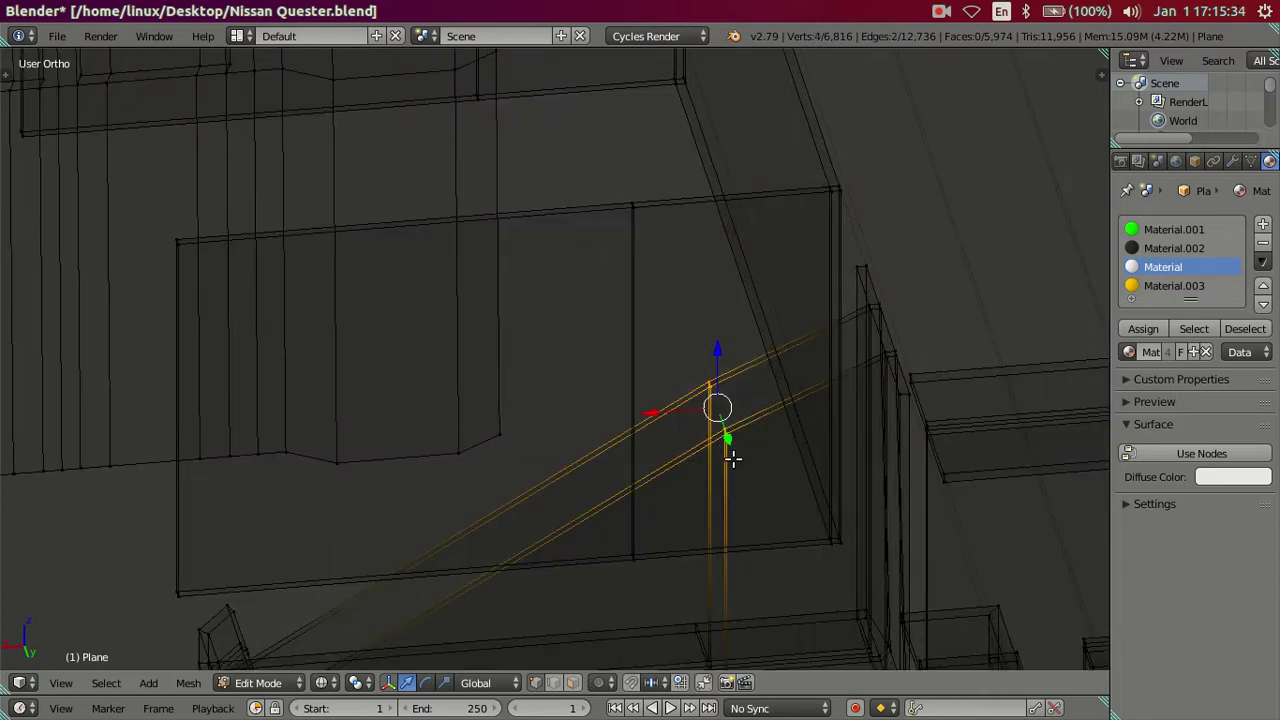
key(z)
middle_drag(723, 428, 723, 423)
drag(715, 232, 720, 194)
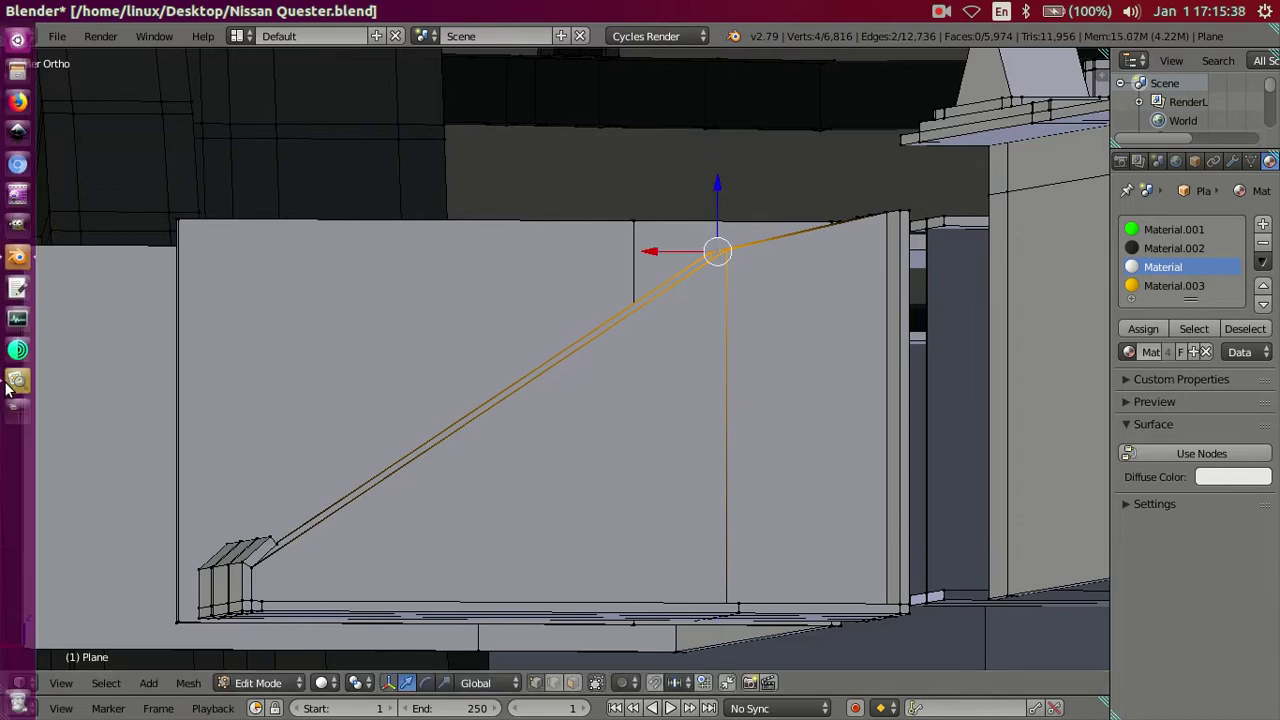
Step: Compare the reshaped bracket with the reference chassis photo and orbit the model
click(12, 385)
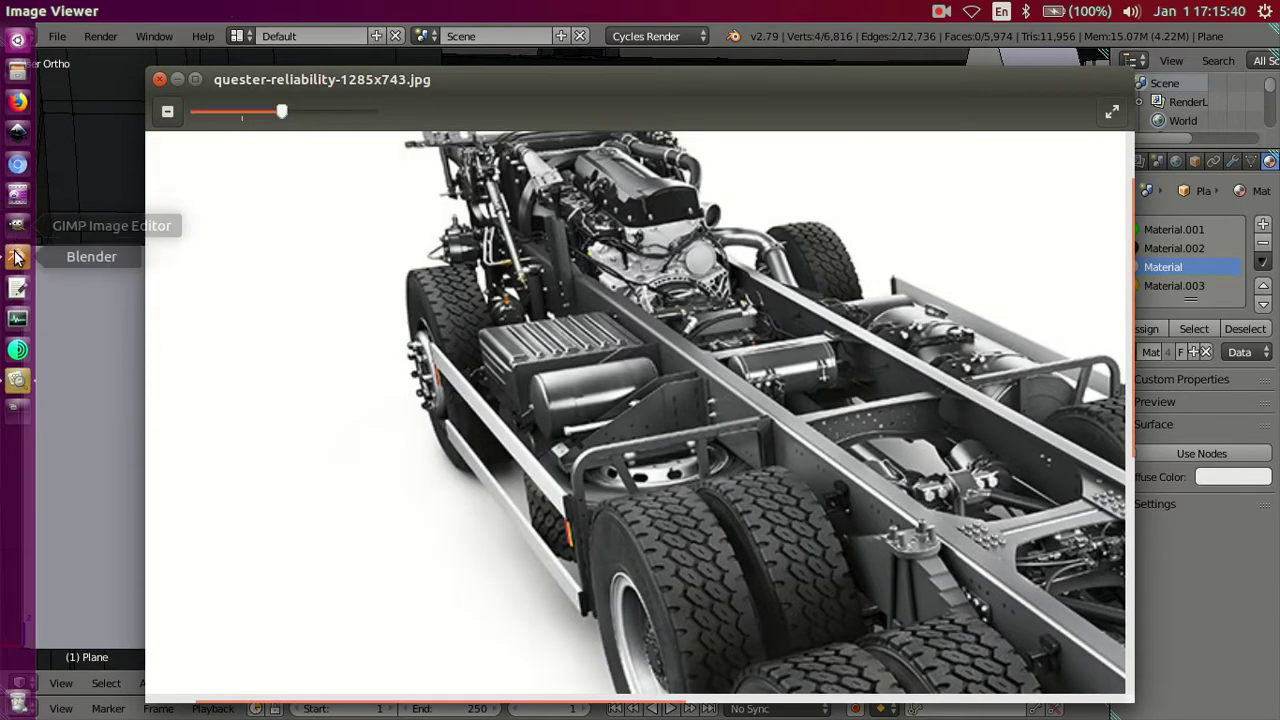
click(15, 257)
mouse_move(408, 274)
middle_down()
mouse_move(449, 303)
mouse_move(424, 284)
mouse_move(380, 300)
mouse_move(320, 354)
middle_up()
scroll(424, 284, up, 1)
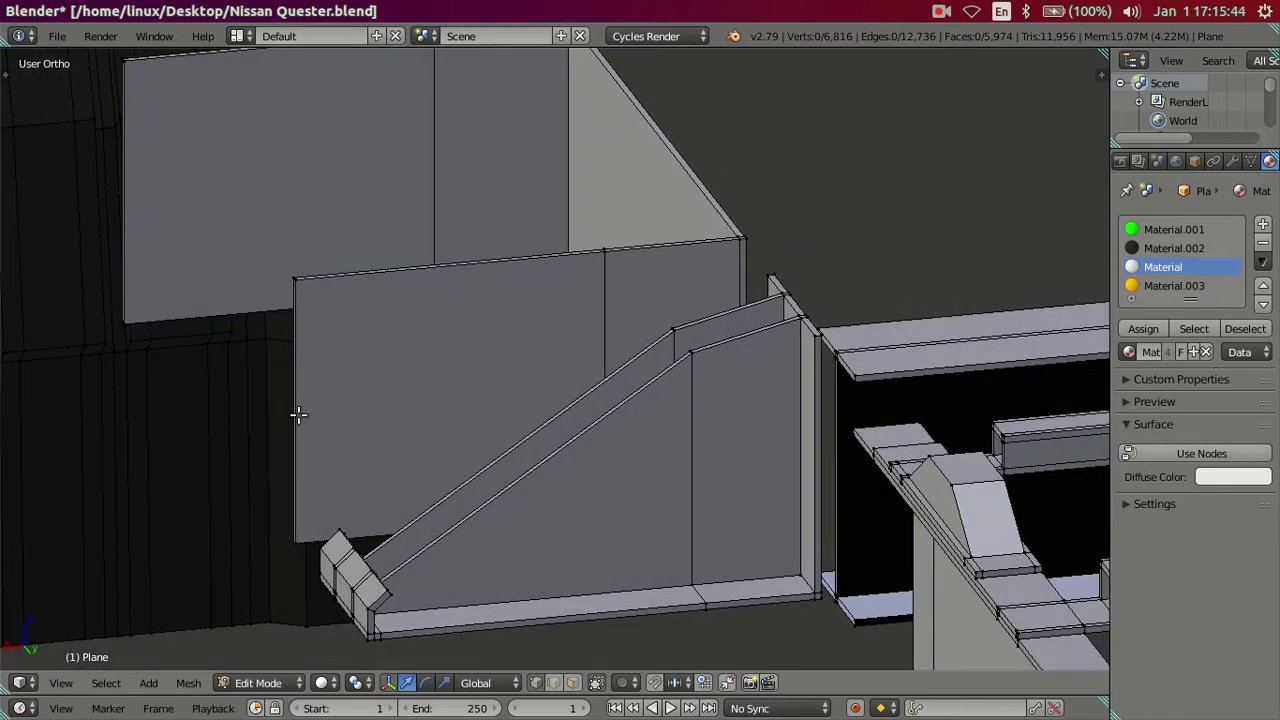
Step: In wireframe view, circle-select the box wall's front end edge
scroll(298, 414, down, 2)
mouse_move(298, 414)
middle_down()
mouse_move(294, 371)
mouse_move(394, 394)
mouse_move(411, 439)
middle_up()
key(z)
key(c)
drag(449, 434, 440, 458)
drag(344, 208, 354, 183)
key(Escape)
key(z)
Step: Copy the foot block face's Median X (2.86427) and paste it onto the wall edge
mouse_move(420, 300)
middle_down()
mouse_move(614, 323)
mouse_move(610, 403)
mouse_move(622, 406)
middle_up()
middle_drag(628, 466, 617, 297)
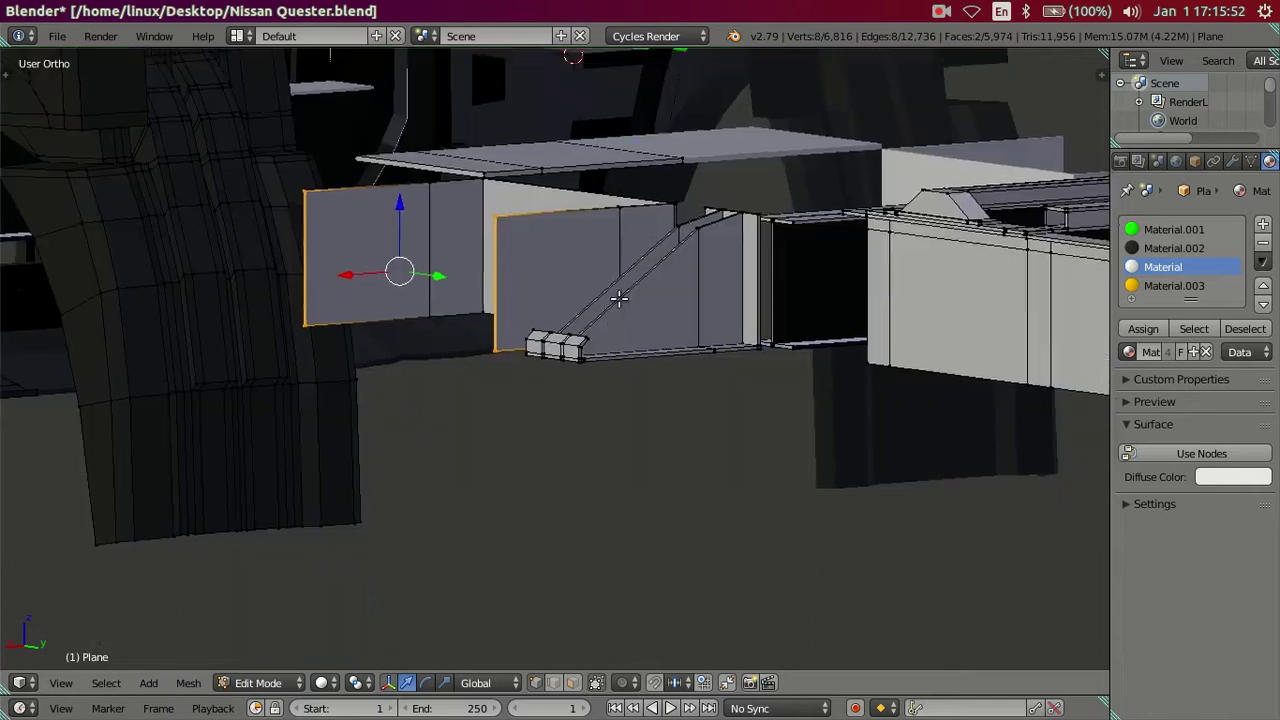
scroll(523, 403, up, 4)
scroll(505, 335, up, 2)
scroll(505, 335, down, 2)
mouse_move(480, 331)
middle_down()
mouse_move(600, 485)
mouse_move(605, 658)
middle_up()
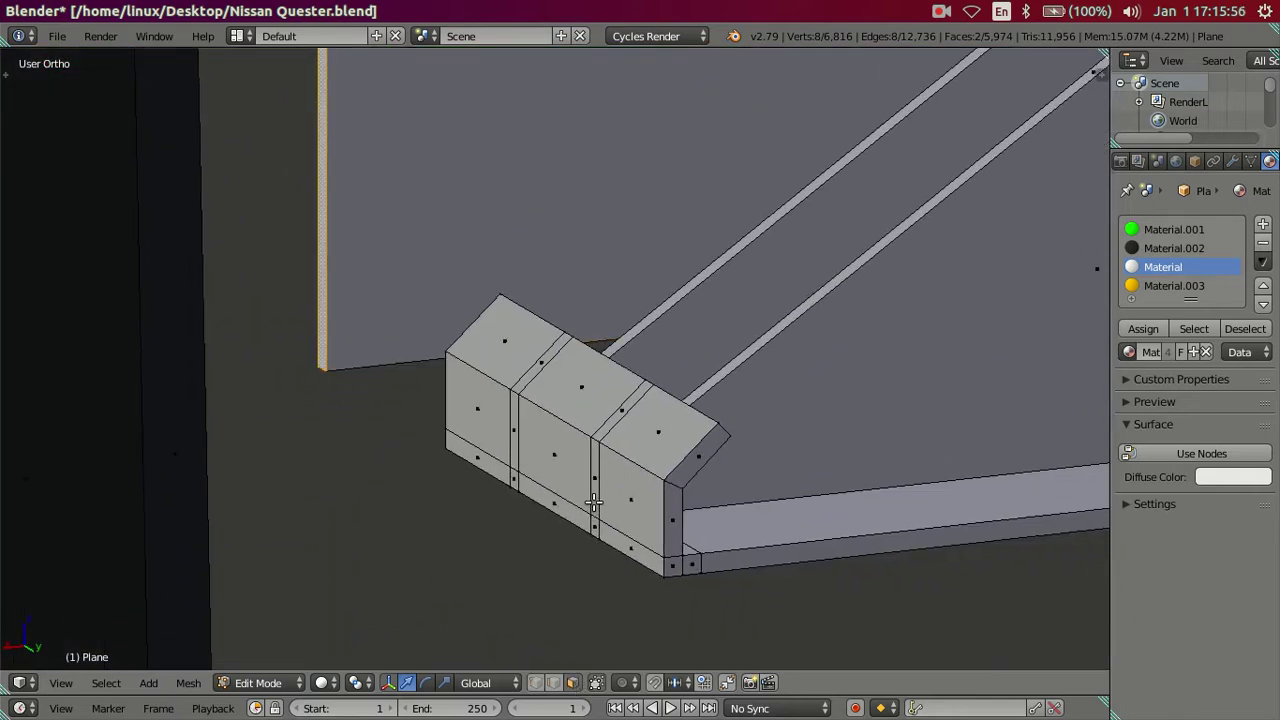
key(n)
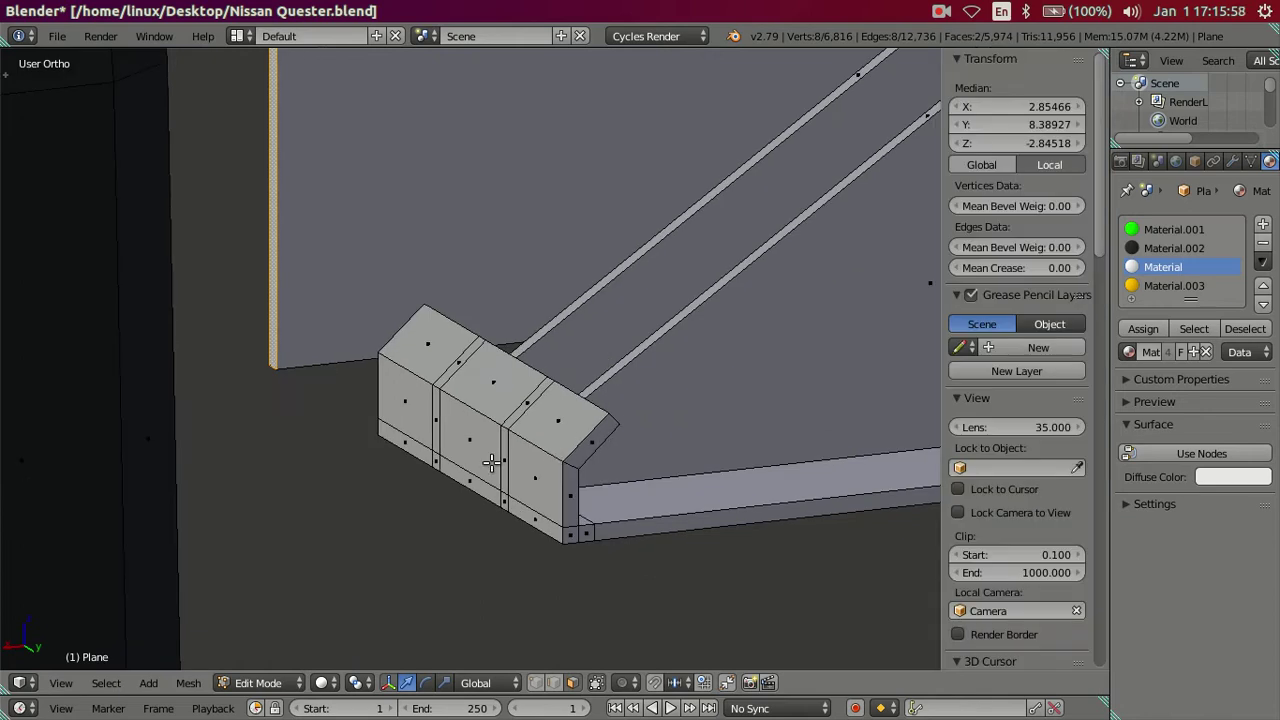
right_click(462, 438)
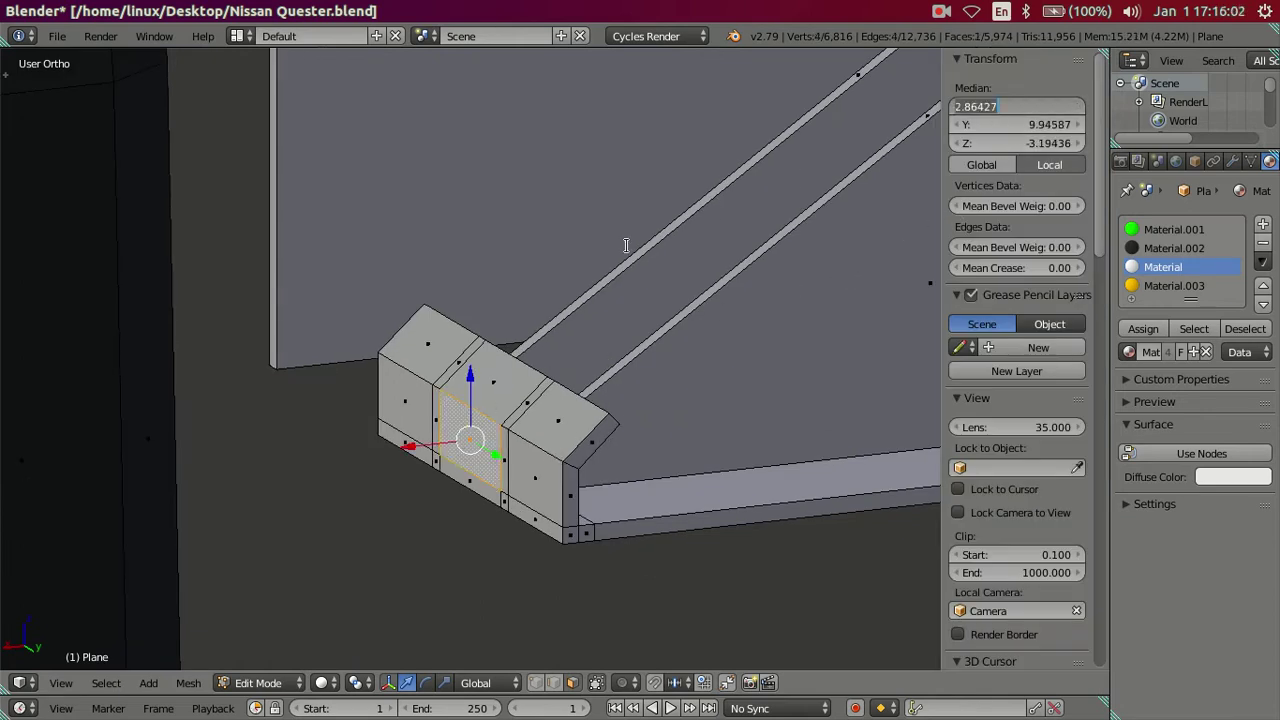
key(Return)
key(ctrl+z)
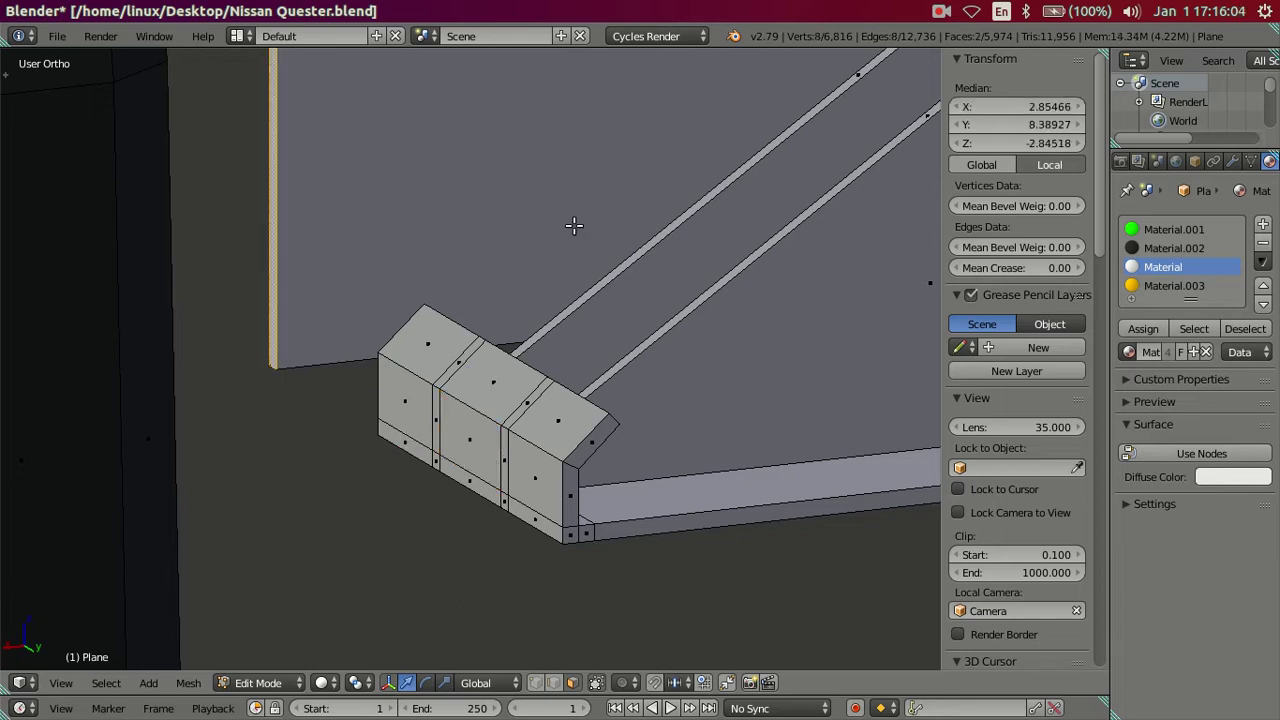
key(ctrl+shift+z)
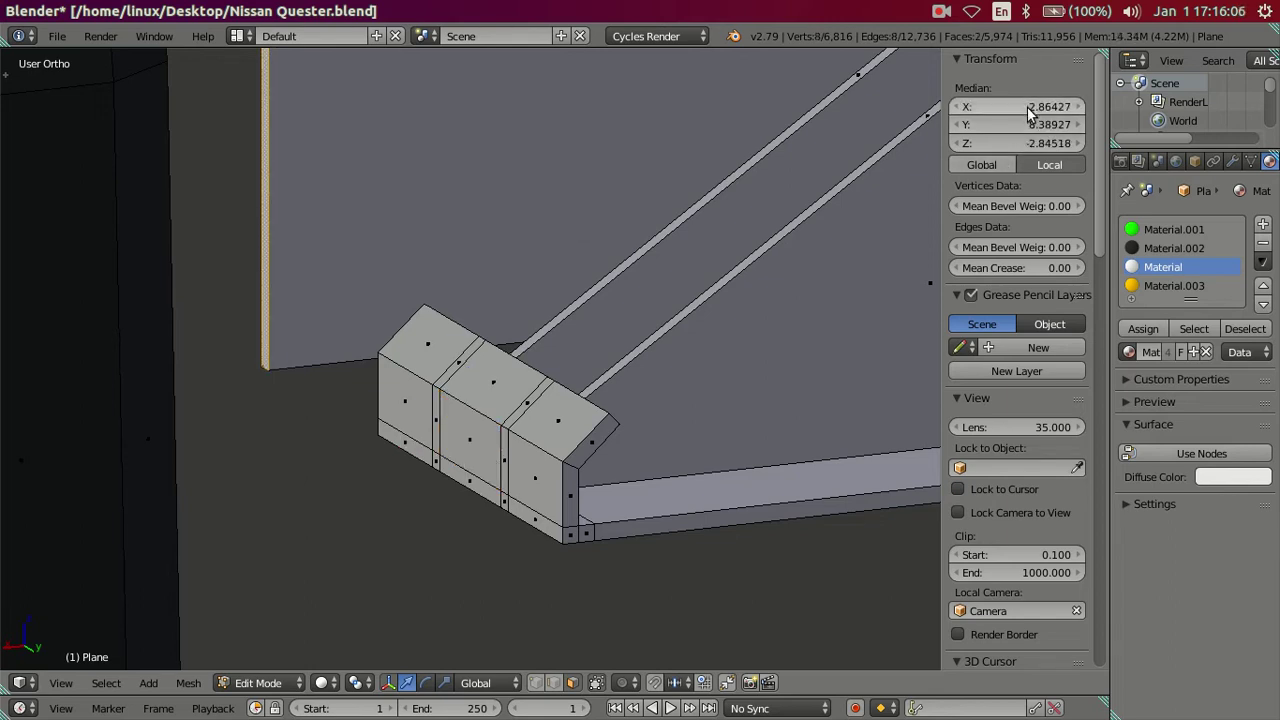
Step: Close the sidebar, clear the selection and switch to edge select, framing the box walls
key(n)
key(a)
scroll(600, 230, down, 1)
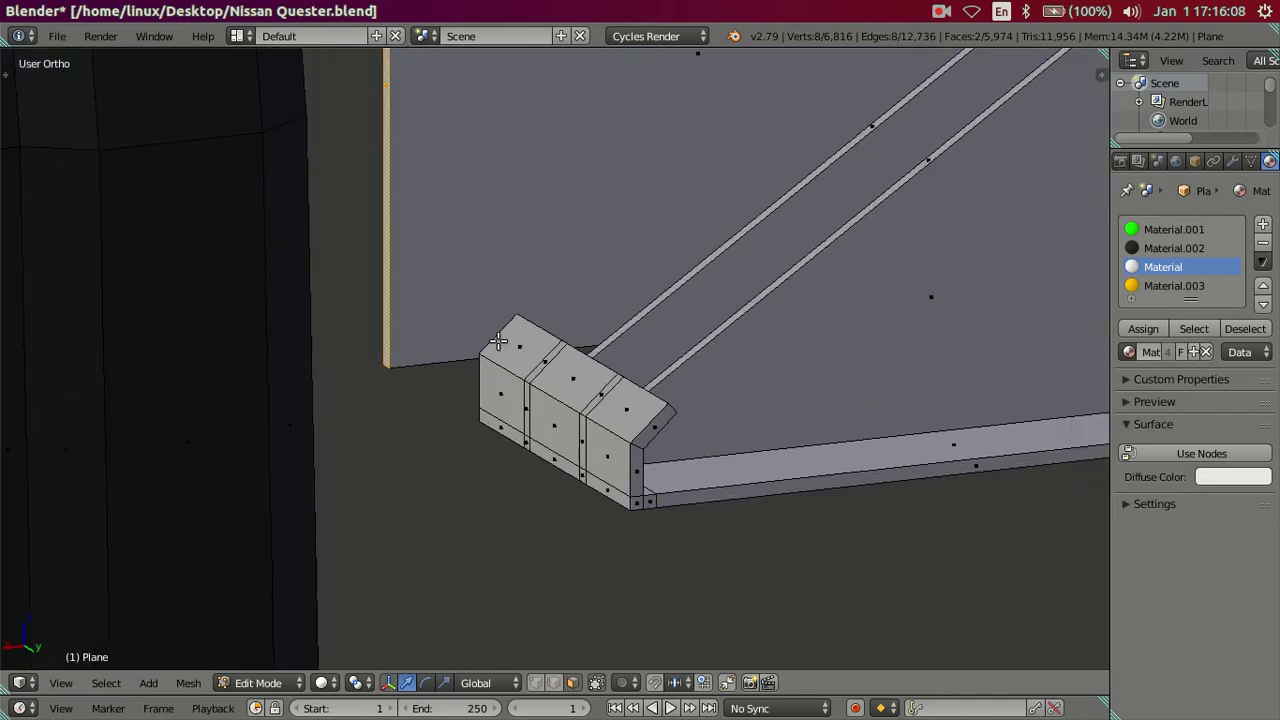
scroll(585, 290, down, 2)
scroll(565, 350, down, 2)
scroll(554, 401, down, 1)
middle_drag(554, 401, 584, 413)
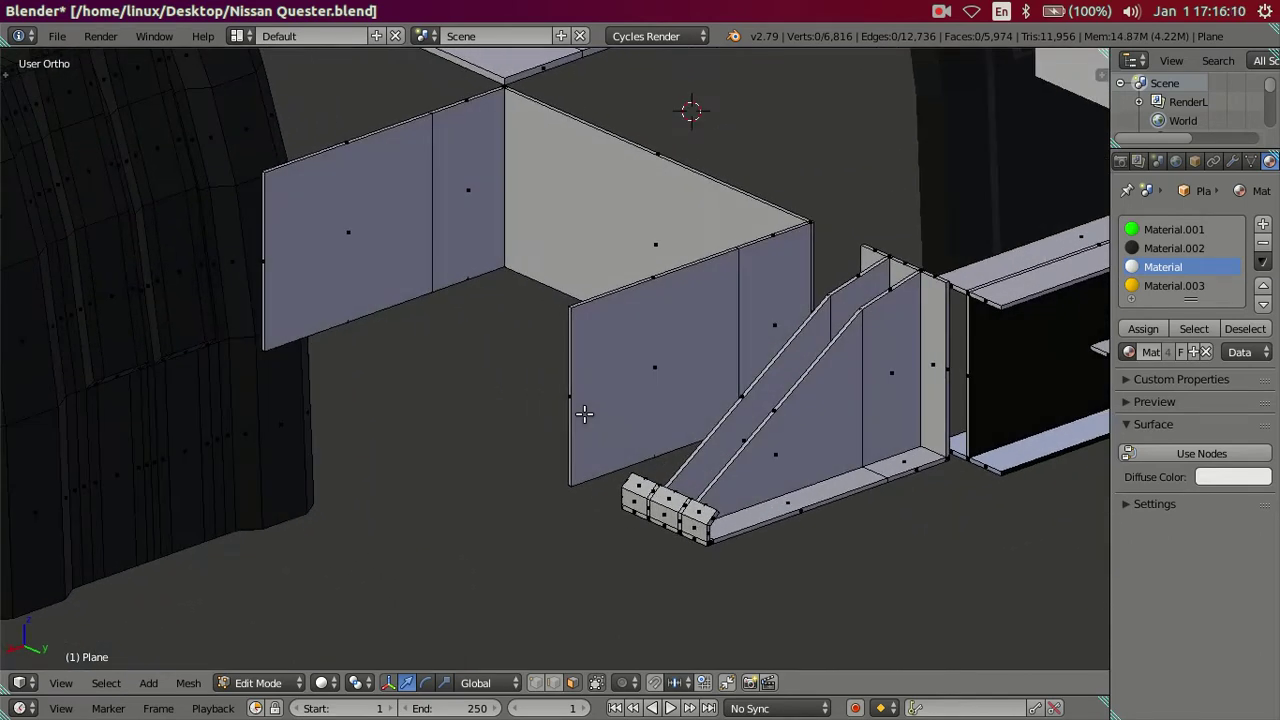
click(552, 684)
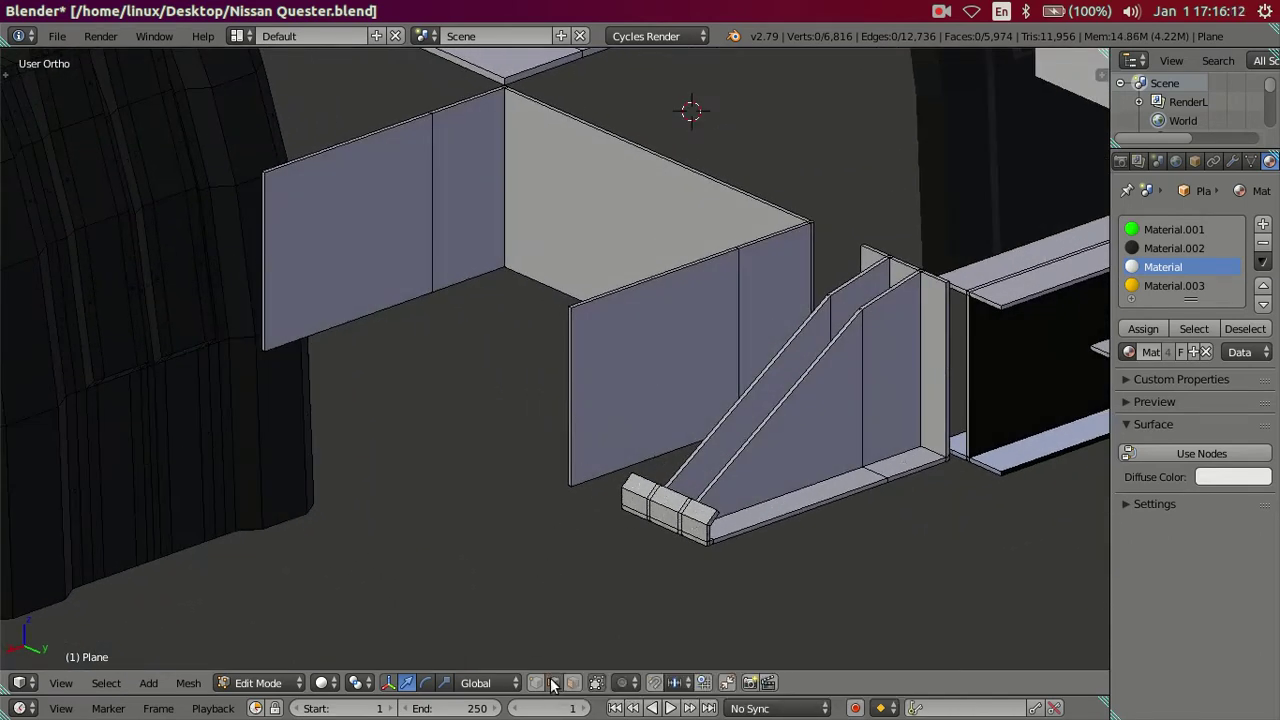
scroll(550, 447, up, 2)
shift+middle_drag(94, 148, 243, 266)
scroll(151, 206, up, 2)
scroll(332, 315, down, 2)
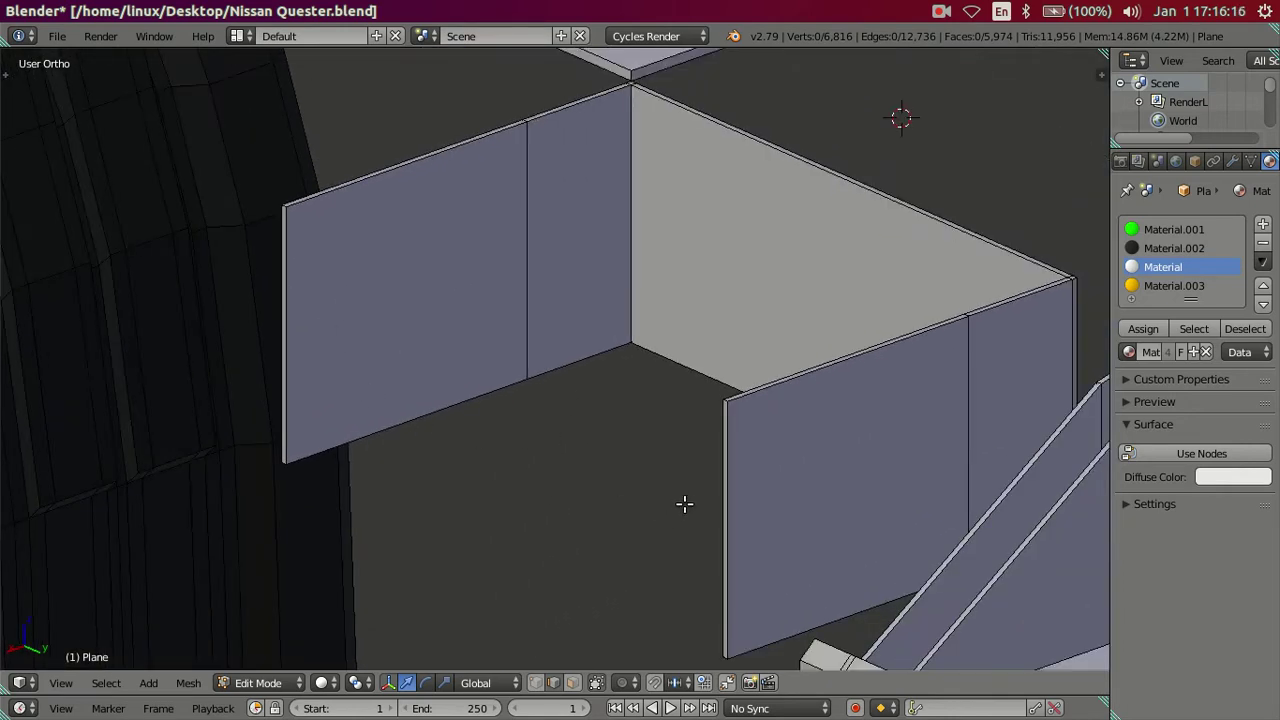
Step: Select the side walls' outer corner vertices and lower them about 0.67 along Z
key(3)
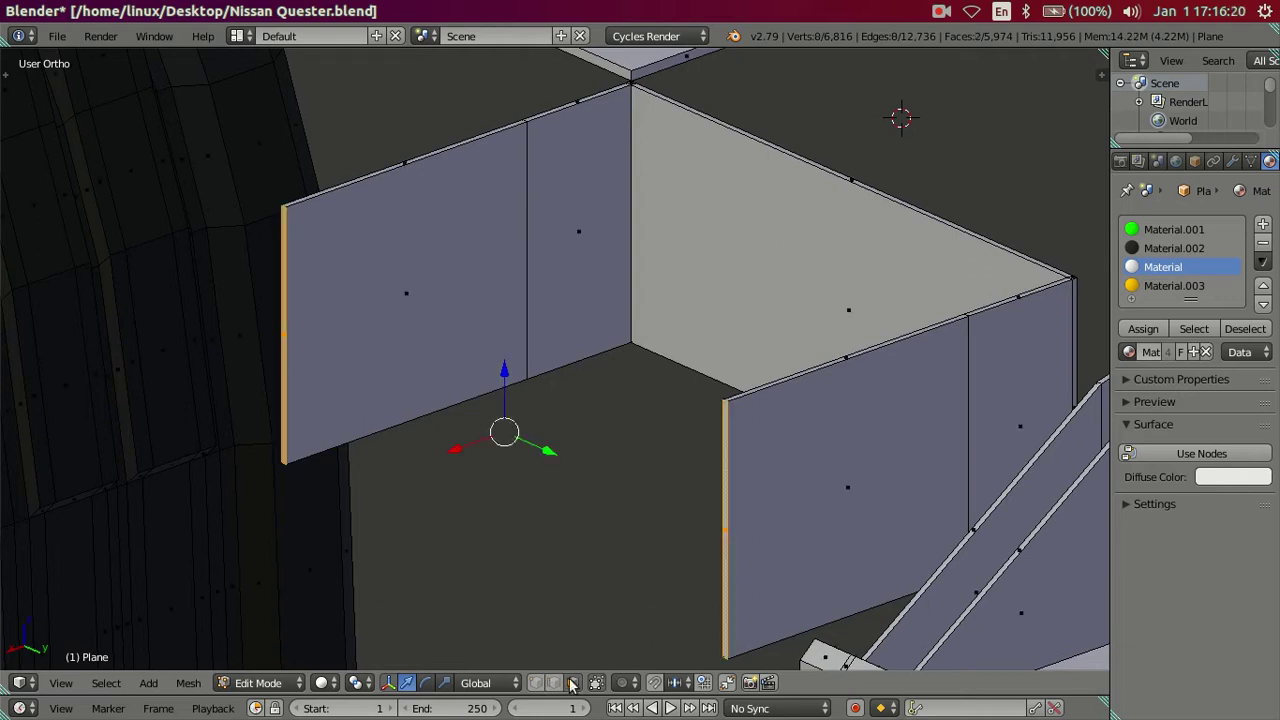
scroll(518, 481, down, 3)
key(z)
scroll(467, 433, up, 2)
key(c)
middle_drag(243, 451, 692, 603)
right_click(692, 603)
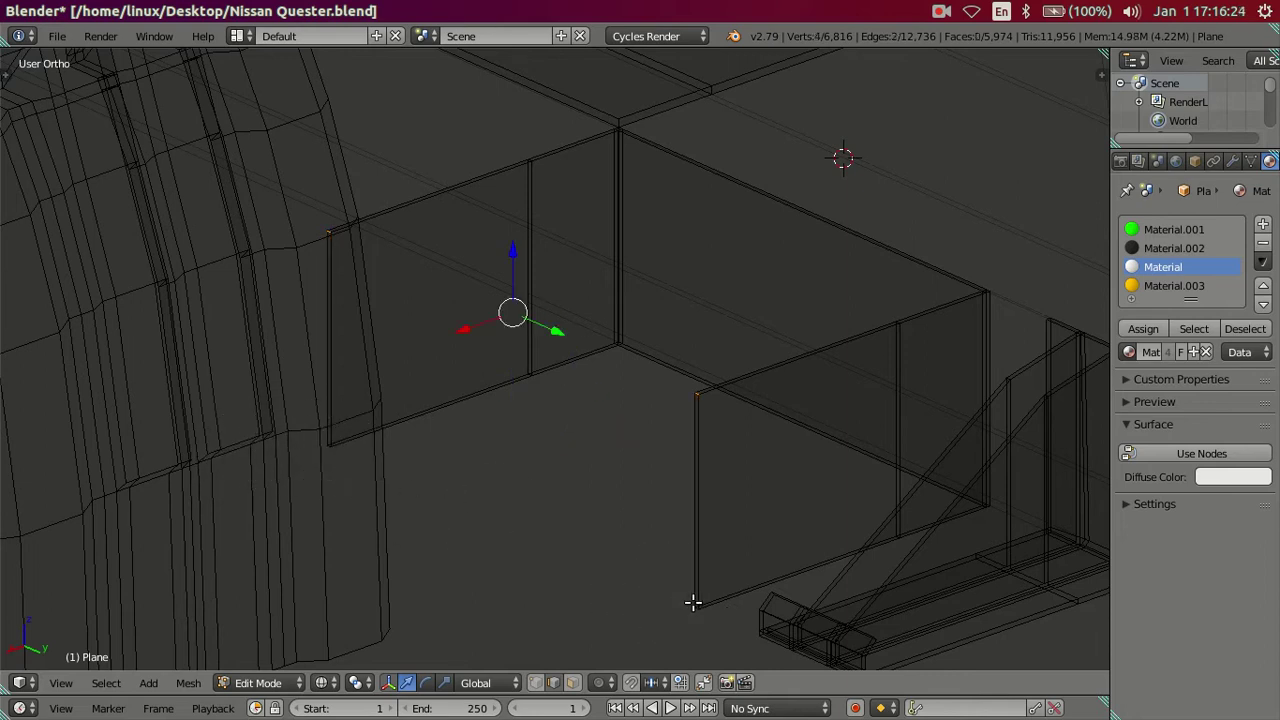
key(z)
drag(514, 262, 557, 418)
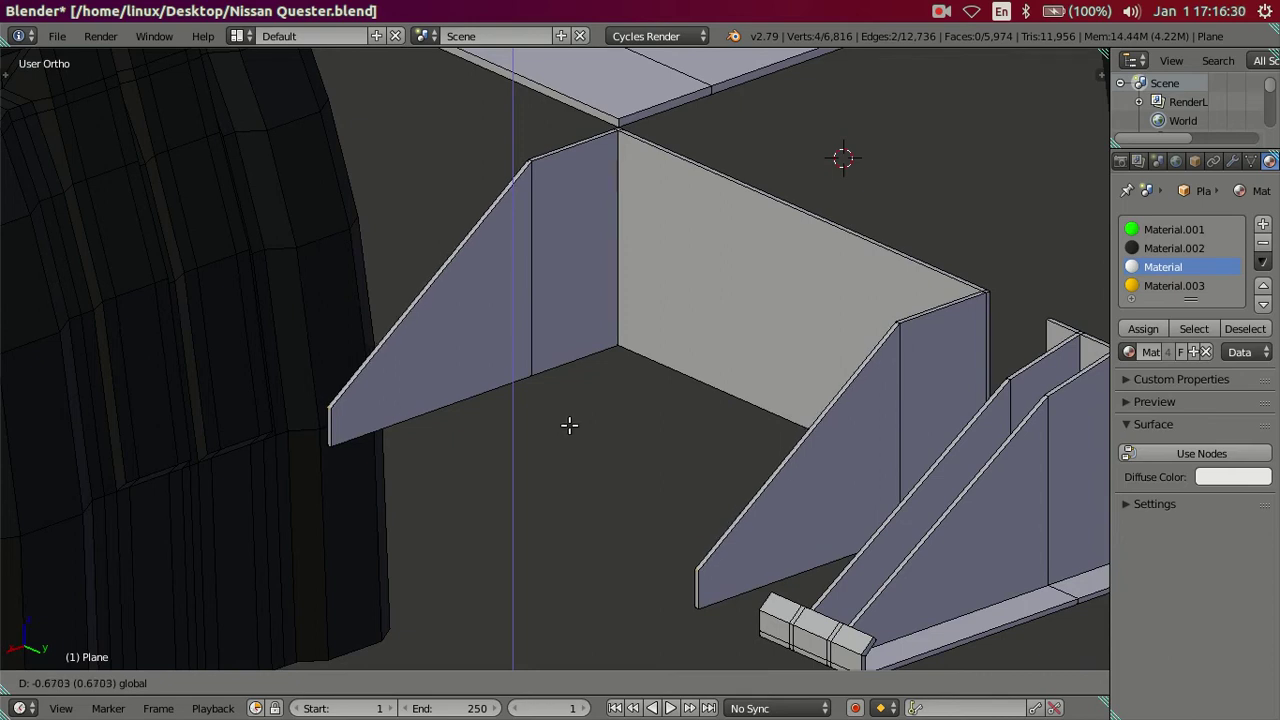
Step: Settle the lowered wall corners and bring the wall ends into view
drag(564, 419, 551, 444)
mouse_move(551, 444)
middle_down()
mouse_move(491, 523)
mouse_move(472, 440)
mouse_move(560, 240)
mouse_move(582, 360)
middle_up()
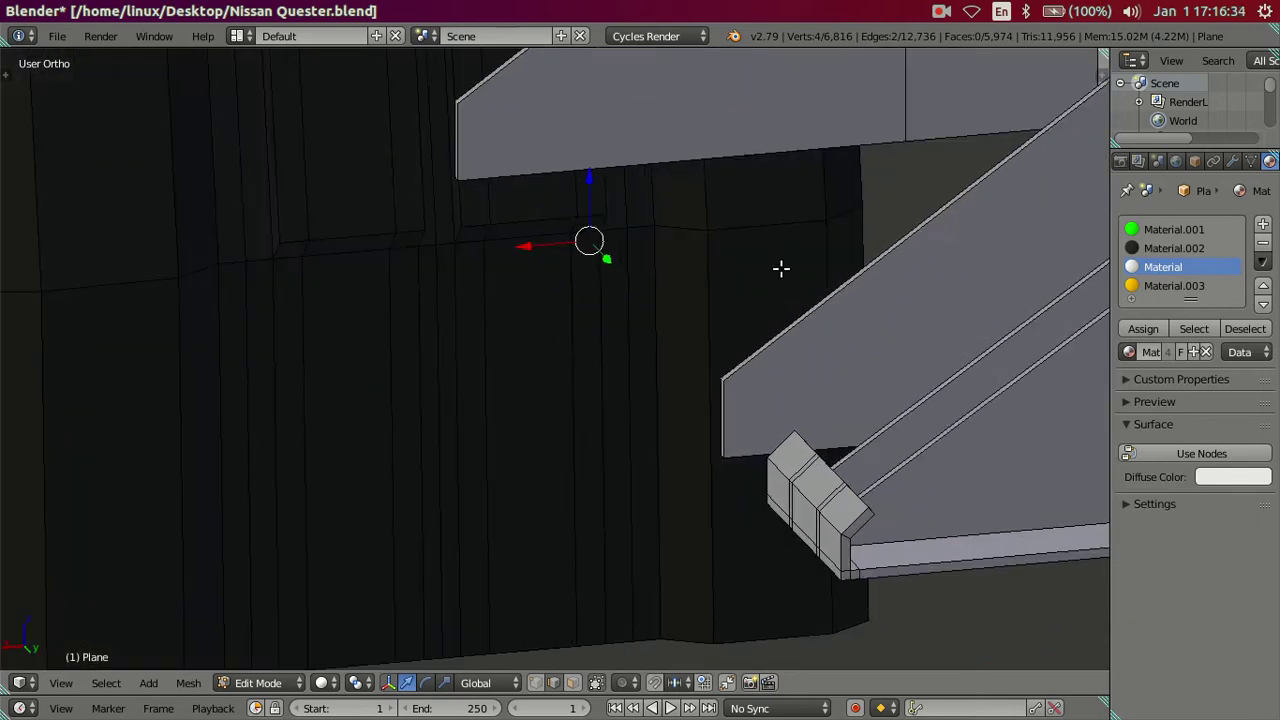
shift+middle_drag(781, 268, 750, 394)
middle_drag(502, 345, 520, 363)
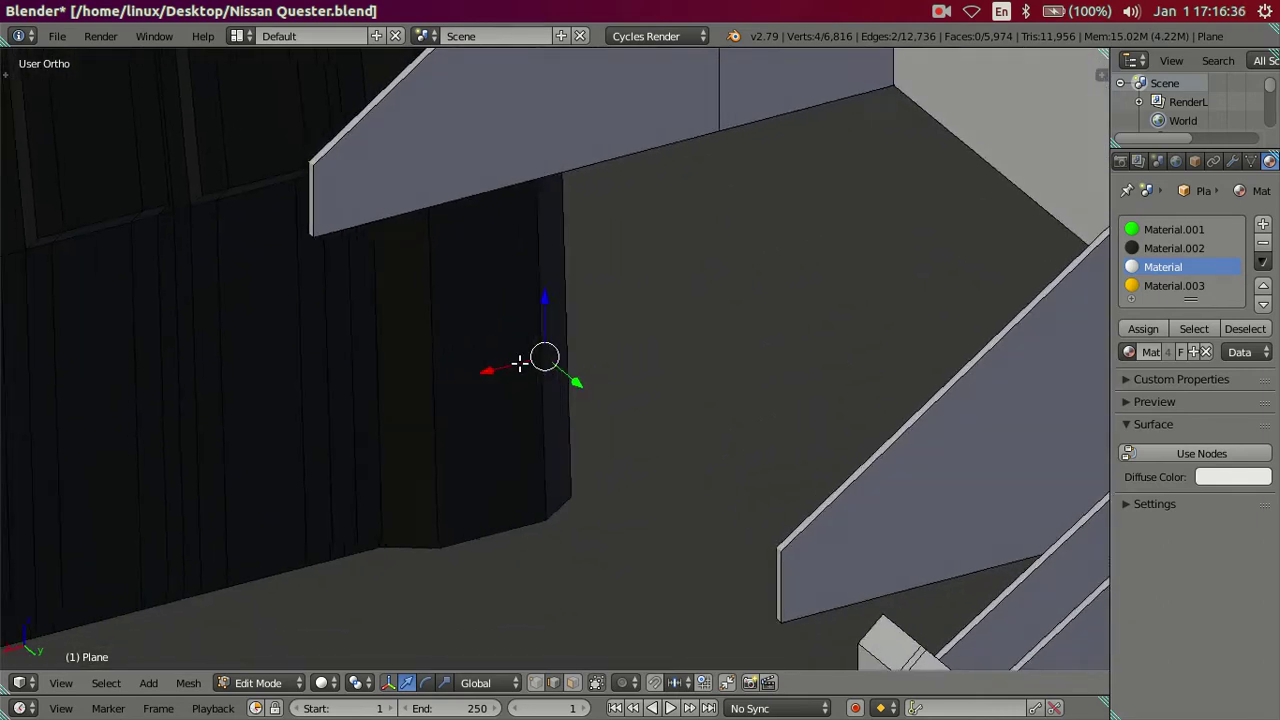
Step: In face select mode, select both walls' thin end faces, cancelling a trial extrude
click(572, 682)
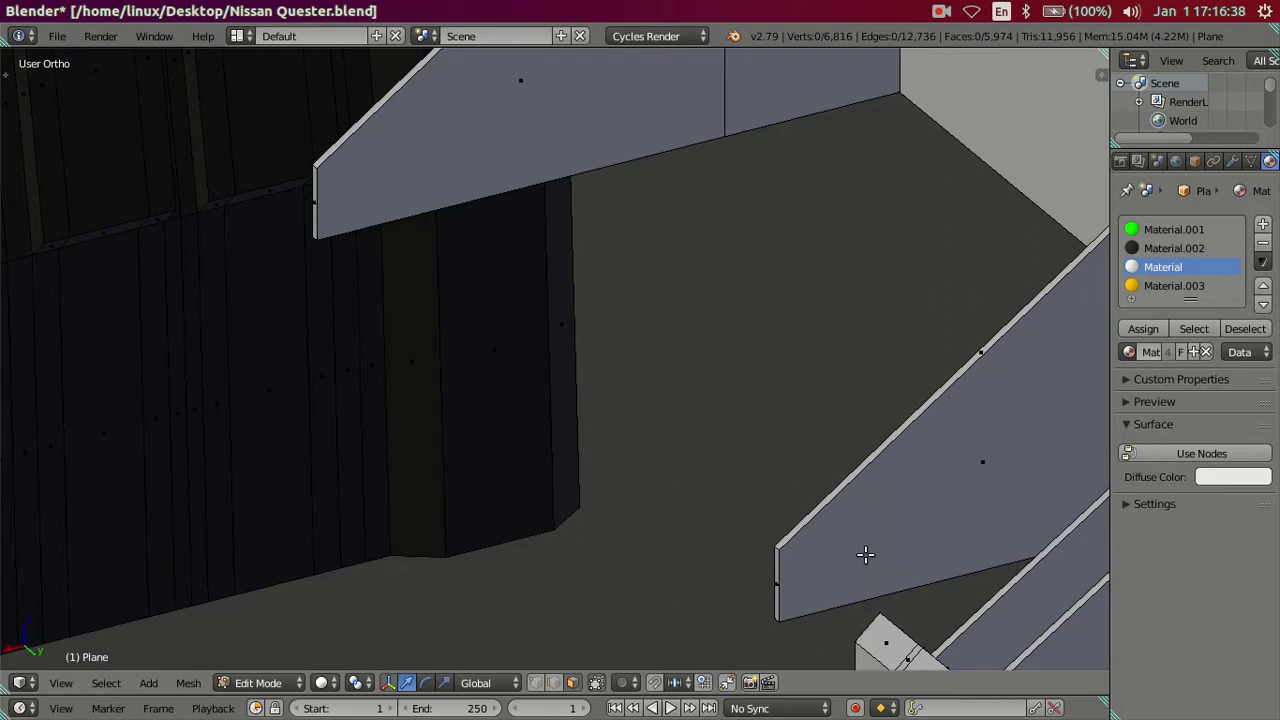
right_click(776, 566)
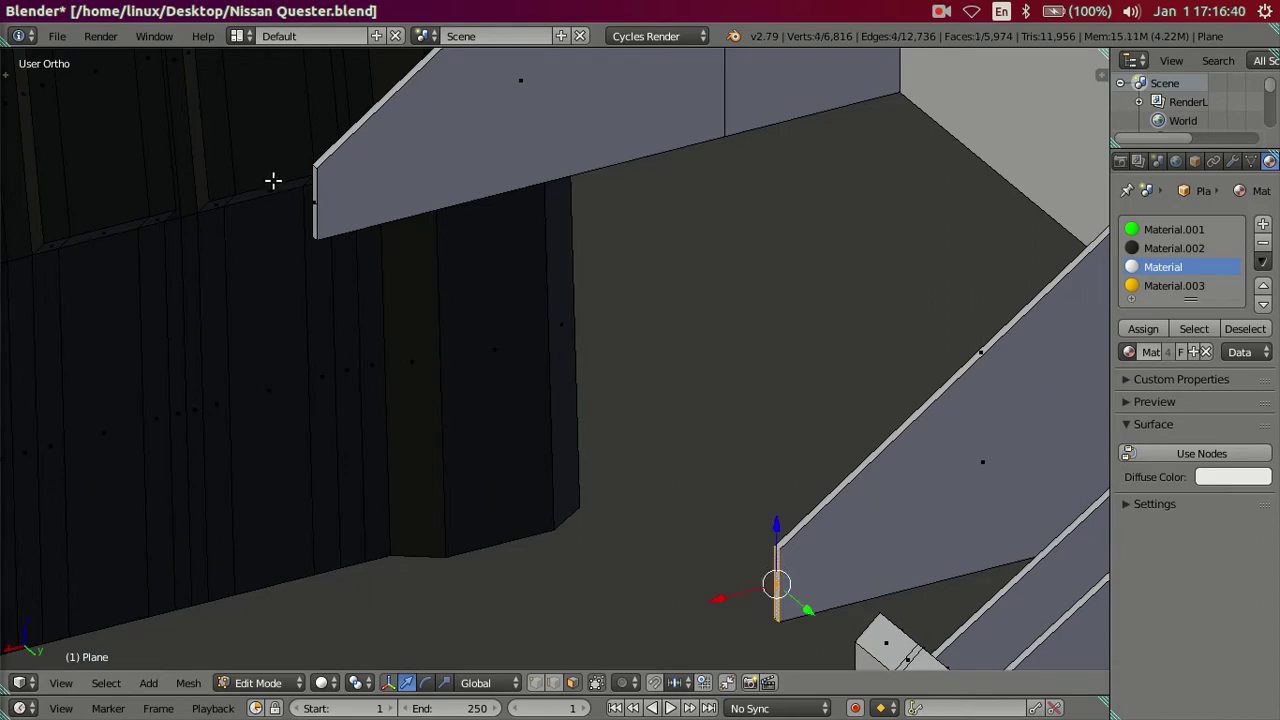
shift+right_click(314, 194)
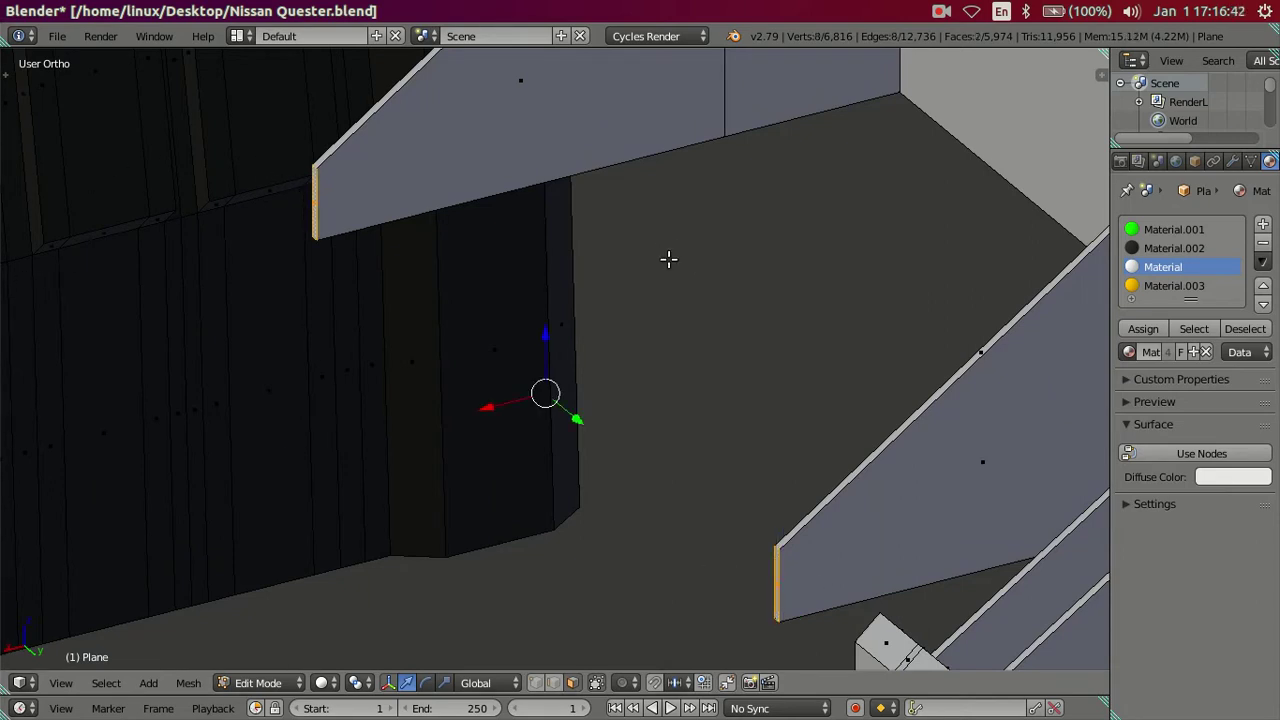
key(e)
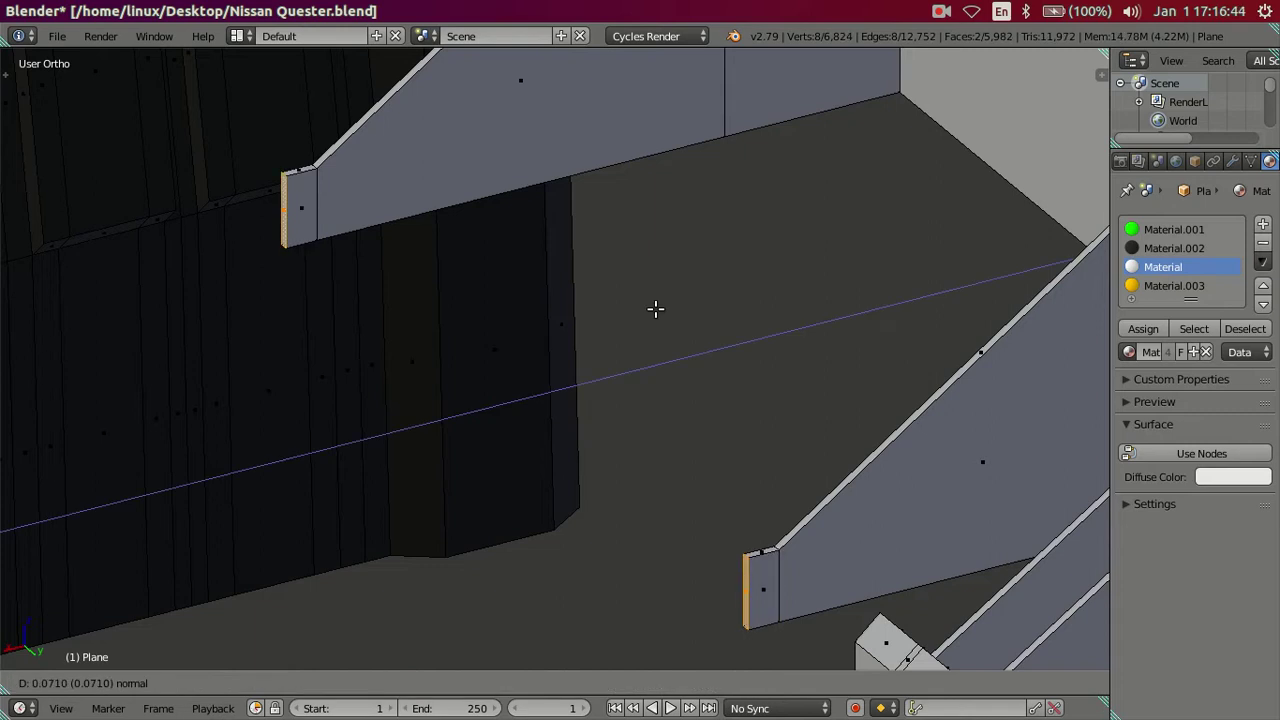
right_click(655, 308)
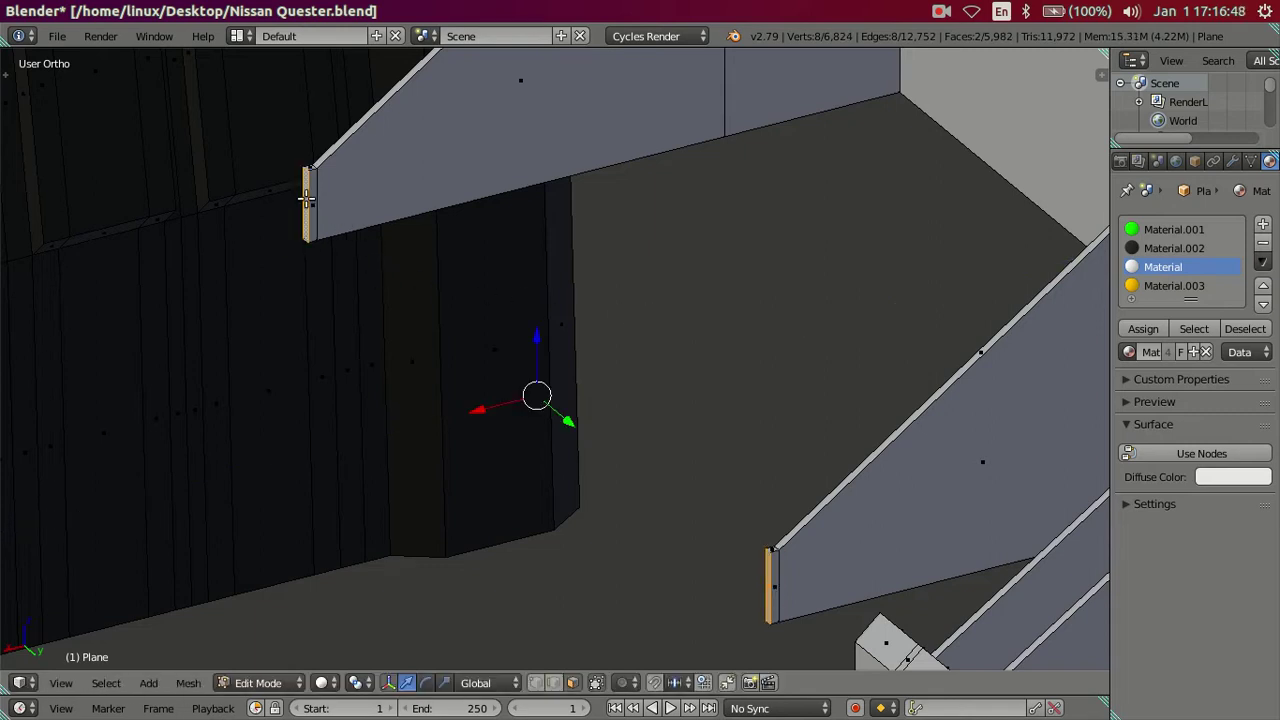
right_click(313, 205)
middle_drag(313, 205, 818, 348)
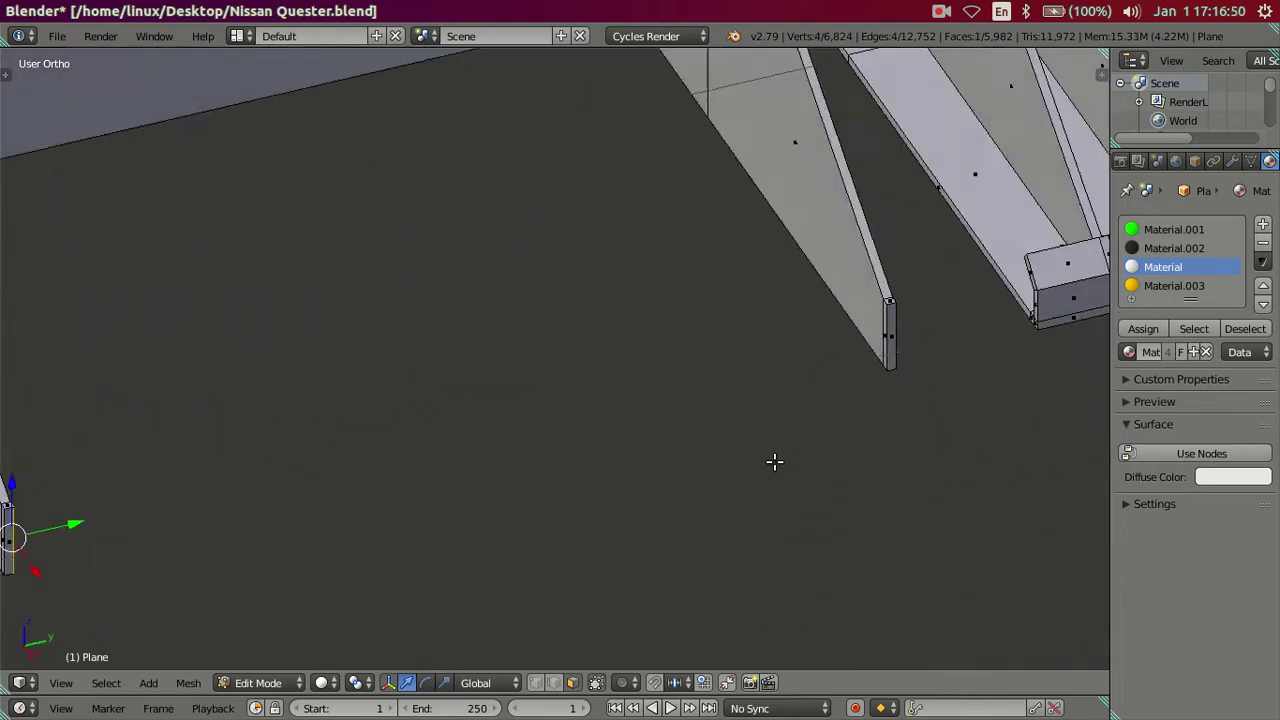
shift+right_click(825, 314)
middle_drag(908, 380, 960, 404)
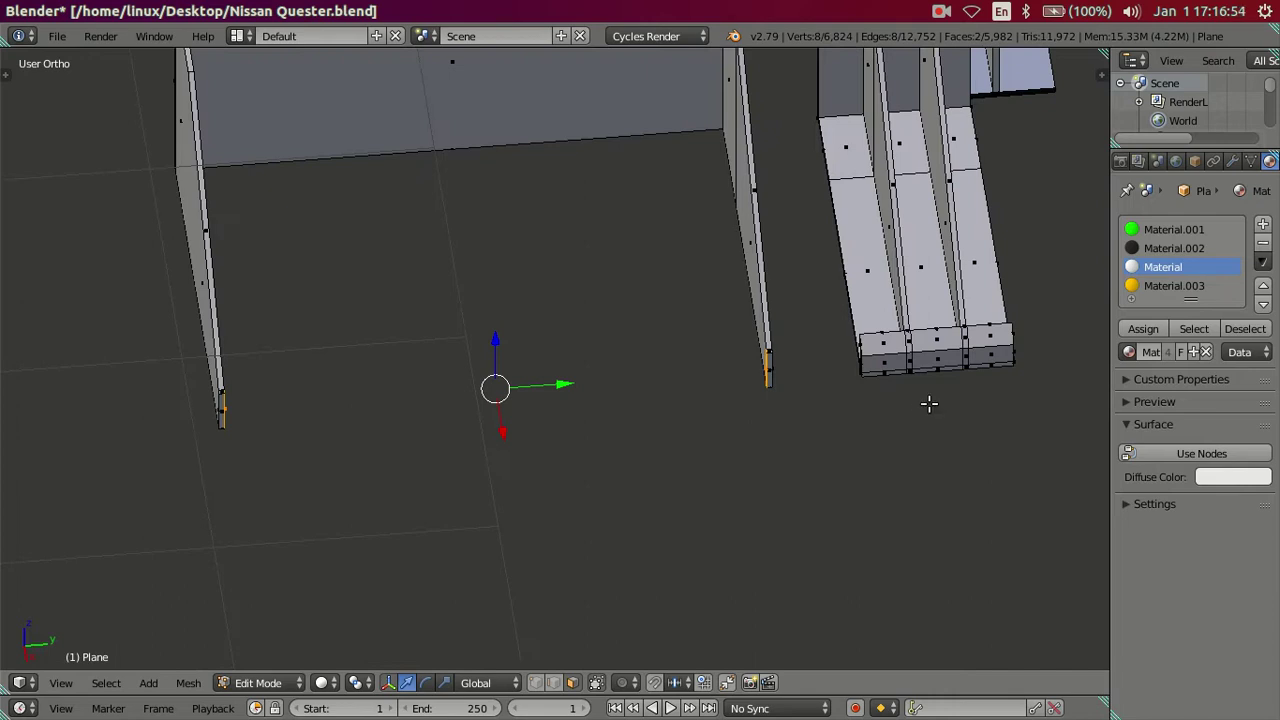
Step: Extrude the wall end faces and scale them along Y into two front wall pieces
key(e)
key(s)
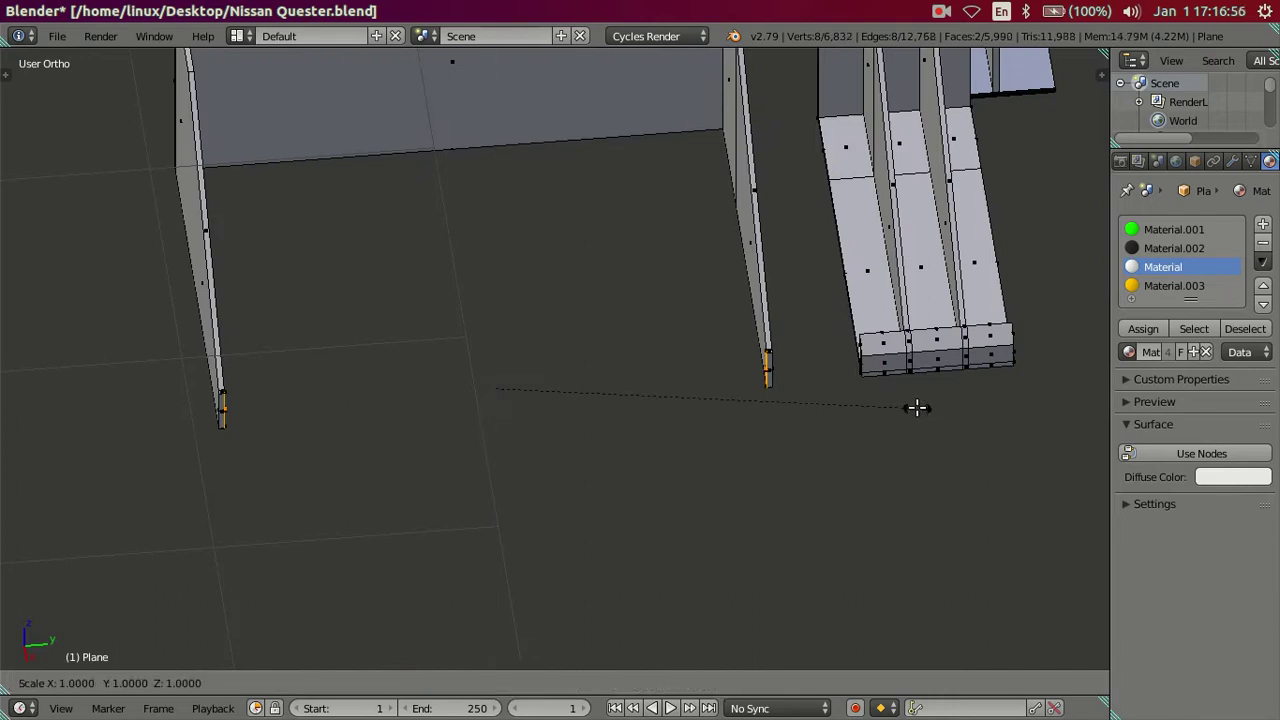
key(y)
click(560, 426)
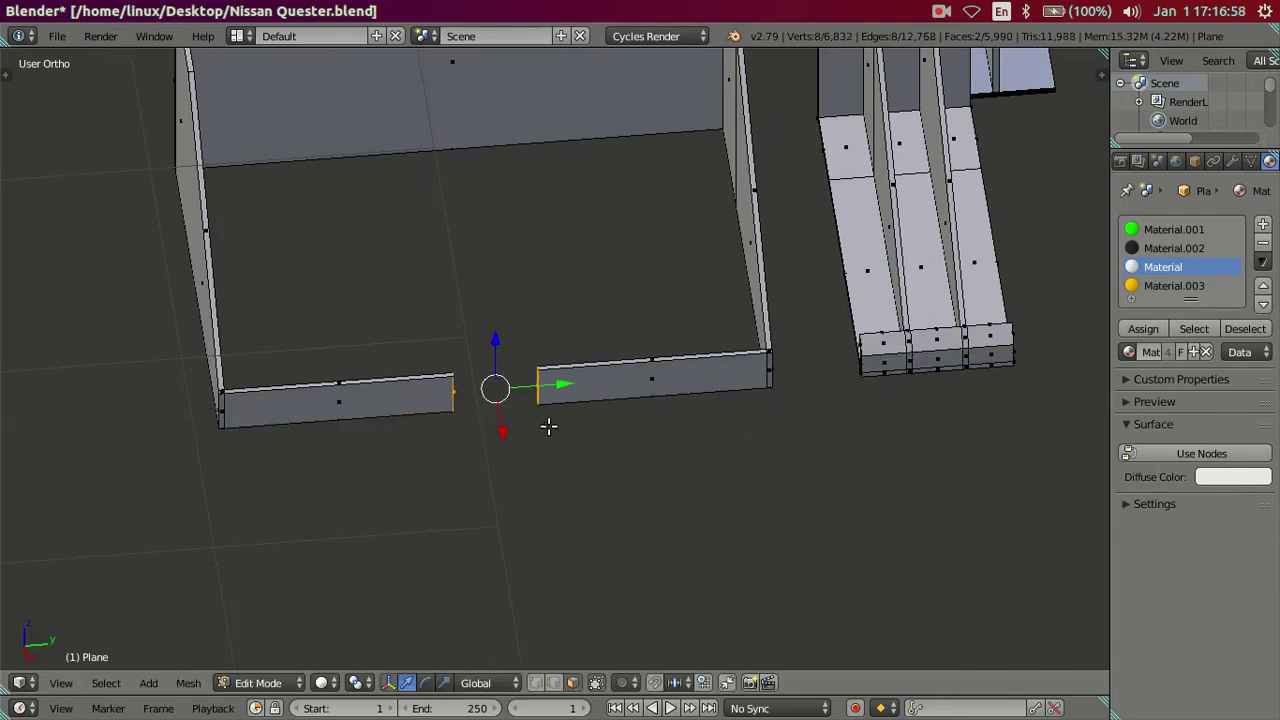
scroll(550, 425, up, 3)
scroll(531, 441, up, 3)
mouse_move(531, 441)
middle_down()
mouse_move(557, 449)
mouse_move(611, 423)
middle_up()
scroll(611, 423, up, 2)
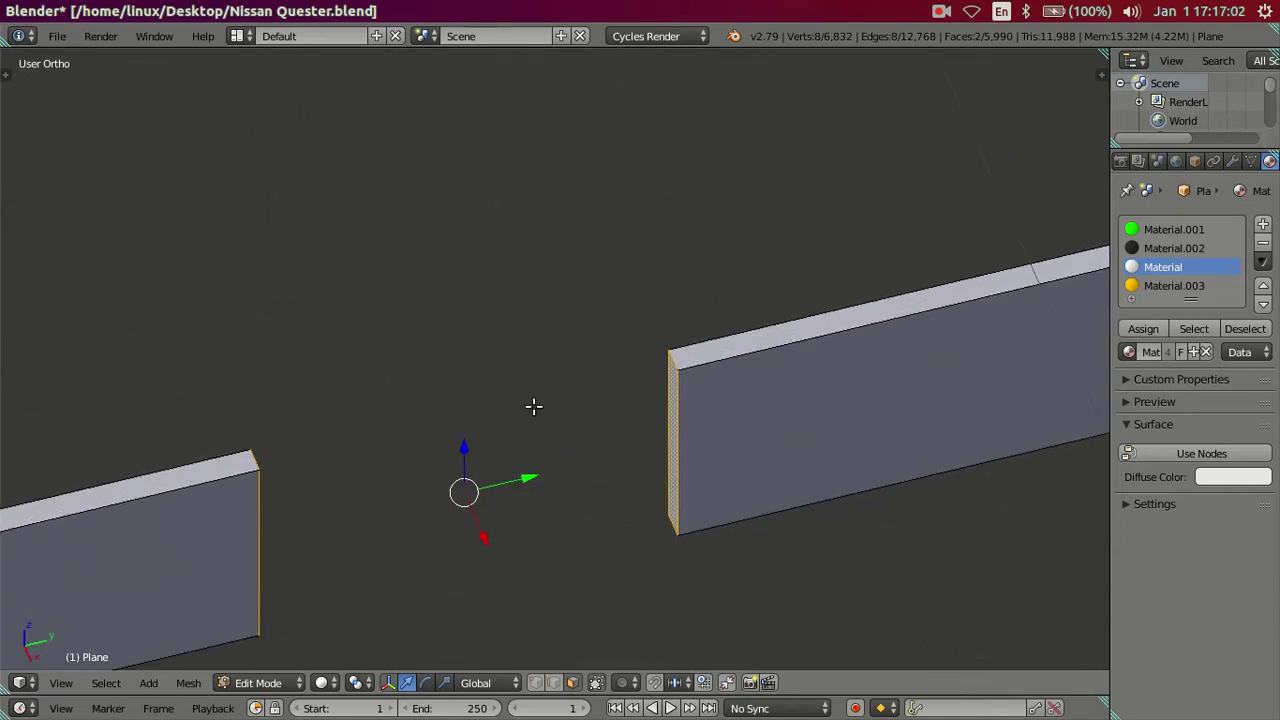
Step: Narrow the gap by scaling the pieces along Y, then delete their facing end faces
key(s)
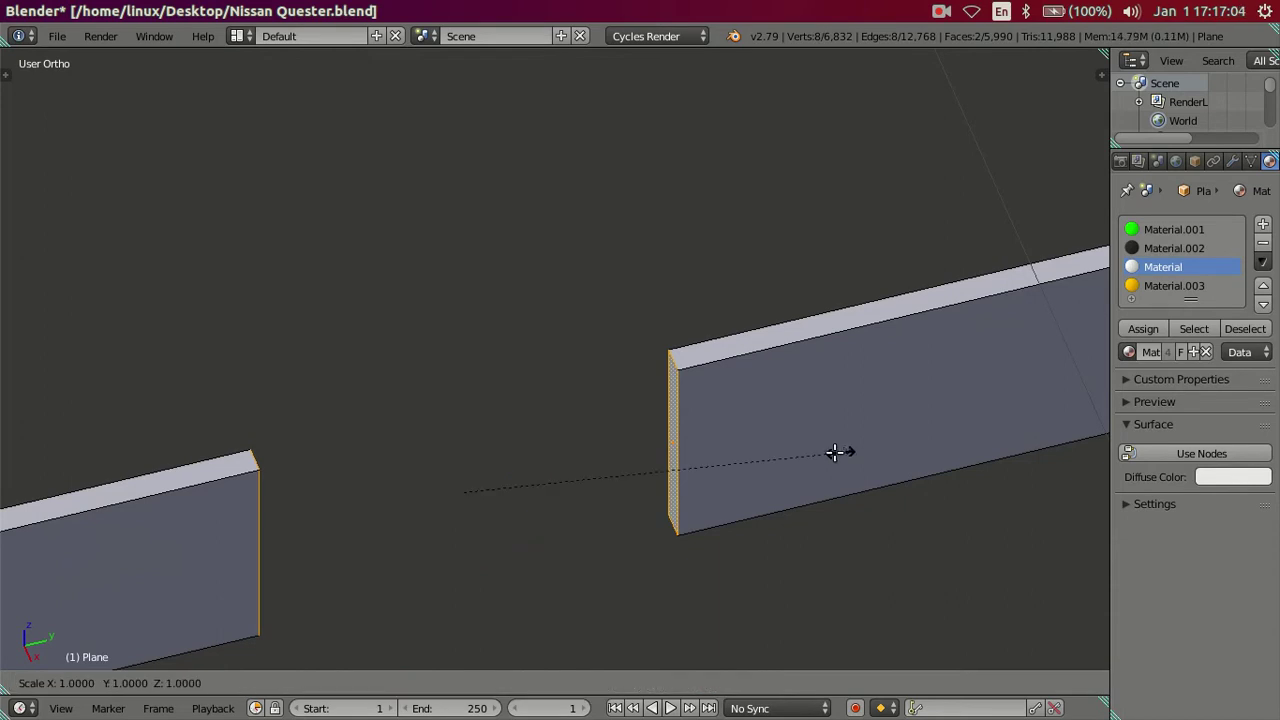
key(y)
click(572, 527)
key(x)
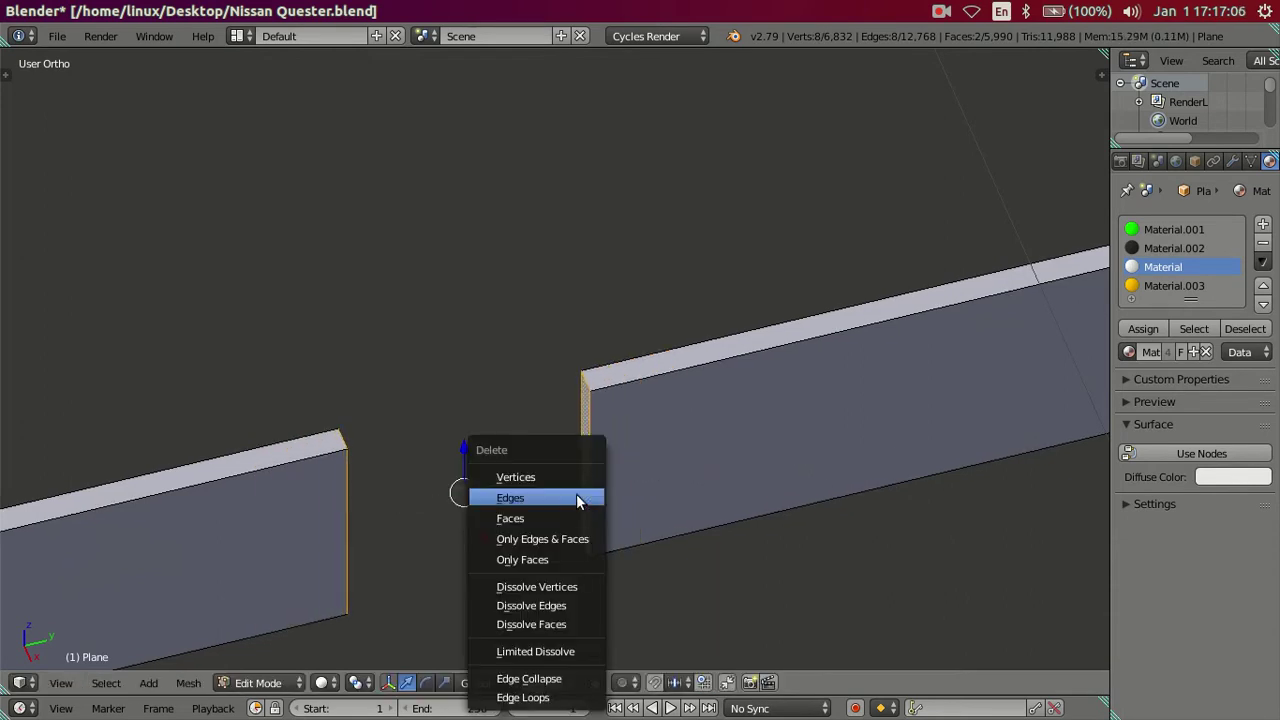
key(Escape)
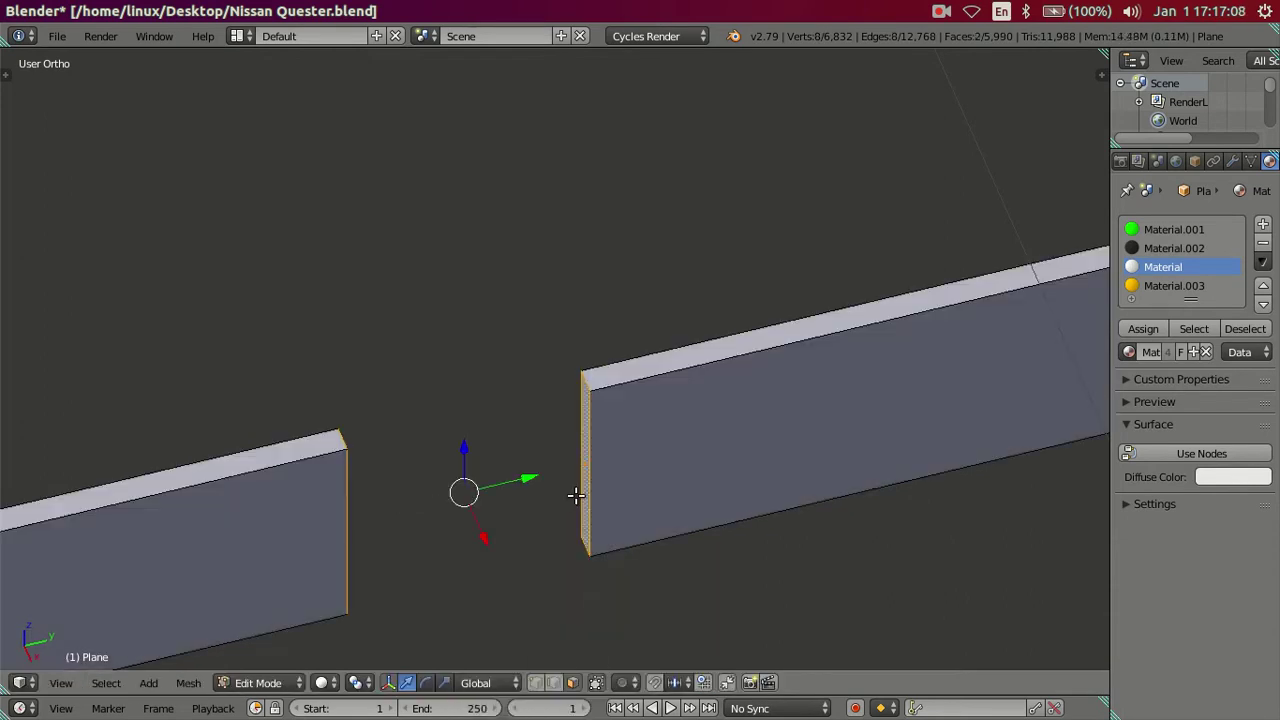
key(x)
click(505, 516)
Step: In edge mode, fill faces across the gap between the vertical end edges and along the bottom
key(z)
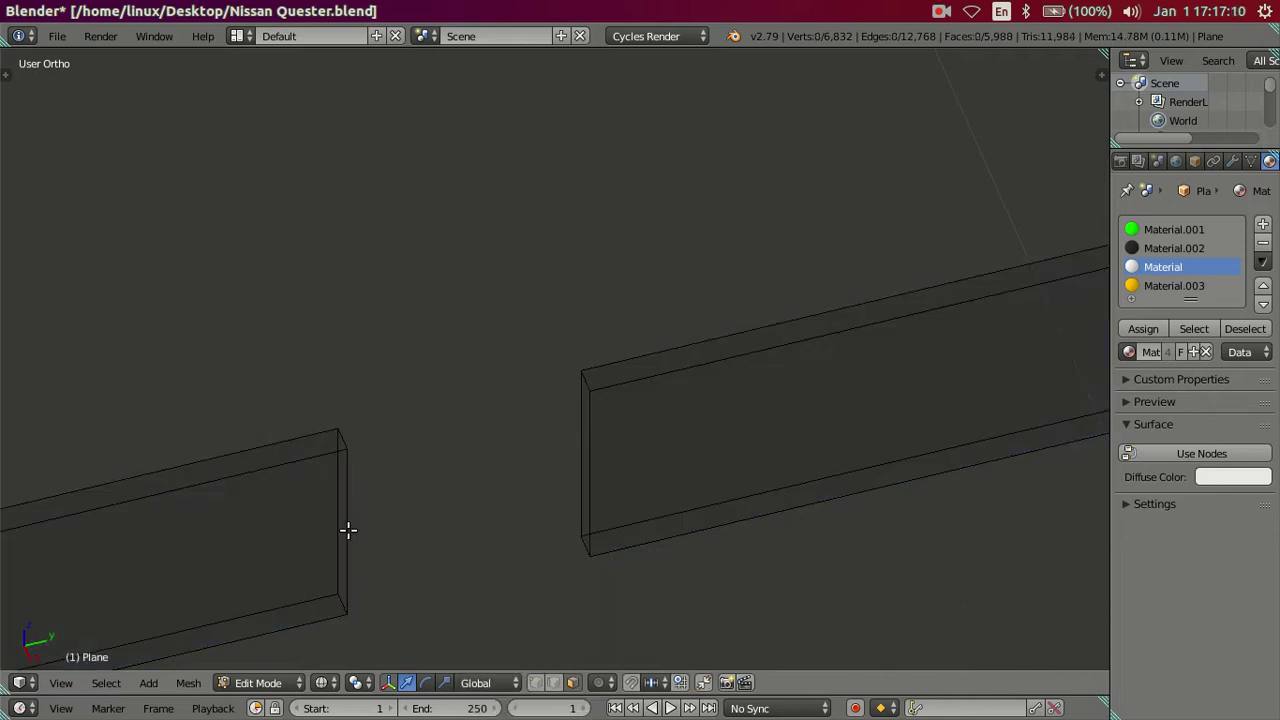
key(ctrl+Tab)
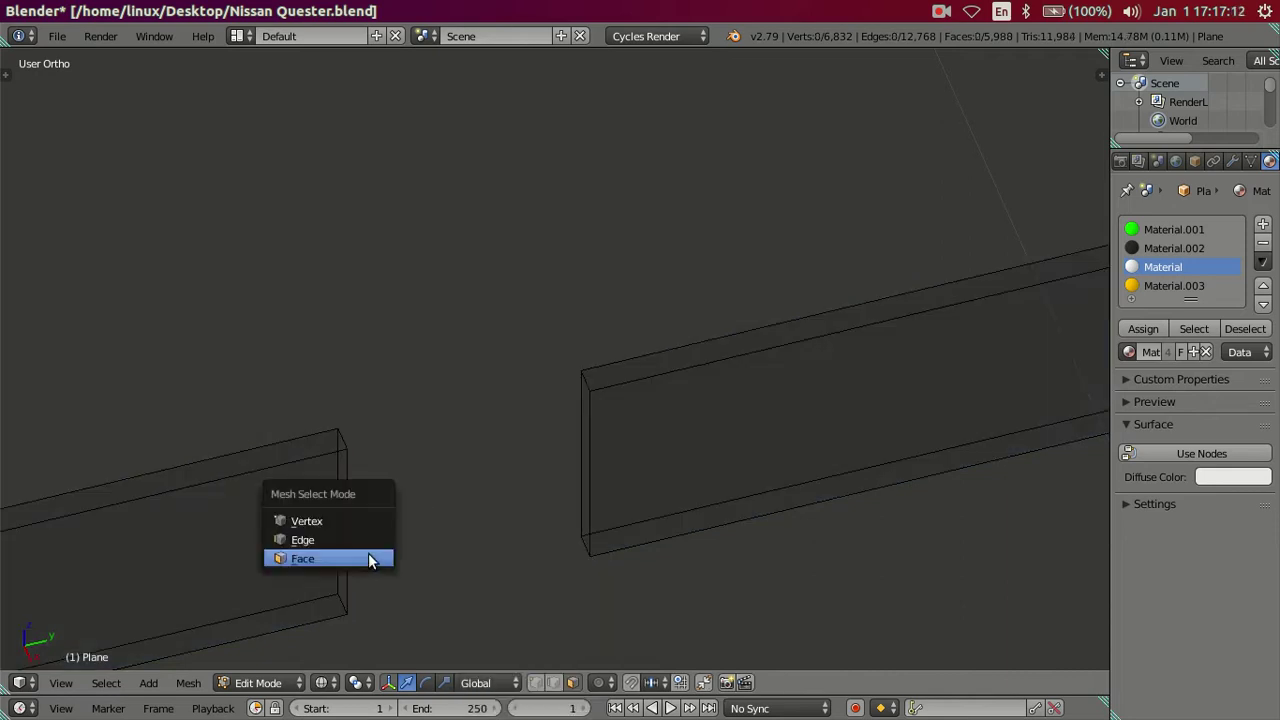
click(345, 537)
right_click(333, 513)
shift+right_click(582, 441)
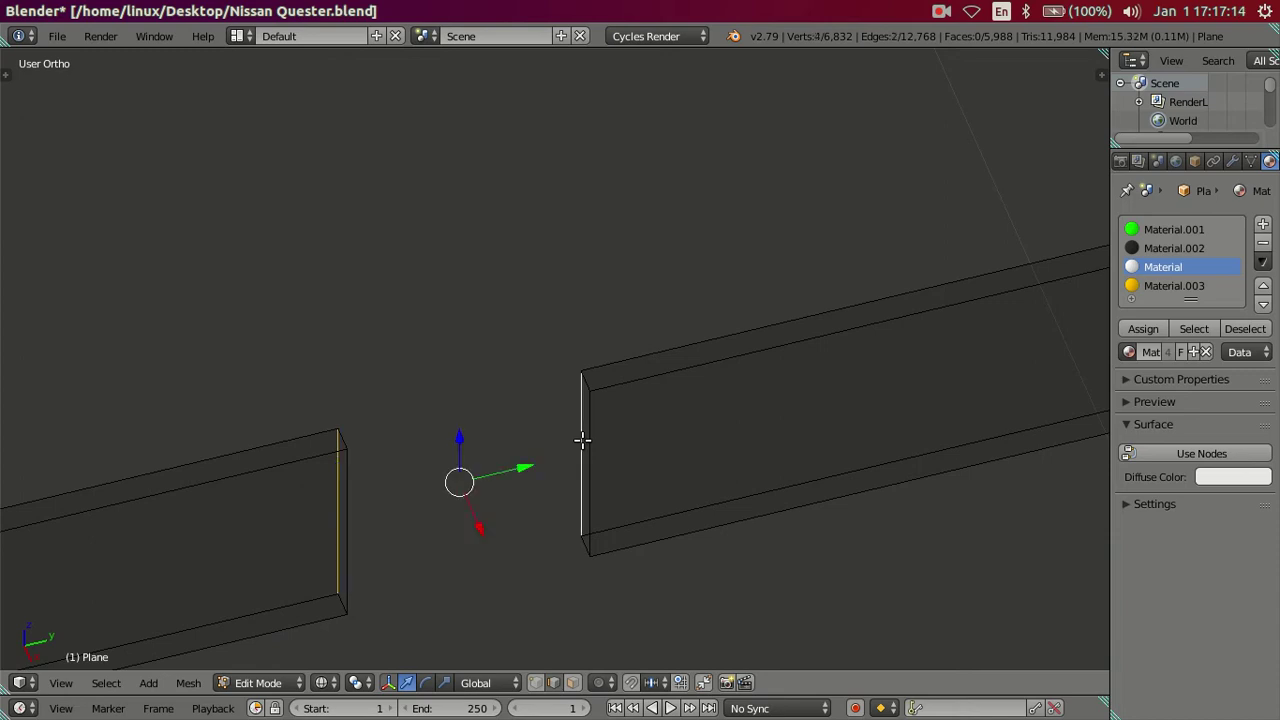
key(f)
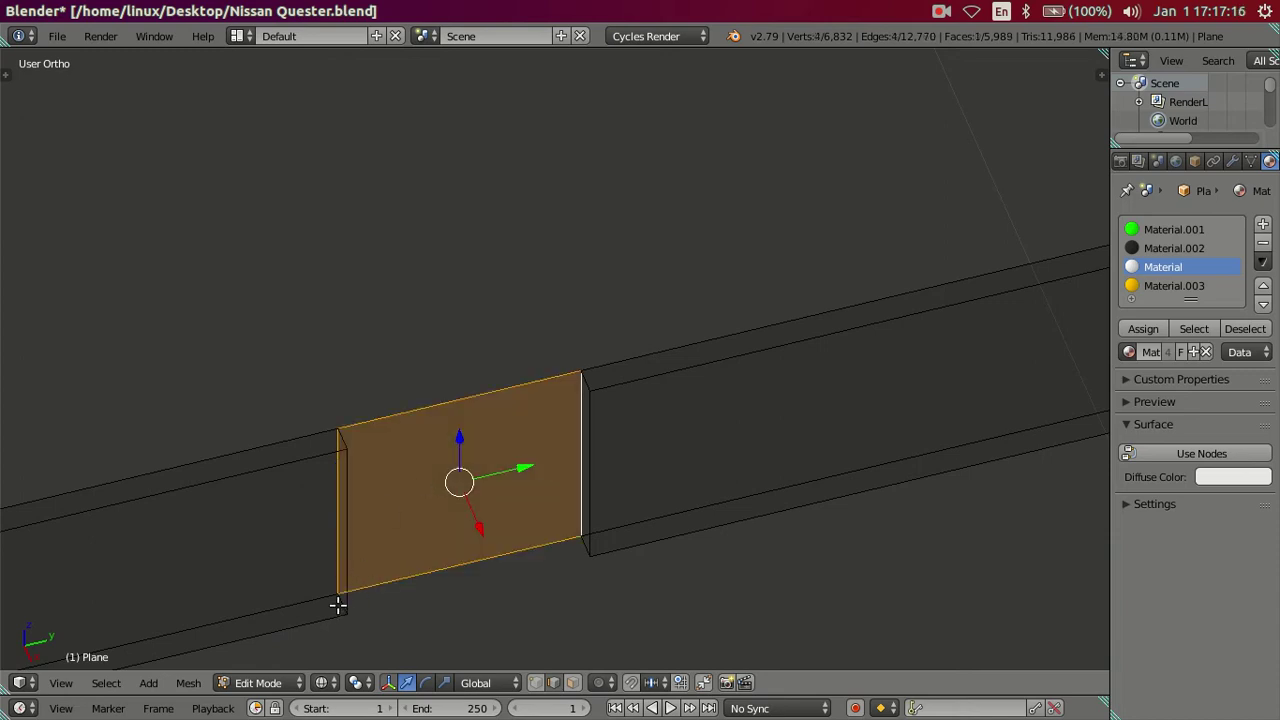
right_click(338, 604)
shift+right_click(582, 545)
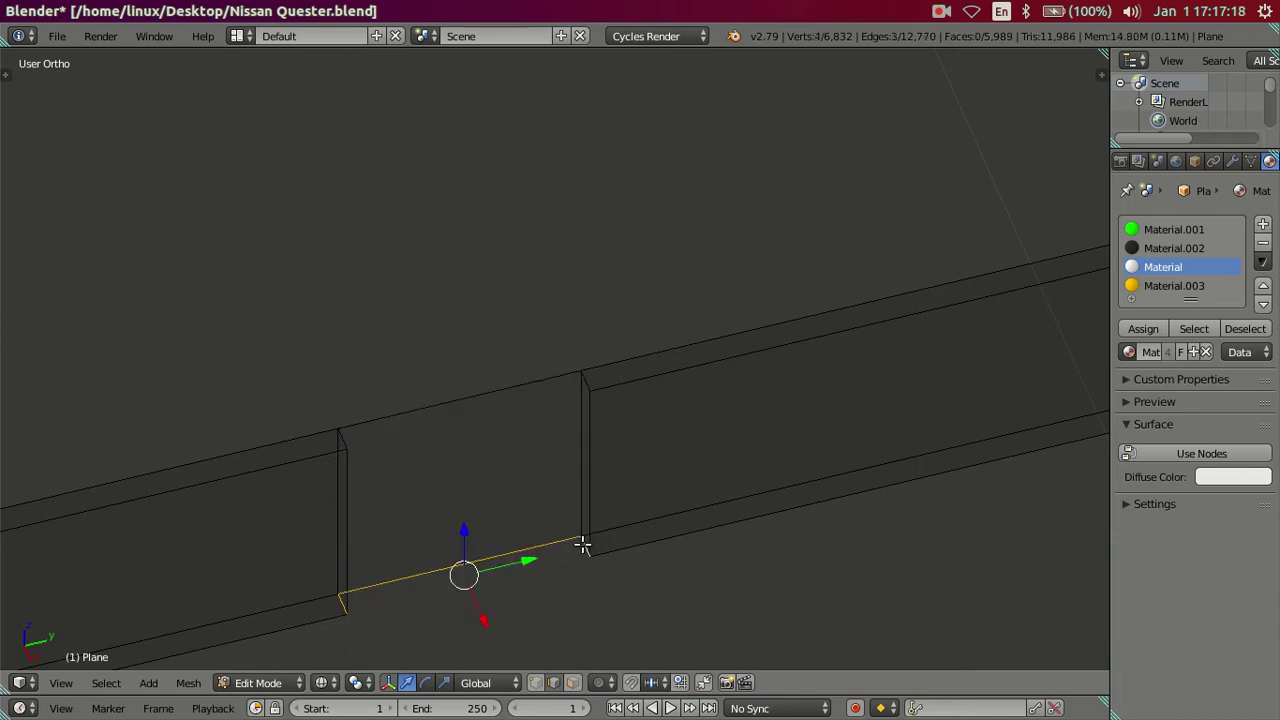
key(f)
Step: Fill the top and inner side of the gap with faces
right_click(345, 437)
shift+right_click(592, 379)
key(f)
right_click(343, 550)
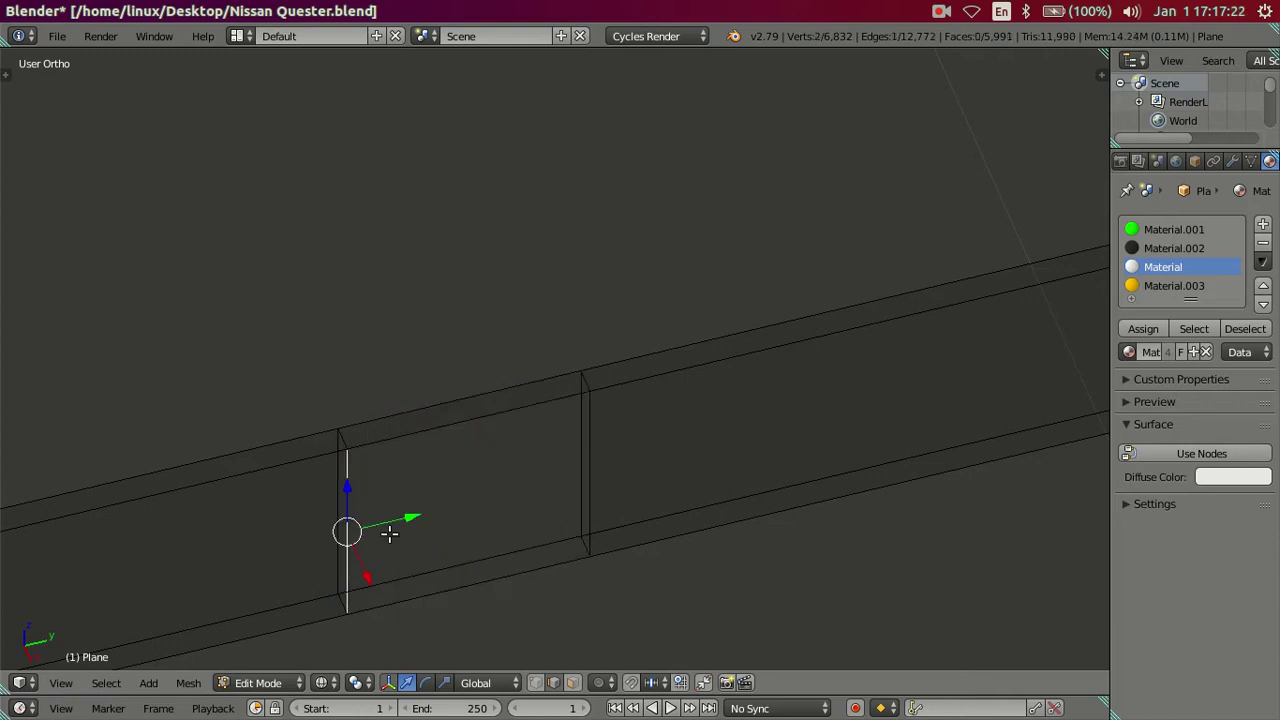
shift+right_click(593, 483)
key(z)
shift+right_click(524, 411)
key(f)
Step: Dissolve the two leftover seam edge loops so the front wall is seamless
scroll(529, 418, down, 1)
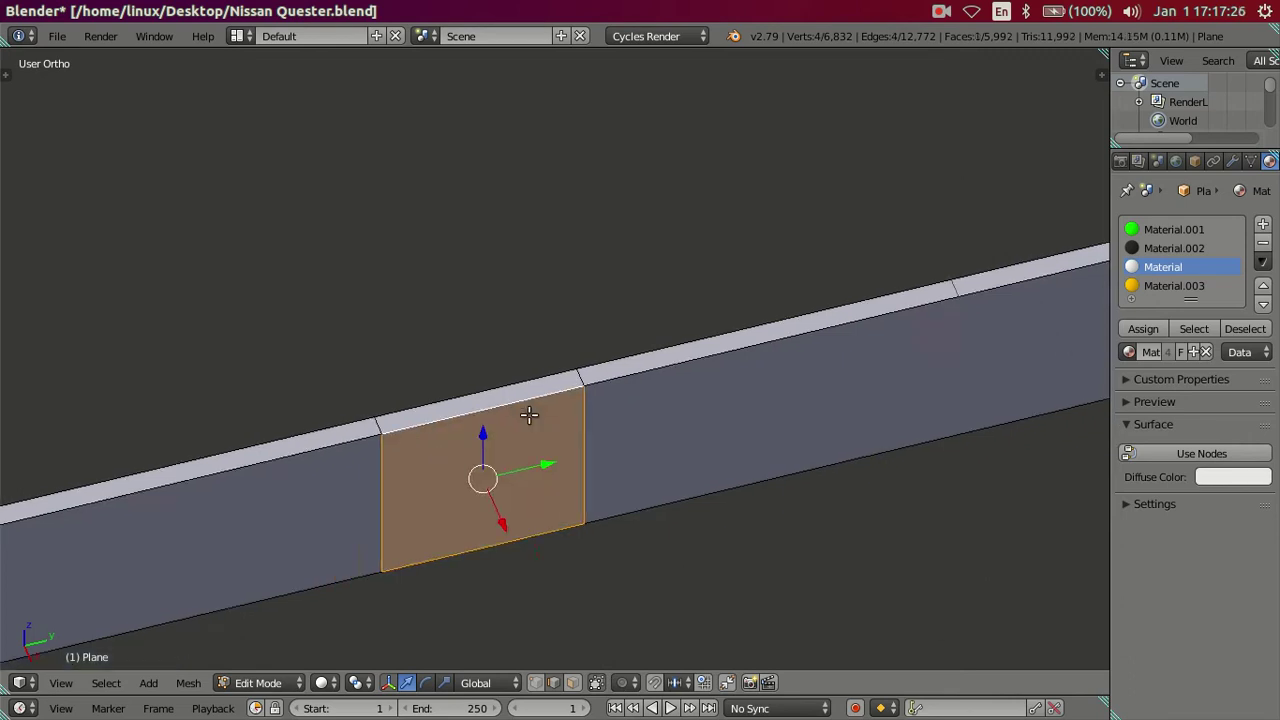
scroll(529, 418, down, 3)
scroll(500, 440, up, 4)
key(a)
alt+right_click(456, 458)
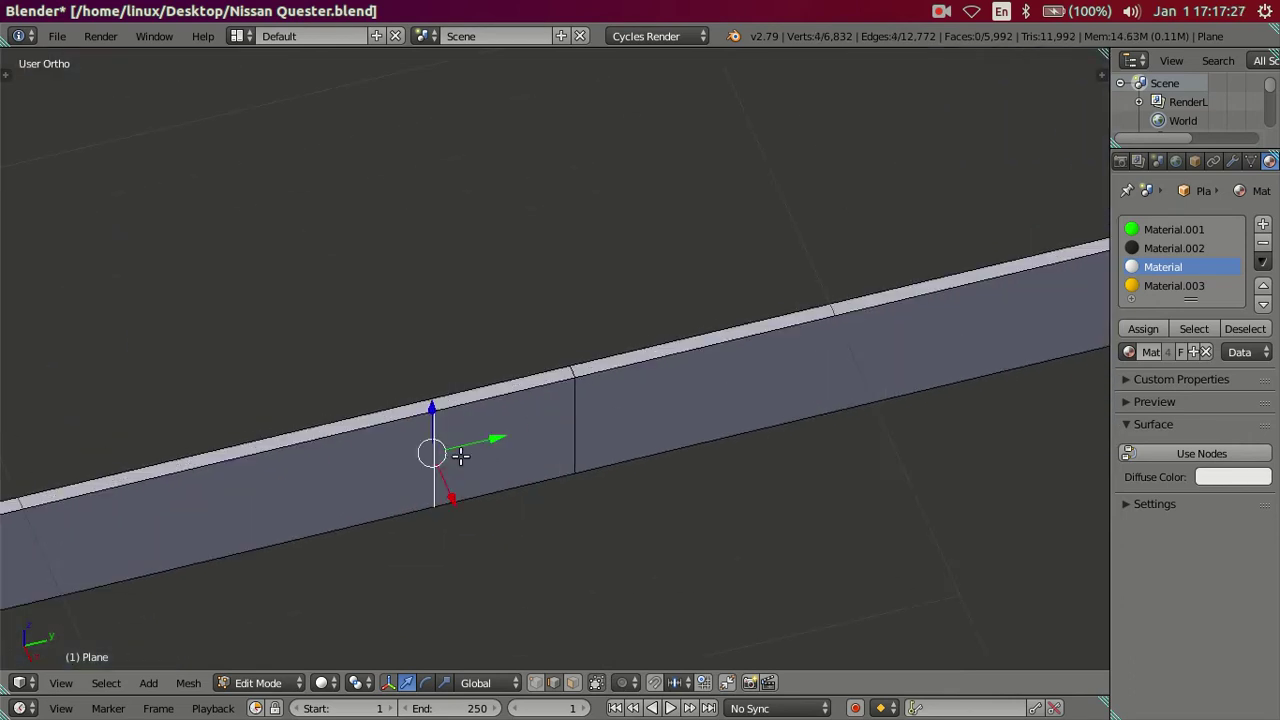
alt+shift+right_click(583, 443)
key(x)
click(720, 526)
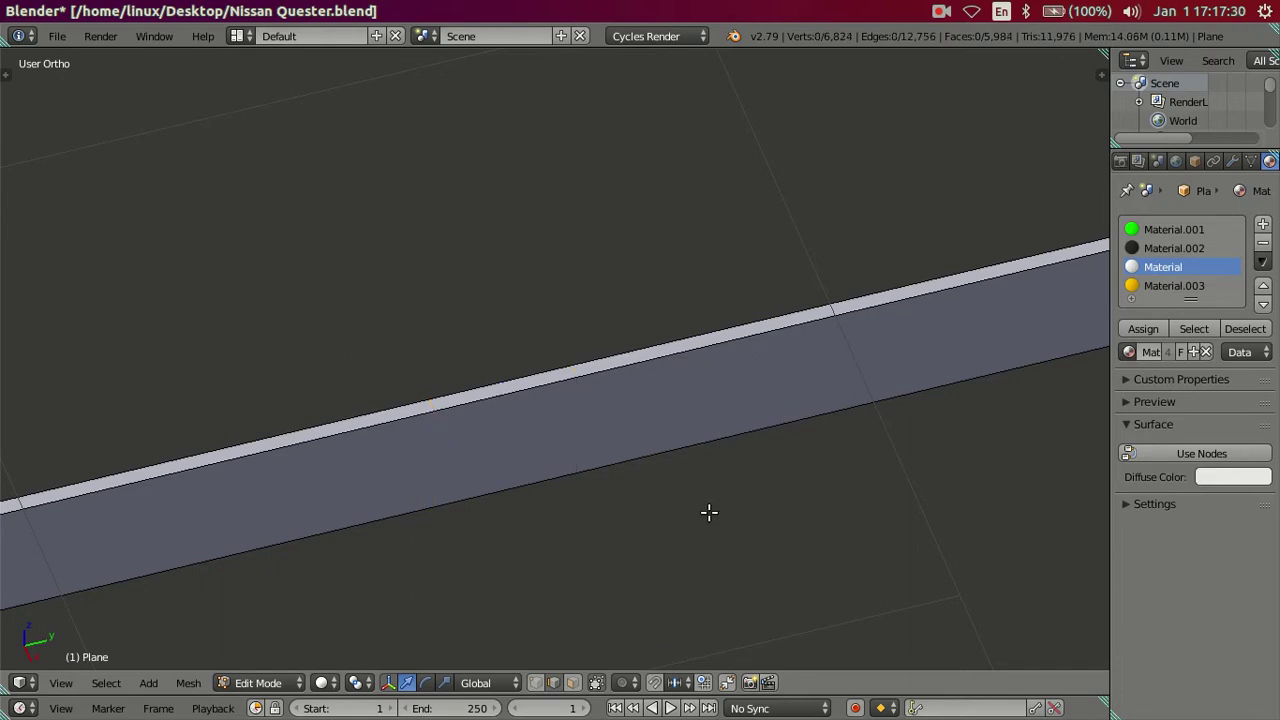
scroll(708, 514, down, 5)
scroll(661, 393, down, 2)
middle_drag(661, 393, 608, 371)
Step: Fill a face over the box floor from three selected crossbar and floor-side edges
mouse_move(614, 434)
middle_down()
mouse_move(674, 306)
mouse_move(643, 411)
mouse_move(674, 374)
mouse_move(786, 326)
mouse_move(800, 294)
mouse_move(710, 308)
mouse_move(674, 349)
mouse_move(627, 343)
mouse_move(623, 317)
mouse_move(629, 326)
mouse_move(674, 300)
mouse_move(691, 317)
mouse_move(700, 309)
middle_up()
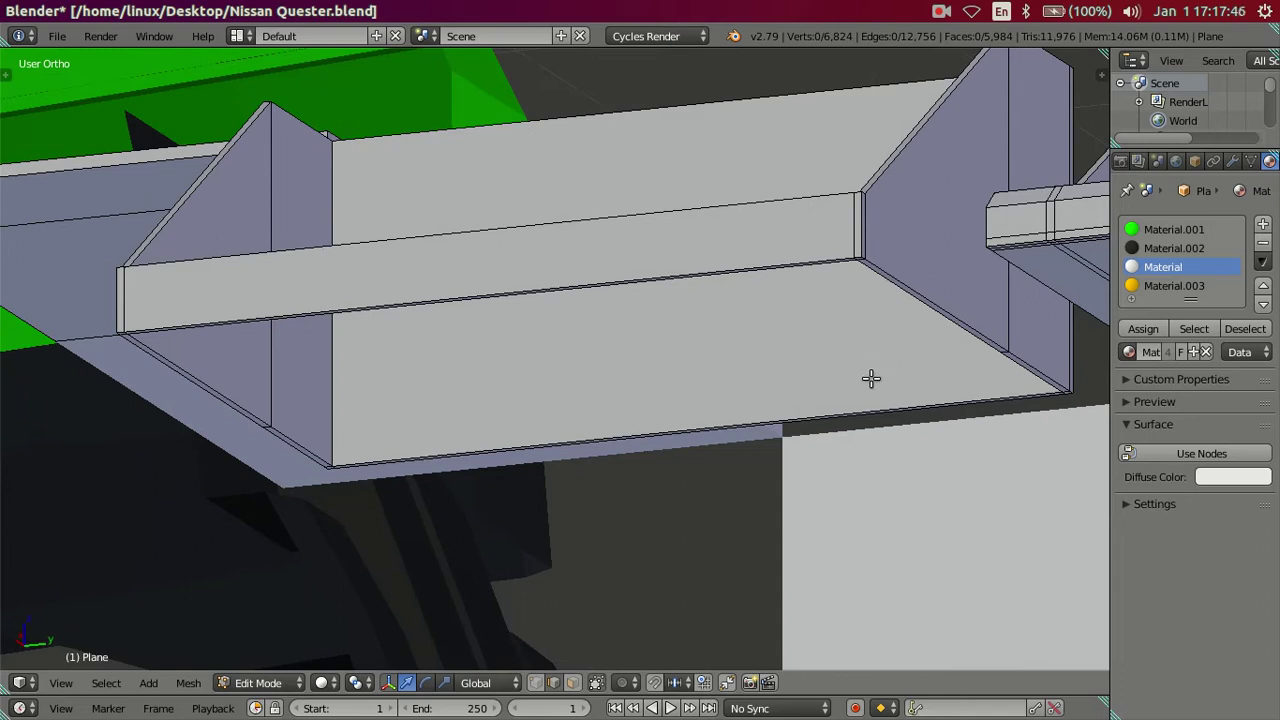
middle_drag(861, 381, 850, 368)
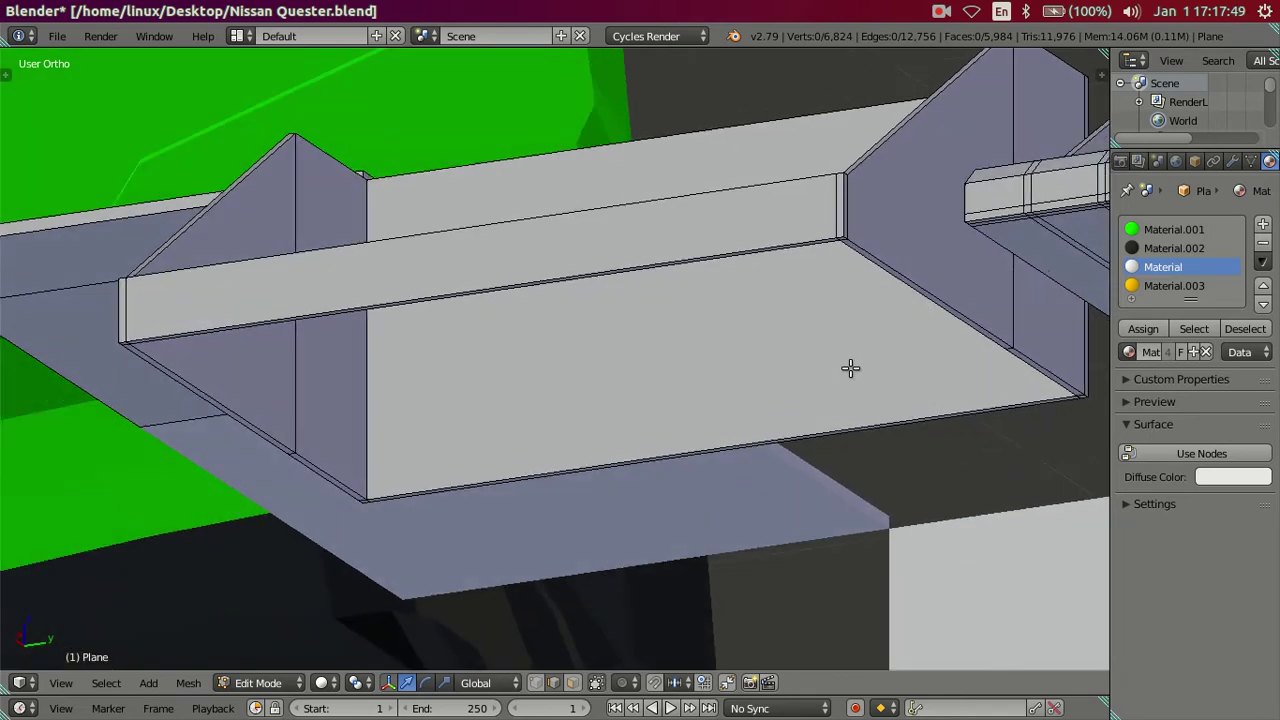
right_click(212, 390)
alt+shift+right_click(892, 290)
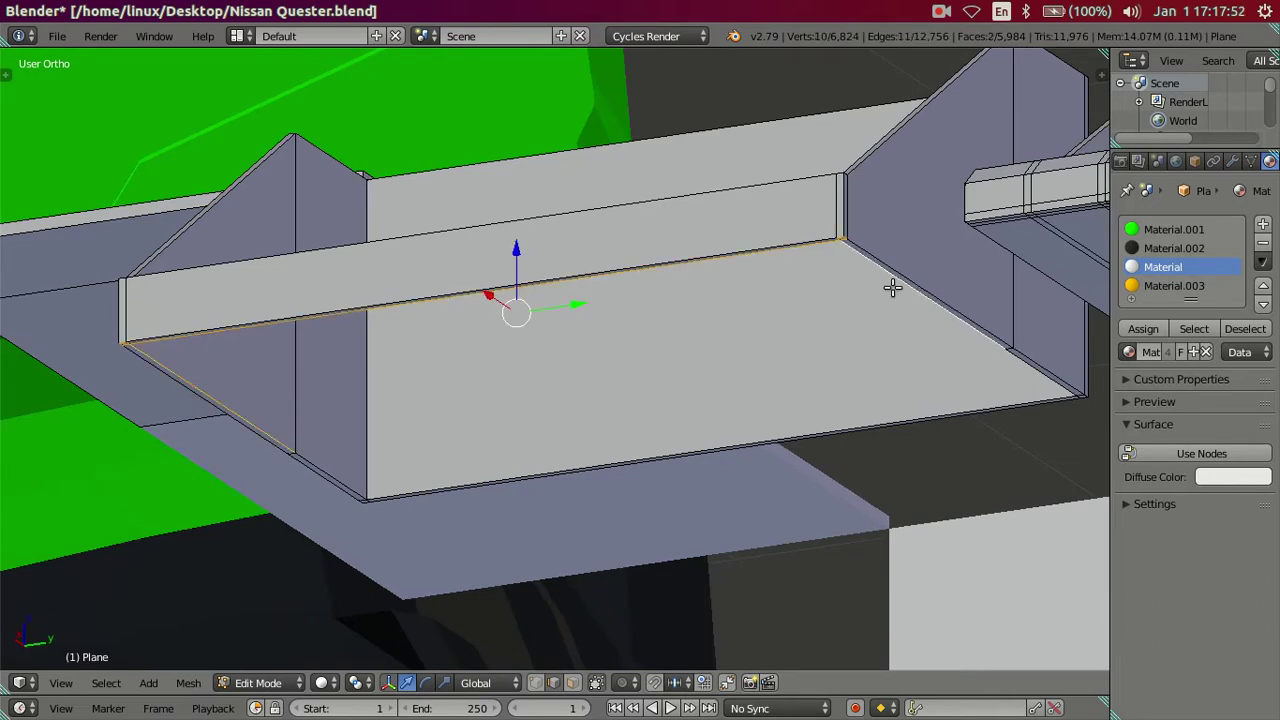
scroll(892, 288, up, 1)
right_click(163, 402)
shift+right_click(450, 274)
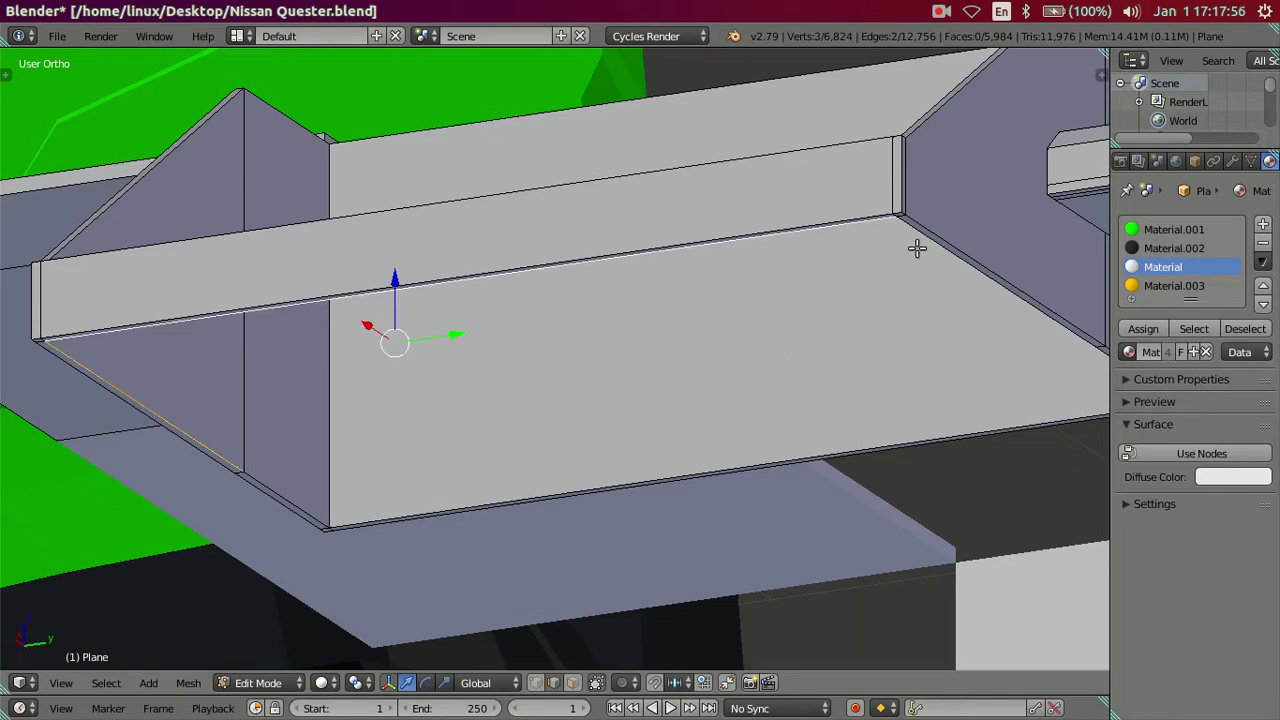
shift+right_click(917, 248)
scroll(882, 274, down, 2)
key(f)
Step: Close the gap at the floor's front corner with a face from four edges, then deselect
scroll(424, 511, up, 2)
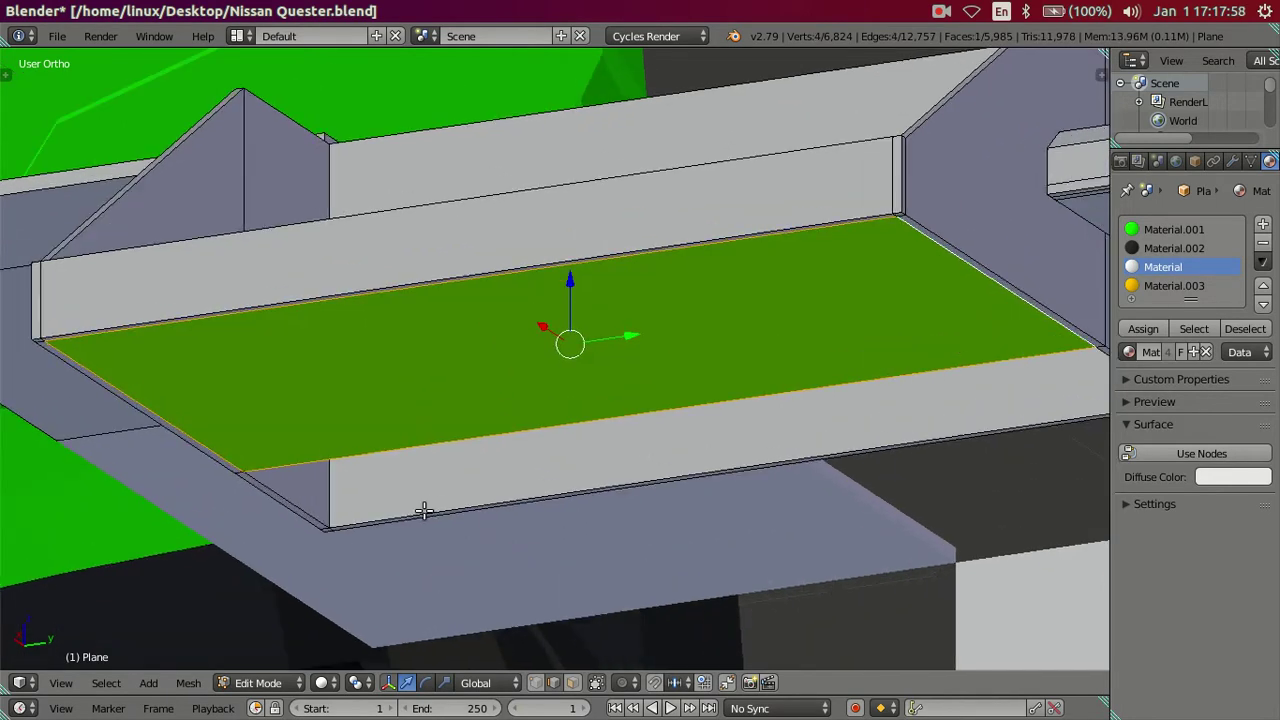
right_click(300, 506)
right_click(334, 500)
shift+right_click(398, 453)
shift+right_click(462, 504)
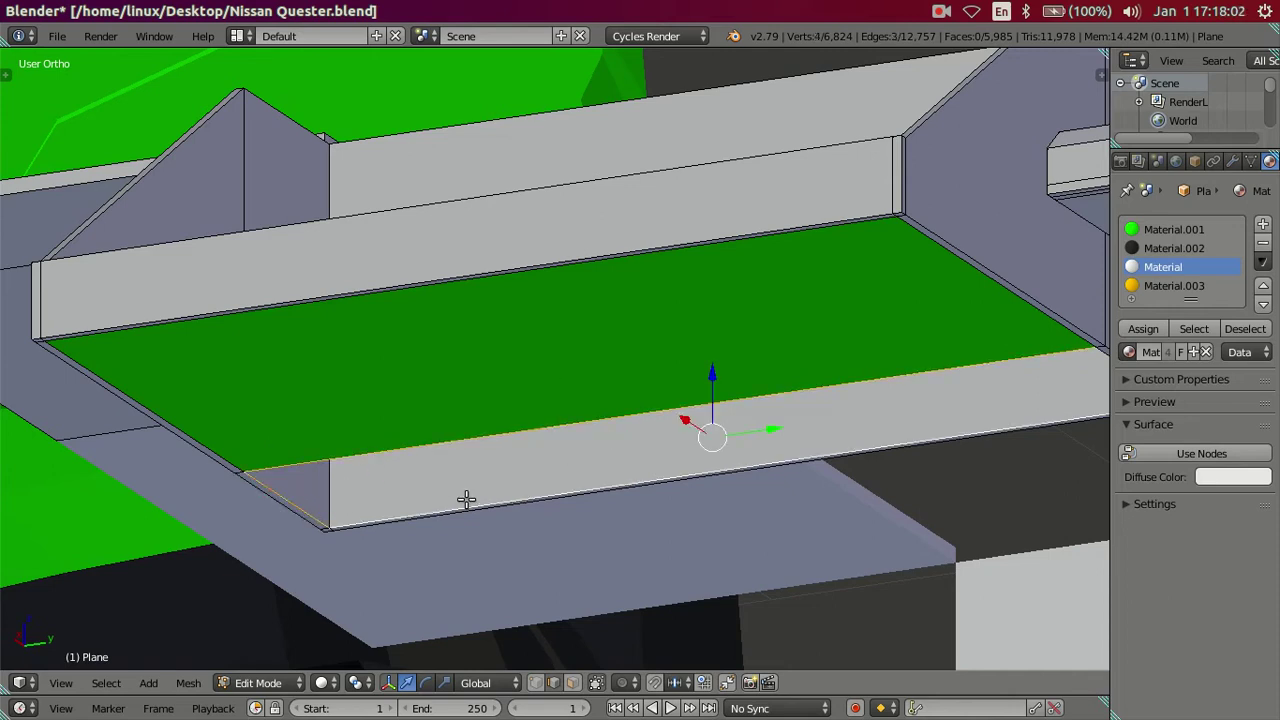
middle_drag(653, 476, 656, 461)
middle_drag(768, 469, 647, 467)
shift+right_click(948, 391)
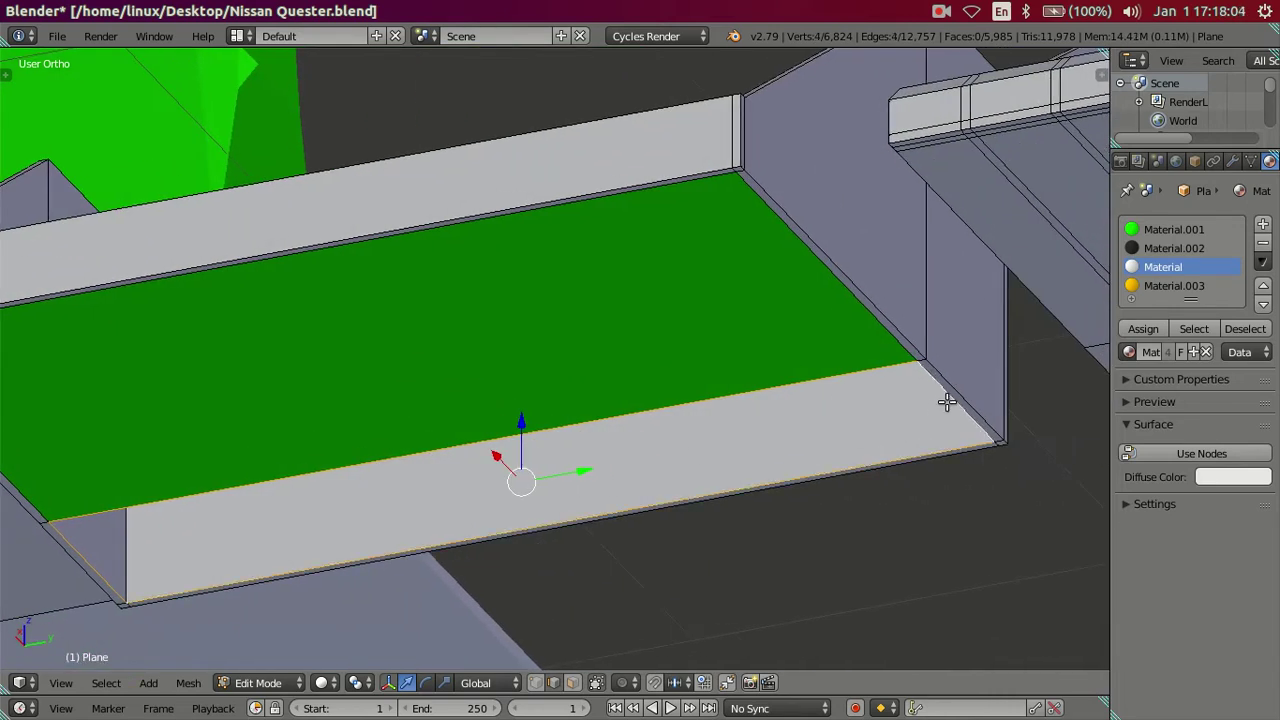
middle_drag(893, 408, 820, 402)
key(f)
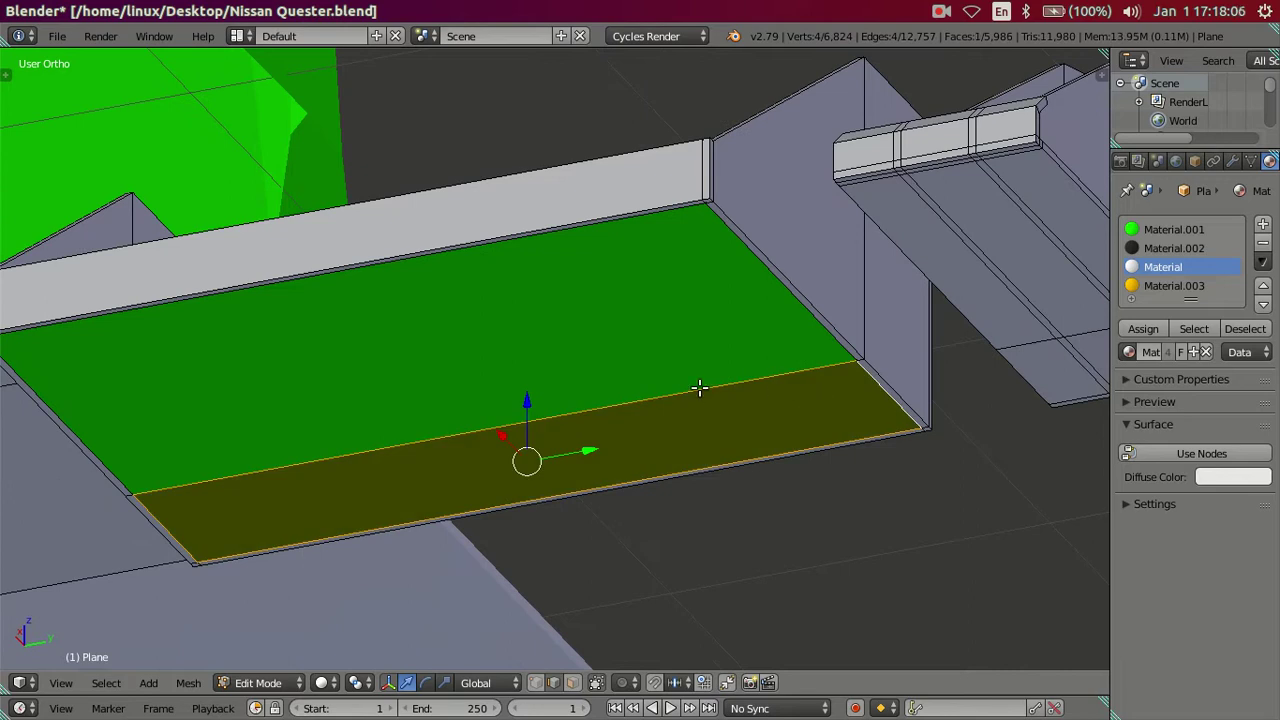
key(a)
Step: Select the narrow corner floor face and grow the selection along the floor edge
middle_drag(638, 367, 671, 357)
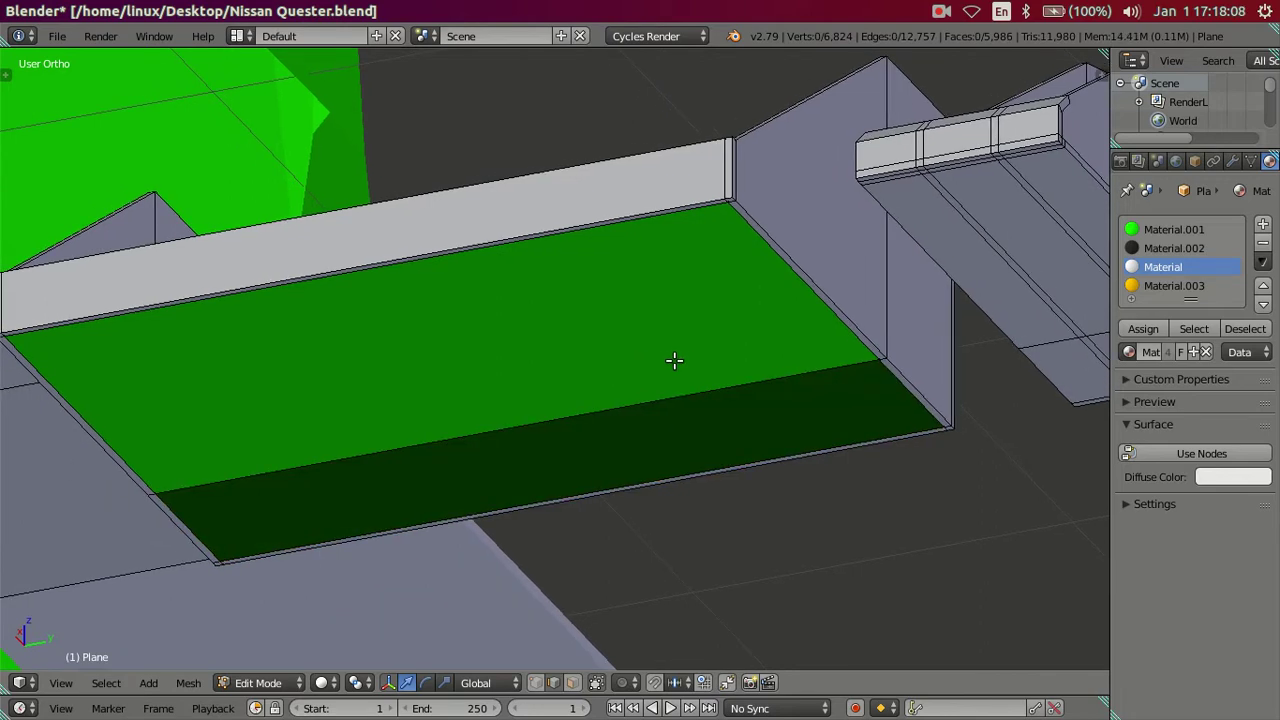
middle_drag(611, 302, 622, 302)
shift+middle_drag(525, 389, 642, 400)
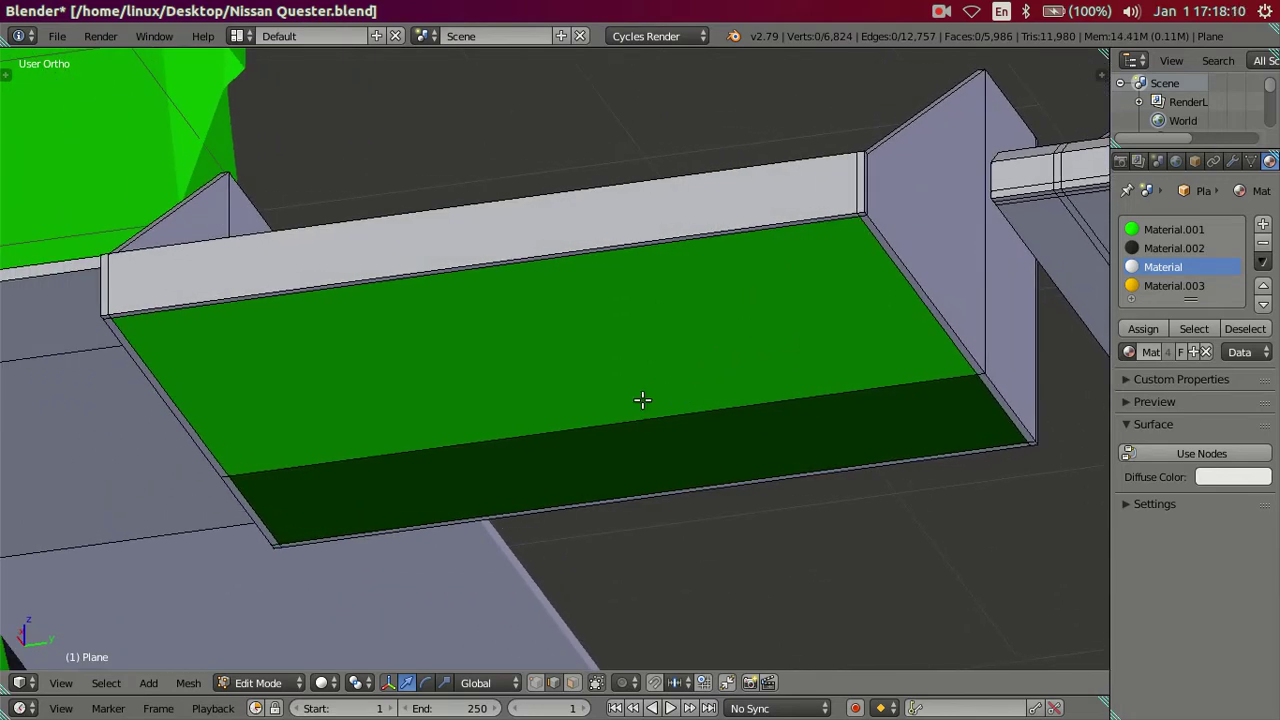
mouse_move(341, 401)
middle_down()
mouse_move(423, 374)
mouse_move(631, 400)
mouse_move(700, 360)
middle_up()
scroll(700, 360, up, 2)
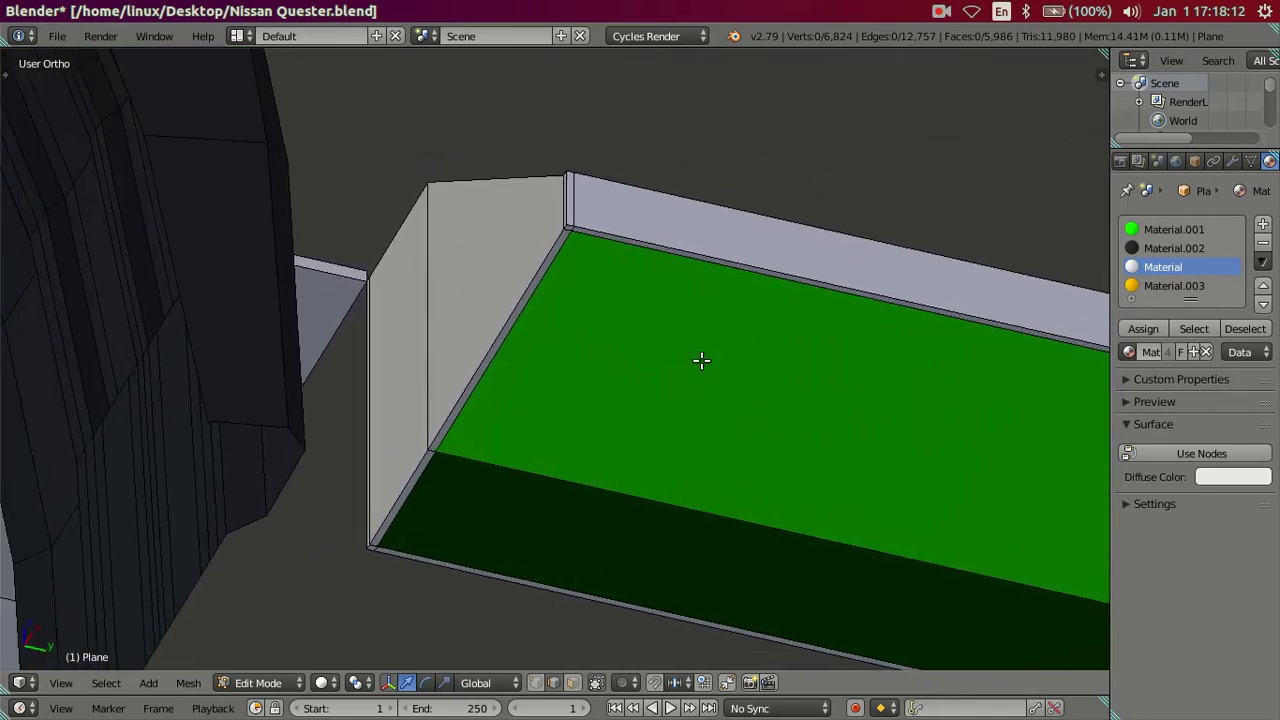
scroll(587, 370, up, 3)
mouse_move(587, 370)
middle_down()
mouse_move(766, 317)
mouse_move(657, 517)
middle_up()
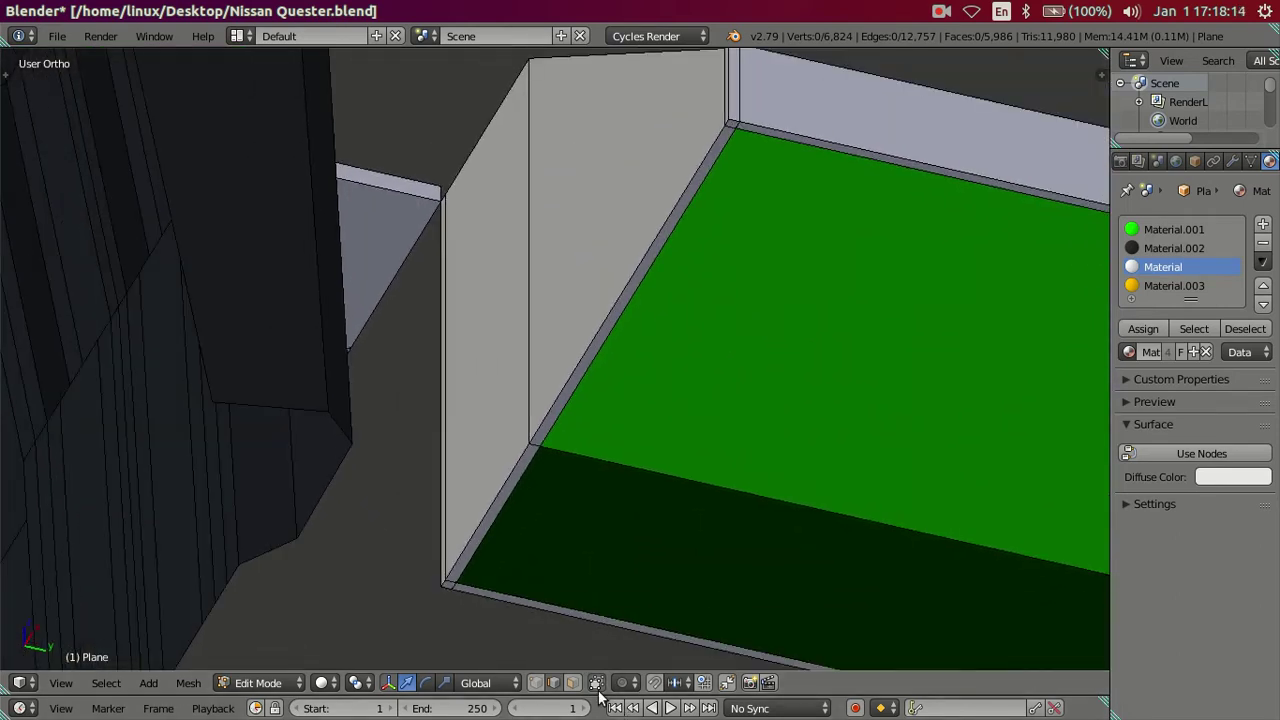
right_click(449, 583)
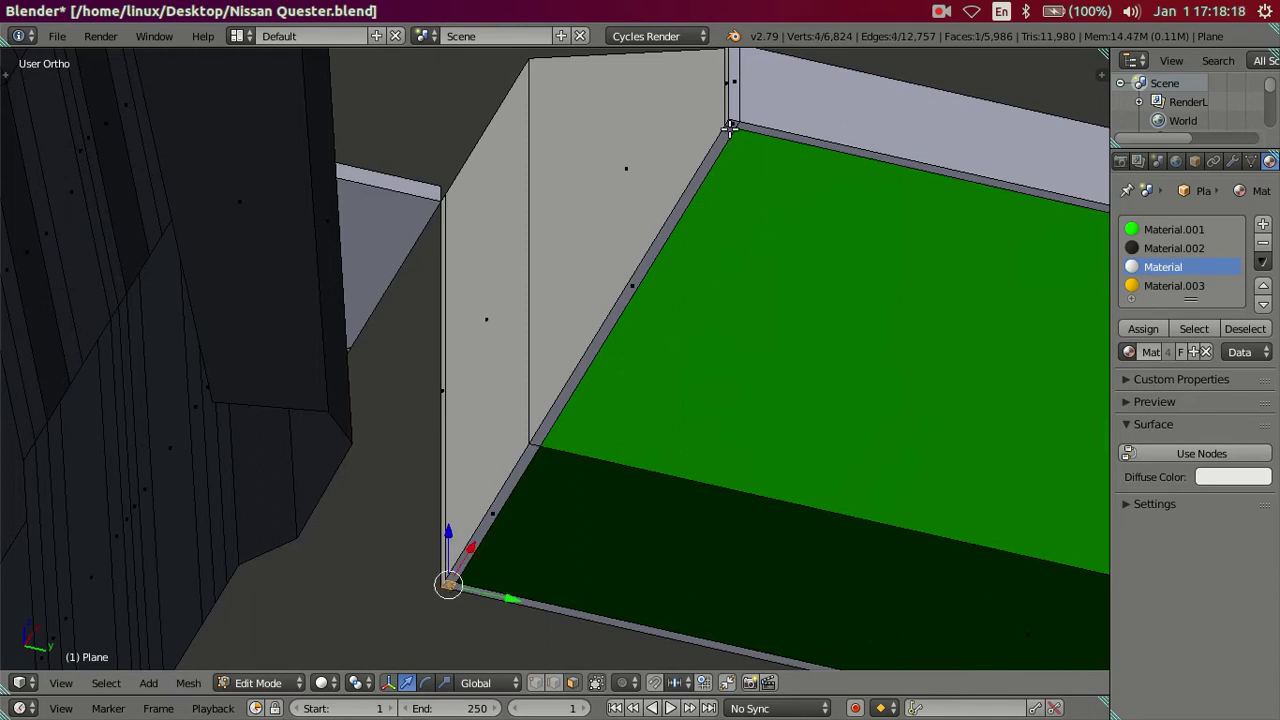
key(ctrl+KP_Add)
scroll(734, 150, down, 5)
Step: Add the next edge strip and the floor's right edge strip to the selection
middle_drag(846, 284, 443, 363)
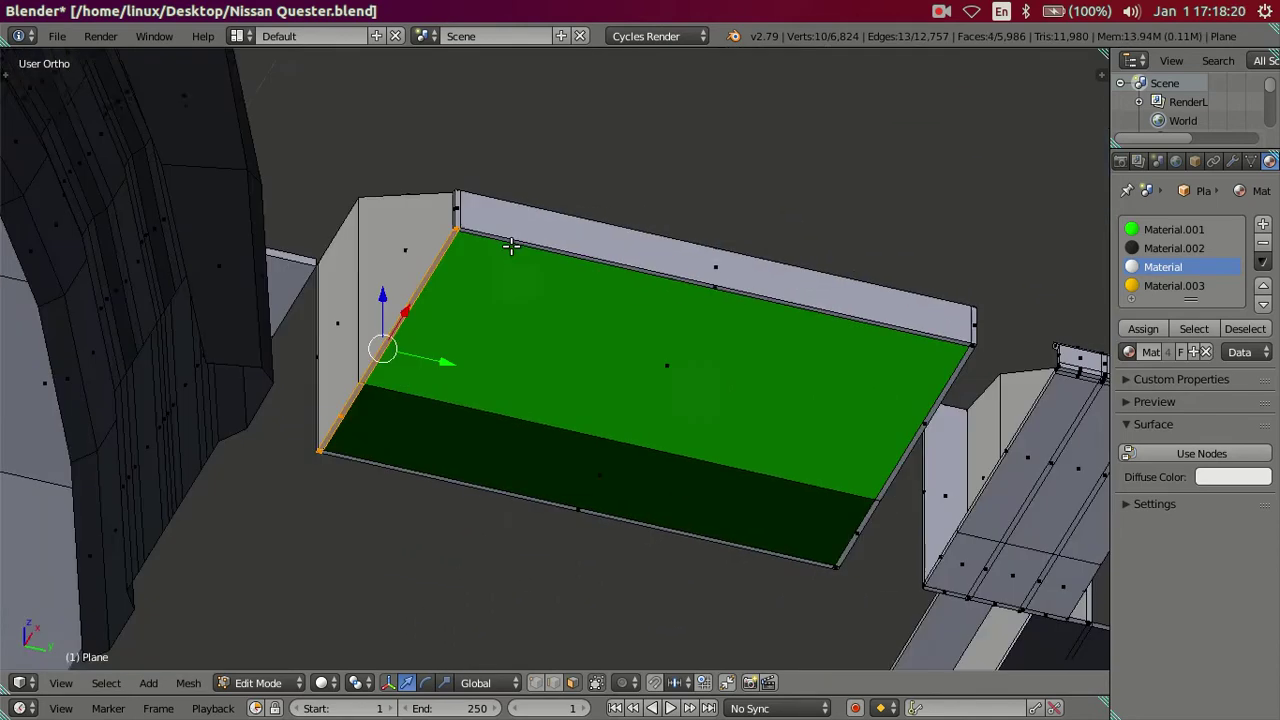
scroll(586, 320, up, 4)
scroll(727, 285, up, 3)
shift+middle_drag(727, 285, 720, 378)
scroll(860, 330, up, 2)
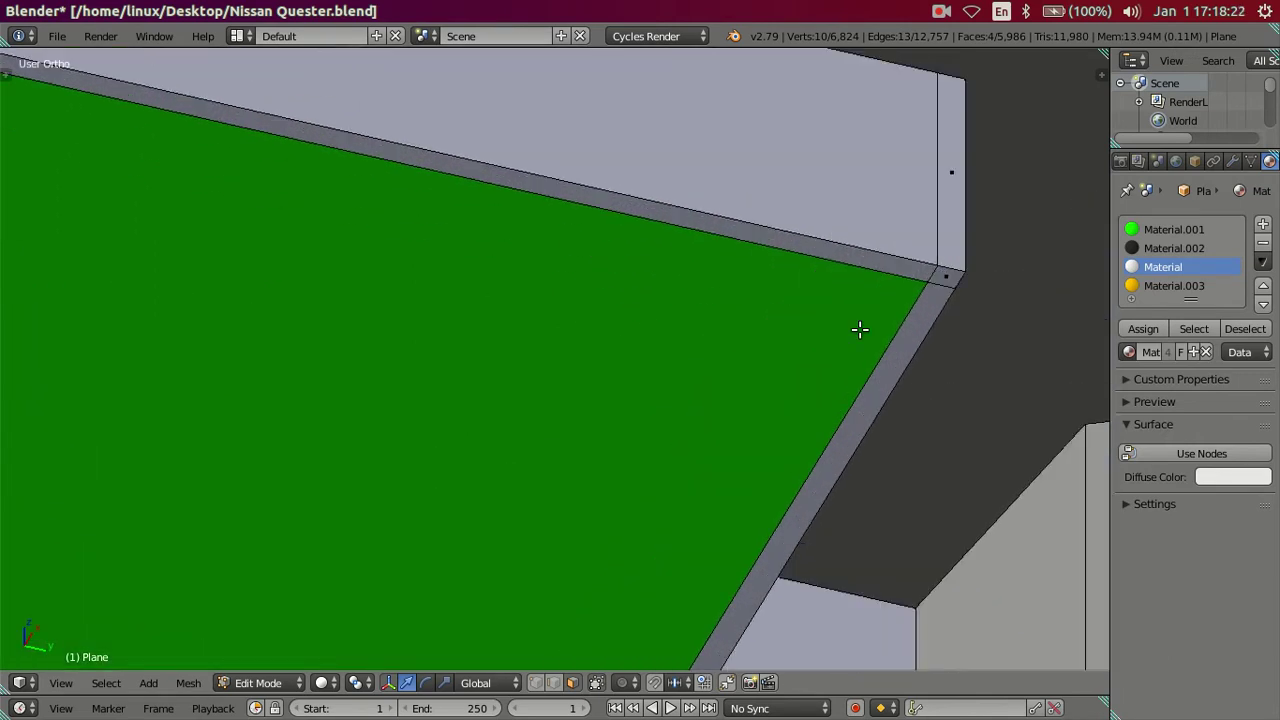
shift+right_click(947, 277)
scroll(920, 290, down, 1)
scroll(900, 300, down, 4)
middle_drag(900, 300, 700, 400)
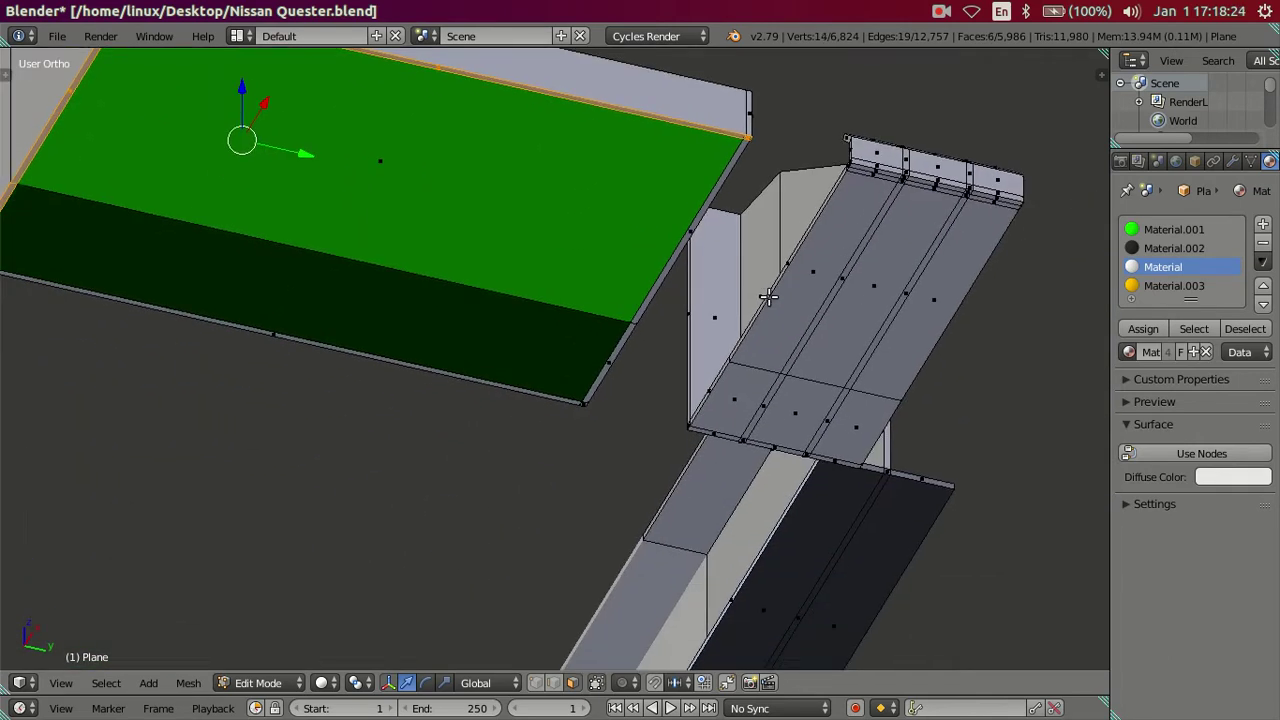
scroll(651, 424, up, 4)
scroll(651, 424, up, 2)
shift+right_click(680, 520)
scroll(617, 471, down, 3)
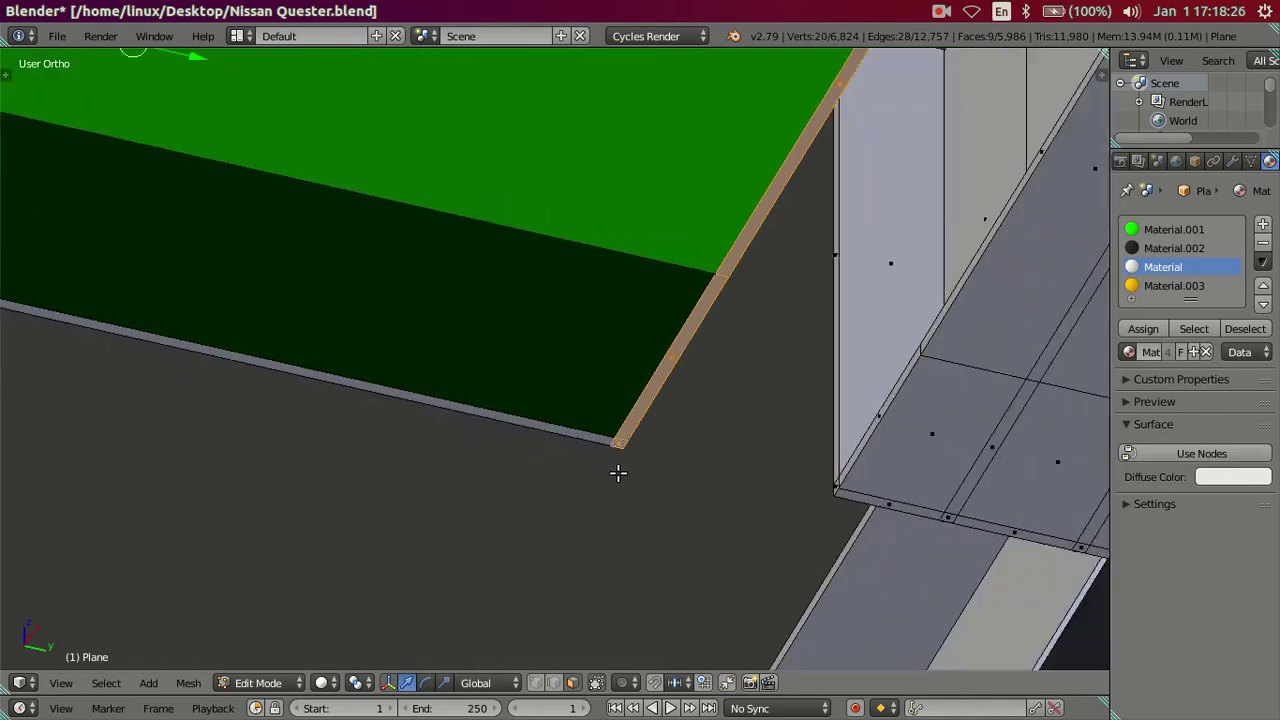
scroll(495, 403, down, 1)
Step: Add the dark, green and remaining floor faces to the selection
middle_drag(495, 403, 656, 459)
scroll(656, 459, up, 4)
shift+right_click(664, 491)
shift+right_click(686, 423)
shift+right_click(849, 162)
scroll(768, 265, down, 5)
mouse_move(768, 265)
middle_down()
mouse_move(683, 369)
mouse_move(614, 380)
middle_up()
scroll(654, 414, up, 3)
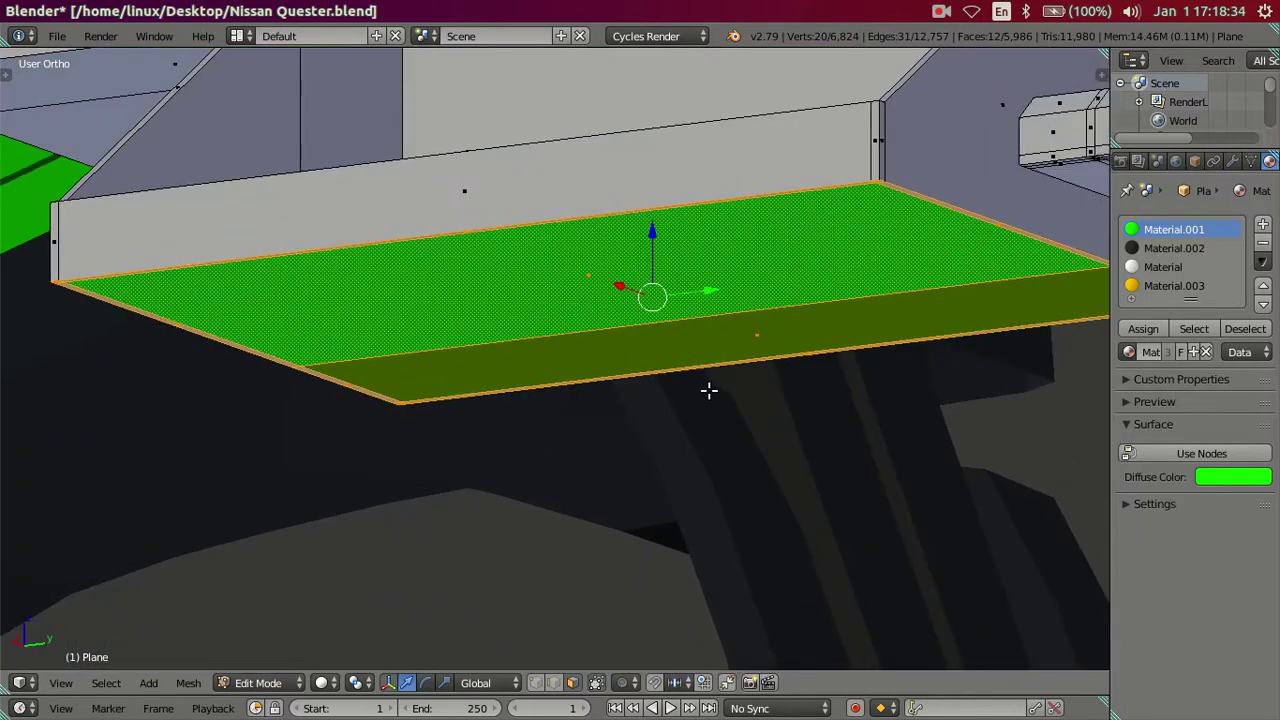
Step: Extrude the selected floor faces upward by 0.02
key(e)
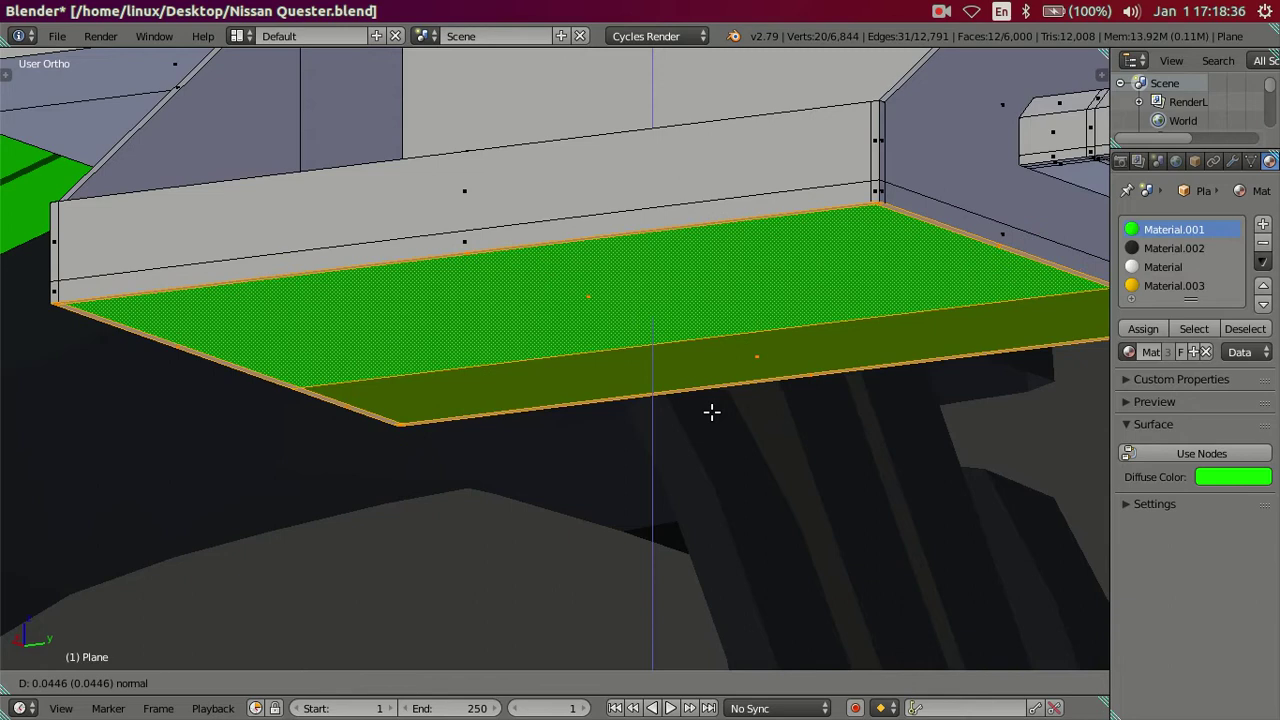
text(.02)
key(Return)
scroll(712, 414, down, 2)
mouse_move(711, 386)
middle_down()
mouse_move(703, 291)
mouse_move(735, 271)
middle_up()
Step: Select the whole linked box mesh and assign it the grey Material
key(a)
scroll(726, 294, up, 2)
right_click(664, 283)
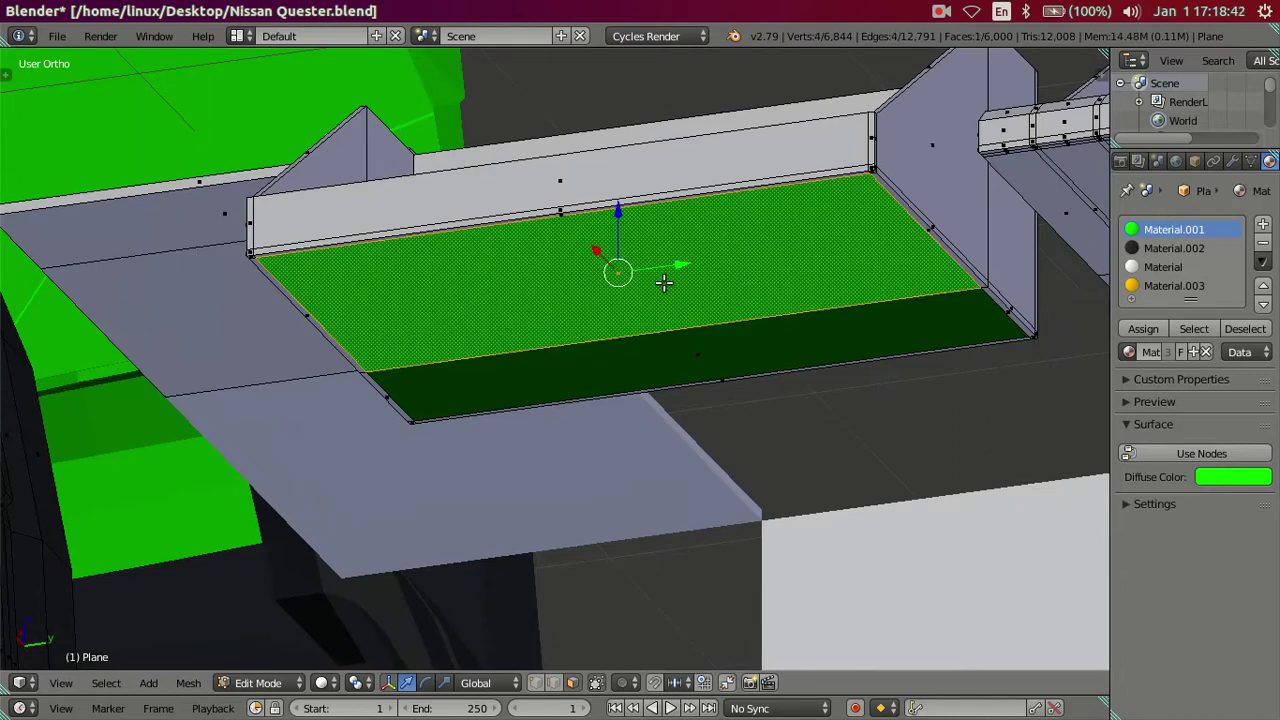
key(ctrl+l)
click(1162, 267)
click(1140, 329)
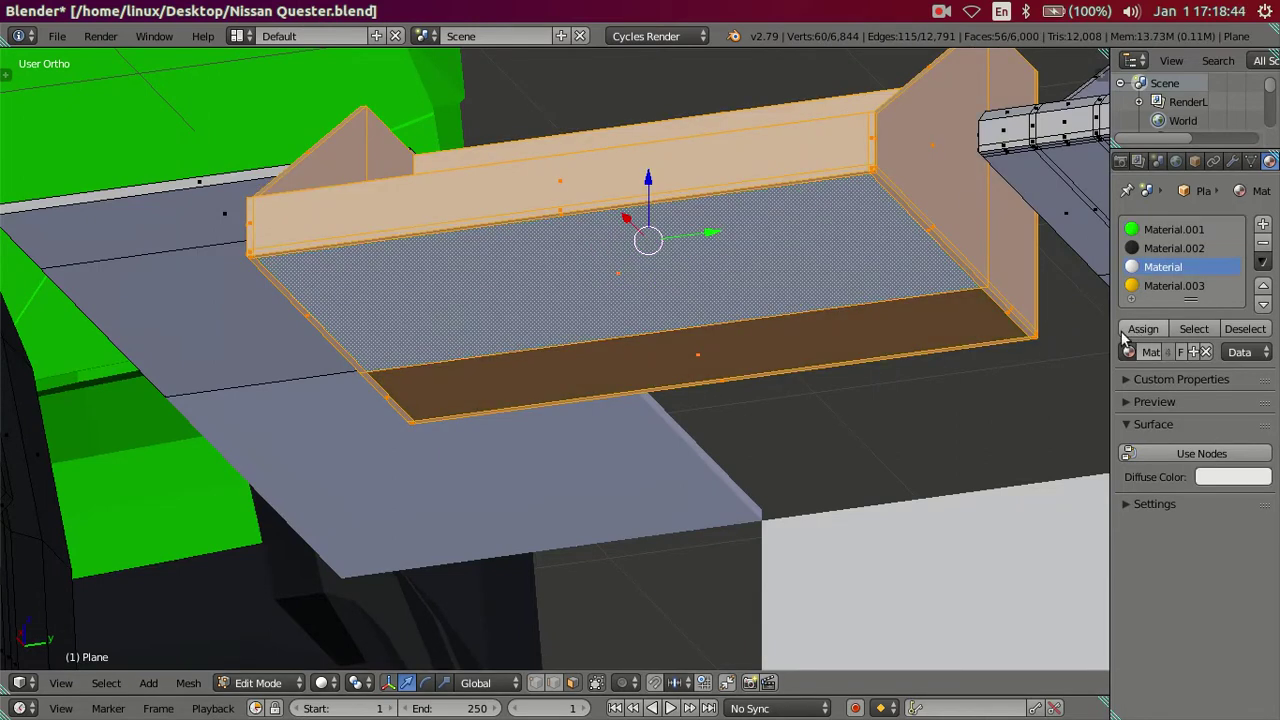
key(a)
Step: Flip the normals of the dark front face
scroll(766, 349, up, 2)
scroll(757, 302, up, 2)
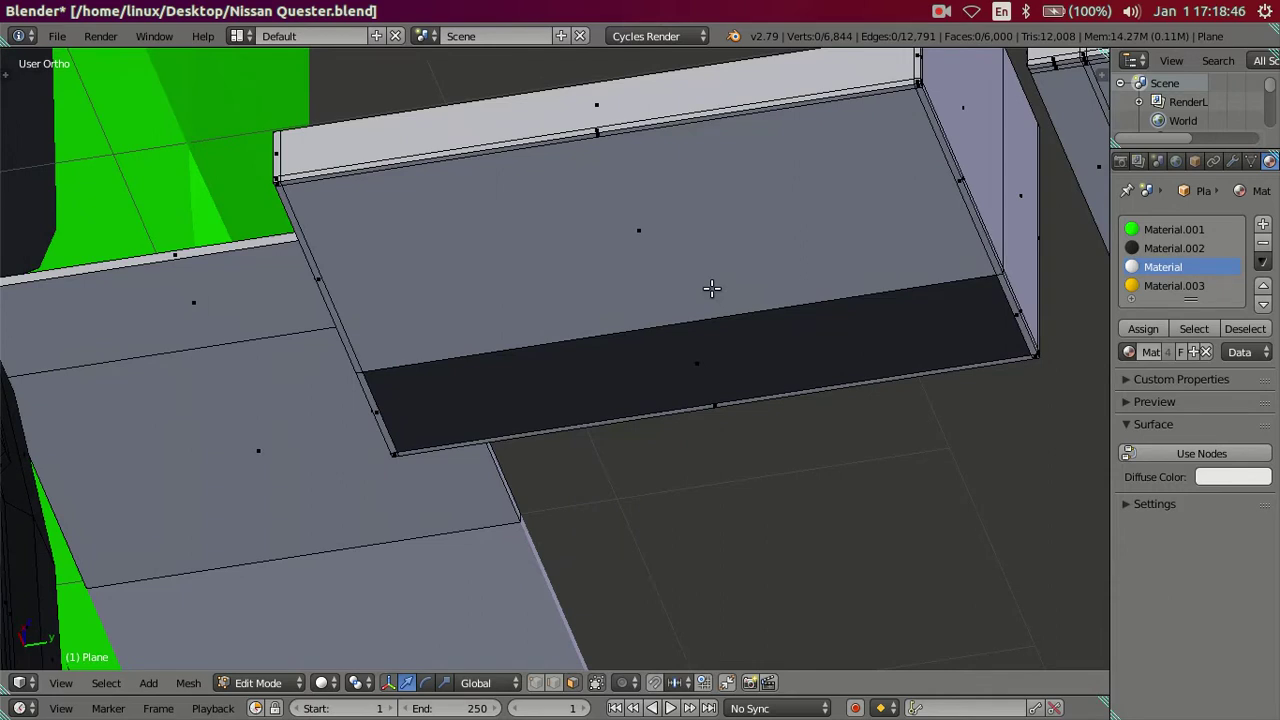
middle_drag(711, 288, 702, 343)
right_click(702, 343)
middle_drag(723, 300, 727, 214)
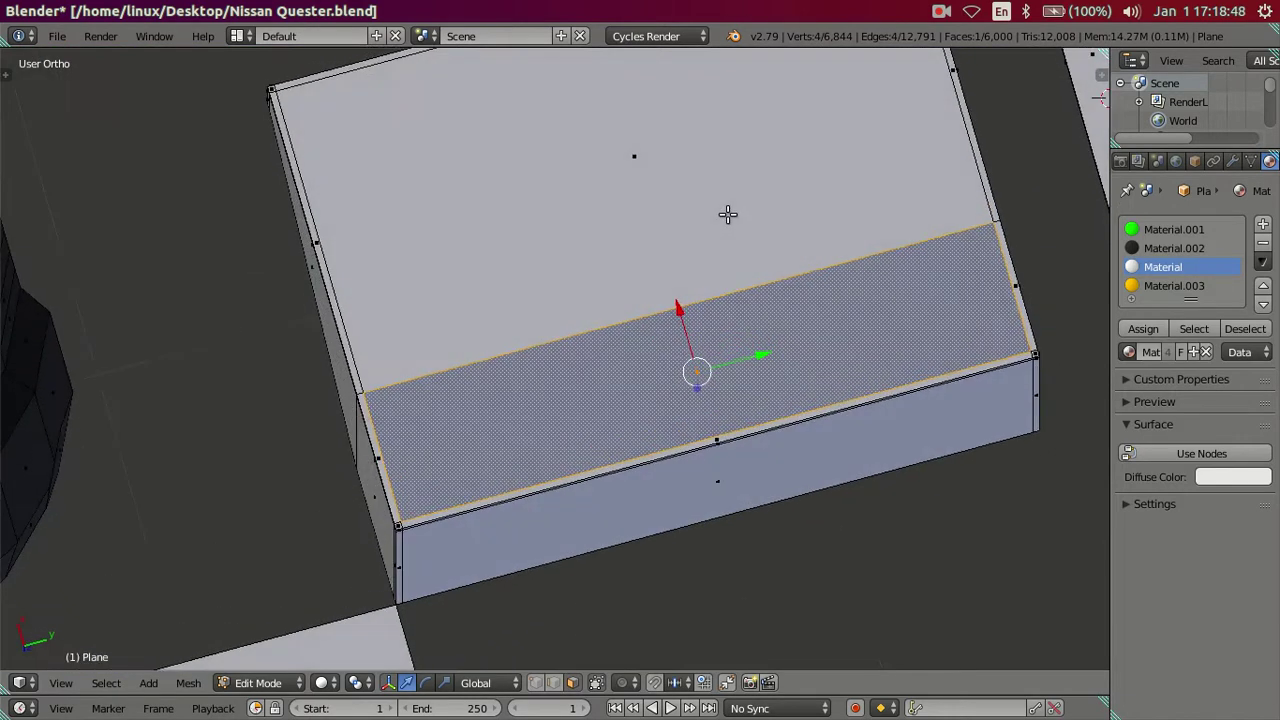
key(ctrl+f)
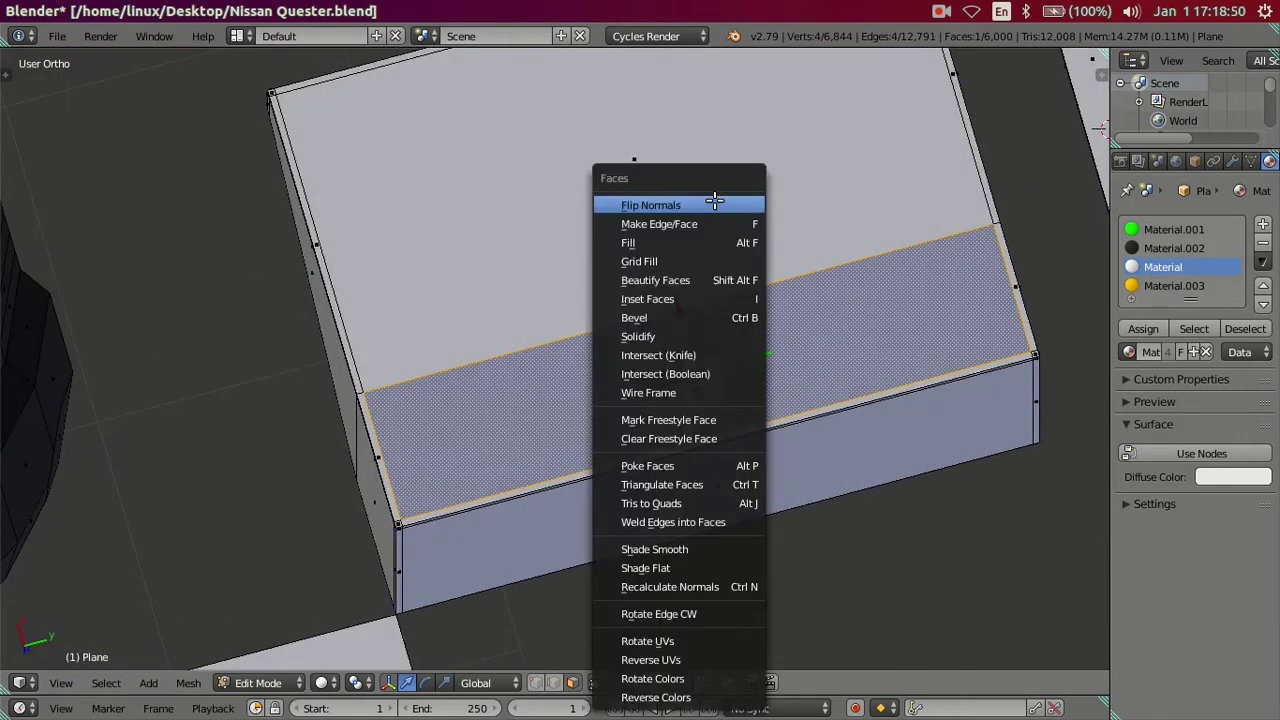
click(714, 199)
key(a)
mouse_move(709, 231)
middle_down()
mouse_move(746, 246)
mouse_move(846, 500)
mouse_move(888, 568)
mouse_move(706, 517)
mouse_move(734, 529)
mouse_move(709, 505)
mouse_move(720, 517)
middle_up()
scroll(888, 568, down, 5)
scroll(720, 517, up, 3)
scroll(666, 400, up, 2)
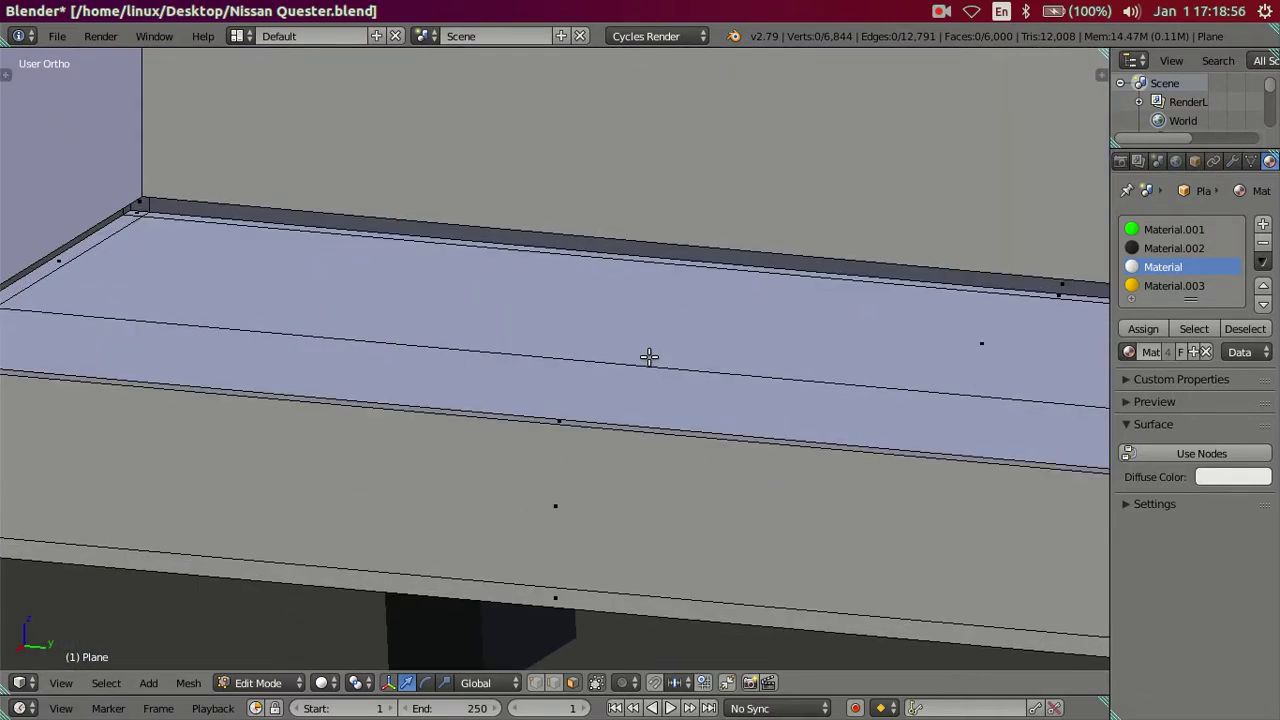
Step: Fill the gap along the floor's back edge with a face from three selected edges
middle_drag(649, 357, 690, 365)
mouse_move(639, 497)
middle_down()
mouse_move(537, 490)
mouse_move(563, 486)
mouse_move(597, 509)
middle_up()
scroll(537, 490, down, 2)
scroll(696, 510, up, 2)
scroll(696, 510, down, 2)
mouse_move(696, 510)
middle_down()
mouse_move(737, 514)
mouse_move(543, 514)
mouse_move(543, 534)
mouse_move(632, 440)
middle_up()
scroll(646, 523, up, 2)
scroll(649, 523, down, 2)
scroll(594, 518, down, 2)
scroll(609, 485, up, 2)
scroll(609, 485, down, 2)
scroll(640, 436, up, 2)
scroll(716, 470, down, 2)
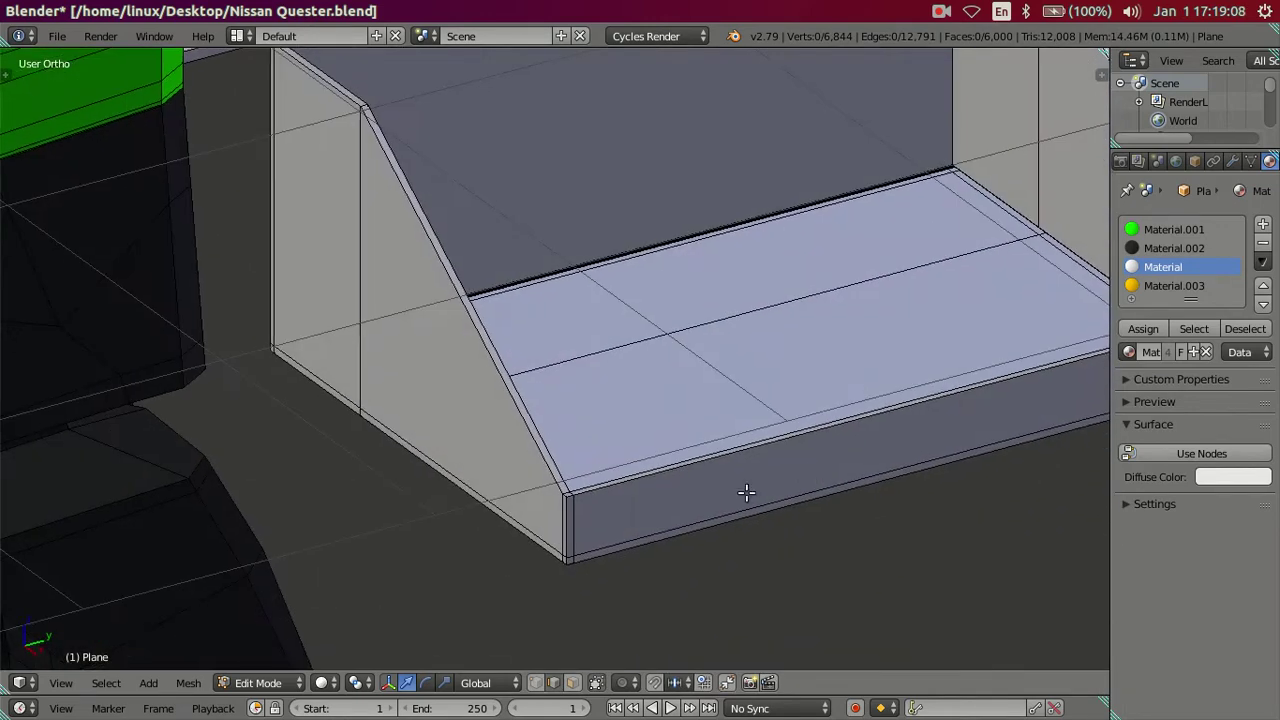
middle_drag(746, 494, 737, 443)
scroll(737, 443, up, 2)
scroll(737, 435, up, 1)
scroll(816, 500, up, 3)
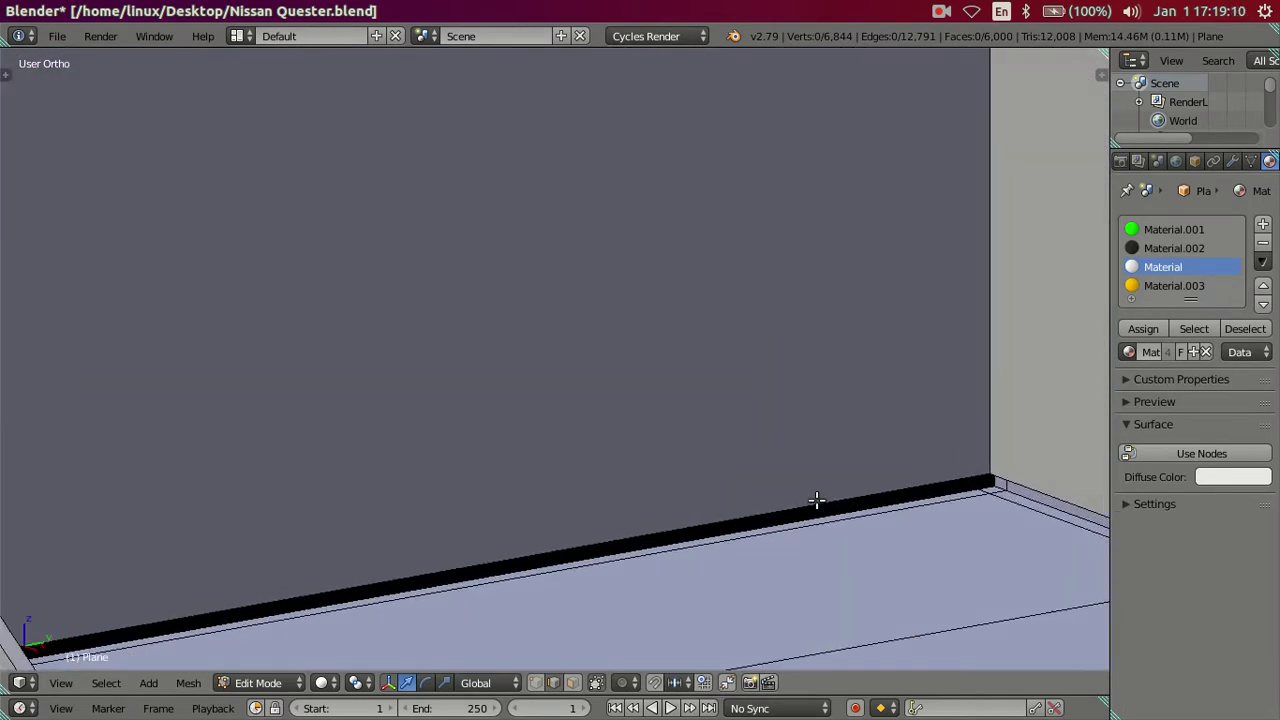
right_click(797, 490)
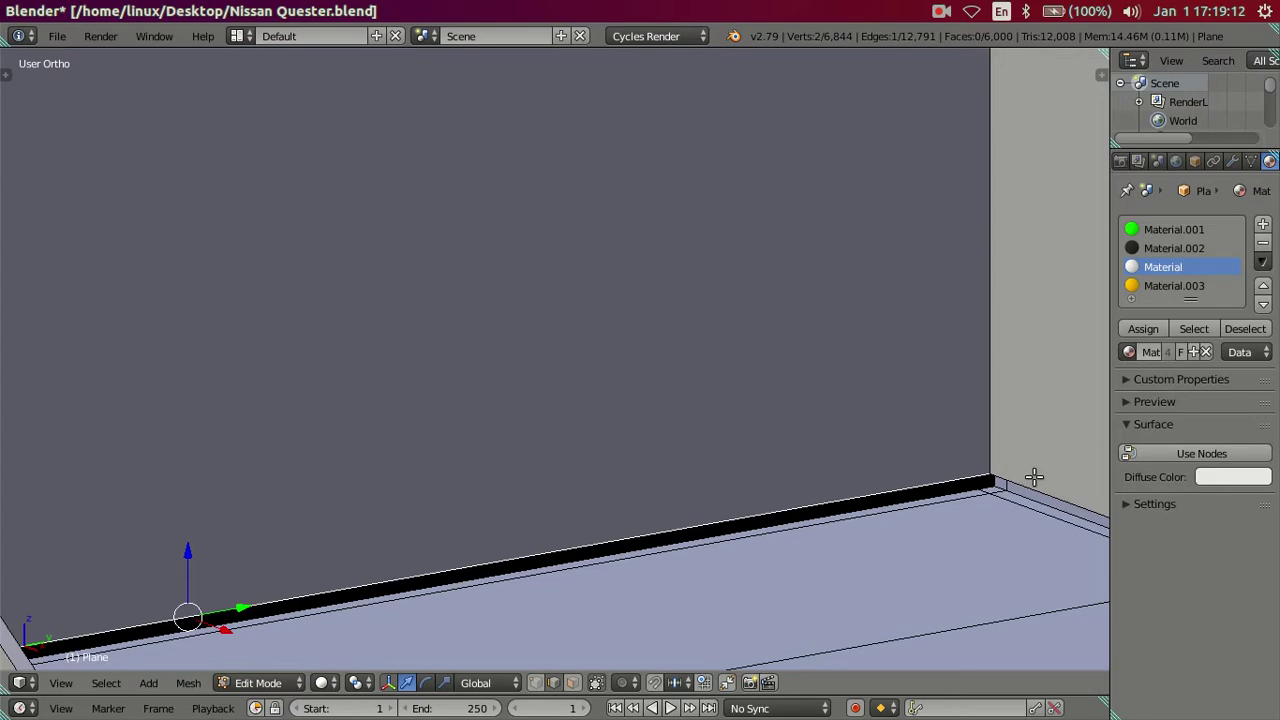
scroll(1034, 477, down, 4)
mouse_move(766, 509)
middle_down()
mouse_move(560, 551)
mouse_move(494, 606)
mouse_move(395, 465)
middle_up()
shift+right_click(395, 465)
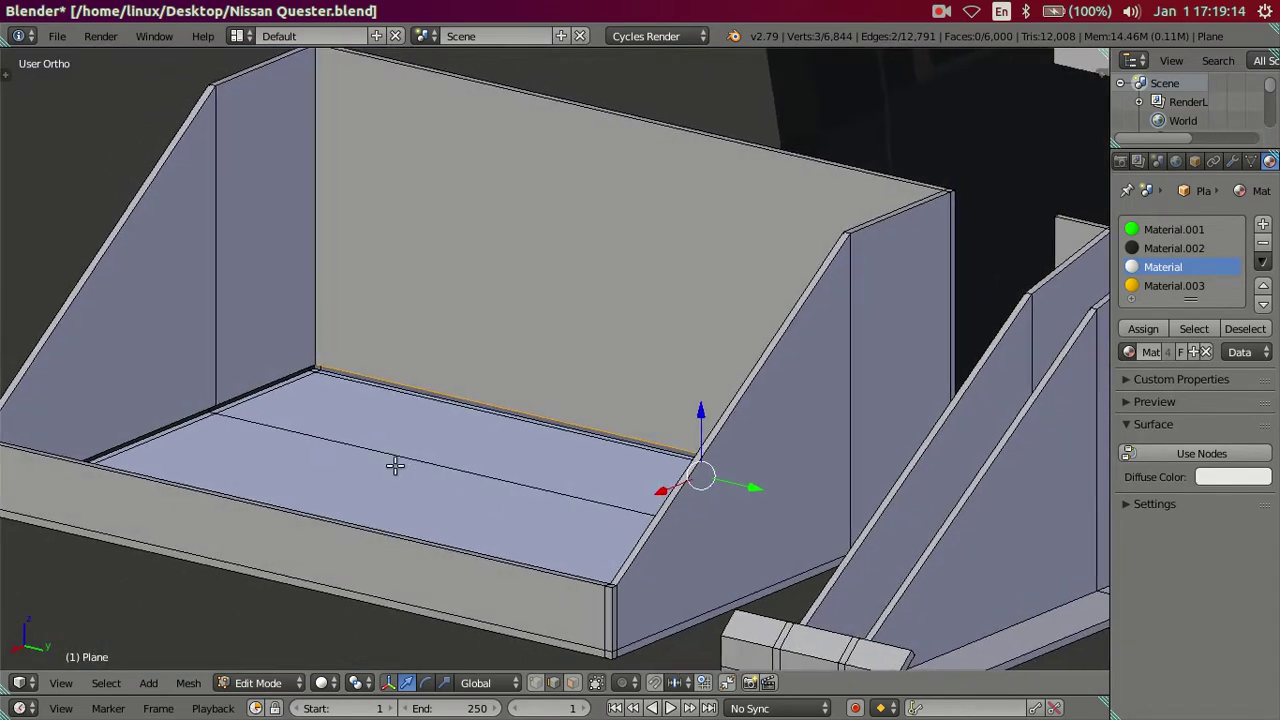
scroll(357, 423, up, 2)
scroll(314, 429, up, 1)
shift+right_click(370, 453)
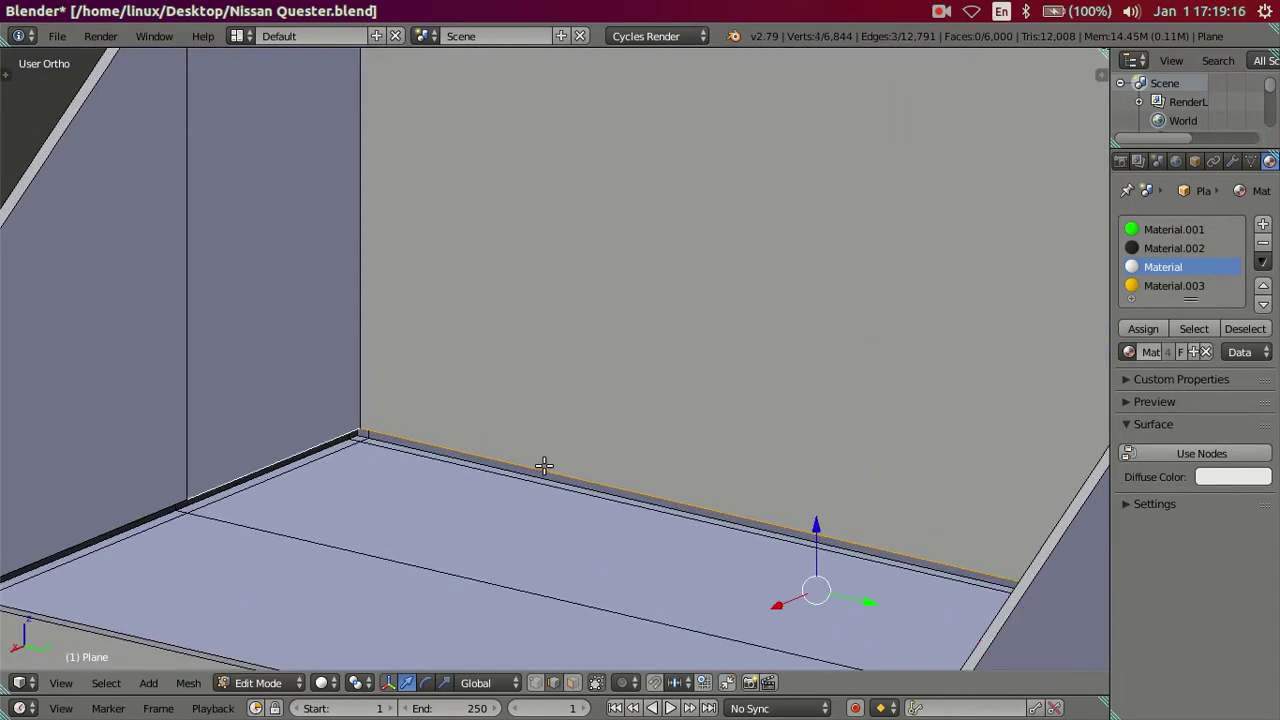
scroll(543, 465, down, 3)
scroll(552, 456, up, 2)
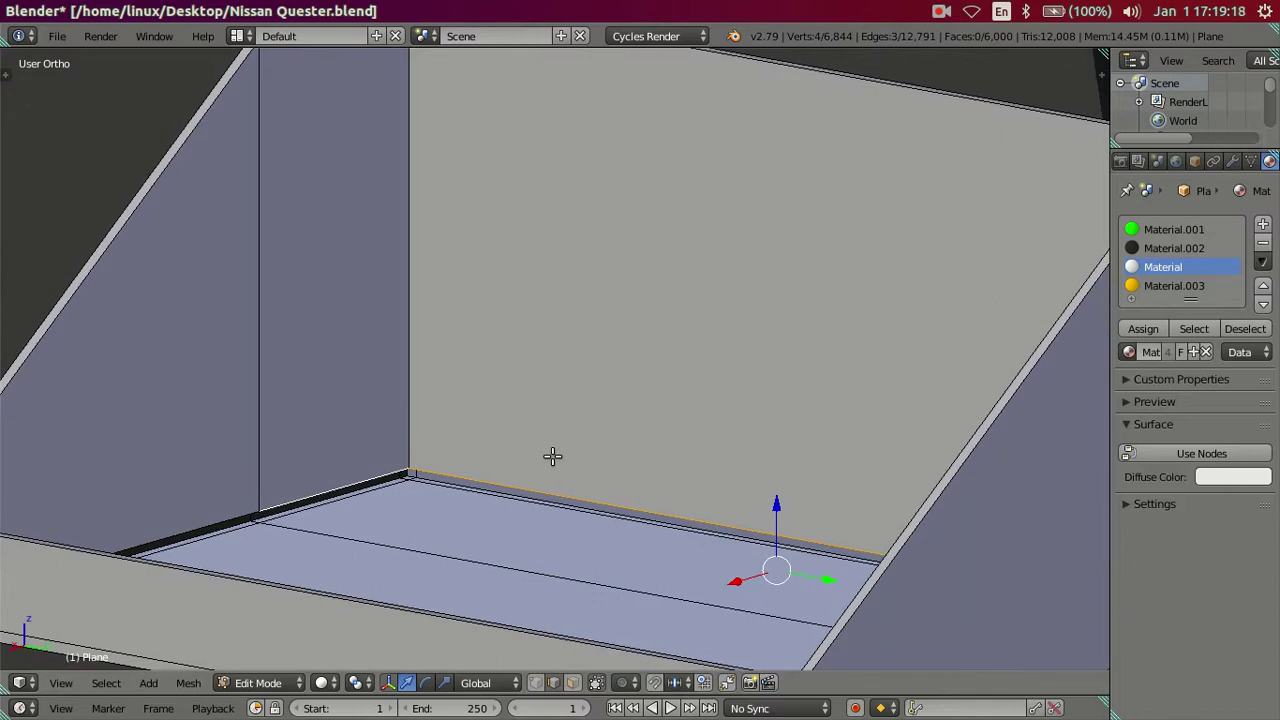
key(f)
Step: Close the second gap between the floor and side wall with a new face, then deselect
scroll(551, 451, down, 2)
mouse_move(440, 471)
middle_down()
mouse_move(417, 503)
mouse_move(266, 480)
mouse_move(323, 420)
mouse_move(400, 383)
mouse_move(434, 414)
middle_up()
scroll(523, 467, up, 2)
right_click(523, 467)
shift+right_click(265, 411)
scroll(400, 486, down, 2)
scroll(344, 393, up, 2)
scroll(410, 366, up, 3)
shift+right_click(561, 206)
scroll(451, 331, down, 2)
scroll(374, 305, down, 3)
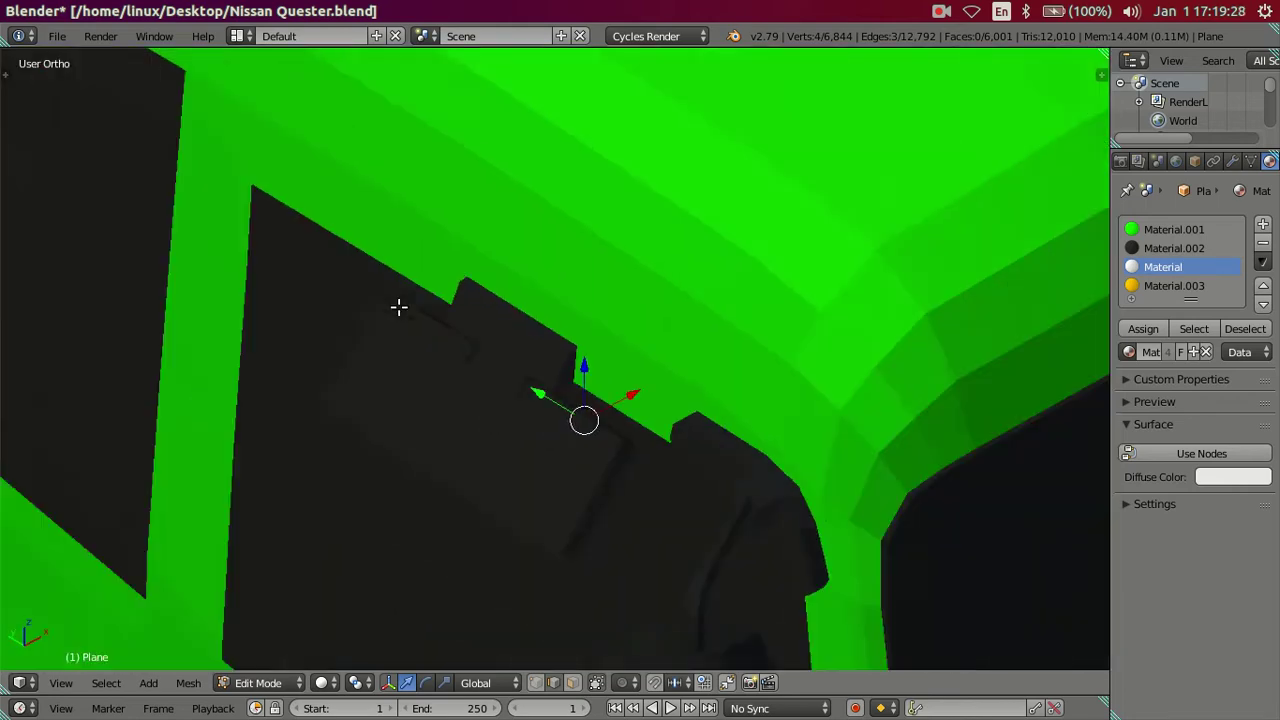
scroll(390, 300, down, 3)
scroll(420, 310, down, 2)
scroll(445, 315, down, 2)
mouse_move(445, 315)
middle_down()
mouse_move(766, 323)
mouse_move(882, 293)
middle_up()
scroll(880, 300, up, 2)
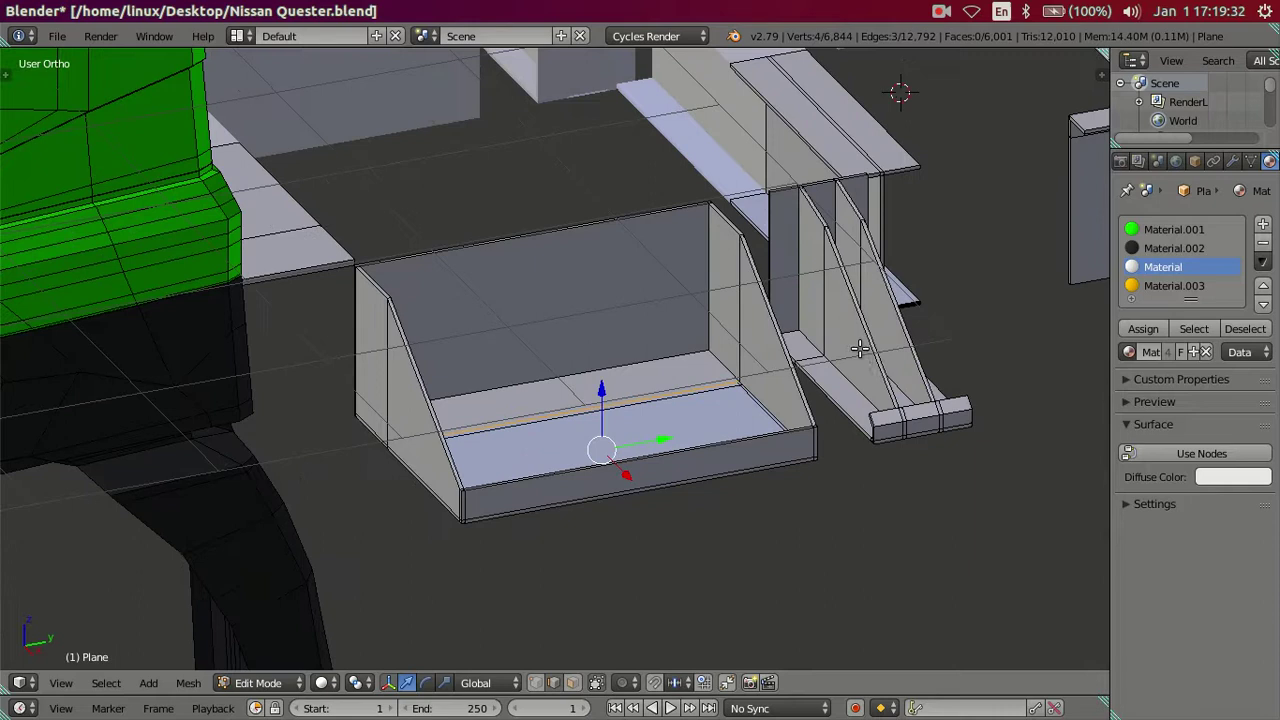
scroll(634, 306, up, 1)
scroll(560, 320, up, 3)
scroll(455, 340, up, 2)
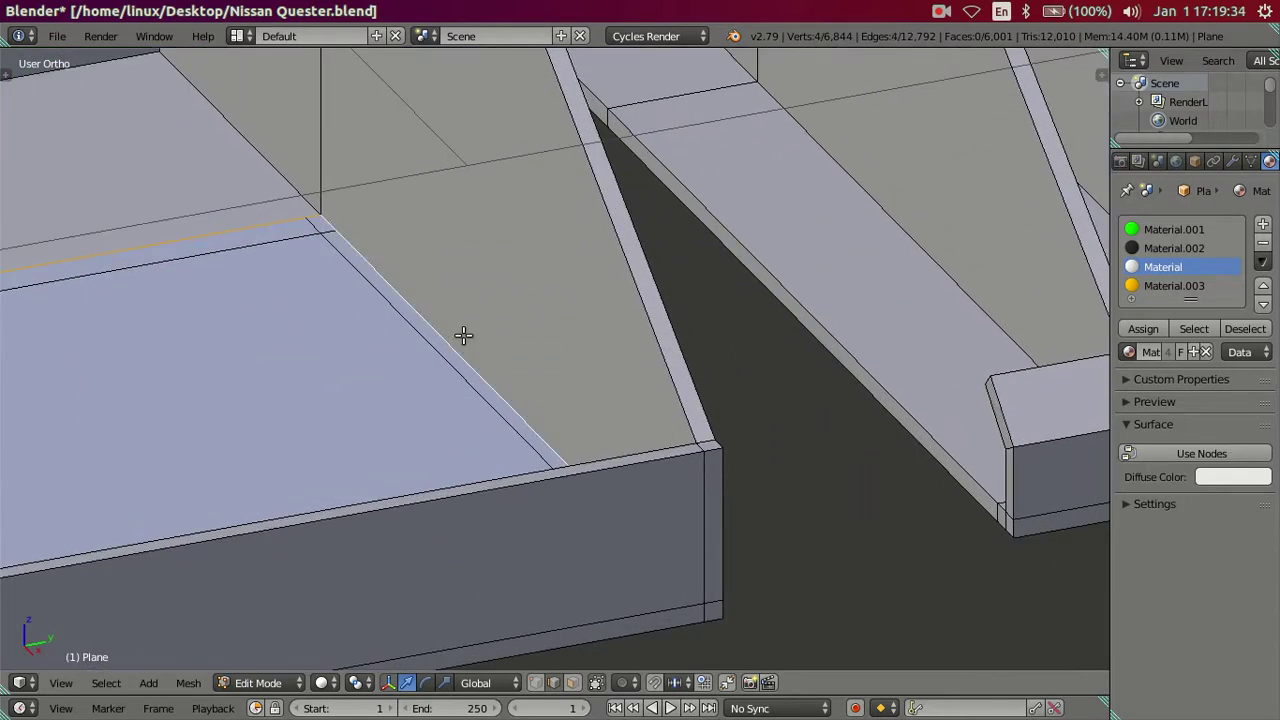
scroll(463, 335, down, 2)
key(f)
key(a)
mouse_move(466, 326)
middle_down()
mouse_move(503, 366)
mouse_move(523, 334)
mouse_move(512, 224)
middle_up()
scroll(470, 380, down, 1)
Step: Make hidden faces selectable, select the box's upper and lower faces, and cancel a trial move and extrude
scroll(500, 540, down, 2)
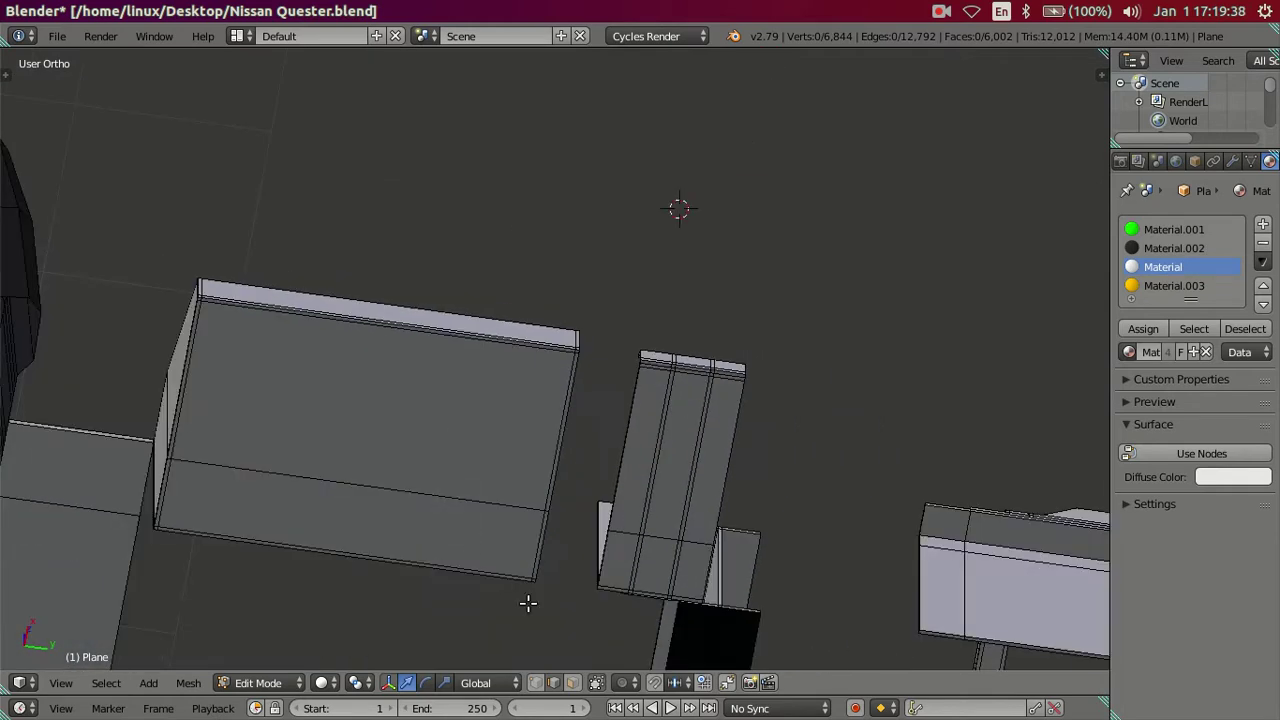
click(572, 681)
right_click(502, 474)
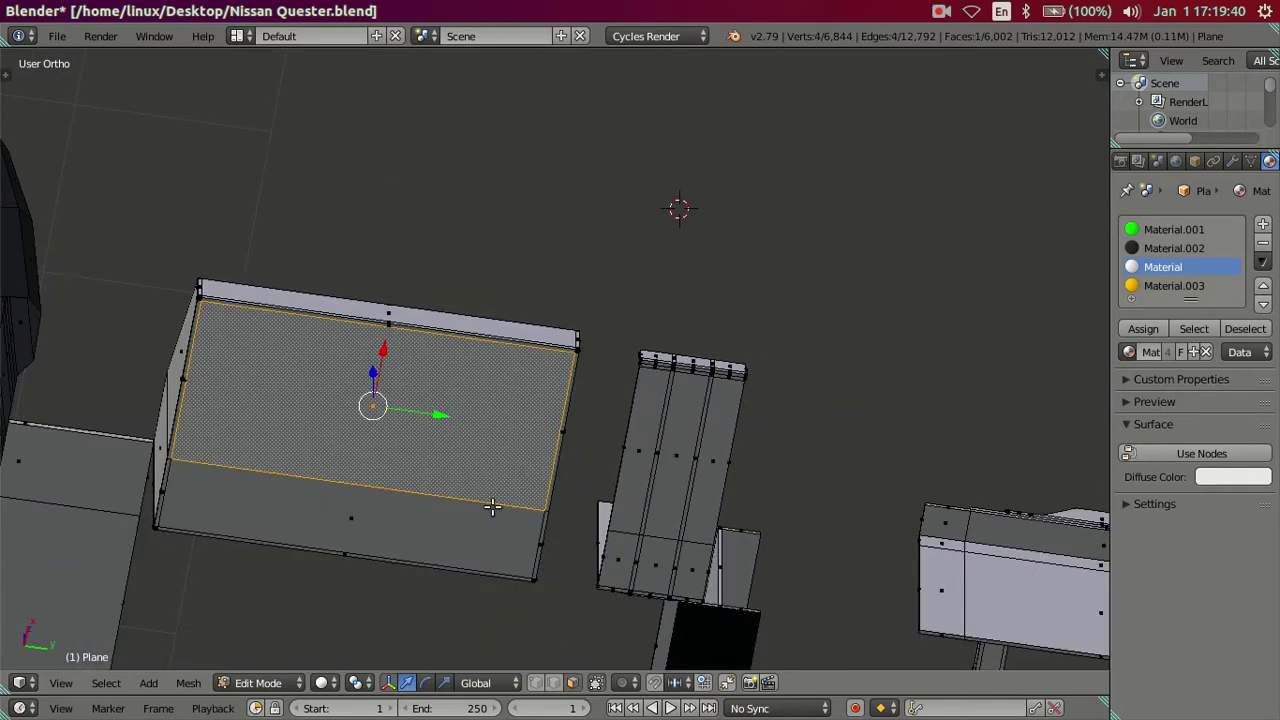
shift+right_click(487, 524)
key(g)
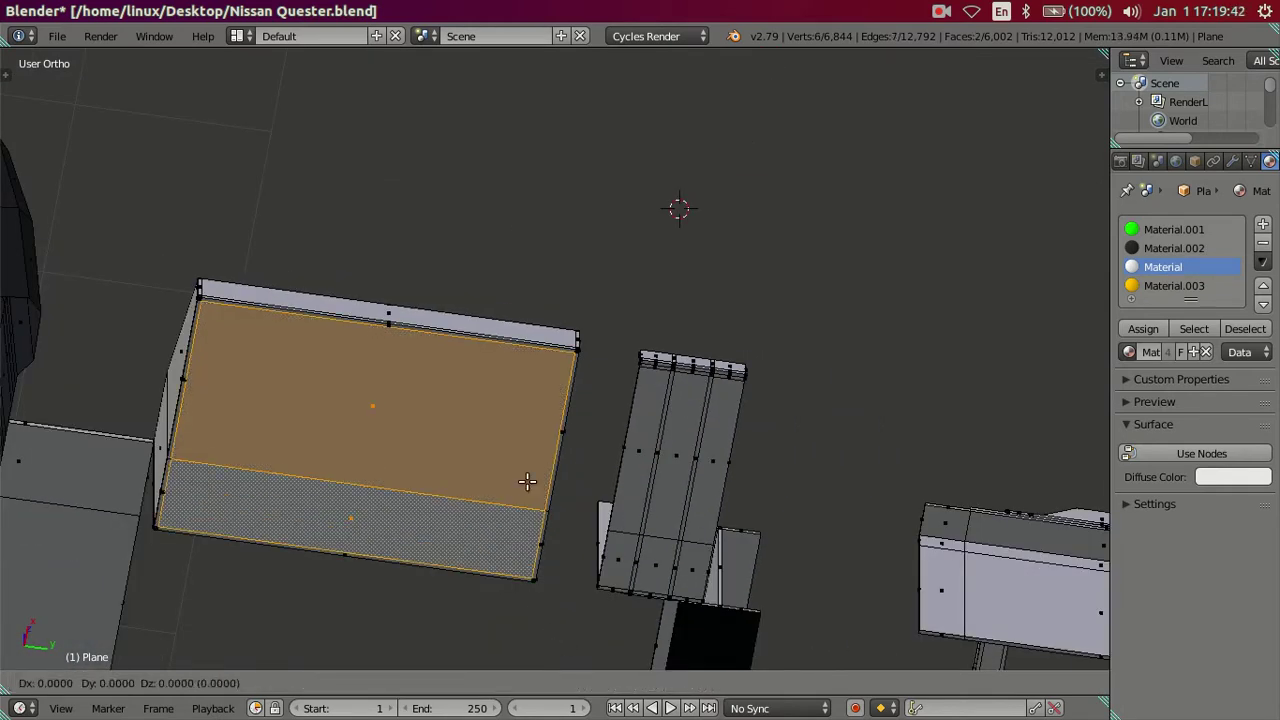
key(Escape)
key(e)
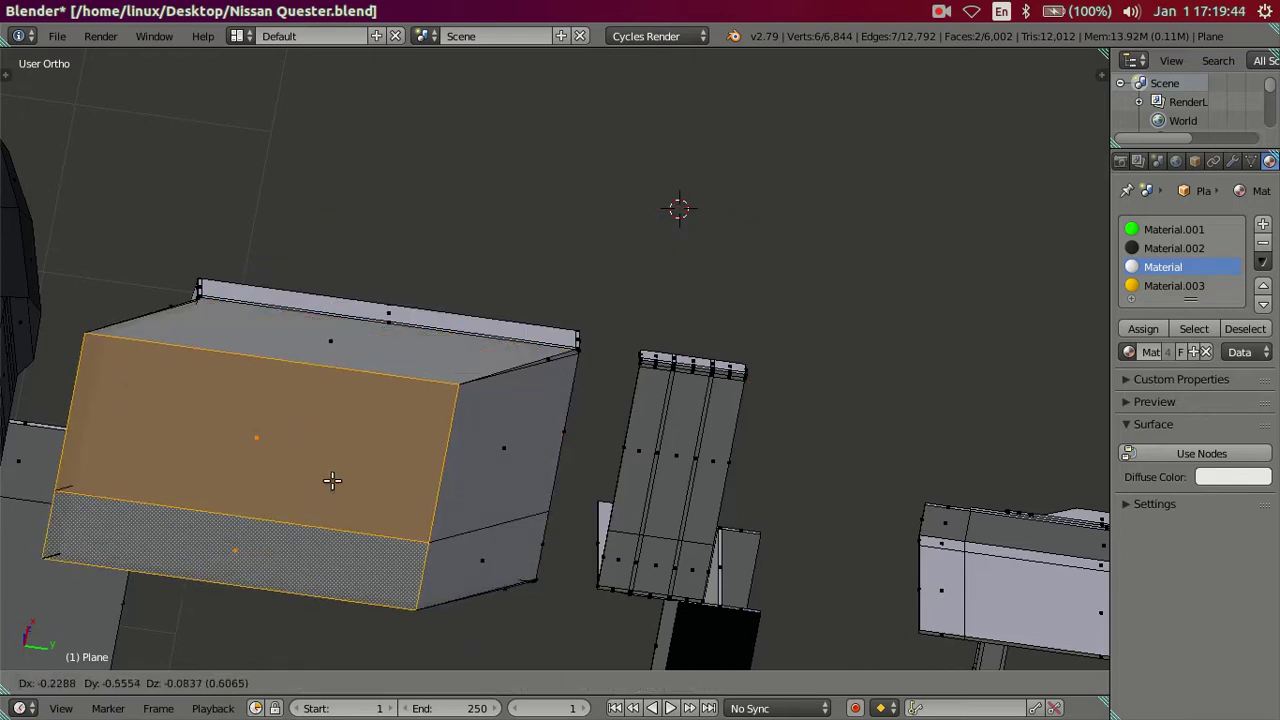
key(Escape)
Step: Try selecting the top and side-panel face loops, then select the tray's back wall face
right_click(434, 465)
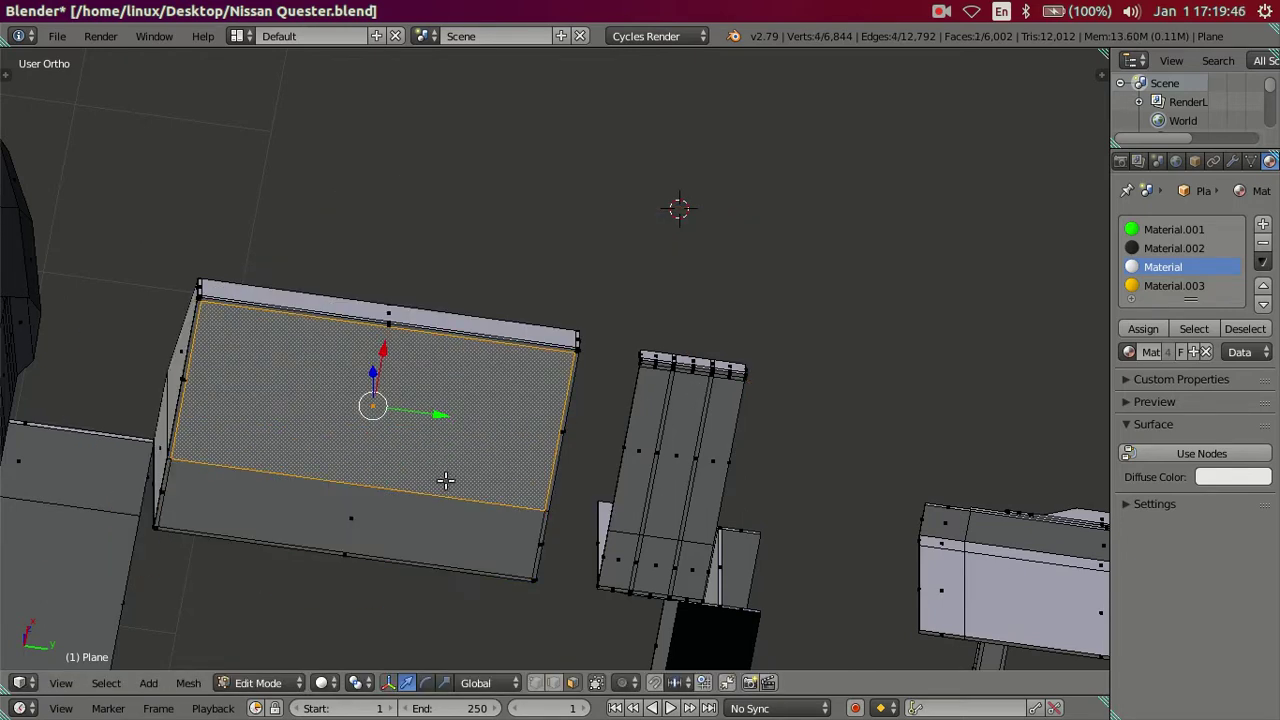
shift+right_click(427, 508)
key(a)
mouse_move(427, 508)
middle_down()
mouse_move(593, 524)
mouse_move(686, 509)
mouse_move(743, 532)
mouse_move(751, 503)
mouse_move(686, 549)
mouse_move(511, 551)
mouse_move(703, 531)
middle_up()
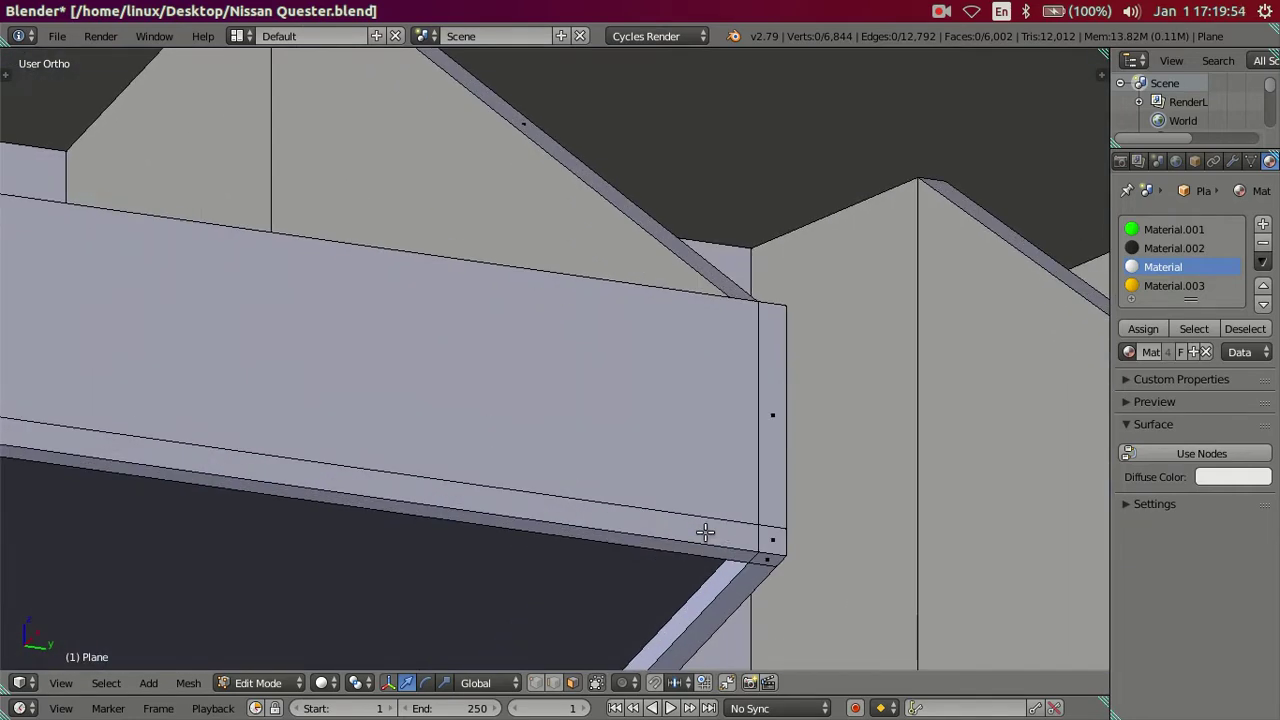
alt+right_click(761, 566)
shift+right_click(751, 560)
alt+shift+right_click(752, 558)
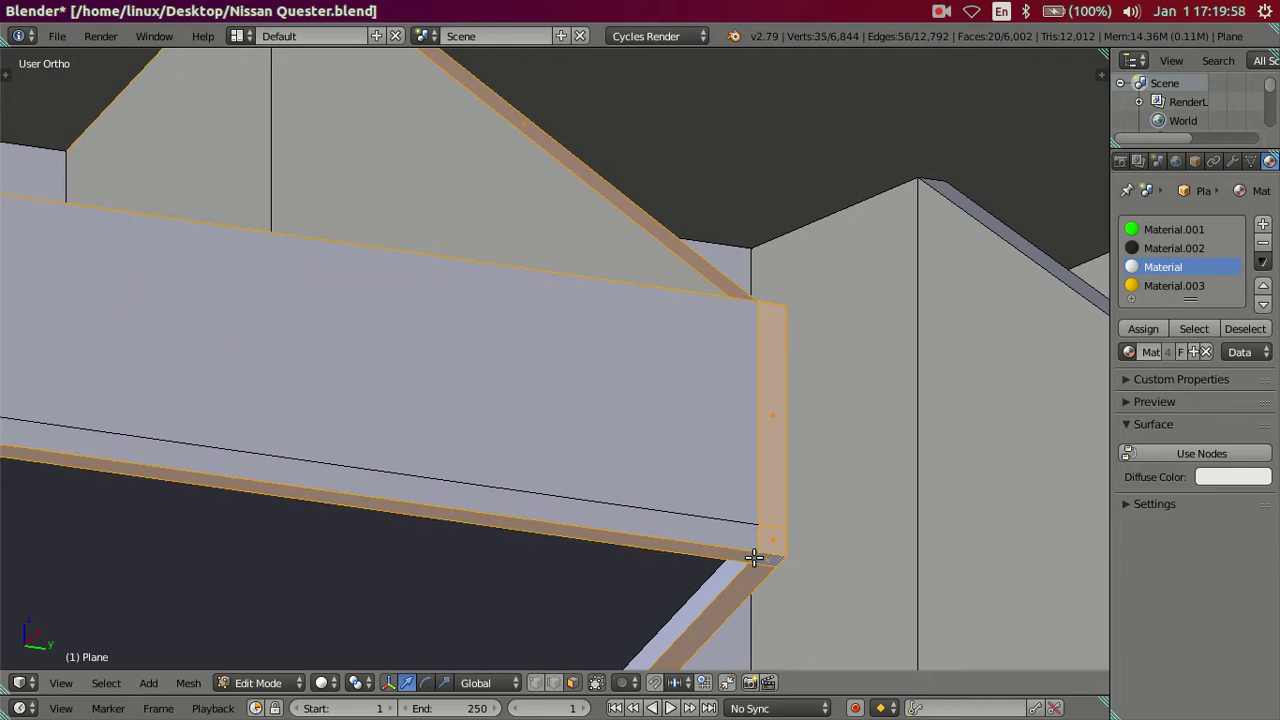
key(a)
mouse_move(766, 586)
middle_down()
mouse_move(740, 531)
mouse_move(551, 546)
mouse_move(645, 441)
mouse_move(623, 526)
mouse_move(611, 531)
mouse_move(586, 480)
mouse_move(586, 443)
mouse_move(588, 548)
mouse_move(686, 63)
mouse_move(686, 114)
mouse_move(646, 197)
mouse_move(678, 292)
mouse_move(614, 283)
mouse_move(651, 371)
mouse_move(783, 306)
mouse_move(834, 334)
mouse_move(603, 263)
mouse_move(543, 323)
mouse_move(607, 259)
middle_up()
right_click(600, 265)
Step: Duplicate the back wall face, place the copy, and extrude it
key(shift+d)
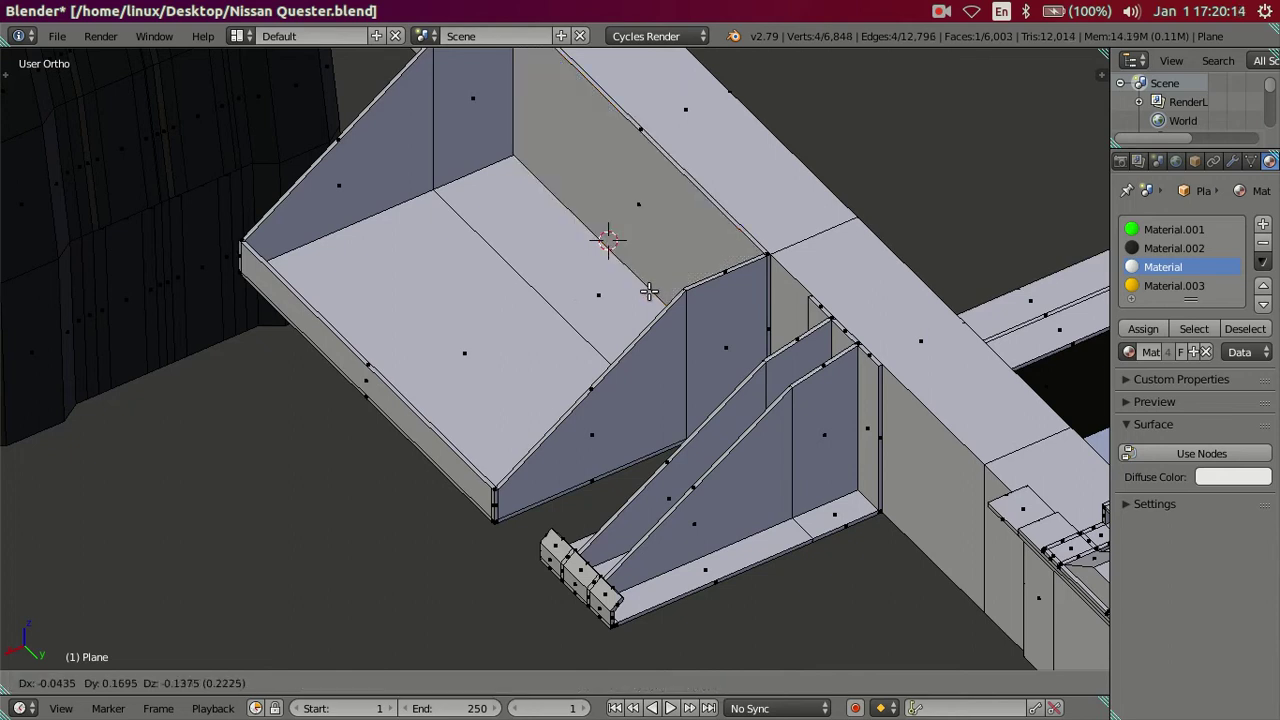
click(582, 275)
scroll(583, 269, down, 1)
mouse_move(645, 288)
middle_down()
mouse_move(603, 289)
mouse_move(608, 277)
mouse_move(606, 297)
middle_up()
scroll(634, 306, up, 2)
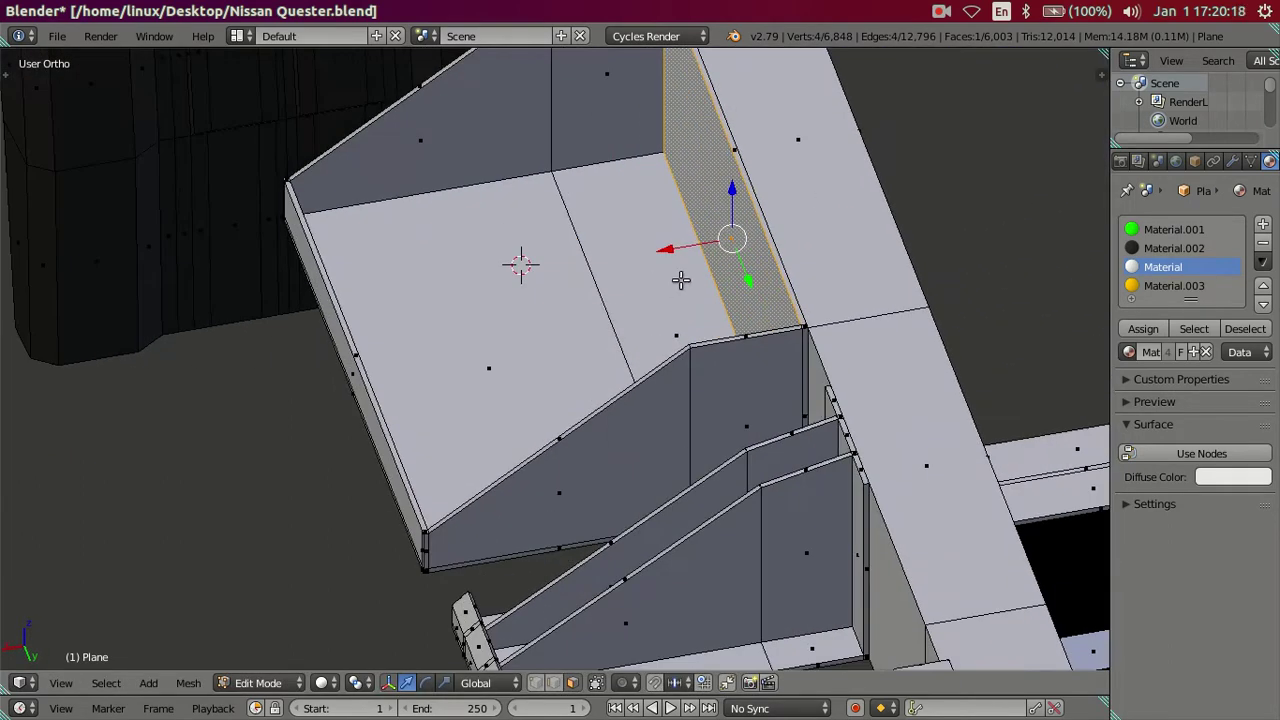
key(e)
click(508, 289)
mouse_move(508, 289)
middle_down()
mouse_move(422, 293)
mouse_move(437, 300)
middle_up()
Step: Adjust the tray's thin side face's Median X value in the N panel
right_click(440, 316)
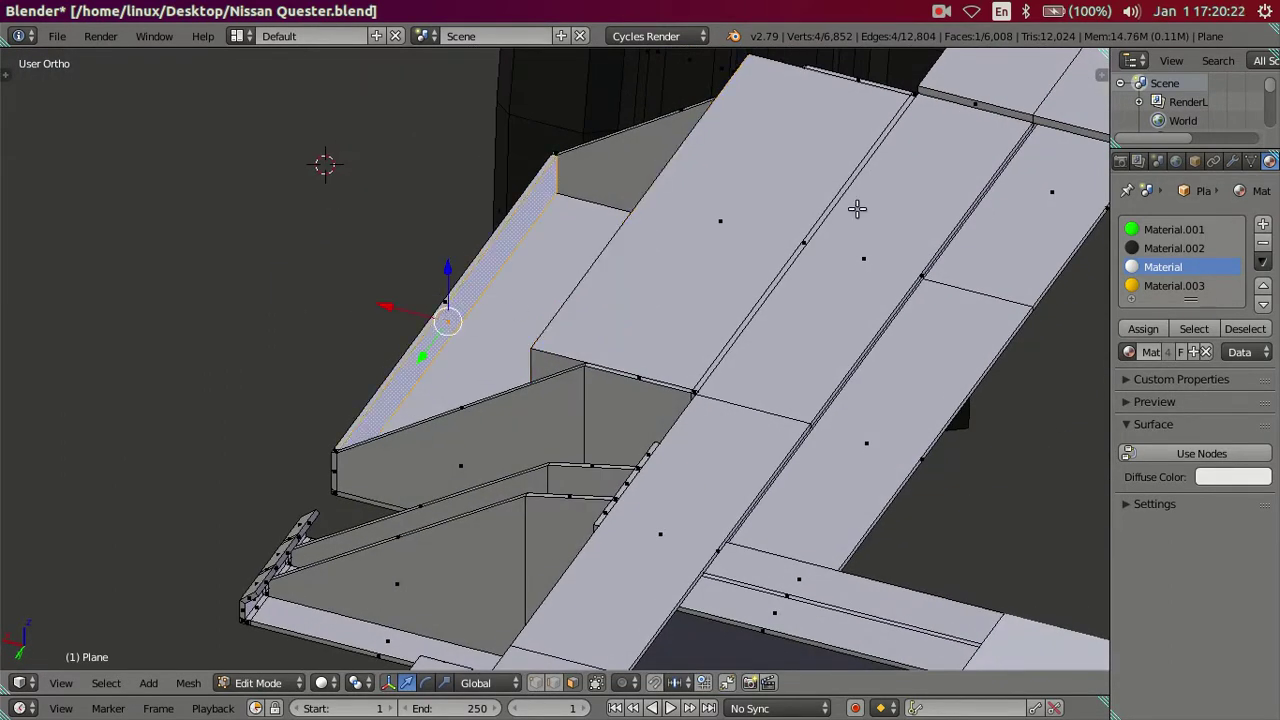
key(n)
click(999, 106)
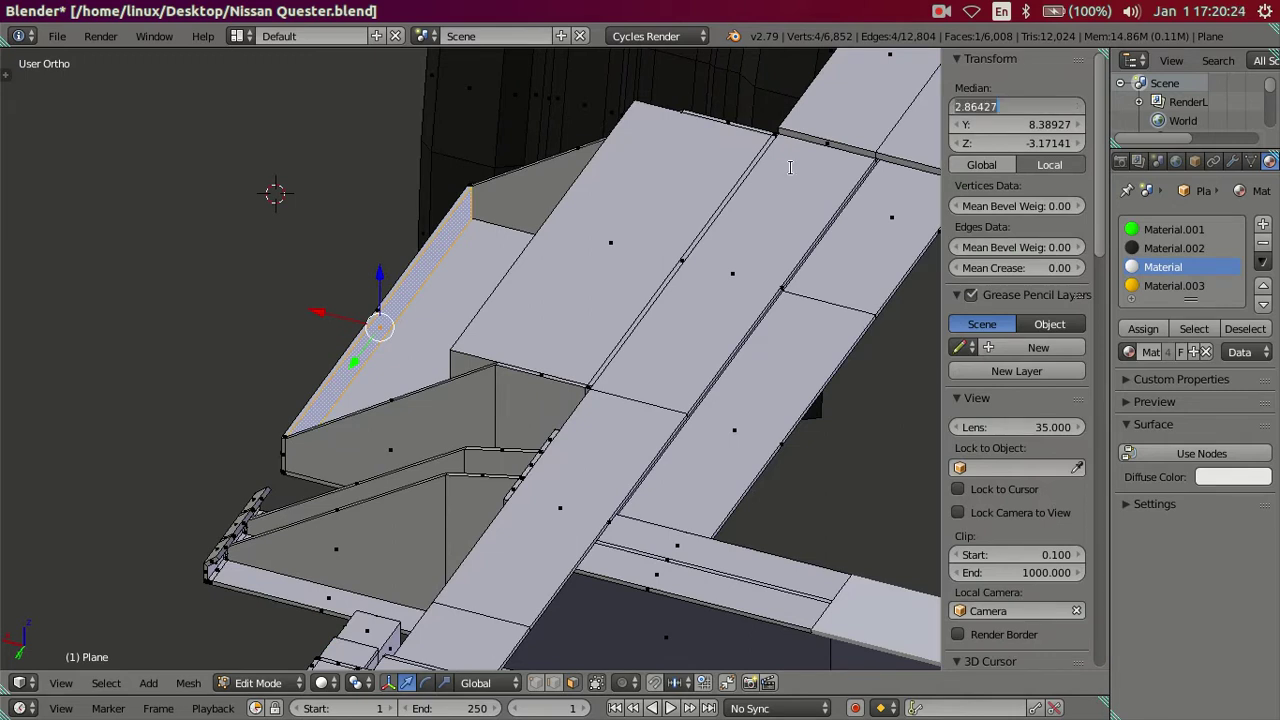
key(Escape)
Step: Move the large inner vertical face to close the box, then compare with the chassis reference photo
mouse_move(372, 242)
middle_down()
mouse_move(537, 257)
mouse_move(509, 283)
middle_up()
right_click(509, 283)
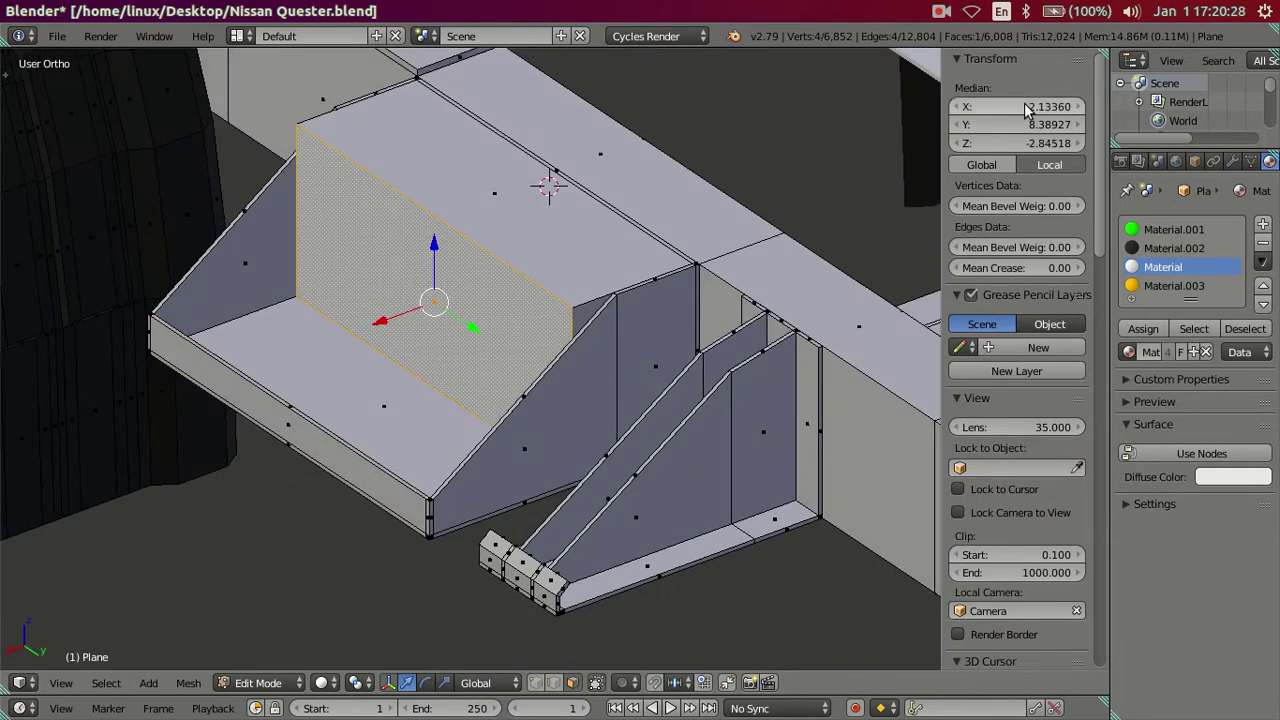
key(ctrl+v)
key(a)
key(n)
scroll(722, 261, up, 1)
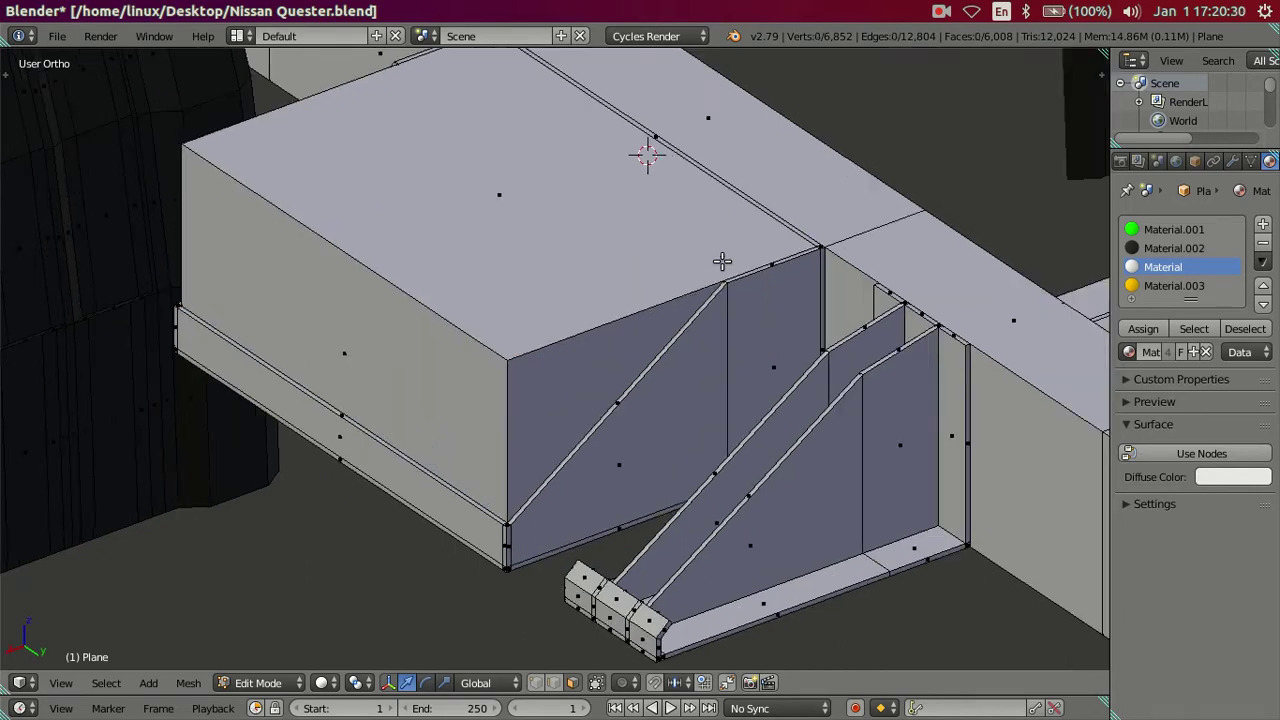
mouse_move(2, 420)
click(20, 381)
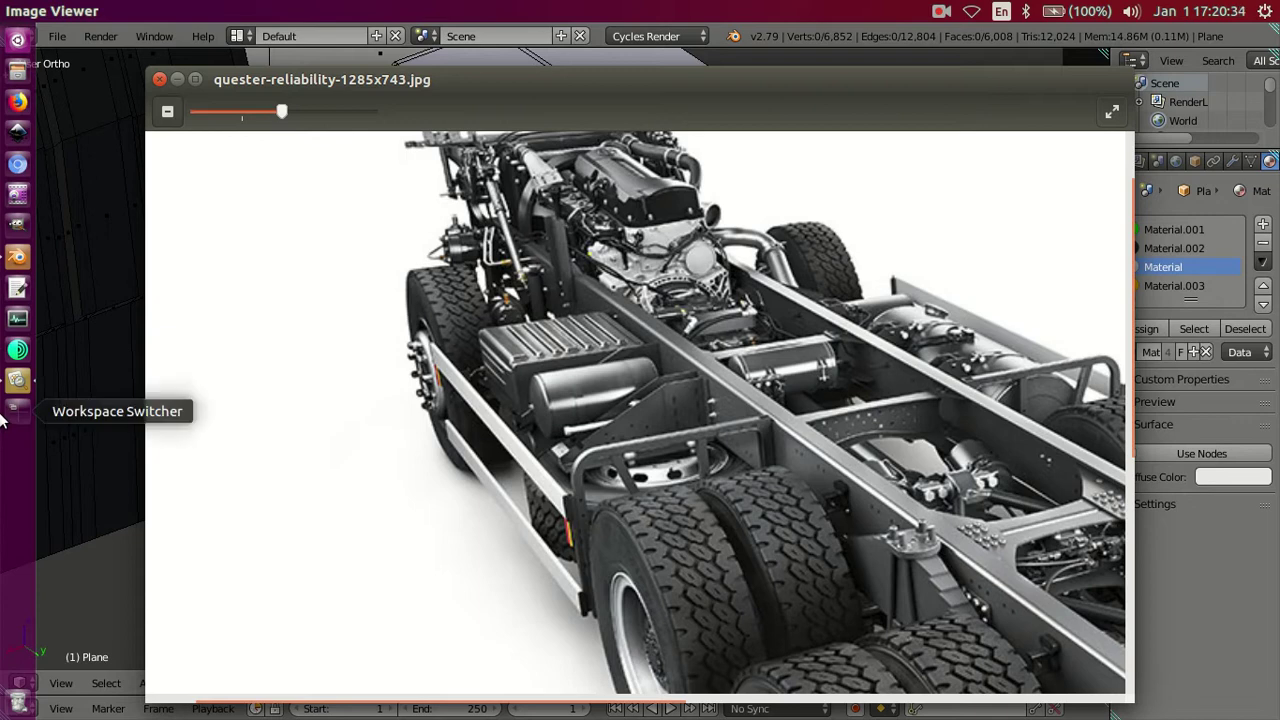
click(16, 259)
Step: Orbit to look down on the box and bracket and switch to wireframe display
scroll(423, 323, up, 1)
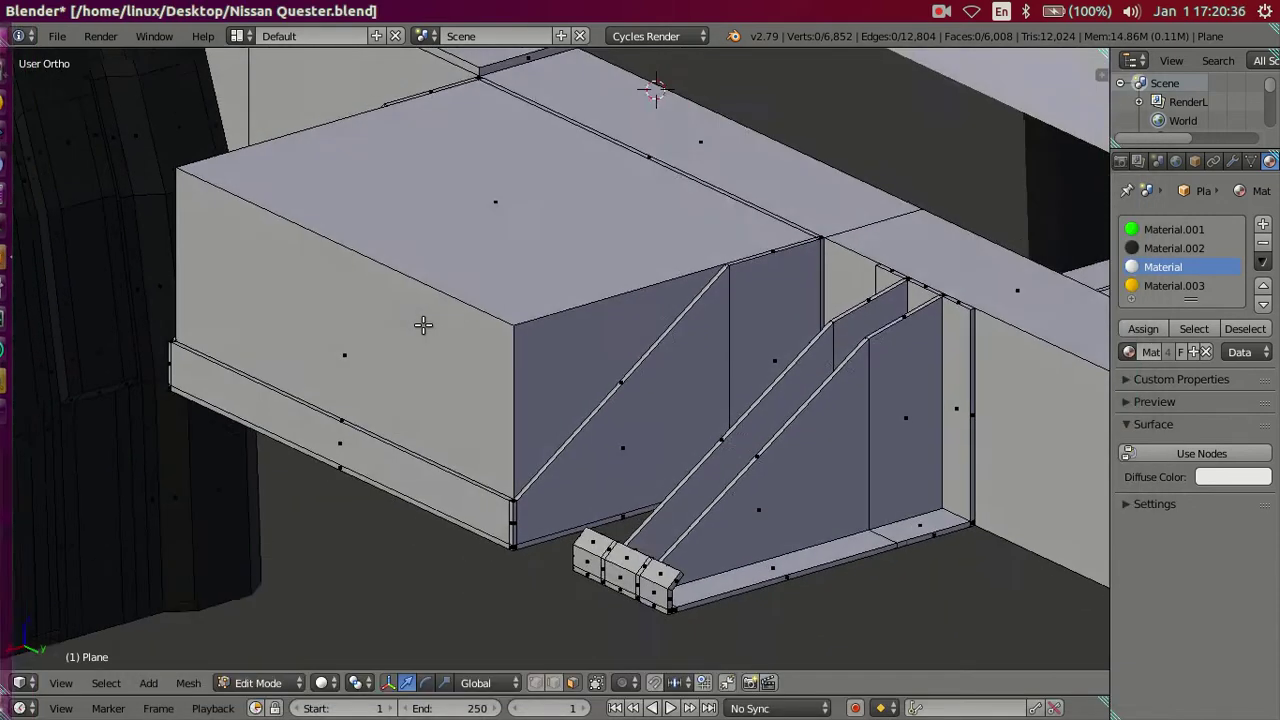
scroll(449, 320, up, 2)
scroll(443, 305, up, 2)
scroll(443, 305, down, 2)
middle_drag(420, 283, 343, 303)
scroll(422, 323, down, 2)
mouse_move(422, 323)
middle_down()
mouse_move(526, 251)
mouse_move(543, 430)
mouse_move(586, 460)
mouse_move(551, 423)
middle_up()
key(z)
key(z)
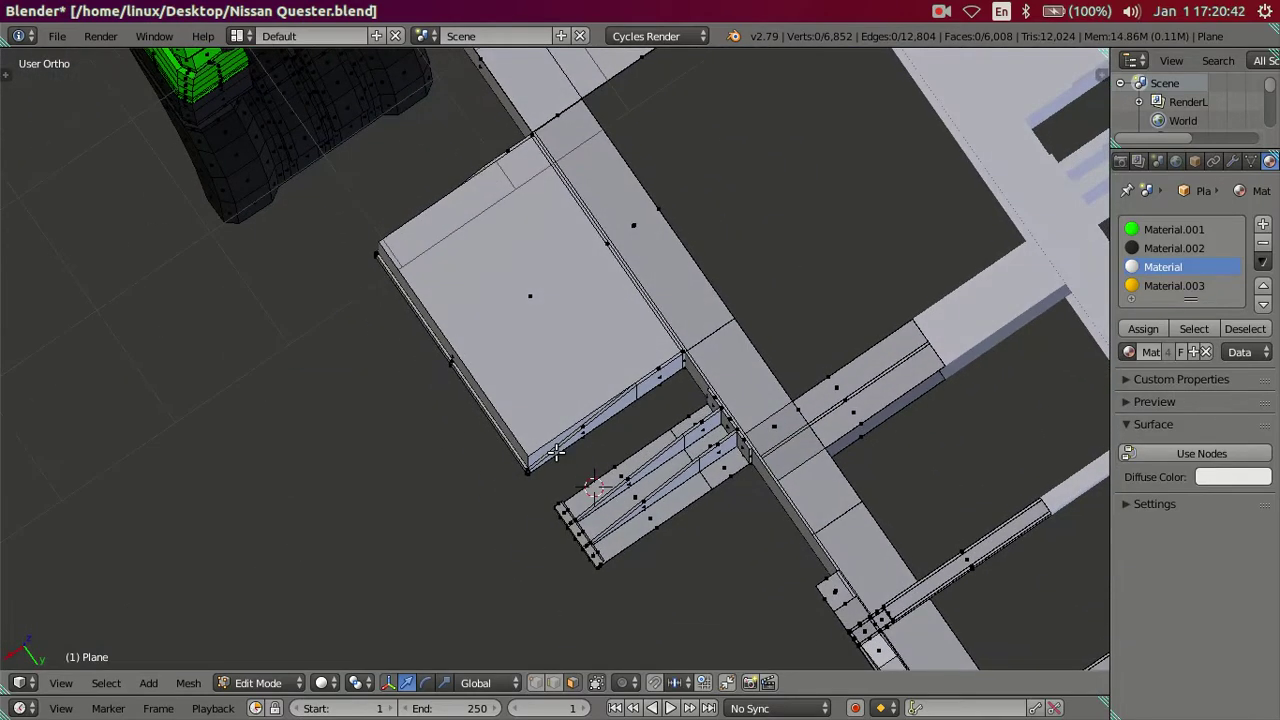
key(z)
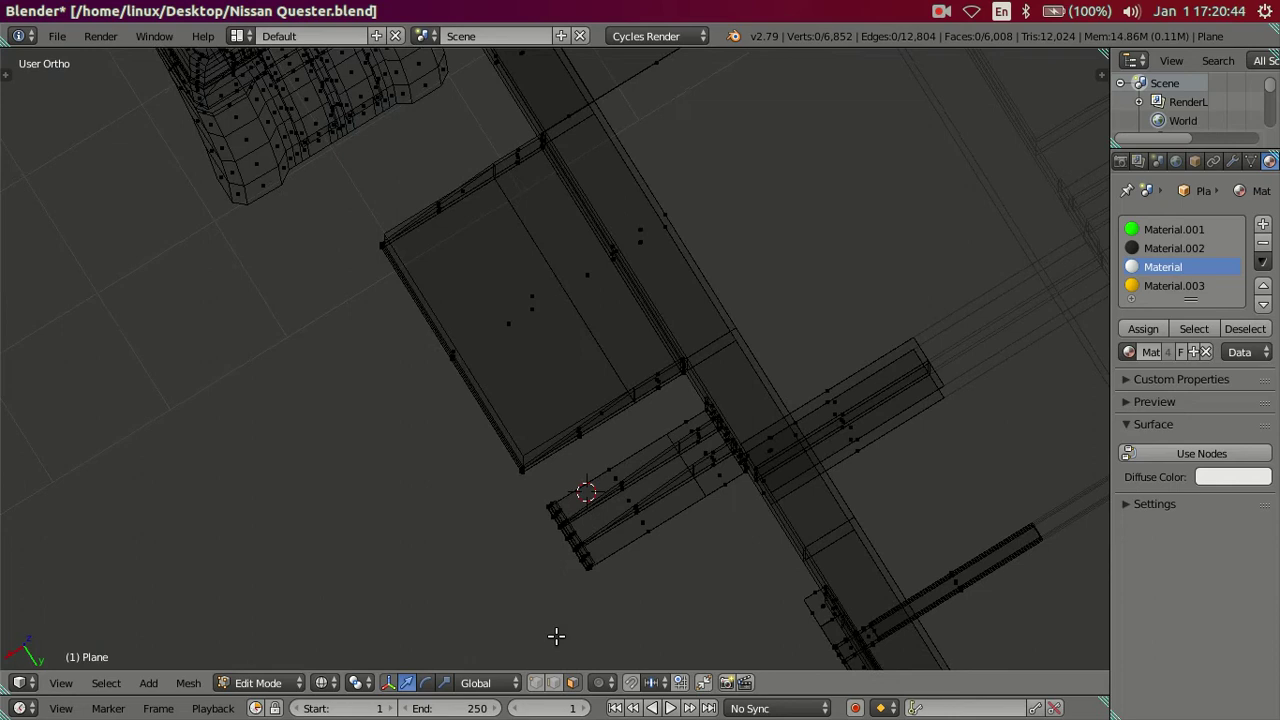
Step: In edge mode, circle-select the box's left-side edges and the bracket end edges
click(552, 682)
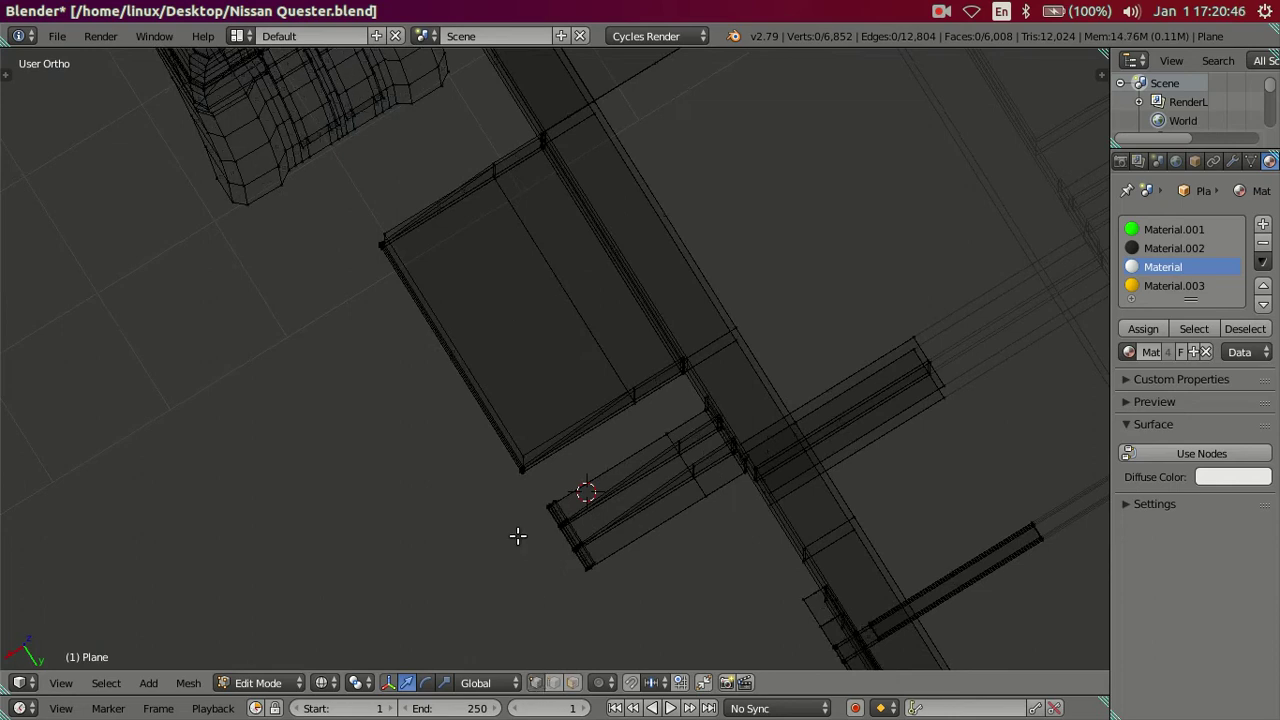
key(c)
mouse_move(409, 283)
mouse_down()
mouse_move(386, 243)
mouse_move(449, 443)
mouse_move(560, 509)
mouse_move(571, 566)
mouse_up()
key(Escape)
mouse_move(620, 526)
middle_down()
mouse_move(595, 468)
mouse_move(560, 486)
middle_up()
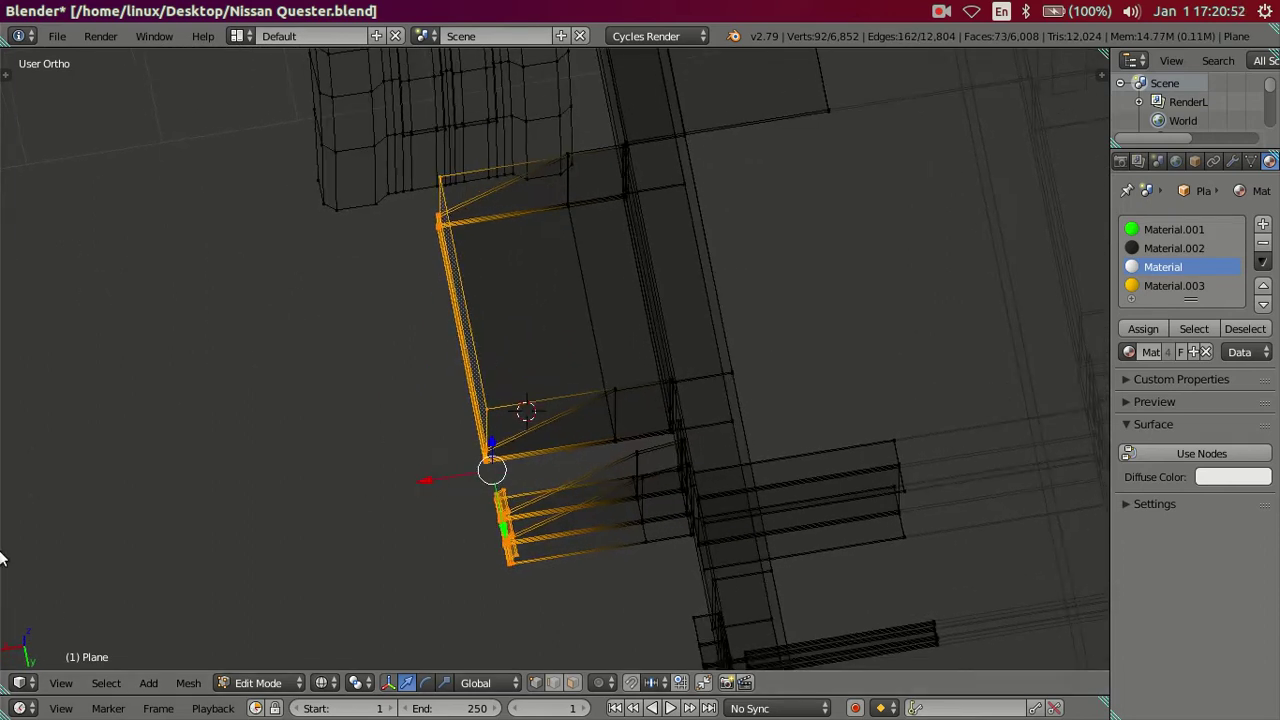
click(17, 382)
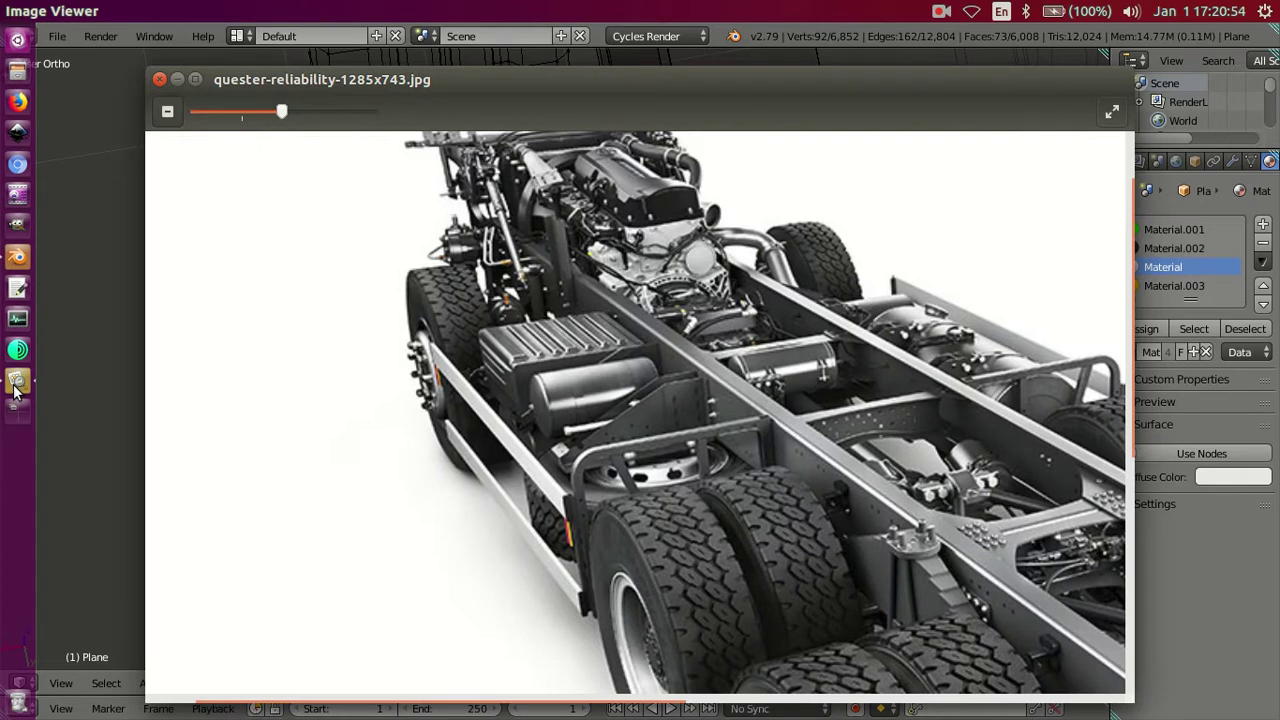
click(17, 255)
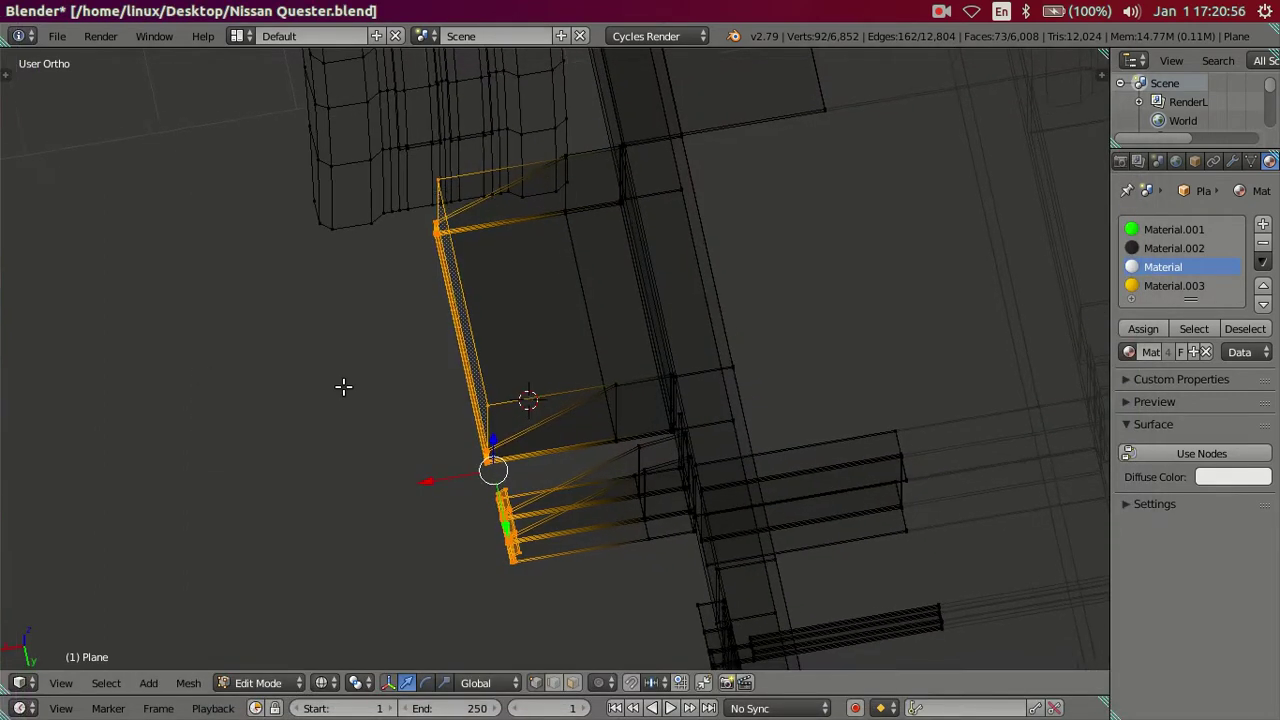
Step: Move the selected edges along the X axis, deselect, and return to solid shading
key(g)
key(x)
click(405, 474)
key(a)
mouse_move(430, 472)
middle_down()
mouse_move(549, 371)
mouse_move(483, 353)
mouse_move(612, 361)
mouse_move(497, 349)
mouse_move(527, 343)
middle_up()
key(z)
Step: Switch to Object Mode and back to Edit Mode while zooming, then view the reference photo
key(Tab)
scroll(612, 361, down, 3)
scroll(663, 329, down, 2)
scroll(662, 327, up, 3)
scroll(662, 327, up, 2)
scroll(497, 349, up, 2)
scroll(496, 380, up, 2)
key(Tab)
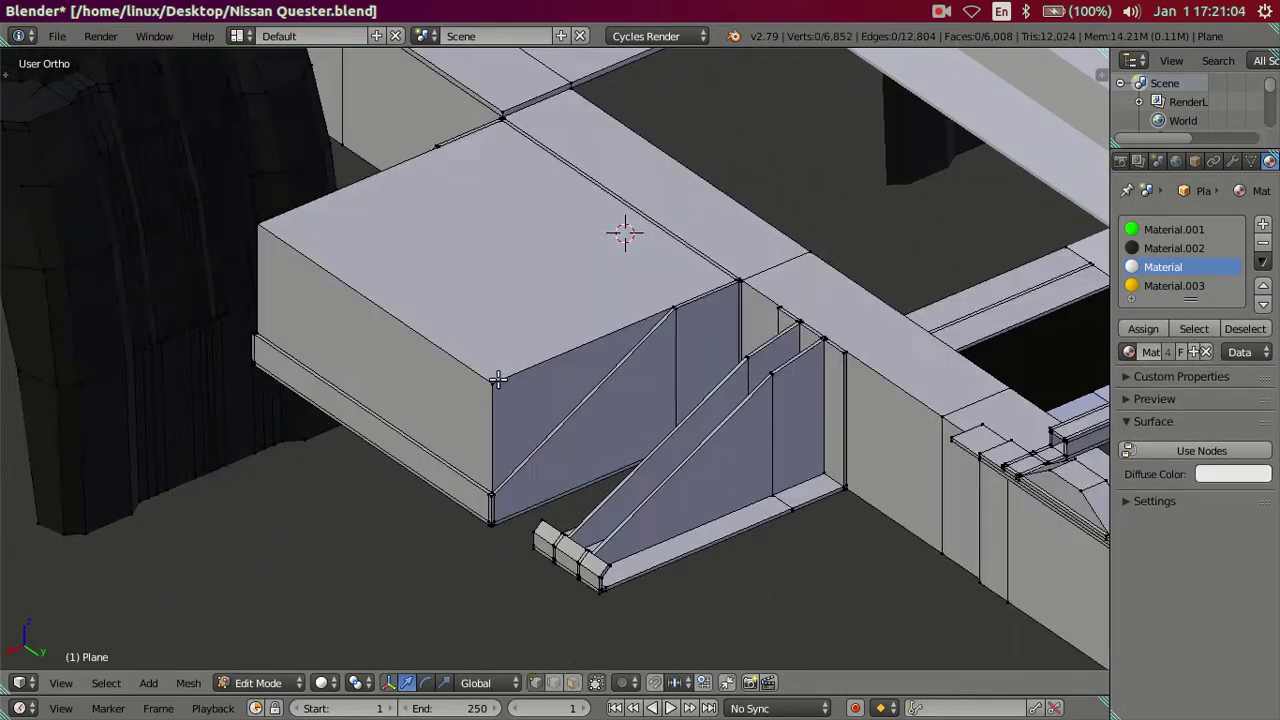
scroll(500, 374, up, 3)
scroll(480, 362, down, 1)
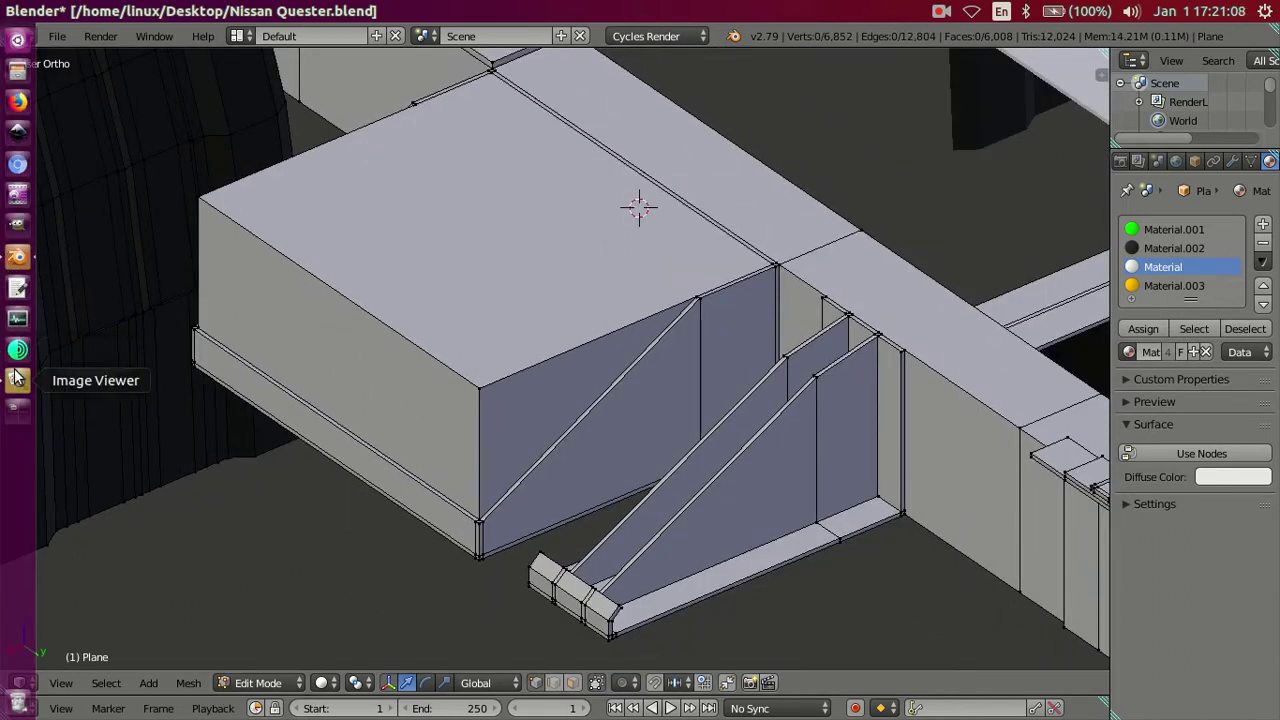
click(15, 380)
mouse_move(572, 350)
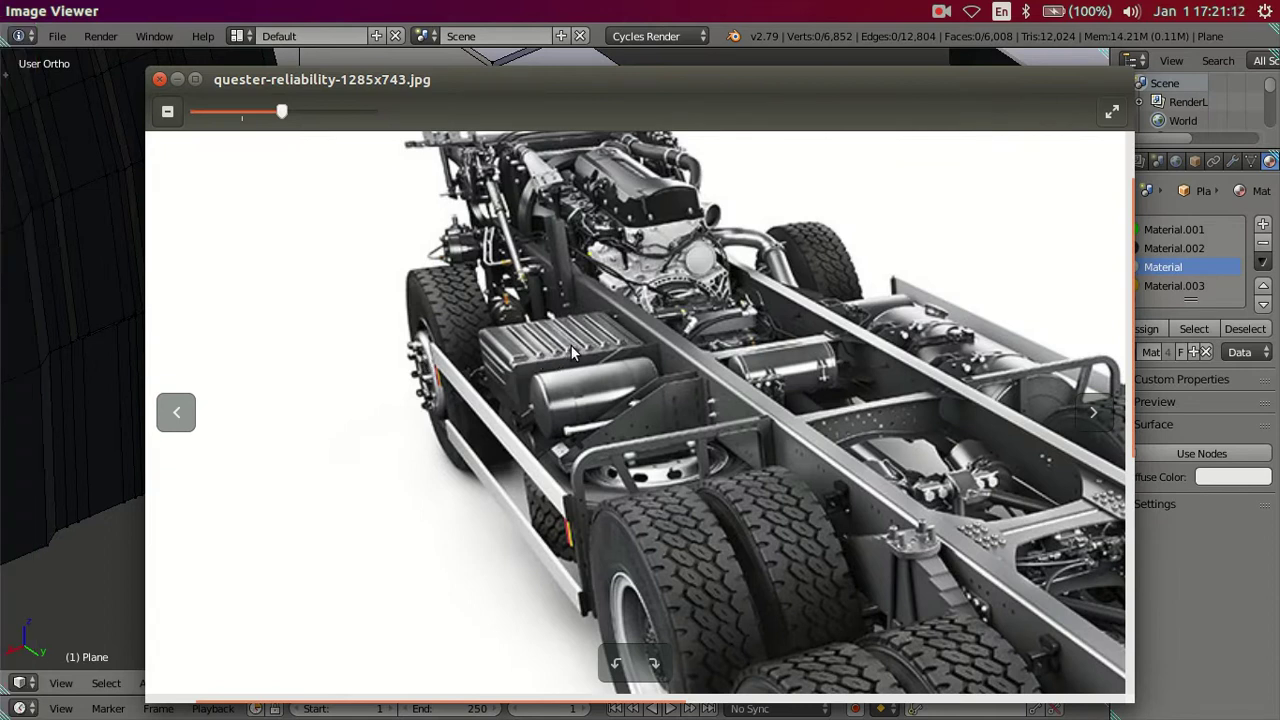
scroll(518, 372, down, 1)
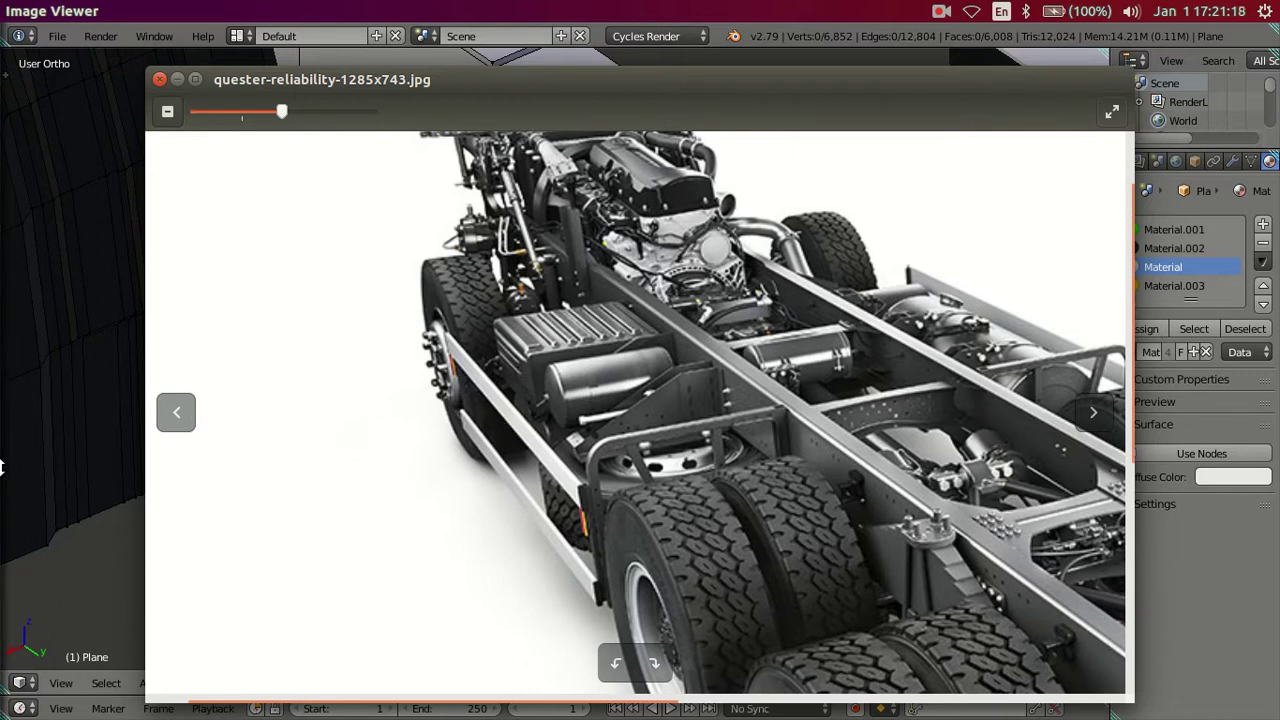
mouse_move(17, 287)
click(14, 263)
scroll(469, 346, up, 1)
Step: Try four loop cuts across the box, then undo them and return to edge selection
scroll(404, 332, up, 3)
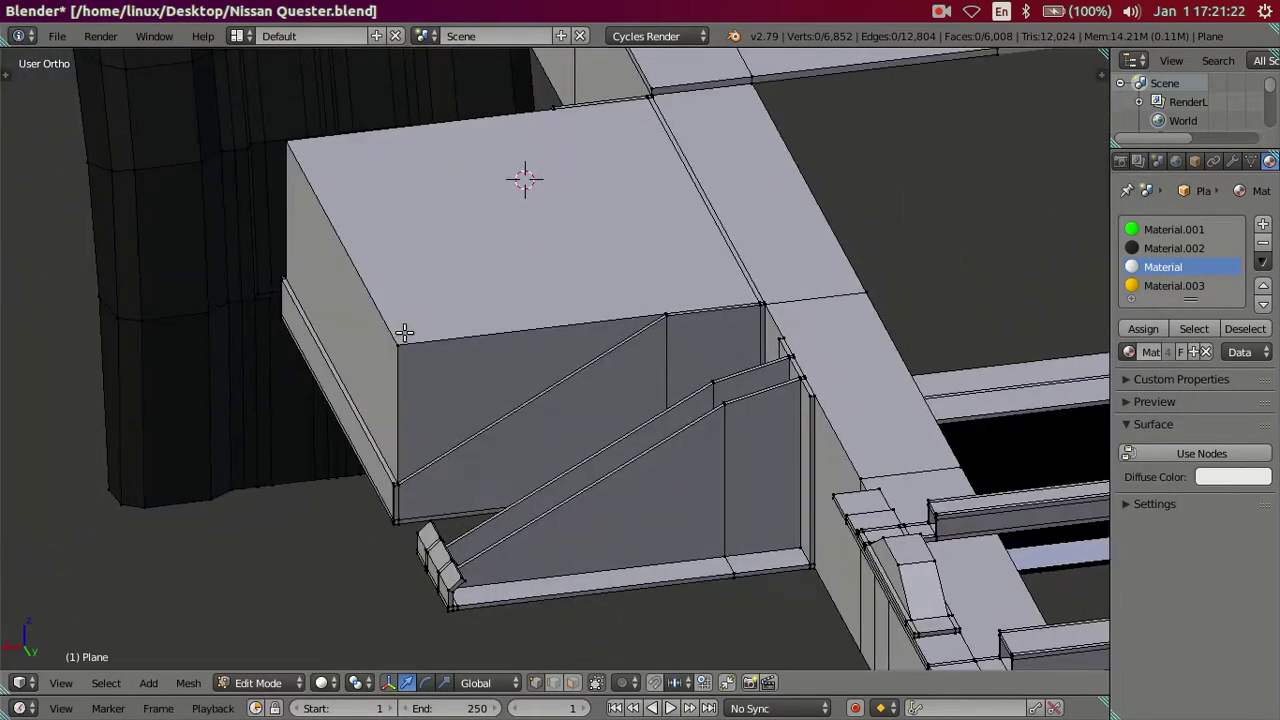
key(ctrl+r)
scroll(511, 338, up, 2)
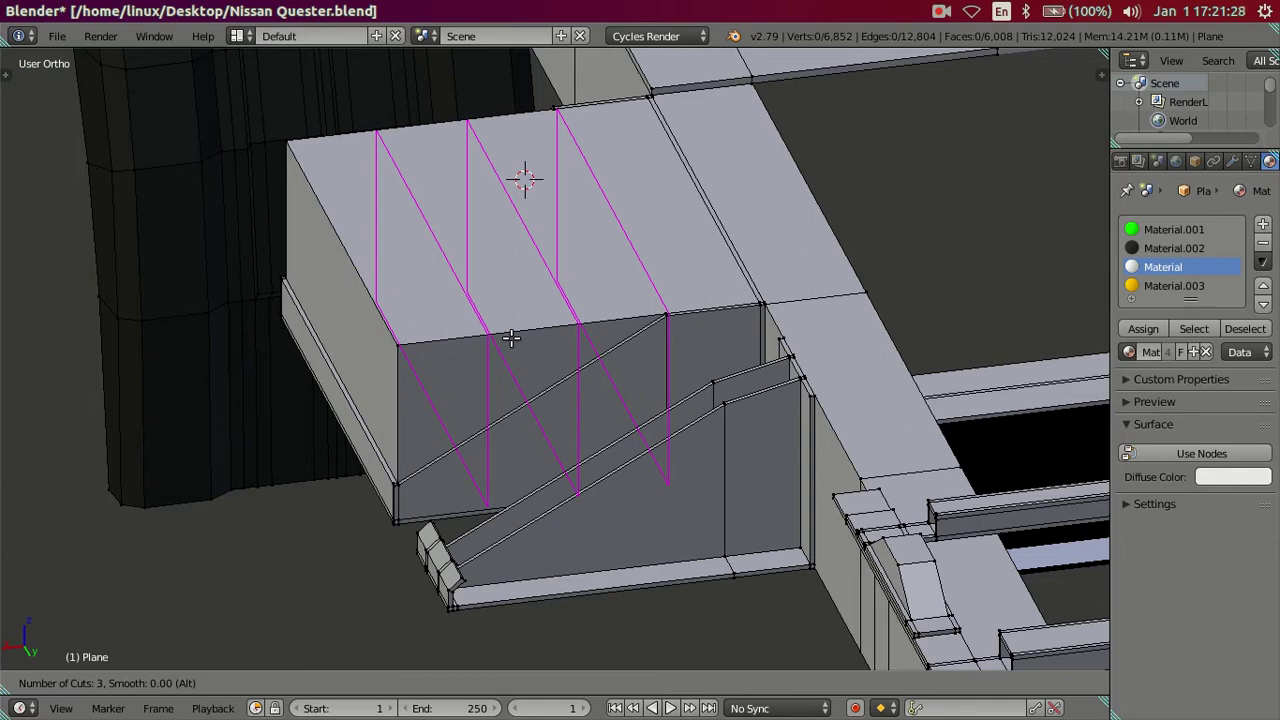
scroll(511, 338, up, 1)
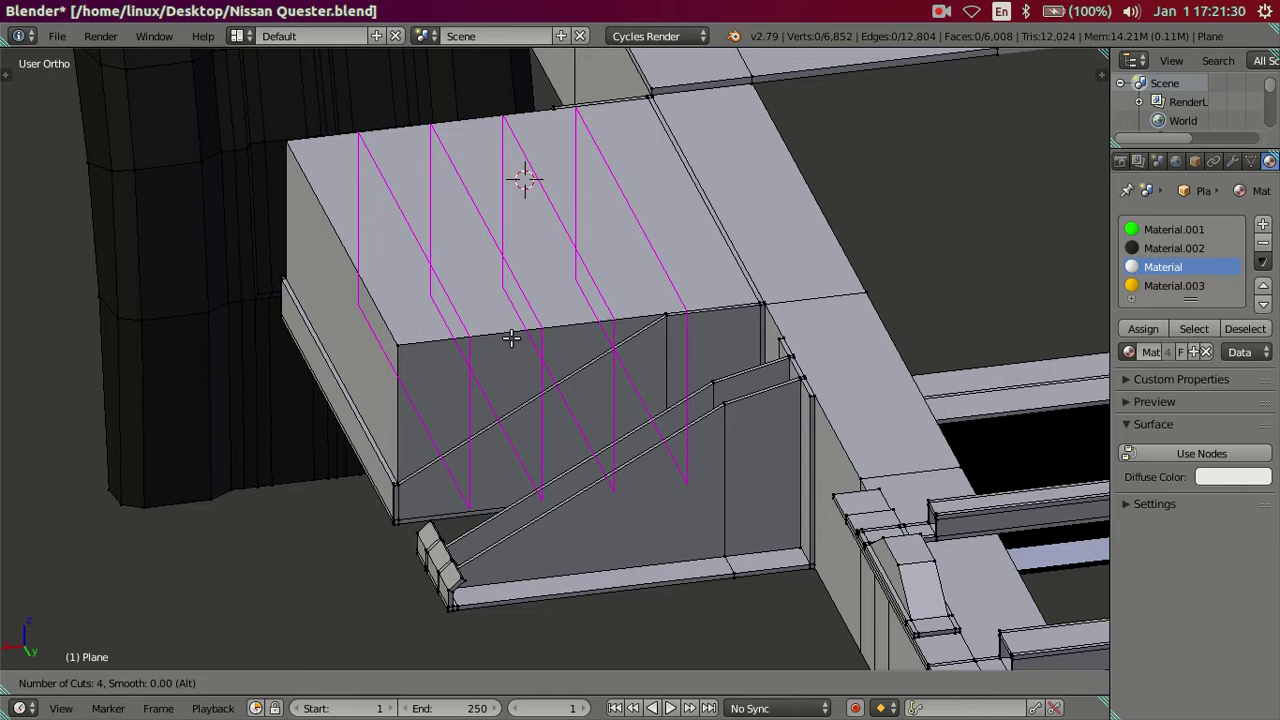
click(511, 338)
right_click(511, 338)
mouse_move(511, 338)
middle_down()
mouse_move(571, 406)
mouse_move(543, 429)
middle_up()
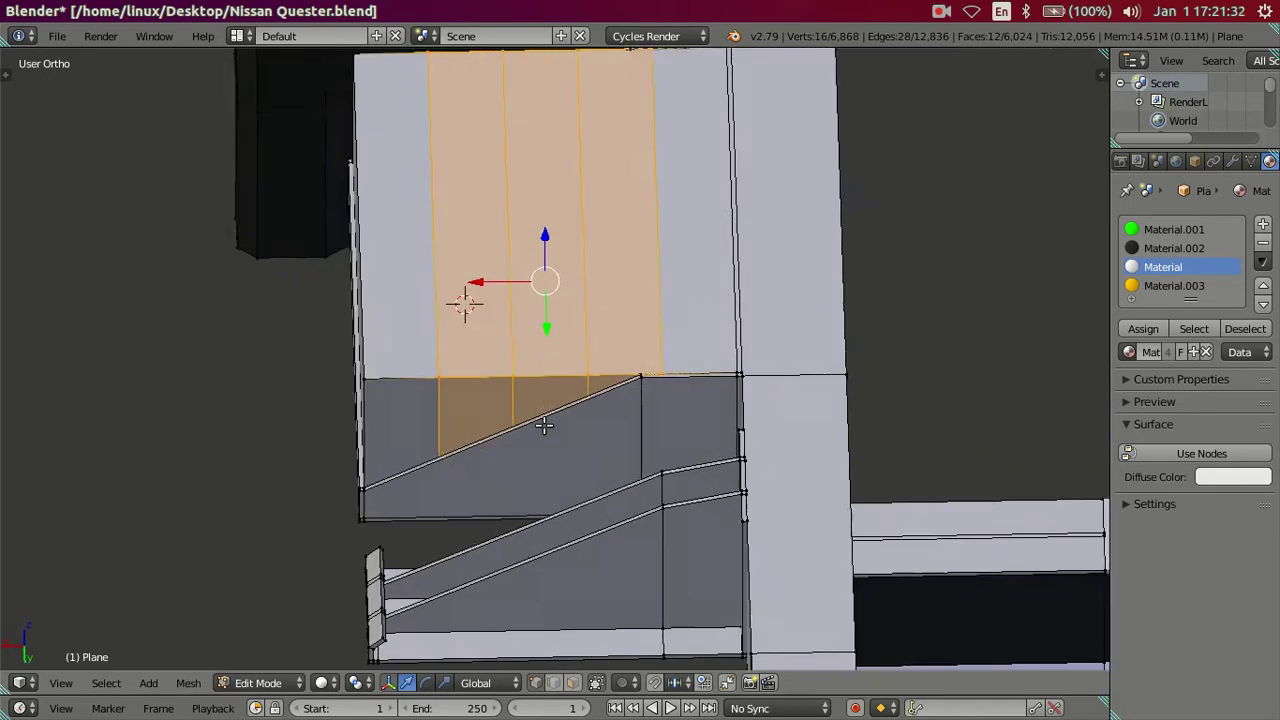
key(ctrl+z)
key(ctrl+Tab)
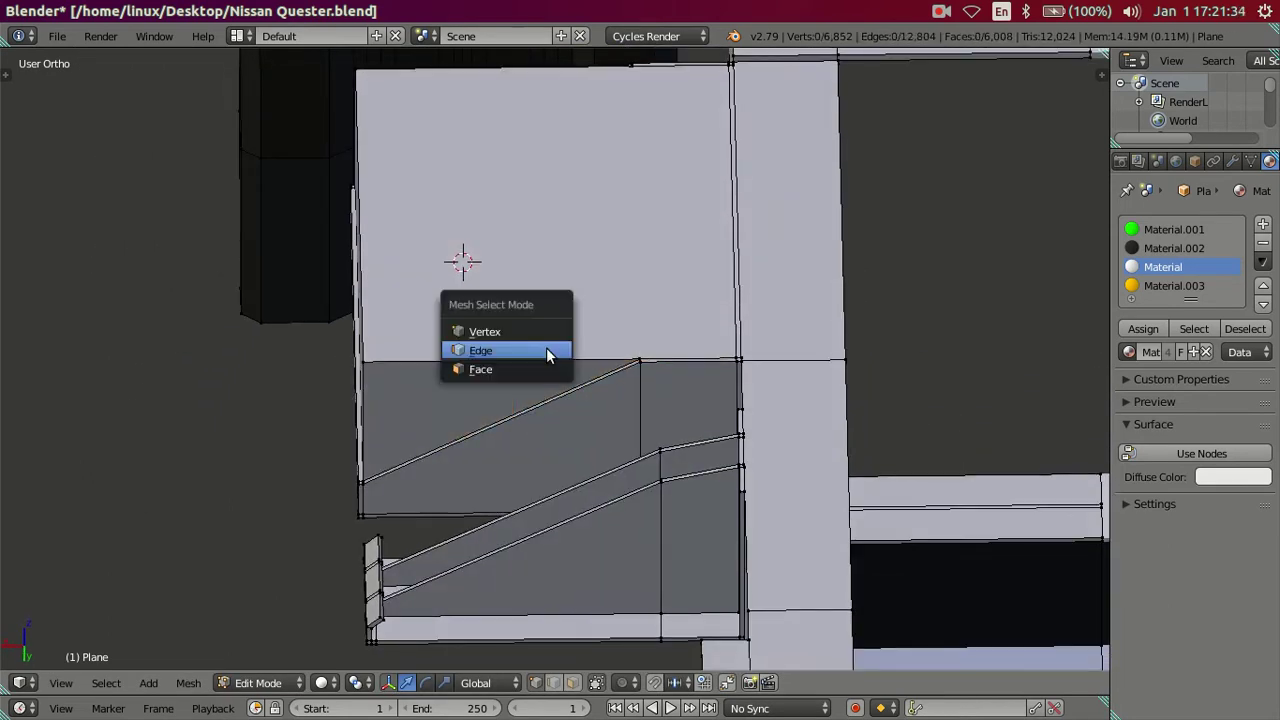
key(Escape)
key(ctrl+z)
middle_drag(528, 323, 531, 303)
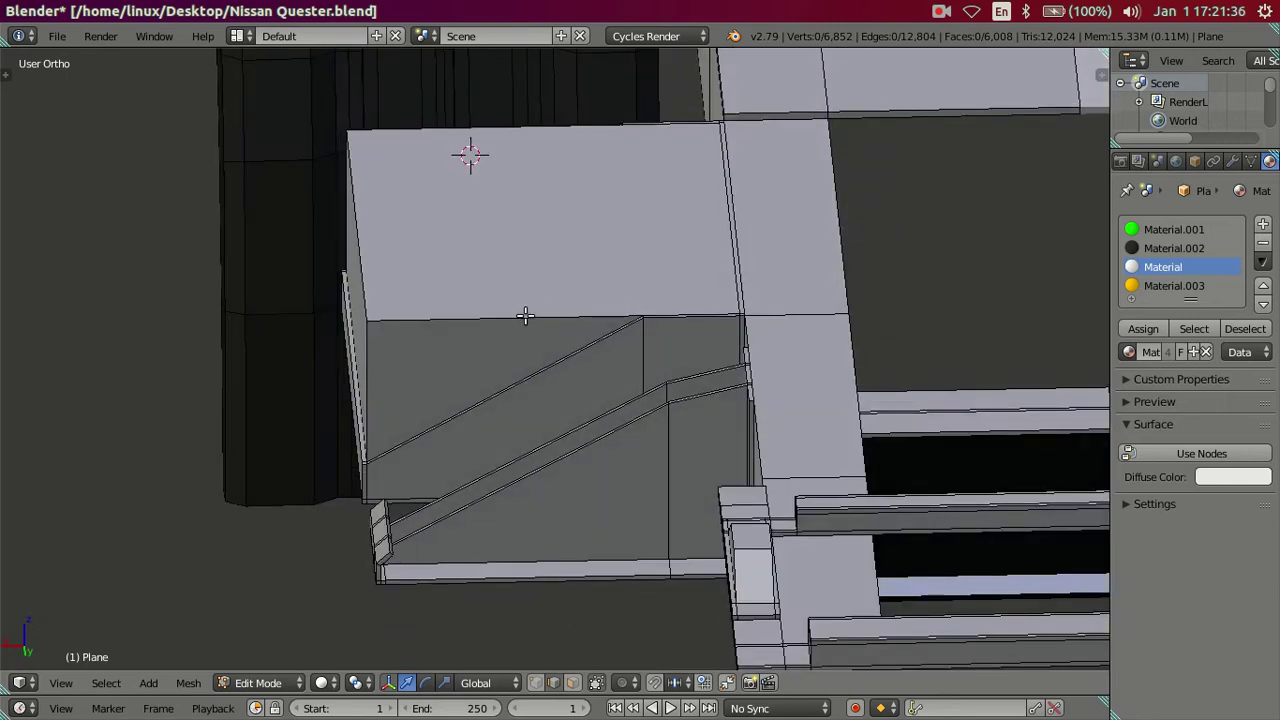
Step: Add two evenly spaced loop cuts dividing the box into three equal sections
key(ctrl+r)
scroll(532, 319, up, 1)
scroll(532, 319, up, 1)
scroll(532, 319, up, 1)
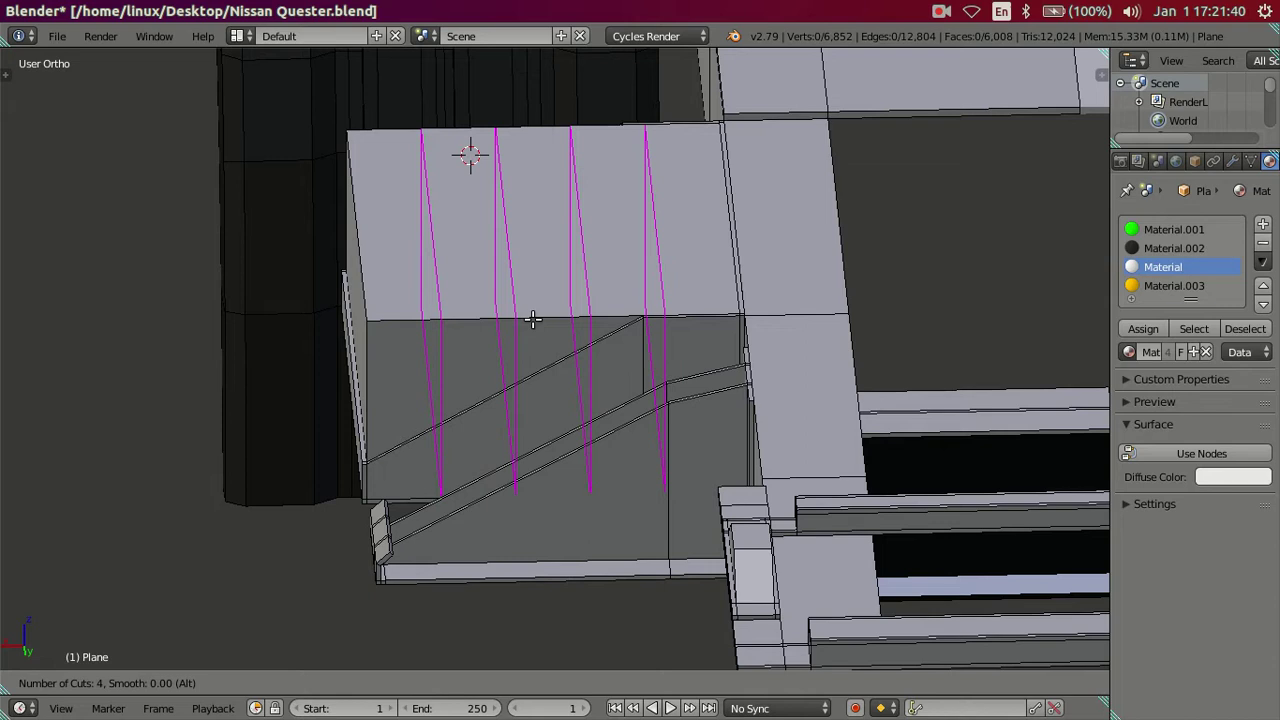
scroll(532, 319, down, 1)
scroll(532, 319, down, 1)
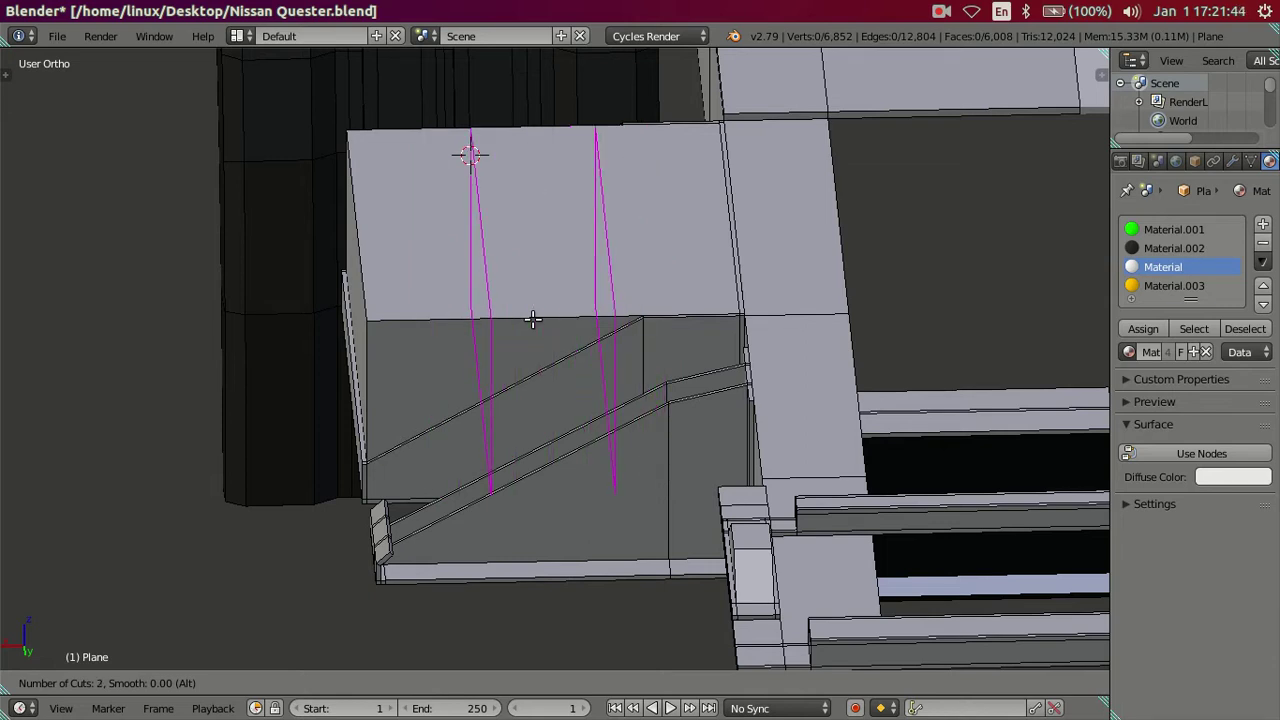
click(532, 319)
right_click(437, 337)
middle_drag(437, 337, 439, 347)
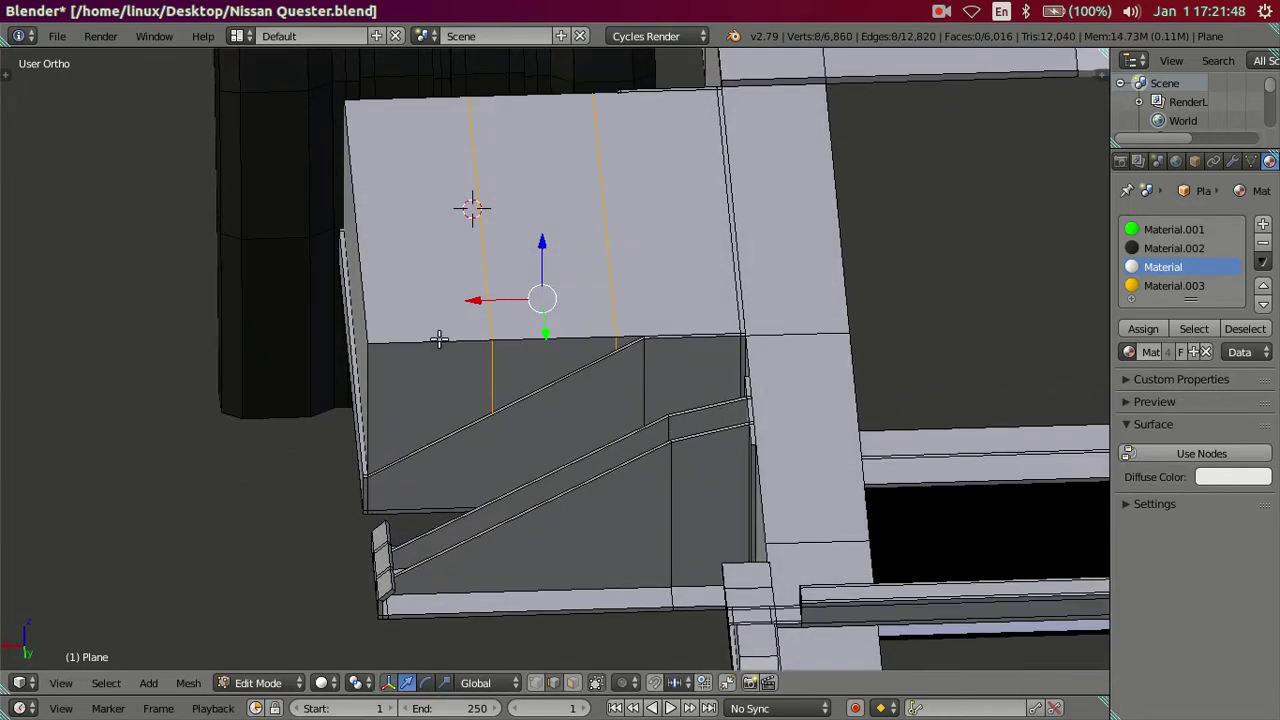
Step: Move the right-end diagonal edge up to the corner and hide the pillar and stair pieces
right_click(641, 383)
key(g)
key(g)
click(808, 337)
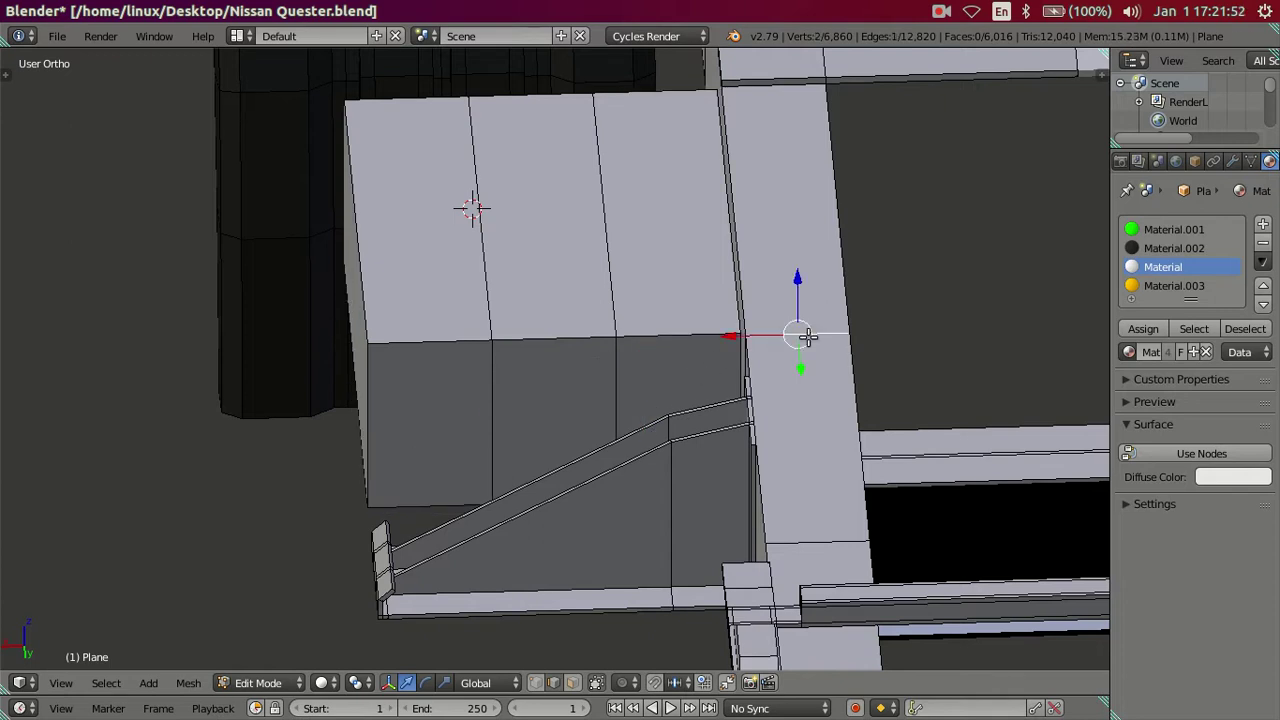
key(h)
middle_drag(602, 447, 709, 471)
right_click(730, 483)
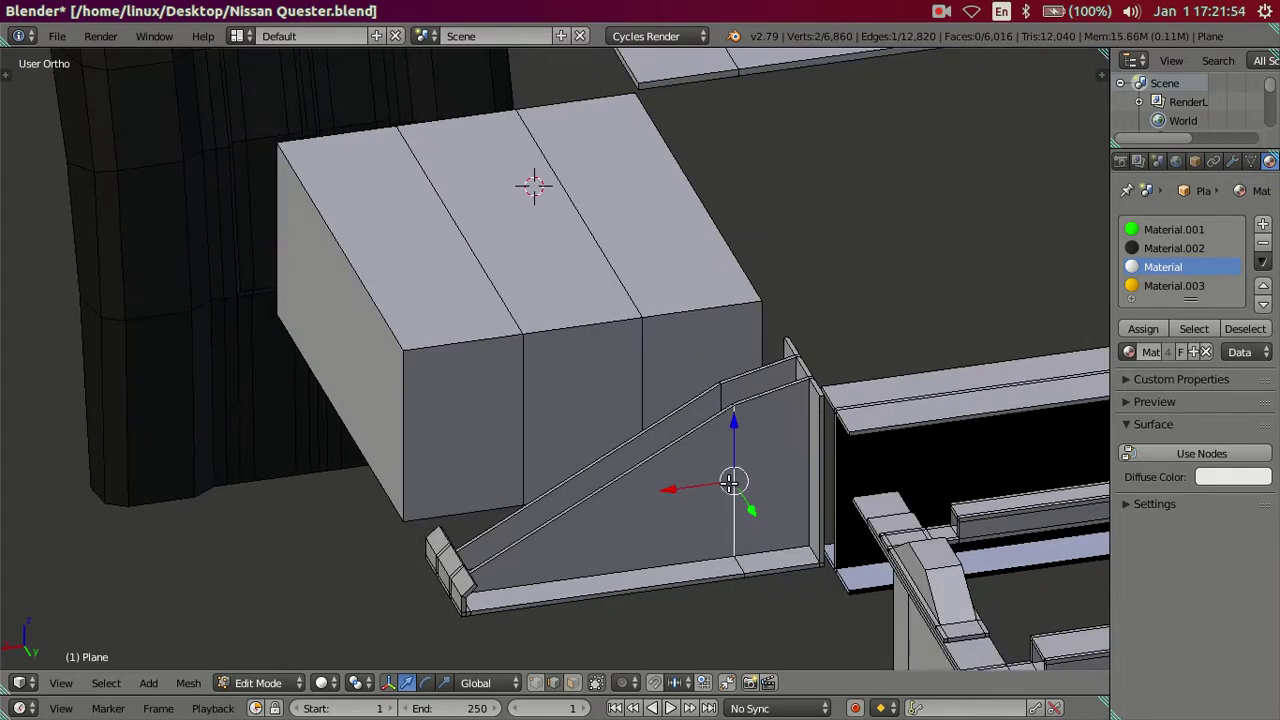
key(l)
key(h)
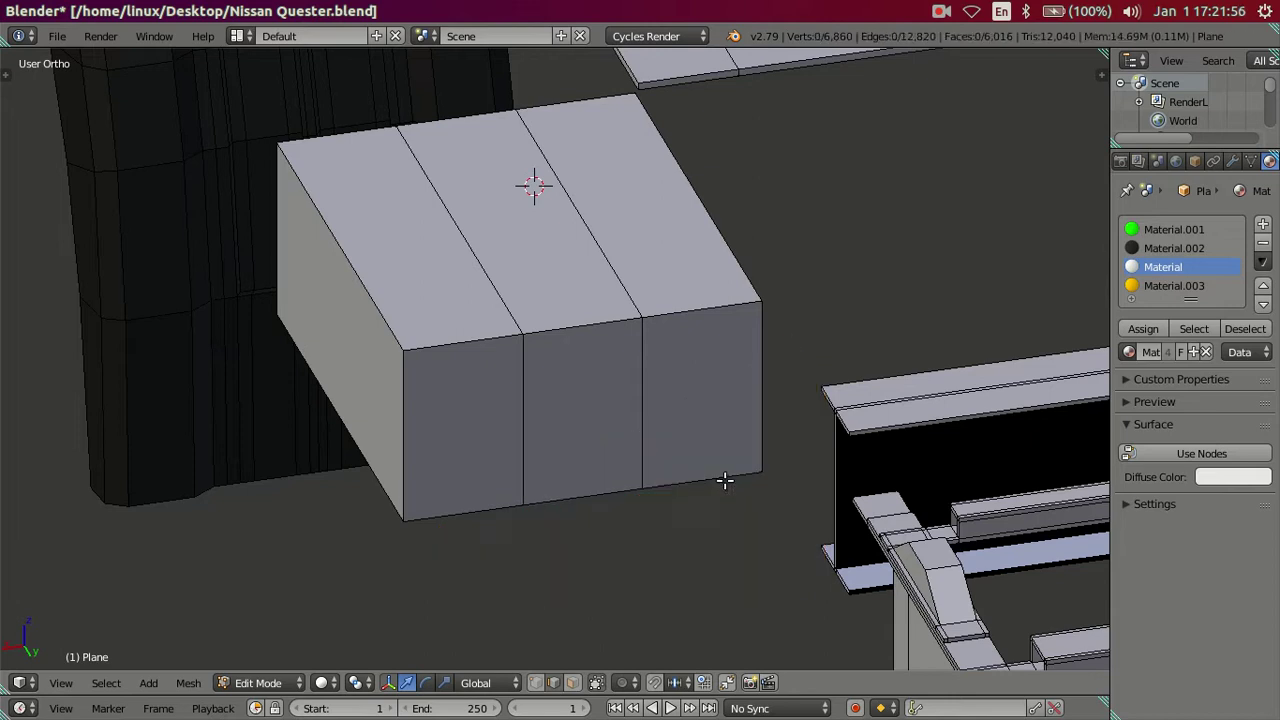
middle_drag(583, 403, 553, 386)
scroll(363, 211, up, 1)
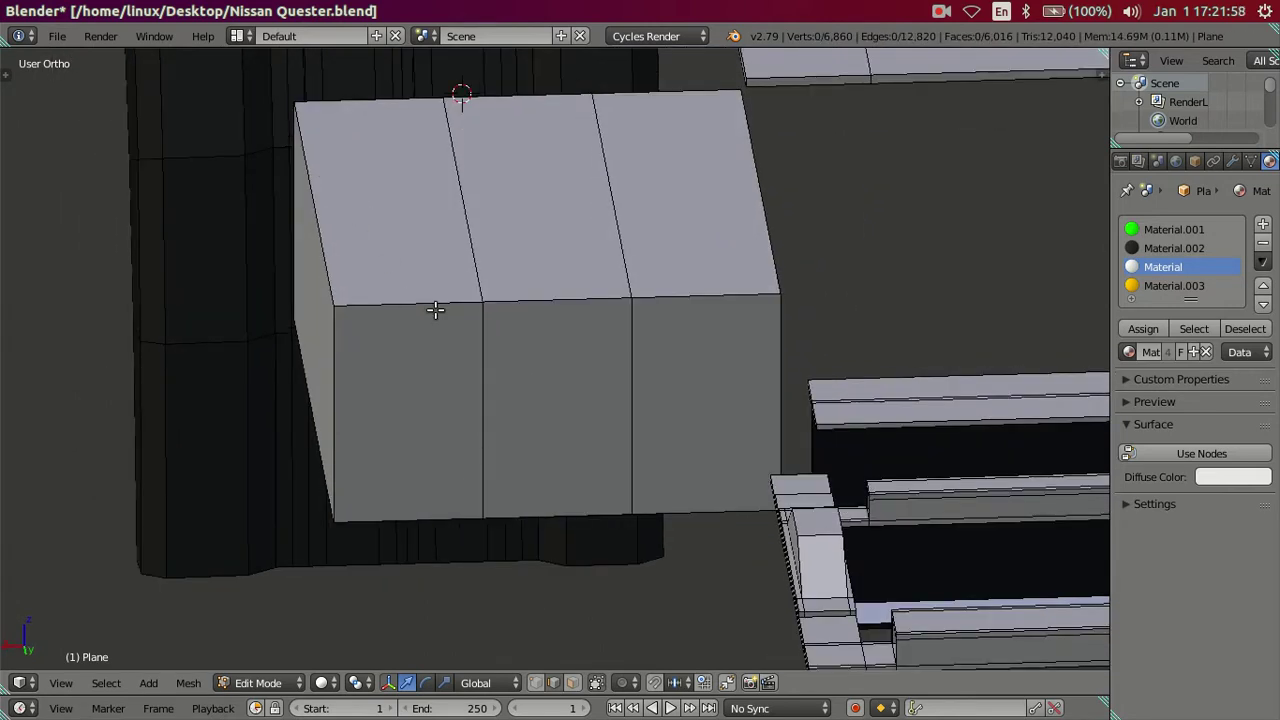
Step: Add three evenly spaced loop cuts across the box's middle, right and left faces
scroll(408, 318, up, 1)
mouse_move(577, 320)
middle_down()
mouse_move(560, 306)
mouse_move(575, 366)
mouse_move(579, 350)
middle_up()
scroll(575, 366, up, 1)
key(ctrl+r)
scroll(579, 350, up, 1)
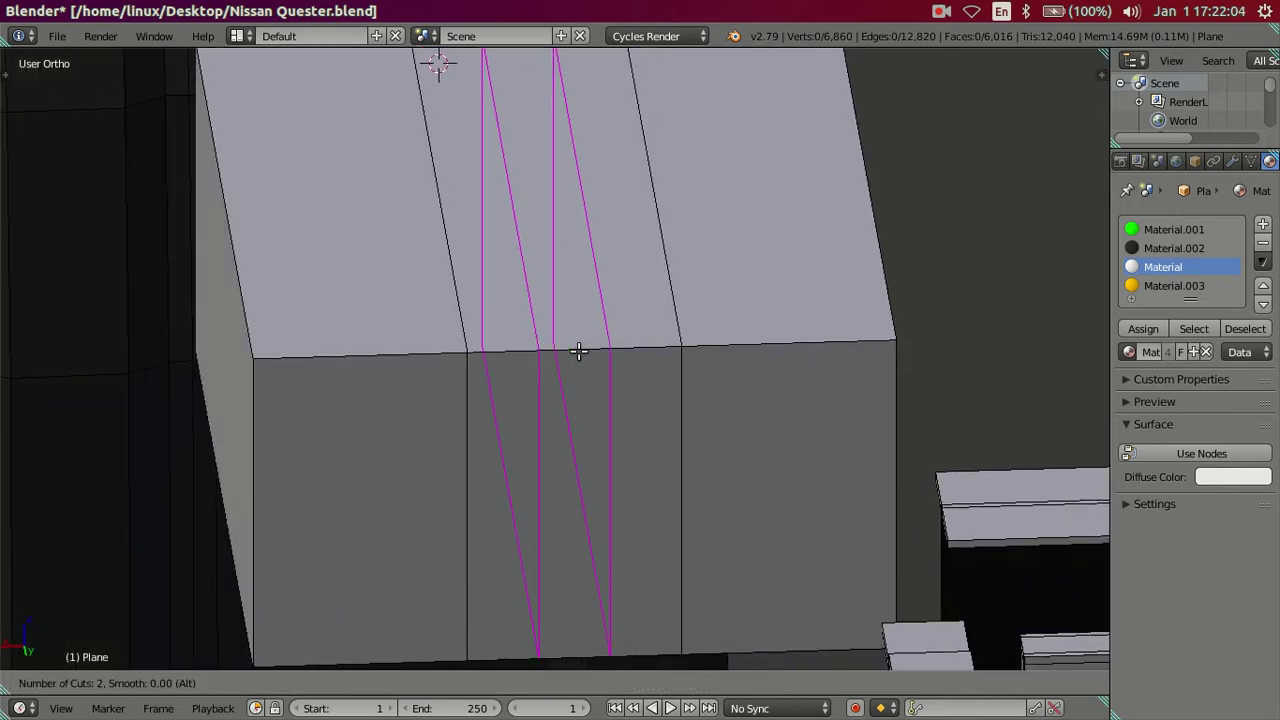
scroll(578, 350, up, 1)
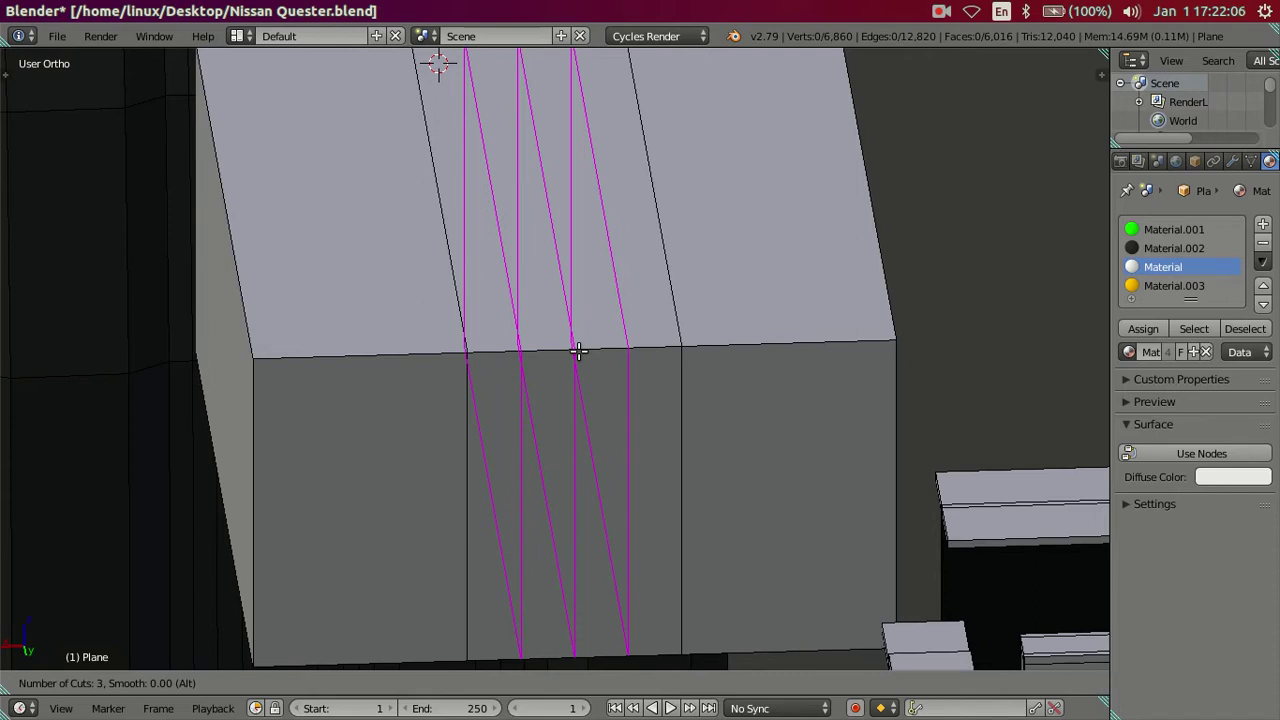
click(578, 350)
right_click(578, 350)
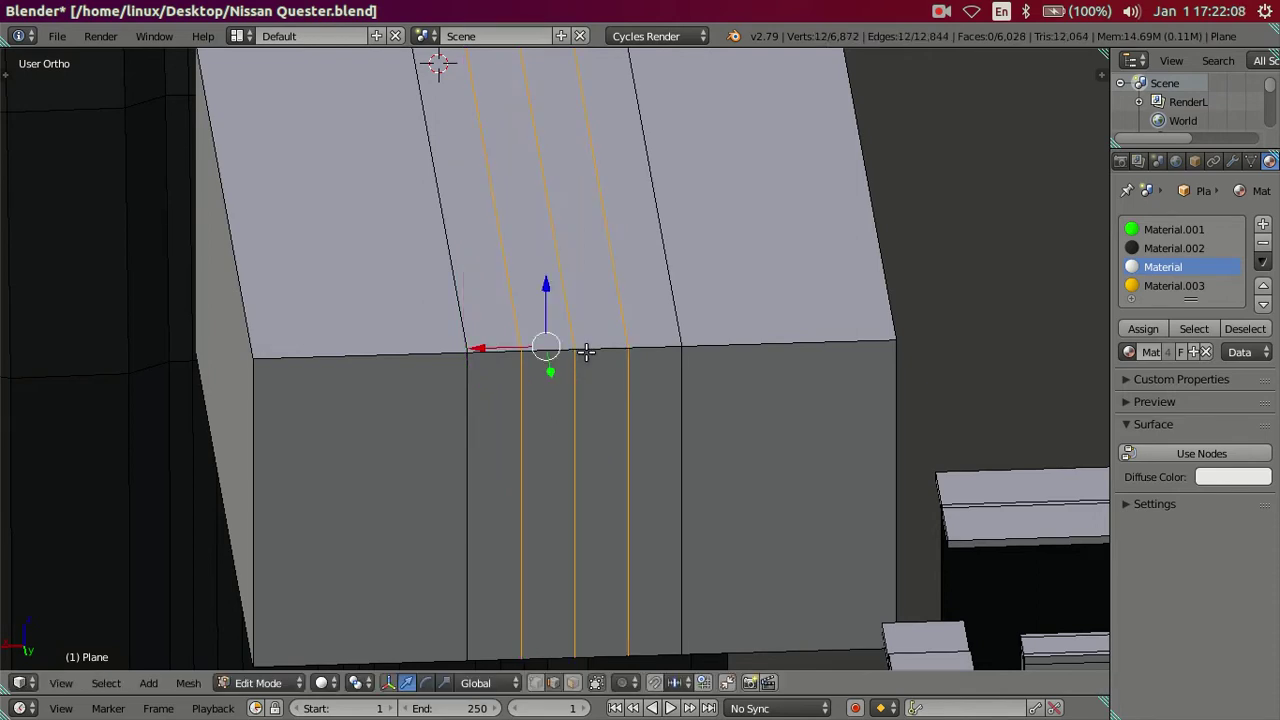
key(ctrl+r)
click(772, 349)
right_click(772, 349)
key(ctrl+r)
scroll(347, 368, up, 2)
click(347, 368)
right_click(347, 368)
middle_drag(603, 466, 588, 458)
Step: Select the six top strips of the box in face mode, then deselect them
key(a)
middle_drag(480, 408, 494, 403)
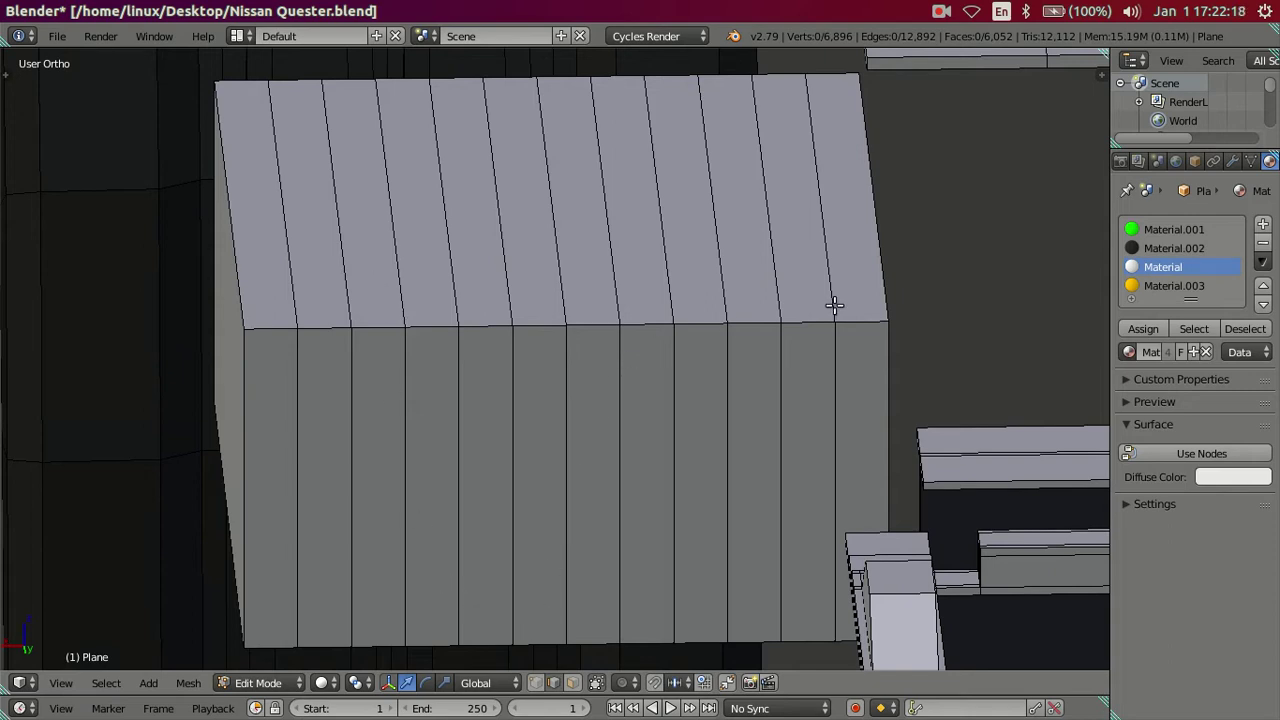
click(572, 682)
click(819, 278)
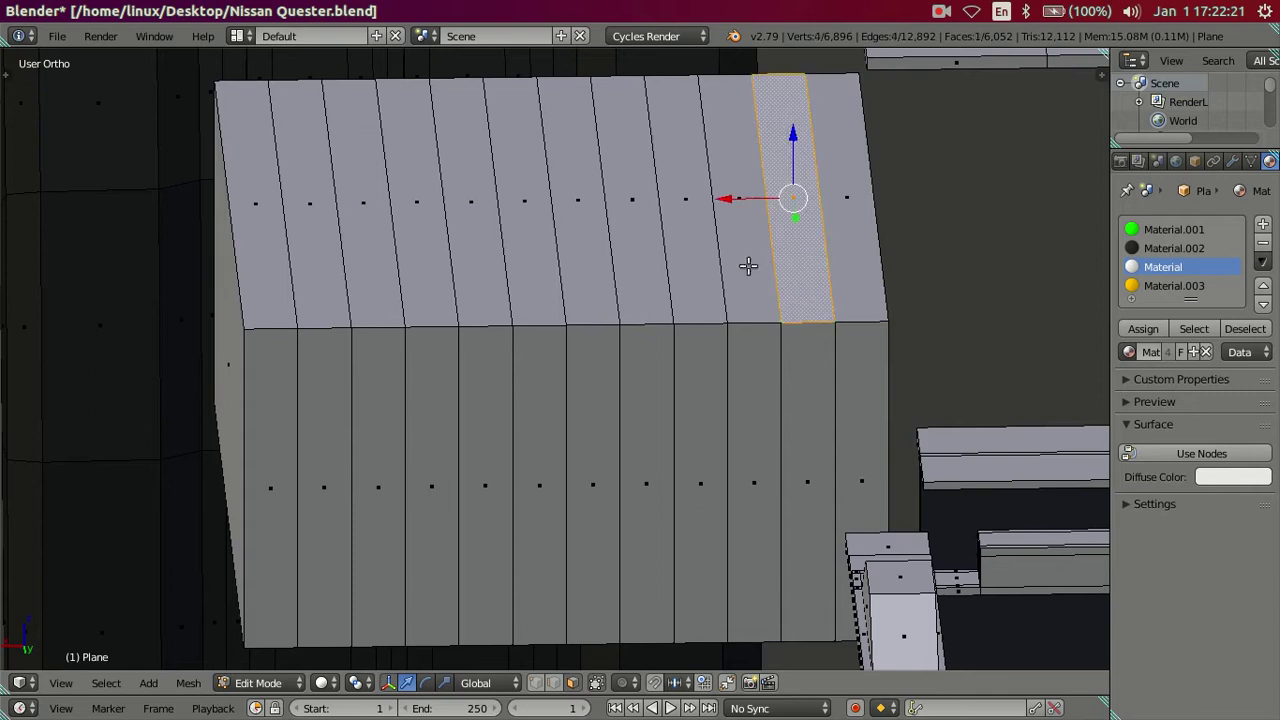
shift+click(680, 271)
shift+click(586, 268)
shift+click(488, 273)
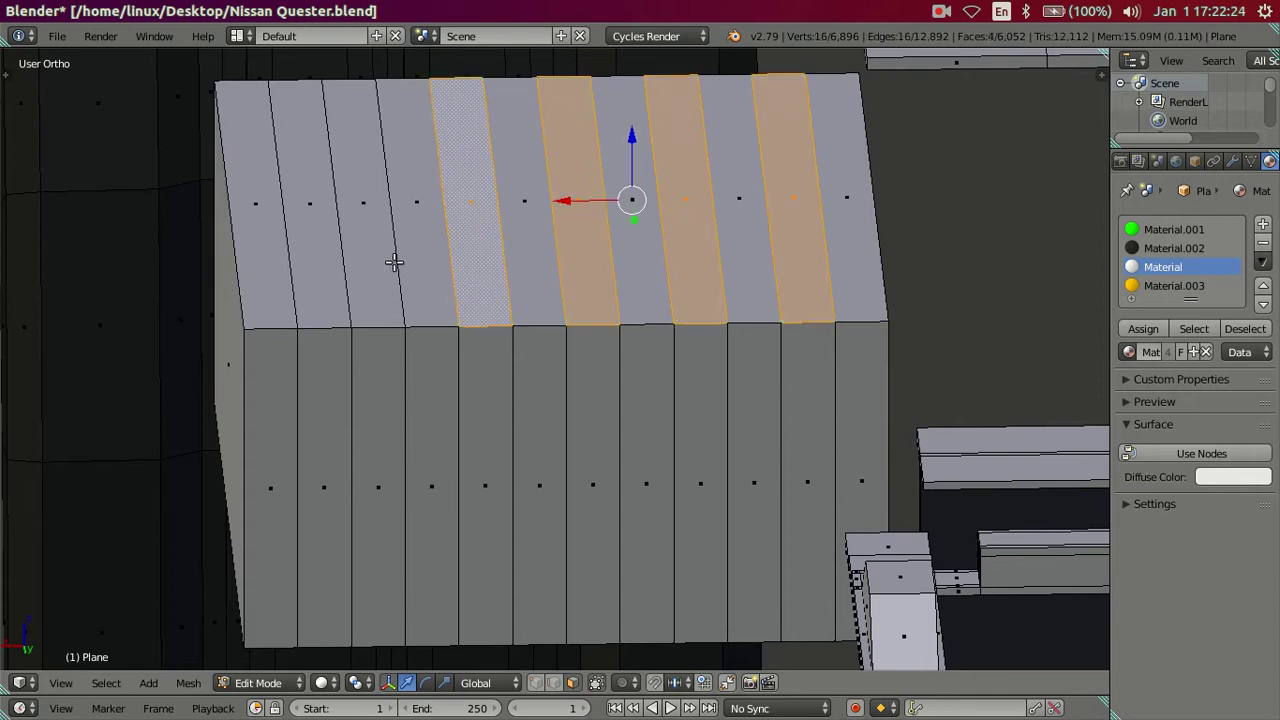
shift+click(367, 258)
shift+click(257, 265)
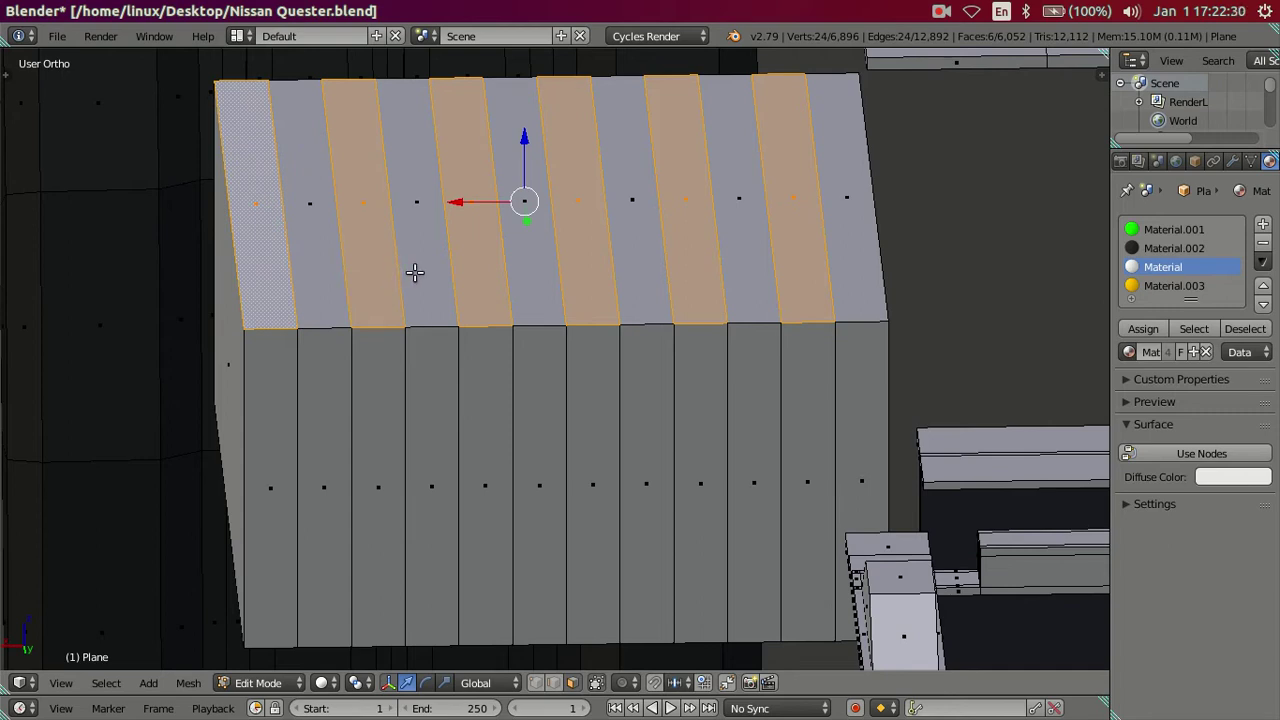
key(a)
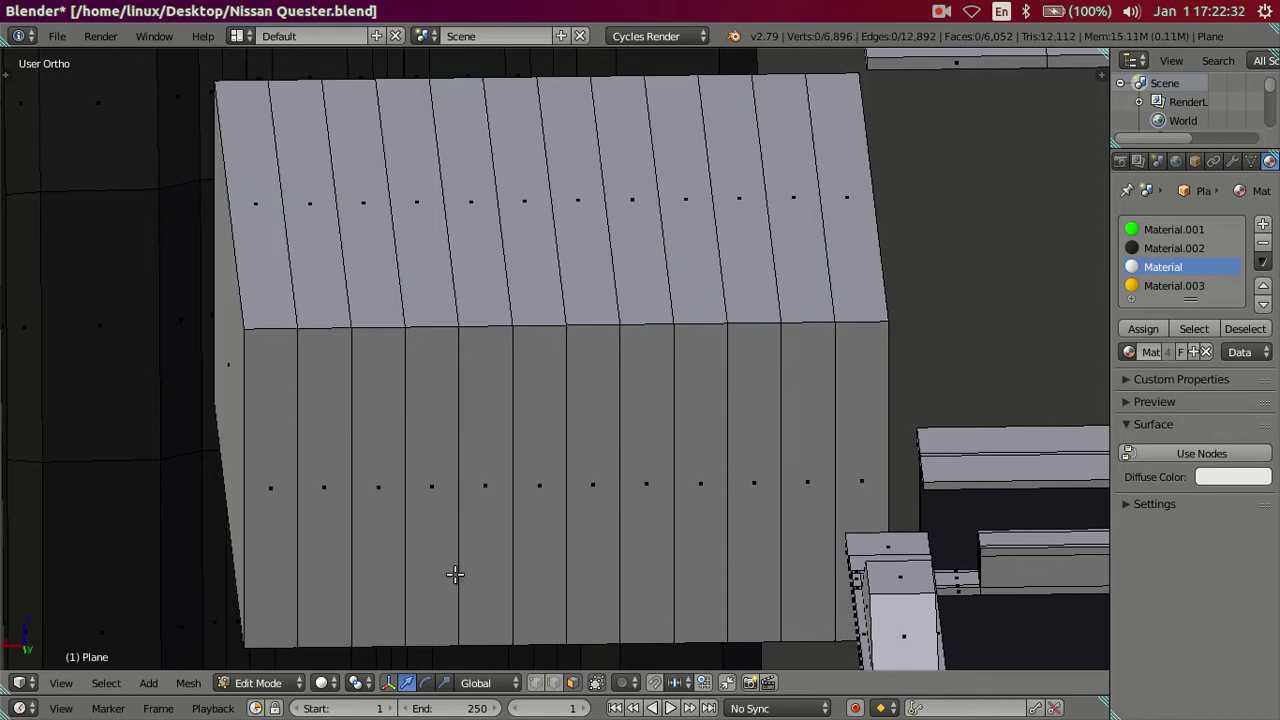
Step: Select the nine vertical edge loops and dissolve them
click(553, 684)
alt+click(360, 448)
alt+shift+click(407, 449)
alt+shift+click(460, 447)
alt+shift+click(515, 455)
alt+shift+click(568, 450)
alt+shift+click(621, 447)
alt+shift+click(675, 445)
alt+shift+click(728, 443)
alt+shift+click(782, 443)
key(x)
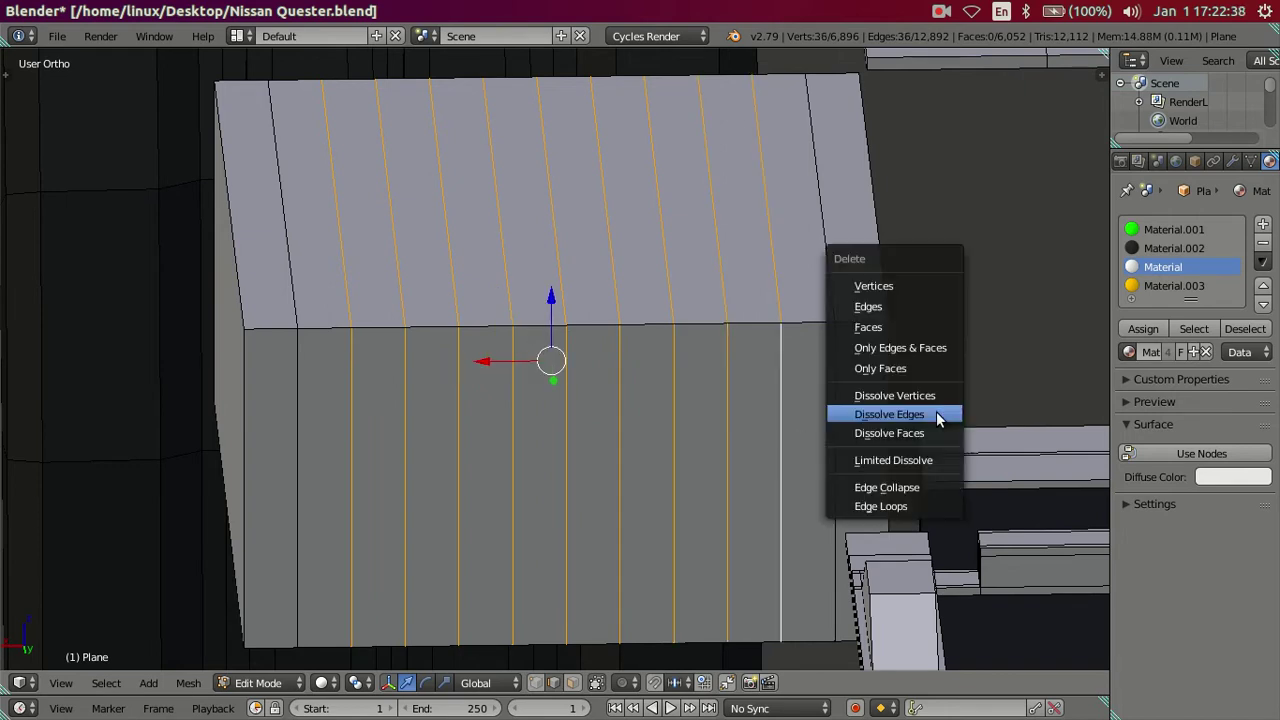
click(936, 413)
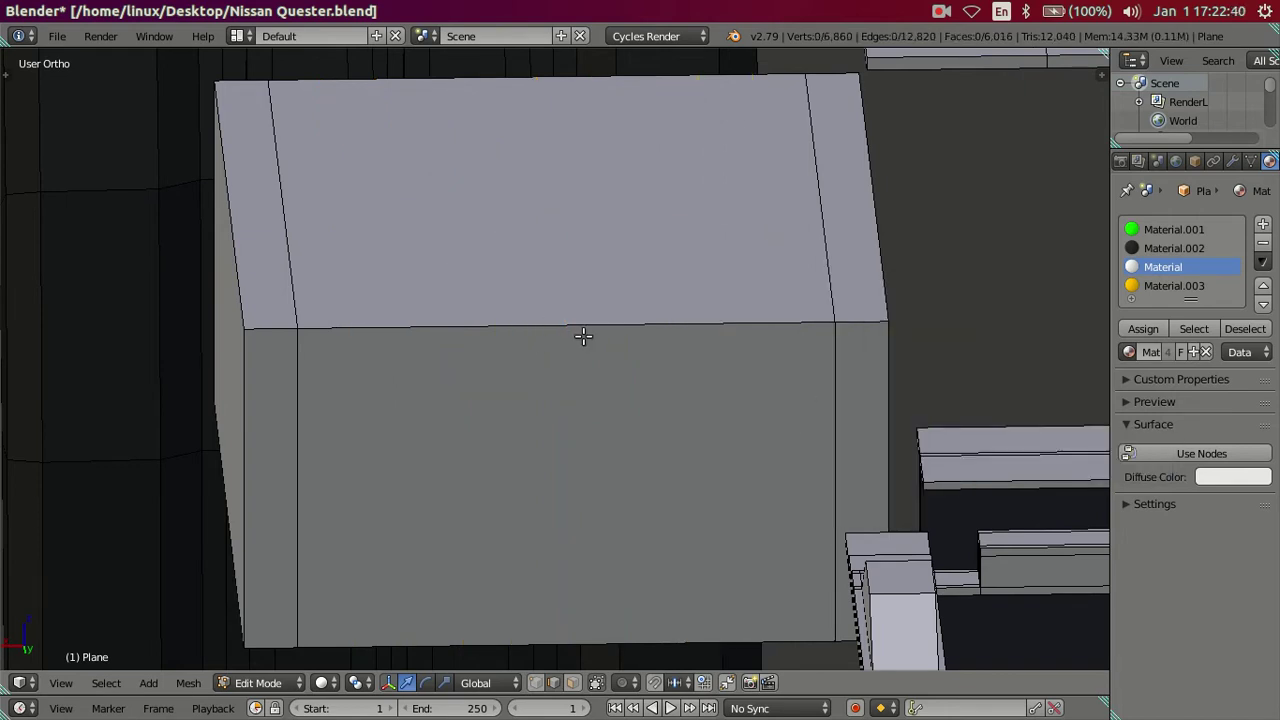
Step: Cut a centre loop, then three evenly spaced loops into each half of the box's middle
key(ctrl+r)
scroll(583, 336, up, 1)
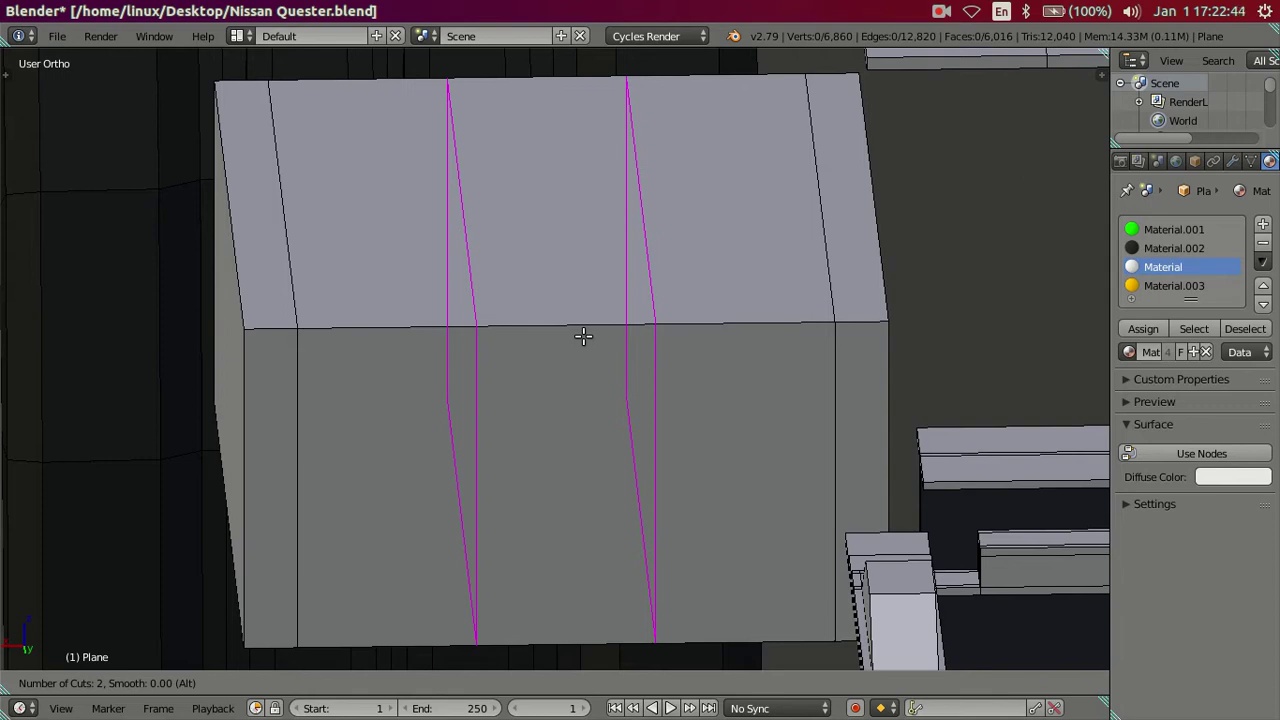
scroll(583, 336, down, 1)
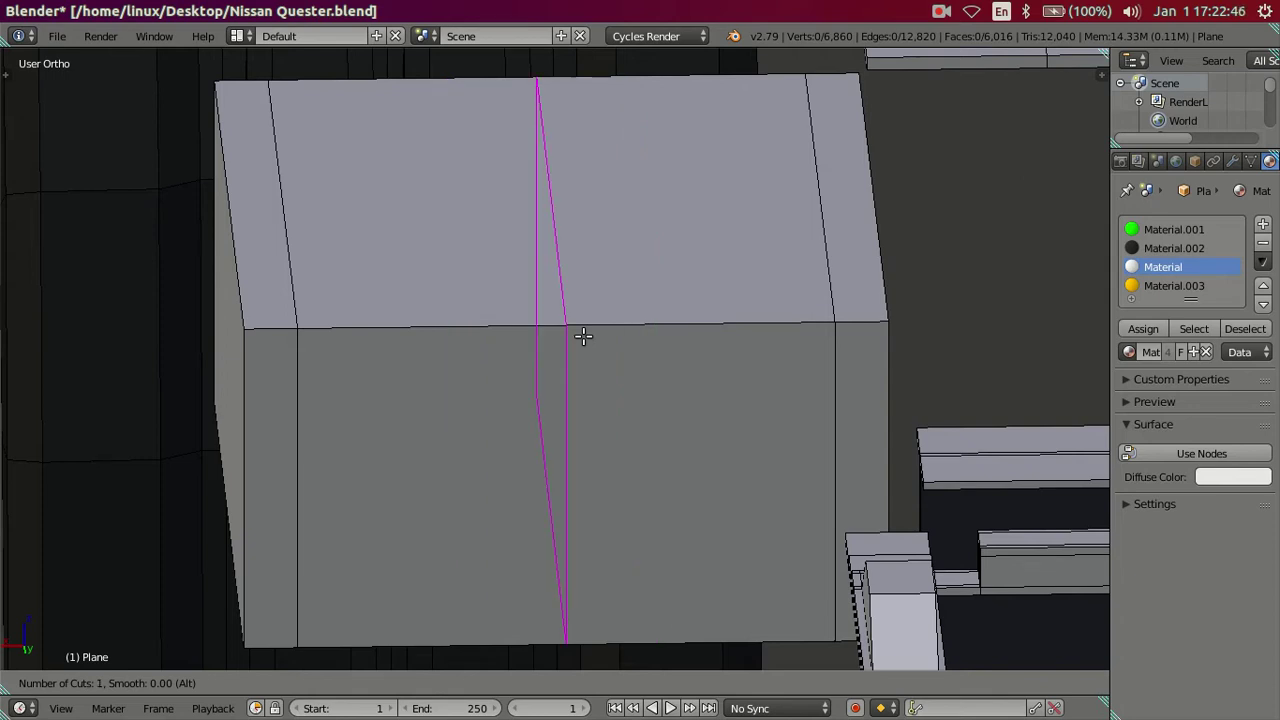
click(583, 336)
right_click(620, 329)
key(ctrl+r)
scroll(664, 325, up, 2)
click(664, 325)
right_click(664, 325)
key(ctrl+r)
click(430, 316)
right_click(430, 316)
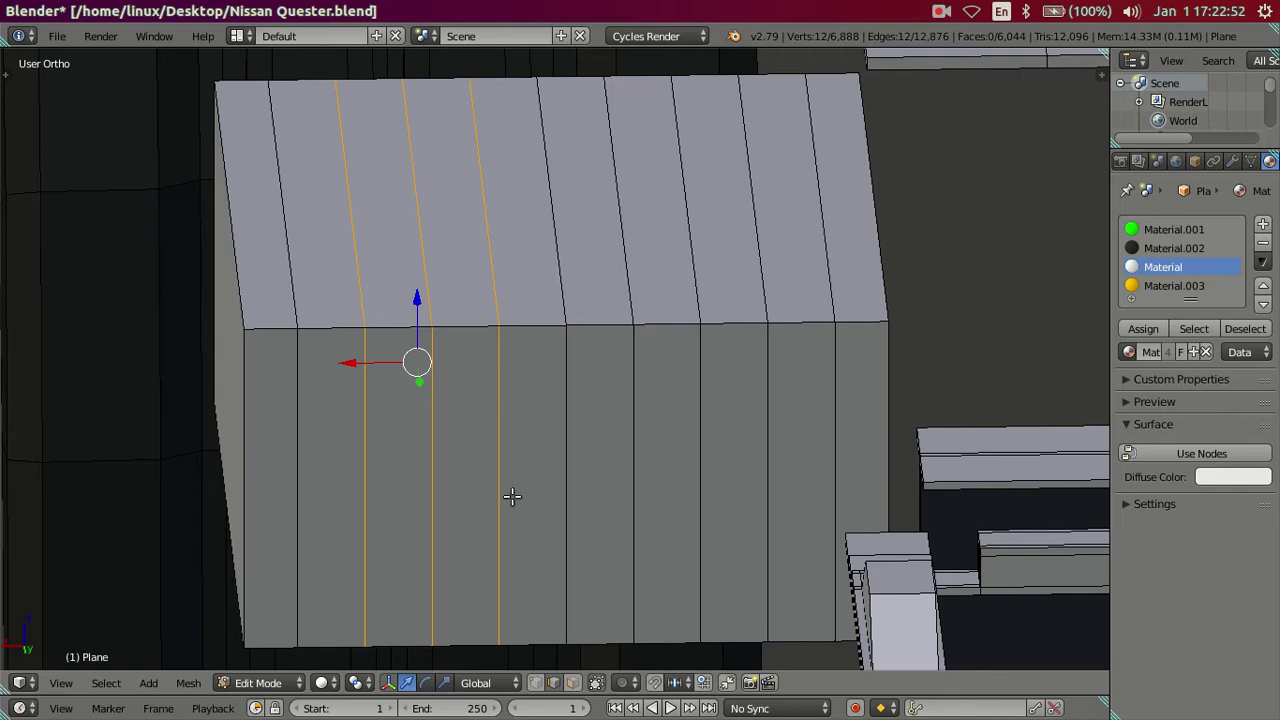
Step: Pick four top strips in face select mode, then undo back to the single centre loop
click(573, 683)
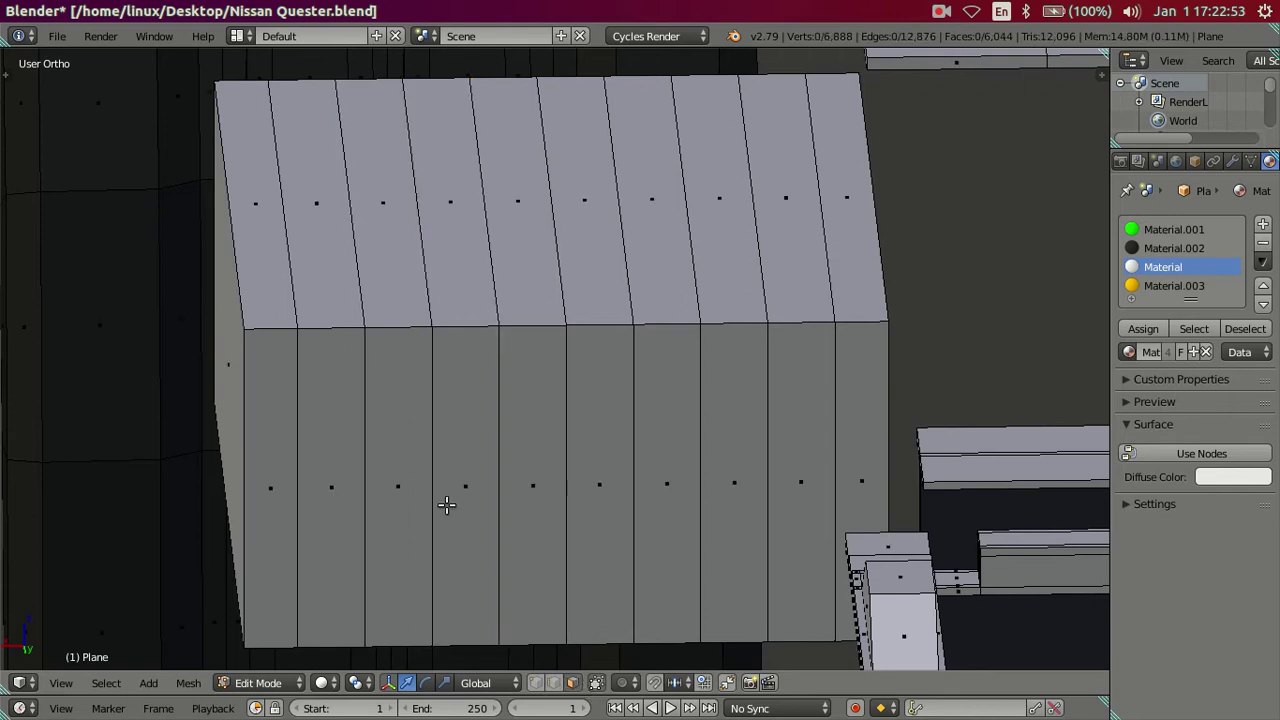
right_click(338, 279)
shift+right_click(458, 282)
shift+right_click(600, 282)
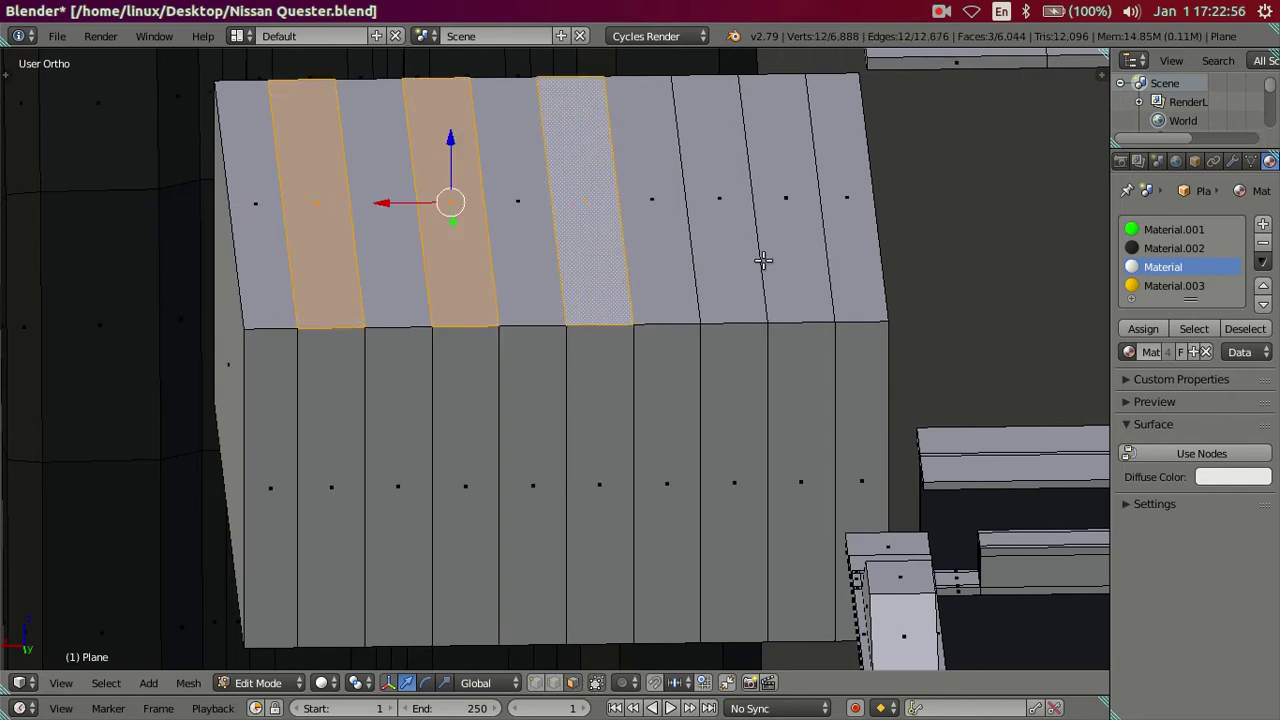
shift+right_click(734, 264)
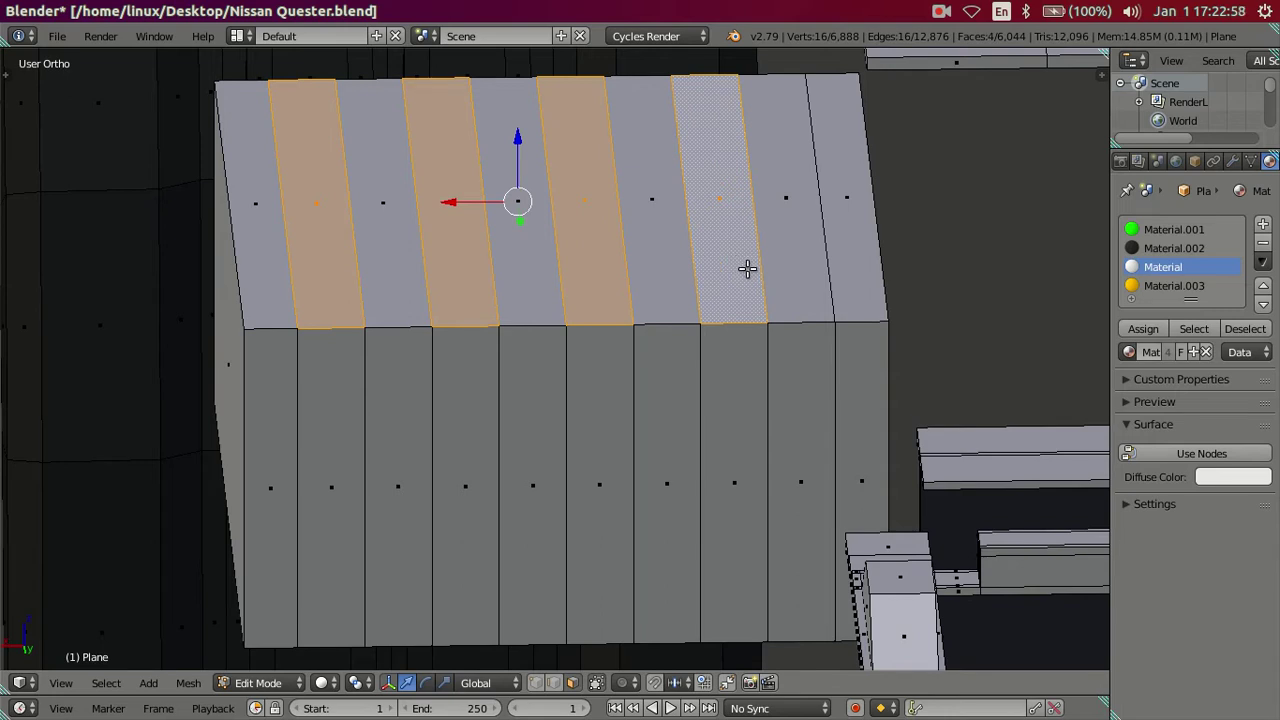
key(ctrl+z)
key(ctrl+z)
key(ctrl+z)
key(ctrl+z)
key(ctrl+z)
key(ctrl+z)
key(ctrl+z)
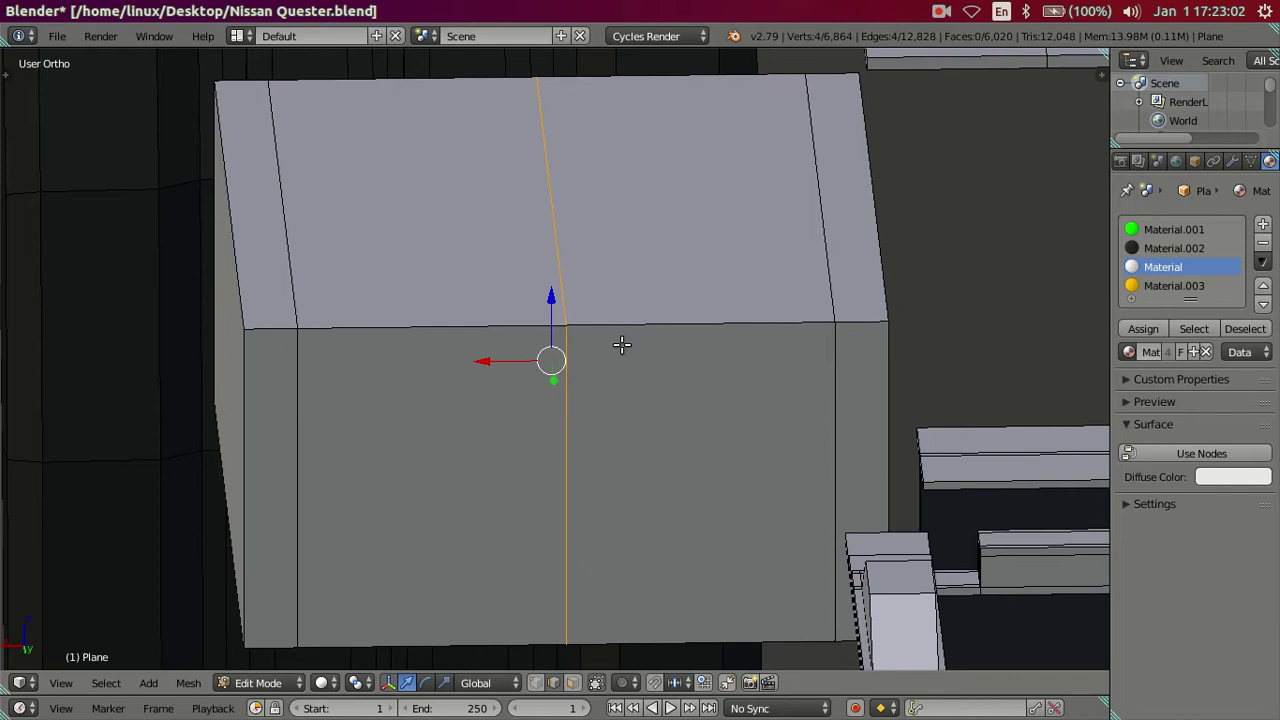
Step: Cut five evenly spaced loops into each half of the box's middle instead
key(ctrl+r)
key(4)
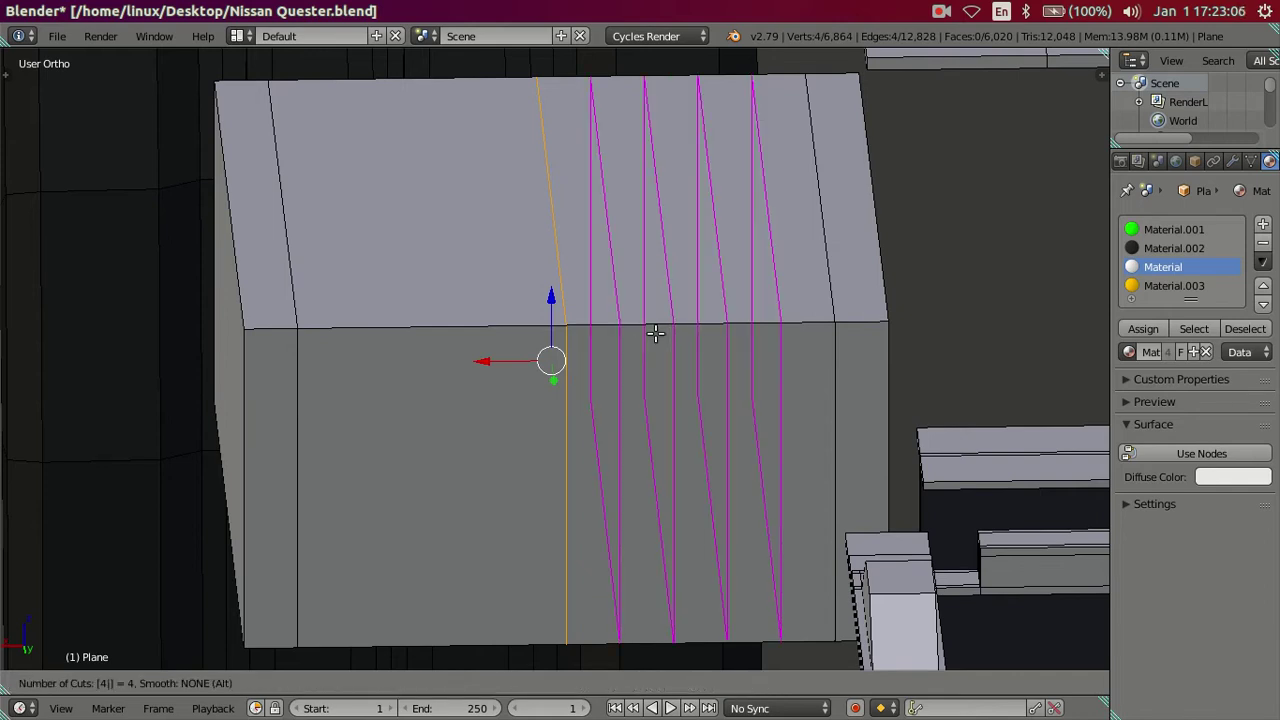
key(Escape)
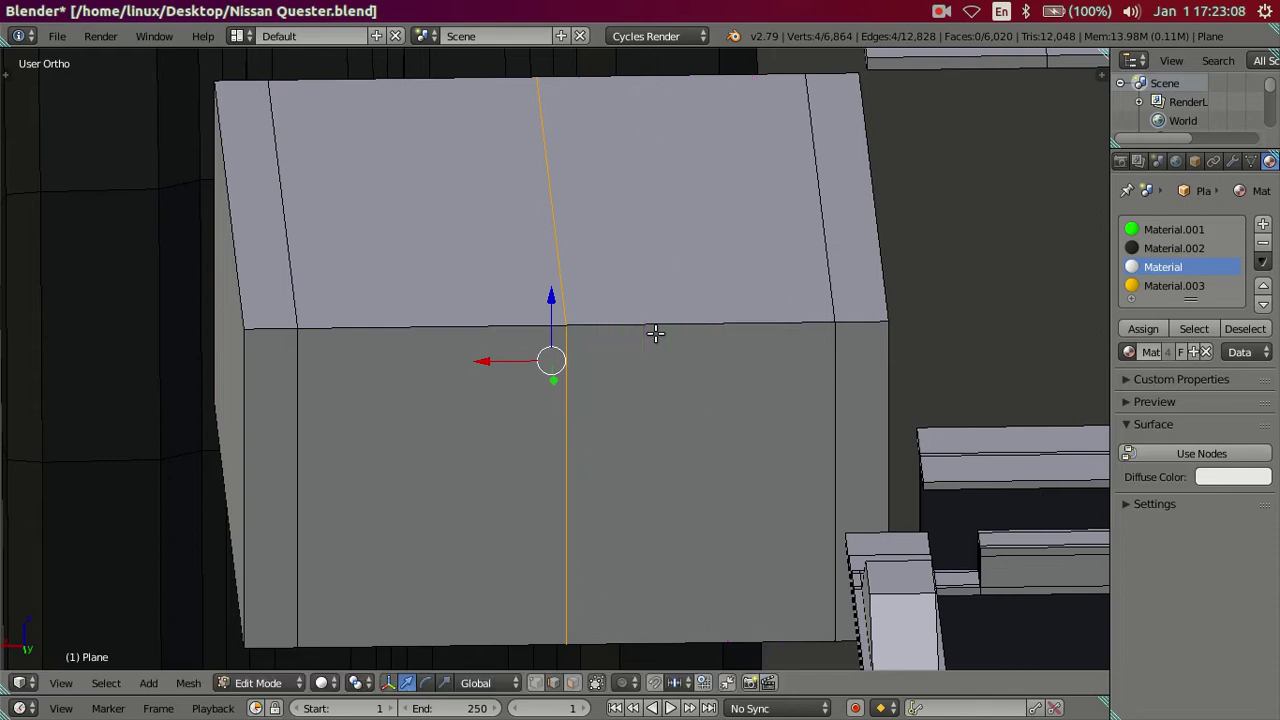
key(ctrl+r)
scroll(655, 333, up, 4)
click(655, 333)
right_click(655, 333)
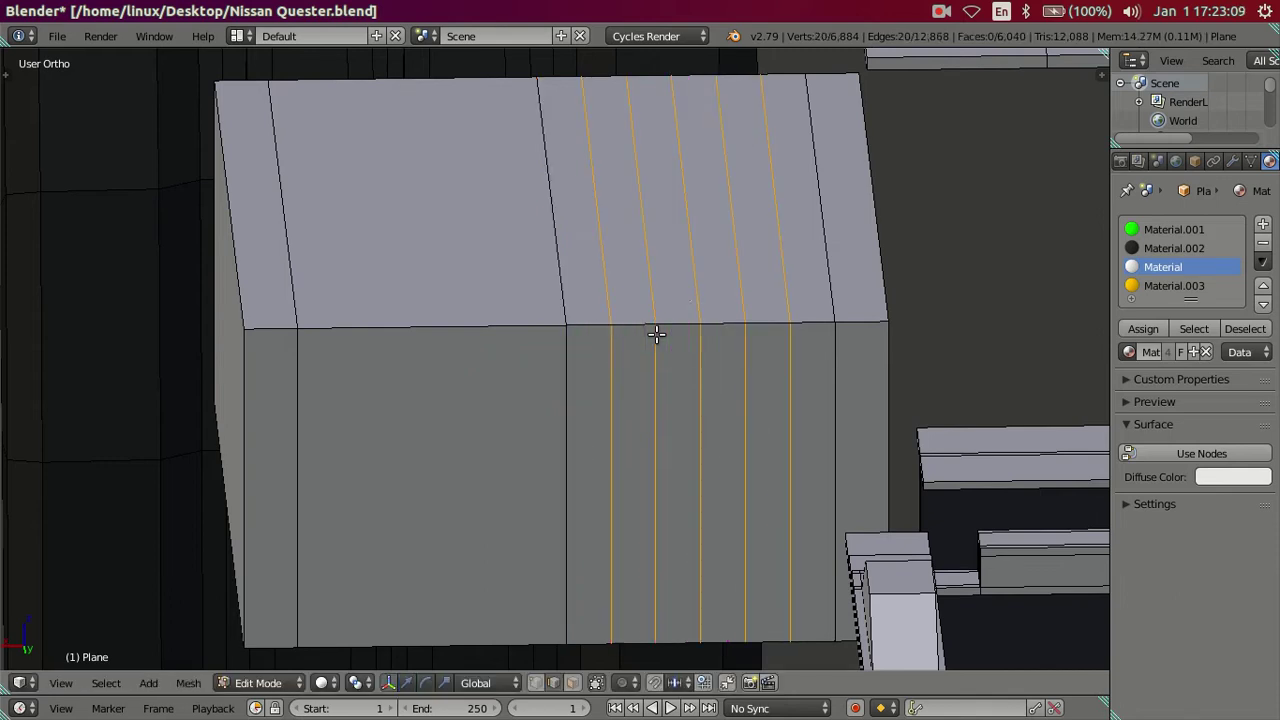
key(ctrl+r)
scroll(447, 328, up, 4)
click(447, 328)
right_click(447, 328)
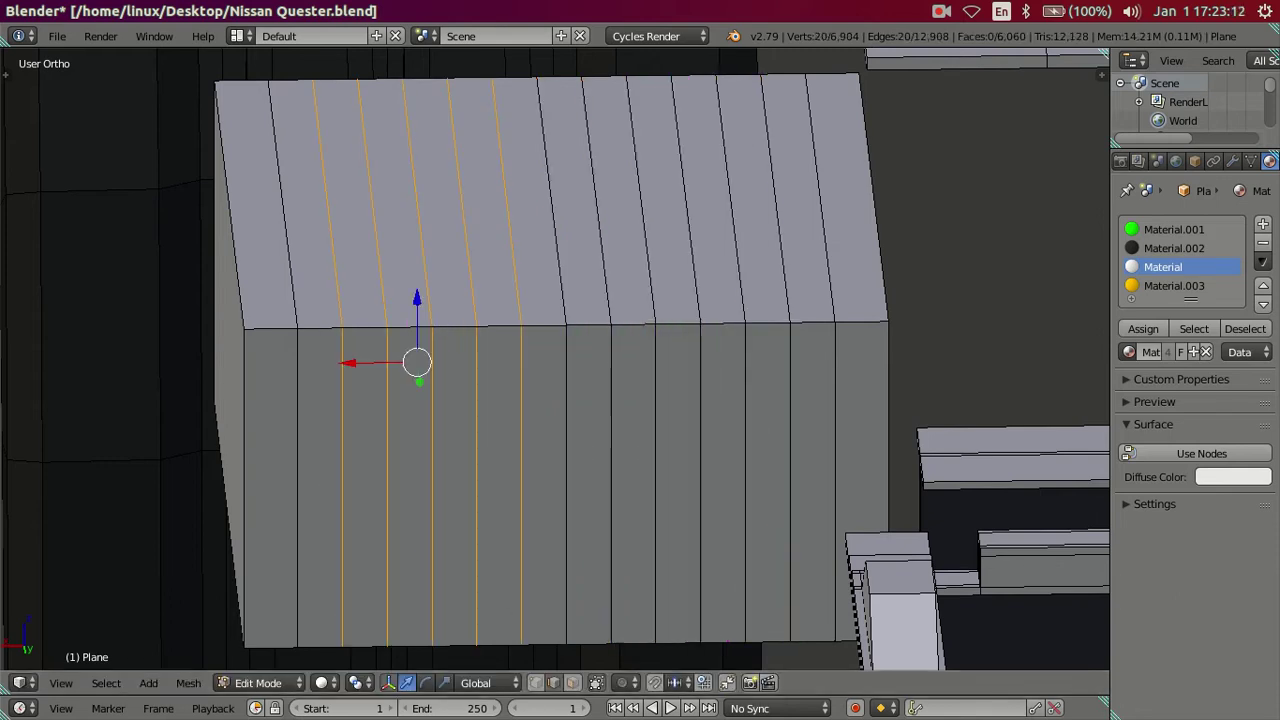
Step: Select every other top strip across the box in face select mode
click(572, 683)
right_click(300, 232)
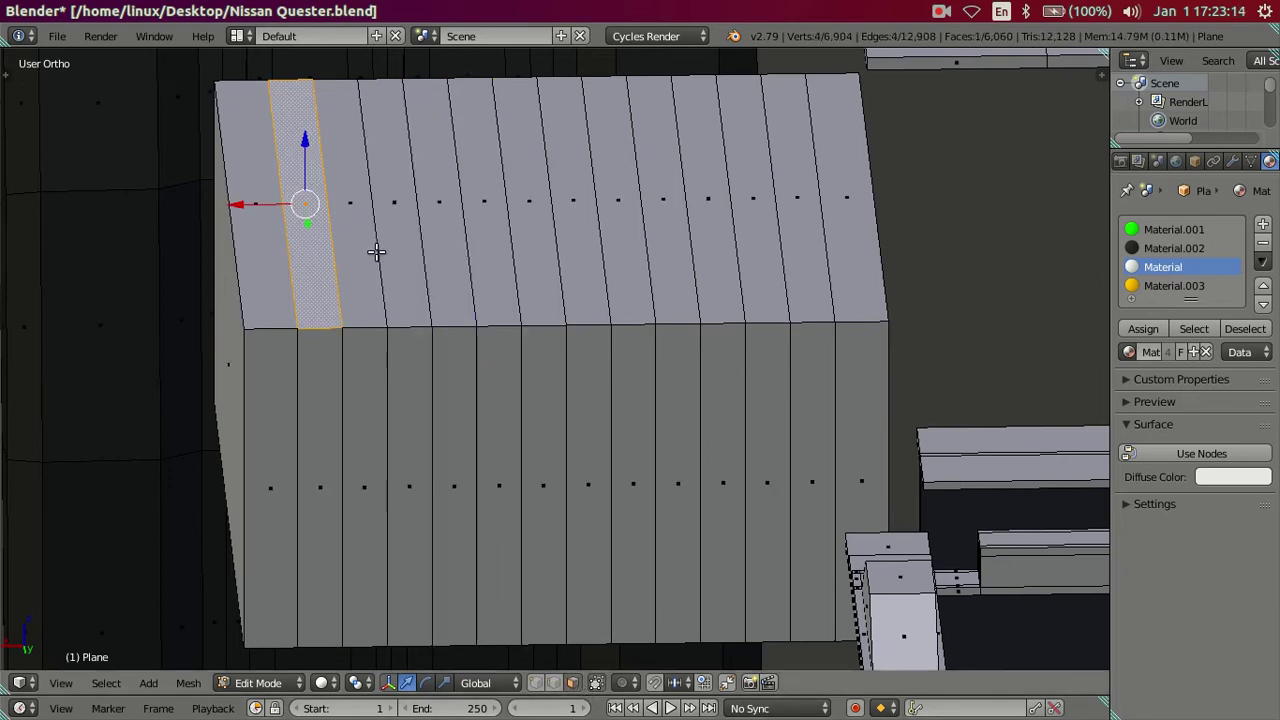
shift+right_click(402, 260)
shift+right_click(495, 266)
shift+right_click(586, 263)
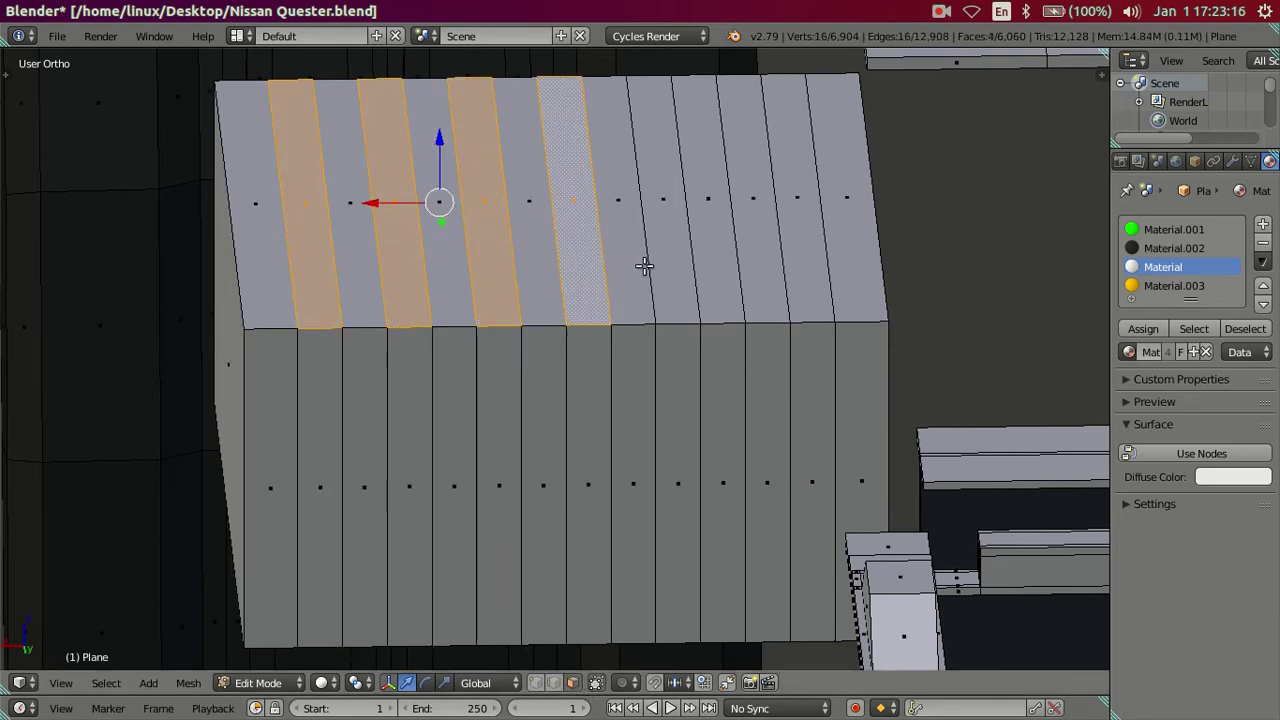
shift+right_click(670, 264)
shift+right_click(760, 266)
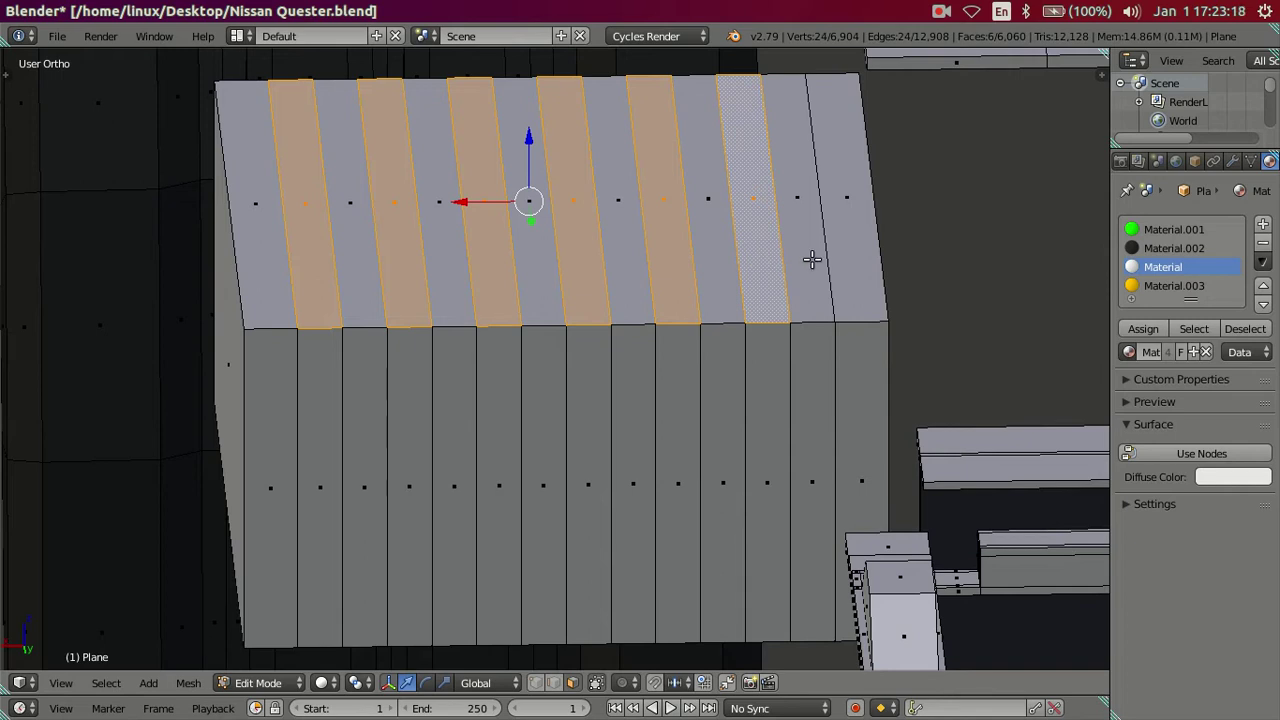
right_click(808, 264)
shift+right_click(708, 270)
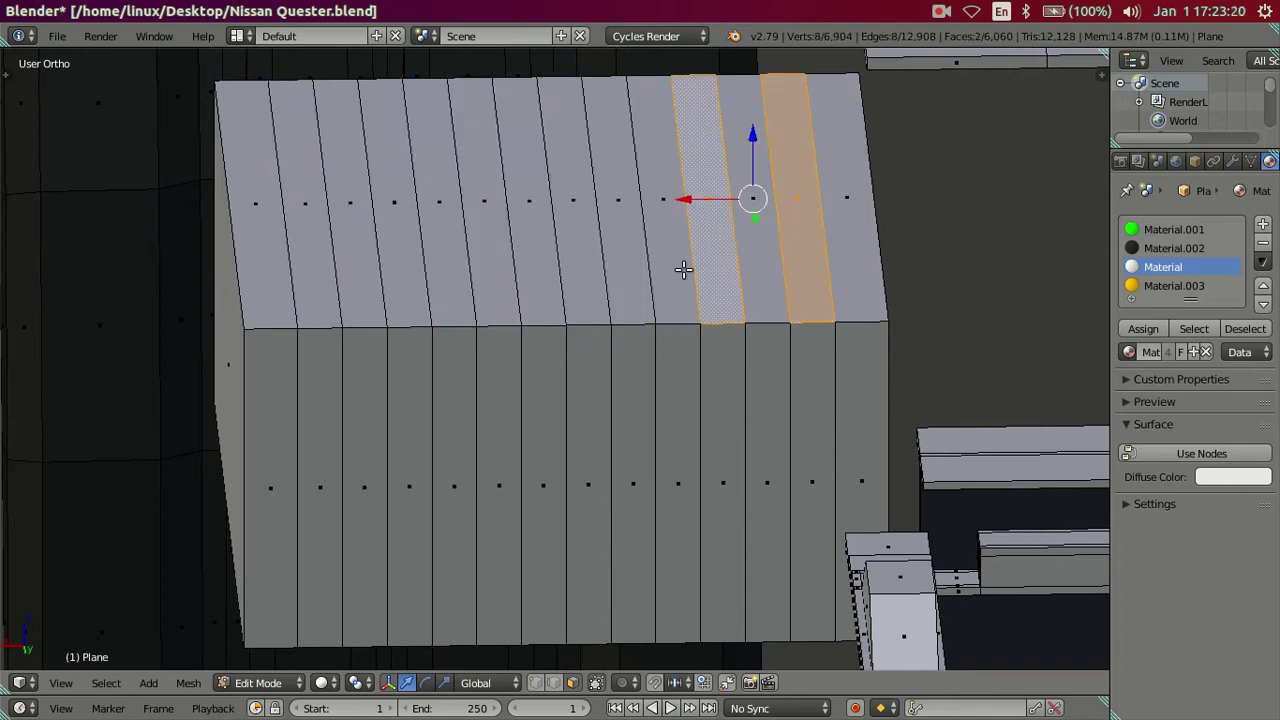
shift+right_click(635, 271)
shift+right_click(523, 270)
shift+right_click(443, 284)
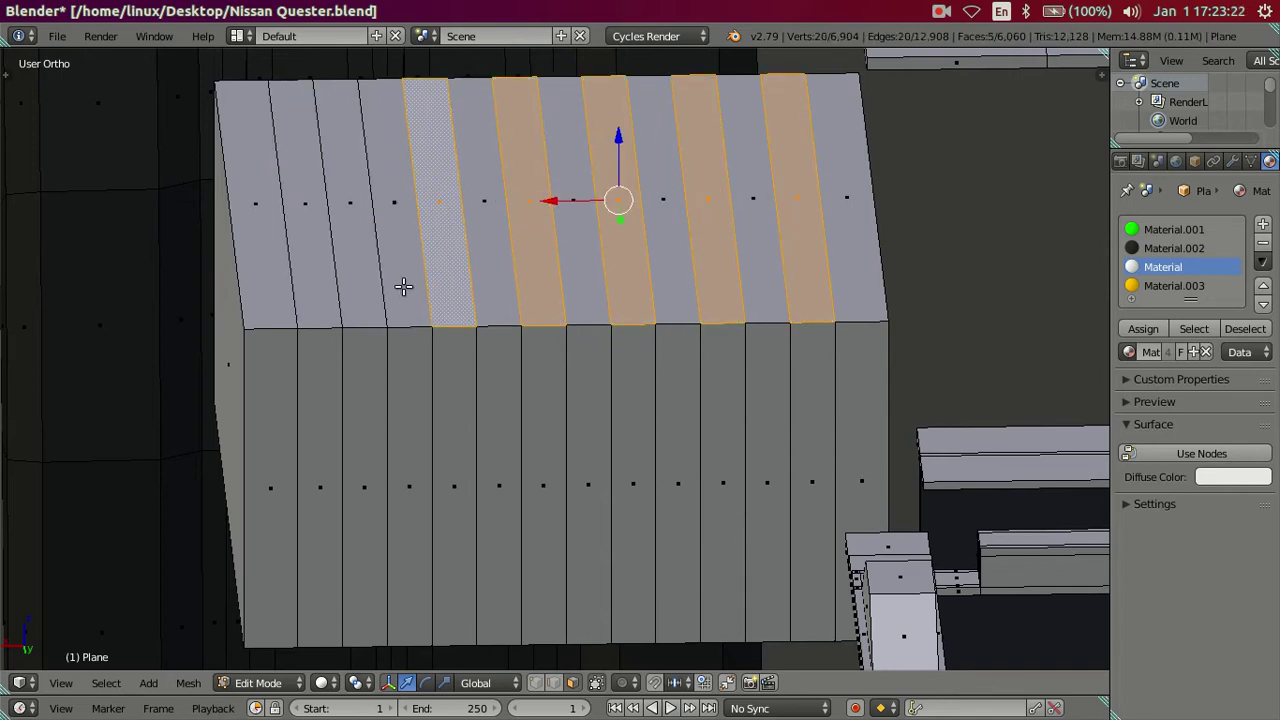
shift+right_click(358, 288)
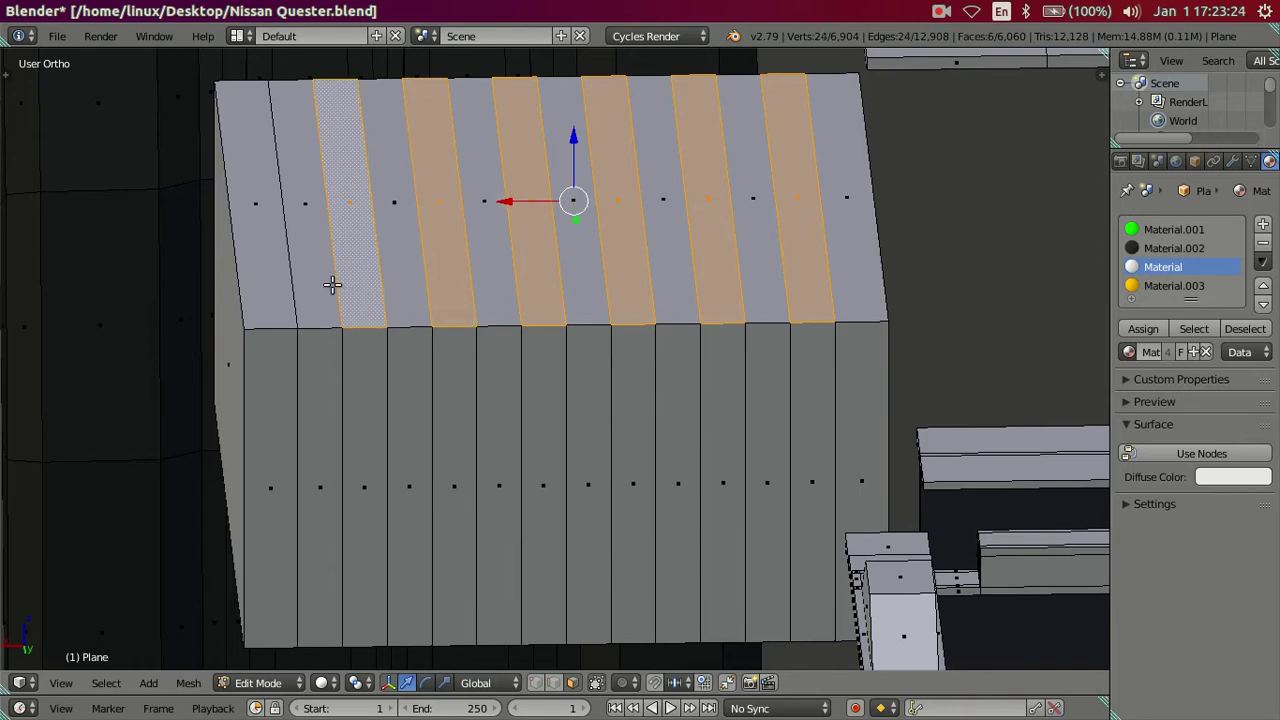
Step: Cut one loop and two pairs of evenly spaced loops around the box sides
mouse_move(310, 308)
middle_down()
mouse_move(323, 289)
mouse_move(360, 366)
mouse_move(370, 357)
middle_up()
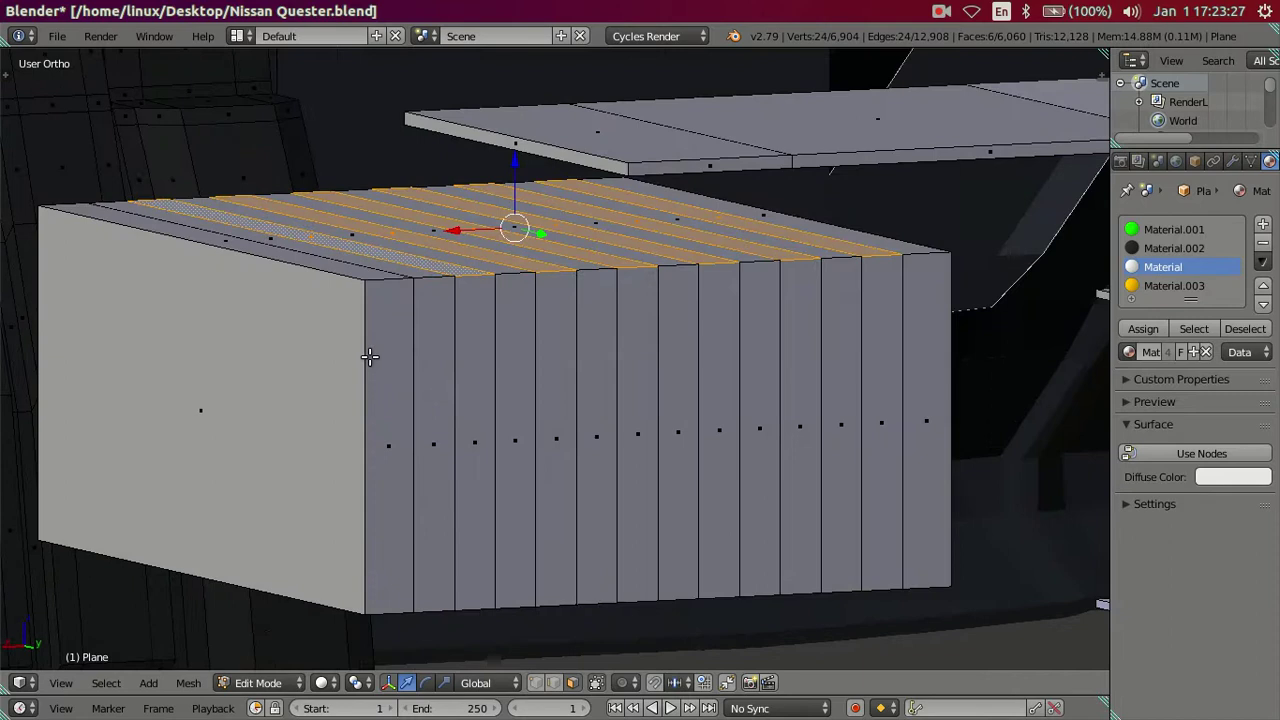
key(ctrl+r)
click(371, 443)
right_click(371, 443)
key(ctrl+e)
key(ctrl+r)
scroll(386, 338, up, 1)
click(384, 338)
right_click(384, 338)
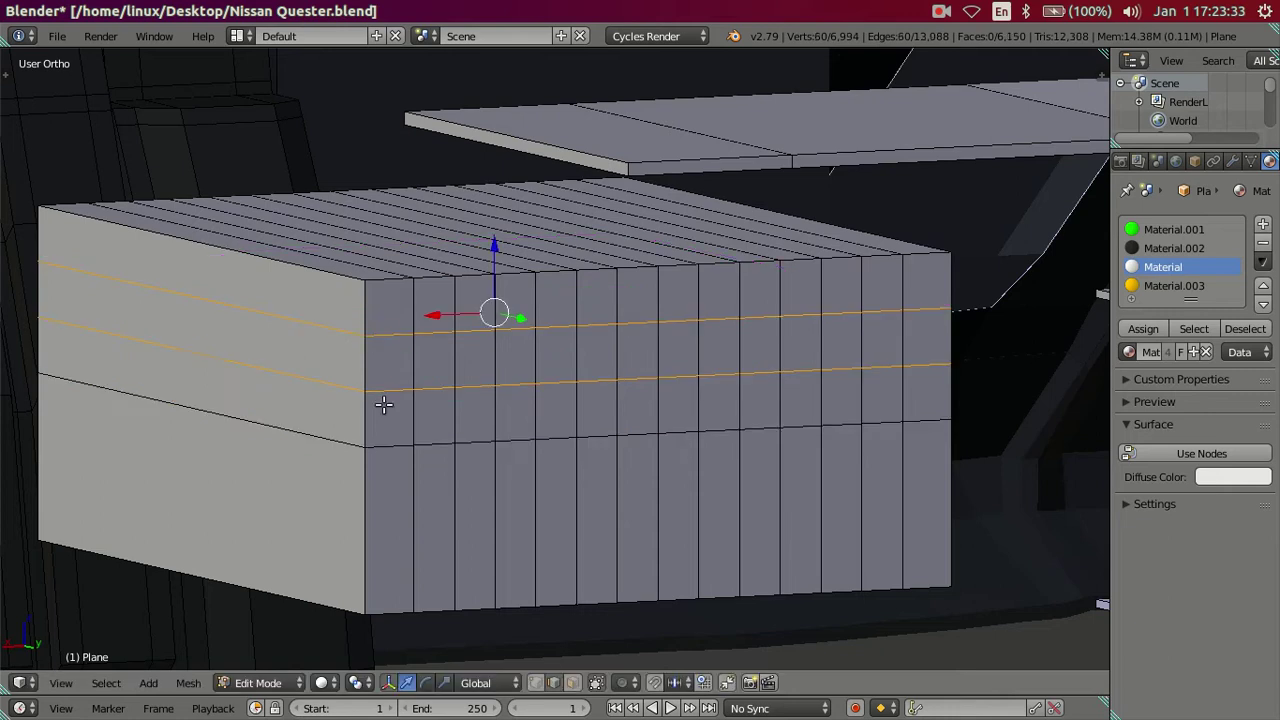
key(ctrl+r)
scroll(381, 551, up, 1)
click(380, 549)
right_click(380, 549)
Step: Add two more side loops and dissolve the lower of them
middle_drag(386, 536, 397, 522)
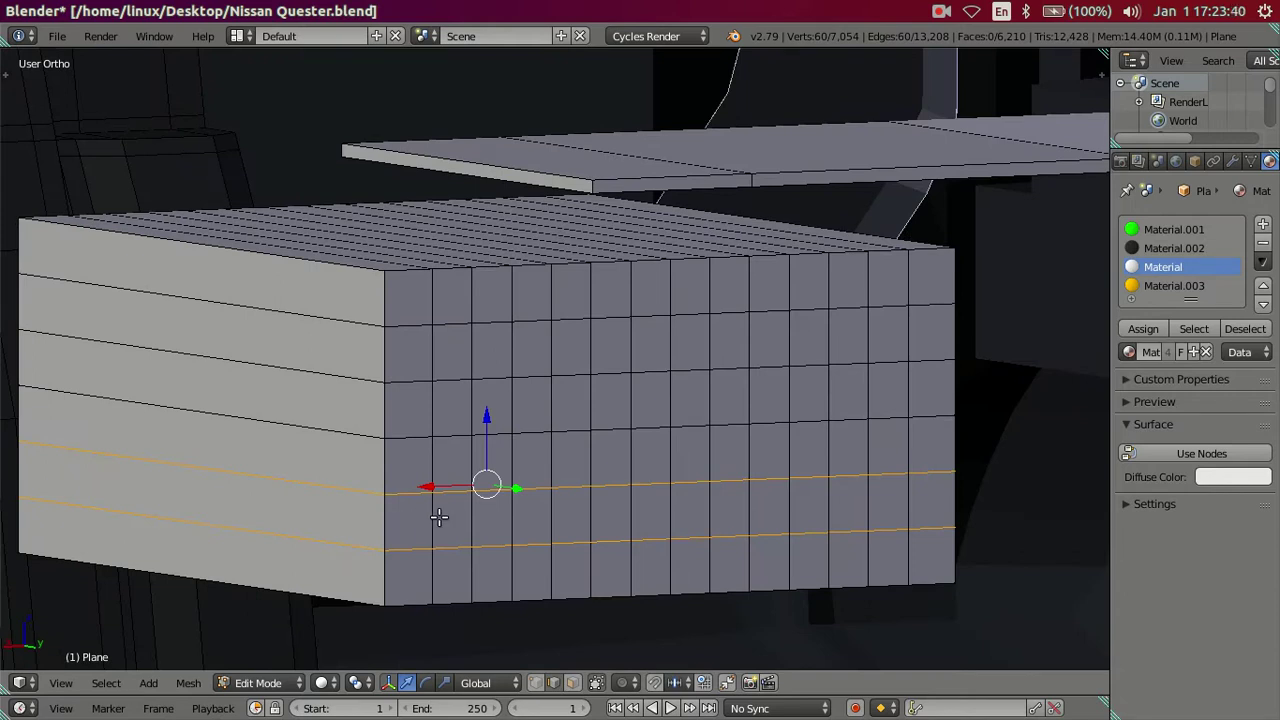
key(ctrl+r)
click(438, 517)
right_click(438, 517)
key(ctrl+r)
click(413, 499)
right_click(413, 499)
key(a)
alt+right_click(410, 491)
key(x)
click(518, 509)
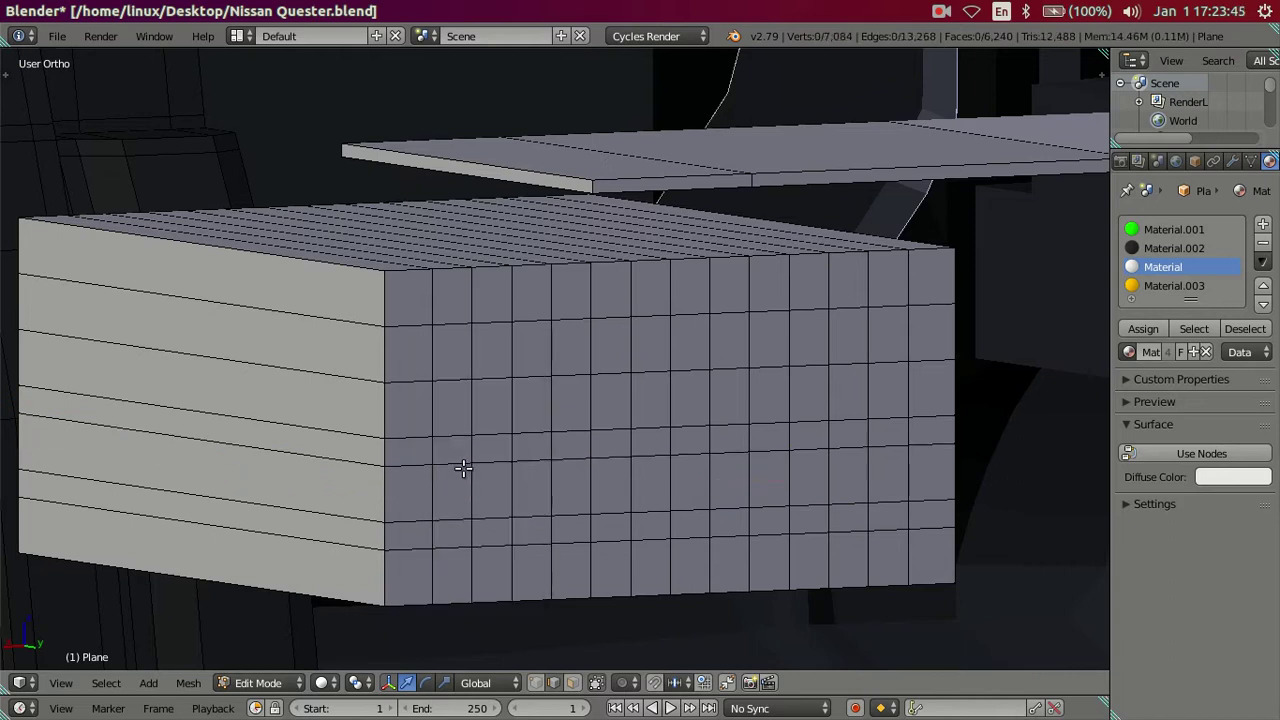
Step: Add two centred horizontal loops and dissolve the loop above them
key(ctrl+r)
click(431, 354)
right_click(431, 354)
key(ctrl+r)
click(436, 416)
right_click(436, 416)
key(a)
alt+right_click(419, 381)
key(x)
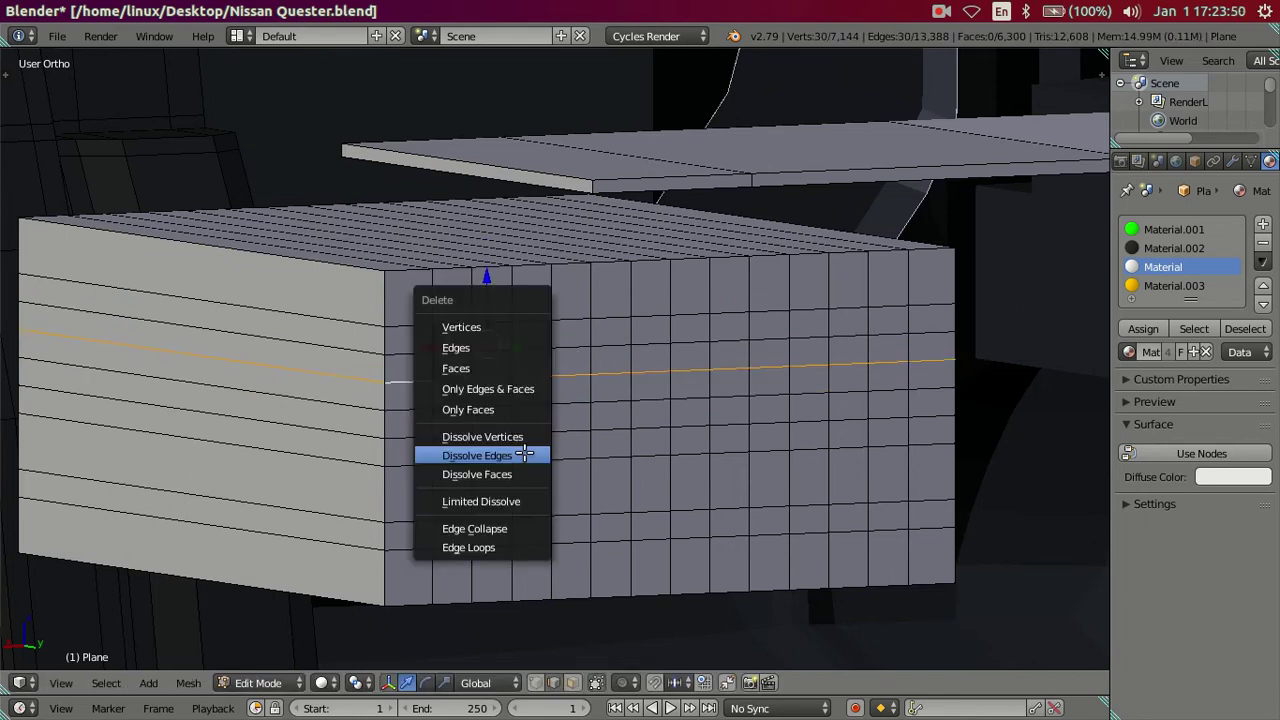
click(524, 455)
mouse_move(524, 455)
middle_down()
mouse_move(471, 463)
mouse_move(511, 453)
middle_up()
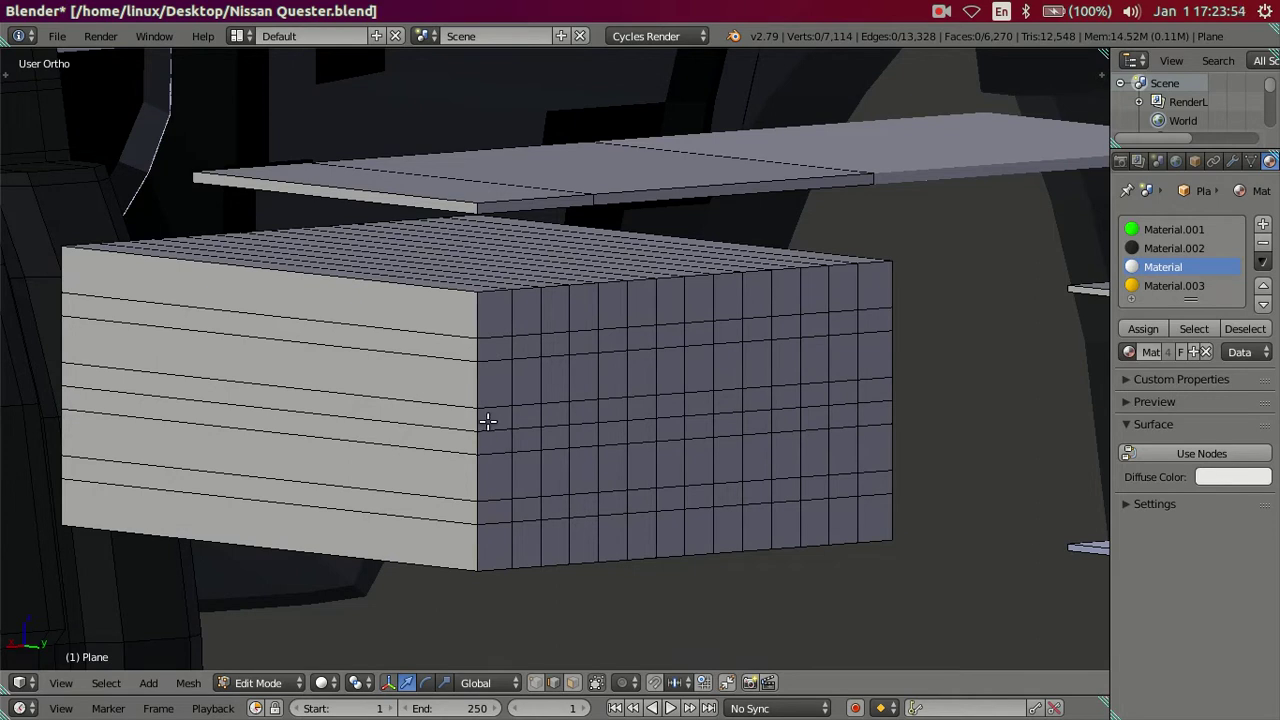
Step: Dissolve three horizontal loops on the box's long side, leaving five bands
mouse_move(485, 385)
middle_down()
mouse_move(517, 386)
mouse_move(517, 343)
middle_up()
alt+right_click(517, 343)
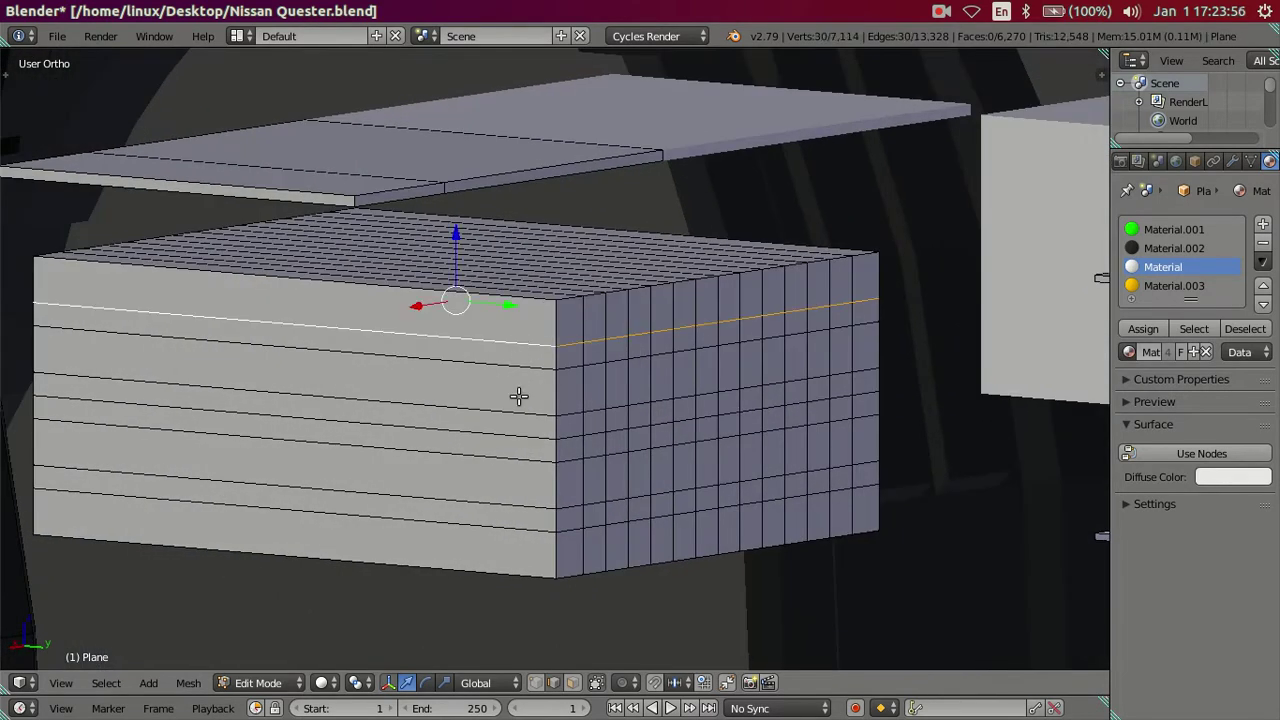
alt+shift+right_click(514, 461)
alt+shift+right_click(512, 526)
key(x)
click(603, 509)
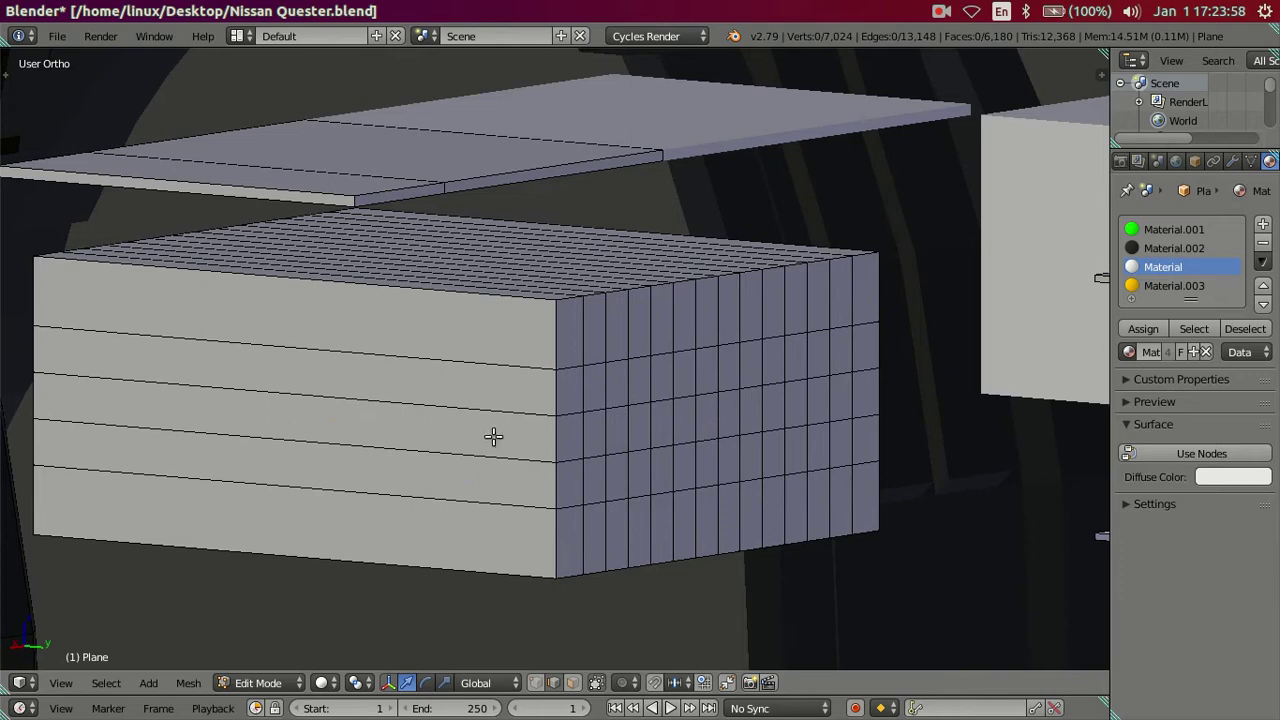
mouse_move(493, 437)
middle_down()
mouse_move(469, 397)
mouse_move(460, 443)
mouse_move(438, 445)
mouse_move(466, 411)
mouse_move(514, 409)
mouse_move(434, 380)
middle_up()
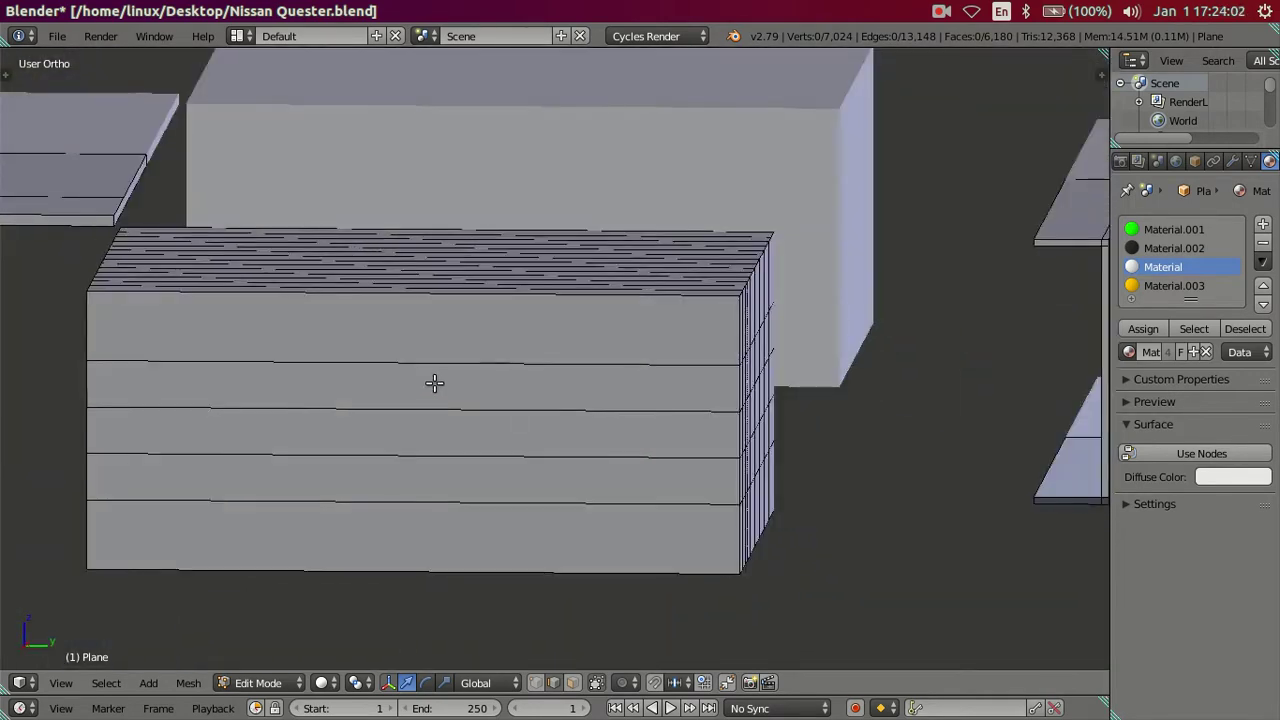
Step: Cut six evenly spaced vertical loops across the box's long side
key(ctrl+r)
key(6)
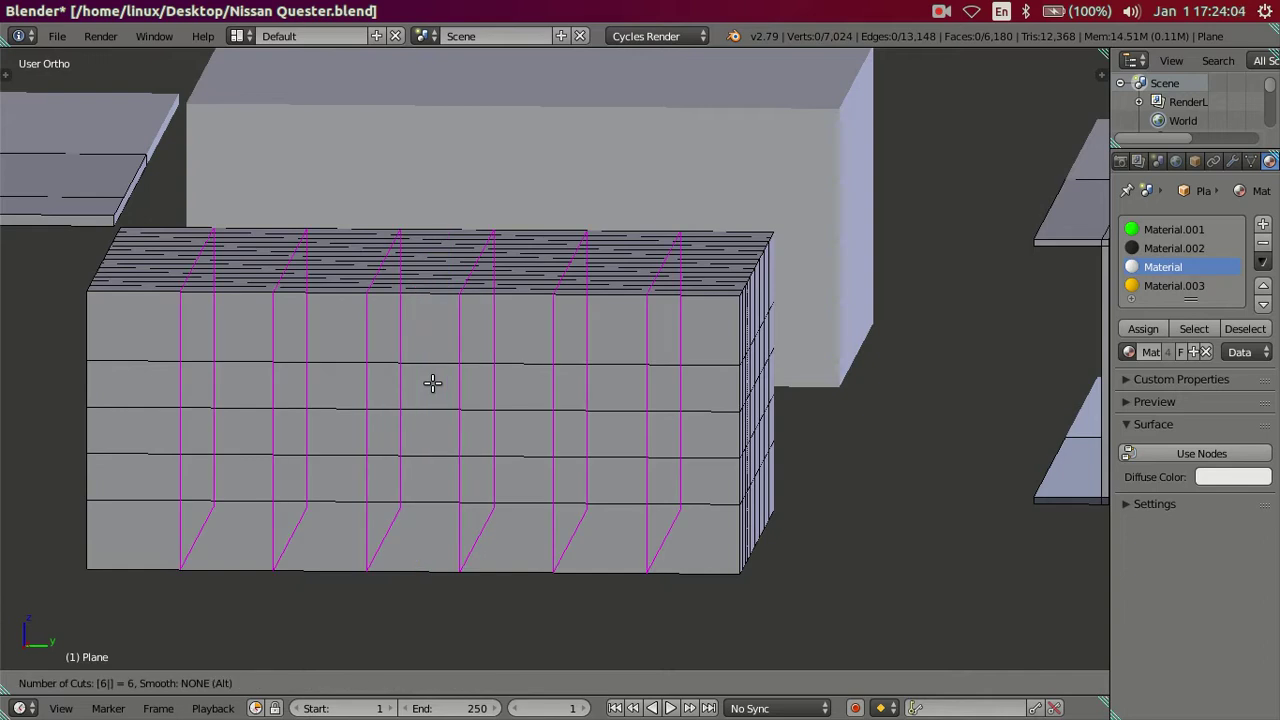
click(432, 383)
middle_drag(440, 383, 577, 463)
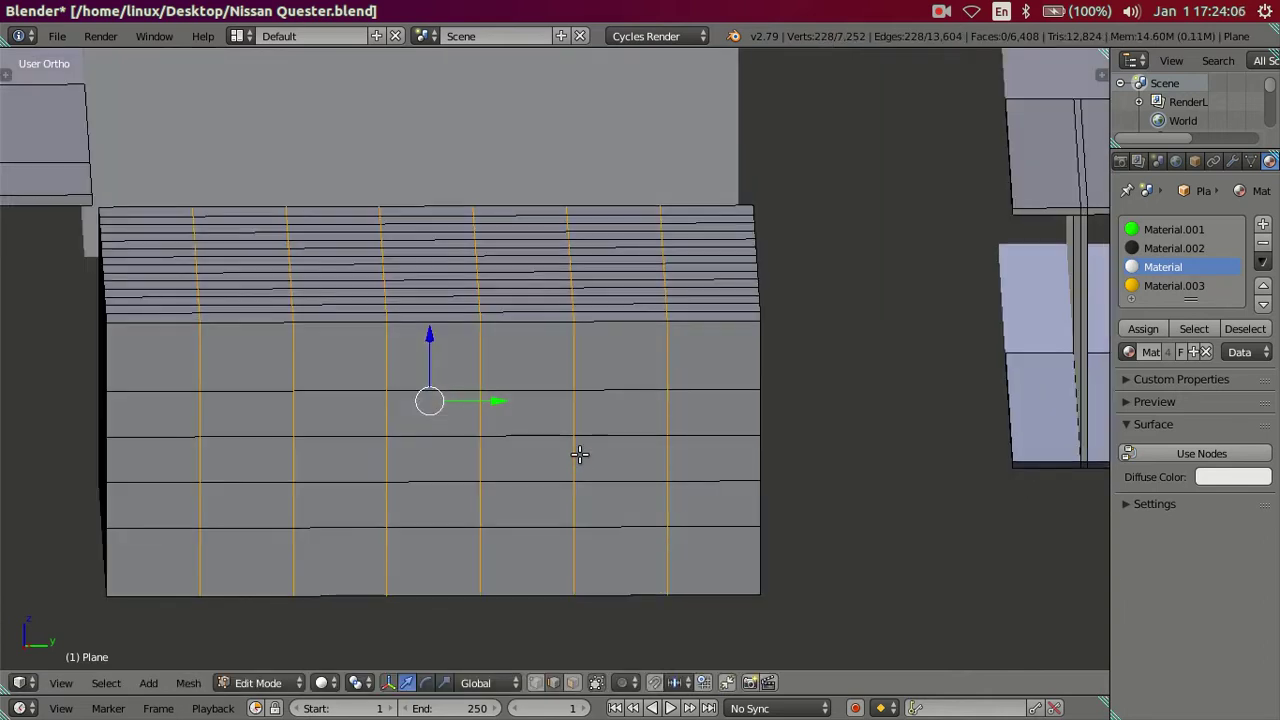
Step: Dissolve the middle four vertical loops, keeping only the two end loops
alt+shift+right_click(209, 360)
alt+shift+right_click(637, 367)
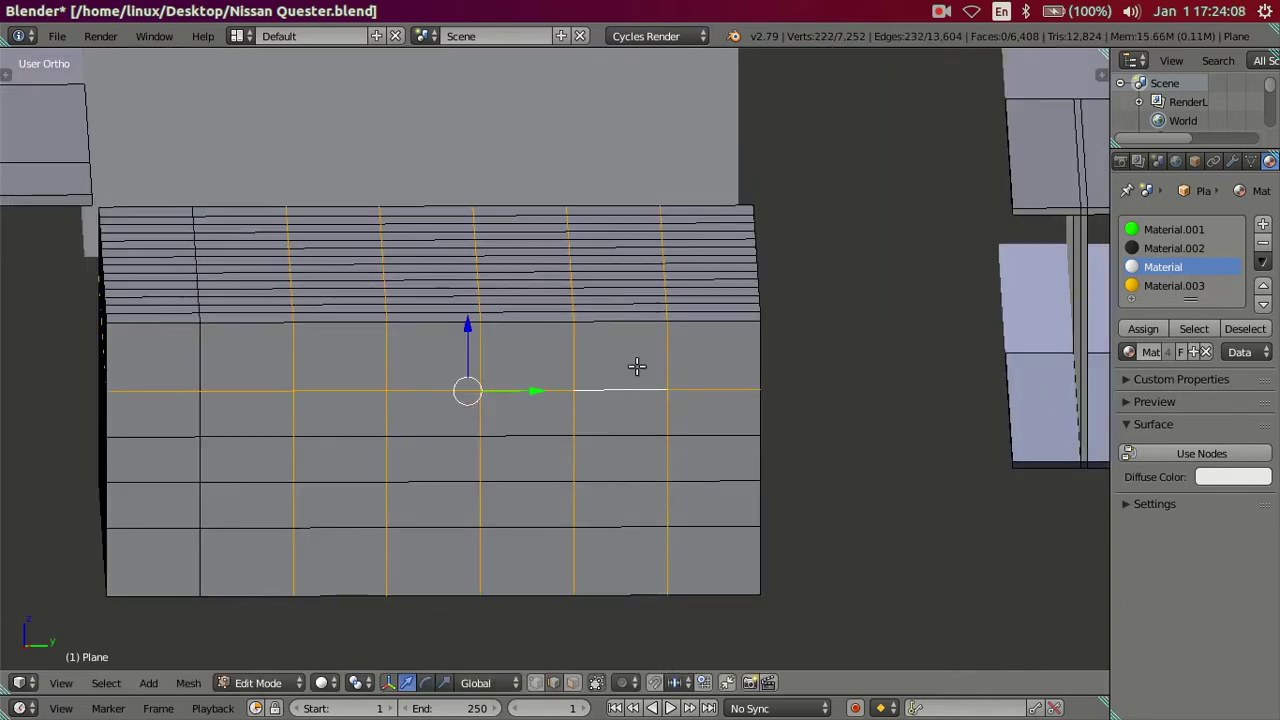
alt+shift+right_click(697, 378)
alt+shift+right_click(663, 363)
key(x)
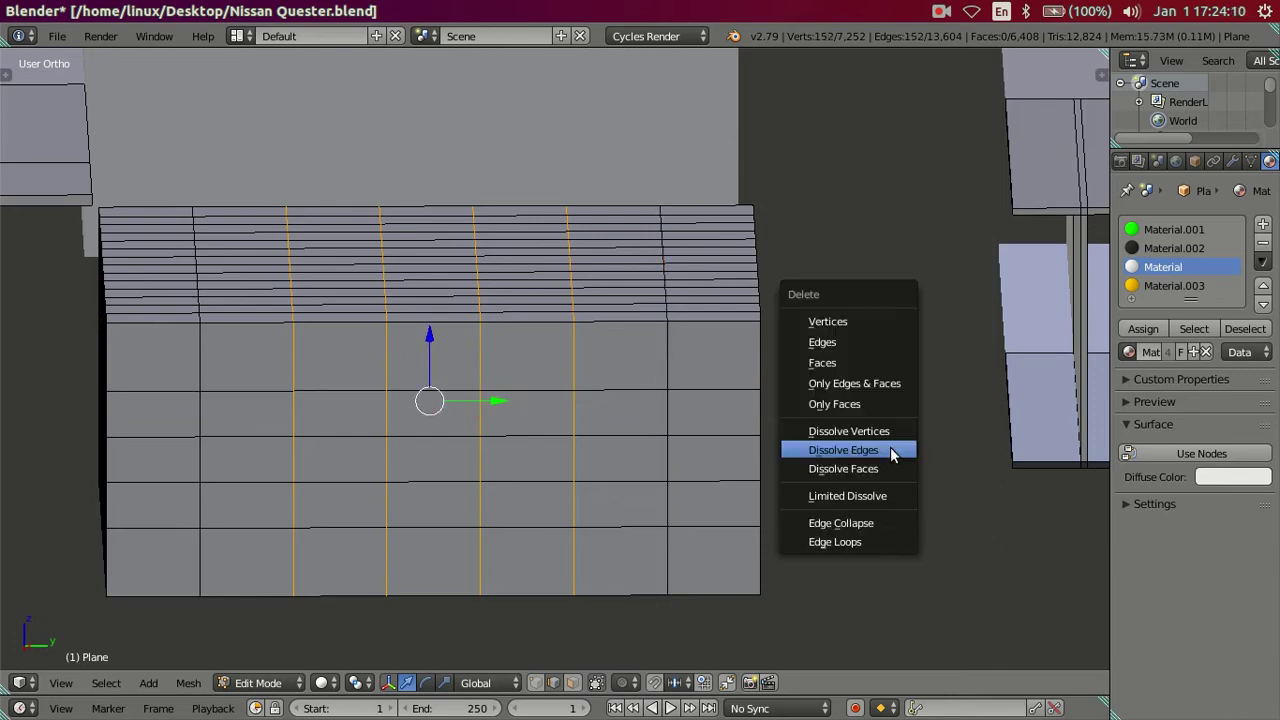
click(893, 455)
mouse_move(893, 455)
middle_down()
mouse_move(757, 471)
mouse_move(662, 508)
mouse_move(640, 486)
middle_up()
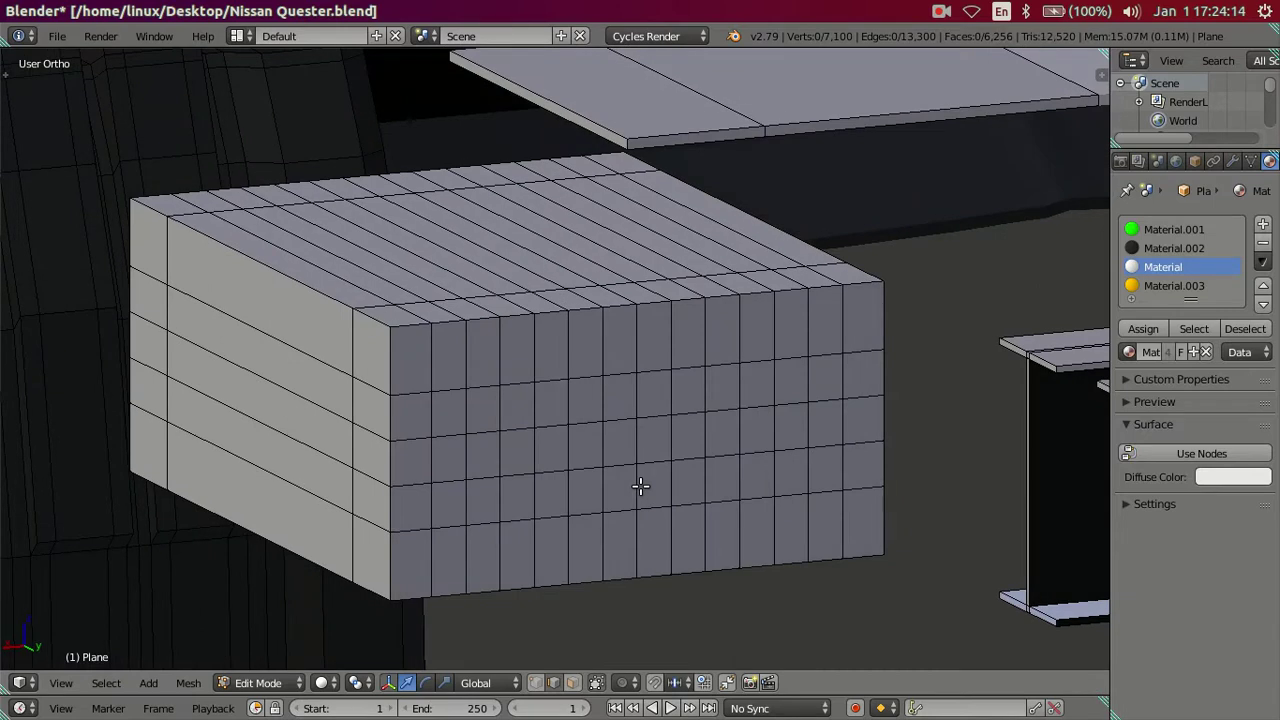
Step: Select side faces and several top strips, then undo back to the ribbed box
click(573, 683)
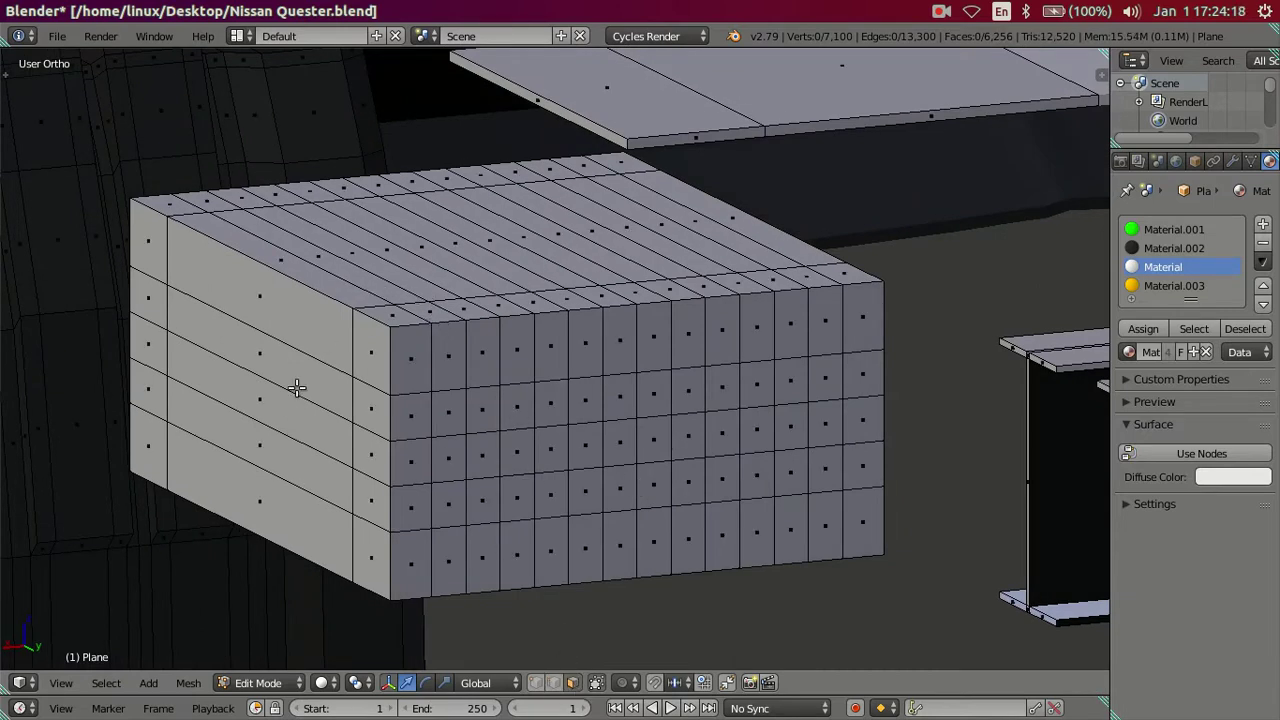
click(271, 448)
shift+click(305, 358)
middle_drag(426, 297, 394, 297)
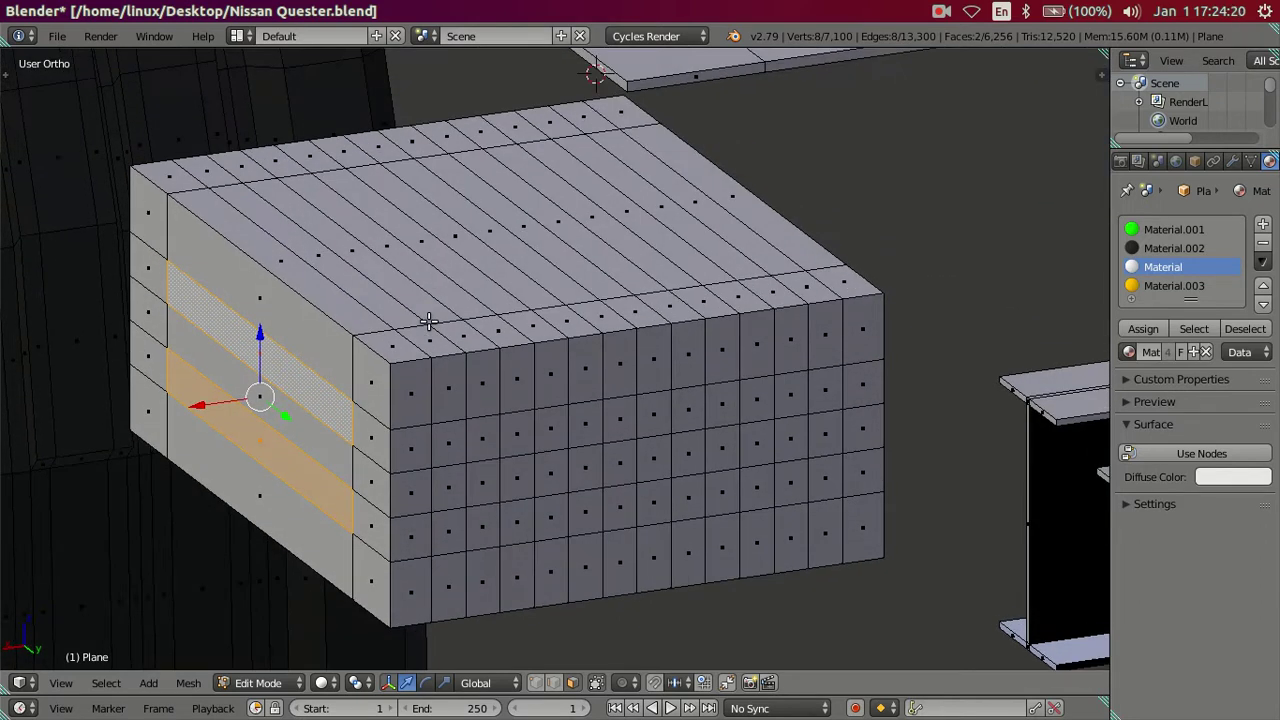
shift+click(732, 218)
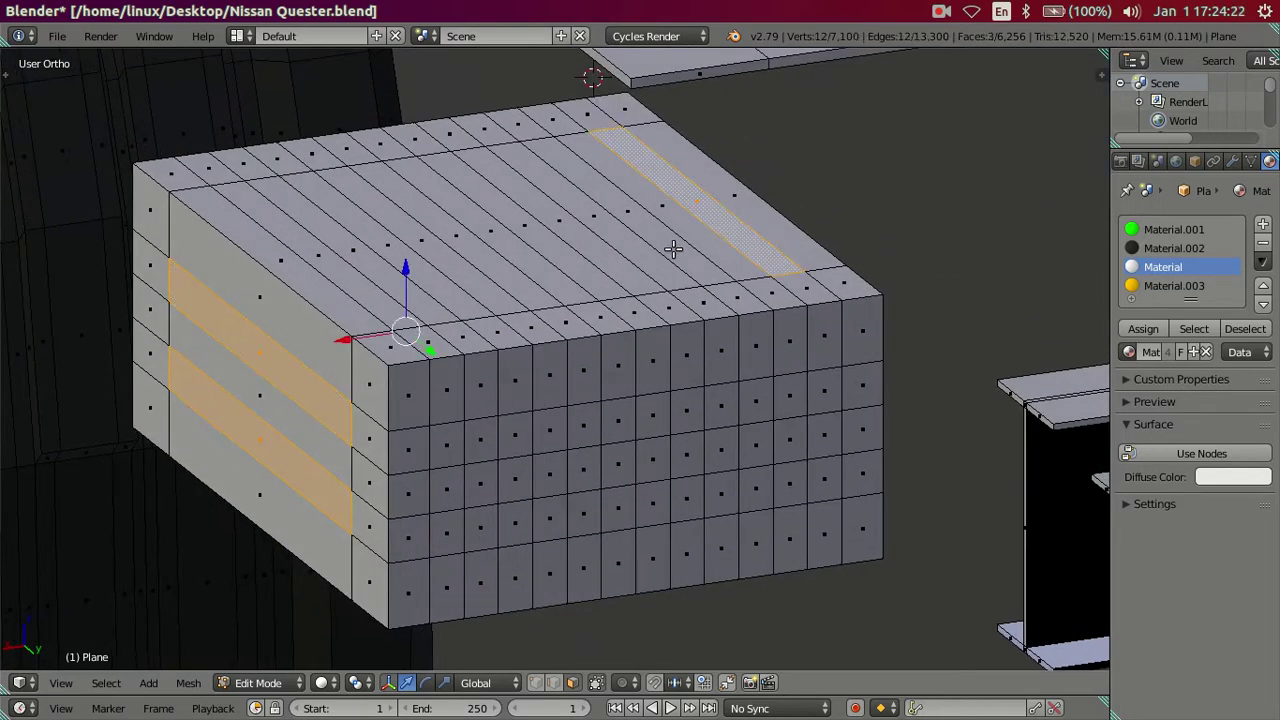
shift+click(671, 250)
shift+click(600, 254)
shift+click(476, 285)
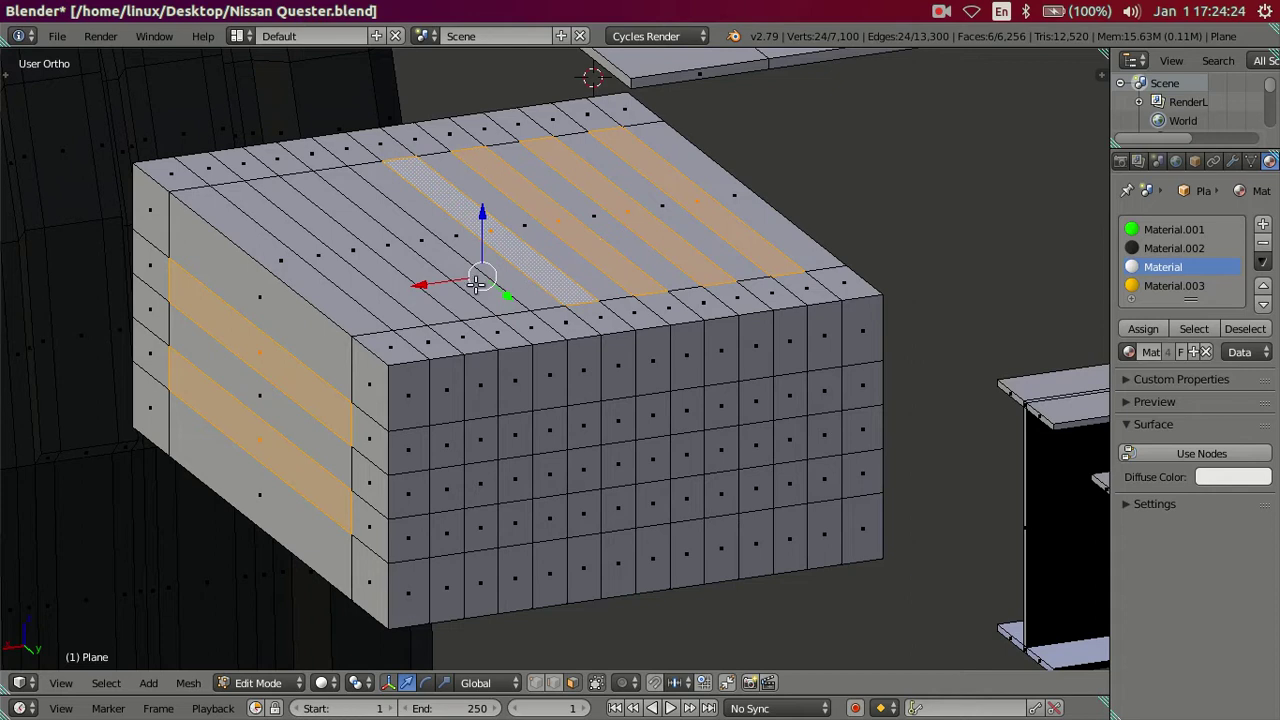
shift+click(466, 283)
shift+click(395, 291)
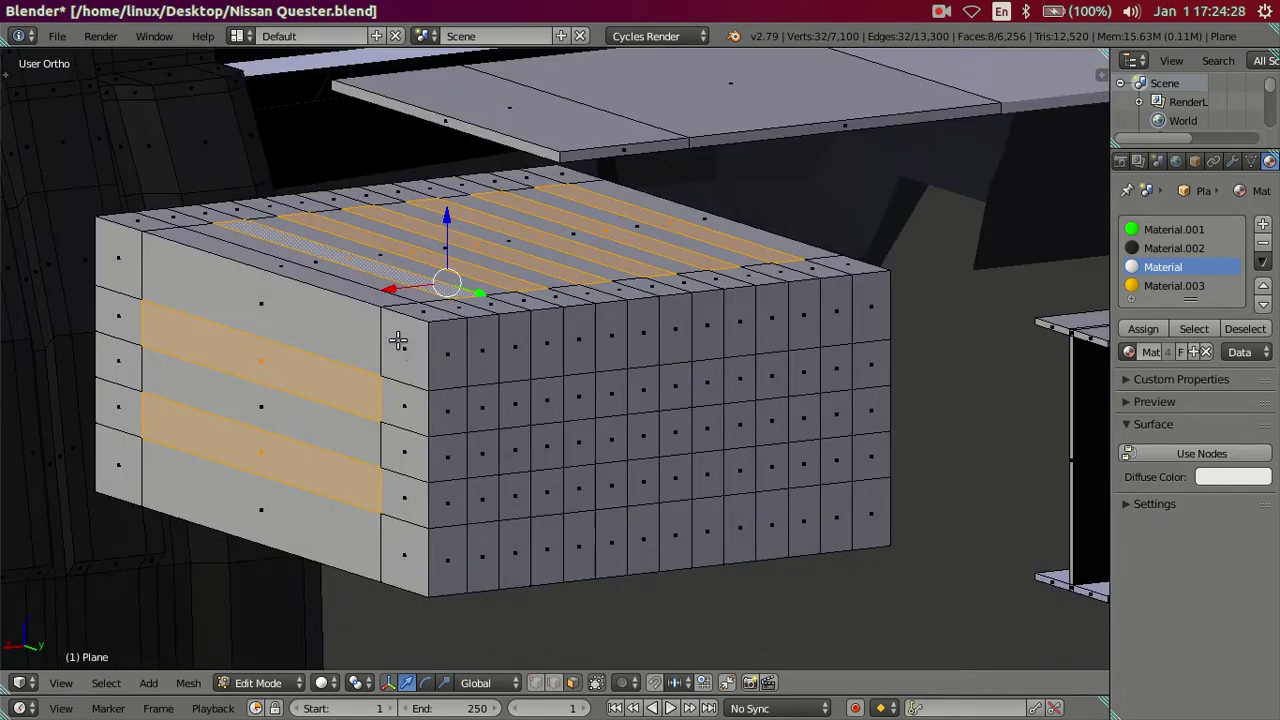
middle_drag(365, 368, 397, 340)
key(ctrl+z)
key(ctrl+z)
key(ctrl+z)
key(ctrl+z)
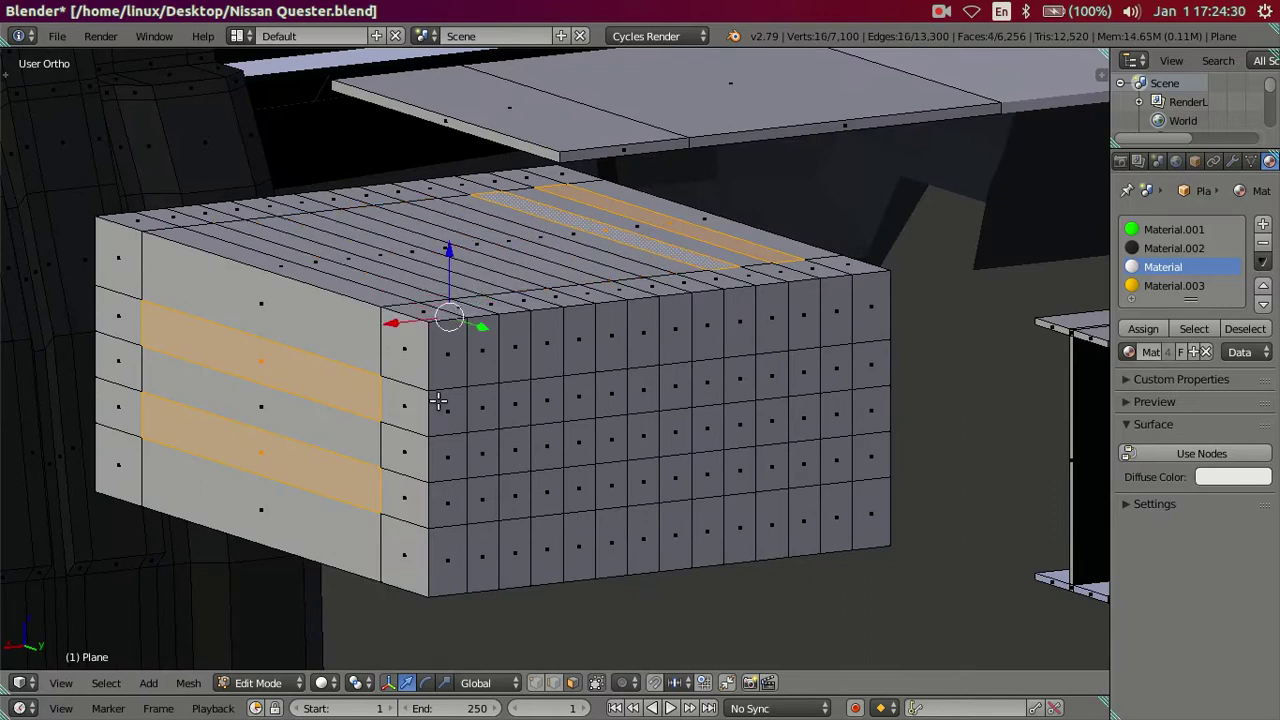
key(ctrl+z)
key(ctrl+z)
key(ctrl+z)
key(ctrl+z)
key(ctrl+z)
key(ctrl+z)
key(ctrl+z)
key(ctrl+z)
key(ctrl+z)
key(ctrl+z)
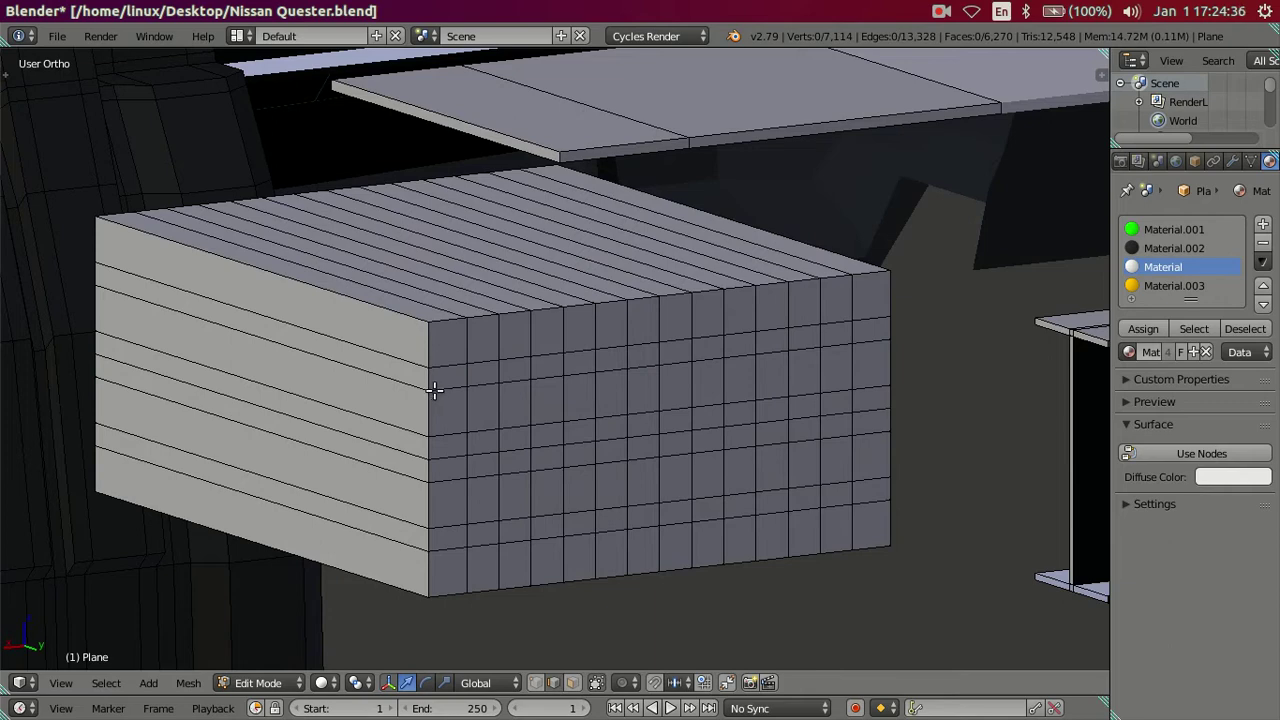
Step: Undo to the earlier edge loop layout and cut a centred horizontal loop across the box
mouse_move(366, 338)
middle_down()
mouse_move(386, 377)
mouse_move(407, 375)
mouse_move(390, 379)
mouse_move(378, 350)
middle_up()
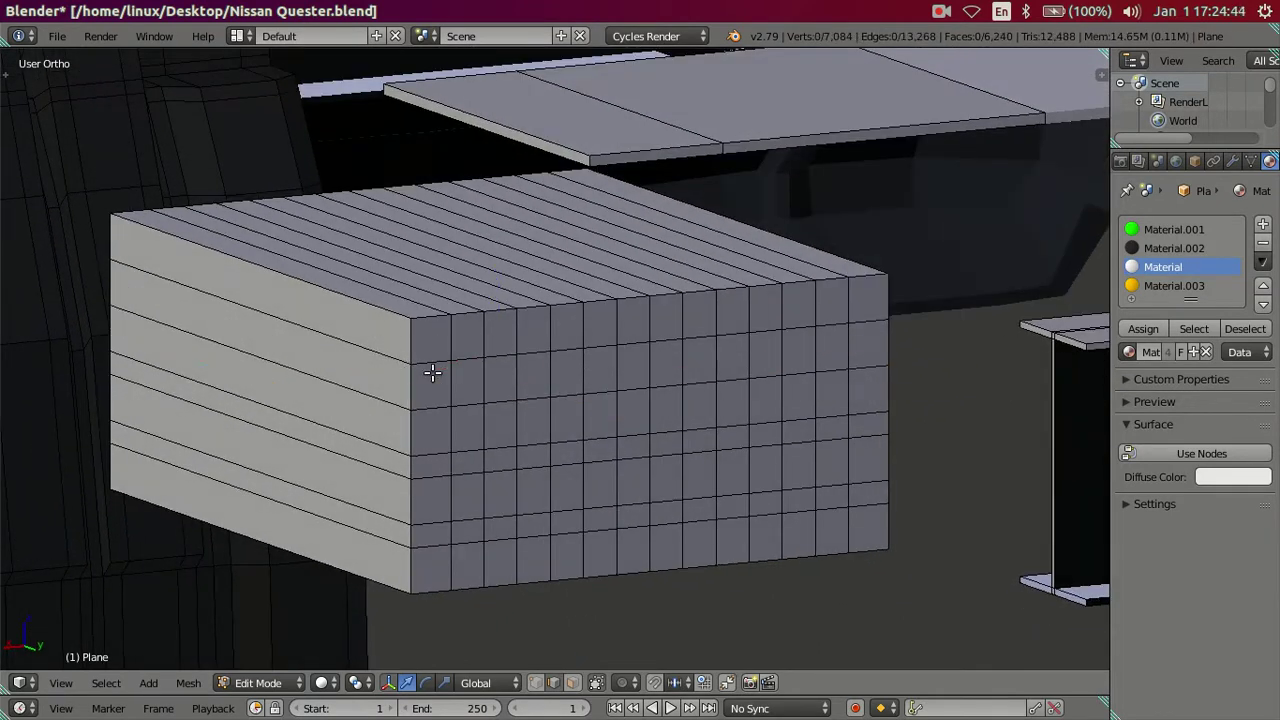
key(ctrl+z)
key(a)
middle_drag(435, 371, 479, 364)
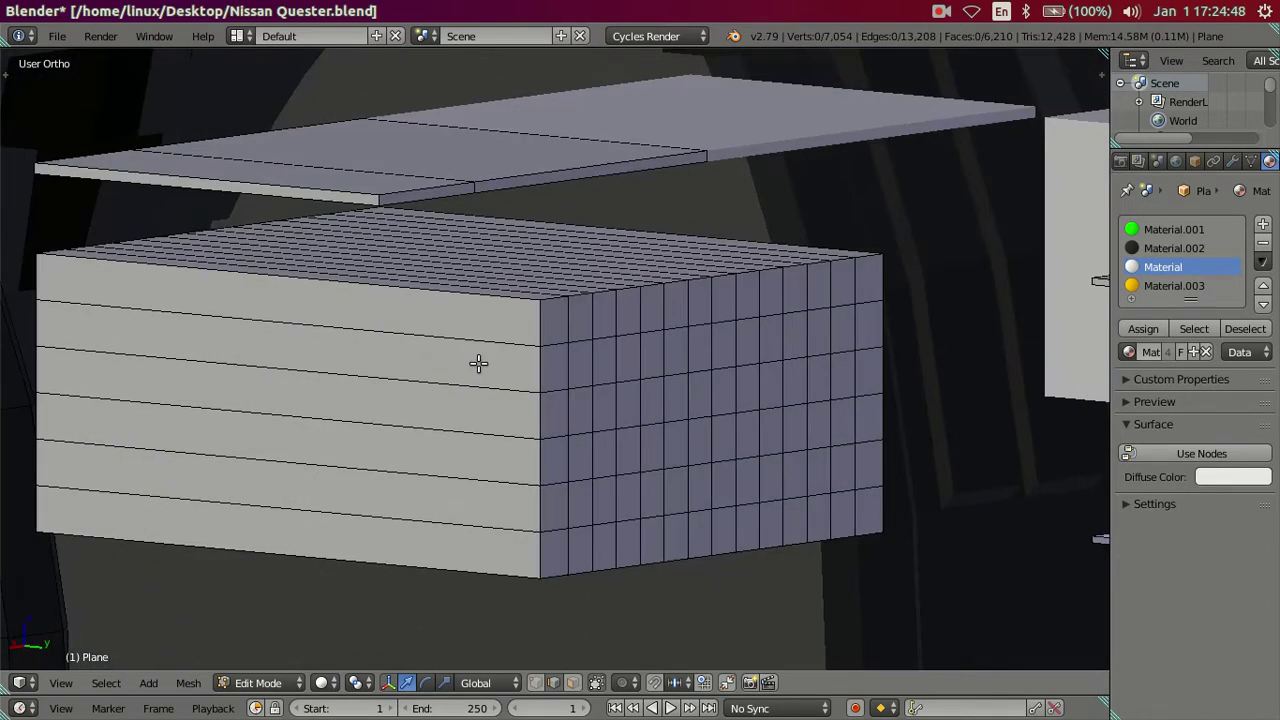
key(ctrl+r)
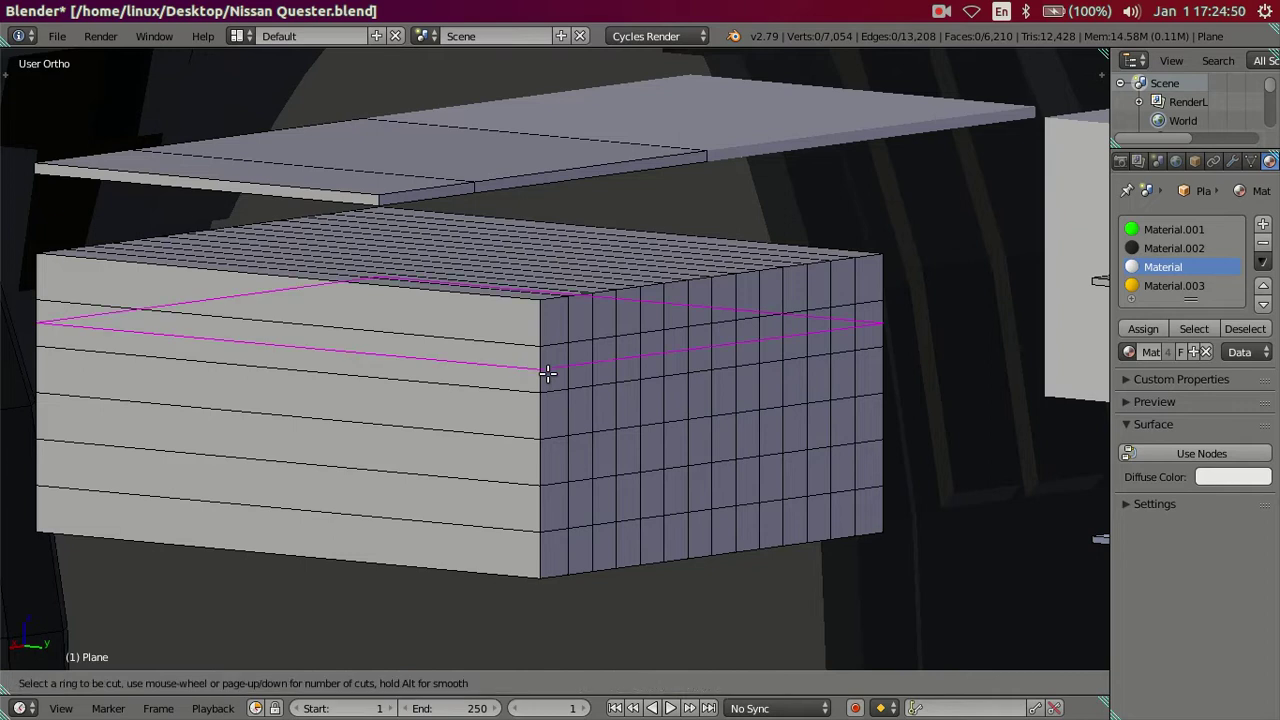
click(549, 373)
right_click(549, 373)
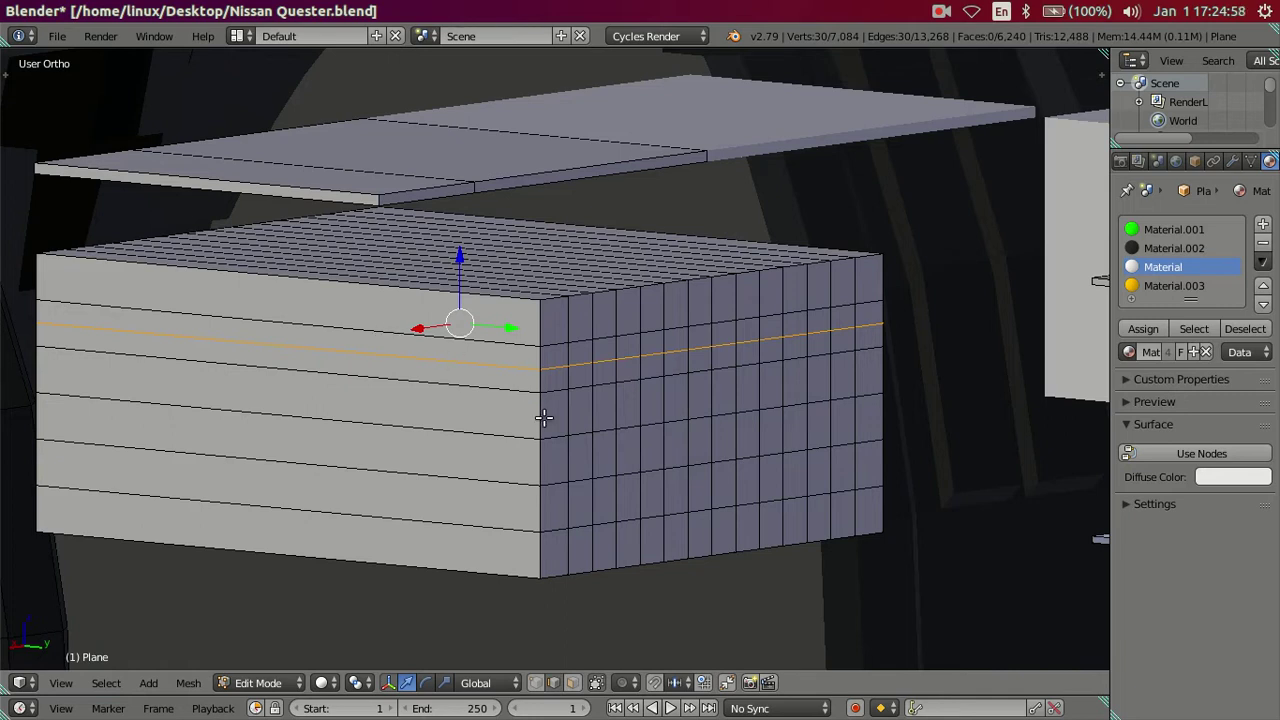
Step: Add two more horizontal loops, dissolving each right after placing it
key(ctrl+r)
click(543, 418)
click(491, 383)
key(x)
click(578, 416)
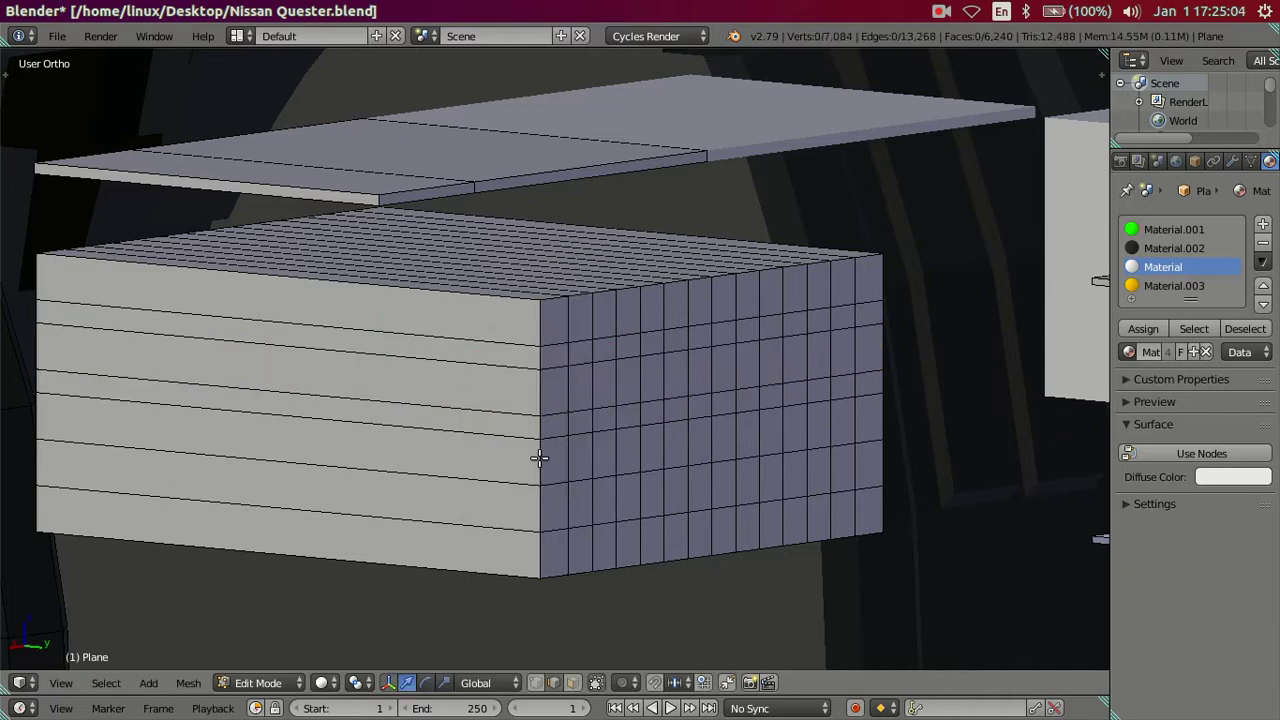
key(ctrl+r)
click(539, 457)
right_click(503, 437)
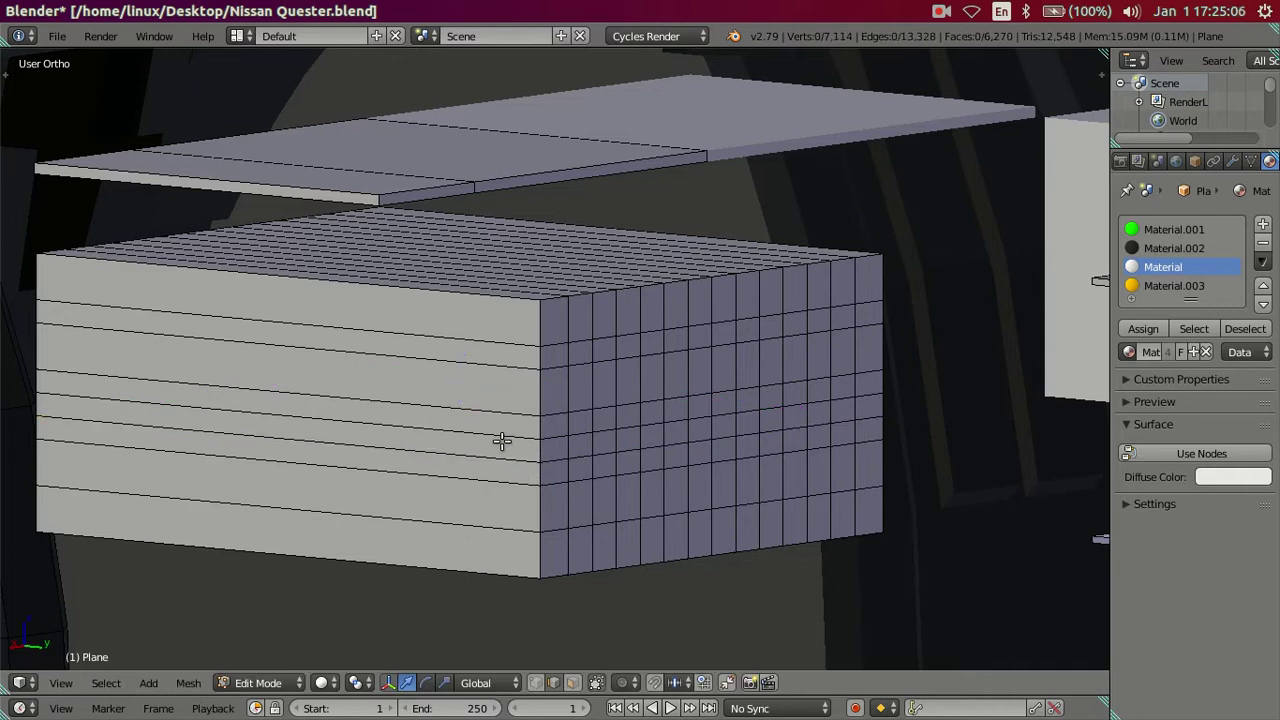
key(x)
click(540, 446)
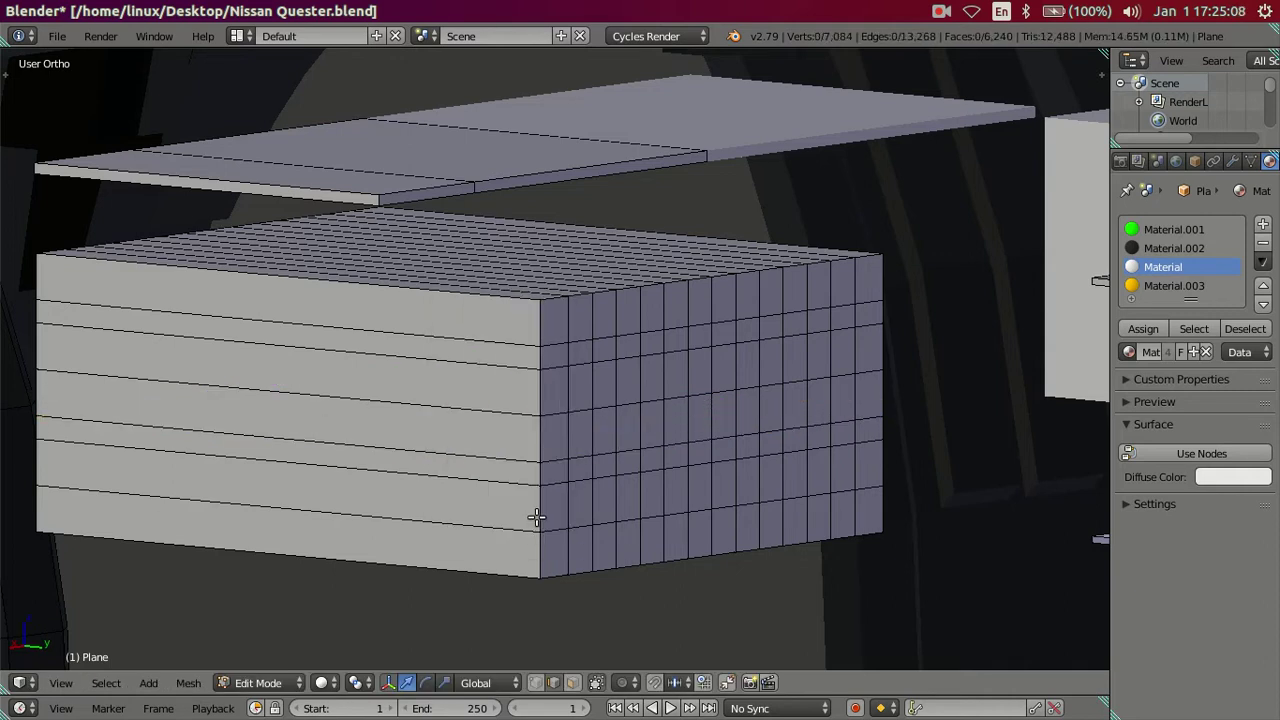
Step: Cut and dissolve two further loops, then dissolve an existing horizontal side loop
key(ctrl+r)
click(530, 510)
right_click(537, 478)
key(x)
click(562, 494)
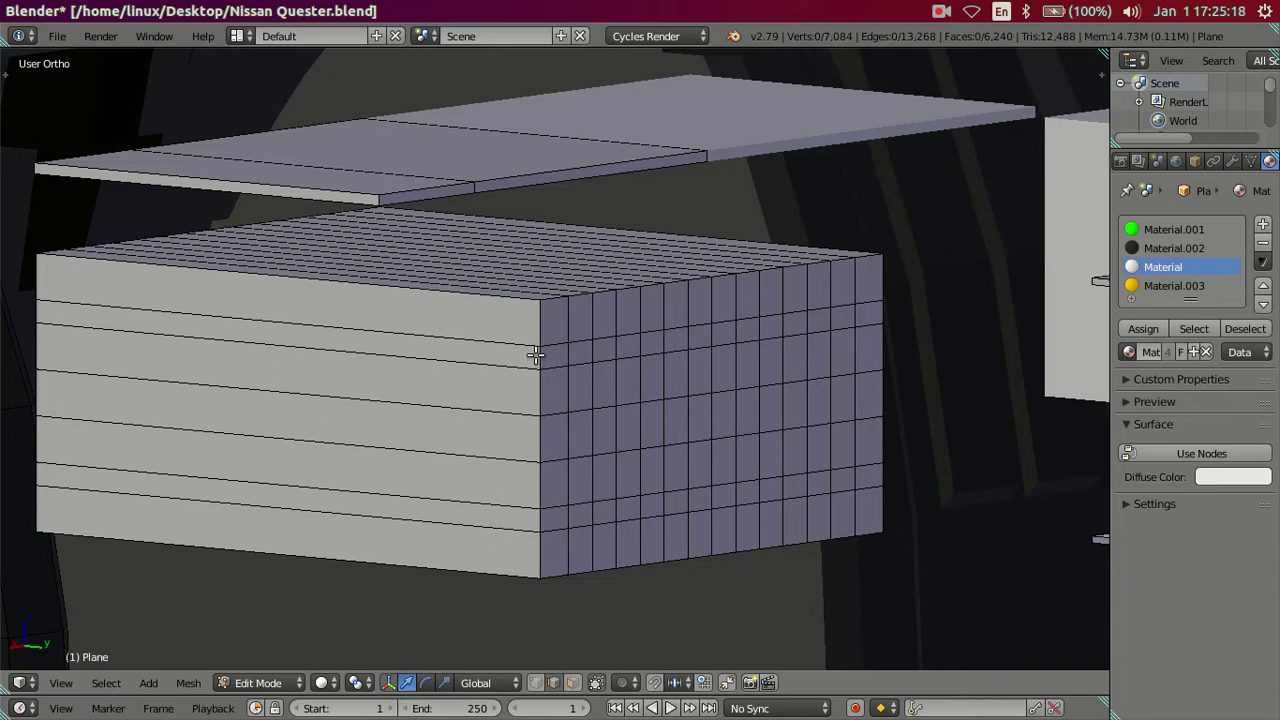
key(ctrl+r)
click(542, 391)
right_click(542, 391)
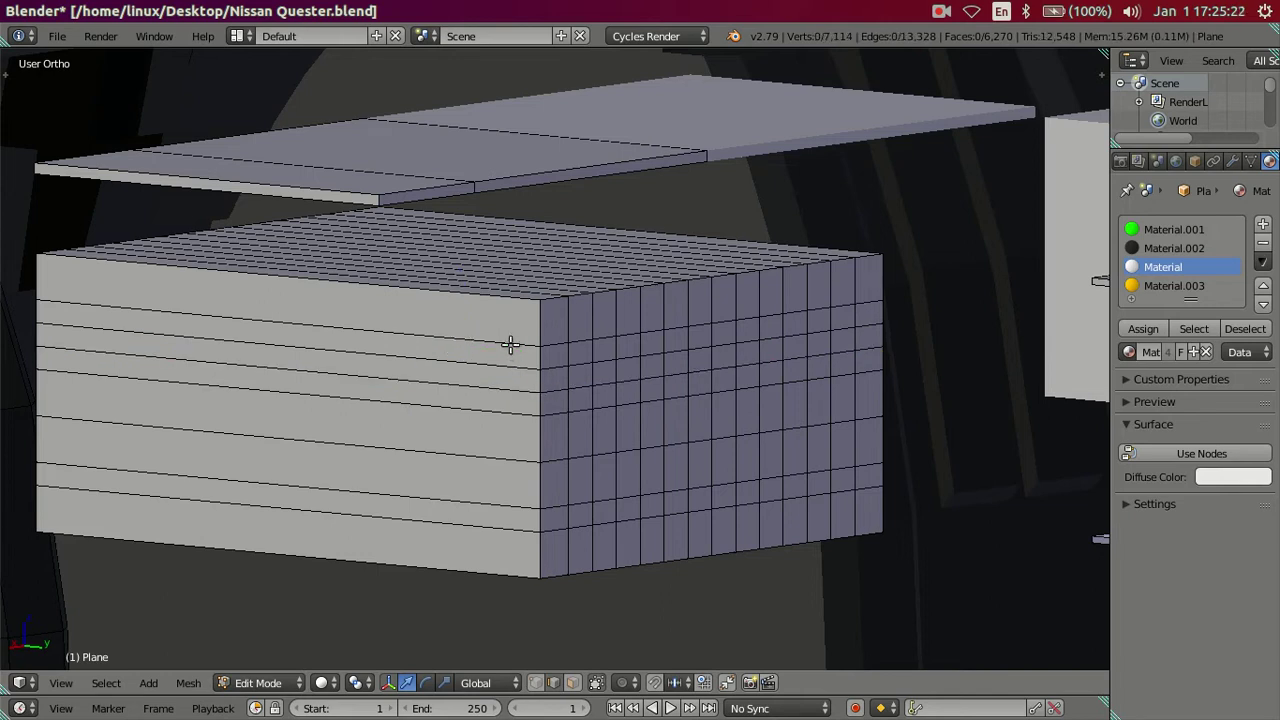
key(x)
click(587, 366)
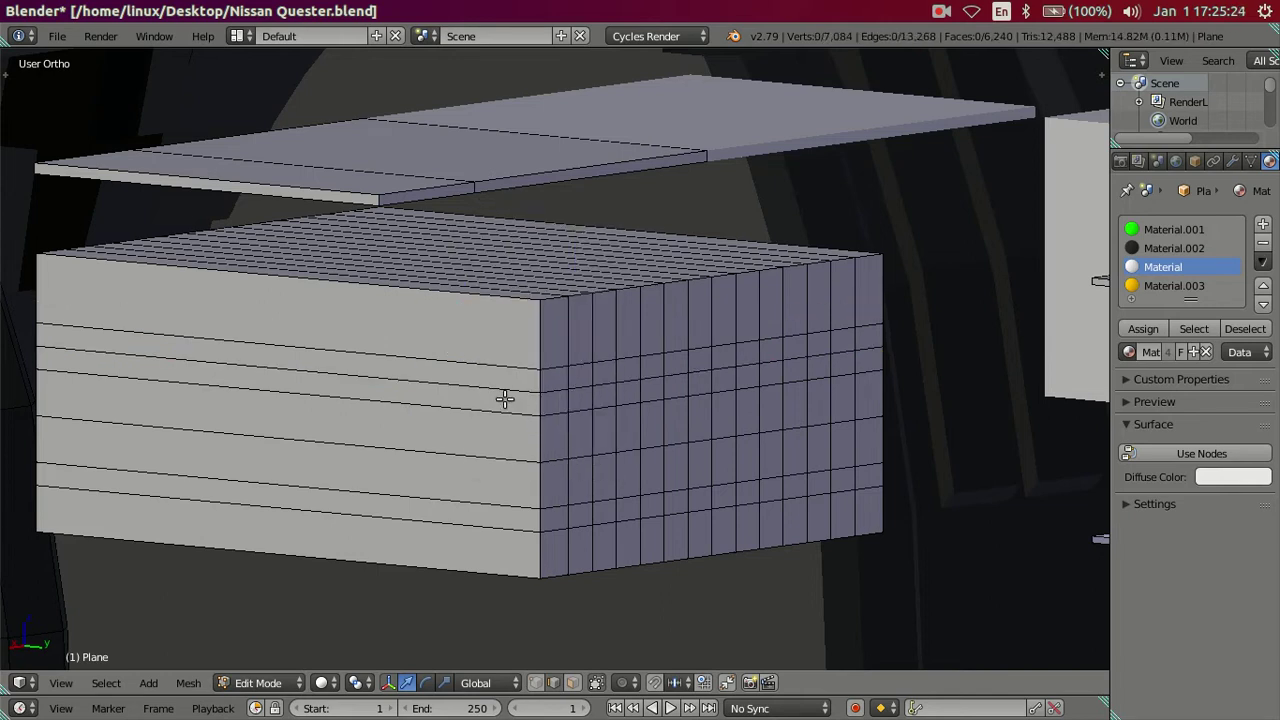
alt+right_click(498, 393)
key(x)
click(651, 494)
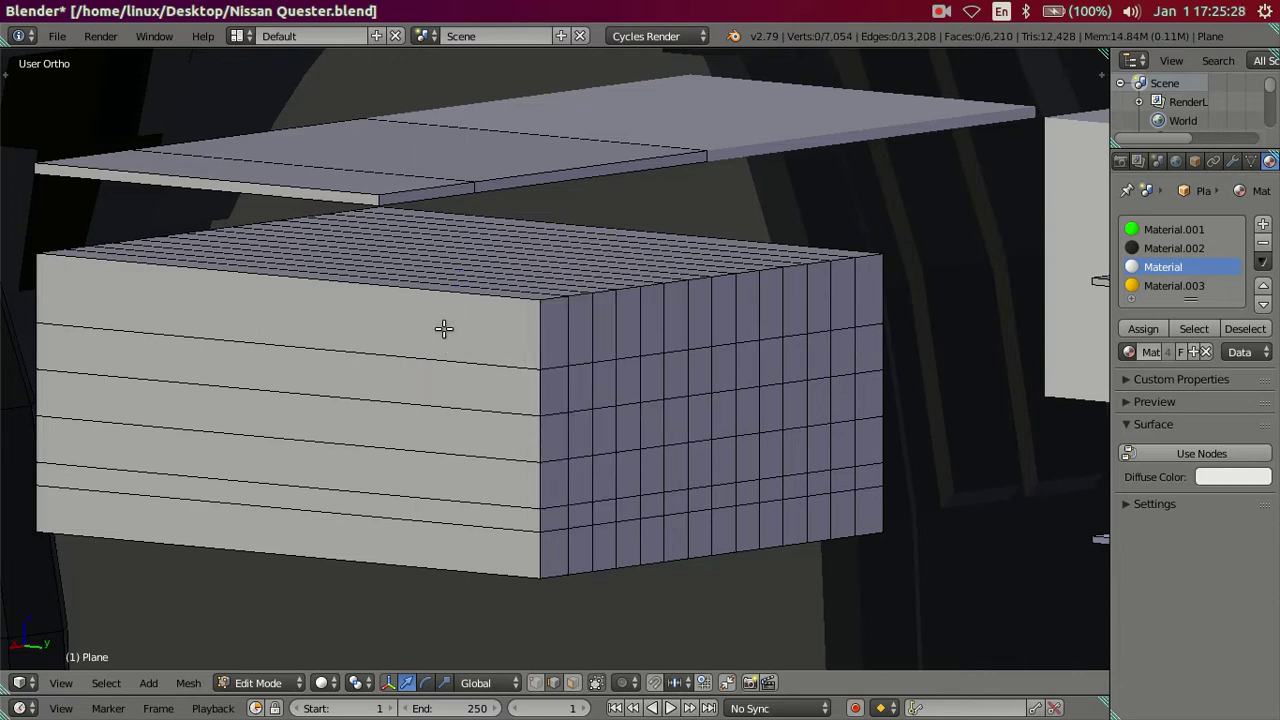
Step: Cut two horizontal loops across the battery box's long side and dissolve one, leaving one extra band
key(ctrl+r)
click(505, 380)
key(ctrl+r)
click(520, 363)
alt+click(499, 366)
key(x)
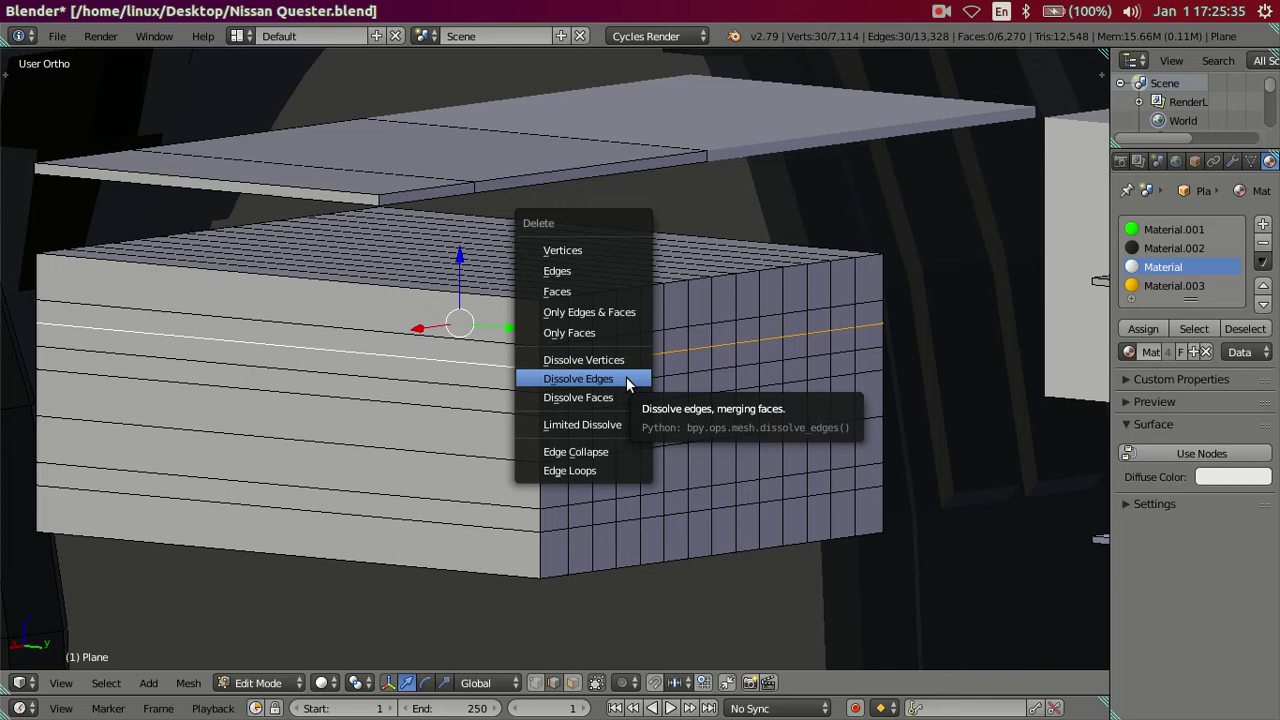
click(628, 384)
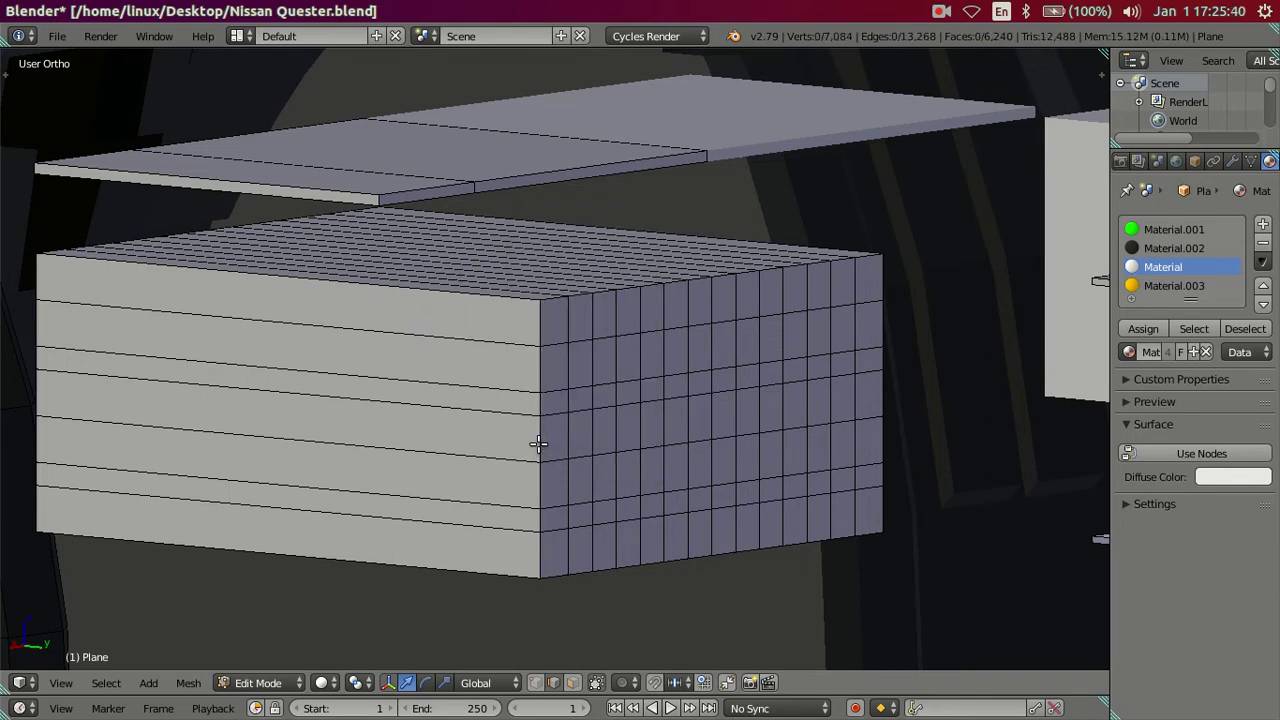
mouse_move(538, 444)
middle_down()
mouse_move(577, 457)
mouse_move(580, 380)
mouse_move(560, 308)
mouse_move(551, 413)
middle_up()
mouse_move(517, 471)
middle_down()
mouse_move(551, 511)
mouse_move(545, 530)
mouse_move(526, 500)
mouse_move(494, 525)
middle_up()
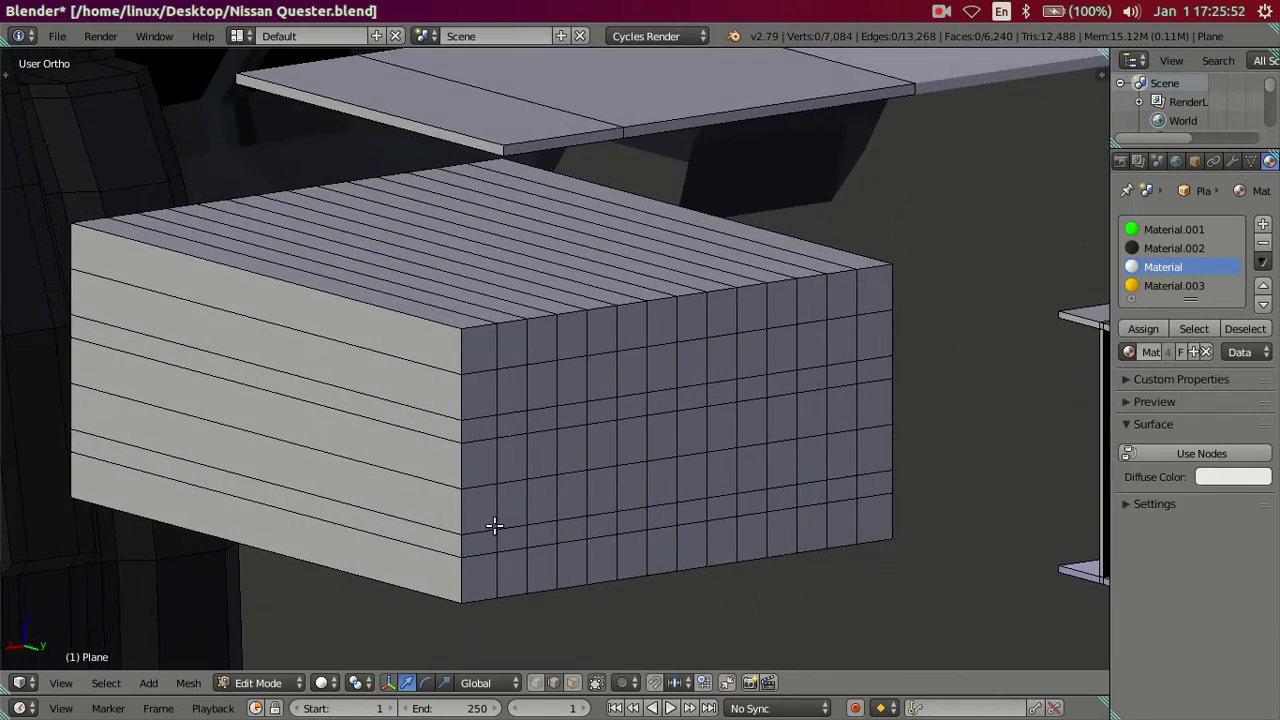
middle_drag(364, 468, 350, 421)
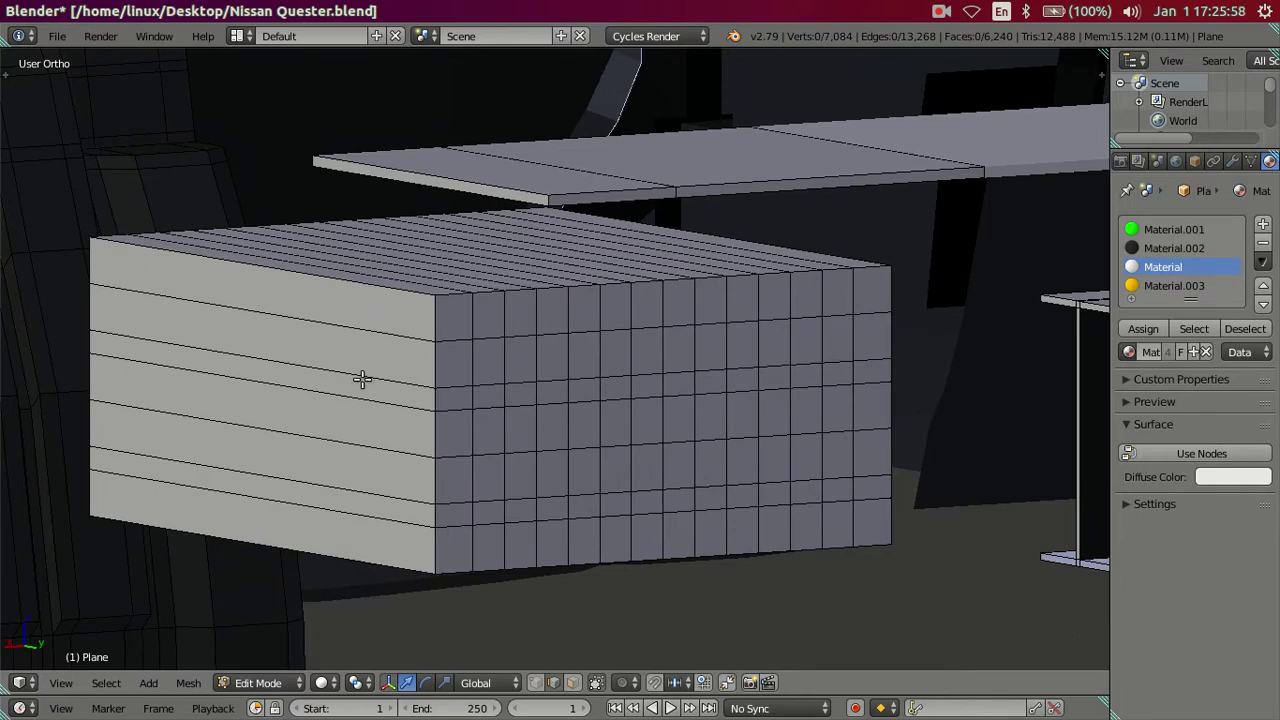
Step: Cut a loop on the long side, dissolve stray edges and a horizontal loop, and join two vertices
key(ctrl+r)
click(440, 377)
right_click(407, 383)
key(x)
click(500, 392)
middle_drag(466, 420, 476, 417)
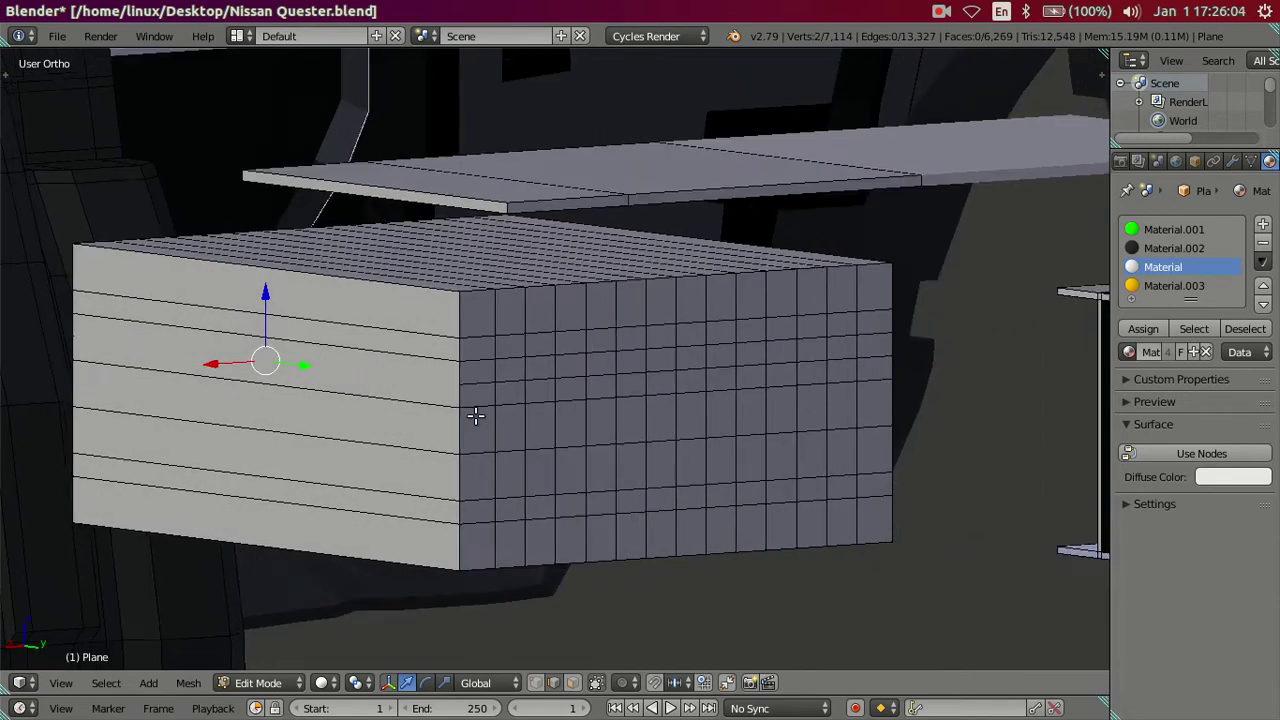
key(j)
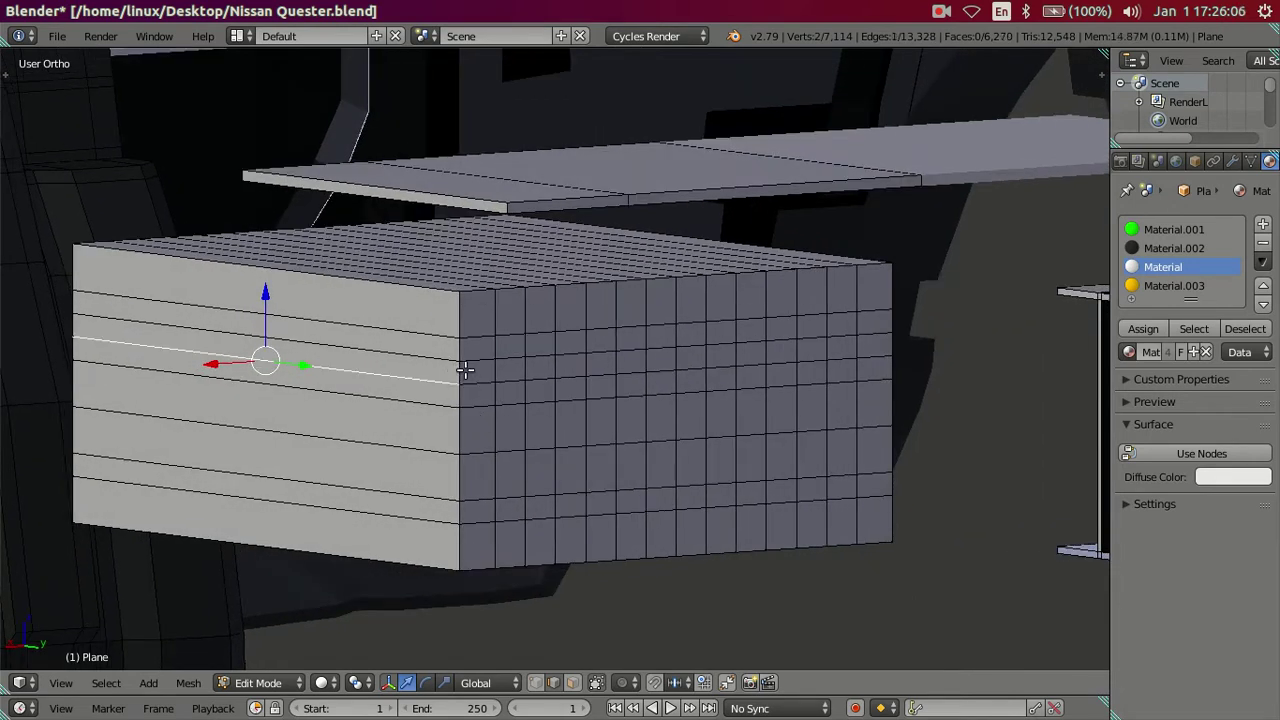
key(a)
alt+right_click(418, 378)
key(x)
click(529, 386)
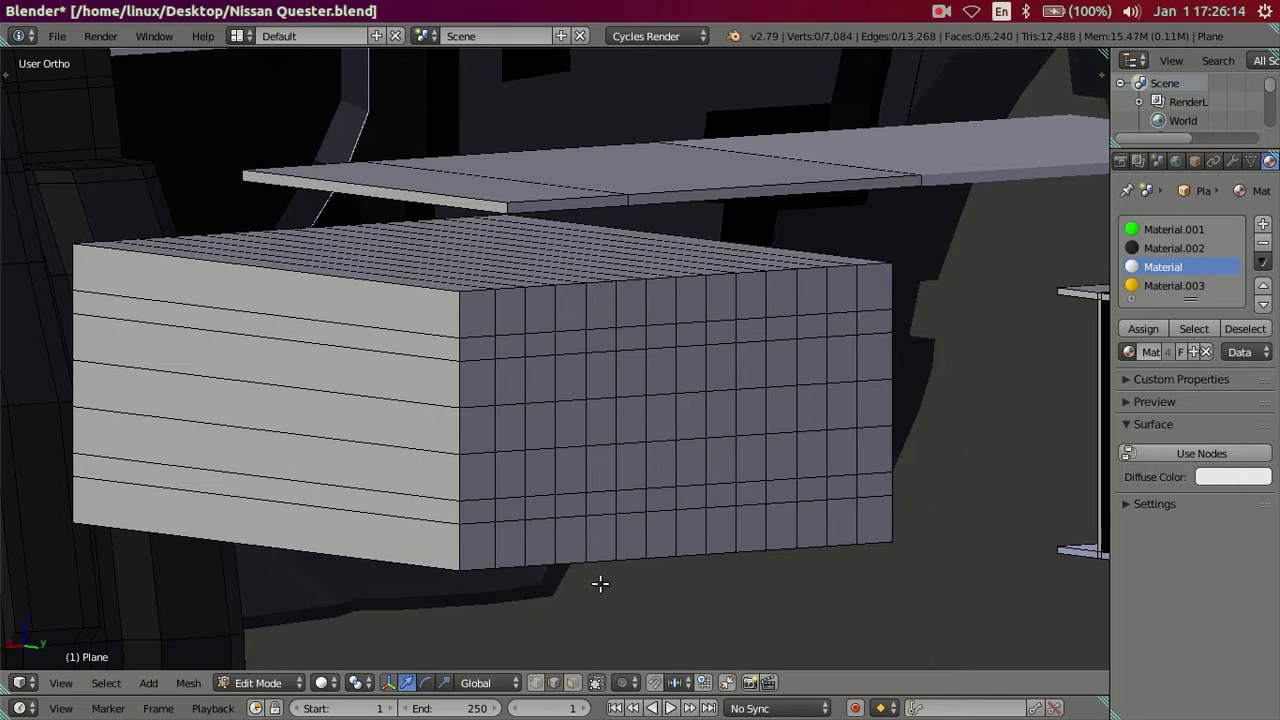
Step: Cut loops across the long side and dissolve all but one near each end, framing a middle panel
key(ctrl+r)
scroll(342, 387, up, 10)
key(Escape)
key(ctrl+r)
click(342, 387)
right_click(342, 387)
middle_drag(342, 387, 437, 431)
alt+shift+right_click(124, 418)
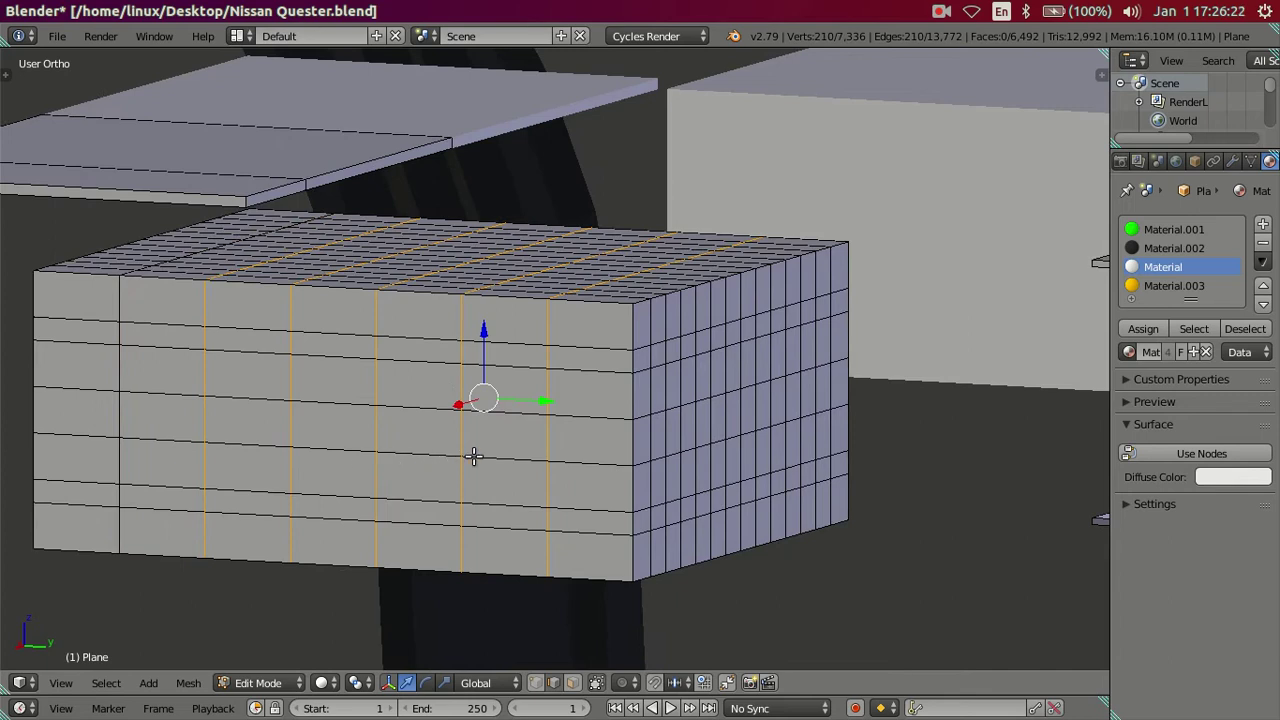
key(x)
click(729, 442)
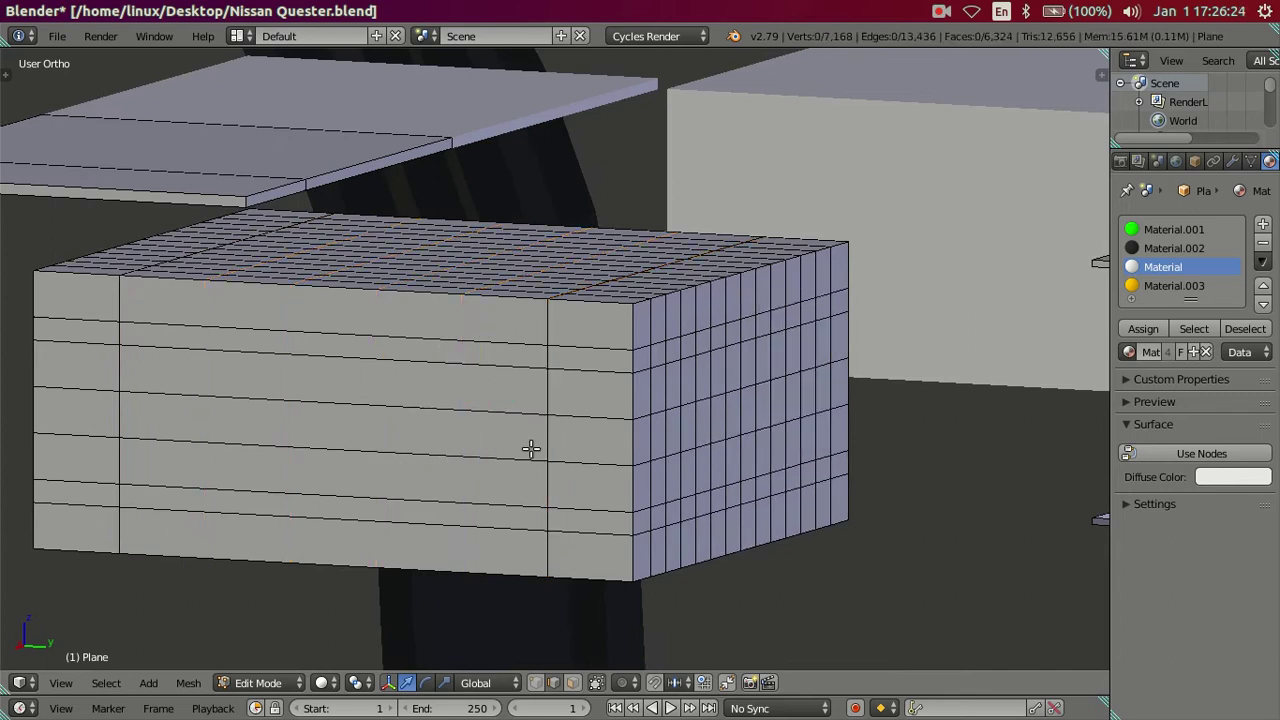
click(572, 682)
mouse_move(630, 507)
middle_down()
mouse_move(614, 606)
mouse_move(662, 357)
middle_up()
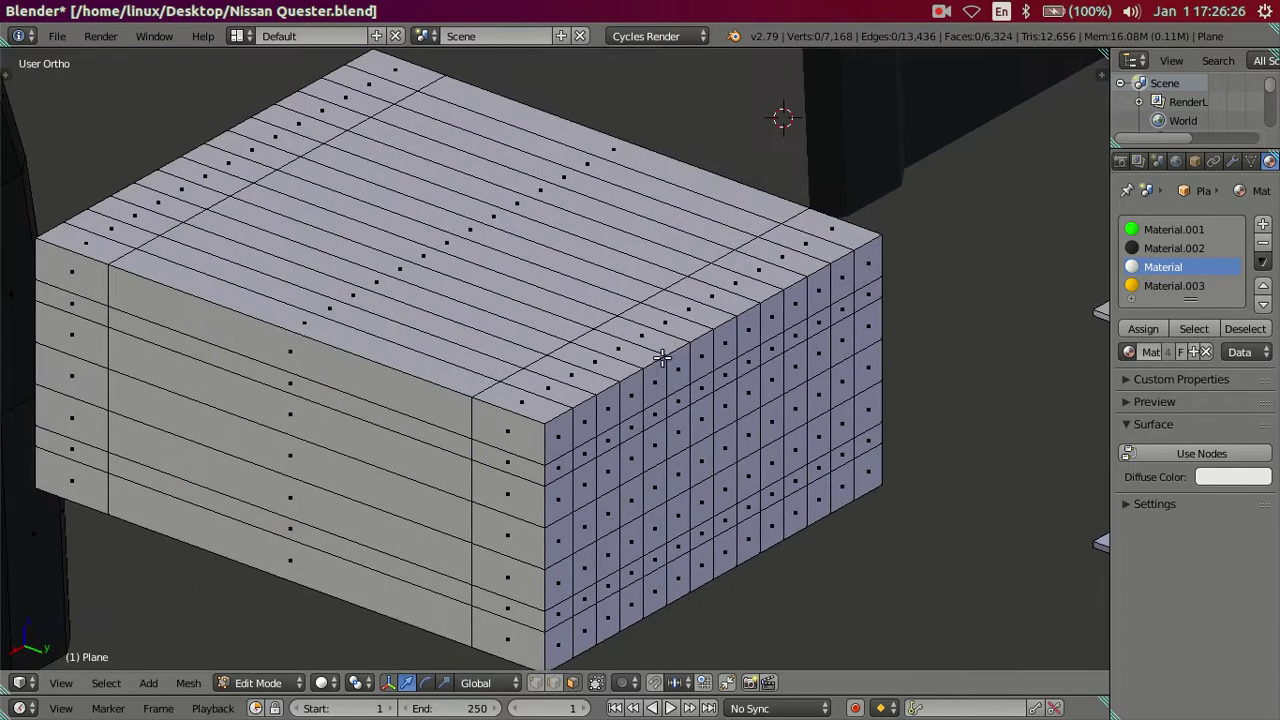
Step: Select alternating long strips across the battery box top
right_click(722, 203)
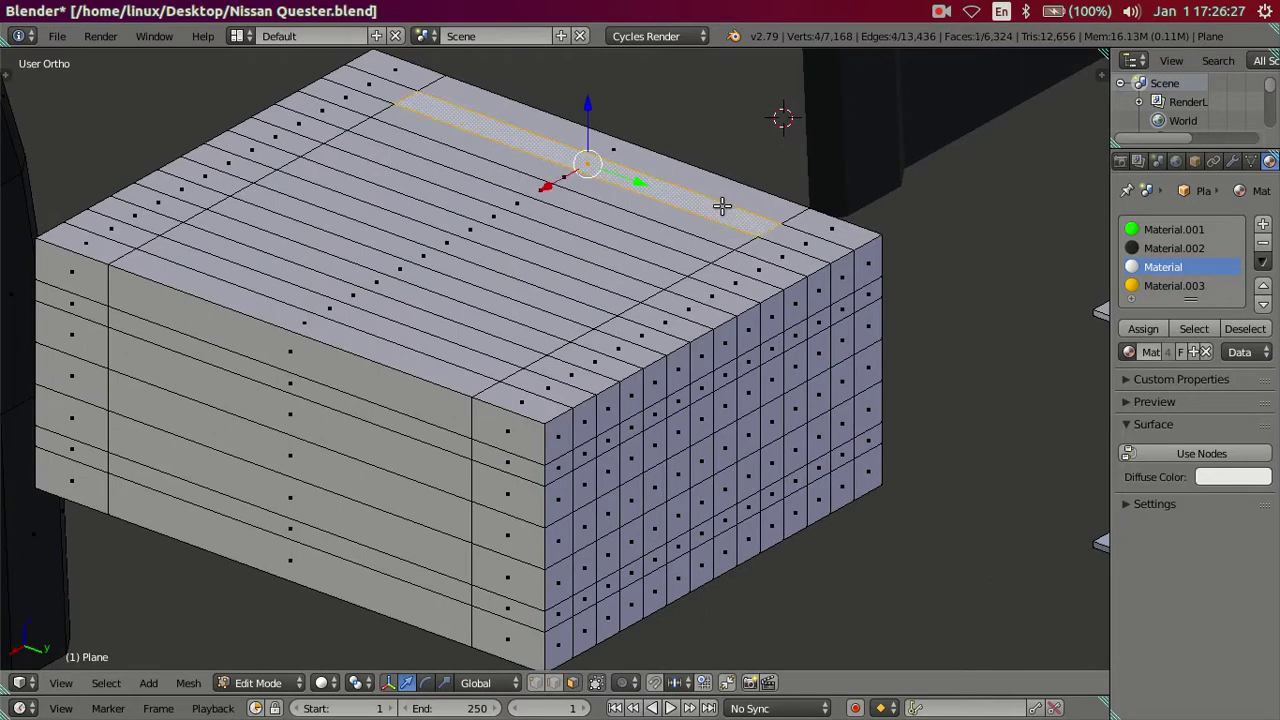
shift+right_click(679, 236)
shift+right_click(625, 270)
shift+right_click(595, 292)
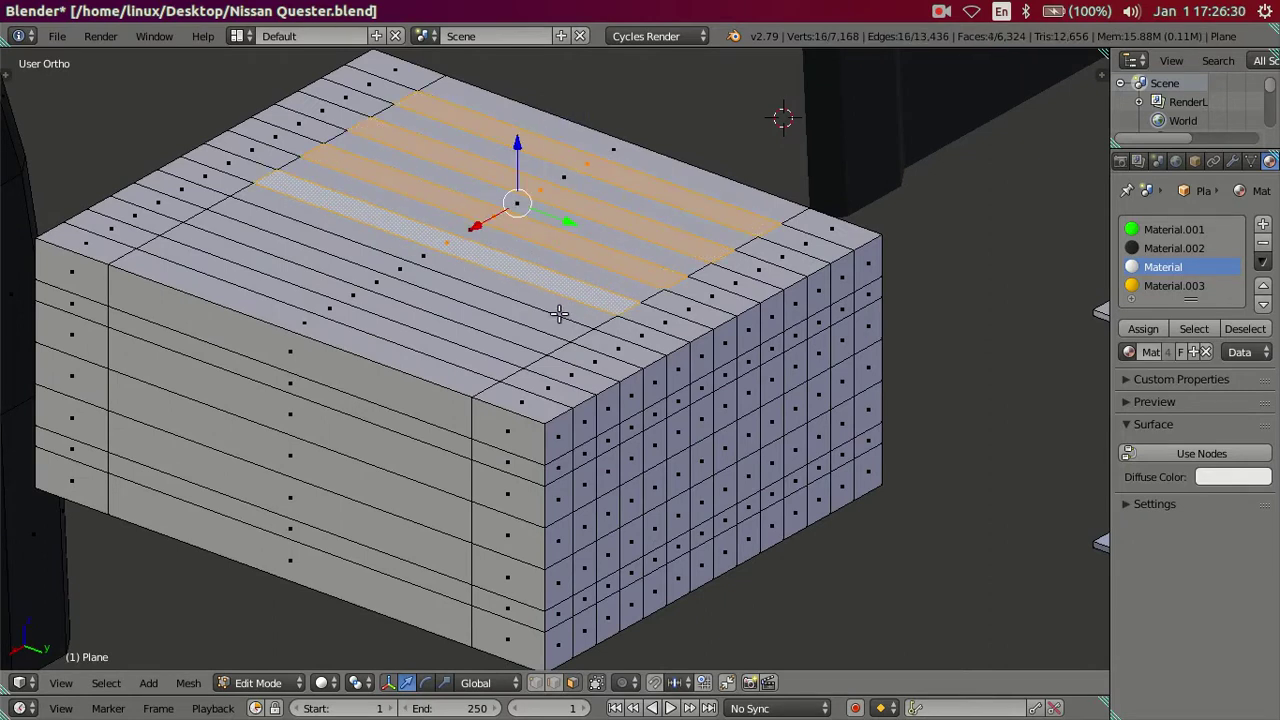
shift+right_click(535, 322)
shift+right_click(451, 366)
shift+right_click(429, 380)
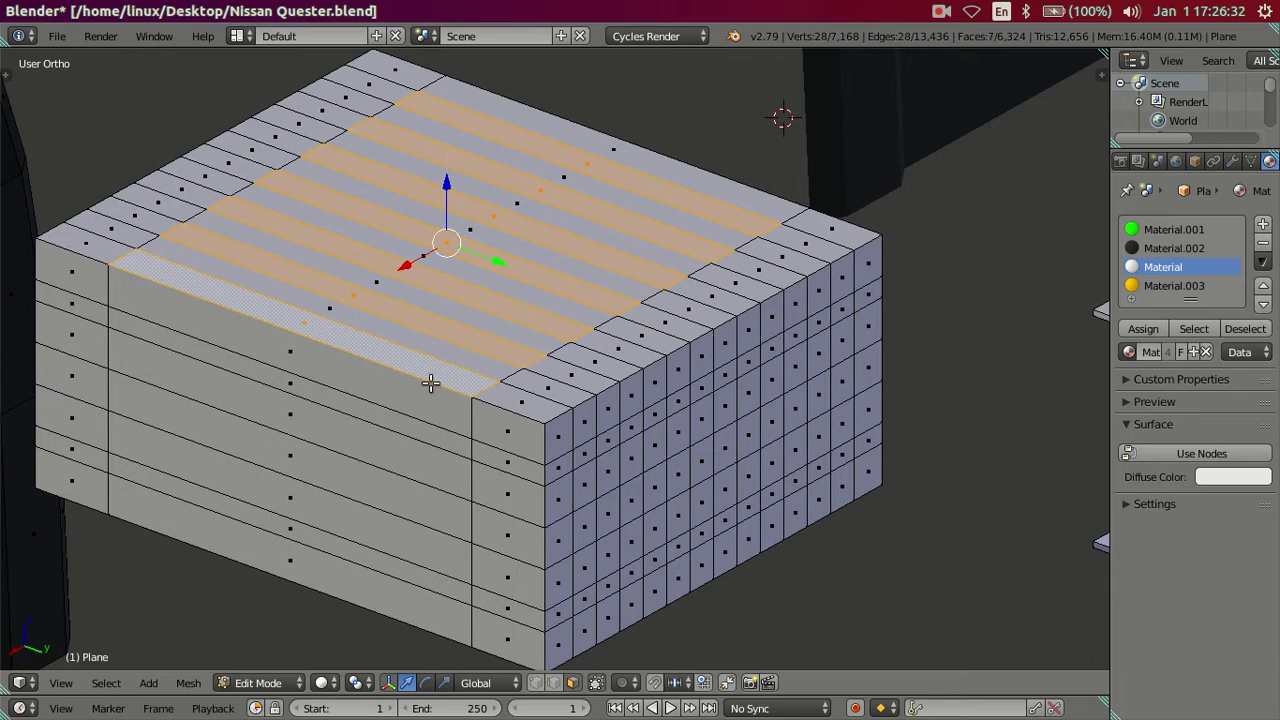
Step: Add alternating front-side strips down to the bottom front strip to the selection
shift+right_click(426, 392)
middle_drag(566, 457, 479, 459)
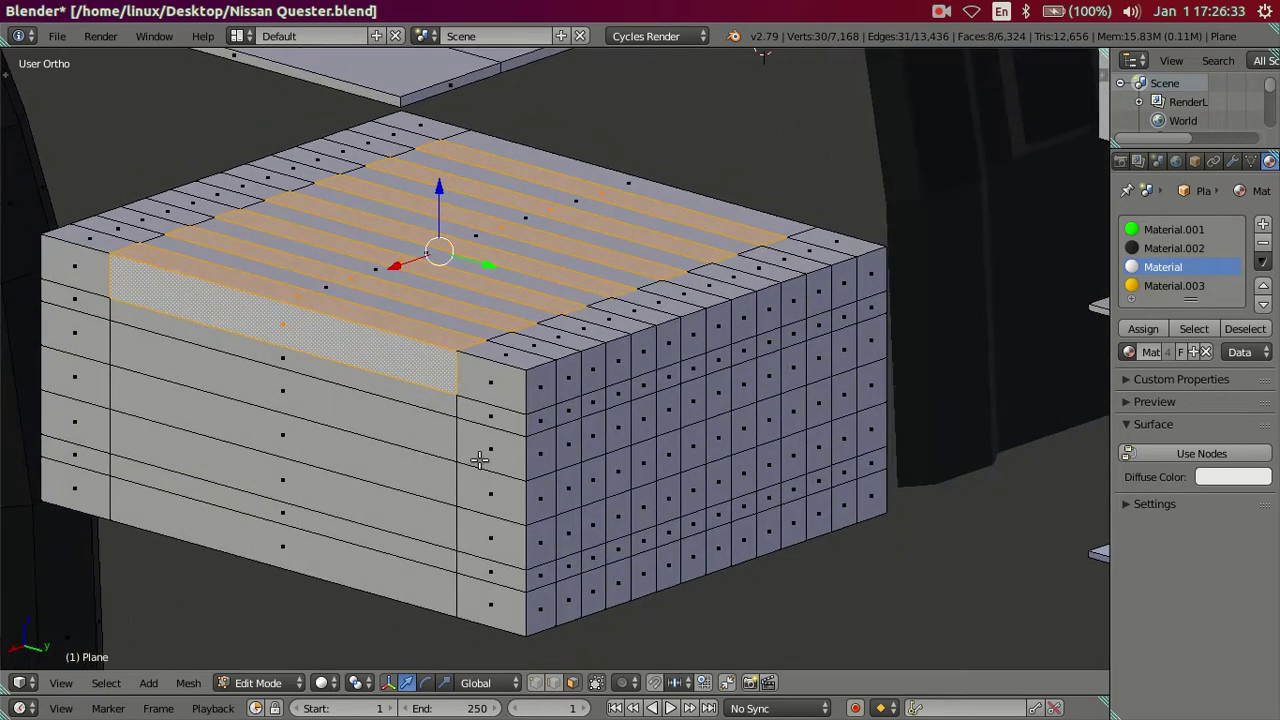
shift+right_click(388, 428)
shift+right_click(400, 516)
mouse_move(433, 494)
middle_down()
mouse_move(429, 563)
mouse_move(333, 551)
middle_up()
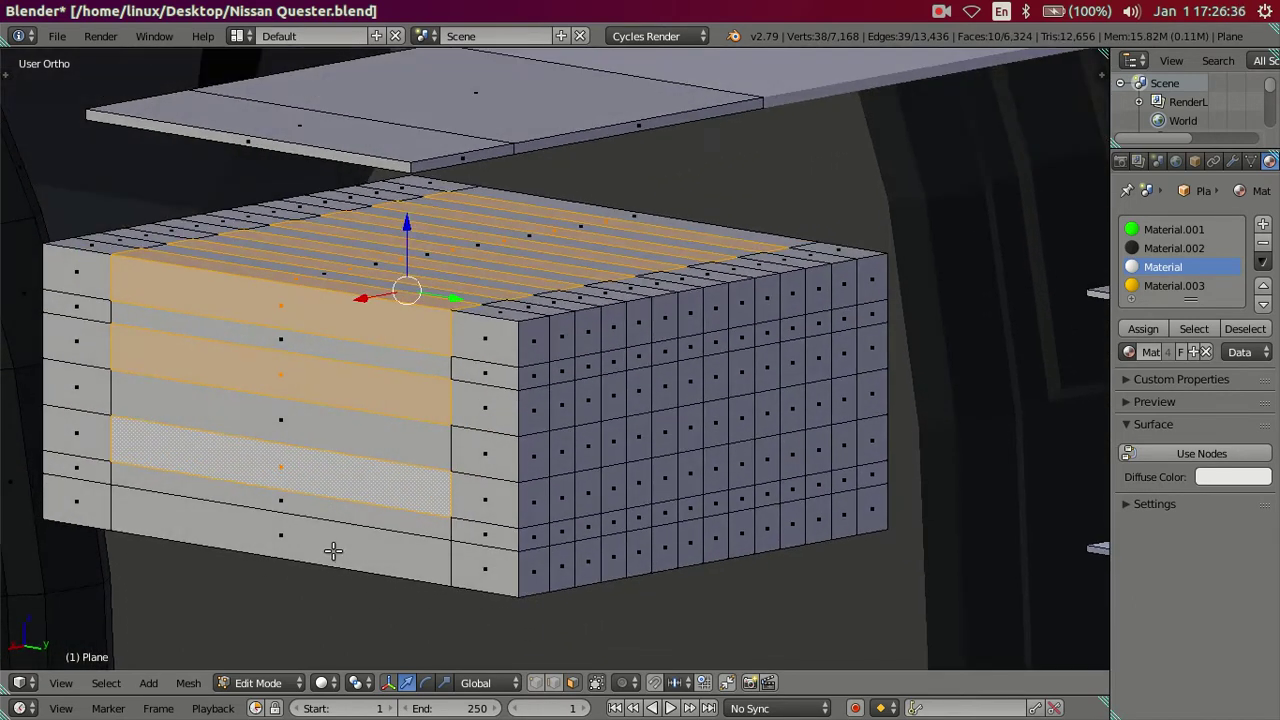
shift+right_click(434, 560)
Step: Add alternating strips on the box underside to the selection
mouse_move(434, 560)
middle_down()
mouse_move(528, 531)
mouse_move(417, 433)
middle_up()
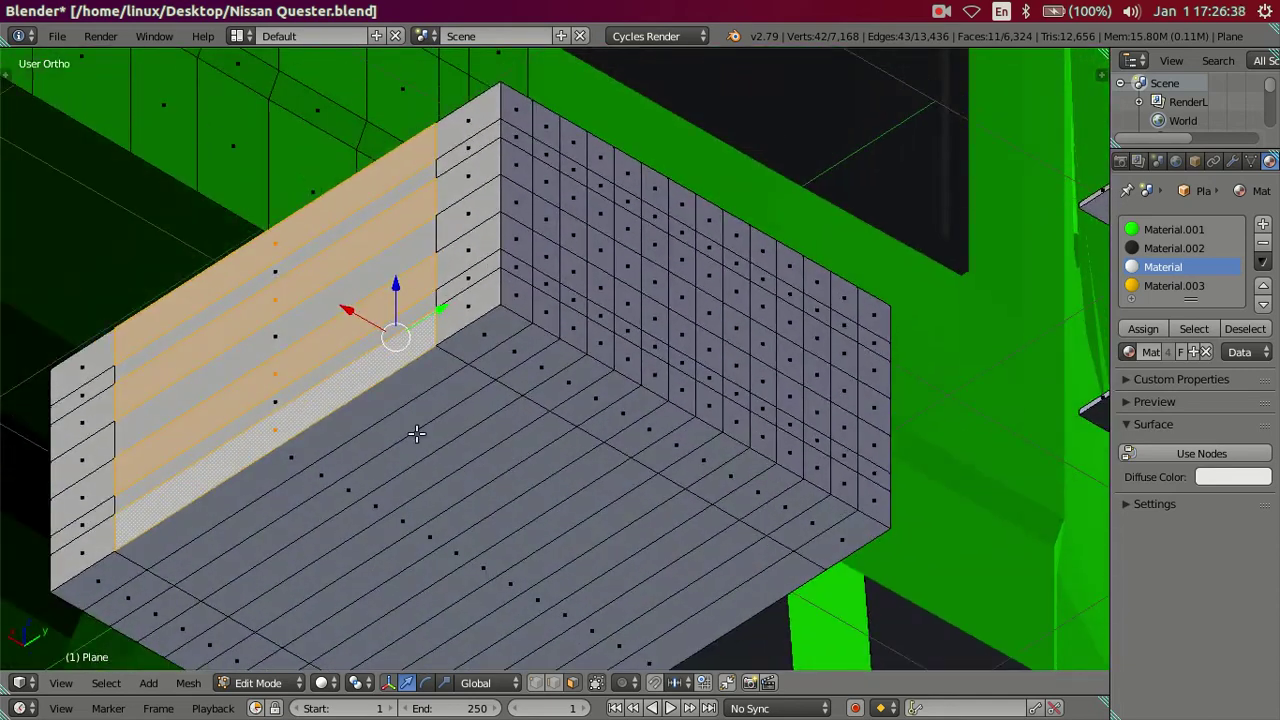
shift+right_click(388, 400)
scroll(461, 379, down, 2)
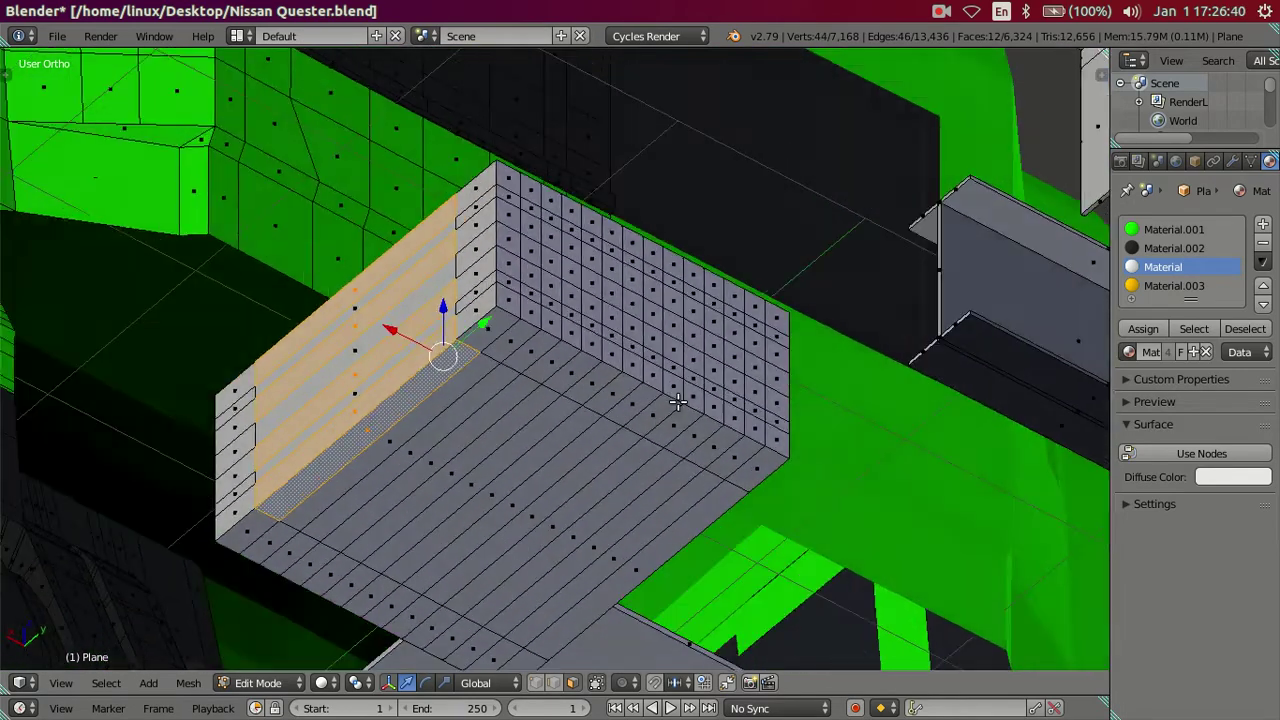
middle_drag(694, 415, 461, 426)
shift+right_click(458, 413)
shift+right_click(490, 437)
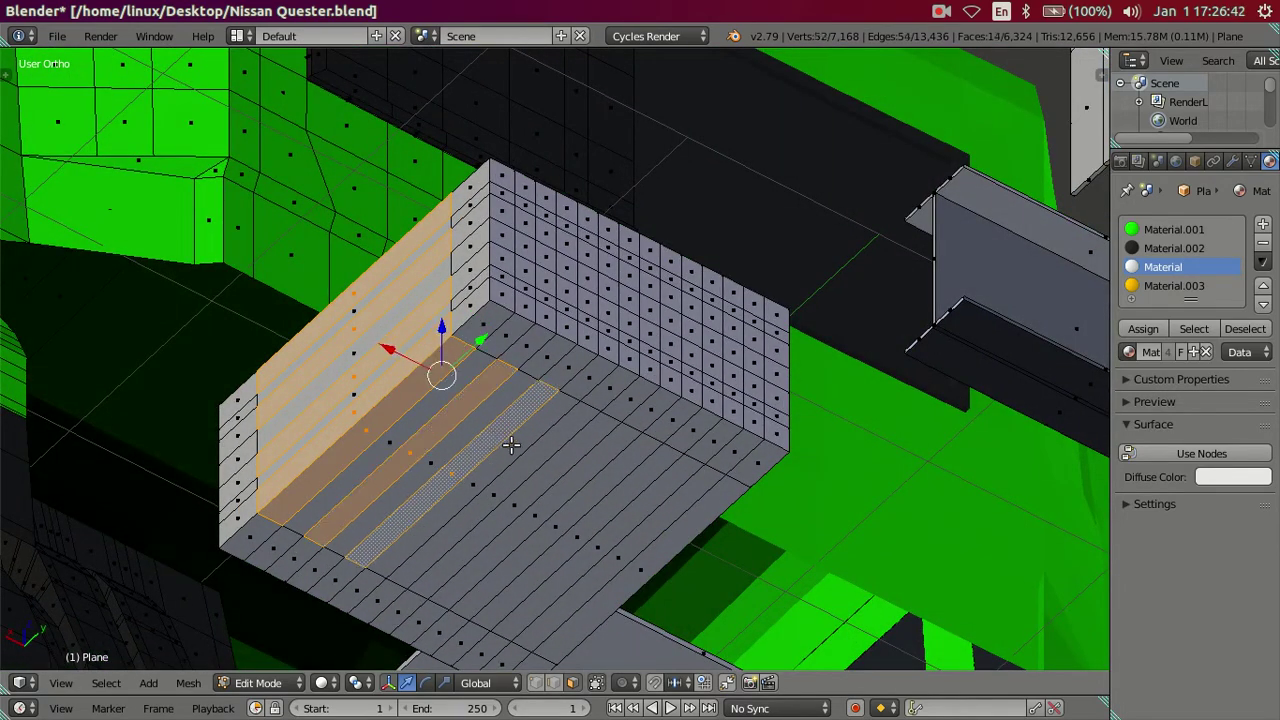
shift+right_click(537, 460)
shift+right_click(571, 502)
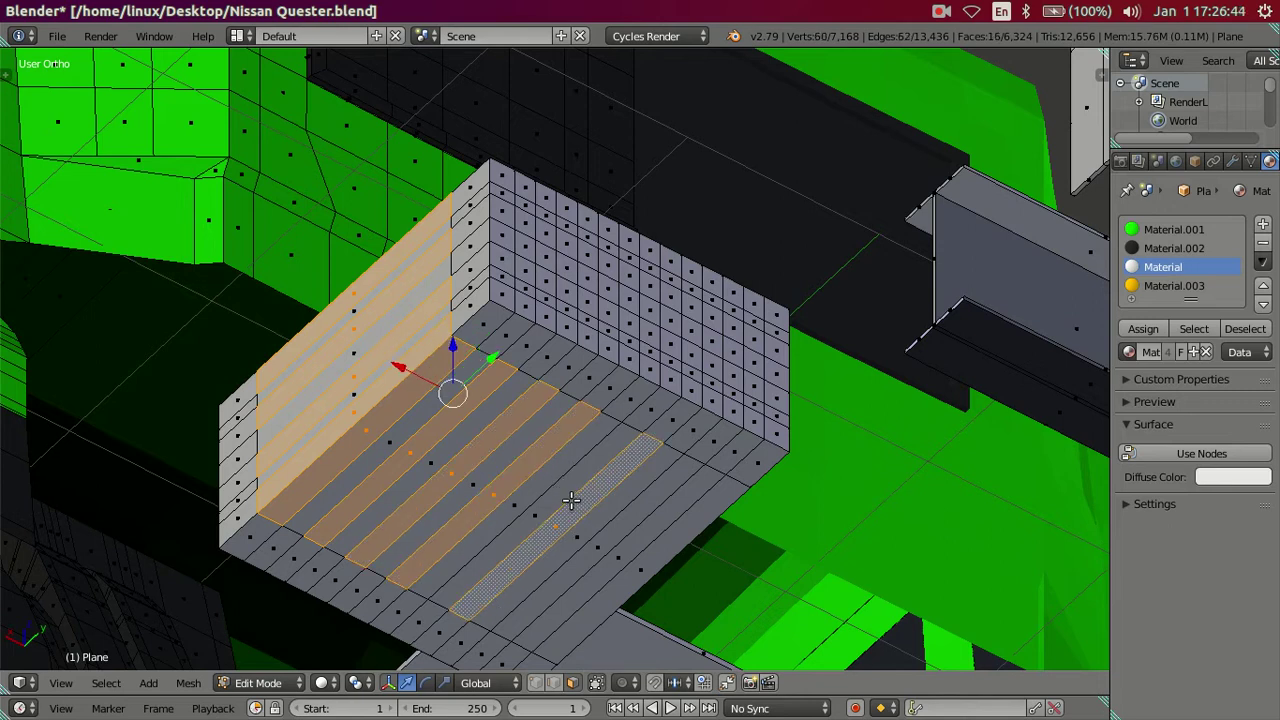
shift+right_click(571, 502)
shift+right_click(571, 490)
shift+right_click(614, 500)
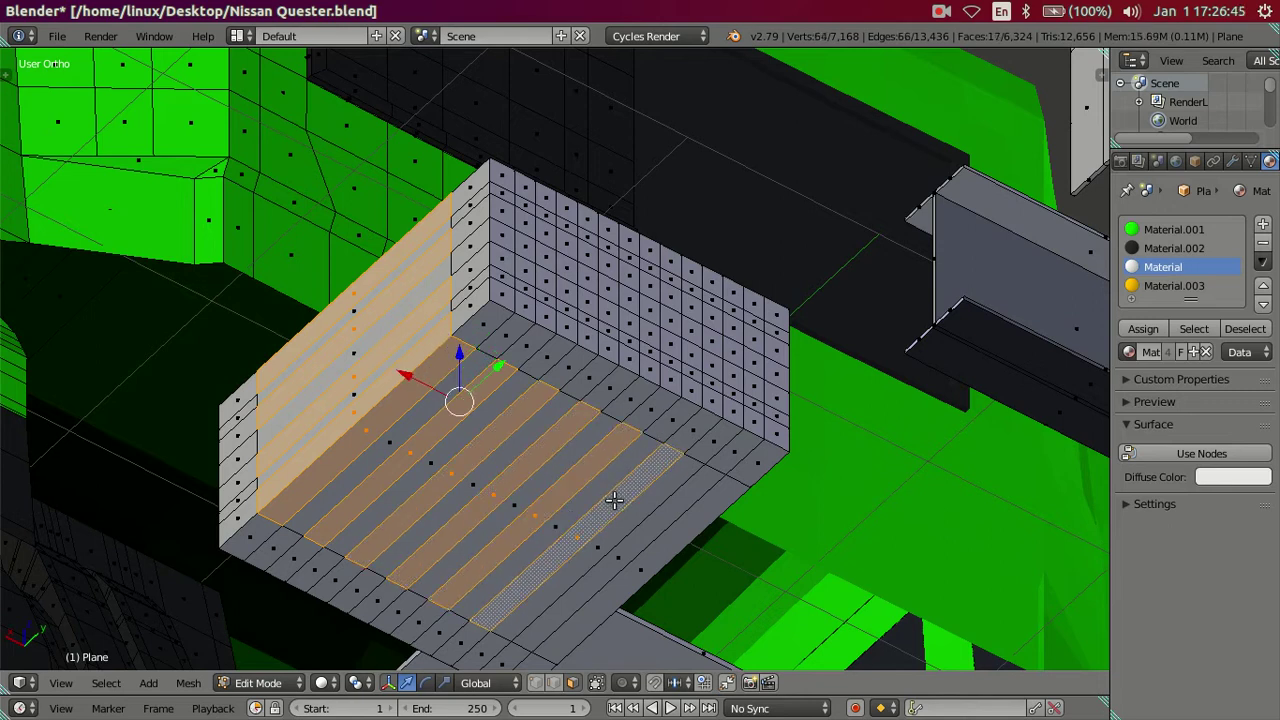
shift+right_click(657, 536)
Step: Add two wall strips to the selection and remove one wrongly picked face
mouse_move(702, 526)
middle_down()
mouse_move(583, 588)
mouse_move(657, 424)
middle_up()
mouse_move(697, 363)
middle_down()
mouse_move(670, 337)
mouse_move(753, 351)
mouse_move(694, 420)
mouse_move(665, 415)
mouse_move(641, 431)
mouse_move(672, 371)
mouse_move(780, 373)
mouse_move(727, 370)
mouse_move(724, 357)
middle_up()
shift+right_click(679, 285)
shift+right_click(644, 334)
shift+right_click(675, 363)
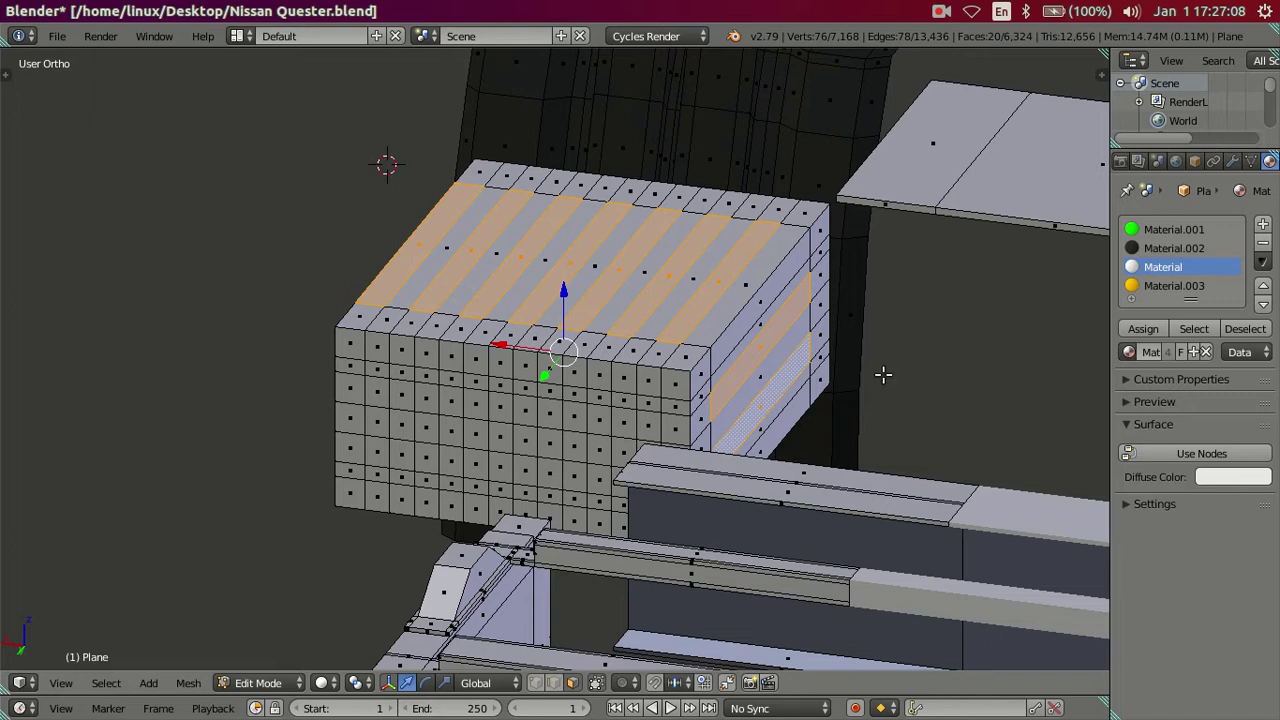
Step: Extrude the selected alternating strips along their normals by about 0.15, then zoom in to inspect
key(e)
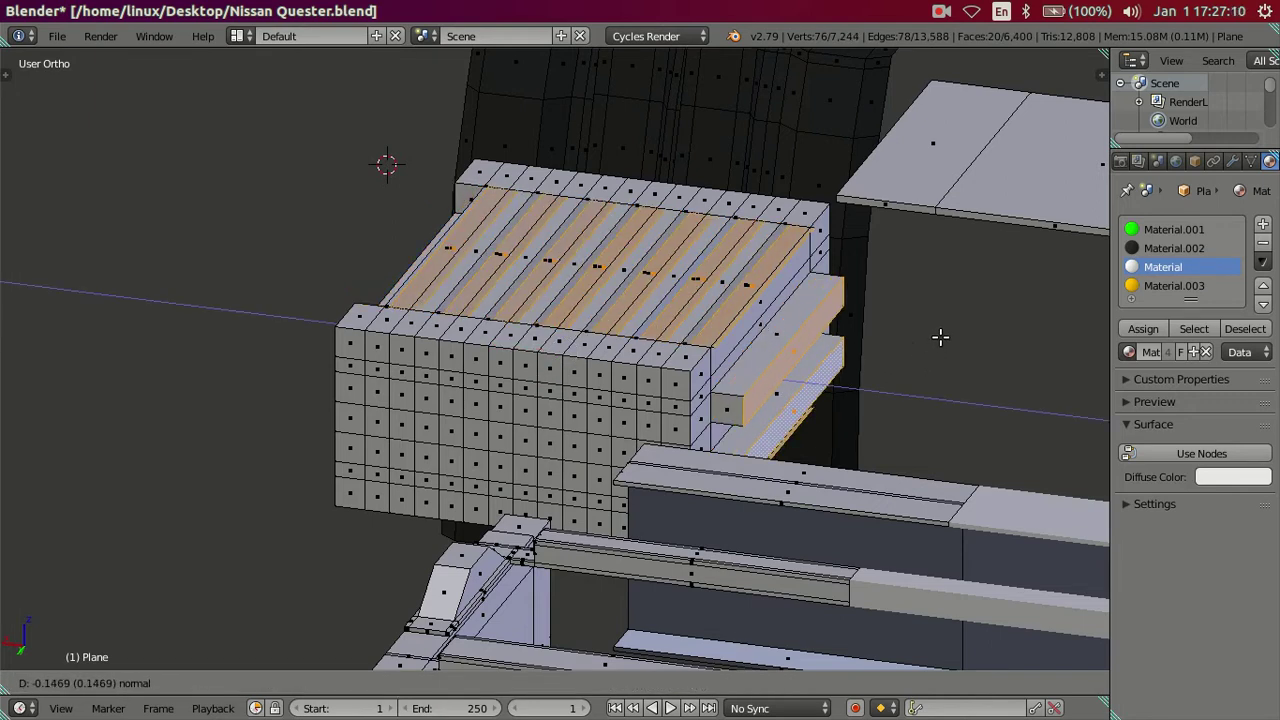
key(Escape)
mouse_move(843, 349)
middle_down()
mouse_move(680, 385)
mouse_move(650, 368)
mouse_move(597, 371)
mouse_move(586, 394)
mouse_move(626, 403)
mouse_move(634, 386)
mouse_move(780, 334)
mouse_move(846, 343)
mouse_move(851, 372)
mouse_move(847, 351)
middle_up()
scroll(465, 427, up, 1)
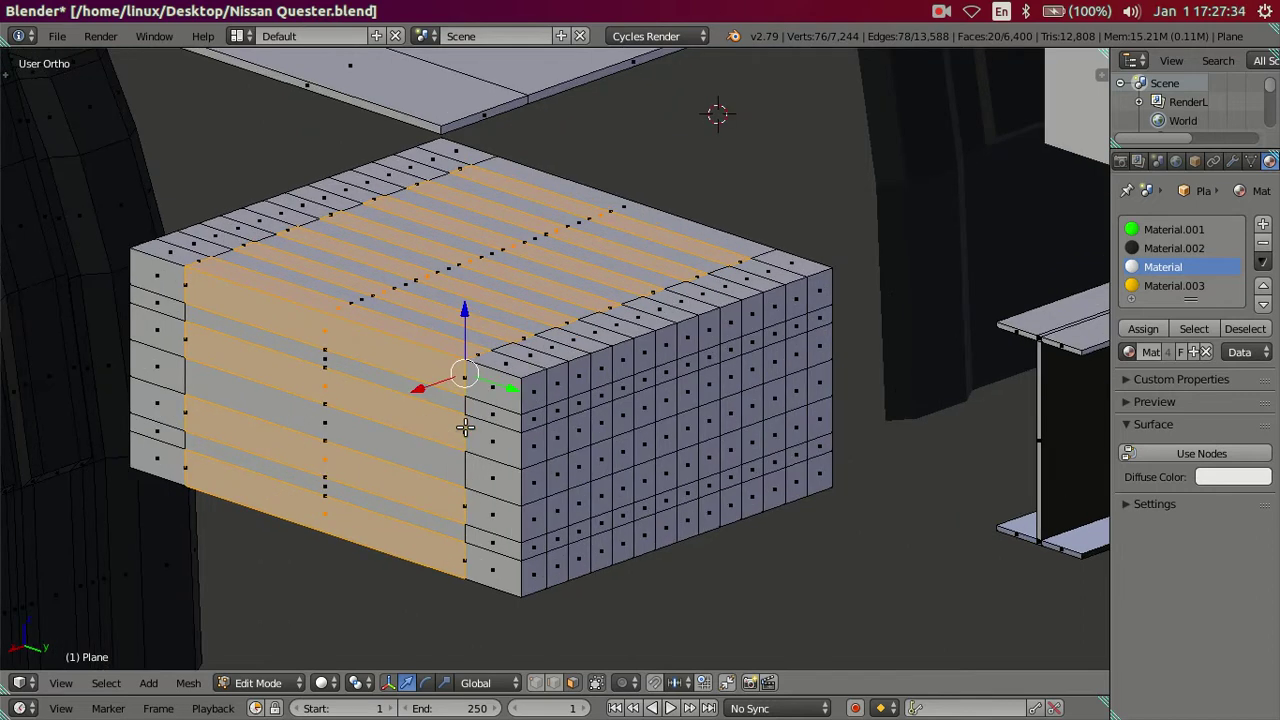
scroll(498, 391, up, 1)
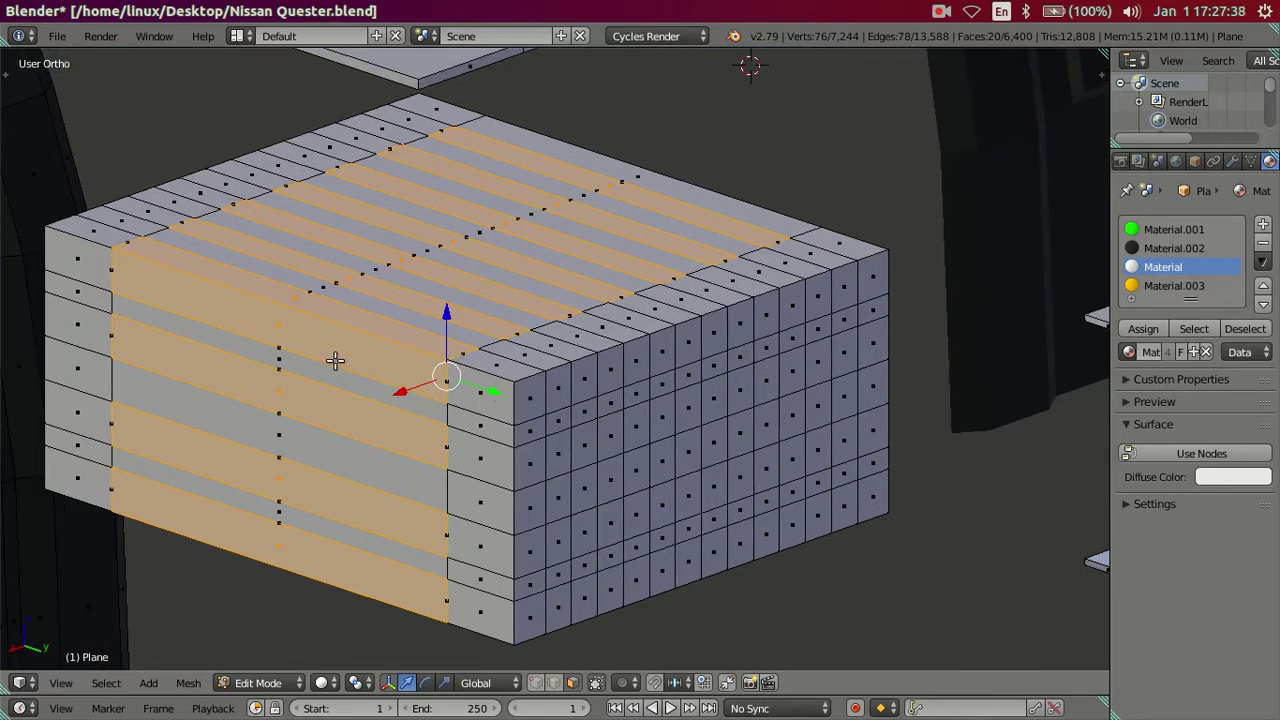
Step: Deselect the front-side strips, keeping only the top and underside rib faces selected
shift+right_click(290, 328)
shift+right_click(285, 405)
shift+right_click(298, 490)
shift+right_click(317, 559)
mouse_move(317, 559)
middle_down()
mouse_move(340, 469)
mouse_move(188, 512)
middle_up()
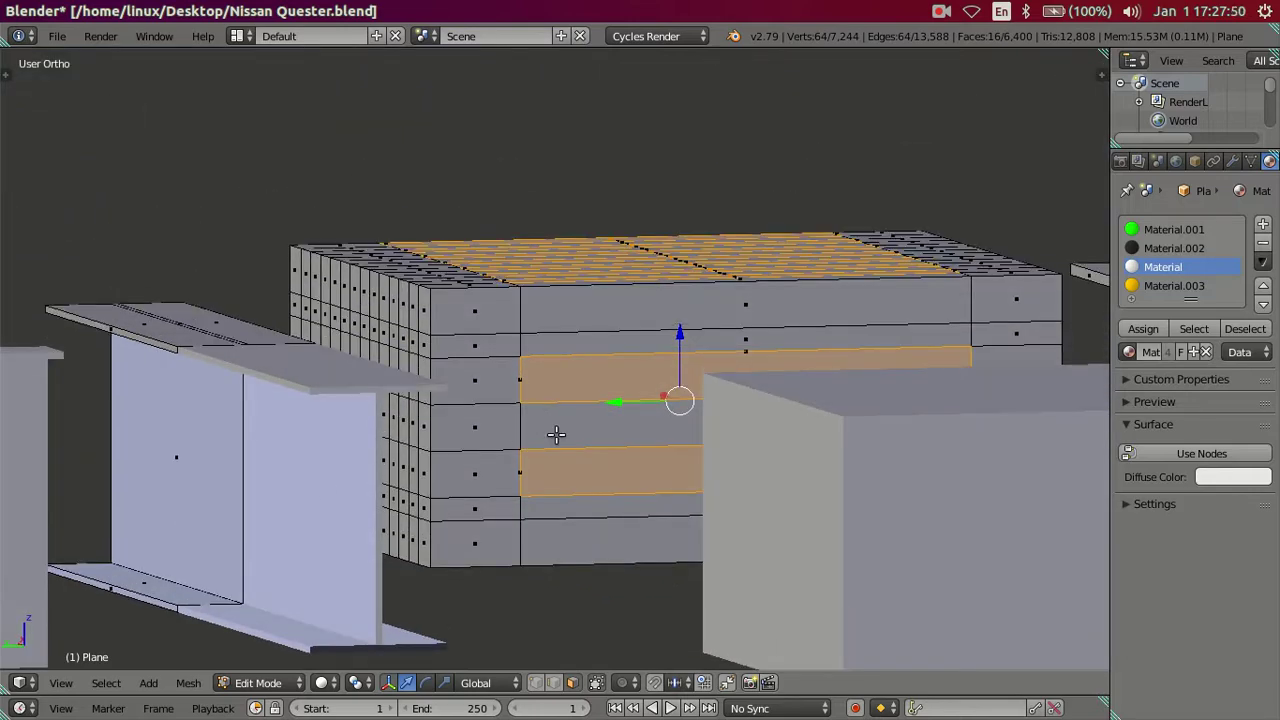
shift+right_click(558, 458)
shift+right_click(566, 376)
mouse_move(566, 376)
middle_down()
mouse_move(360, 517)
mouse_move(510, 447)
mouse_move(565, 401)
middle_up()
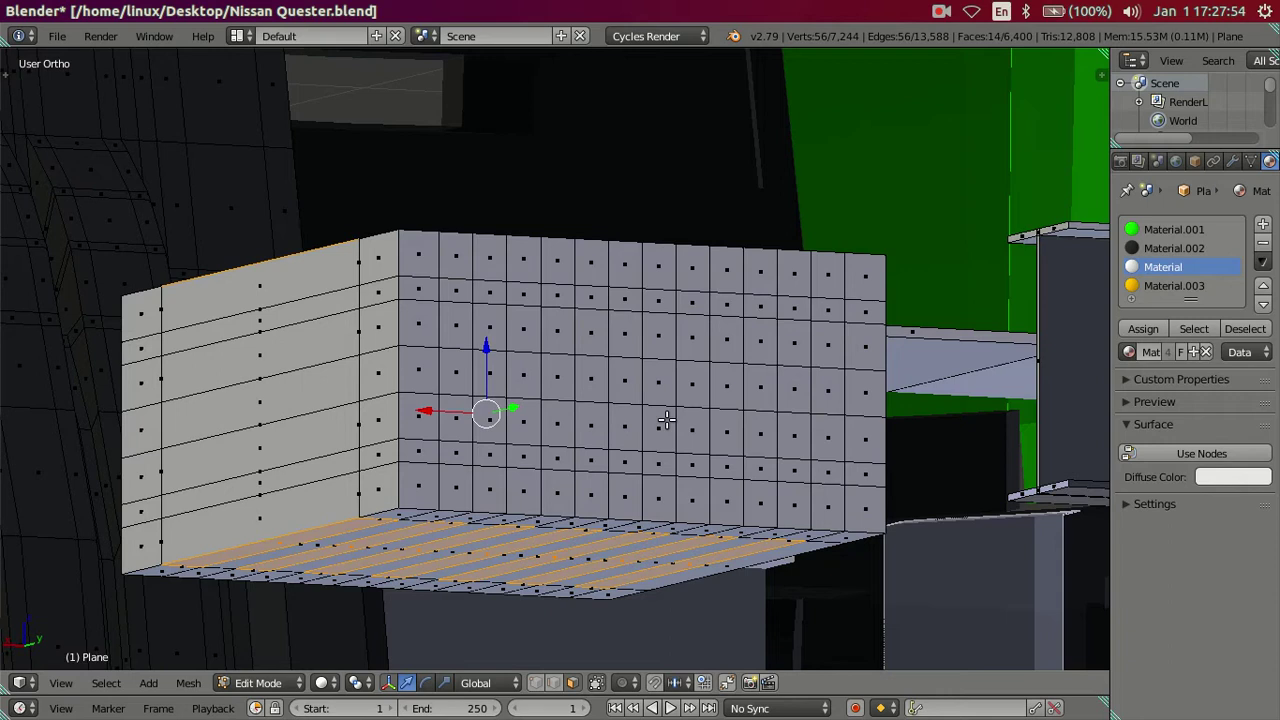
Step: Level the rib faces by scaling them to 0 along Z
text(sz)
text(.)
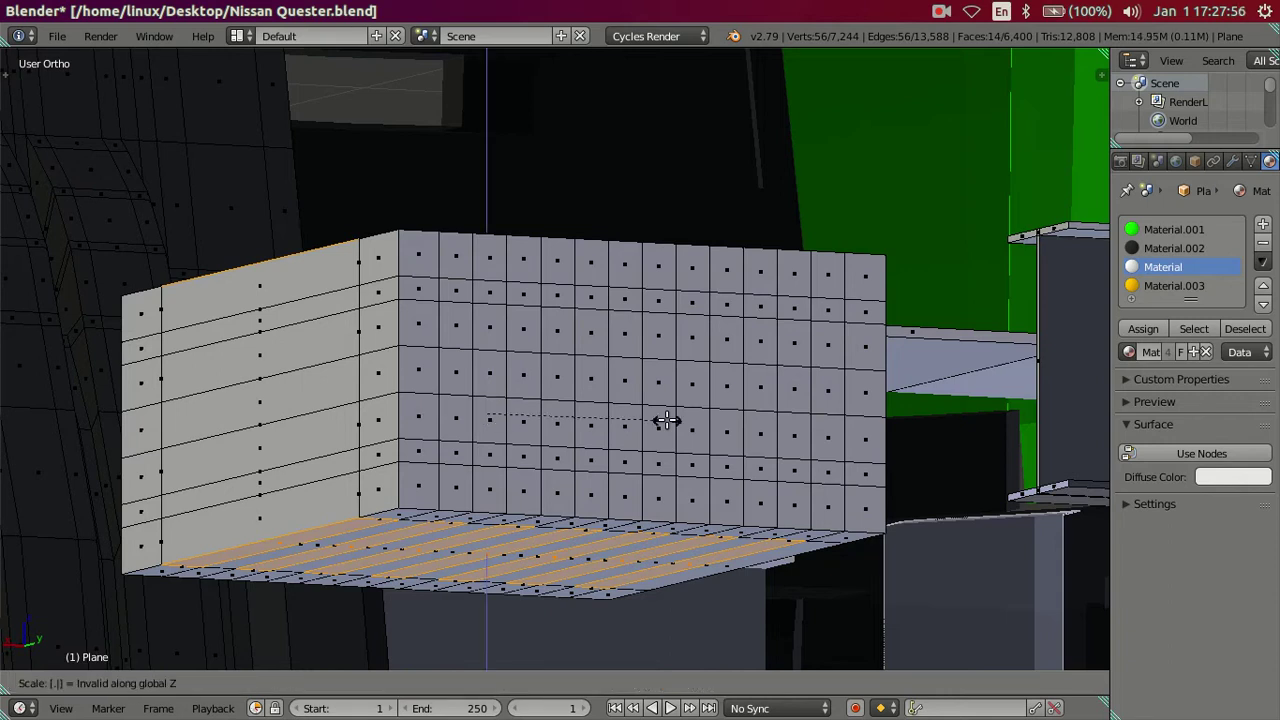
text(04)
key(Return)
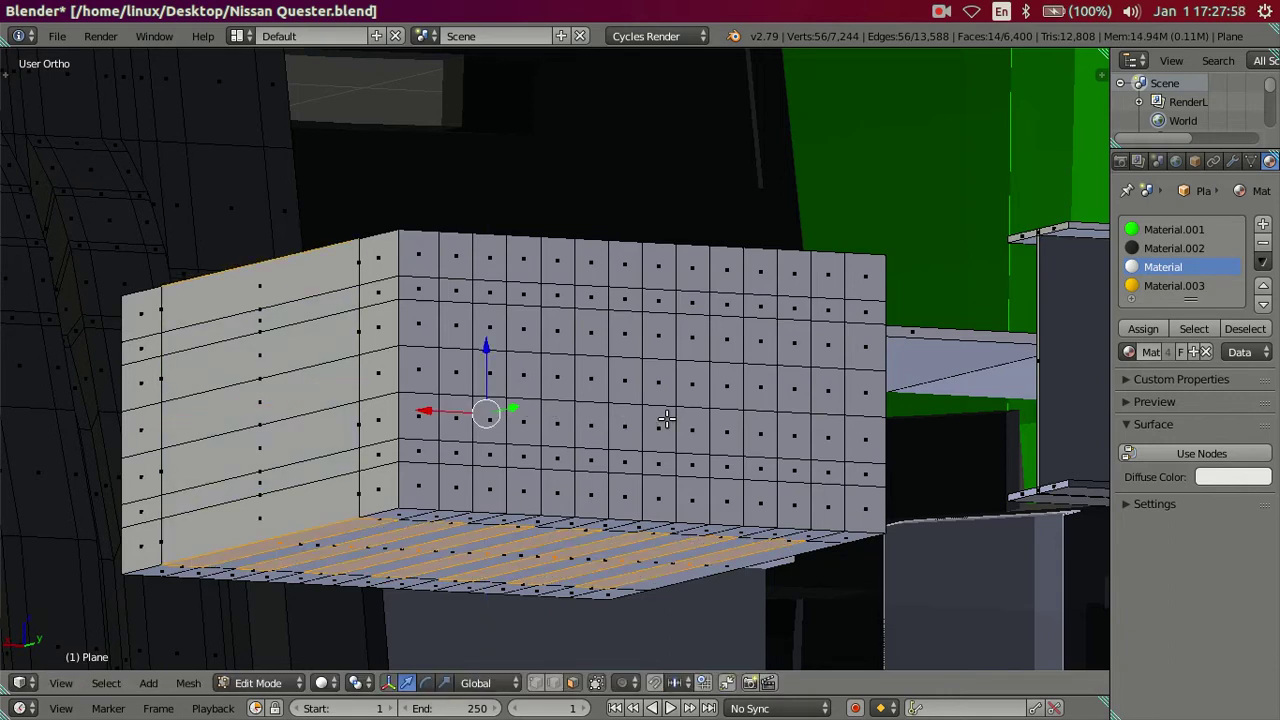
text(sz)
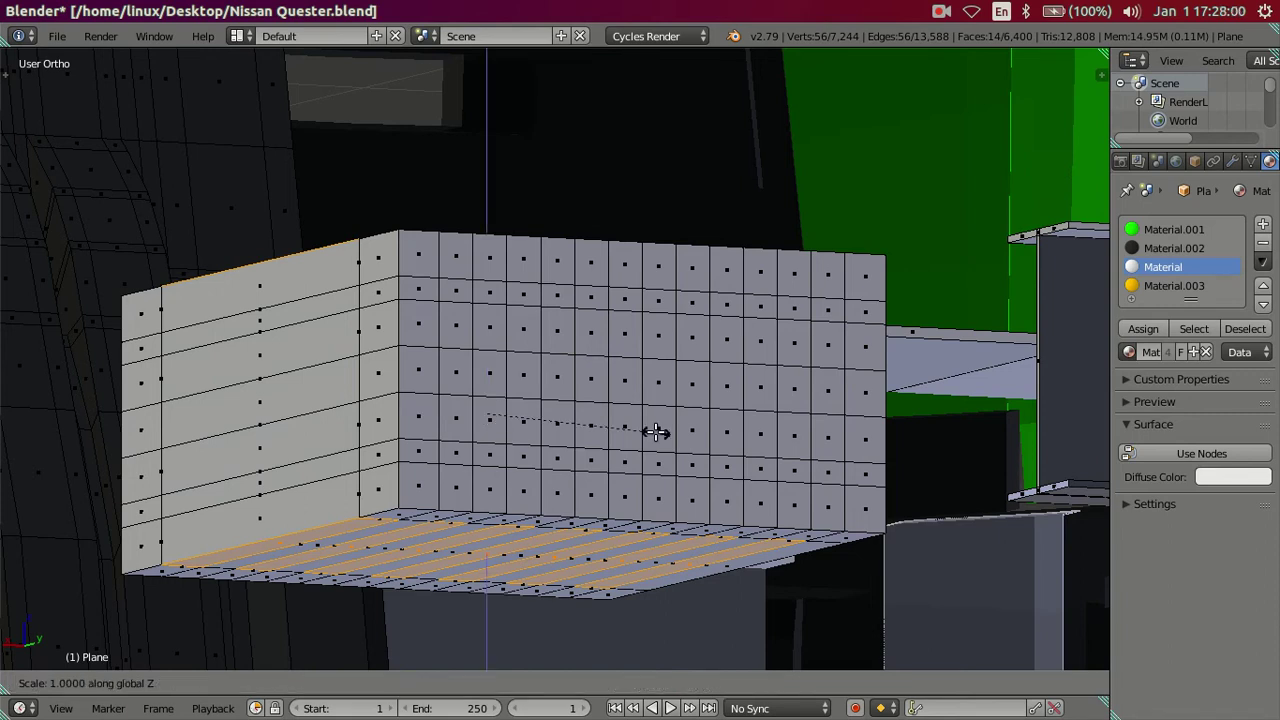
text(.0)
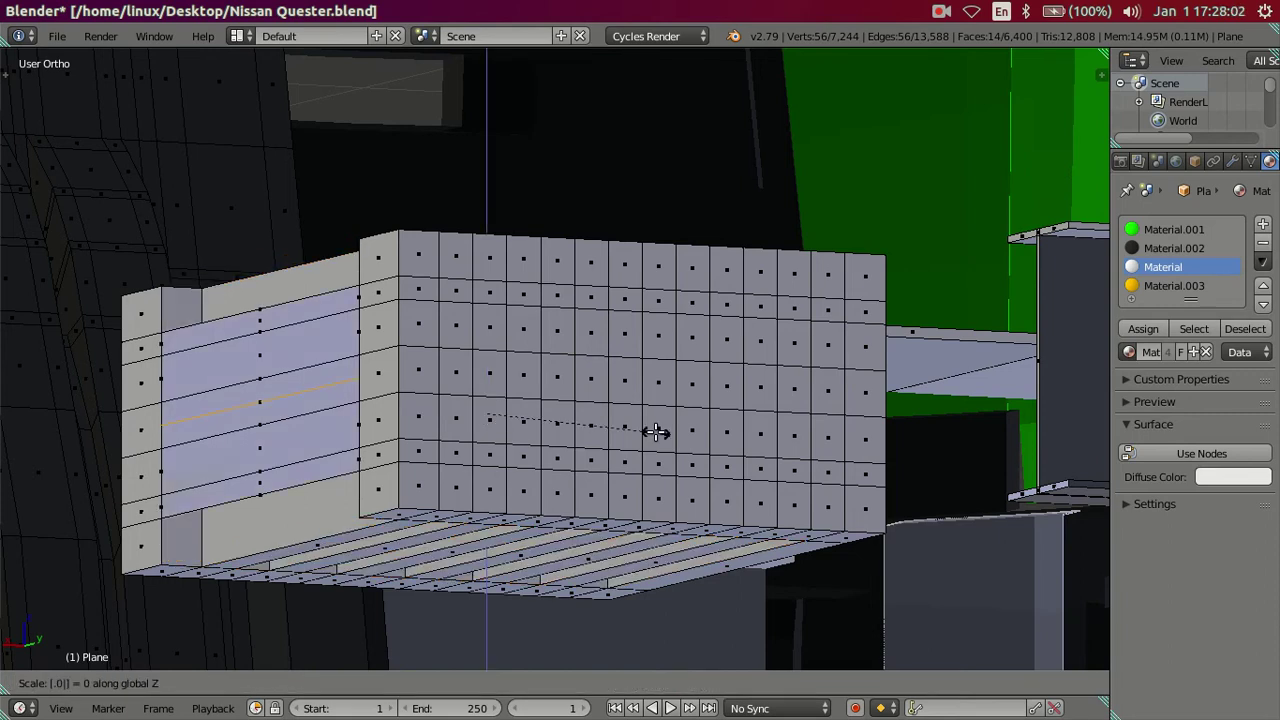
key(Return)
mouse_move(657, 430)
middle_down()
mouse_move(633, 432)
mouse_move(668, 443)
middle_up()
Step: Scale the rib faces 1.1 along Z so they stand out from the box
key(s)
key(z)
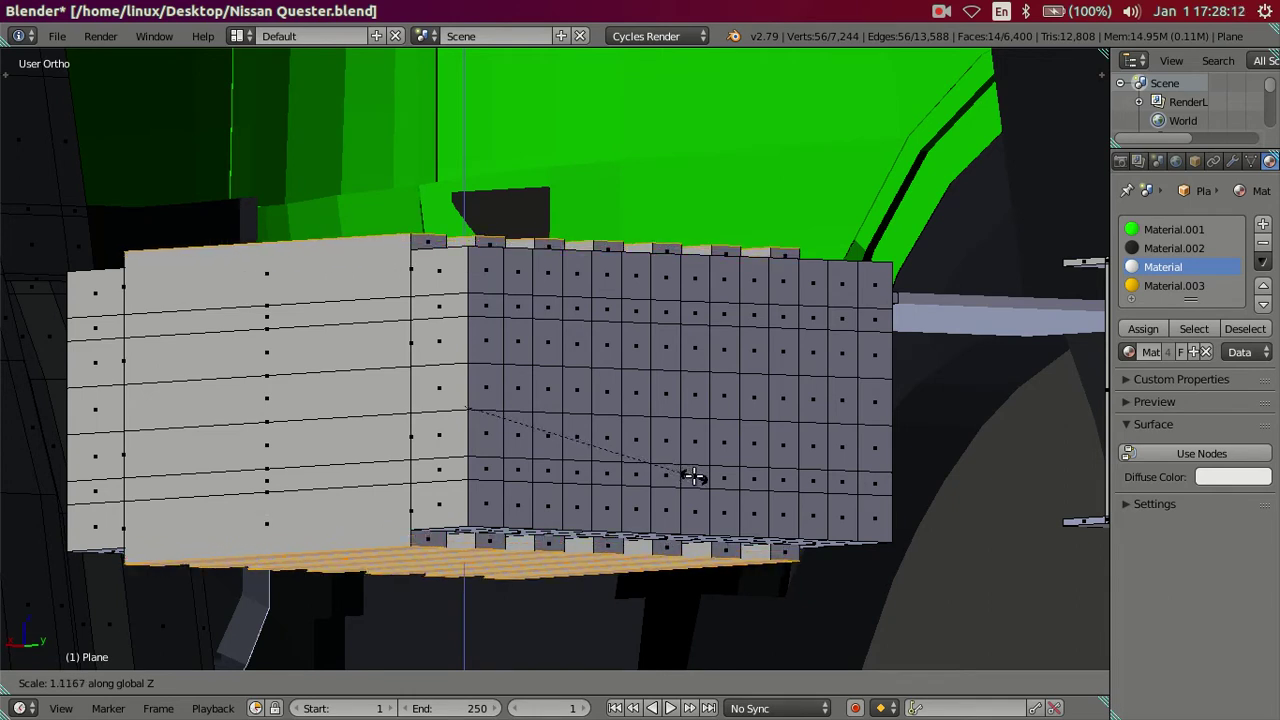
text(1)
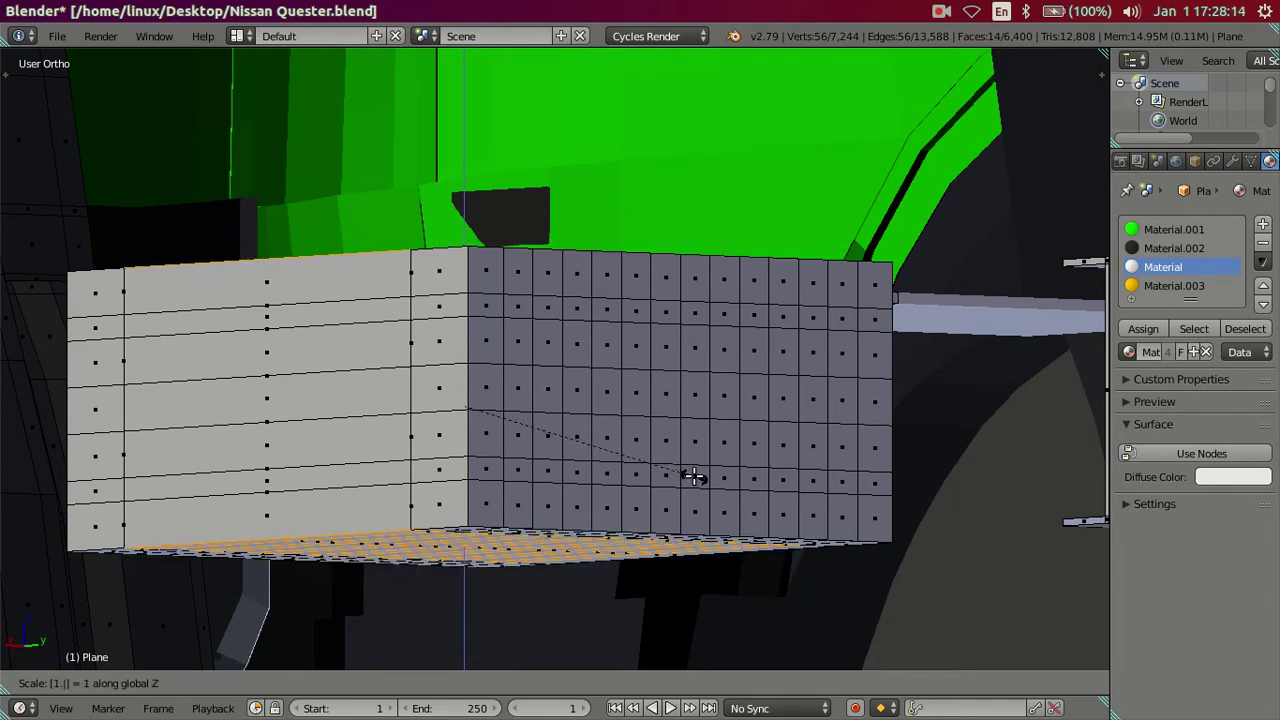
text(.2)
key(Escape)
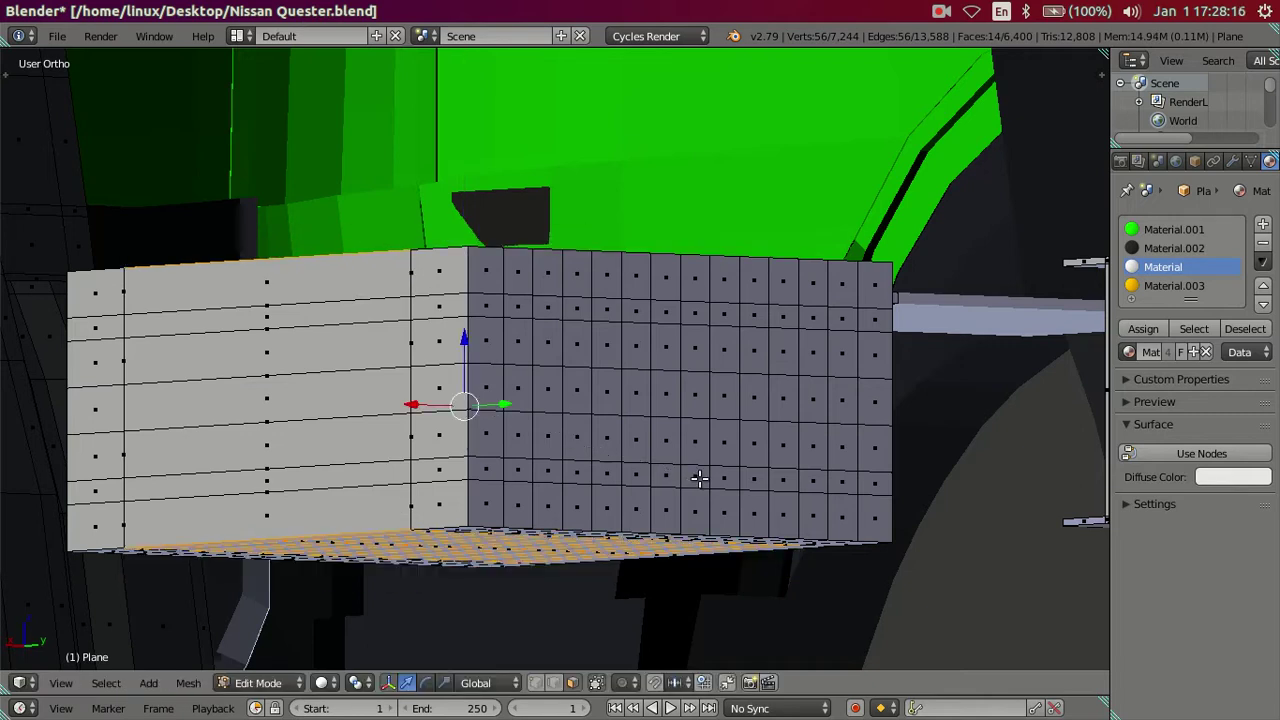
text(sz)
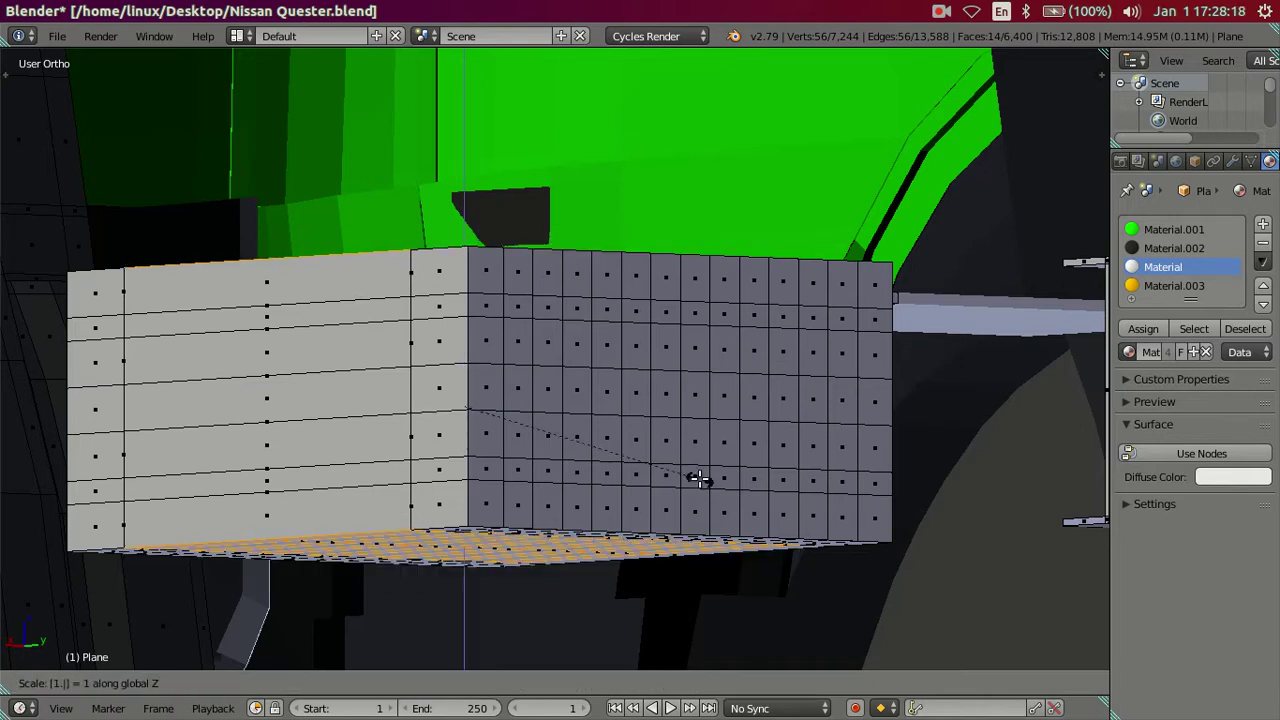
text(.1)
key(Return)
mouse_move(700, 477)
middle_down()
mouse_move(609, 443)
mouse_move(624, 430)
middle_up()
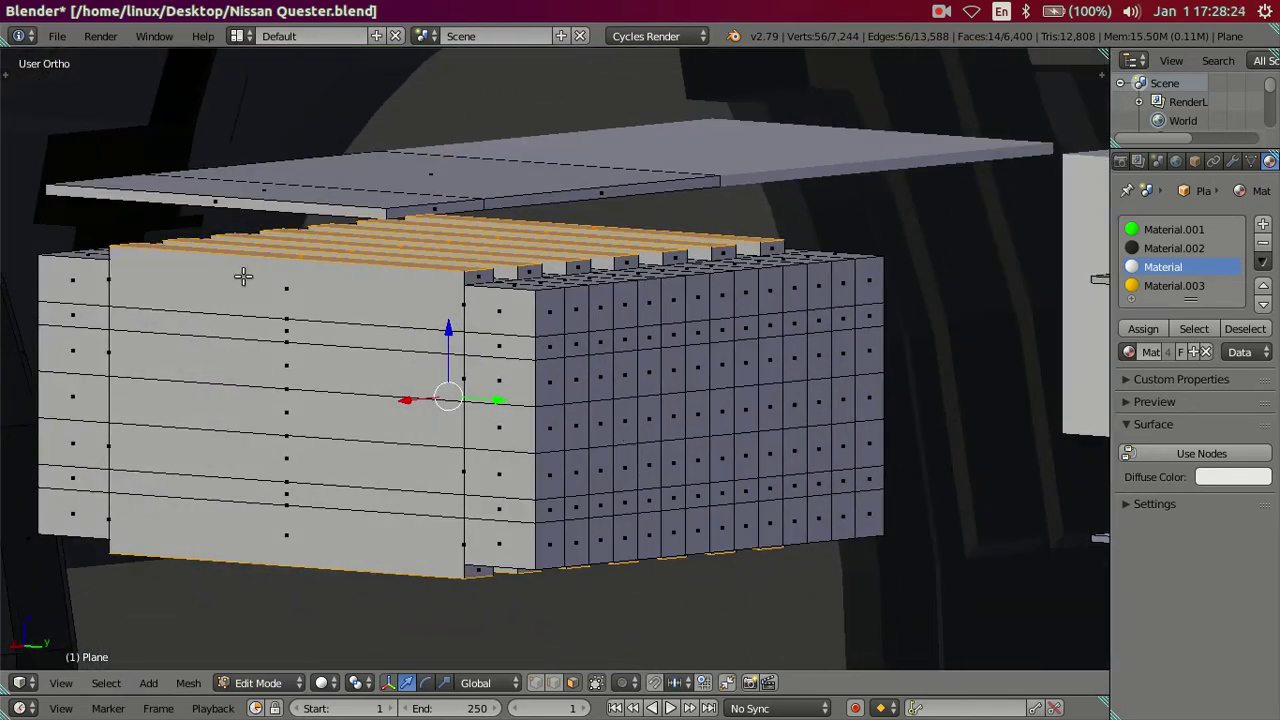
middle_drag(478, 360, 467, 385)
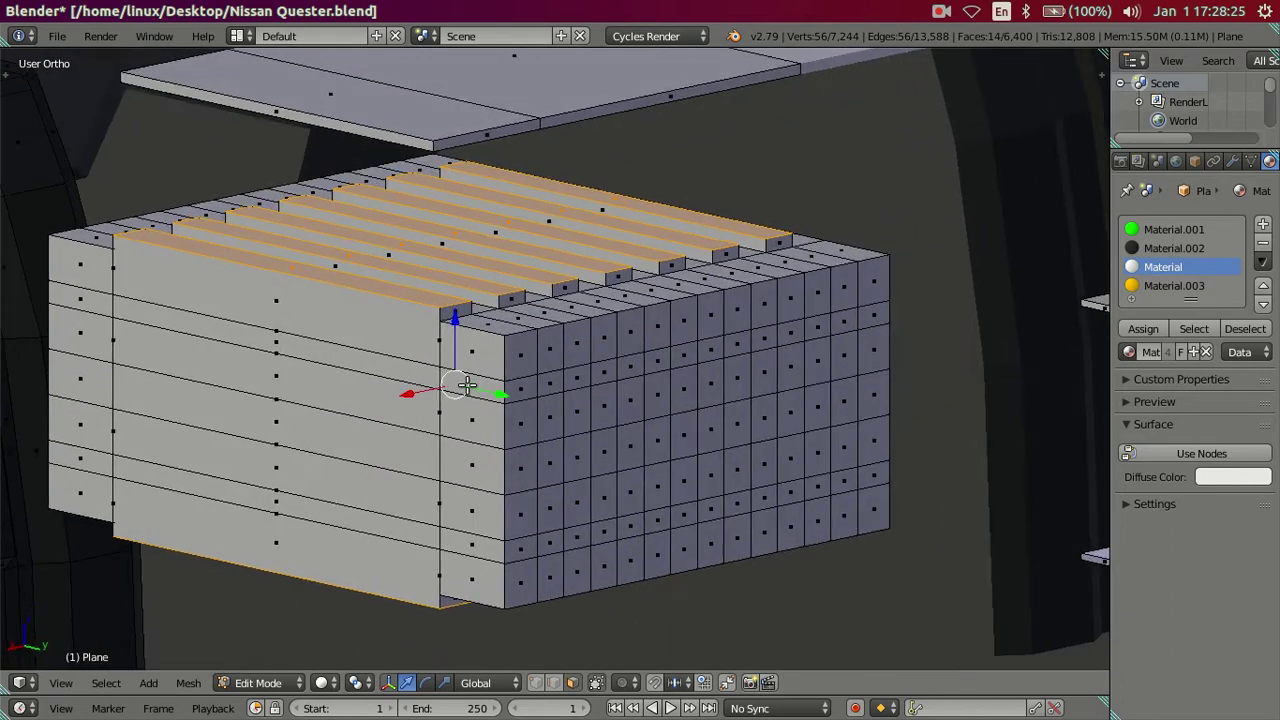
right_click(375, 336)
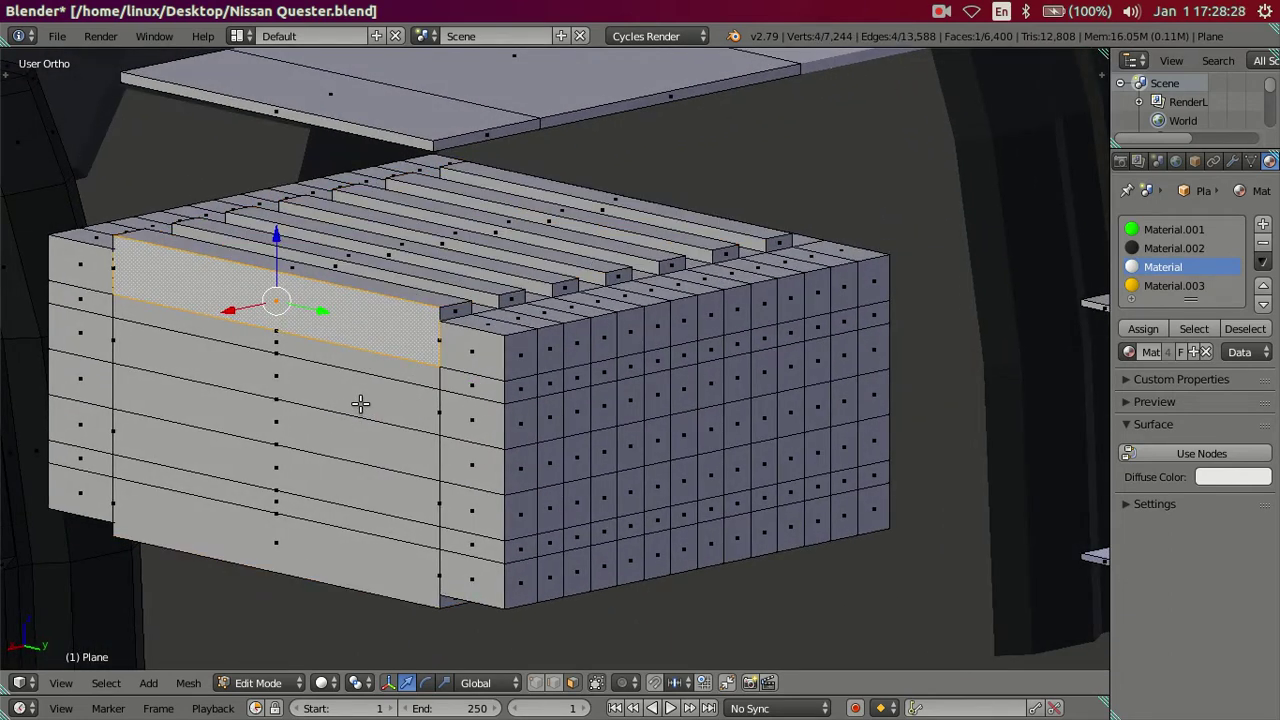
shift+right_click(358, 420)
shift+right_click(338, 488)
shift+right_click(316, 541)
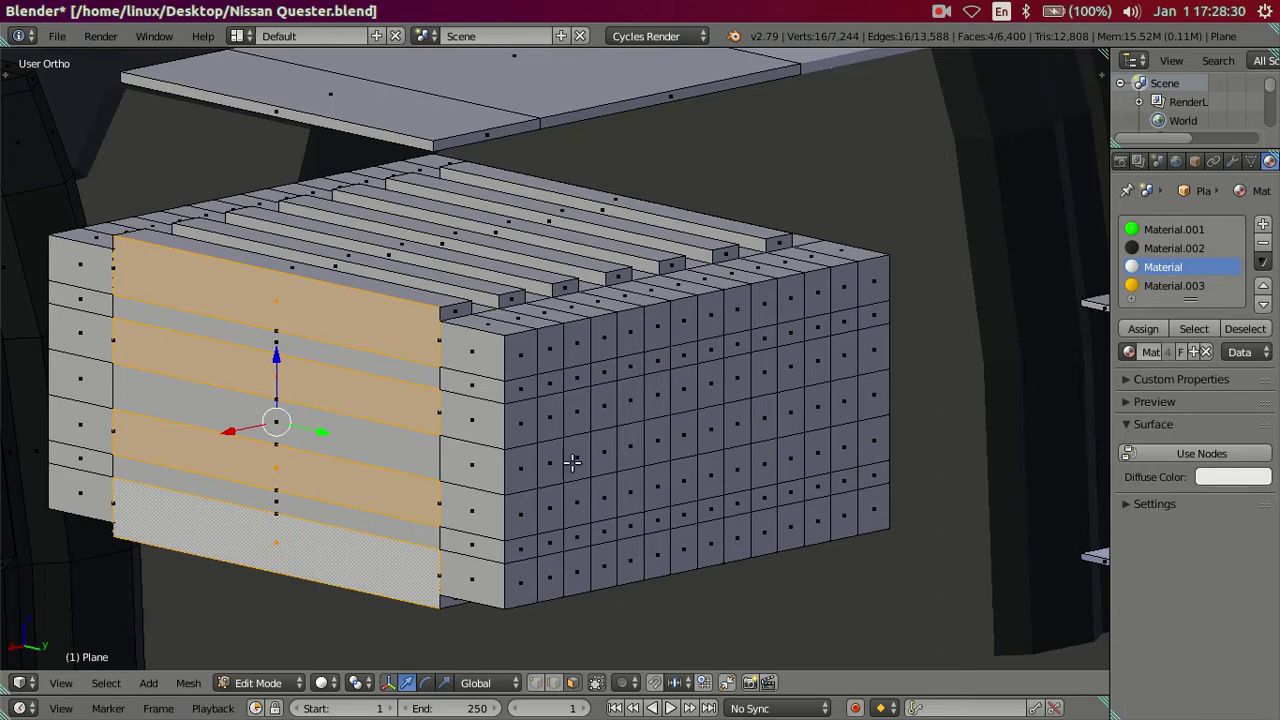
middle_drag(572, 462, 730, 418)
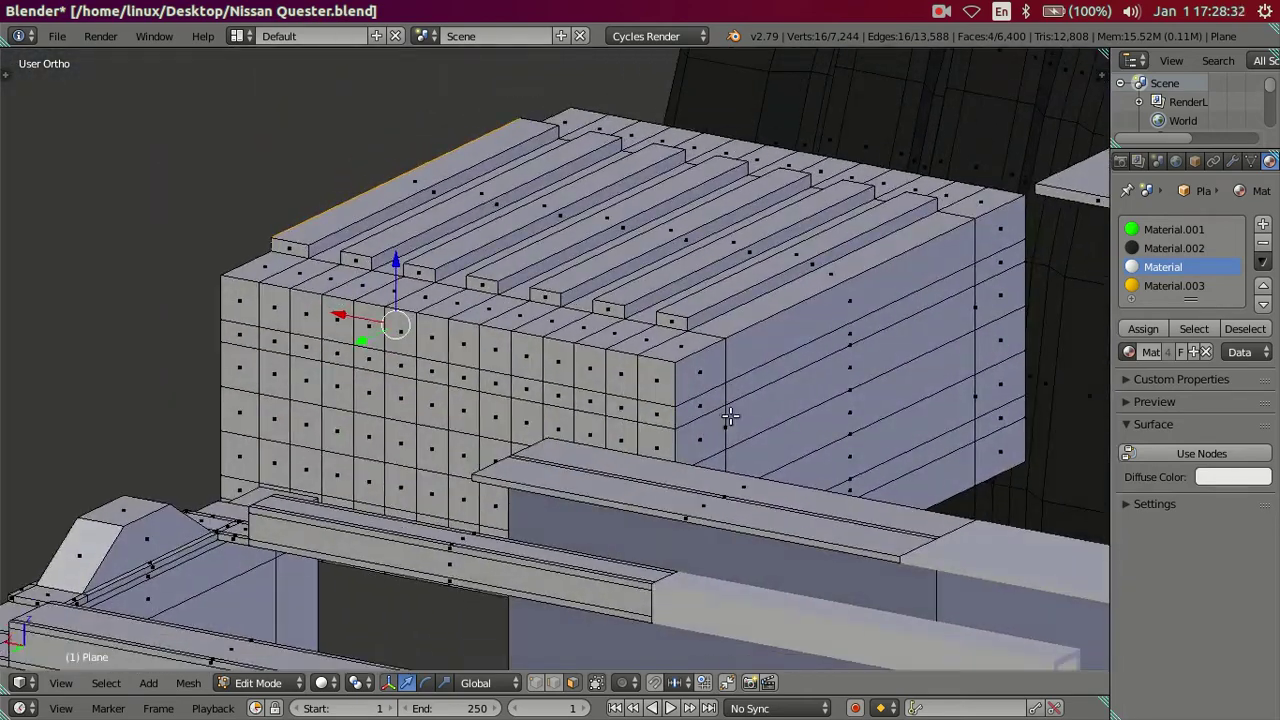
shift+right_click(785, 405)
shift+right_click(852, 455)
mouse_move(852, 455)
middle_down()
mouse_move(798, 343)
mouse_move(786, 371)
mouse_move(840, 453)
middle_up()
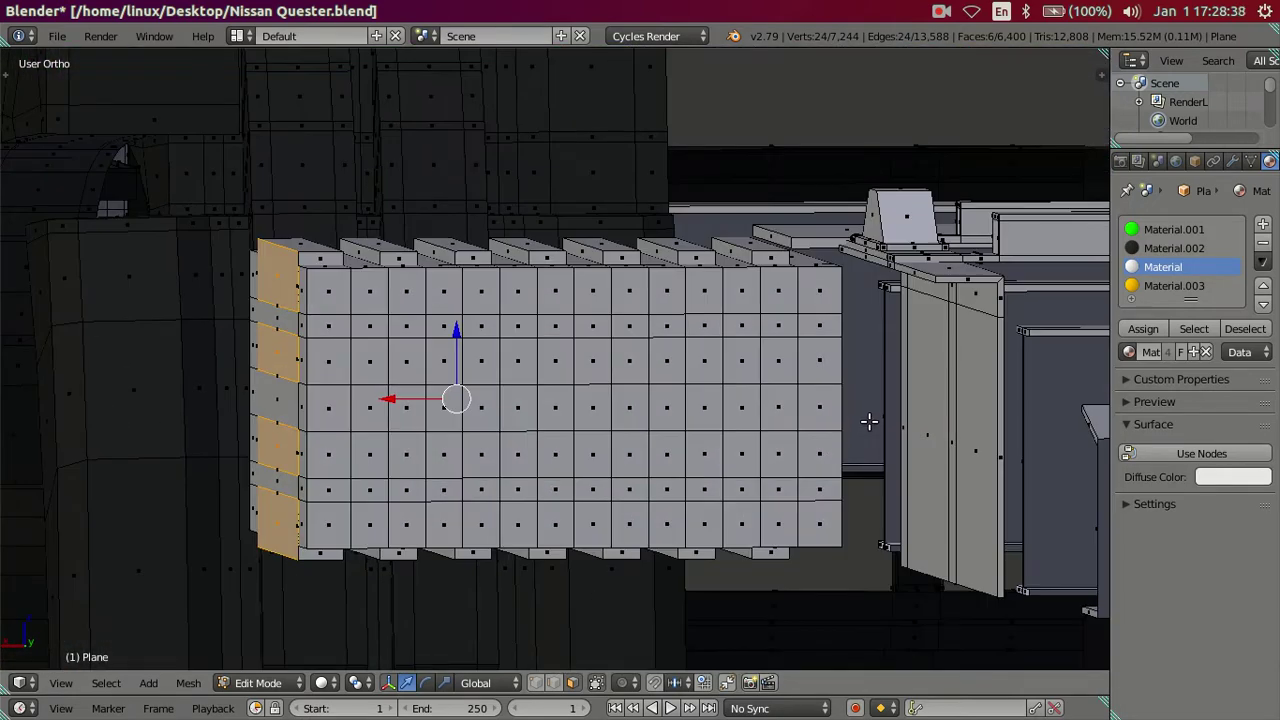
key(s)
key(x)
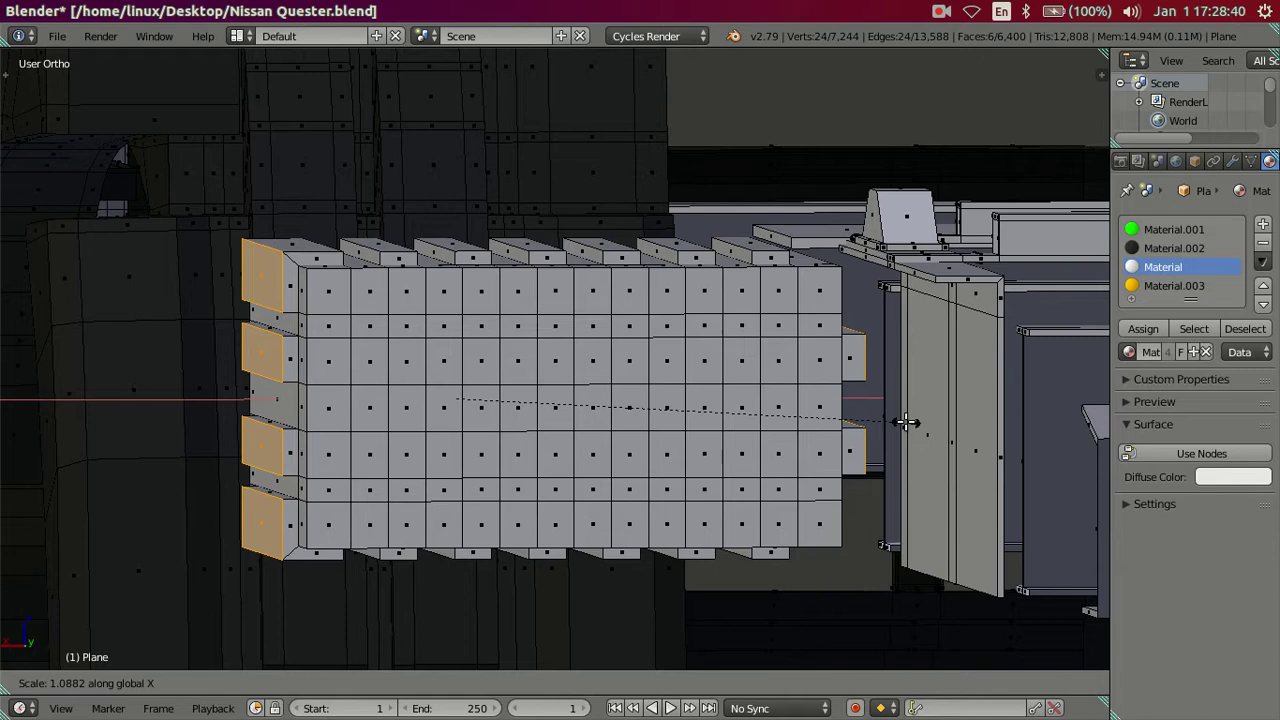
text(1)
key(Return)
key(a)
mouse_move(904, 422)
middle_down()
mouse_move(443, 372)
mouse_move(617, 360)
mouse_move(614, 320)
mouse_move(586, 320)
mouse_move(6, 520)
middle_up()
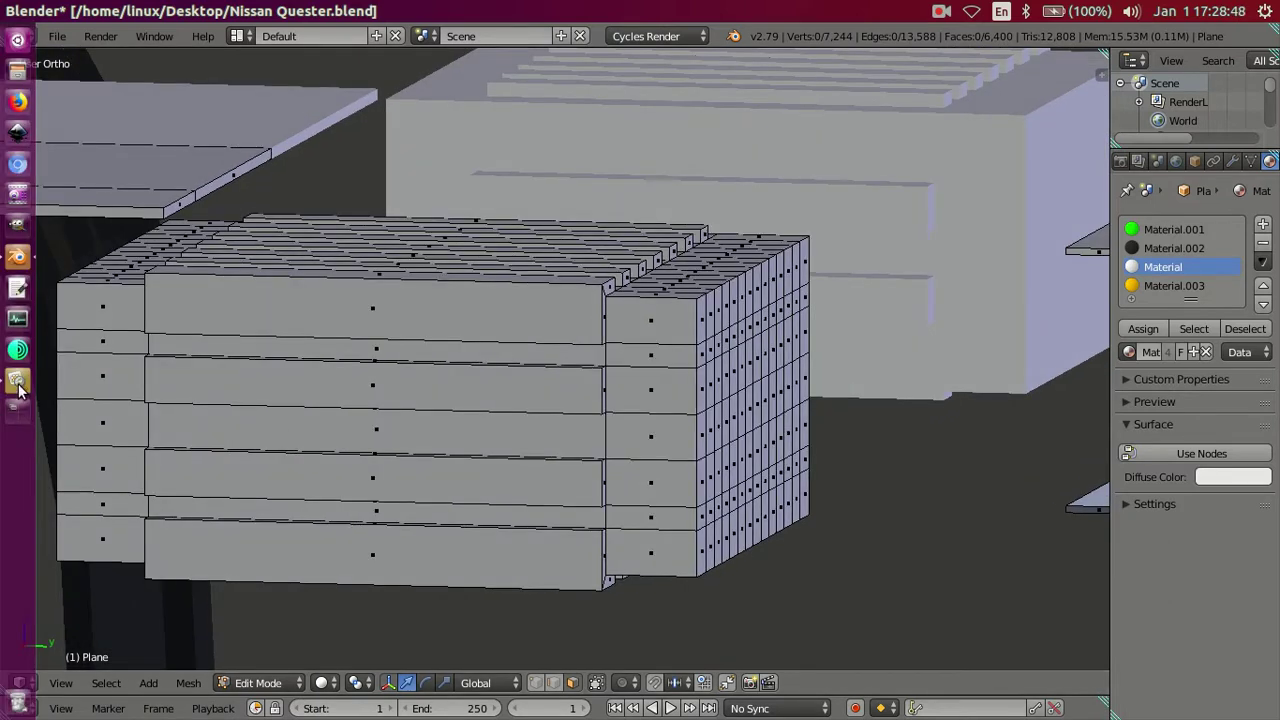
click(17, 382)
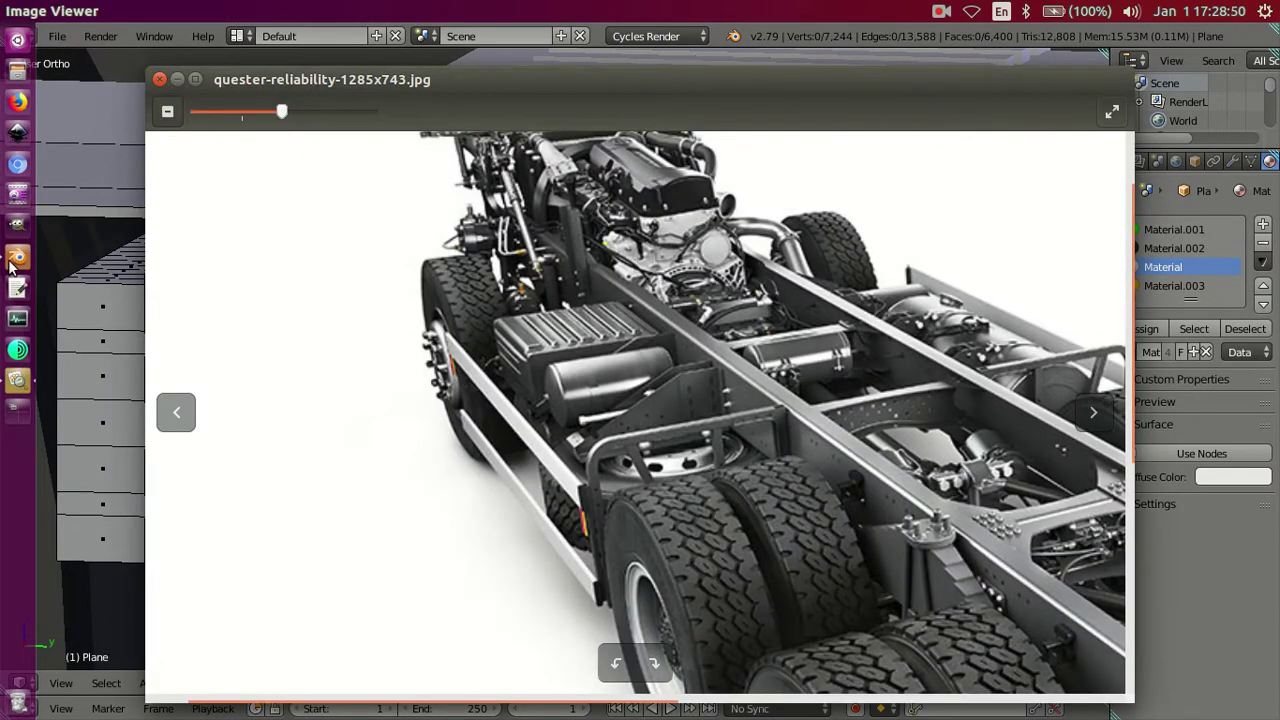
click(12, 263)
mouse_move(223, 329)
middle_down()
mouse_move(251, 371)
mouse_move(234, 354)
middle_up()
scroll(453, 343, up, 3)
scroll(453, 343, down, 3)
scroll(488, 317, down, 1)
mouse_move(488, 317)
middle_down()
mouse_move(503, 343)
mouse_move(483, 345)
mouse_move(471, 314)
mouse_move(535, 360)
mouse_move(532, 330)
middle_up()
Step: Select the support bracket's linked geometry from one triangular face beside the battery box
scroll(528, 336, up, 1)
scroll(528, 336, up, 1)
scroll(537, 365, up, 2)
scroll(537, 365, down, 2)
scroll(530, 325, down, 2)
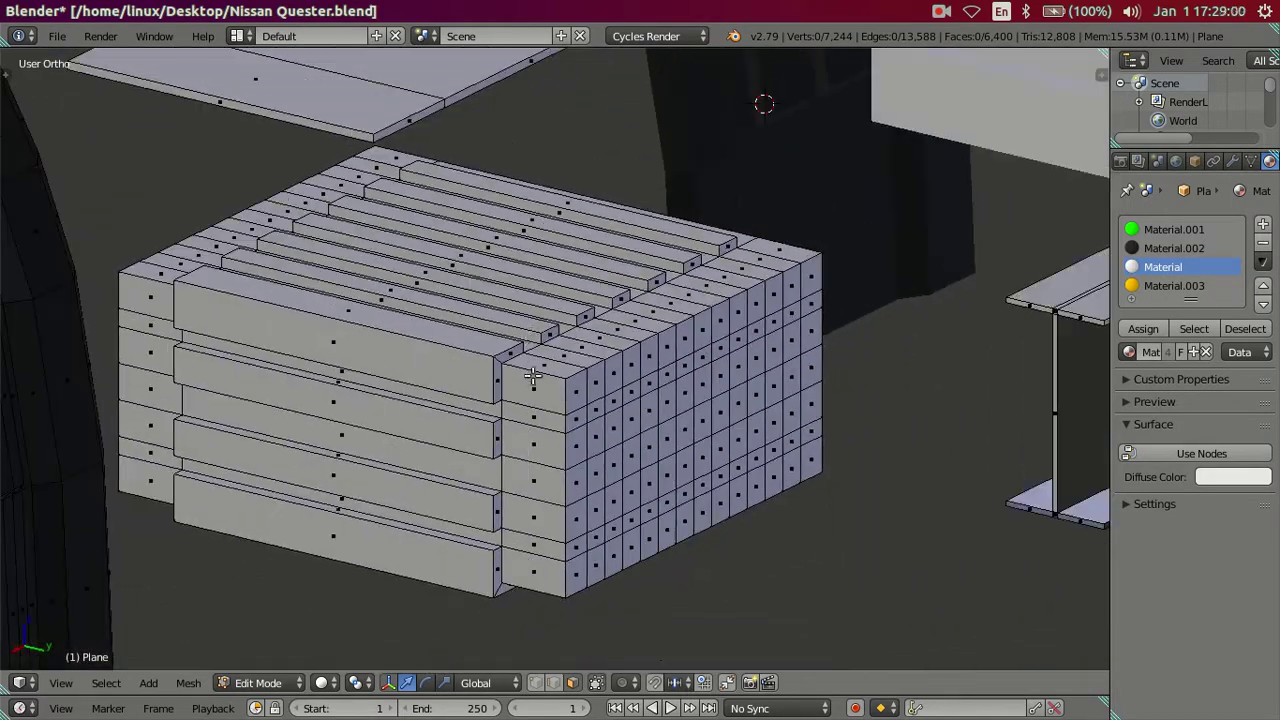
scroll(544, 395, up, 2)
mouse_move(537, 400)
middle_down()
mouse_move(580, 414)
mouse_move(638, 396)
mouse_move(517, 400)
middle_up()
scroll(638, 396, down, 2)
scroll(509, 398, down, 1)
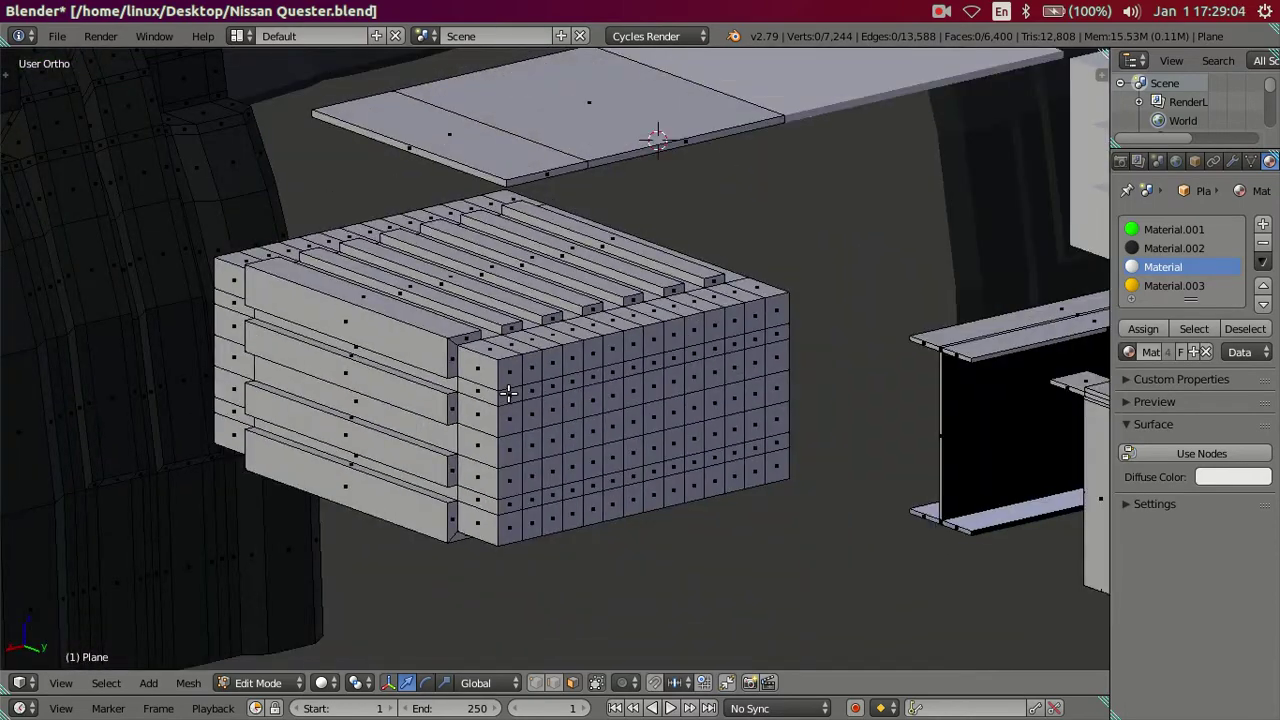
scroll(509, 393, down, 1)
scroll(558, 426, up, 1)
middle_drag(558, 426, 520, 505)
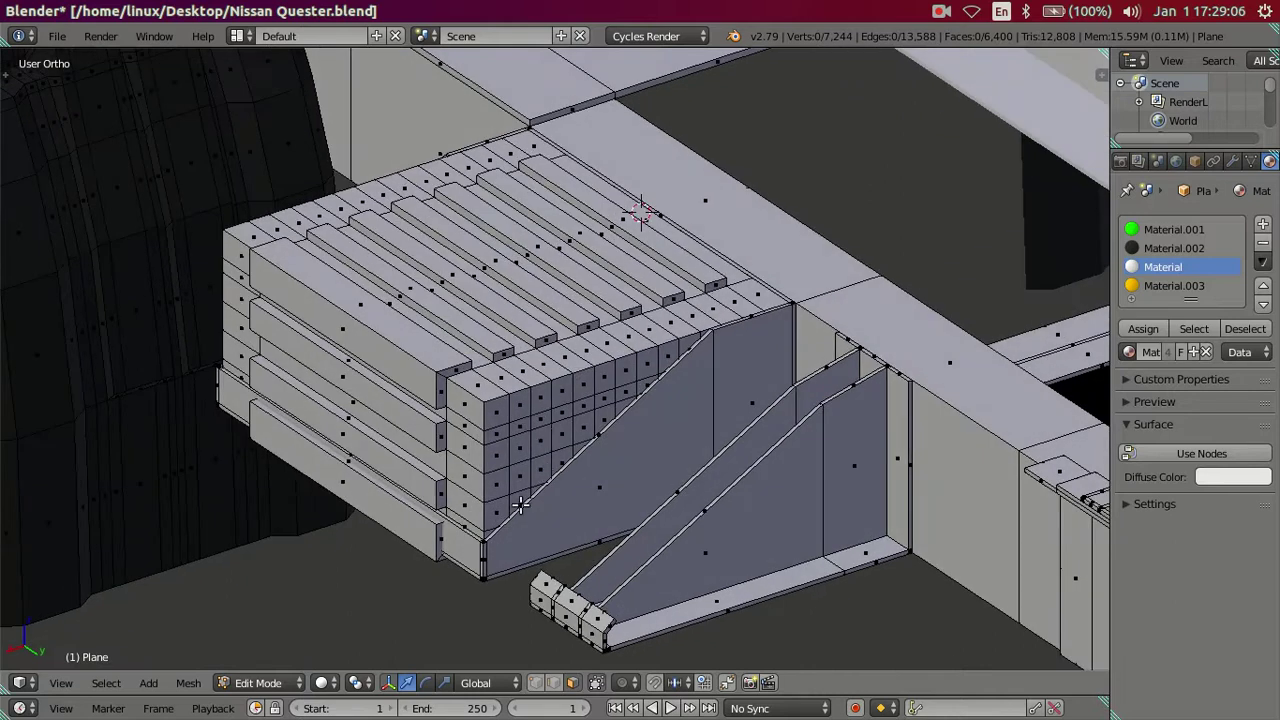
right_click(591, 503)
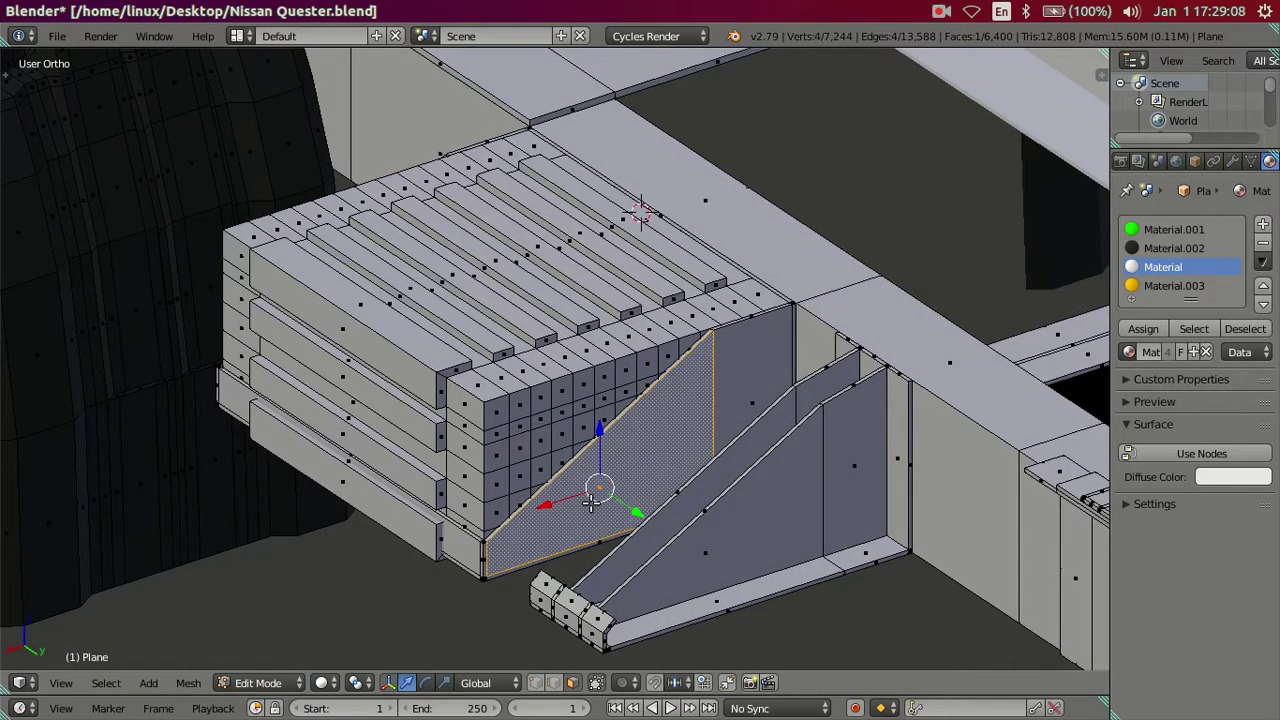
key(ctrl+l)
Step: Add the lower bracket to the selection and brush-deselect the box geometry in wireframe
scroll(672, 540, down, 2)
middle_drag(677, 569, 641, 595)
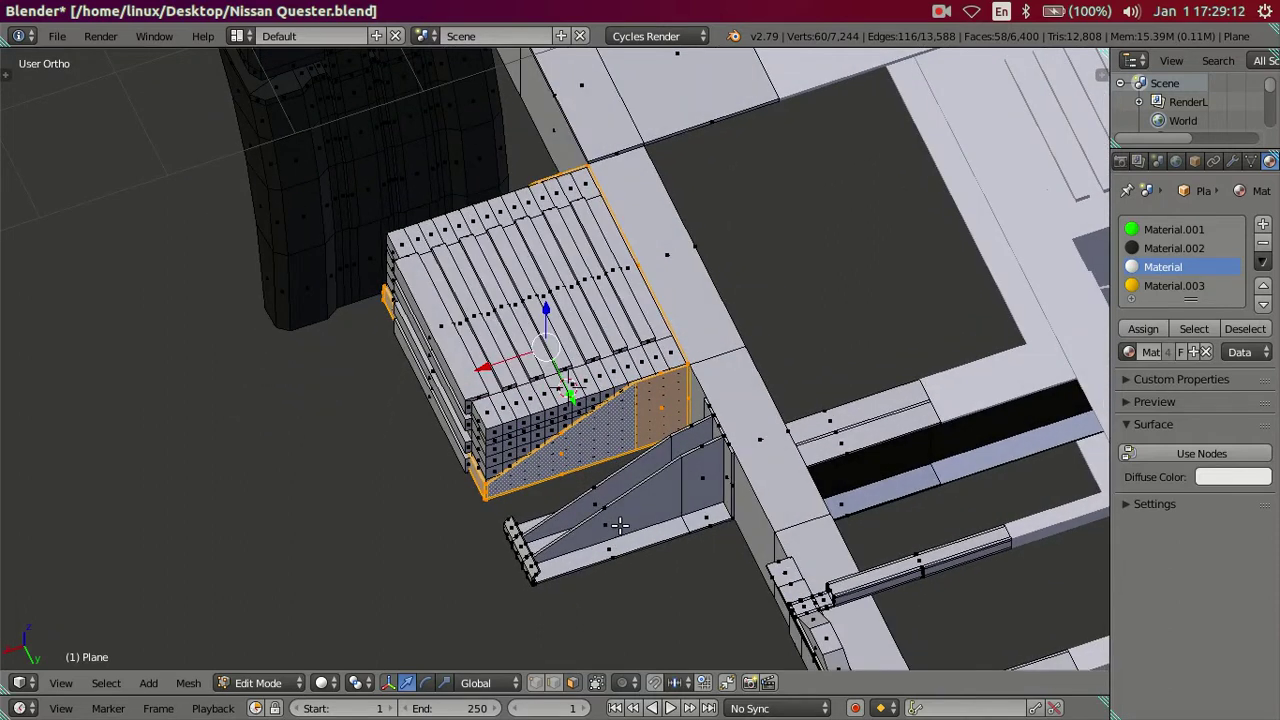
key(l)
key(z)
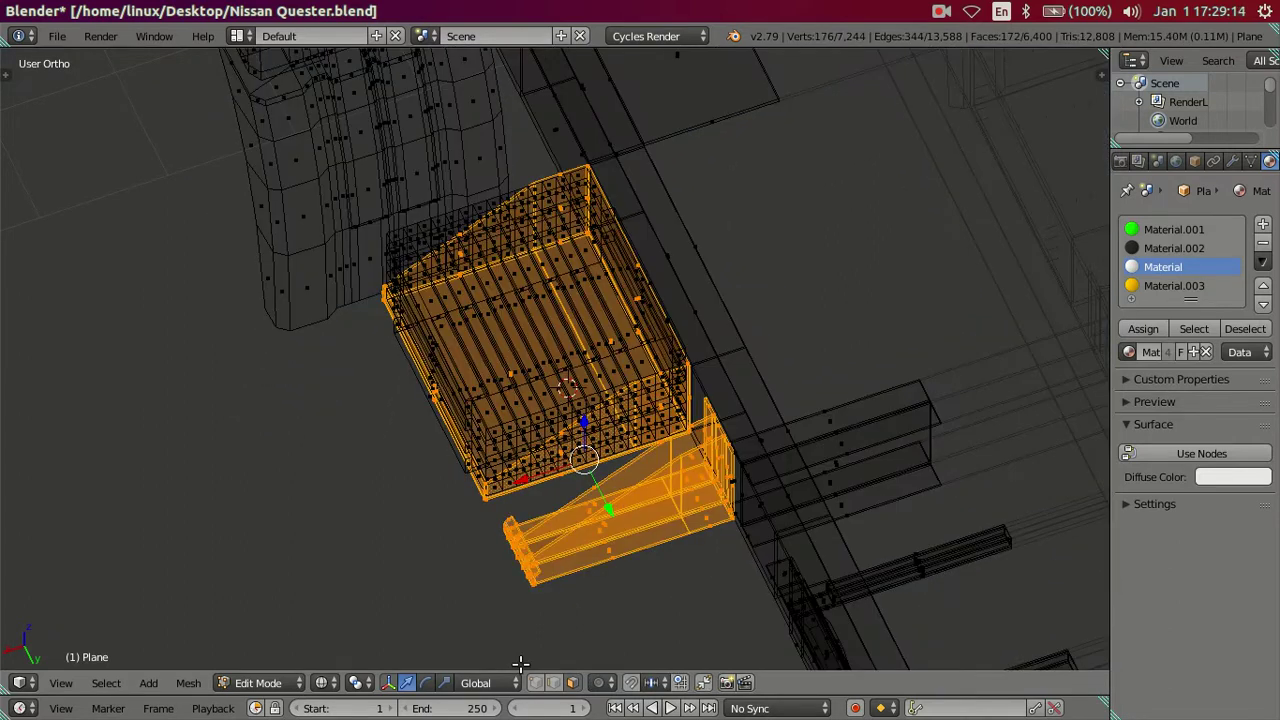
scroll(588, 527, down, 2)
middle_drag(600, 540, 588, 527)
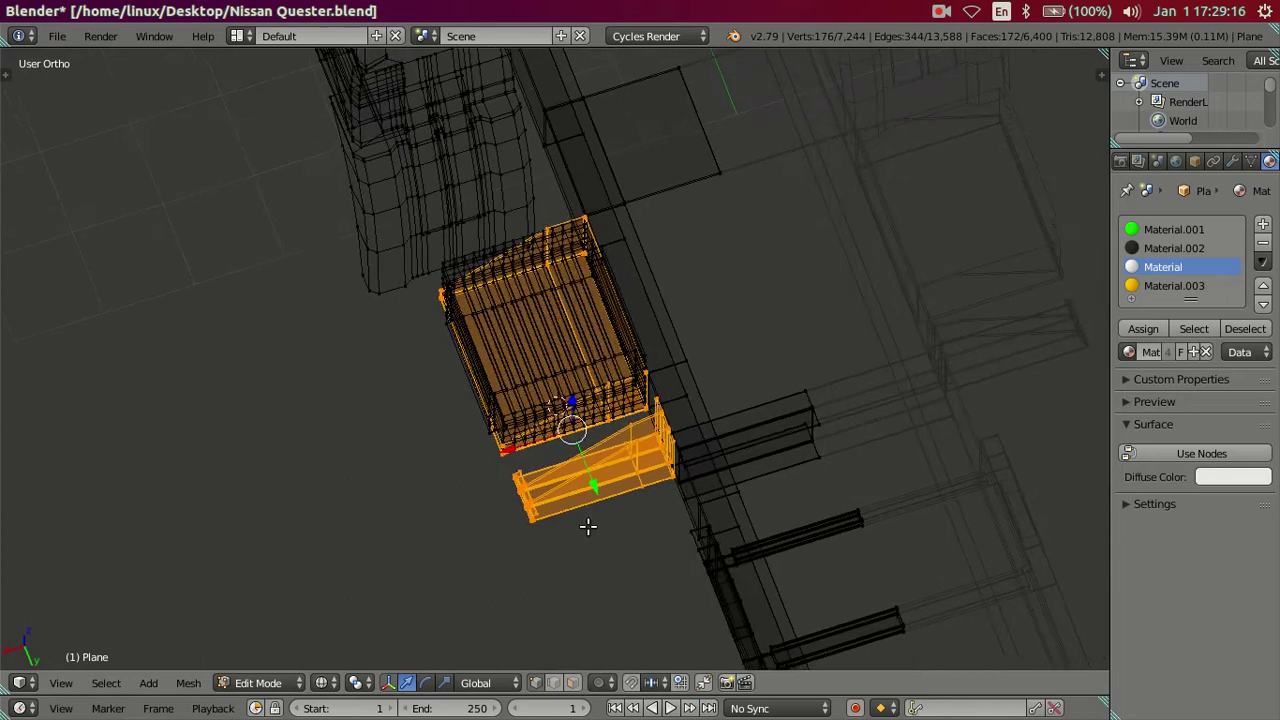
key(c)
middle_drag(517, 243, 676, 515)
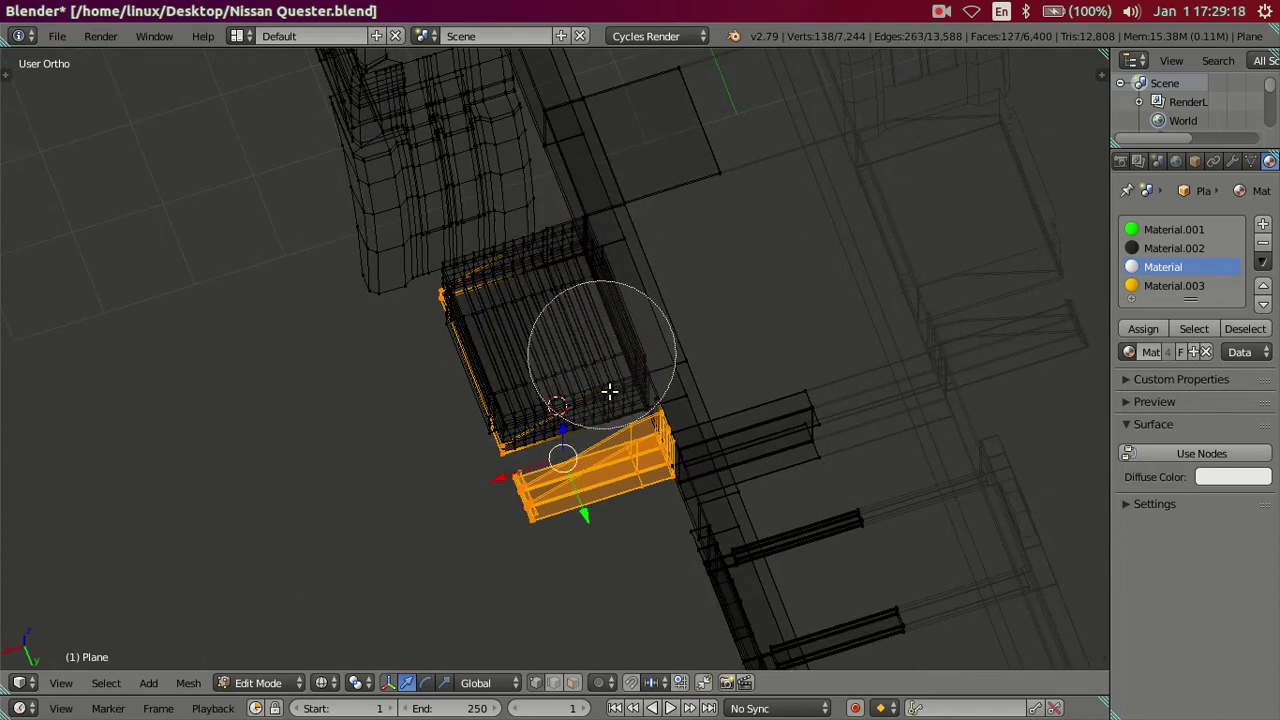
key(Escape)
key(z)
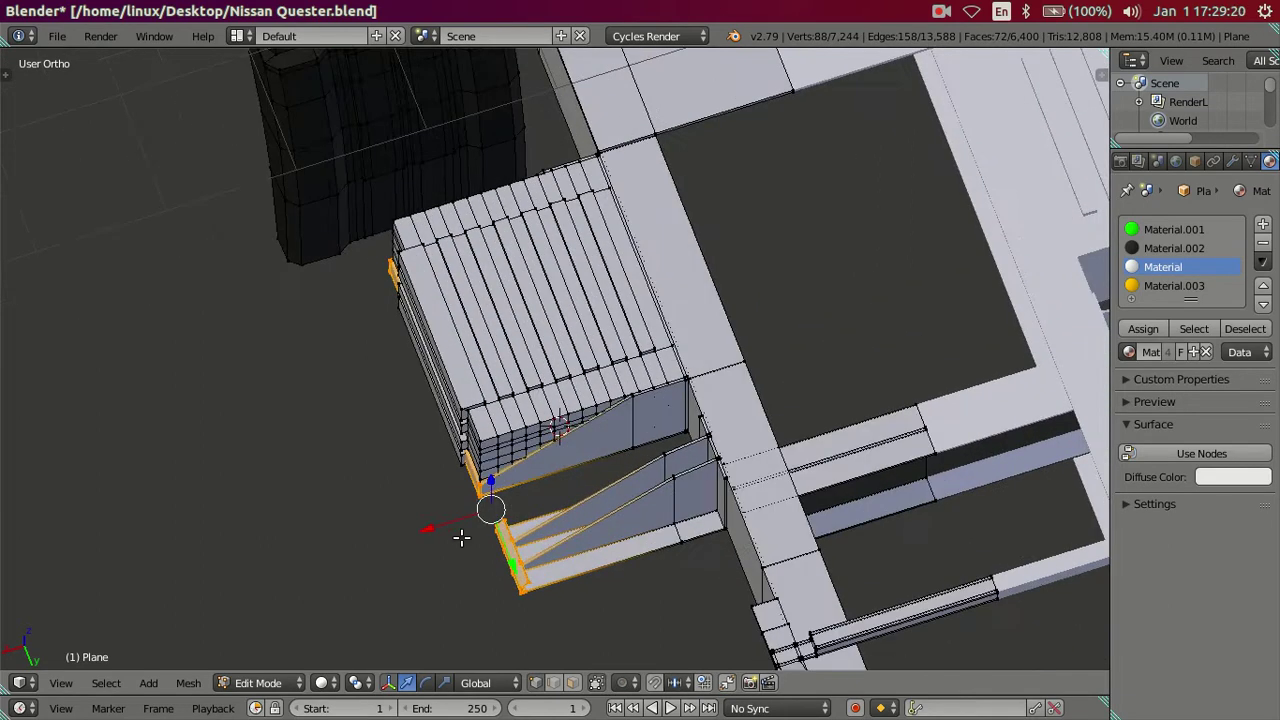
Step: Move the bracket along X, then shift its left-edge face strip sideways
key(g)
key(x)
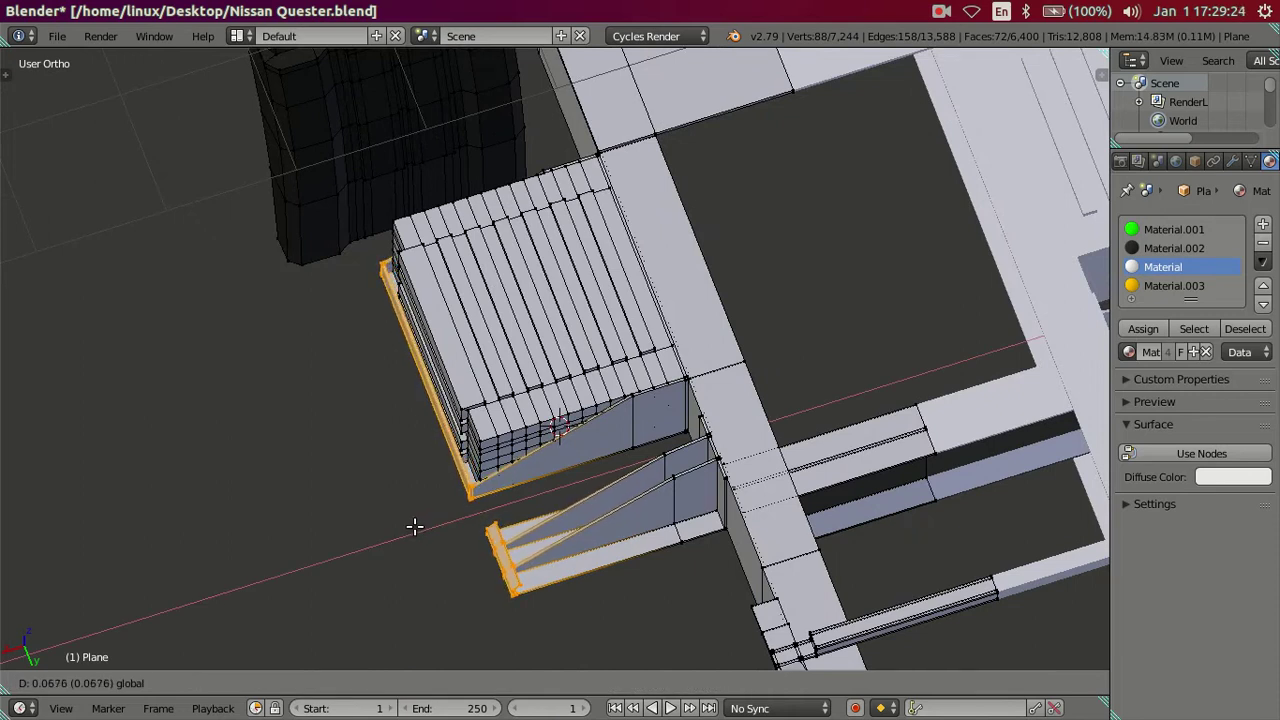
click(419, 521)
key(a)
mouse_move(566, 491)
middle_down()
mouse_move(552, 386)
mouse_move(533, 407)
middle_up()
alt+right_click(405, 490)
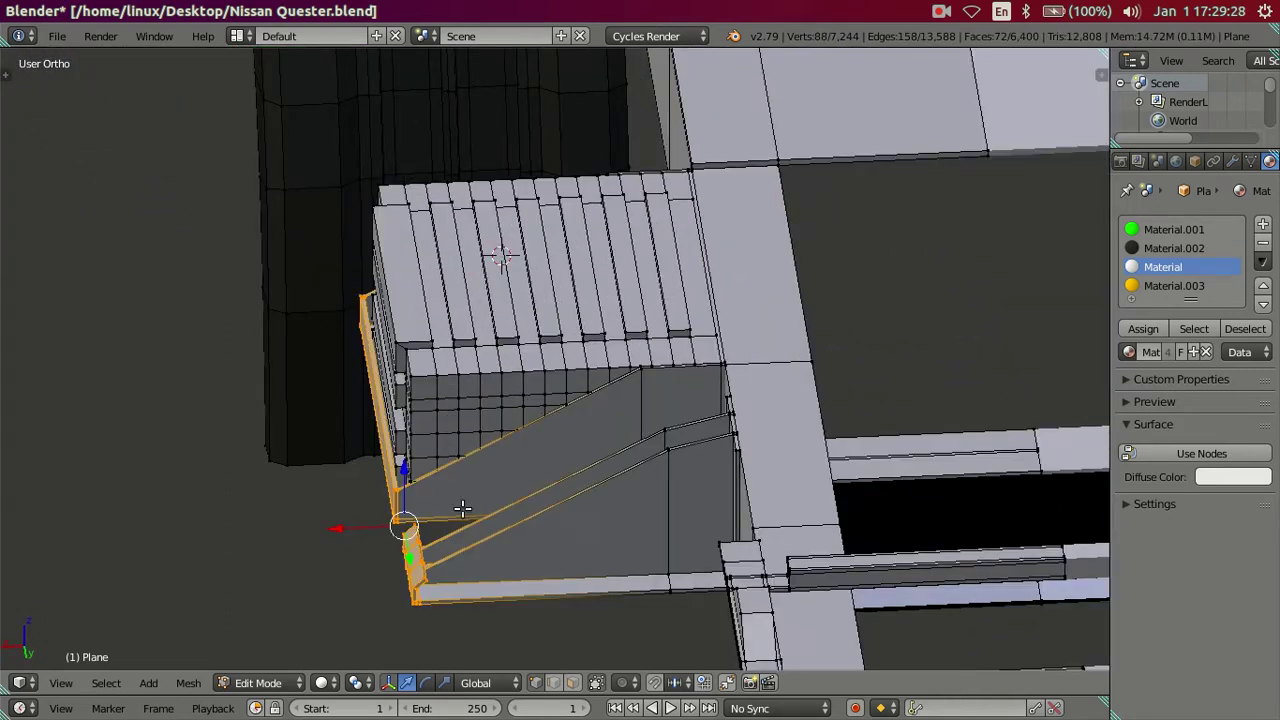
scroll(319, 576, up, 3)
key(g)
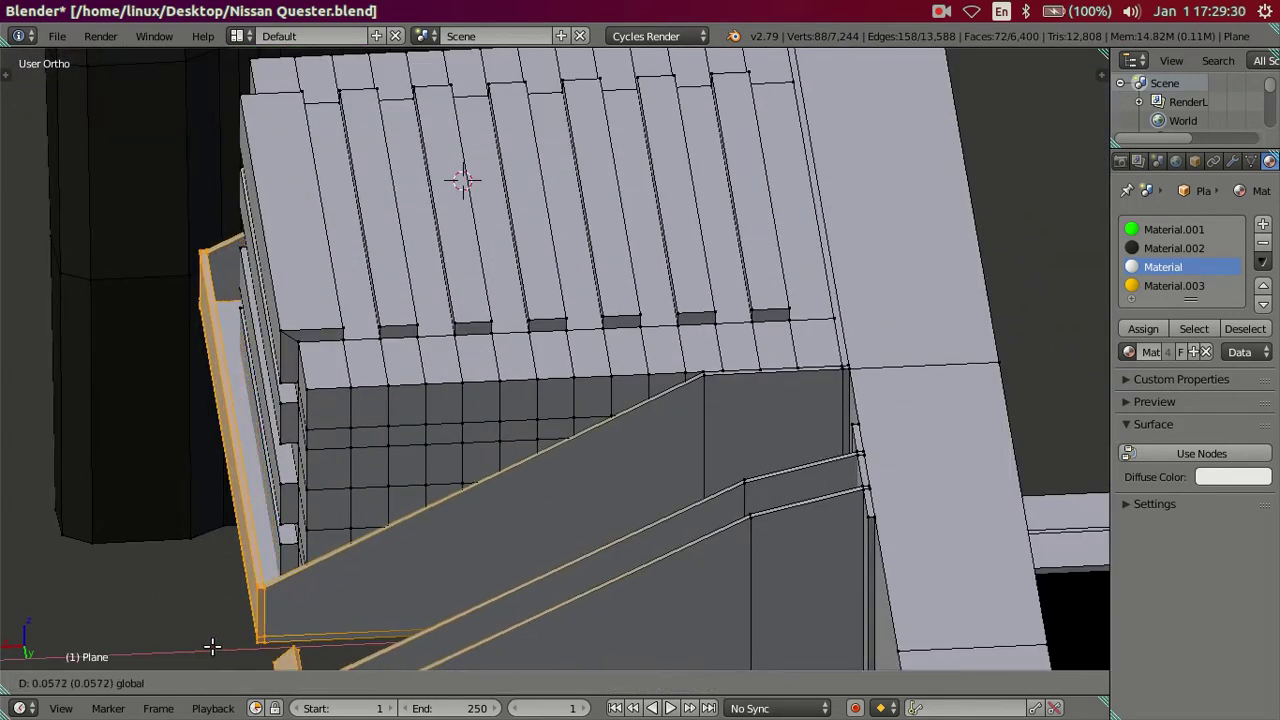
click(209, 651)
Step: Select the whole battery box mesh and nudge it along X twice against the frame
right_click(355, 382)
key(ctrl+l)
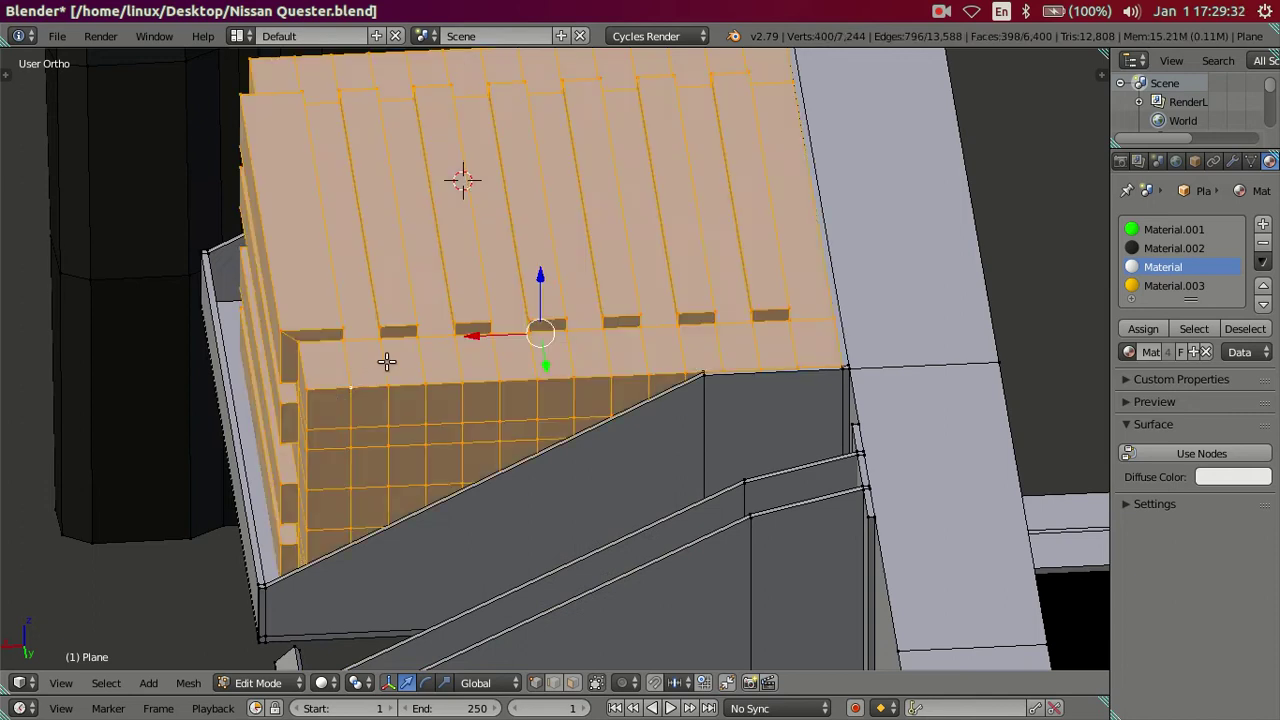
key(g)
key(x)
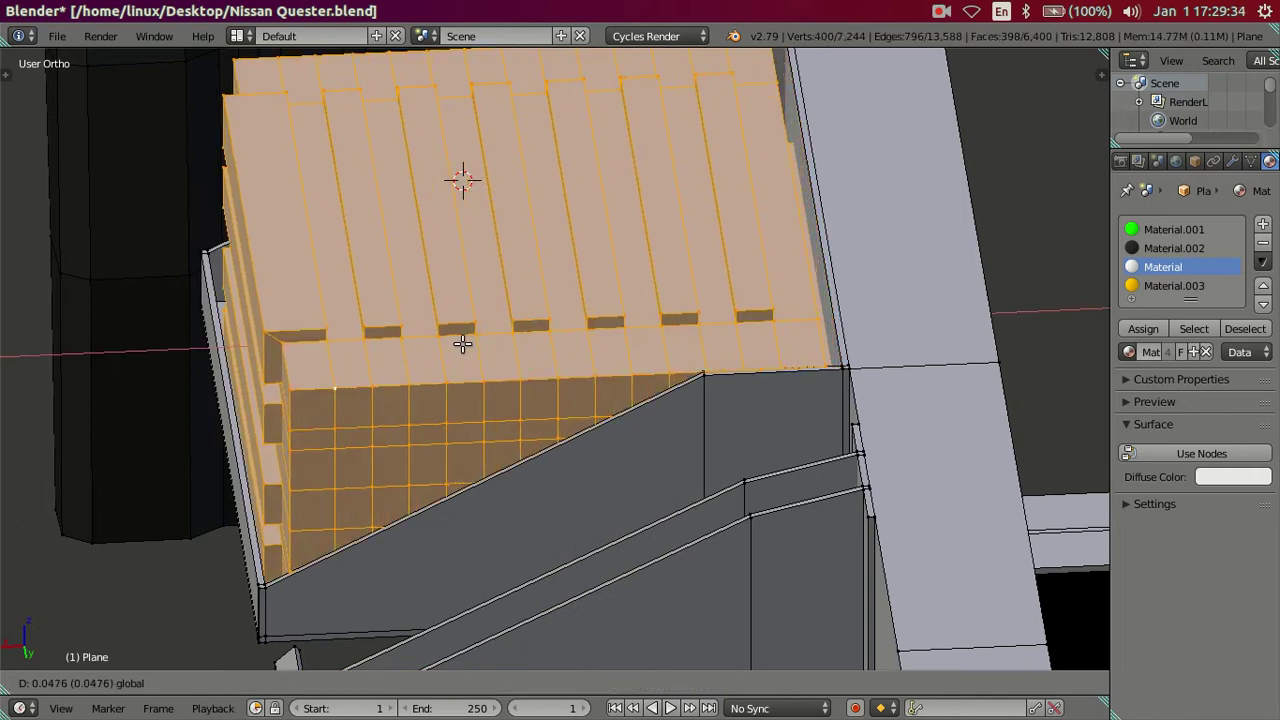
click(462, 344)
middle_drag(603, 366, 508, 372)
key(g)
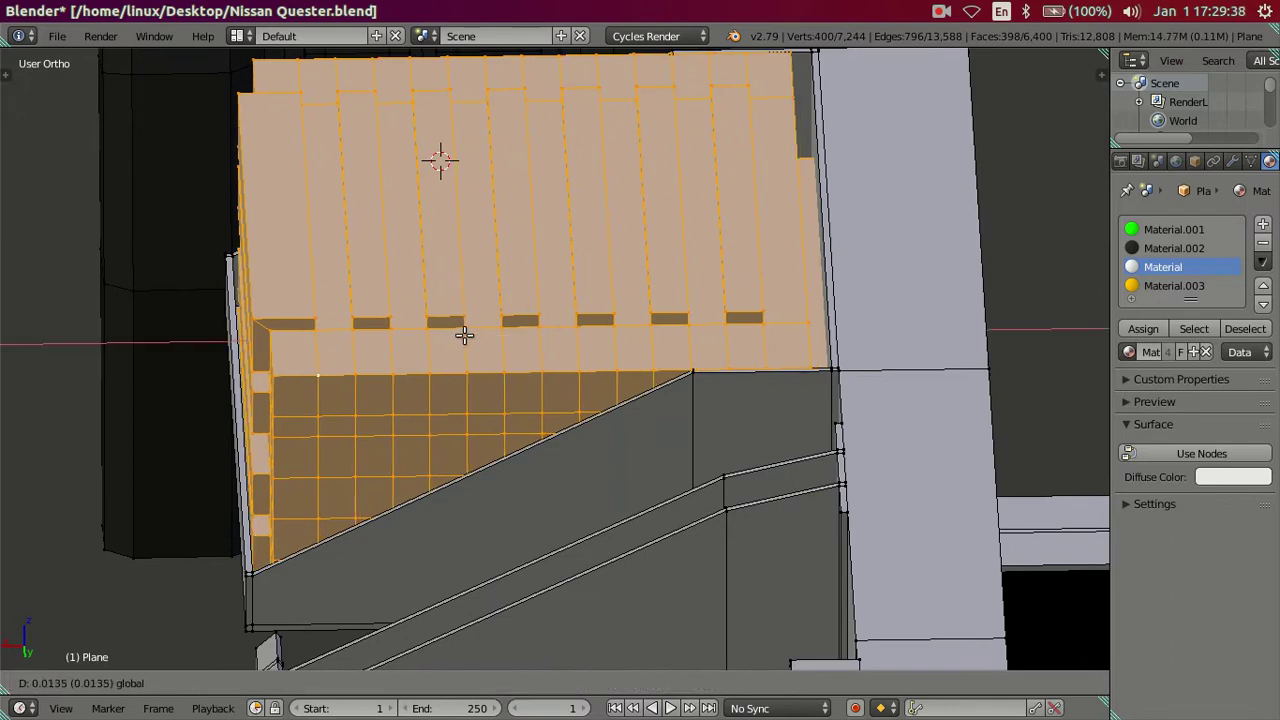
click(463, 334)
Step: Check the box alignment in wireframe, deselect everything and review it in Object Mode
mouse_move(586, 363)
middle_down()
mouse_move(577, 323)
mouse_move(603, 300)
mouse_move(603, 314)
mouse_move(565, 334)
mouse_move(470, 352)
middle_up()
key(z)
key(z)
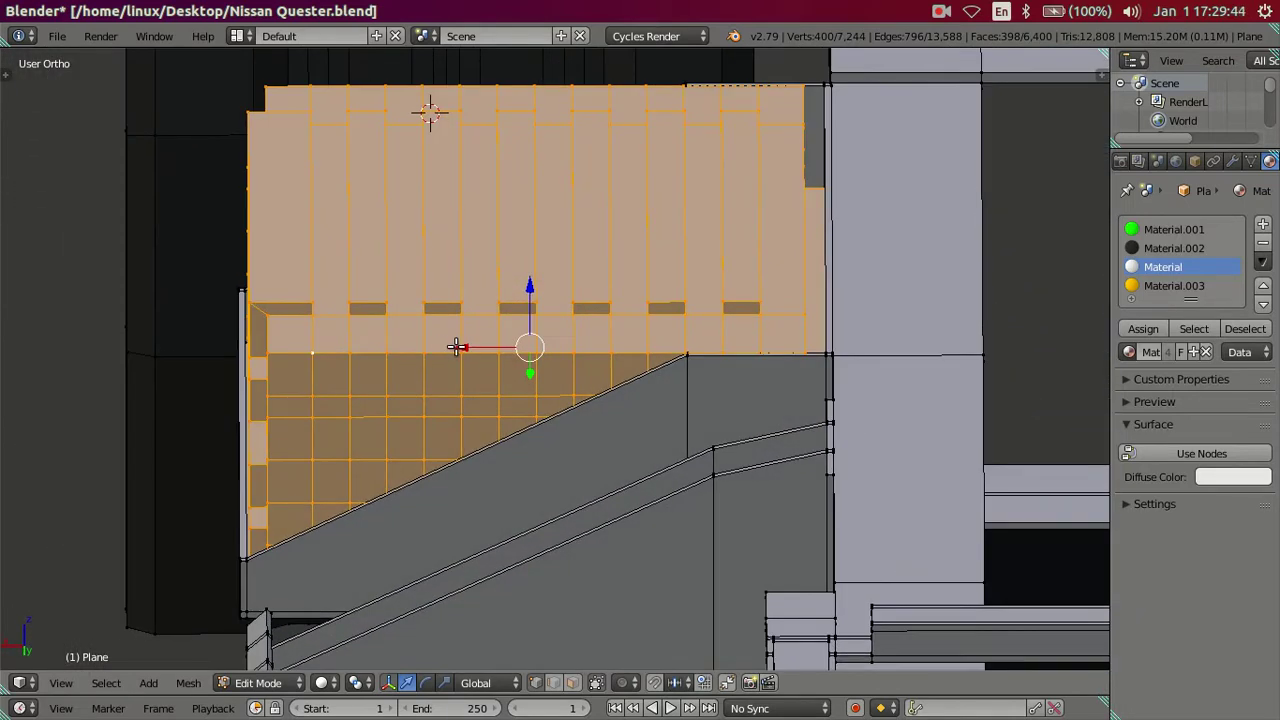
key(g)
key(Escape)
key(a)
mouse_move(457, 343)
middle_down()
mouse_move(632, 376)
mouse_move(717, 363)
mouse_move(680, 369)
mouse_move(620, 303)
mouse_move(674, 280)
mouse_move(648, 287)
mouse_move(578, 362)
middle_up()
key(Tab)
scroll(616, 296, down, 3)
scroll(616, 296, down, 3)
Step: Back in Edit Mode, reselect the whole battery box mesh plus the support bracket
key(Tab)
scroll(648, 287, up, 3)
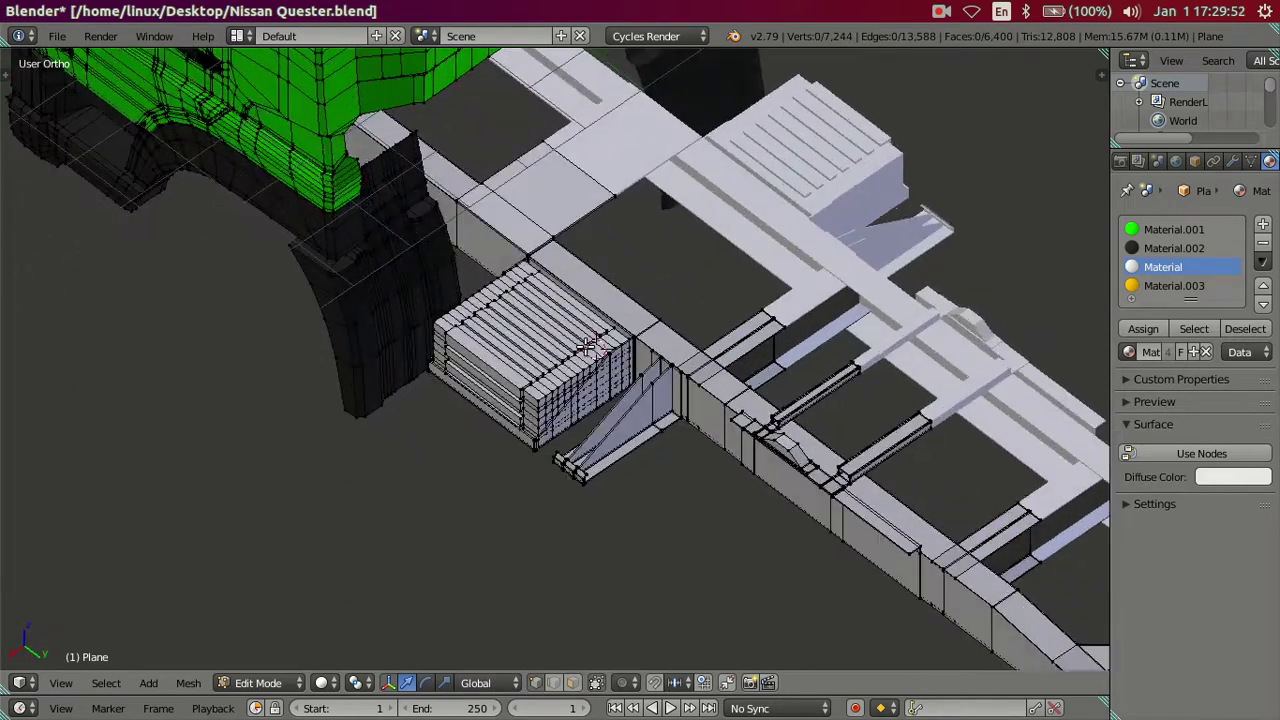
scroll(578, 362, up, 2)
right_click(578, 362)
key(ctrl+l)
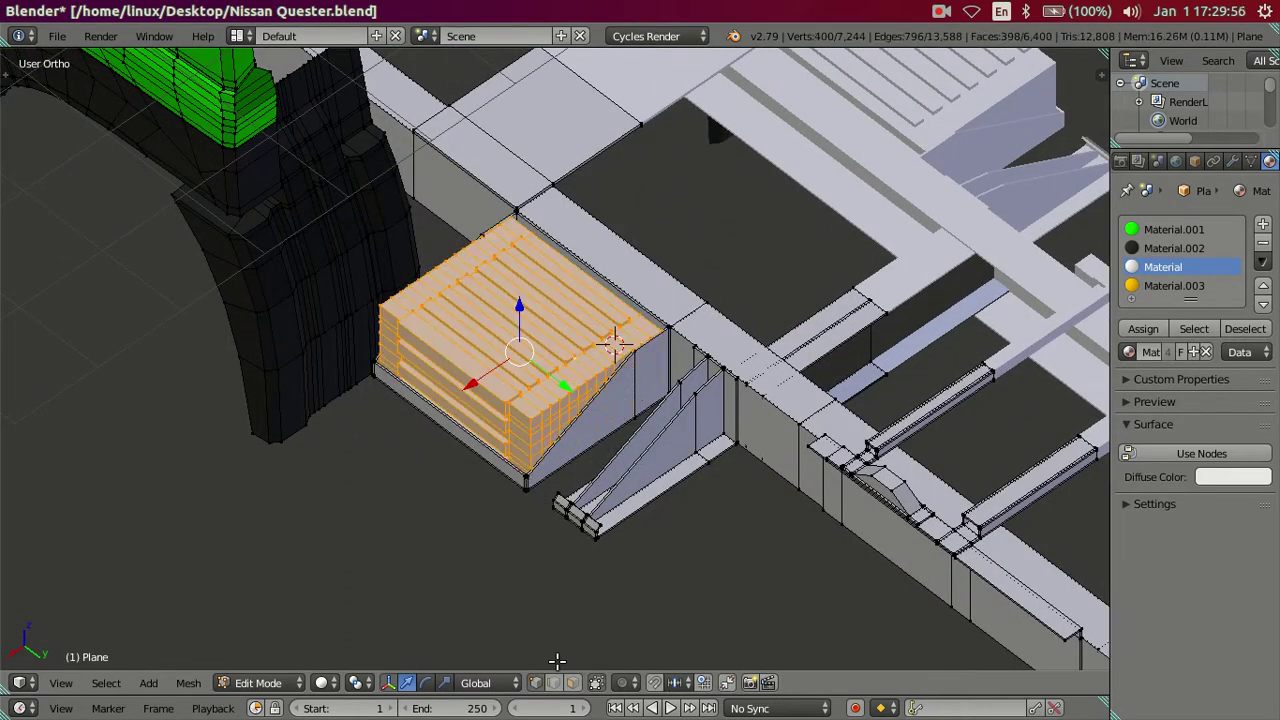
key(l)
scroll(646, 434, down, 2)
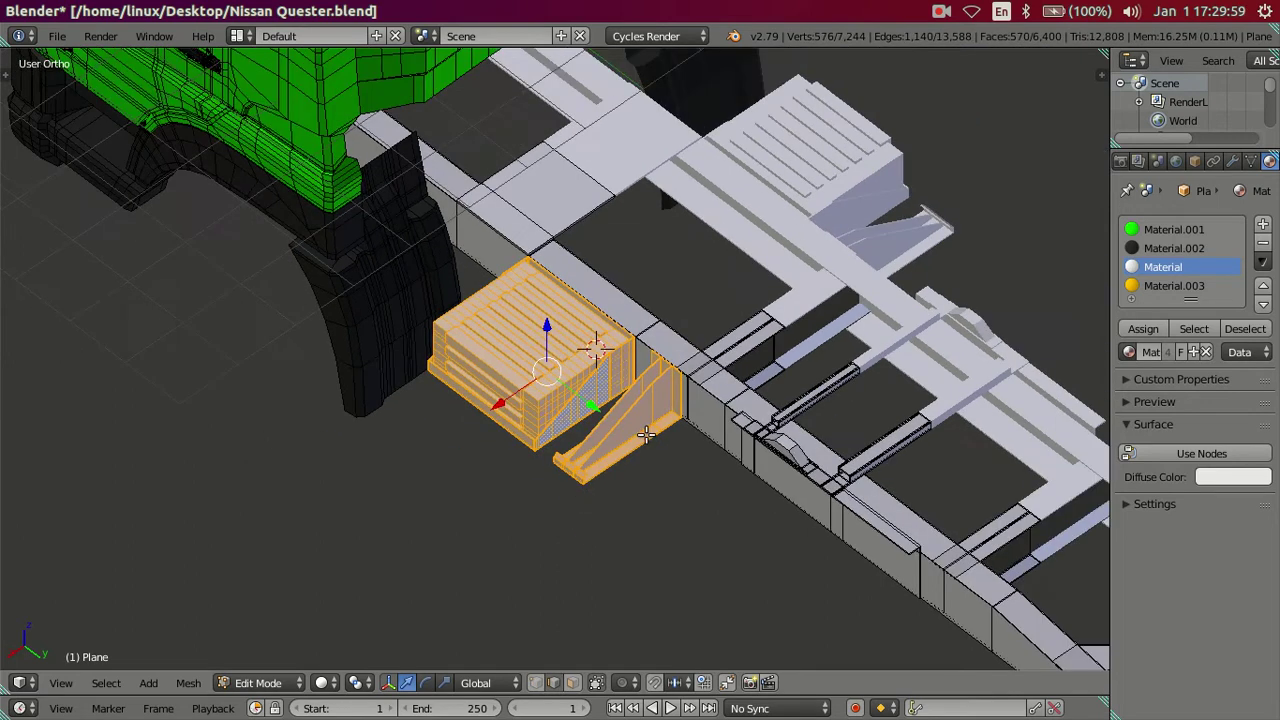
Step: Separate the selected box and bracket into a new object and select Plane.006
key(p)
click(696, 328)
key(Tab)
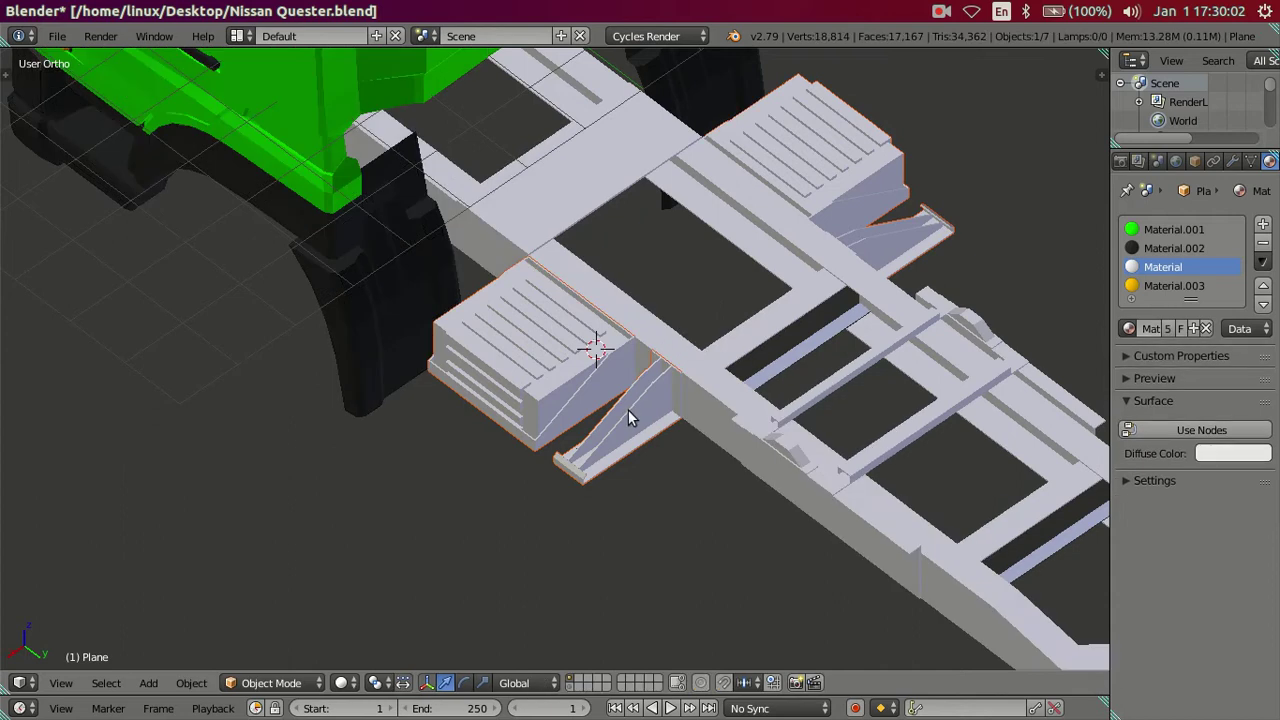
right_click(538, 437)
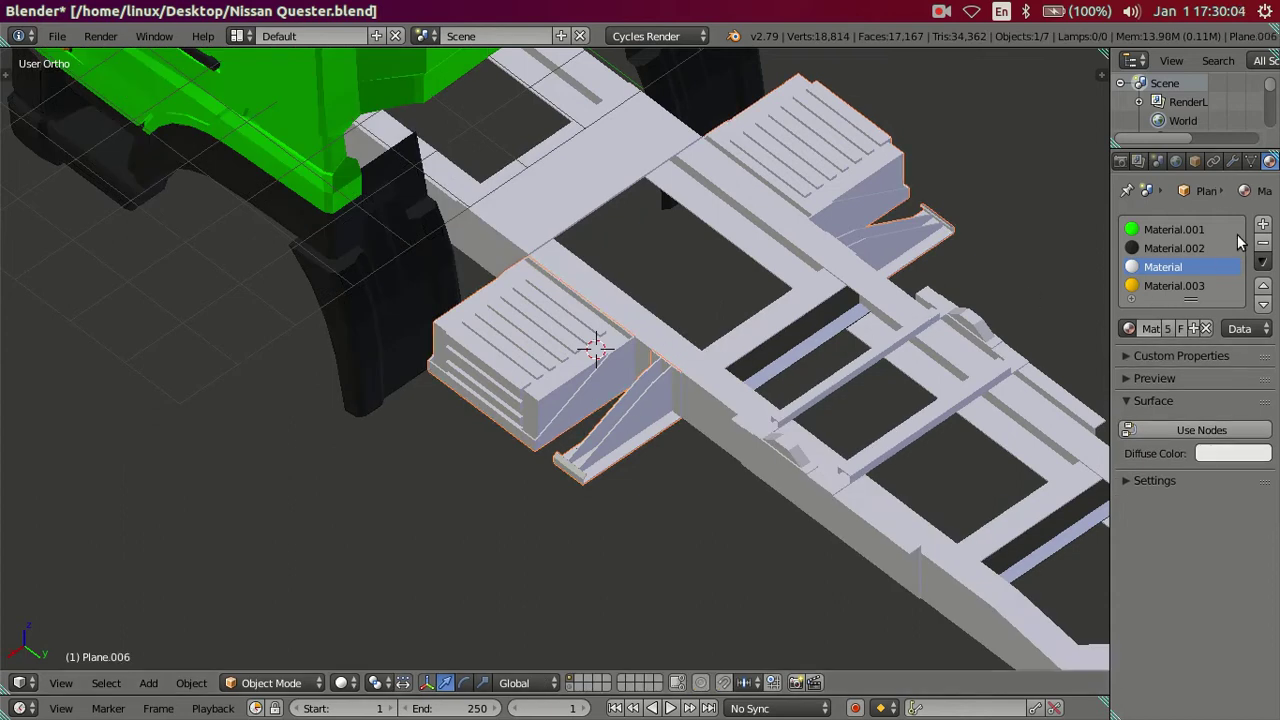
Step: Delete Plane.006's Mirror modifier, removing the copy on the opposite rail
click(1233, 162)
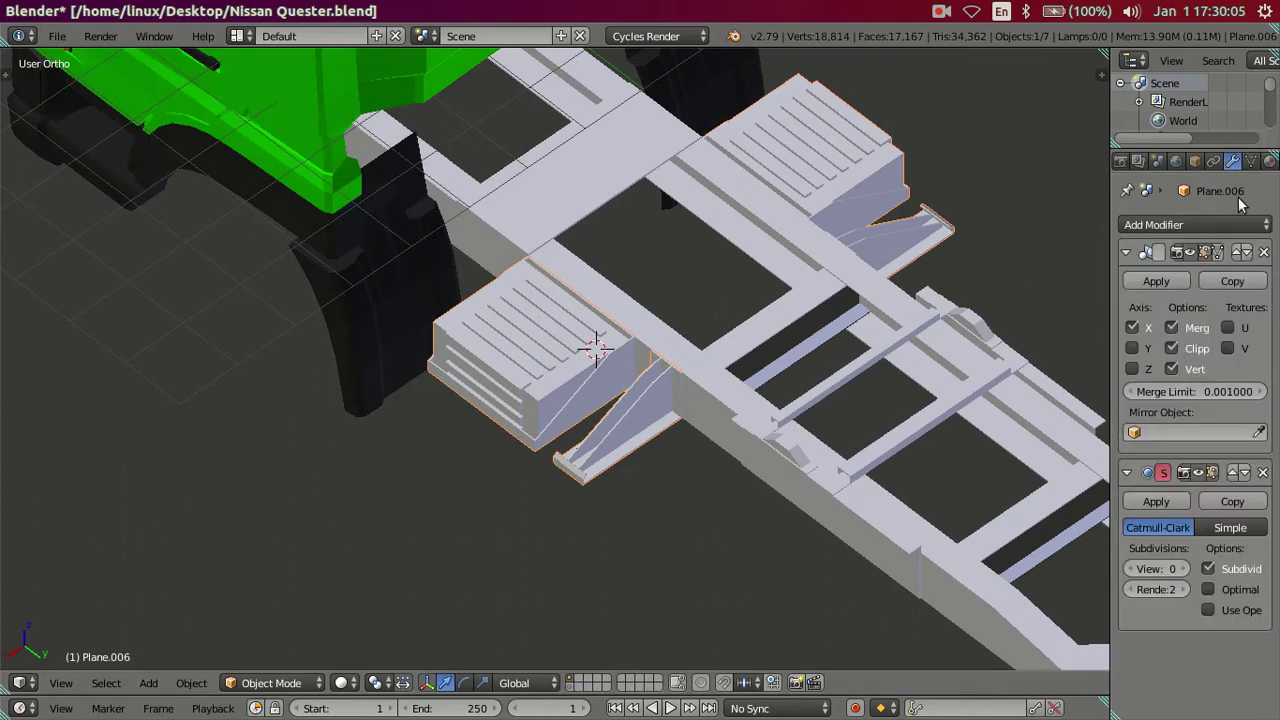
click(1263, 252)
mouse_move(536, 338)
middle_down()
mouse_move(517, 316)
mouse_move(512, 346)
mouse_move(521, 328)
middle_up()
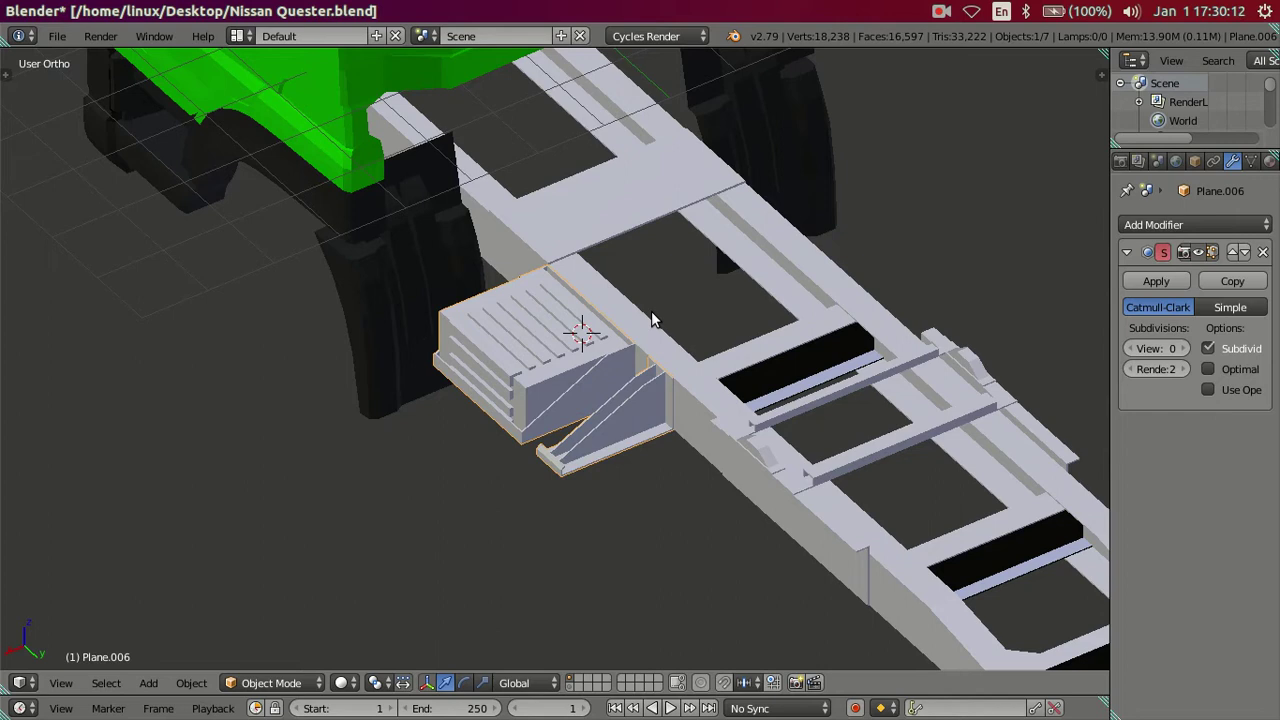
scroll(615, 345, up, 1)
scroll(620, 312, up, 2)
scroll(617, 340, up, 4)
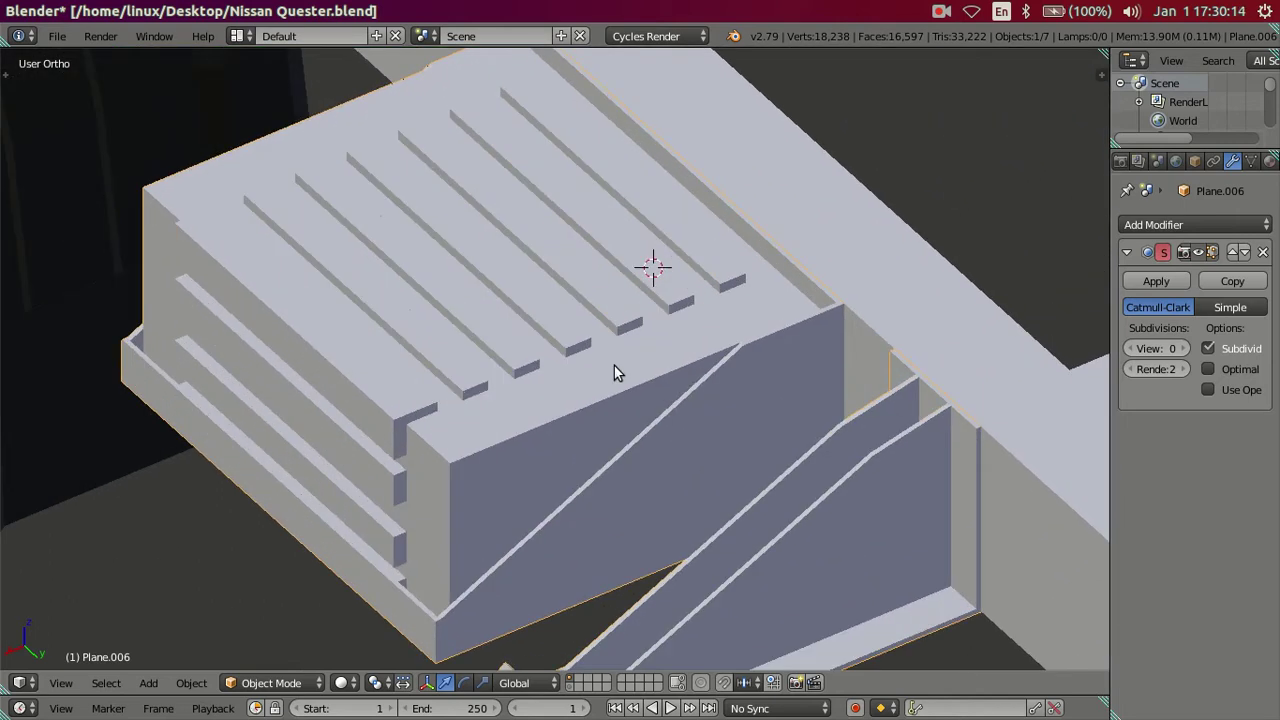
Step: Open the Add Modifier list, dismiss it, and open it again
click(1183, 225)
key(ctrl+0)
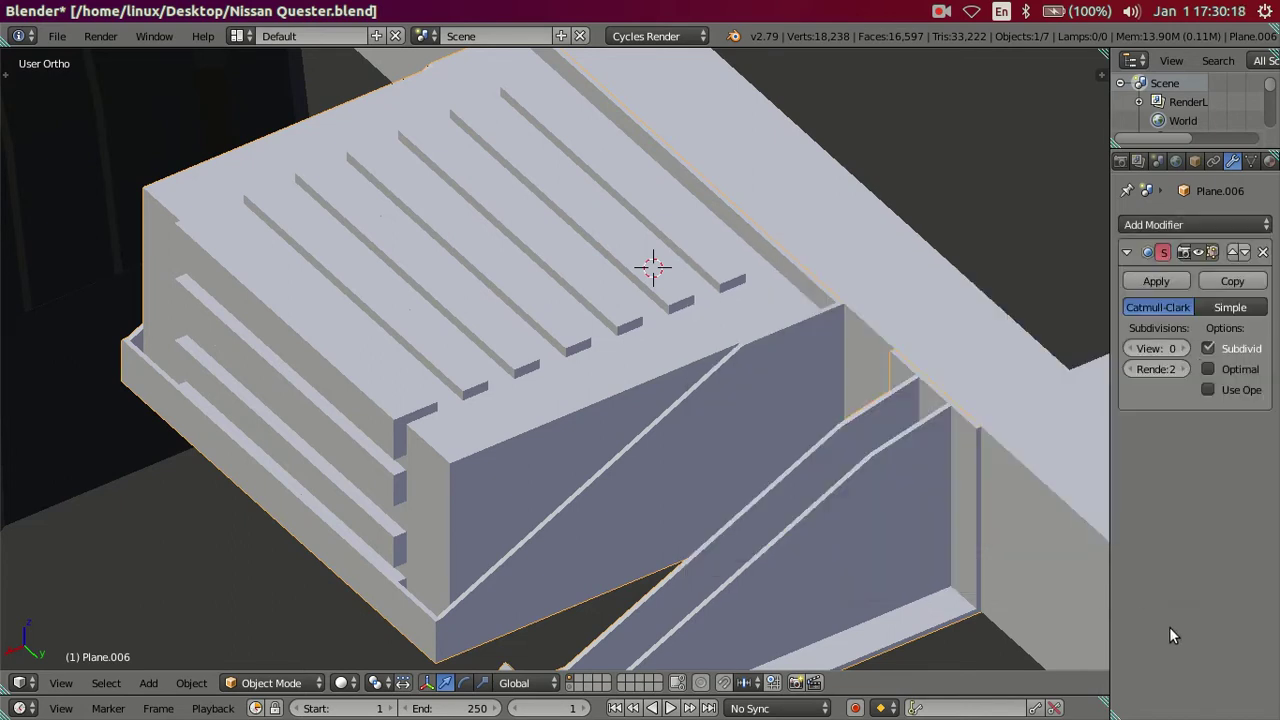
click(1178, 224)
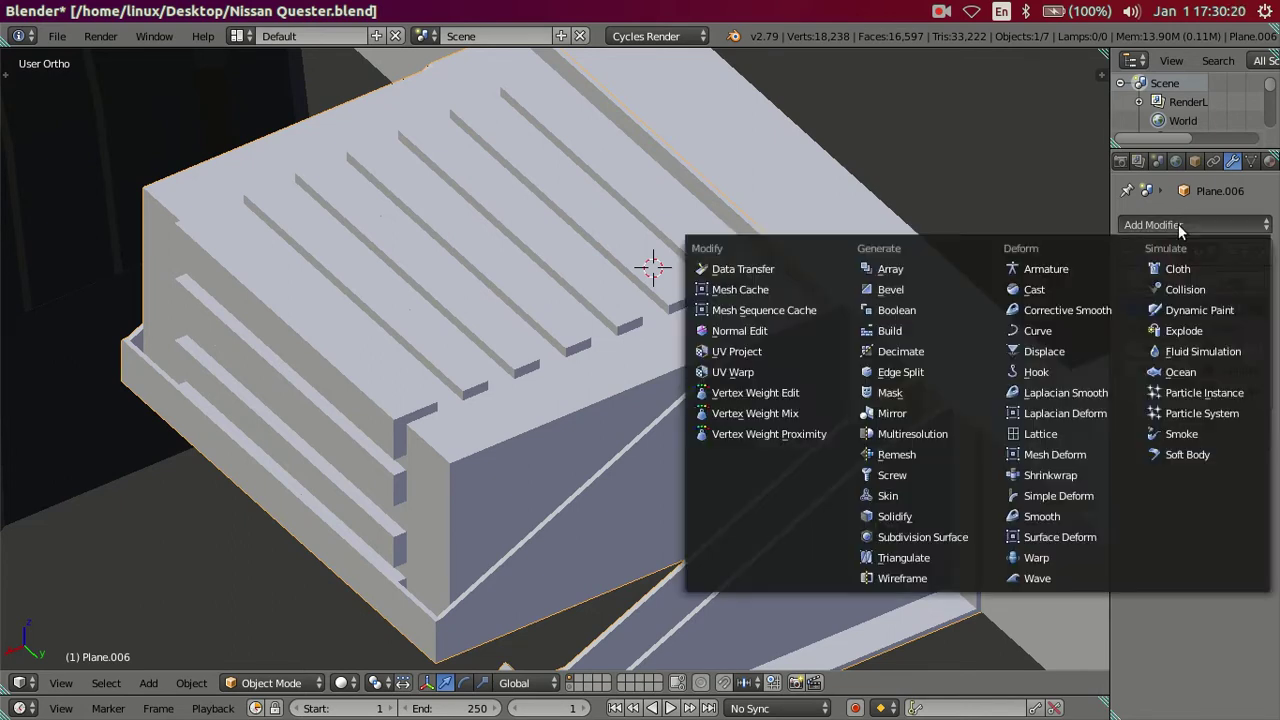
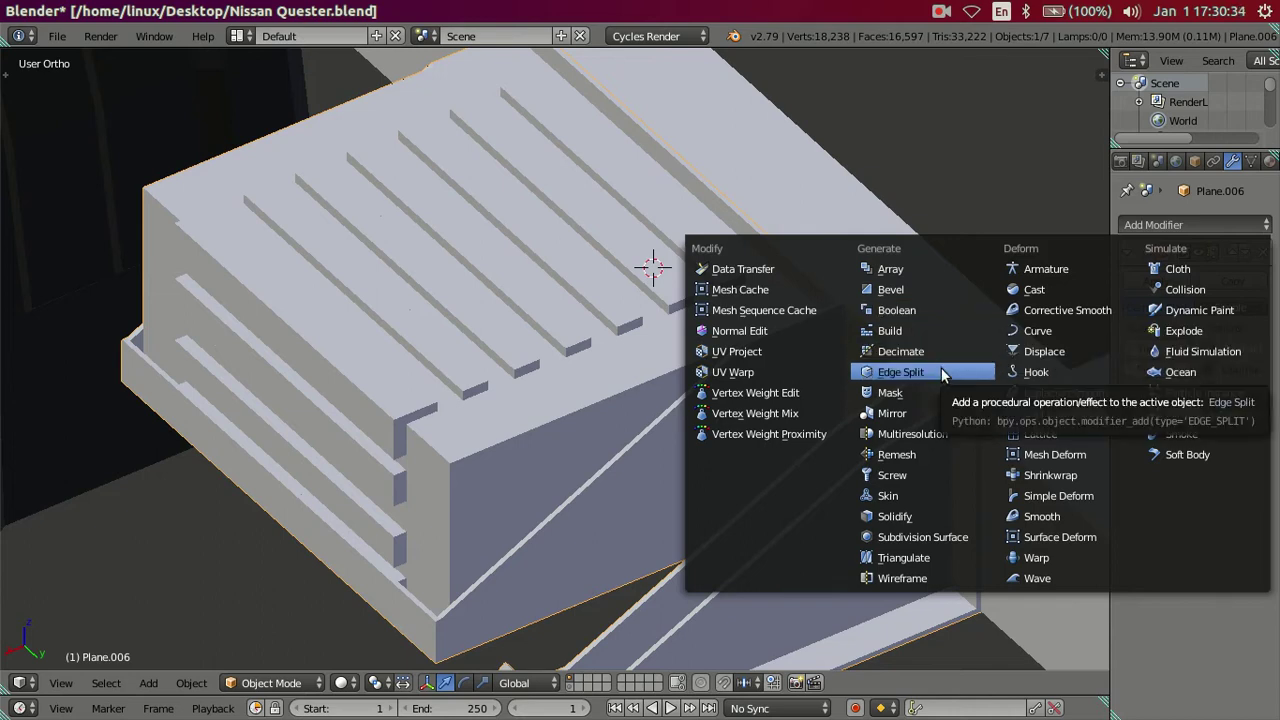
Step: Add a Solidify modifier to the side storage box, raise its thickness, then delete it
click(924, 520)
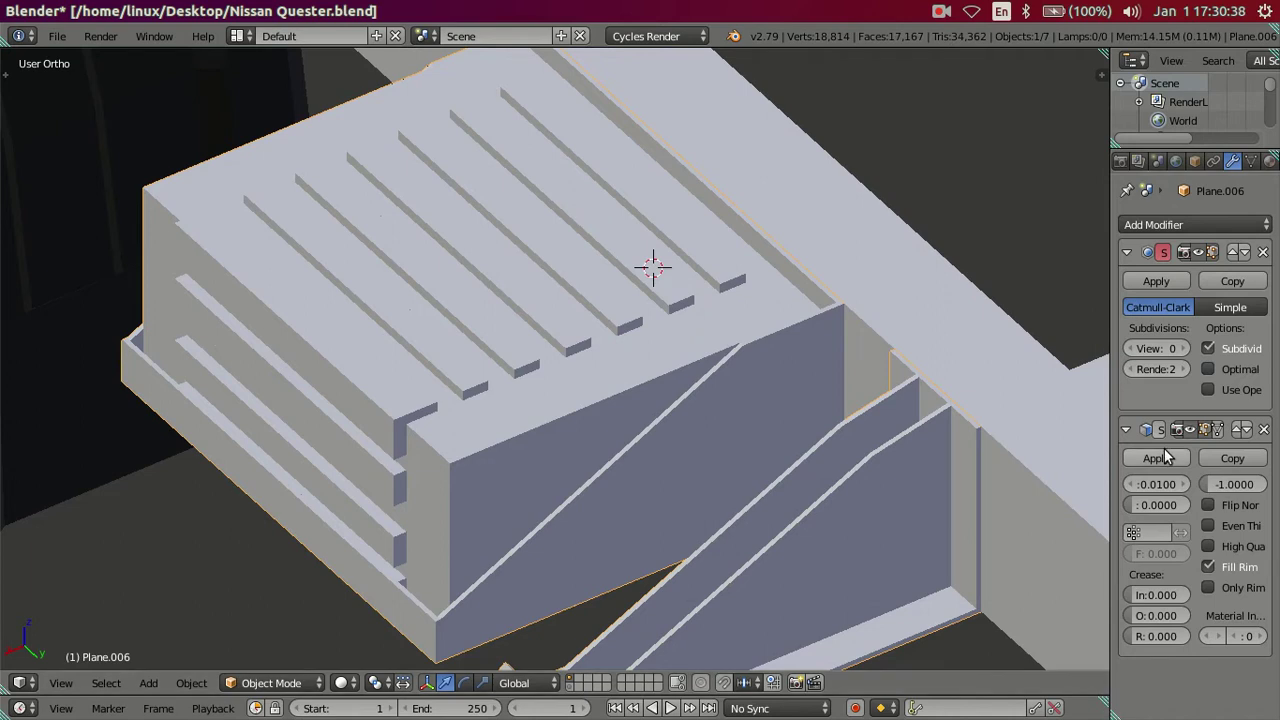
mouse_move(1157, 484)
mouse_down()
mouse_move(1200, 484)
mouse_move(1130, 484)
mouse_up()
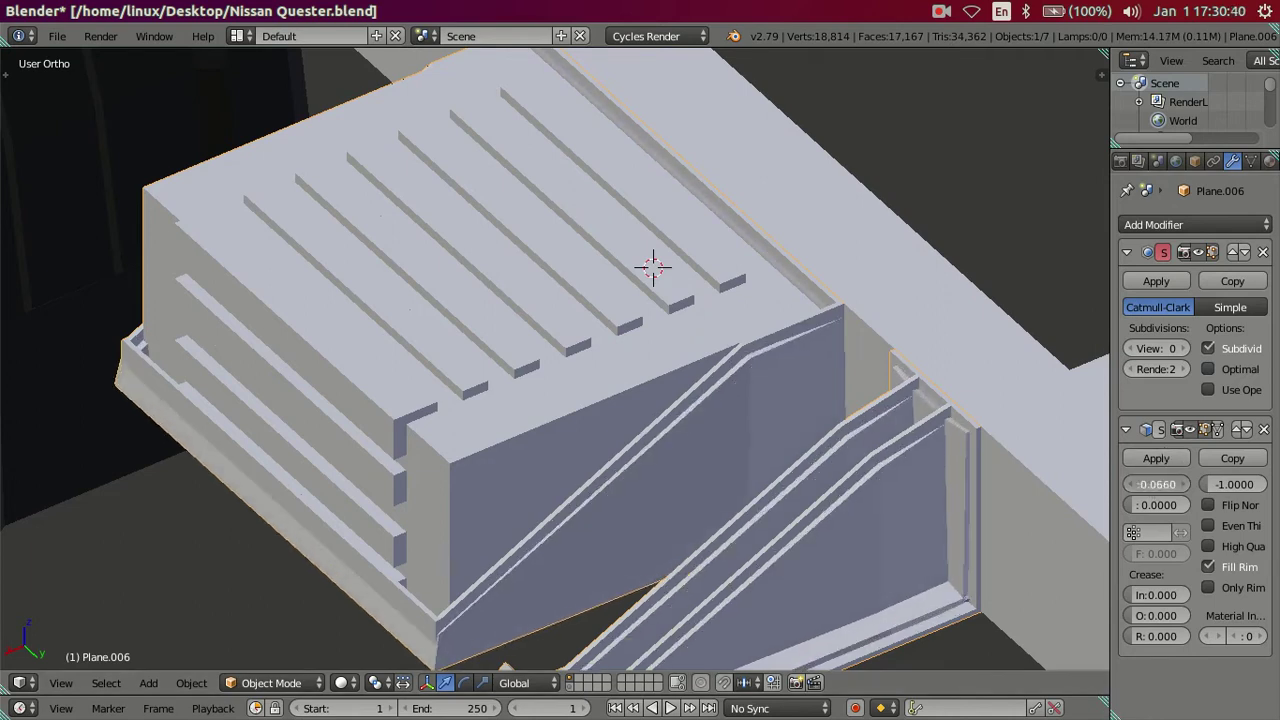
click(1263, 429)
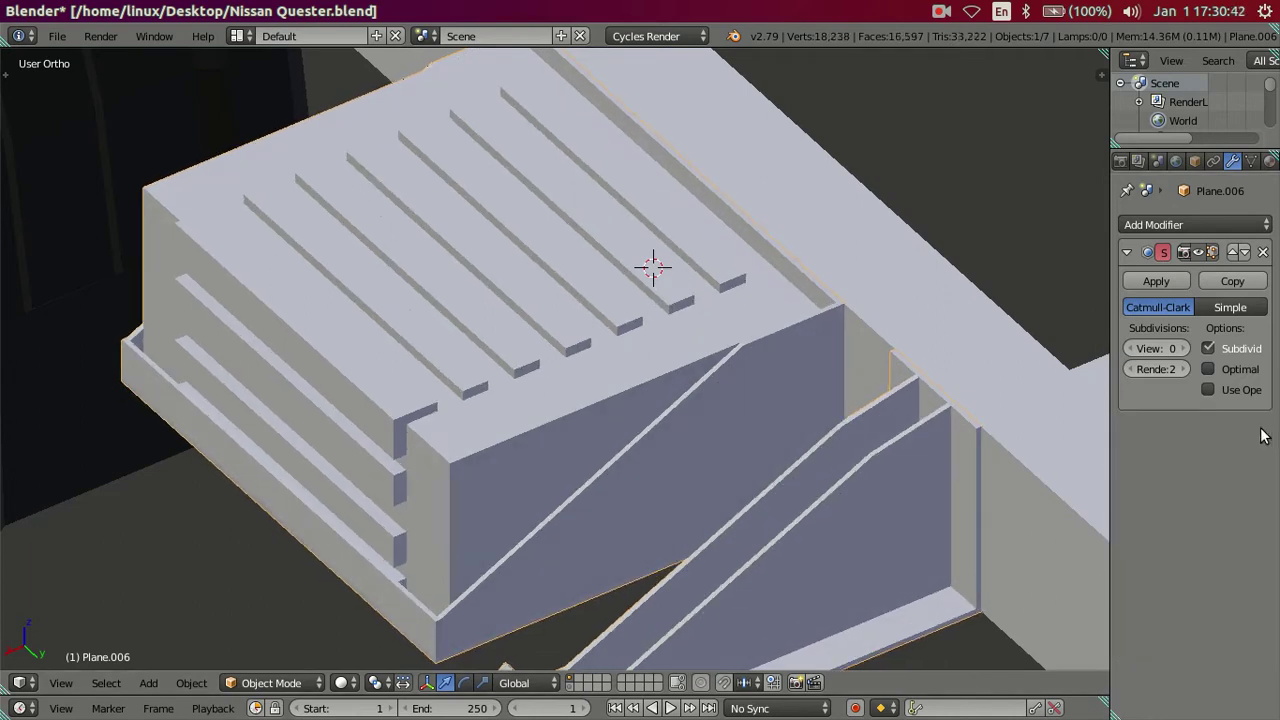
Step: Select the chassis frame Plane and enter Edit Mode on it
mouse_move(839, 413)
middle_down()
mouse_move(871, 423)
mouse_move(847, 390)
mouse_move(711, 380)
middle_up()
scroll(847, 382, down, 5)
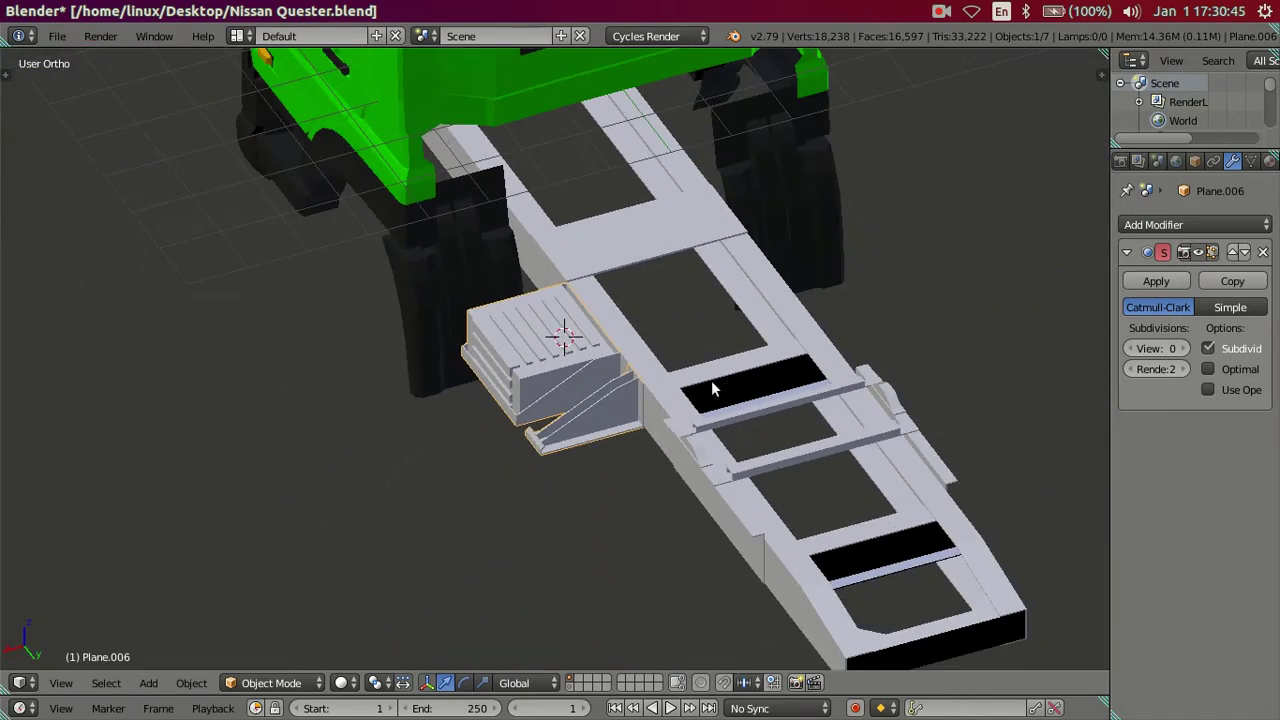
right_click(666, 419)
key(Tab)
mouse_move(666, 419)
middle_down()
mouse_move(716, 387)
mouse_move(754, 423)
mouse_move(762, 457)
mouse_move(746, 423)
mouse_move(849, 417)
mouse_move(770, 382)
mouse_move(737, 314)
mouse_move(727, 362)
mouse_move(600, 395)
mouse_move(511, 449)
middle_up()
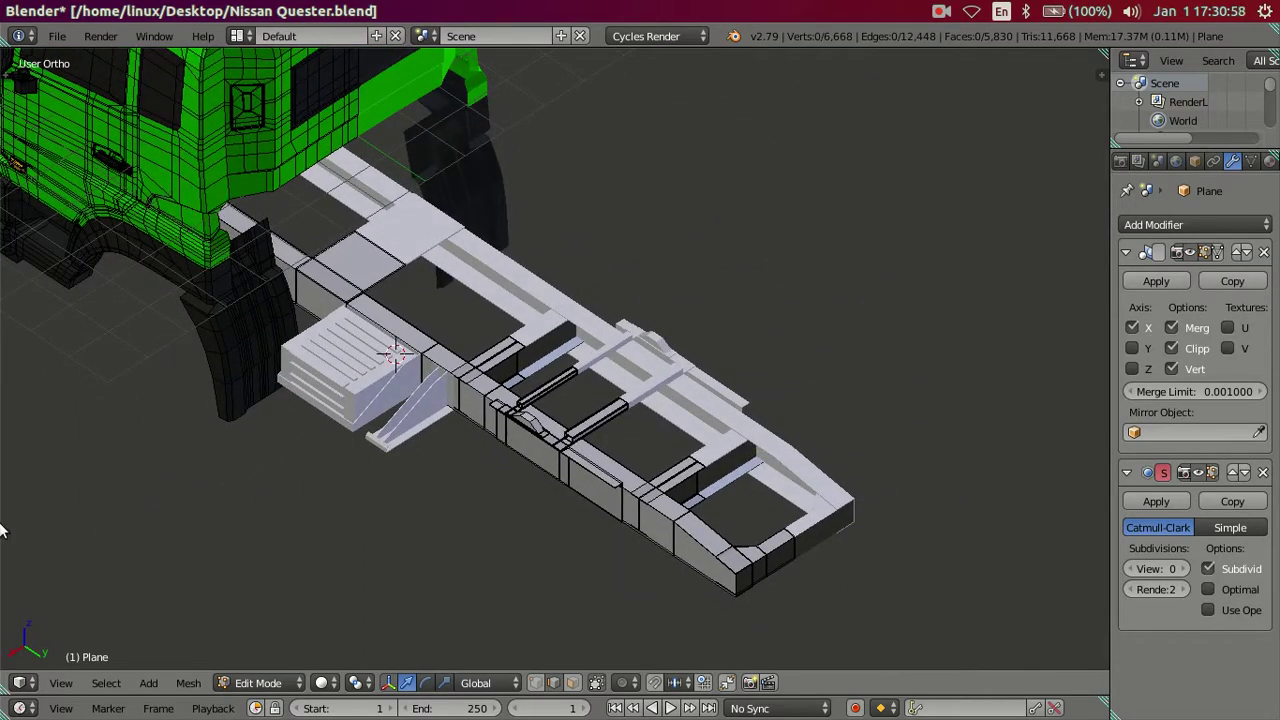
Step: Check the chassis reference photo, then open the Volvo chassis image from the desktop
click(17, 378)
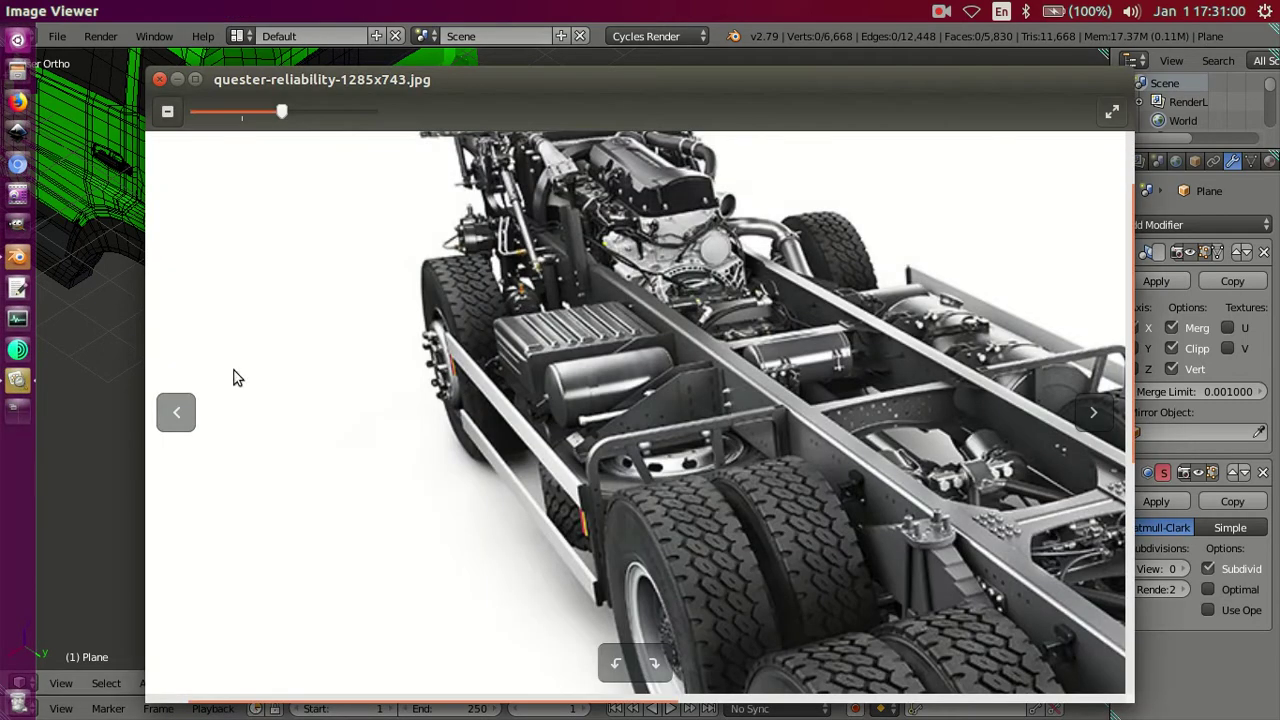
scroll(400, 340, down, 1)
click(160, 79)
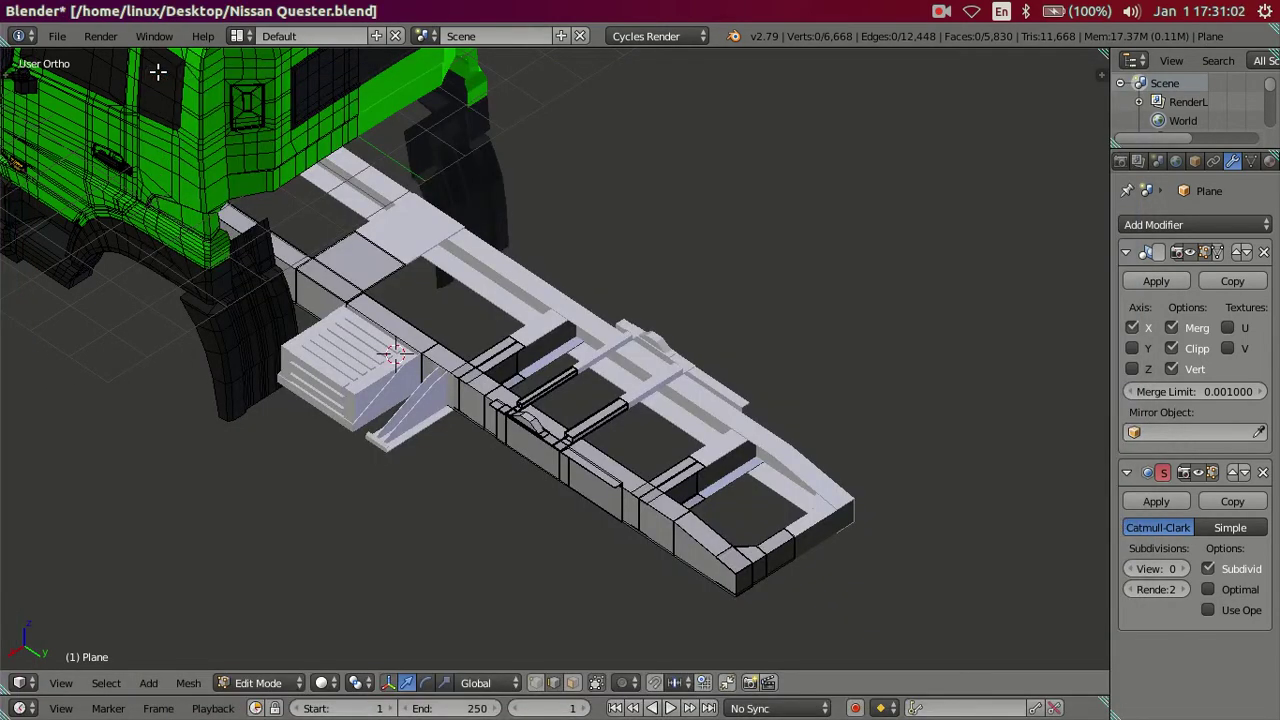
click(29, 10)
click(560, 448)
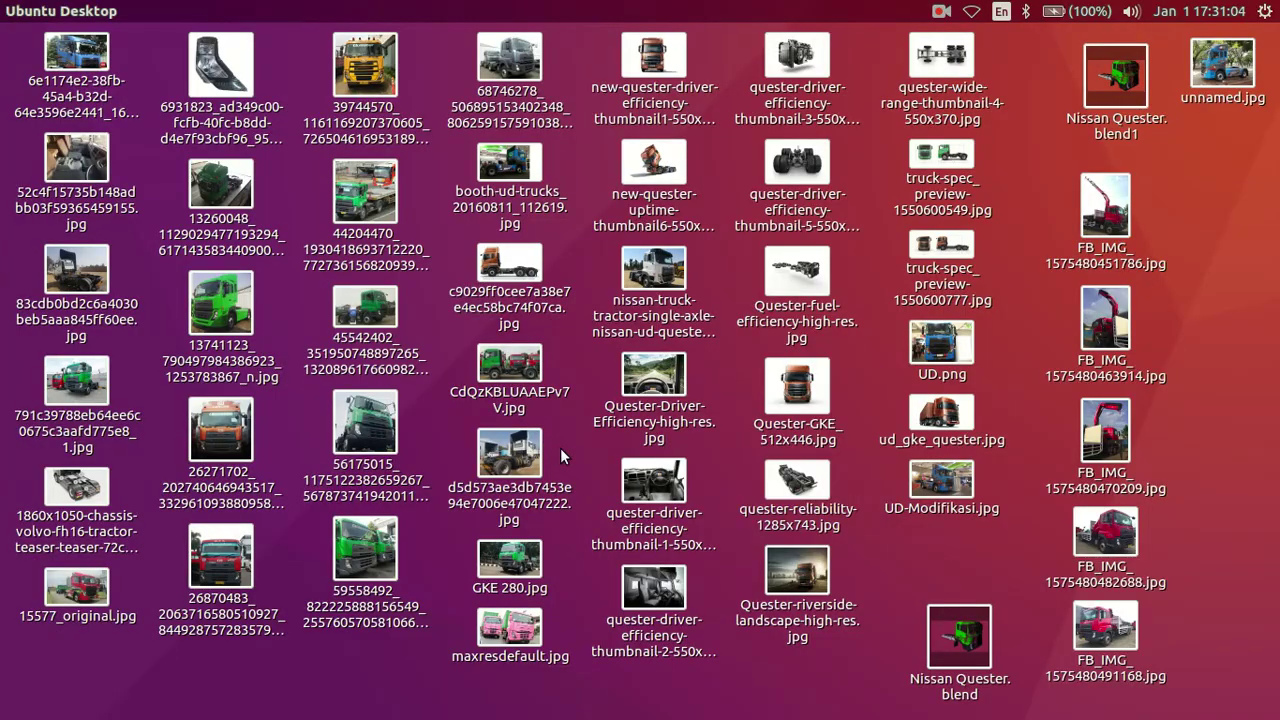
click(94, 494)
double_click(94, 494)
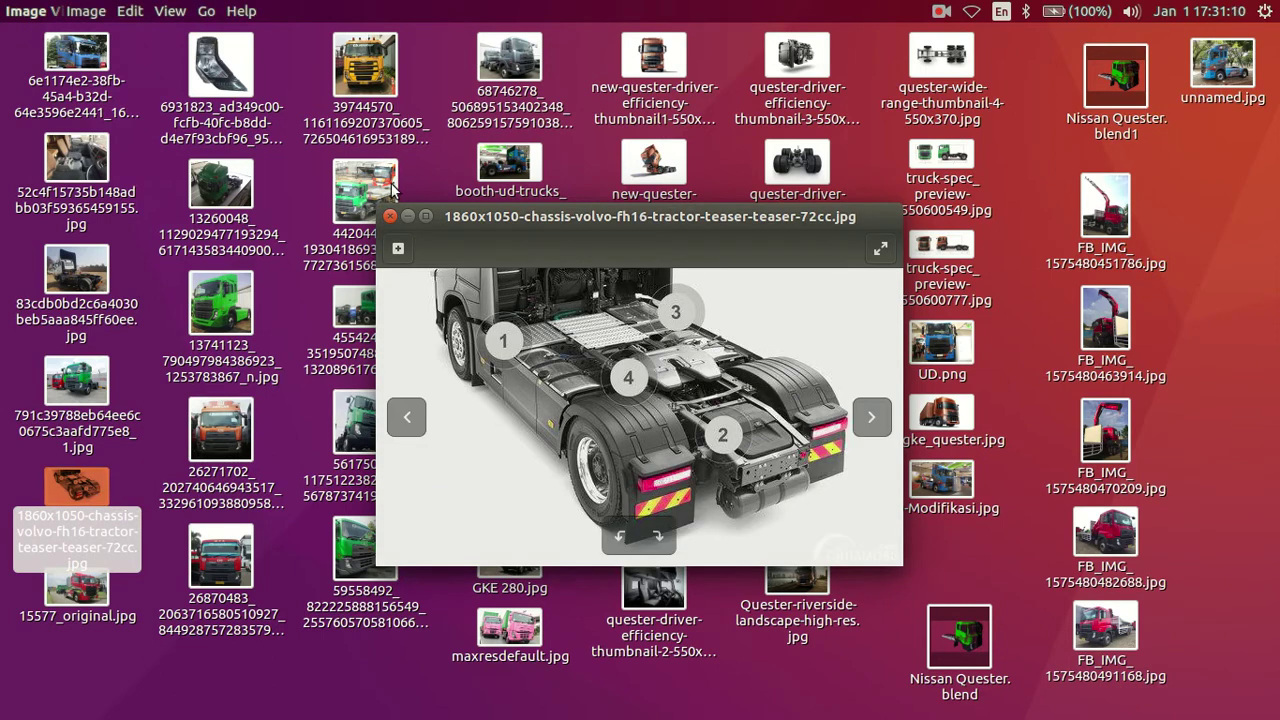
click(390, 216)
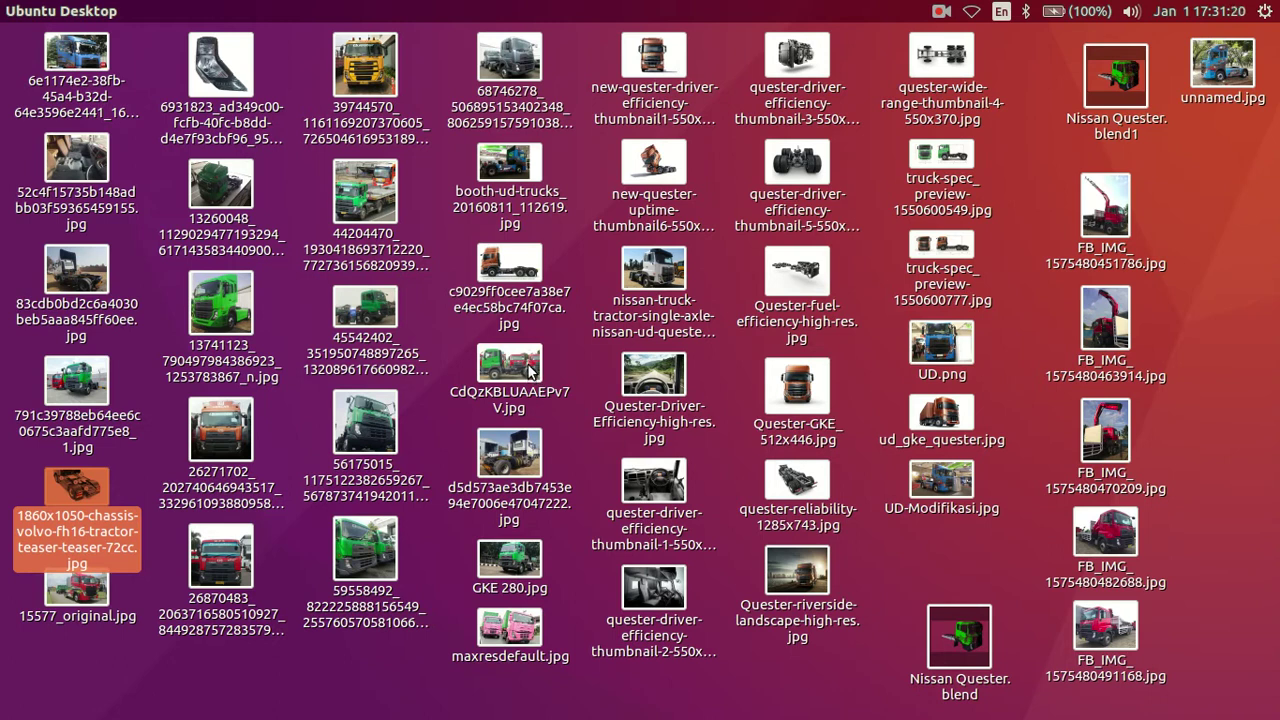
Step: Open the tractor photo and zoom in on its fifth-wheel plate
double_click(89, 286)
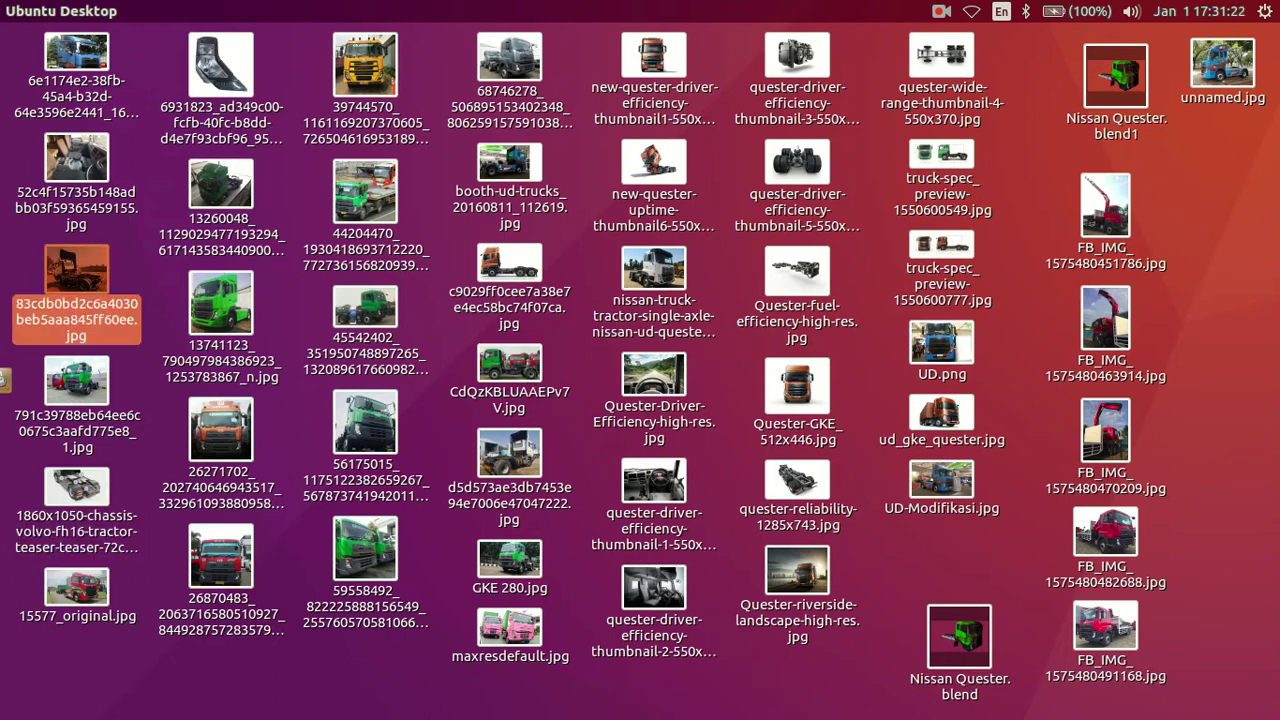
scroll(645, 453, up, 1)
scroll(645, 454, up, 1)
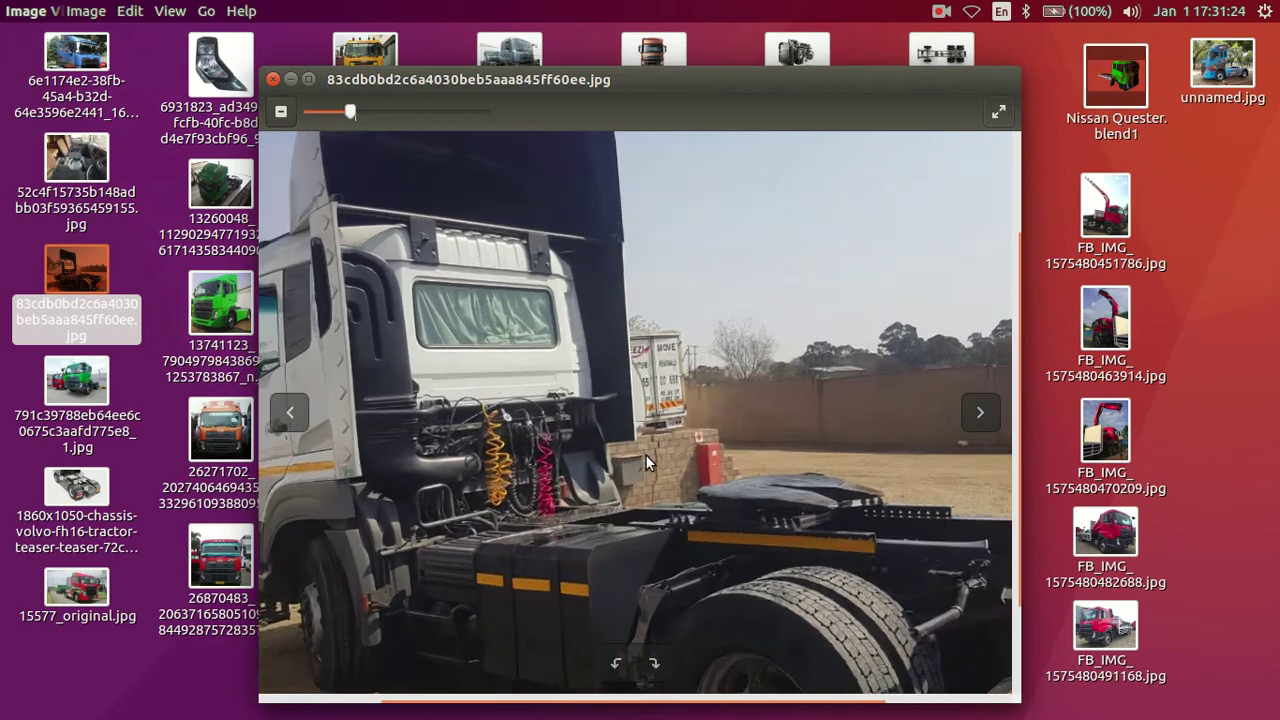
scroll(645, 454, up, 1)
scroll(645, 454, up, 1)
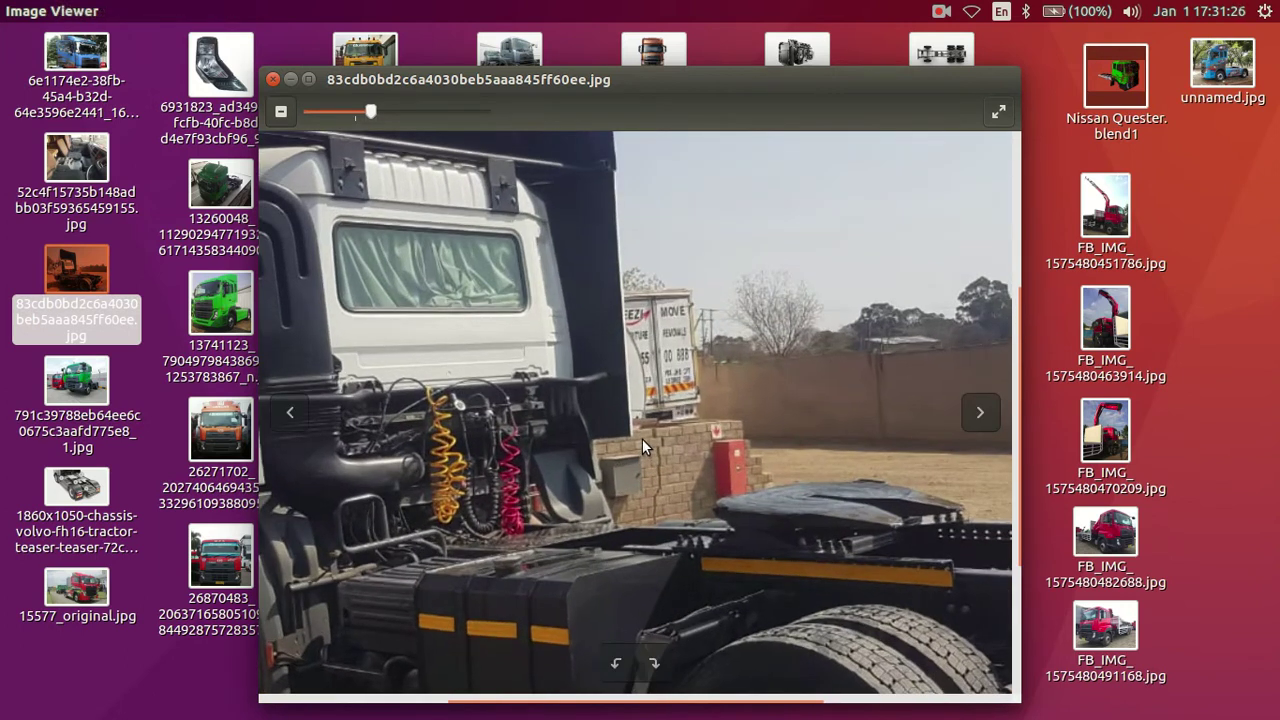
scroll(741, 457, up, 1)
drag(783, 590, 658, 549)
scroll(658, 558, up, 1)
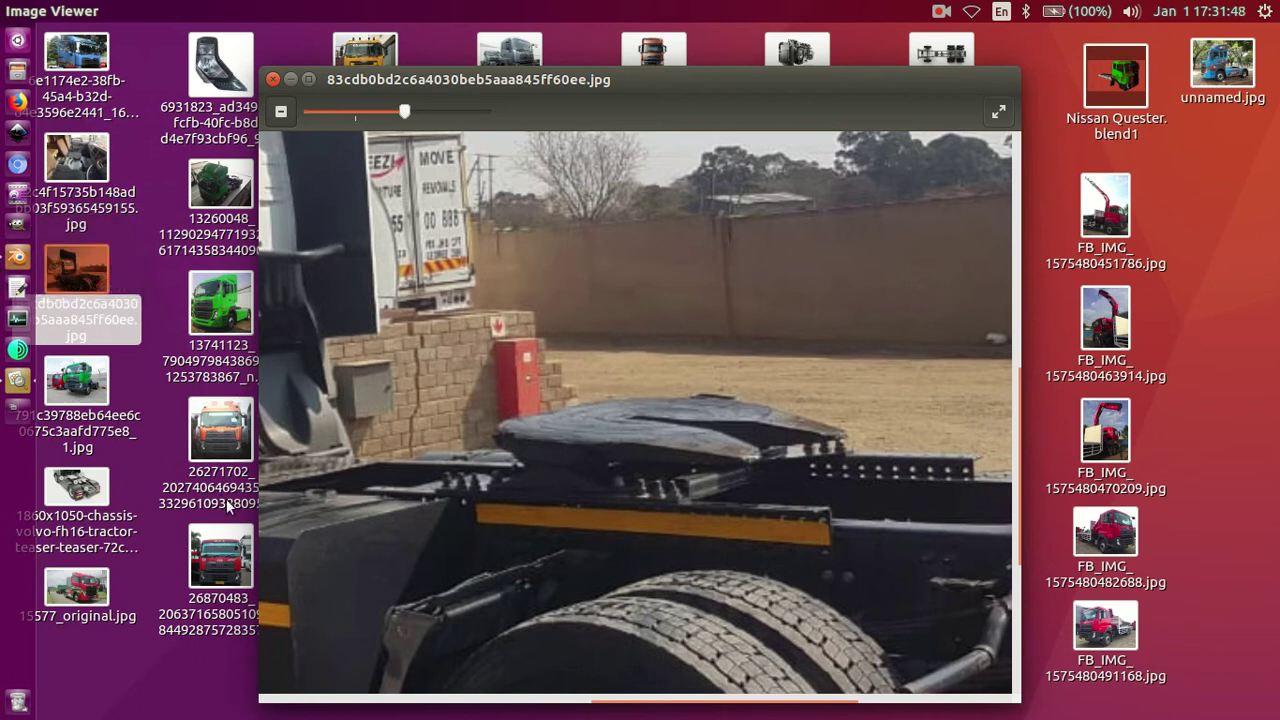
Step: Reopen the Volvo chassis image, close the tractor photo viewer, and return to Blender
click(90, 490)
double_click(88, 485)
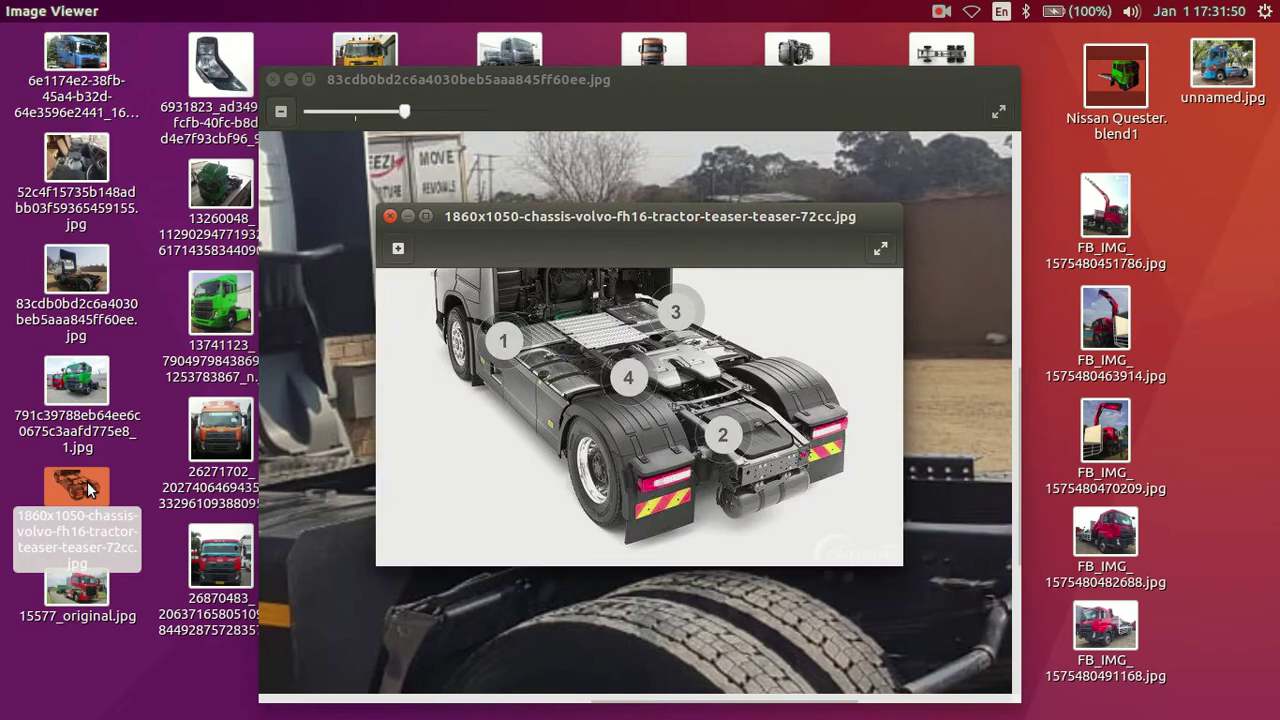
click(308, 80)
click(273, 80)
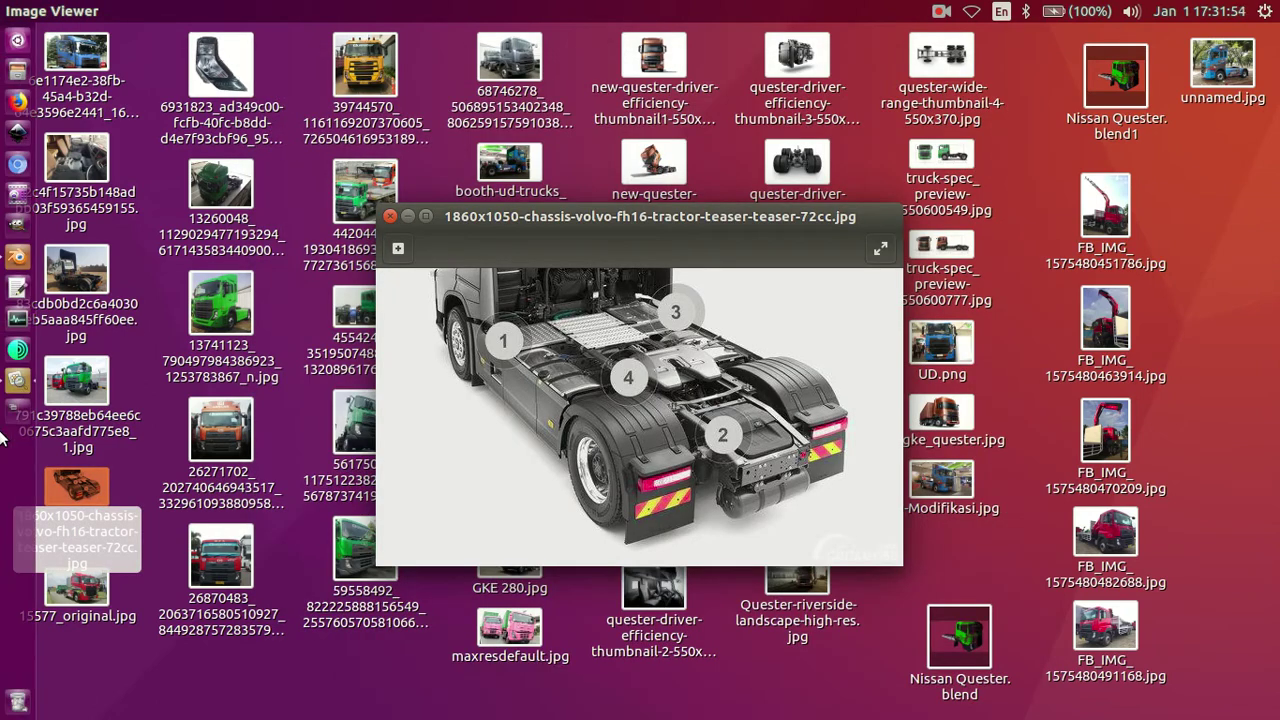
click(20, 254)
Step: Select the top face of the rail ramp
middle_drag(290, 383, 475, 329)
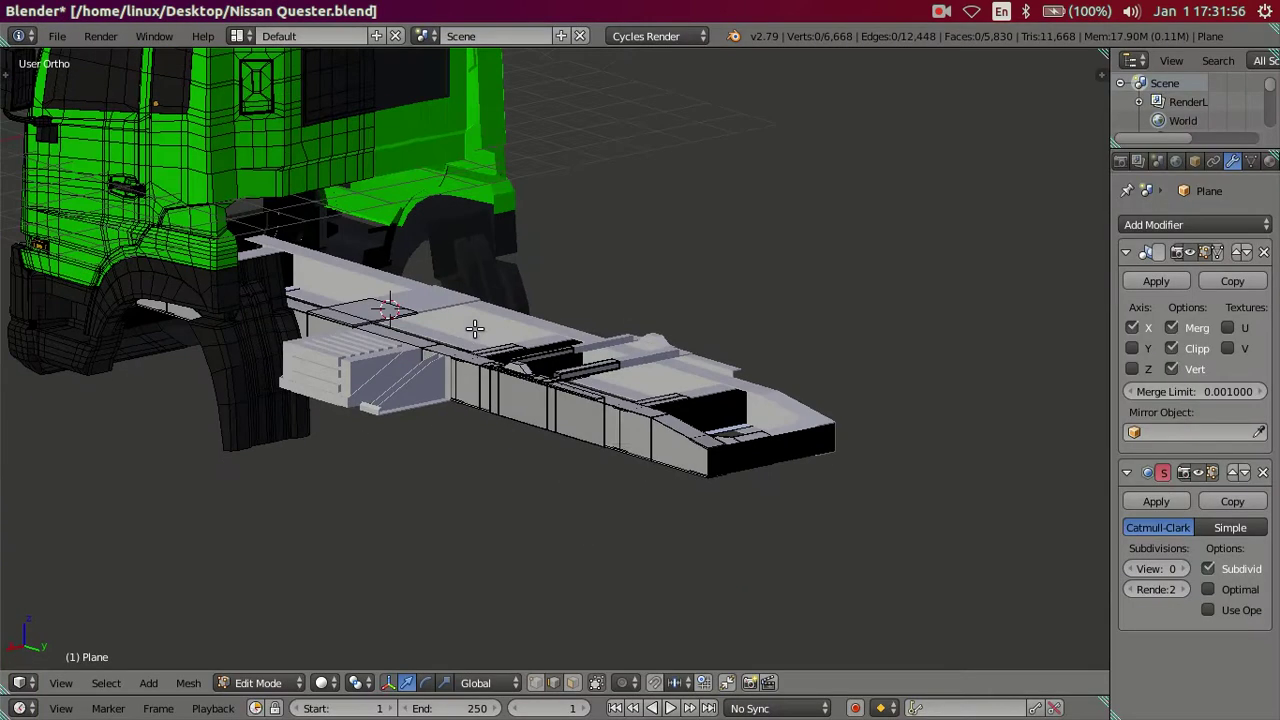
scroll(600, 440, up, 2)
scroll(590, 444, up, 2)
scroll(226, 405, up, 2)
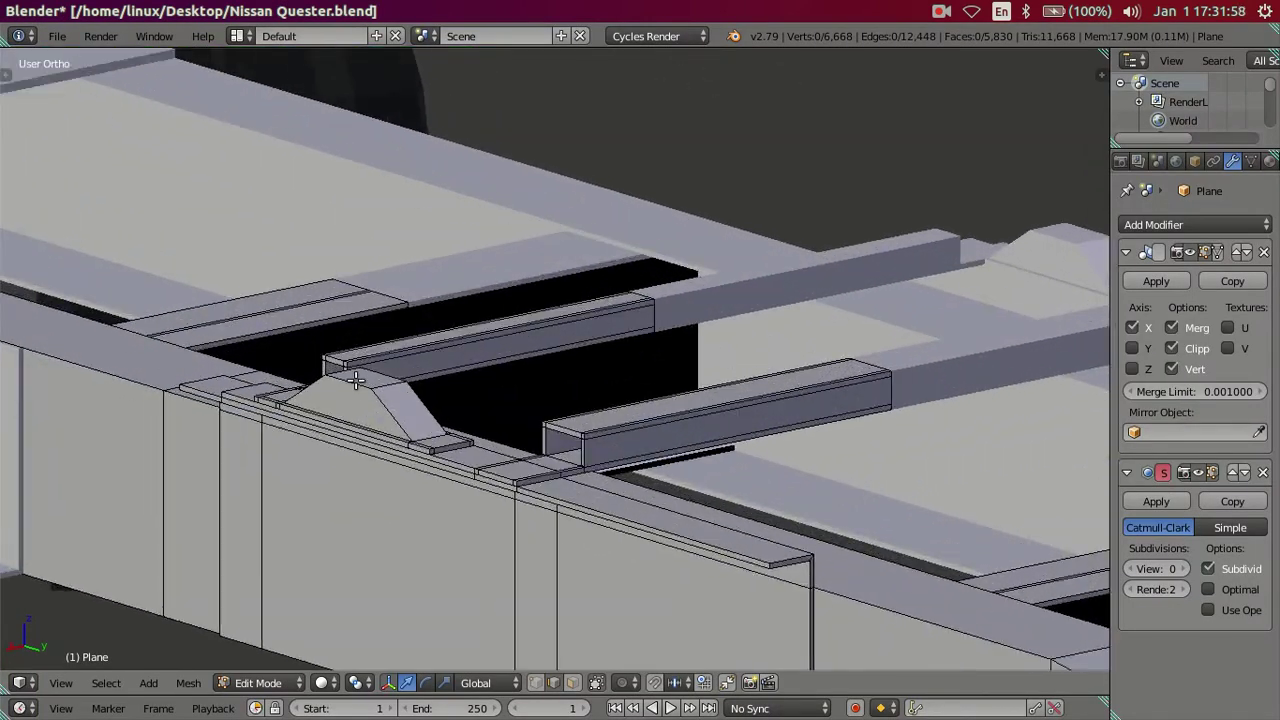
middle_drag(451, 551, 476, 556)
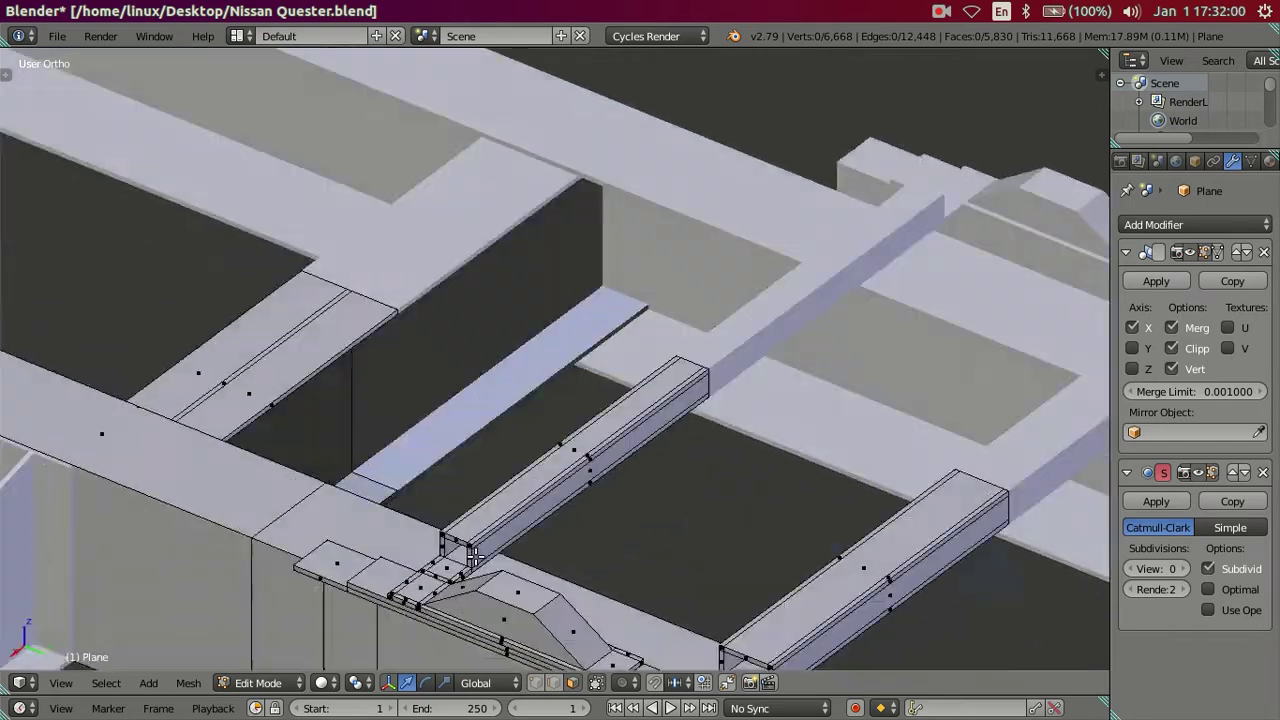
right_click(540, 600)
scroll(540, 600, down, 3)
scroll(555, 650, down, 1)
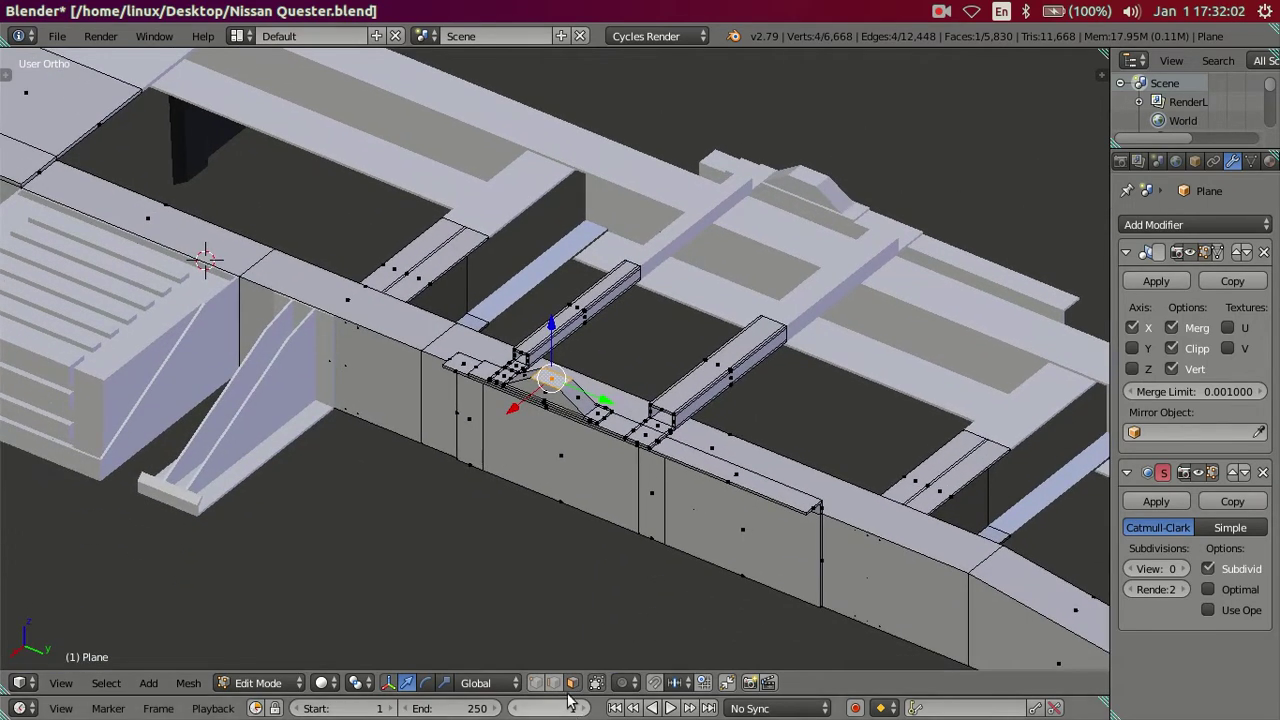
scroll(530, 375, up, 2)
scroll(600, 420, up, 1)
mouse_move(592, 465)
middle_down()
mouse_move(651, 449)
mouse_move(612, 396)
middle_up()
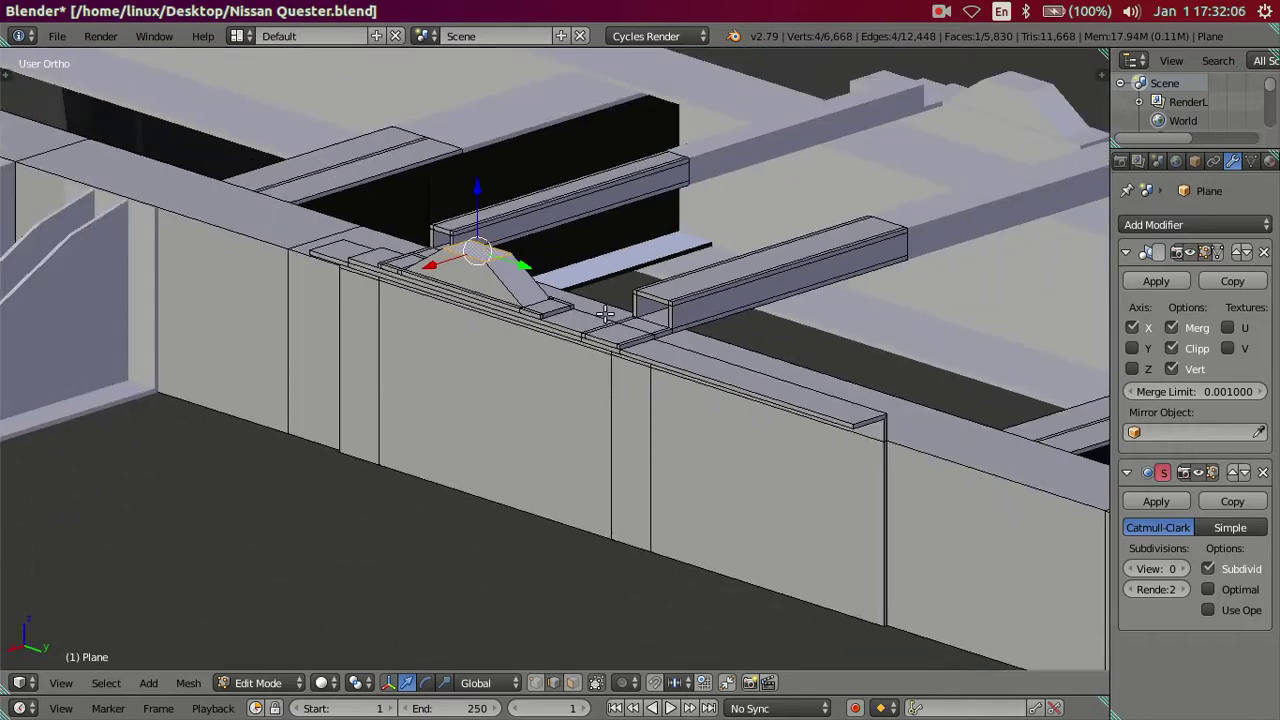
shift+middle_drag(605, 314, 612, 386)
Step: Extrude the ramp-top face into a small box, then undo the extrusion
key(shift+d)
key(Escape)
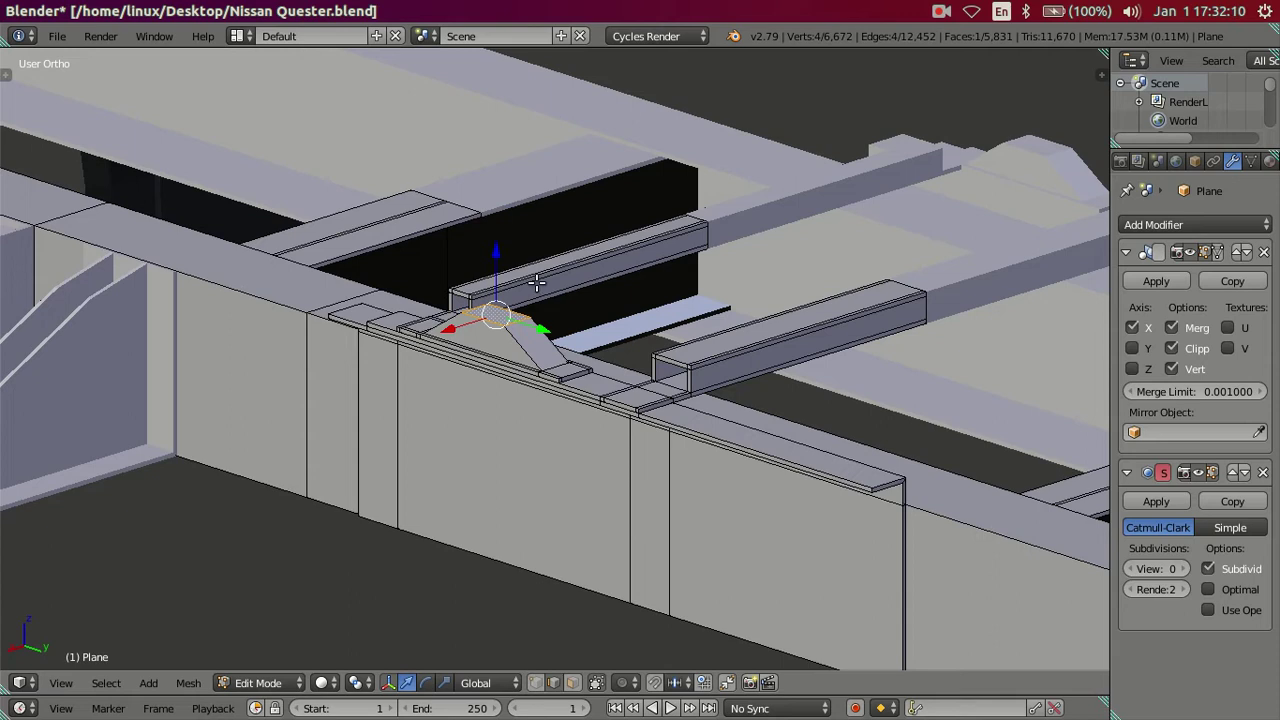
key(e)
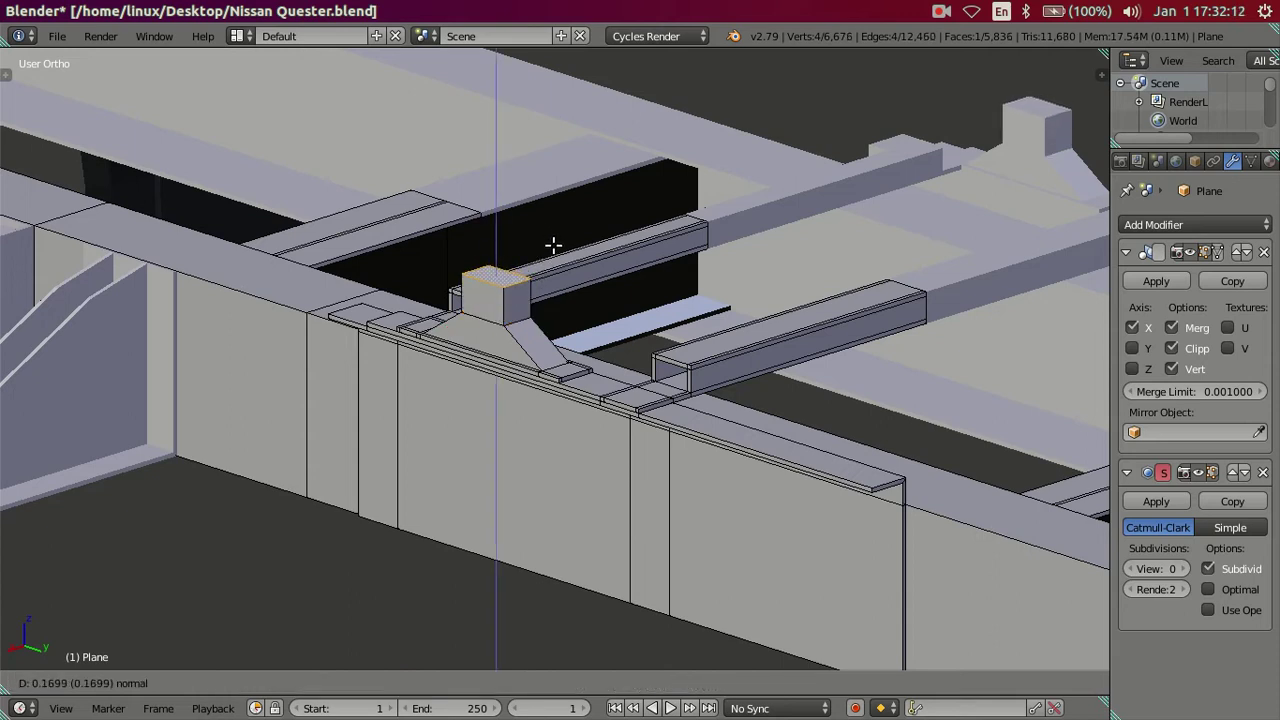
click(553, 245)
scroll(553, 245, down, 5)
mouse_move(553, 245)
middle_down()
mouse_move(680, 406)
mouse_move(749, 375)
mouse_move(846, 366)
middle_up()
scroll(814, 394, up, 3)
key(ctrl+z)
Step: Switch to face select mode and deselect everything
key(3)
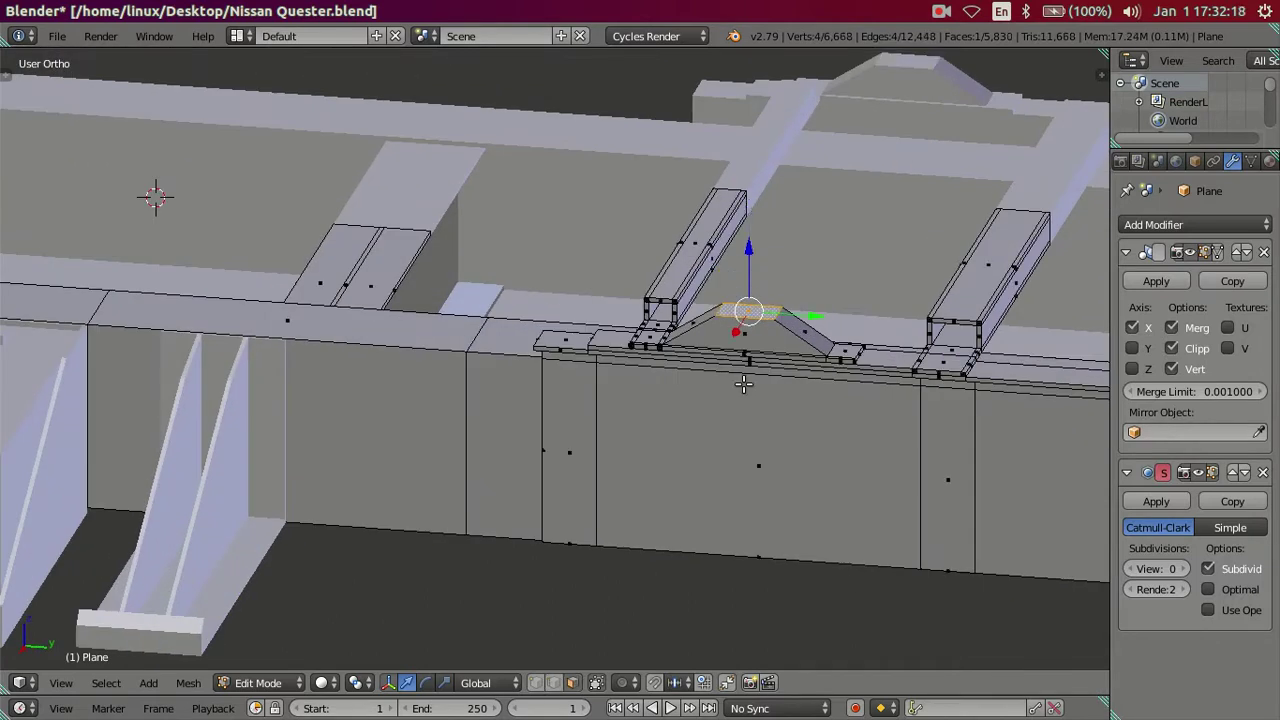
key(a)
mouse_move(746, 374)
middle_down()
mouse_move(694, 423)
mouse_move(705, 458)
mouse_move(712, 418)
mouse_move(670, 466)
middle_up()
scroll(697, 427, up, 2)
scroll(670, 453, down, 2)
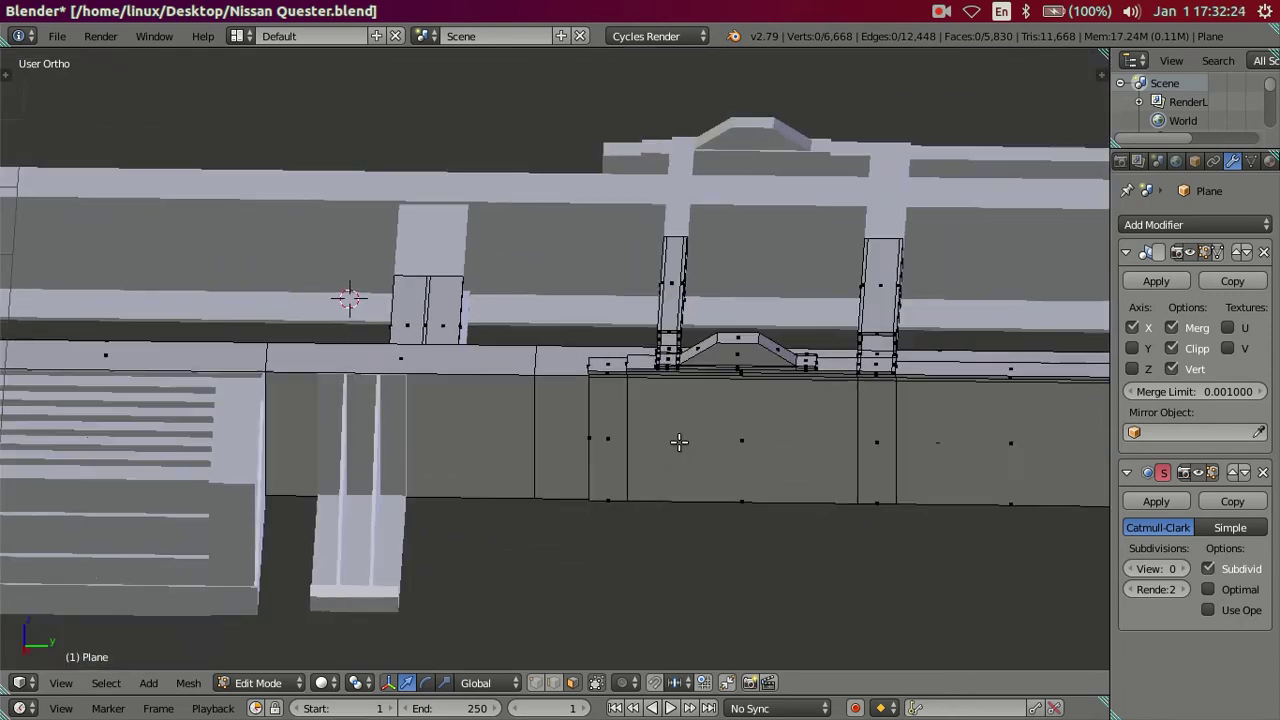
Step: Hide the connected front strip of the chassis side panel
right_click(534, 415)
key(l)
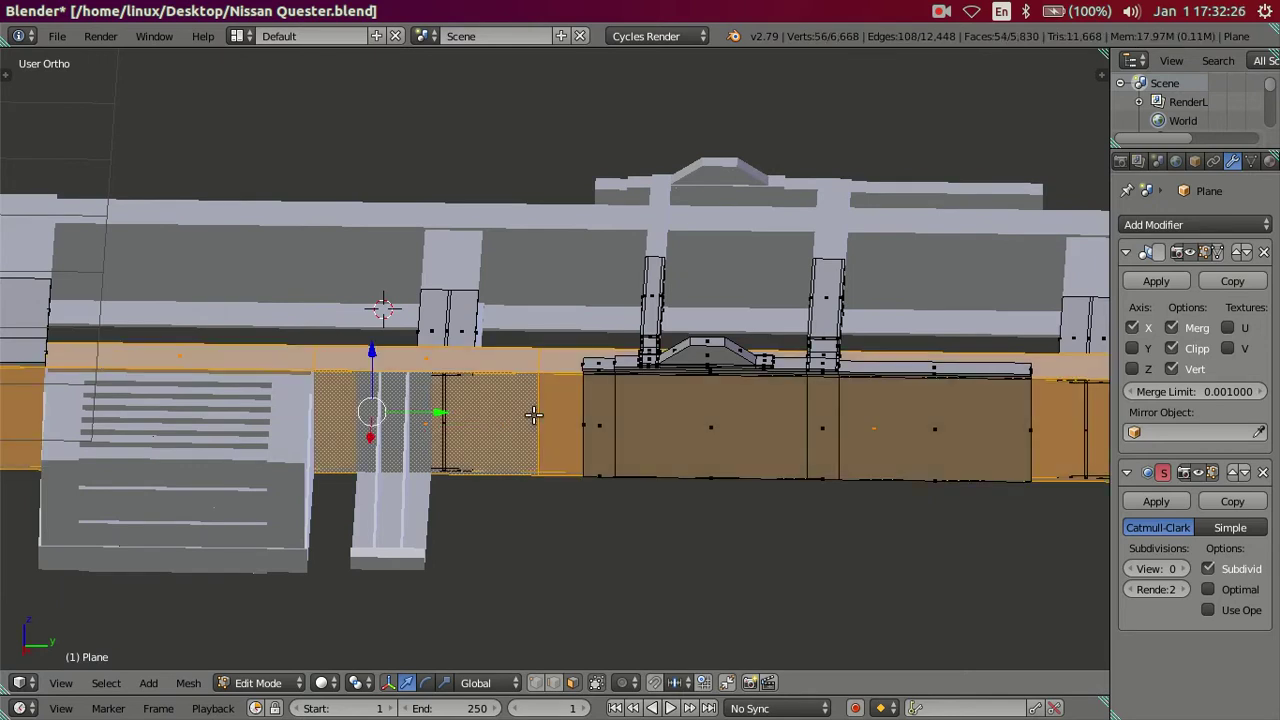
key(h)
mouse_move(620, 401)
middle_down()
mouse_move(578, 440)
mouse_move(590, 424)
middle_up()
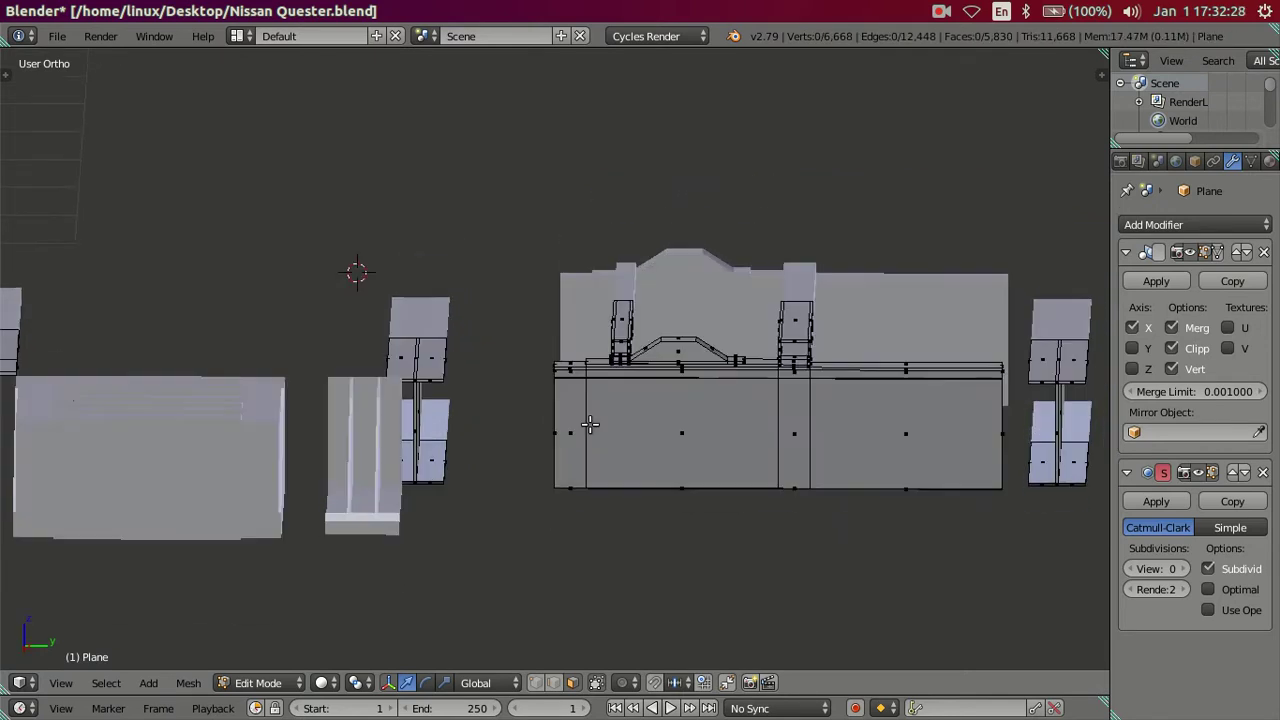
Step: In wireframe, box-select the left side panel and move it -0.2151 units along Y
shift+click(536, 682)
key(z)
middle_drag(603, 565, 618, 470)
key(b)
drag(506, 192, 704, 569)
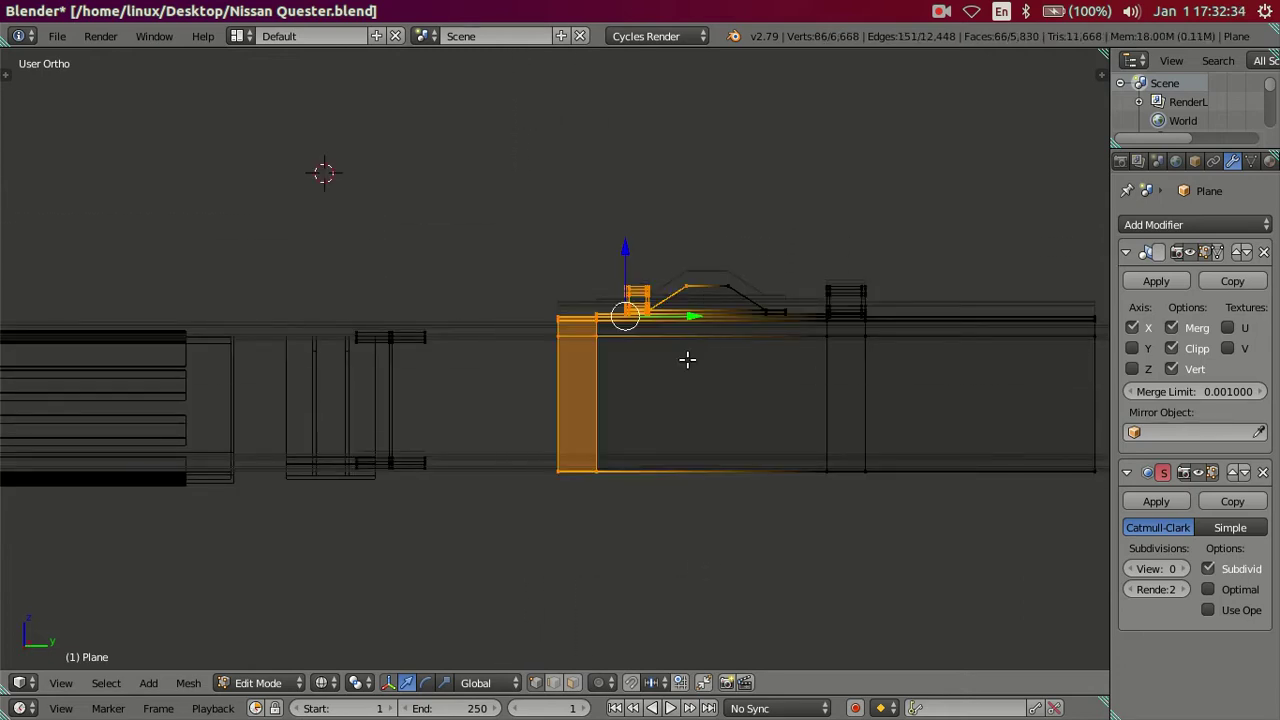
drag(689, 317, 652, 309)
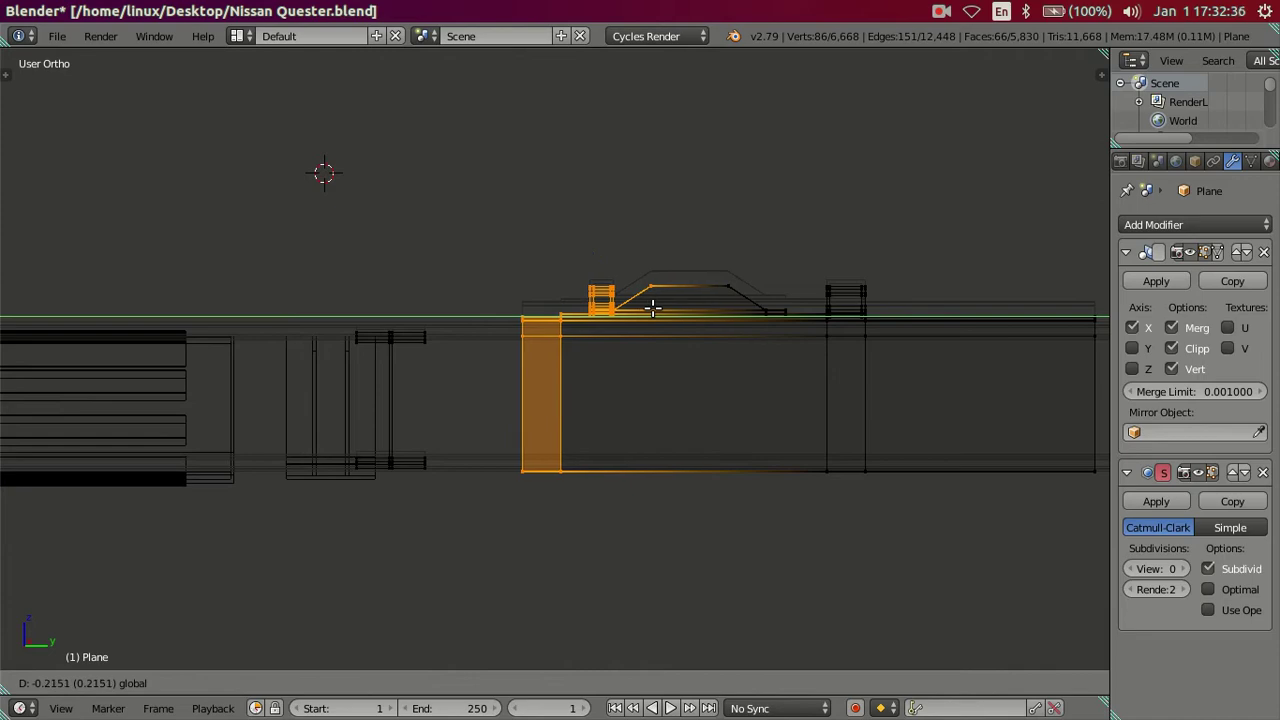
click(652, 309)
mouse_move(652, 309)
middle_down()
mouse_move(646, 466)
mouse_move(552, 493)
mouse_move(553, 481)
mouse_move(506, 474)
mouse_move(432, 487)
mouse_move(400, 449)
mouse_move(411, 437)
mouse_move(427, 478)
mouse_move(414, 537)
mouse_move(403, 503)
mouse_move(441, 357)
mouse_move(499, 366)
middle_up()
key(a)
key(z)
key(z)
Step: From Top Ortho, box-select the rail's outer vertex column and move it 0.0489 along X
key(KP_7)
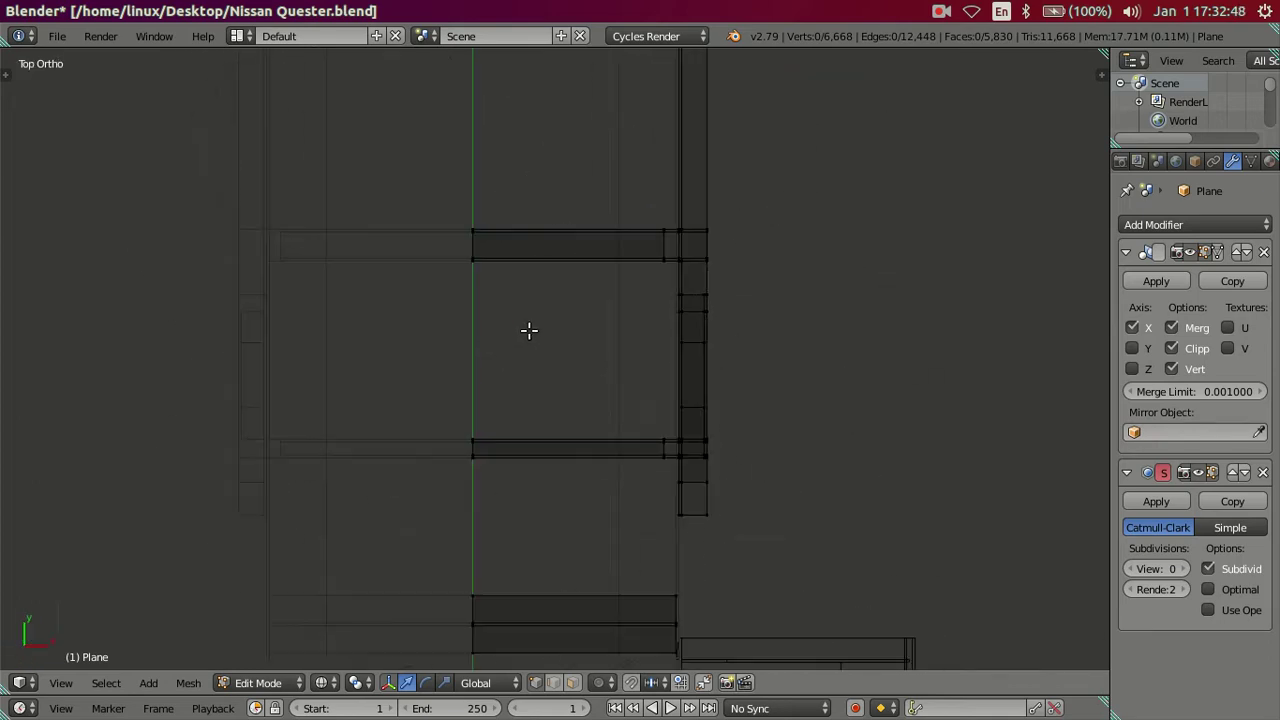
scroll(697, 265, down, 2)
key(b)
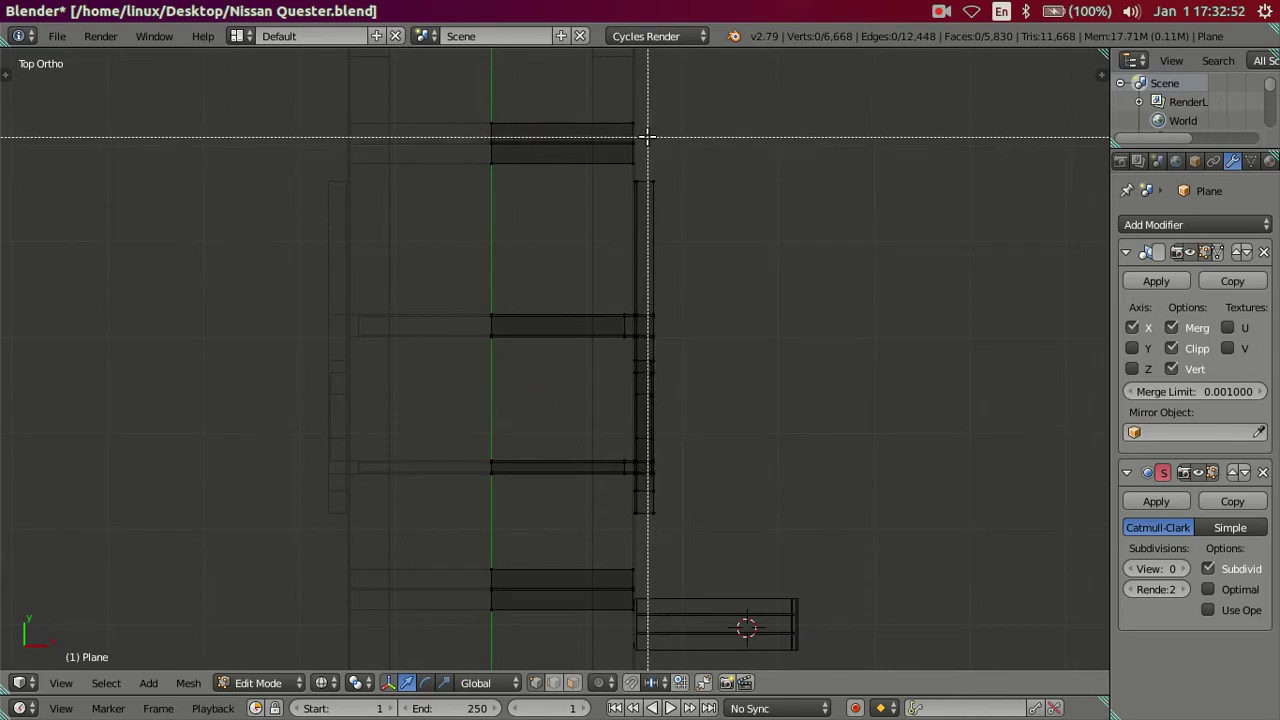
drag(646, 136, 750, 558)
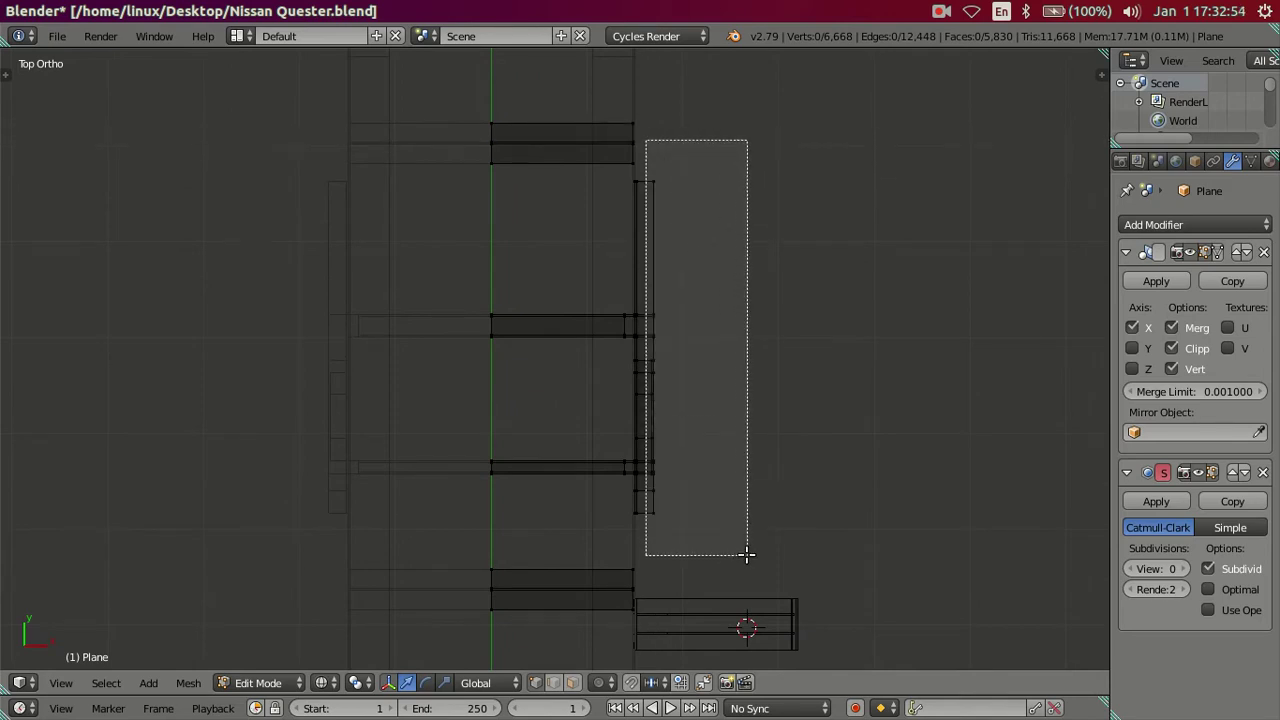
drag(714, 402, 719, 402)
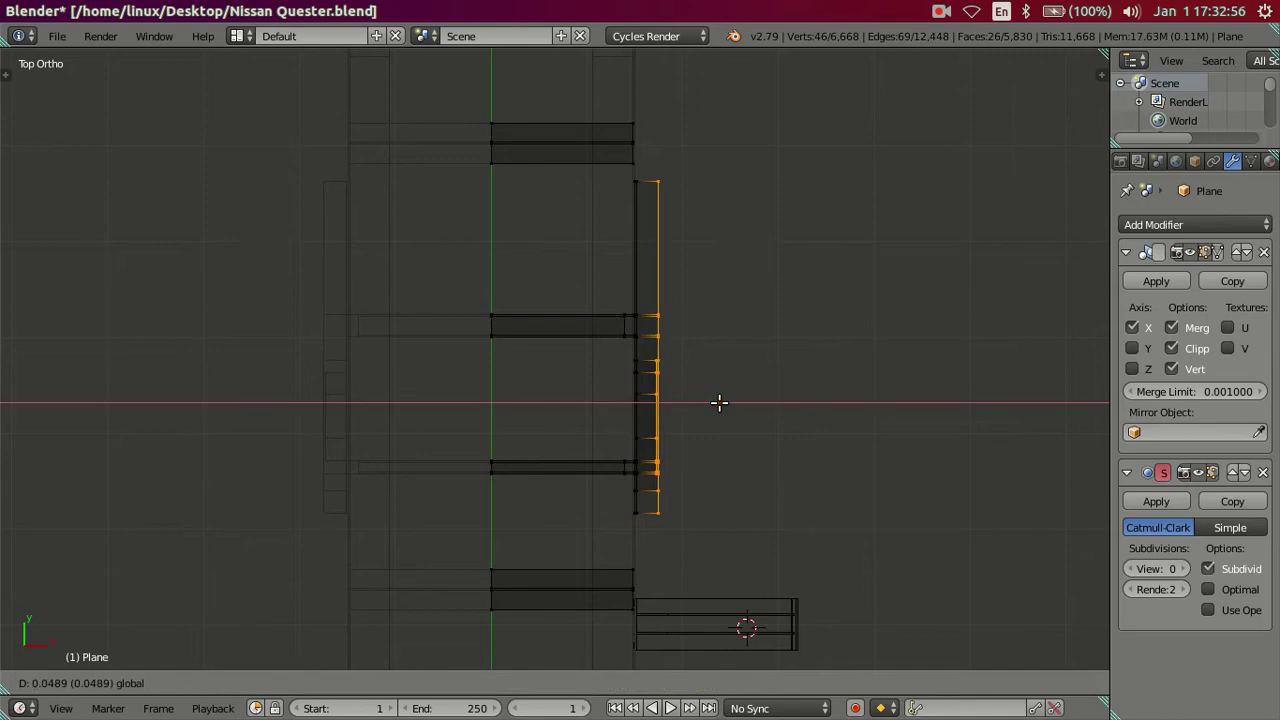
click(719, 402)
key(a)
Step: Orbit back to an angled perspective view, briefly toggling out of and back into Edit Mode
mouse_move(737, 457)
middle_down()
mouse_move(614, 234)
mouse_move(480, 263)
middle_up()
scroll(616, 232, up, 4)
scroll(557, 234, down, 3)
mouse_move(557, 234)
middle_down()
mouse_move(476, 336)
mouse_move(459, 271)
mouse_move(157, 226)
middle_up()
key(Tab)
scroll(476, 336, up, 4)
scroll(469, 250, up, 3)
key(Tab)
scroll(451, 251, down, 2)
scroll(551, 443, up, 3)
Step: Select the four corner vertices of the bump's top face, trying and cancelling a duplicate
scroll(560, 462, up, 2)
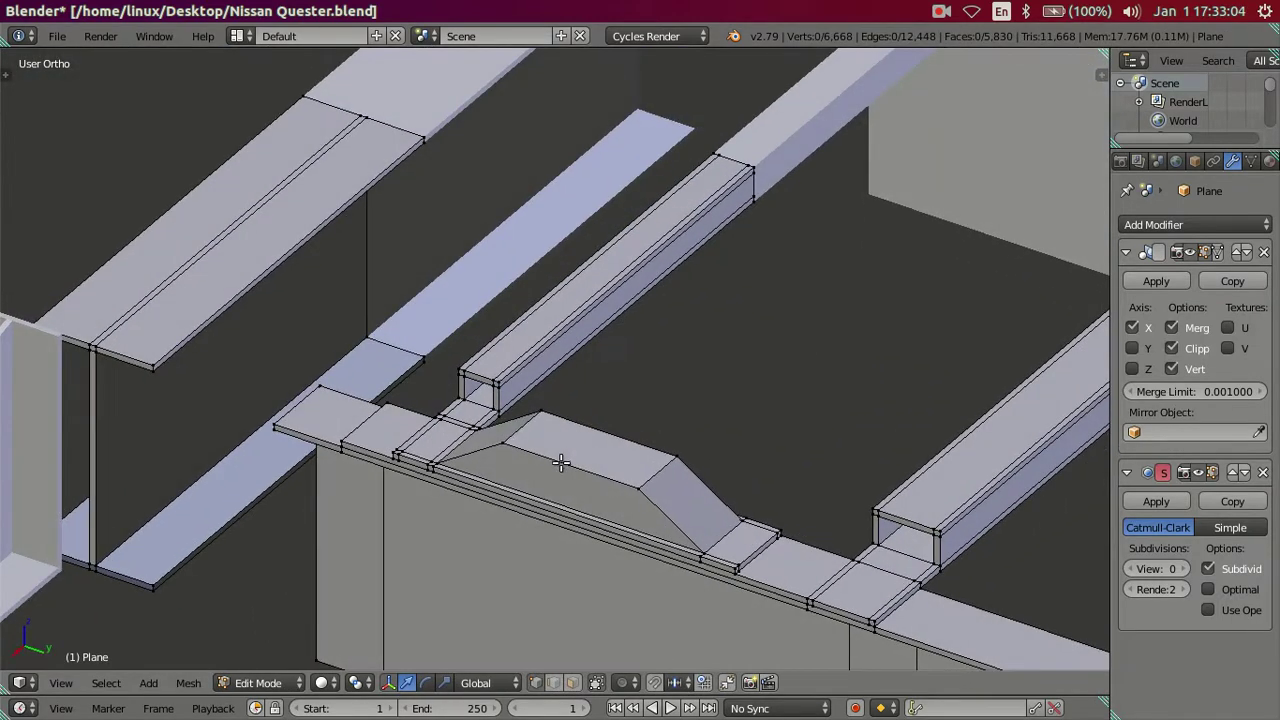
right_click(510, 436)
shift+right_click(540, 412)
shift+right_click(657, 466)
shift+right_click(677, 456)
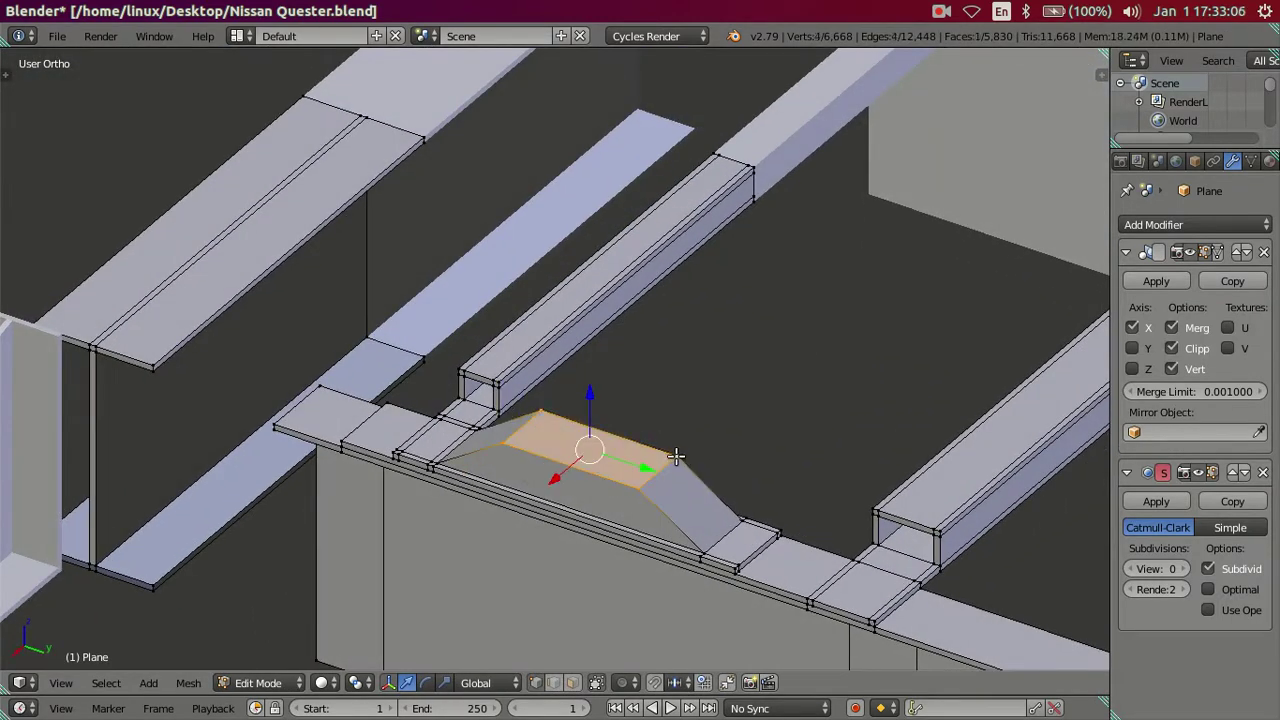
scroll(755, 423, down, 1)
key(shift+d)
right_click(806, 297)
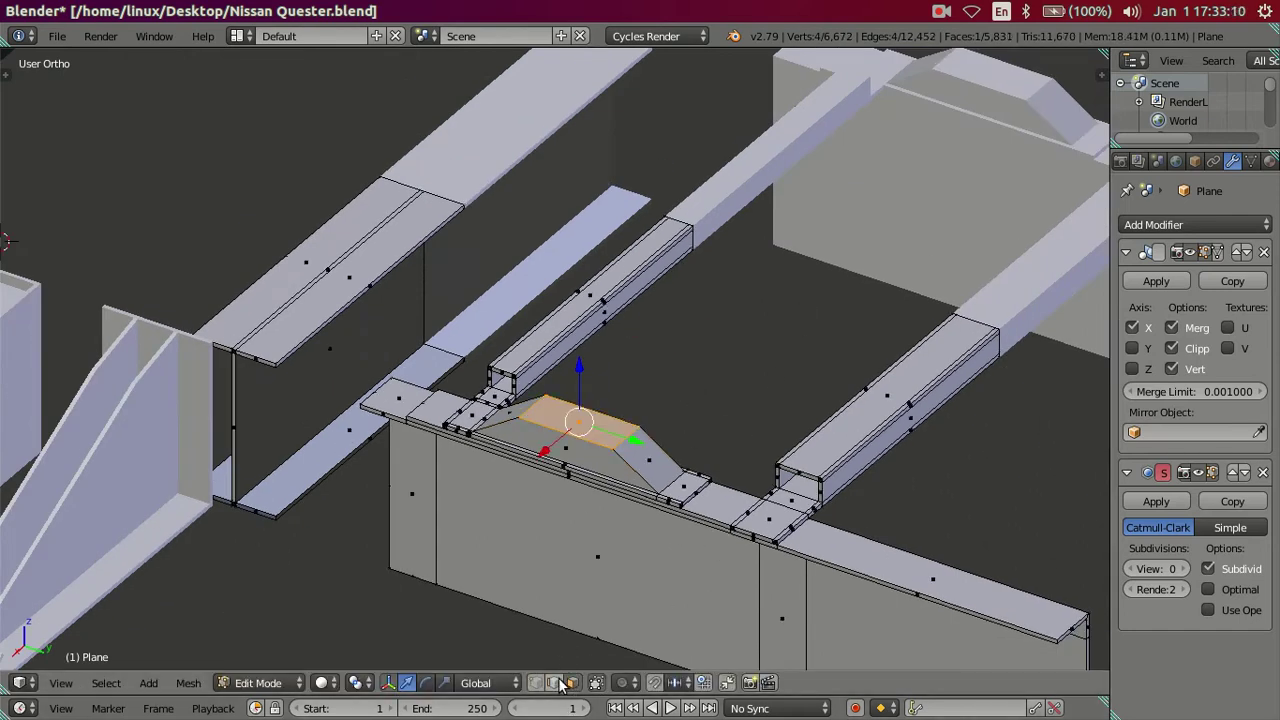
scroll(600, 520, down, 2)
mouse_move(617, 528)
middle_down()
mouse_move(598, 350)
mouse_move(593, 379)
middle_up()
scroll(598, 350, up, 2)
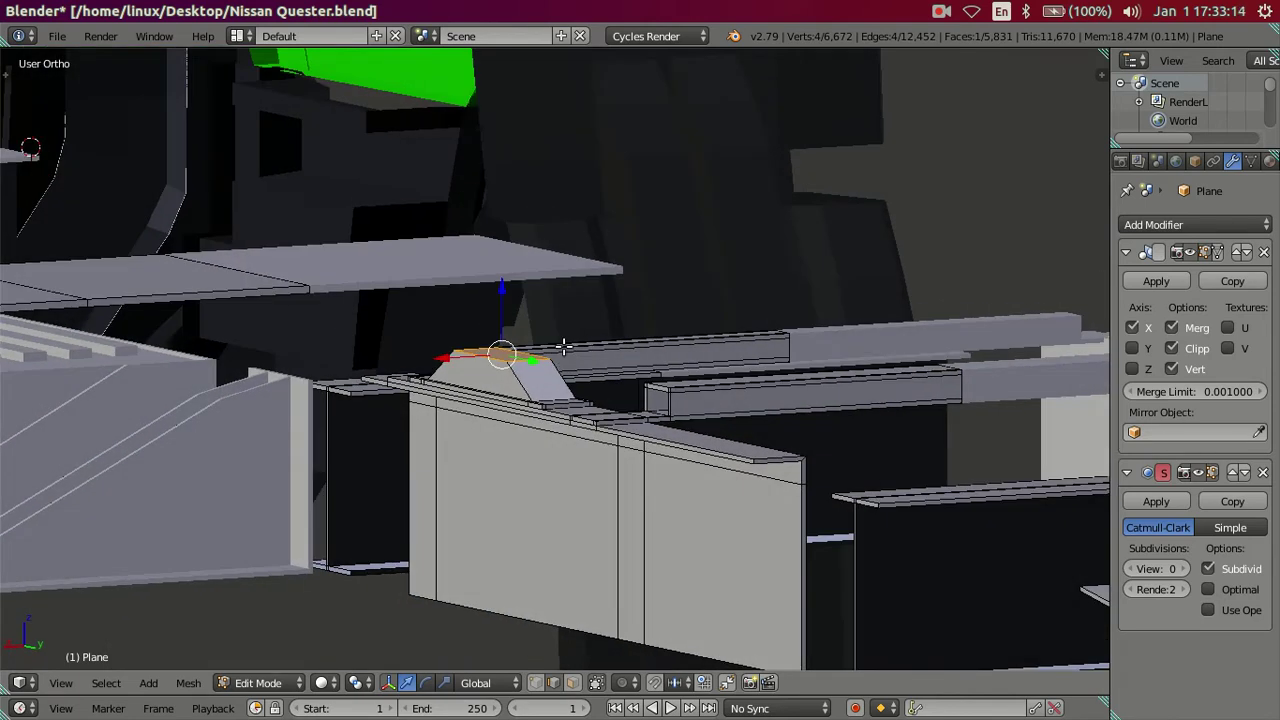
Step: Extrude the top face 0.1385 units upward and widen it along Y
key(e)
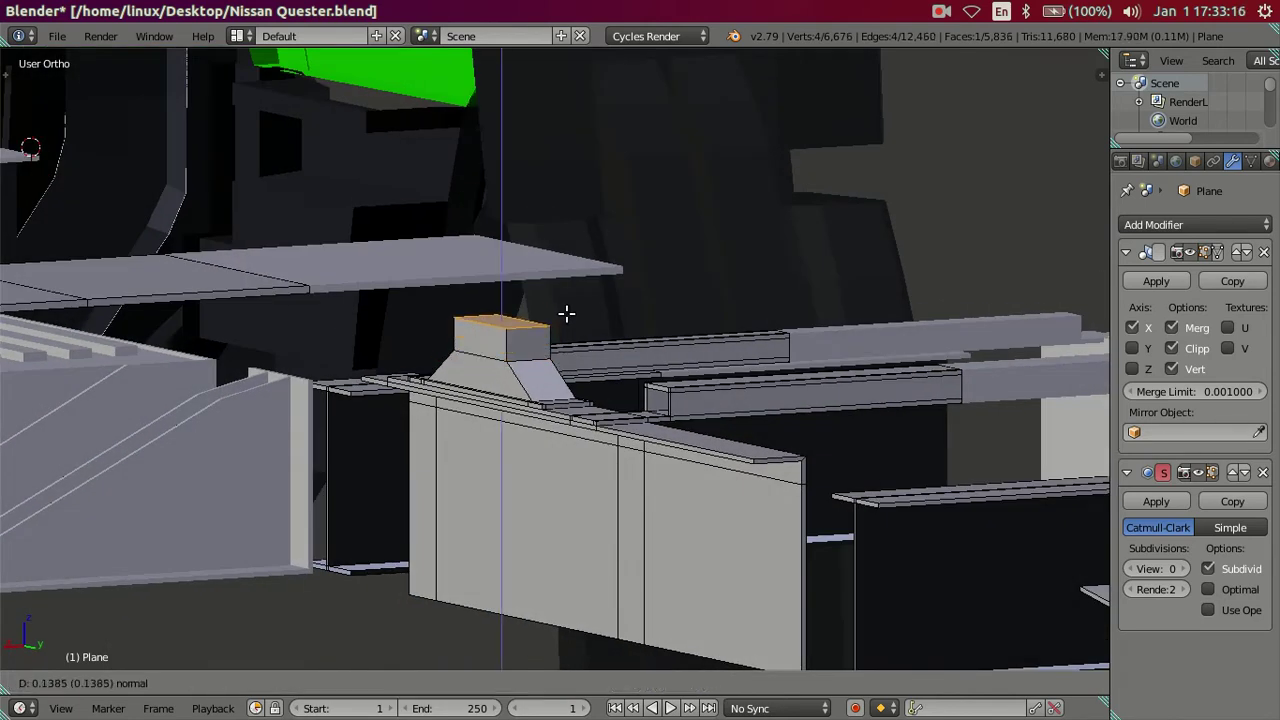
click(567, 307)
middle_drag(625, 414, 777, 437)
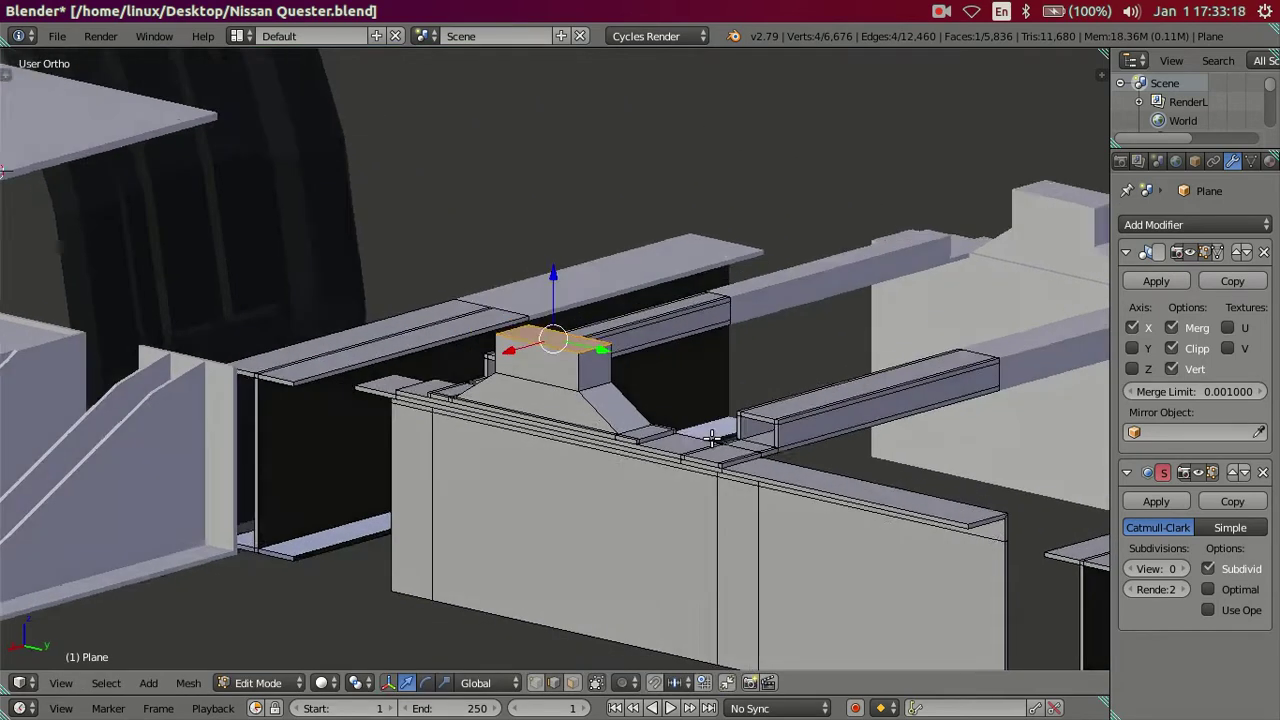
key(s)
key(y)
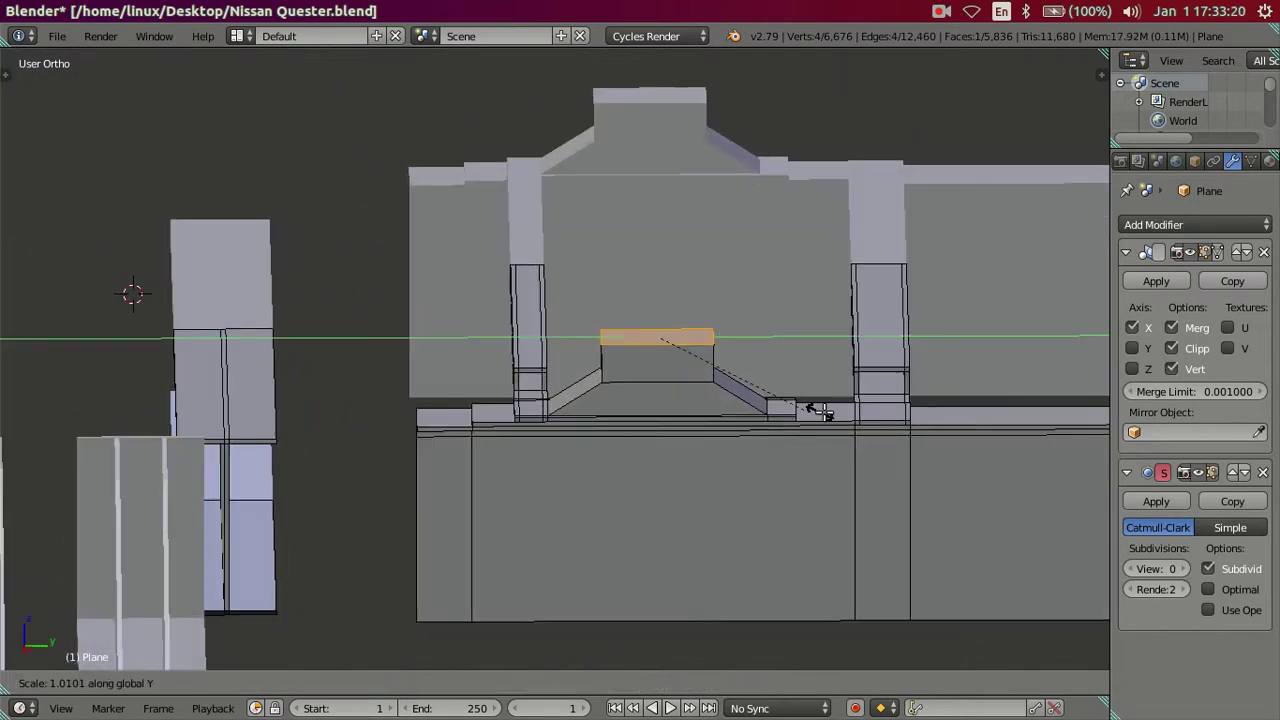
click(862, 418)
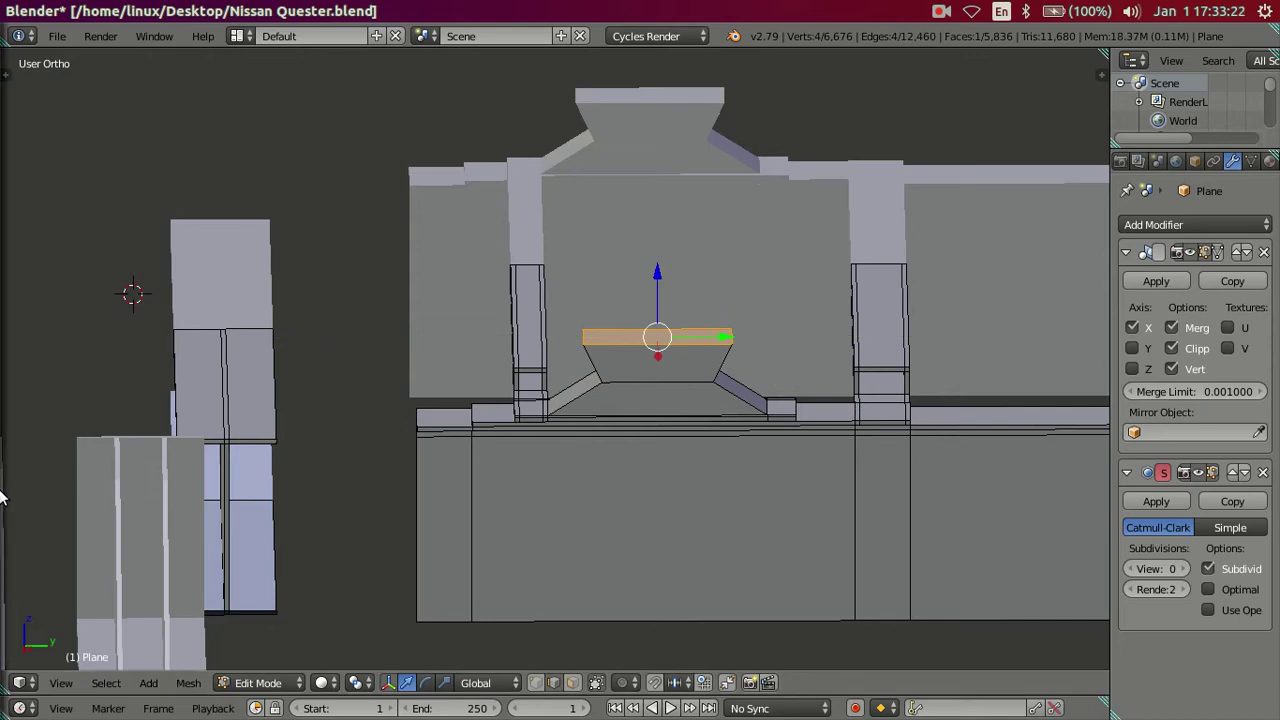
click(18, 384)
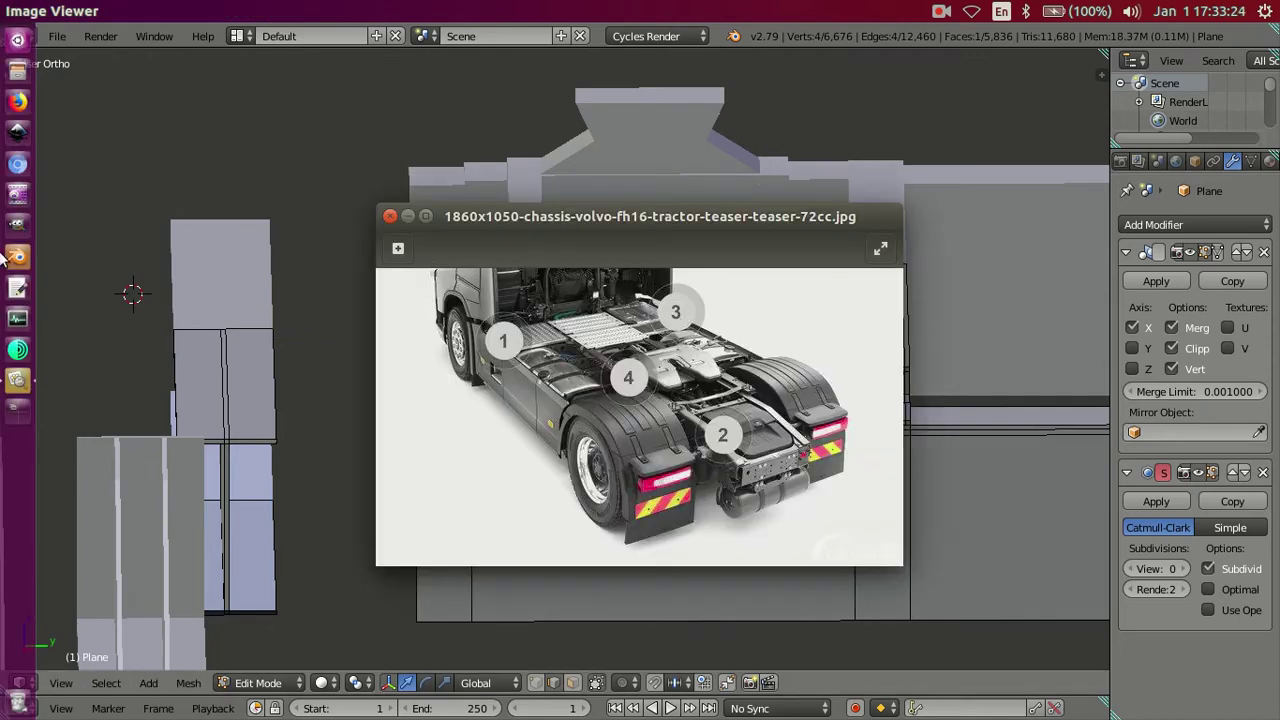
Step: Close the reference photo, minimize Blender, and open the 83cdb0bd… truck photo from the desktop
click(390, 216)
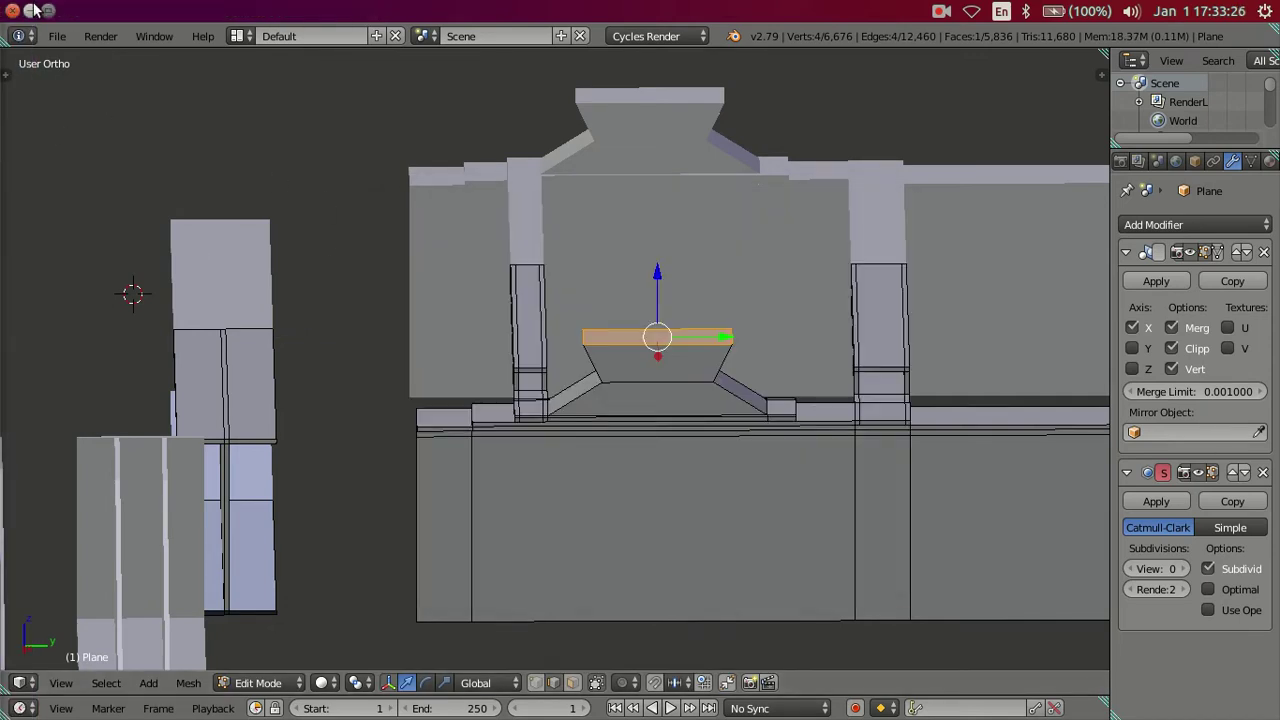
click(33, 10)
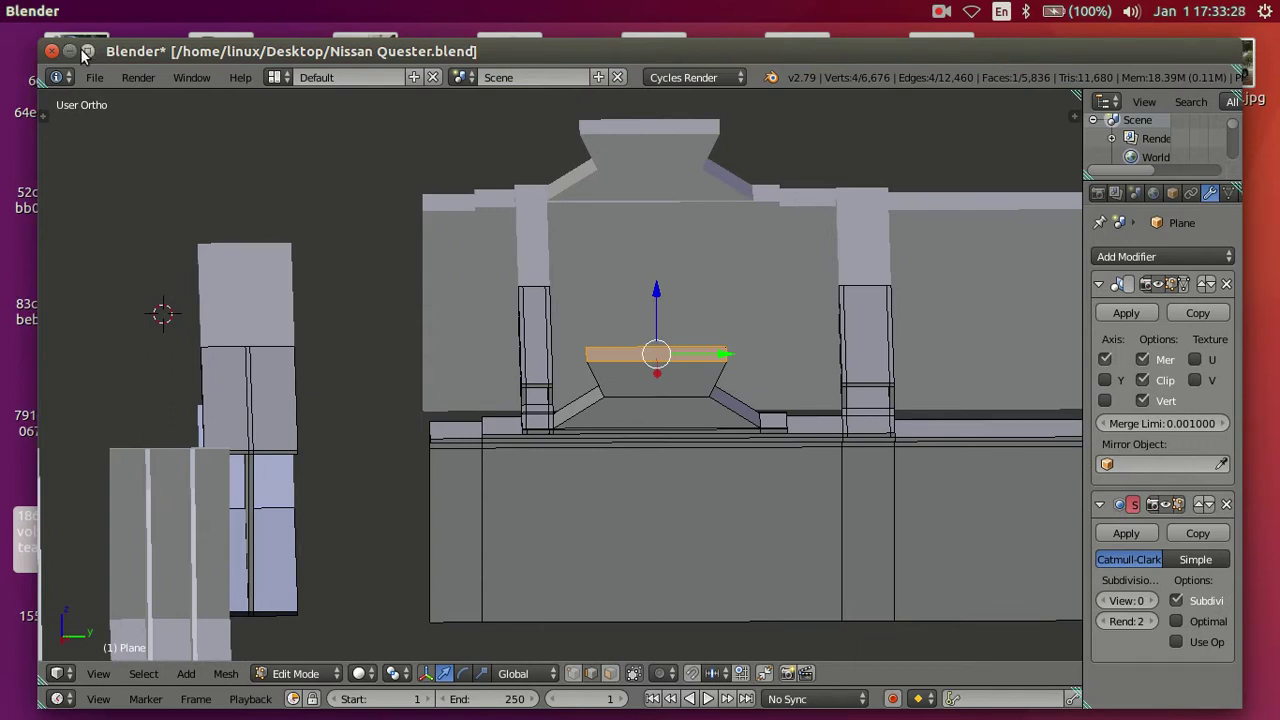
click(87, 51)
click(33, 10)
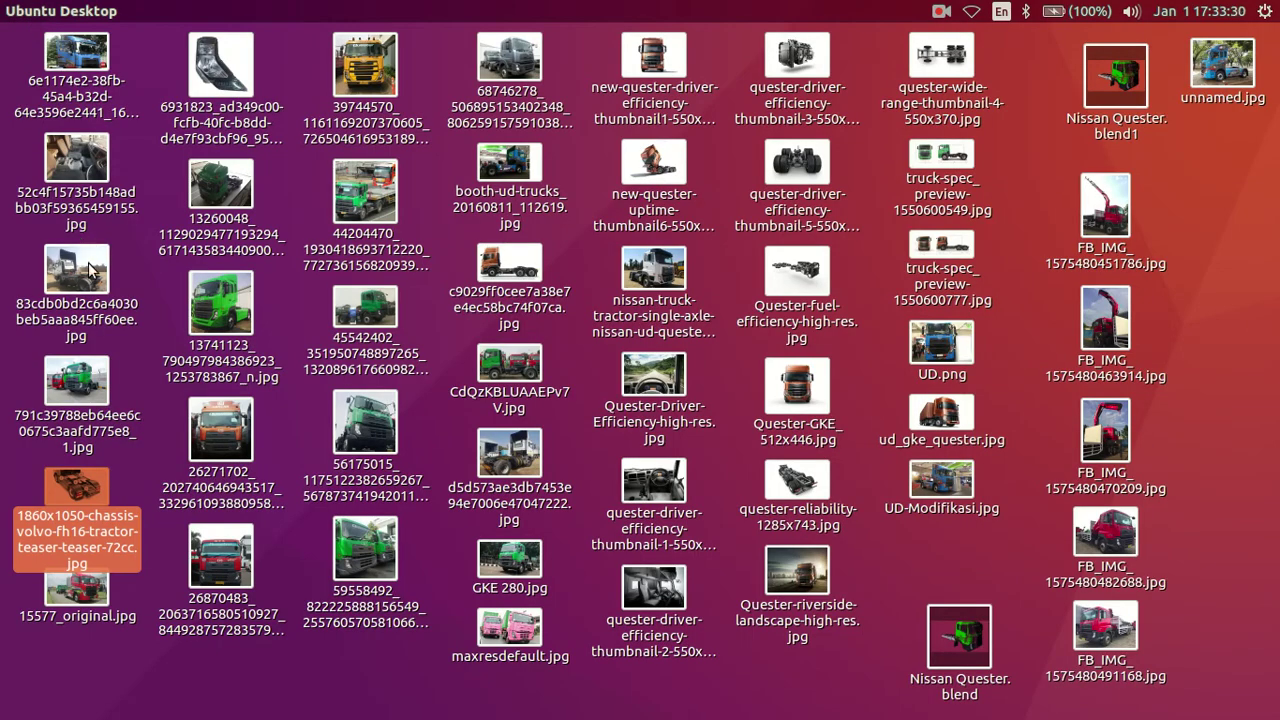
click(90, 268)
key(Return)
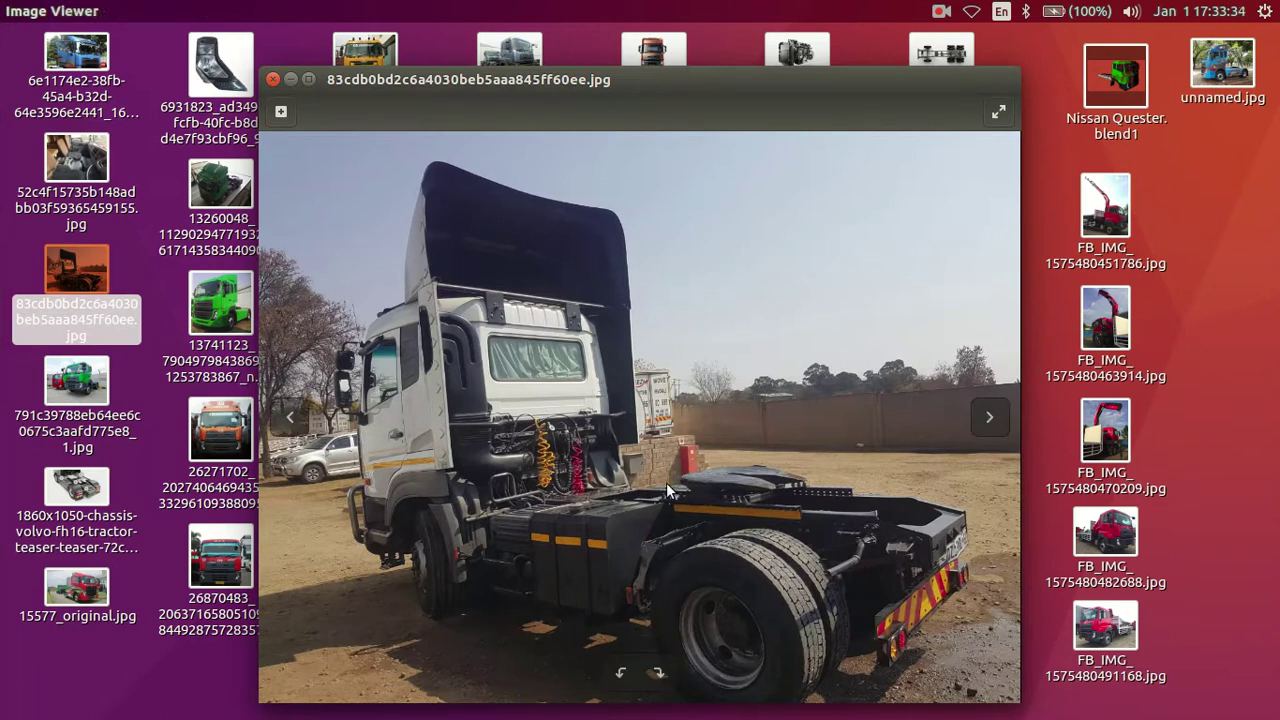
Step: Zoom and pan to the fifth-wheel plate, then switch back to the Blender model
scroll(825, 454, up, 2)
scroll(795, 431, up, 2)
drag(795, 431, 580, 481)
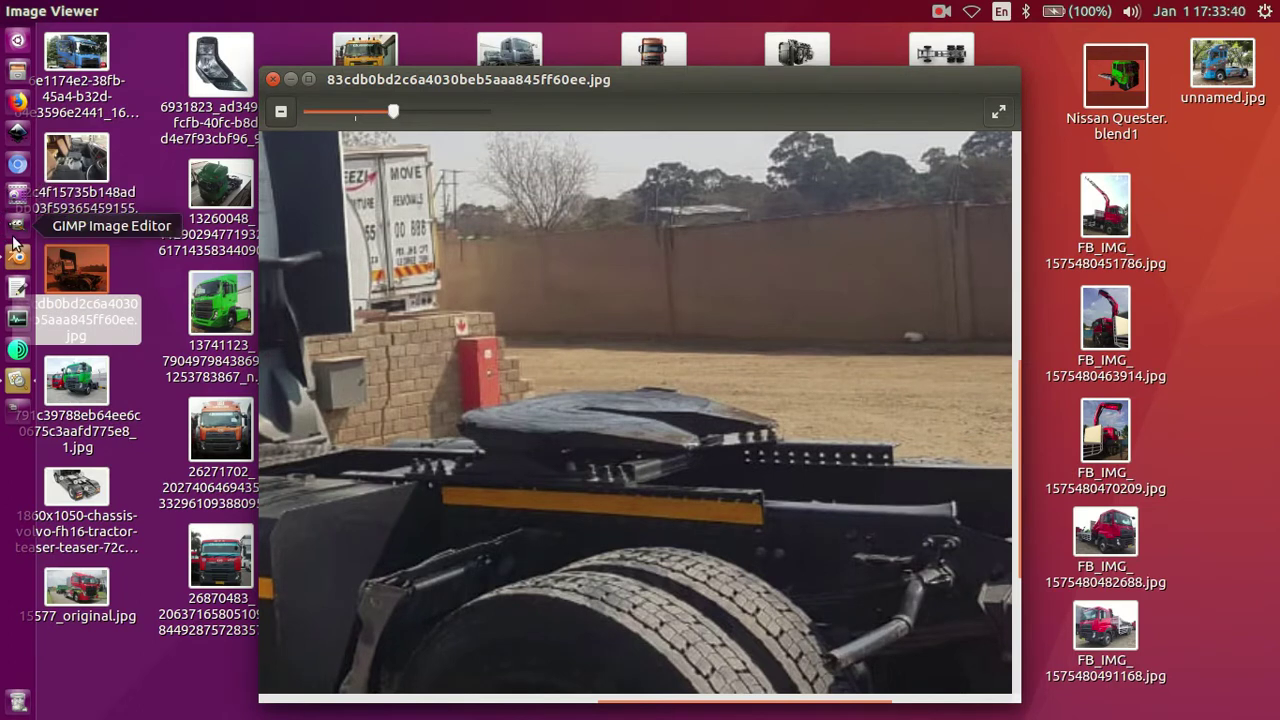
click(17, 256)
mouse_move(384, 397)
middle_down()
mouse_move(388, 329)
mouse_move(329, 331)
mouse_move(314, 374)
mouse_move(360, 450)
mouse_move(447, 383)
mouse_move(420, 373)
mouse_move(409, 349)
mouse_move(395, 377)
mouse_move(371, 320)
middle_up()
Step: Extrude the block's front face along X and delete the end face to leave it open
right_click(364, 315)
click(568, 680)
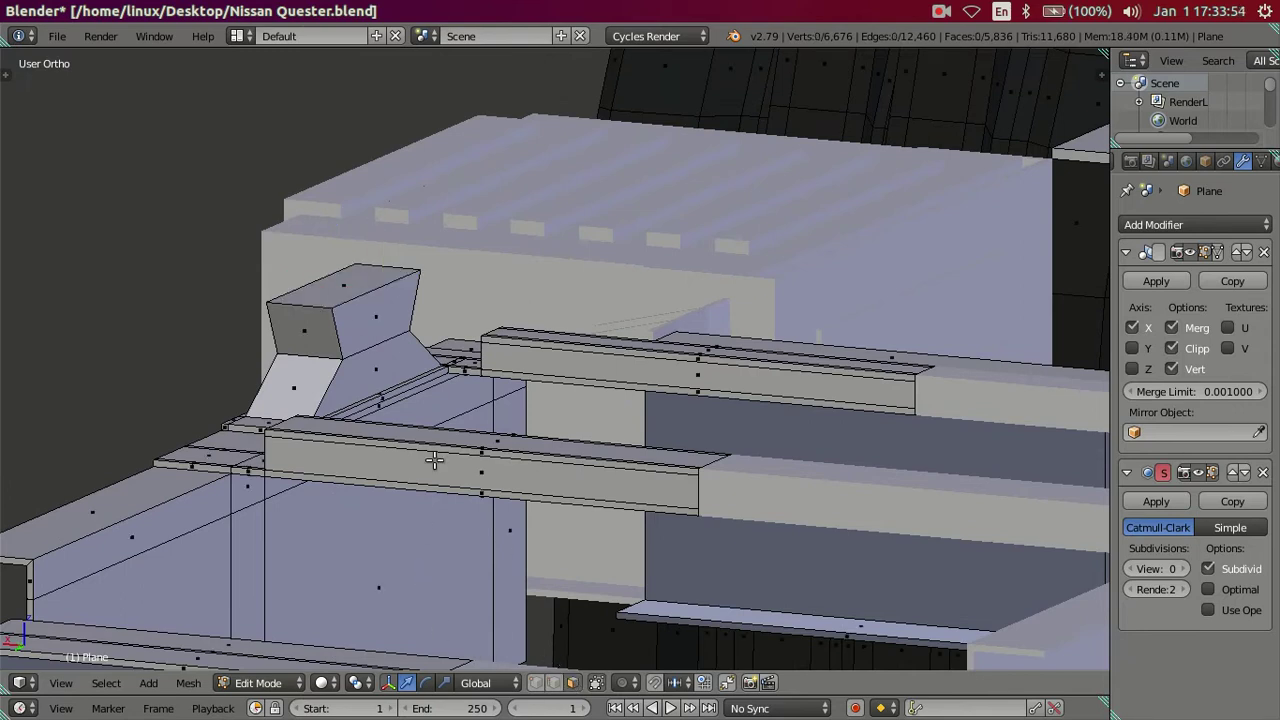
right_click(372, 313)
key(e)
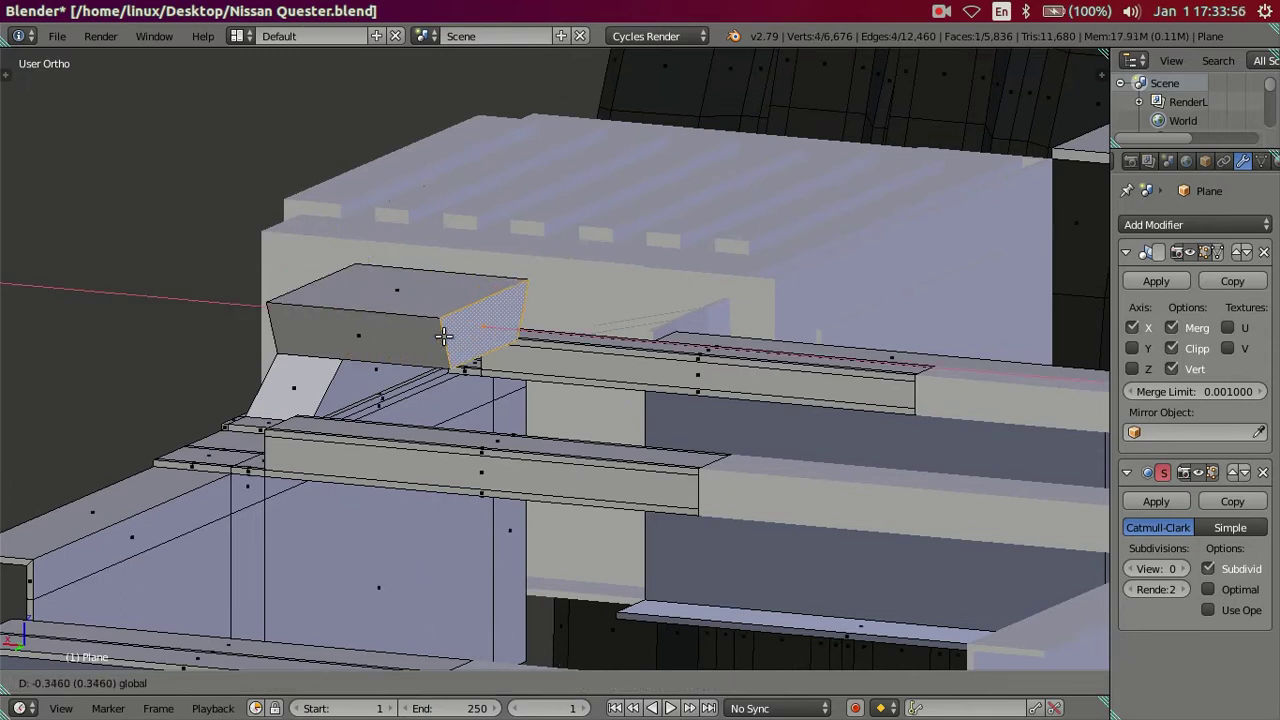
right_click(443, 336)
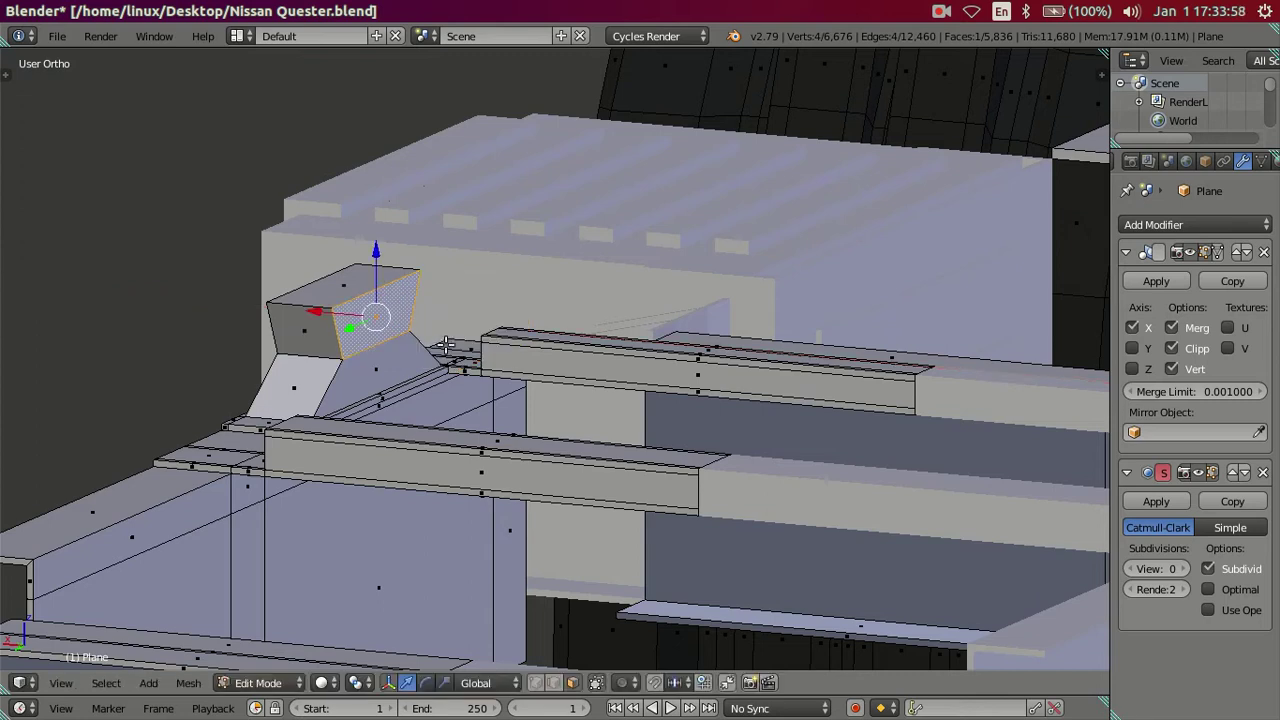
middle_drag(443, 336, 450, 352)
key(e)
right_click(530, 362)
key(e)
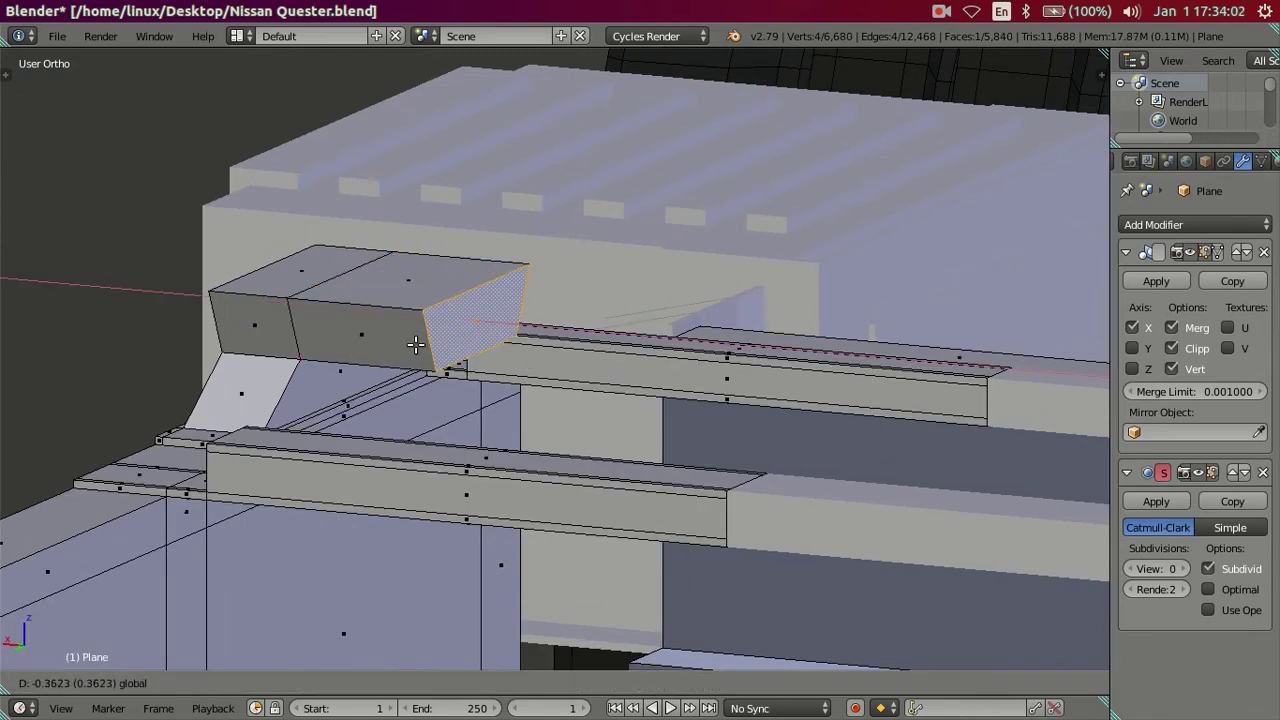
click(415, 344)
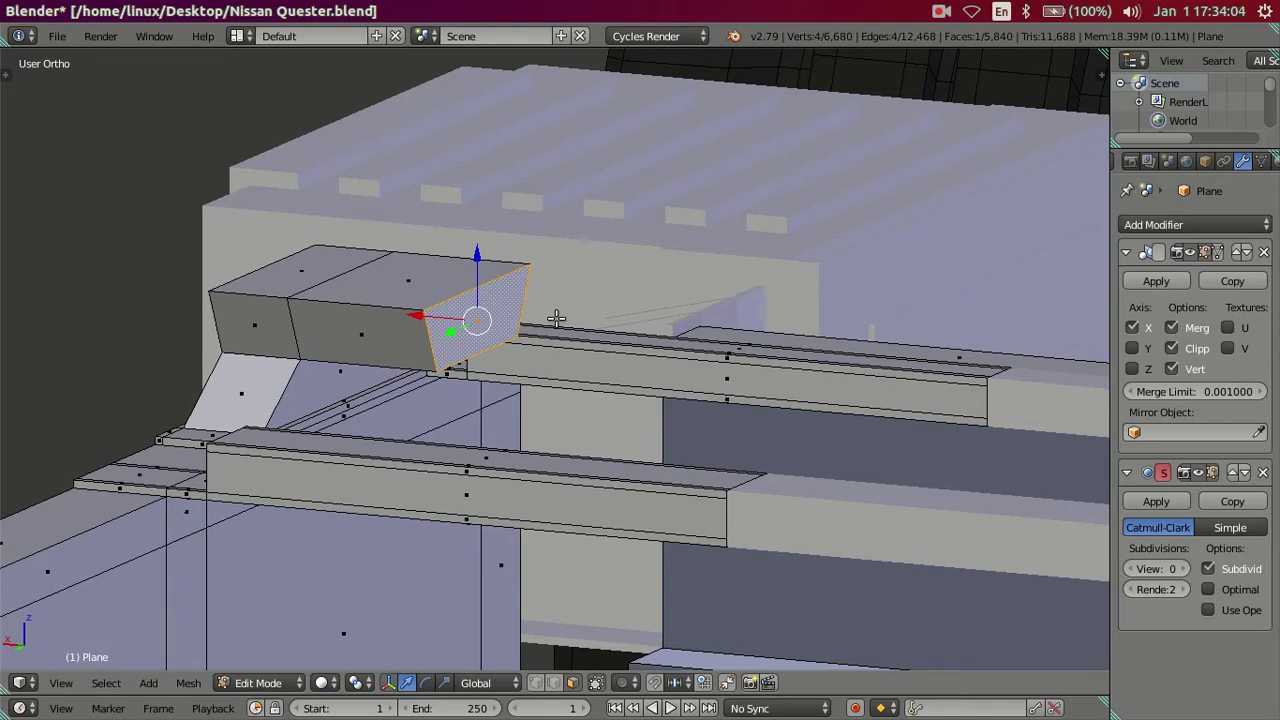
key(x)
click(522, 232)
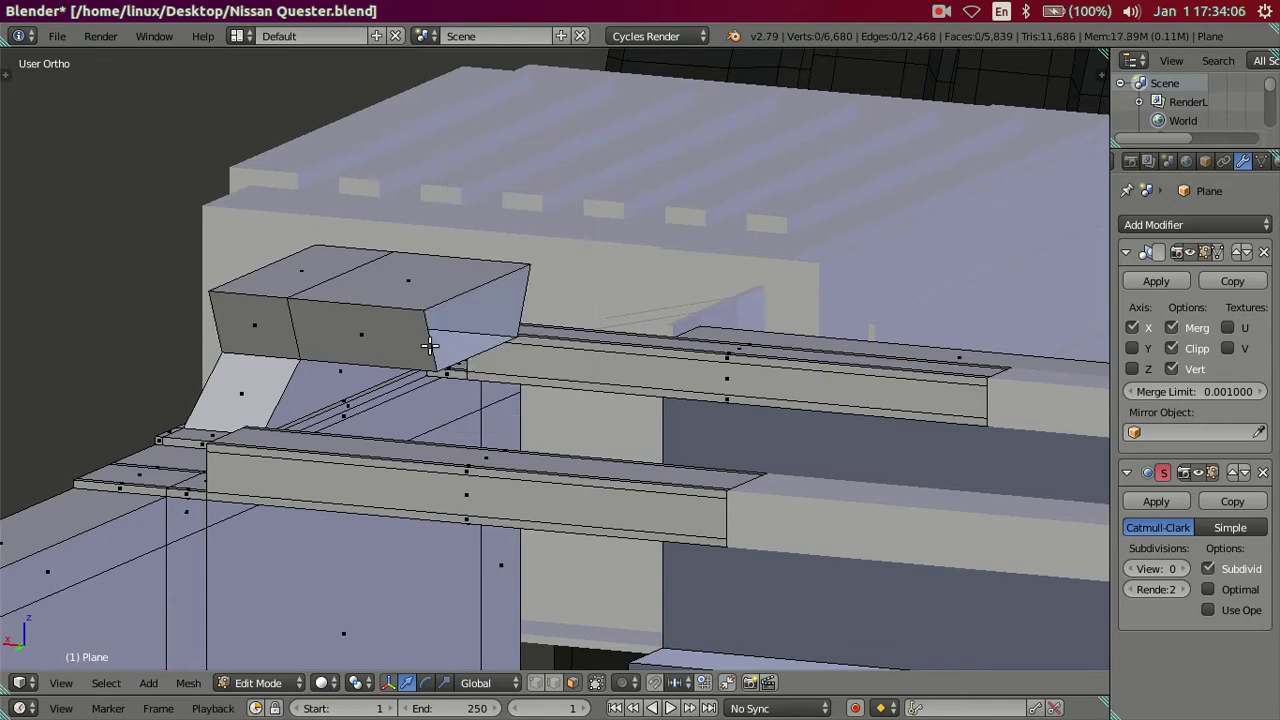
Step: In edge mode, select the open-end edge loop and pull it 0.637 units into a long beam
key(ctrl+Tab)
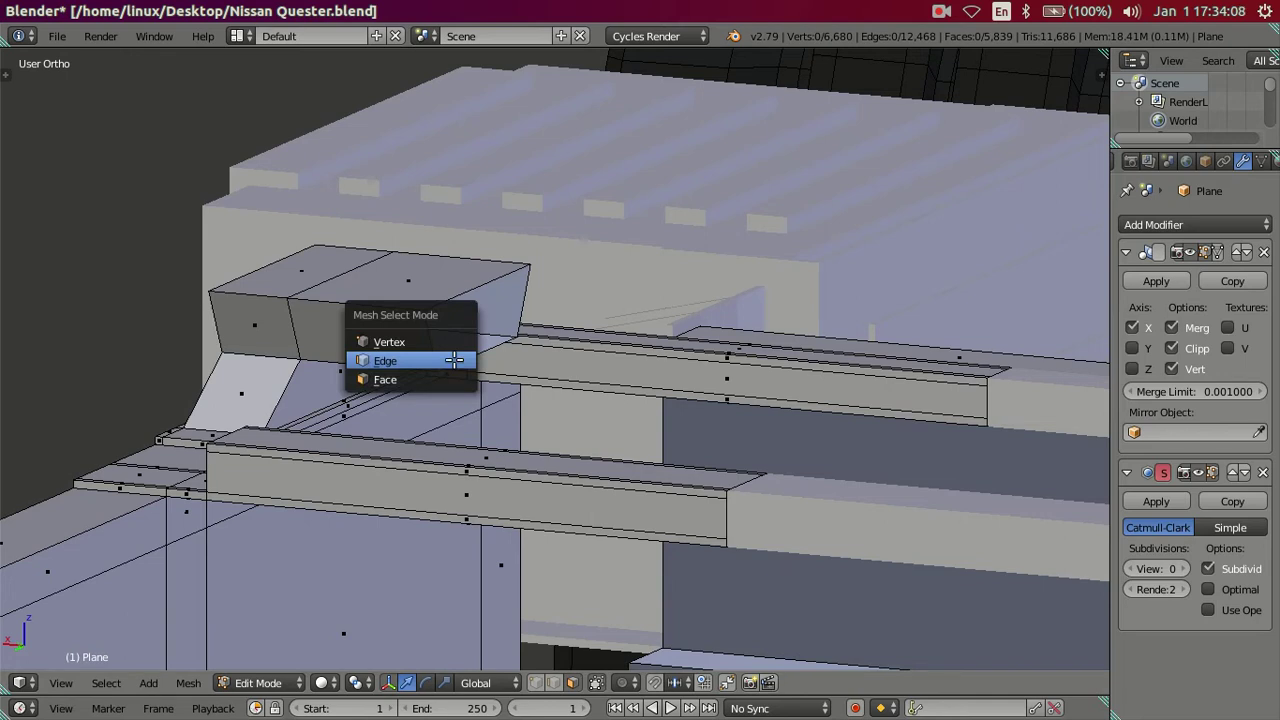
click(454, 360)
alt+click(437, 338)
scroll(437, 338, down, 2)
key(g)
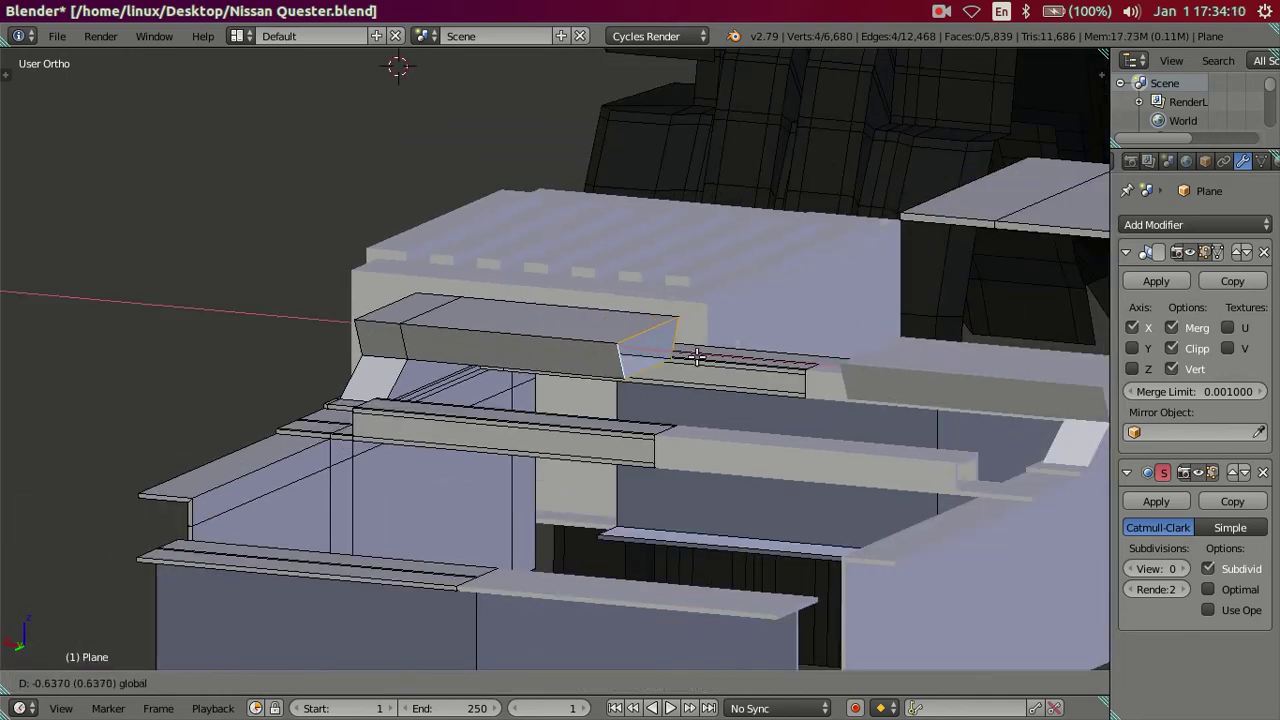
click(829, 357)
mouse_move(829, 357)
middle_down()
mouse_move(608, 410)
mouse_move(732, 430)
mouse_move(634, 363)
mouse_move(608, 408)
mouse_move(621, 394)
middle_up()
scroll(643, 360, up, 3)
key(g)
click(692, 340)
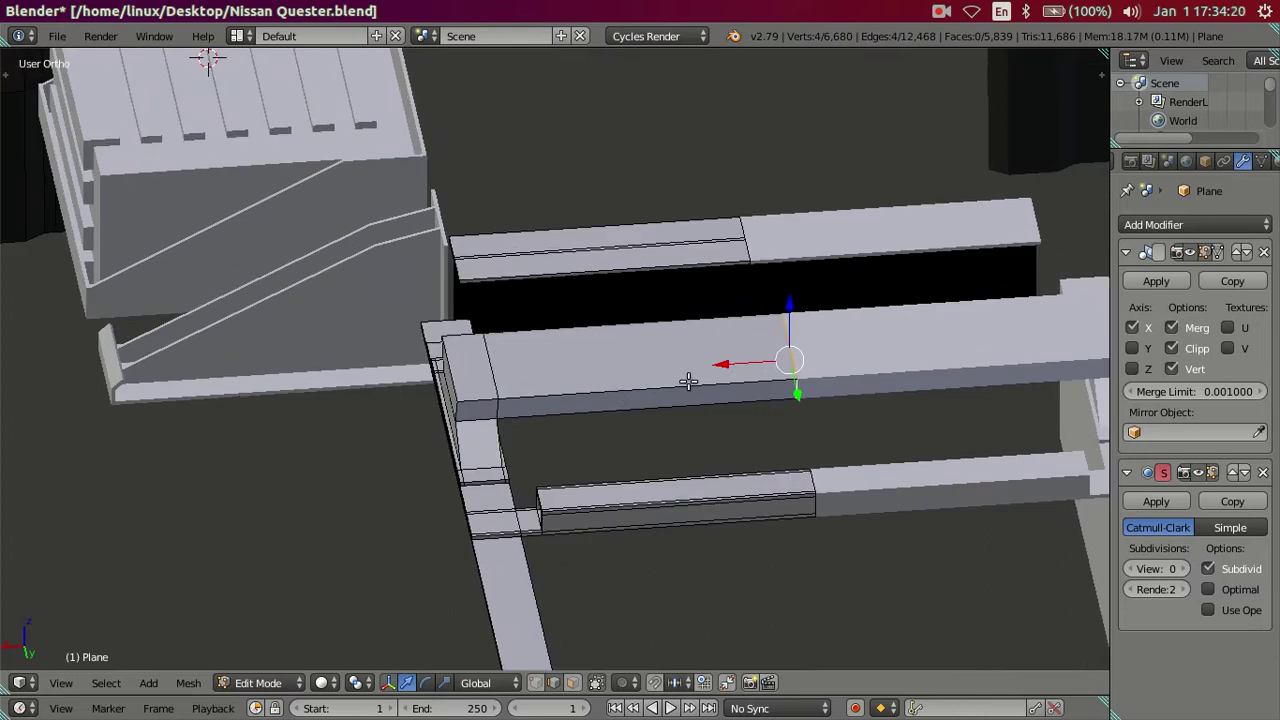
Step: Add trial loop cuts across the beam, then dissolve them to restore the original shape
key(ctrl+r)
scroll(688, 381, up, 1)
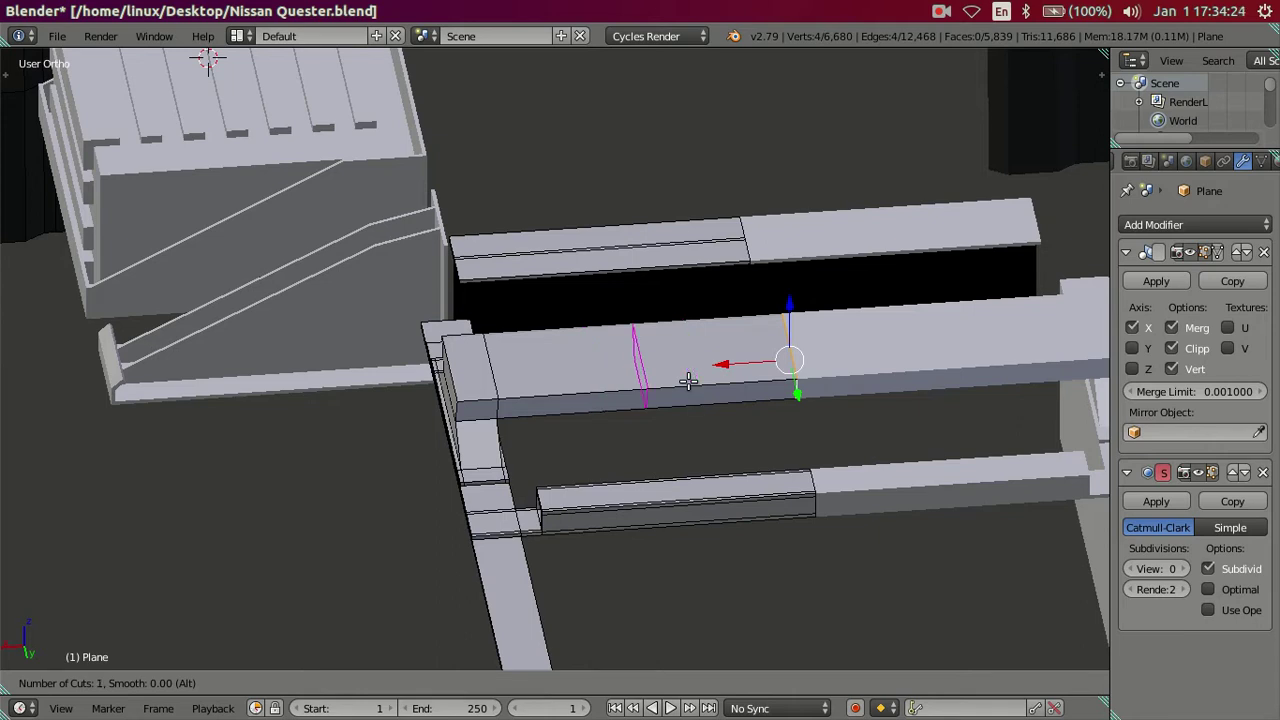
scroll(688, 381, up, 1)
click(688, 381)
right_click(688, 381)
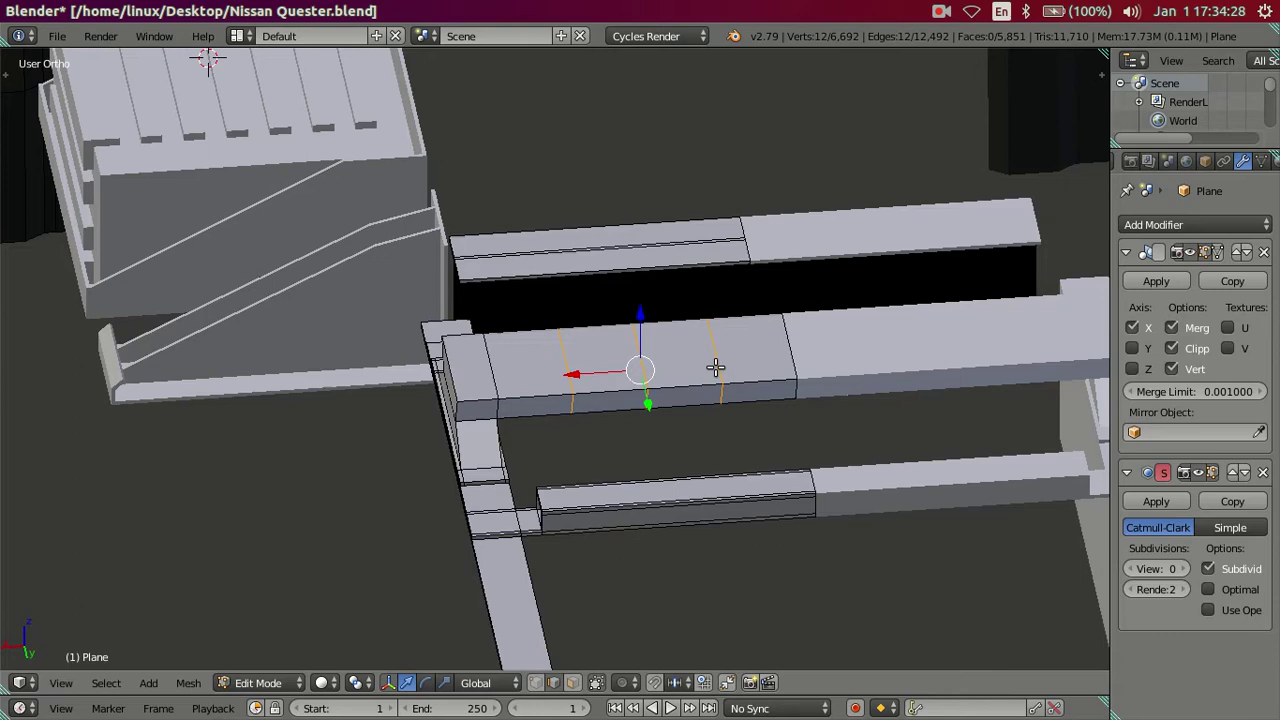
key(x)
click(806, 470)
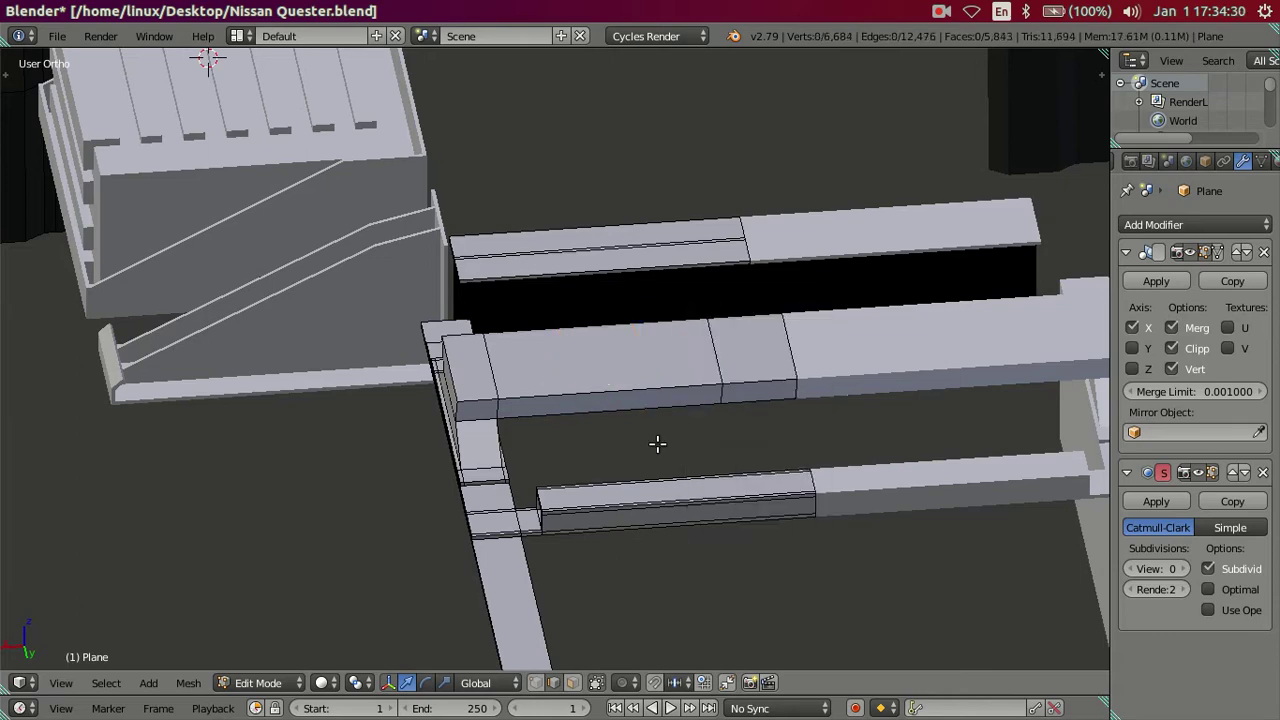
scroll(657, 443, up, 2)
scroll(629, 386, up, 1)
Step: Select the beam face and test a move along Y, then undo it
mouse_move(629, 386)
middle_down()
mouse_move(649, 331)
mouse_move(651, 357)
middle_up()
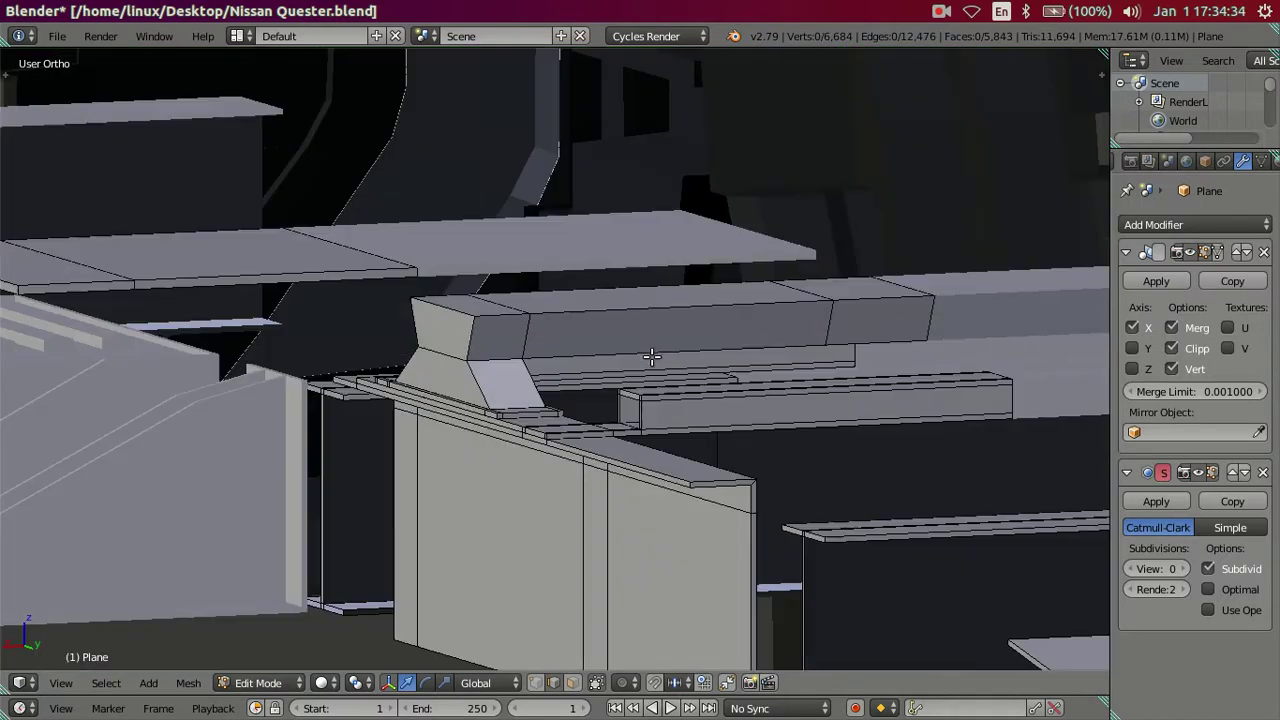
right_click(651, 352)
shift+right_click(660, 313)
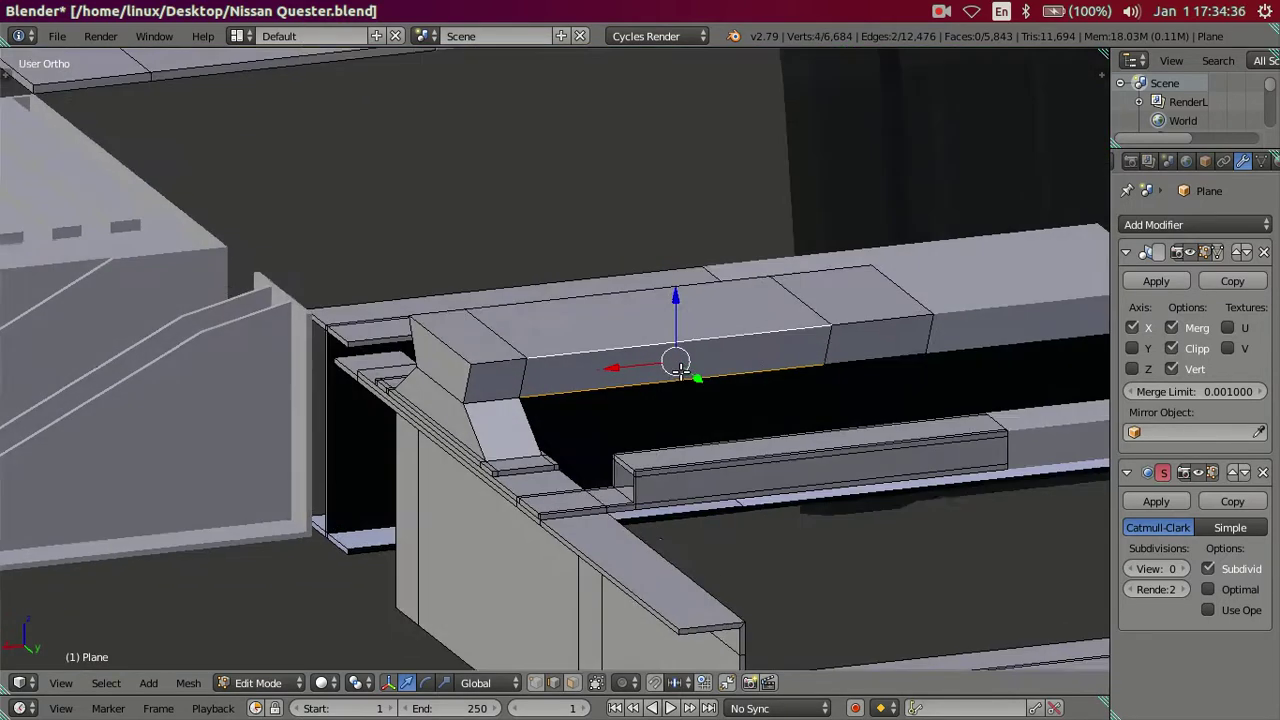
middle_drag(660, 313, 773, 353)
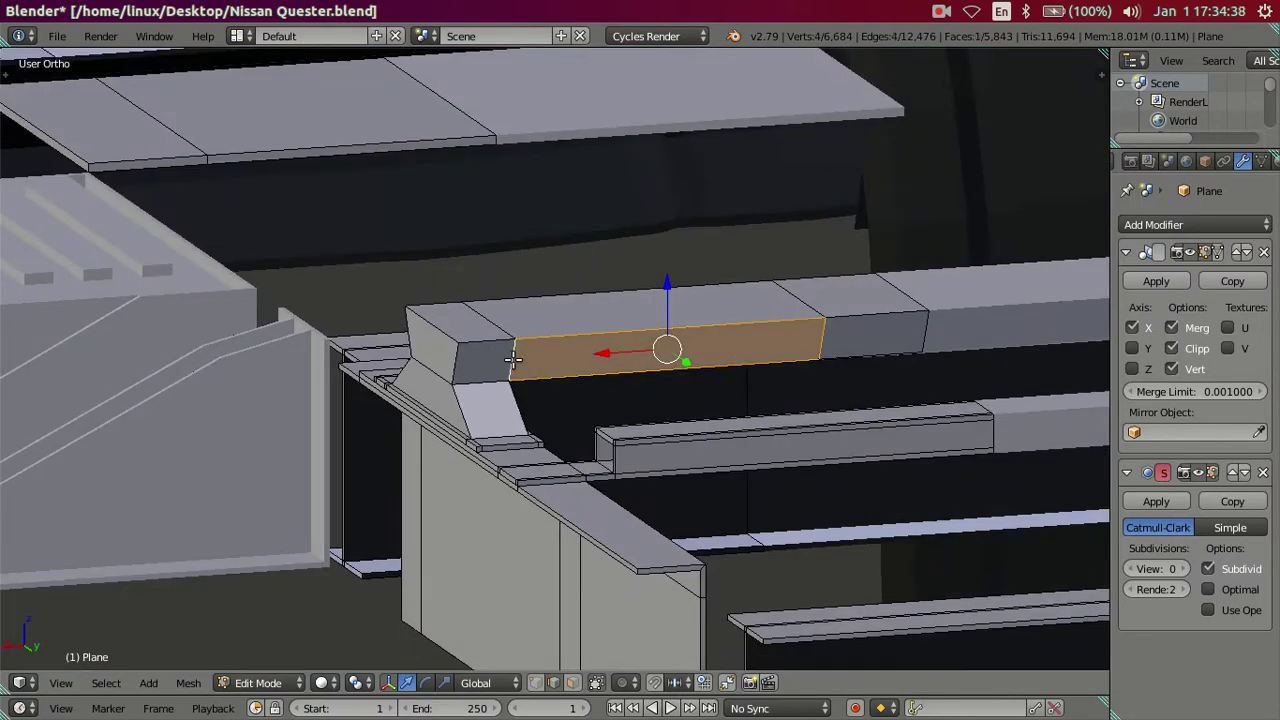
shift+right_click(505, 358)
middle_drag(640, 370, 640, 462)
key(g)
key(y)
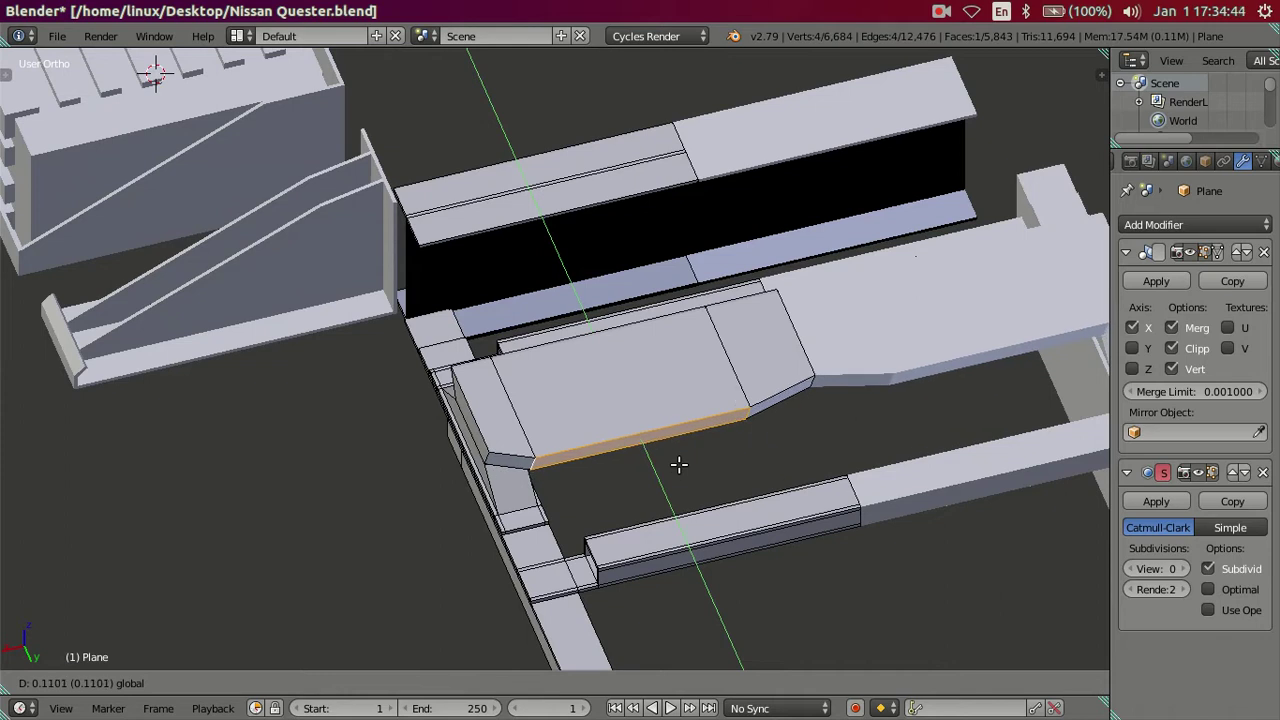
click(679, 464)
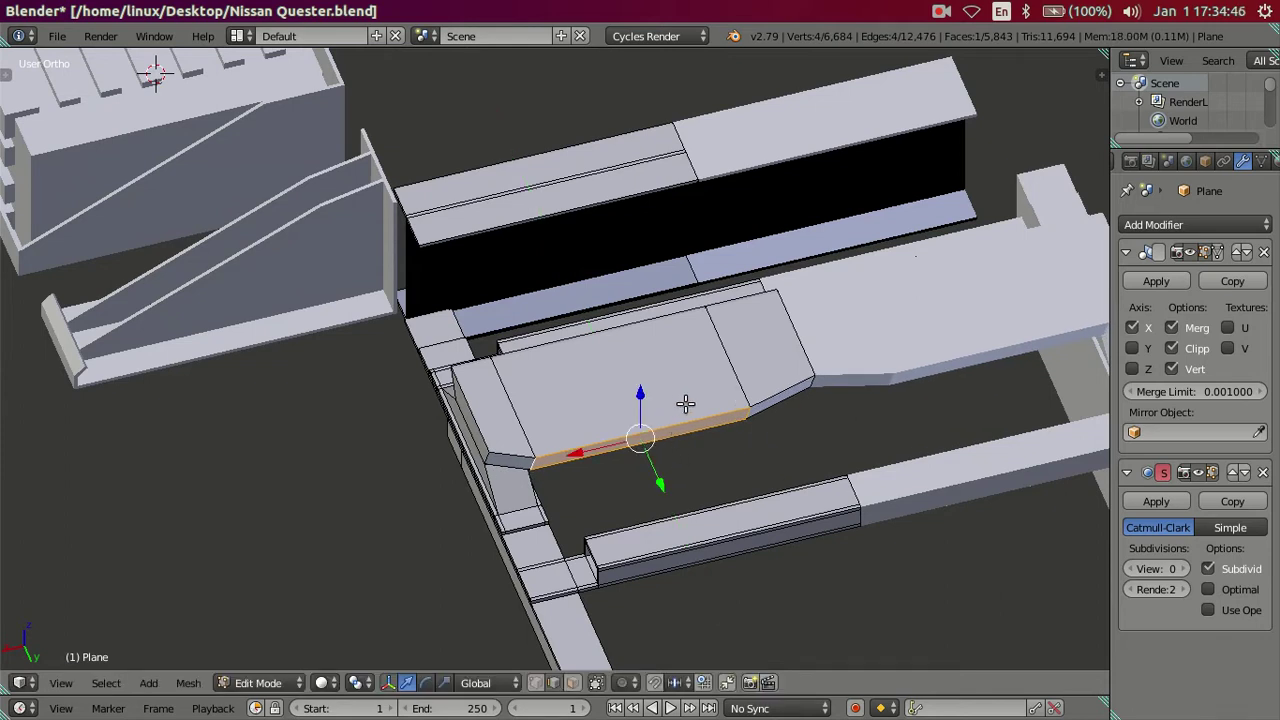
key(ctrl+z)
Step: Cut a new edge loop near the block's end and select the bottom strip
key(ctrl+r)
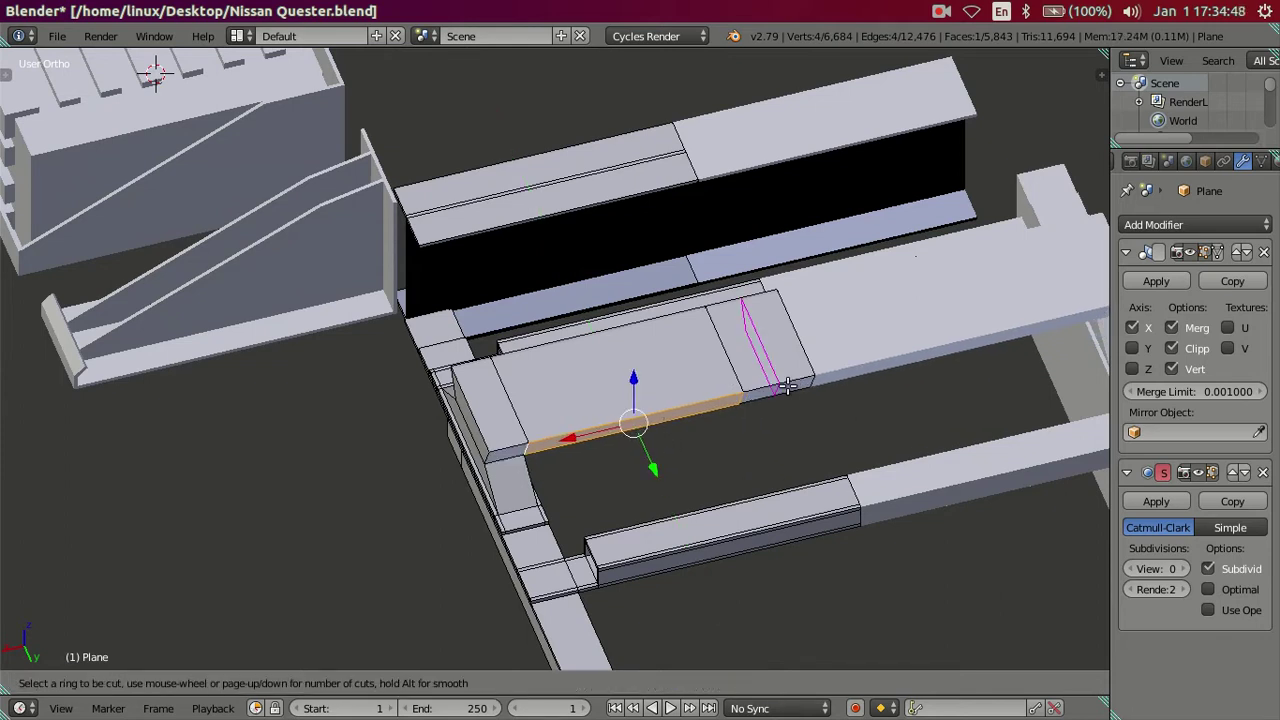
click(778, 398)
click(760, 417)
middle_drag(760, 417, 756, 374)
alt+right_click(756, 367)
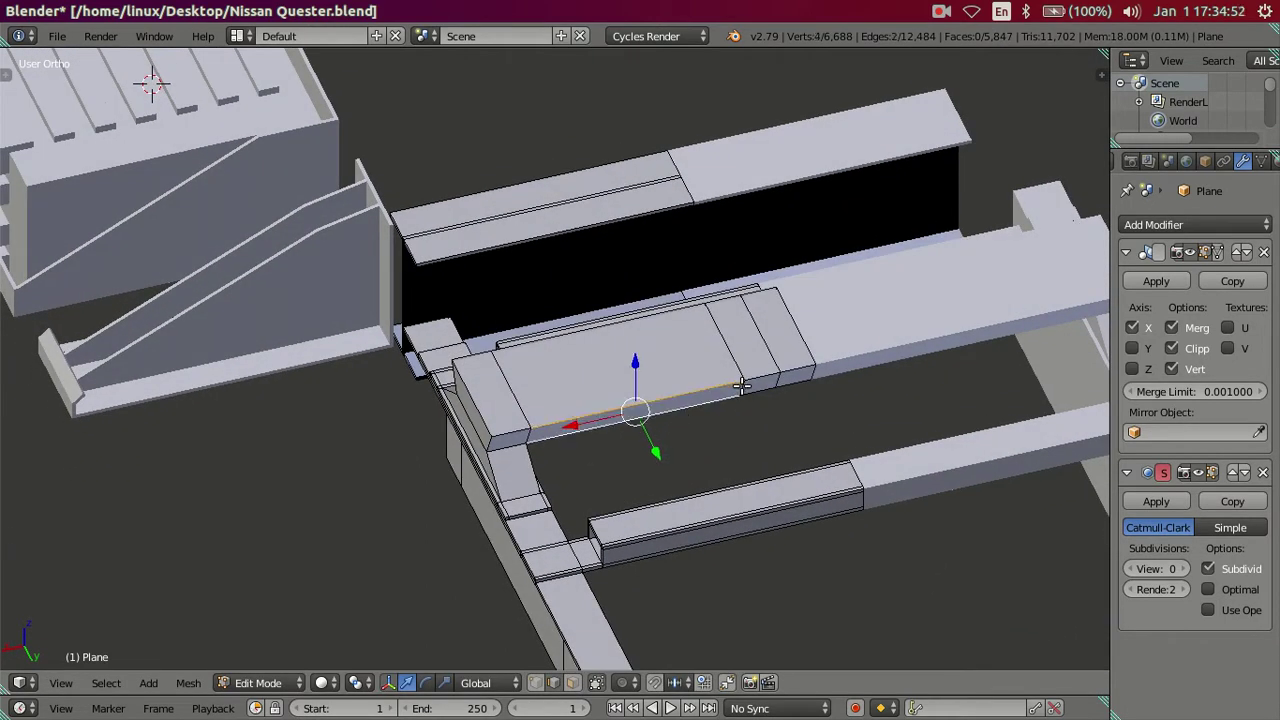
shift+right_click(530, 432)
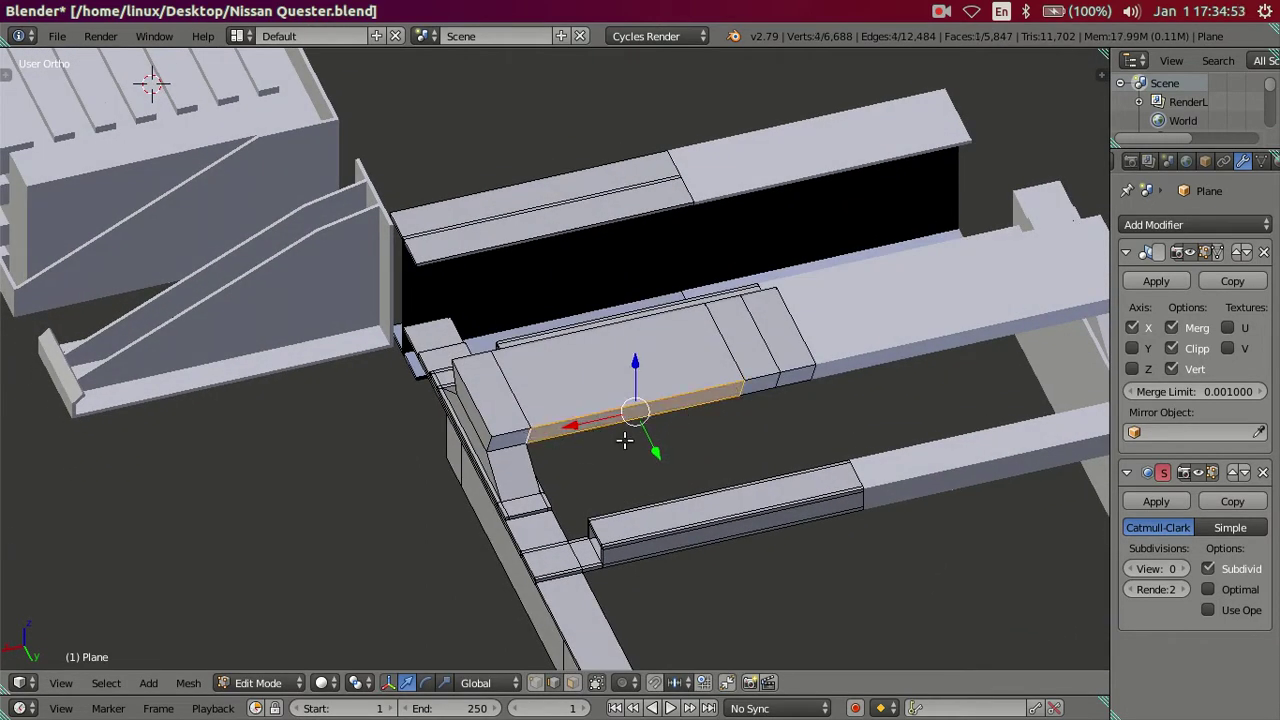
mouse_move(672, 445)
middle_down()
mouse_move(650, 357)
mouse_move(651, 423)
mouse_move(629, 426)
mouse_move(624, 372)
mouse_move(643, 434)
middle_up()
Step: Extrude the bottom strip outward along Y, narrow its edge on X, and shift it along Y
key(e)
click(670, 467)
drag(648, 434, 667, 471)
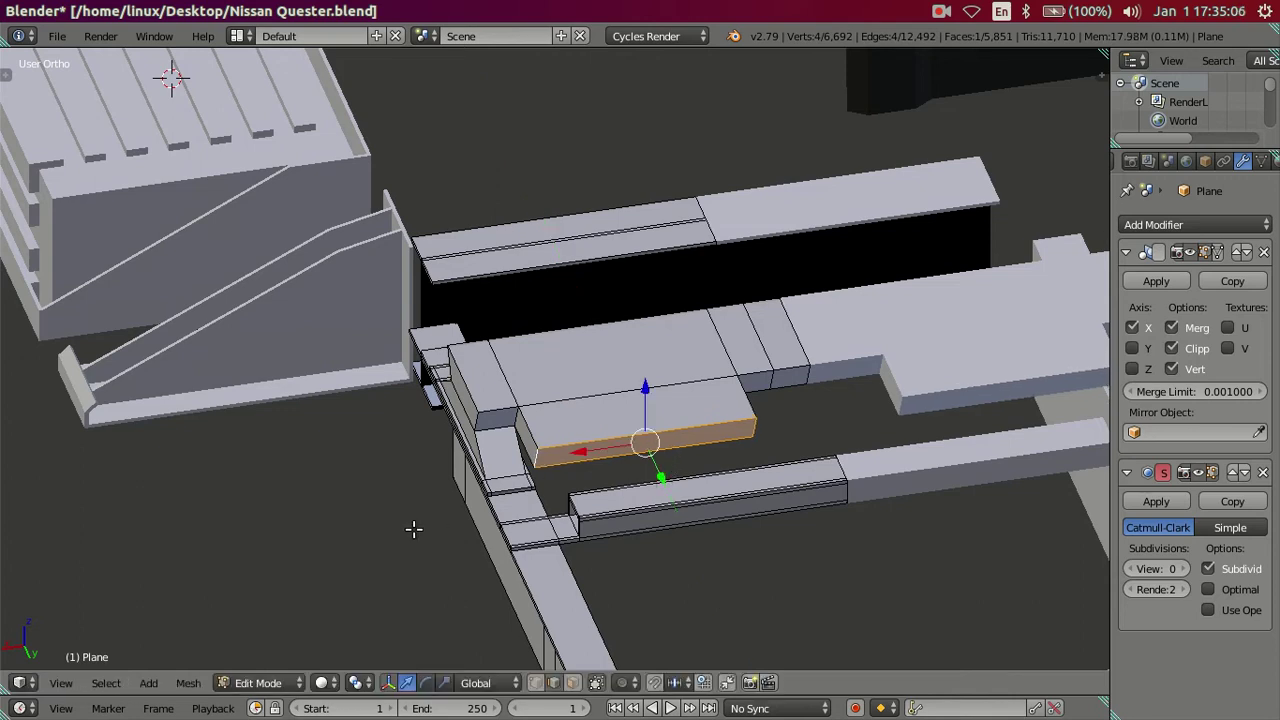
mouse_move(677, 466)
middle_down()
mouse_move(686, 534)
mouse_move(663, 489)
mouse_move(771, 480)
mouse_move(703, 517)
mouse_move(601, 663)
middle_up()
key(s)
key(x)
click(735, 478)
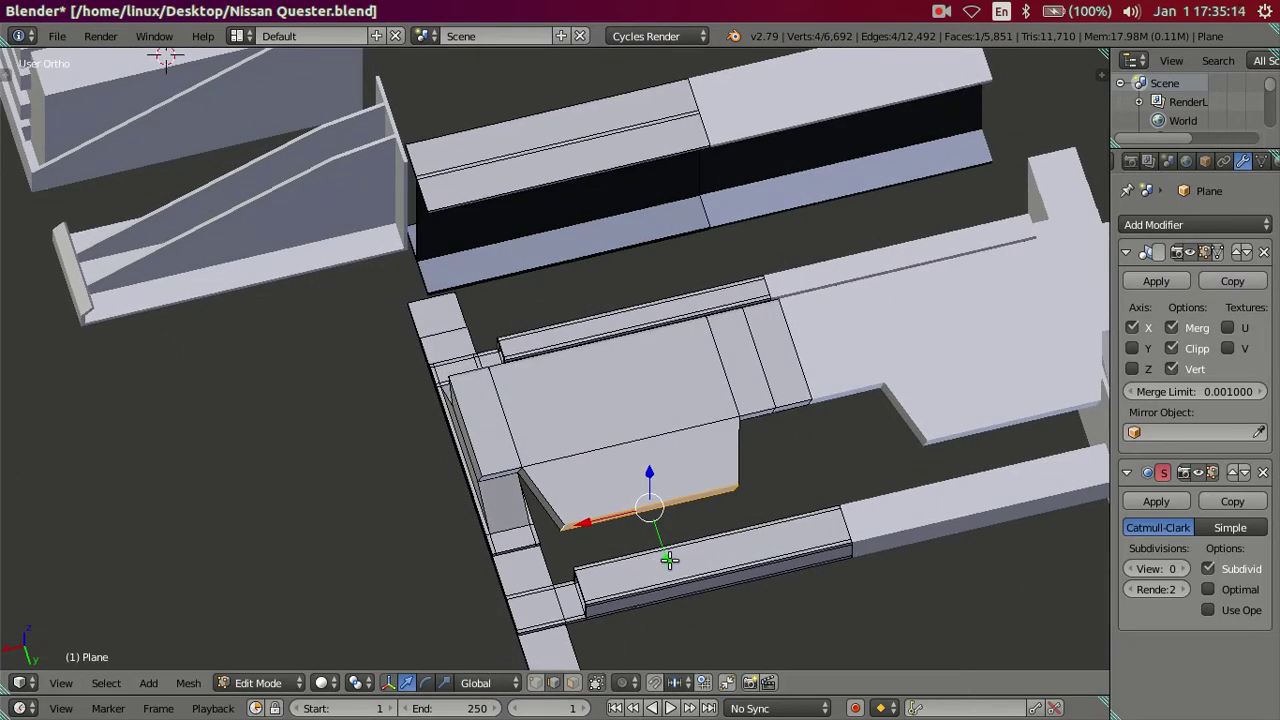
key(g)
key(y)
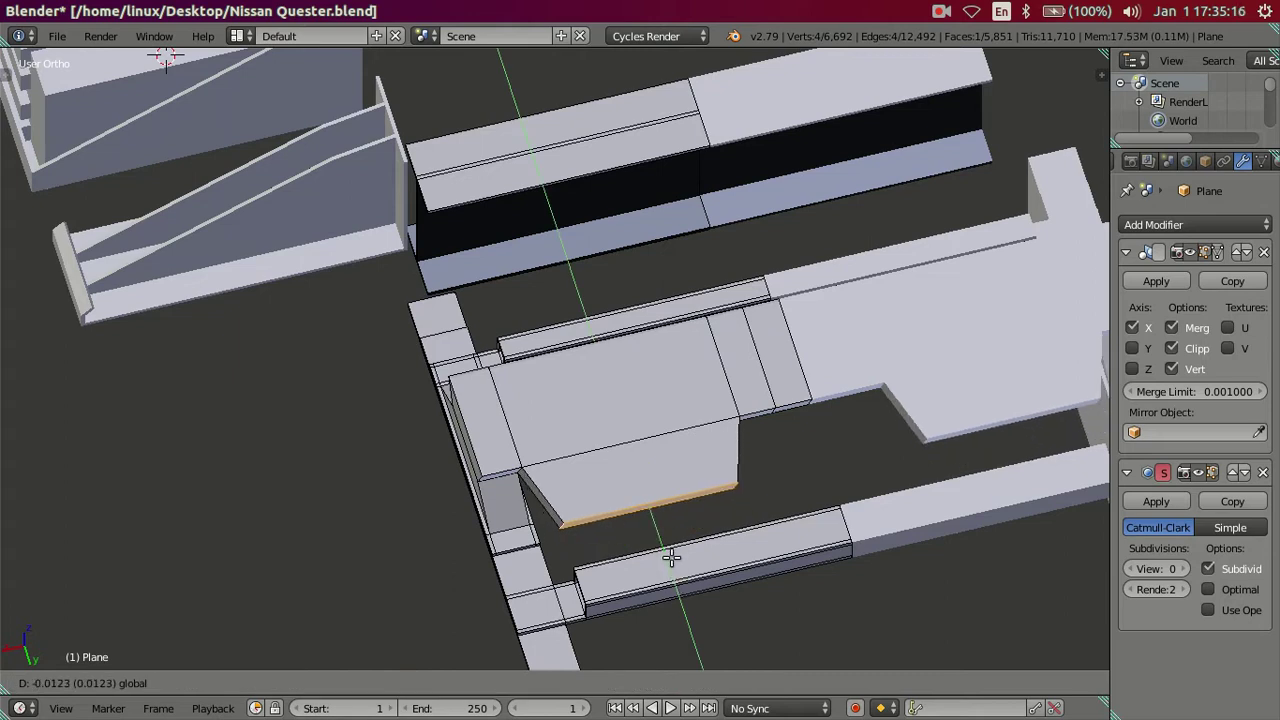
click(671, 558)
Step: Select the flange's bottom and slanted edges and move them along Y to angle the end
mouse_move(820, 514)
middle_down()
mouse_move(771, 420)
mouse_move(577, 470)
middle_up()
right_click(577, 470)
shift+right_click(630, 434)
mouse_move(663, 420)
middle_down()
mouse_move(720, 466)
mouse_move(717, 527)
middle_up()
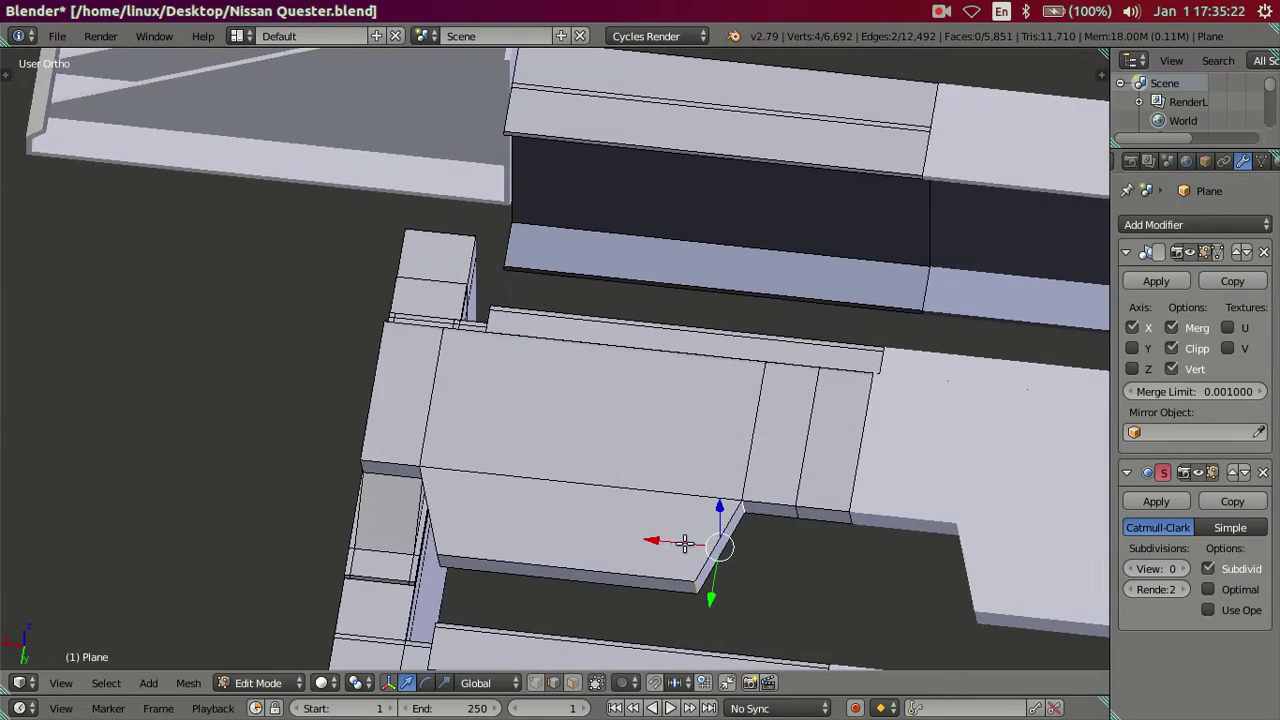
key(g)
click(686, 543)
key(g)
click(752, 530)
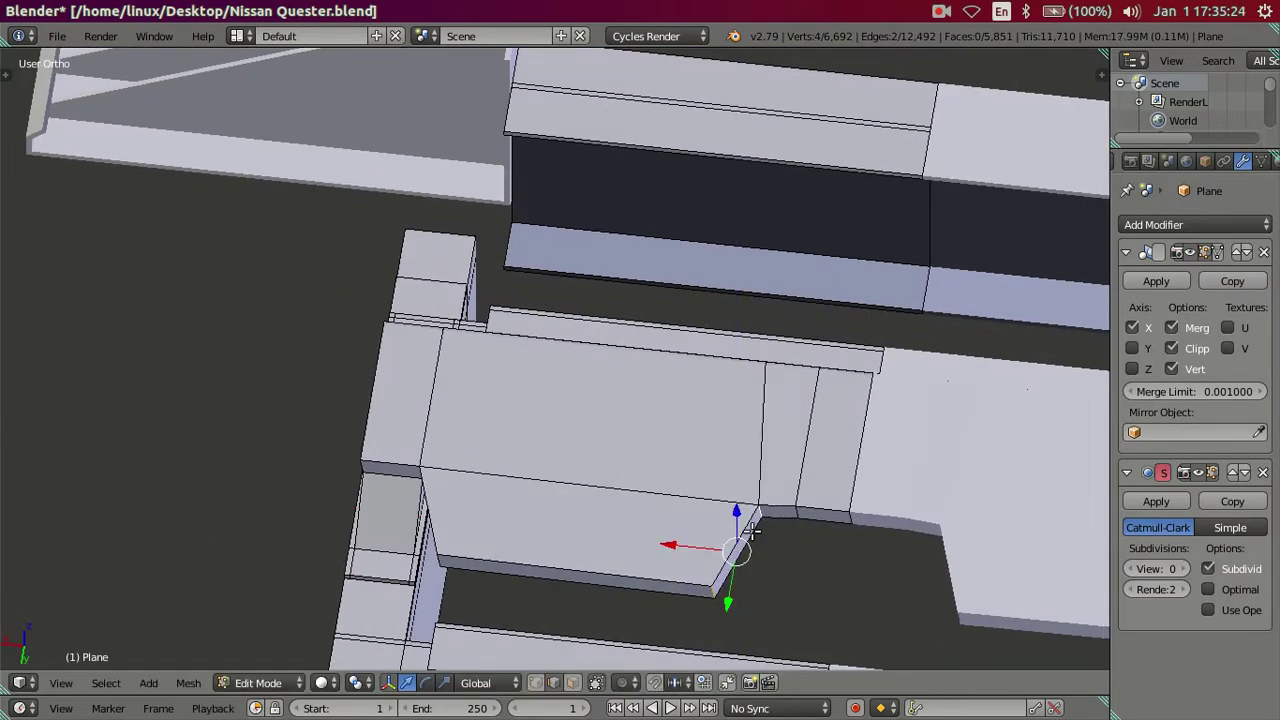
key(g)
key(y)
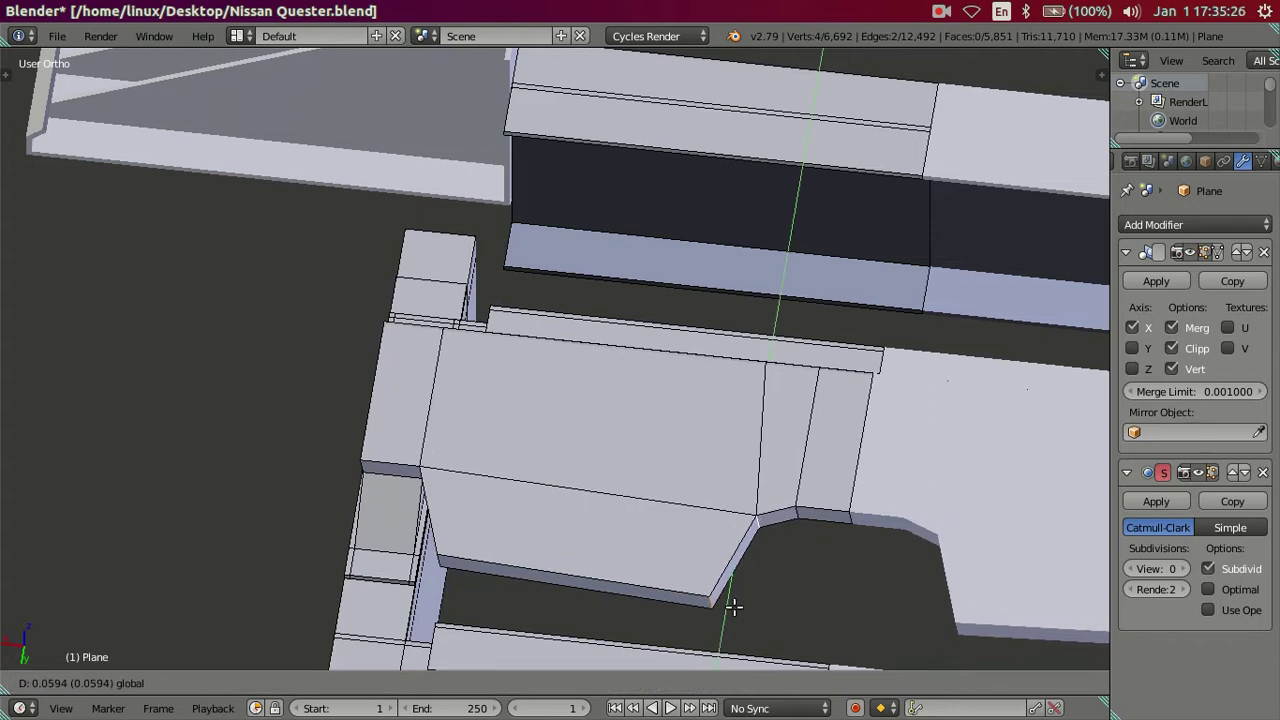
click(734, 606)
mouse_move(734, 606)
middle_down()
mouse_move(749, 480)
mouse_move(795, 452)
middle_up()
Step: Loop-cut the slanted face and slide the new loop into position
key(ctrl+r)
click(895, 414)
right_click(895, 418)
key(g)
key(g)
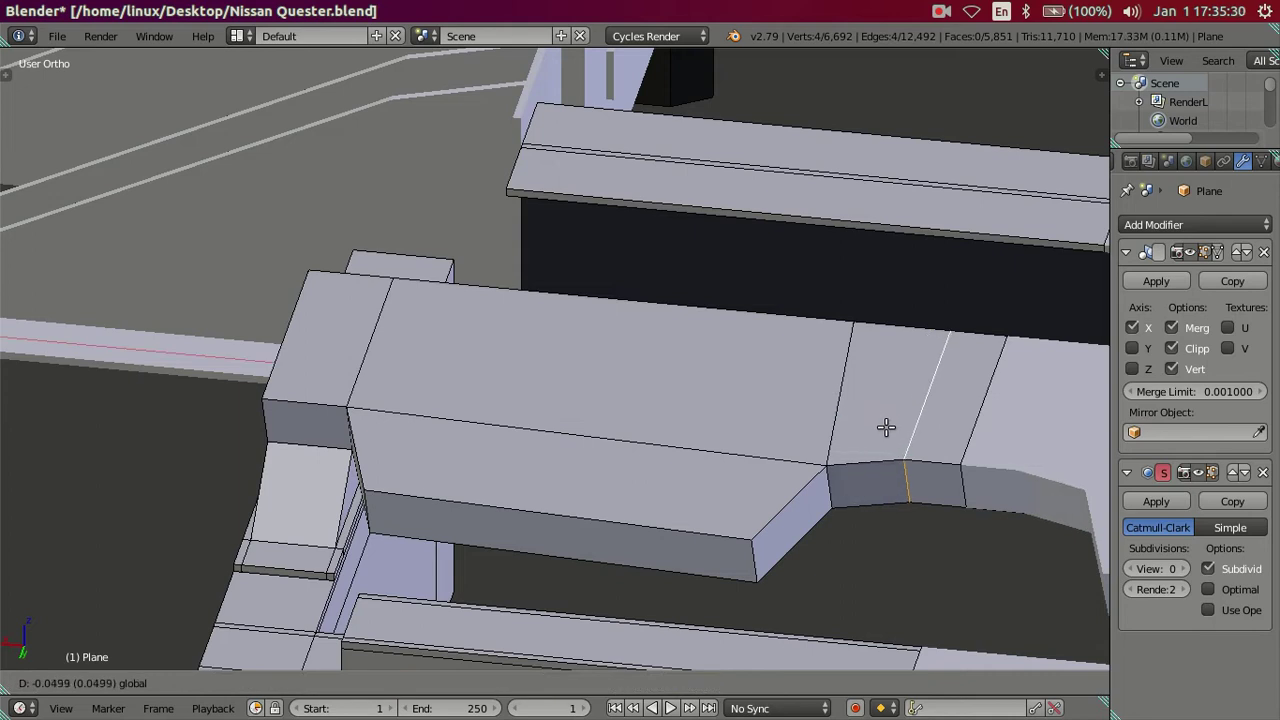
click(914, 434)
Step: In wireframe view, move an edge of the new loop along X to taper the end
key(a)
right_click(836, 488)
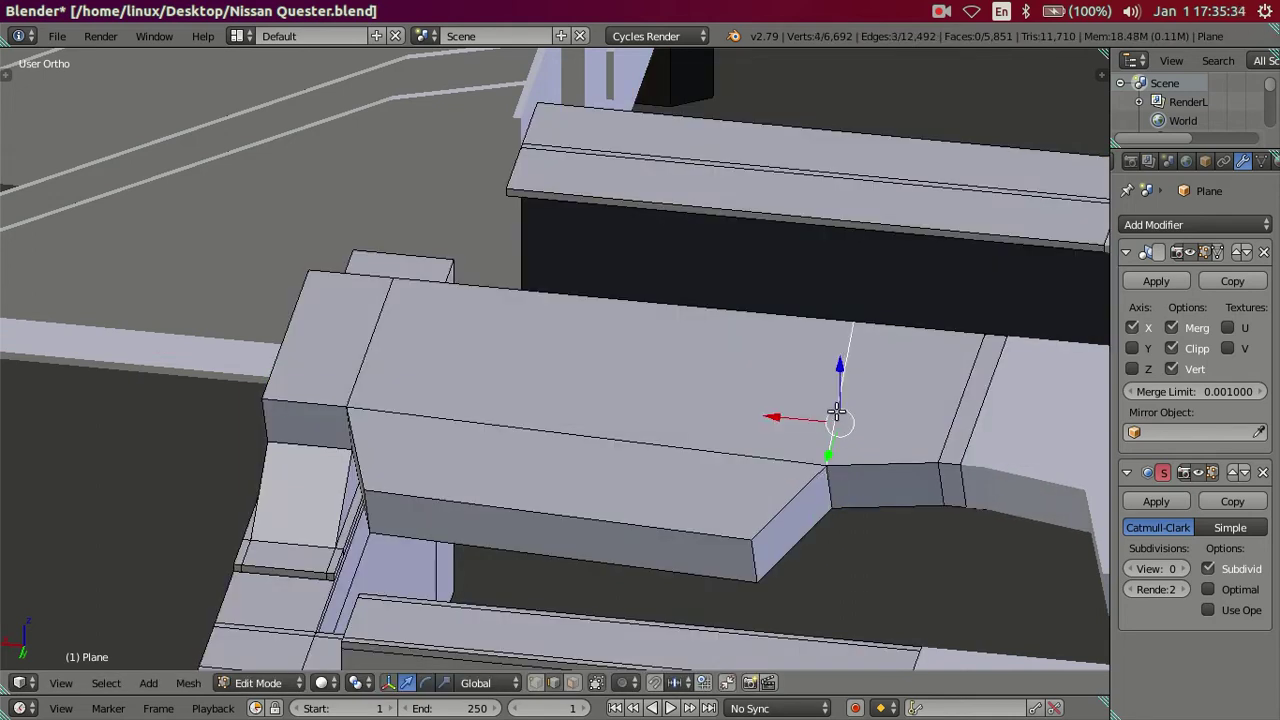
key(z)
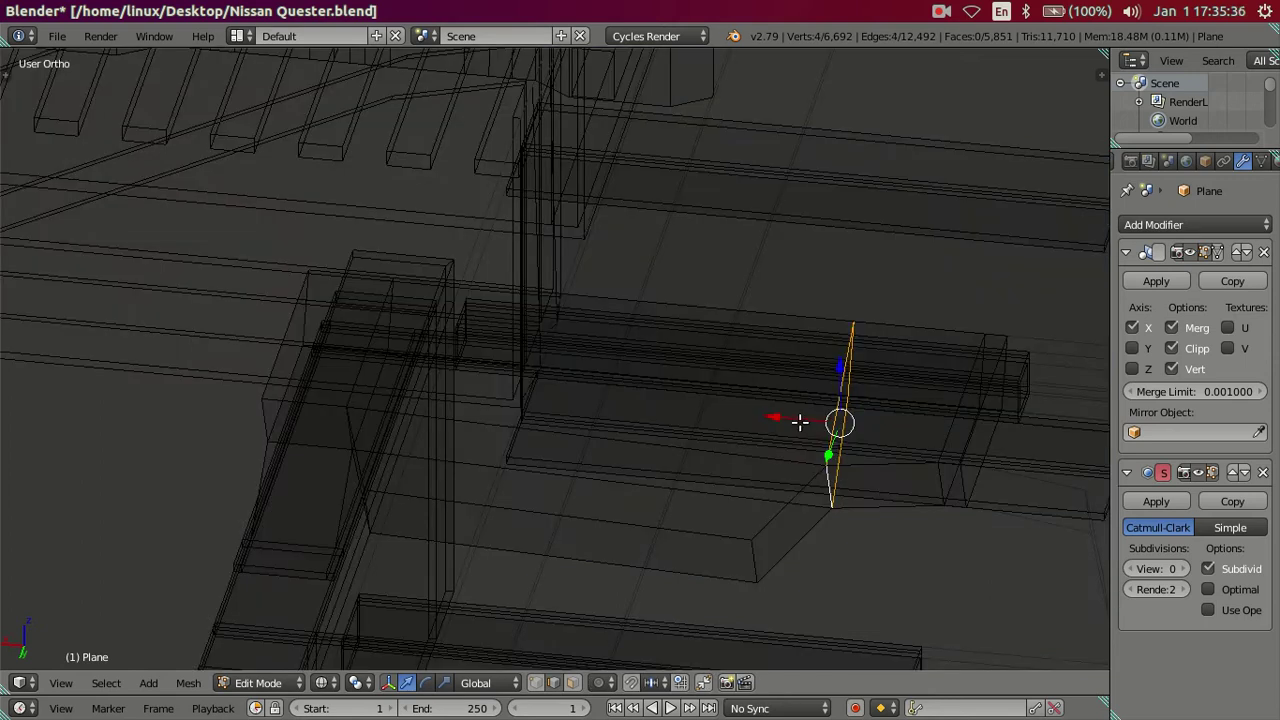
key(g)
key(x)
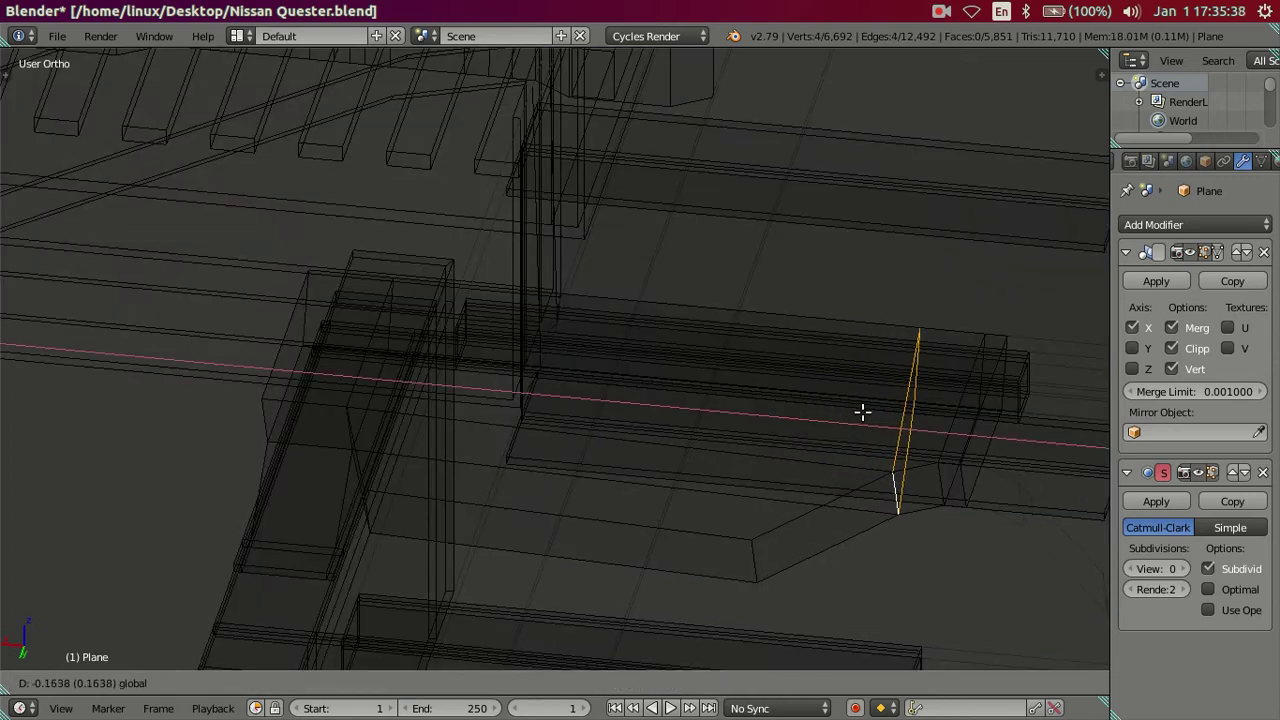
click(851, 451)
key(a)
key(z)
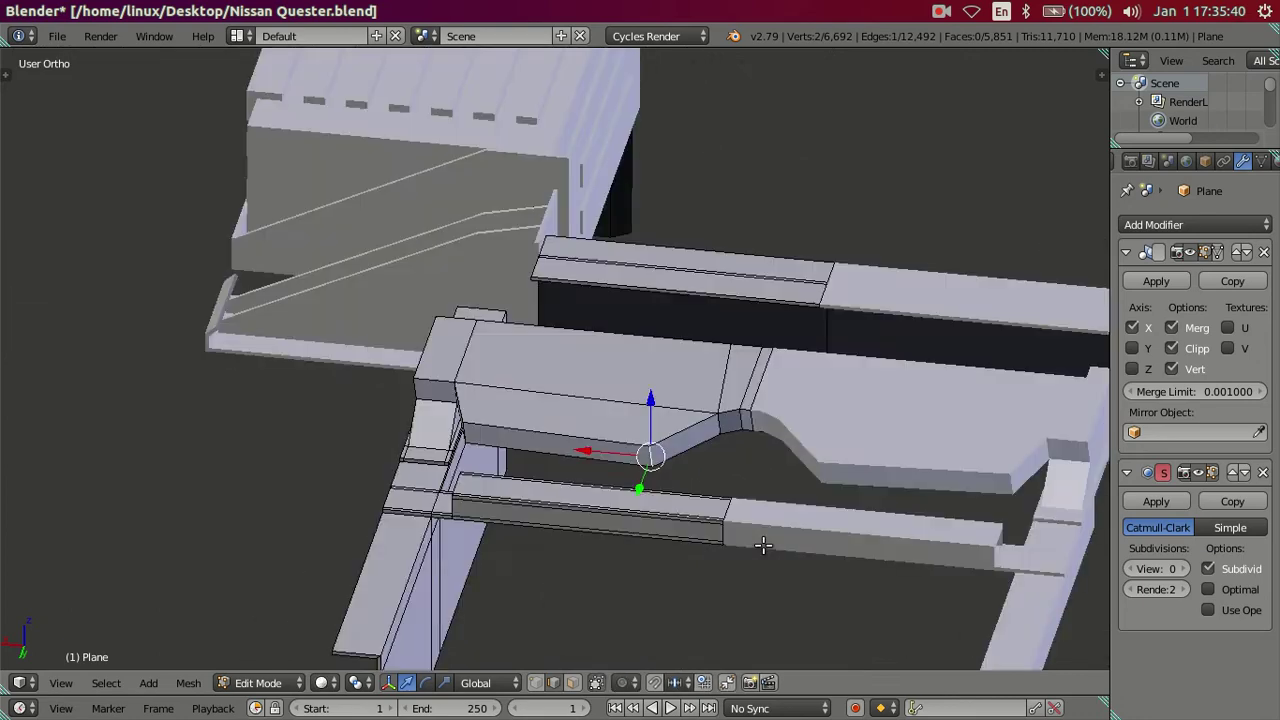
middle_drag(763, 543, 670, 531)
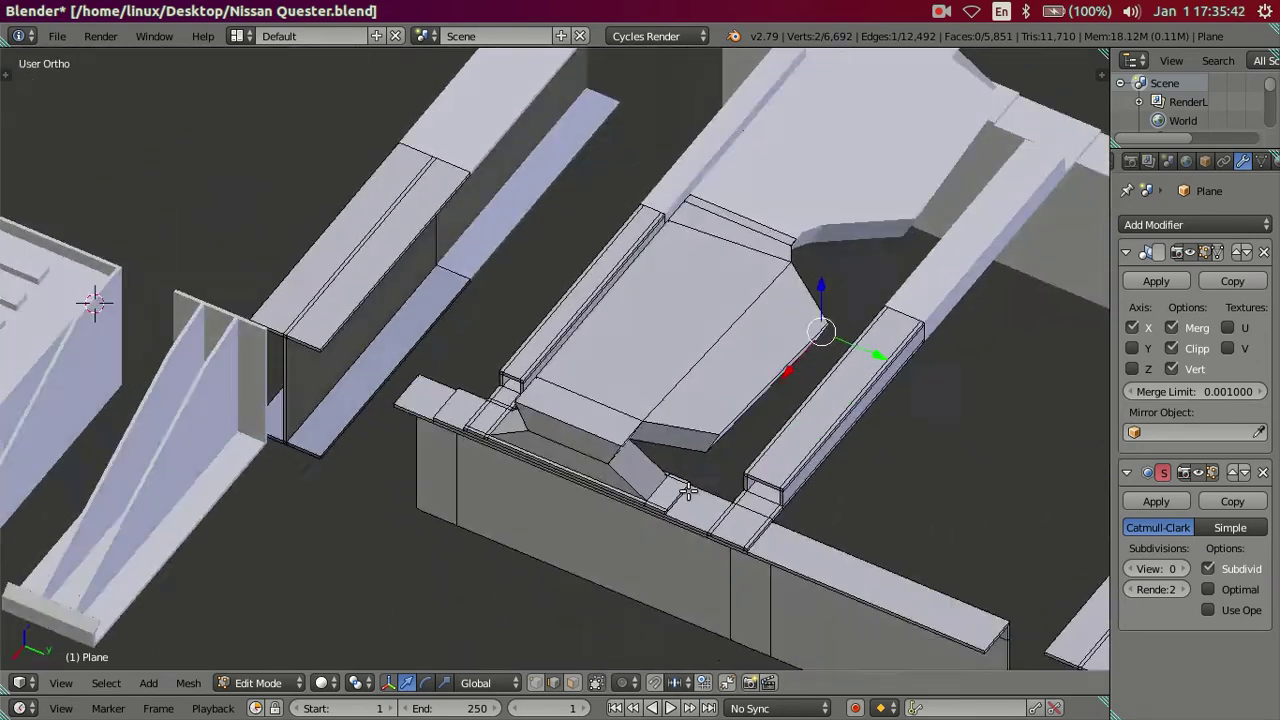
middle_drag(554, 538, 420, 543)
scroll(571, 253, up, 3)
Step: Select the vertex and edges around the block's left end face
shift+right_click(537, 299)
mouse_move(540, 300)
middle_down()
mouse_move(518, 348)
mouse_move(476, 103)
mouse_move(452, 97)
middle_up()
shift+right_click(272, 225)
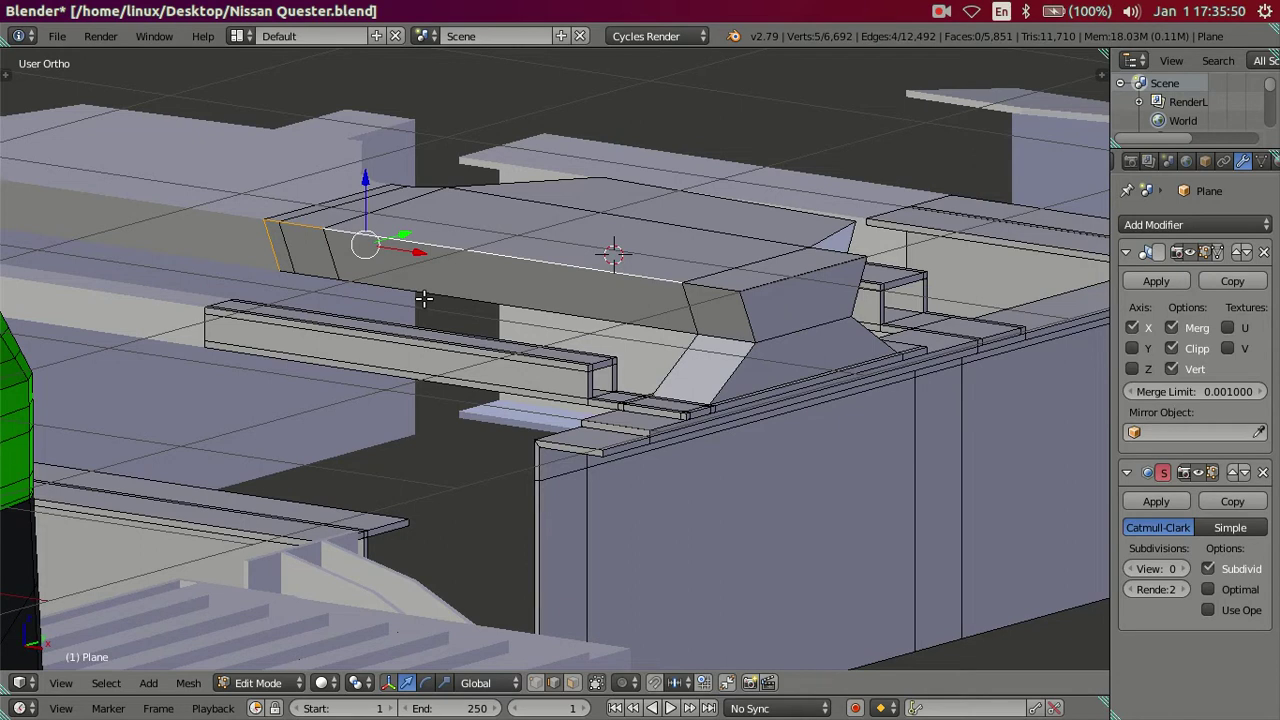
shift+right_click(290, 274)
shift+right_click(337, 270)
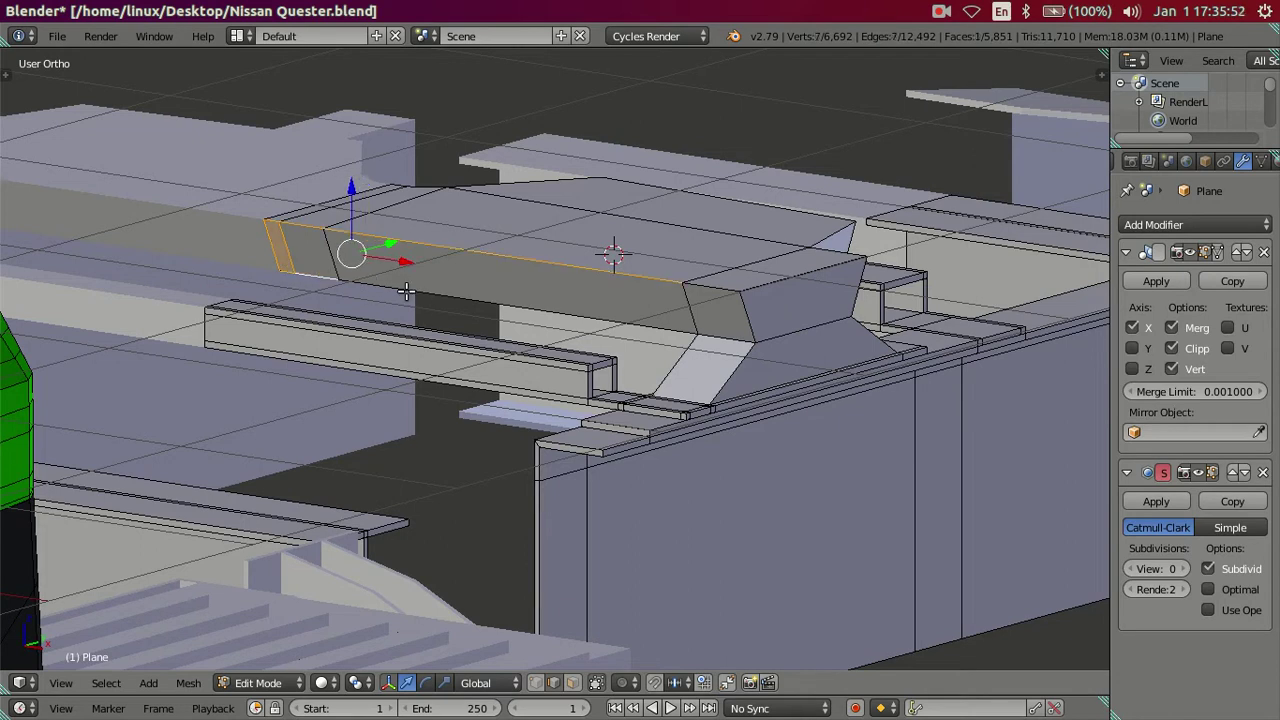
shift+right_click(529, 288)
mouse_move(529, 288)
middle_down()
mouse_move(576, 282)
mouse_move(484, 311)
middle_up()
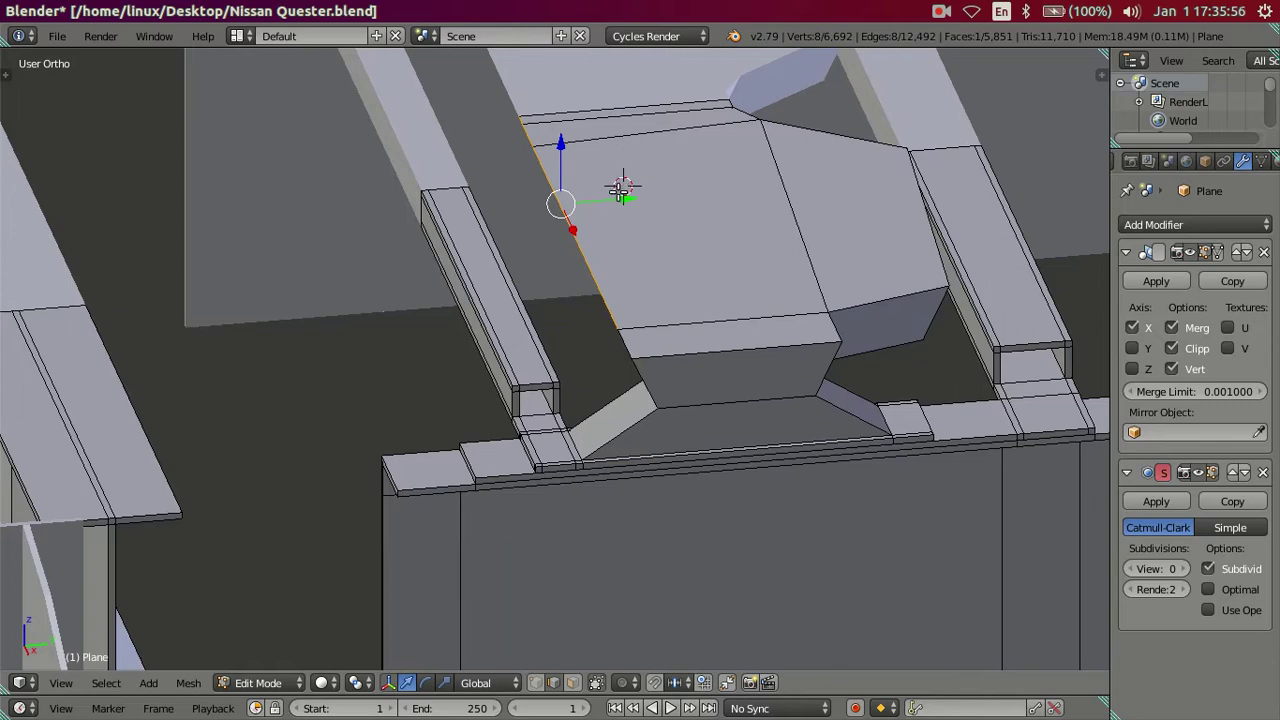
scroll(620, 190, down, 3)
mouse_move(620, 190)
middle_down()
mouse_move(623, 339)
mouse_move(657, 266)
mouse_move(700, 351)
mouse_move(623, 337)
mouse_move(532, 277)
mouse_move(466, 289)
middle_up()
scroll(676, 304, up, 3)
scroll(614, 428, up, 2)
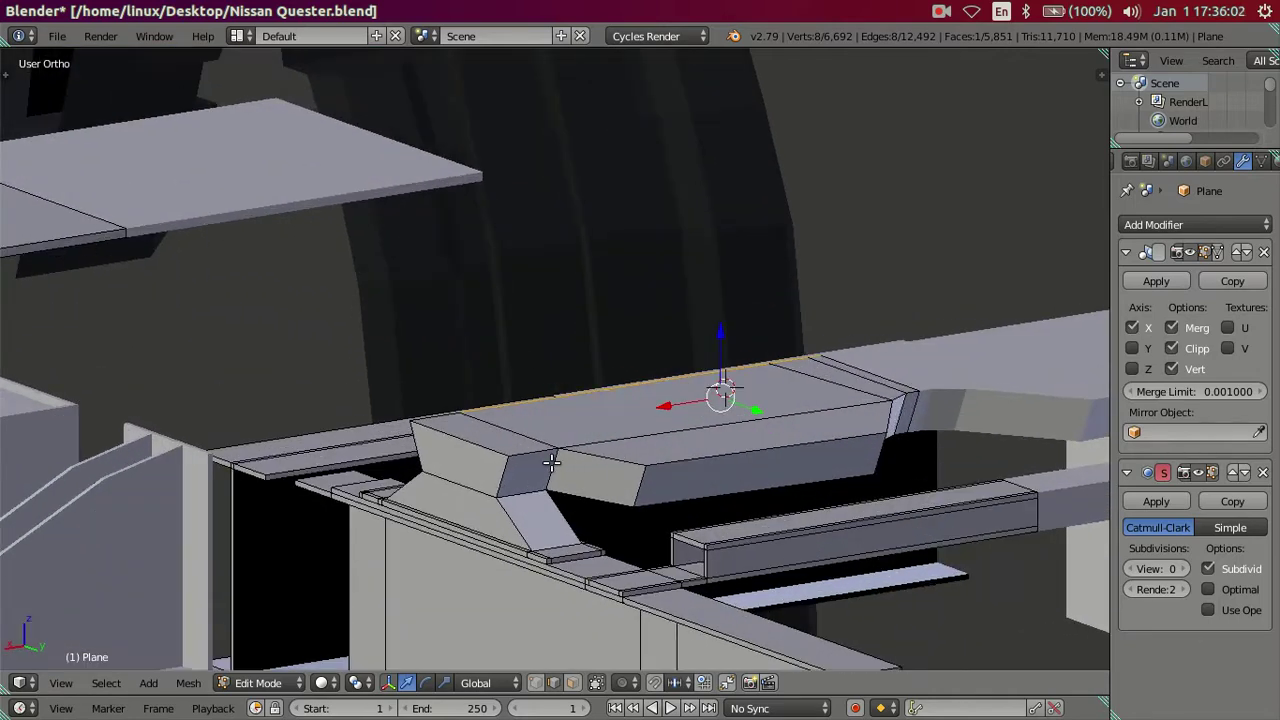
Step: Slide the edge loop along the slanted strip along Y
key(a)
mouse_move(550, 458)
middle_down()
mouse_move(729, 380)
mouse_move(663, 340)
mouse_move(672, 405)
middle_up()
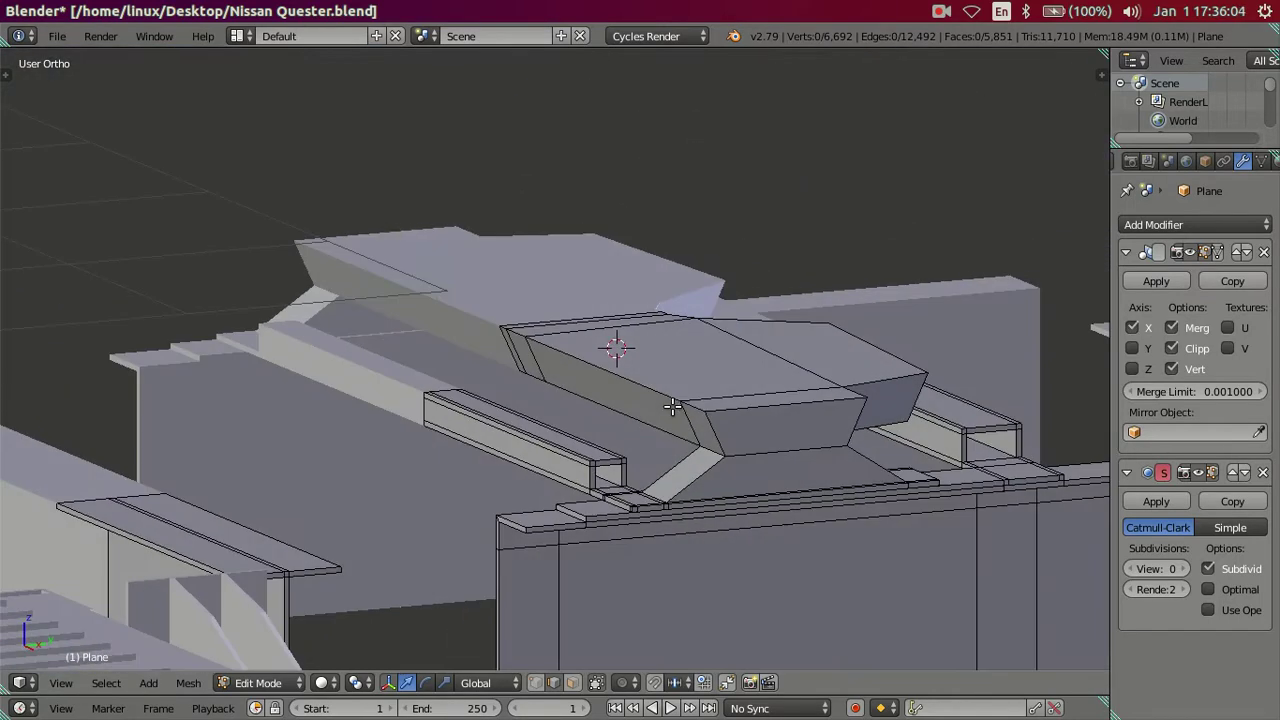
alt+right_click(597, 381)
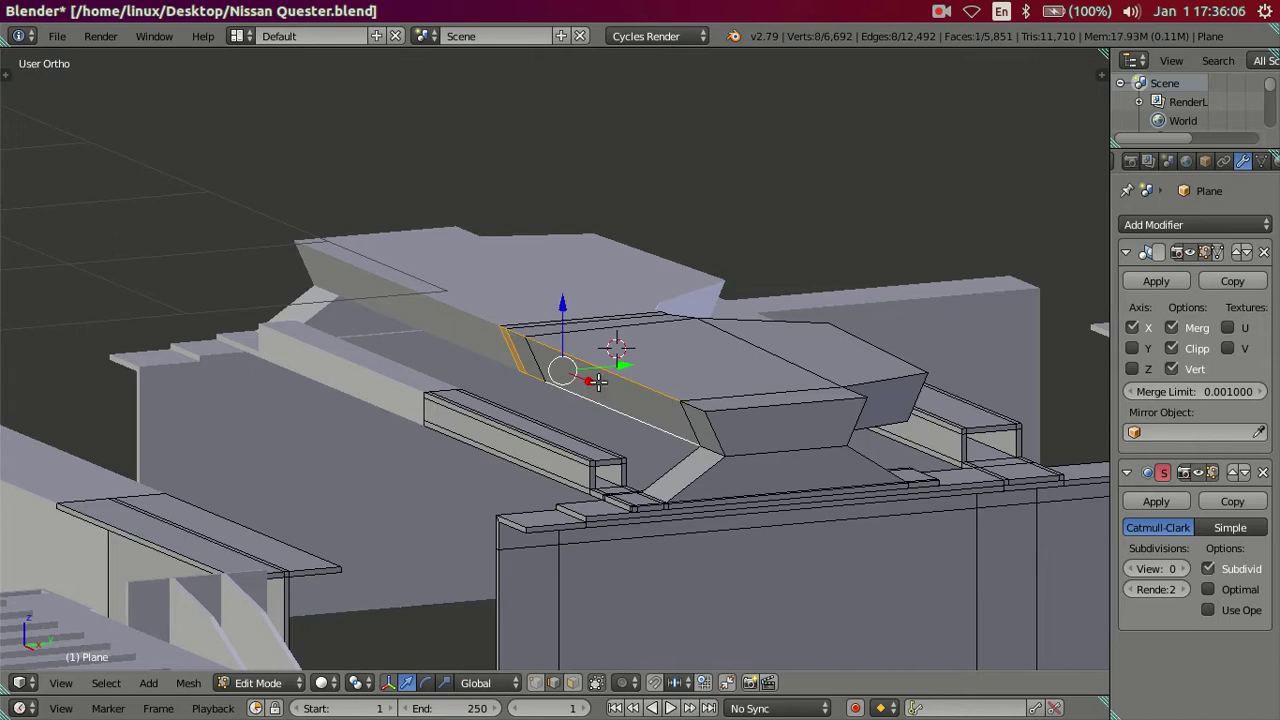
drag(612, 362, 567, 364)
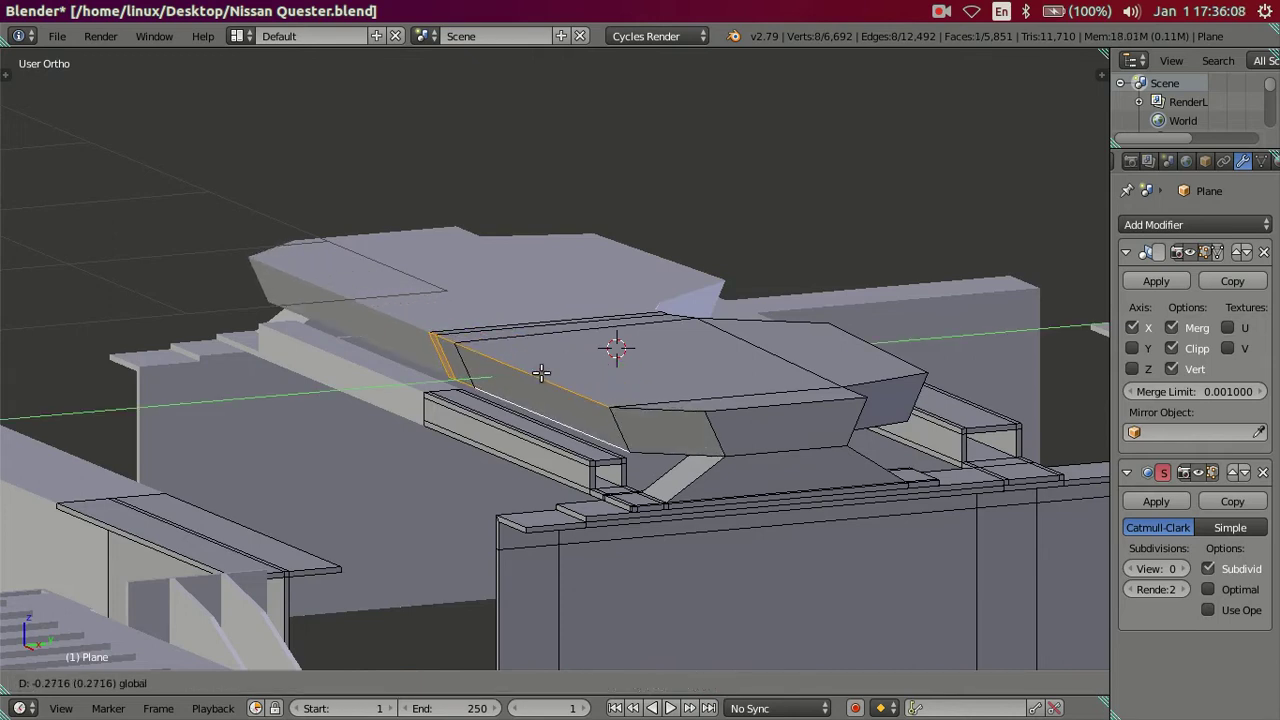
click(540, 372)
Step: Move two top edges of the block across the part and along Y
middle_drag(646, 423, 569, 471)
key(a)
middle_drag(789, 449, 747, 419)
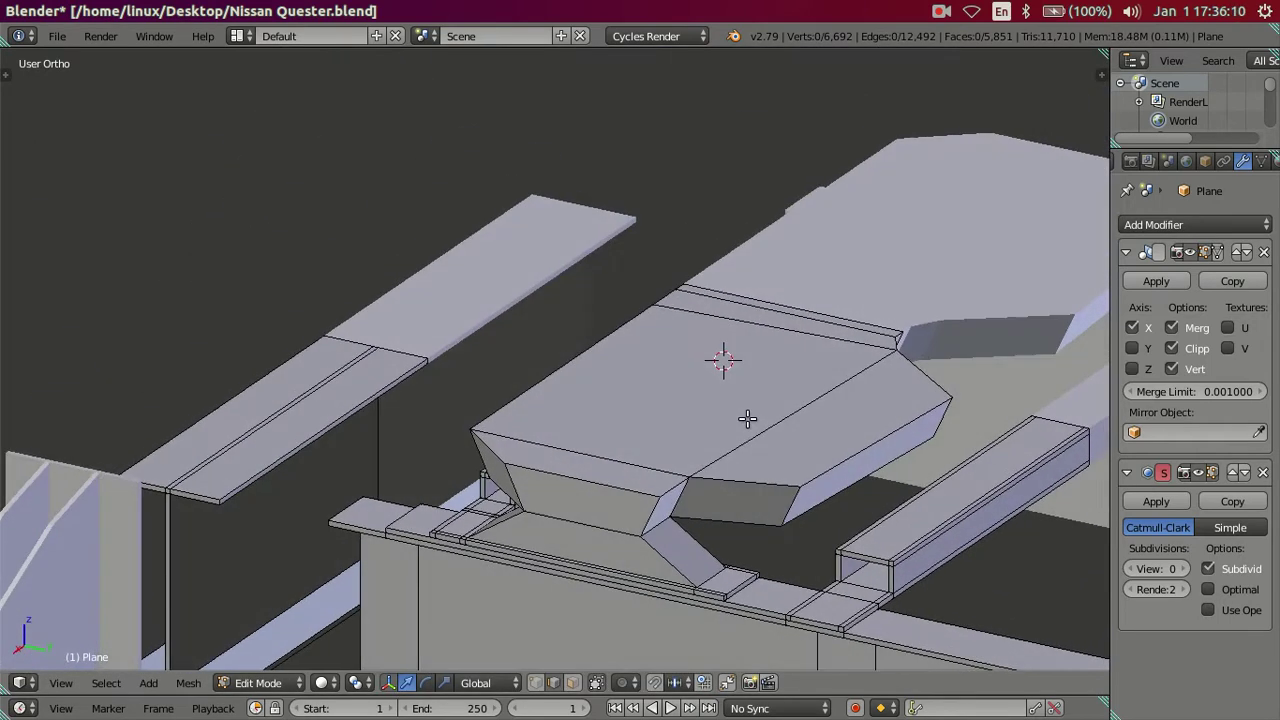
right_click(773, 427)
key(z)
shift+right_click(775, 457)
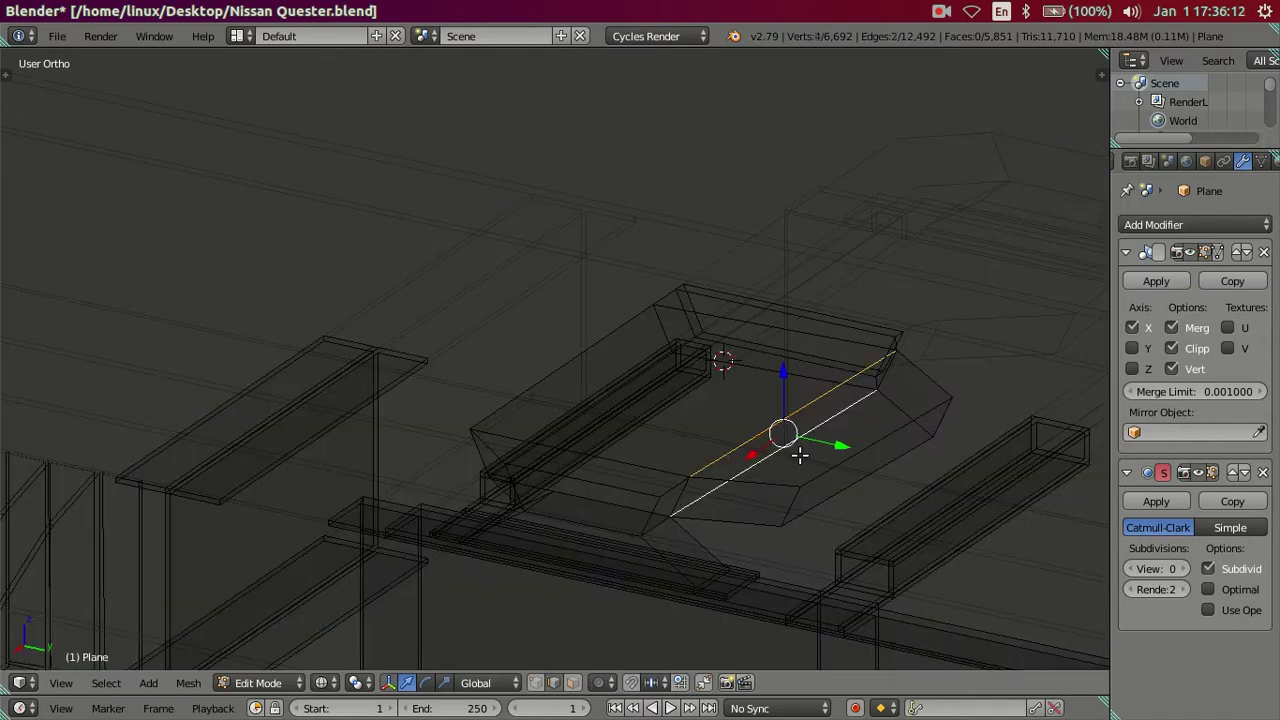
key(z)
key(g)
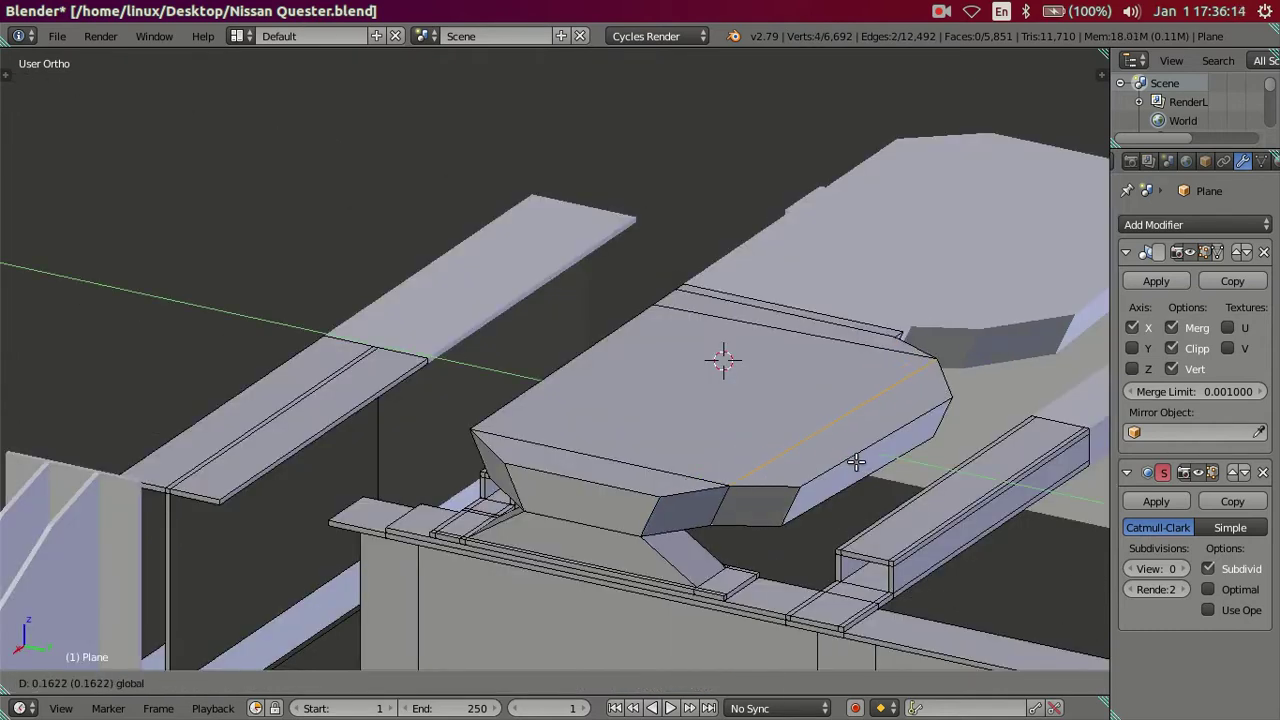
click(862, 460)
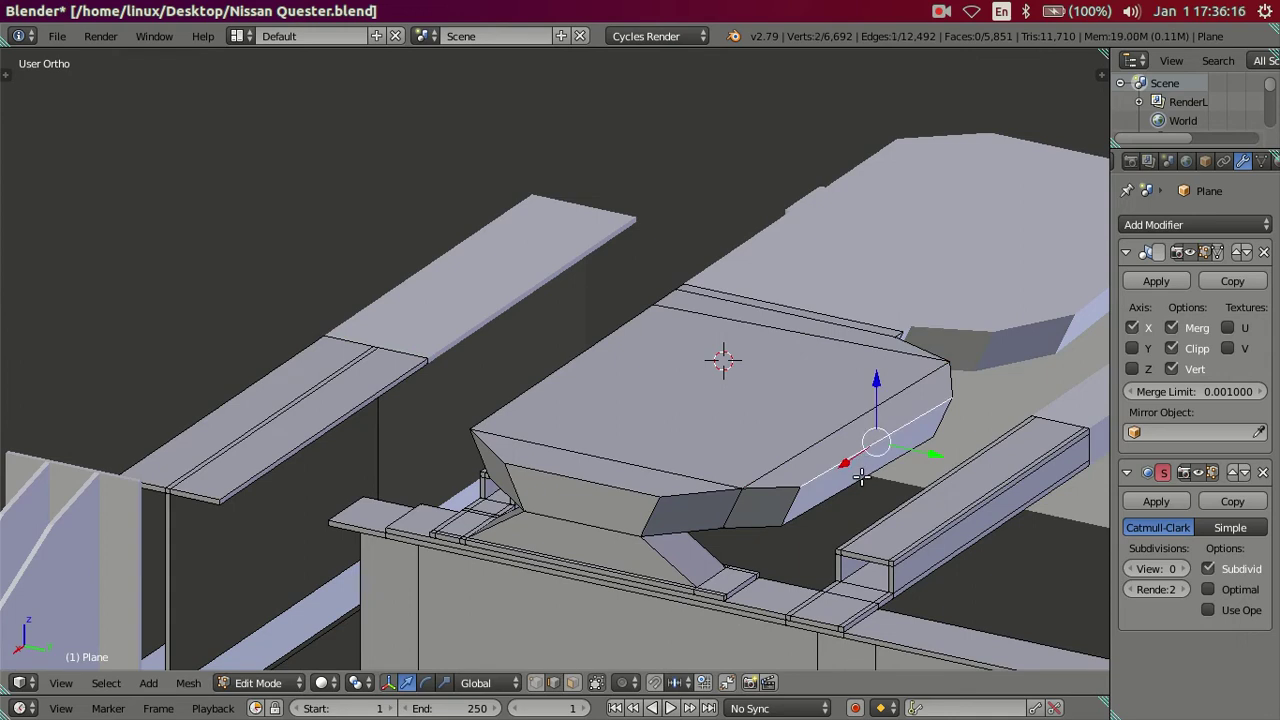
key(g)
key(y)
click(986, 465)
Step: Shift the block's side corner vertices along X to taper the corners
mouse_move(986, 465)
middle_down()
mouse_move(1006, 437)
mouse_move(814, 529)
mouse_move(790, 463)
mouse_move(650, 500)
middle_up()
scroll(650, 500, up, 2)
right_click(477, 558)
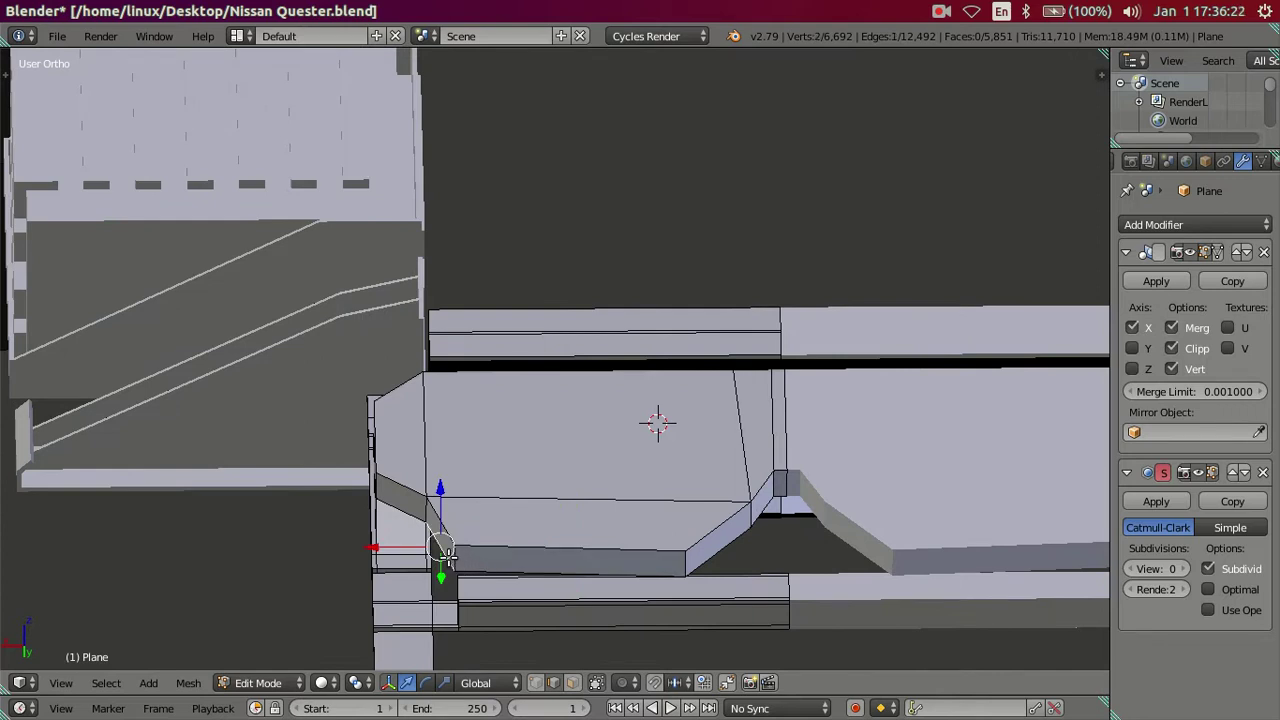
key(g)
key(x)
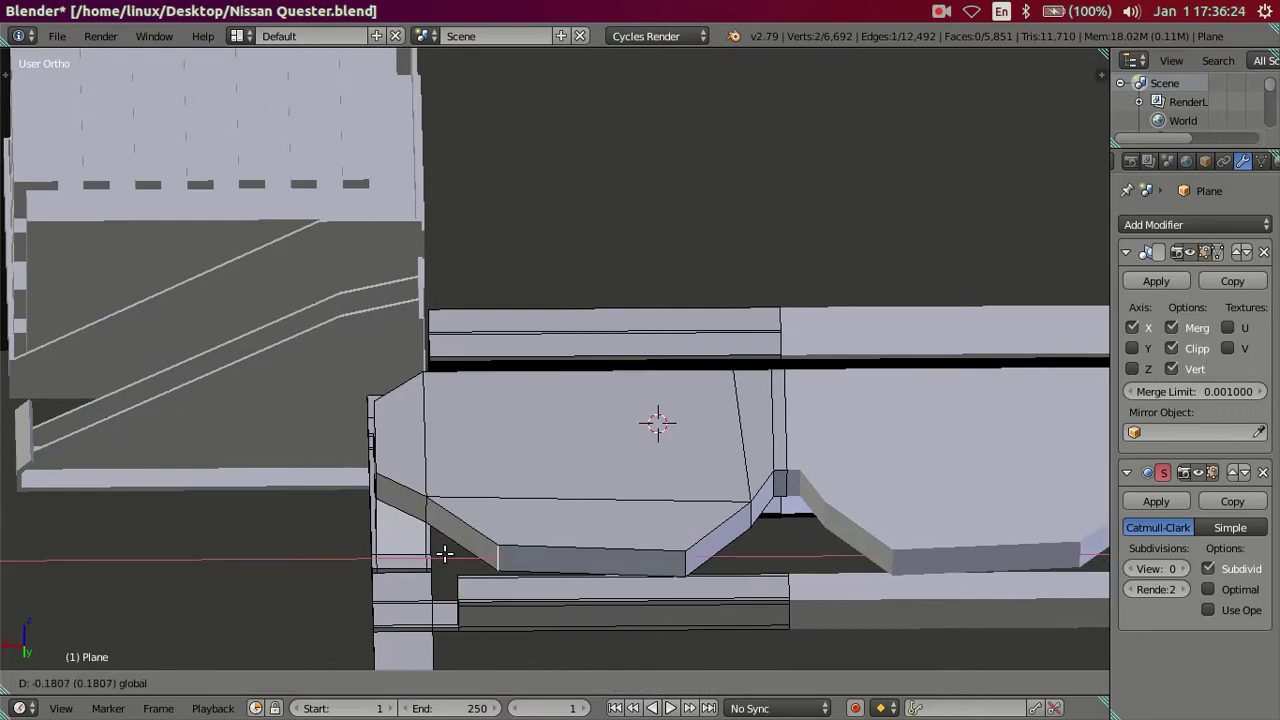
click(444, 553)
right_click(687, 556)
key(g)
key(x)
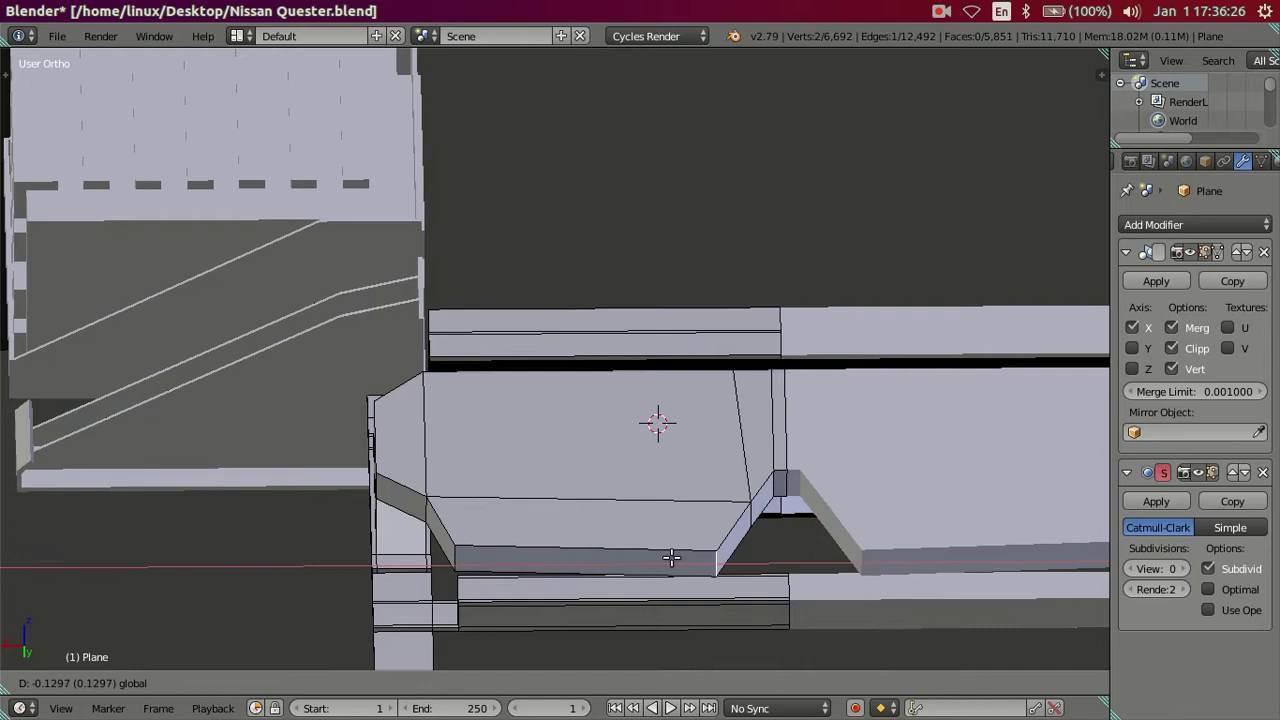
click(851, 536)
Step: Move the upper corner vertex along Y, after undoing a first free move
middle_drag(851, 536, 607, 526)
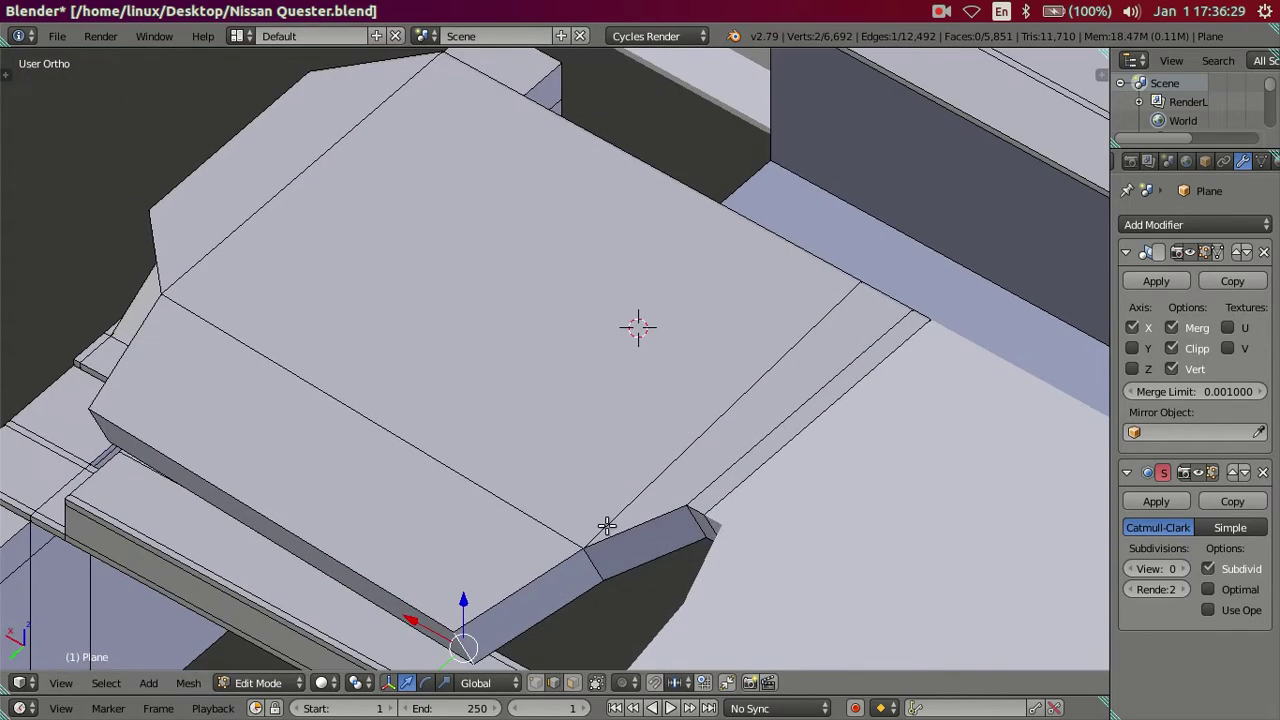
right_click(596, 553)
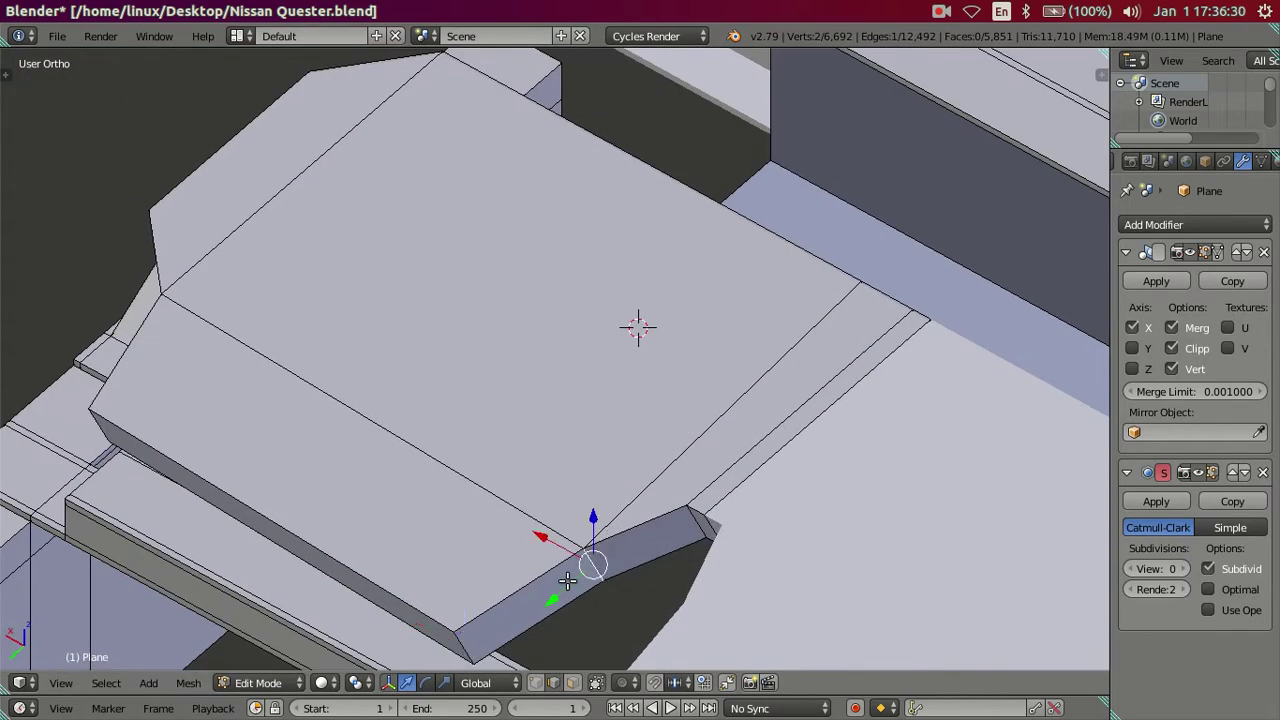
key(g)
click(608, 543)
mouse_move(608, 543)
middle_down()
mouse_move(634, 509)
mouse_move(696, 560)
mouse_move(626, 492)
middle_up()
key(ctrl+z)
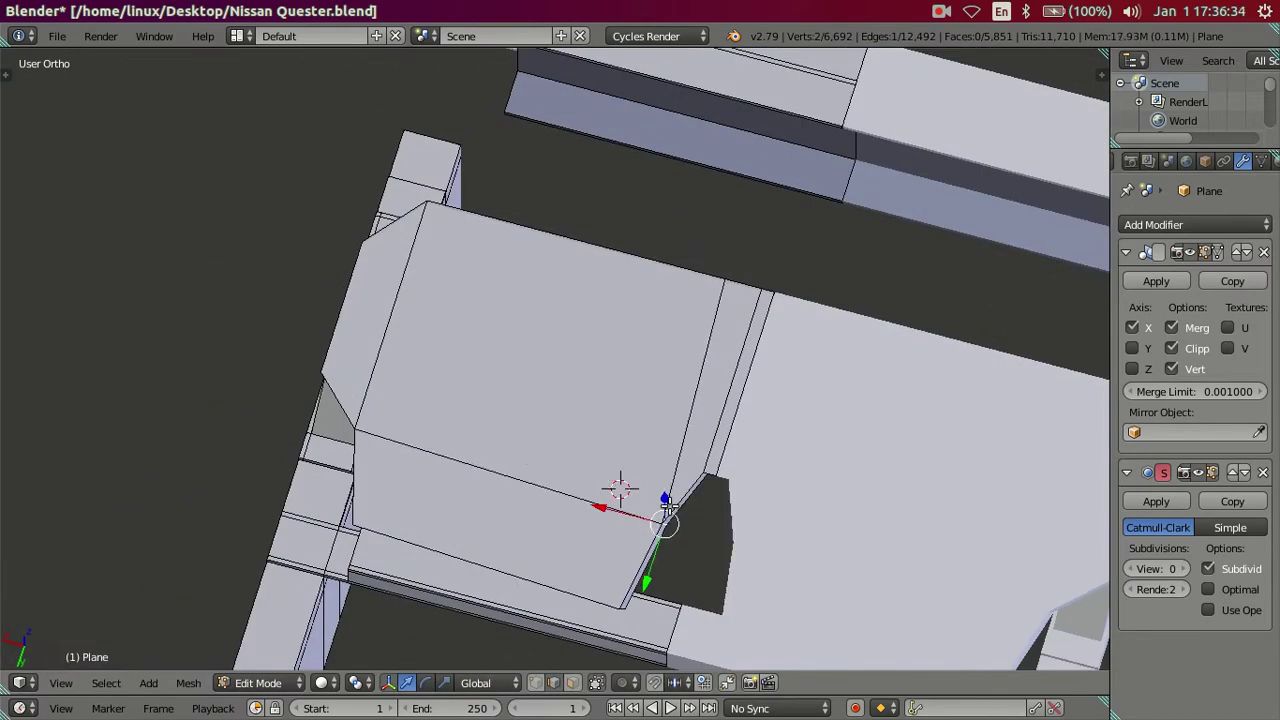
key(ctrl+z)
mouse_move(666, 537)
middle_down()
mouse_move(666, 471)
mouse_move(577, 380)
mouse_move(638, 447)
mouse_move(560, 575)
mouse_move(610, 525)
mouse_move(725, 540)
mouse_move(766, 455)
middle_up()
key(g)
key(y)
click(567, 559)
scroll(766, 455, up, 2)
Step: Move a single side edge along X and Y to taper the block's side
alt+right_click(846, 449)
key(ctrl+r)
key(Escape)
right_click(770, 492)
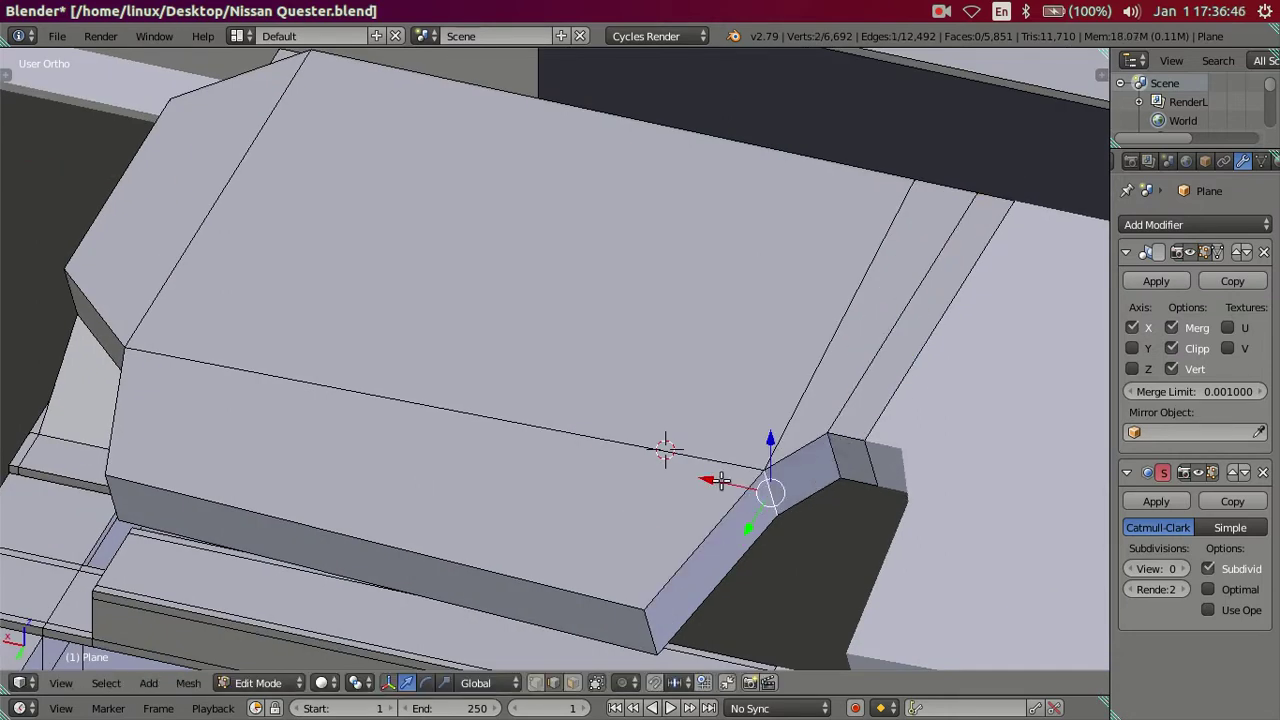
drag(720, 481, 706, 466)
middle_drag(648, 627, 742, 626)
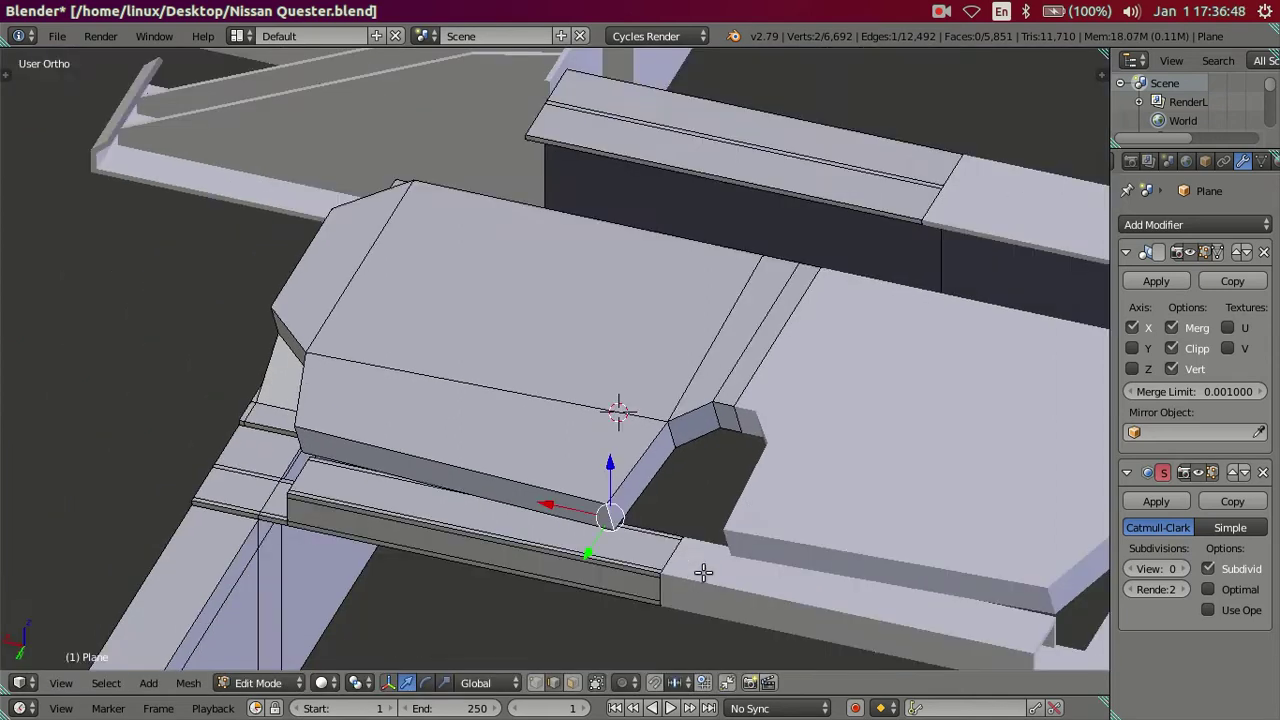
drag(717, 648, 724, 597)
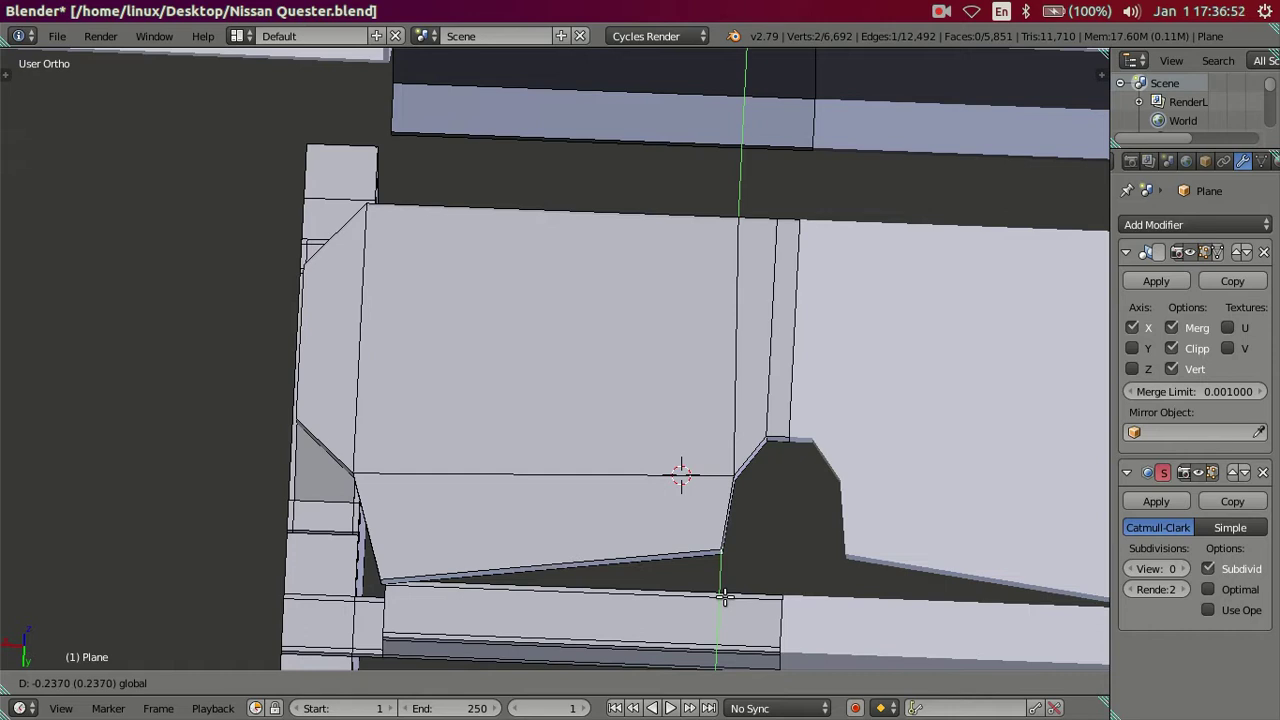
drag(724, 597, 736, 591)
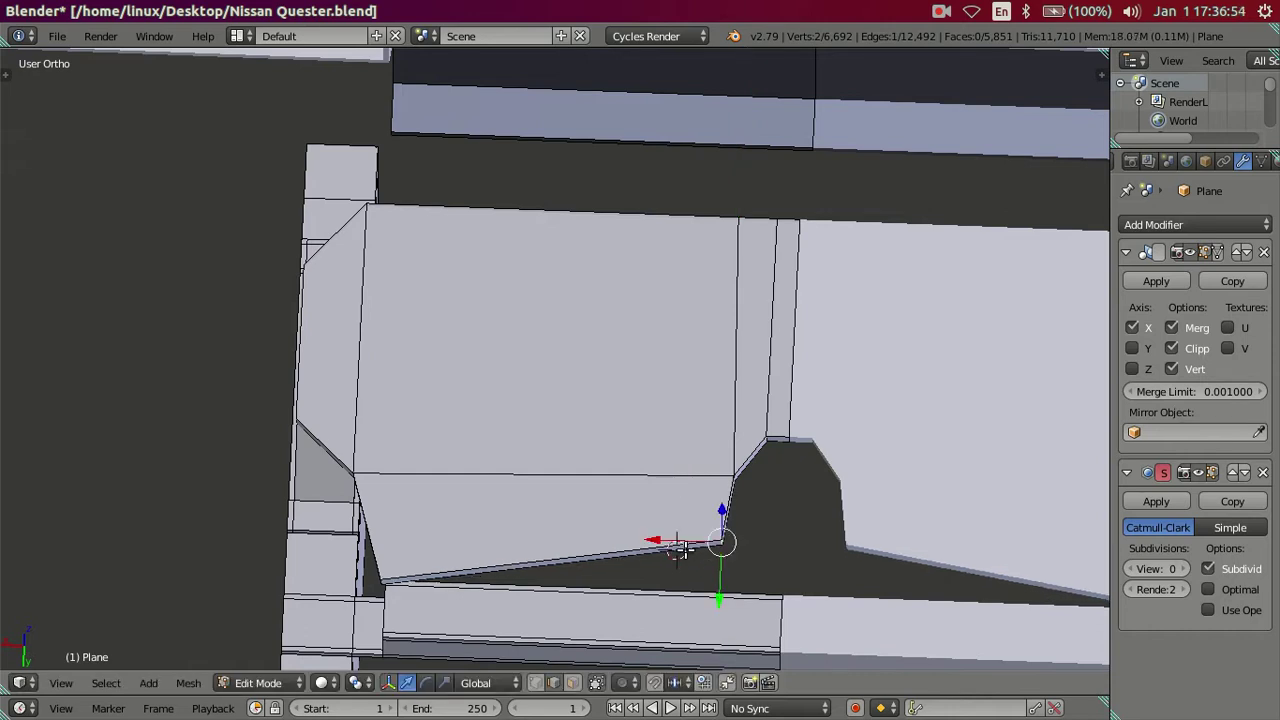
drag(668, 541, 675, 548)
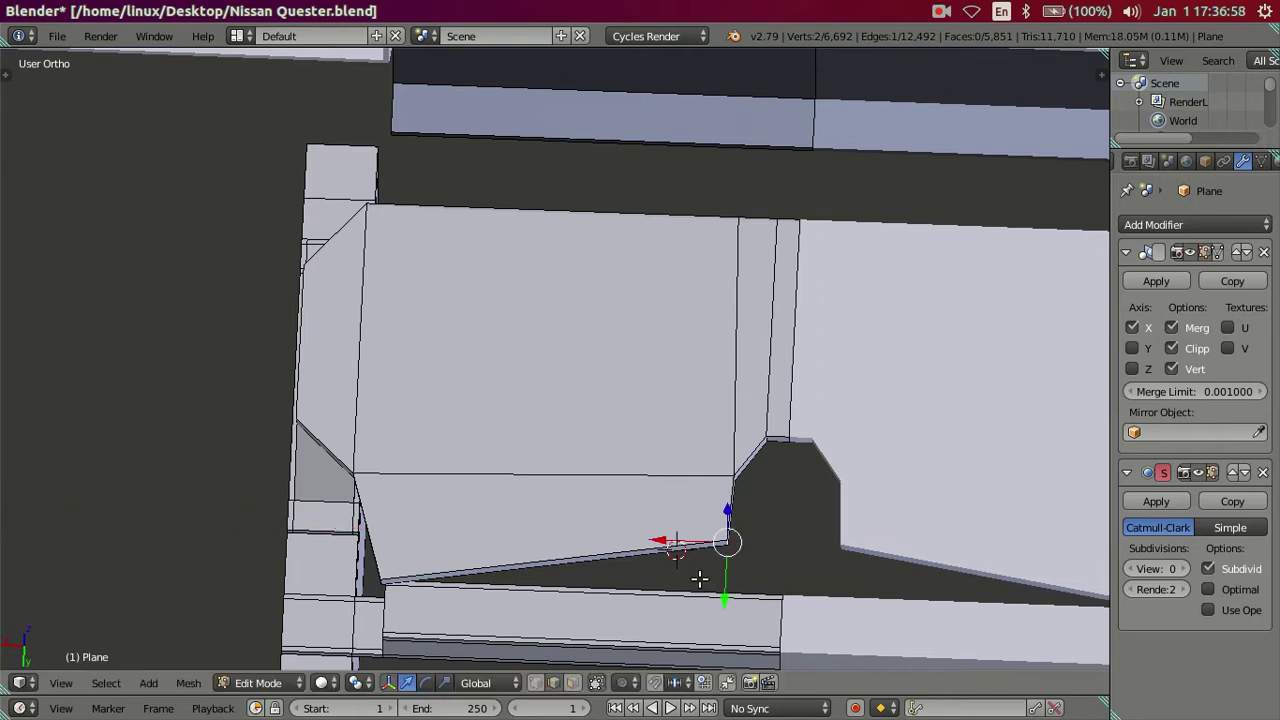
drag(724, 596, 718, 588)
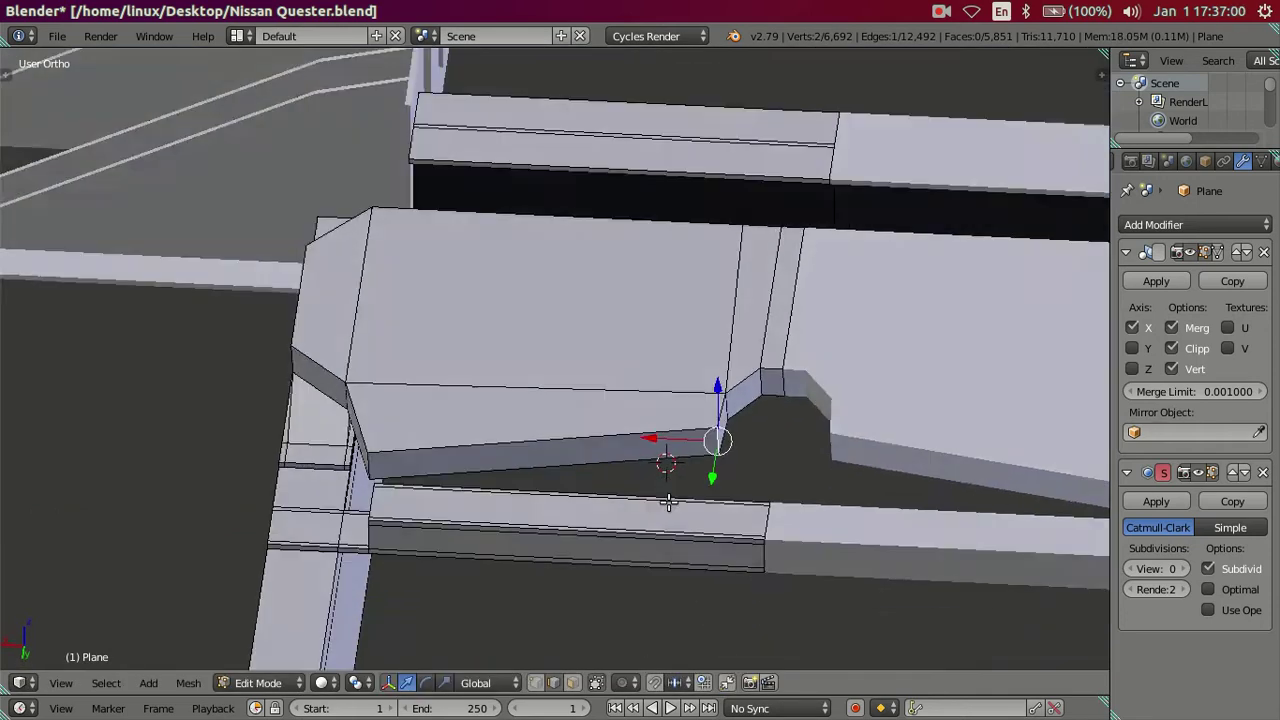
middle_drag(718, 588, 643, 452)
Step: Select the lower front face of the block
shift+right_click(643, 452)
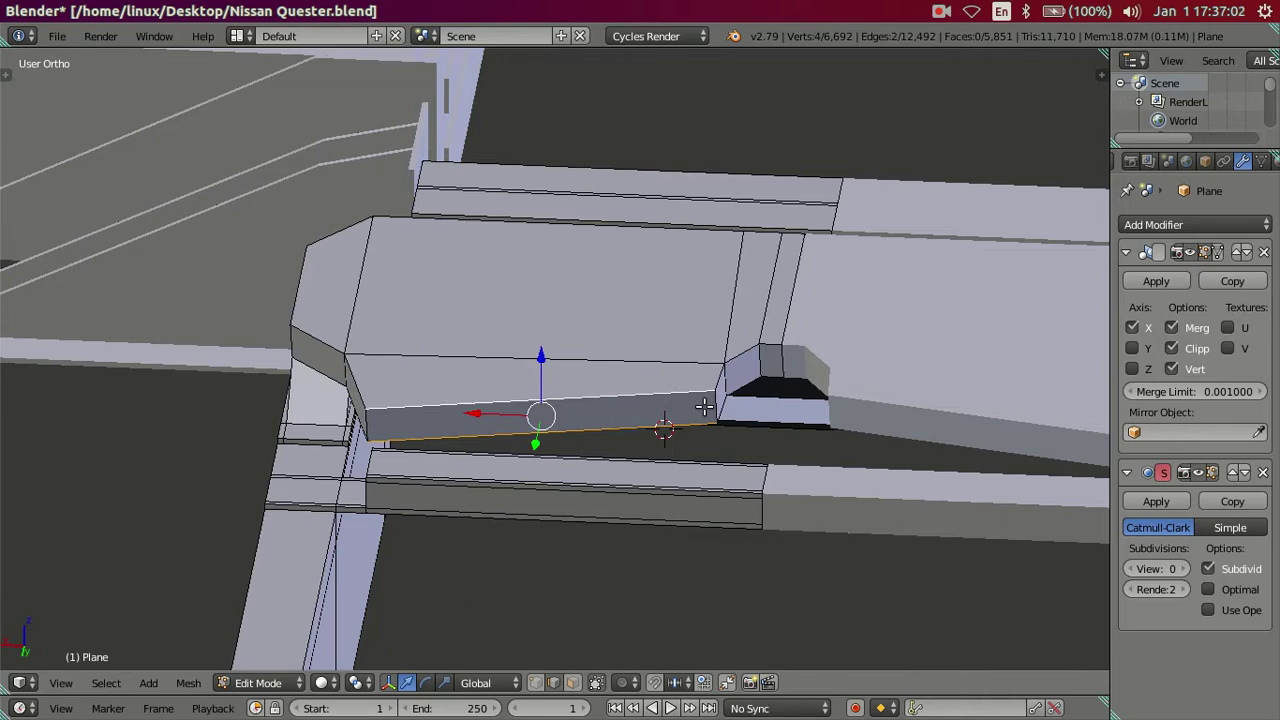
shift+right_click(383, 432)
mouse_move(568, 500)
middle_down()
mouse_move(657, 428)
mouse_move(543, 543)
middle_up()
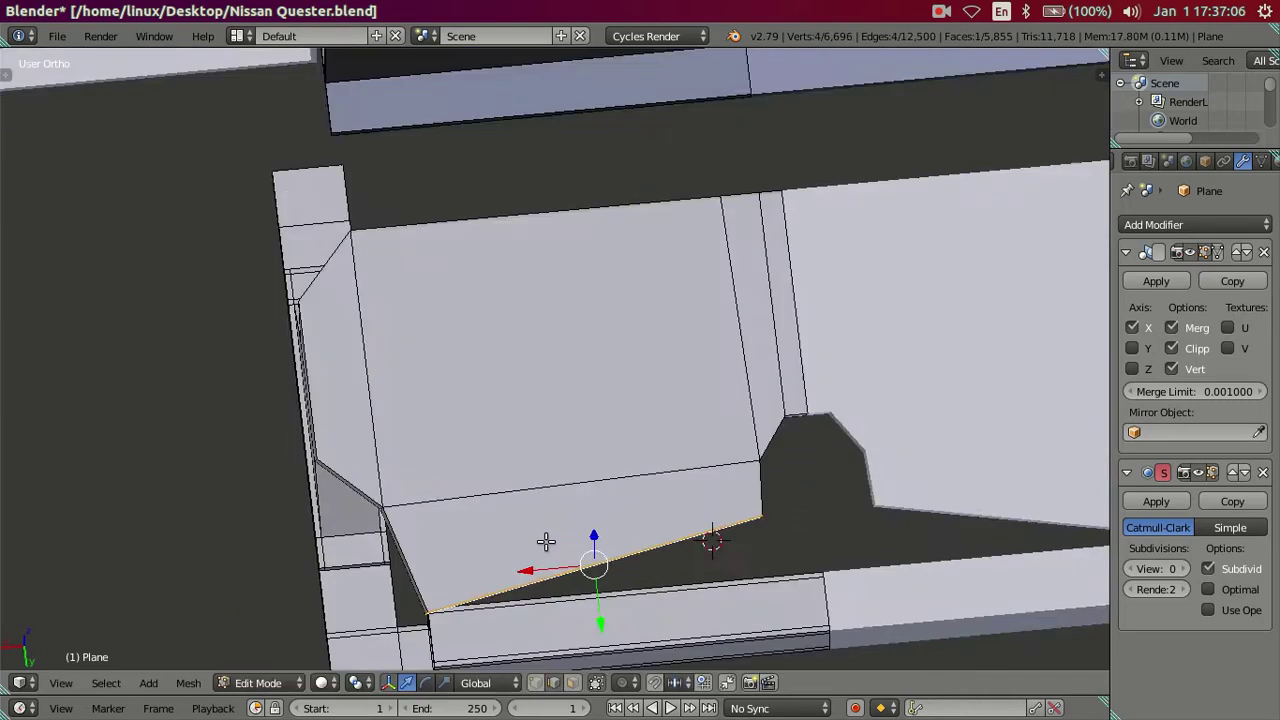
Step: Extrude the lower front face and move it outward along X
key(e)
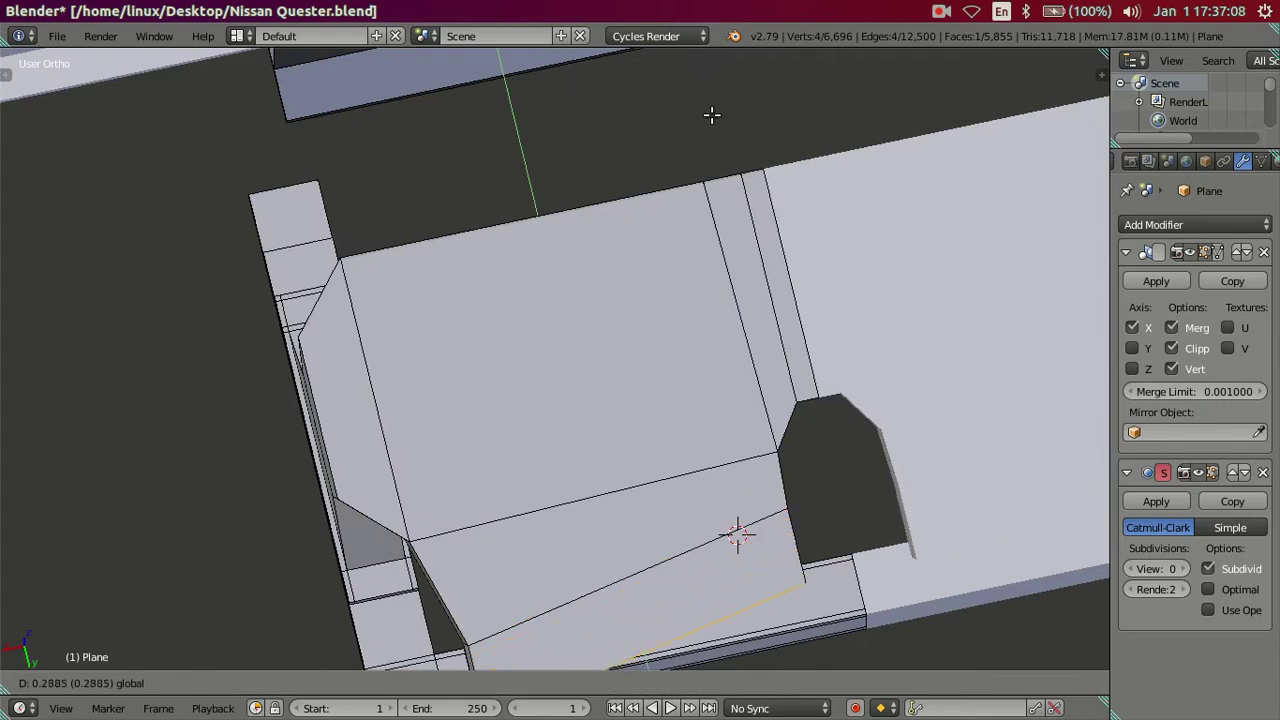
click(718, 141)
scroll(736, 267, down, 2)
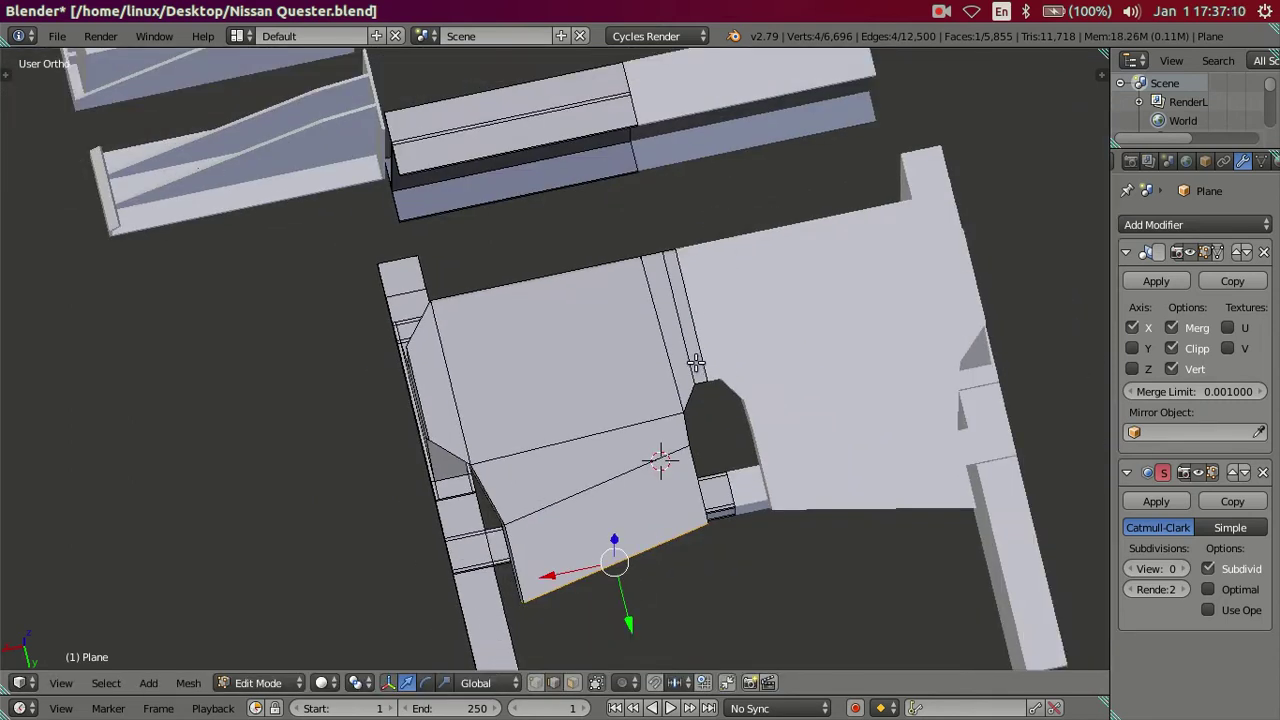
middle_drag(696, 362, 470, 435)
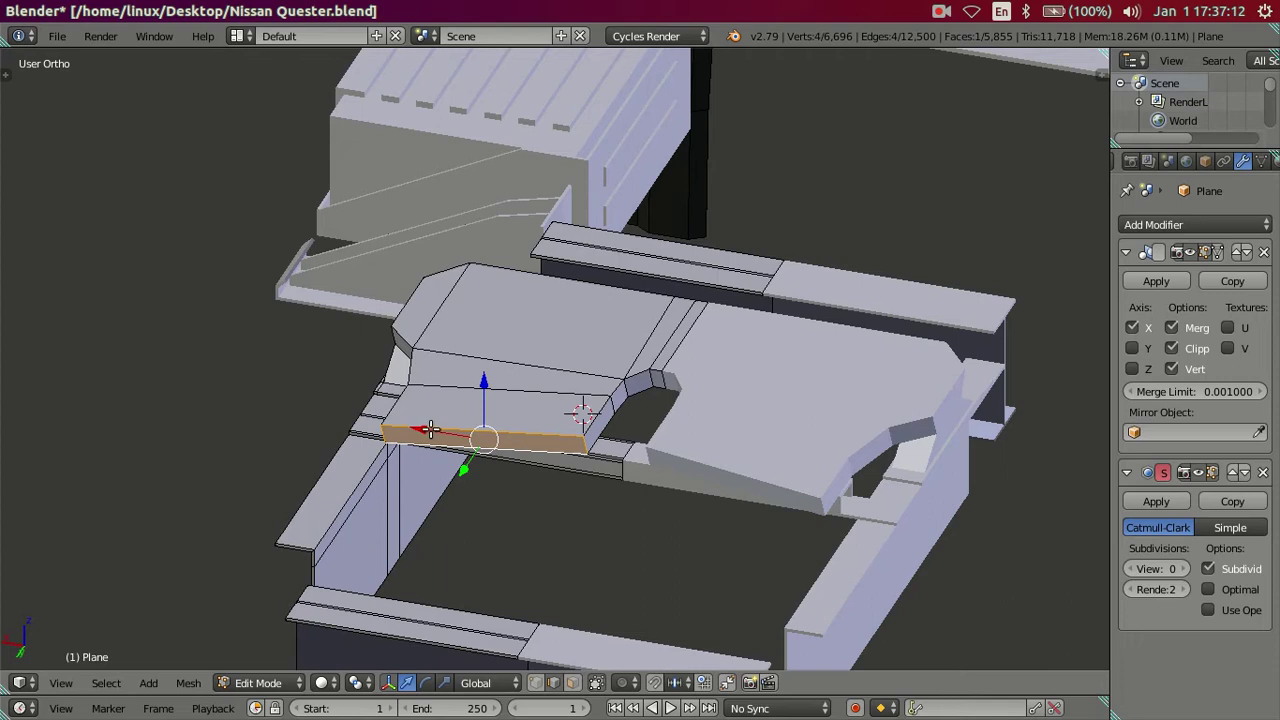
key(g)
key(x)
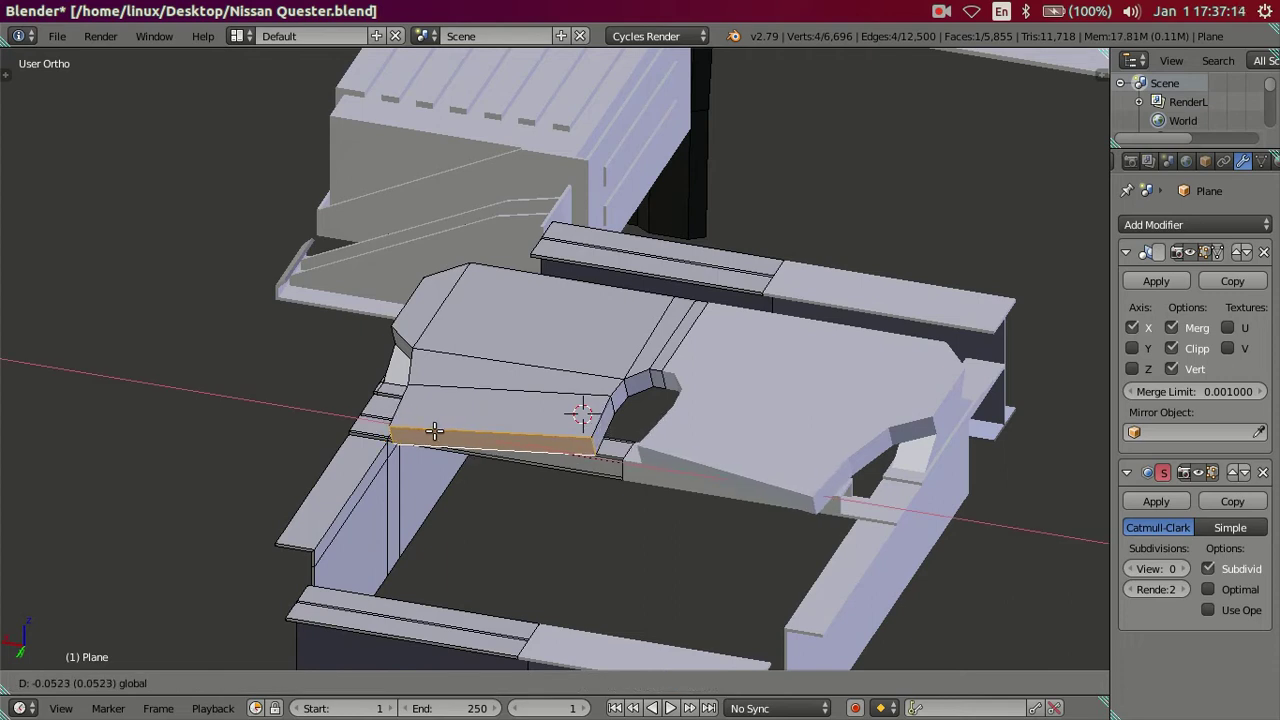
click(434, 431)
mouse_move(434, 431)
middle_down()
mouse_move(712, 393)
mouse_move(668, 333)
middle_up()
key(a)
scroll(586, 363, up, 2)
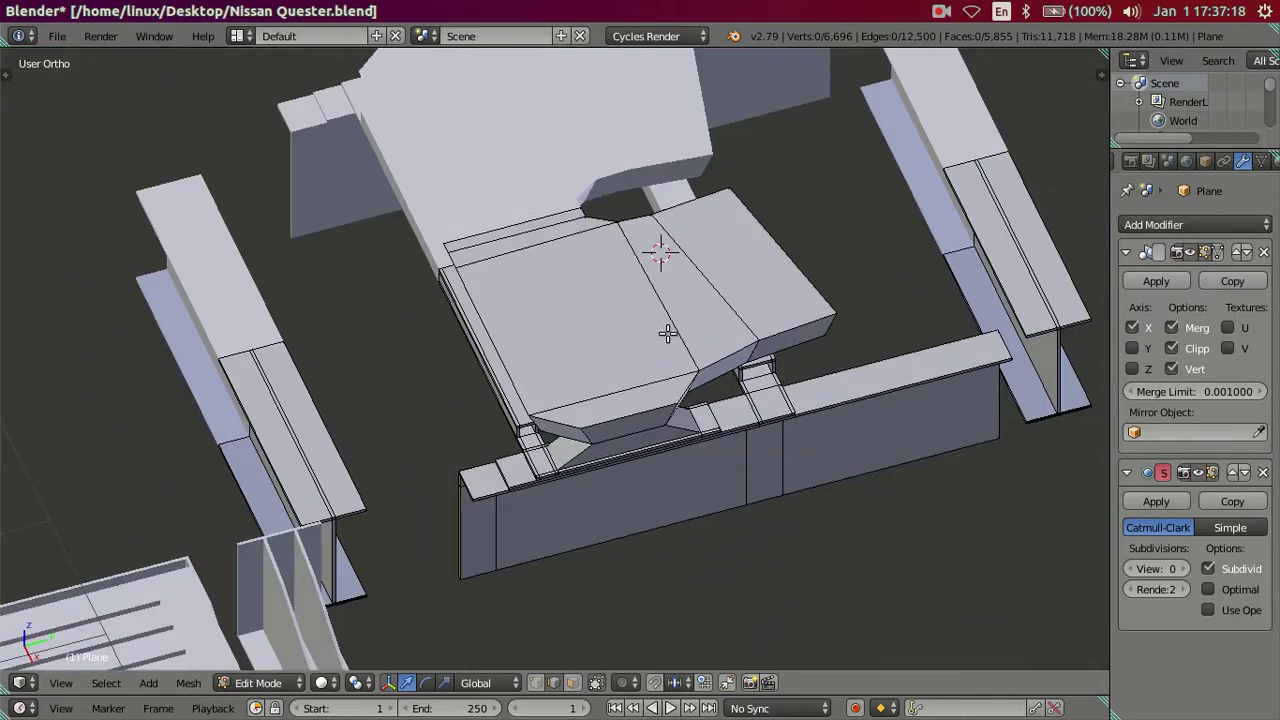
mouse_move(667, 285)
middle_down()
mouse_move(717, 251)
mouse_move(594, 206)
middle_up()
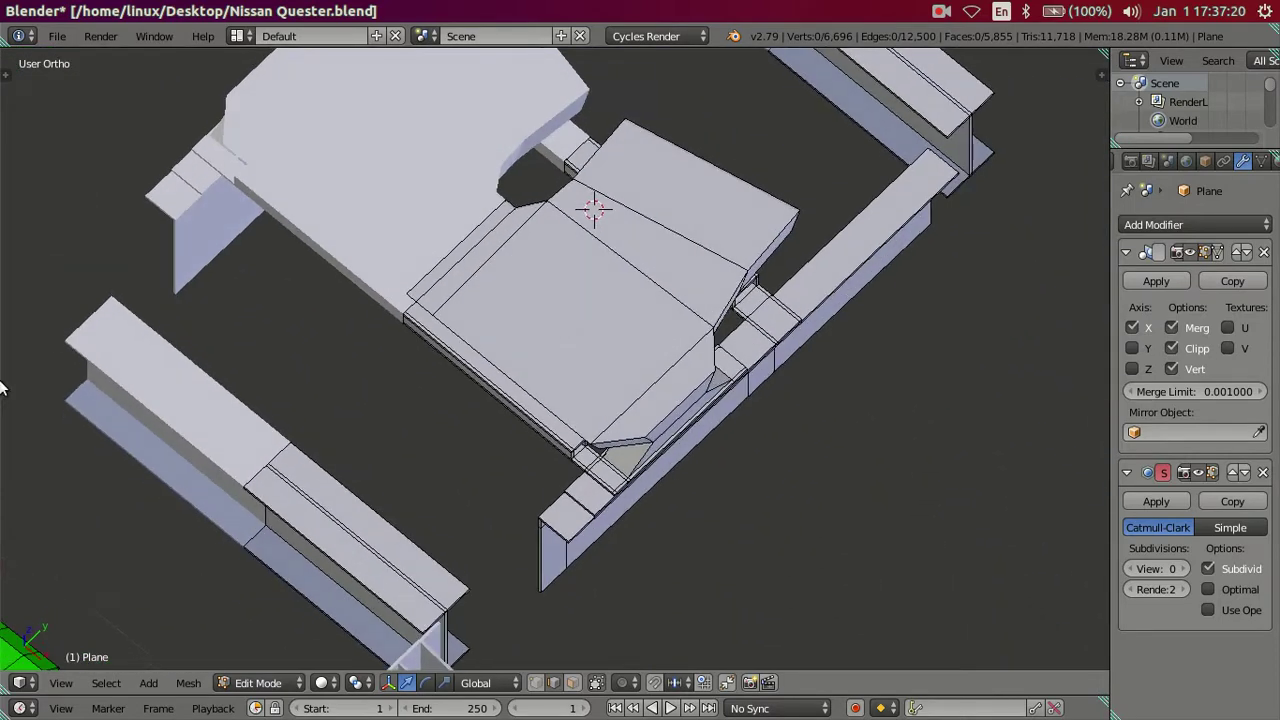
click(18, 385)
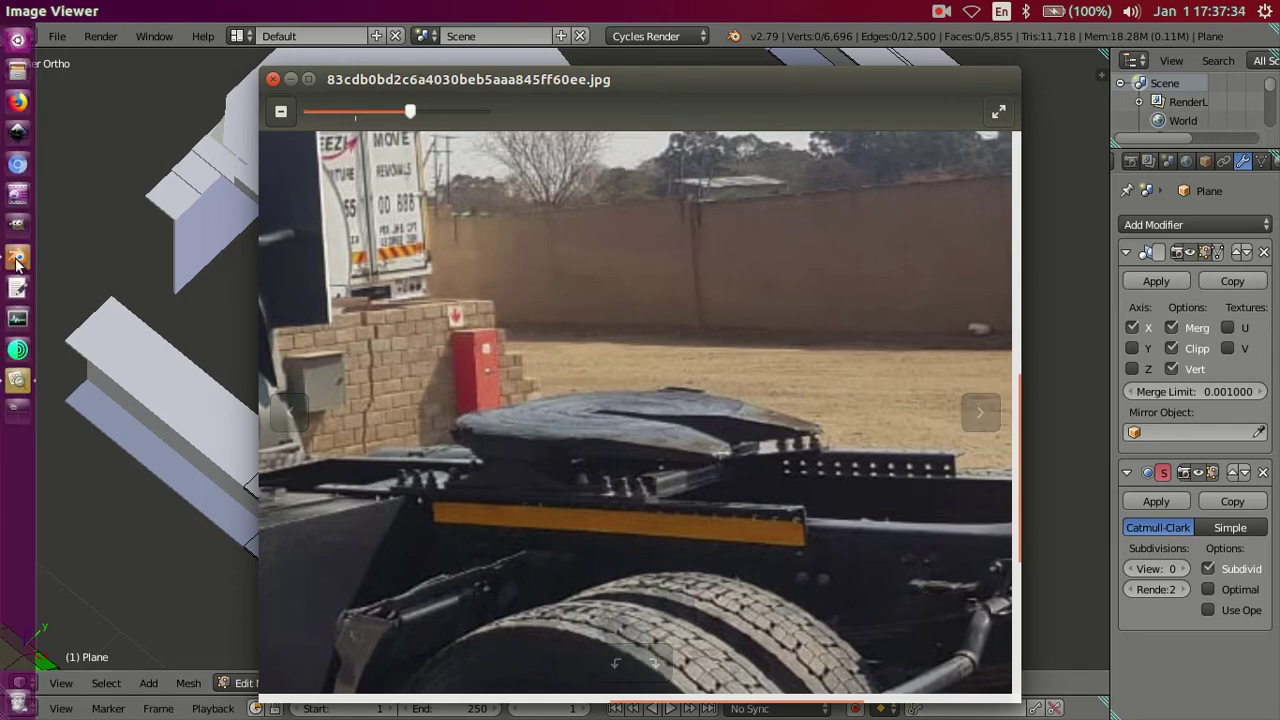
click(17, 256)
middle_drag(647, 395, 291, 366)
Step: Try moving the inner corner vertex along X, then undo that move
scroll(620, 437, up, 3)
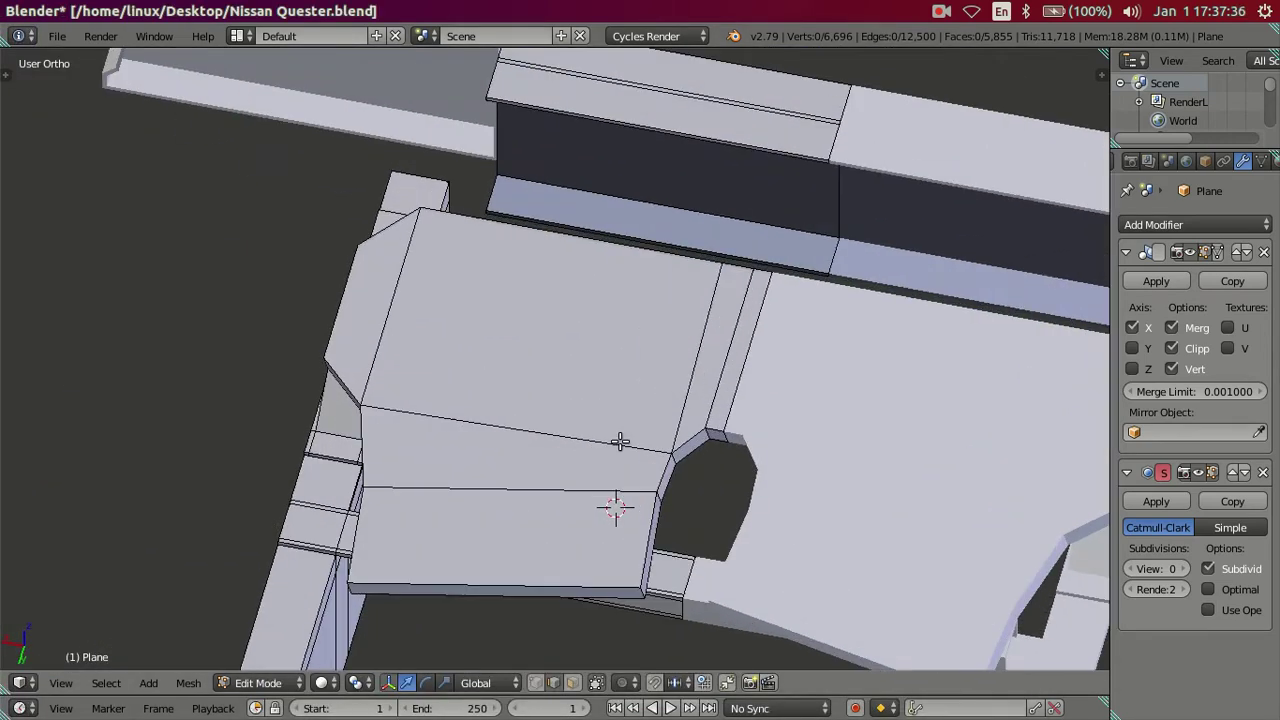
middle_drag(649, 477, 571, 480)
scroll(678, 497, up, 2)
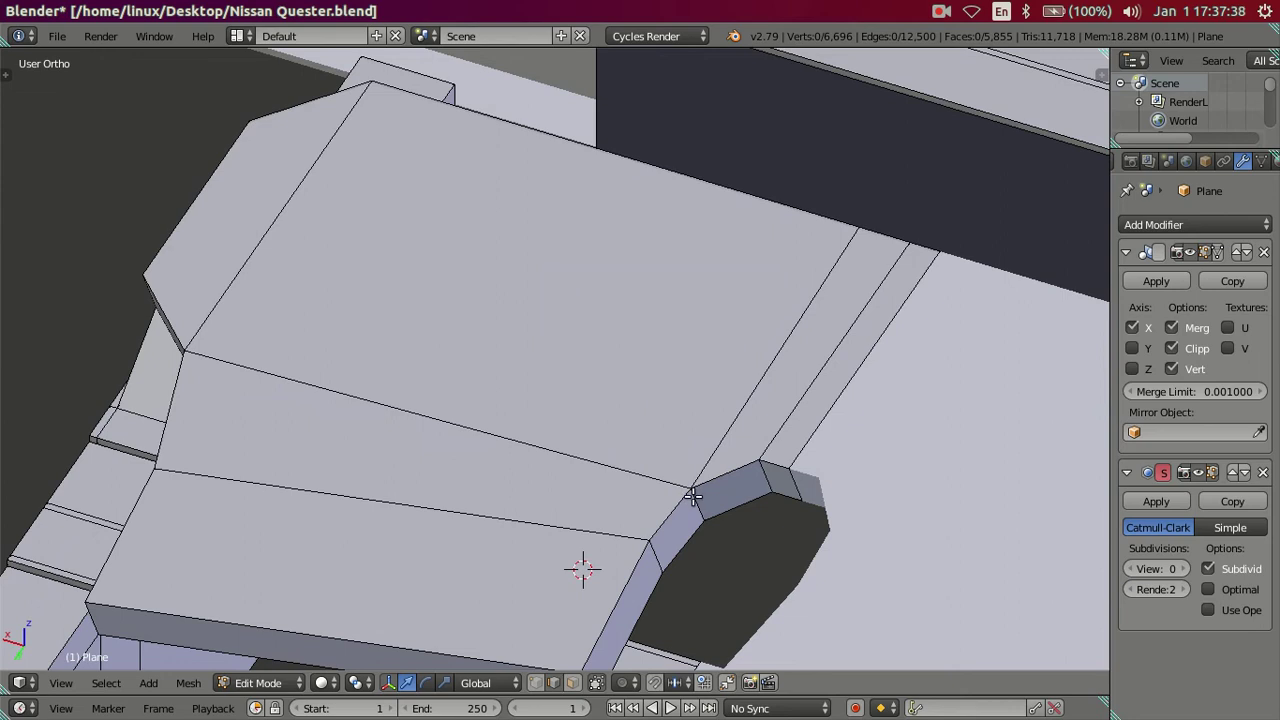
mouse_move(698, 503)
middle_down()
mouse_move(771, 537)
mouse_move(805, 533)
middle_up()
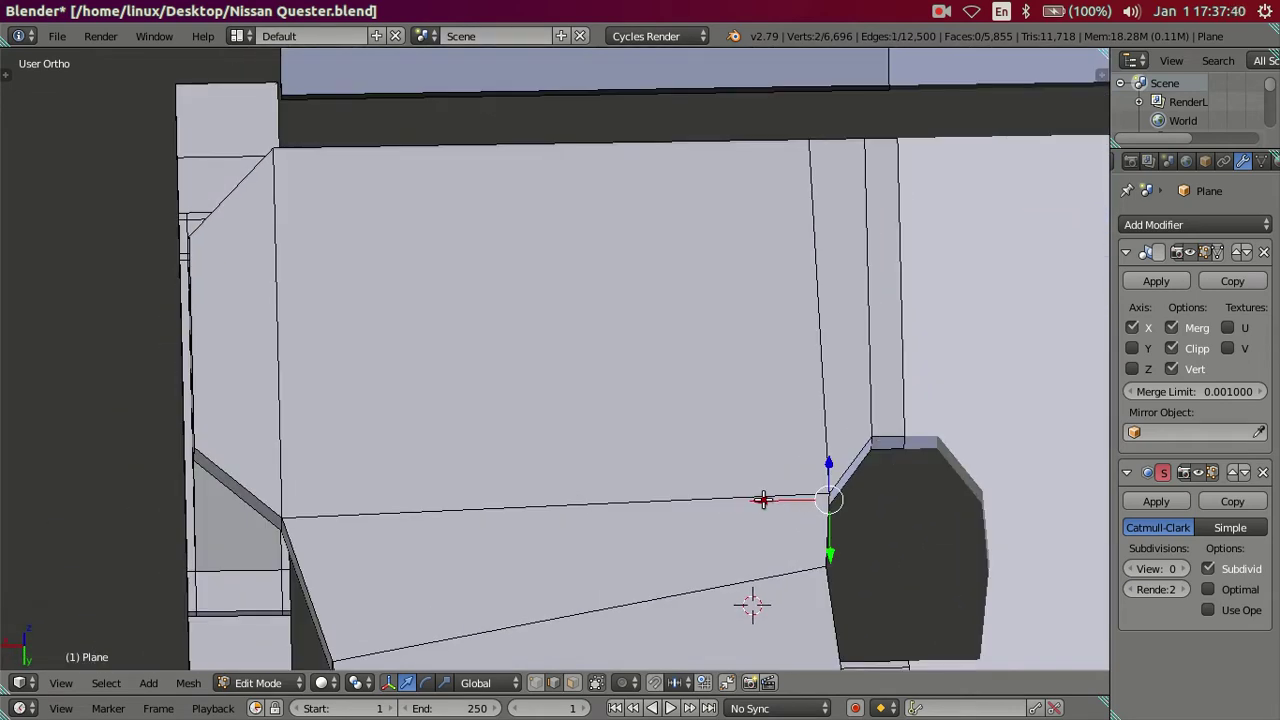
key(g)
key(x)
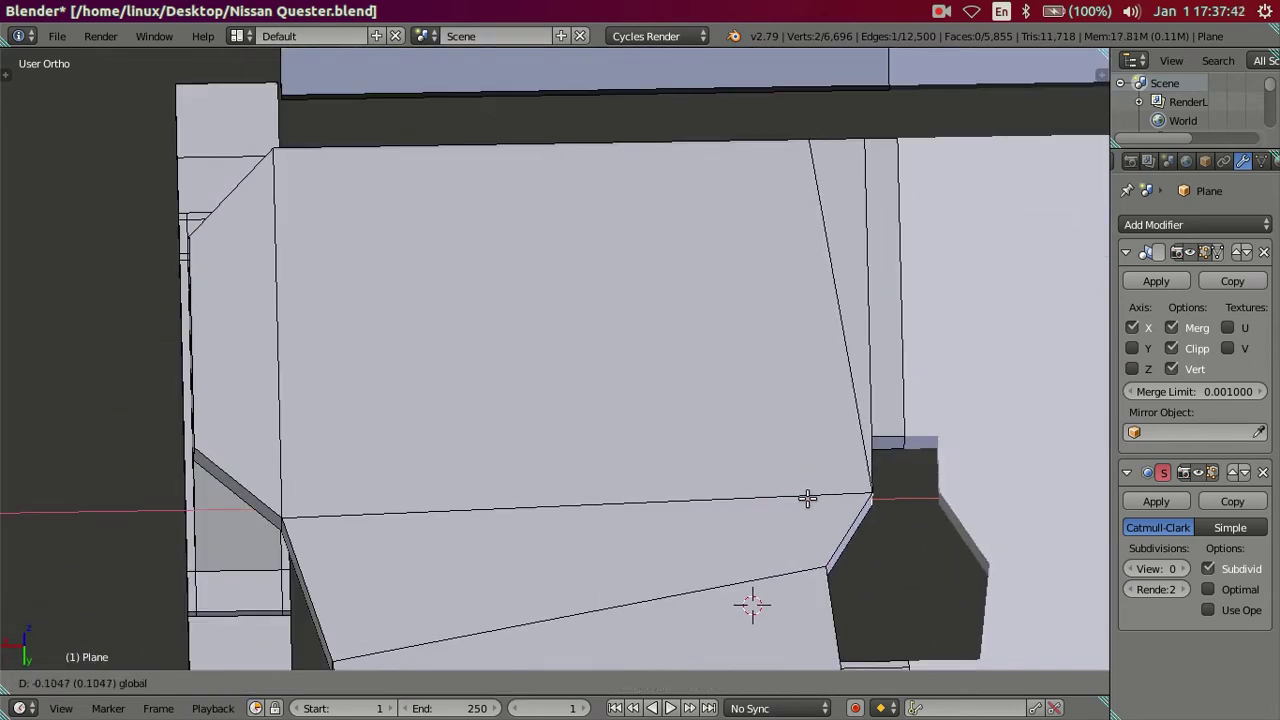
click(807, 497)
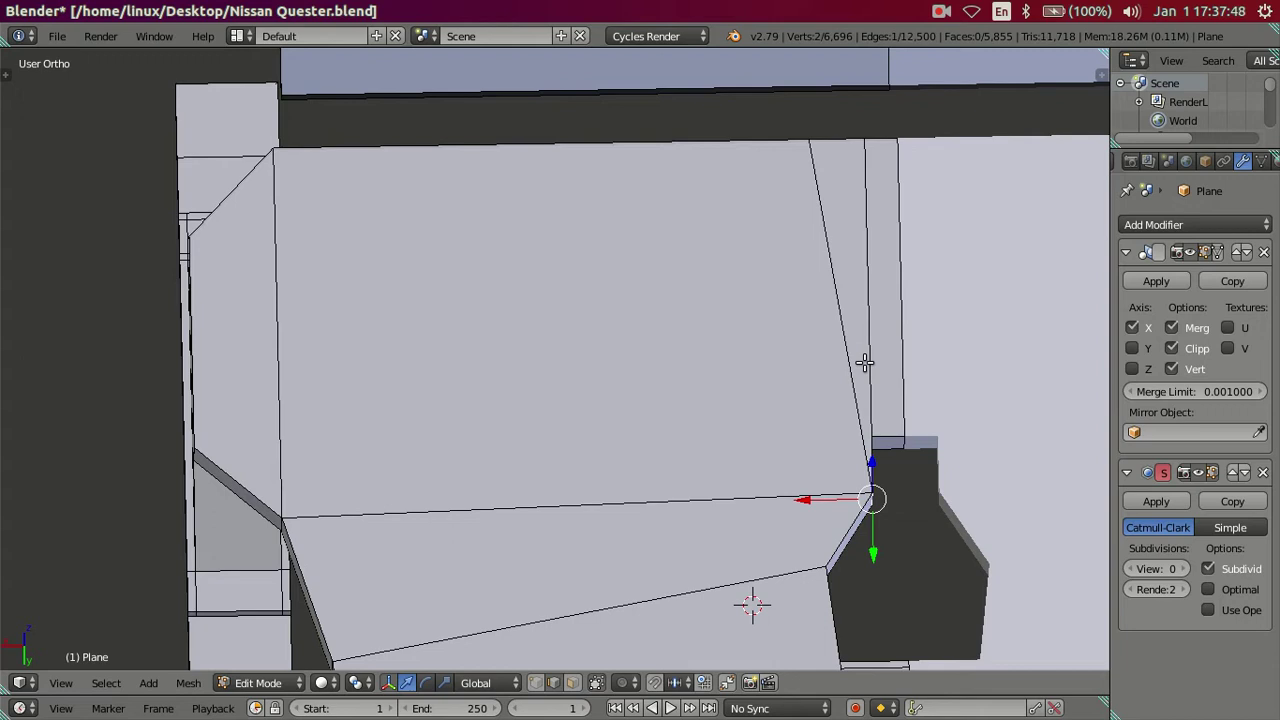
key(ctrl+z)
Step: Reposition the corner vertex along Y and X so the notch edges taper inward
mouse_move(838, 524)
middle_down()
mouse_move(789, 488)
mouse_move(809, 527)
mouse_move(762, 406)
middle_up()
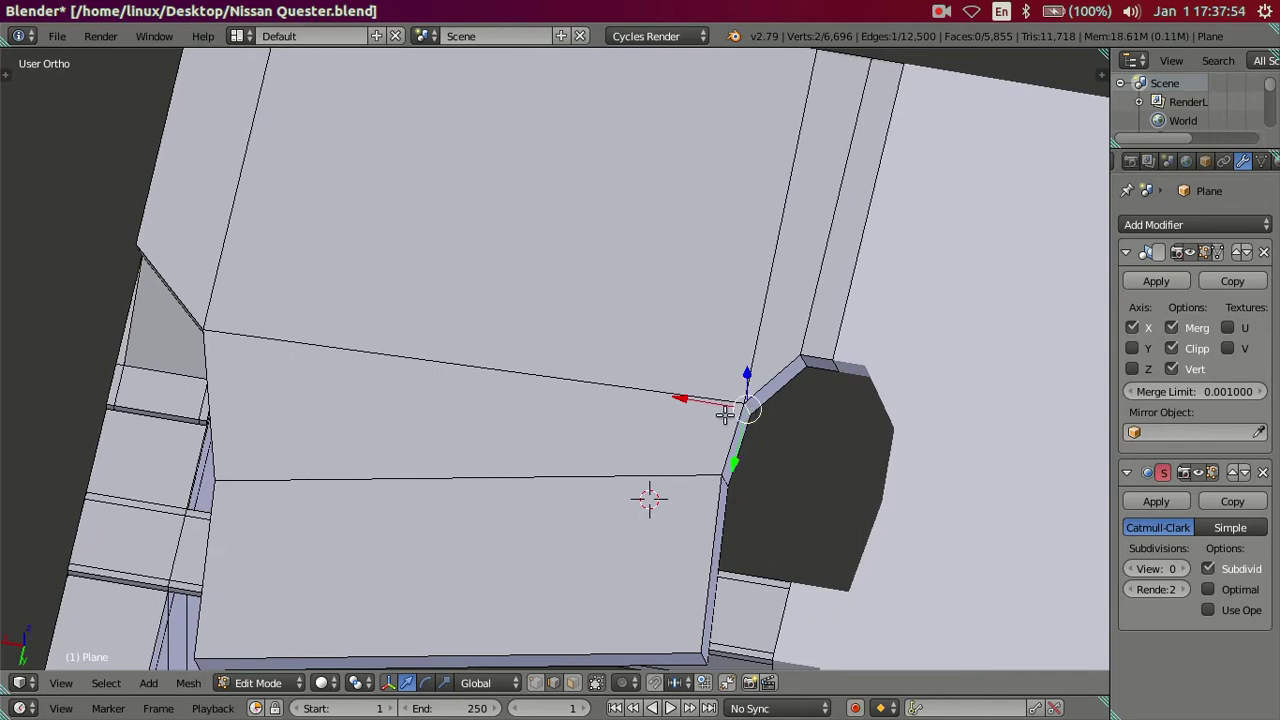
mouse_move(712, 396)
mouse_down()
mouse_move(739, 408)
mouse_move(747, 390)
mouse_up()
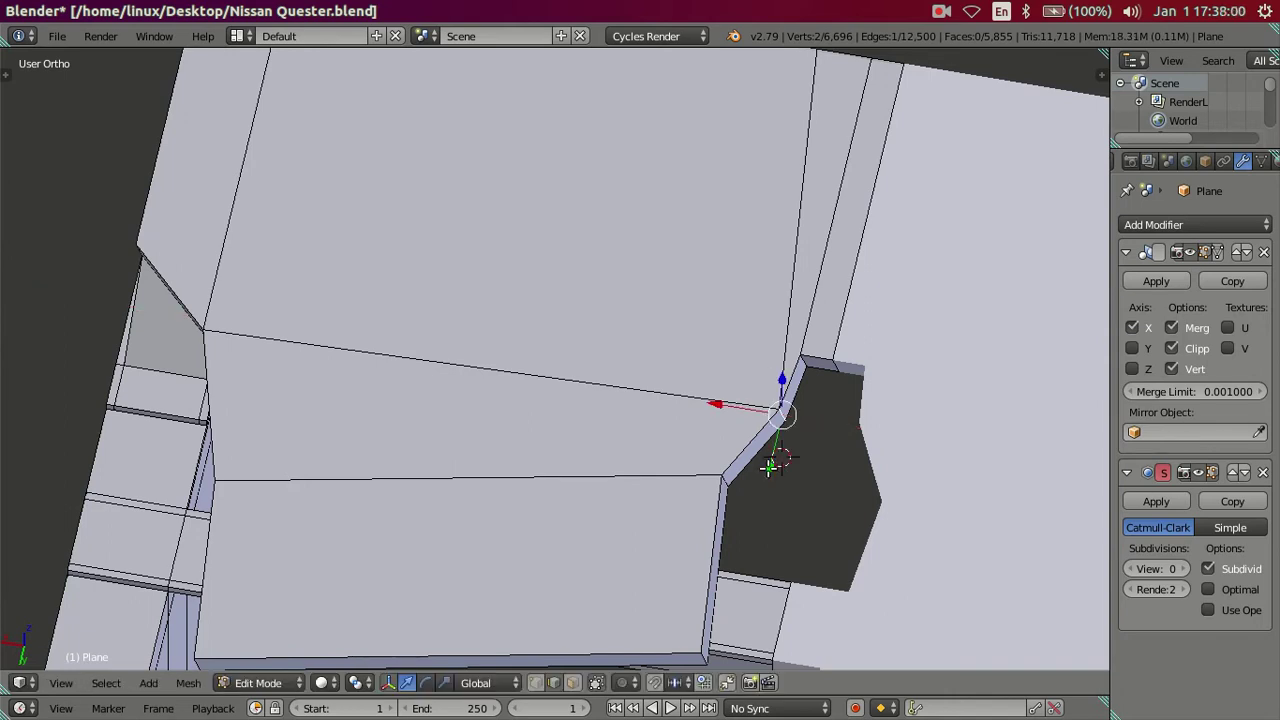
drag(768, 465, 759, 486)
drag(722, 432, 733, 469)
key(g)
key(x)
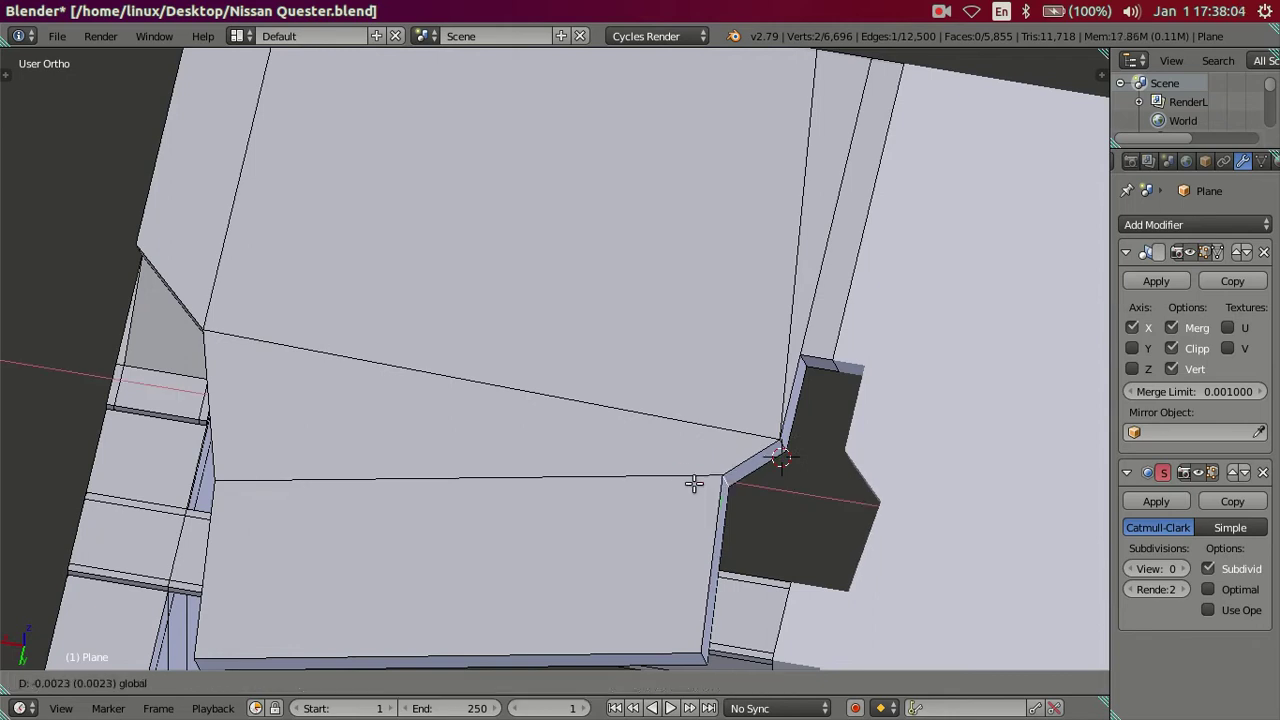
click(706, 489)
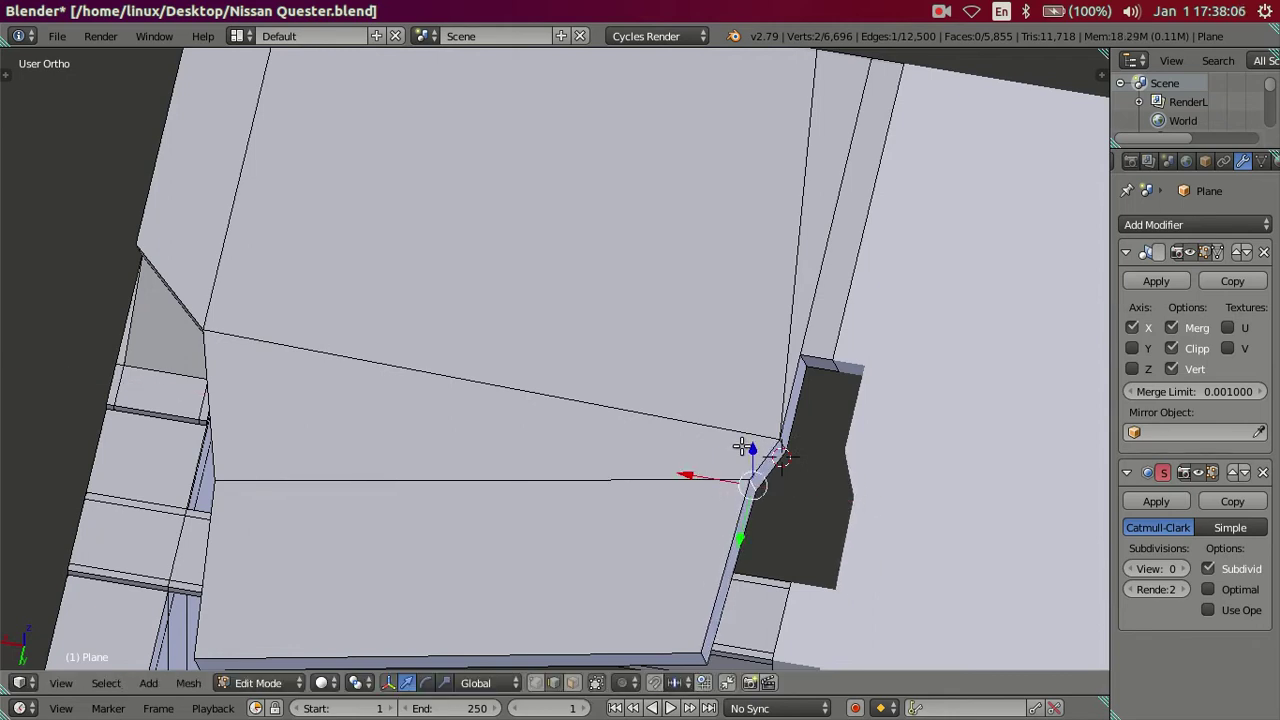
drag(741, 549, 690, 580)
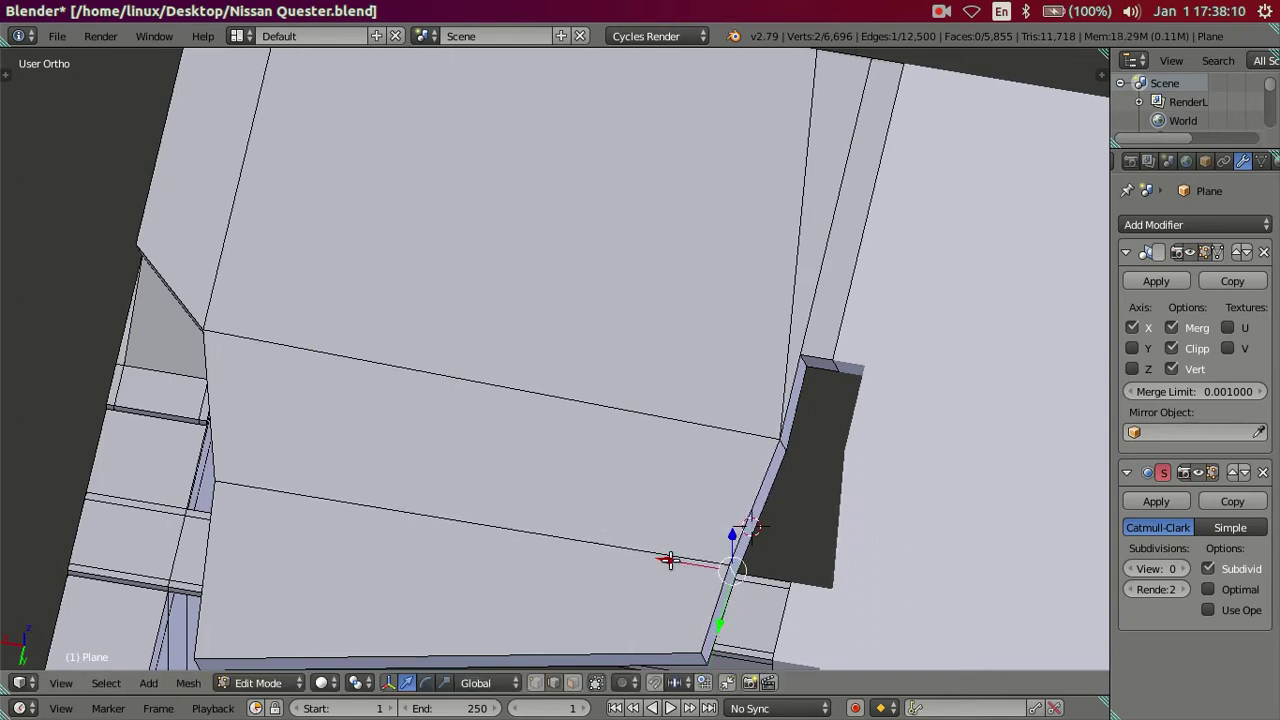
key(g)
key(x)
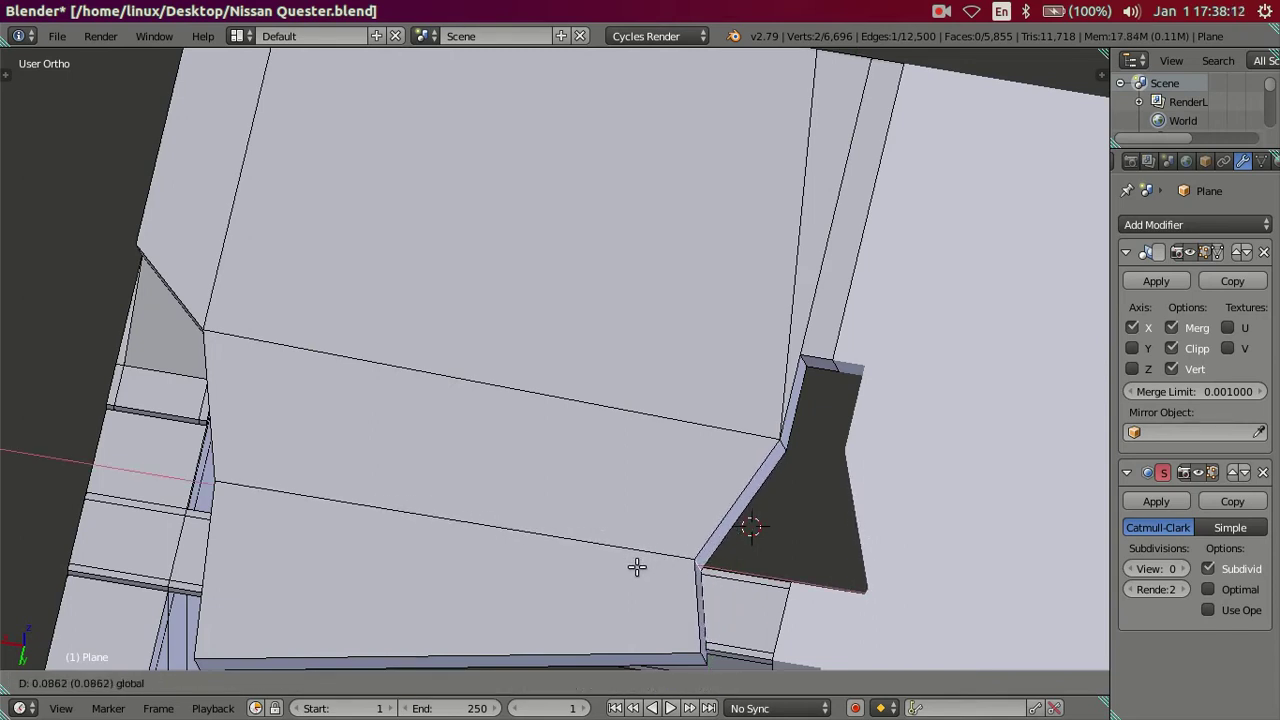
click(637, 567)
scroll(637, 567, down, 5)
mouse_move(634, 551)
middle_down()
mouse_move(677, 549)
mouse_move(657, 526)
mouse_move(0, 567)
middle_up()
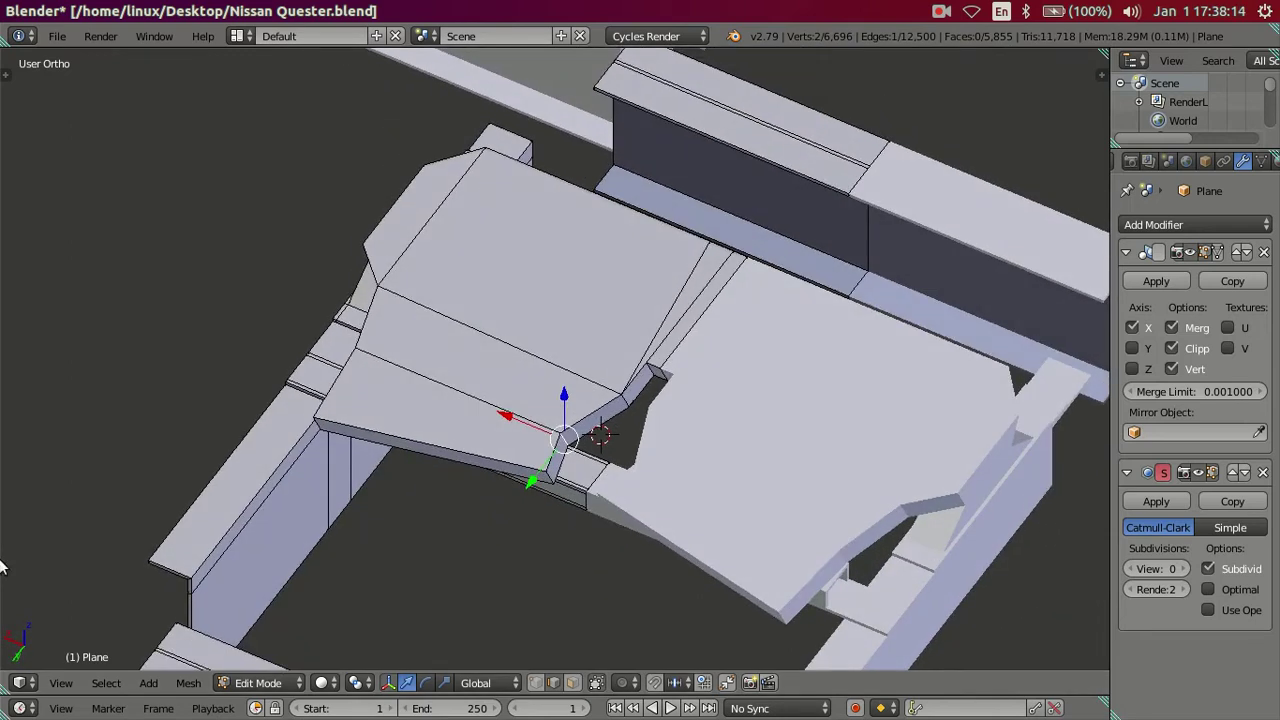
Step: Compare with the truck reference photo, then shift the corner vertex along Y and X
click(16, 383)
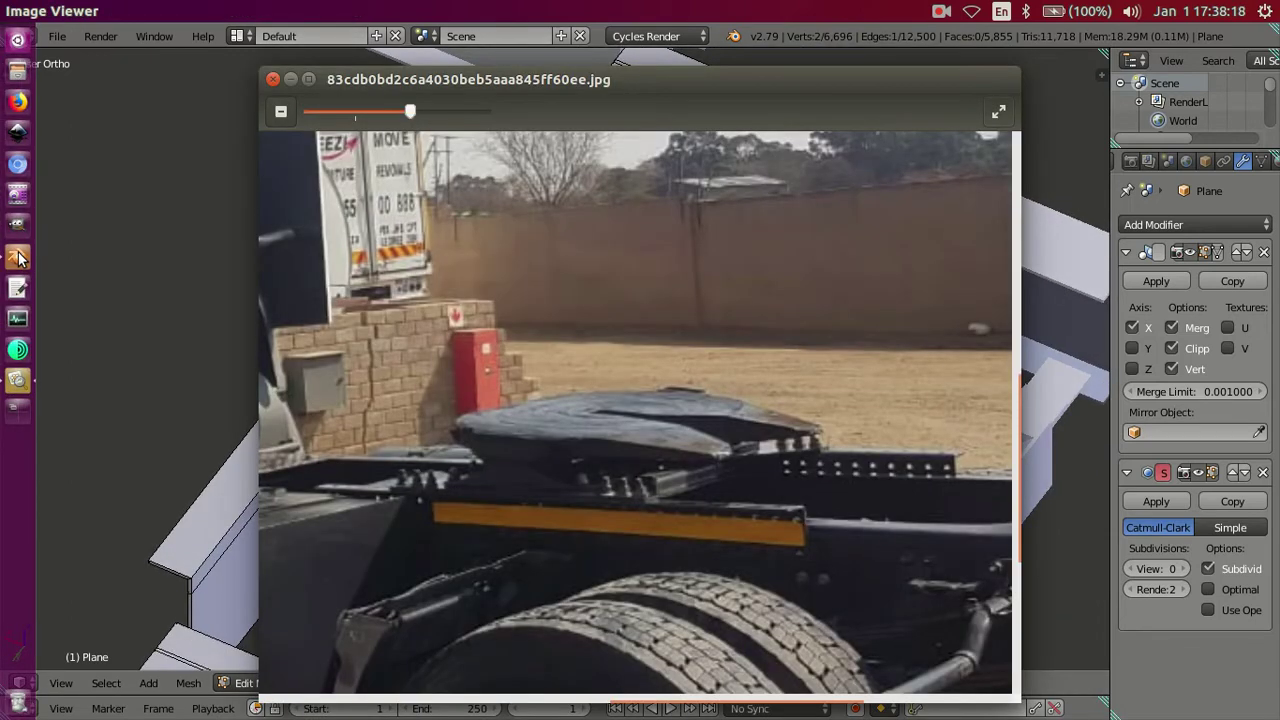
click(18, 258)
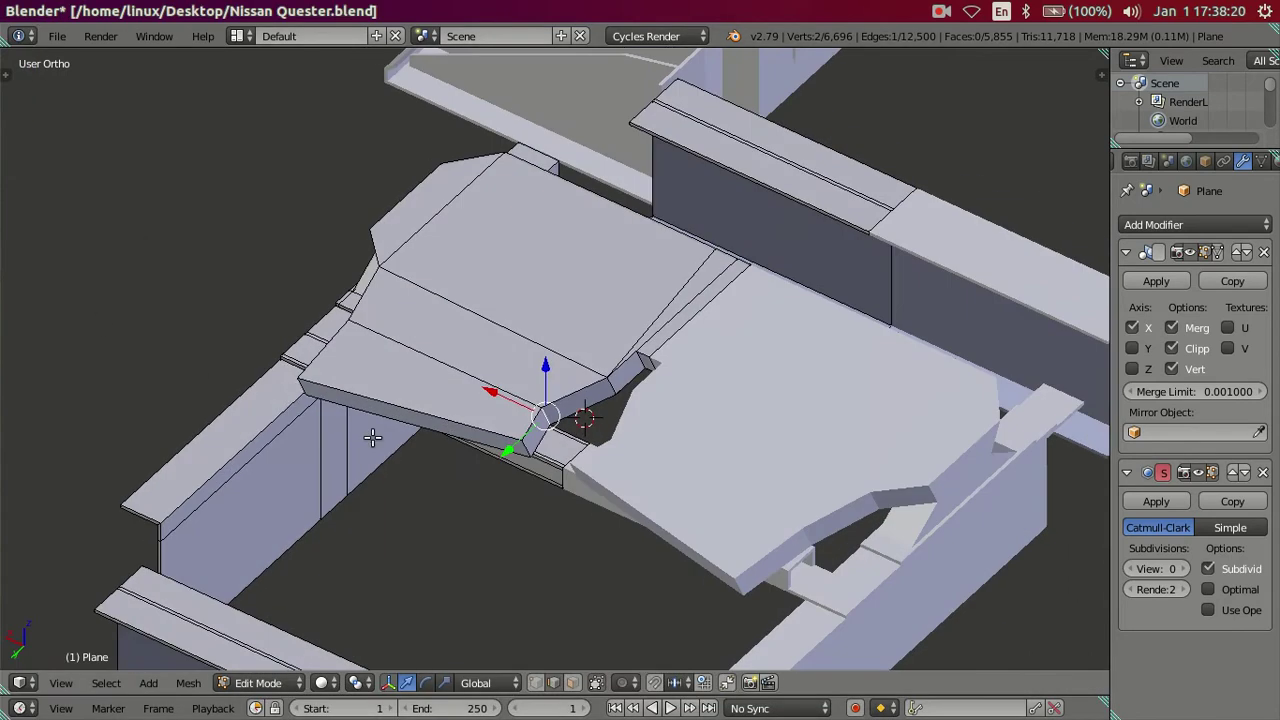
mouse_move(524, 450)
mouse_down()
mouse_move(436, 443)
mouse_move(377, 410)
mouse_up()
mouse_move(377, 410)
middle_down()
mouse_move(466, 369)
mouse_move(462, 400)
middle_up()
drag(417, 410, 443, 407)
mouse_move(534, 426)
middle_down()
mouse_move(537, 523)
mouse_move(461, 590)
middle_up()
drag(514, 636, 501, 640)
drag(430, 592, 506, 607)
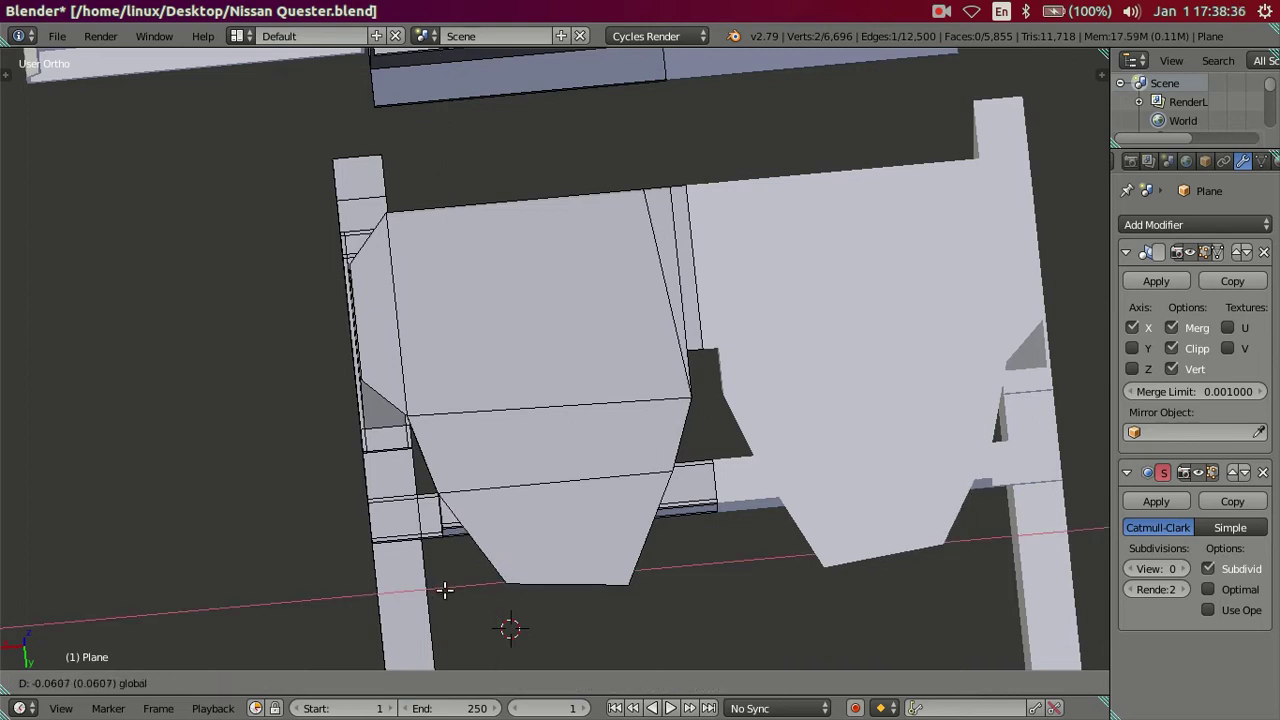
mouse_move(506, 607)
middle_down()
mouse_move(611, 491)
mouse_move(811, 440)
mouse_move(581, 434)
mouse_move(677, 471)
mouse_move(872, 363)
middle_up()
scroll(800, 434, up, 2)
scroll(581, 434, up, 2)
Step: Set the selected vertex's Y coordinate in the N-panel transform properties
key(n)
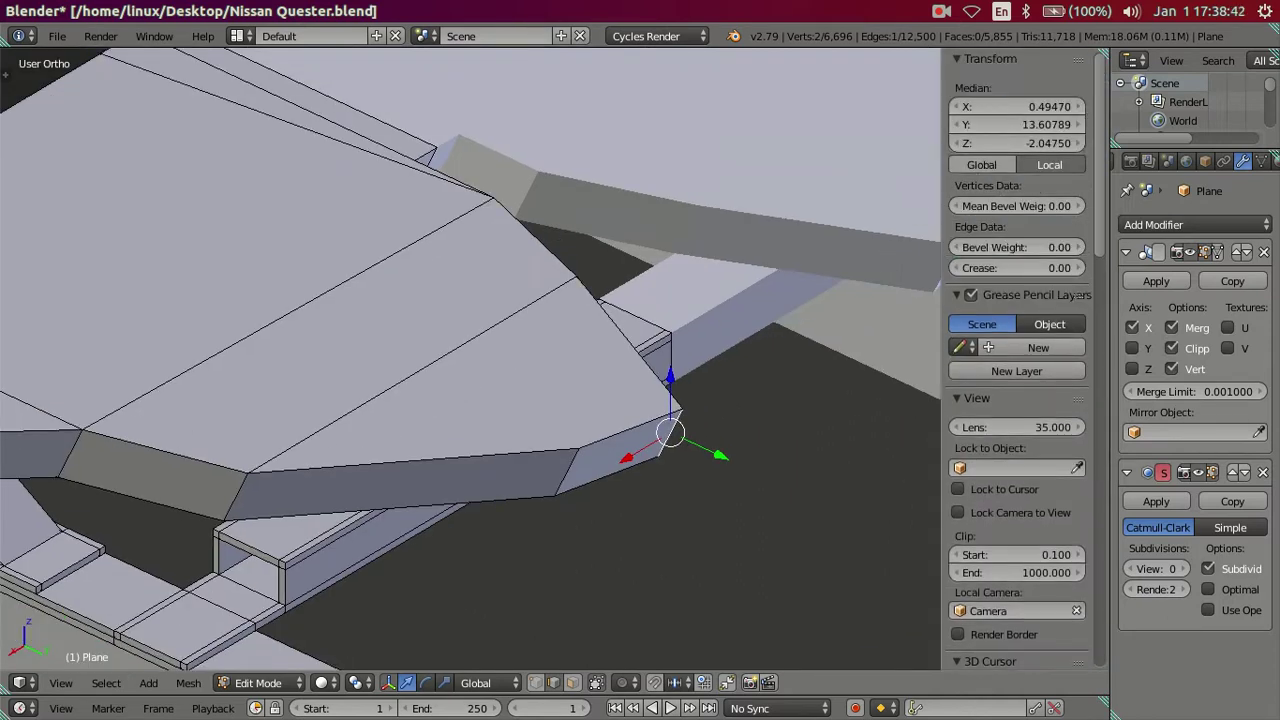
click(999, 124)
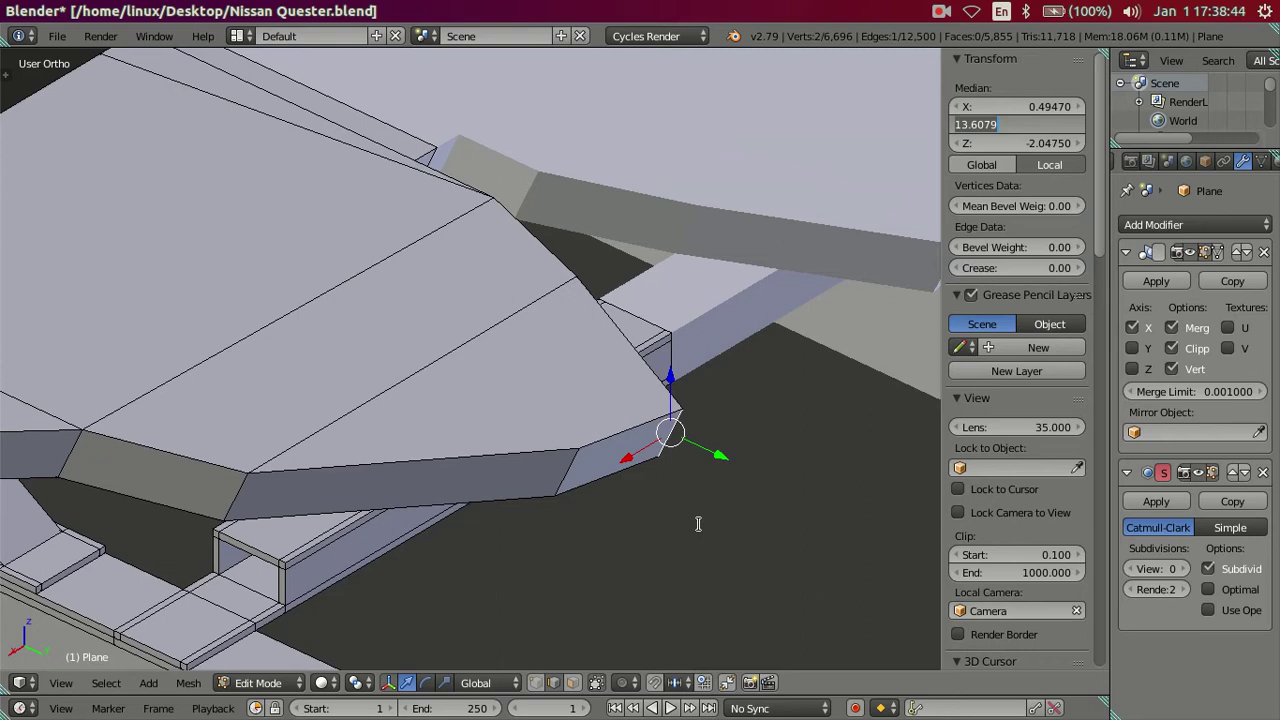
key(Return)
Step: Move another vertex on the plate's edge along X
right_click(566, 471)
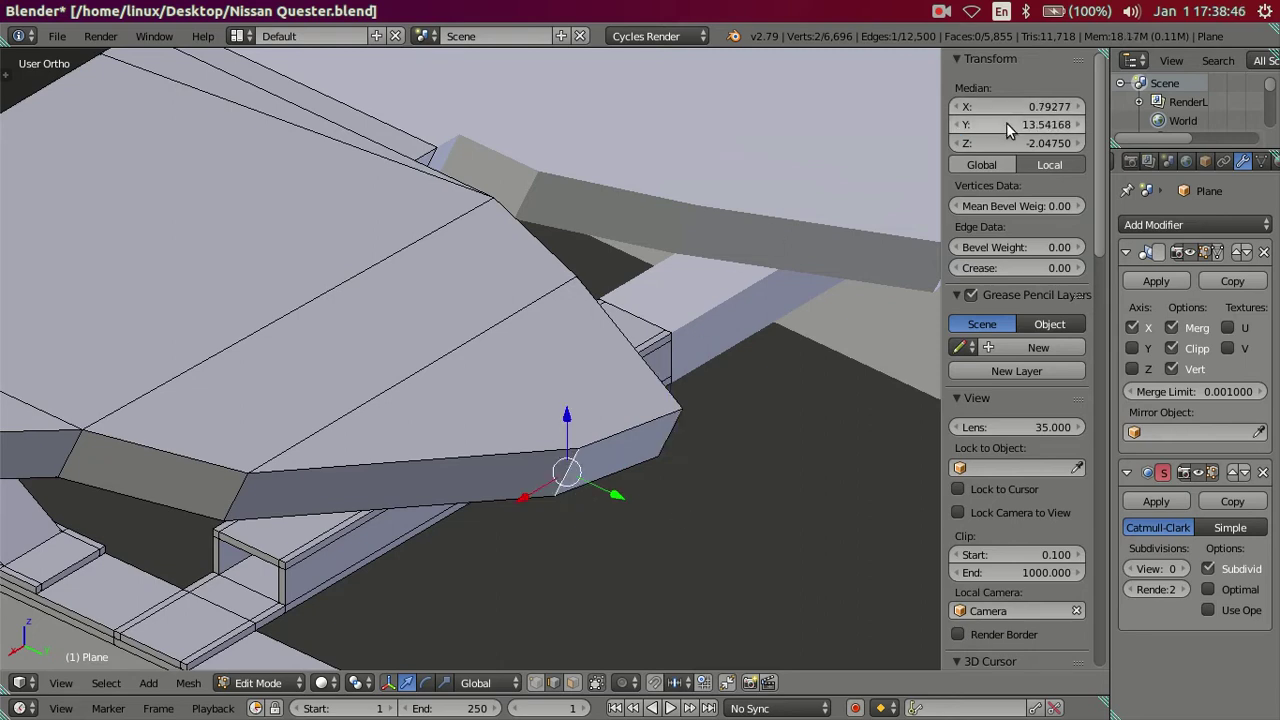
key(n)
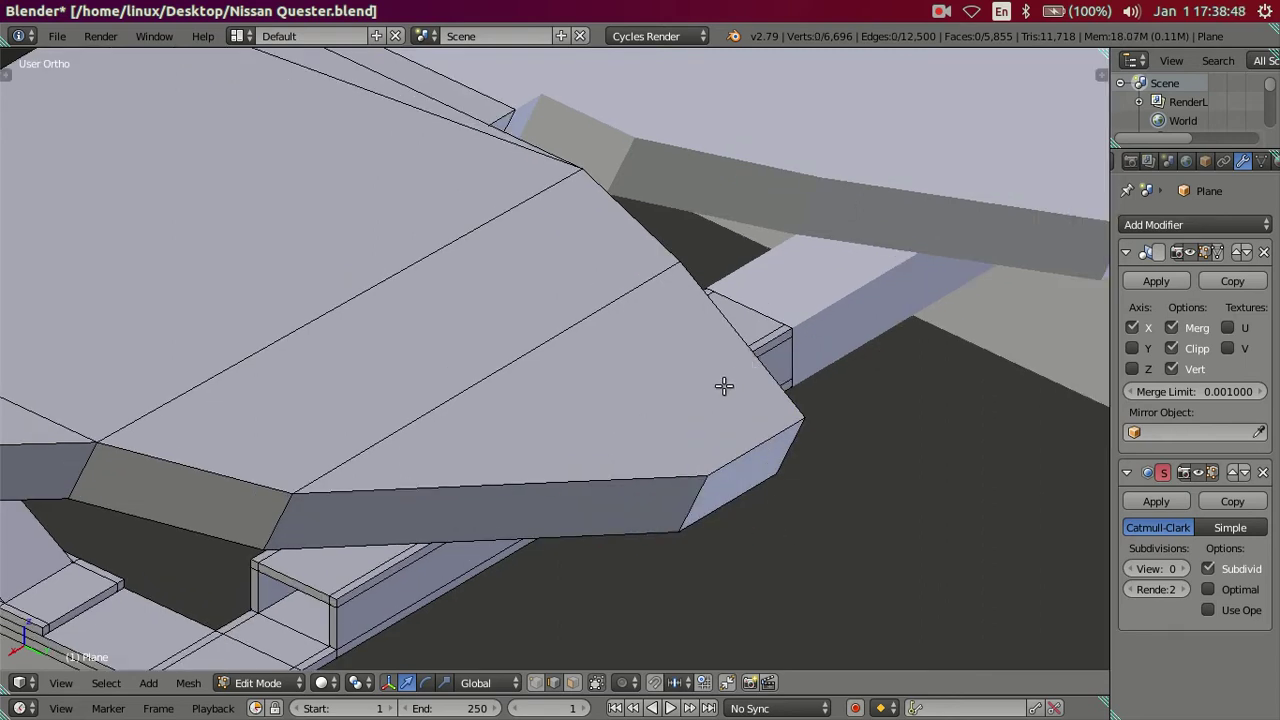
scroll(724, 386, down, 5)
mouse_move(643, 514)
middle_down()
mouse_move(608, 477)
mouse_move(480, 484)
mouse_move(457, 540)
middle_up()
key(g)
key(x)
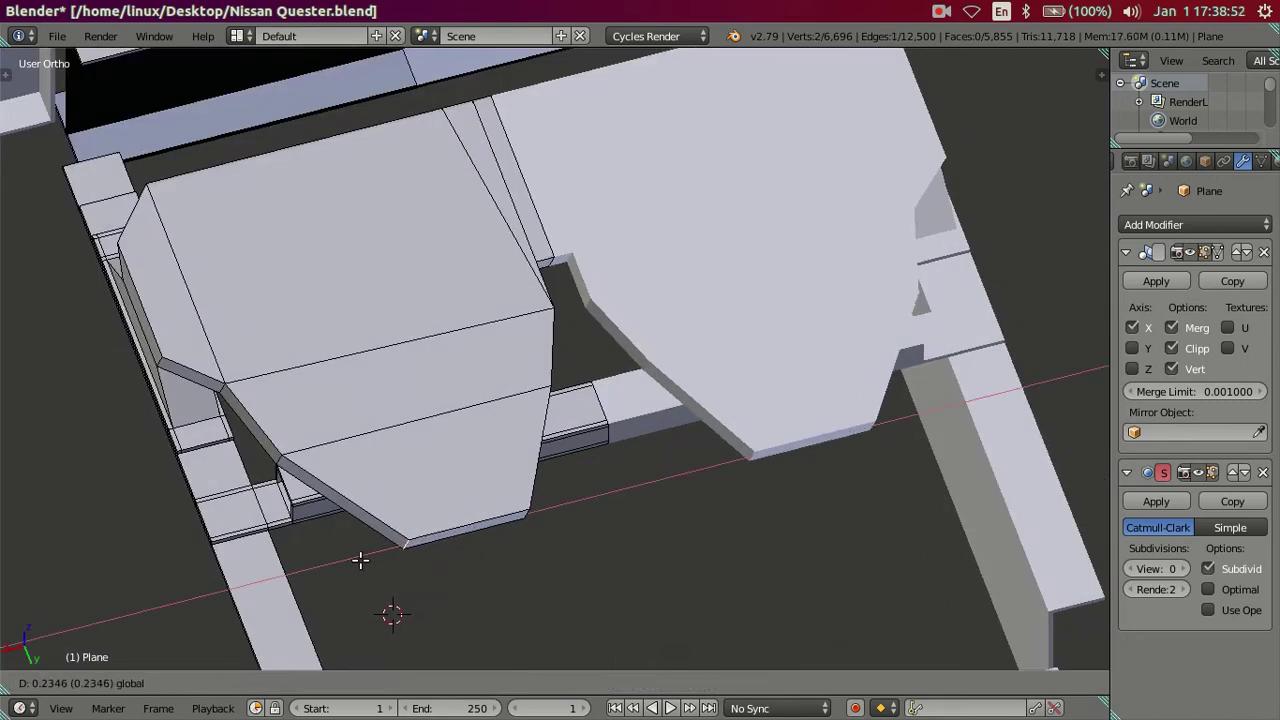
click(360, 560)
Step: Select two front edges and slide them together along X
mouse_move(514, 503)
middle_down()
mouse_move(286, 380)
mouse_move(317, 351)
mouse_move(237, 352)
middle_up()
mouse_move(291, 397)
middle_down()
mouse_move(230, 490)
mouse_move(262, 530)
middle_up()
shift+right_click(262, 452)
key(g)
key(x)
click(188, 452)
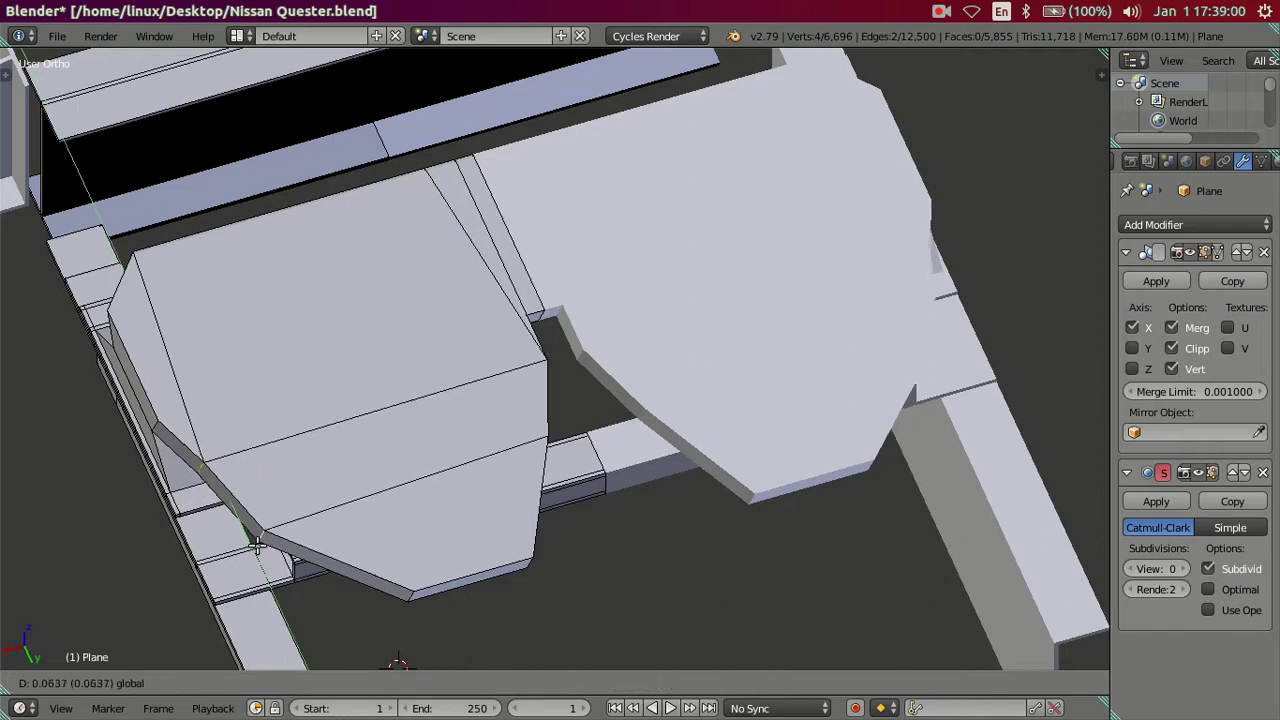
Step: Slide a different front edge along X to finish the chamfer, then deselect all
mouse_move(334, 474)
middle_down()
mouse_move(395, 318)
mouse_move(374, 384)
mouse_move(337, 397)
middle_up()
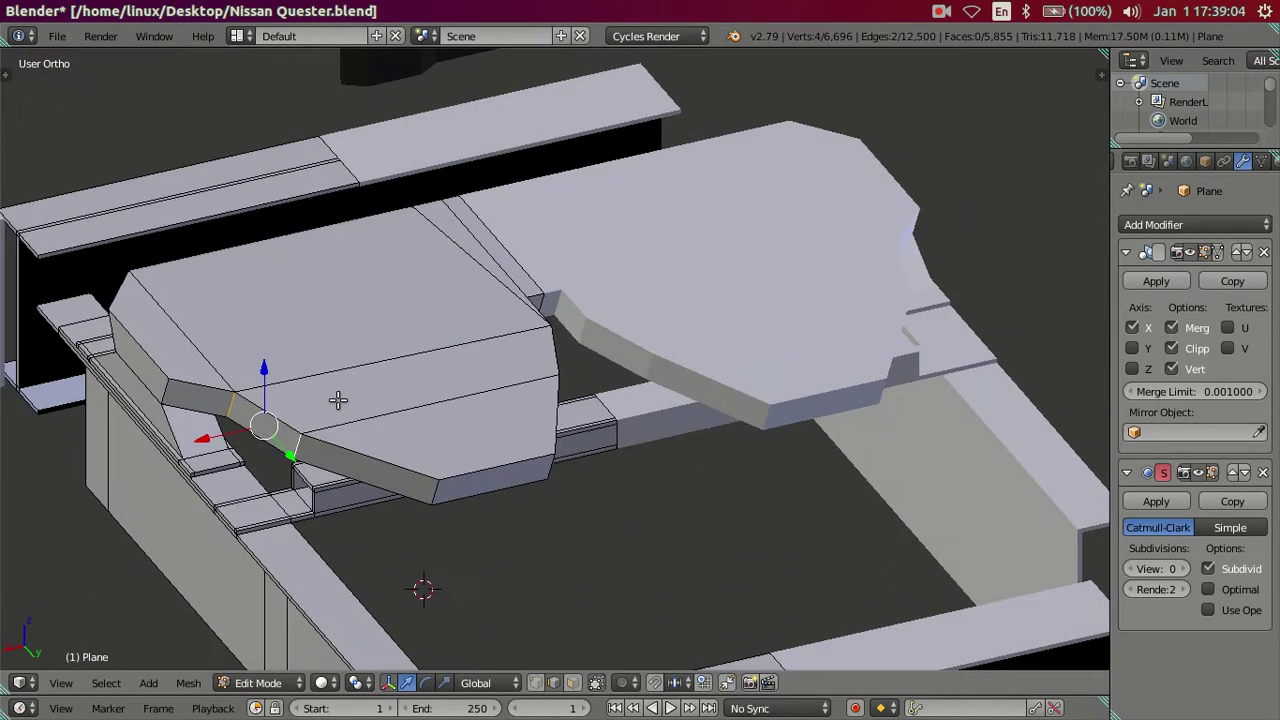
right_click(265, 420)
key(g)
key(x)
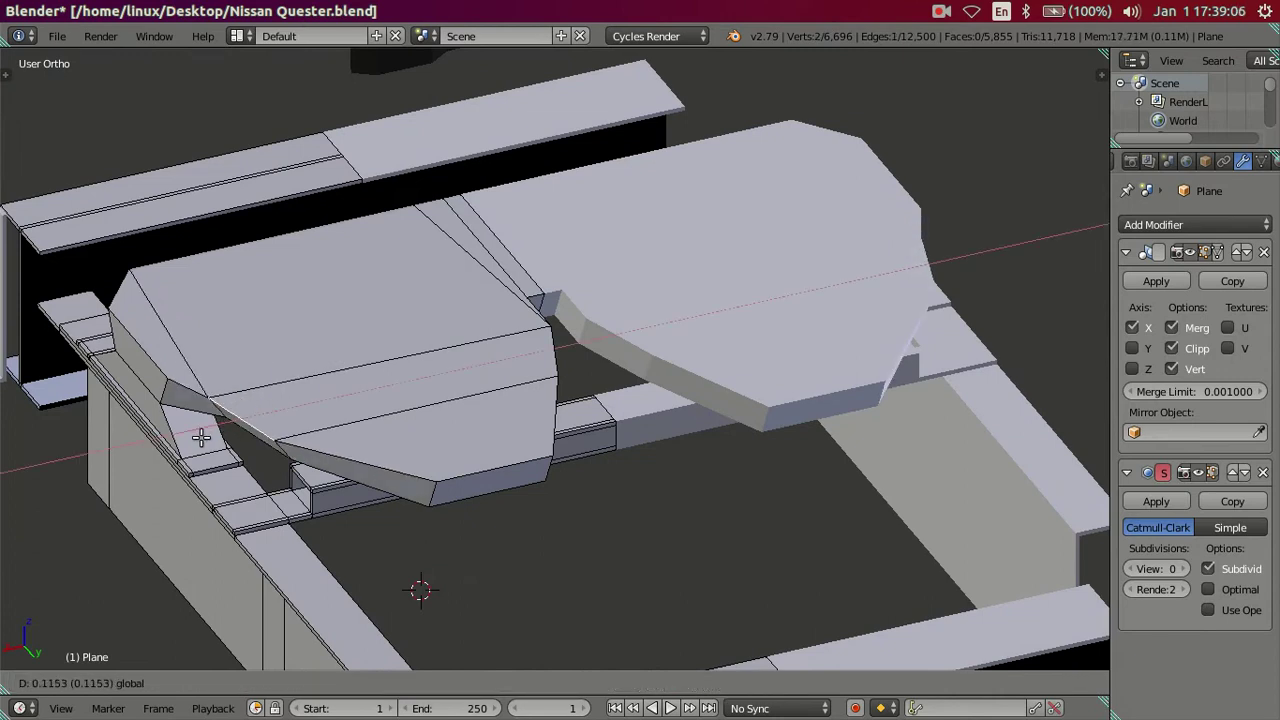
click(200, 430)
mouse_move(200, 430)
middle_down()
mouse_move(453, 441)
mouse_move(437, 423)
mouse_move(443, 509)
mouse_move(418, 242)
mouse_move(577, 337)
mouse_move(714, 194)
mouse_move(732, 198)
mouse_move(731, 451)
mouse_move(543, 429)
mouse_move(560, 412)
middle_up()
key(a)
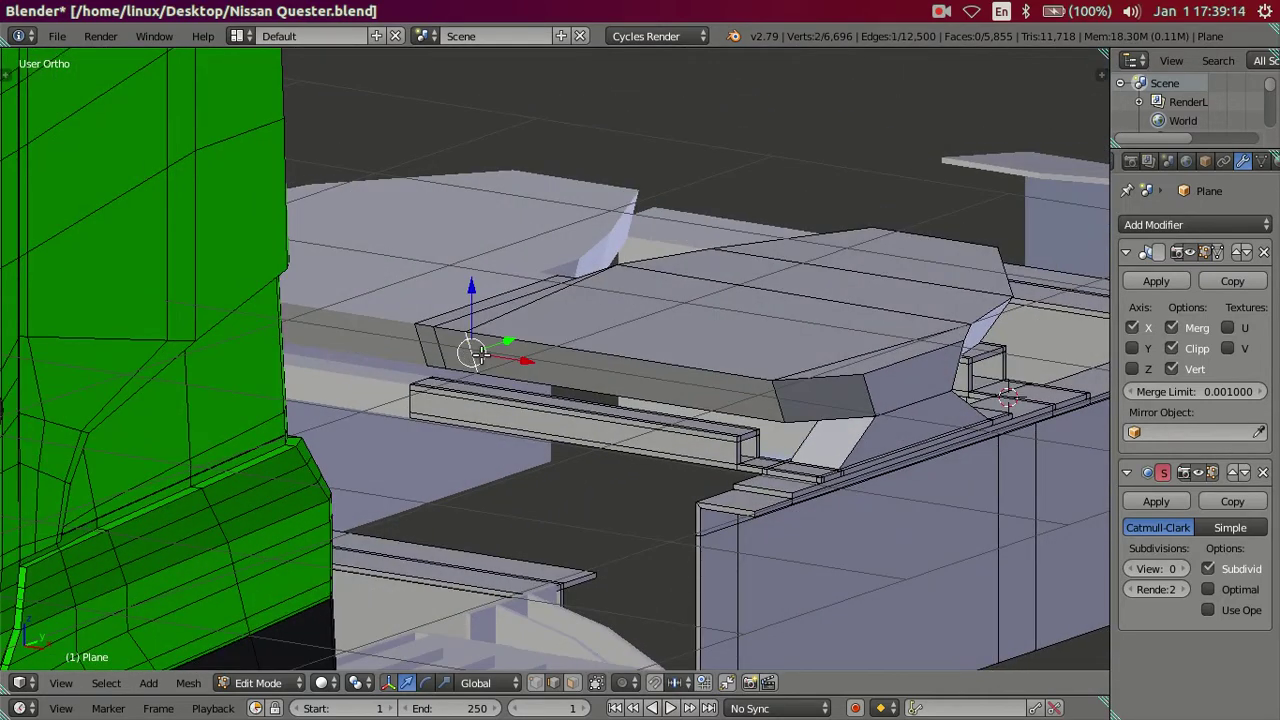
Step: Finish the X edge move, then push three side edges outward along Y
drag(533, 367, 617, 398)
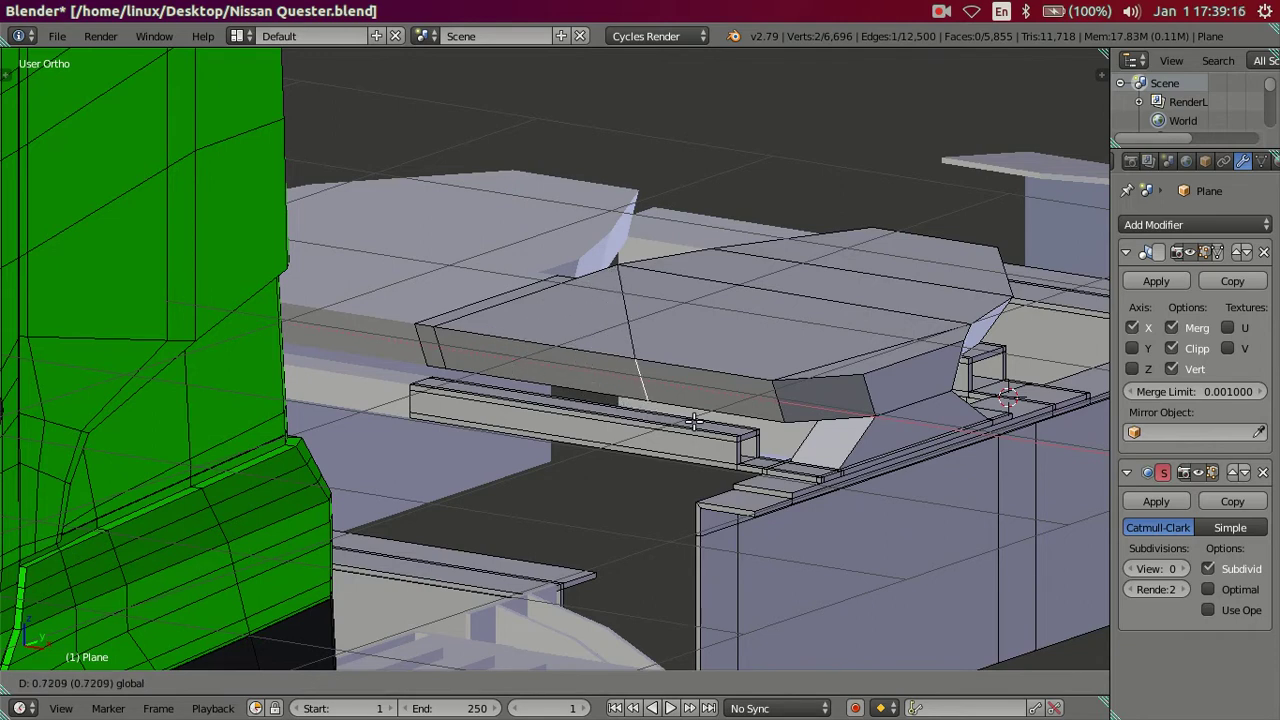
drag(687, 422, 687, 422)
right_click(388, 346)
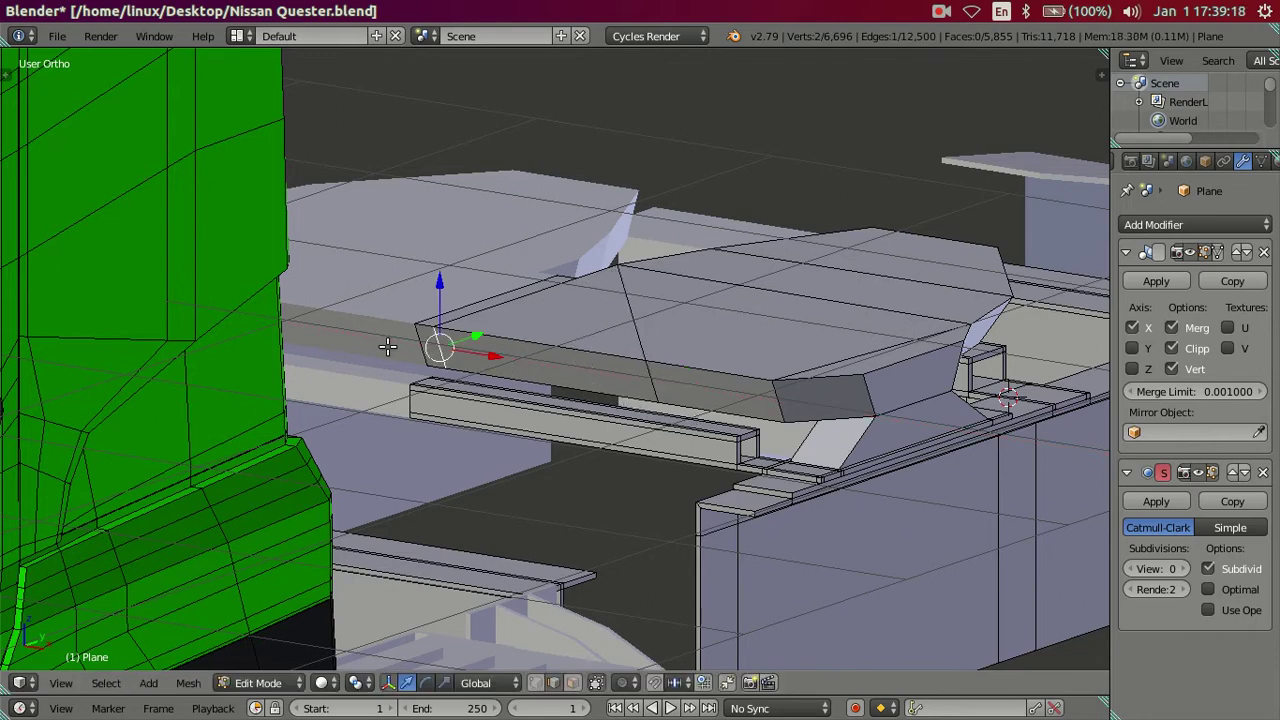
shift+right_click(428, 338)
shift+right_click(654, 384)
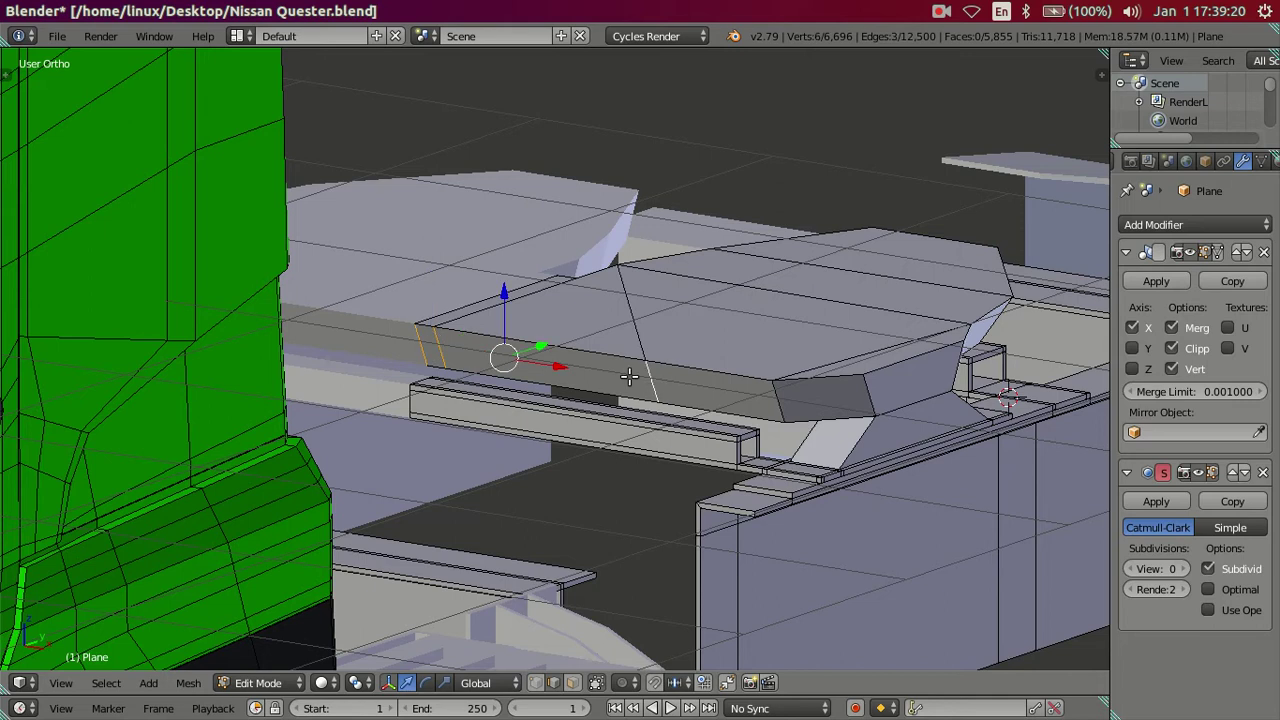
middle_drag(654, 384, 560, 421)
scroll(560, 421, up, 3)
key(g)
key(y)
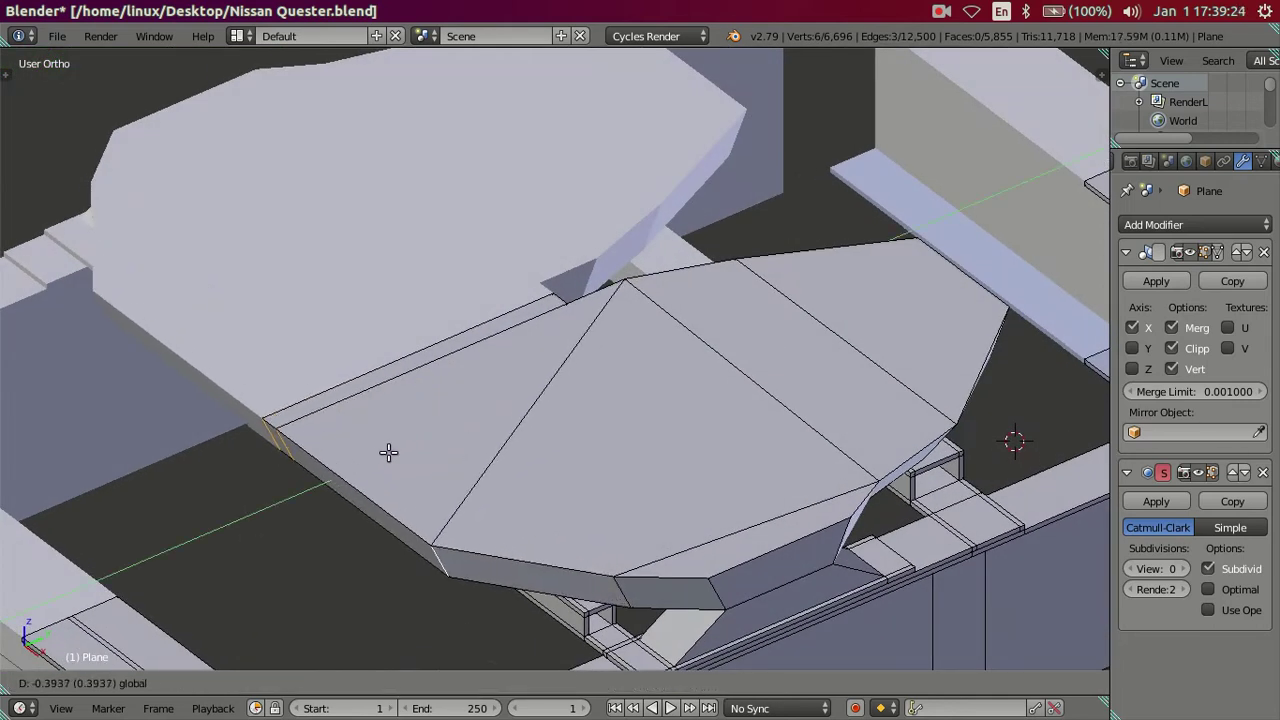
click(390, 452)
key(a)
Step: Lower two of the plate's top edges along Z to slope the outer sides down
mouse_move(397, 448)
middle_down()
mouse_move(614, 437)
mouse_move(557, 414)
middle_up()
key(Tab)
scroll(543, 383, up, 3)
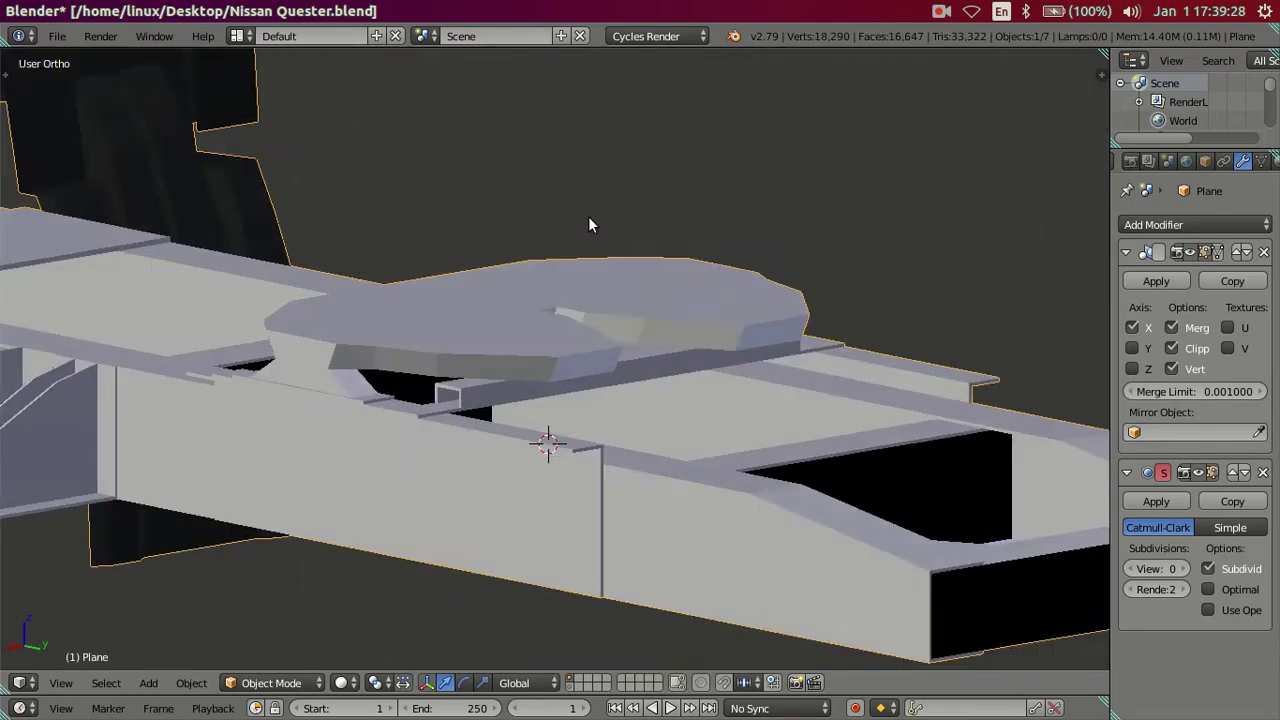
mouse_move(544, 295)
middle_down()
mouse_move(603, 214)
mouse_move(590, 252)
middle_up()
key(Tab)
scroll(600, 312, up, 2)
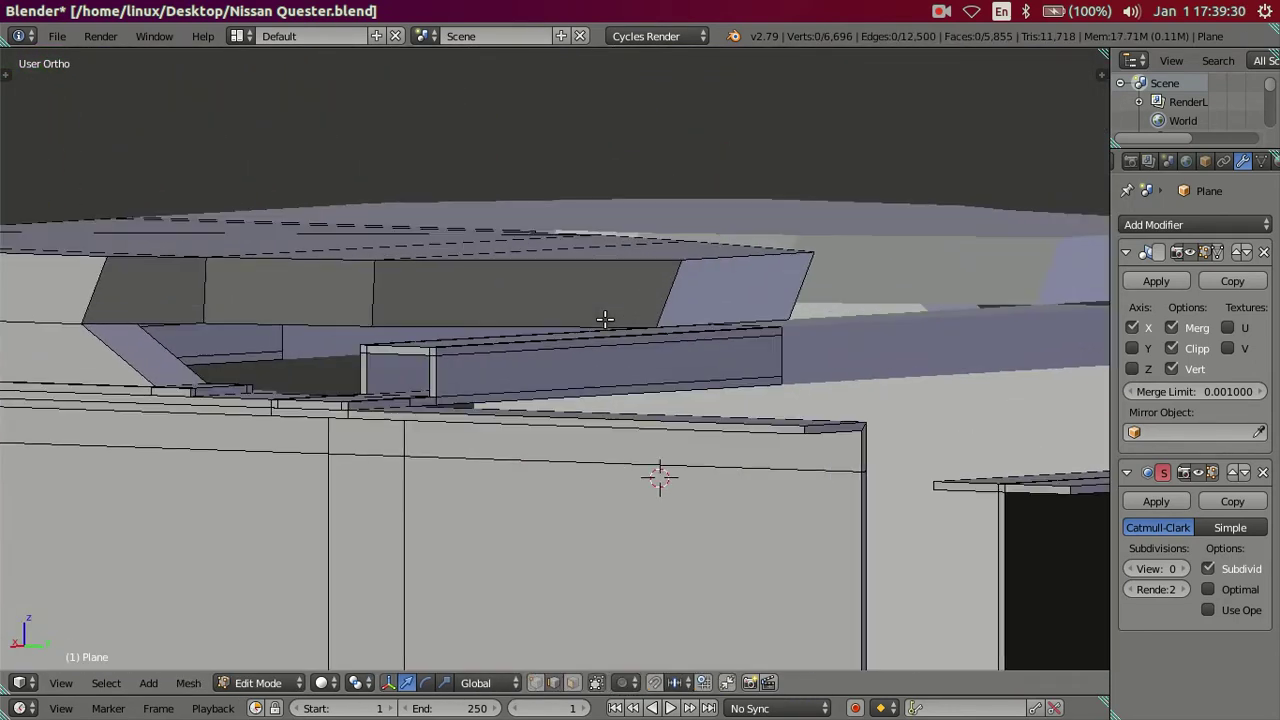
right_click(716, 242)
key(g)
key(z)
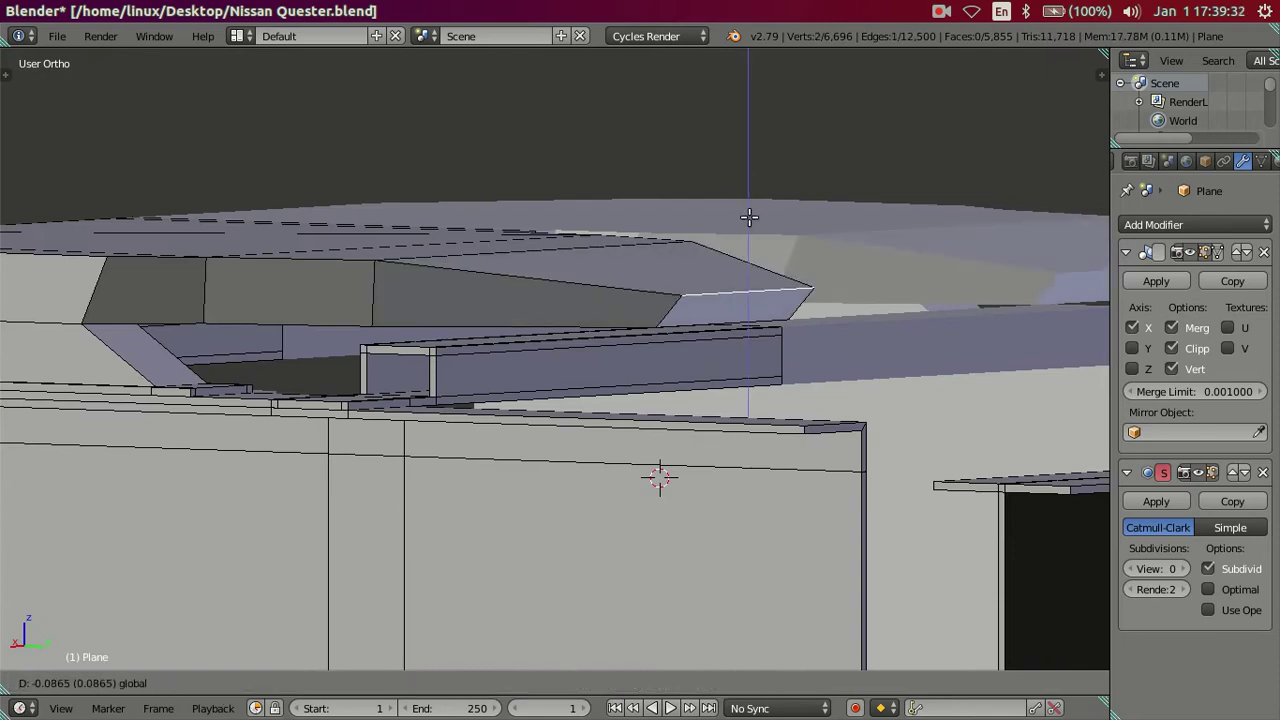
click(660, 235)
right_click(632, 240)
key(g)
key(z)
click(640, 238)
key(a)
Step: Shift a rim edge along Y, then bring up the reference photo in Image Viewer
right_click(702, 319)
middle_drag(702, 319, 975, 292)
key(g)
key(y)
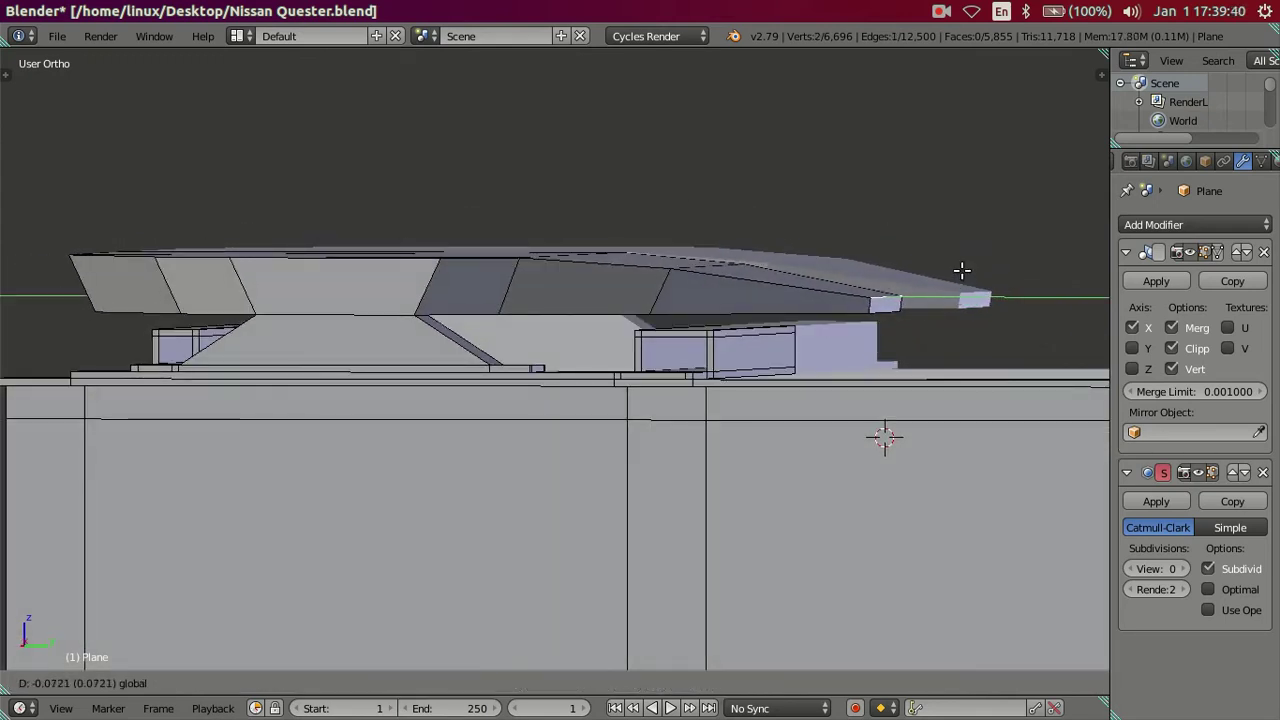
click(959, 268)
key(a)
mouse_move(923, 288)
middle_down()
mouse_move(694, 340)
mouse_move(716, 347)
mouse_move(760, 309)
mouse_move(700, 330)
middle_up()
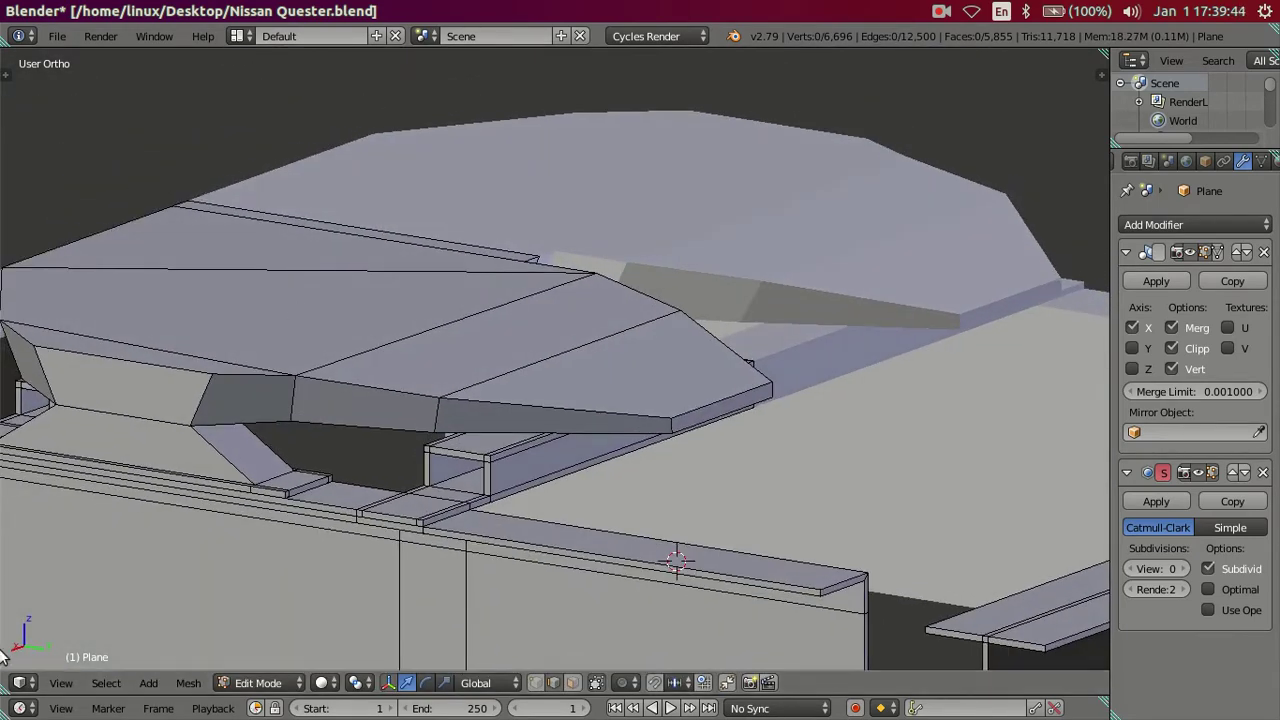
click(16, 384)
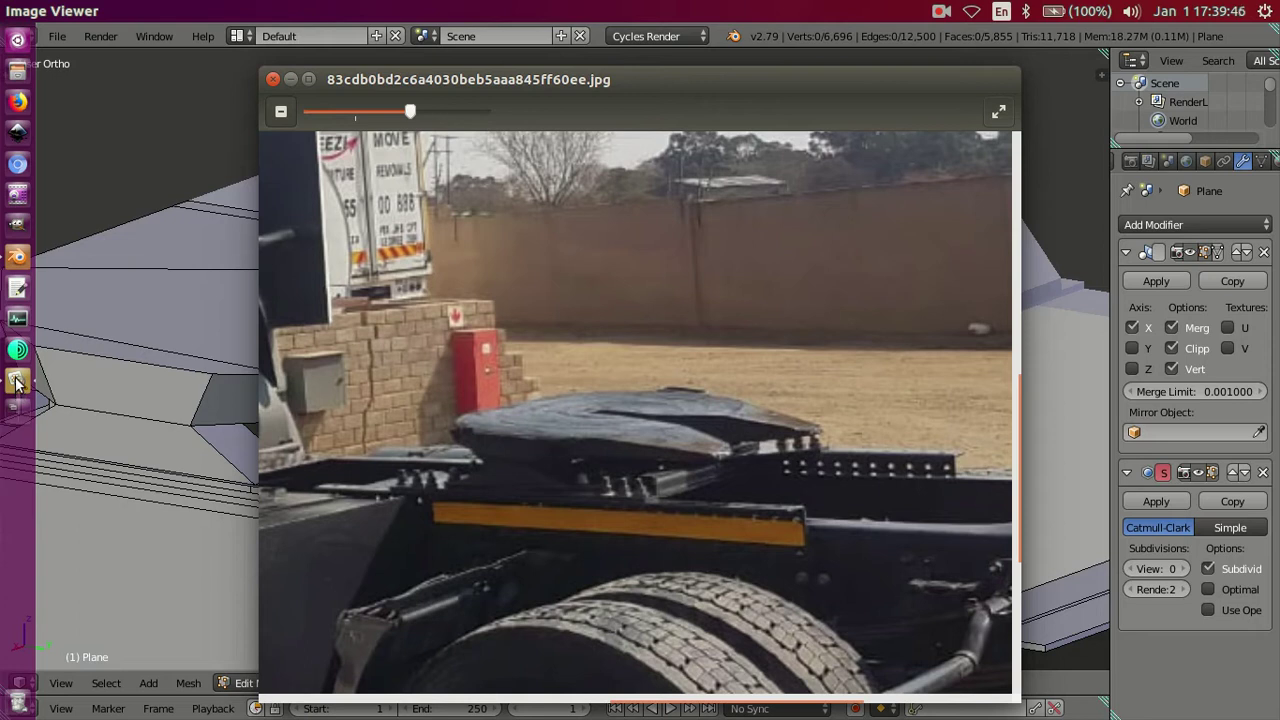
Step: Back in the model, undo two changes and nudge a vertex along Y
click(16, 256)
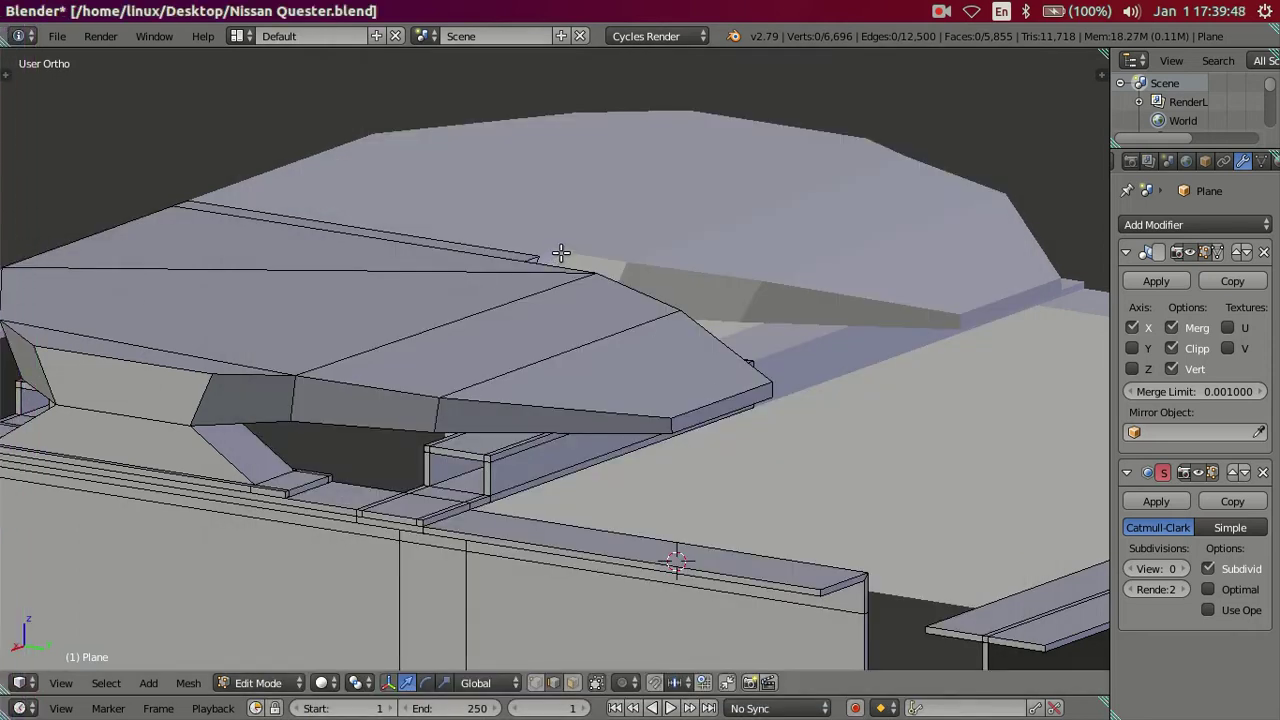
key(ctrl+z)
key(ctrl+z)
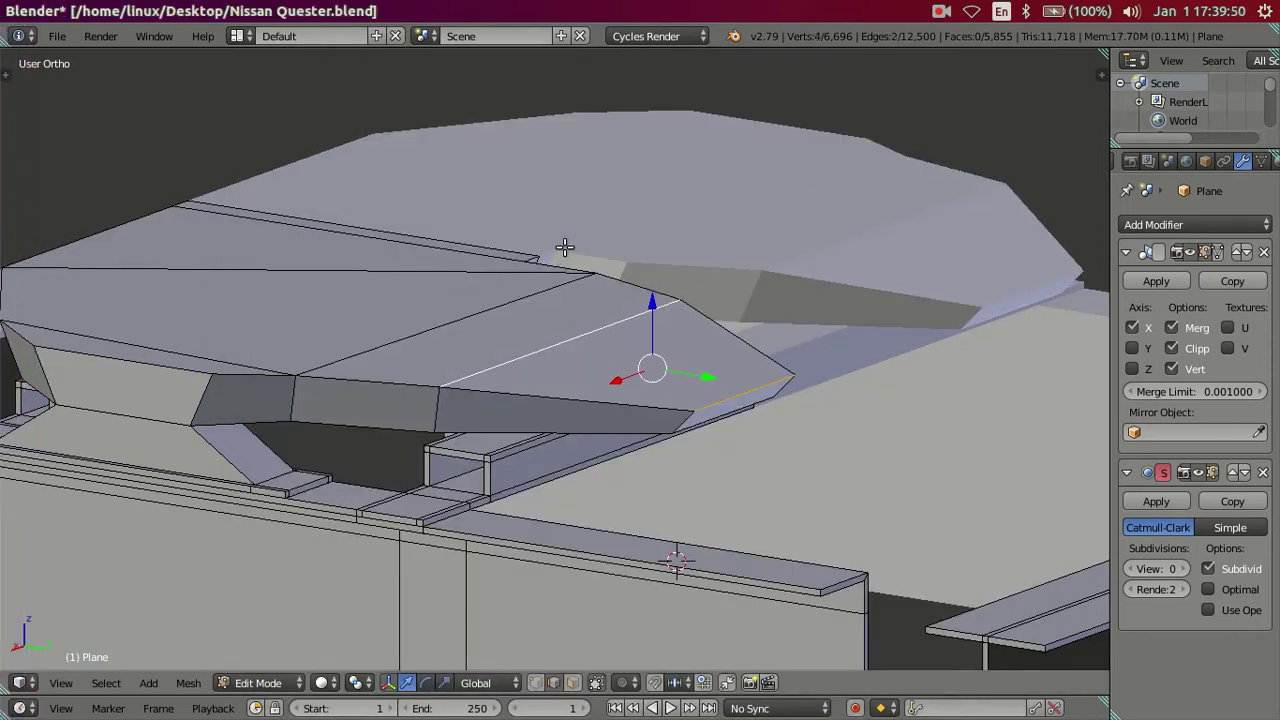
mouse_move(565, 247)
middle_down()
mouse_move(614, 360)
mouse_move(628, 271)
middle_up()
key(ctrl+z)
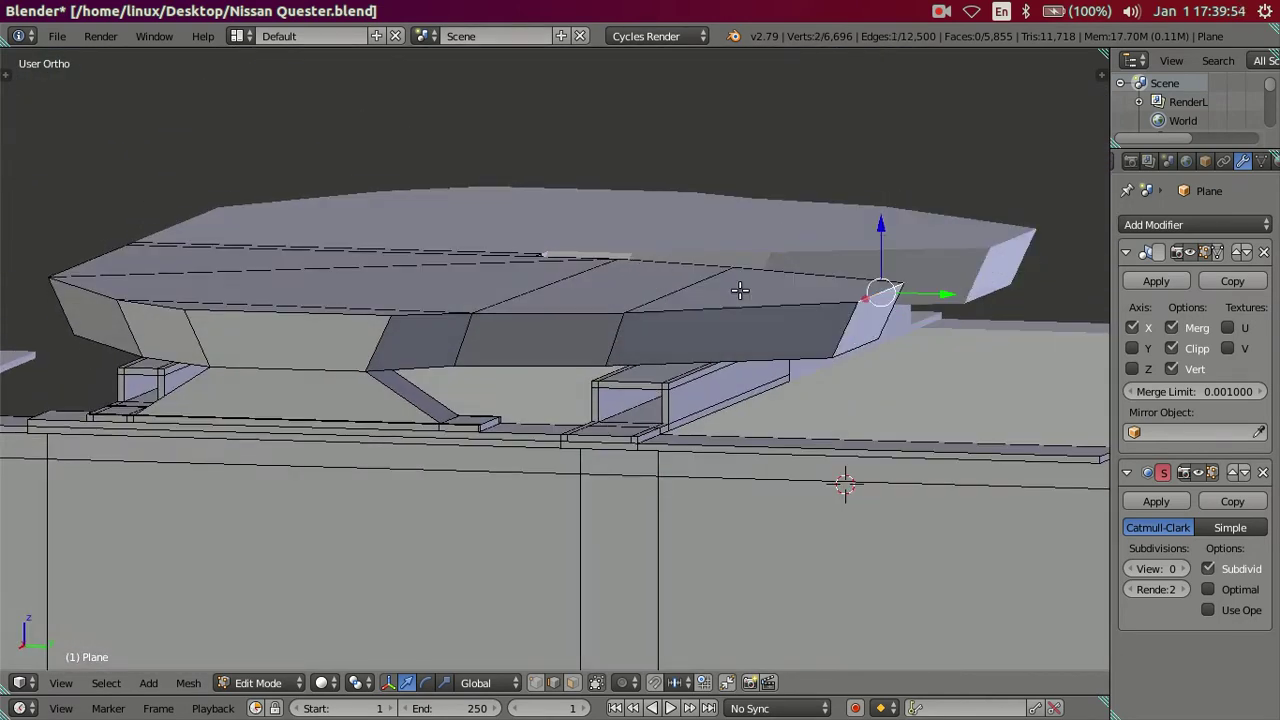
key(g)
key(y)
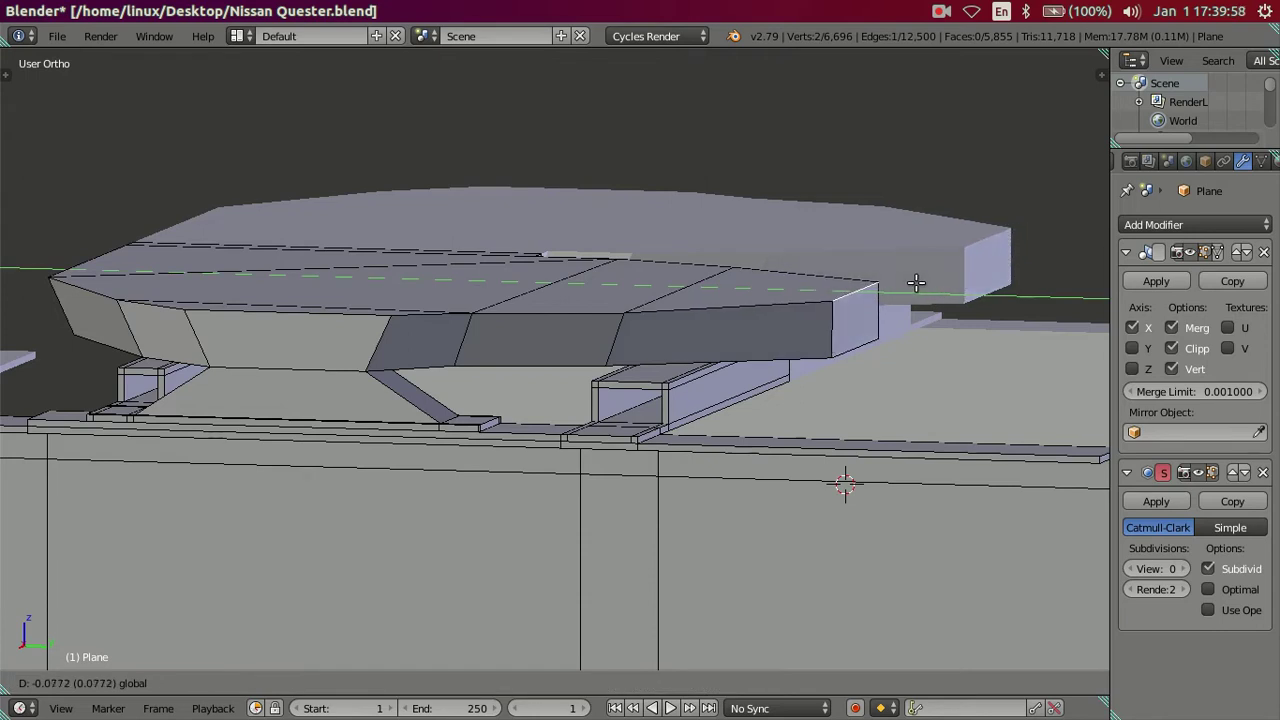
click(915, 282)
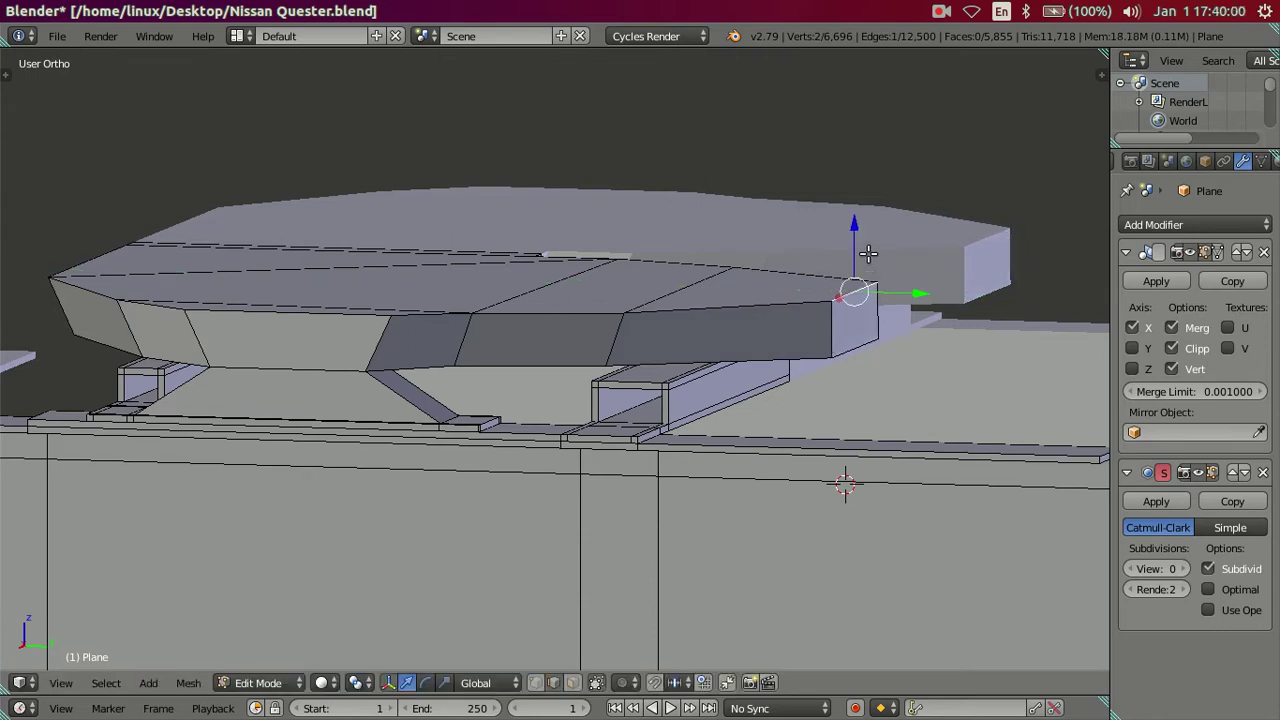
key(a)
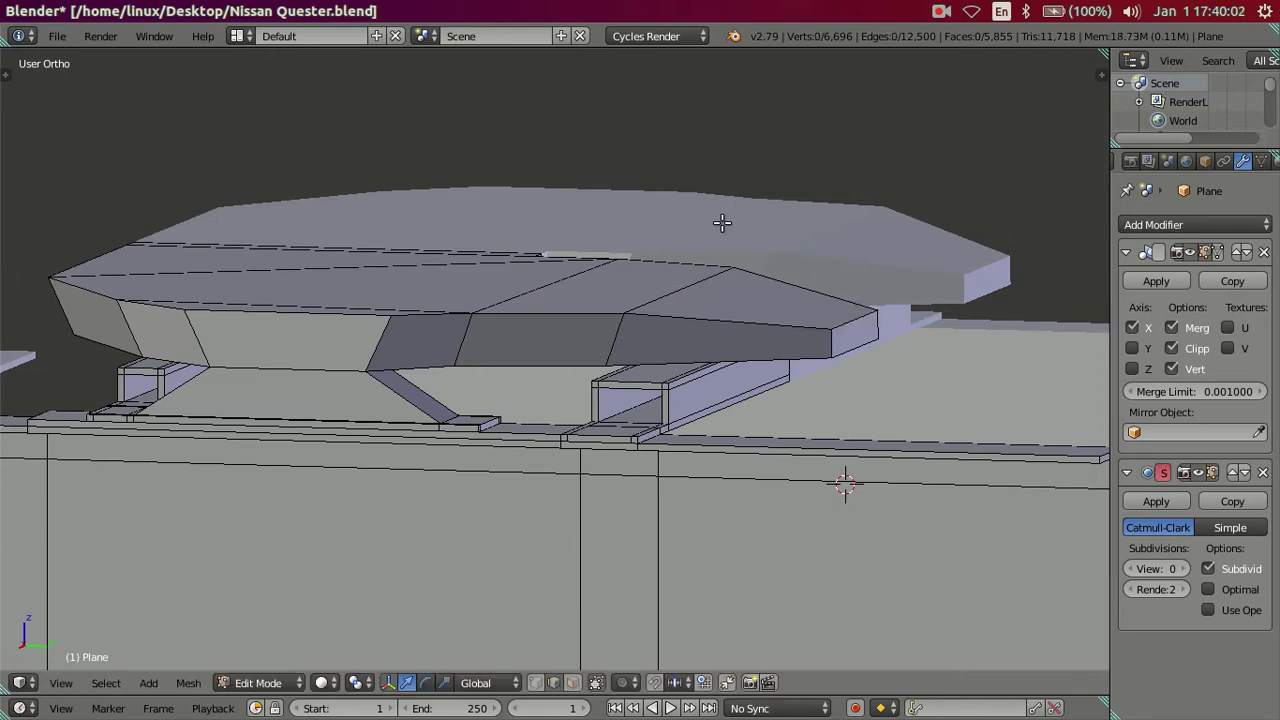
Step: Zoom into the gap between the octagonal halves and move the selected vertices to tighten it
scroll(658, 364, up, 6)
scroll(658, 364, down, 5)
mouse_move(643, 334)
middle_down()
mouse_move(706, 380)
mouse_move(634, 326)
mouse_move(636, 267)
middle_up()
scroll(594, 323, up, 5)
scroll(543, 395, up, 2)
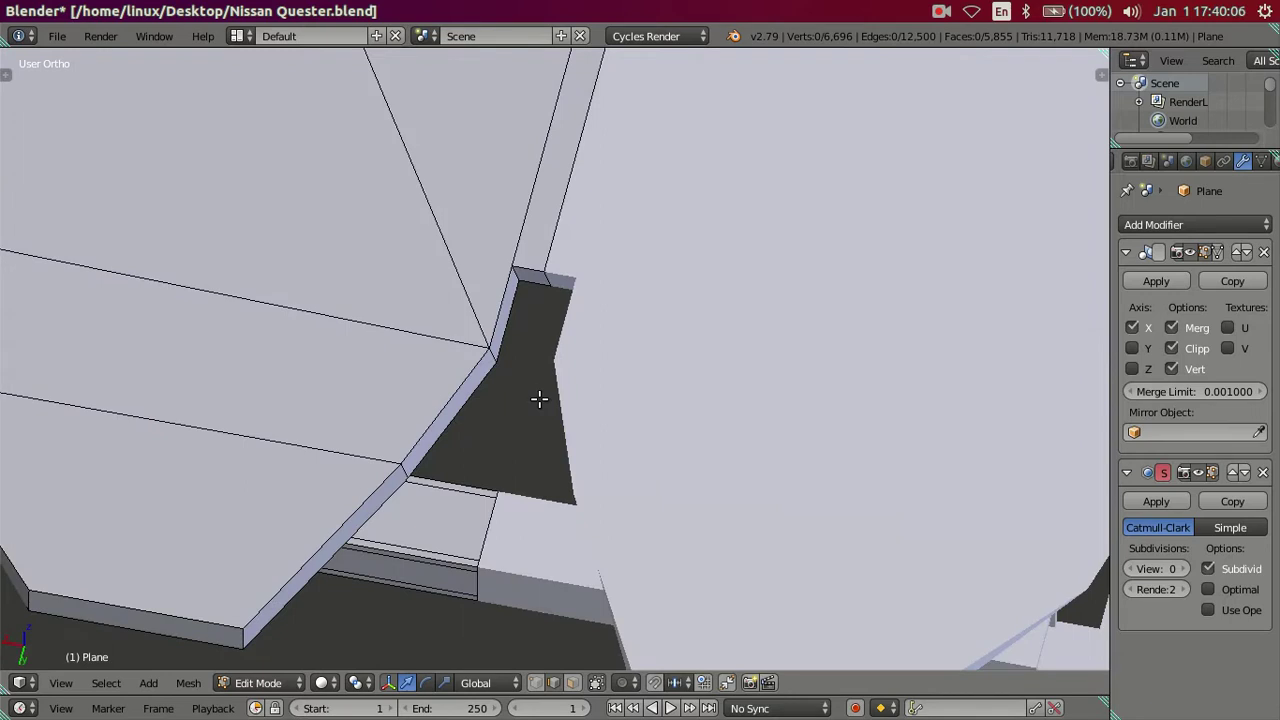
scroll(550, 385, up, 2)
middle_drag(556, 379, 358, 507)
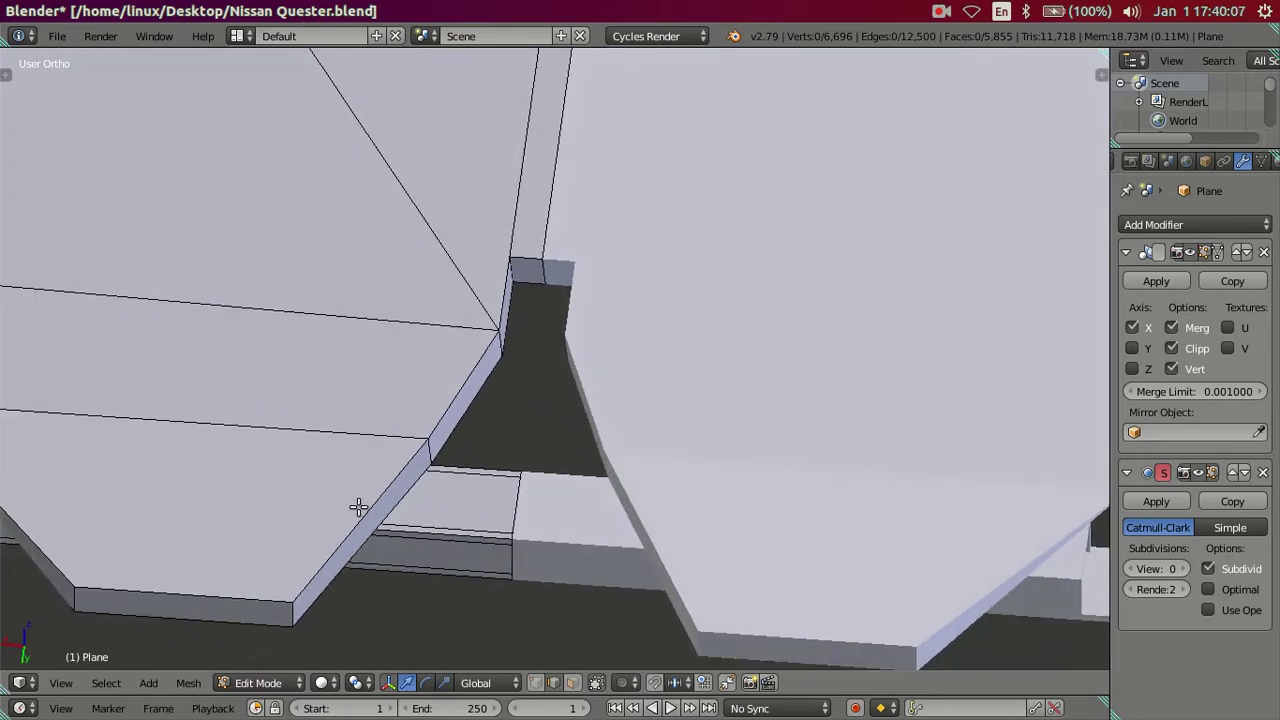
key(g)
click(430, 450)
mouse_move(457, 440)
middle_down()
mouse_move(513, 387)
mouse_move(526, 354)
mouse_move(491, 386)
mouse_move(486, 474)
mouse_move(577, 357)
mouse_move(564, 334)
mouse_move(571, 383)
middle_up()
Step: In wireframe, slide the corner vertex and a second edge along Y, then return to solid shading
right_click(528, 270)
mouse_move(528, 270)
middle_down()
mouse_move(575, 243)
mouse_move(557, 214)
mouse_move(603, 394)
mouse_move(601, 369)
middle_up()
key(z)
key(g)
key(y)
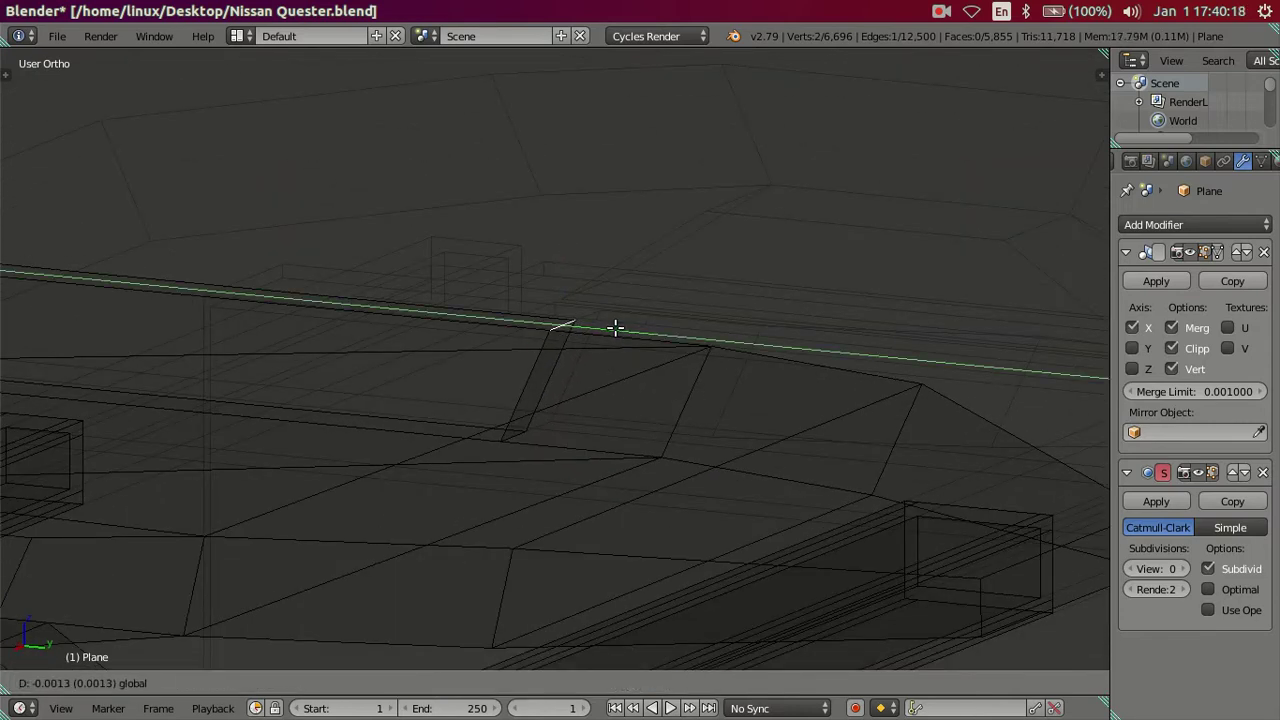
click(615, 327)
shift+right_click(806, 361)
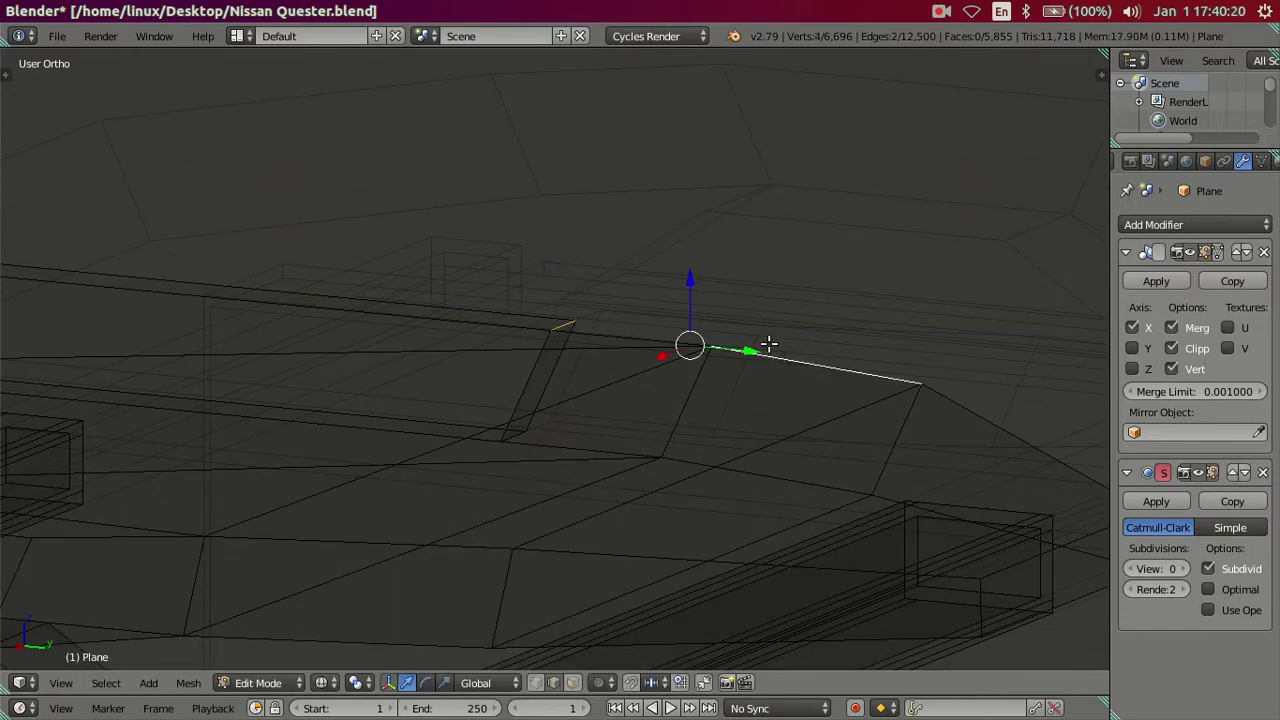
key(g)
key(y)
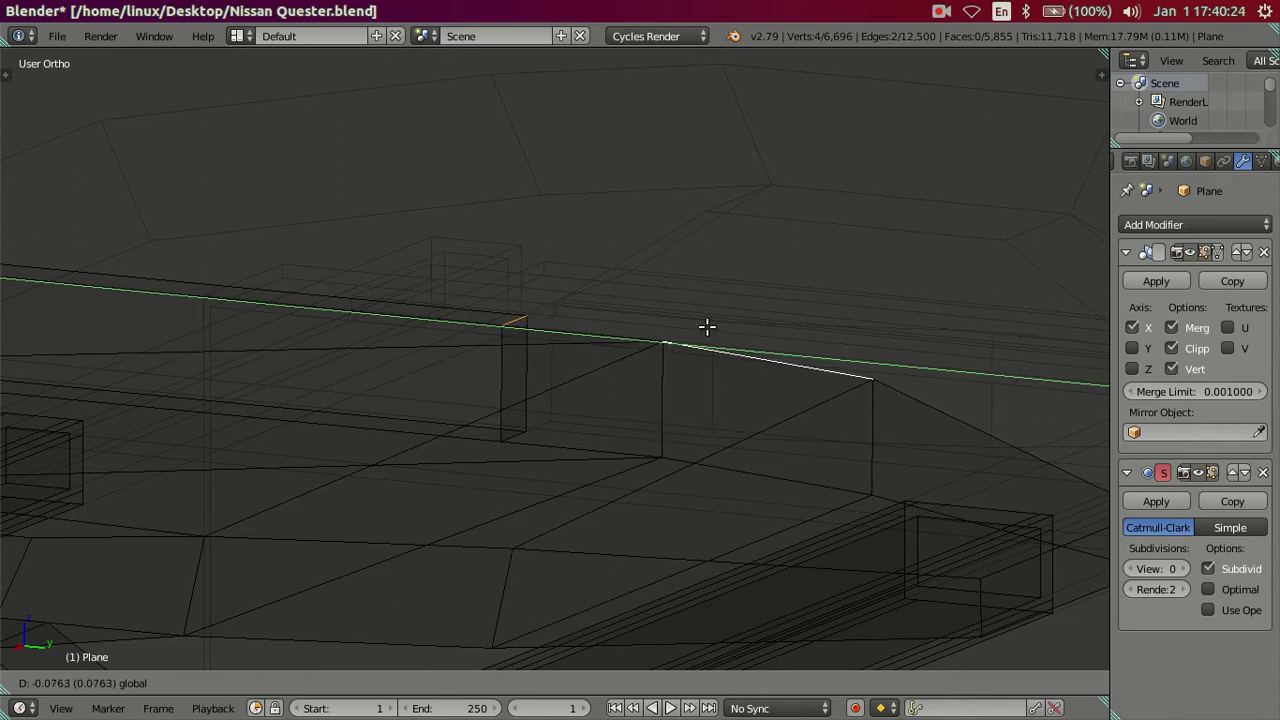
click(706, 327)
key(a)
key(z)
Step: Slide the side face's top edge along Y so the side lines up straight
mouse_move(706, 327)
middle_down()
mouse_move(449, 497)
mouse_move(394, 491)
mouse_move(481, 465)
middle_up()
right_click(420, 488)
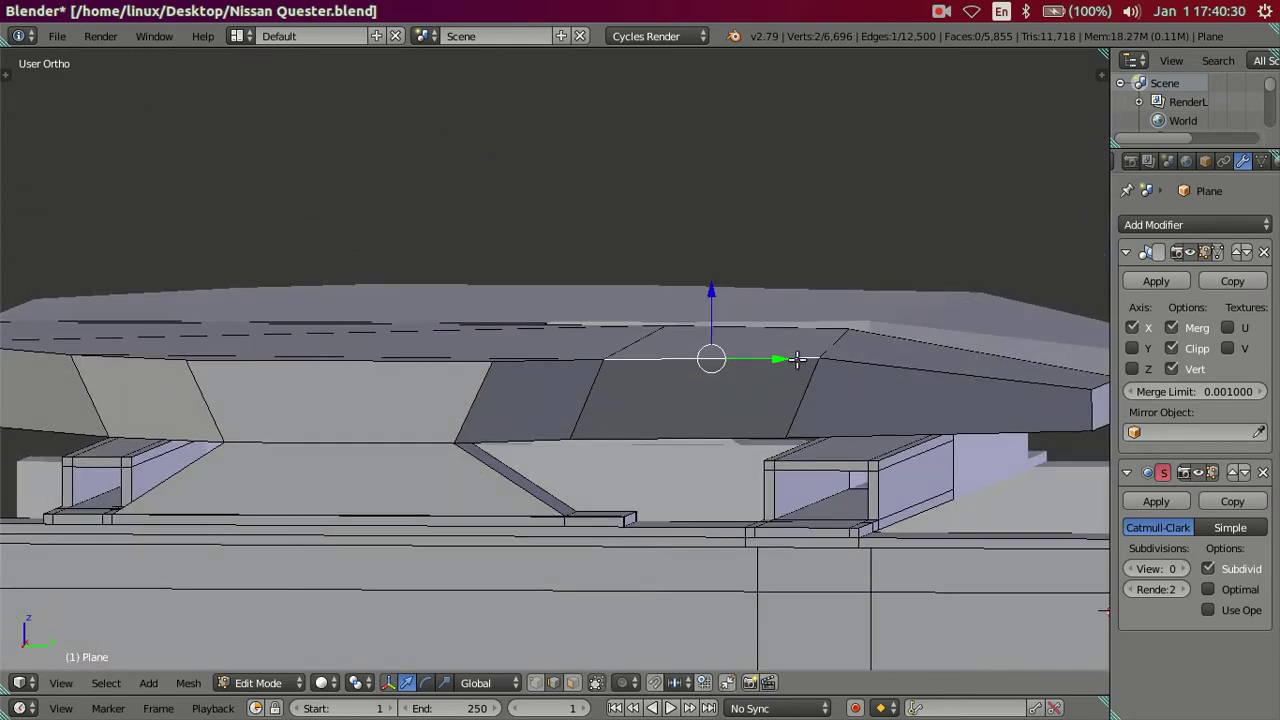
drag(797, 359, 737, 344)
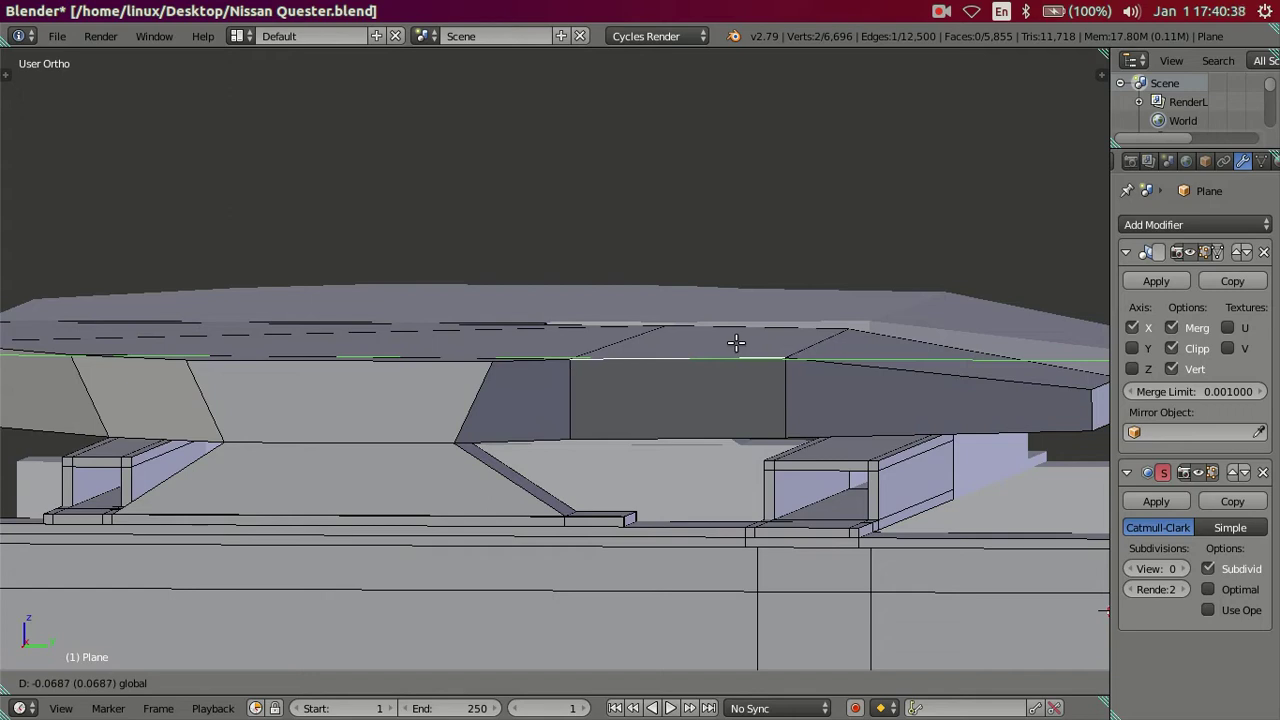
drag(736, 343, 737, 354)
key(a)
middle_drag(737, 354, 602, 447)
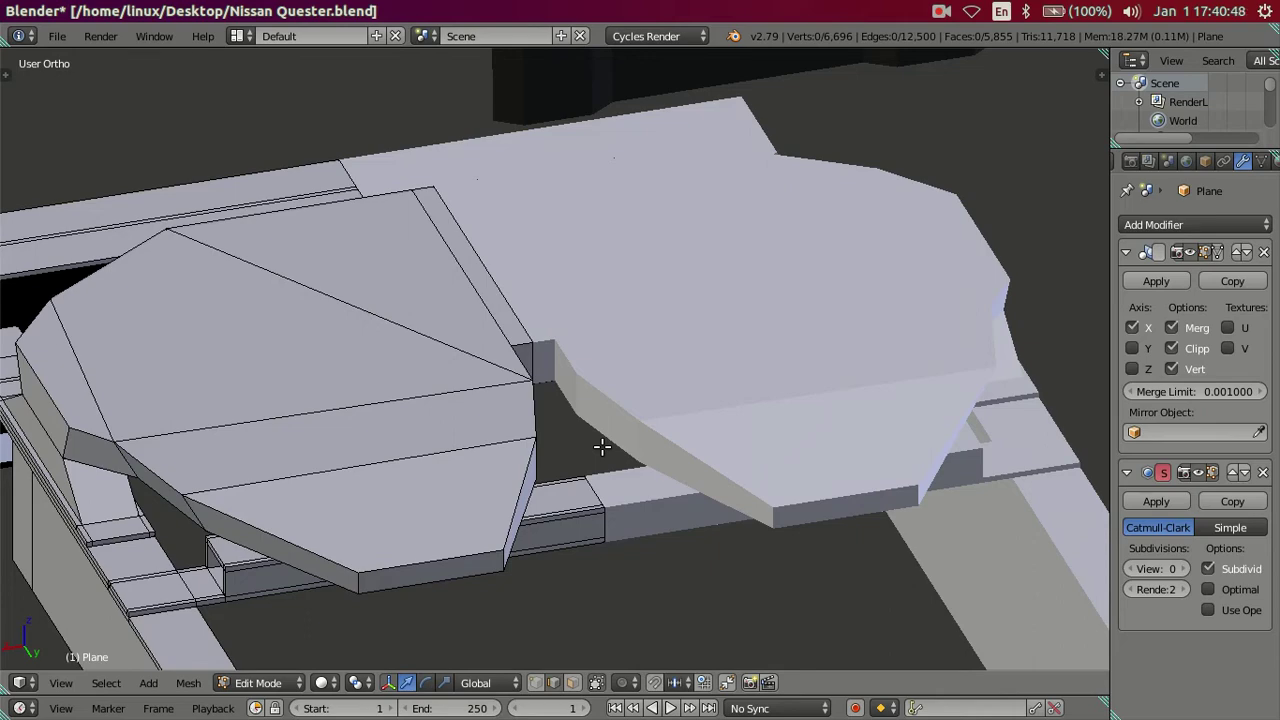
Step: Slide the plate's front edge about 0.59 units along X, then return to Object Mode
scroll(774, 491, down, 3)
mouse_move(774, 491)
middle_down()
mouse_move(623, 543)
mouse_move(623, 523)
middle_up()
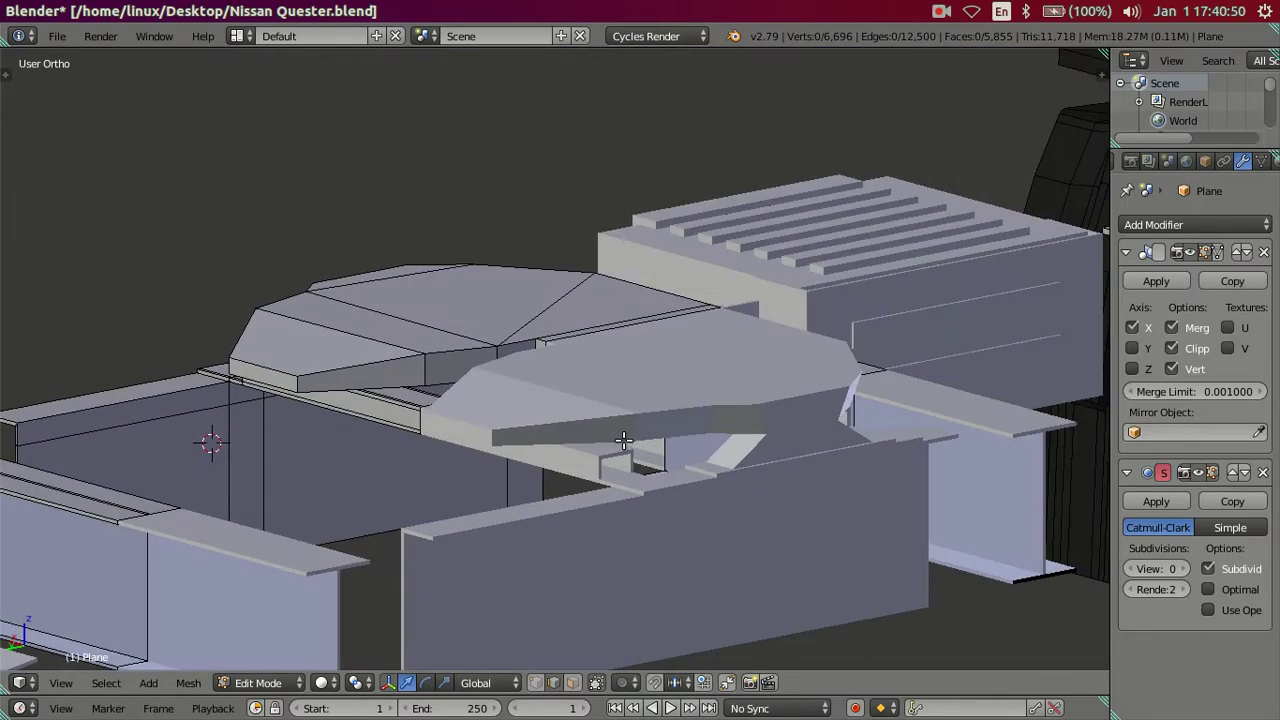
scroll(601, 400, up, 3)
mouse_move(601, 400)
middle_down()
mouse_move(623, 280)
mouse_move(674, 286)
mouse_move(771, 391)
mouse_move(591, 429)
mouse_move(586, 391)
mouse_move(620, 356)
mouse_move(651, 374)
mouse_move(643, 429)
mouse_move(751, 414)
mouse_move(791, 471)
mouse_move(771, 432)
mouse_move(771, 346)
mouse_move(731, 400)
mouse_move(705, 378)
middle_up()
key(Tab)
key(Tab)
scroll(597, 409, up, 2)
scroll(645, 460, up, 2)
scroll(645, 460, down, 3)
right_click(416, 505)
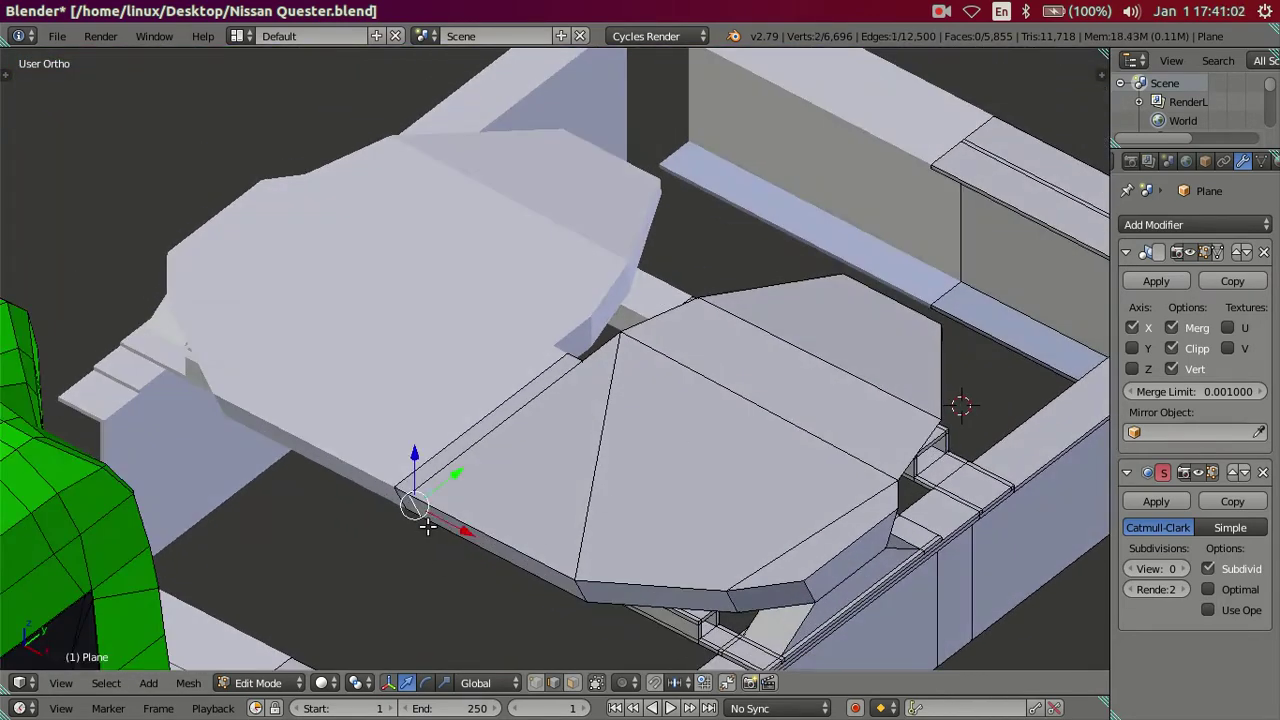
key(g)
key(x)
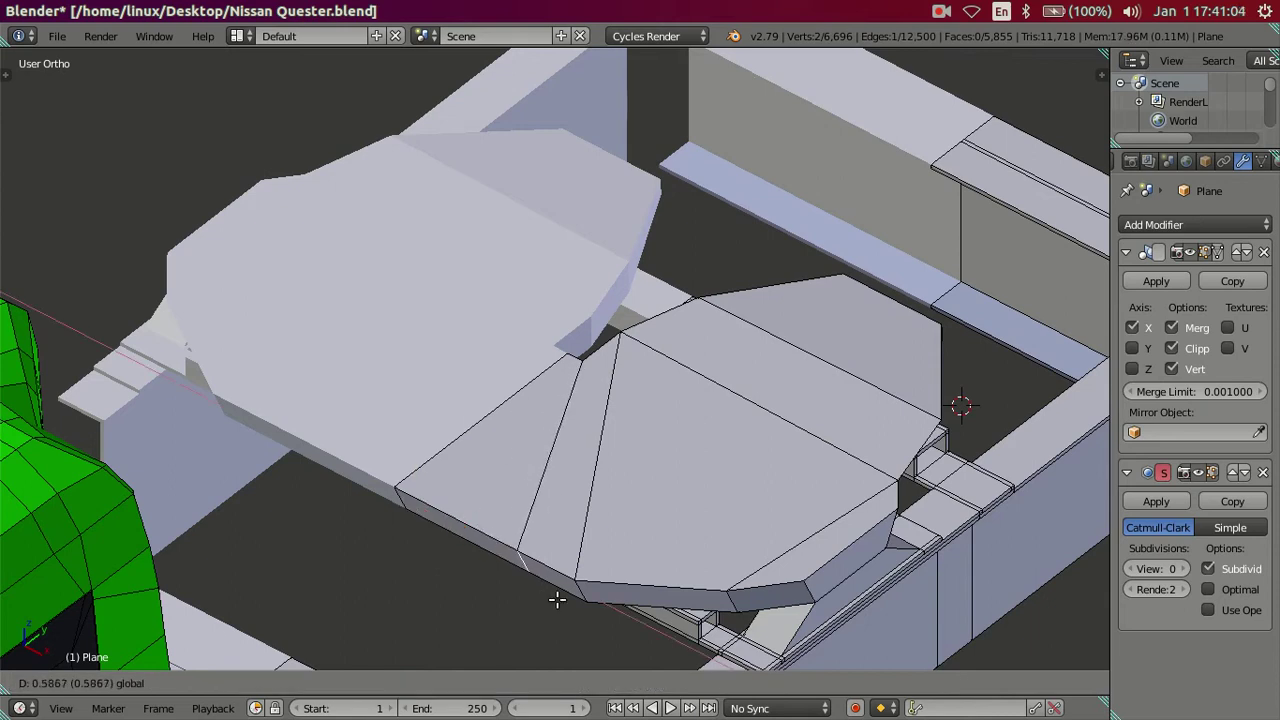
click(554, 599)
key(Tab)
mouse_move(801, 548)
middle_down()
mouse_move(834, 521)
mouse_move(746, 528)
mouse_move(760, 535)
middle_up()
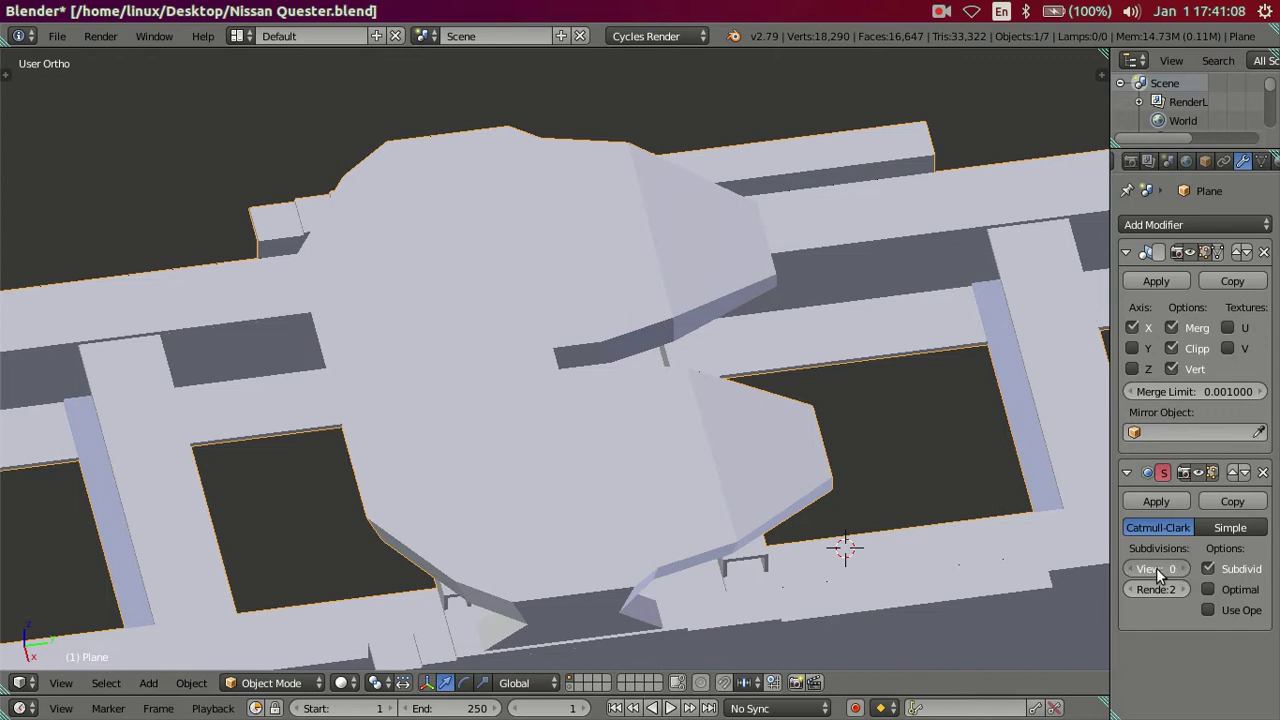
Step: Preview the smoothed fifth-wheel plate, then turn the subdivision preview back to 0
ctrl+scroll(1156, 568, up, 2)
mouse_move(760, 428)
middle_down()
mouse_move(711, 360)
mouse_move(654, 354)
mouse_move(621, 363)
mouse_move(614, 382)
middle_up()
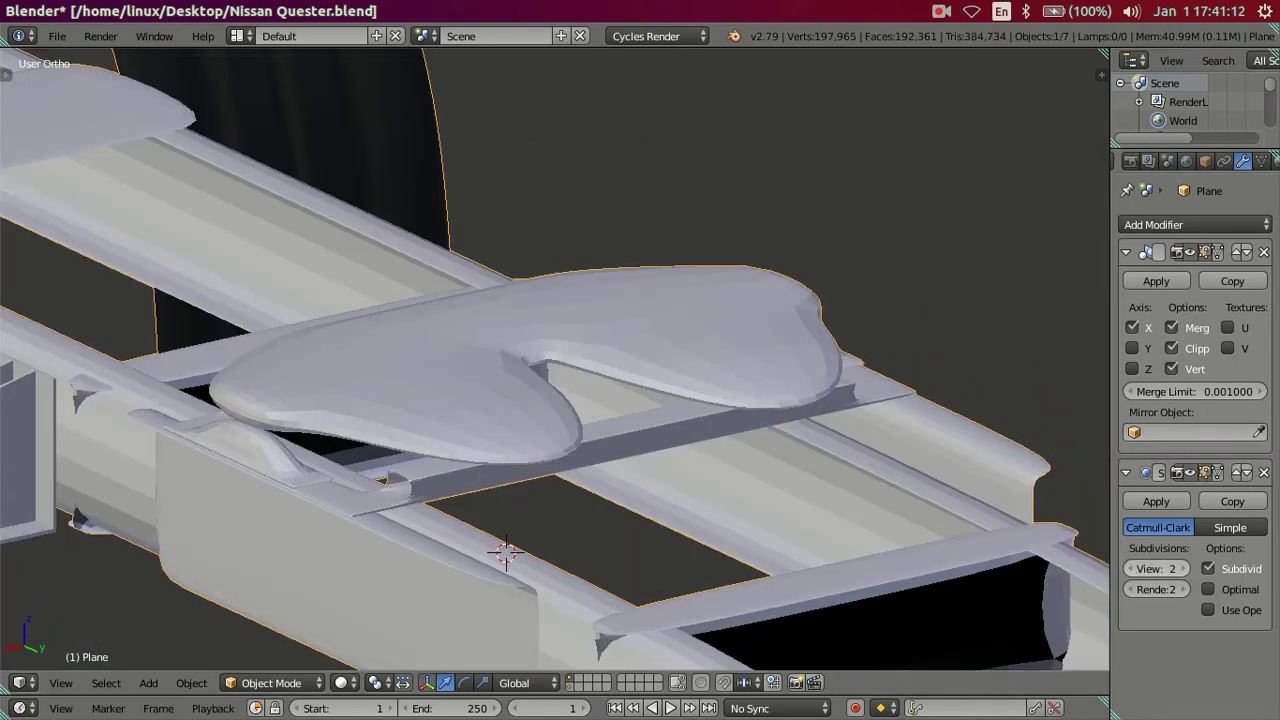
click(1128, 569)
click(1128, 569)
mouse_move(1014, 523)
middle_down()
mouse_move(765, 500)
mouse_move(746, 444)
mouse_move(515, 441)
middle_up()
Step: Back in Edit Mode, reposition a corner vertex of the octagonal plate
key(Tab)
scroll(515, 441, up, 2)
scroll(515, 445, up, 2)
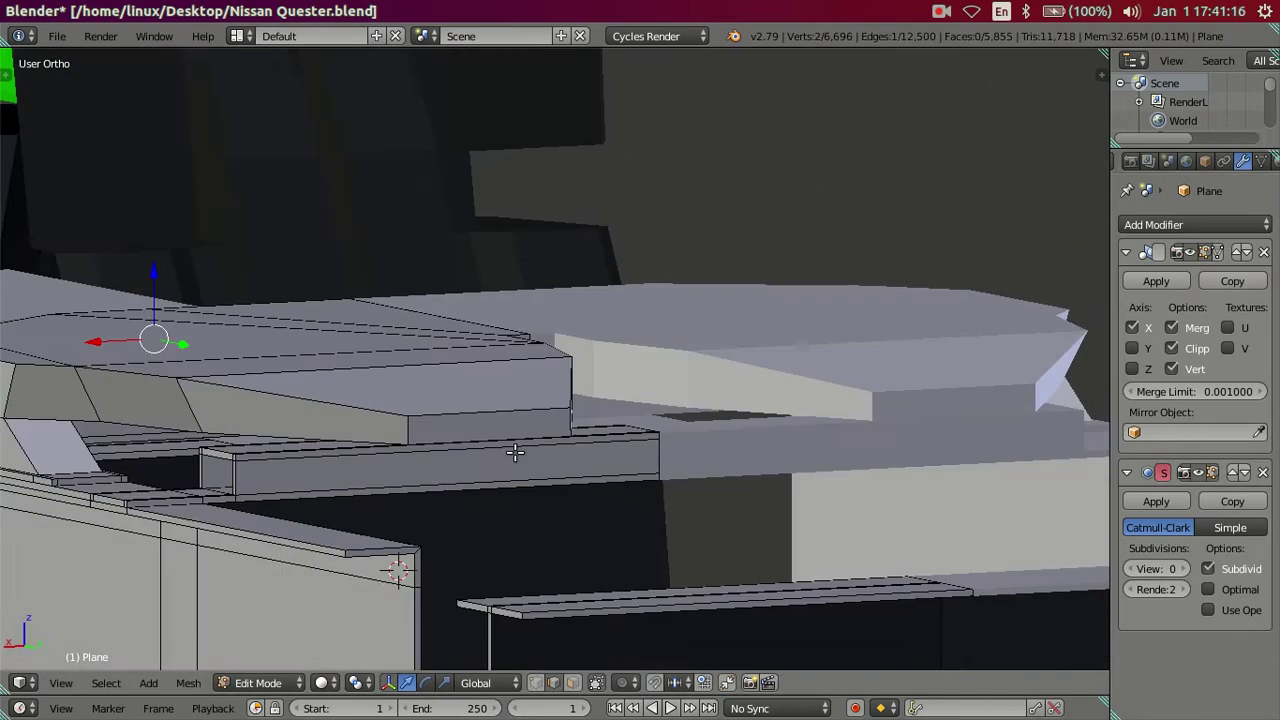
scroll(540, 452, up, 2)
scroll(468, 461, down, 3)
mouse_move(468, 461)
middle_down()
mouse_move(458, 499)
mouse_move(461, 485)
middle_up()
middle_drag(440, 400, 462, 447)
scroll(493, 406, down, 3)
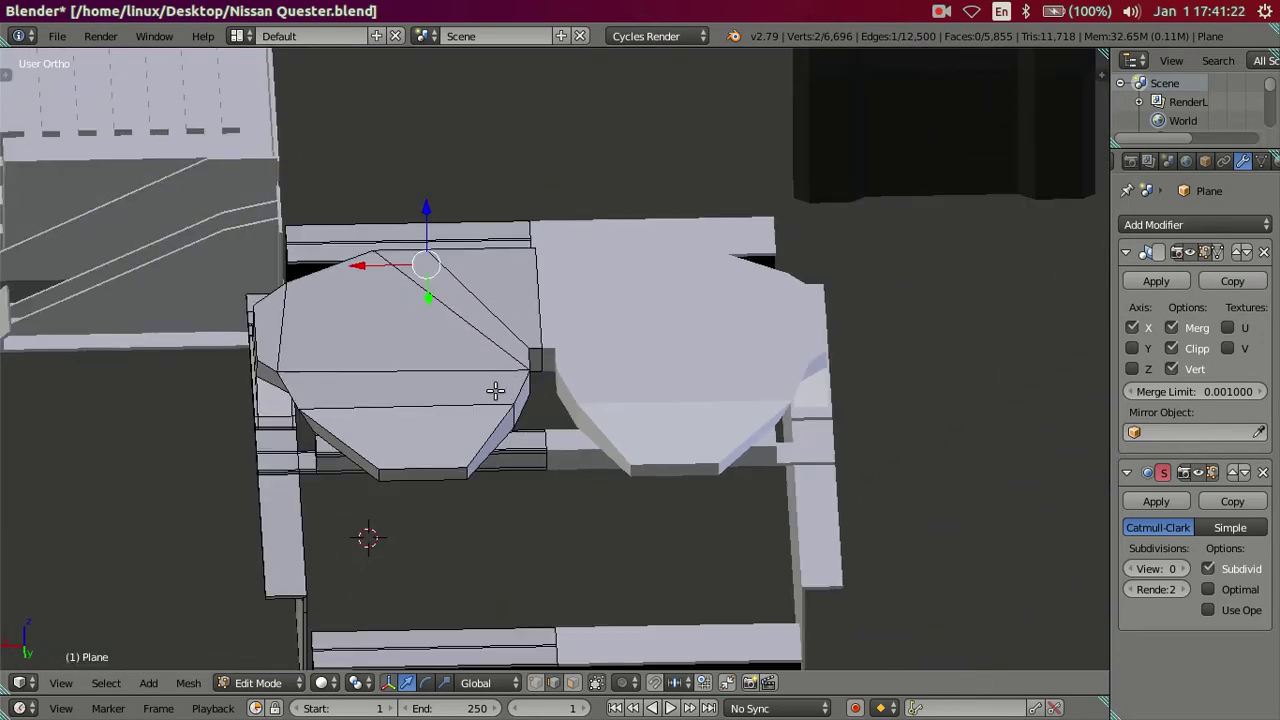
middle_drag(479, 321, 517, 436)
mouse_move(433, 320)
middle_down()
mouse_move(443, 429)
mouse_move(429, 377)
mouse_move(387, 324)
mouse_move(412, 374)
middle_up()
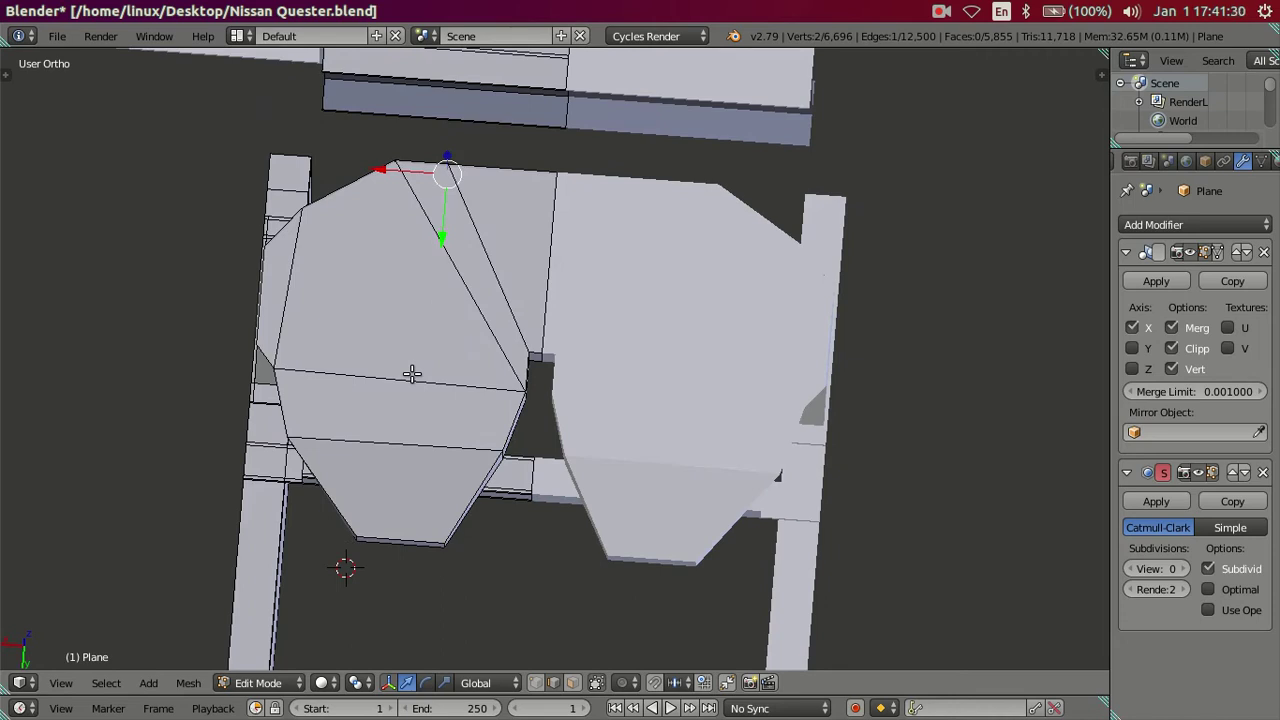
middle_drag(412, 374, 437, 414)
key(ctrl+z)
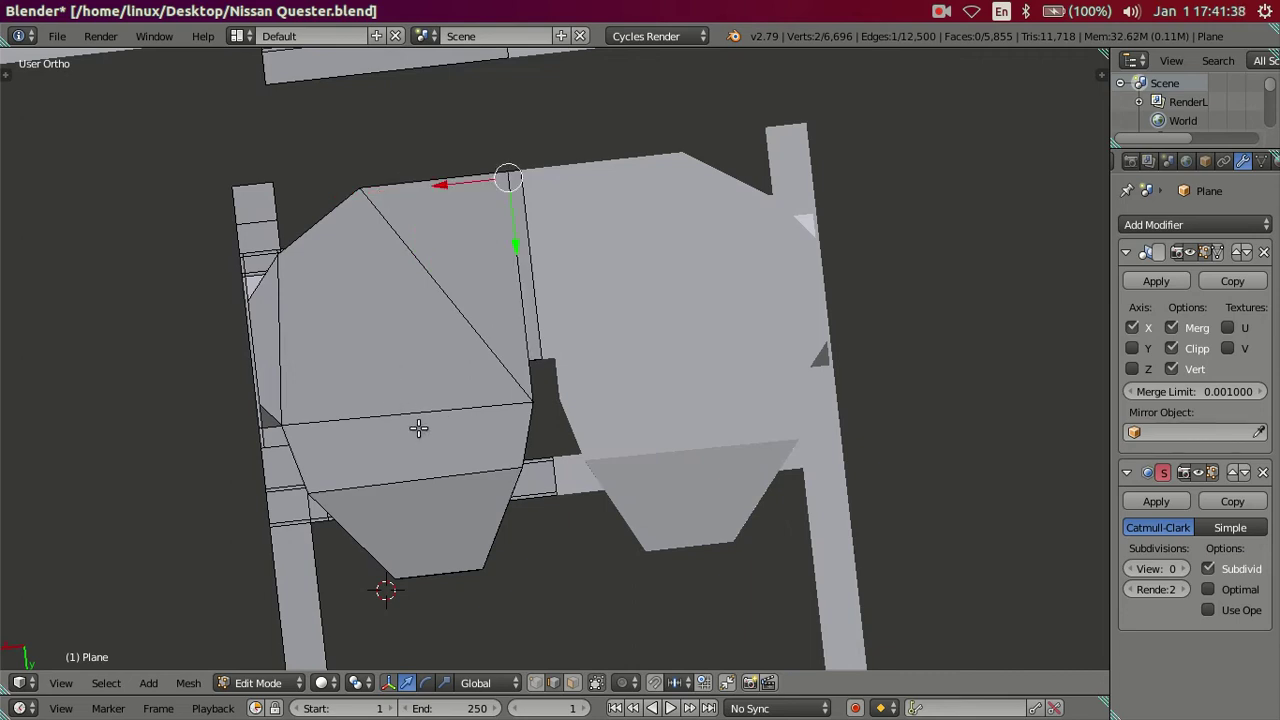
Step: Add a two-cut loop across the side of the fifth-wheel plate
key(ctrl+r)
scroll(418, 428, up, 1)
click(421, 428)
mouse_move(722, 506)
middle_down()
mouse_move(711, 349)
mouse_move(656, 326)
middle_up()
scroll(656, 326, up, 3)
Step: Add another set of edge loops on the plate edge
scroll(444, 403, up, 2)
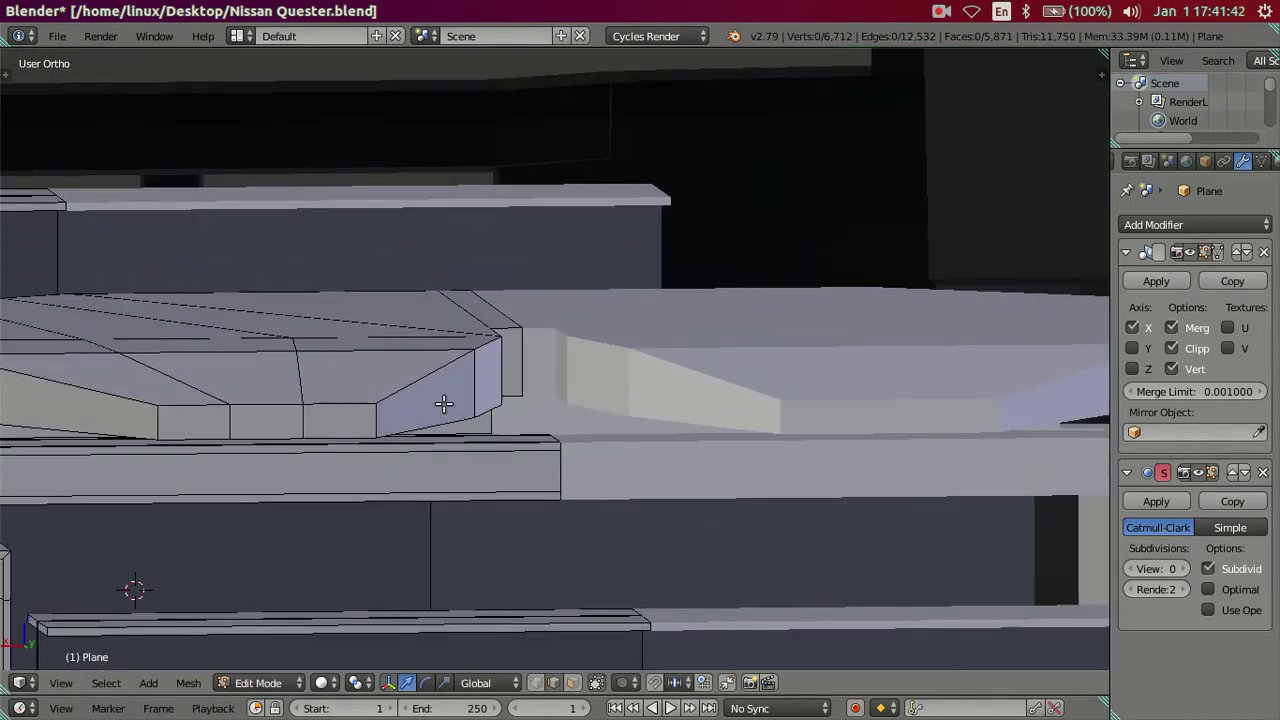
key(ctrl+r)
scroll(475, 384, up, 4)
click(475, 384)
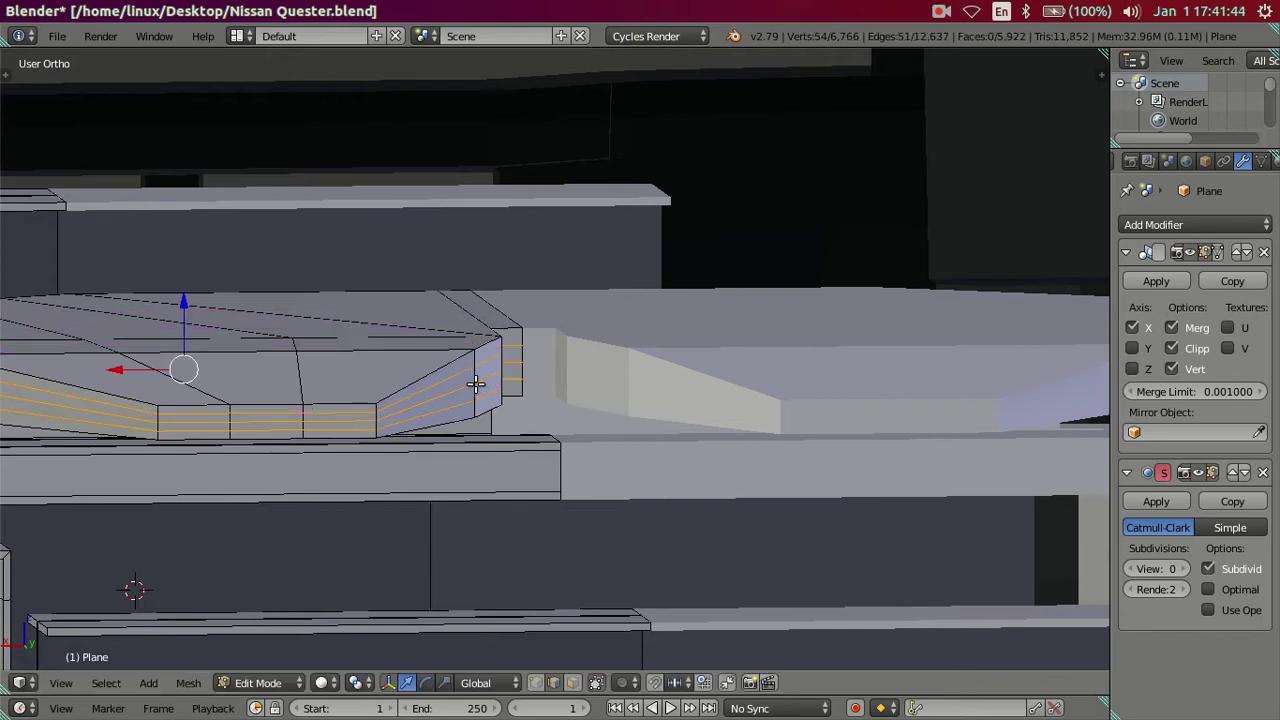
Step: In Object Mode, preview the plate at Subsurf View 2, then set it back to 0
key(Tab)
click(1183, 570)
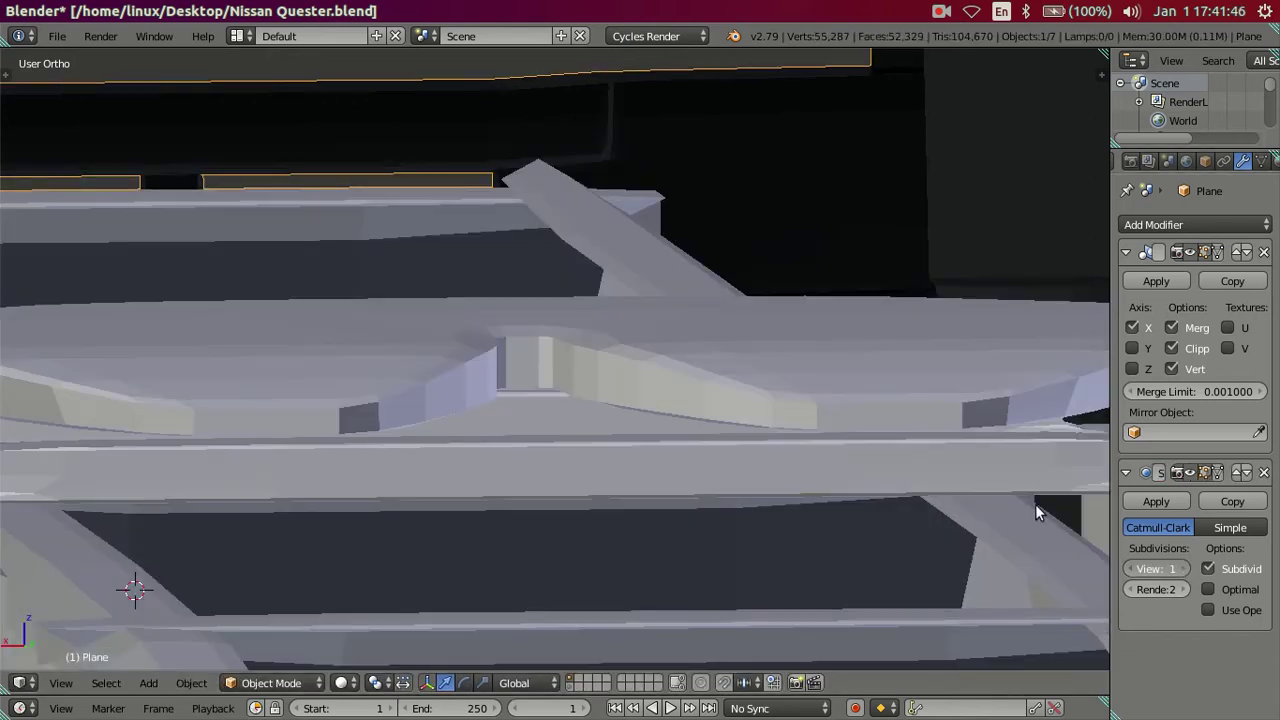
mouse_move(514, 431)
middle_down()
mouse_move(472, 419)
mouse_move(496, 464)
mouse_move(572, 444)
mouse_move(582, 421)
middle_up()
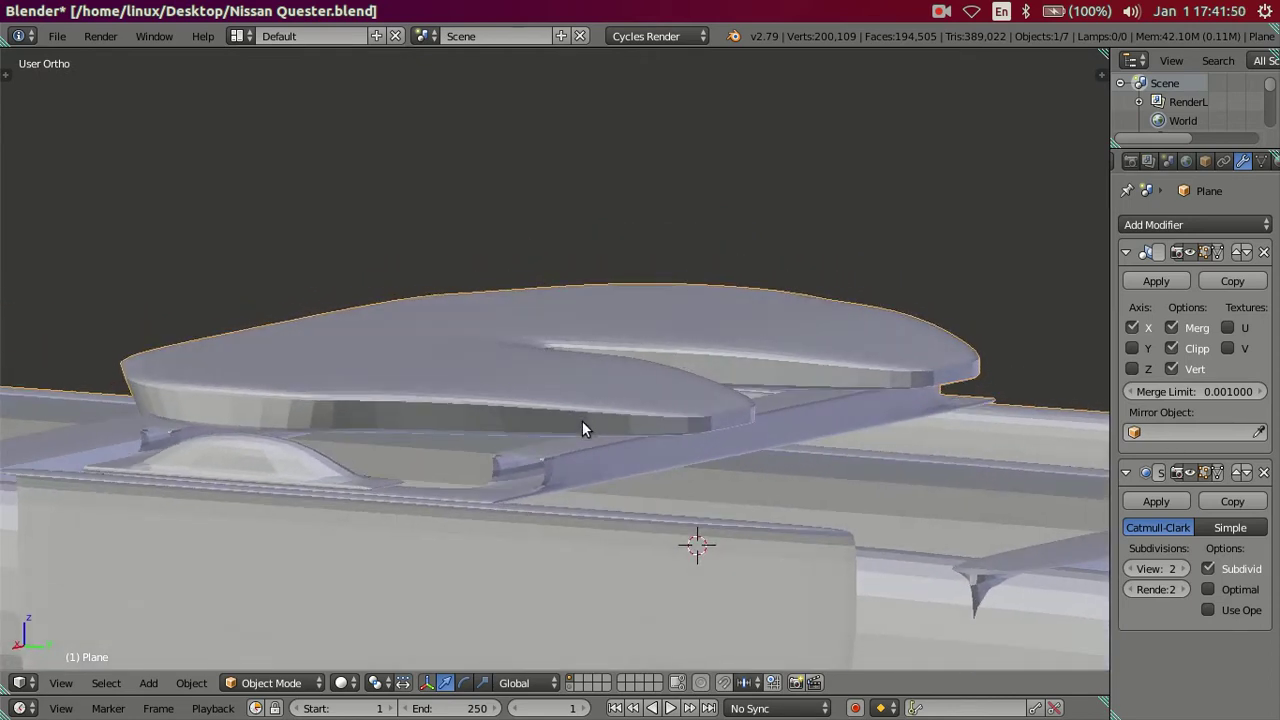
click(1133, 568)
click(1133, 568)
middle_drag(1035, 516, 767, 404)
Step: Dissolve the added edge loops on the plate and deselect everything
key(Tab)
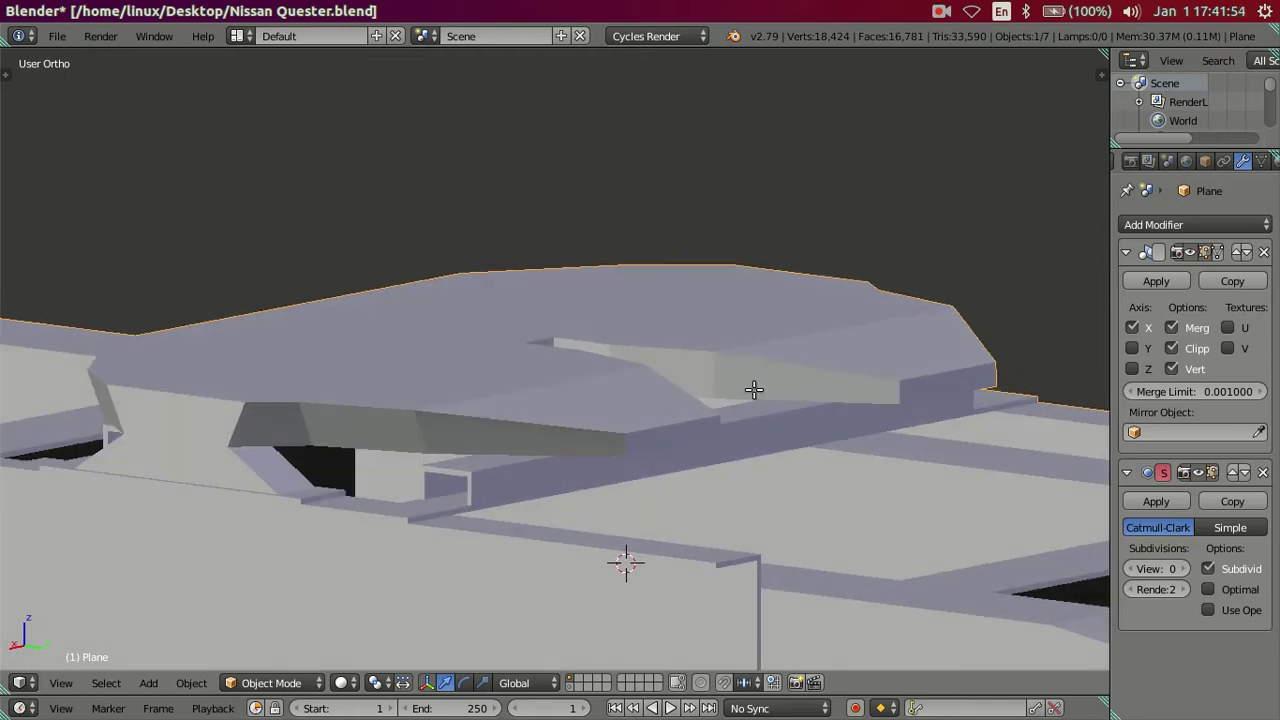
key(ctrl+x)
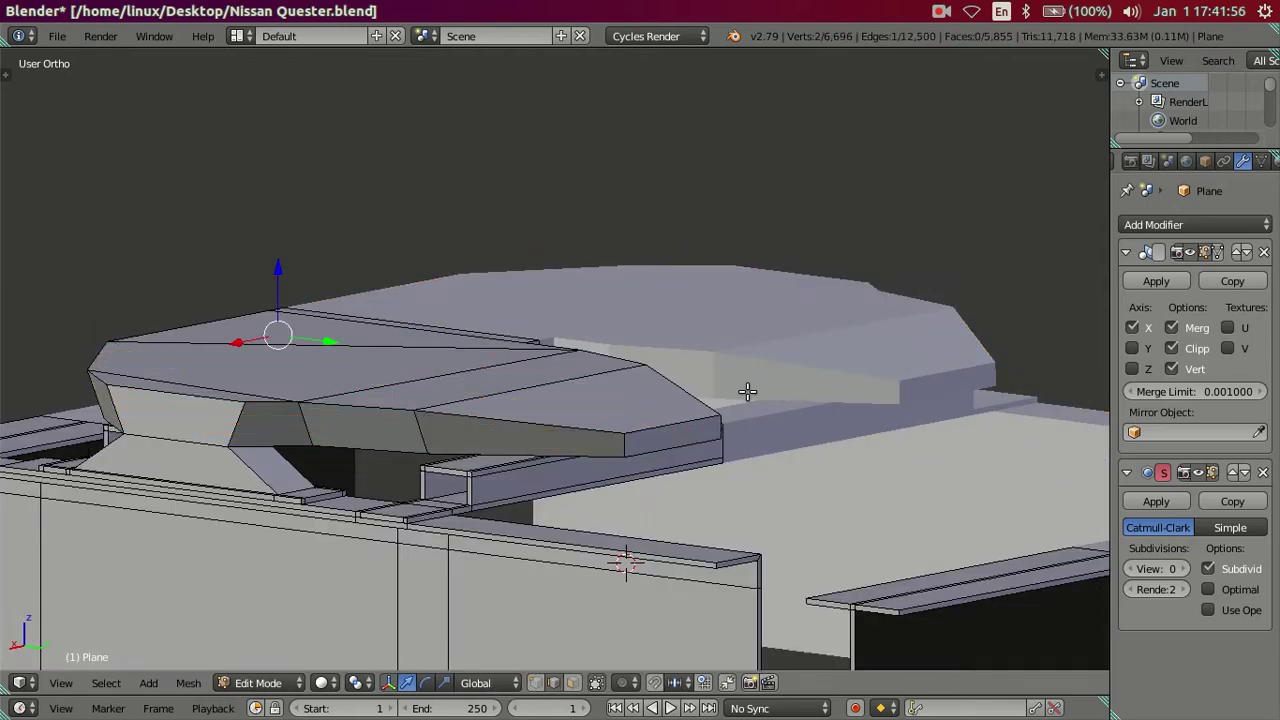
mouse_move(606, 371)
middle_down()
mouse_move(617, 443)
mouse_move(457, 394)
mouse_move(508, 454)
mouse_move(504, 418)
middle_up()
key(a)
scroll(504, 418, down, 2)
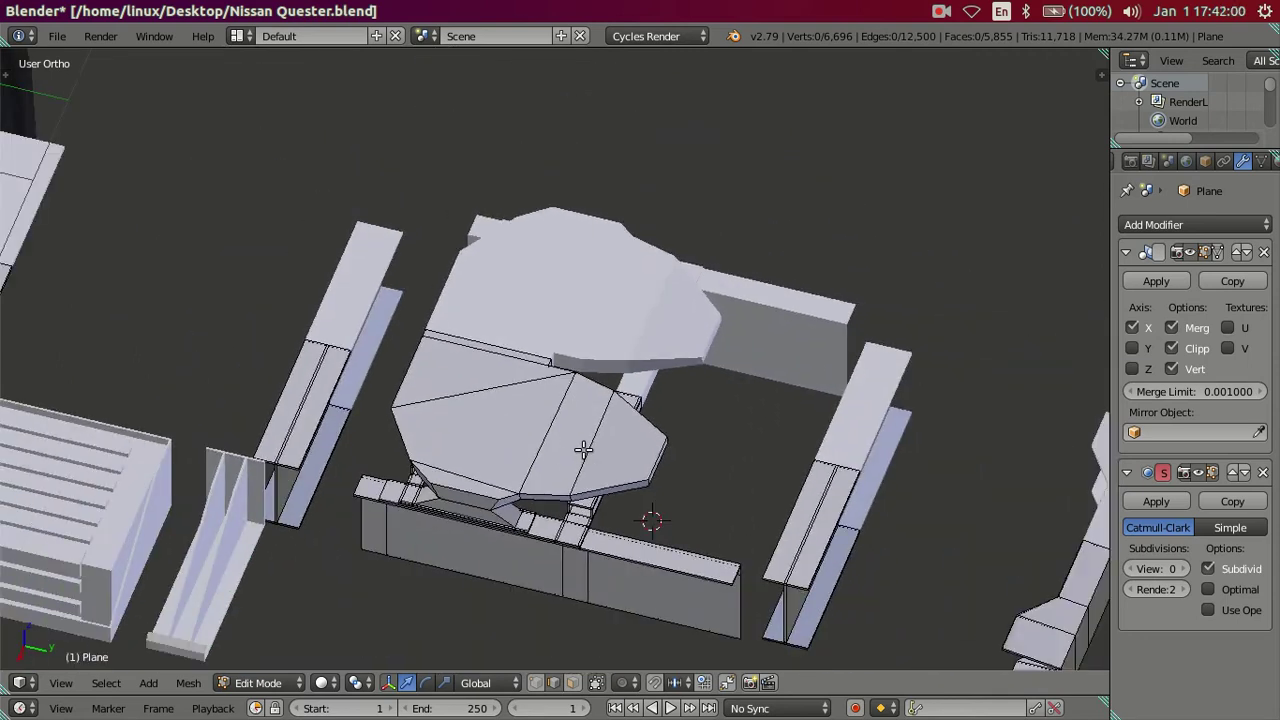
Step: Unhide all hidden mesh parts and save over Nissan Quester.blend
key(alt+h)
key(a)
key(ctrl+s)
click(602, 432)
middle_drag(602, 432, 435, 375)
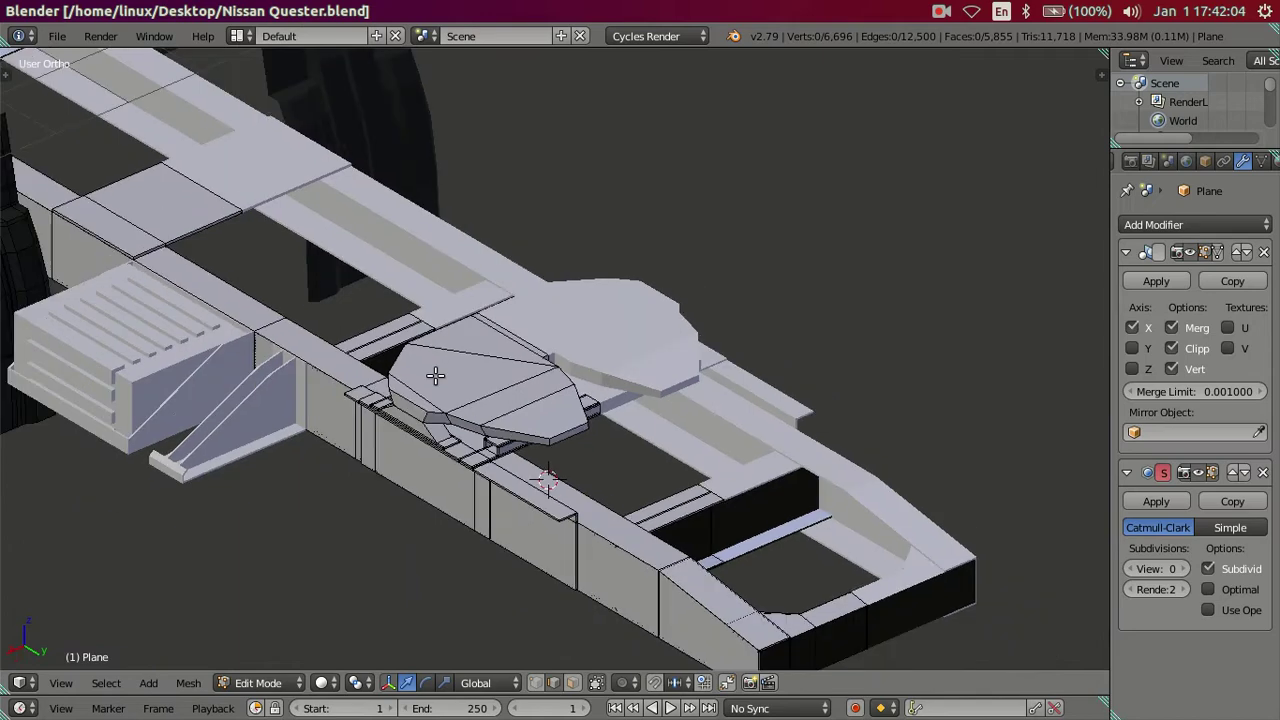
scroll(435, 375, down, 2)
scroll(600, 420, down, 2)
scroll(650, 380, down, 3)
scroll(678, 348, down, 1)
mouse_move(678, 348)
middle_down()
mouse_move(588, 463)
mouse_move(660, 440)
middle_up()
scroll(674, 430, up, 2)
scroll(674, 430, up, 1)
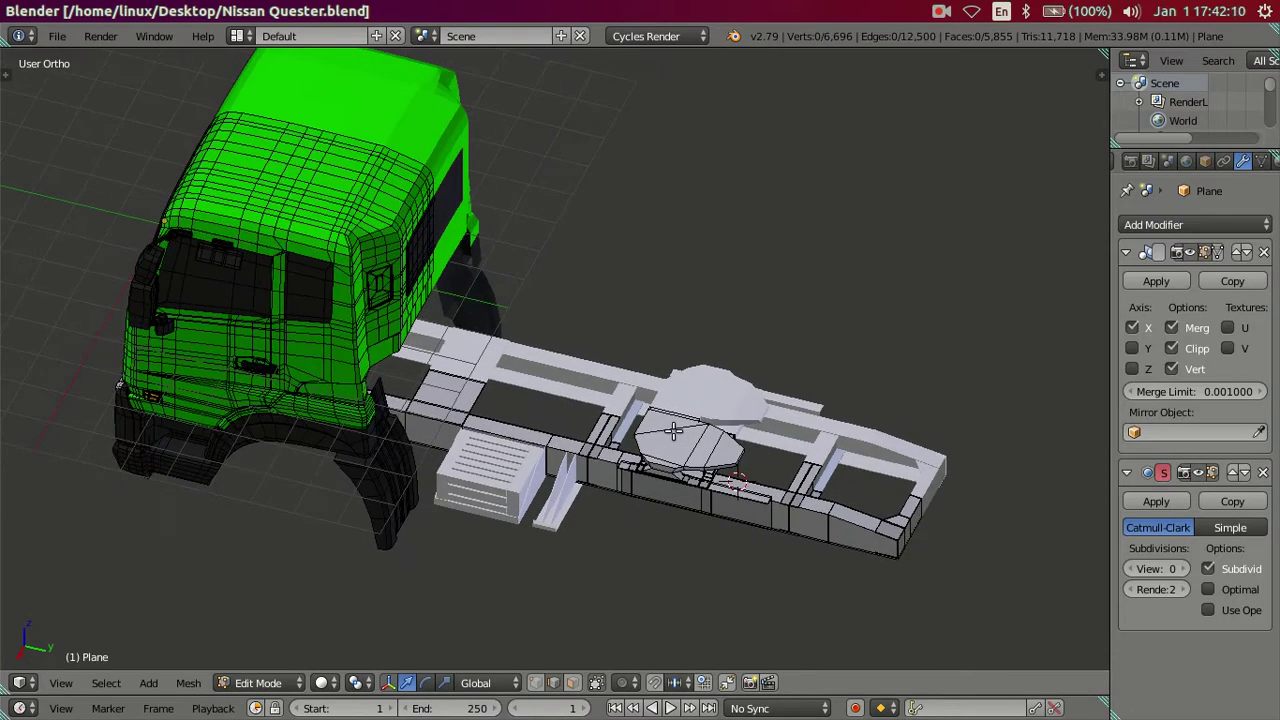
scroll(674, 430, up, 1)
scroll(640, 410, up, 1)
scroll(620, 400, up, 2)
scroll(531, 363, up, 1)
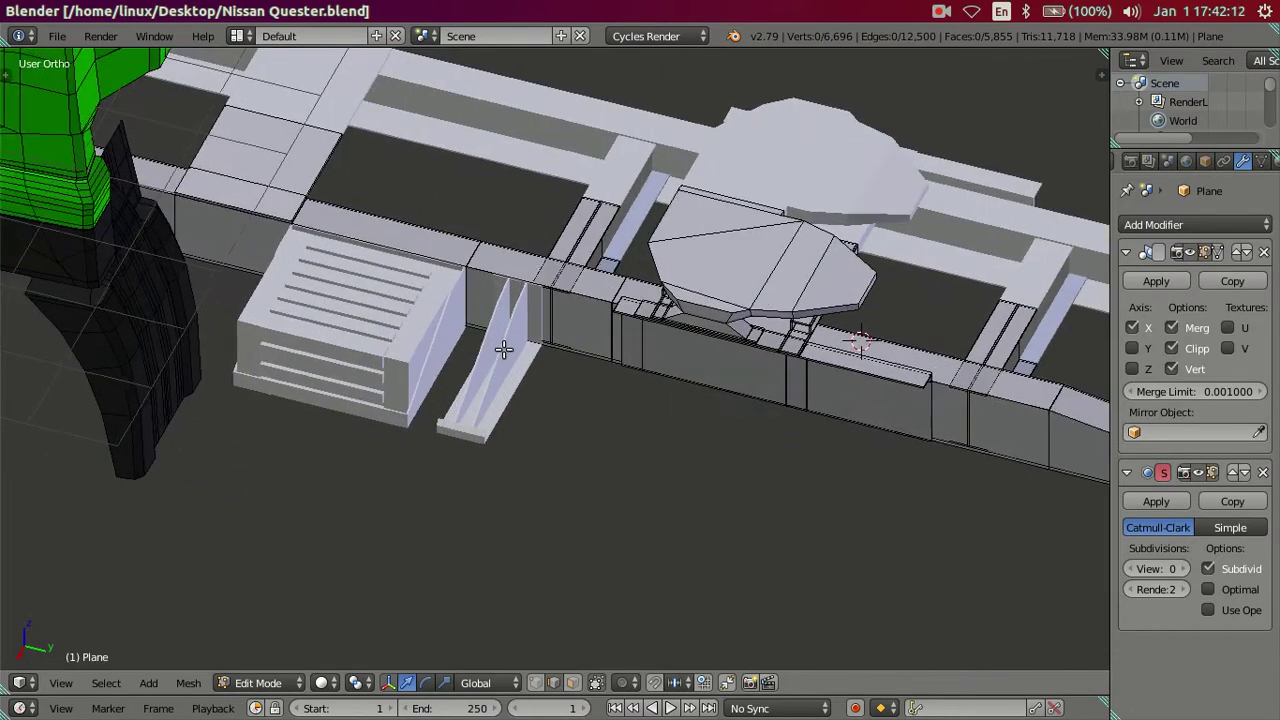
middle_drag(504, 348, 512, 349)
scroll(366, 428, up, 2)
Step: Select the step piece beside the storage box and enter its Edit Mode
key(Tab)
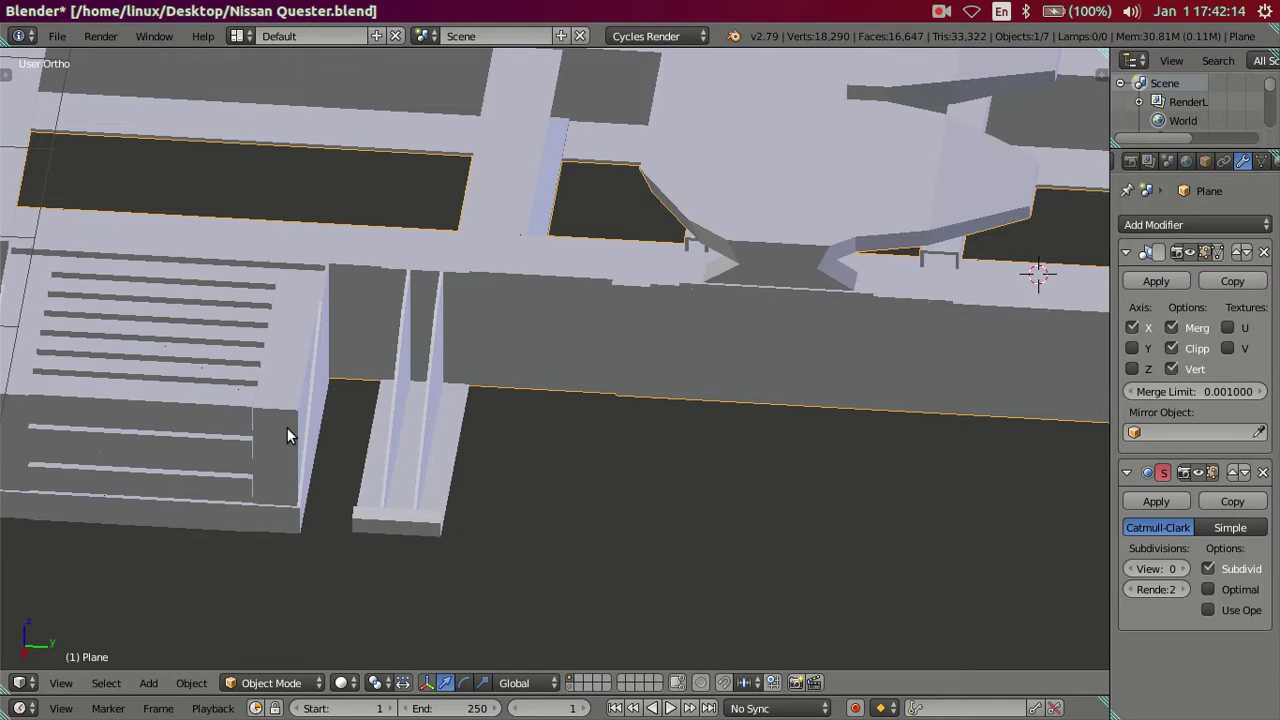
right_click(384, 512)
middle_drag(384, 512, 385, 500)
key(Tab)
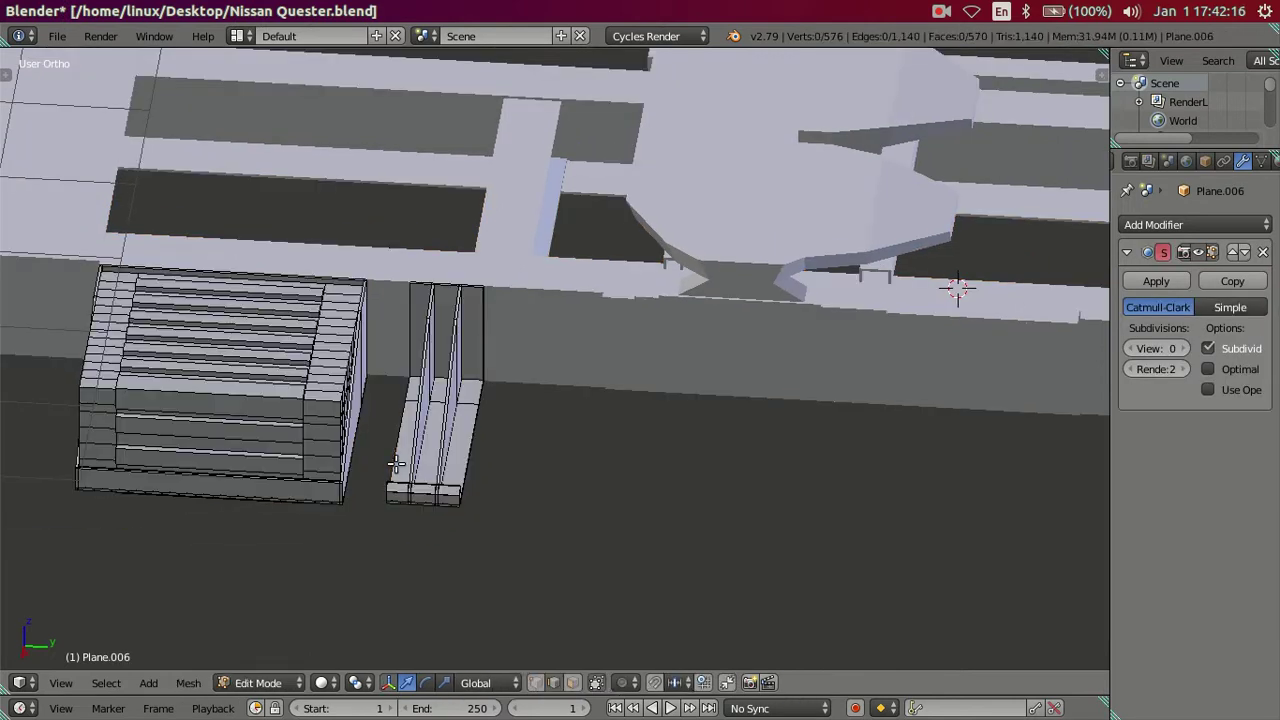
scroll(397, 455, up, 1)
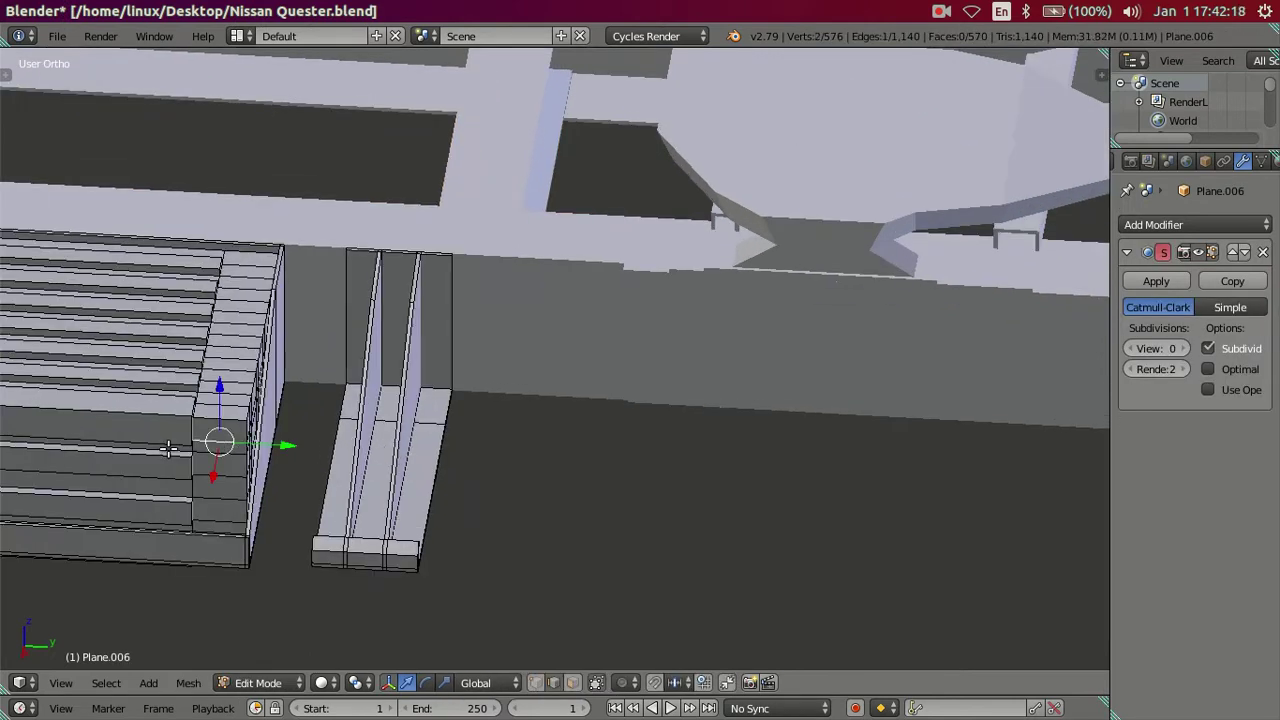
shift+middle_drag(168, 449, 597, 451)
Step: Slide the whole stepped box and its grey base -0.4811 along Y, then bring up the fifth-wheel photo
right_click(530, 413)
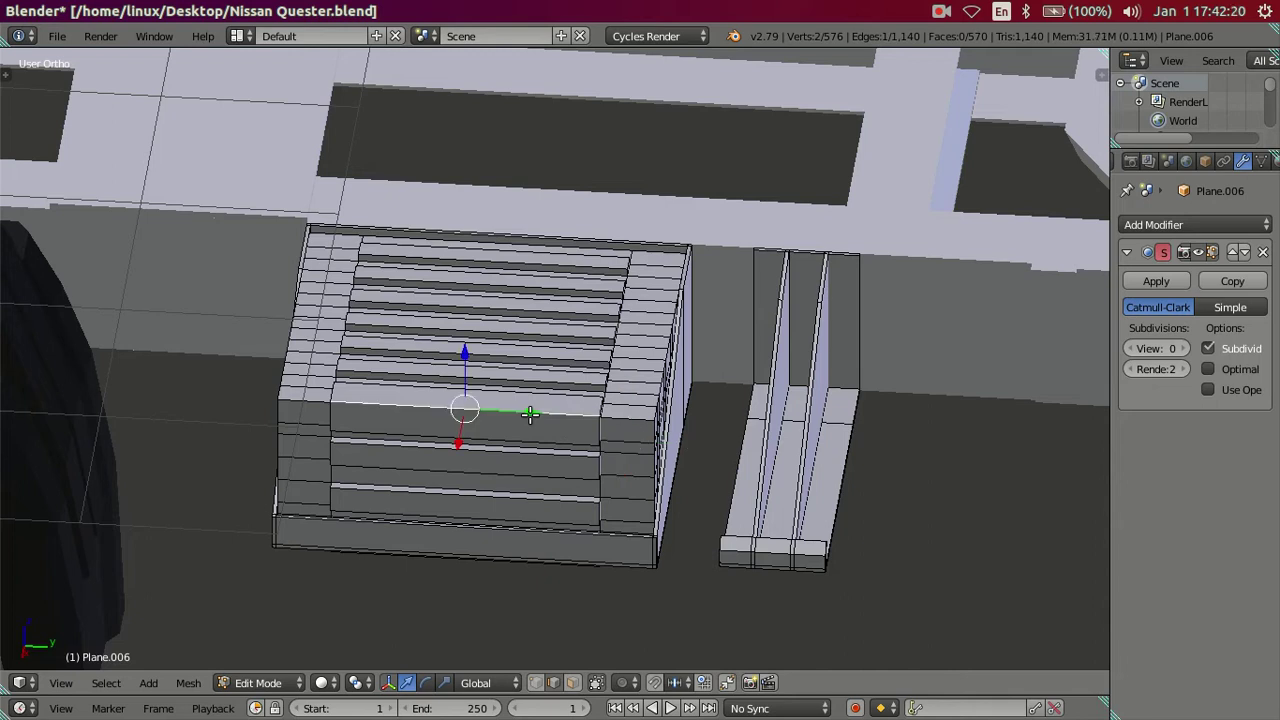
key(ctrl+l)
key(l)
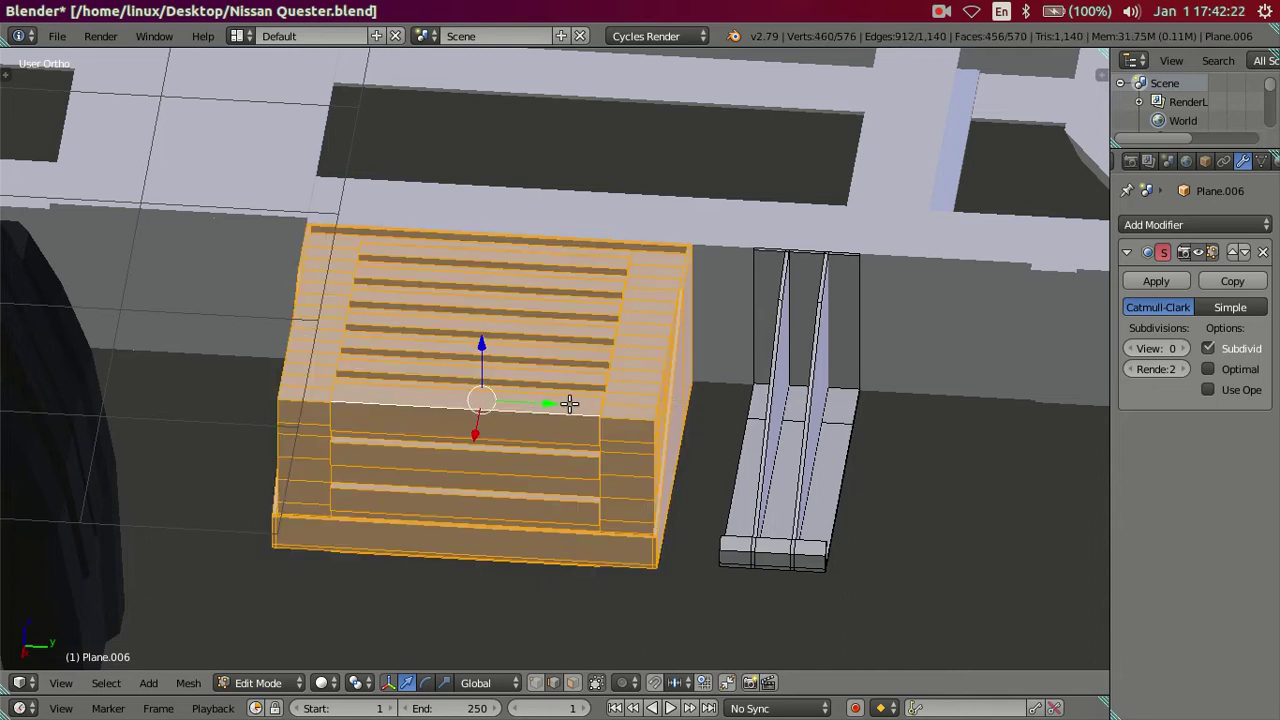
drag(569, 403, 465, 410)
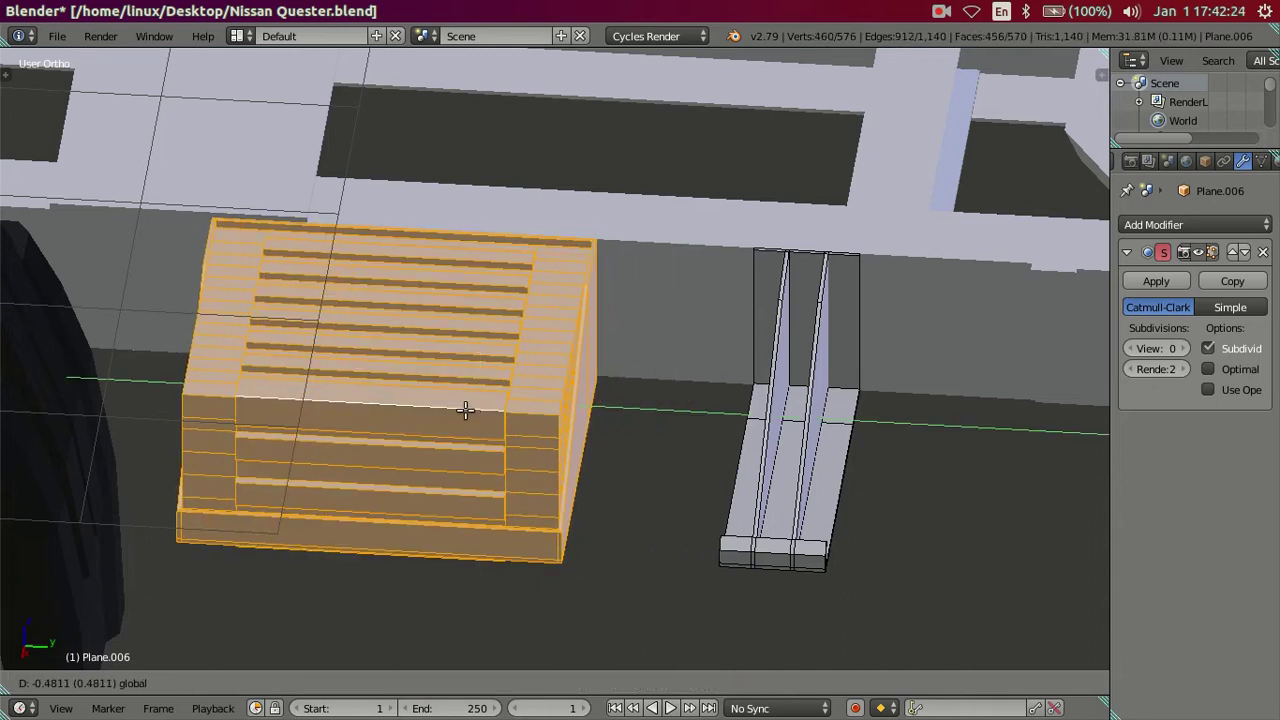
click(465, 410)
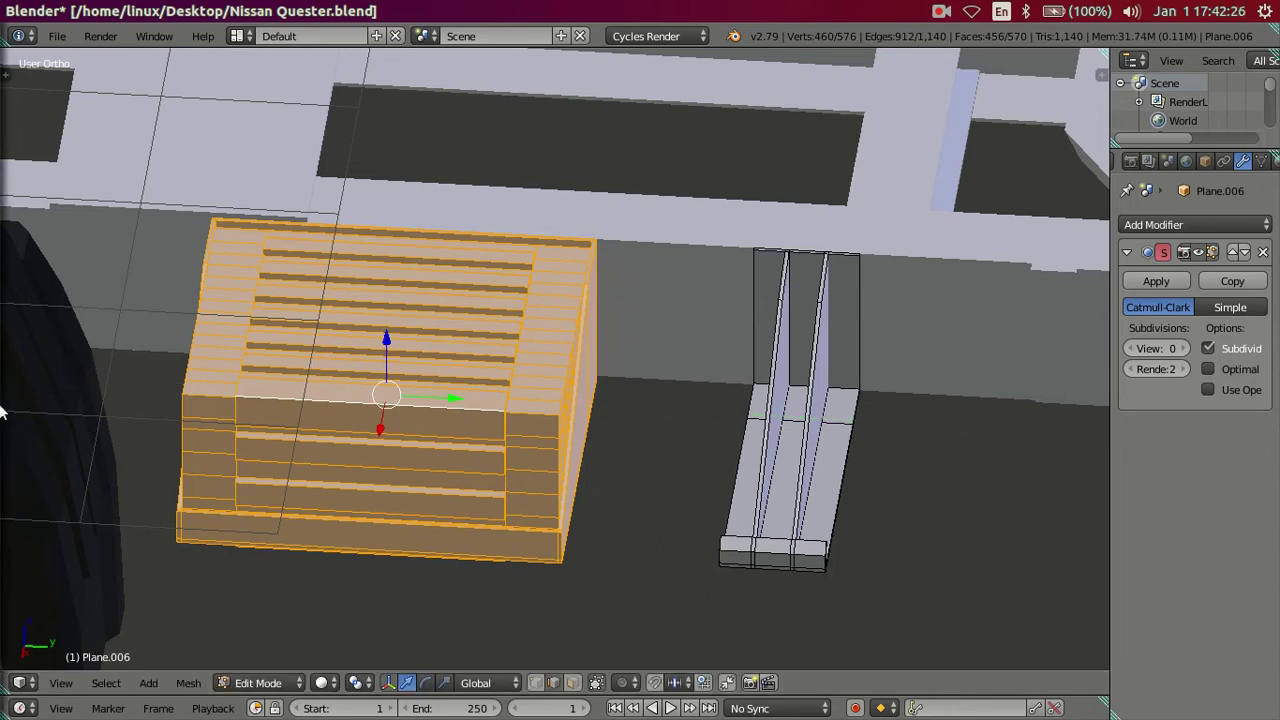
click(15, 380)
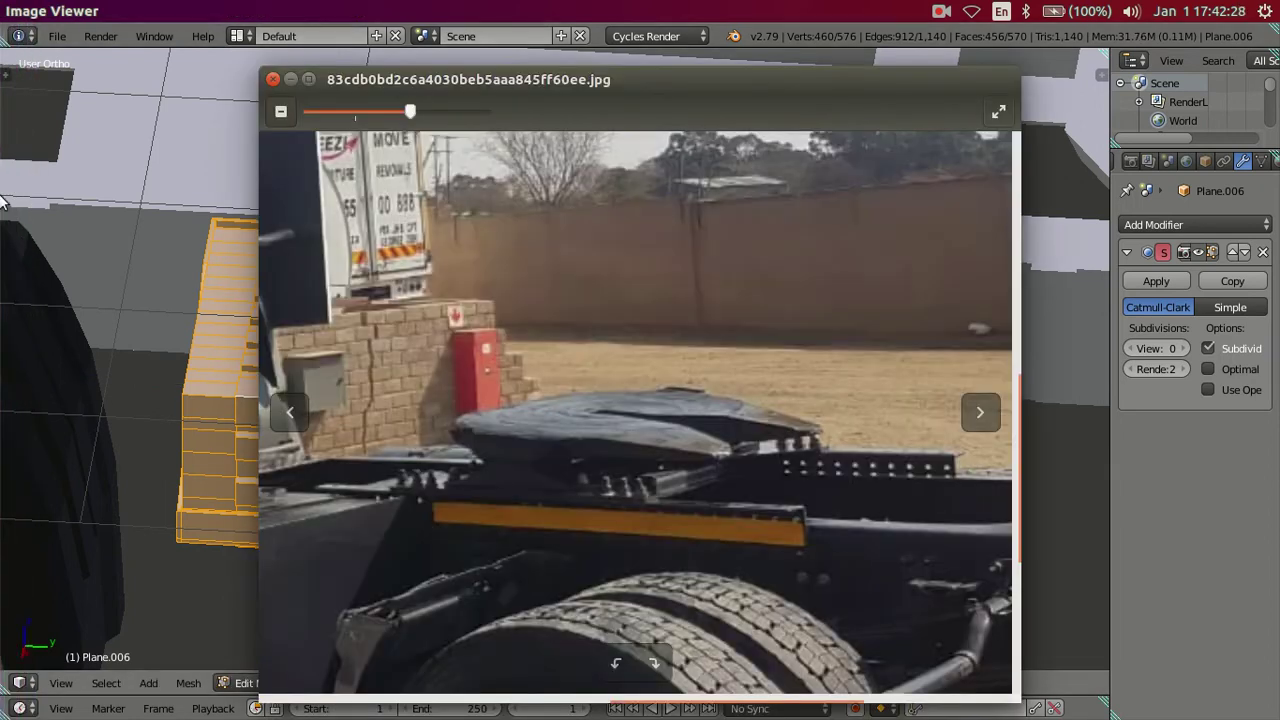
Step: Close the fifth-wheel photo and open quester-reliability-1285x743.jpg from the desktop
click(273, 79)
click(30, 11)
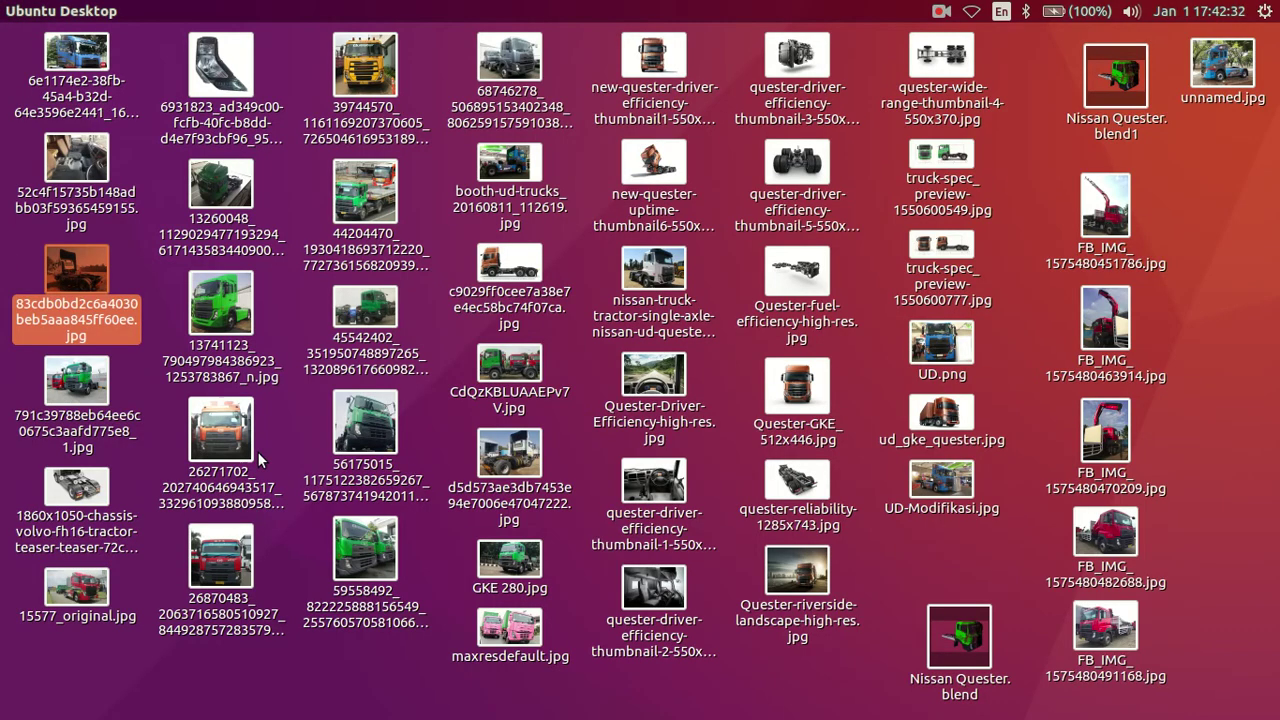
click(222, 452)
double_click(795, 490)
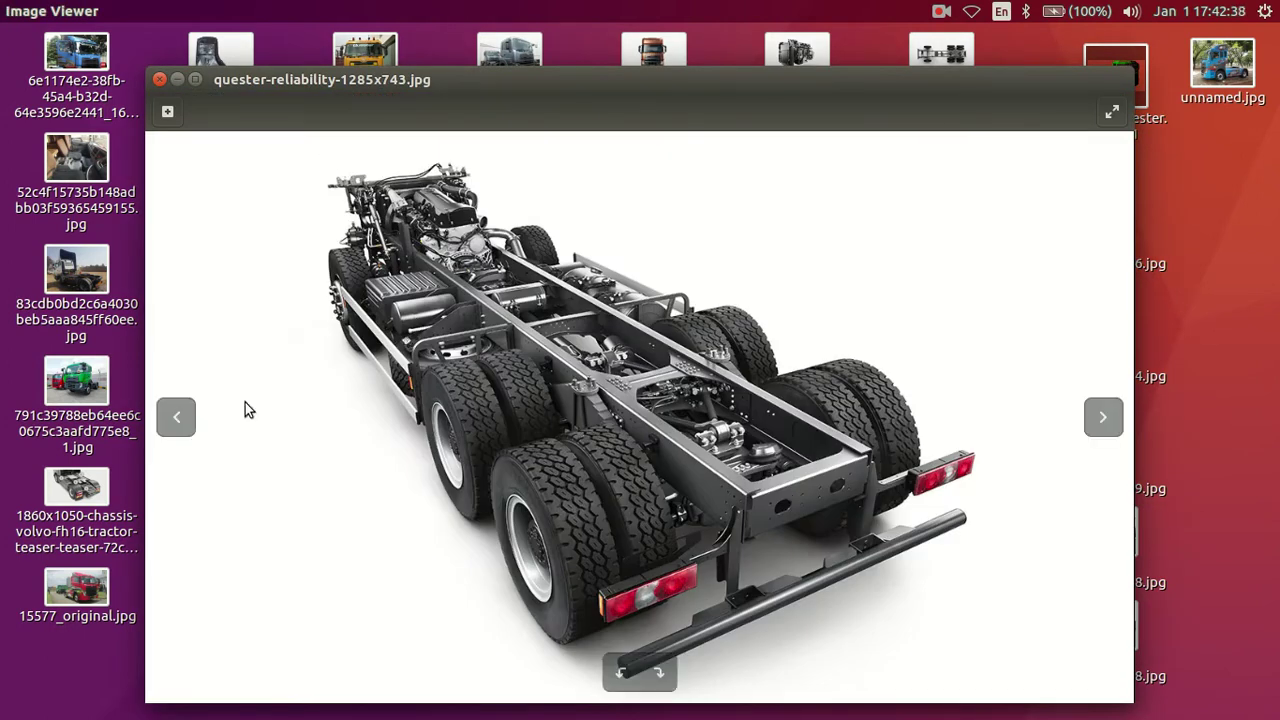
click(17, 259)
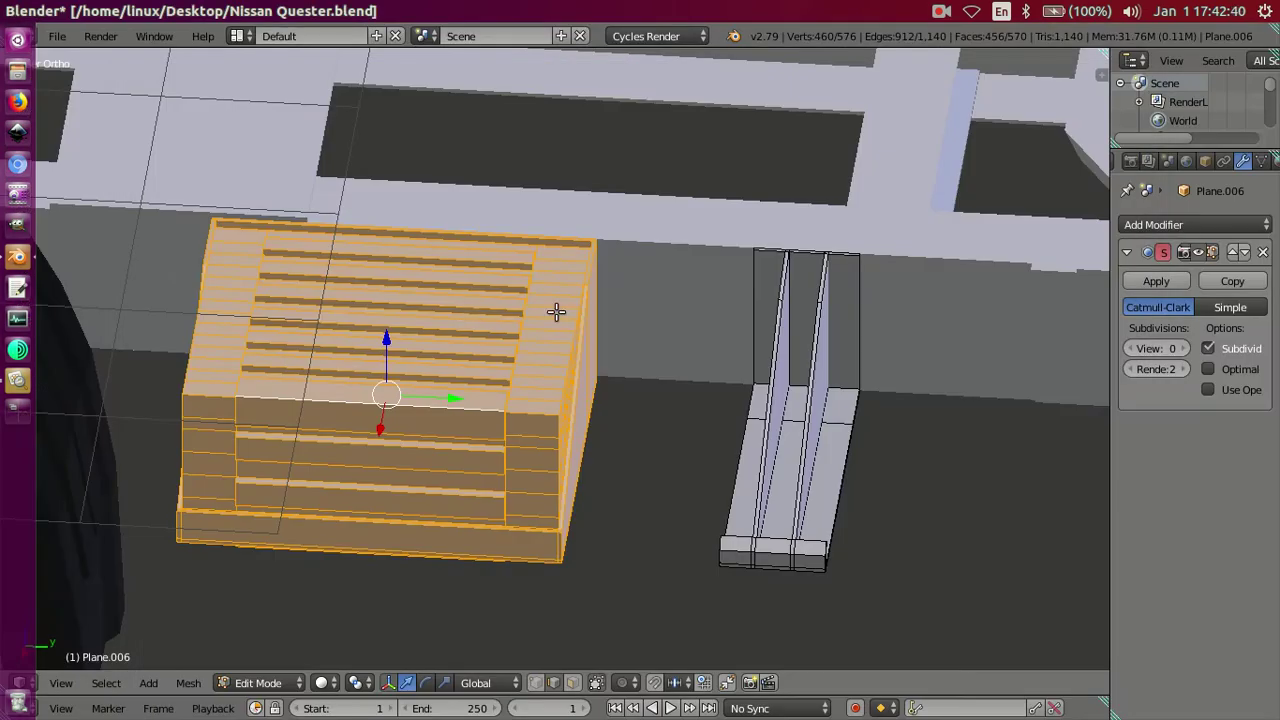
key(KP_3)
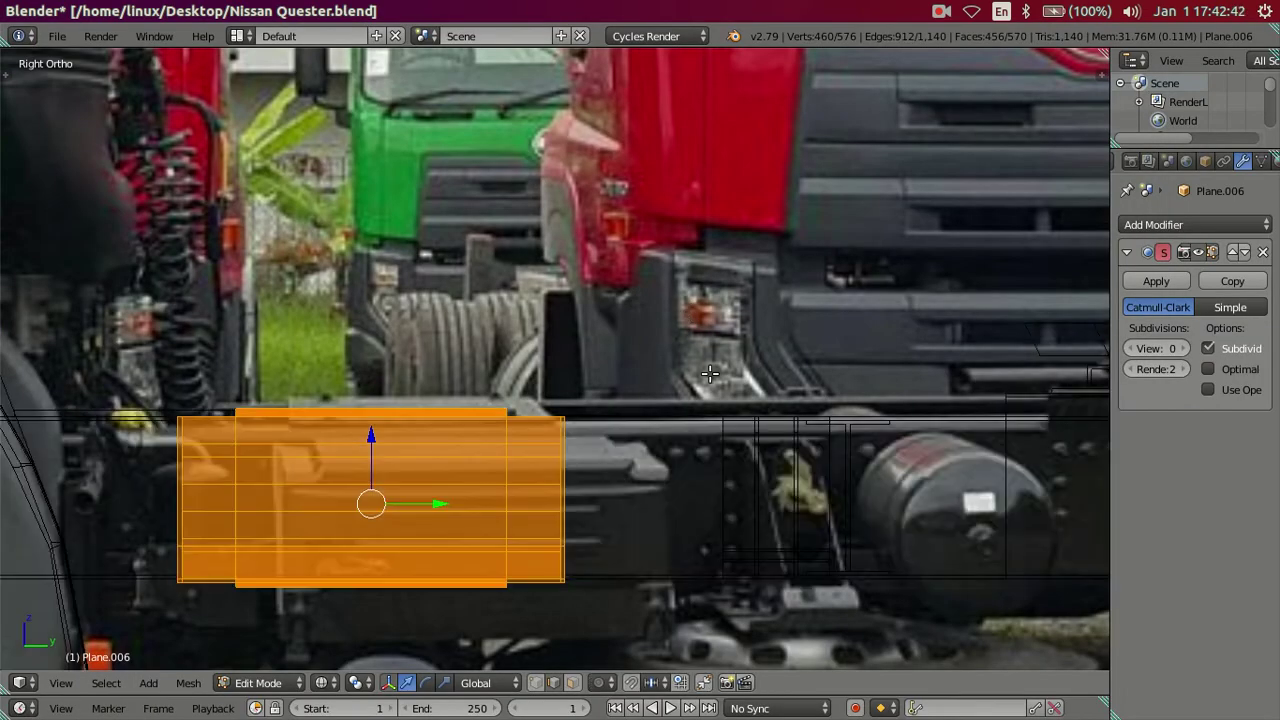
scroll(709, 373, down, 2)
scroll(709, 373, up, 3)
mouse_move(711, 374)
middle_down()
mouse_move(571, 440)
mouse_move(573, 415)
middle_up()
scroll(573, 415, down, 3)
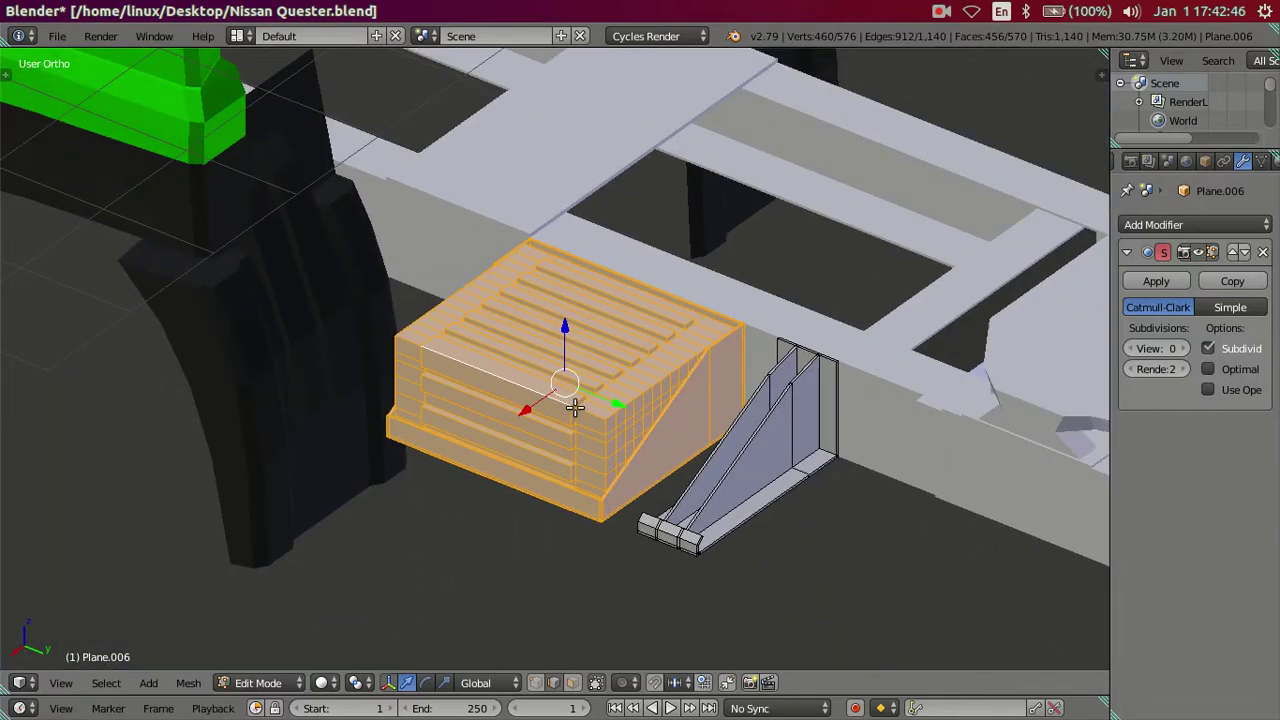
key(a)
scroll(578, 403, down, 2)
scroll(627, 440, up, 2)
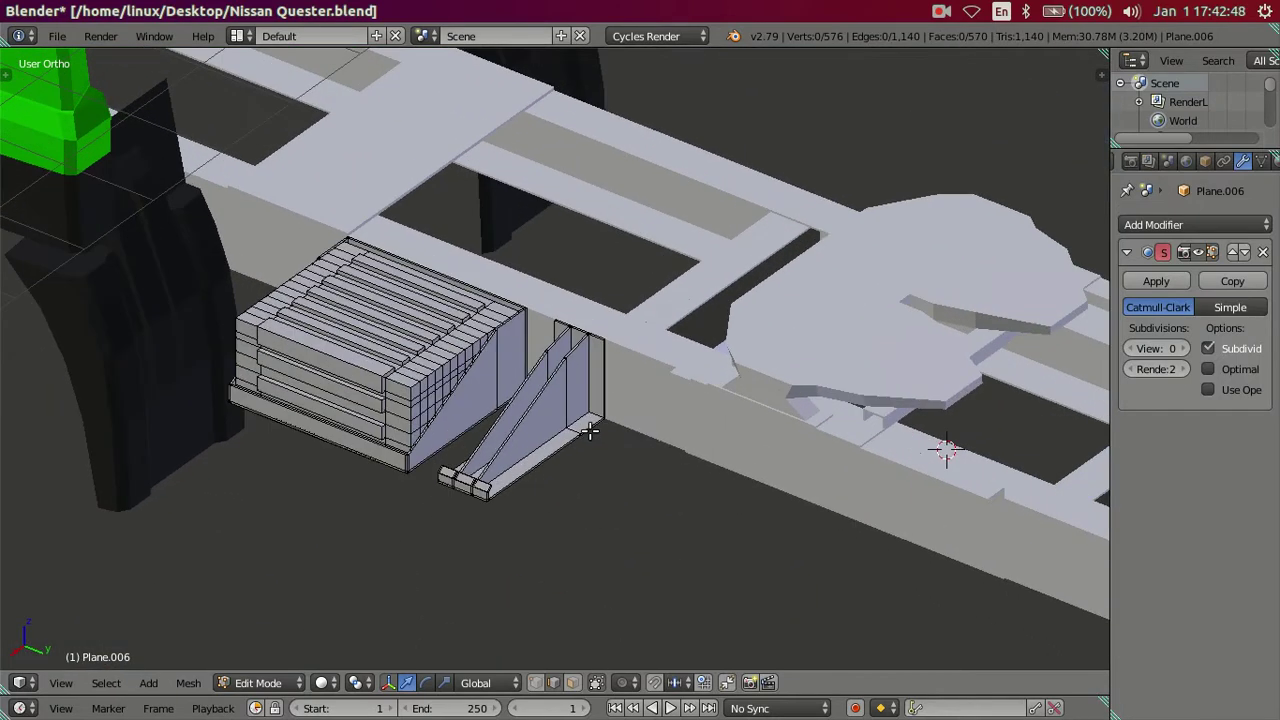
scroll(620, 465, down, 1)
Step: Select the bracket's outer vertical edge
scroll(634, 460, down, 1)
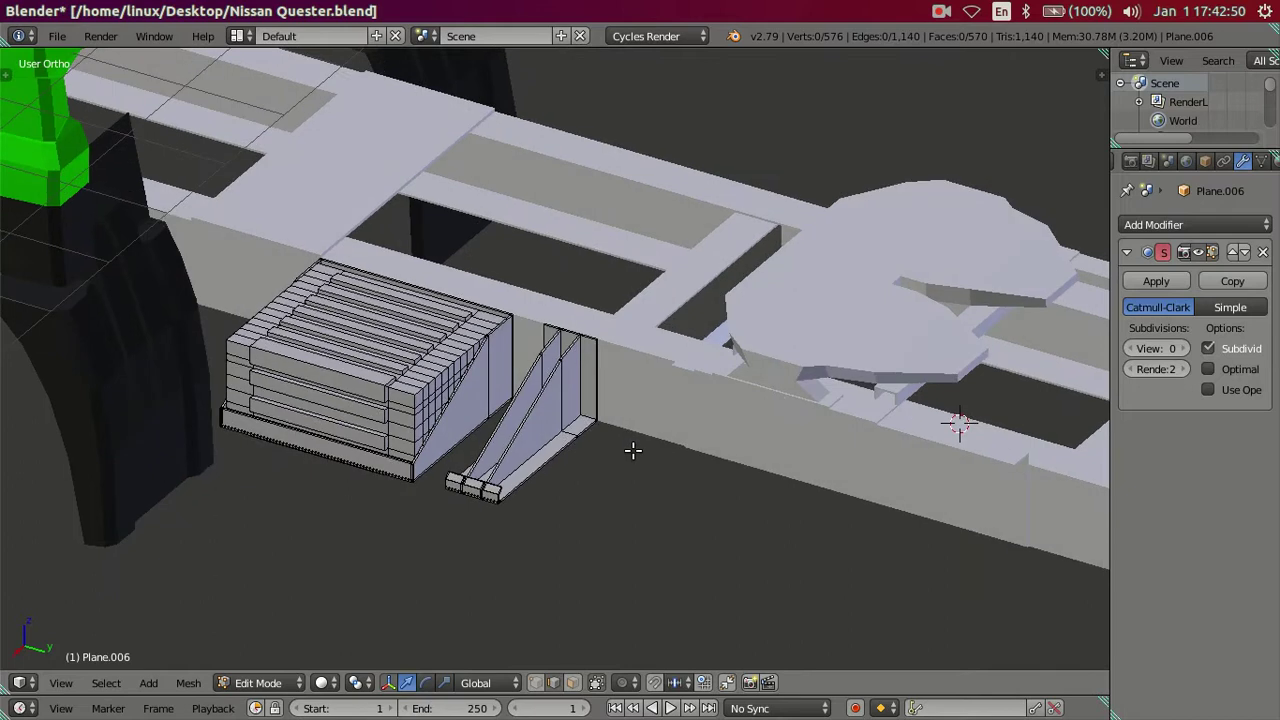
key(t)
scroll(655, 447, up, 3)
key(shift+a)
key(Escape)
right_click(634, 408)
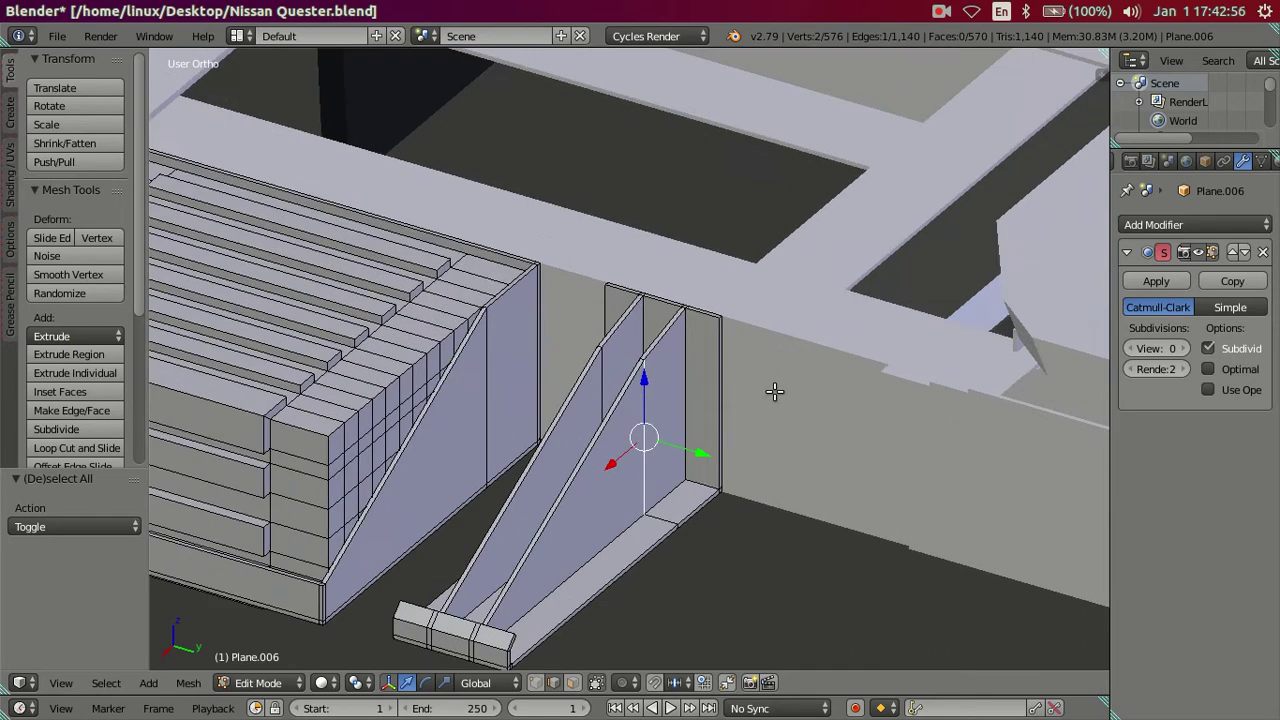
scroll(771, 389, up, 1)
scroll(774, 392, up, 1)
scroll(798, 397, down, 1)
shift+middle_drag(797, 400, 610, 387)
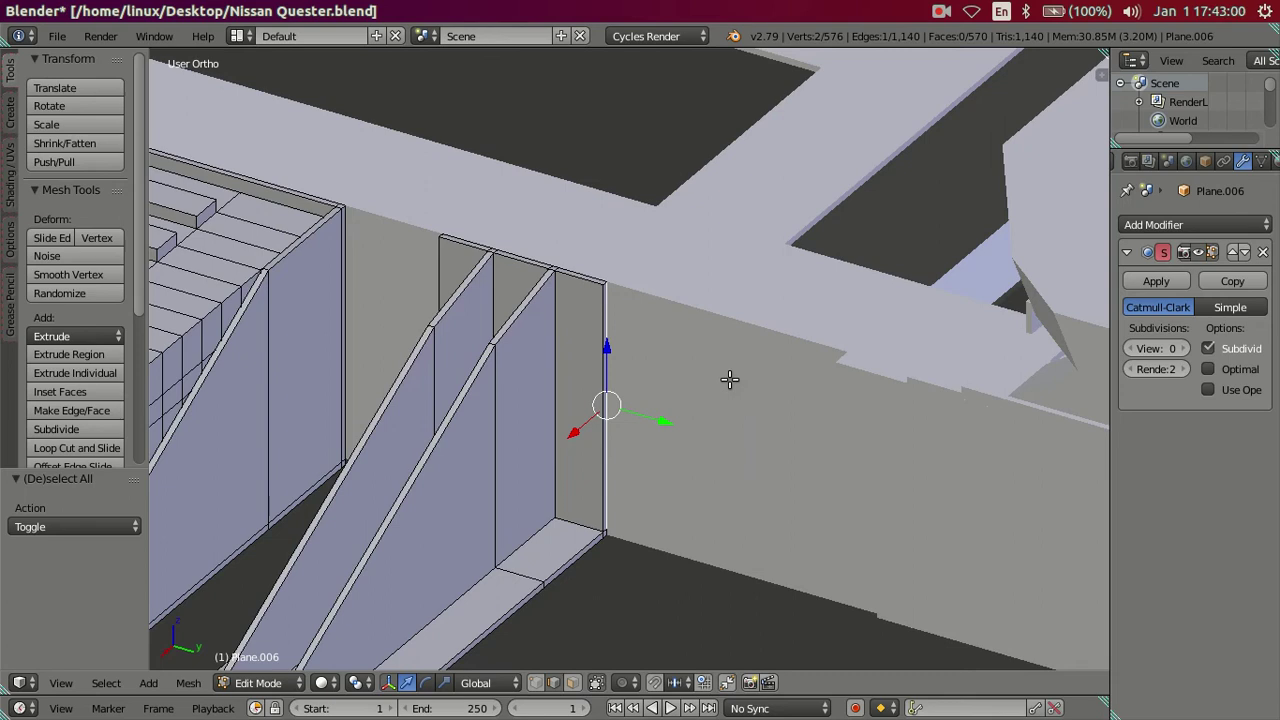
Step: Snap the 3D cursor to that edge and add a 16-vertex circle there
key(shift+s)
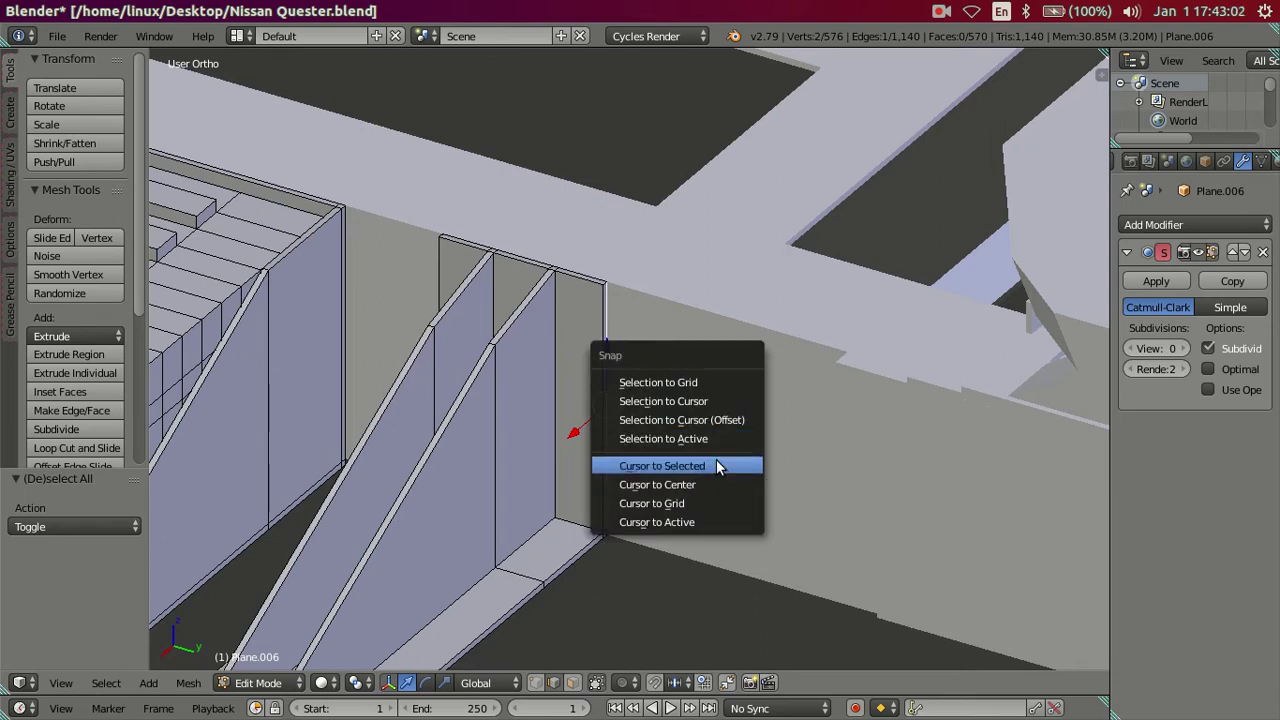
click(716, 464)
key(shift+a)
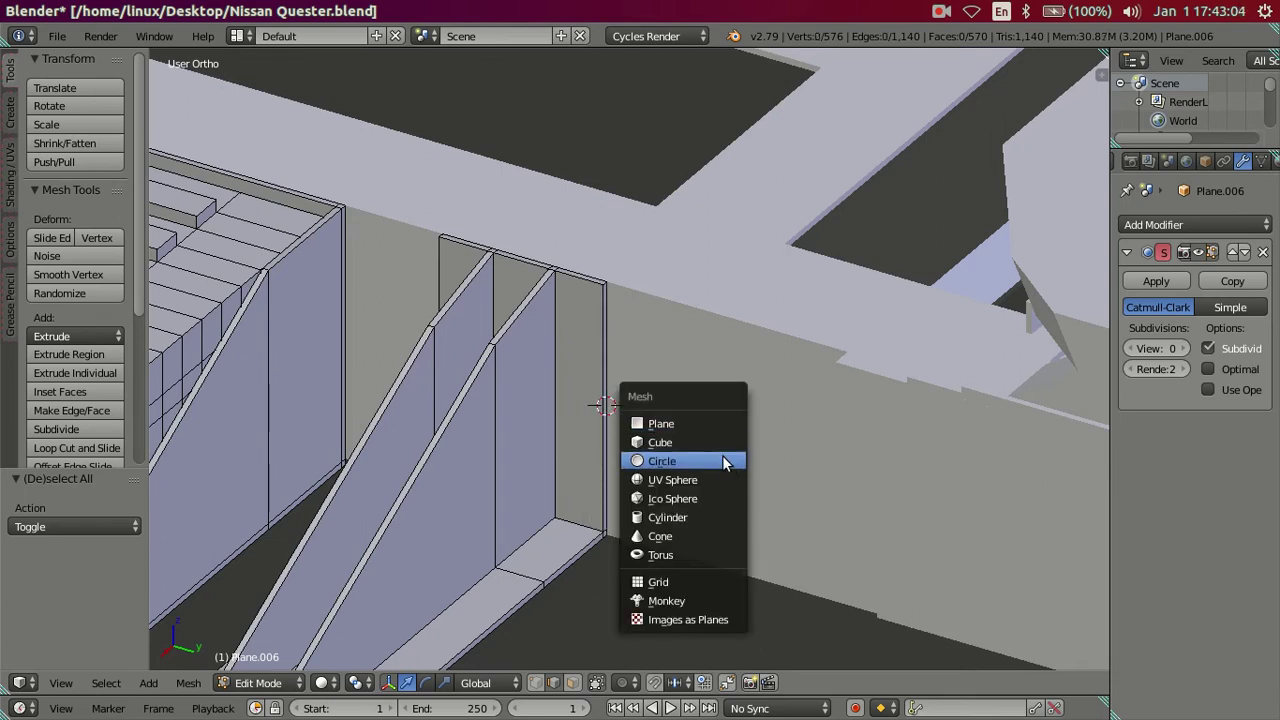
click(724, 461)
scroll(714, 449, down, 3)
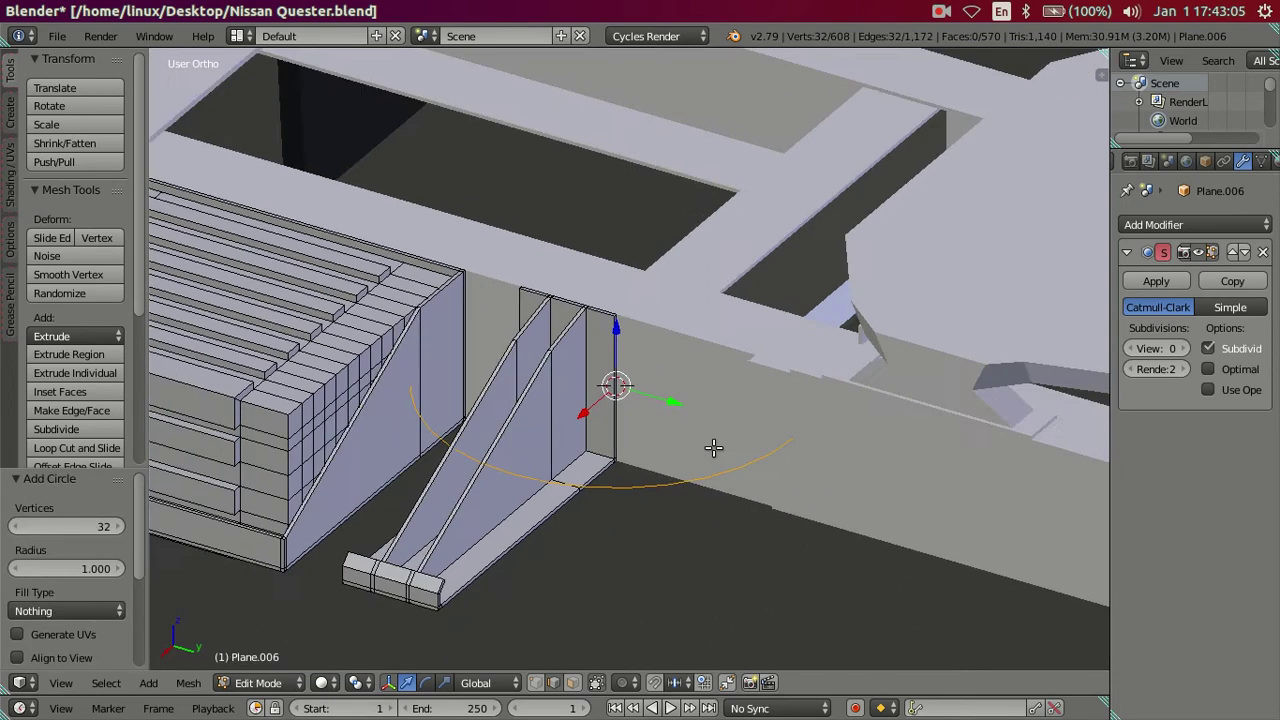
click(85, 526)
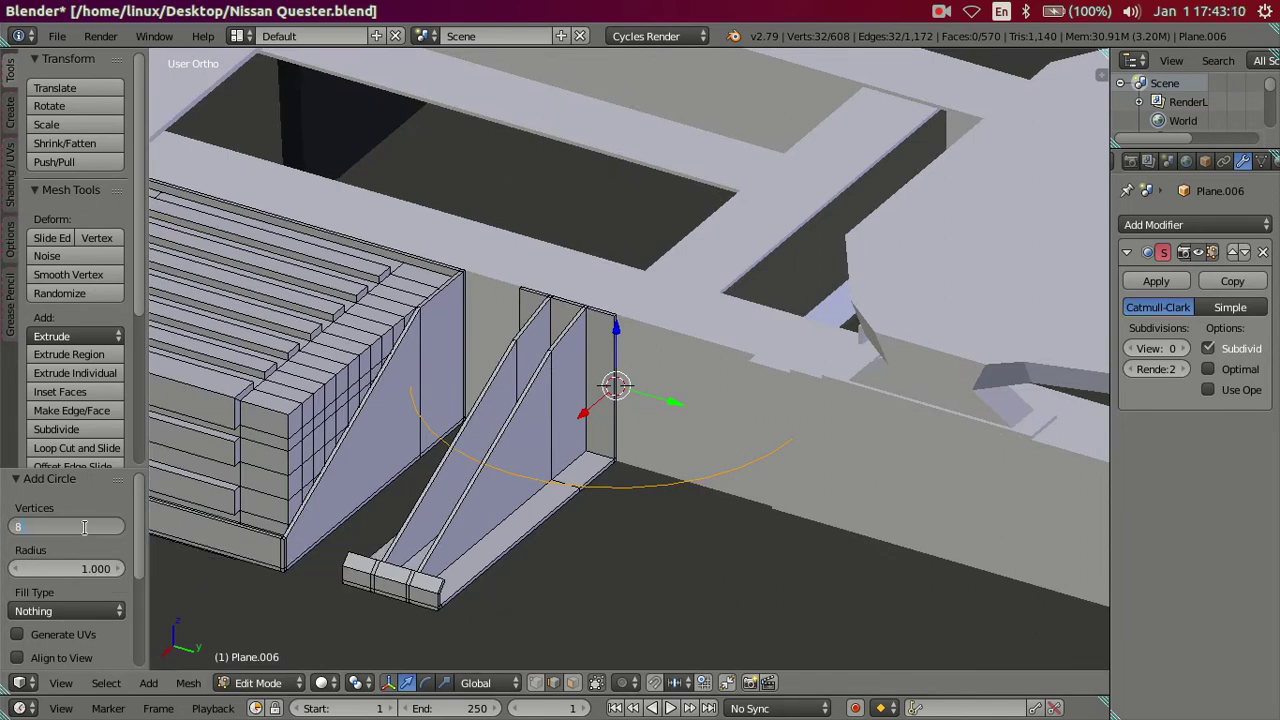
key(Return)
click(85, 526)
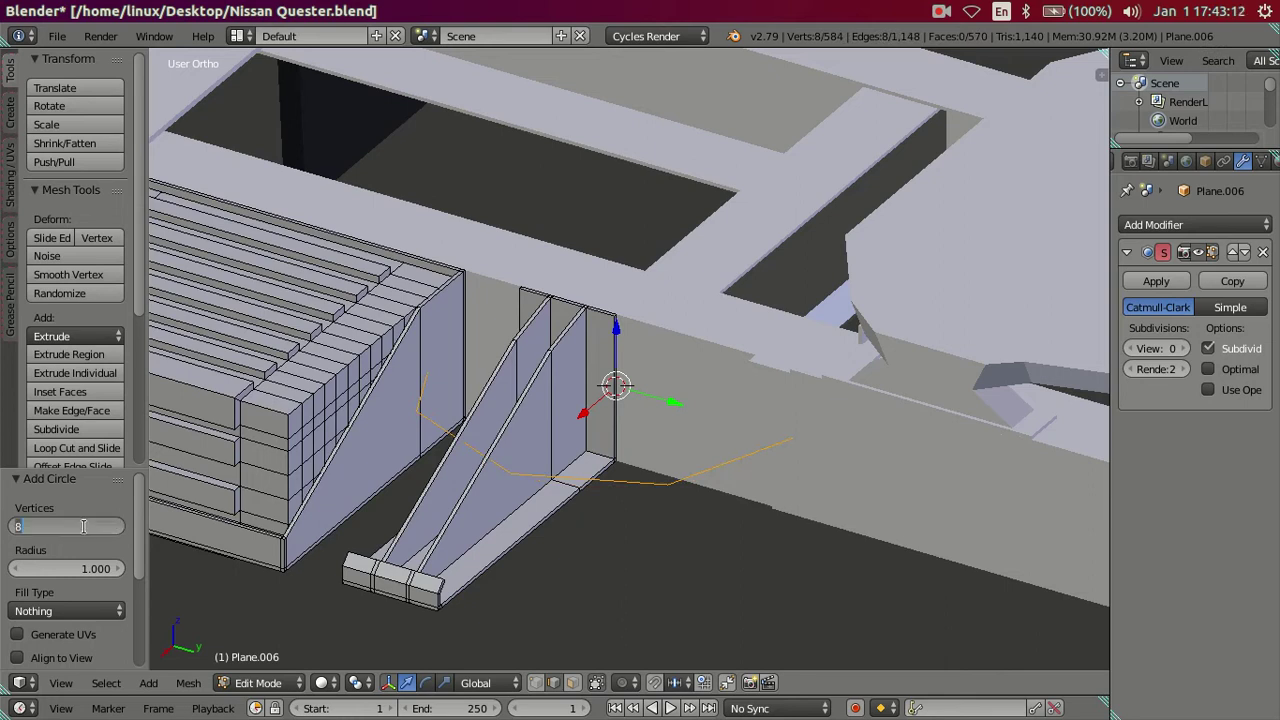
text(16)
key(Return)
mouse_move(572, 498)
middle_down()
mouse_move(559, 574)
mouse_move(533, 490)
middle_up()
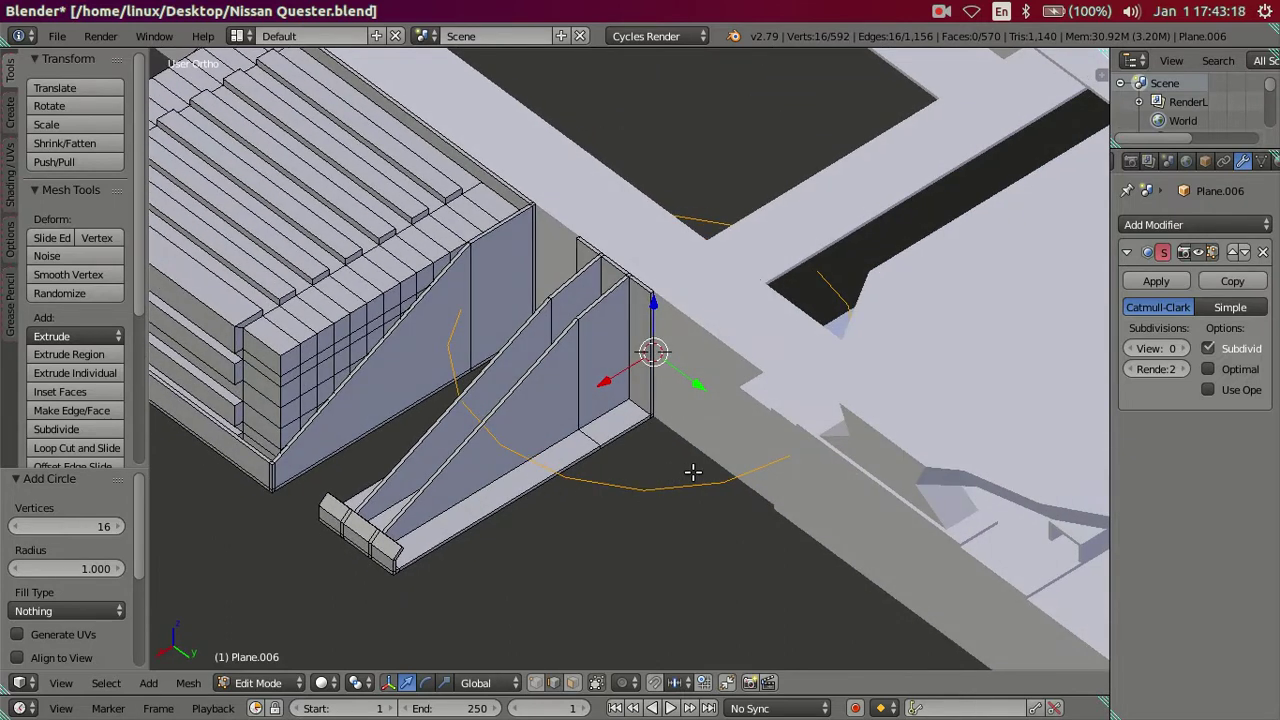
Step: Stand the circle upright with a 90° Y rotation and place it in Right Ortho view
text(ry90)
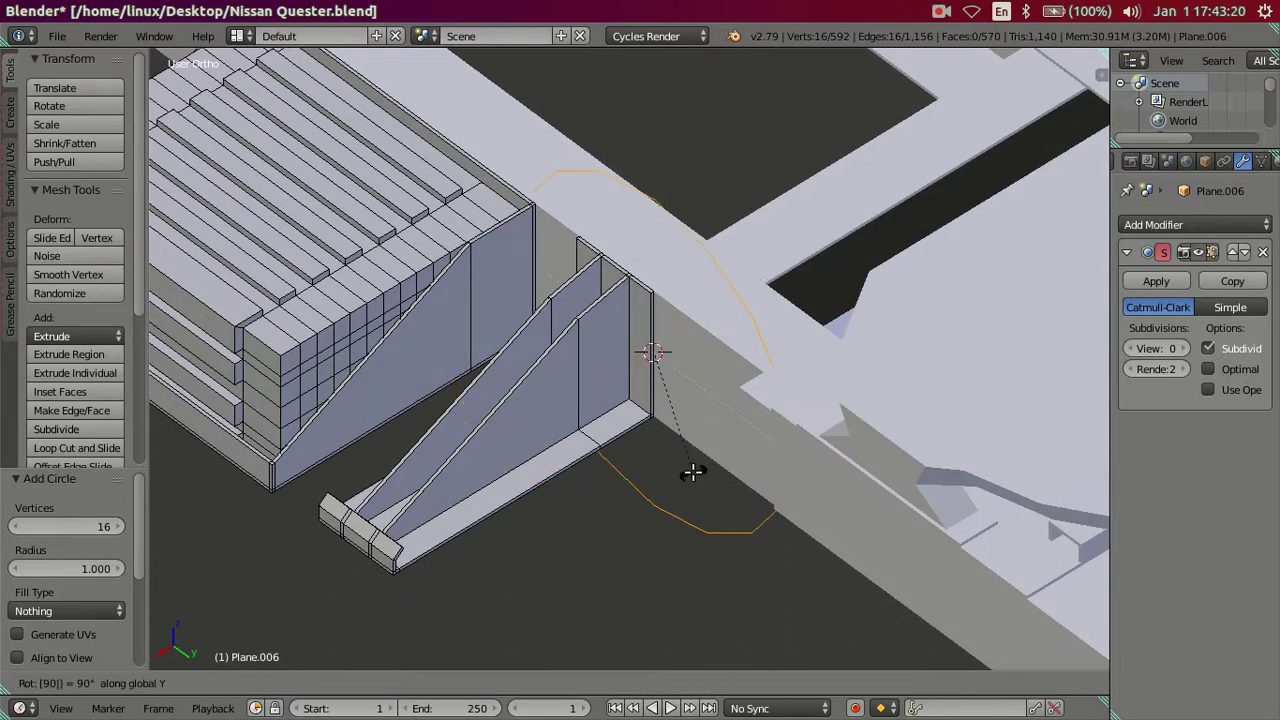
key(Return)
scroll(693, 472, down, 3)
middle_drag(693, 472, 700, 460)
key(KP_3)
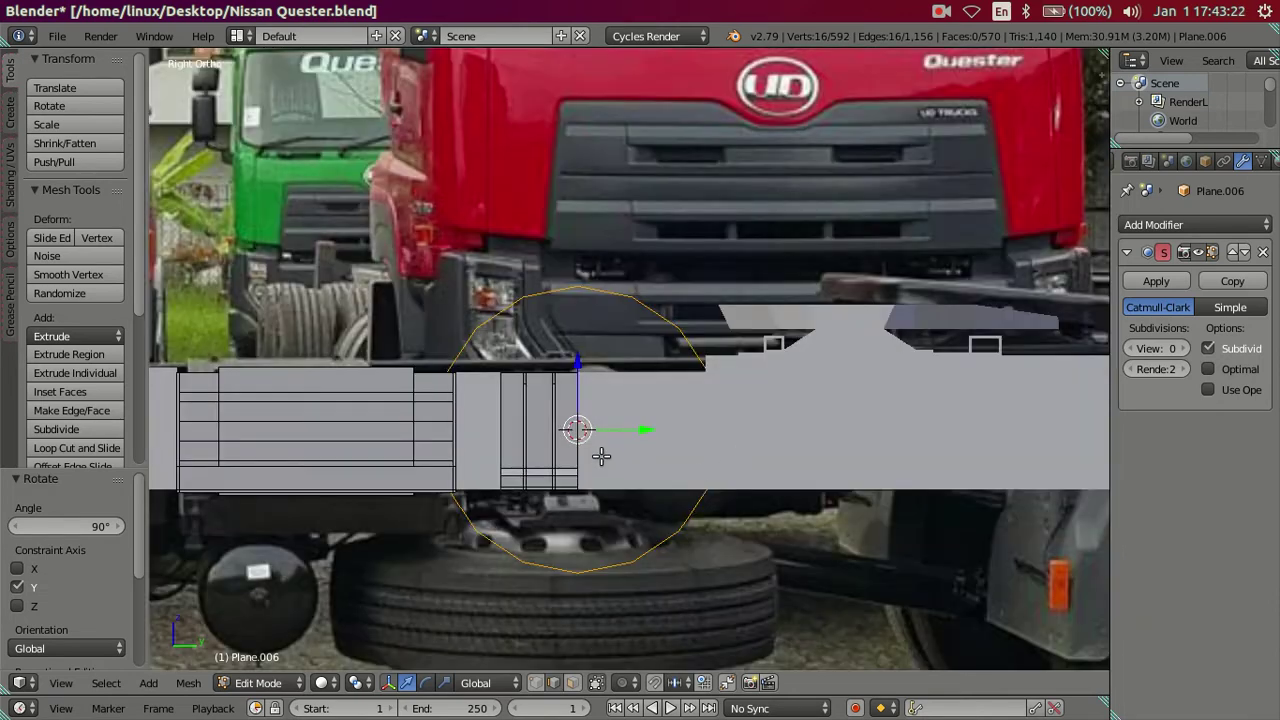
key(g)
click(741, 418)
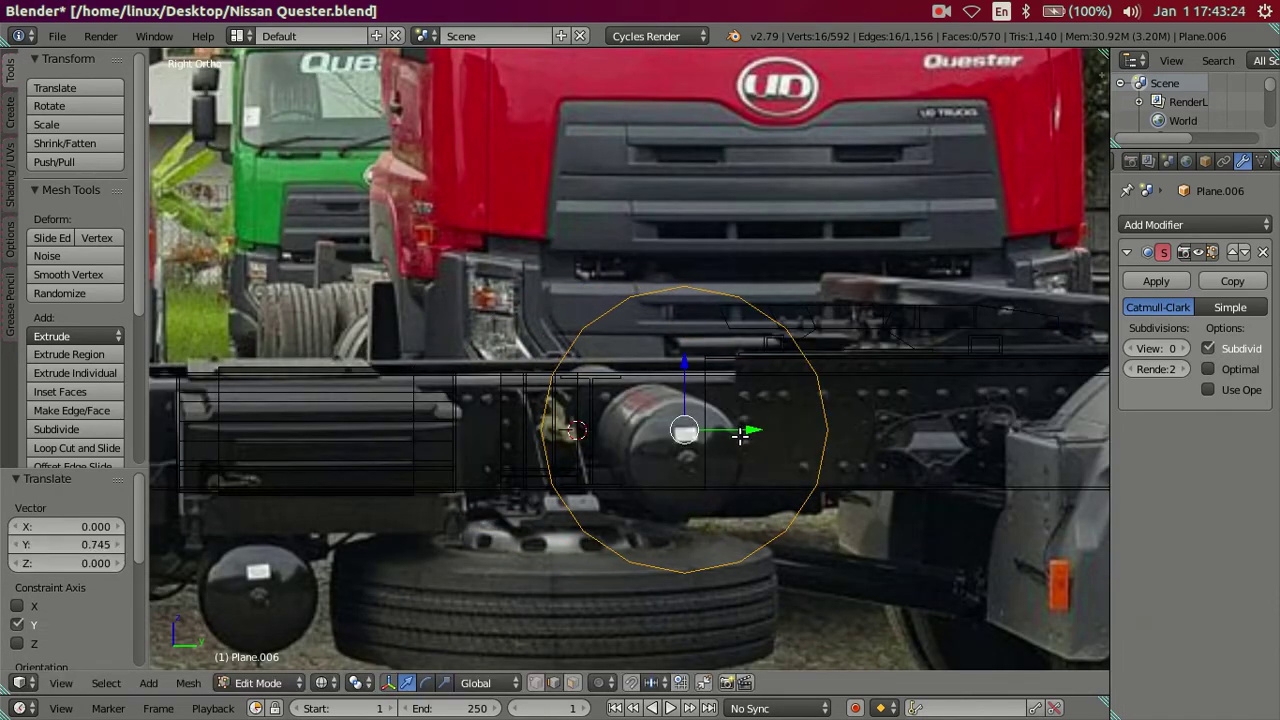
Step: Shrink the circle to about 0.358 and move it along Y onto the tank's round end
key(g)
key(y)
click(802, 438)
key(s)
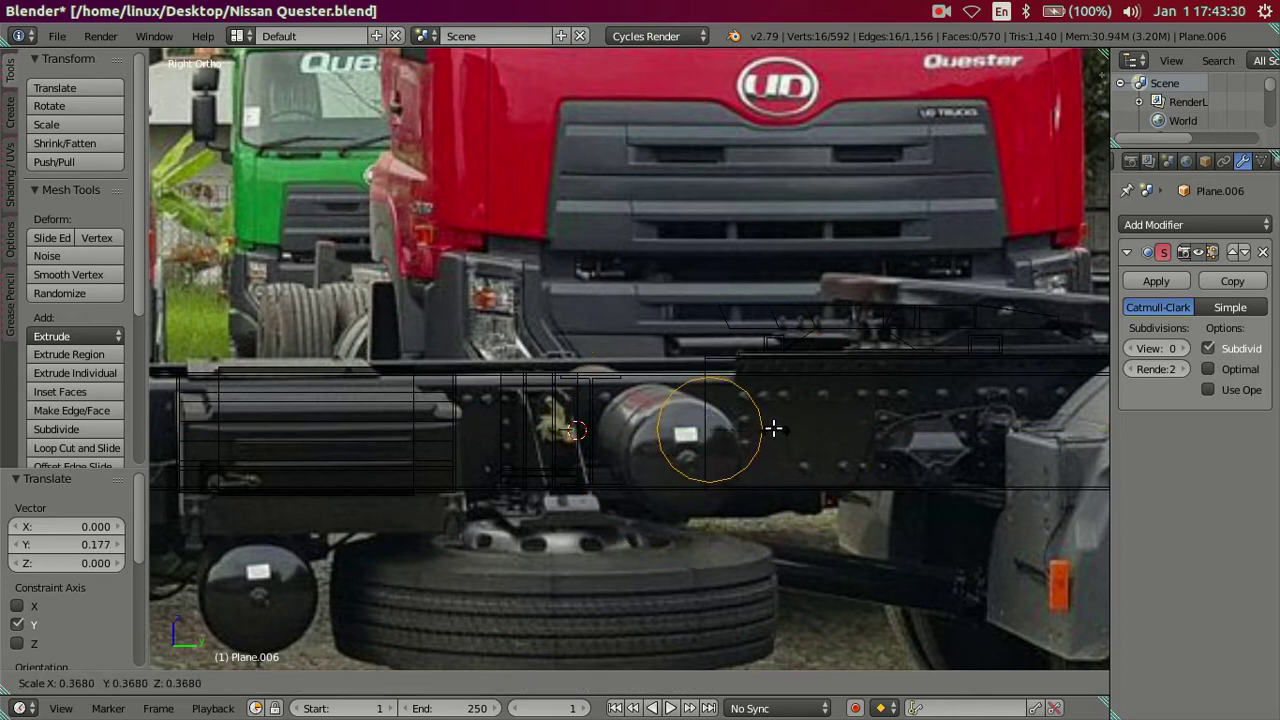
click(778, 428)
scroll(778, 428, up, 1)
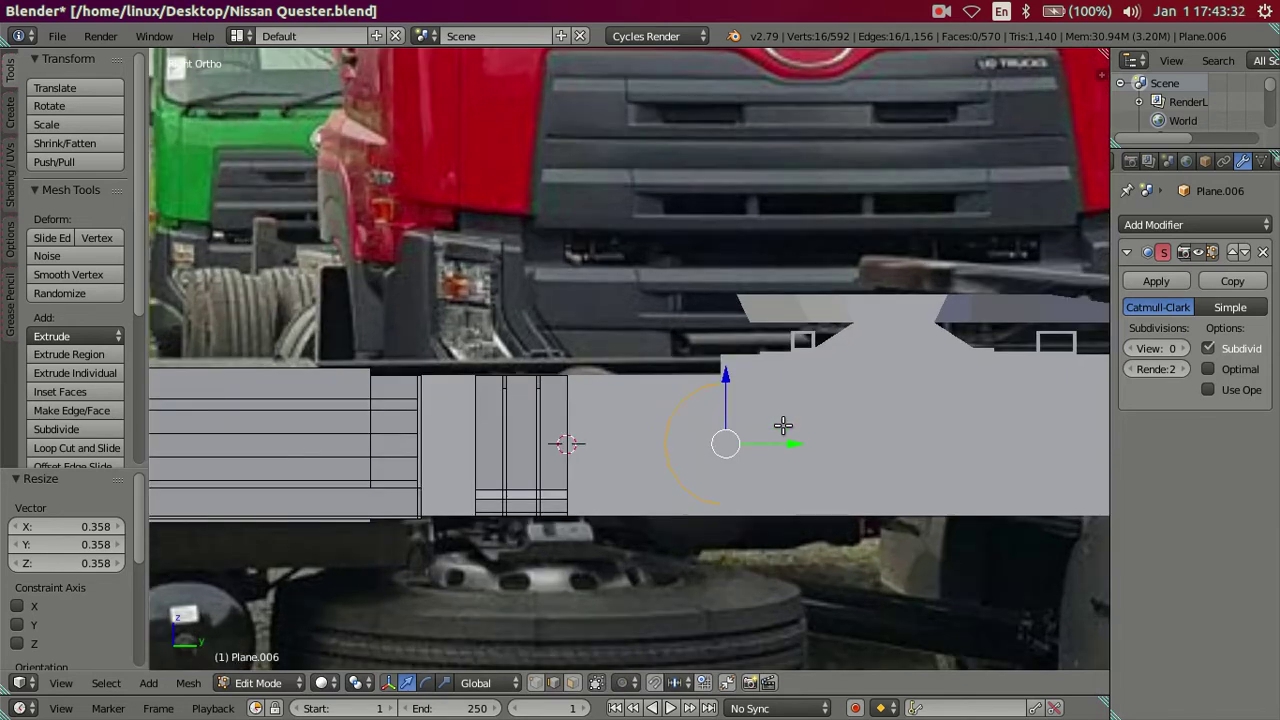
key(g)
key(y)
click(721, 437)
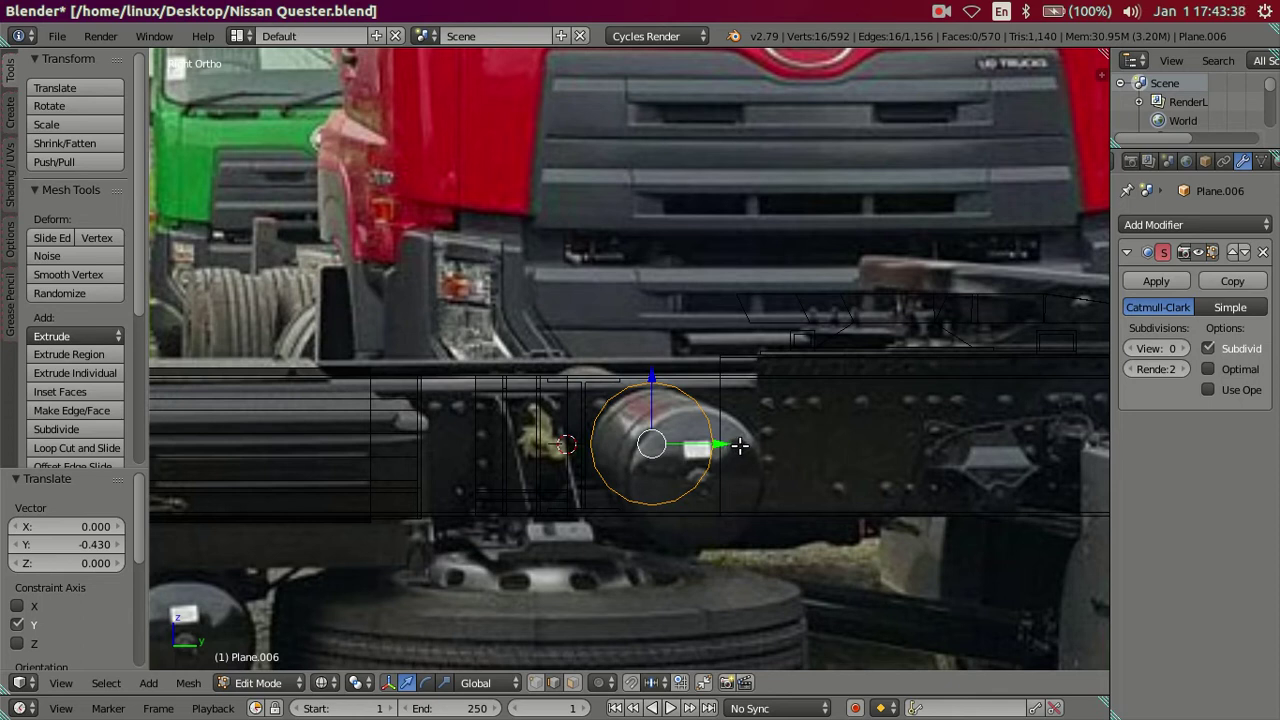
Step: Enlarge the circle to 1.051 so it matches the tank outline in the photo
mouse_move(739, 443)
middle_down()
mouse_move(737, 431)
mouse_move(583, 503)
middle_up()
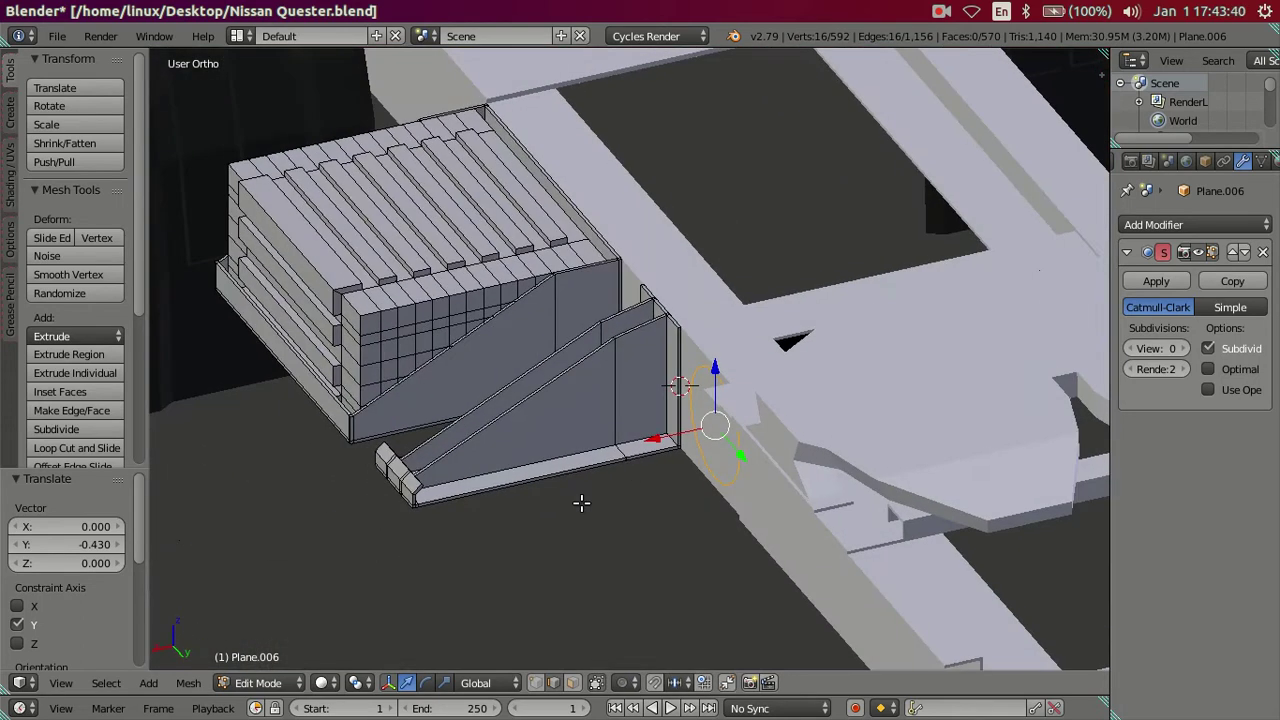
scroll(634, 474, up, 2)
key(KP_3)
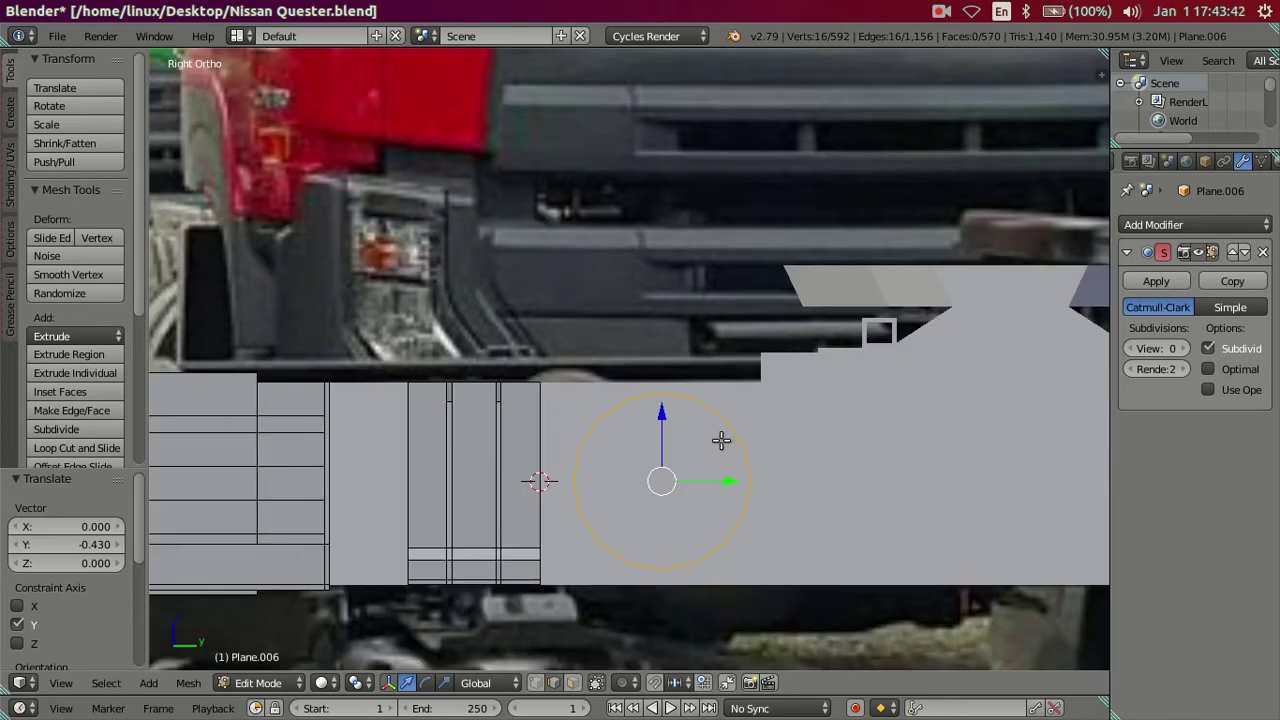
key(s)
click(811, 449)
mouse_move(811, 449)
middle_down()
mouse_move(720, 449)
mouse_move(654, 514)
mouse_move(585, 523)
middle_up()
mouse_move(687, 474)
middle_down()
mouse_move(683, 497)
mouse_move(692, 478)
middle_up()
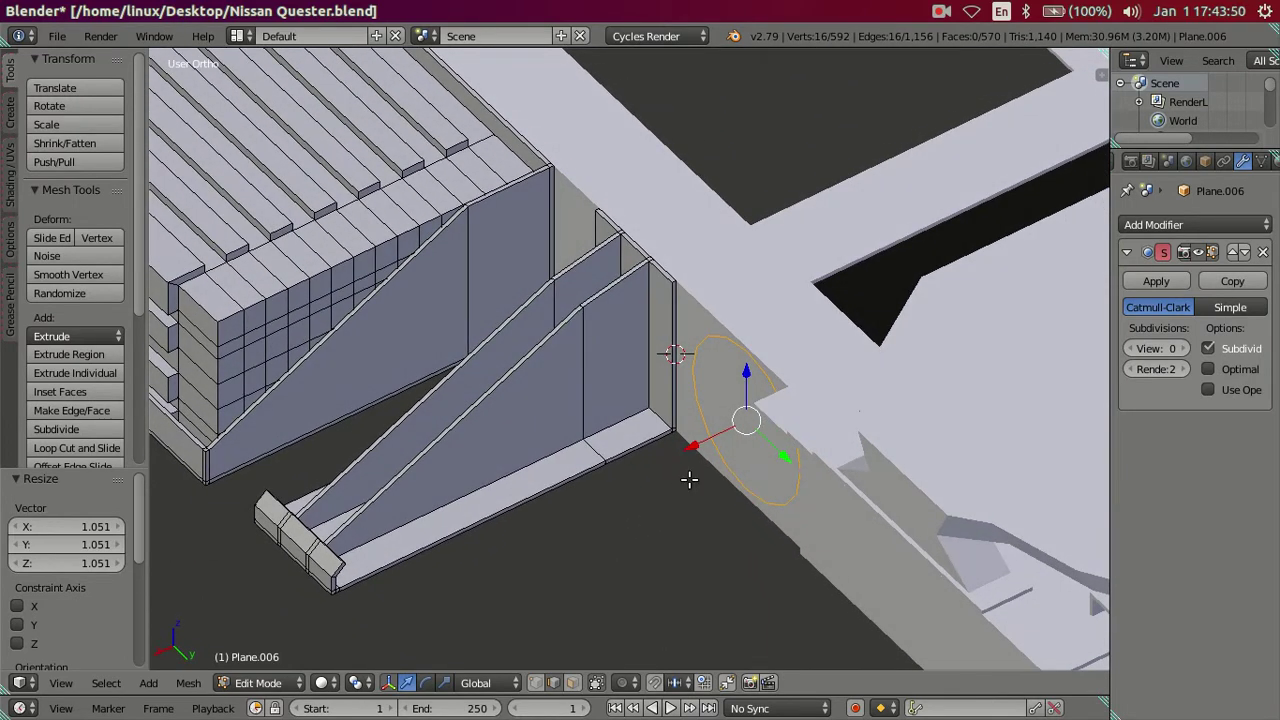
Step: Extrude the upright circle along X into a long tank cylinder beside the frame
key(e)
right_click(665, 440)
key(g)
key(x)
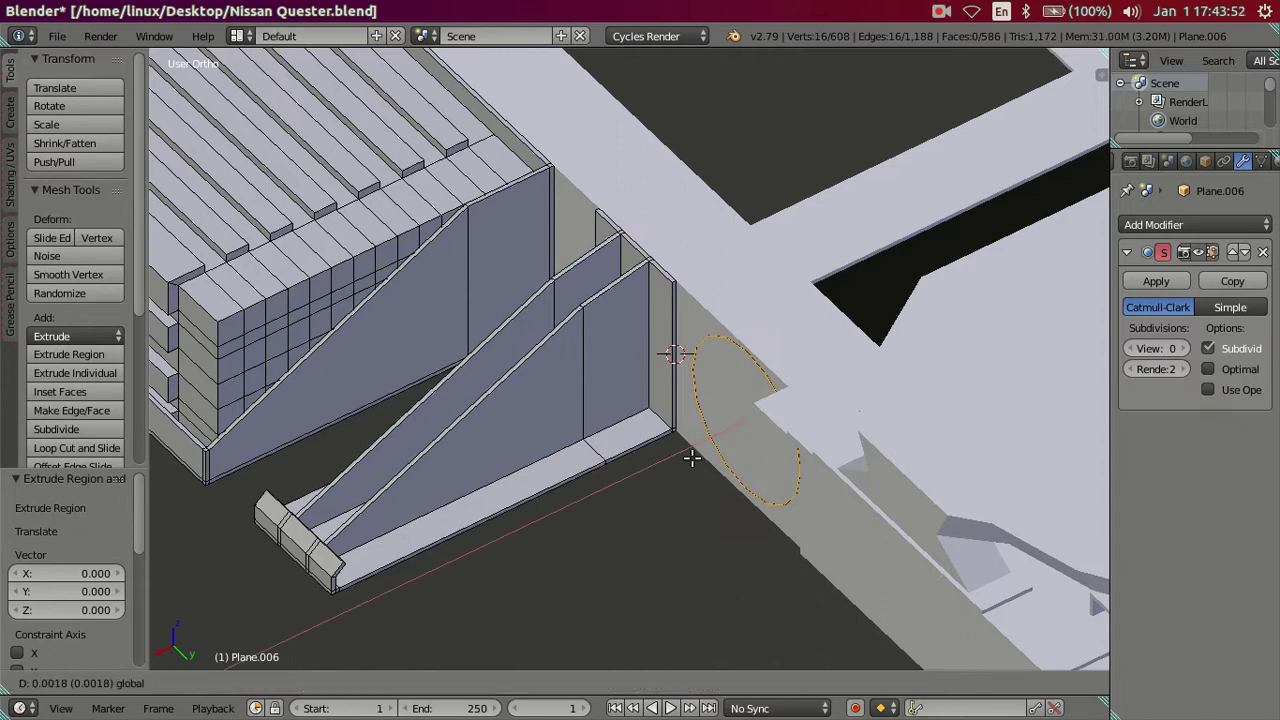
click(414, 606)
scroll(540, 381, up, 3)
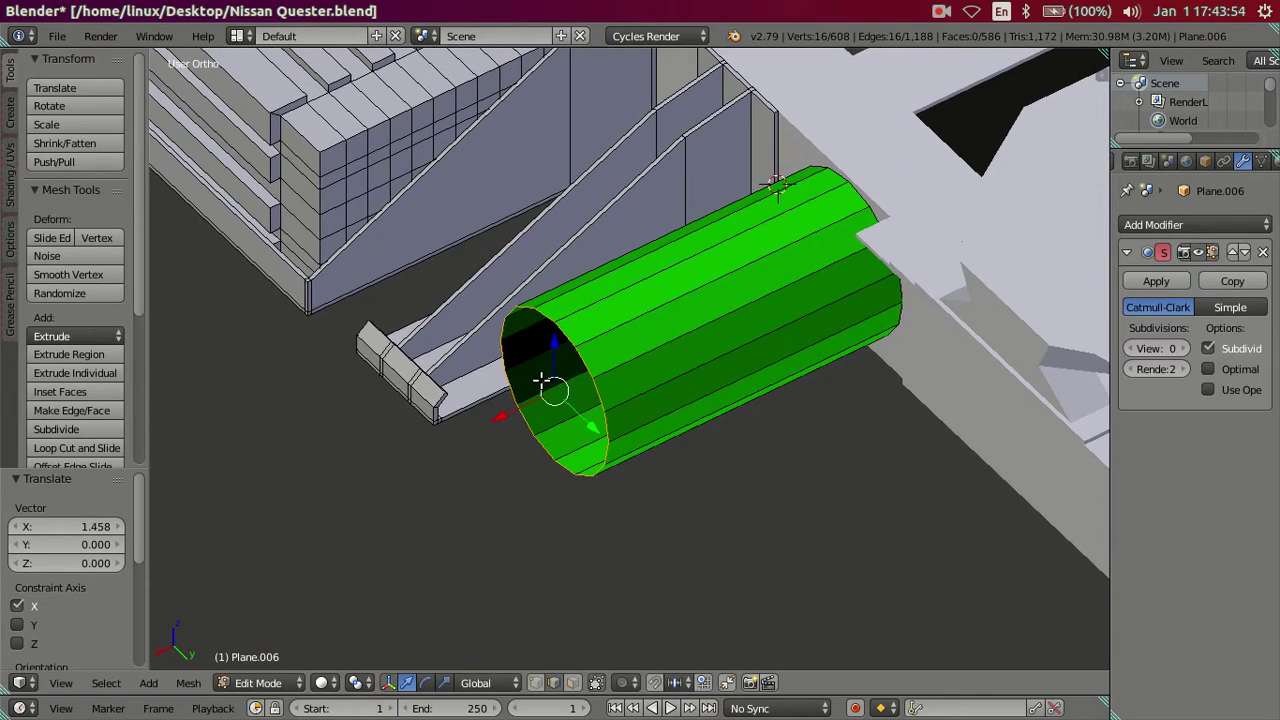
scroll(540, 381, up, 1)
scroll(474, 423, up, 2)
scroll(371, 474, up, 2)
scroll(591, 360, up, 2)
Step: Select the cylinder's end edge loop and push it outward to lengthen the tank
right_click(492, 270)
scroll(495, 275, down, 1)
scroll(600, 400, down, 2)
scroll(622, 428, down, 1)
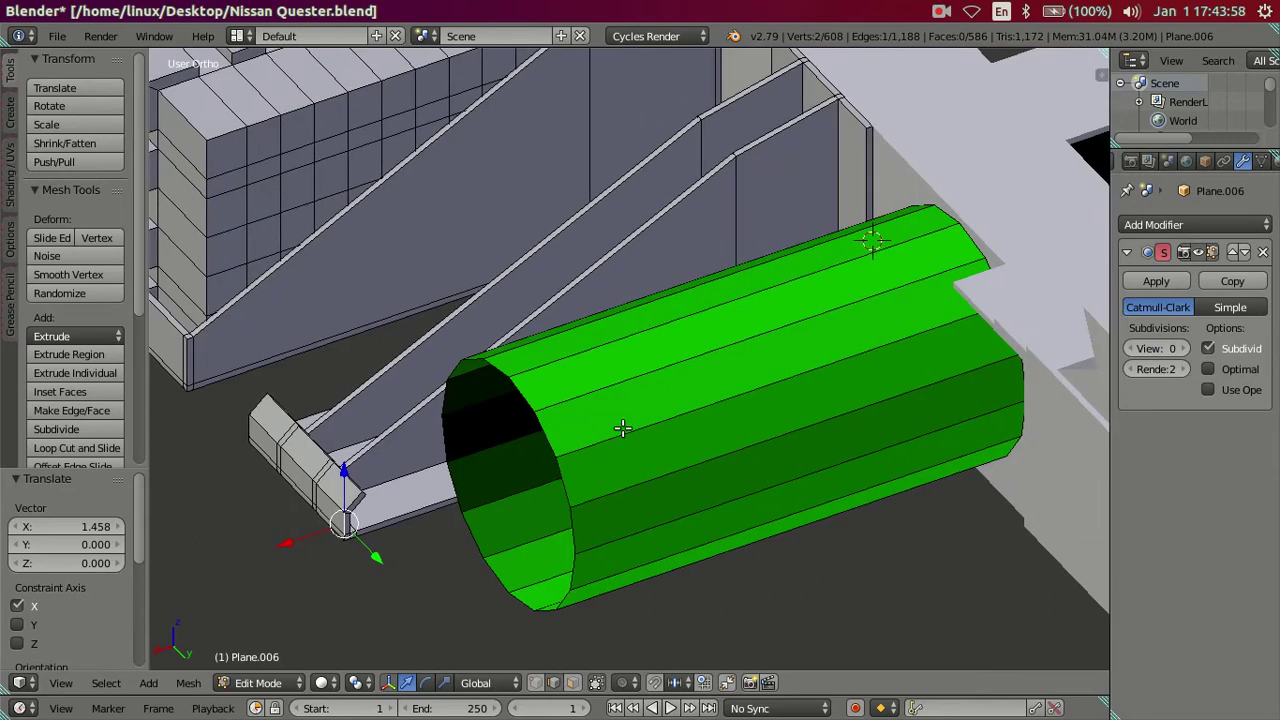
key(n)
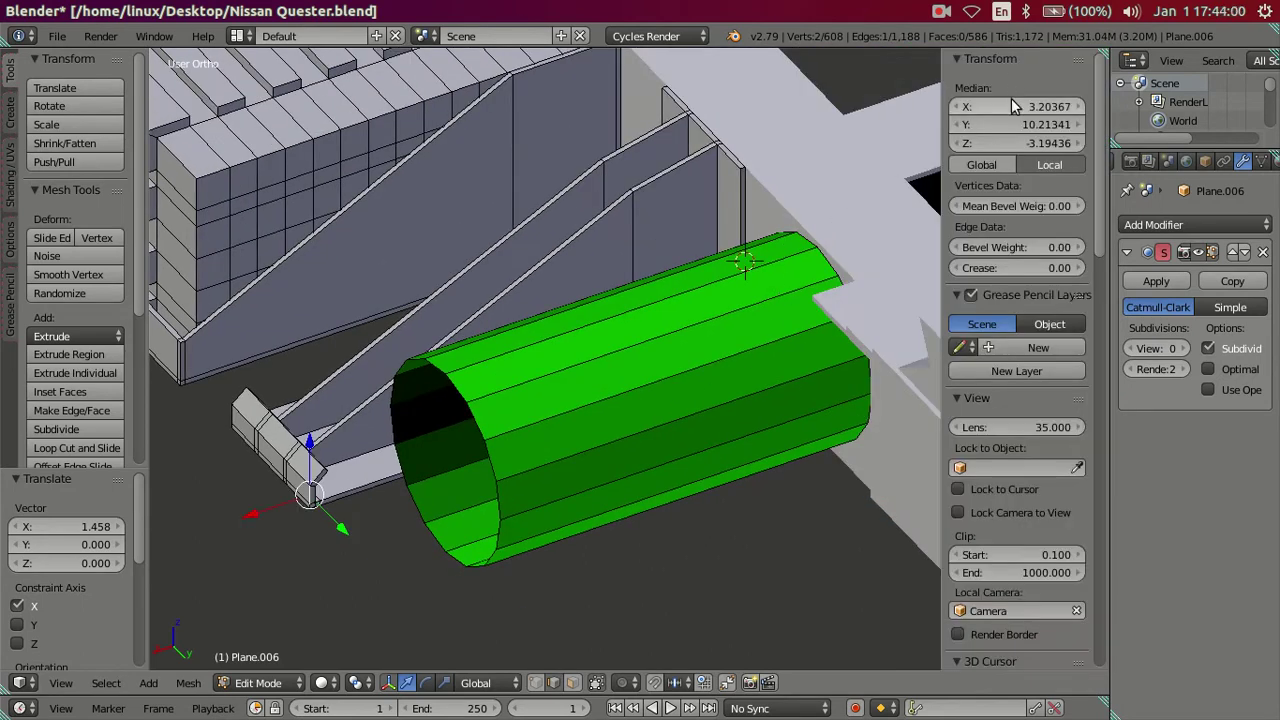
key(Escape)
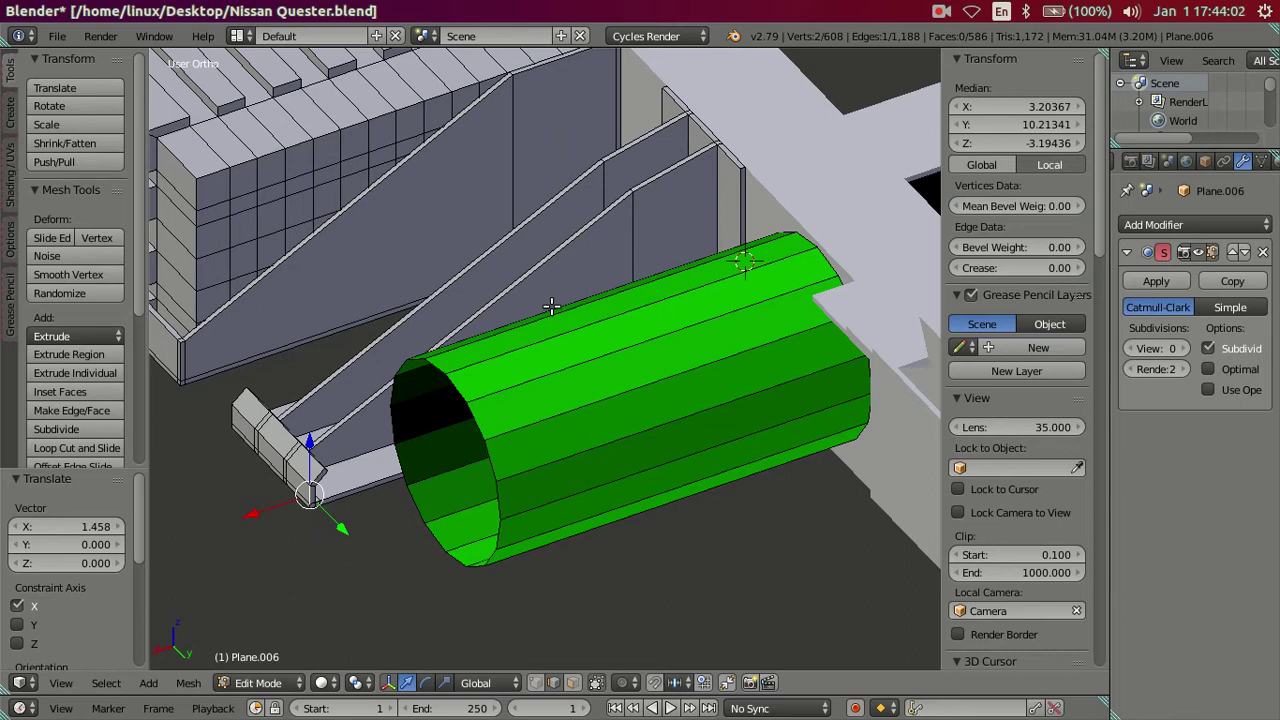
scroll(551, 306, up, 1)
alt+click(409, 484)
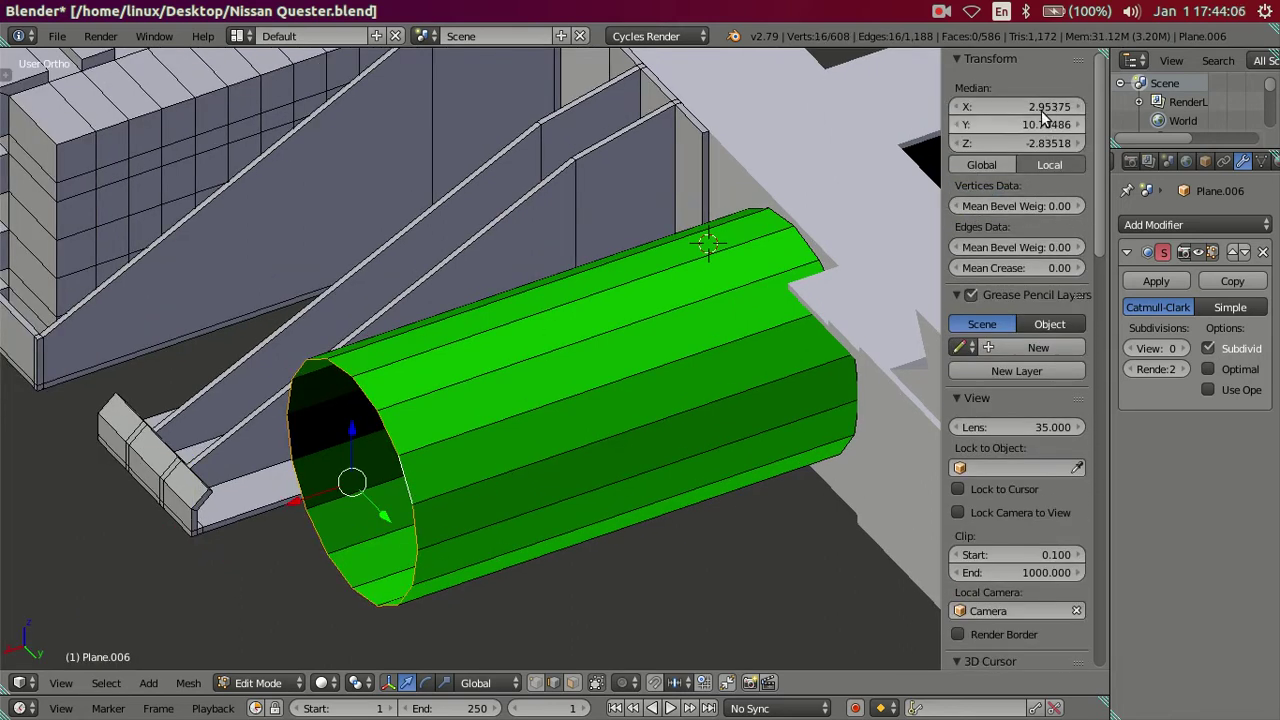
key(ctrl+v)
Step: Select the whole cylinder and assign it the white 'Material' slot
key(a)
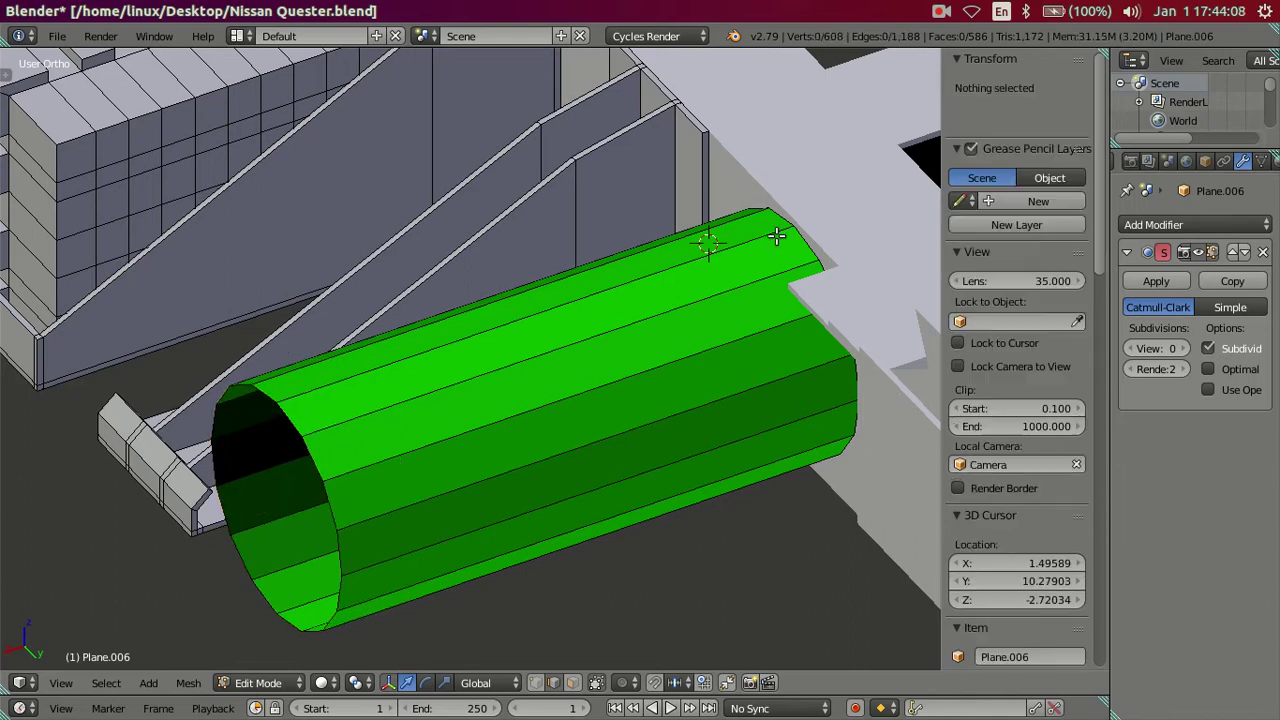
middle_drag(776, 236, 623, 331)
key(n)
scroll(623, 331, down, 6)
scroll(526, 381, up, 3)
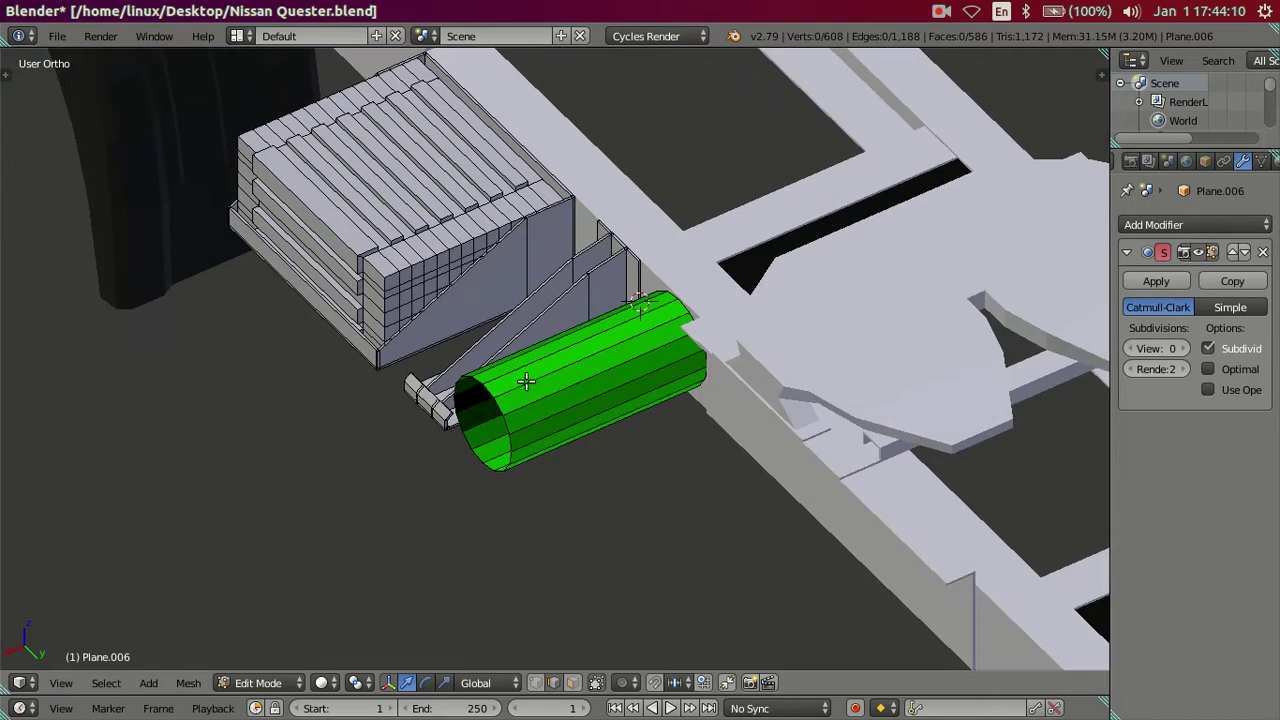
key(l)
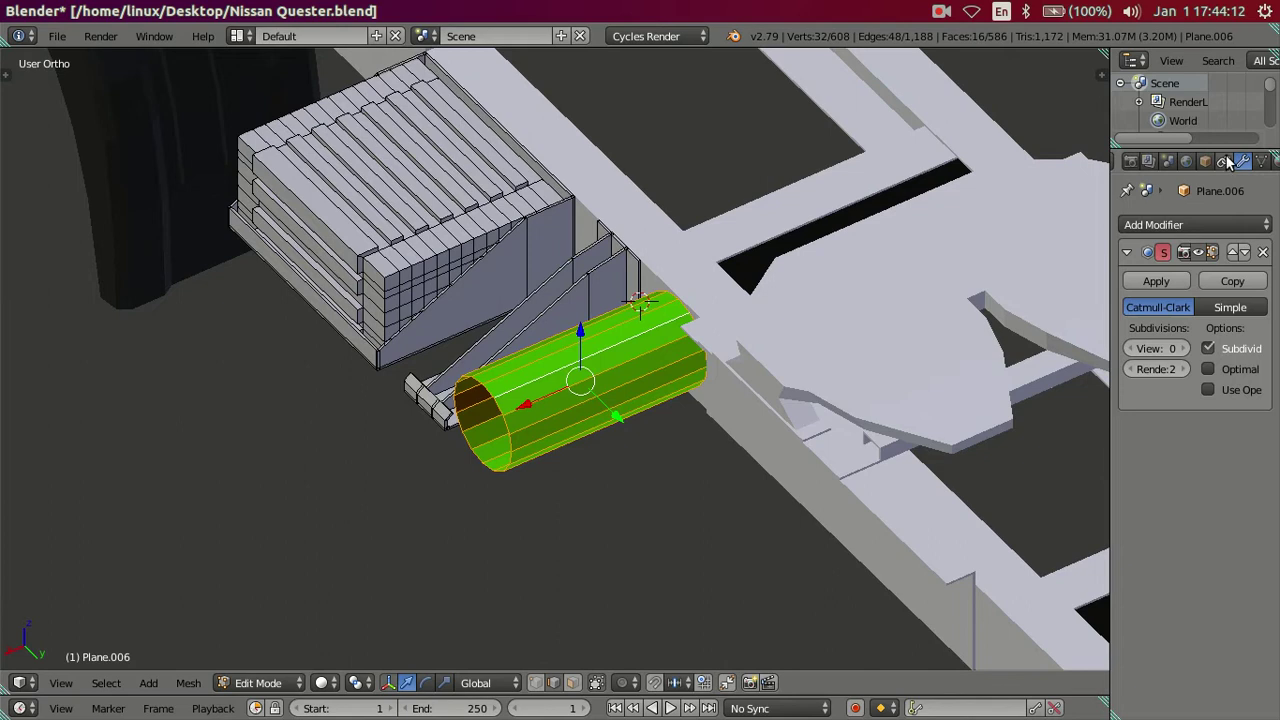
click(1240, 162)
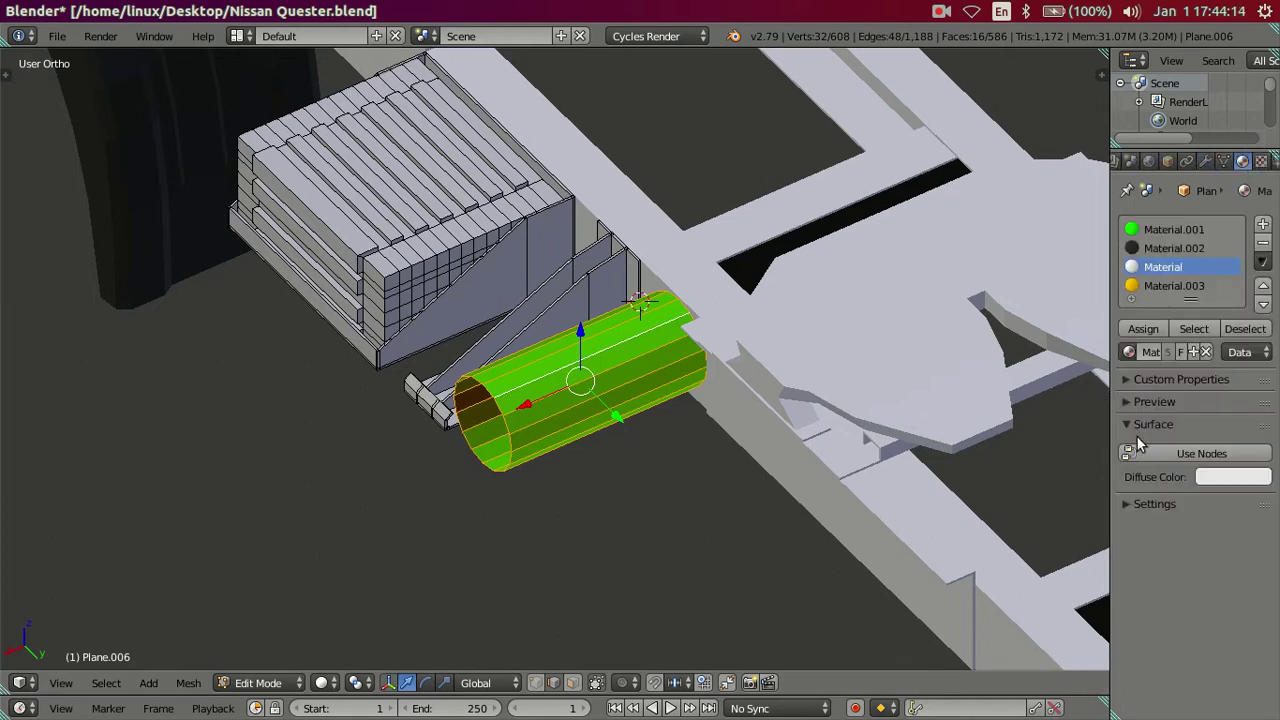
click(1143, 329)
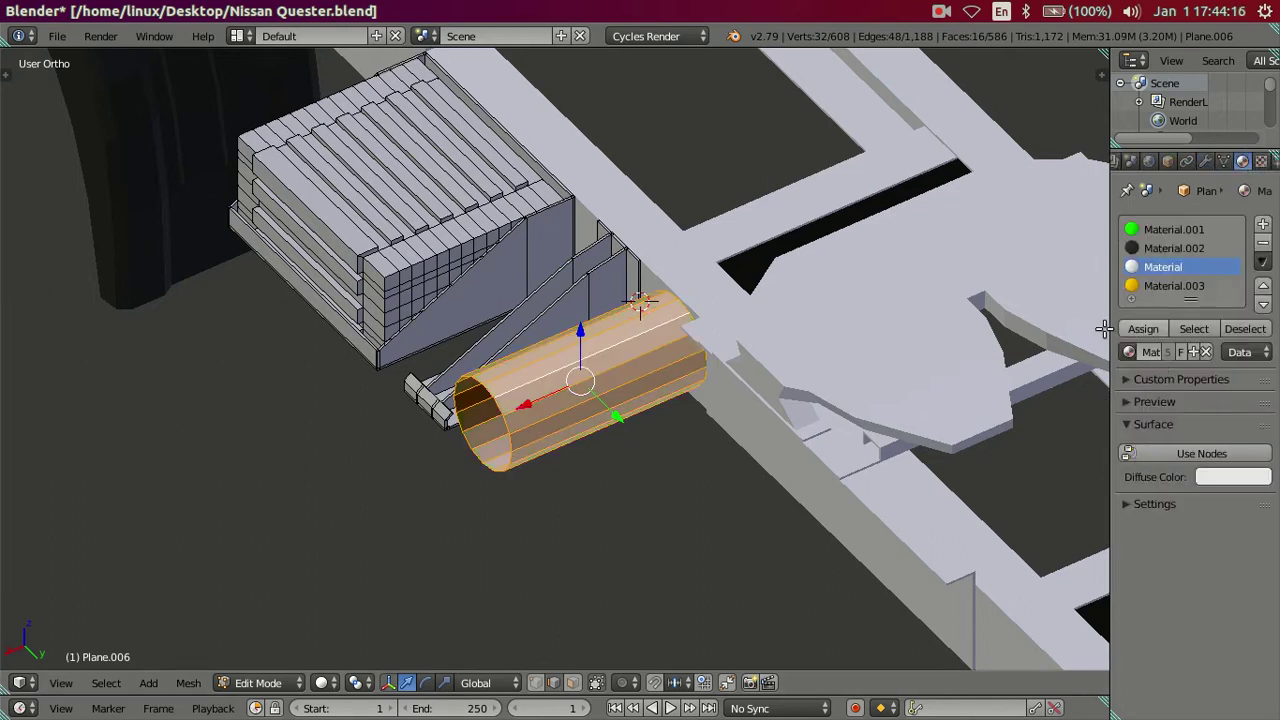
Step: Turn the view to face the tank's end and select its end ring
middle_drag(600, 400, 555, 373)
key(a)
key(n)
scroll(400, 455, up, 2)
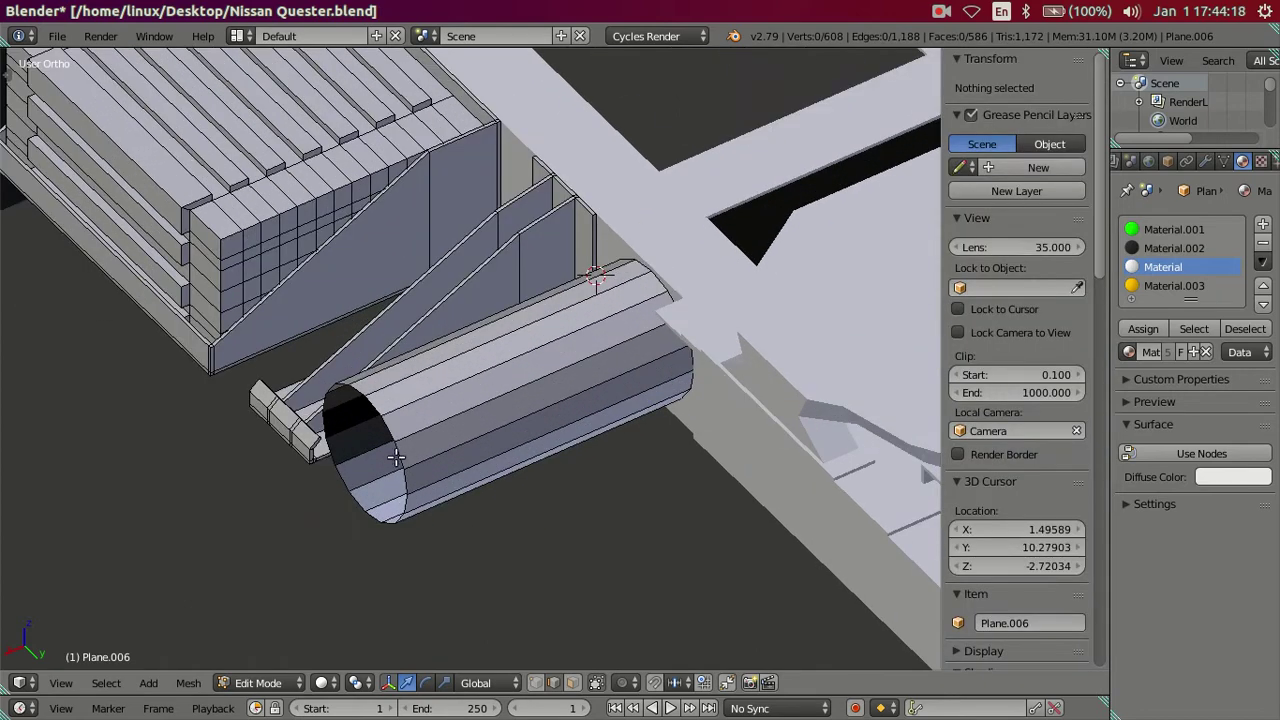
scroll(395, 455, up, 2)
scroll(422, 453, up, 2)
middle_drag(422, 453, 371, 583)
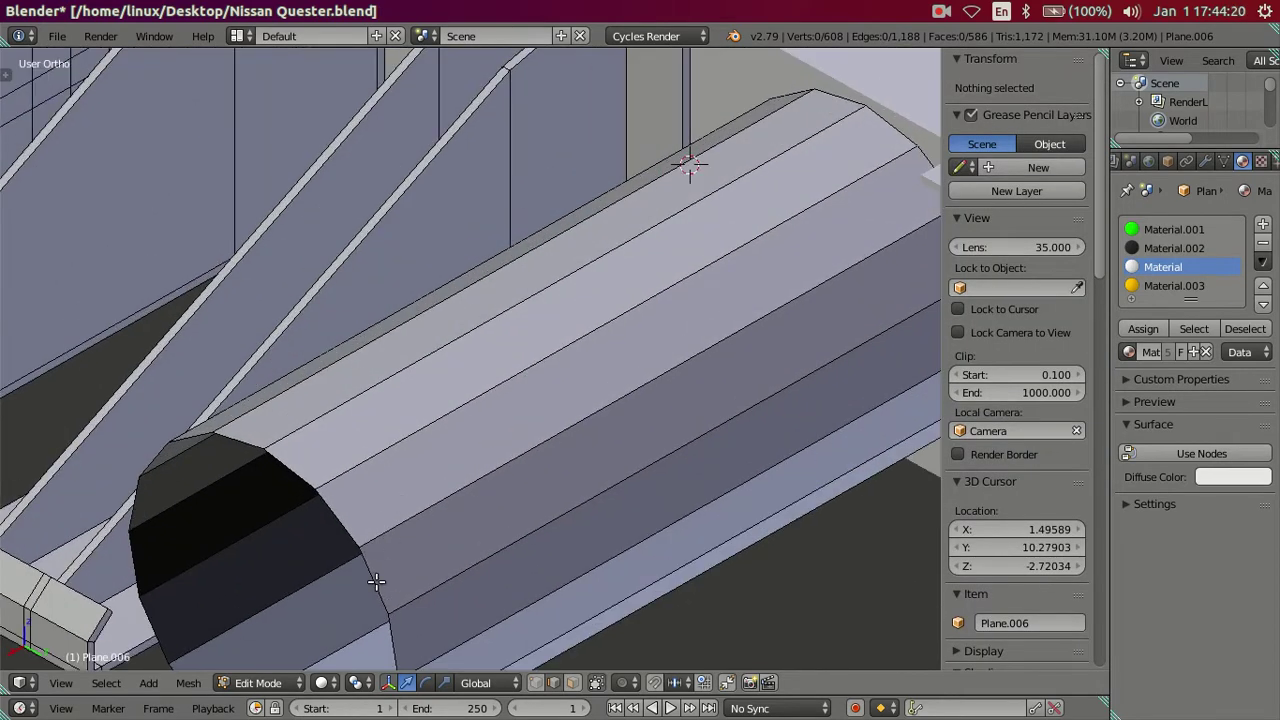
alt+click(378, 573)
scroll(414, 503, down, 1)
middle_drag(414, 503, 557, 474)
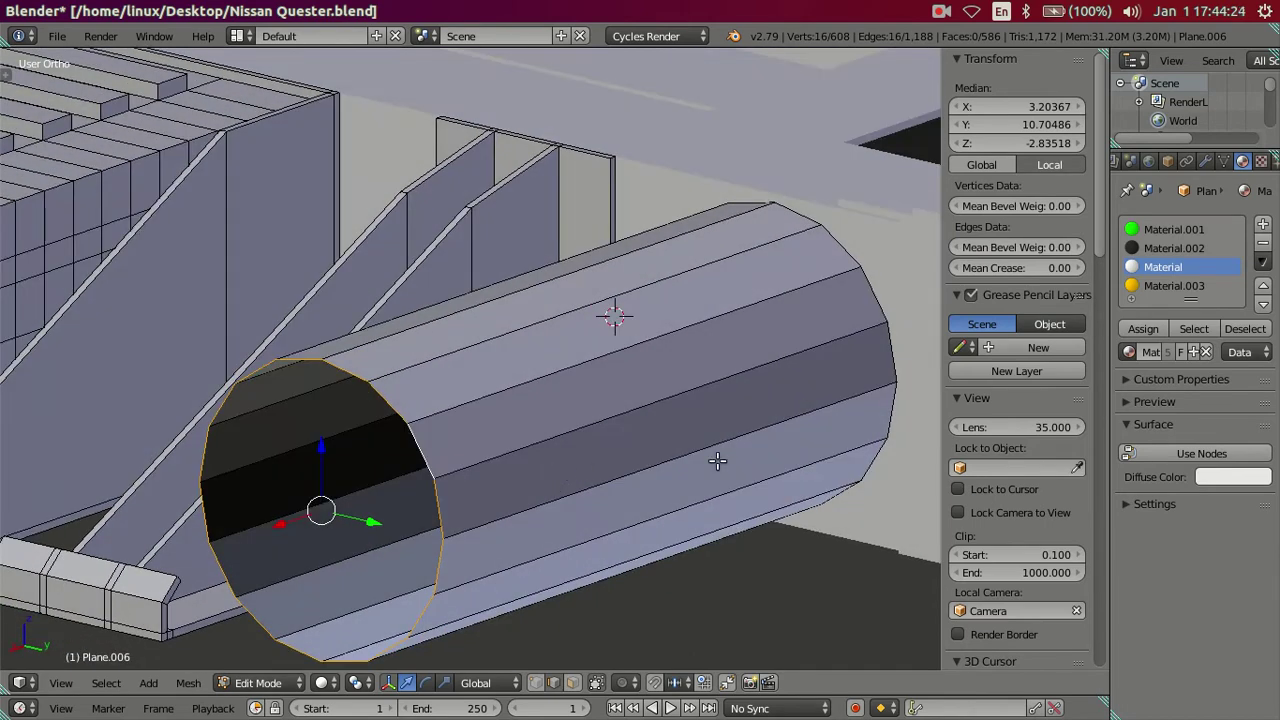
Step: Cap the near end with two extruded rings scaled to 0.8 and 0.1
key(e)
key(s)
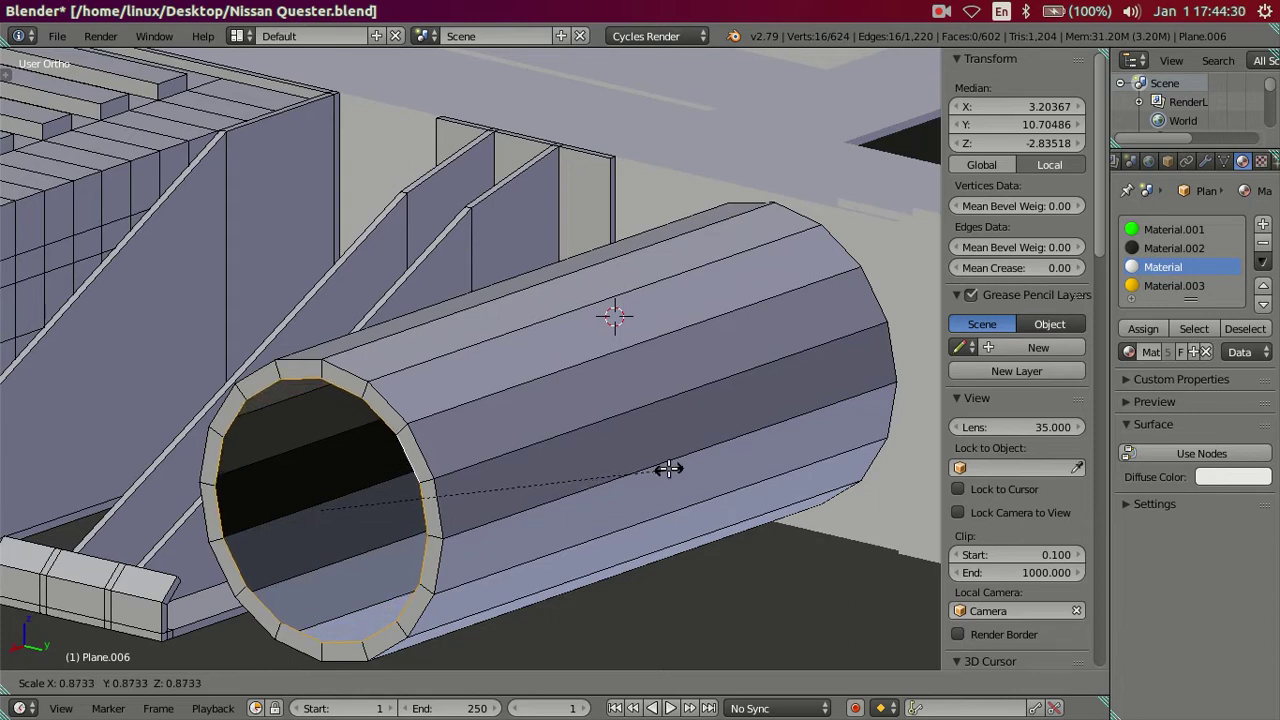
text(.8)
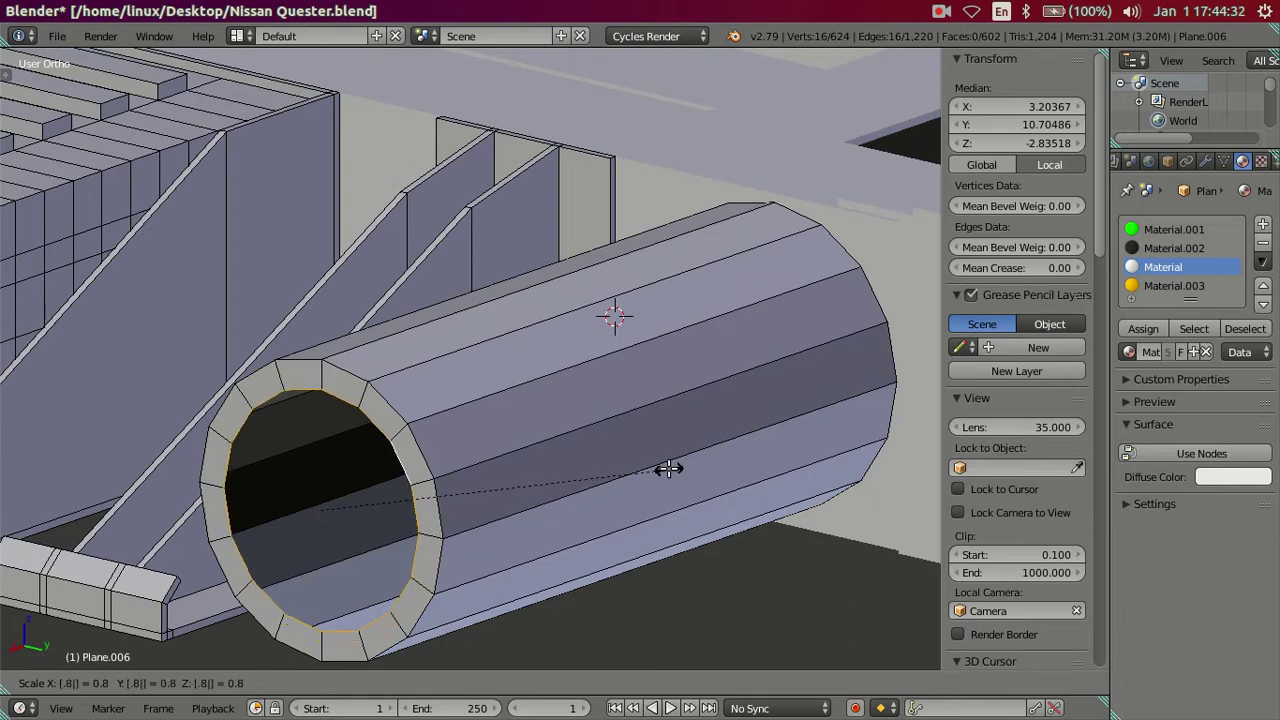
key(Return)
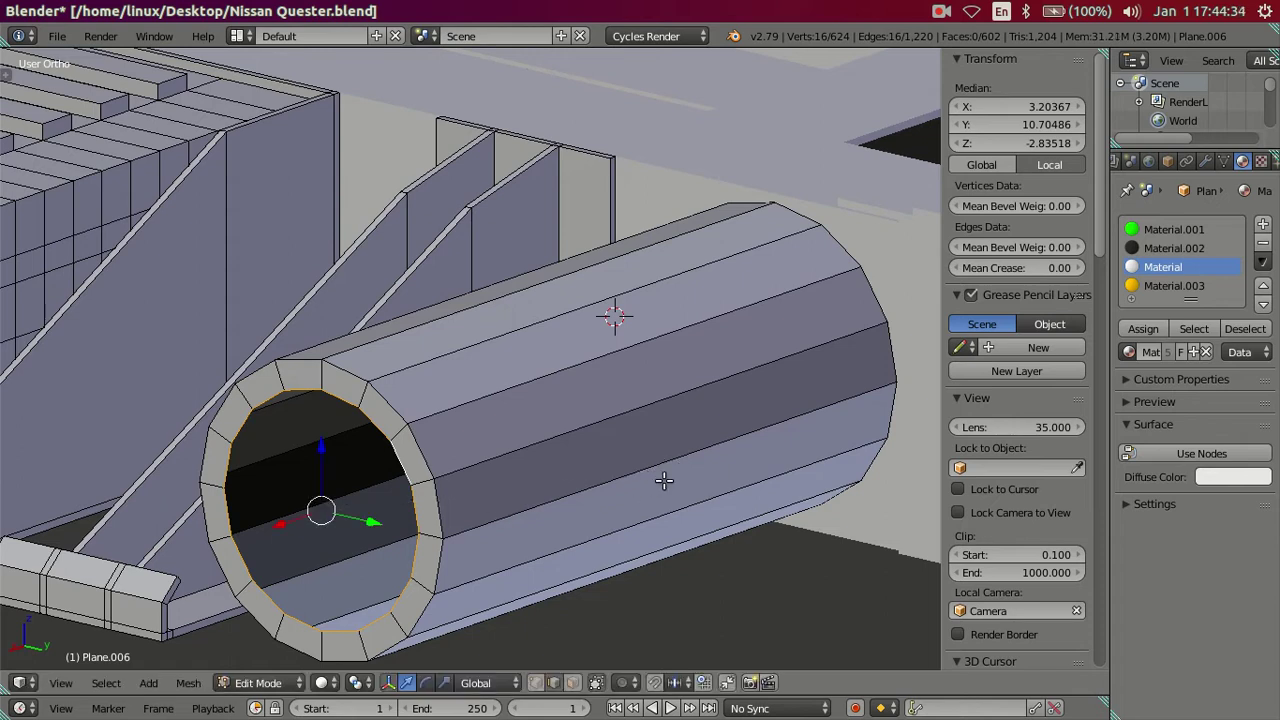
key(e)
key(s)
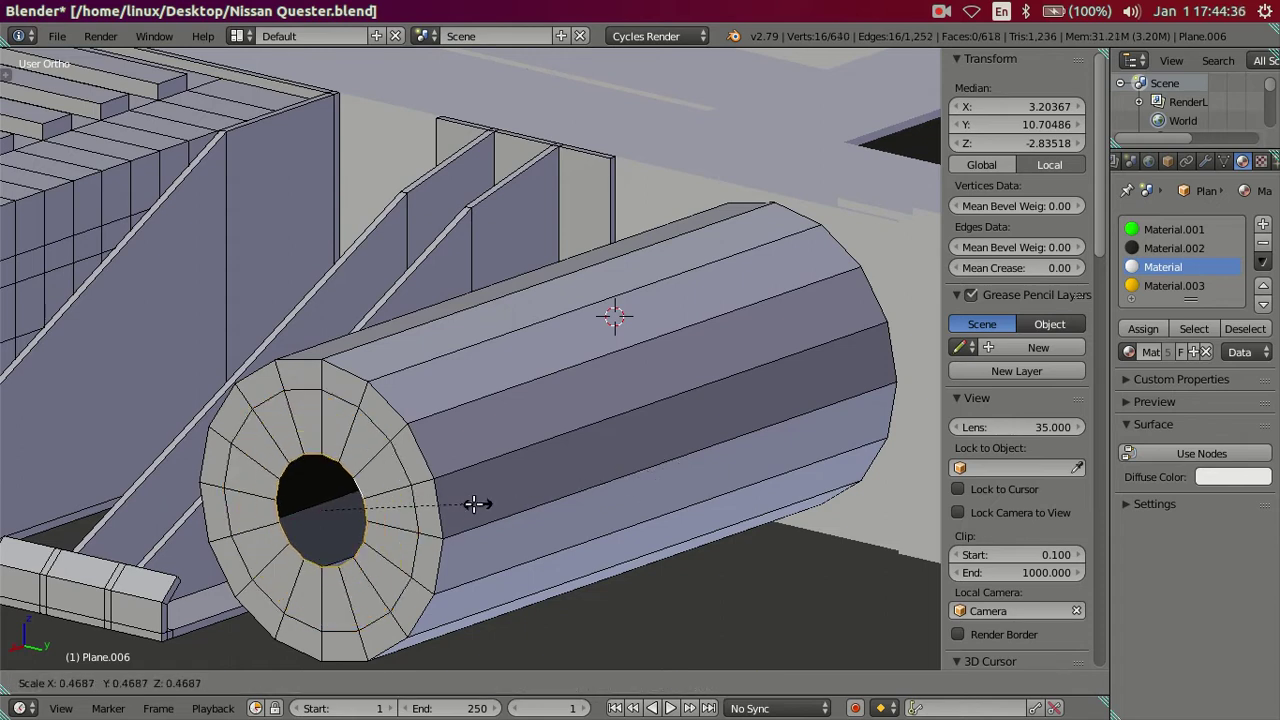
text(.)
text(1)
key(Escape)
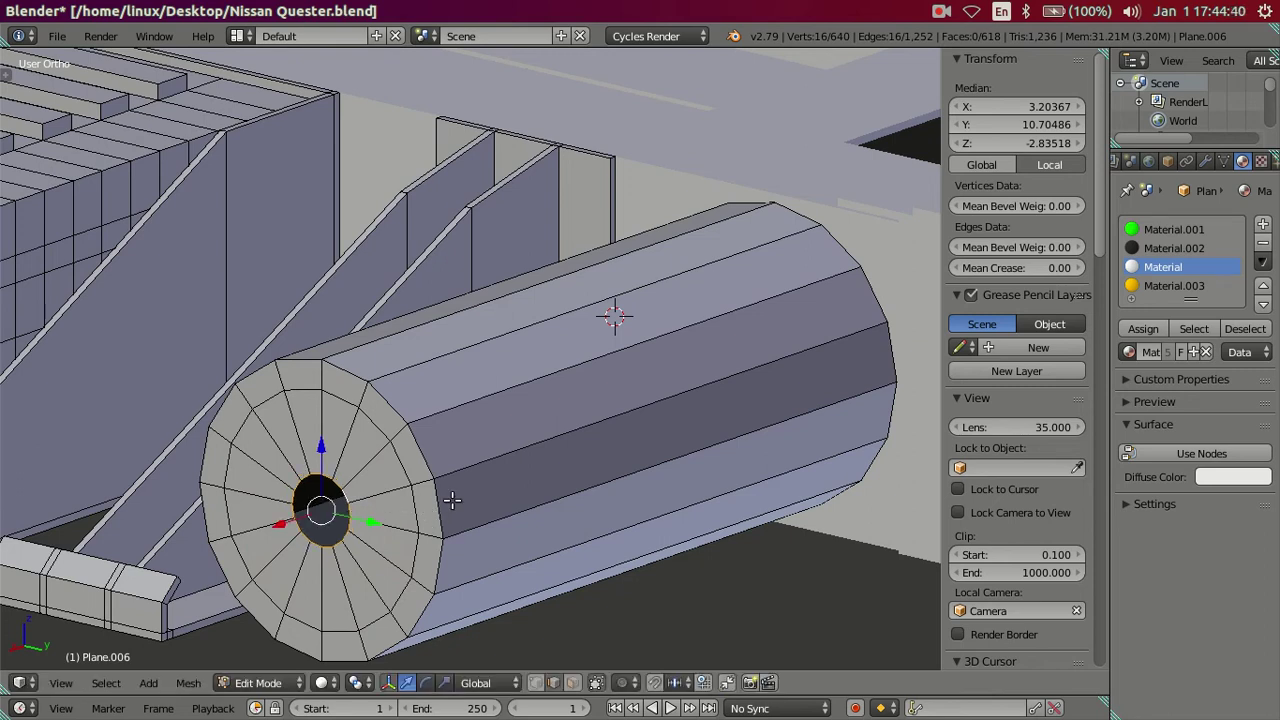
Step: Cap the far end with rings scaled to 0.8 and 0.3, then fill it with a face
alt+right_click(893, 345)
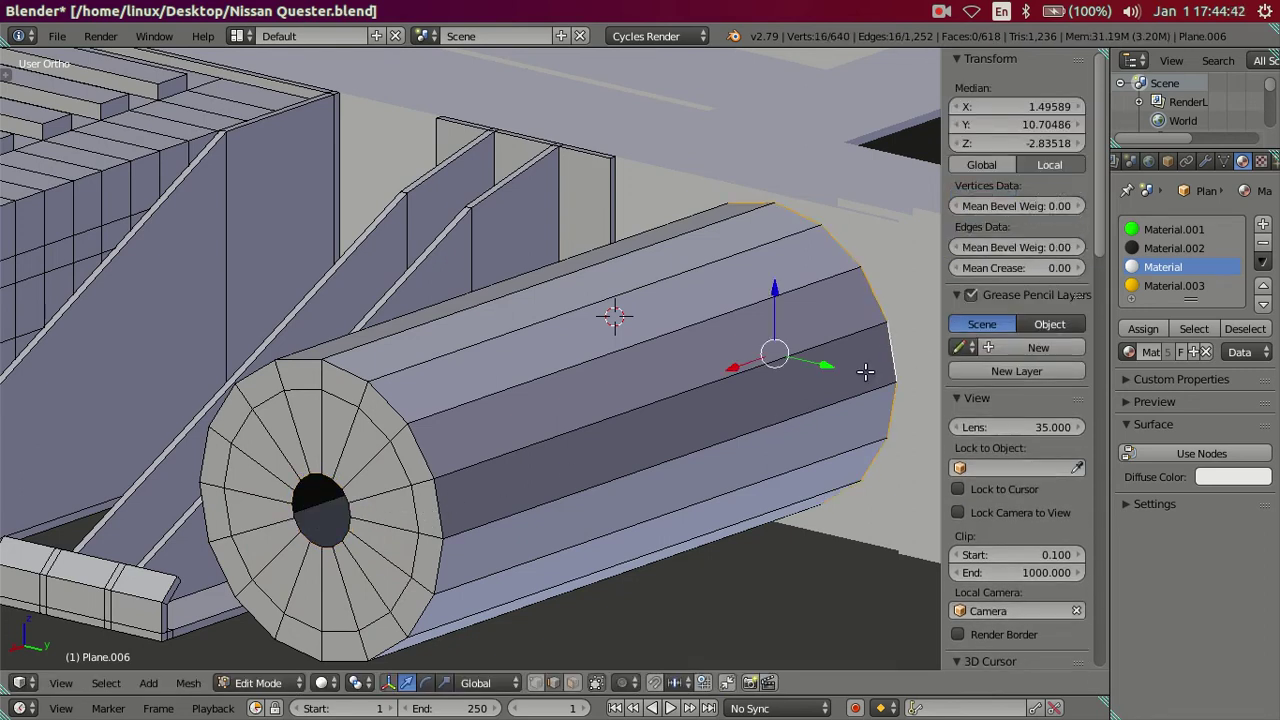
key(KP_Decimal)
key(z)
text(e)
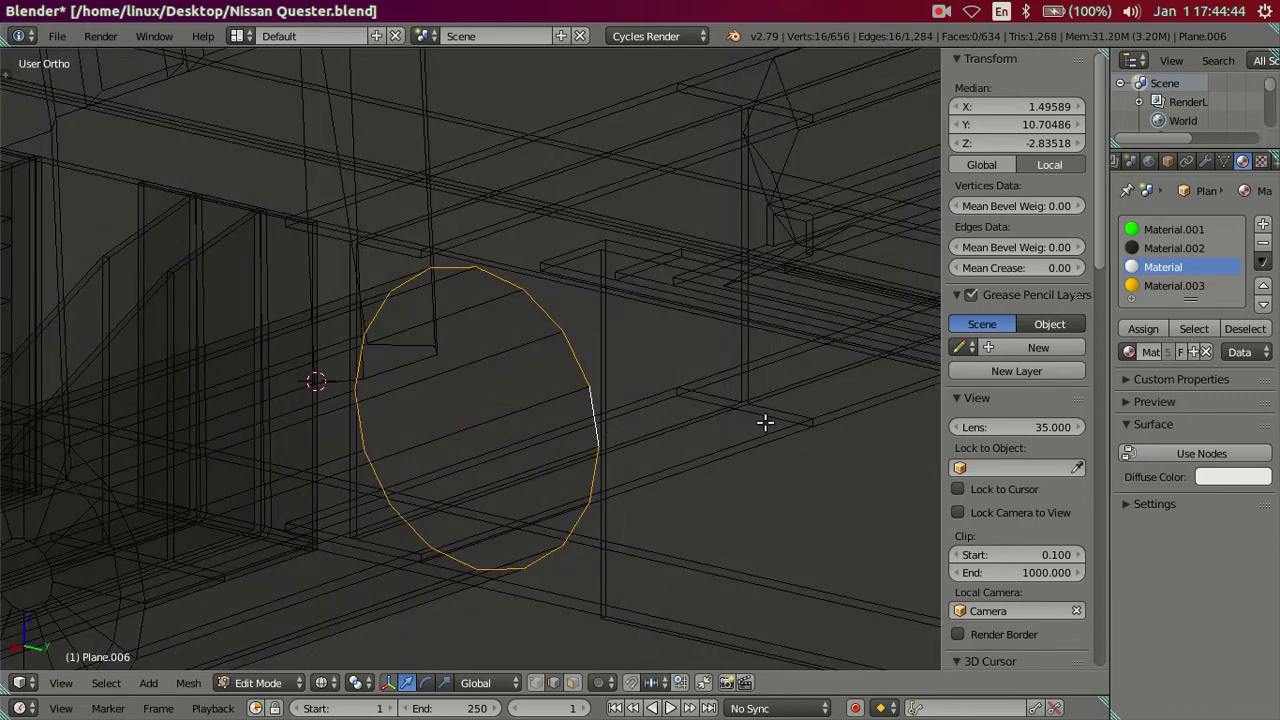
text(s.8)
key(Return)
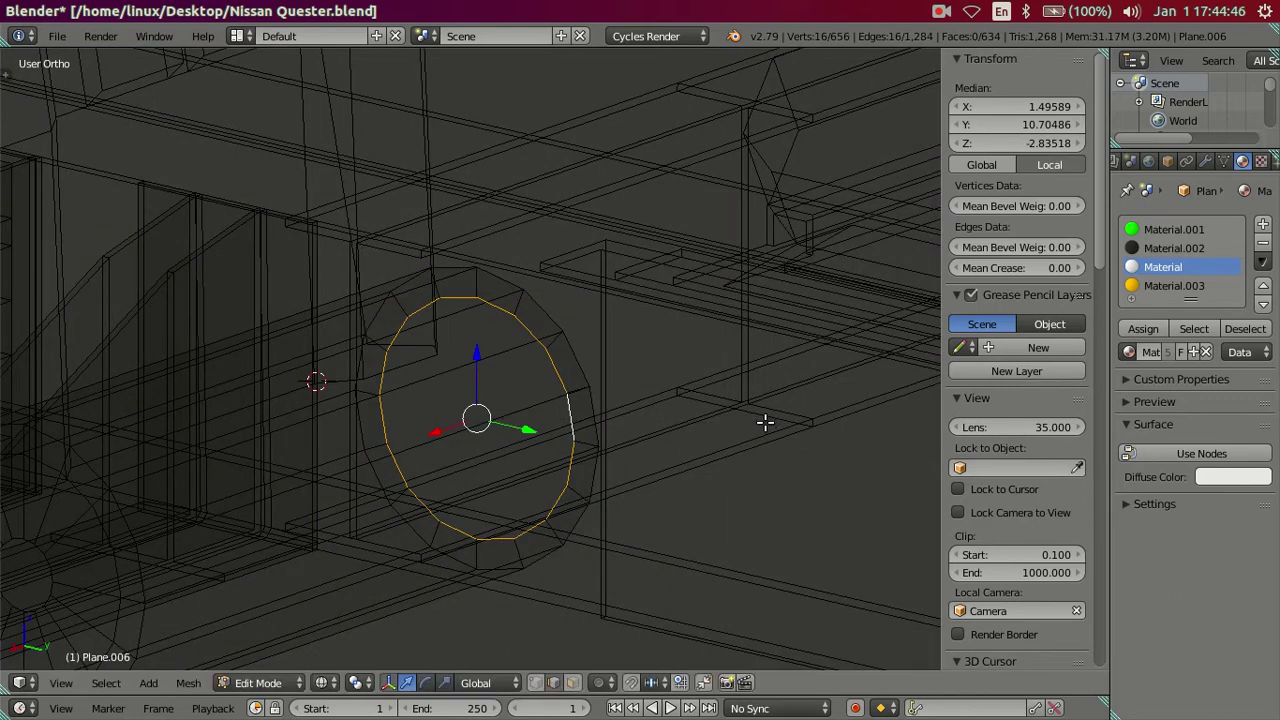
text(es.3)
key(Return)
key(f)
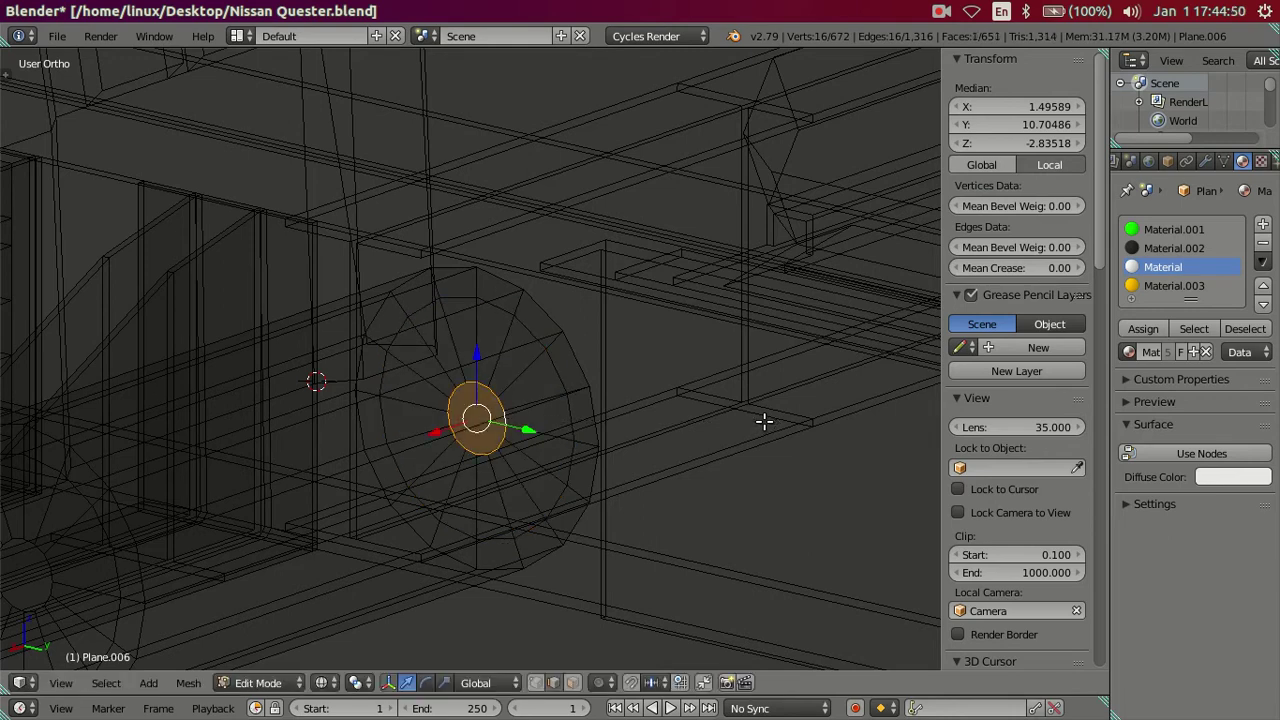
key(a)
key(z)
Step: Select both end loops and begin scaling them along X to shorten the tank
middle_drag(460, 423, 400, 423)
scroll(400, 423, down, 4)
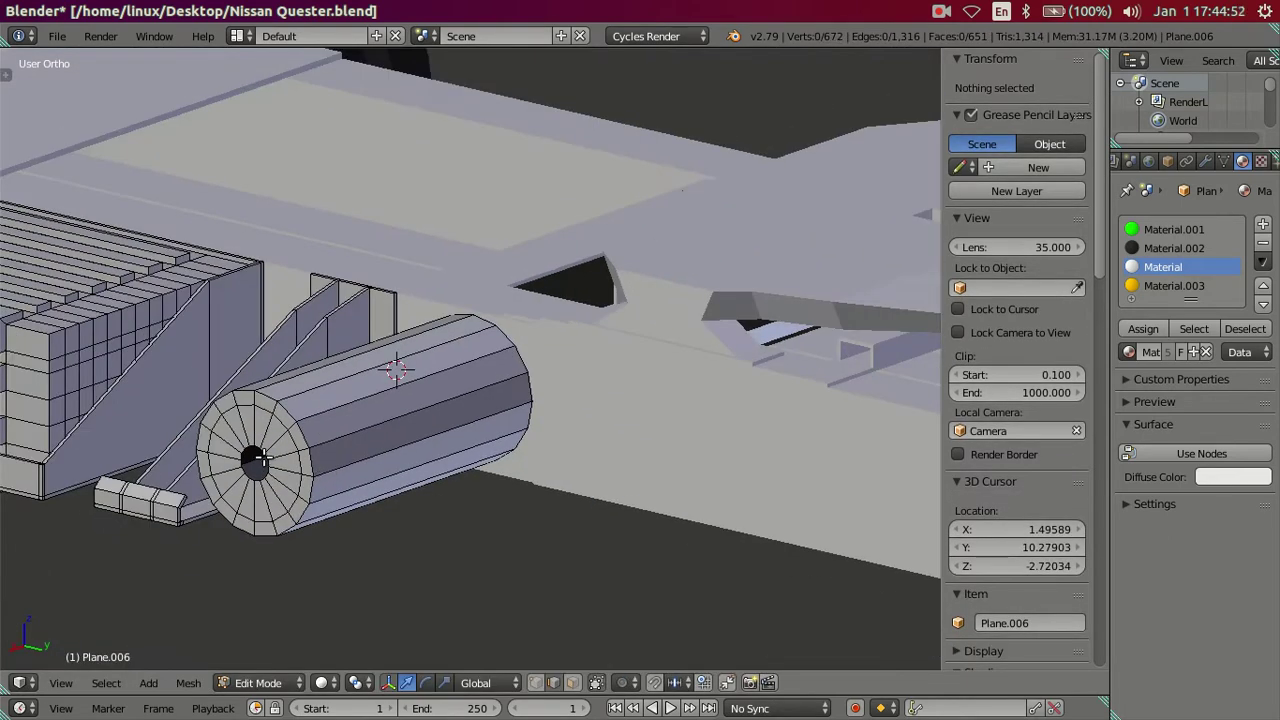
alt+right_click(266, 458)
scroll(275, 458, up, 3)
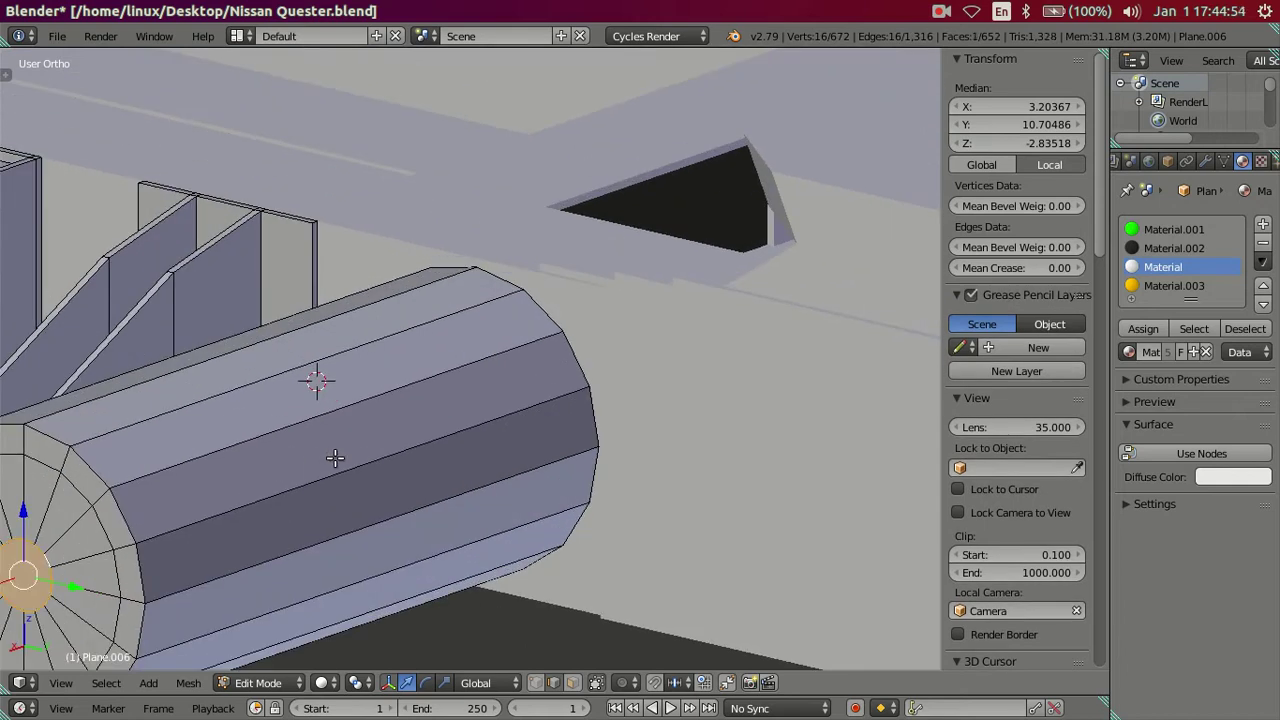
middle_drag(334, 459, 345, 480)
alt+shift+right_click(571, 414)
middle_drag(677, 409, 657, 431)
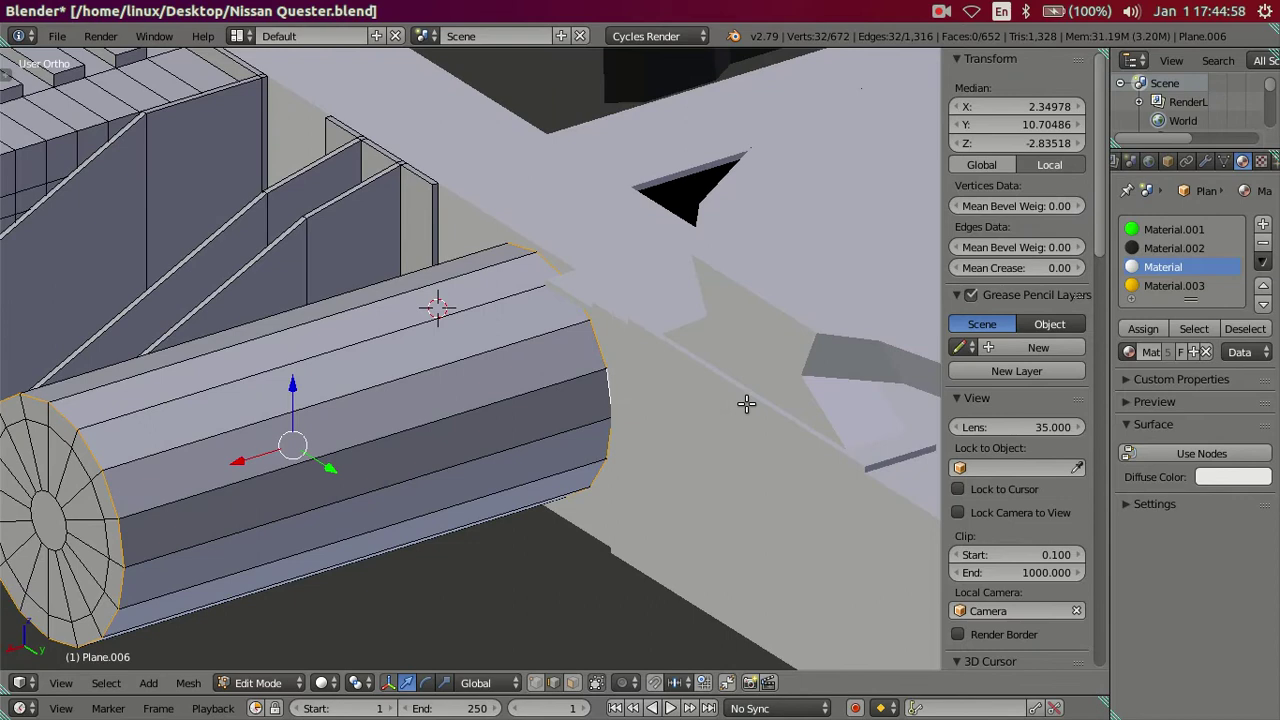
key(s)
key(x)
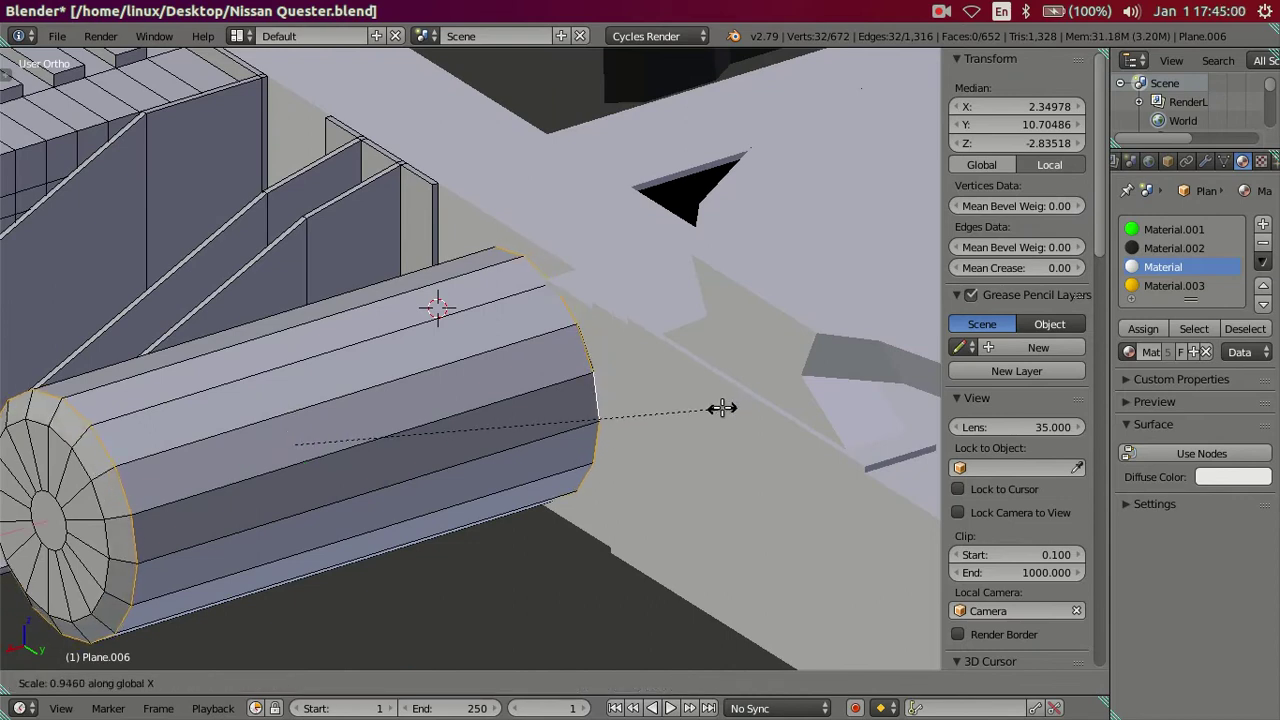
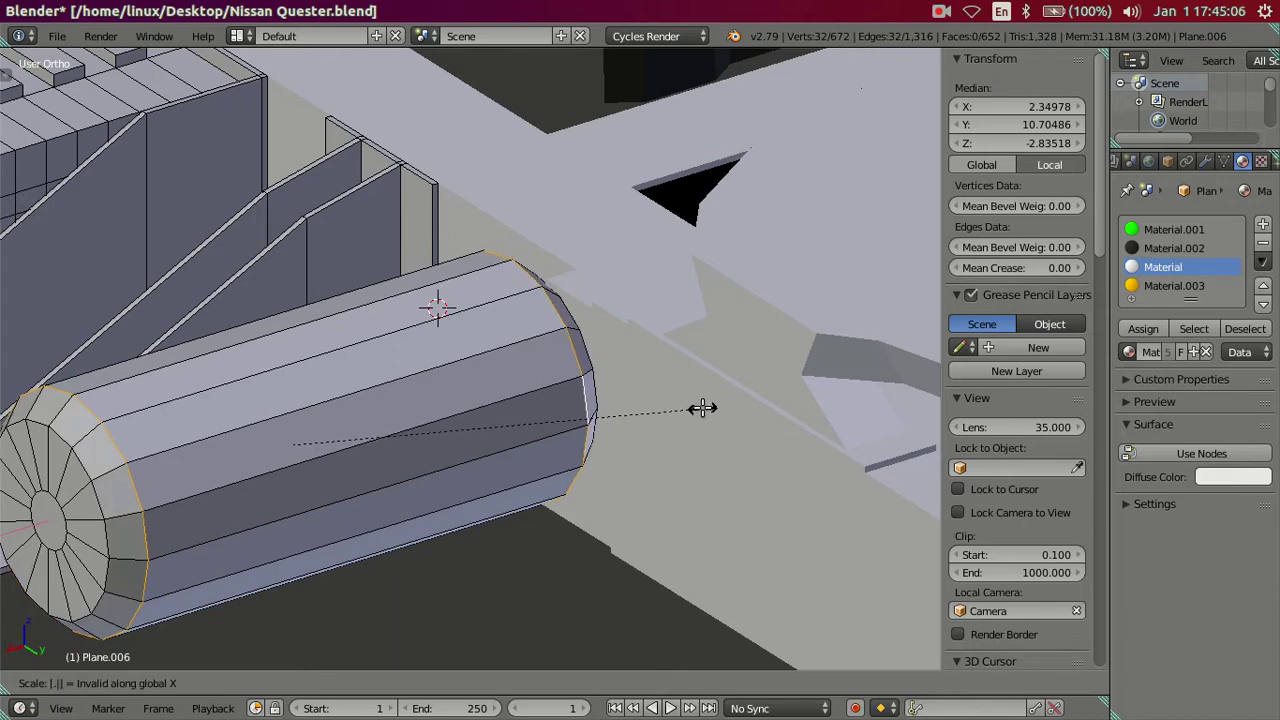
Step: Shrink the tank end along X by 0.8, undo it, and redo an X scale
text(0.8)
key(Return)
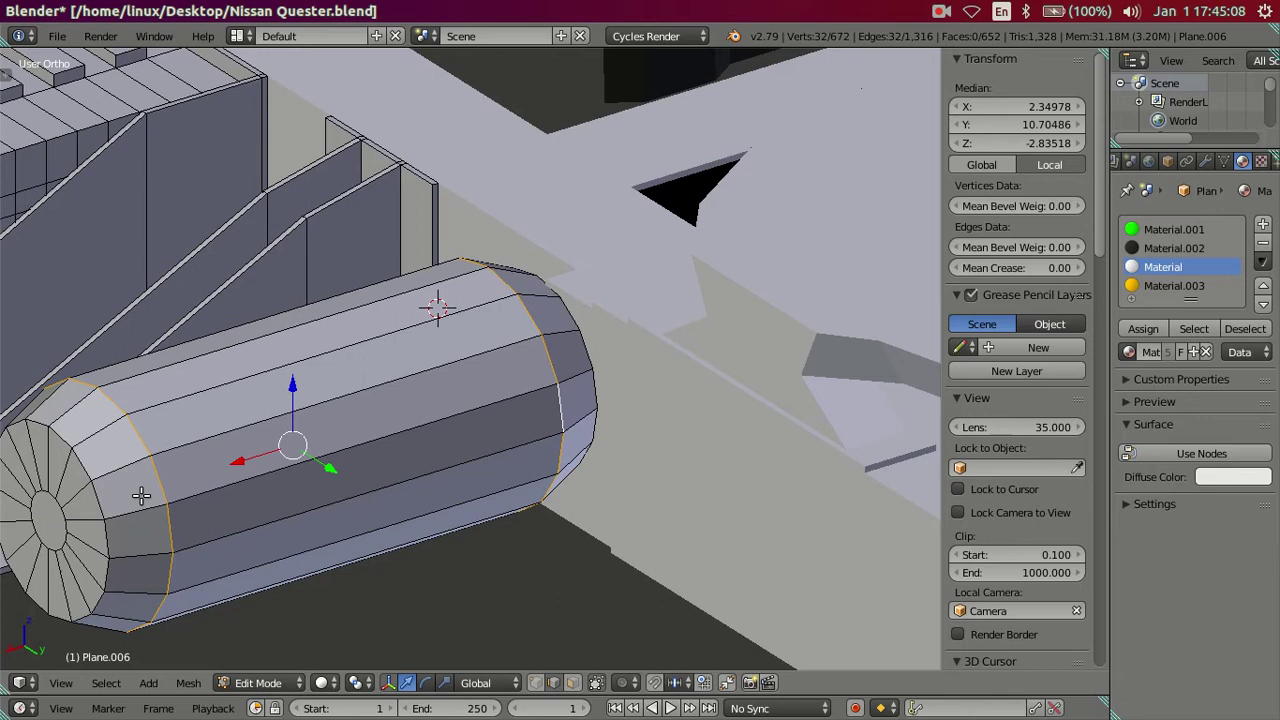
key(ctrl+z)
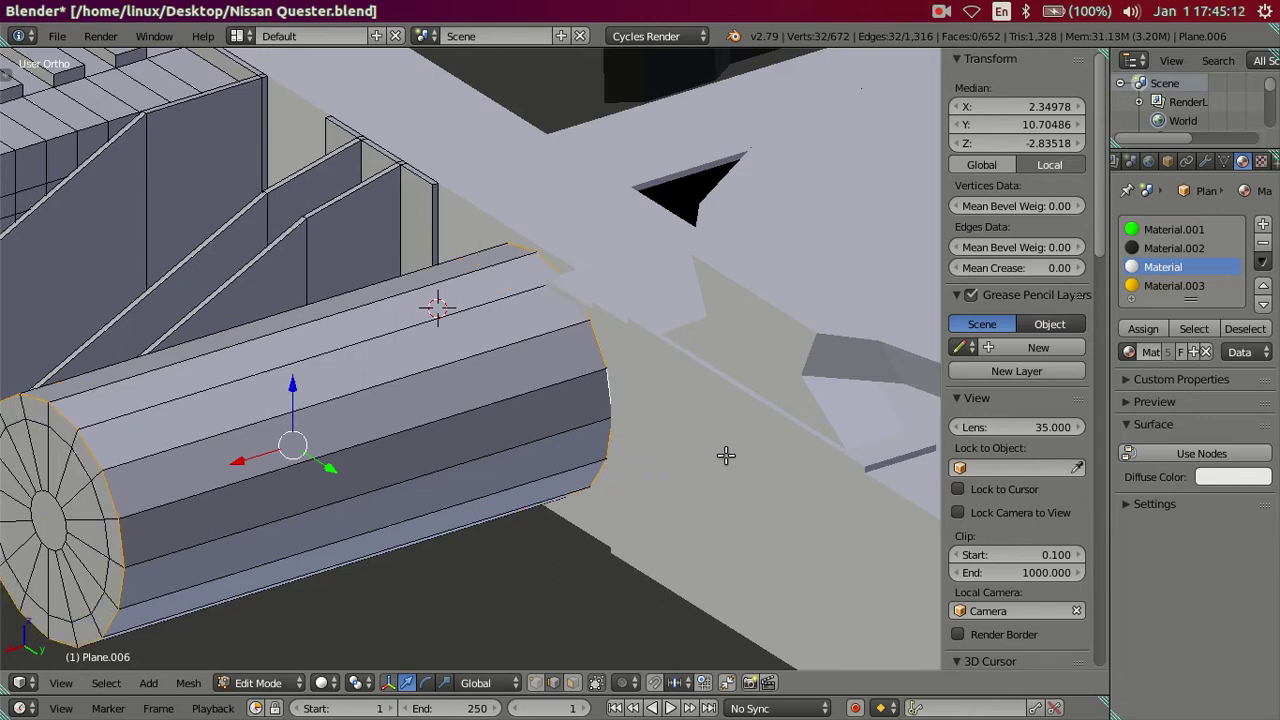
key(s)
key(x)
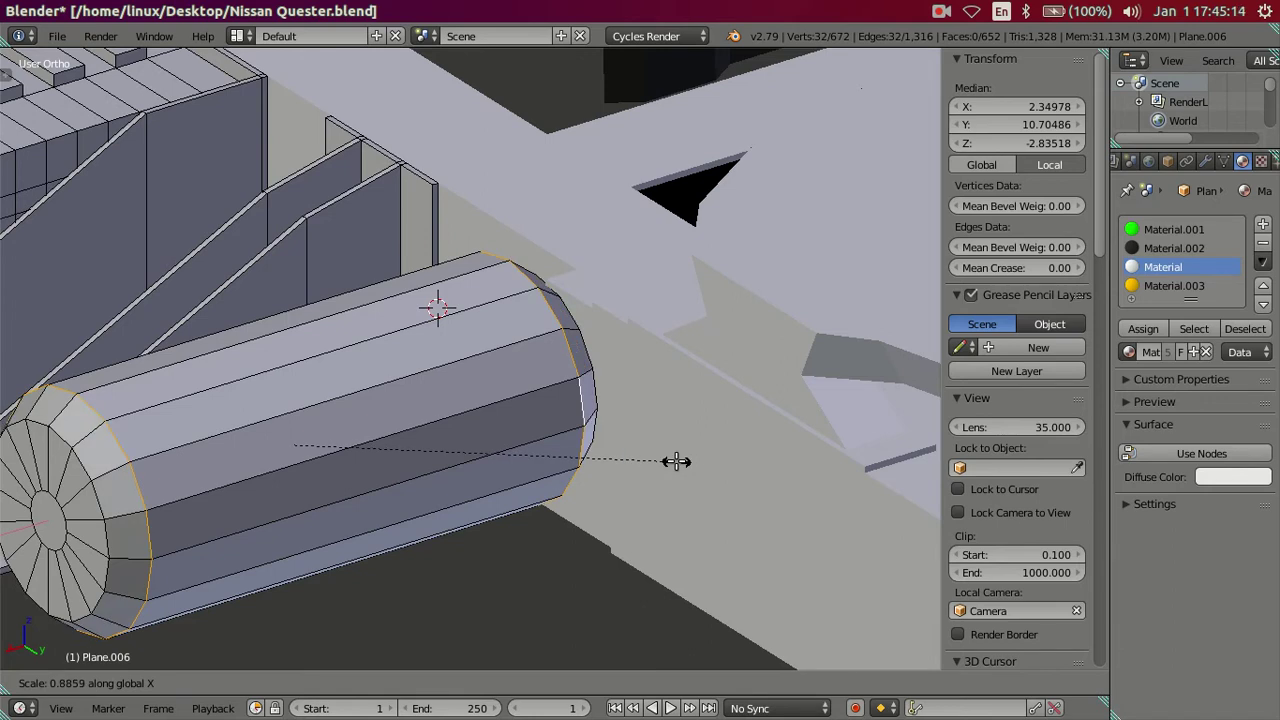
key(Return)
Step: Select both end-cap edge loops and scale them along X with sx92
key(a)
alt+right_click(99, 498)
key(z)
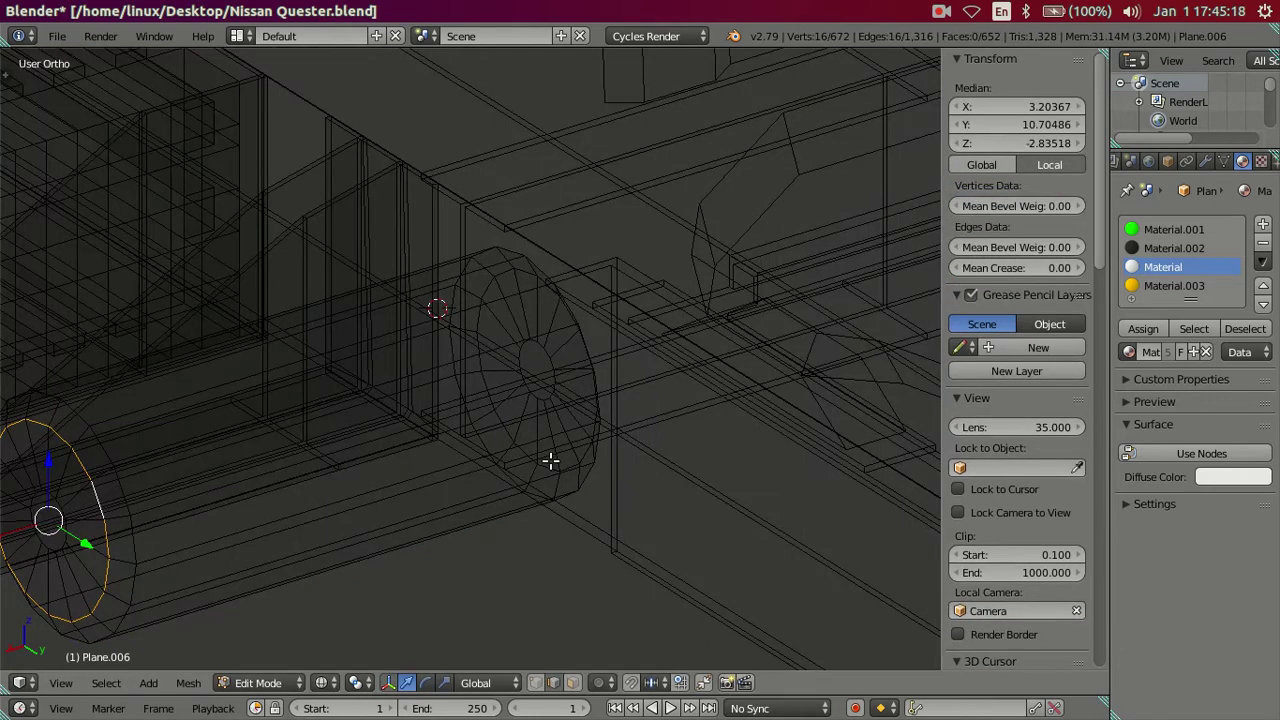
alt+shift+right_click(546, 464)
key(z)
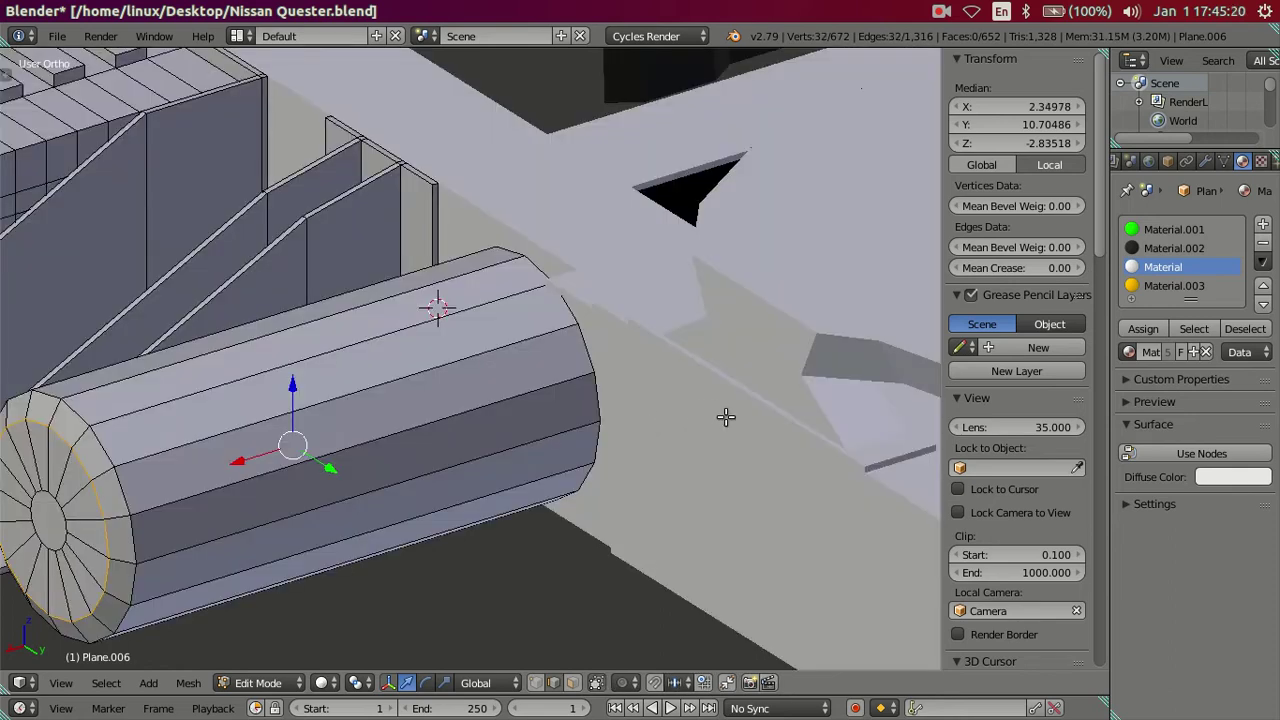
text(sx)
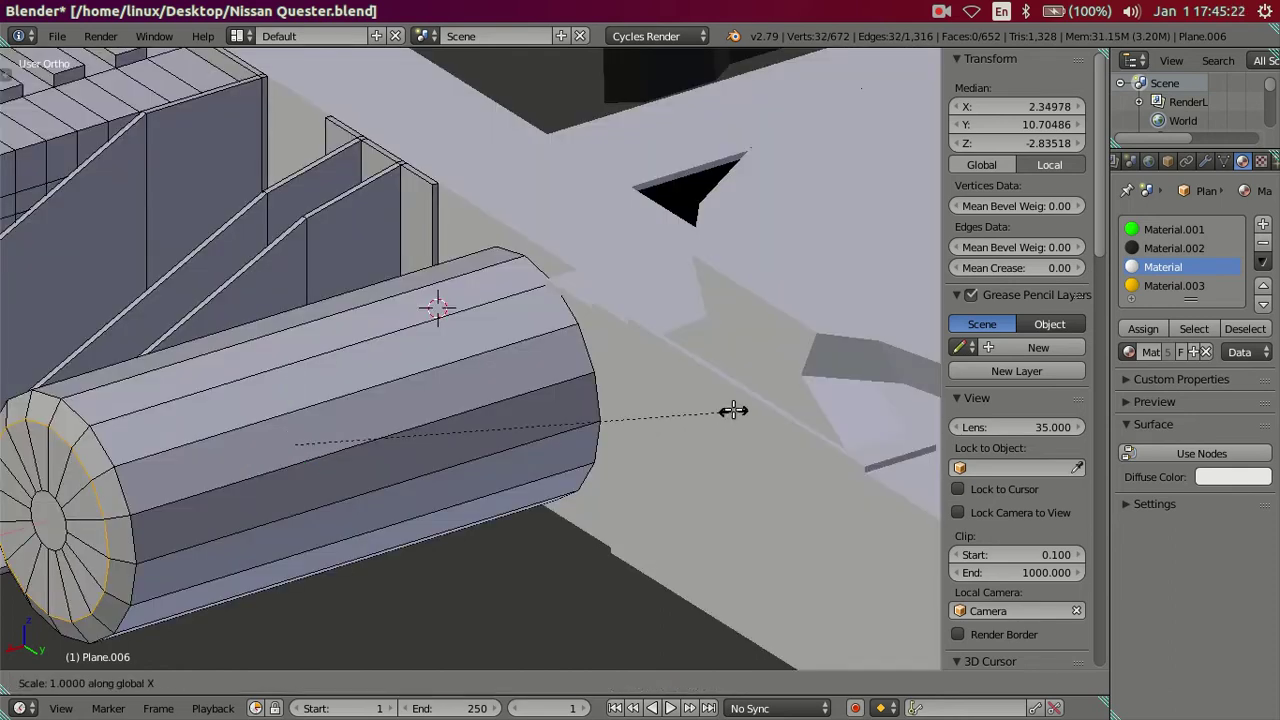
text(9)
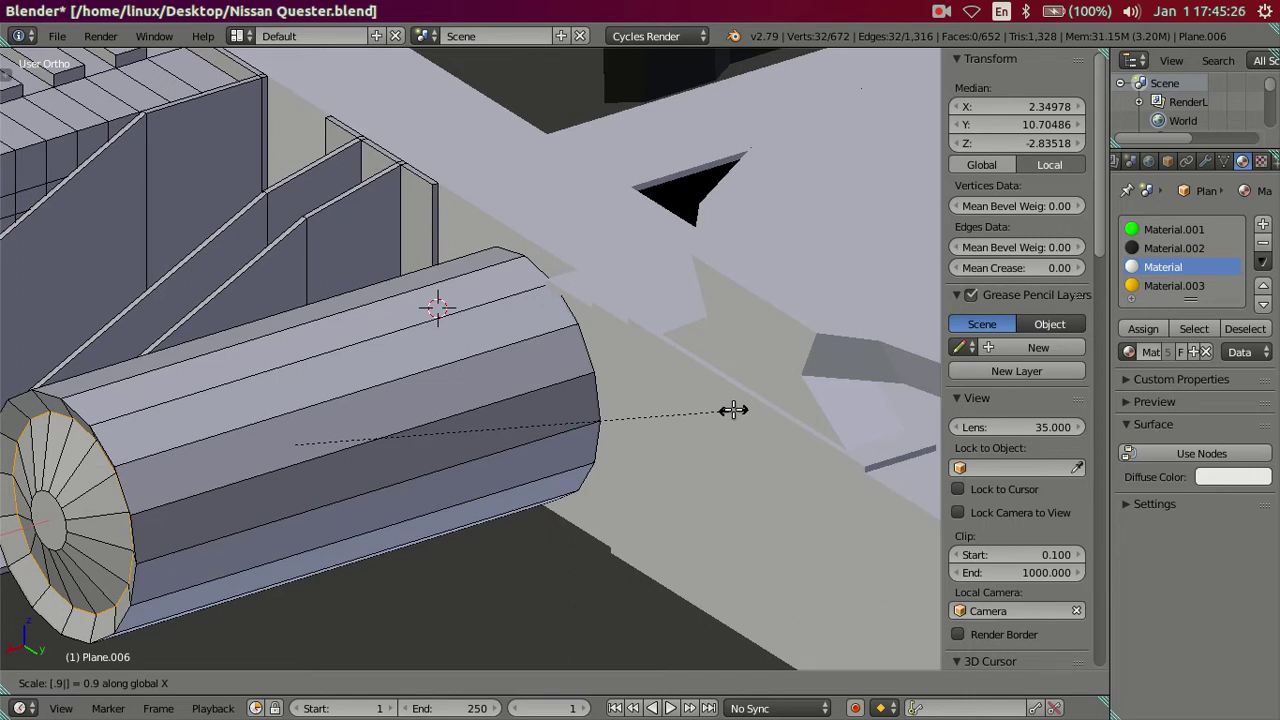
text(2)
key(Return)
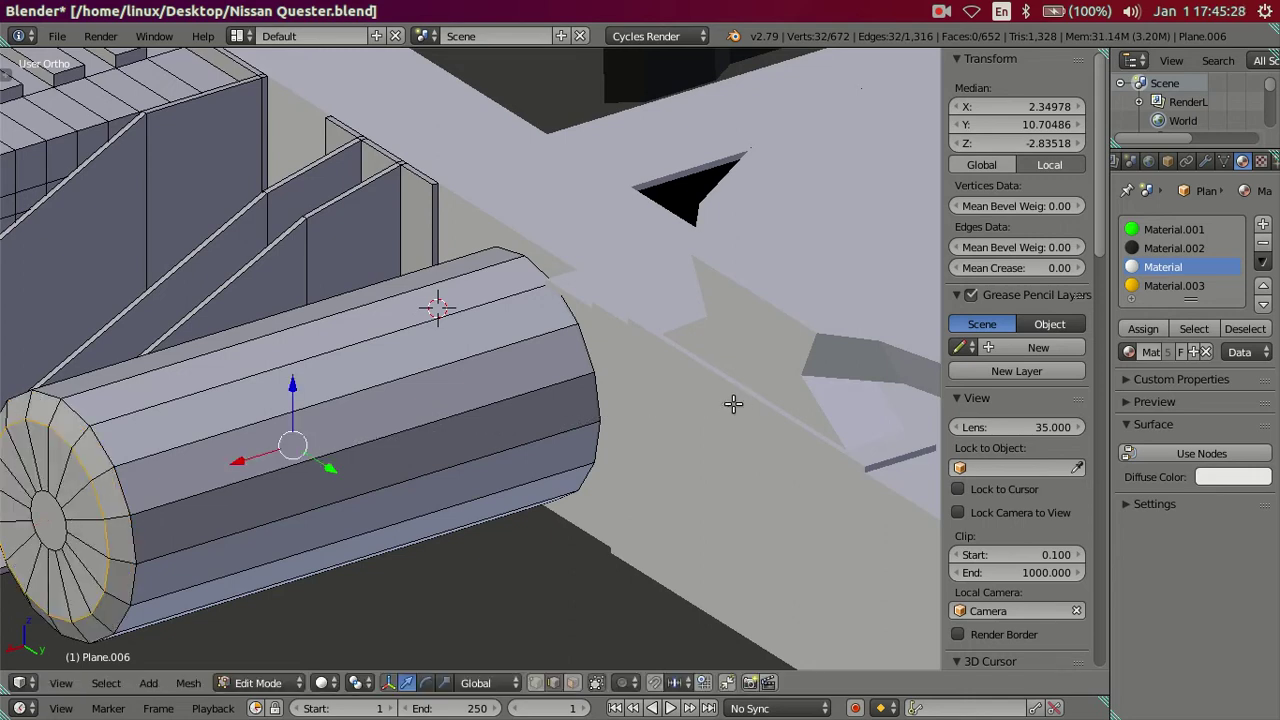
Step: Rescale the end rings along X by .349 and bring the tank end into view
key(s)
key(x)
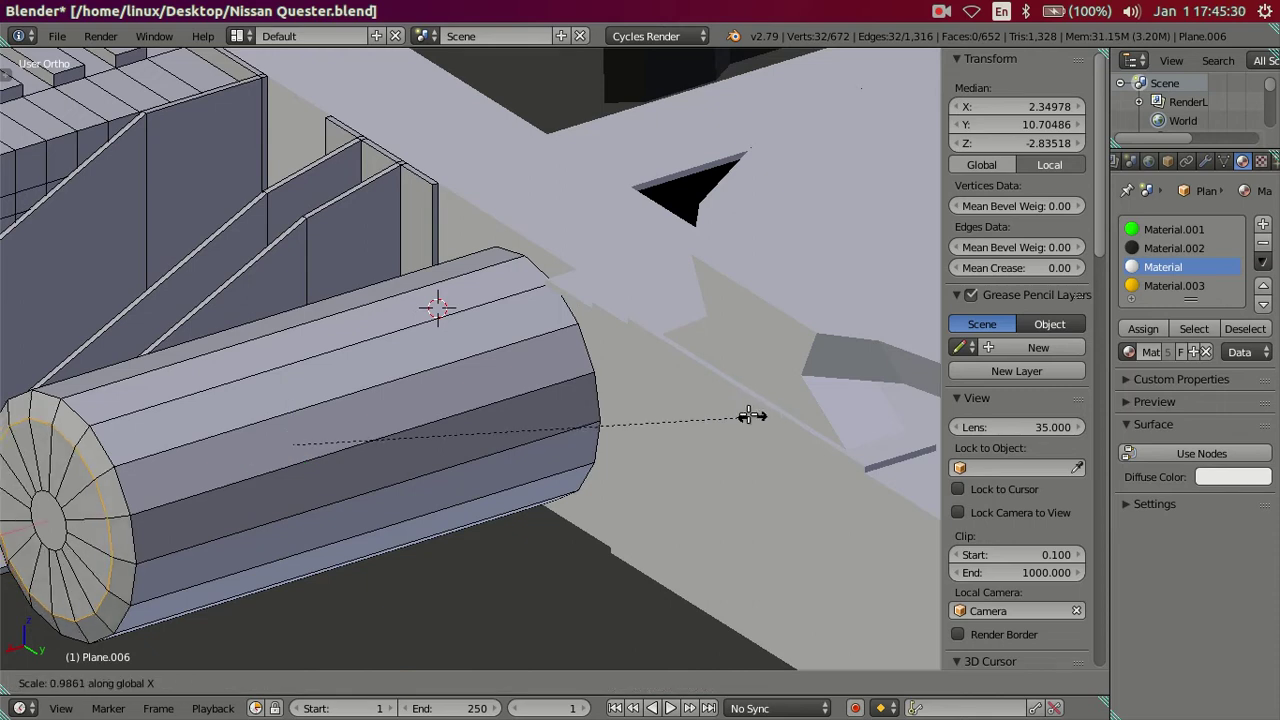
text(.349)
key(Return)
ctrl+scroll(192, 497, left, 1)
middle_drag(192, 497, 255, 474)
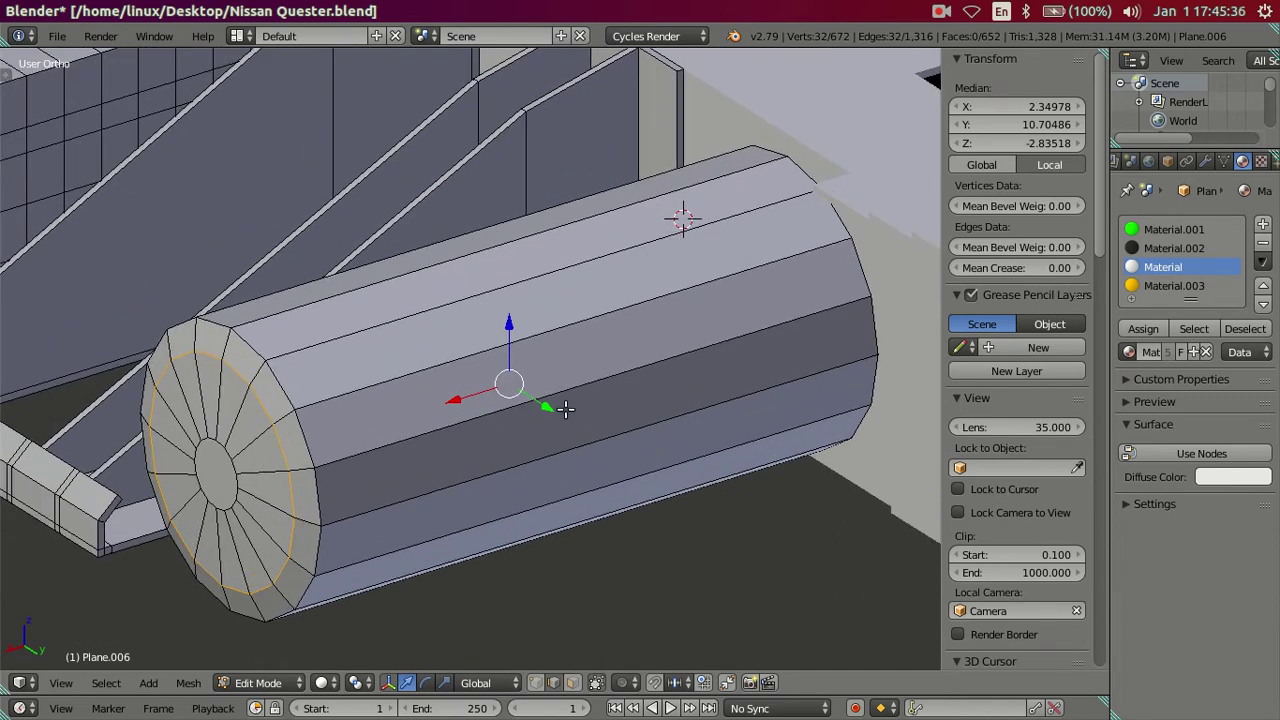
Step: Add six loop cuts around the fuel tank, placed without sliding
key(a)
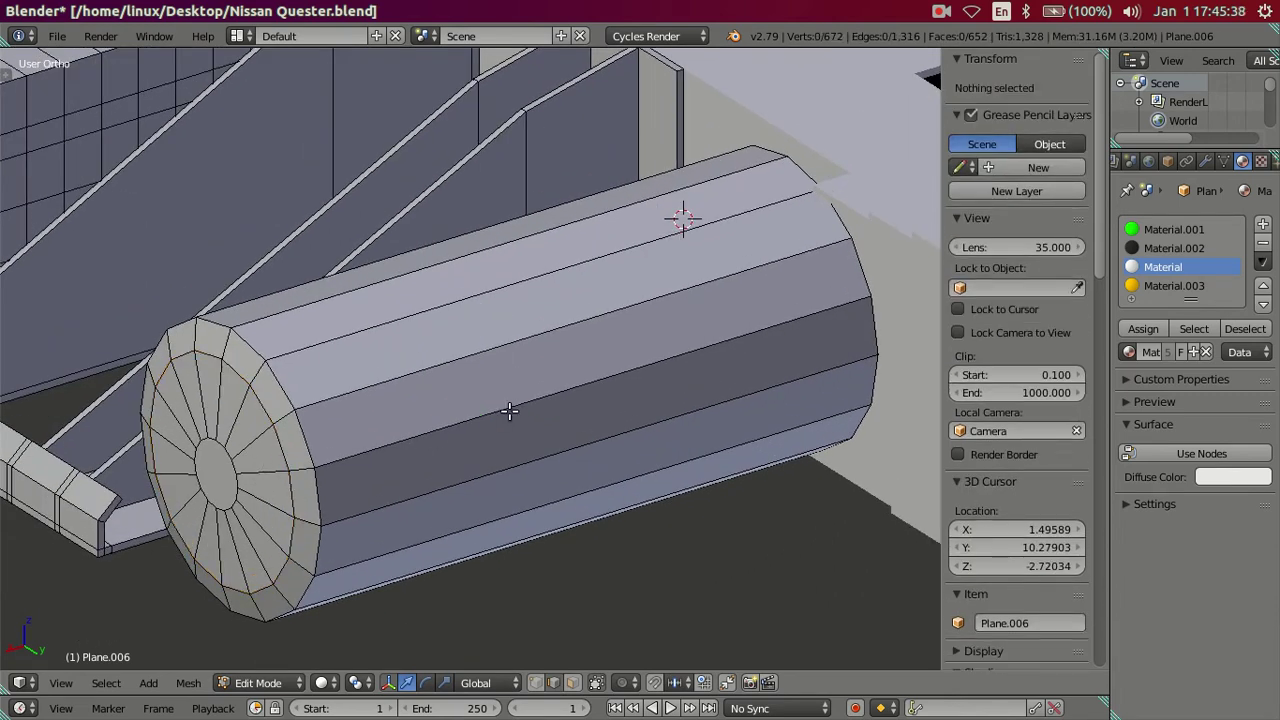
key(ctrl+r)
scroll(509, 410, up, 1)
text(6)
key(Return)
click(511, 412)
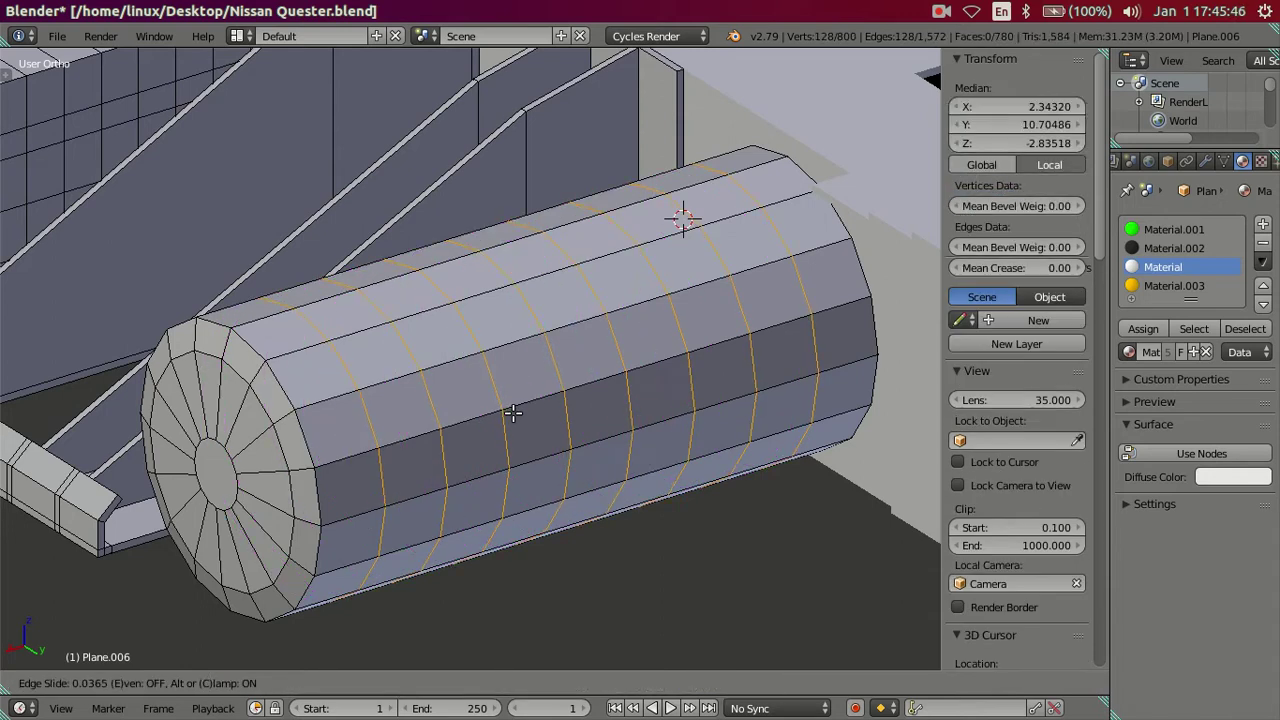
Step: Dissolve the middle loop cuts and raise the viewport Subdivision level to 2
right_click(513, 413)
alt+shift+right_click(803, 346)
alt+shift+right_click(390, 484)
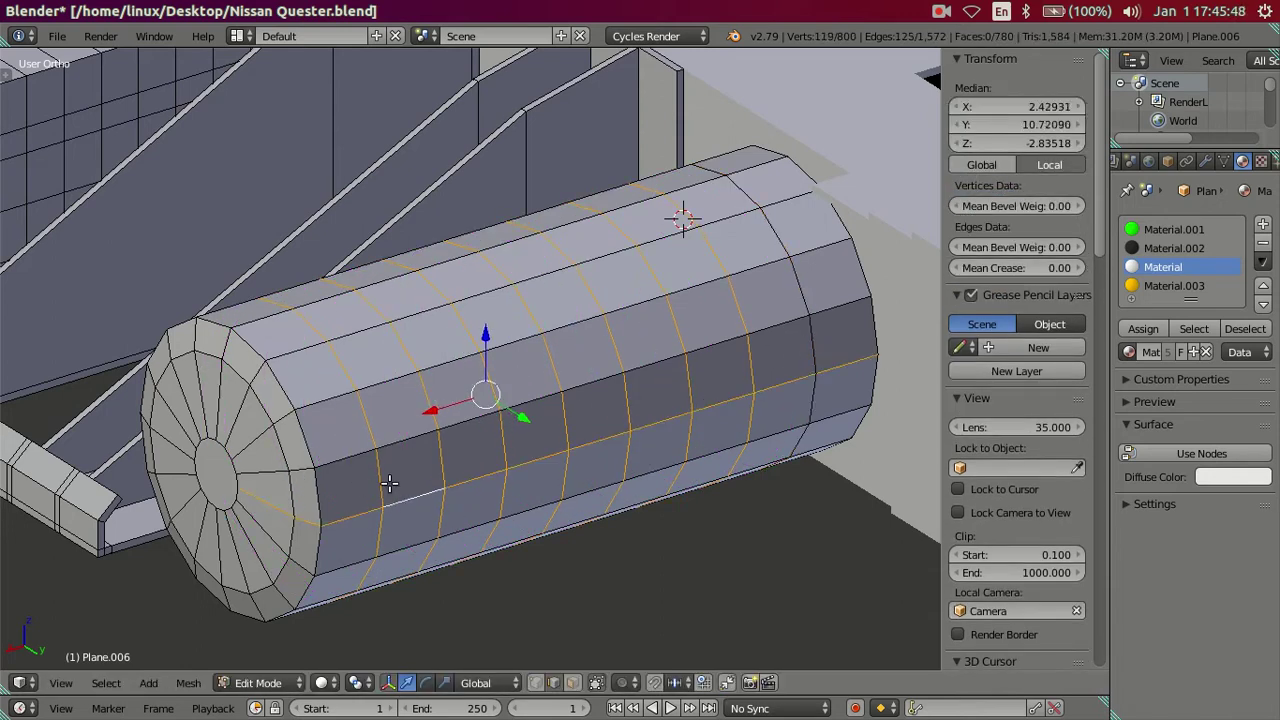
alt+shift+right_click(388, 483)
key(x)
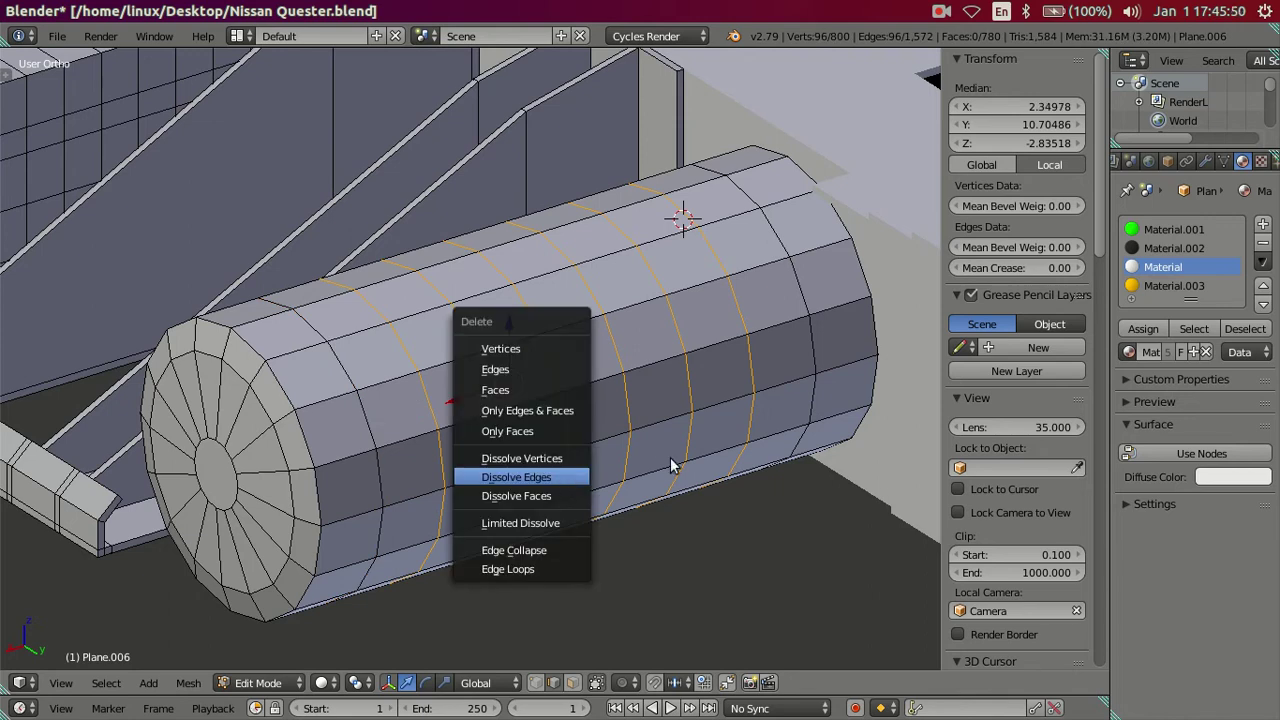
click(578, 473)
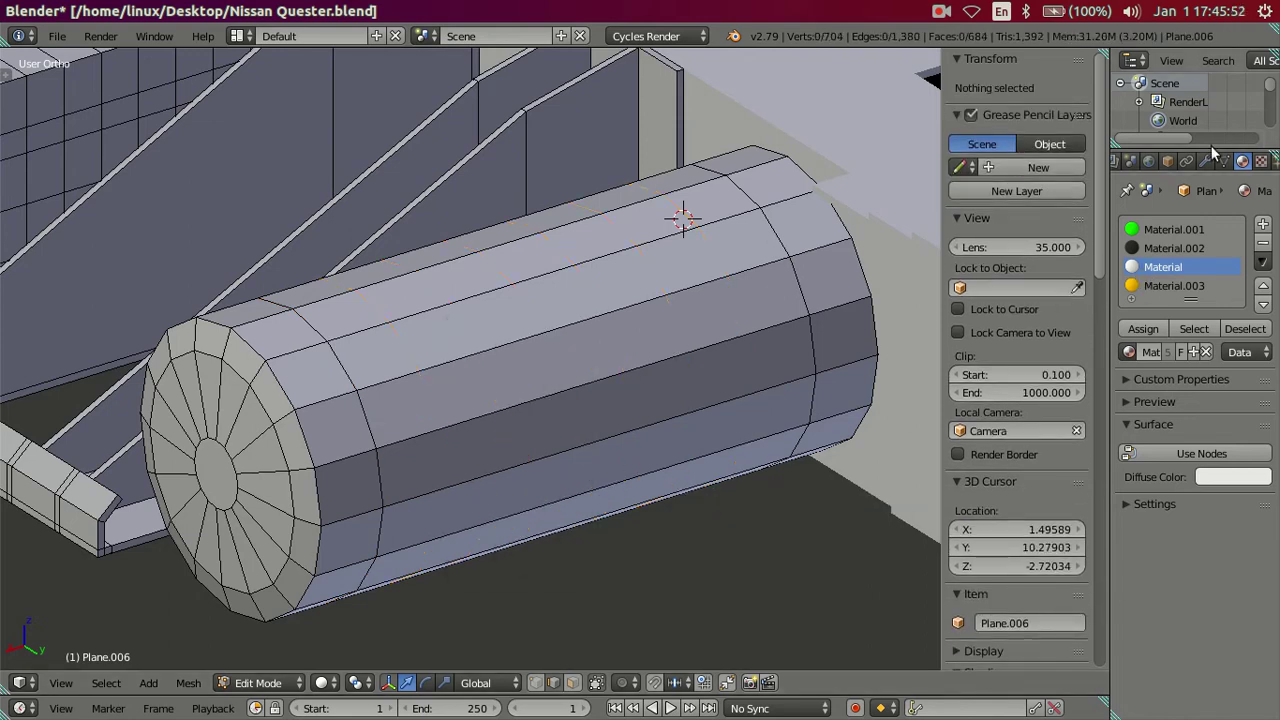
click(1206, 162)
click(1184, 348)
click(1184, 348)
Step: Preview the smoothed tank, then select the centre faces of both end caps
key(Tab)
scroll(332, 426, down, 3)
mouse_move(332, 427)
middle_down()
mouse_move(407, 438)
mouse_move(416, 420)
middle_up()
key(Tab)
scroll(417, 470, up, 2)
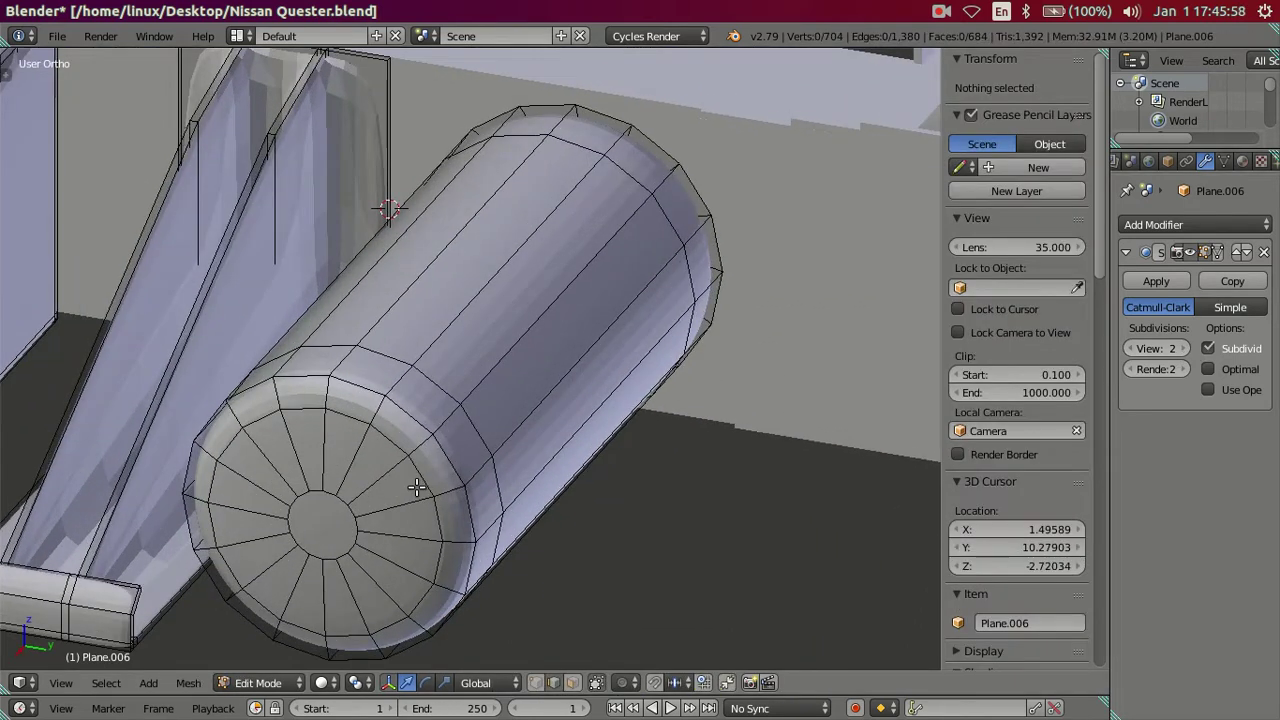
scroll(258, 505, up, 2)
right_click(309, 492)
key(z)
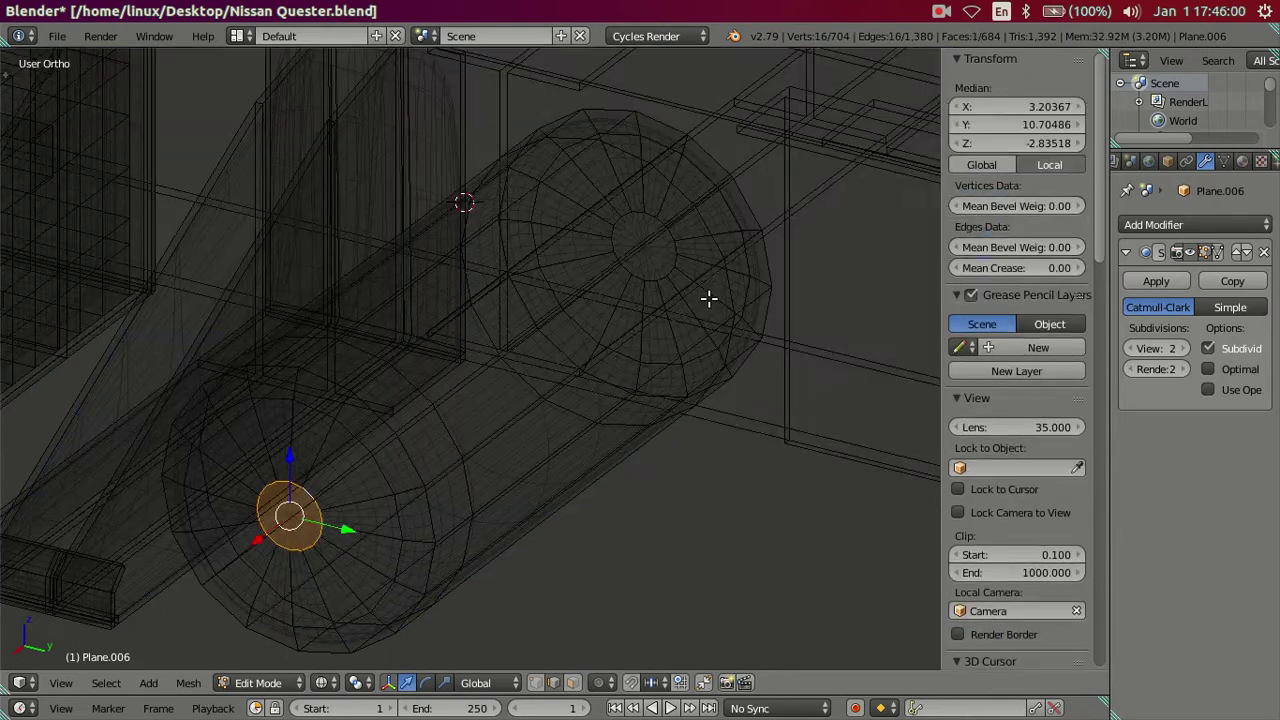
middle_drag(812, 254, 743, 273)
shift+right_click(735, 257)
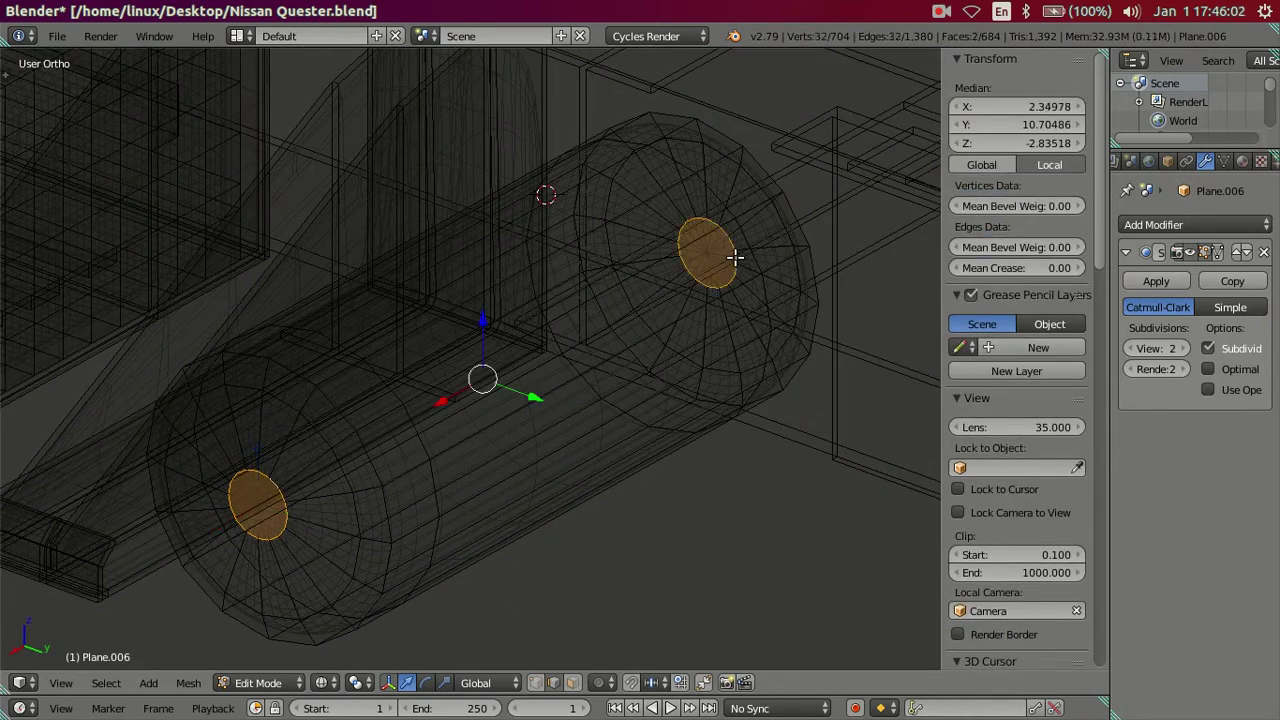
key(z)
middle_drag(600, 380, 566, 391)
scroll(566, 391, up, 5)
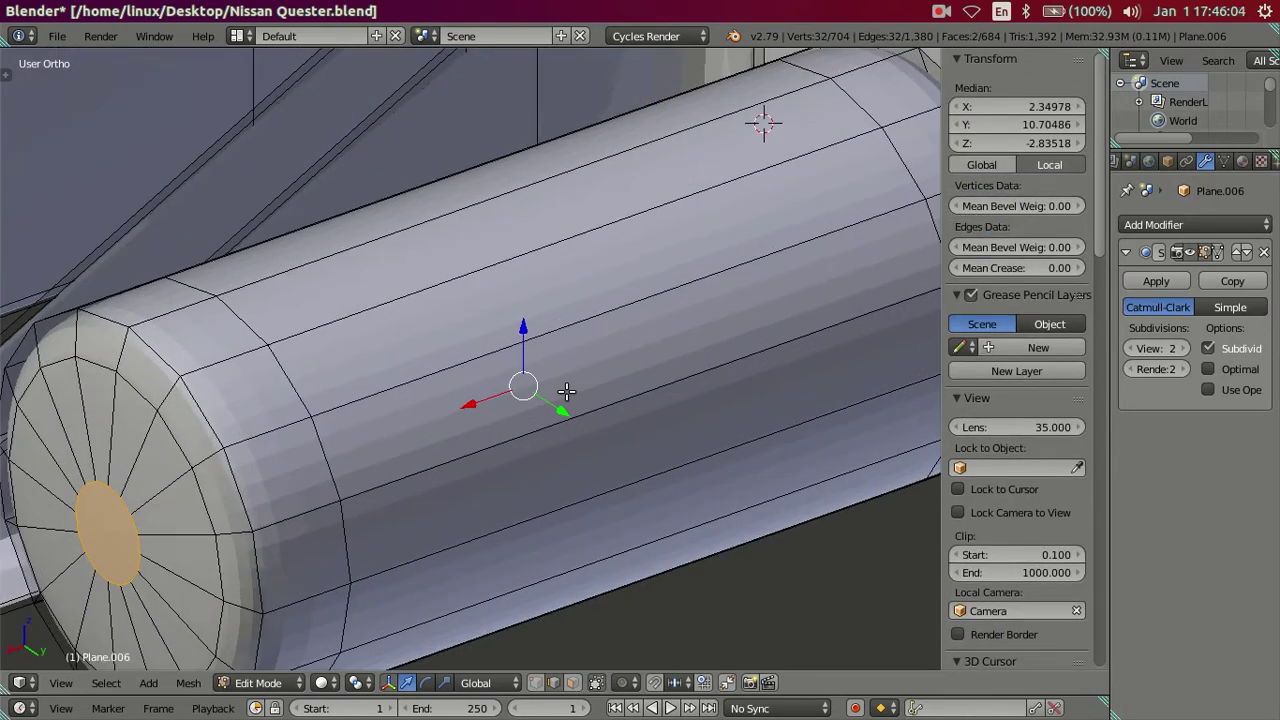
Step: Select the rings near both tank ends, scale them along X by 0.99, and inspect the result
right_click(203, 485)
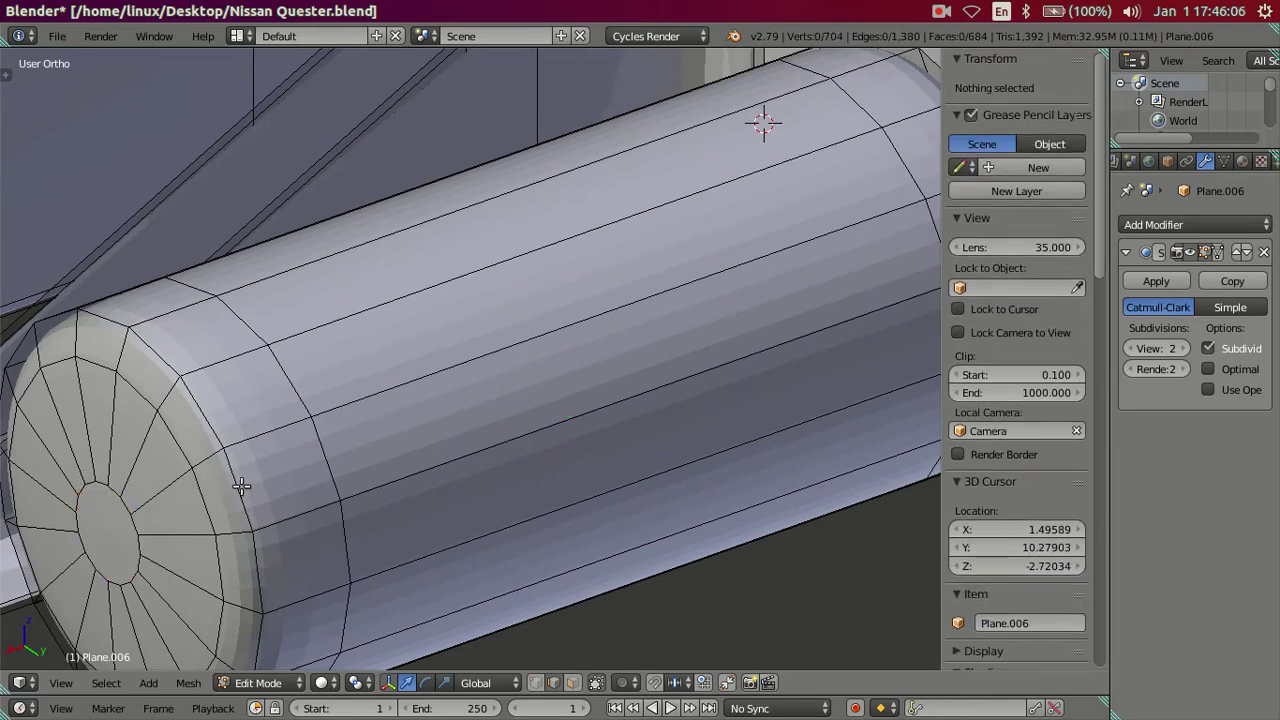
scroll(230, 470, down, 3)
alt+shift+right_click(386, 424)
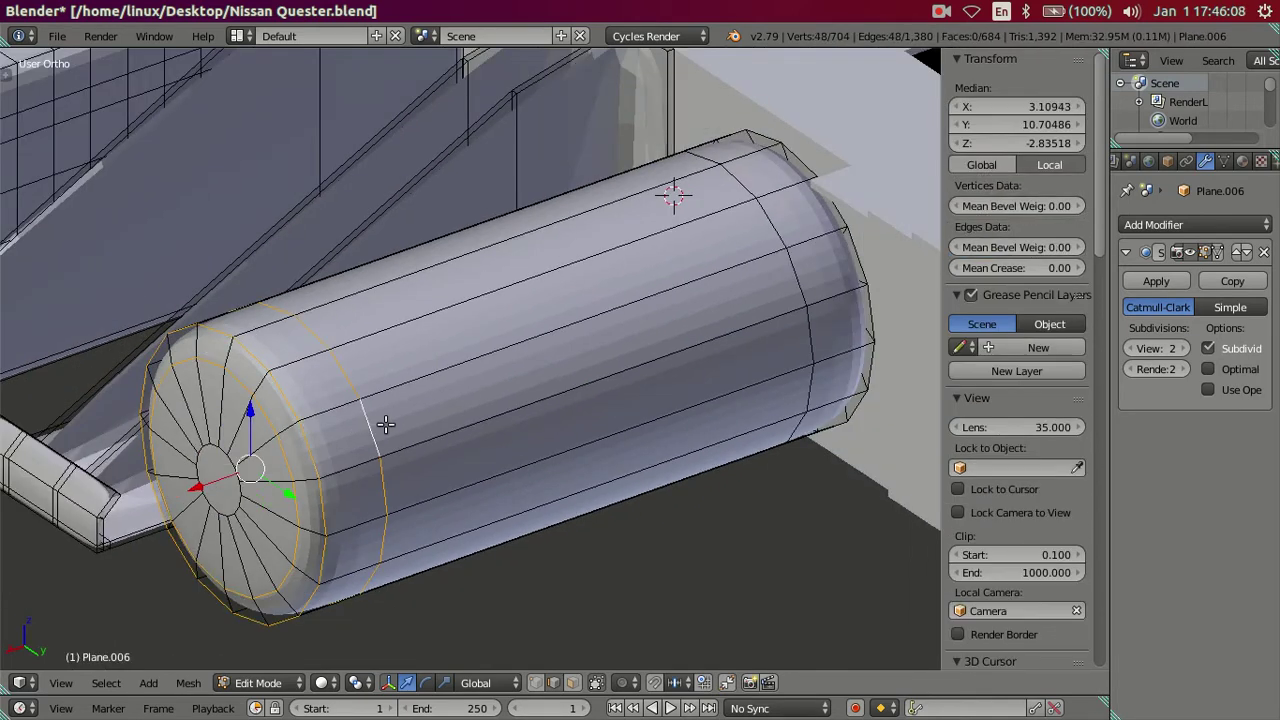
alt+shift+right_click(800, 262)
alt+shift+right_click(846, 255)
key(z)
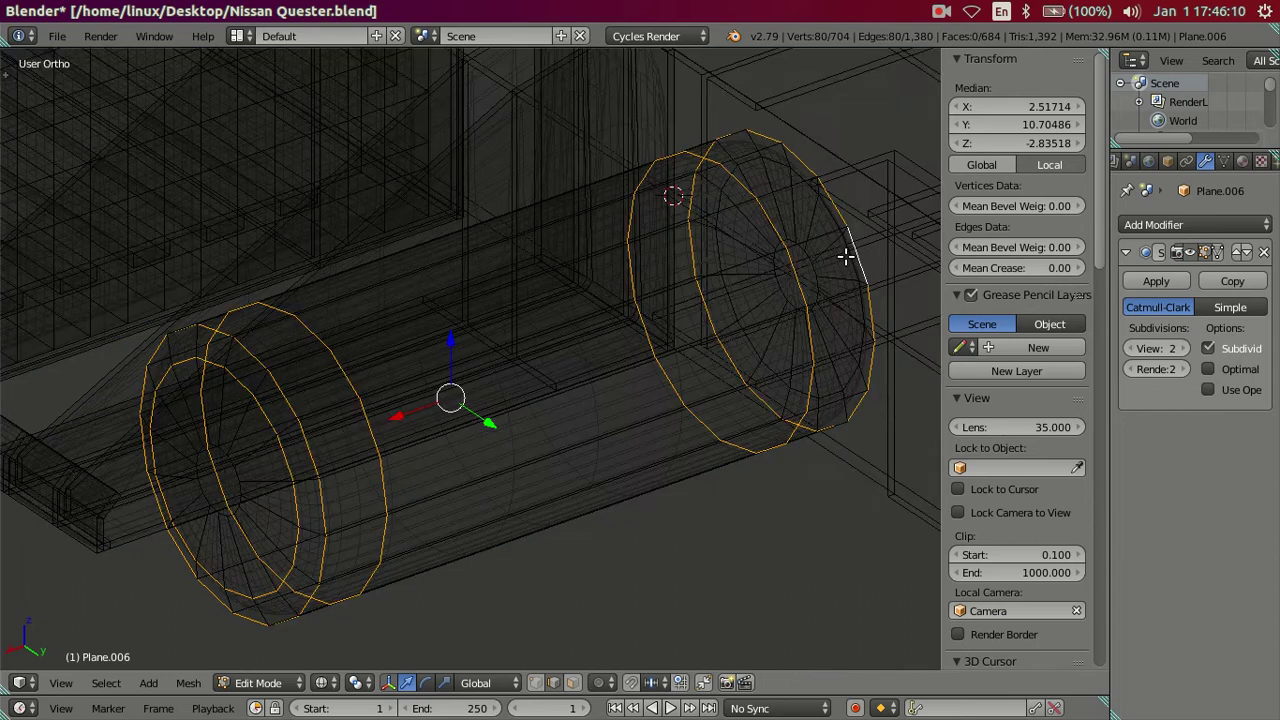
alt+shift+right_click(850, 265)
key(z)
middle_drag(789, 297, 677, 334)
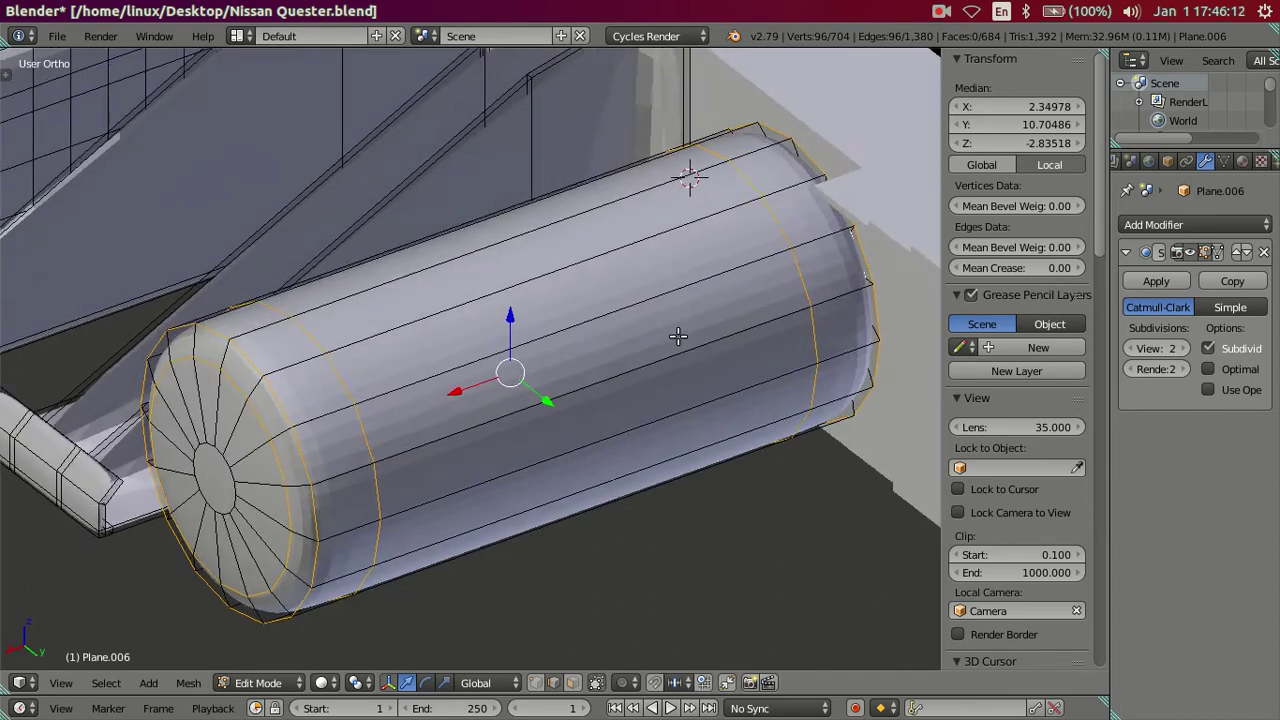
text(sx)
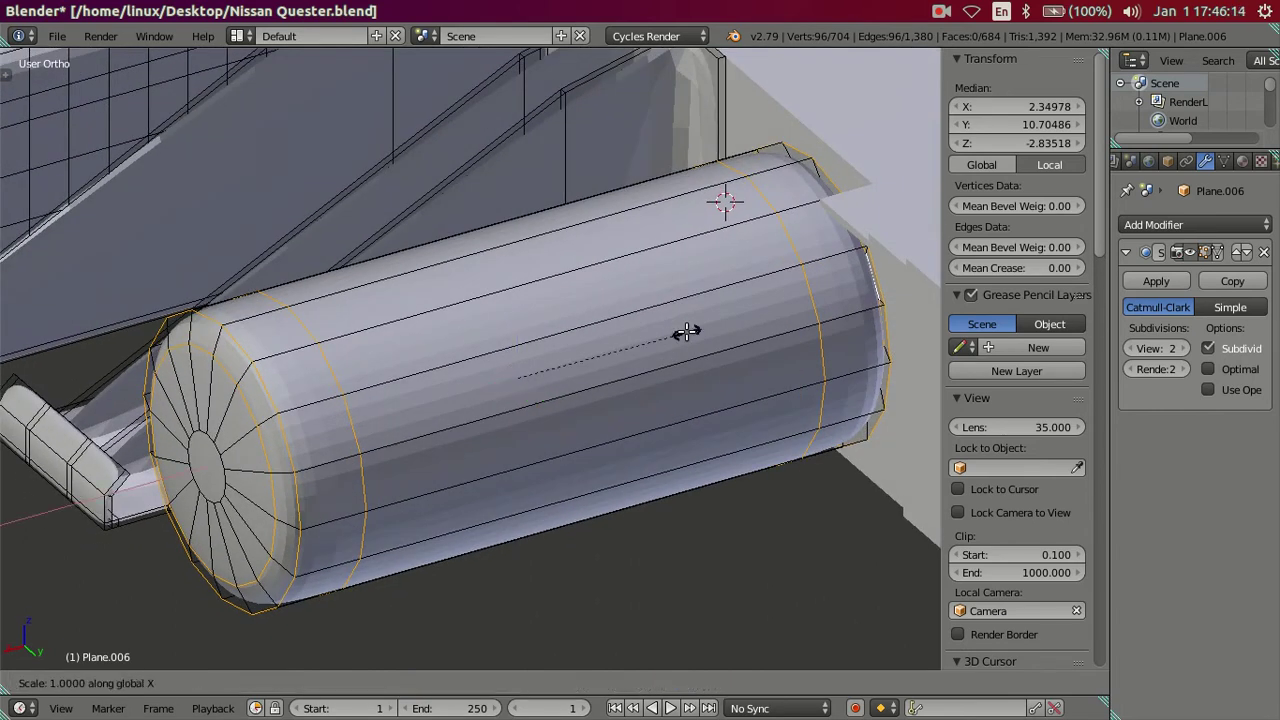
text(.99)
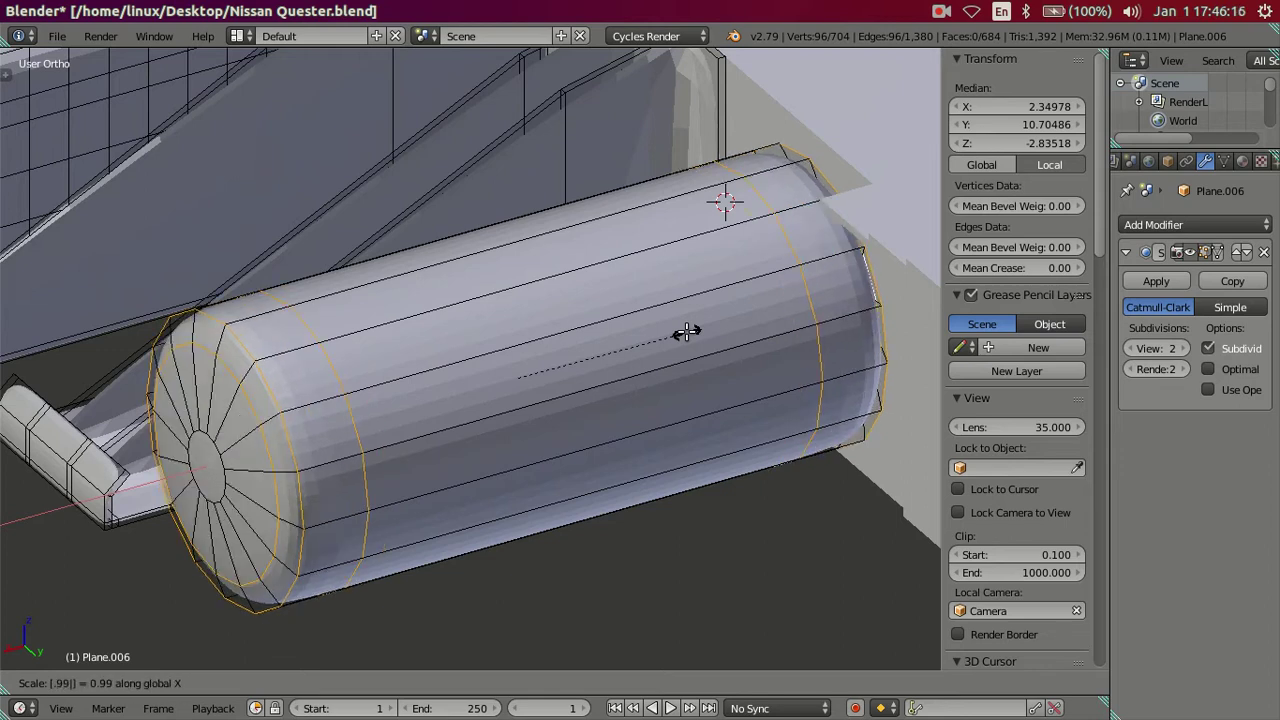
key(Return)
key(Tab)
mouse_move(498, 362)
middle_down()
mouse_move(388, 388)
mouse_move(414, 397)
mouse_move(483, 363)
mouse_move(407, 413)
middle_up()
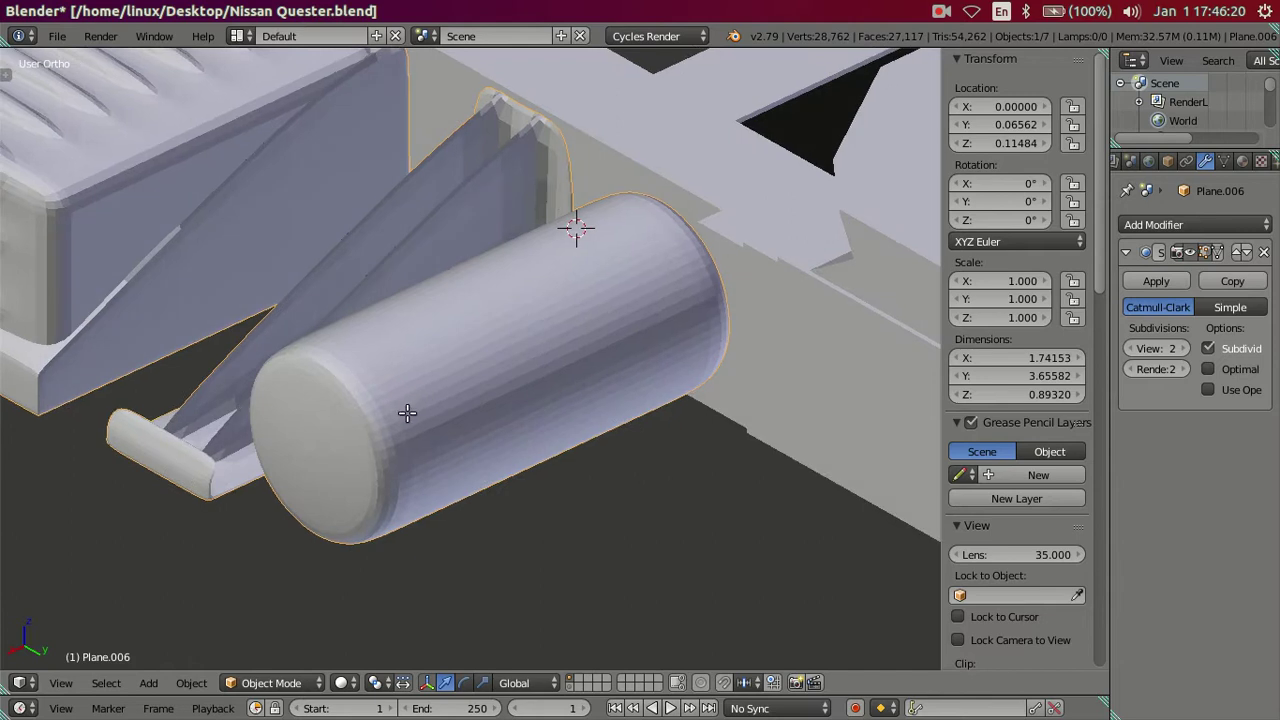
Step: Select both end loops and scale them along X by 0.99, then by 1.01
key(Tab)
scroll(407, 413, up, 3)
alt+right_click(308, 475)
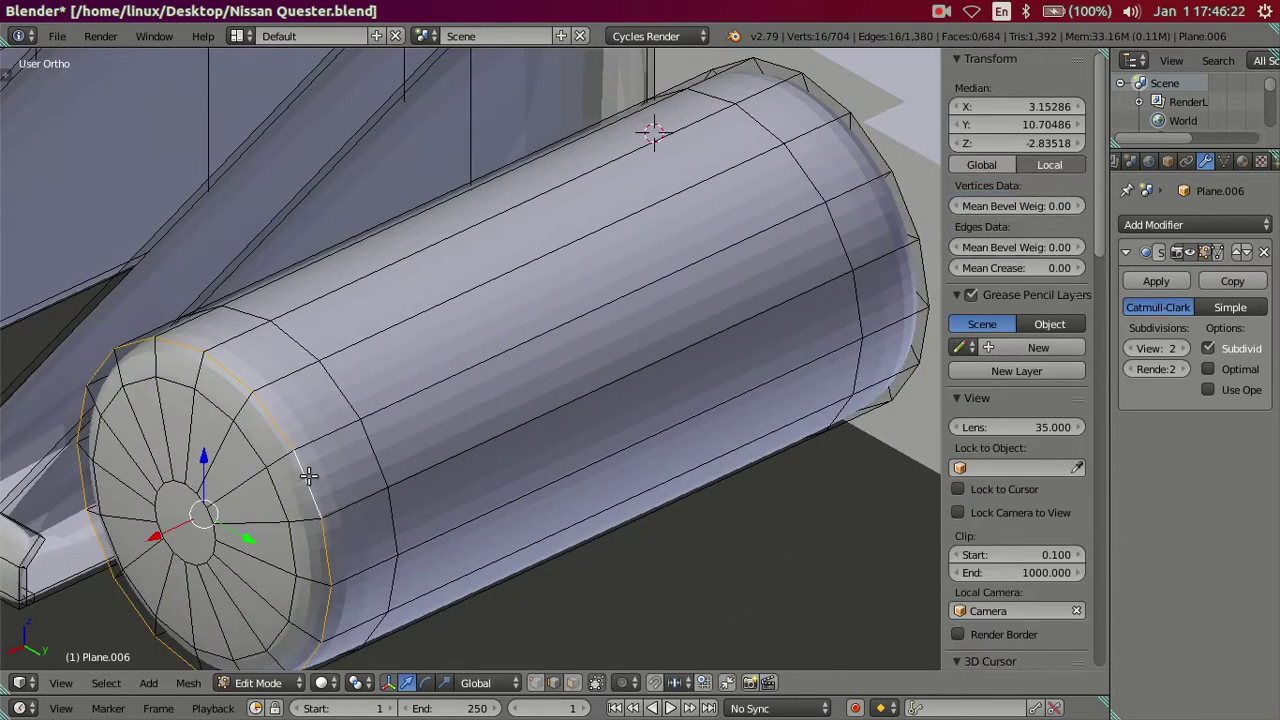
alt+shift+right_click(896, 212)
key(KP_Decimal)
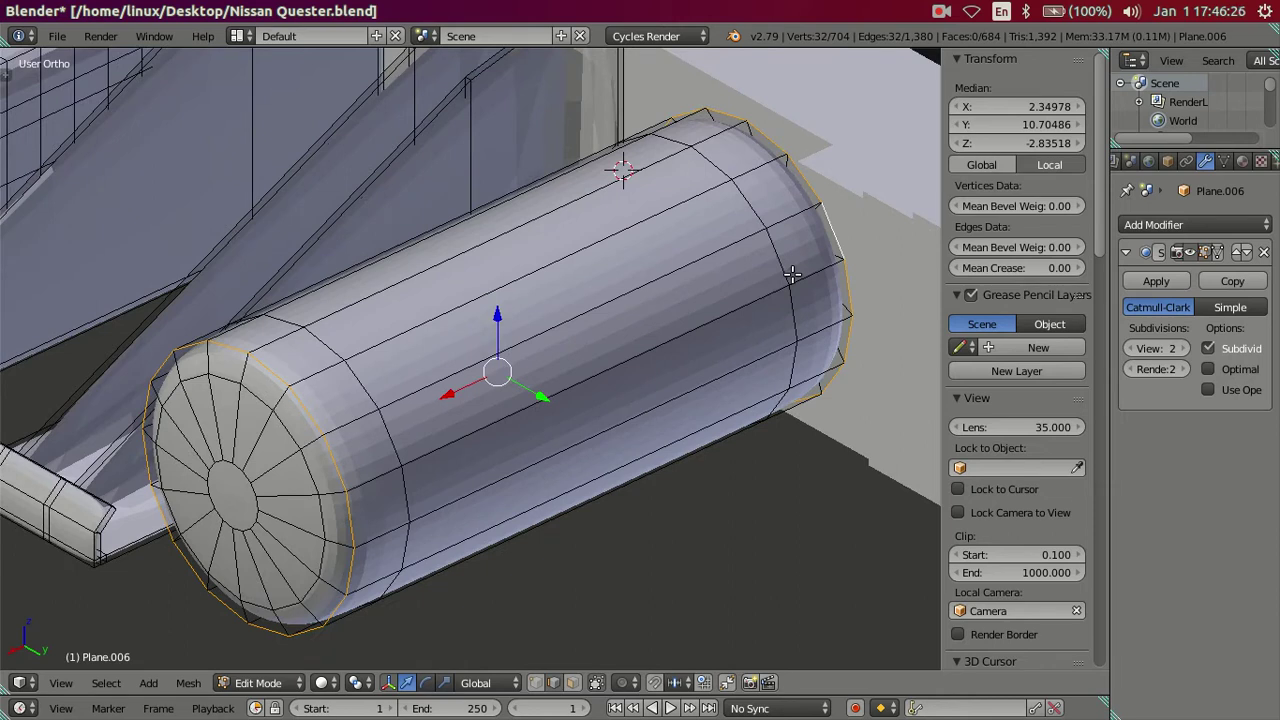
text(sx.99)
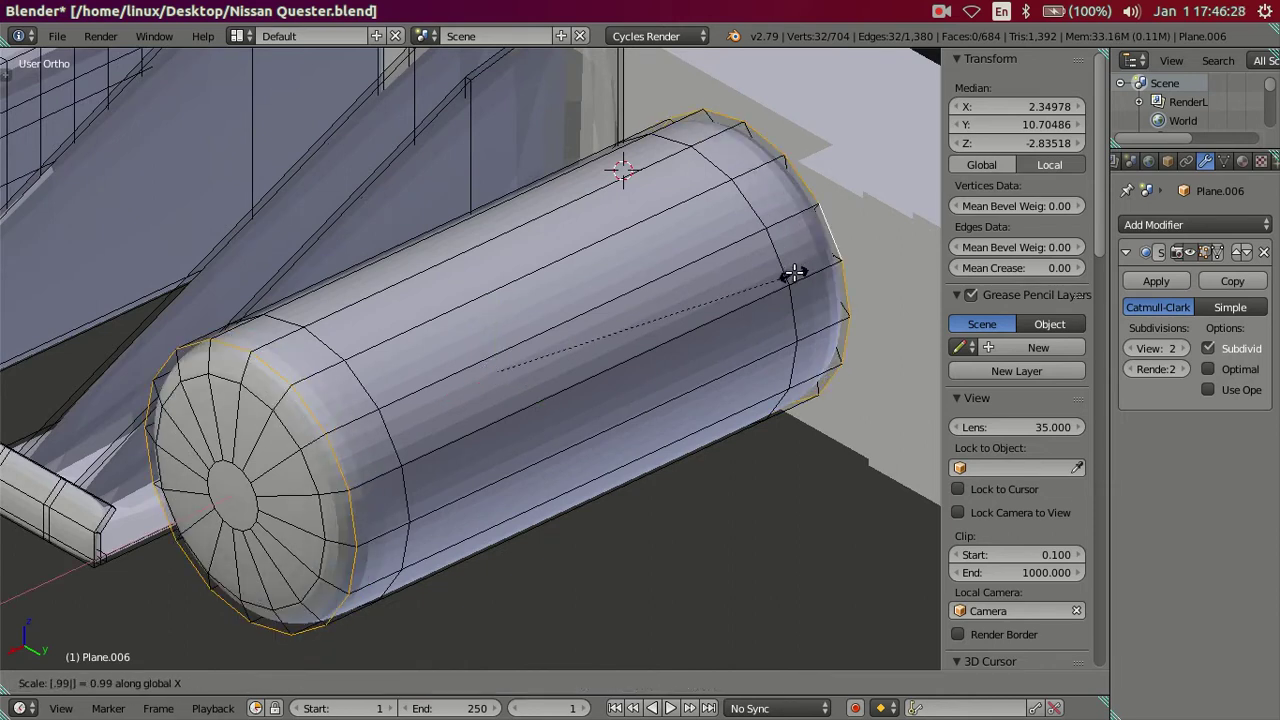
key(Return)
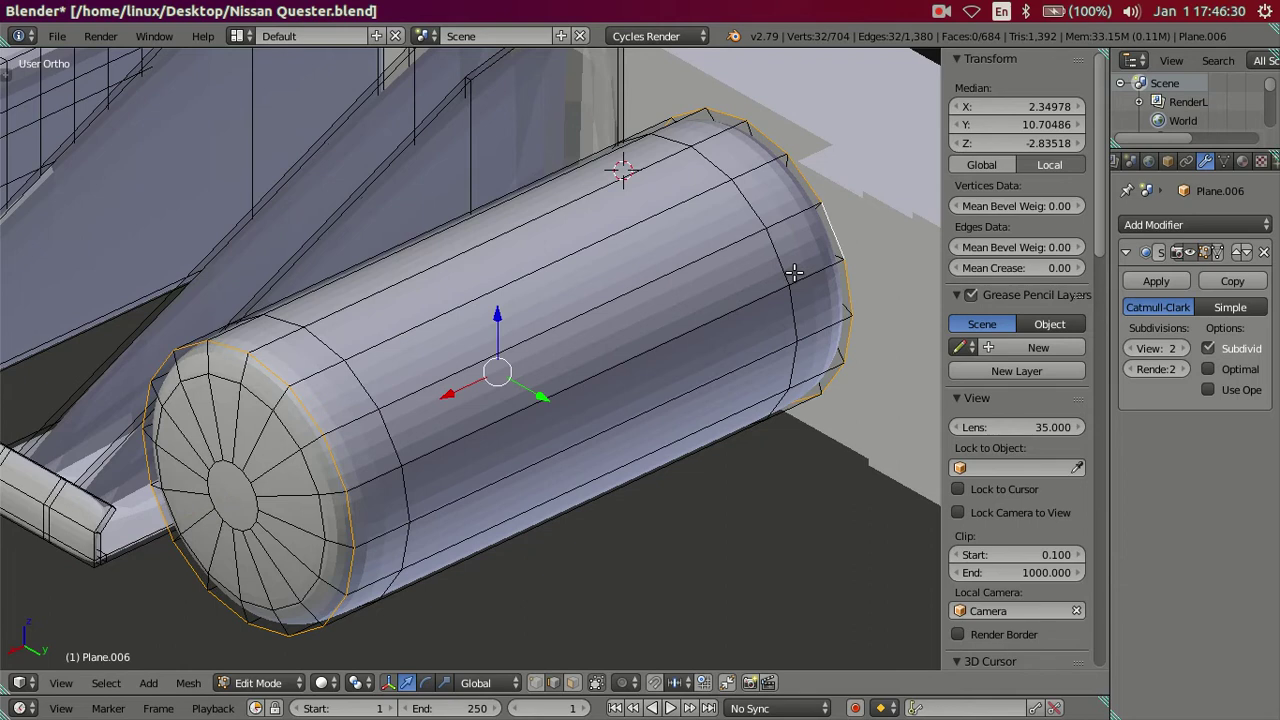
text(sx1.01)
key(Return)
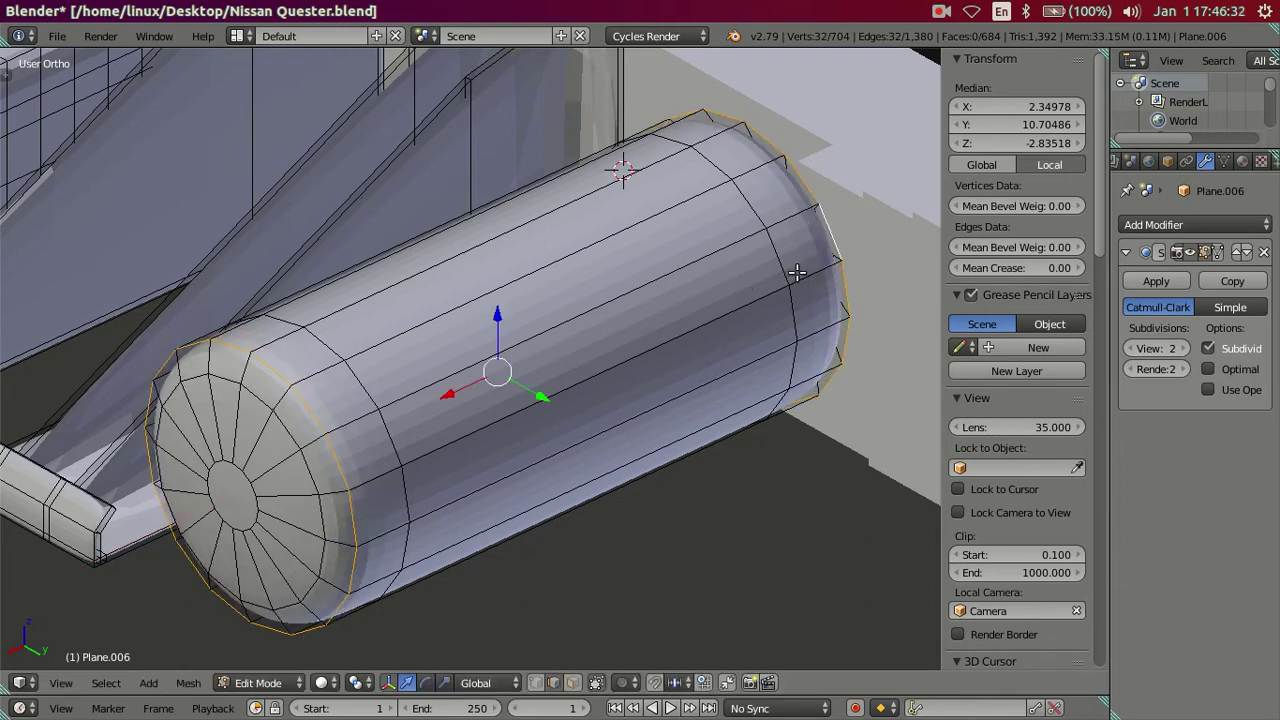
Step: Return to Object Mode, hide the sidebar, and set the viewport Subdivision level to 0
key(Tab)
scroll(645, 332, down, 2)
mouse_move(645, 332)
middle_down()
mouse_move(528, 375)
mouse_move(599, 350)
middle_up()
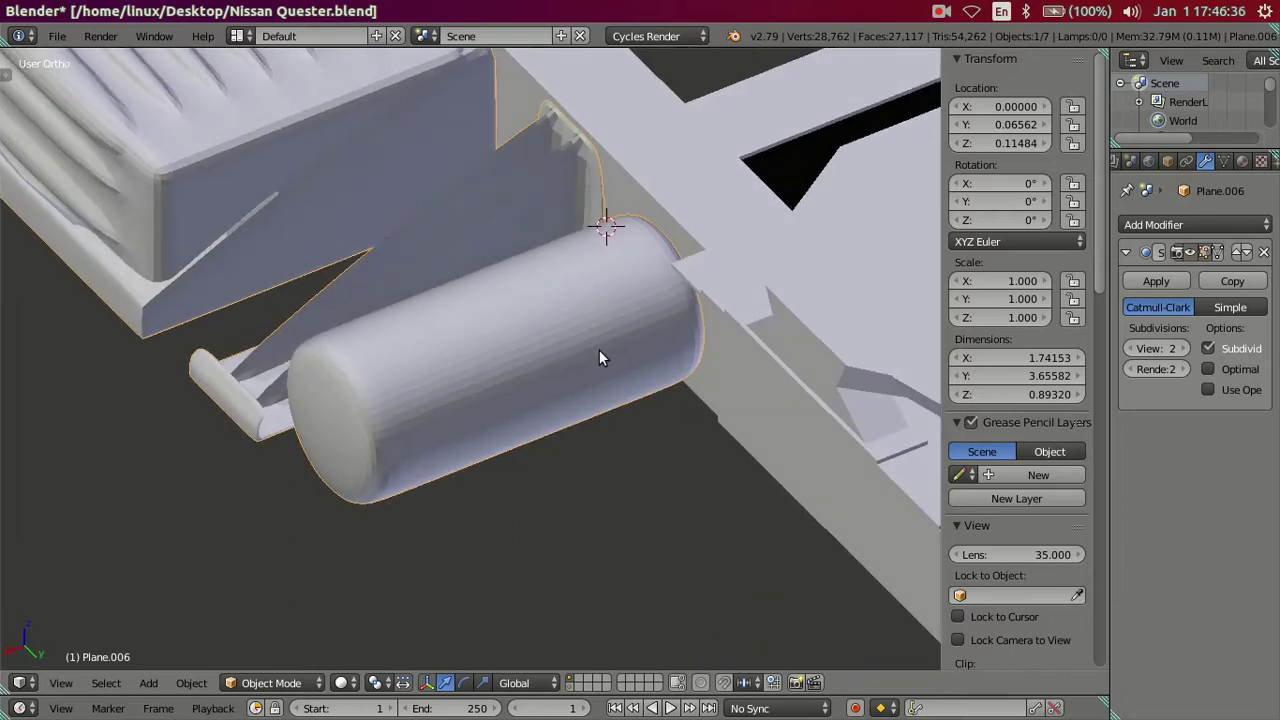
key(n)
key(a)
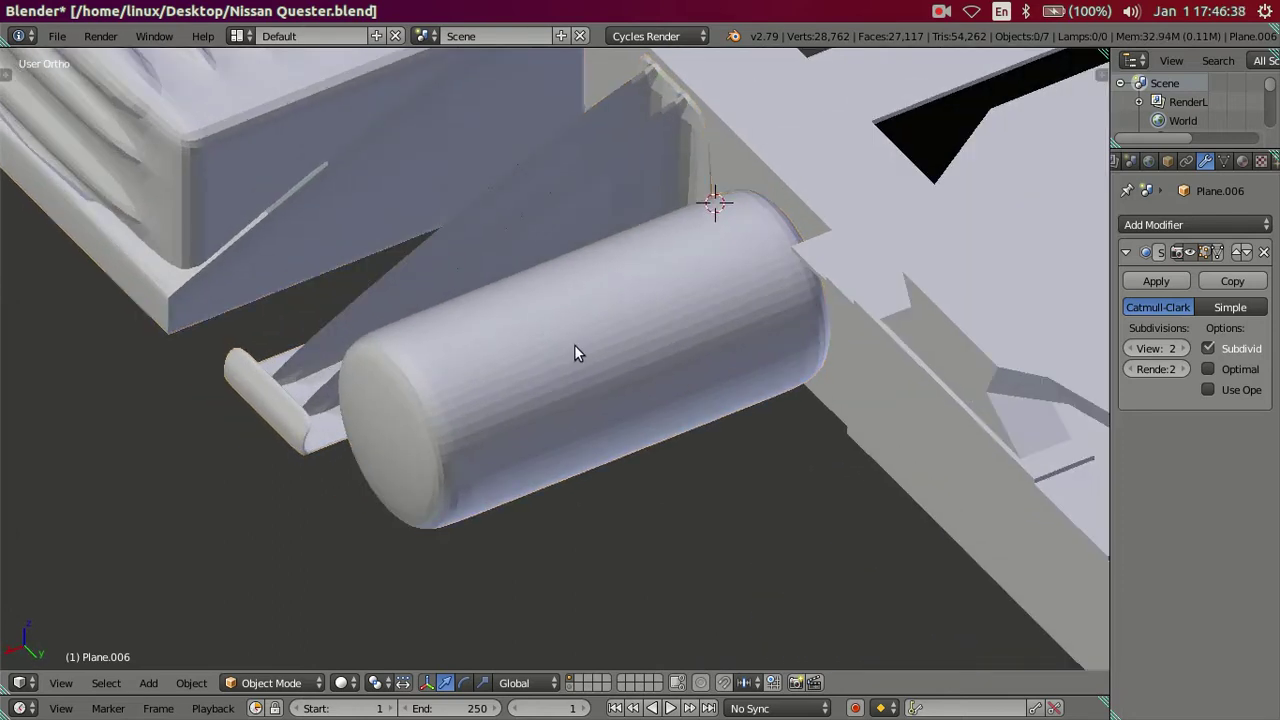
double_click(1128, 348)
mouse_move(1050, 345)
middle_down()
mouse_move(535, 308)
mouse_move(497, 380)
mouse_move(429, 271)
mouse_move(458, 274)
mouse_move(410, 311)
mouse_move(616, 352)
mouse_move(426, 379)
mouse_move(446, 388)
mouse_move(740, 423)
mouse_move(710, 398)
middle_up()
Step: Select a diagonal brace edge in Edit Mode, then go back to Object Mode
key(Tab)
scroll(604, 401, up, 2)
scroll(476, 333, up, 2)
mouse_move(467, 284)
middle_down()
mouse_move(472, 354)
mouse_move(491, 291)
middle_up()
right_click(476, 326)
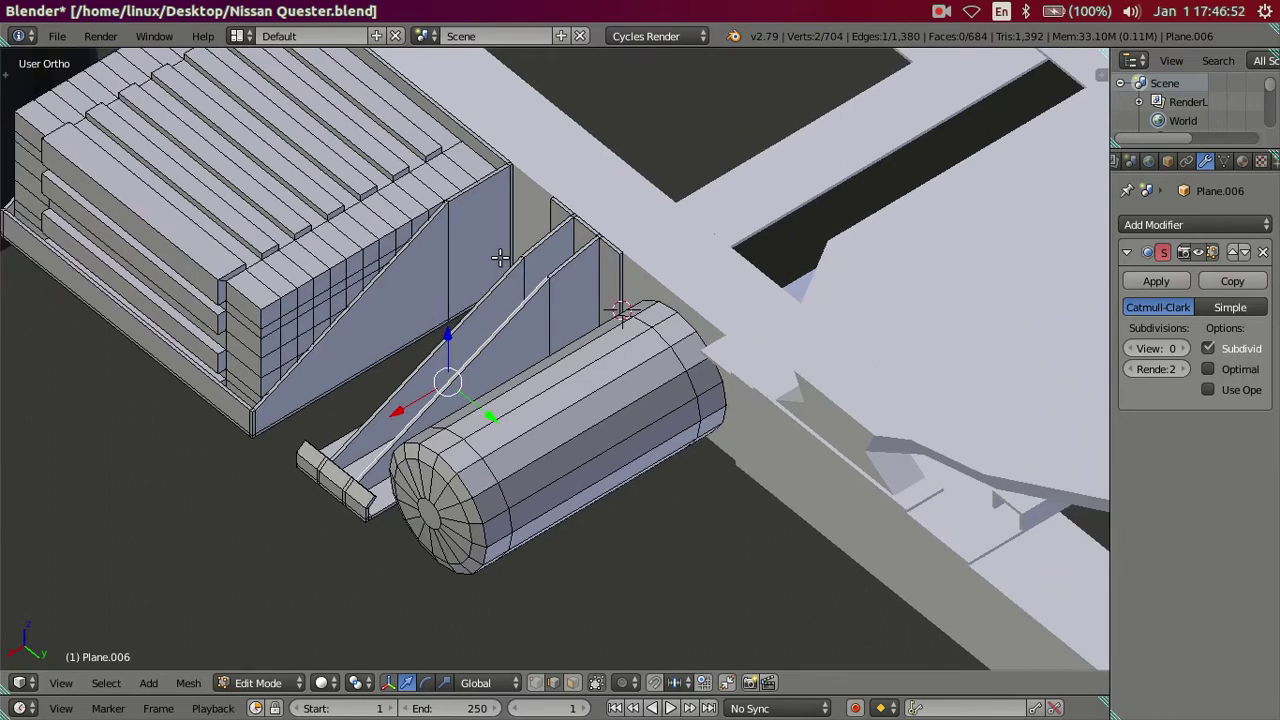
right_click(536, 305)
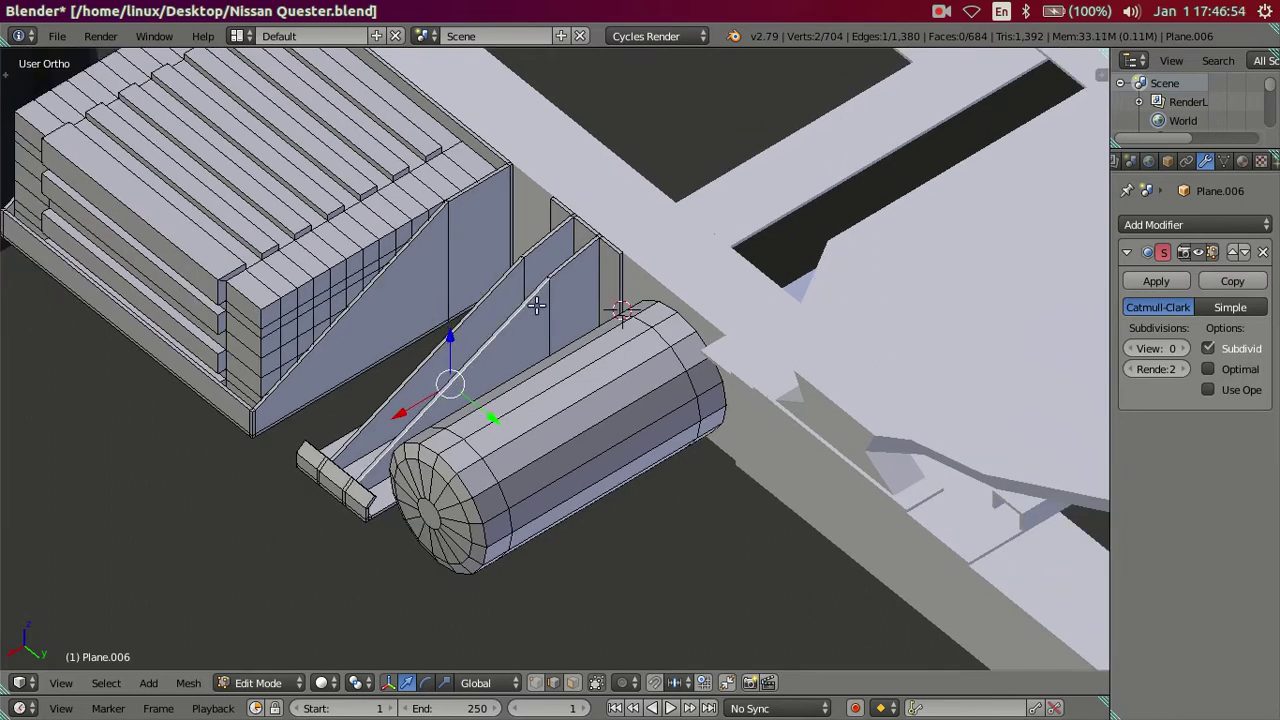
key(Tab)
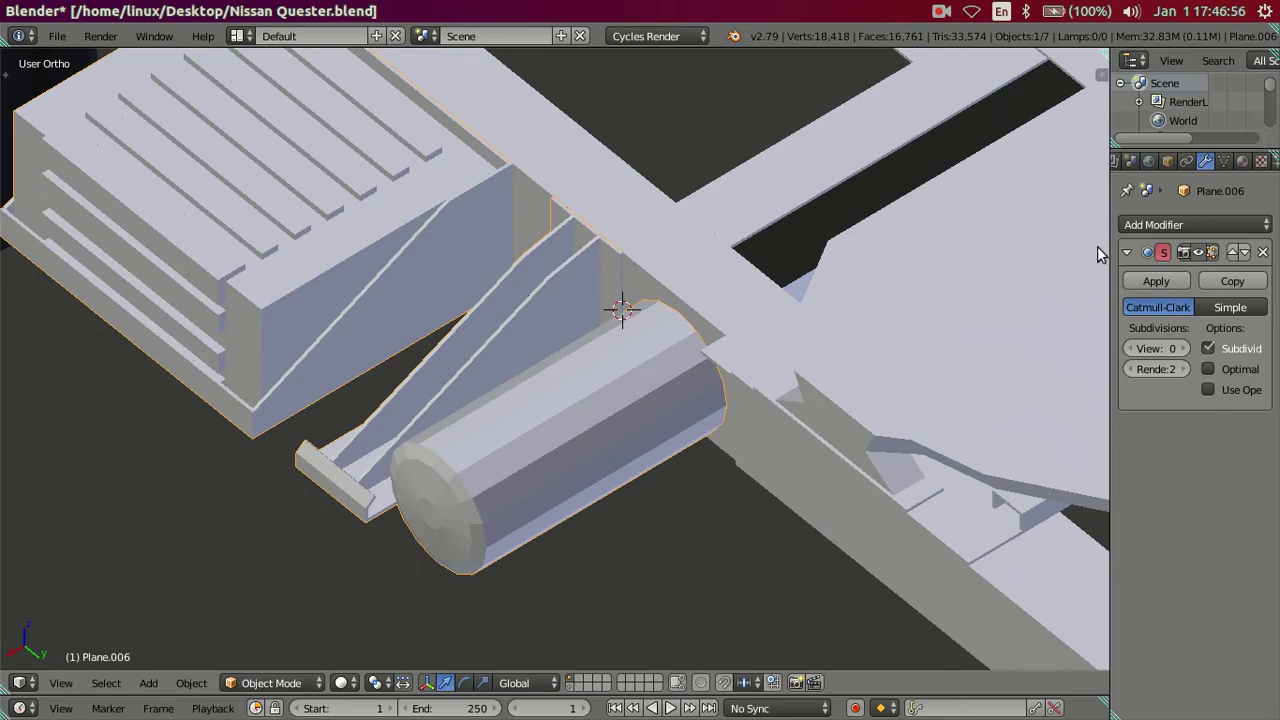
Step: Add a Mirror modifier to the tank assembly and make an in-place duplicate without it
click(1197, 224)
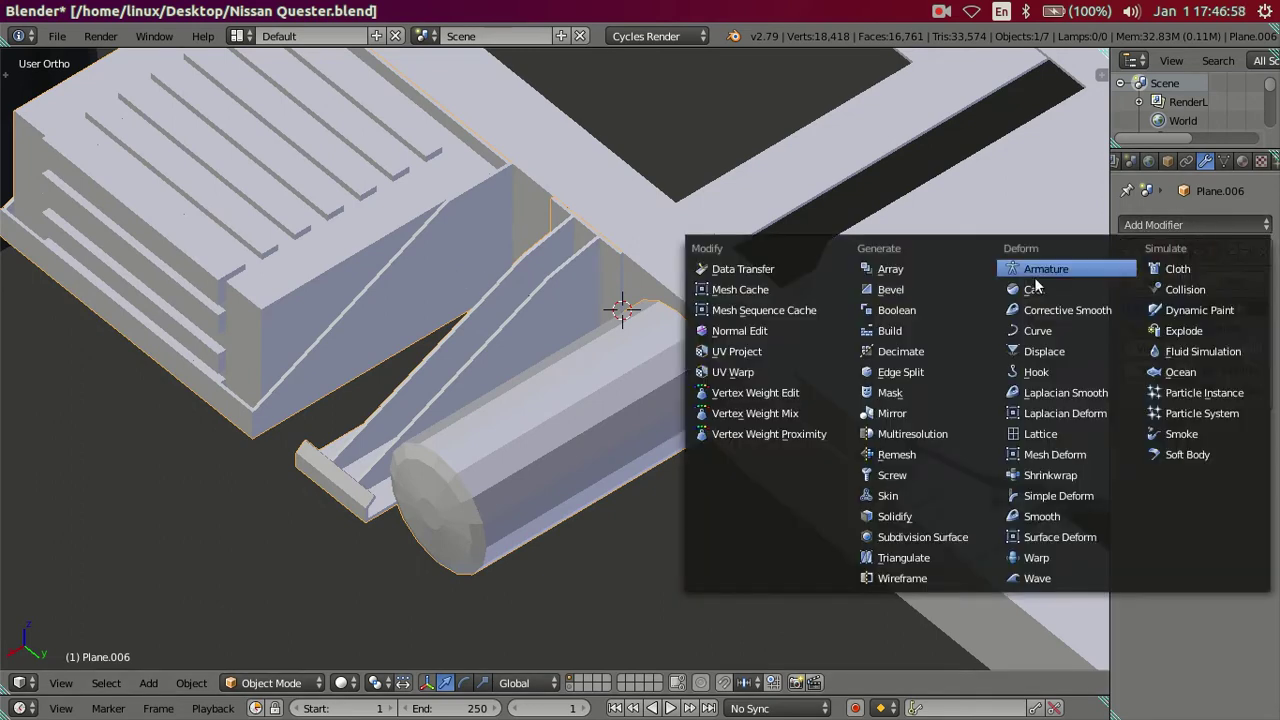
click(890, 413)
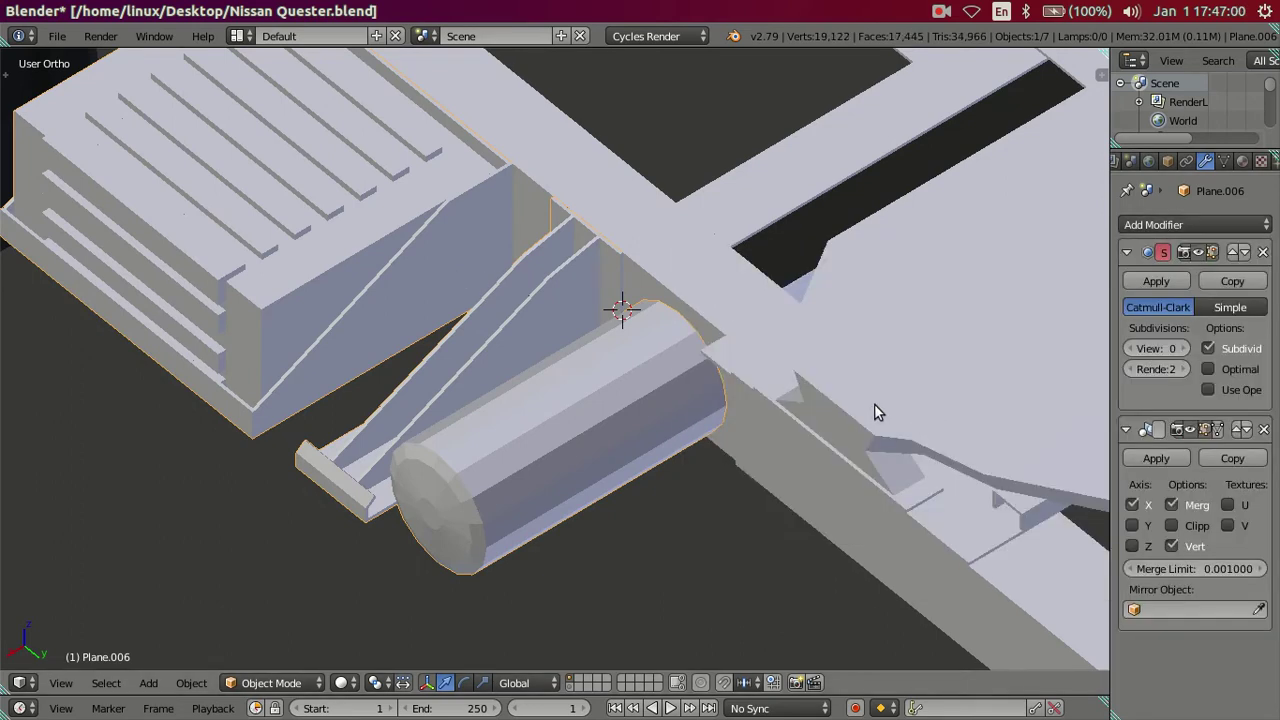
scroll(874, 404, down, 4)
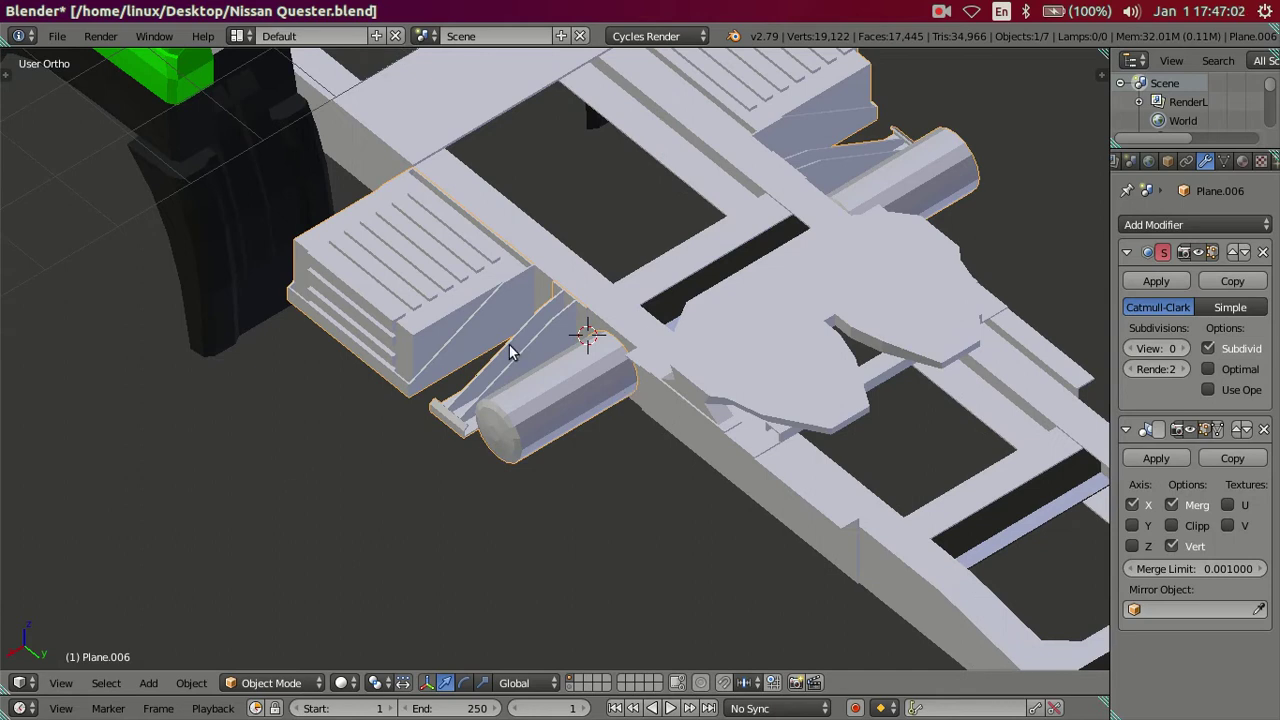
key(shift+d)
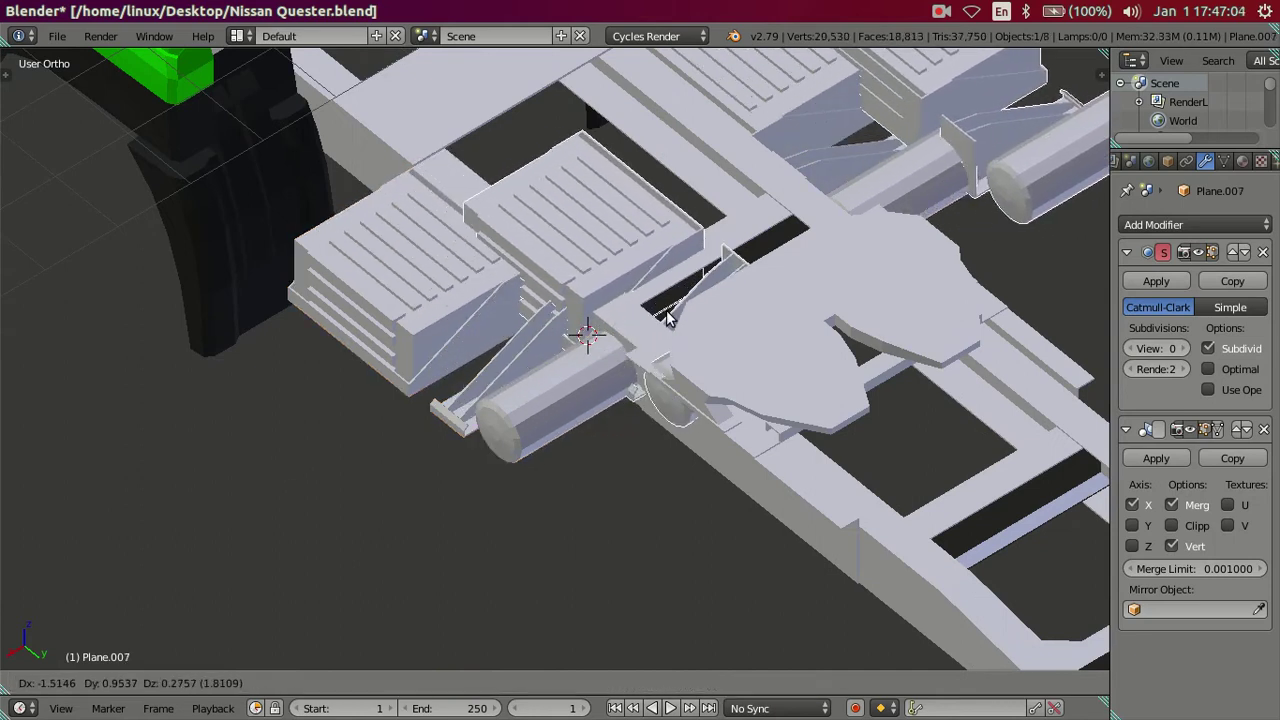
right_click(690, 318)
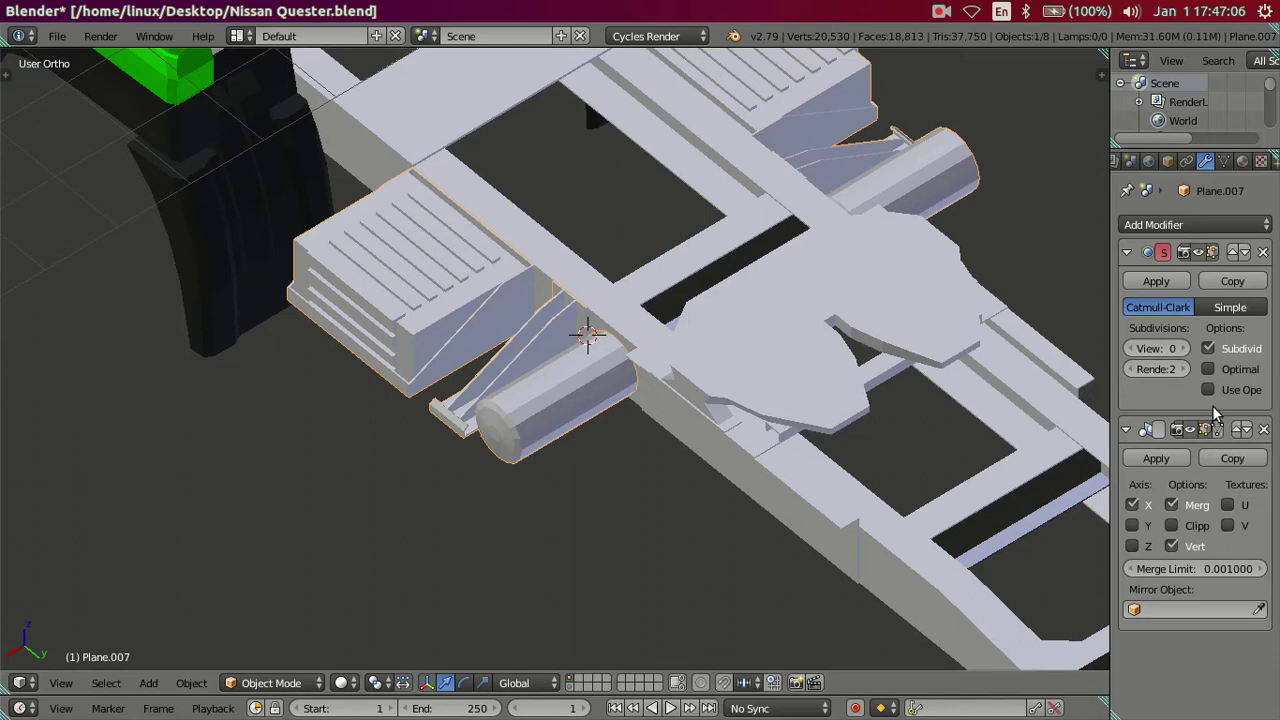
click(1263, 429)
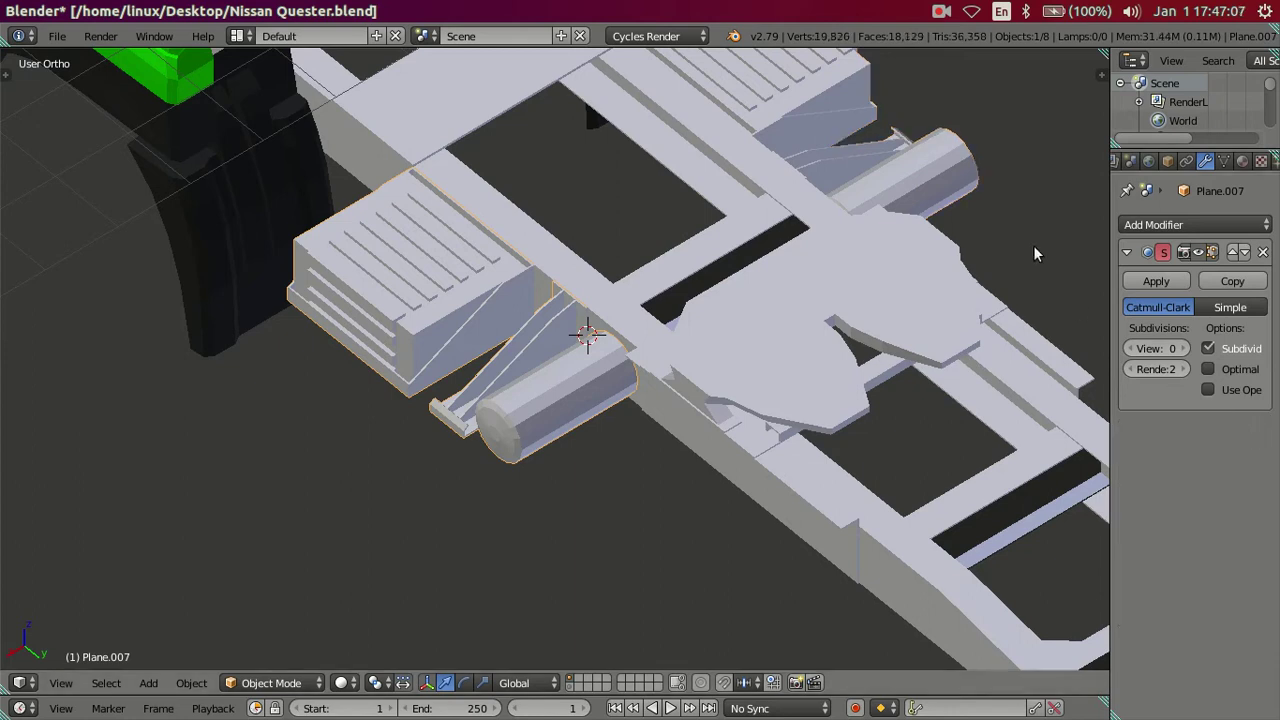
Step: On Plane.006, undo a Mirror apply and move Mirror above Subdivision Surface
shift+right_click(946, 175)
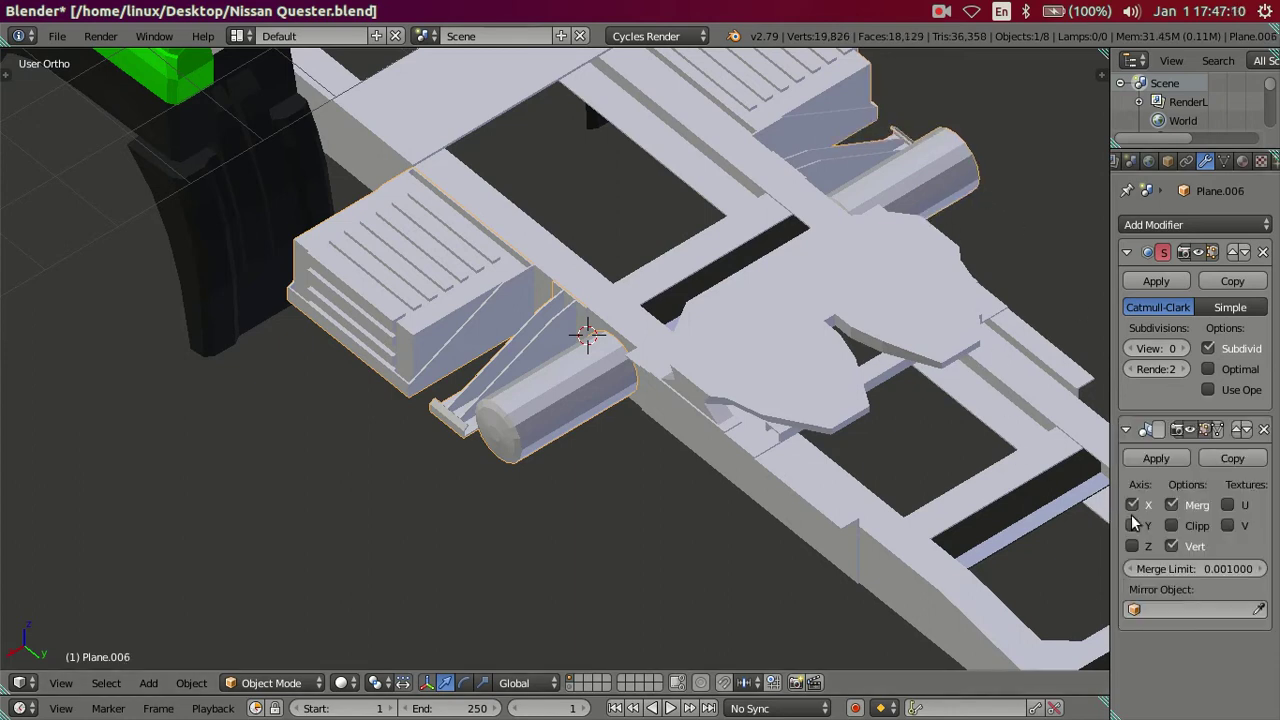
click(1150, 456)
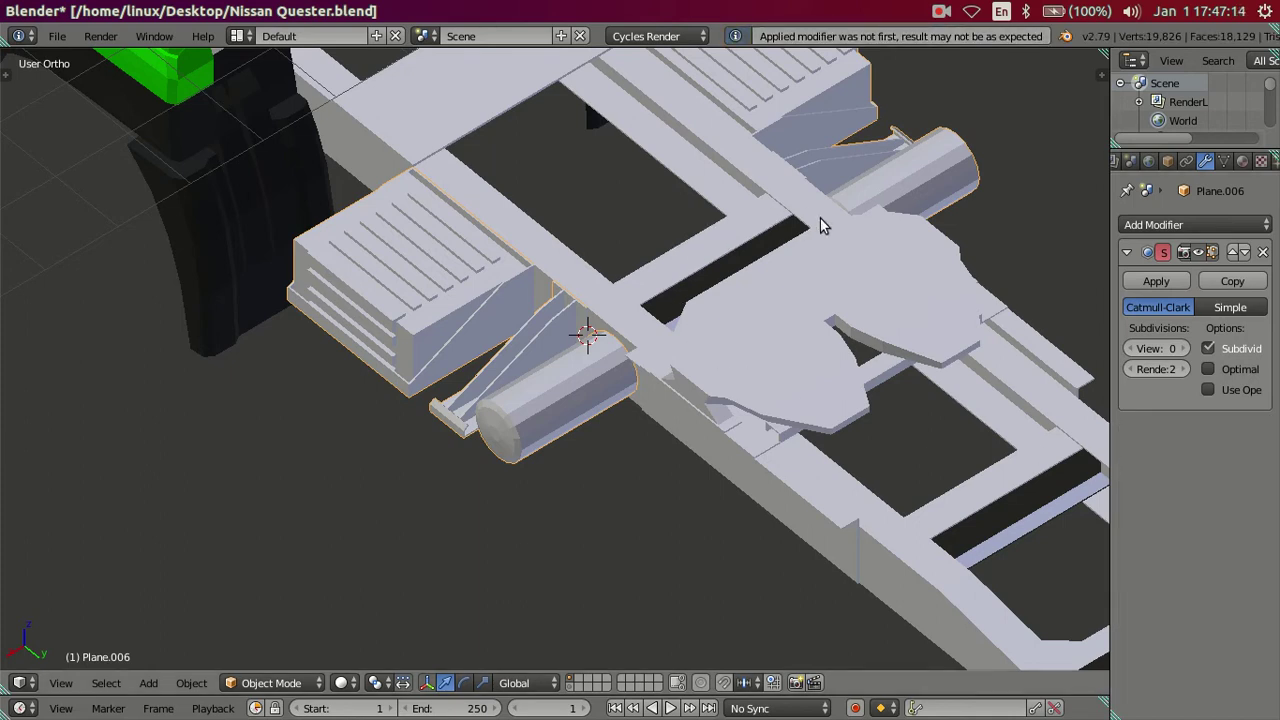
key(ctrl+z)
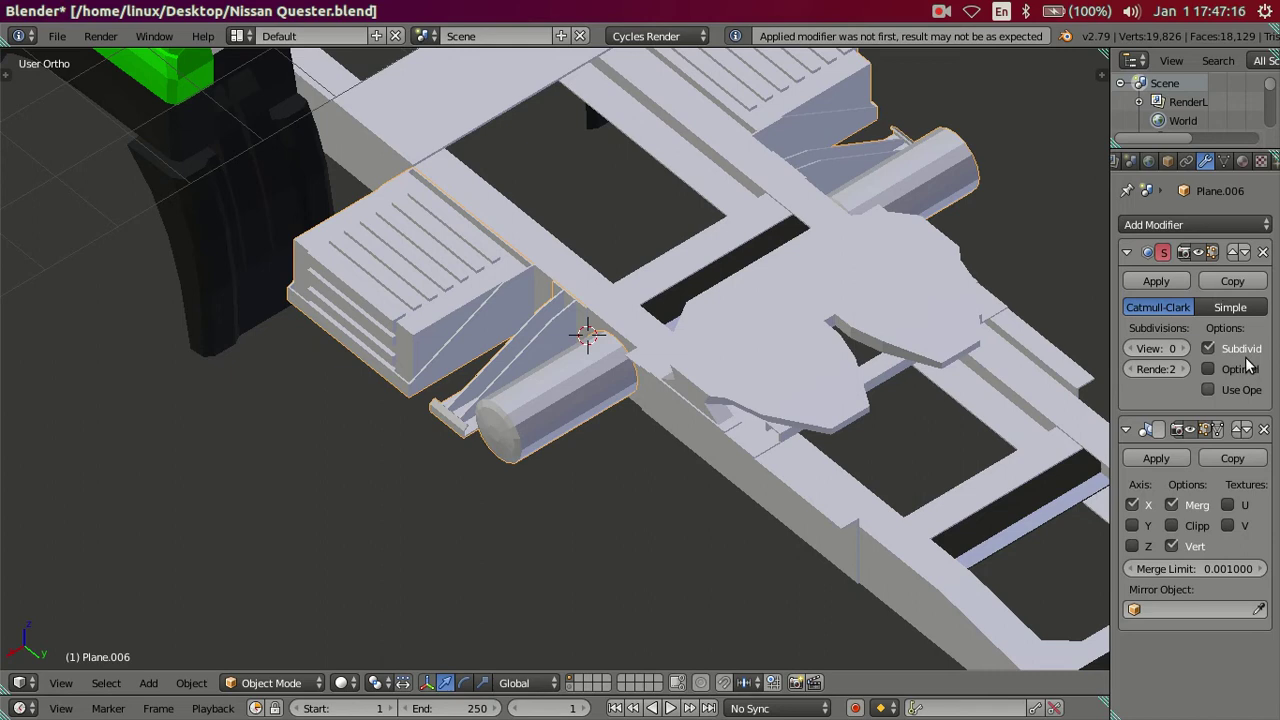
click(1243, 257)
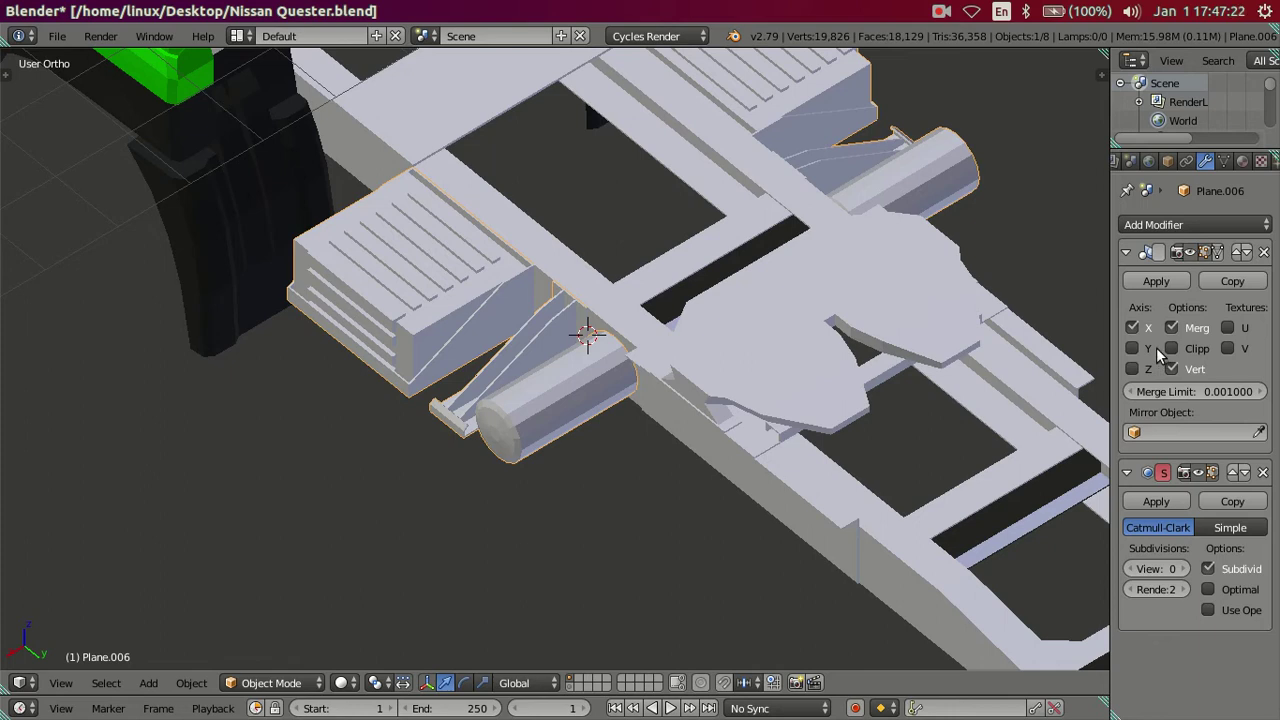
Step: Apply the Mirror modifier and delete the box, wedge, strut and tank faces on one side
click(1145, 281)
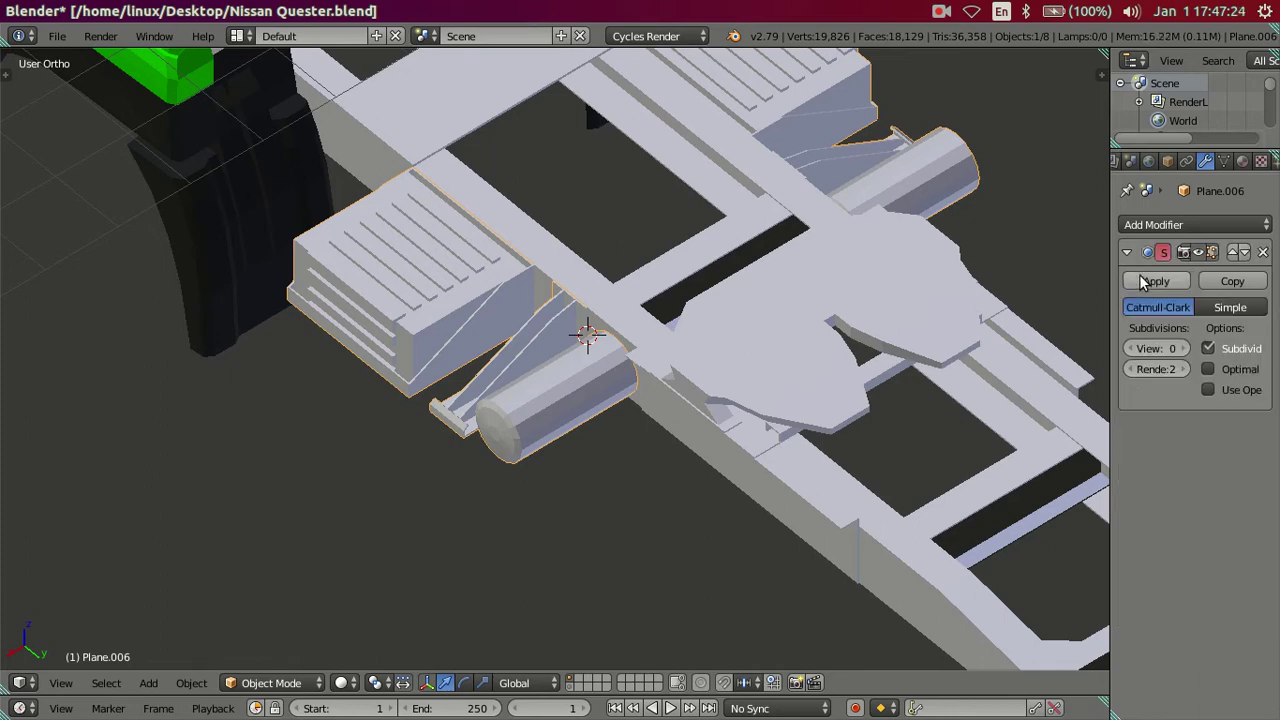
key(Tab)
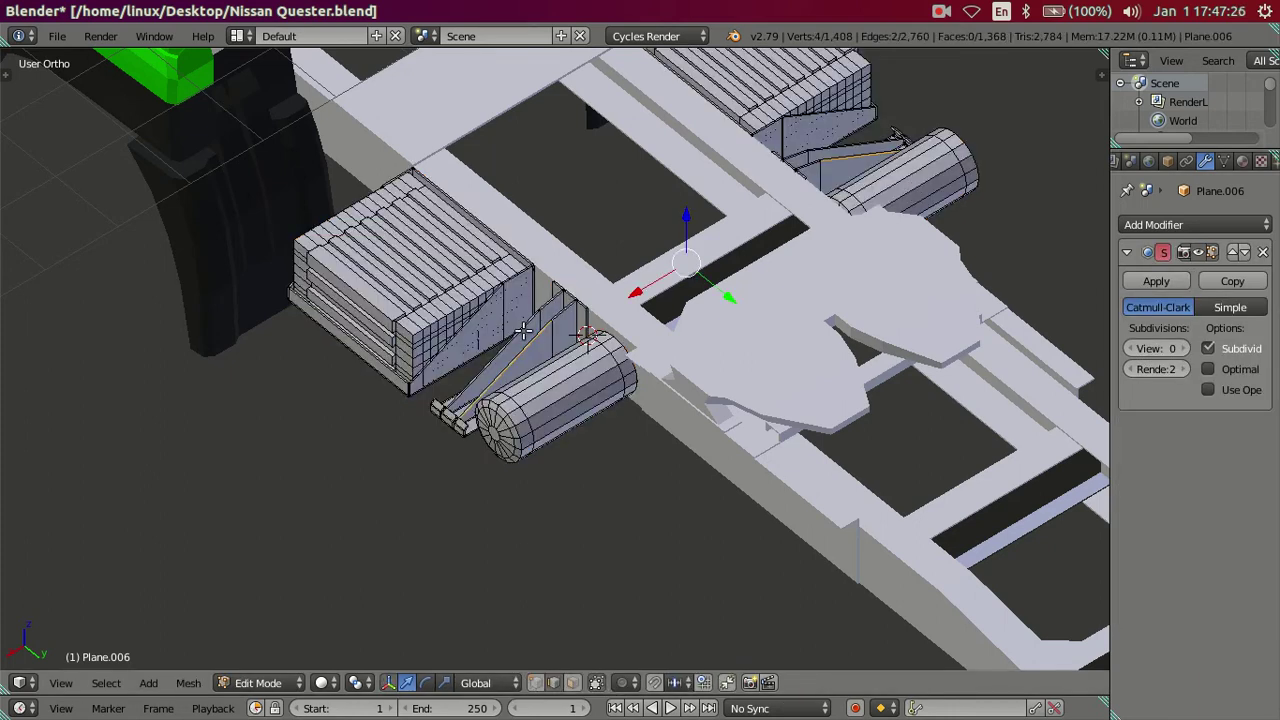
scroll(450, 304, up, 2)
scroll(470, 428, up, 2)
right_click(443, 385)
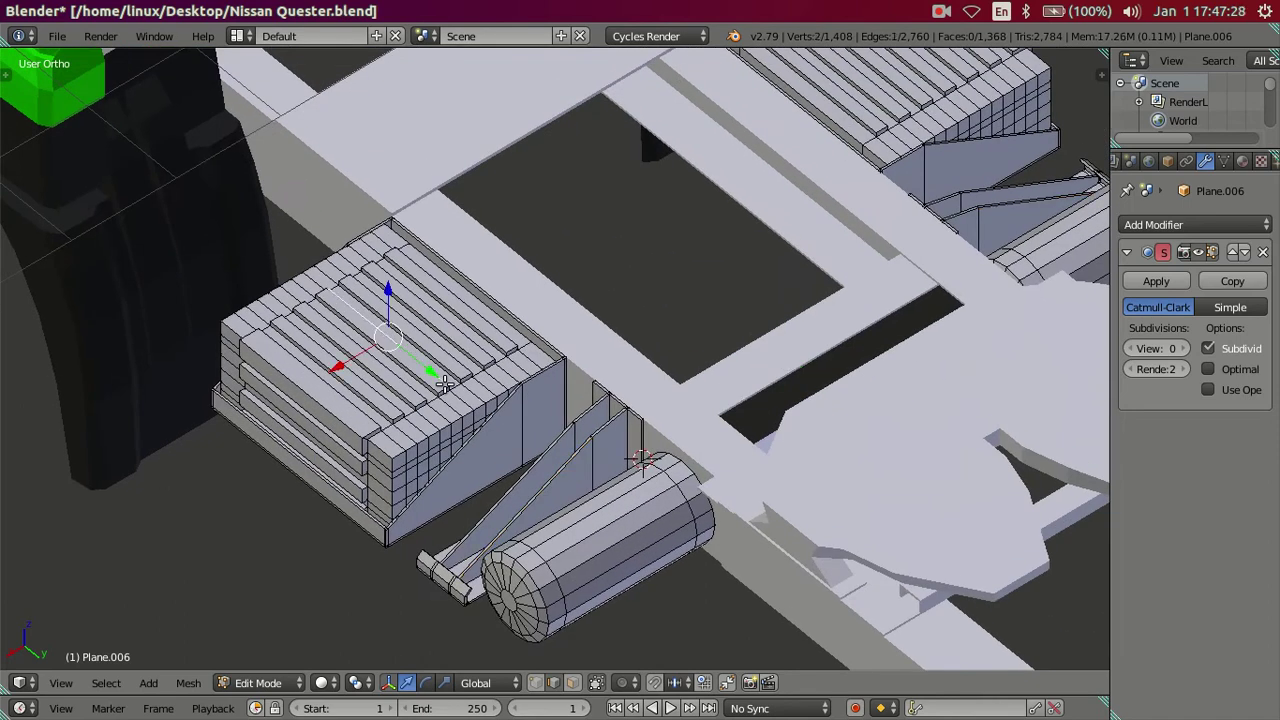
key(l)
key(l)
key(l)
key(l)
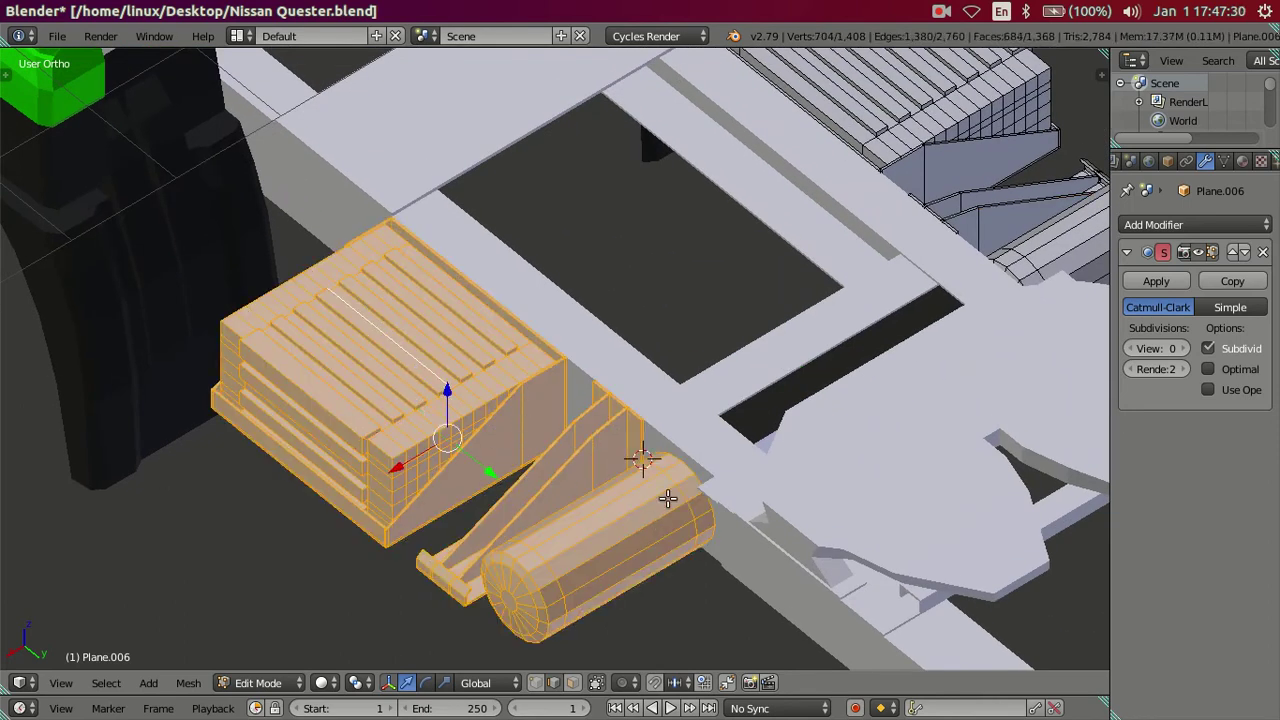
key(x)
click(650, 362)
scroll(650, 360, down, 2)
mouse_move(650, 360)
middle_down()
mouse_move(565, 430)
mouse_move(576, 476)
middle_up()
Step: Delete the remaining tank and ribbed box faces on the other side
scroll(570, 450, up, 2)
scroll(570, 460, up, 1)
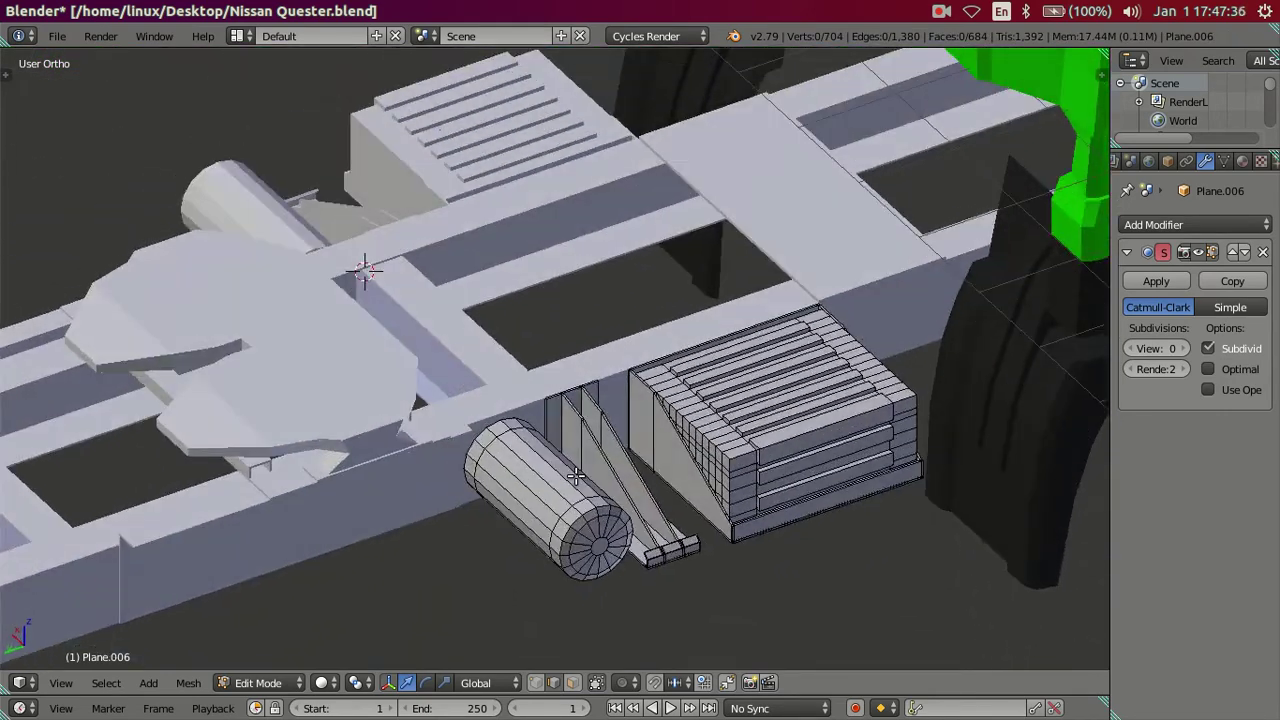
scroll(560, 517, up, 2)
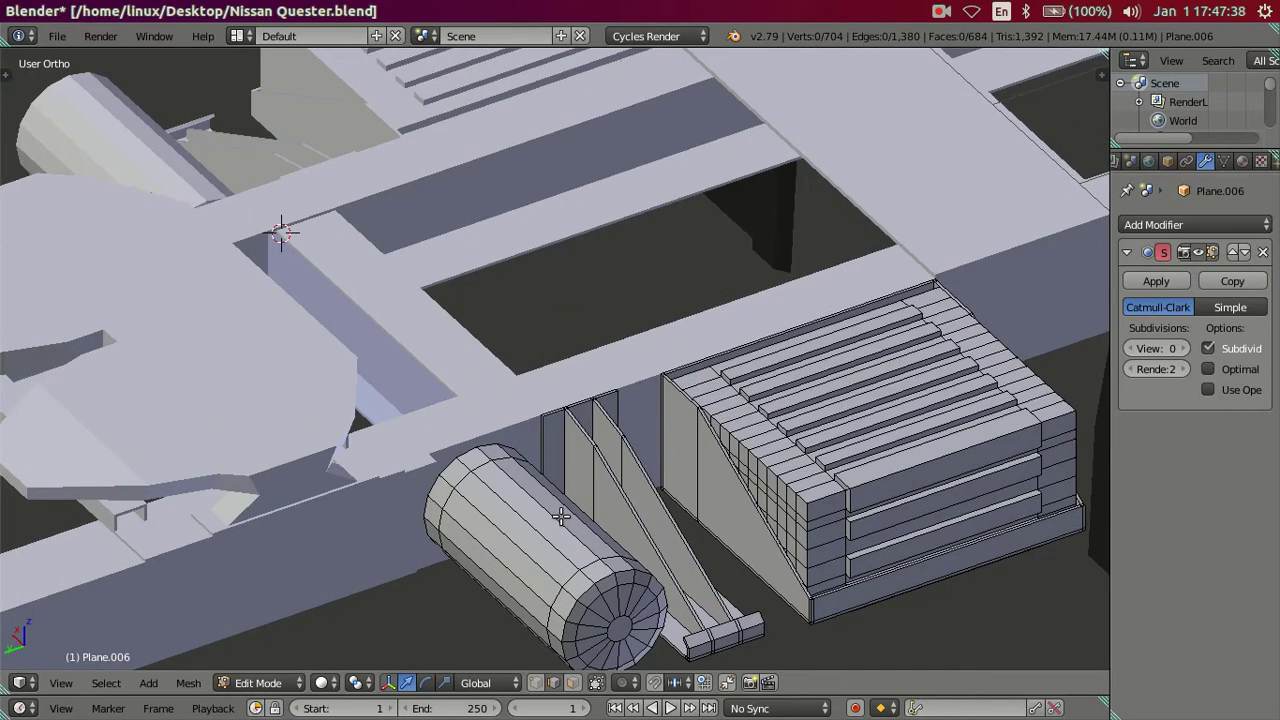
scroll(561, 517, down, 1)
right_click(521, 458)
key(l)
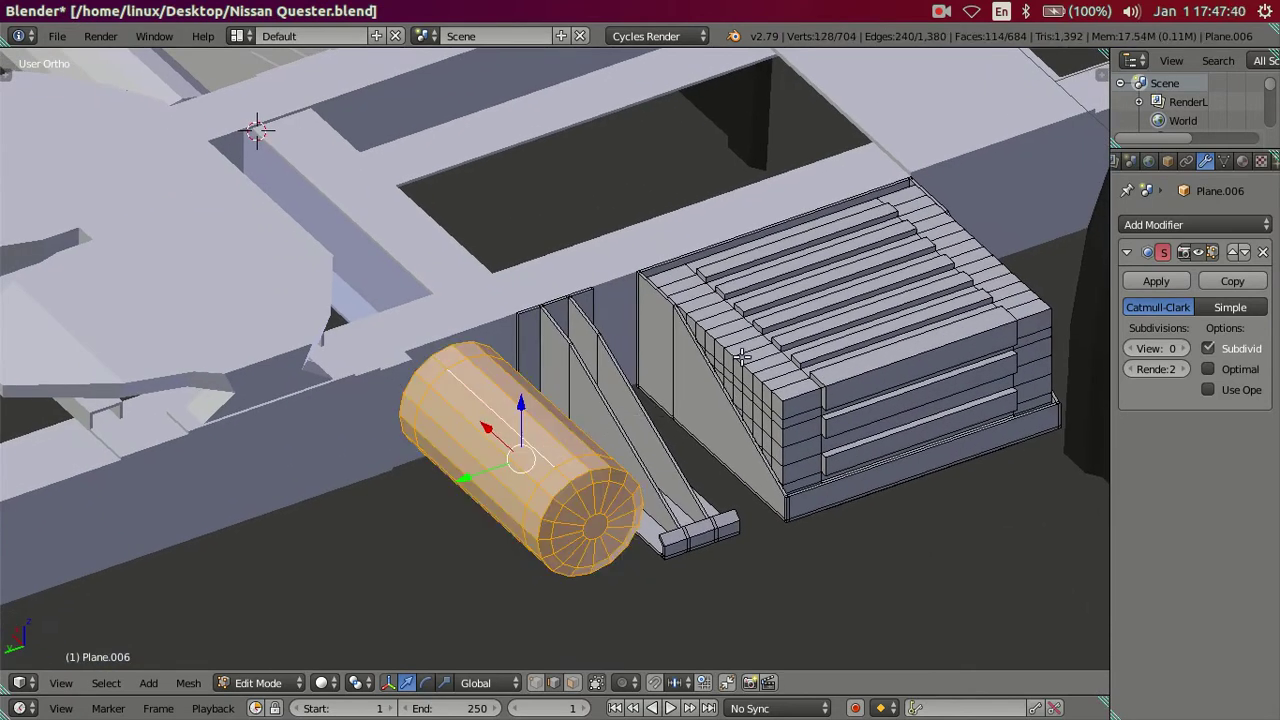
key(l)
key(x)
click(814, 371)
scroll(594, 385, down, 3)
mouse_move(594, 385)
middle_down()
mouse_move(649, 402)
mouse_move(578, 348)
middle_up()
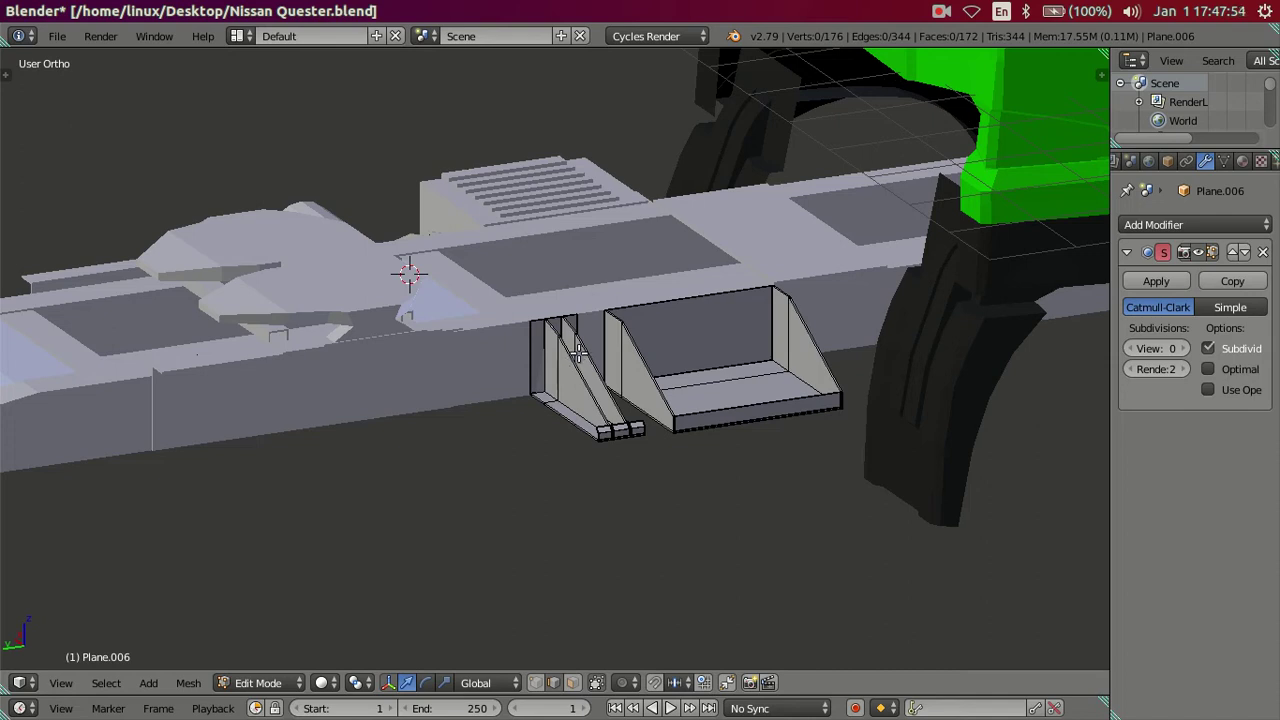
middle_drag(626, 253, 683, 309)
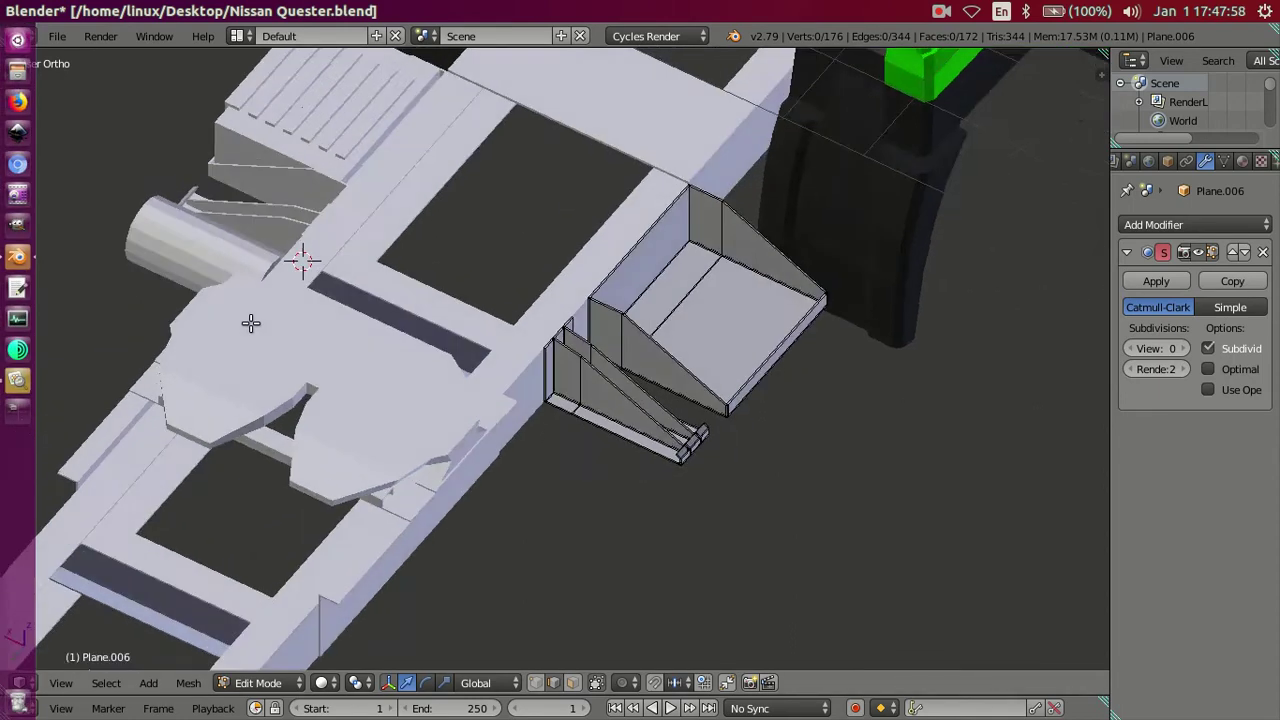
middle_drag(411, 455, 300, 257)
scroll(513, 388, up, 3)
mouse_move(513, 388)
middle_down()
mouse_move(660, 394)
mouse_move(646, 391)
mouse_move(646, 366)
middle_up()
scroll(613, 413, up, 2)
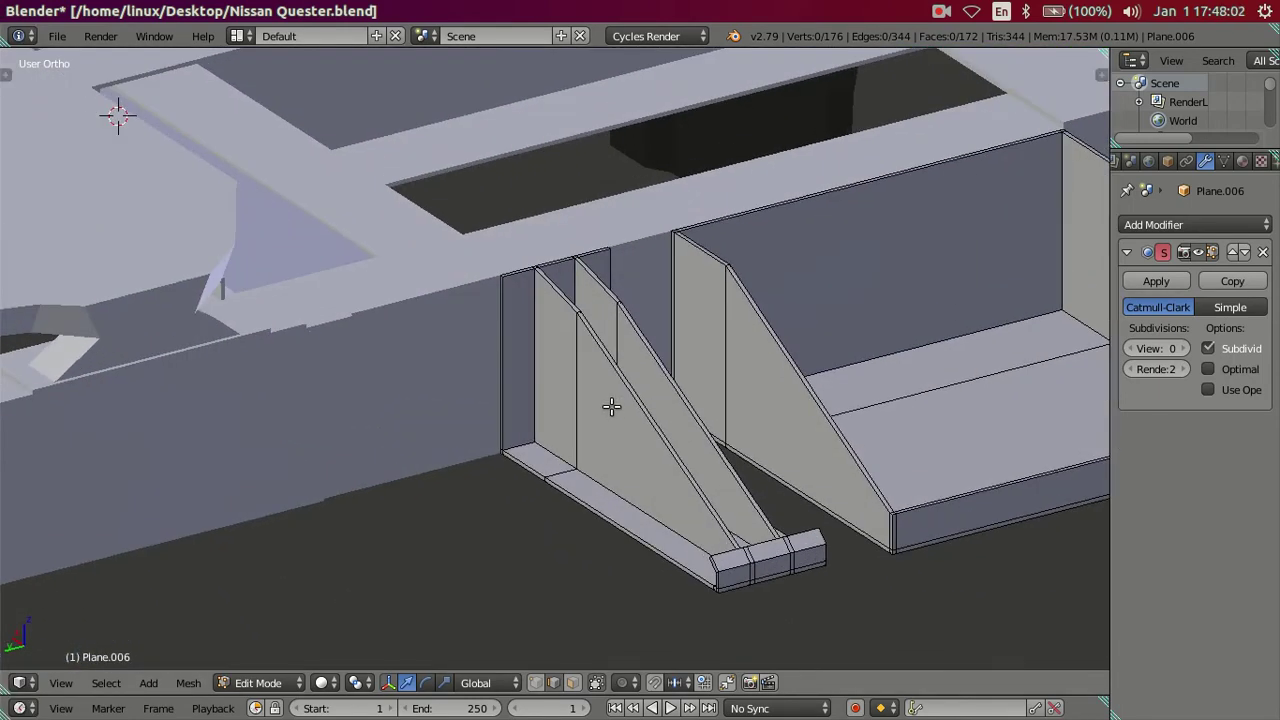
mouse_move(811, 324)
middle_down()
mouse_move(791, 371)
mouse_move(797, 352)
mouse_move(775, 331)
middle_up()
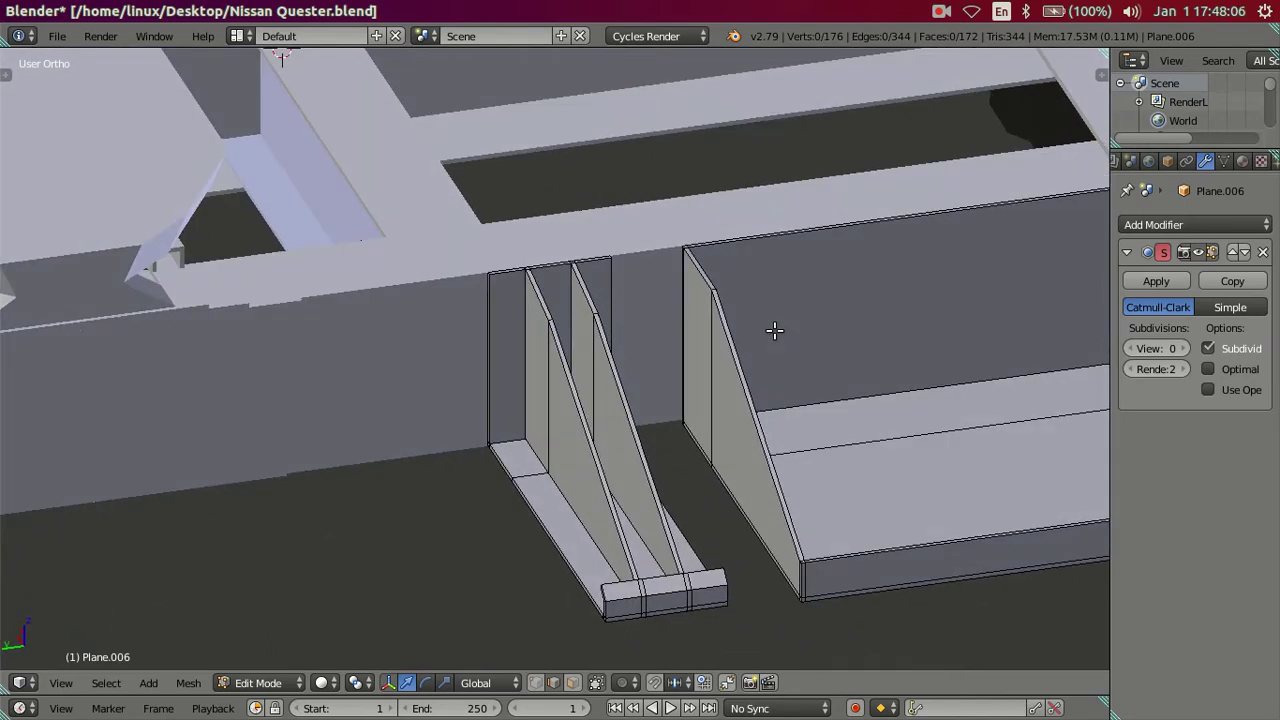
scroll(775, 331, down, 3)
scroll(757, 331, up, 2)
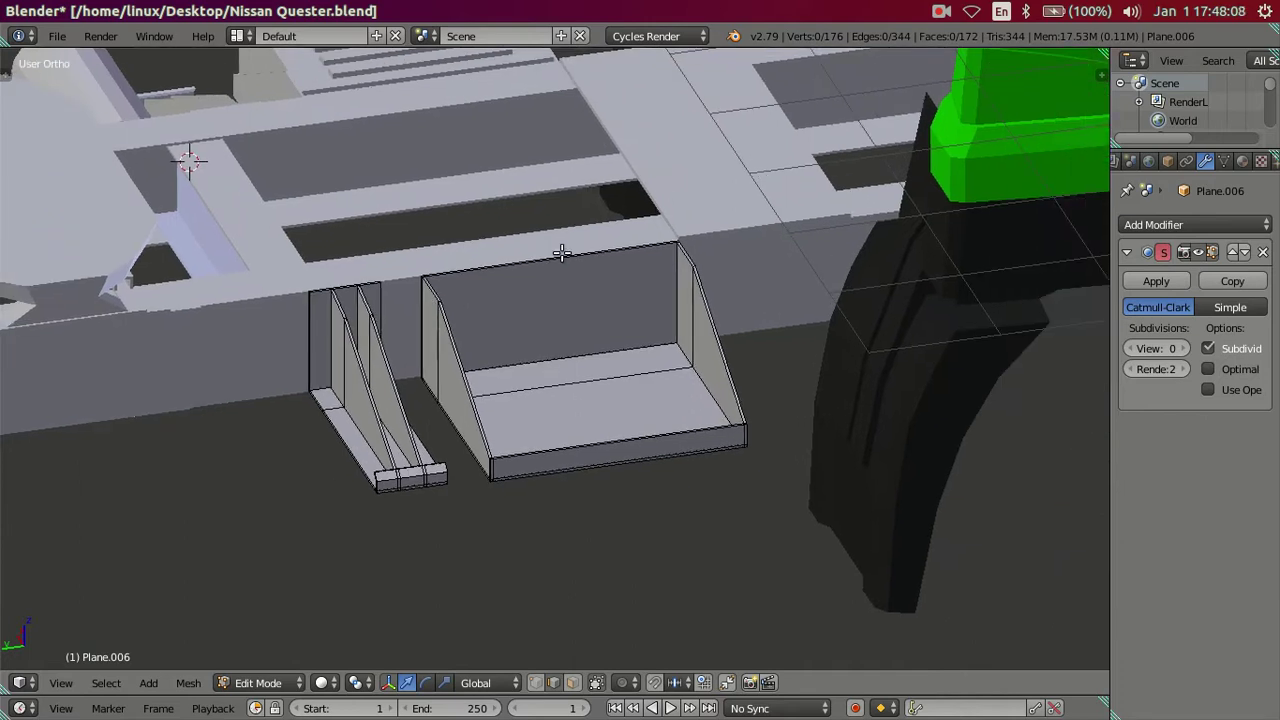
Step: Bring up the chassis reference photo and zoom in on it
click(10, 383)
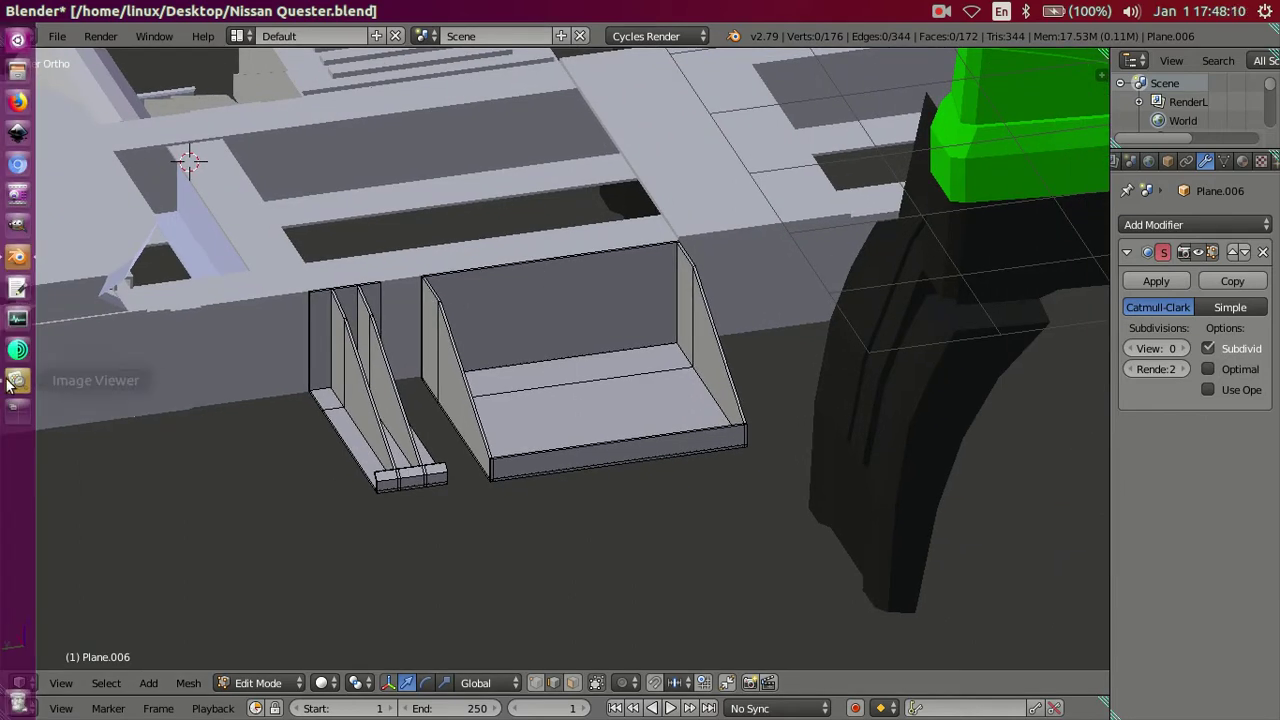
scroll(656, 289, up, 1)
scroll(656, 289, up, 1)
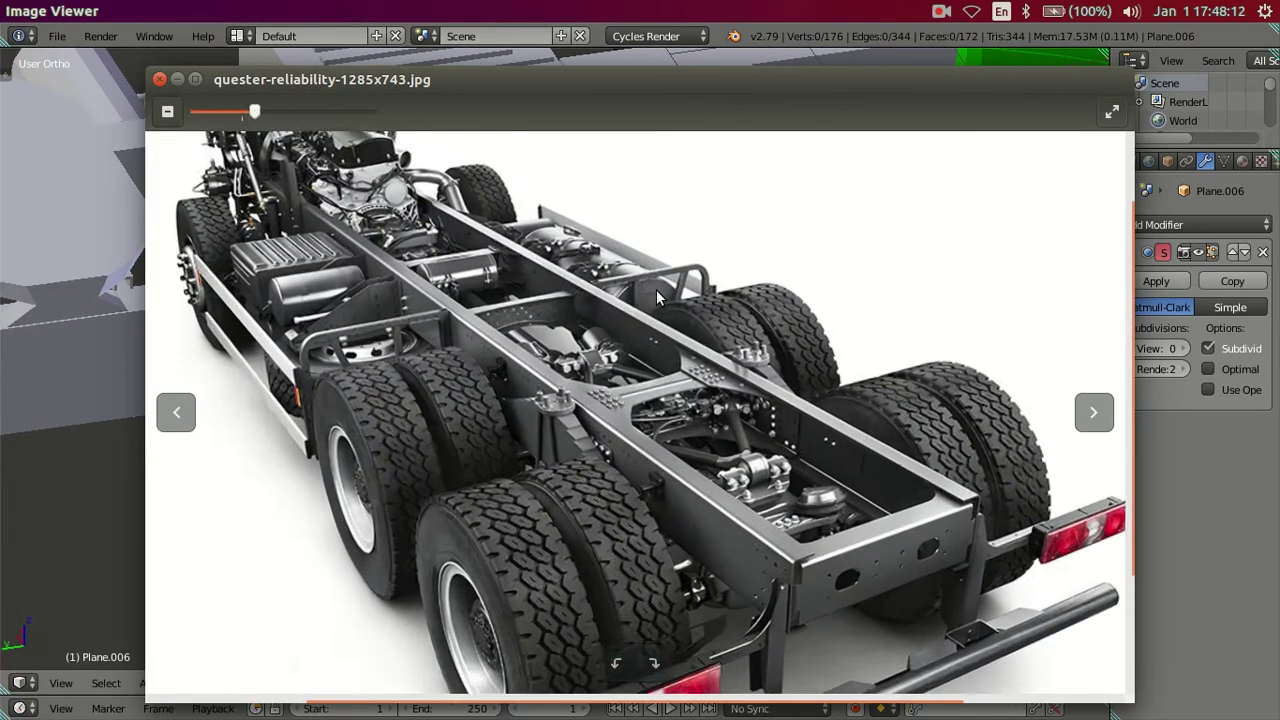
scroll(656, 289, up, 1)
scroll(626, 289, up, 1)
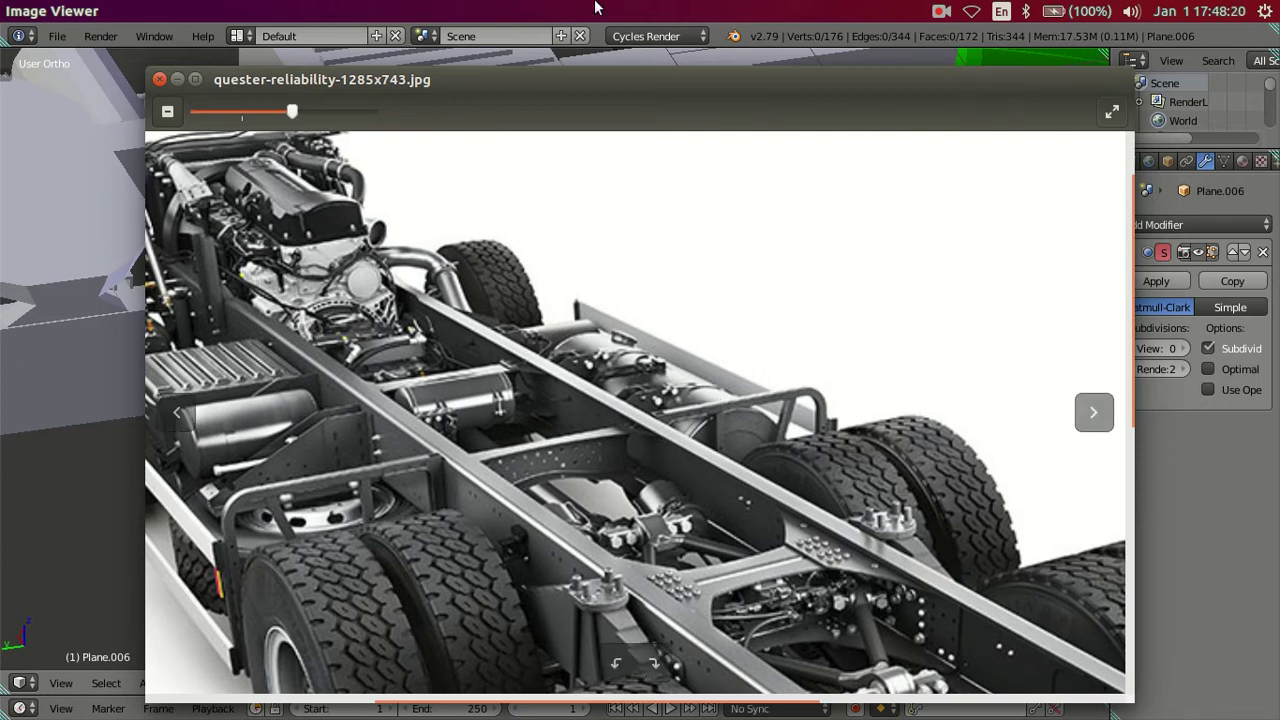
Step: Close the rear tractor and chassis photos, then minimize Blender
click(14, 381)
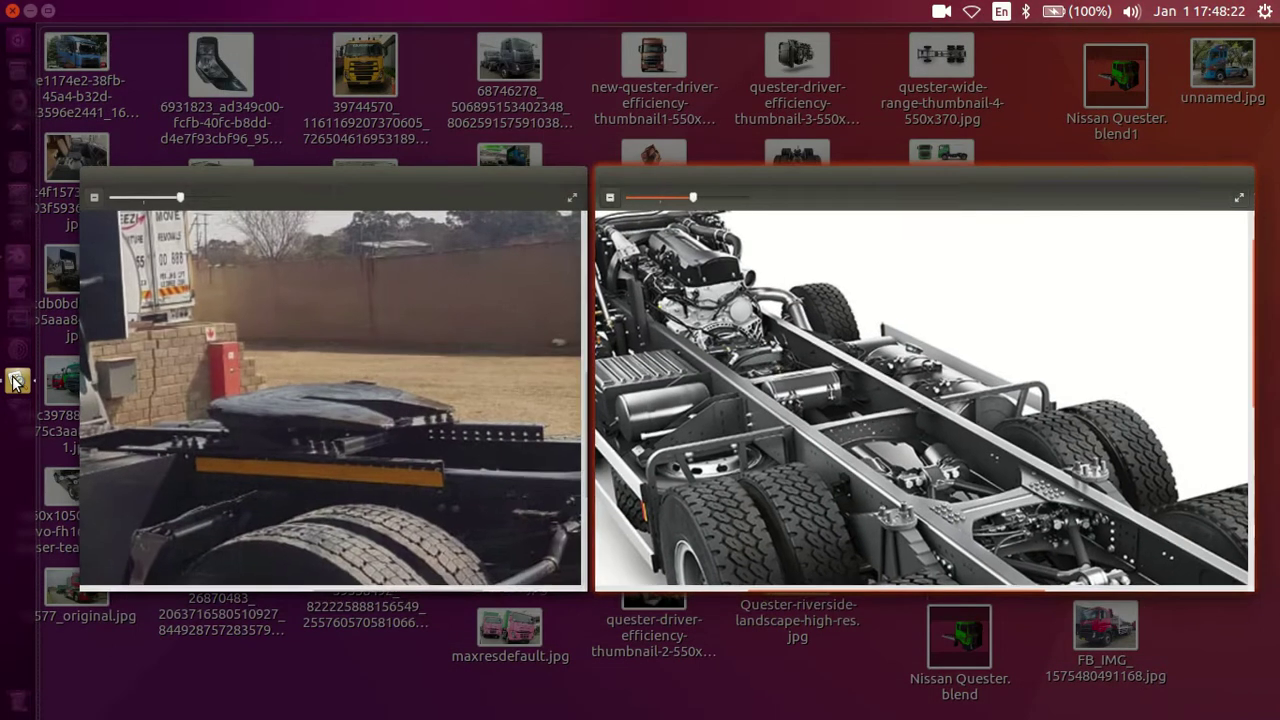
click(453, 265)
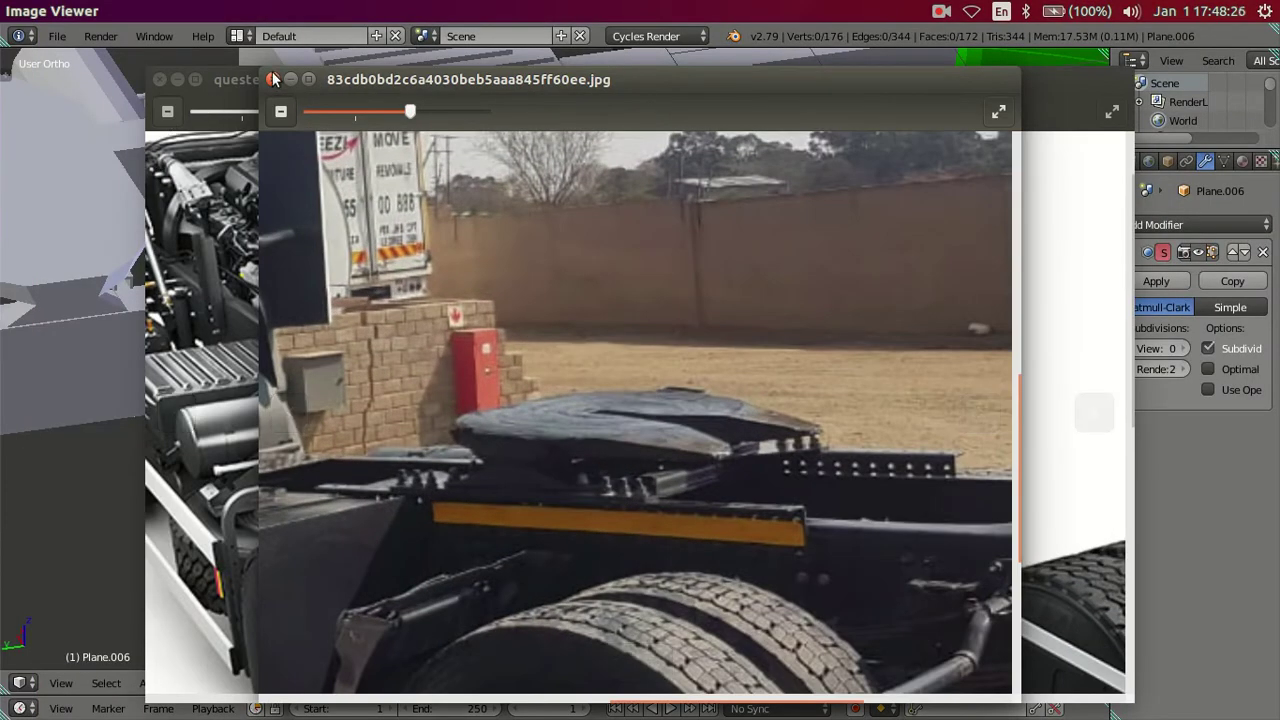
click(273, 79)
scroll(663, 403, up, 1)
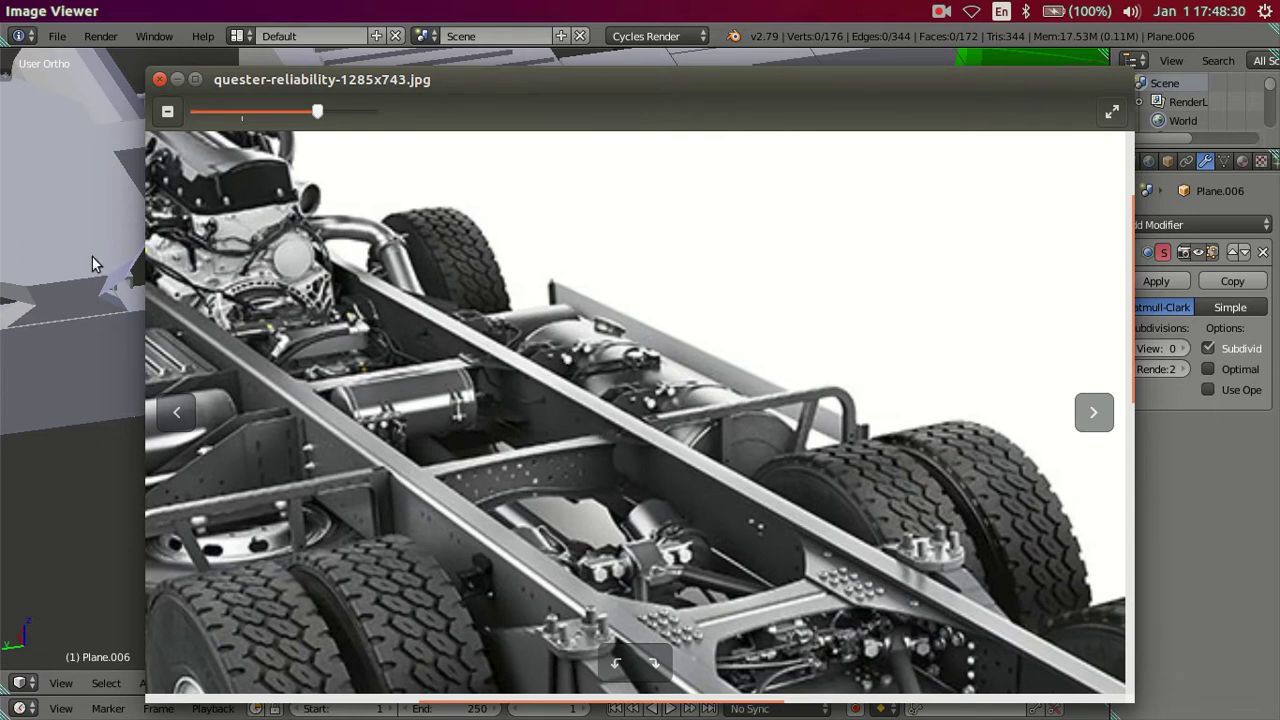
click(177, 79)
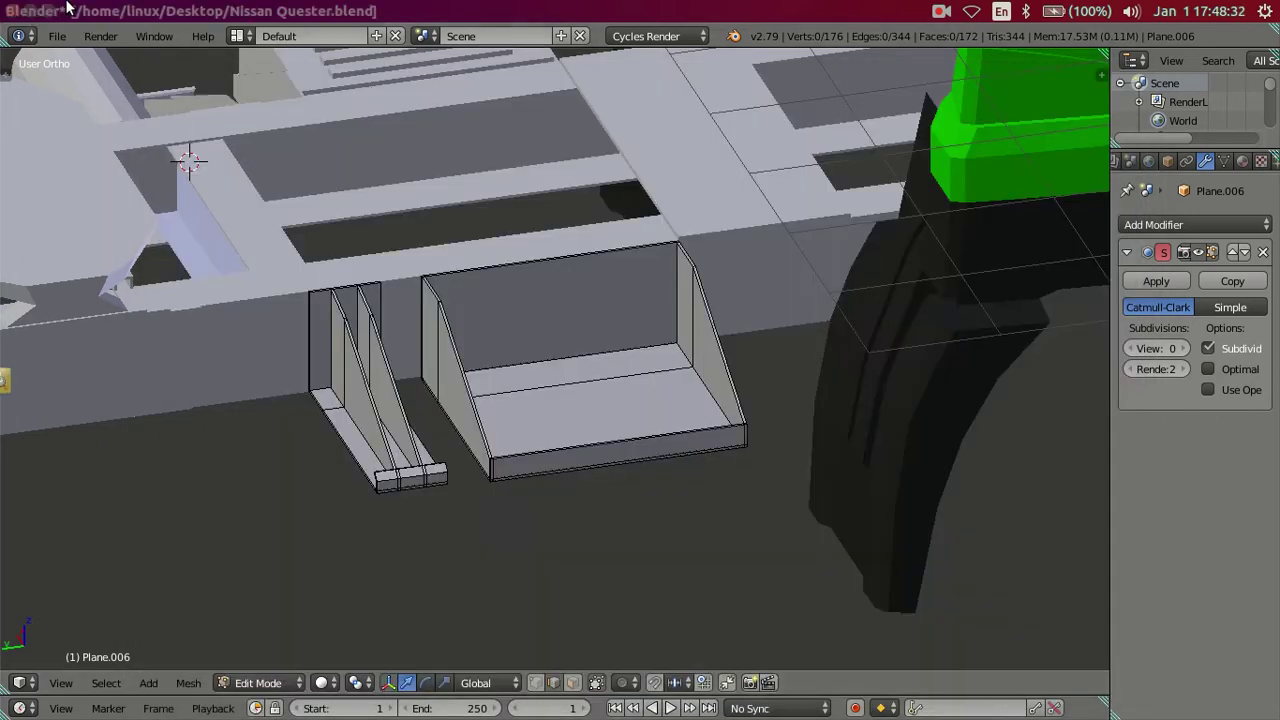
click(37, 11)
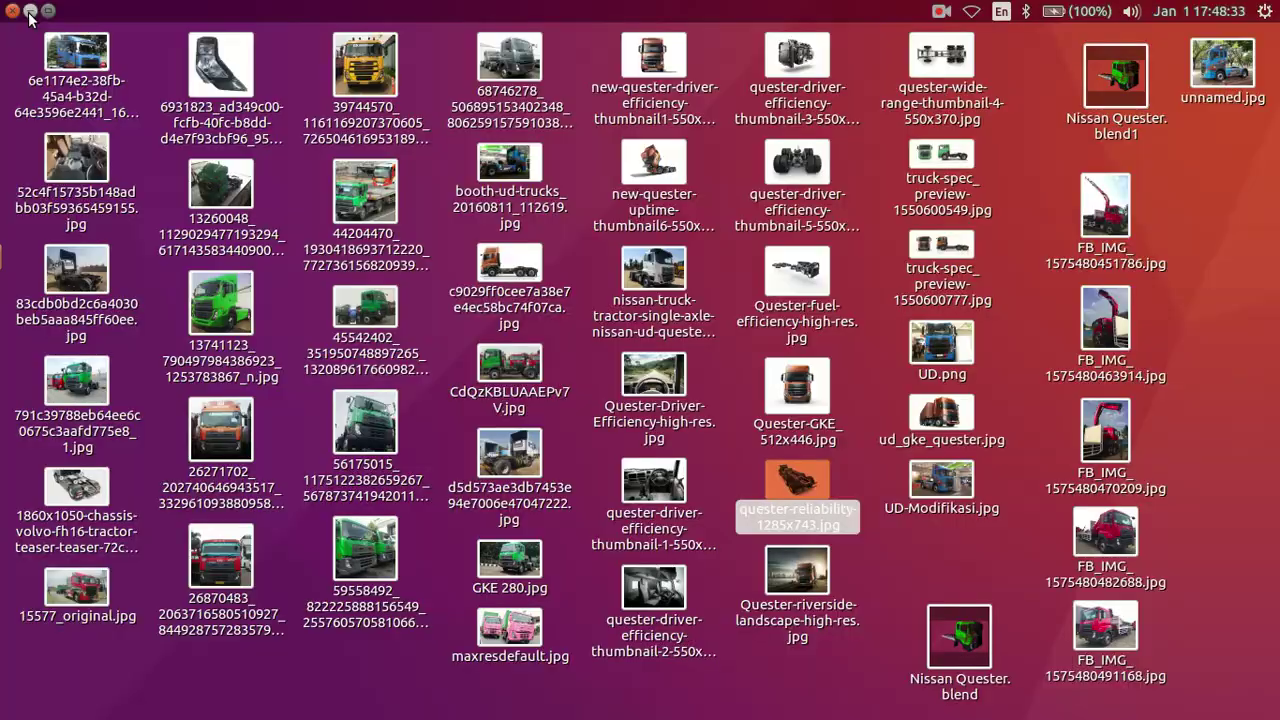
Step: Open the red crane truck FB_IMG photo, then close it
click(884, 578)
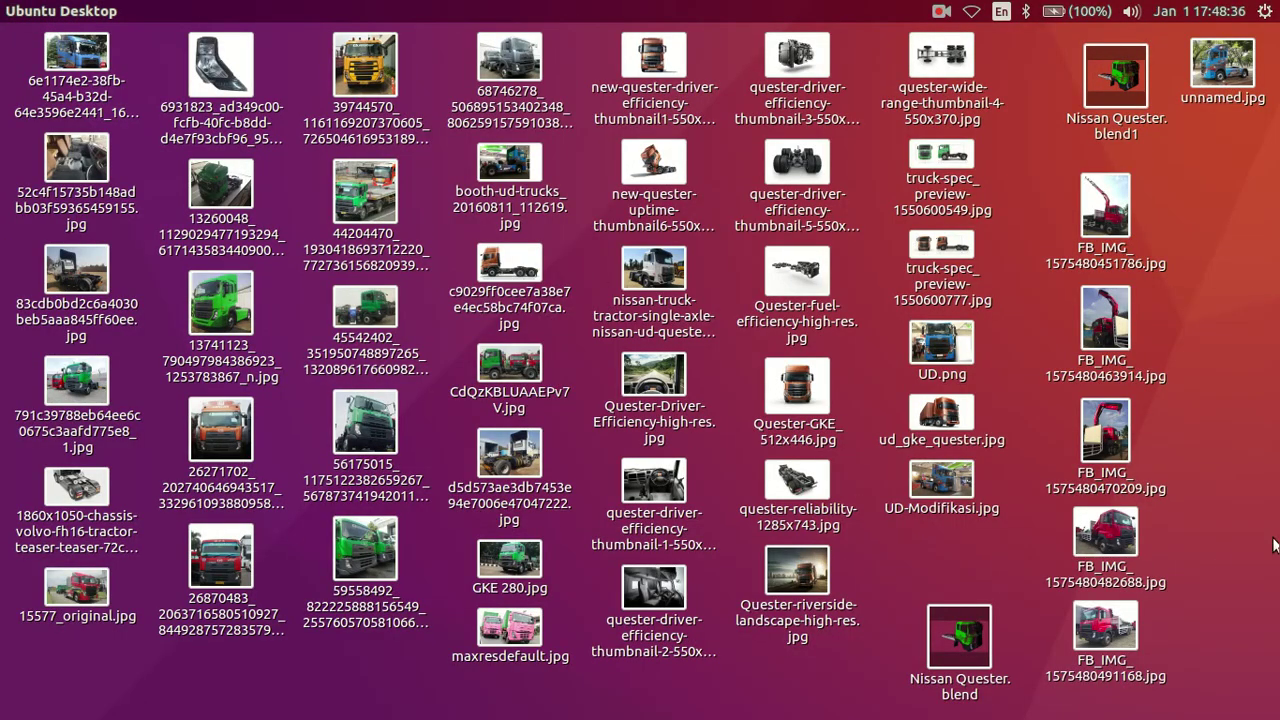
double_click(1089, 538)
mouse_move(640, 417)
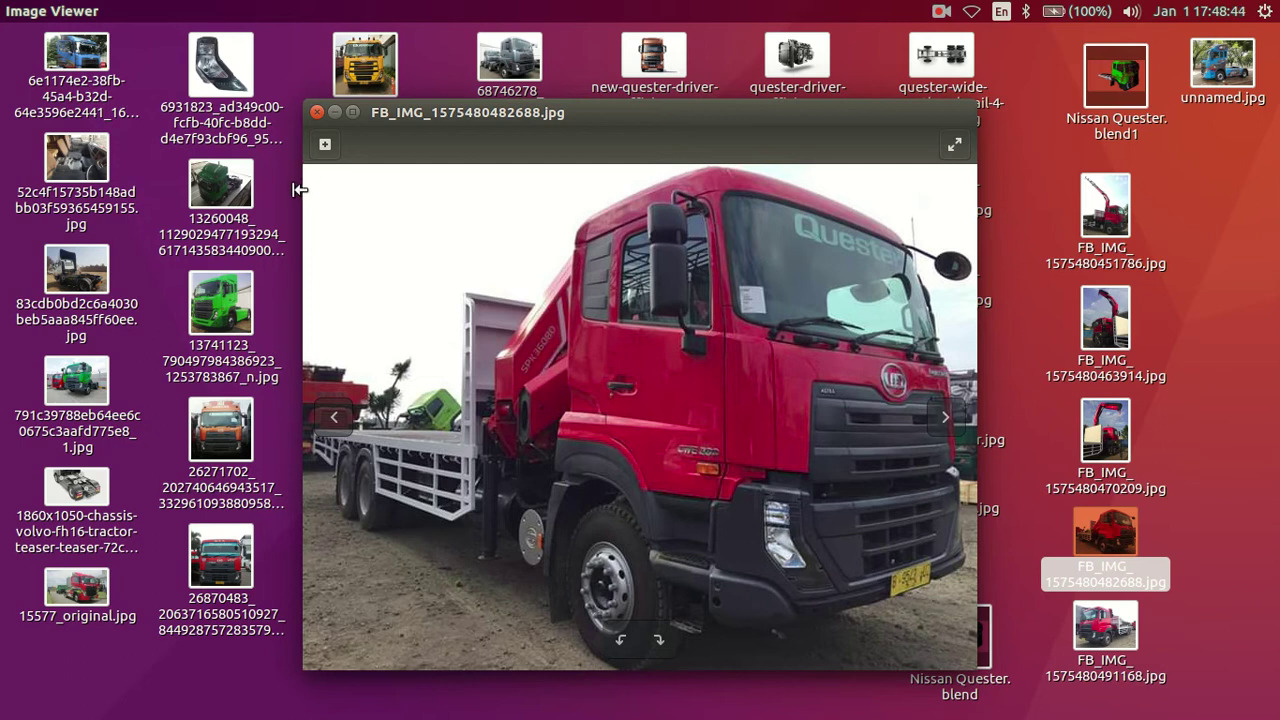
click(316, 116)
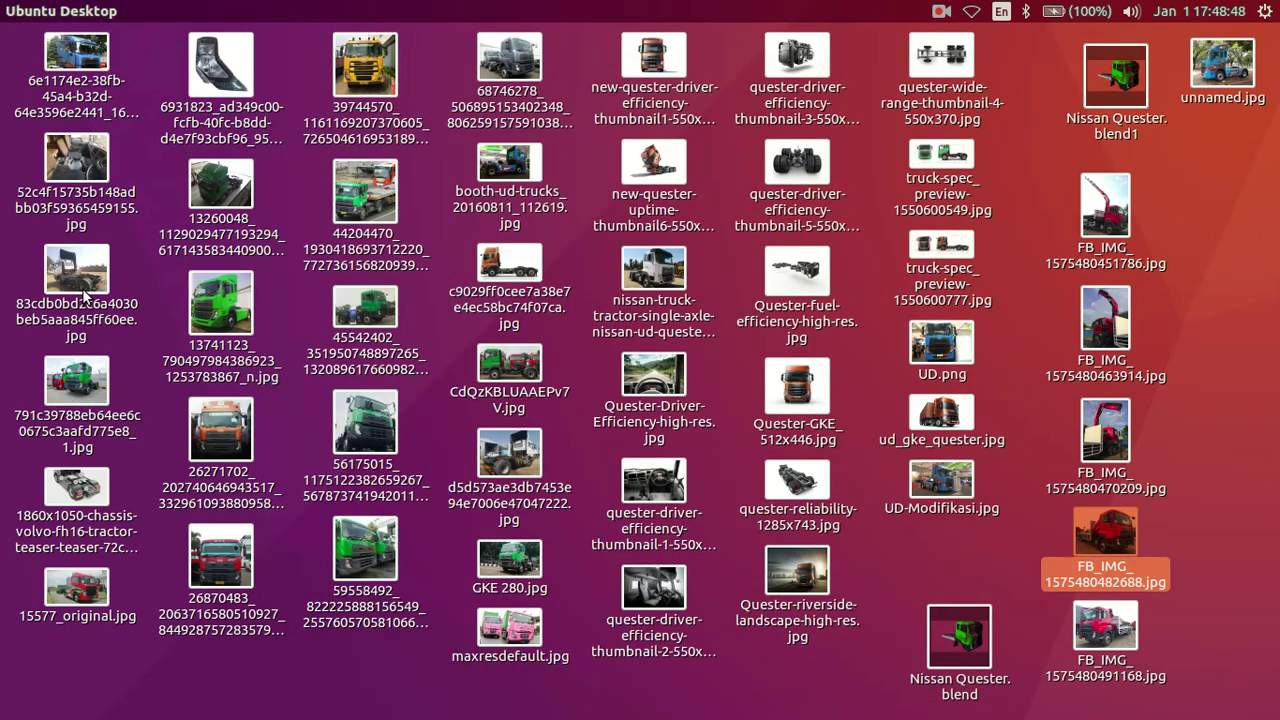
Step: Open the nissan-truck-tractor photo and zoom in on its side fuel tank
click(652, 285)
double_click(652, 270)
scroll(615, 458, up, 1)
scroll(615, 458, up, 1)
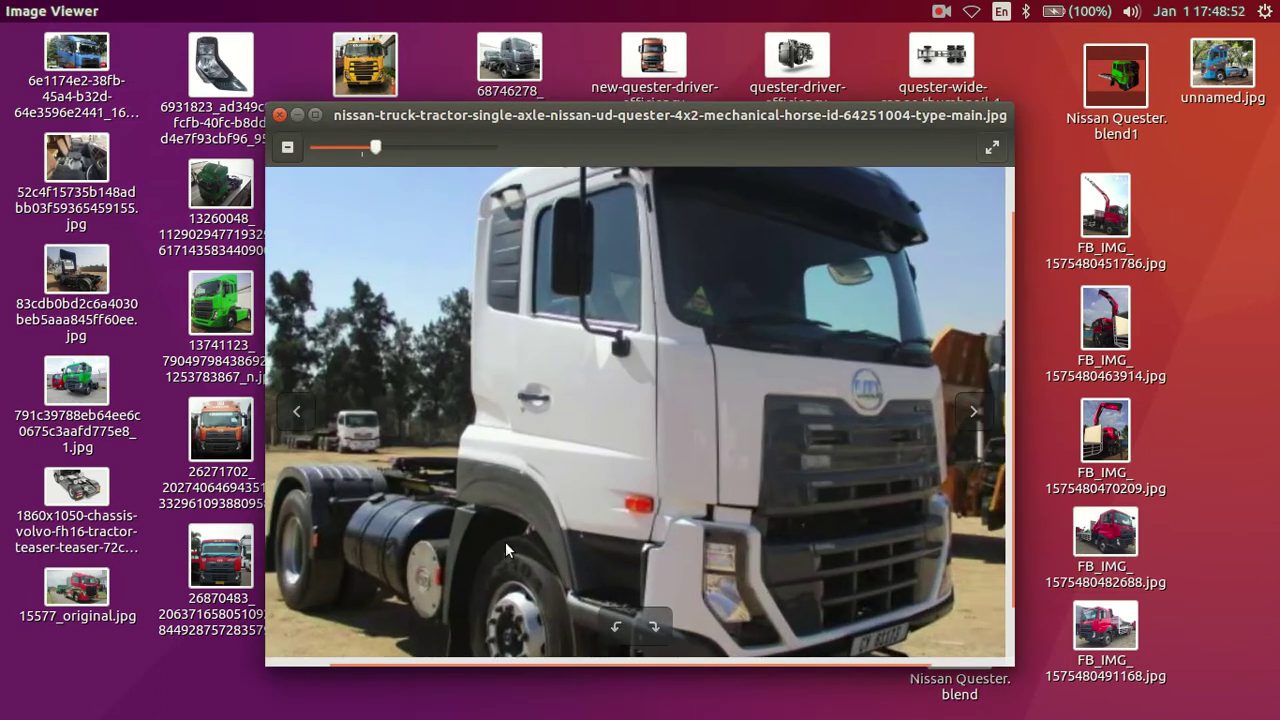
scroll(684, 331, up, 2)
scroll(590, 430, up, 1)
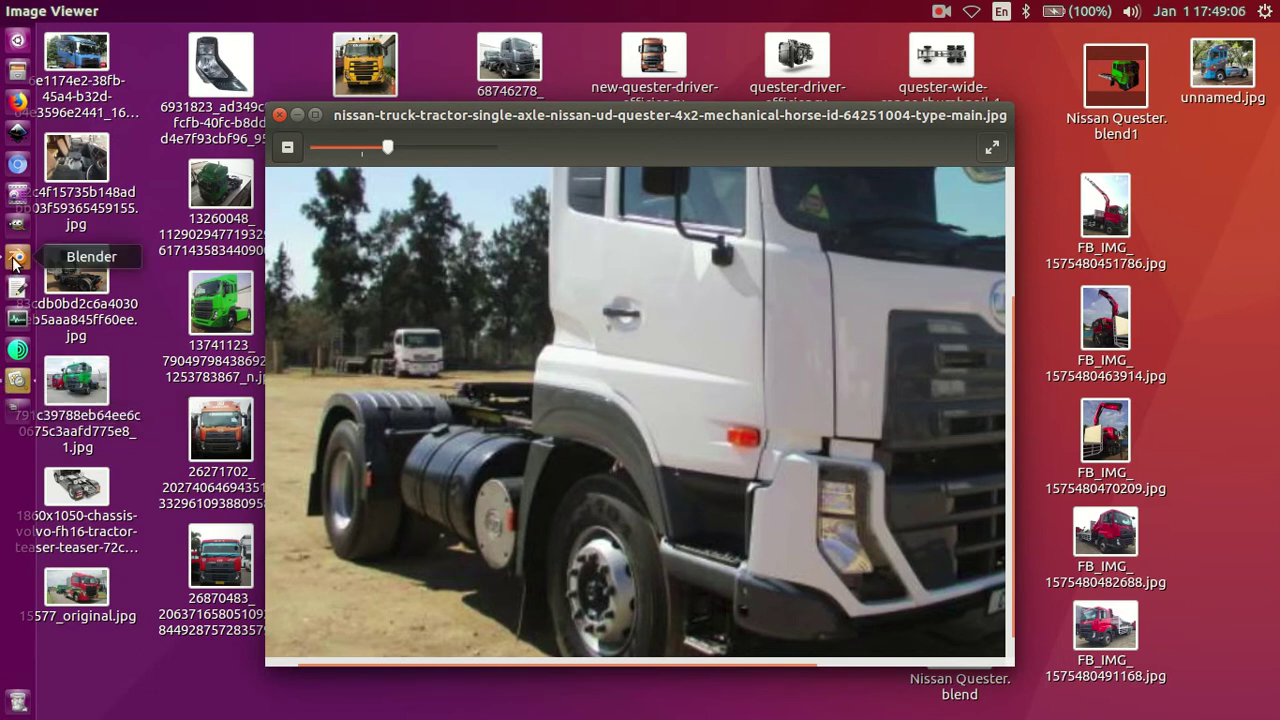
click(14, 262)
Step: Delete the planks stacked inside the box
key(a)
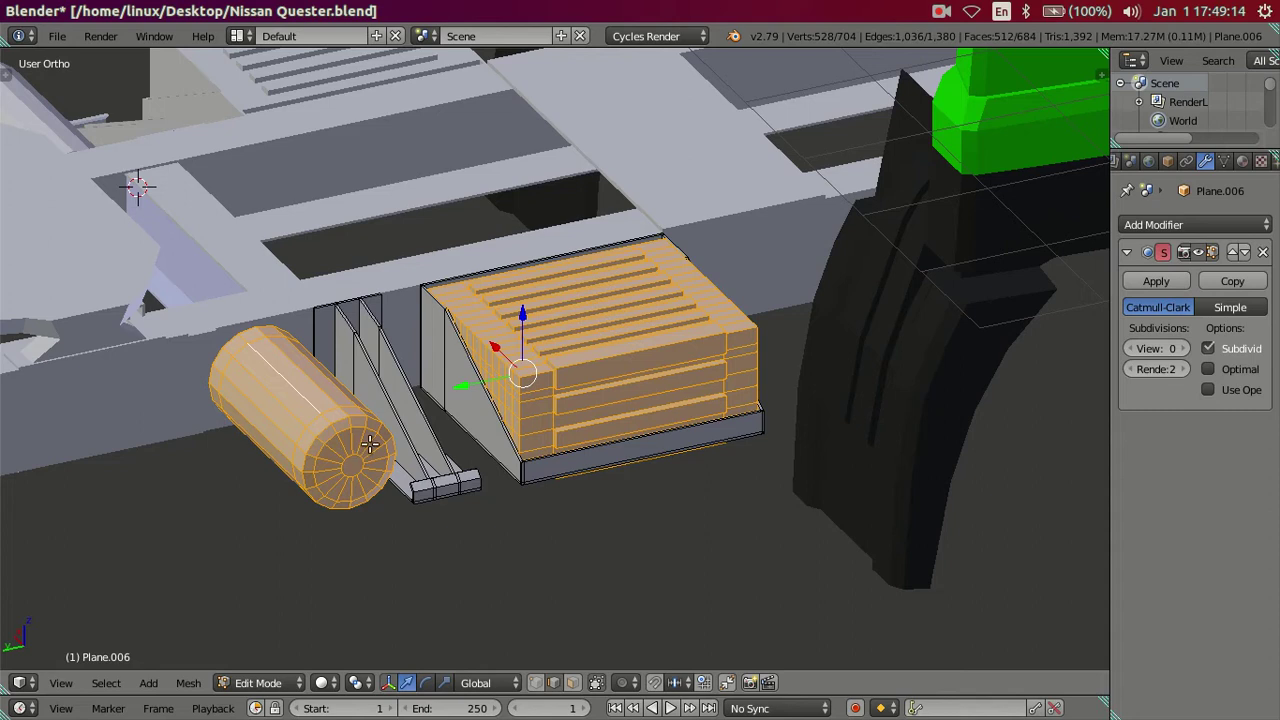
right_click(348, 433)
mouse_move(348, 433)
middle_down()
mouse_move(533, 464)
mouse_move(548, 415)
middle_up()
right_click(548, 415)
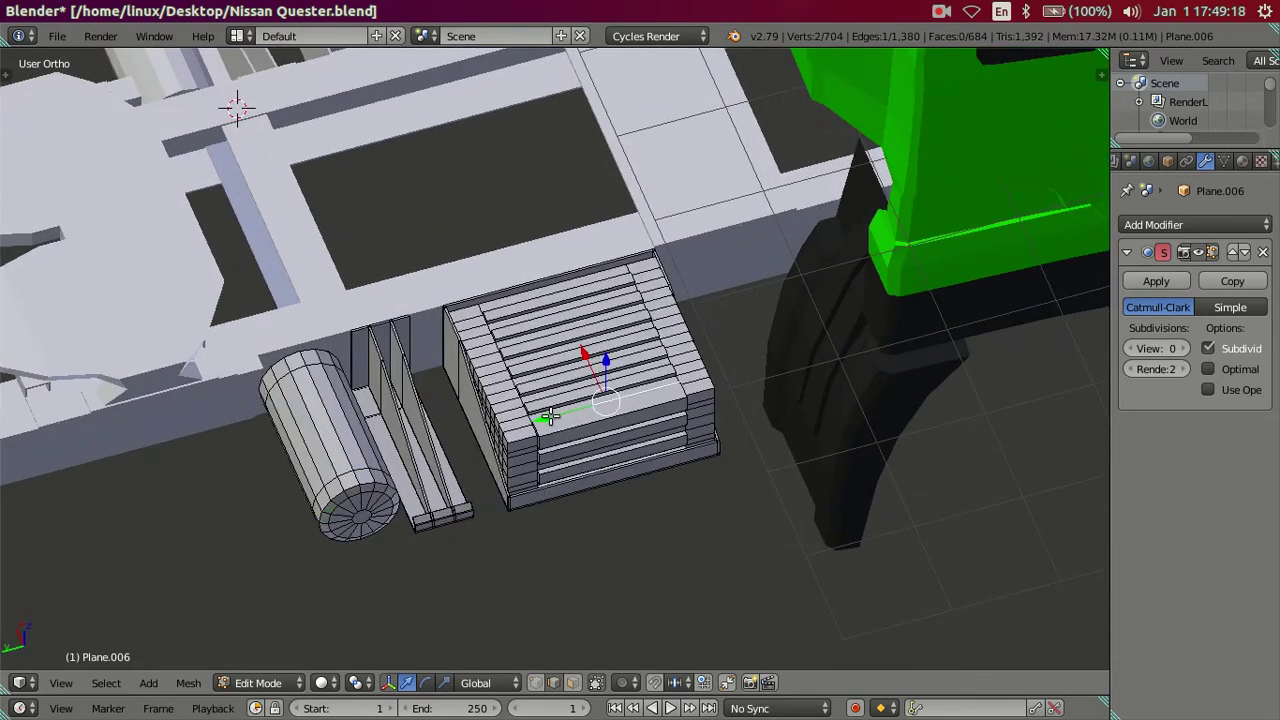
key(ctrl+l)
key(x)
click(551, 417)
Step: Move the rack and box about 6.6 units back toward the chassis rear, away from the cylinder
right_click(426, 452)
key(ctrl+l)
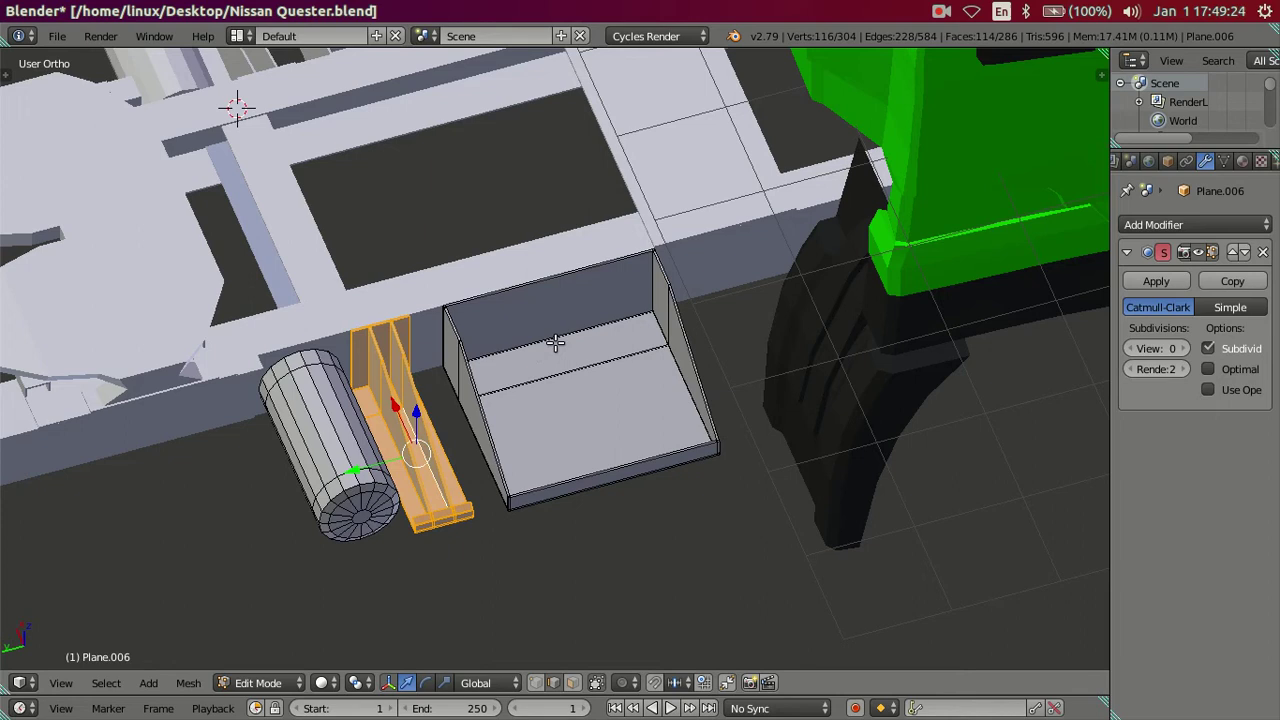
mouse_move(461, 444)
middle_down()
mouse_move(526, 439)
mouse_move(560, 397)
mouse_move(541, 372)
middle_up()
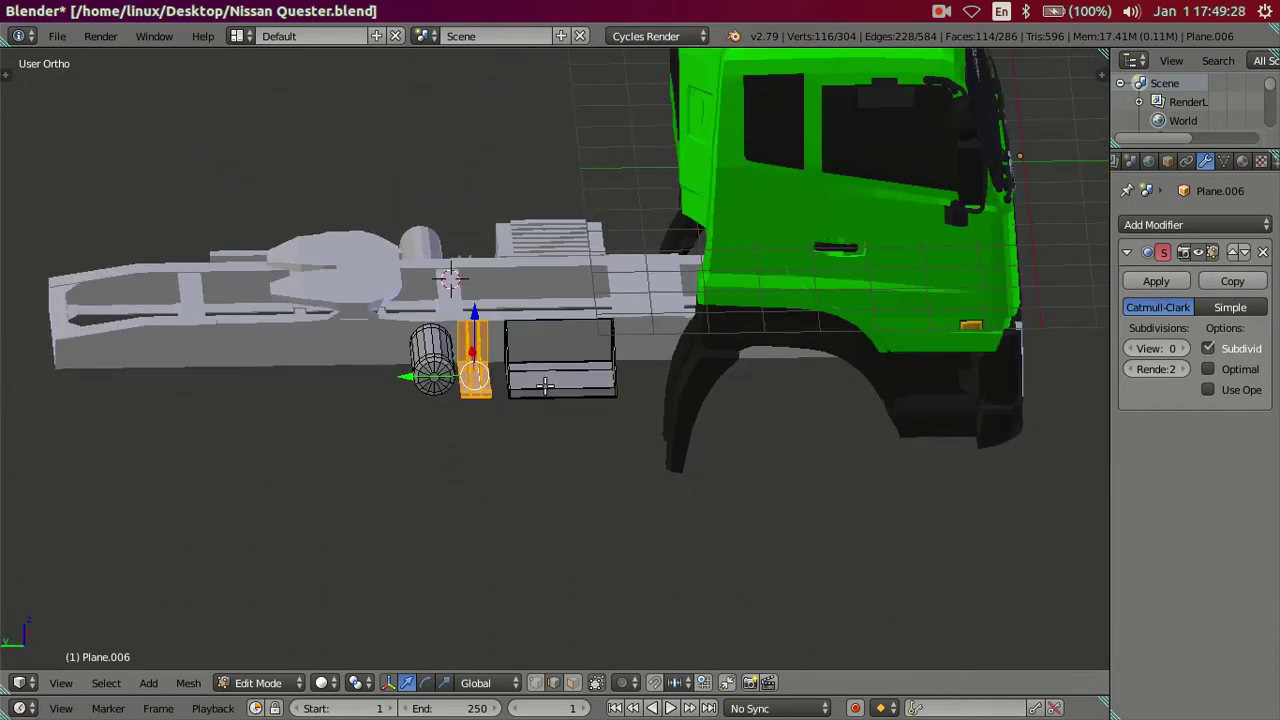
shift+right_click(545, 387)
key(g)
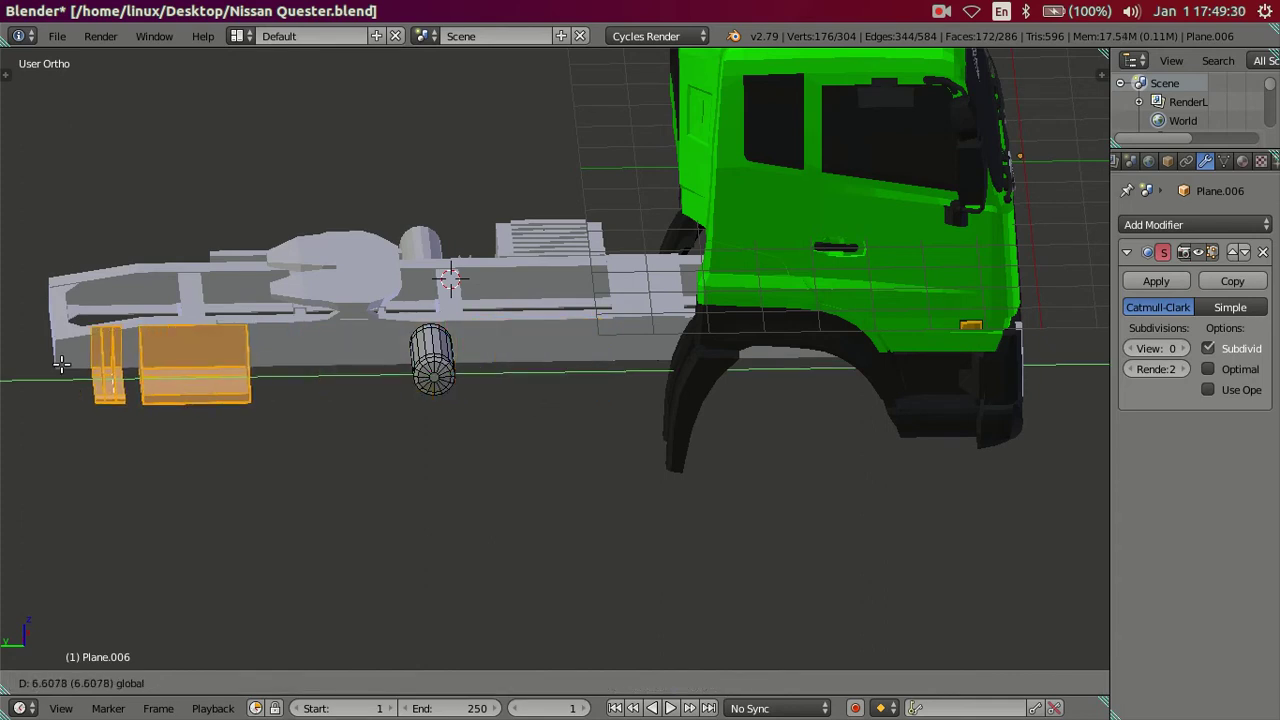
click(60, 365)
scroll(400, 400, up, 3)
middle_drag(400, 400, 391, 437)
right_click(371, 411)
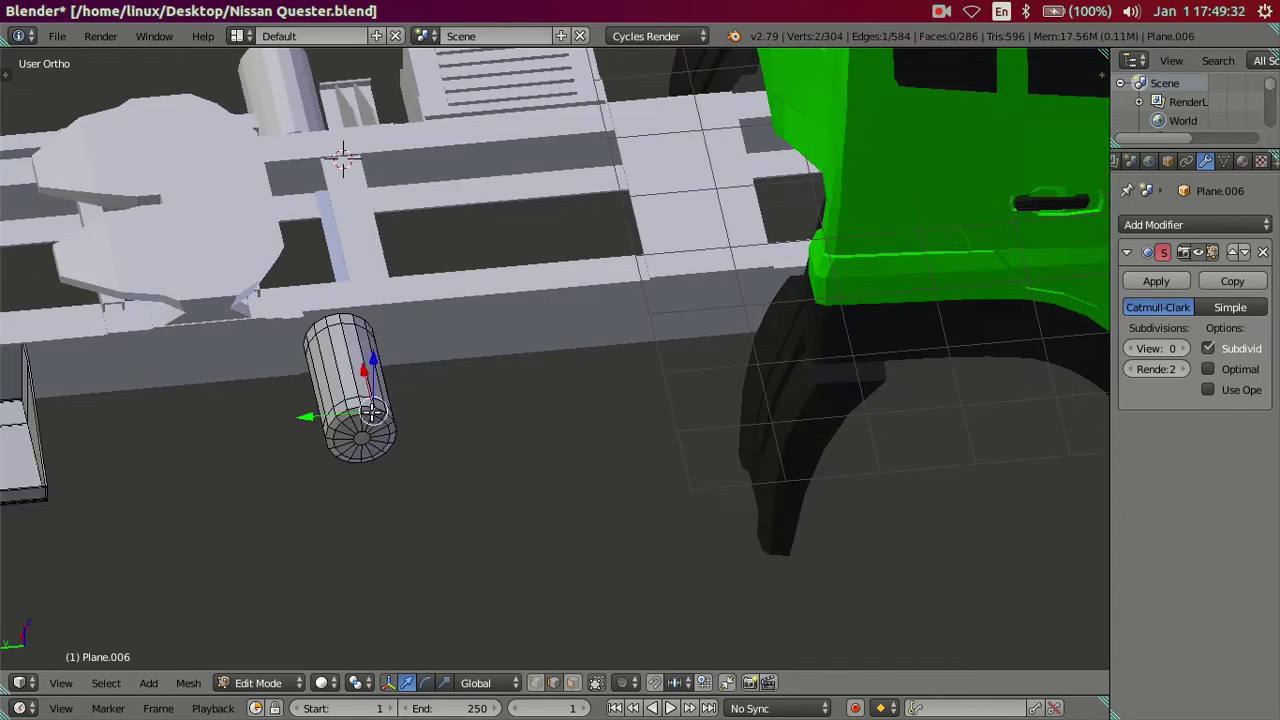
Step: Rotate the tank cylinder 90 degrees about the Z axis
key(l)
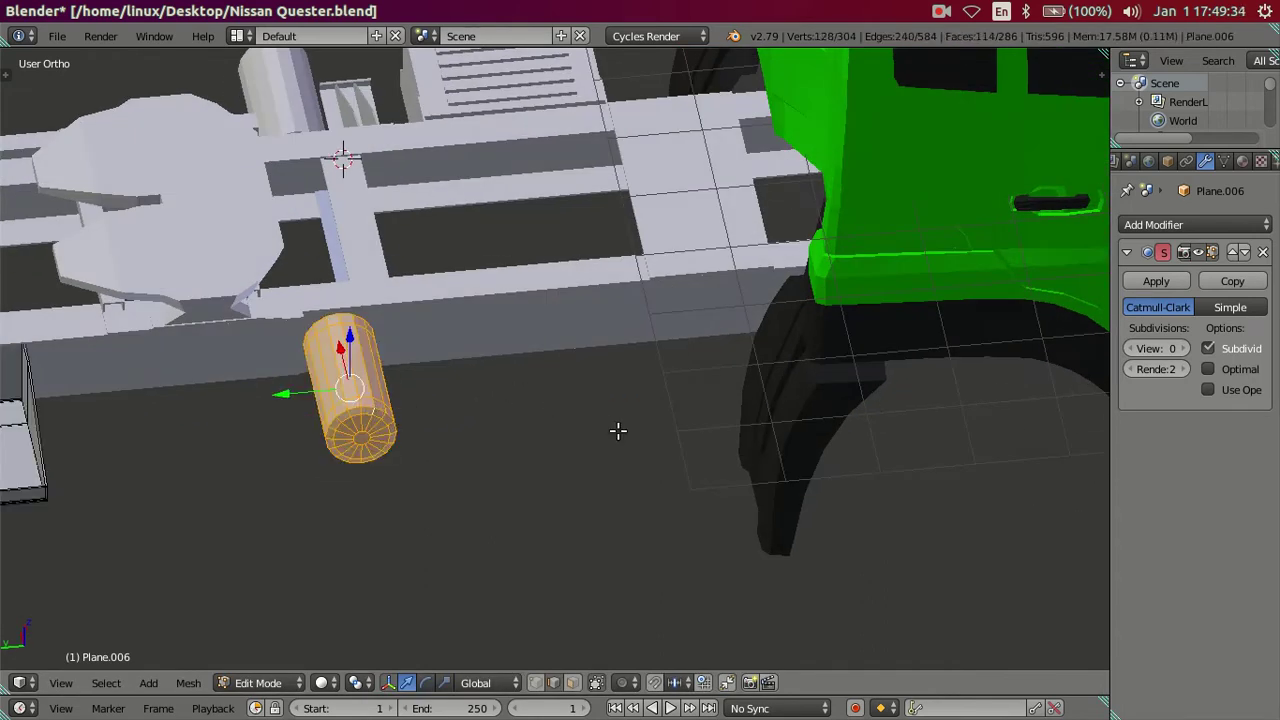
text(rz90)
key(Return)
Step: Scale the cylinder up to roughly twice its size in top view
mouse_move(371, 466)
middle_down()
mouse_move(409, 529)
mouse_move(443, 500)
mouse_move(475, 503)
middle_up()
key(KP_7)
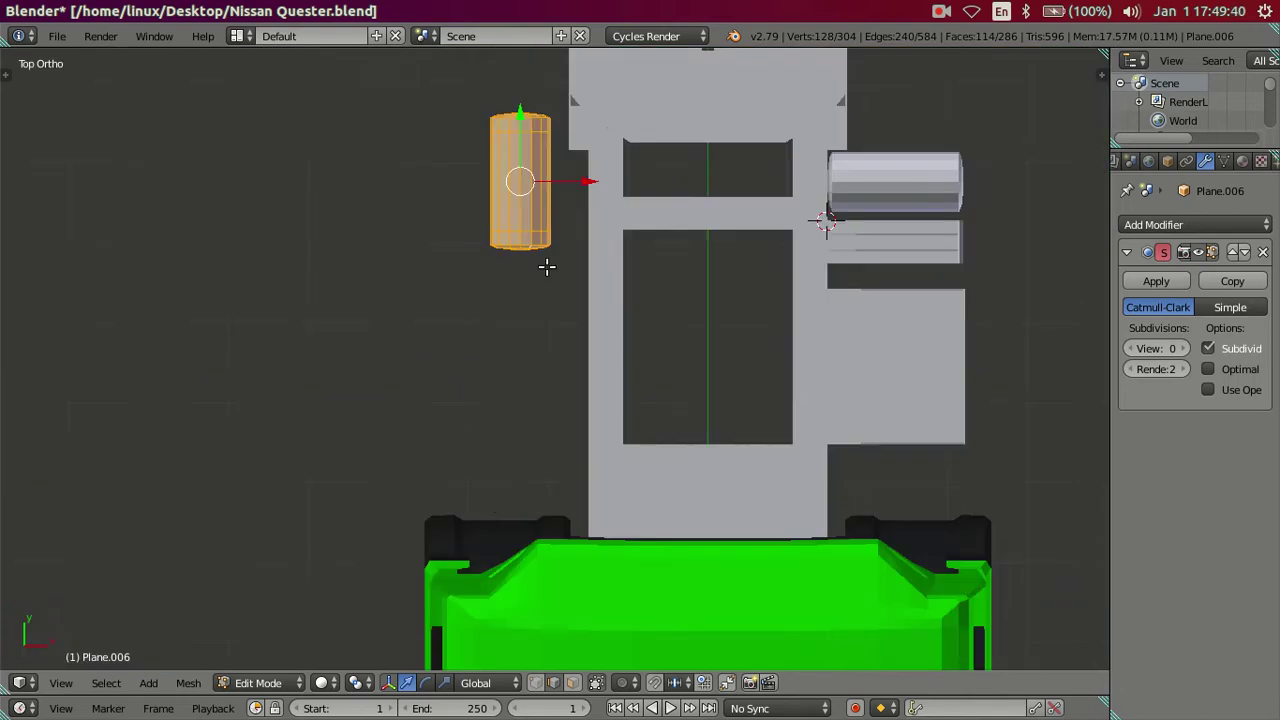
shift+middle_drag(546, 266, 577, 426)
scroll(577, 426, up, 2)
scroll(631, 466, up, 2)
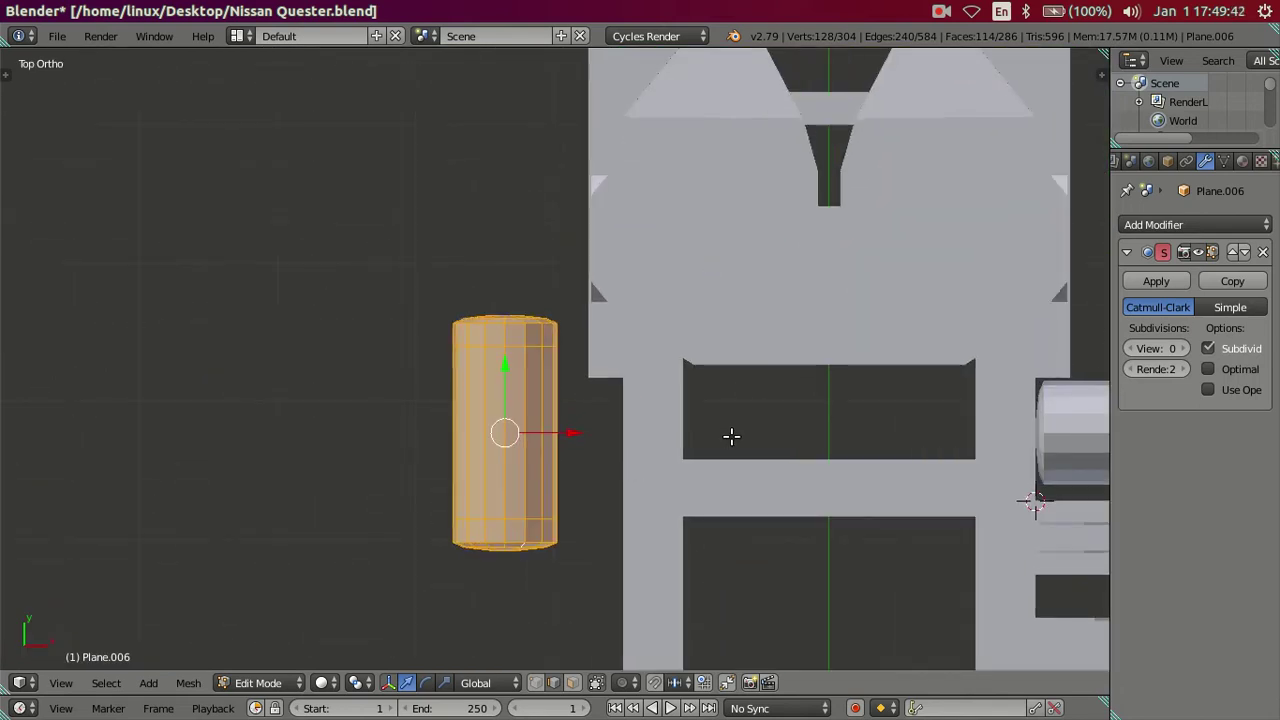
key(s)
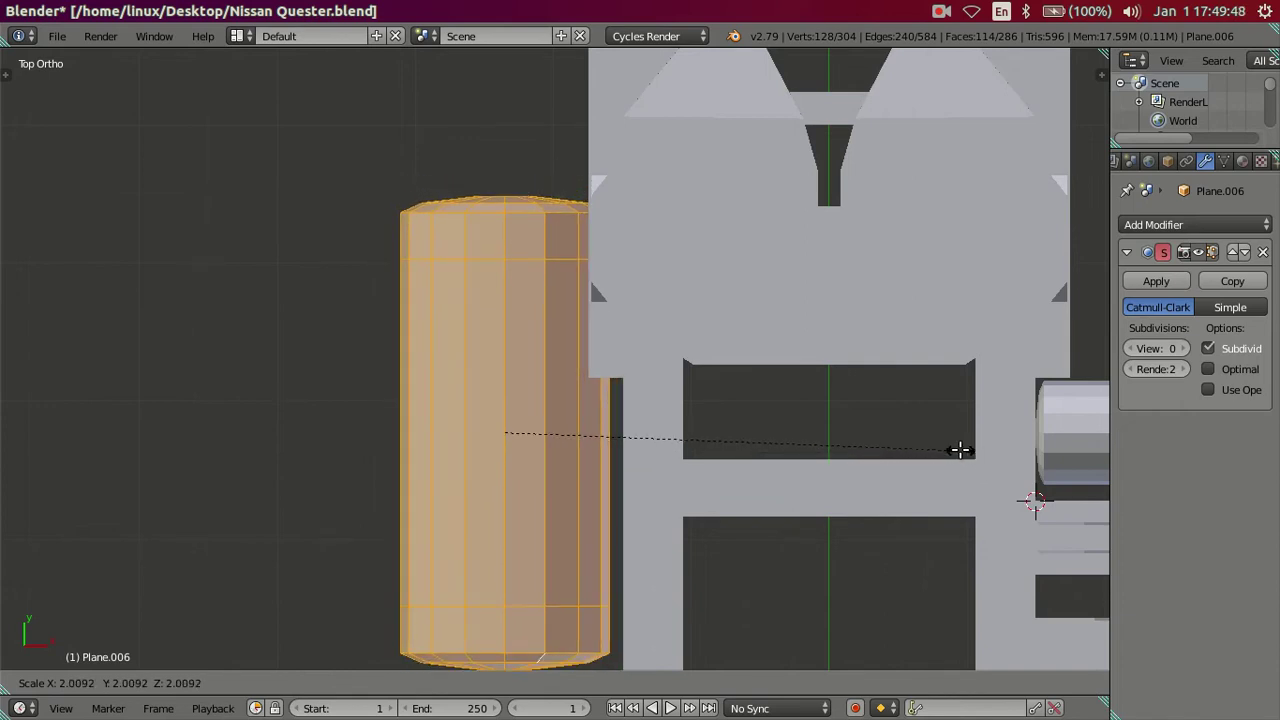
click(958, 449)
scroll(951, 443, down, 6)
mouse_move(951, 443)
middle_down()
mouse_move(445, 443)
mouse_move(541, 482)
middle_up()
scroll(541, 482, up, 4)
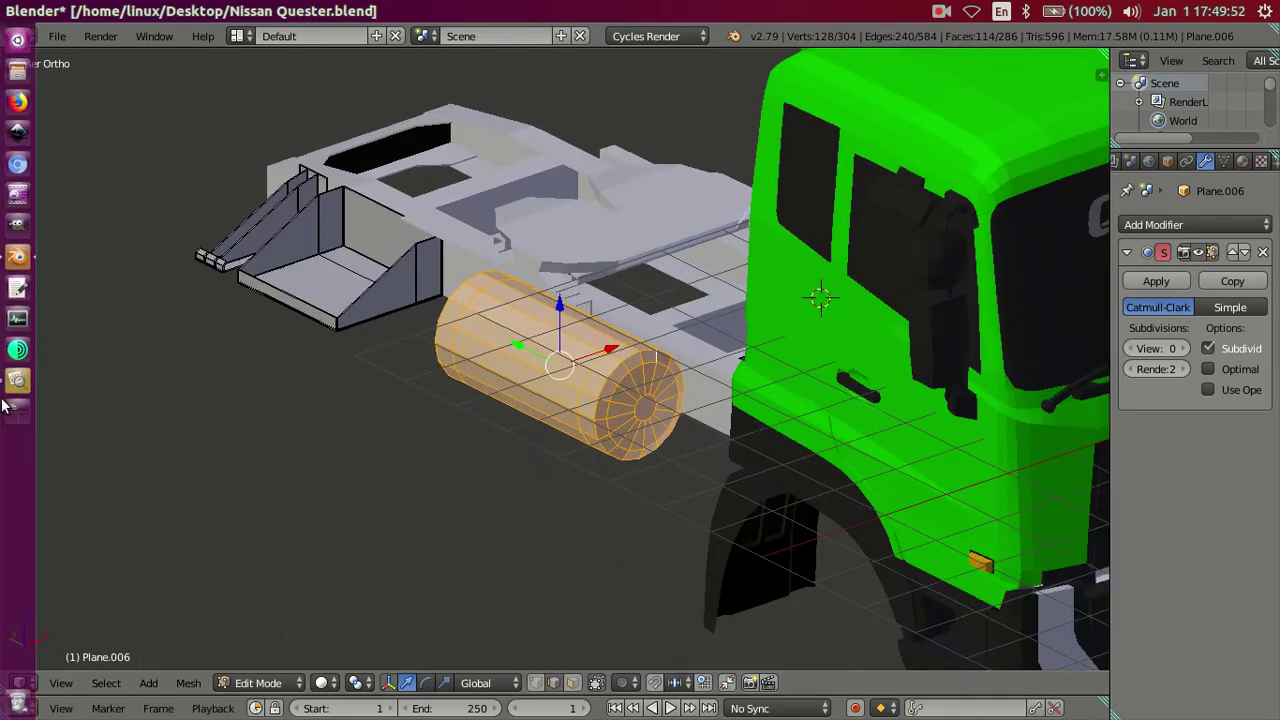
click(19, 382)
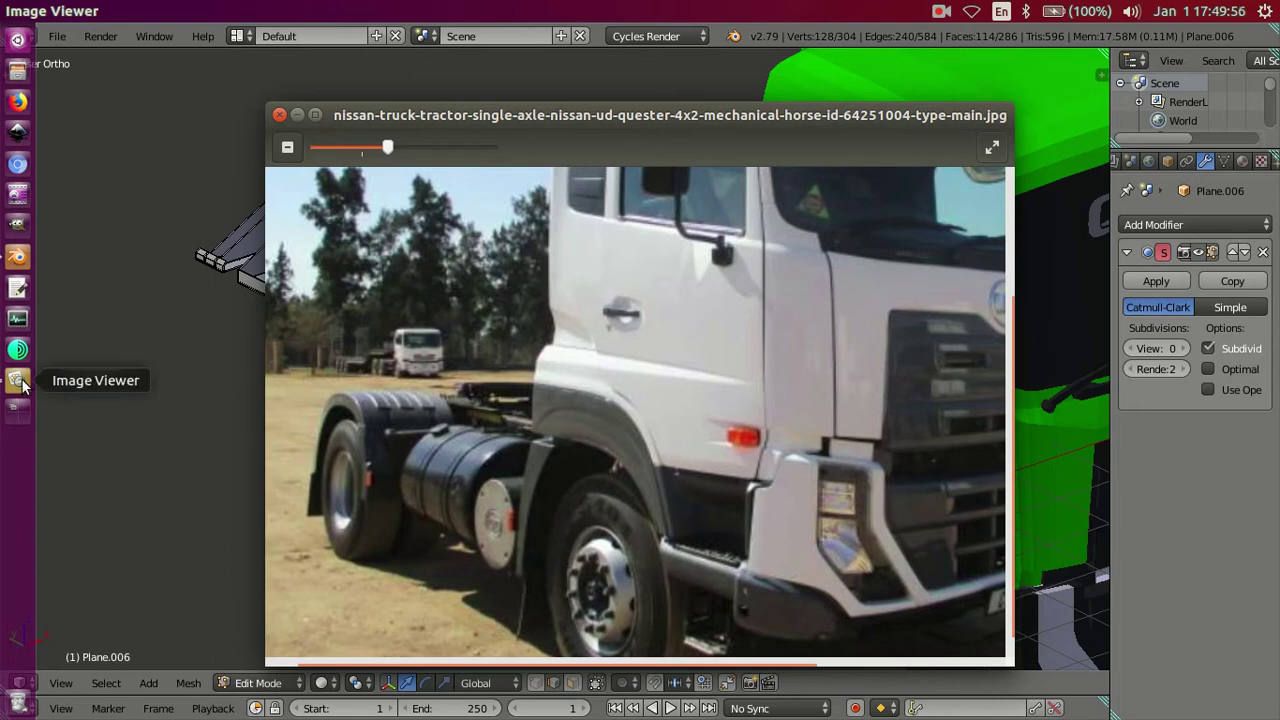
click(17, 256)
mouse_move(497, 330)
middle_down()
mouse_move(647, 327)
mouse_move(652, 346)
middle_up()
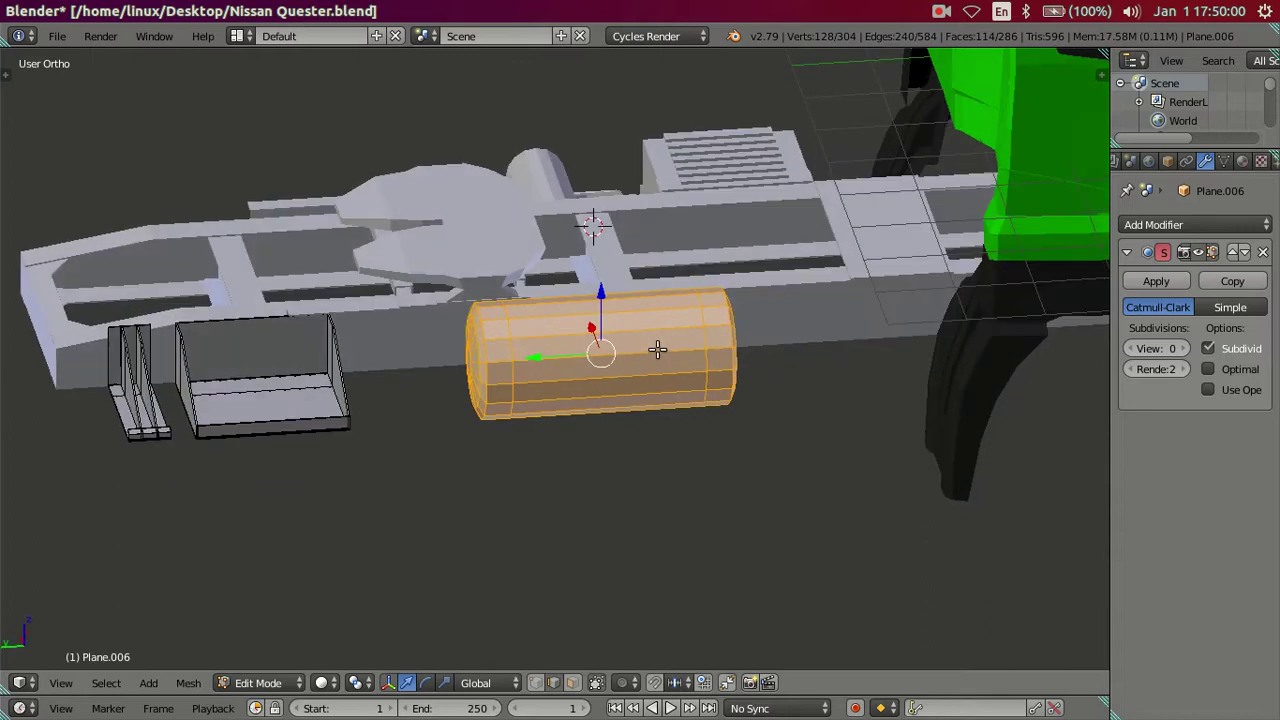
Step: Select the cylinder's left end ring in wireframe and move it inward to shorten the tank
scroll(652, 346, up, 3)
scroll(606, 363, down, 2)
scroll(559, 396, up, 3)
scroll(559, 396, up, 3)
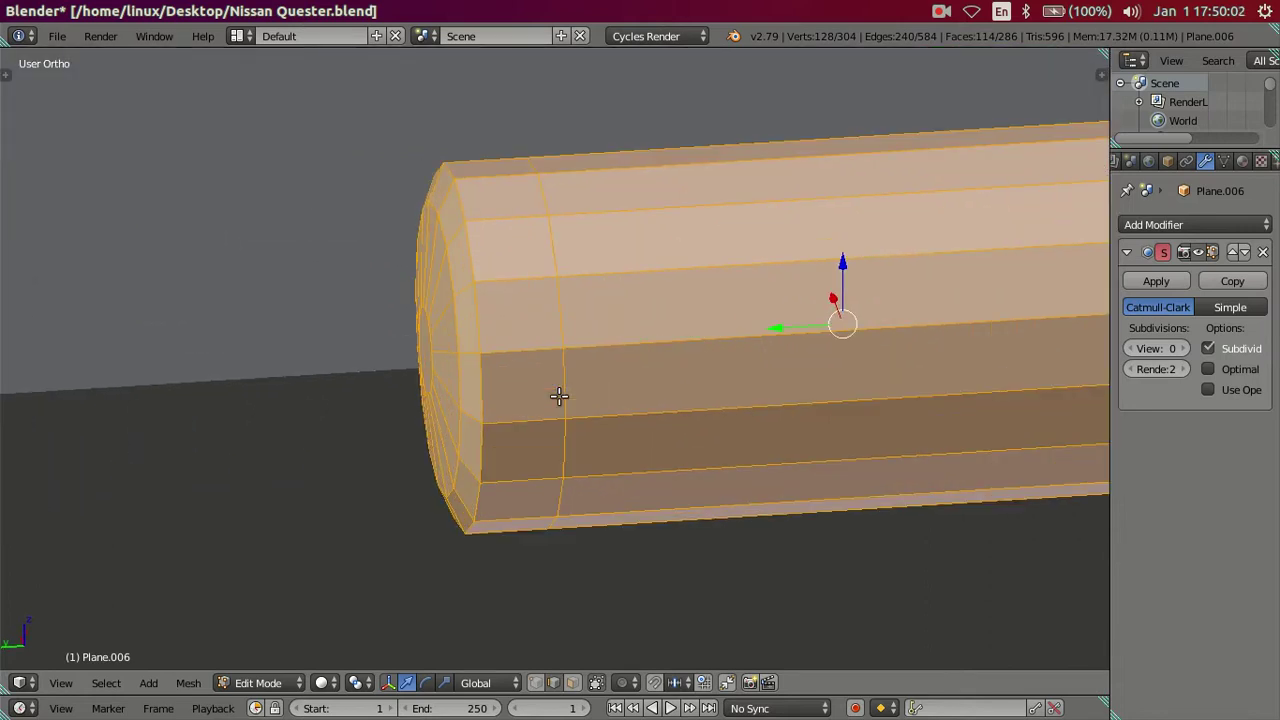
scroll(559, 396, down, 1)
key(z)
scroll(650, 360, down, 3)
scroll(673, 353, down, 1)
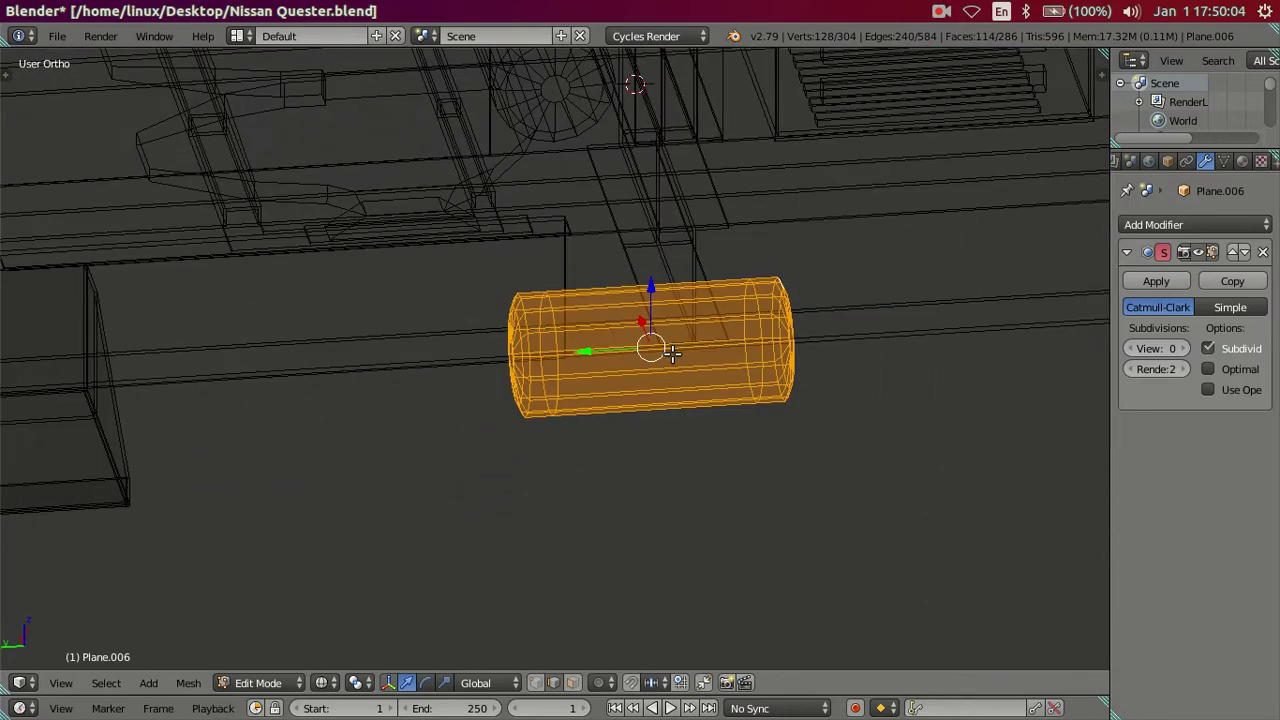
key(c)
scroll(735, 330, up, 3)
middle_drag(748, 323, 786, 331)
key(Escape)
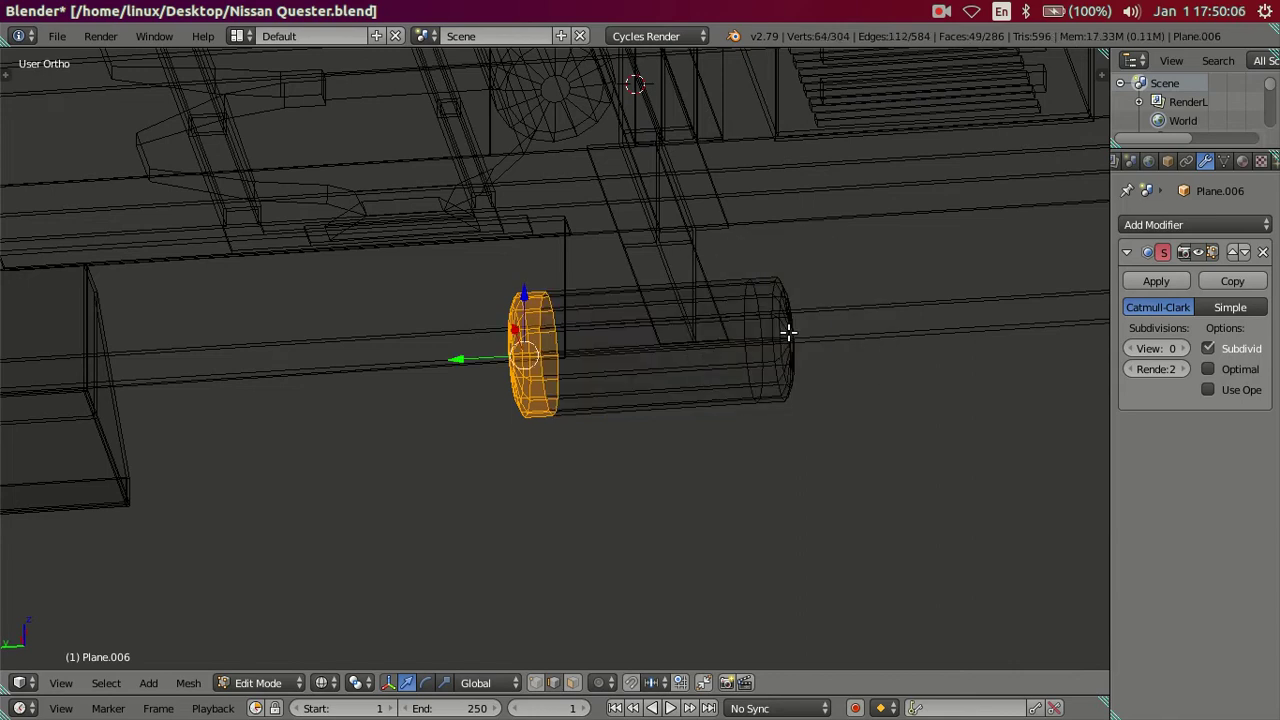
key(z)
key(g)
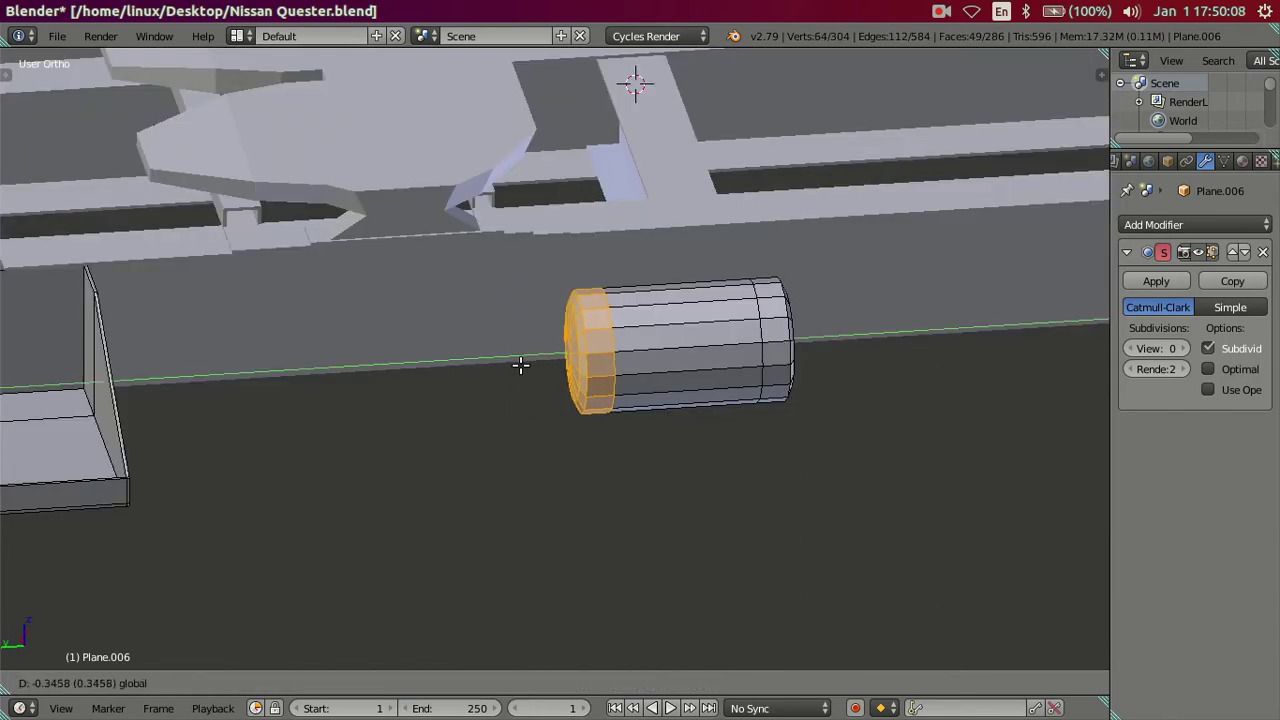
click(520, 365)
Step: Select the whole cylinder and scale it larger in top view
middle_drag(746, 387, 742, 368)
right_click(742, 368)
key(ctrl+l)
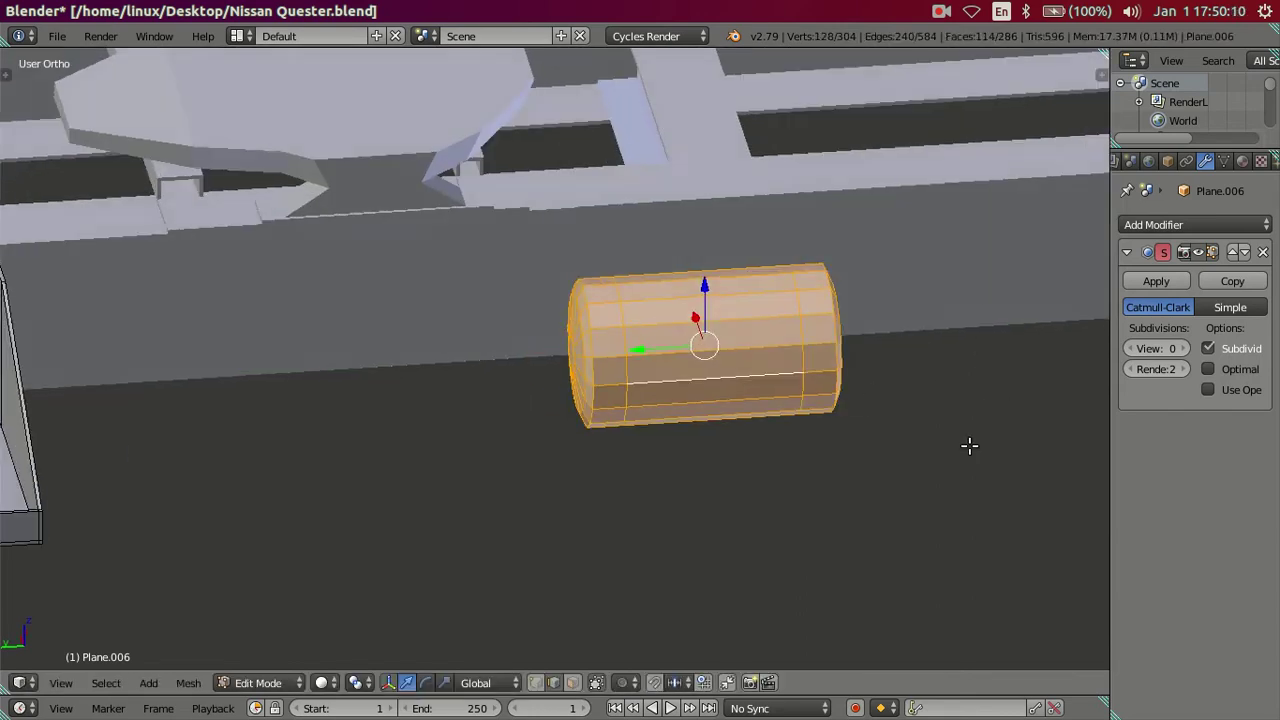
key(KP_7)
scroll(794, 408, down, 4)
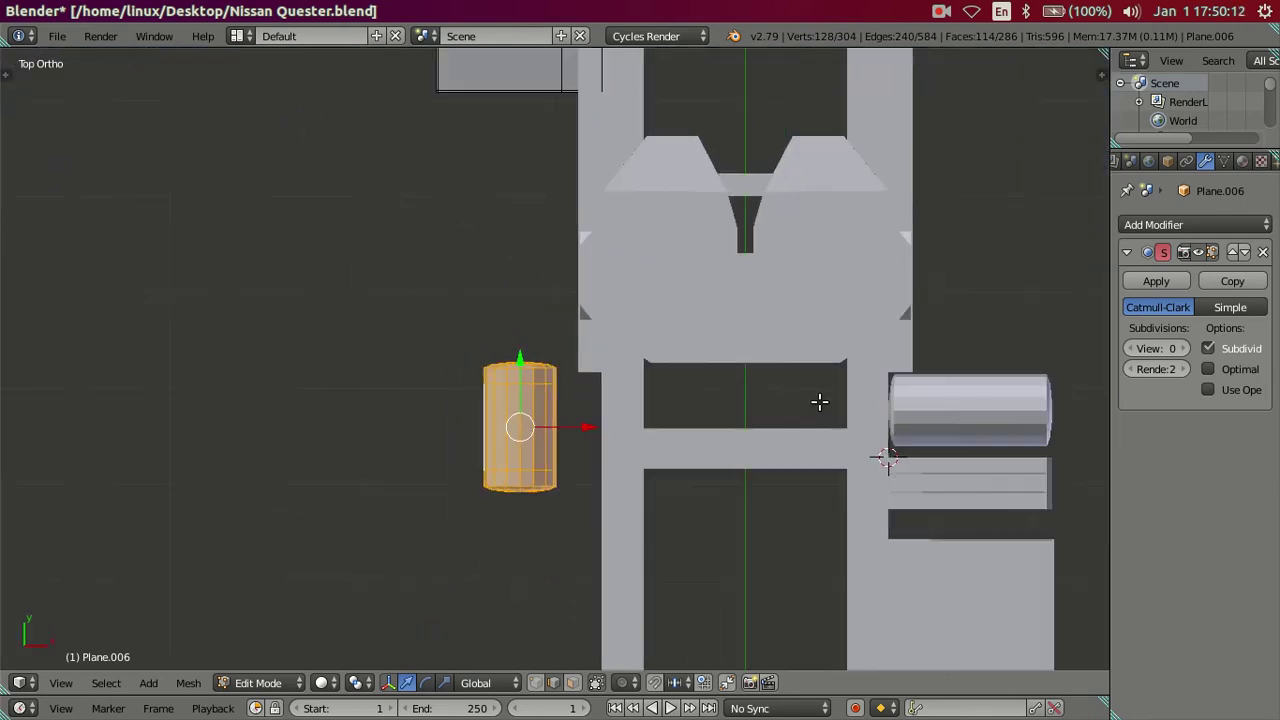
key(s)
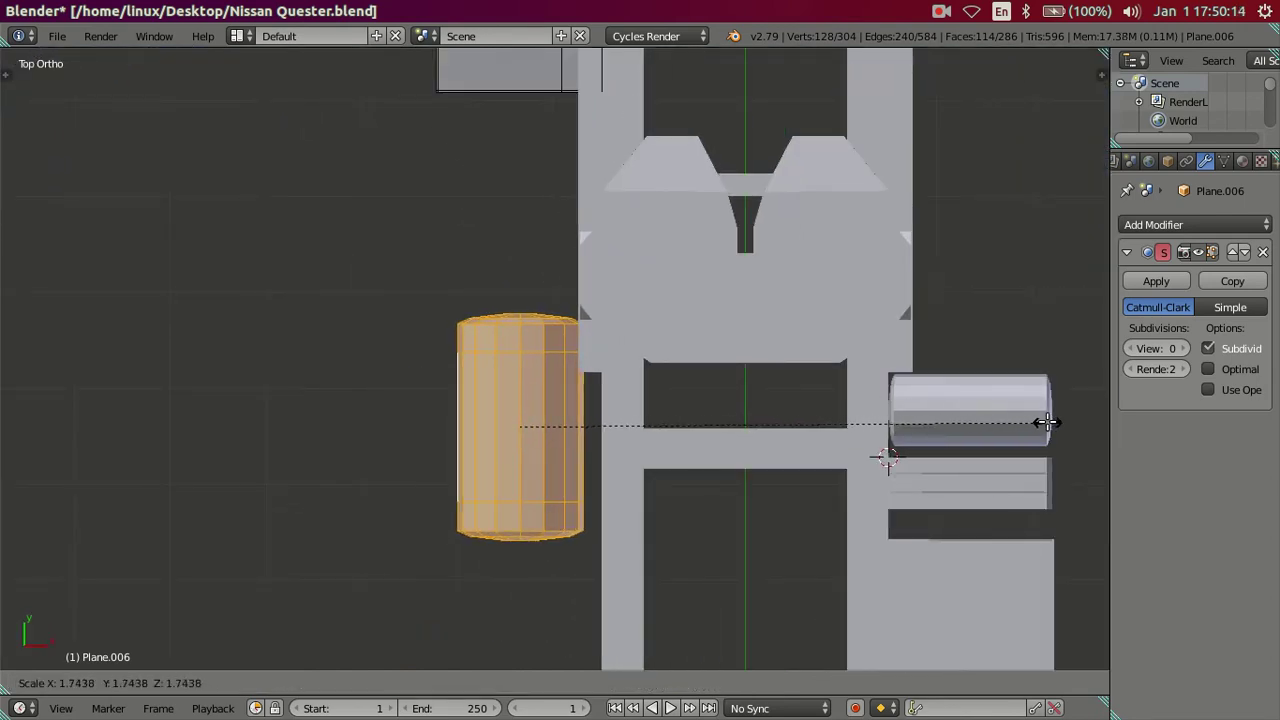
click(17, 420)
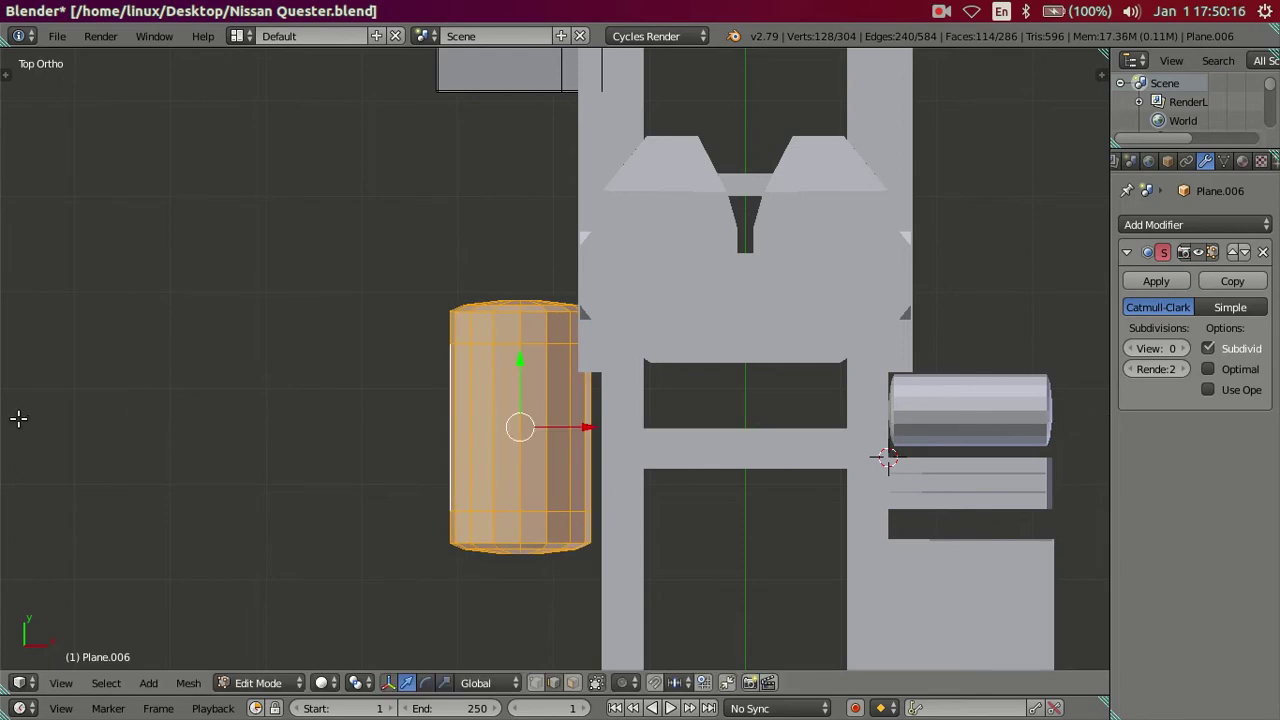
scroll(371, 309, down, 5)
scroll(371, 314, down, 2)
scroll(374, 326, up, 3)
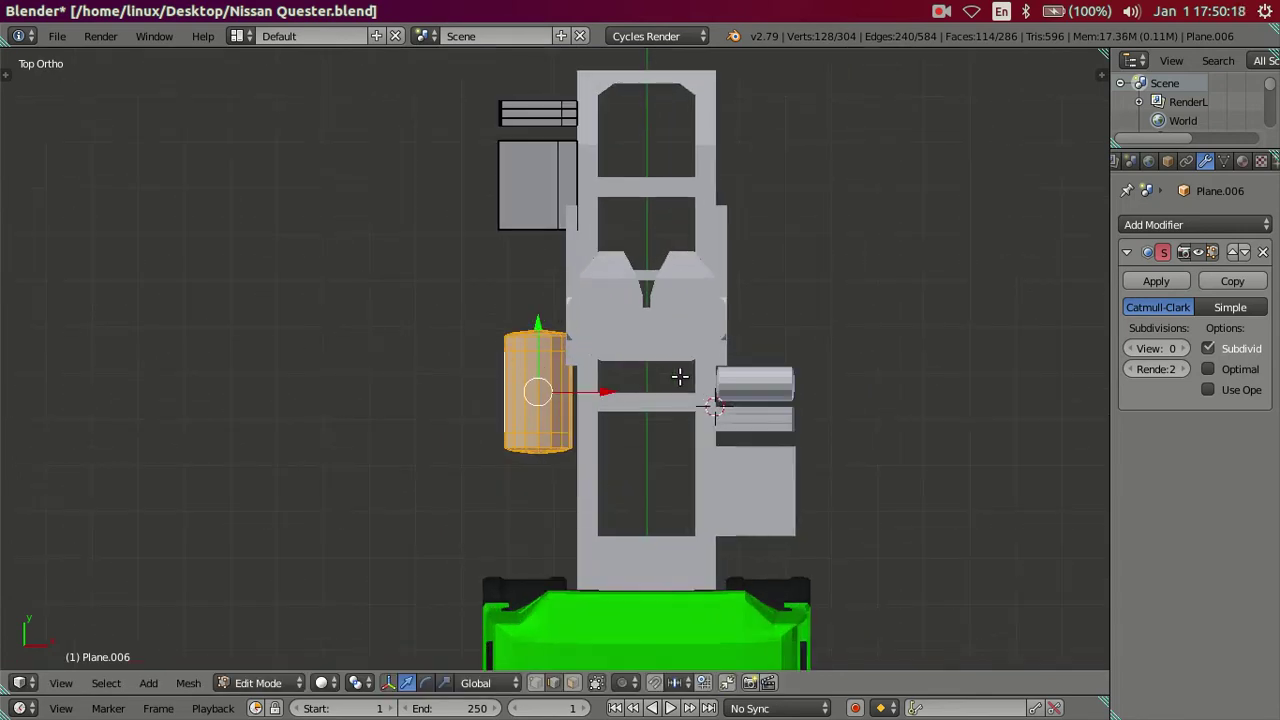
Step: Resize the fuel tank slightly and shift it about 0.12 units sideways along X
key(s)
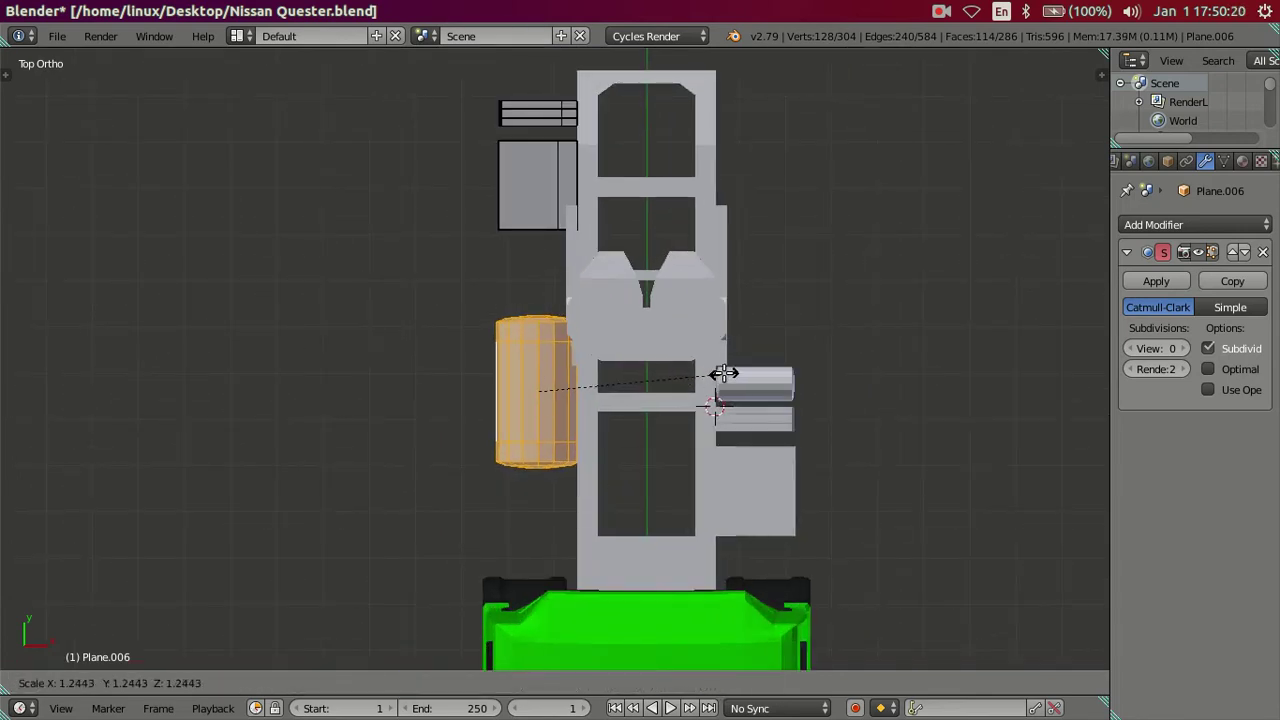
click(728, 372)
scroll(608, 406, up, 3)
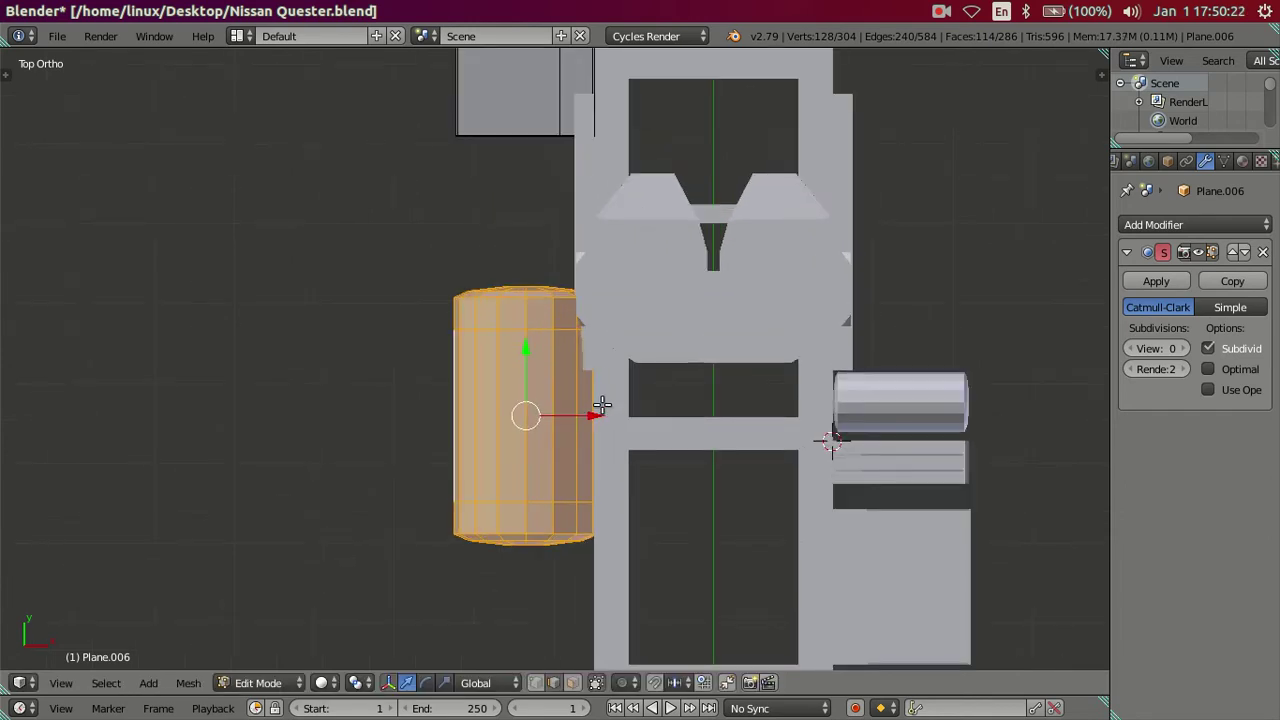
drag(594, 414, 579, 414)
scroll(587, 401, down, 3)
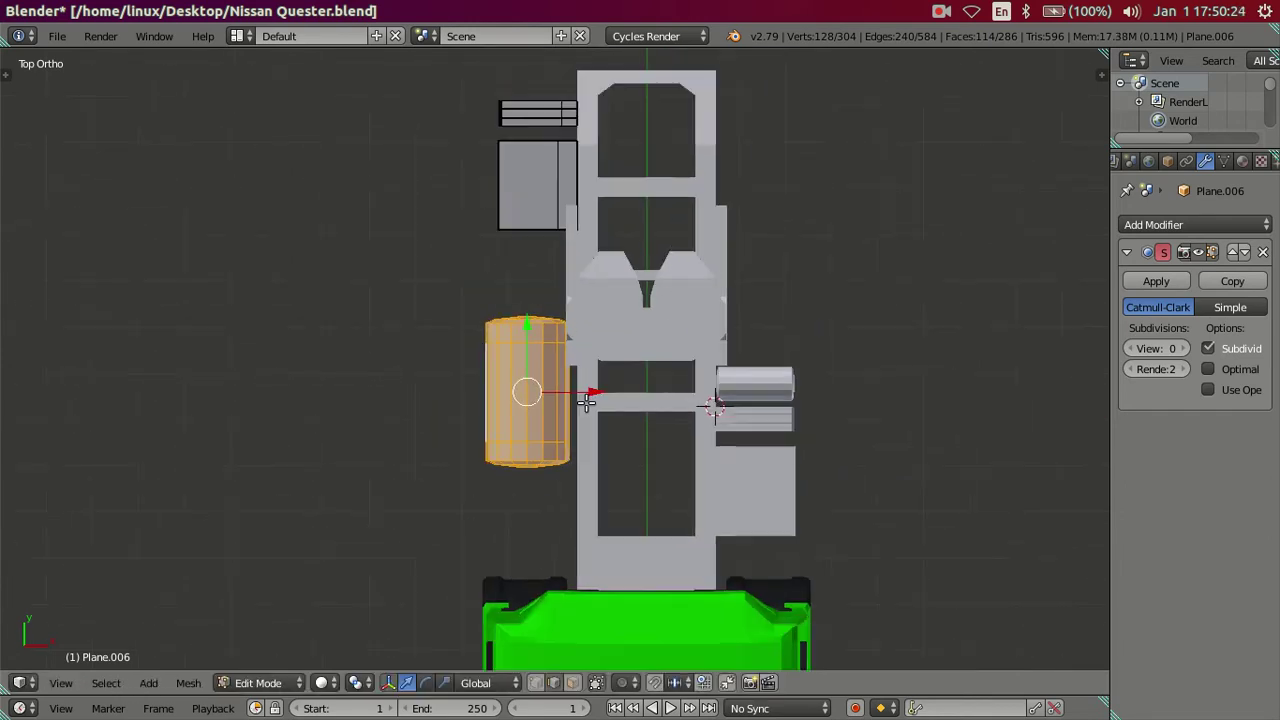
key(s)
click(686, 405)
drag(574, 390, 590, 389)
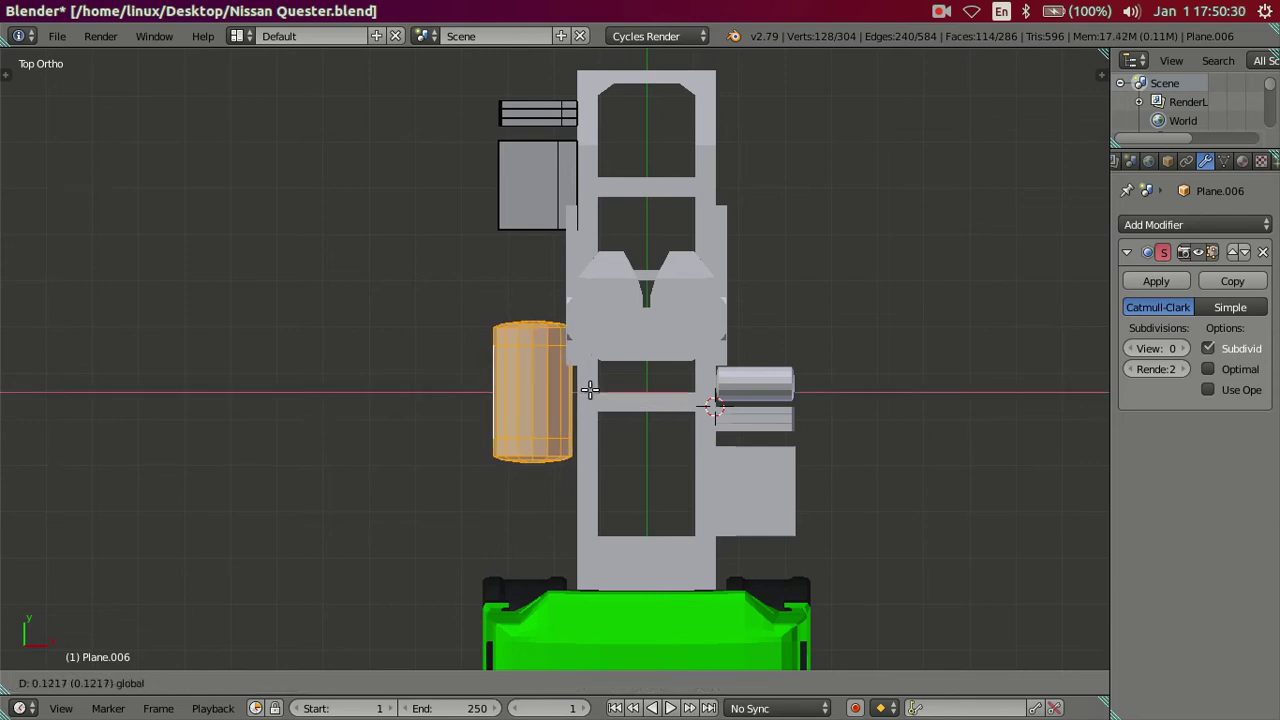
click(591, 389)
Step: Bring the white Nissan tractor side-view reference photo to the front in Image Viewer
mouse_move(591, 389)
middle_down()
mouse_move(723, 349)
mouse_move(663, 231)
mouse_move(814, 223)
mouse_move(600, 306)
mouse_move(723, 354)
mouse_move(914, 331)
mouse_move(951, 346)
middle_up()
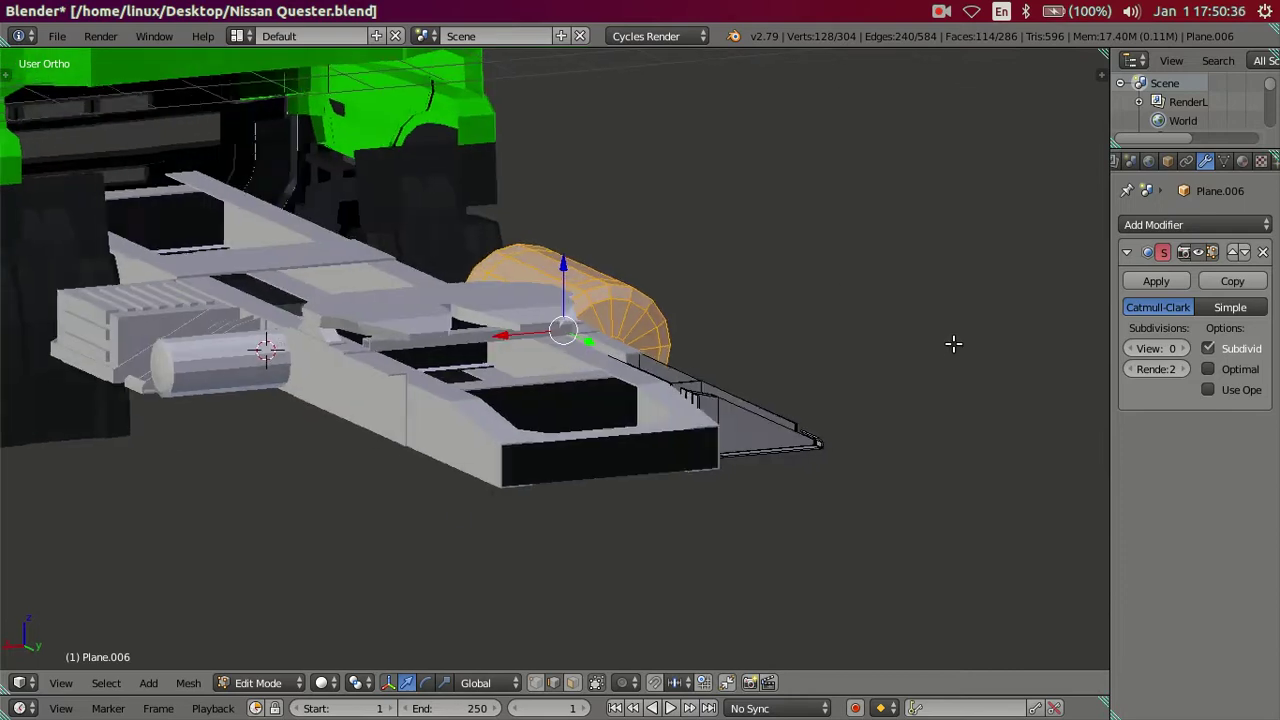
click(15, 388)
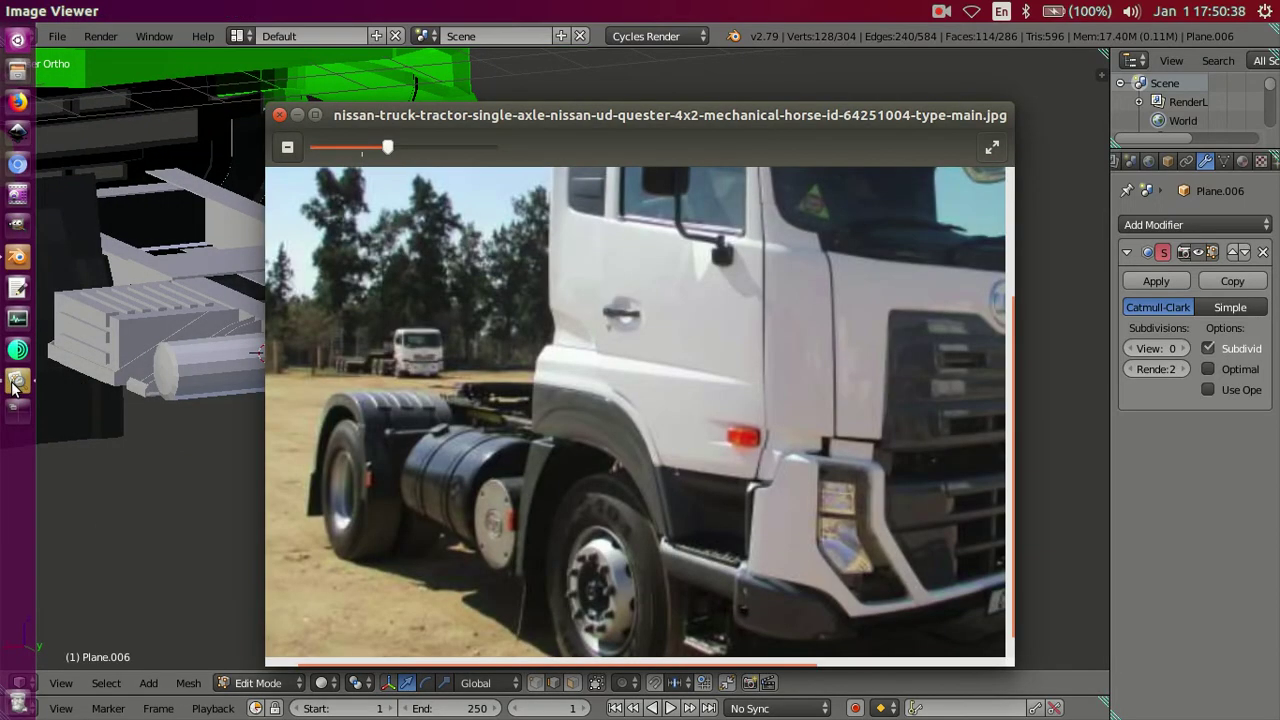
click(15, 388)
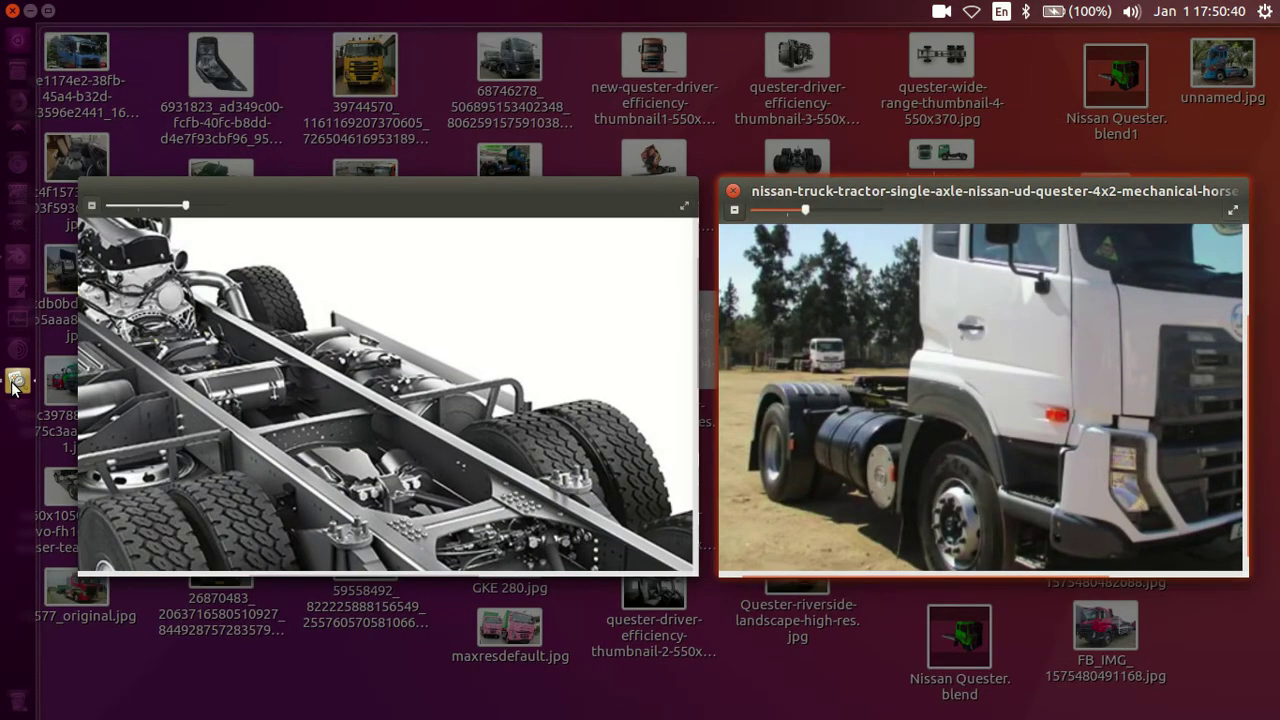
click(15, 388)
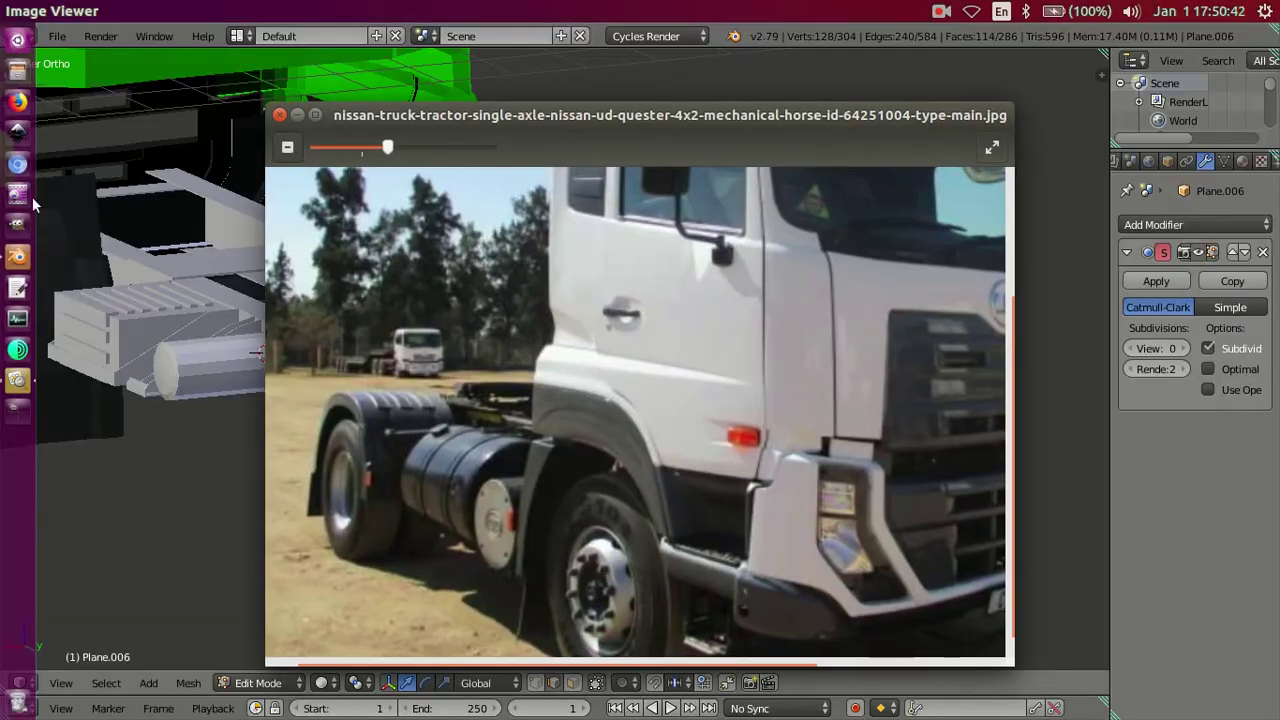
click(75, 199)
Step: Lower the fuel tank slightly along the Z axis
mouse_move(75, 199)
middle_down()
mouse_move(401, 363)
mouse_move(674, 476)
middle_up()
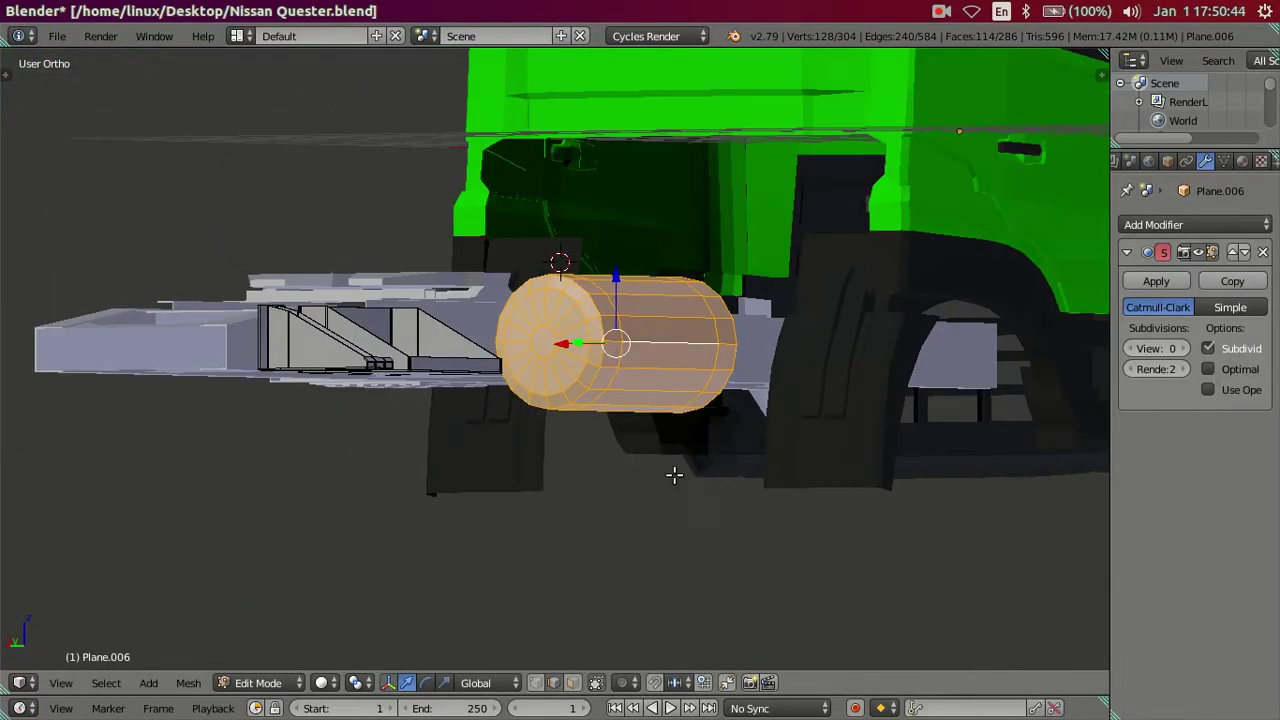
mouse_move(610, 300)
middle_down()
mouse_move(700, 340)
mouse_move(614, 307)
middle_up()
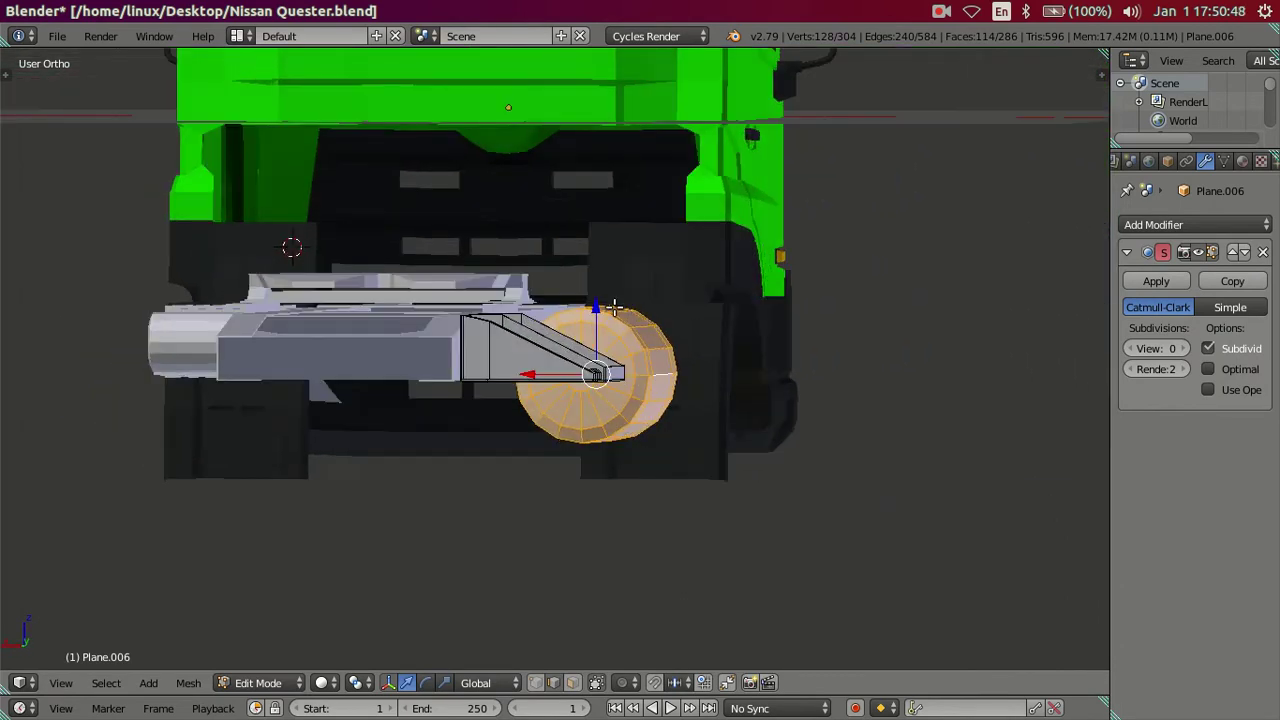
key(g)
key(z)
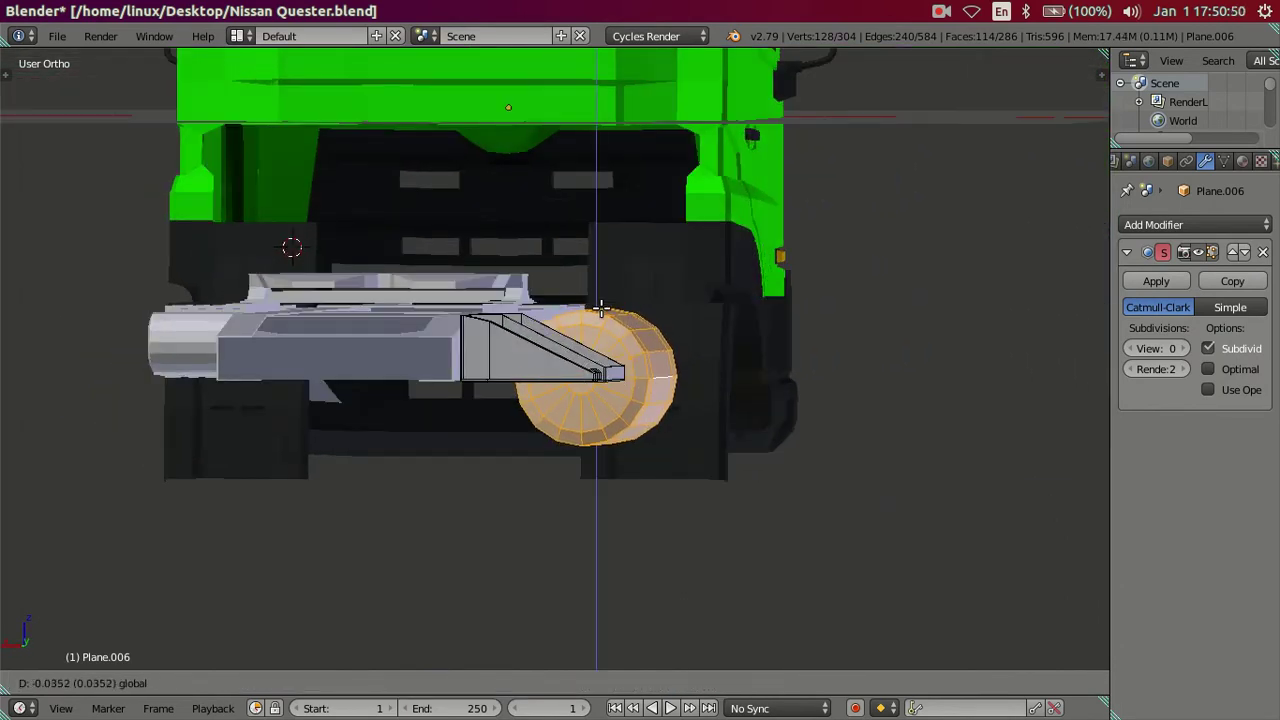
click(600, 308)
Step: Select both end edge rings of the tank and start scaling them along Y
mouse_move(760, 371)
middle_down()
mouse_move(475, 402)
mouse_move(633, 455)
mouse_move(500, 483)
mouse_move(546, 526)
mouse_move(597, 514)
mouse_move(597, 397)
mouse_move(572, 441)
mouse_move(537, 463)
mouse_move(523, 449)
mouse_move(863, 463)
mouse_move(609, 438)
mouse_move(659, 441)
middle_up()
scroll(500, 480, up, 3)
scroll(497, 470, up, 1)
key(a)
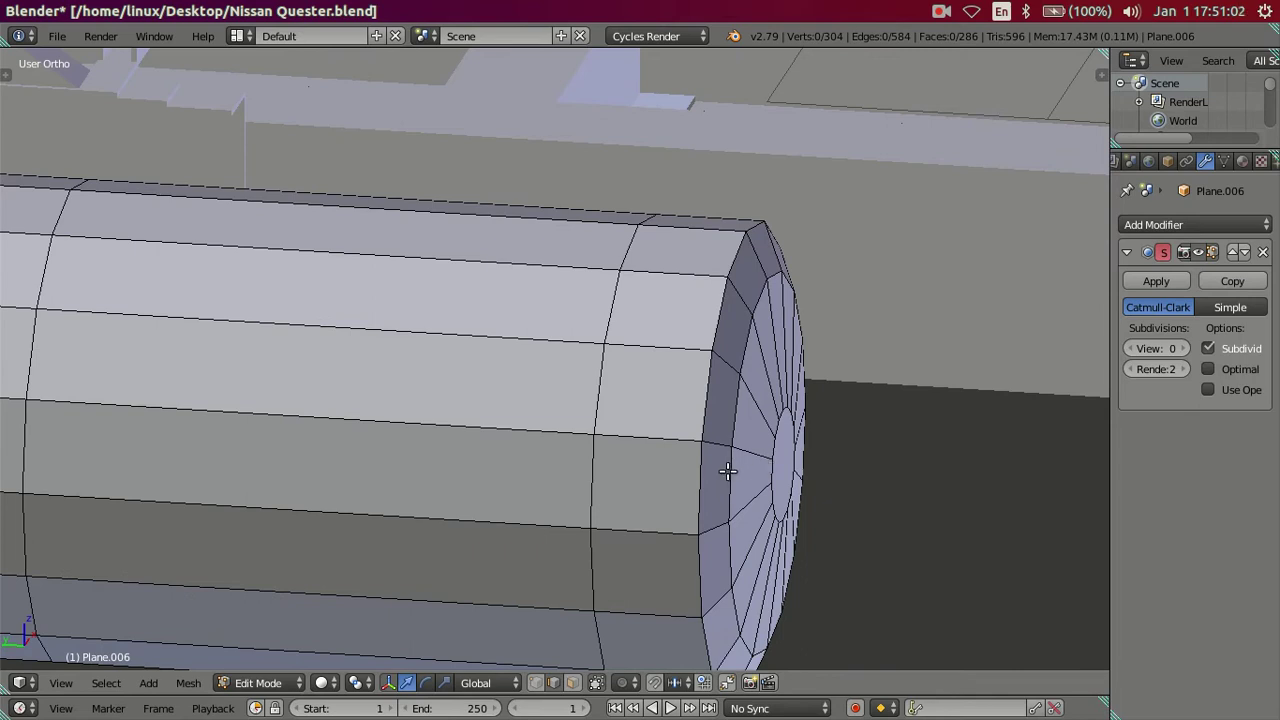
alt+click(723, 478)
scroll(708, 474, down, 3)
mouse_move(708, 474)
middle_down()
mouse_move(303, 429)
mouse_move(292, 457)
middle_up()
alt+shift+click(292, 457)
scroll(695, 460, up, 1)
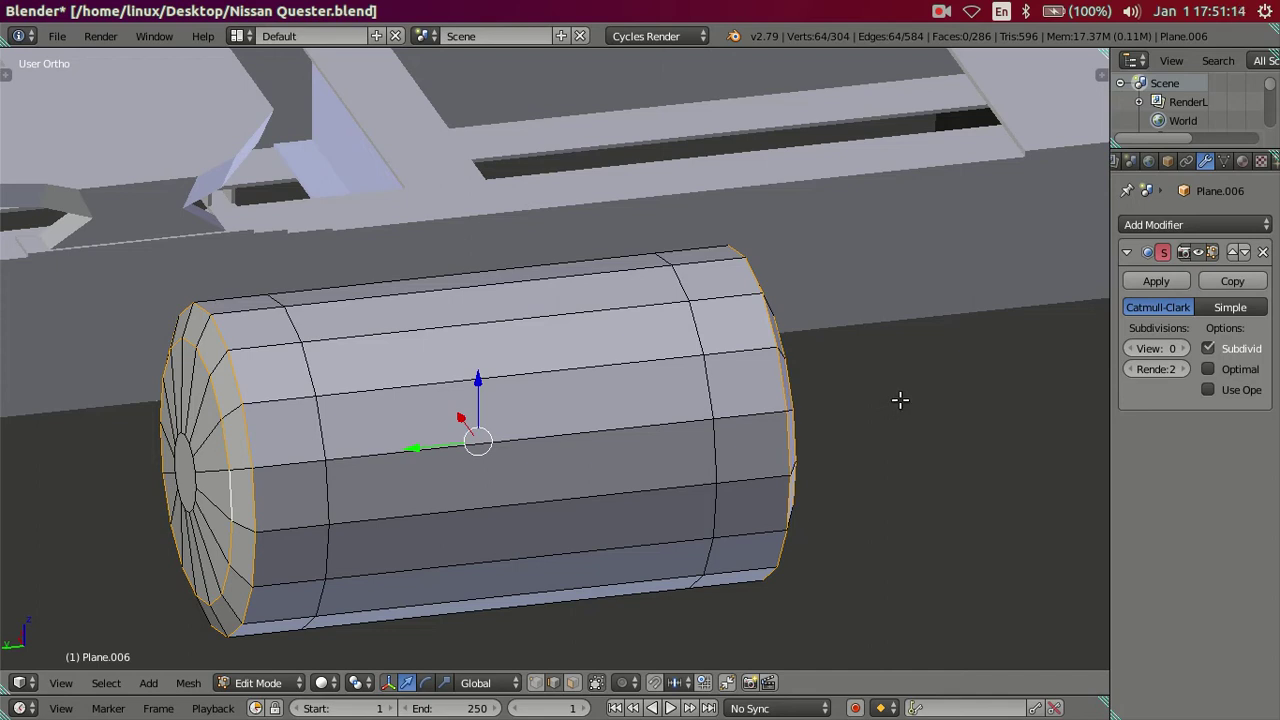
key(s)
key(y)
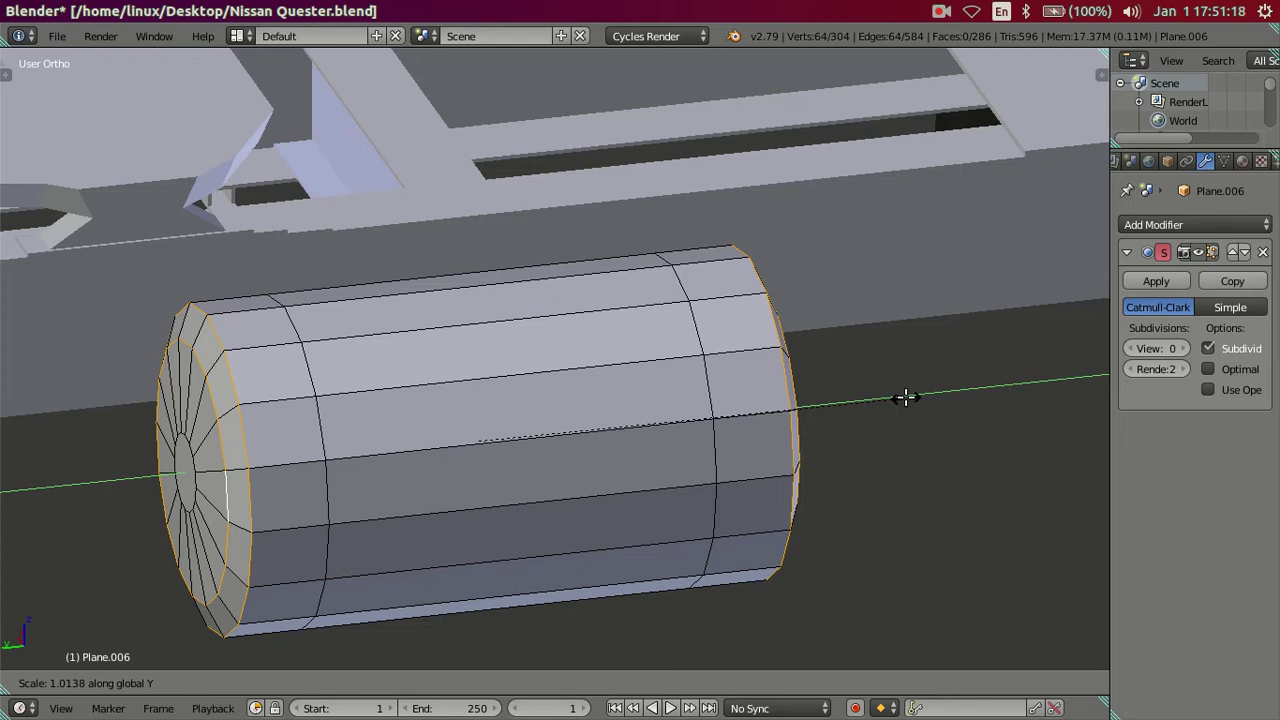
Step: Finish spreading the end rings, then merge the caps' inner rings with Dissolve
click(904, 397)
middle_drag(290, 499, 337, 483)
key(a)
alt+right_click(296, 495)
key(a)
alt+right_click(290, 492)
middle_drag(290, 492, 397, 469)
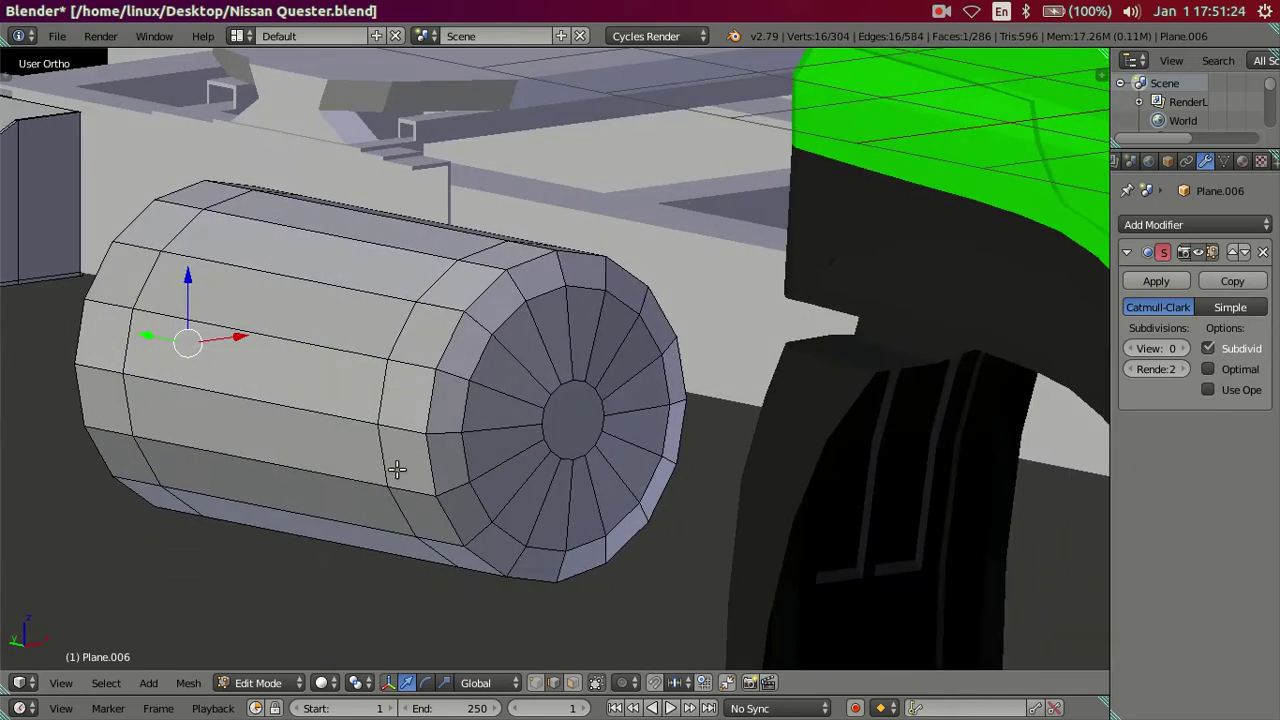
alt+shift+right_click(538, 428)
key(x)
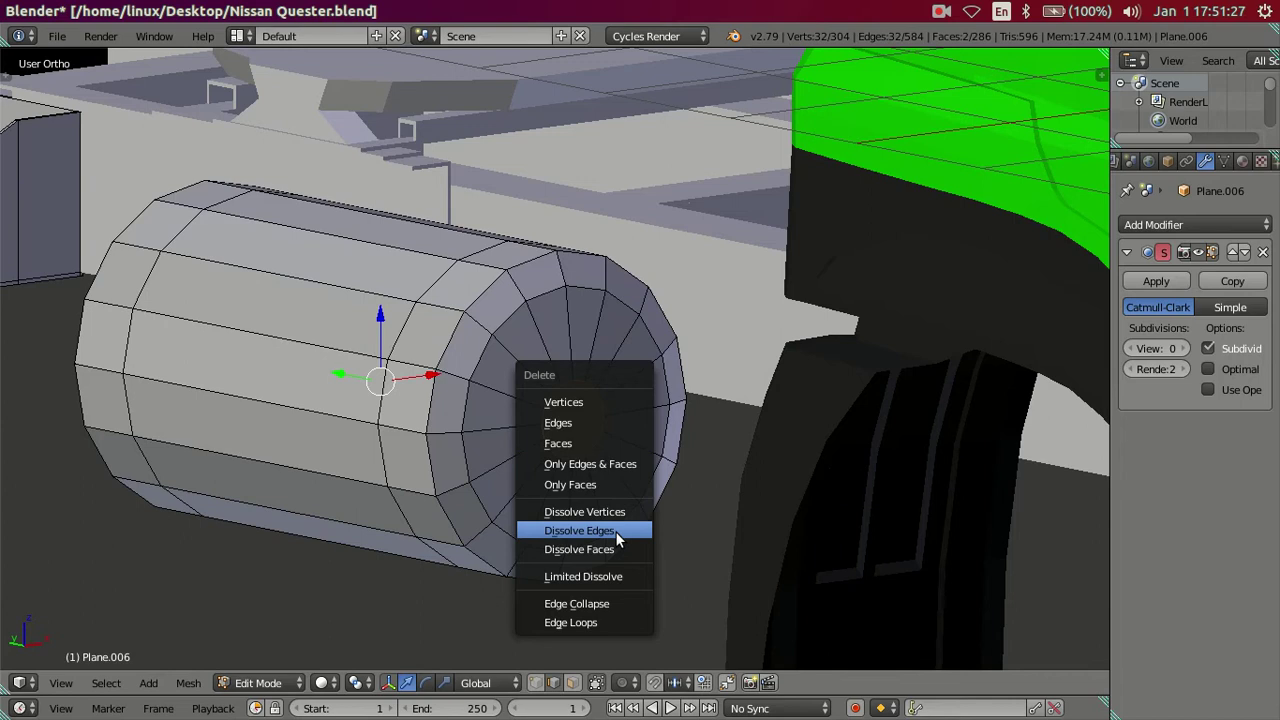
click(615, 531)
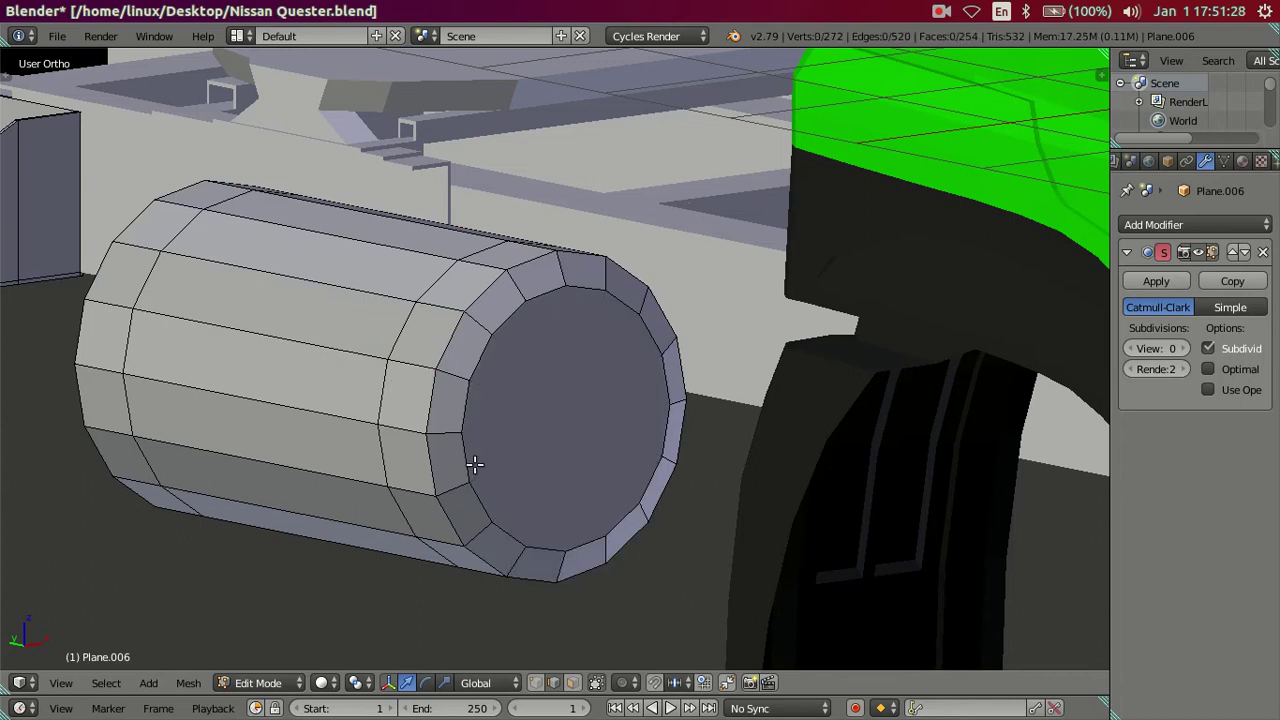
Step: Dissolve each end cap, front and back, into a single flat face
key(Tab)
middle_drag(525, 448, 584, 452)
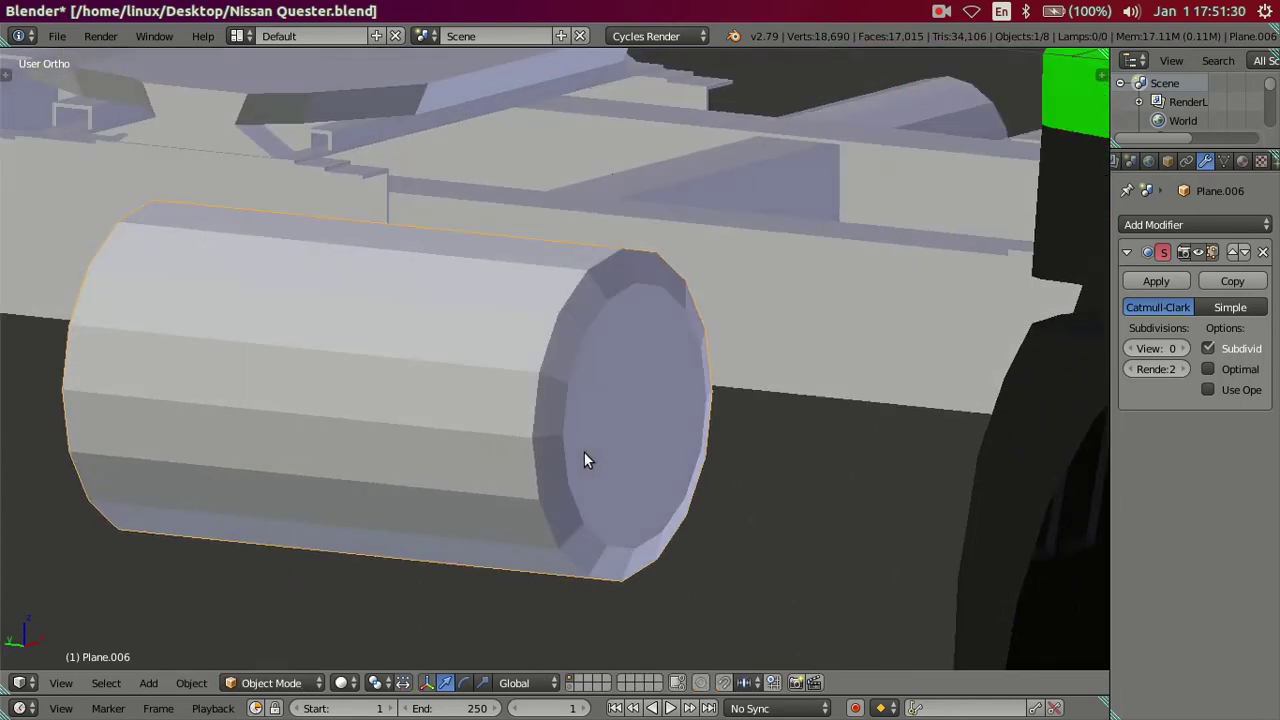
key(Tab)
right_click(557, 465)
key(x)
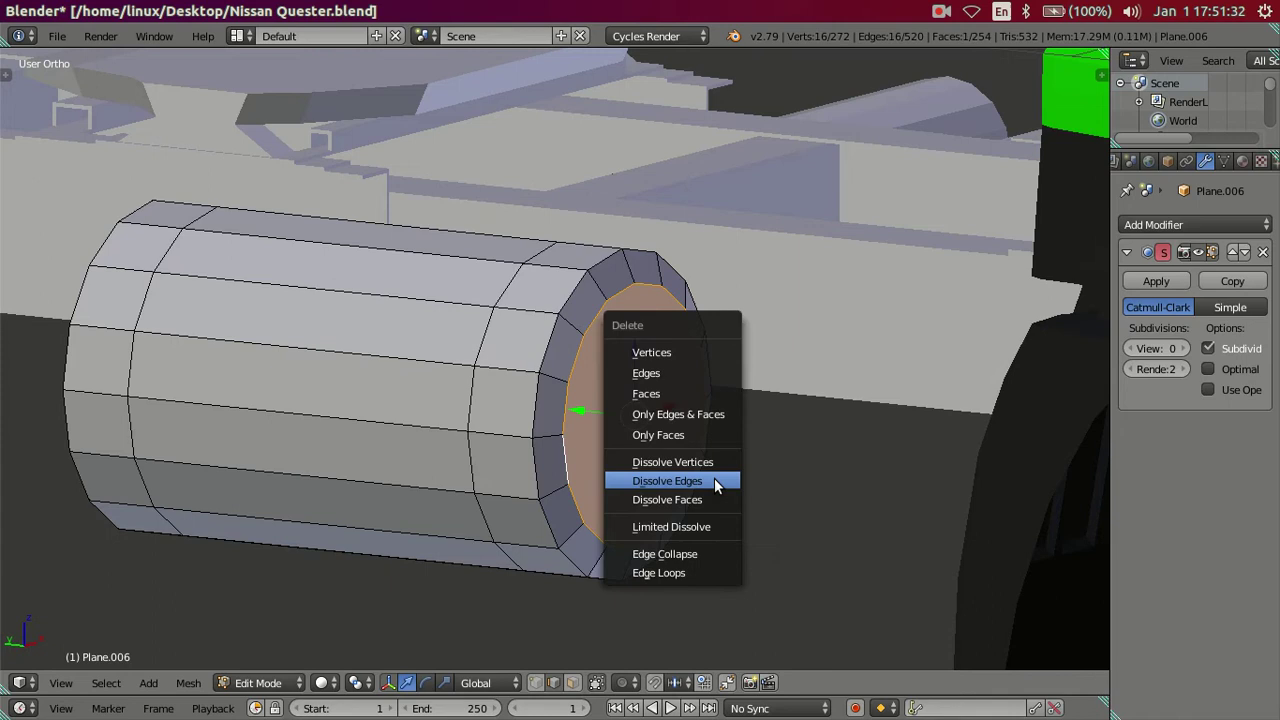
click(714, 478)
middle_drag(497, 469, 621, 449)
right_click(257, 403)
key(x)
click(550, 437)
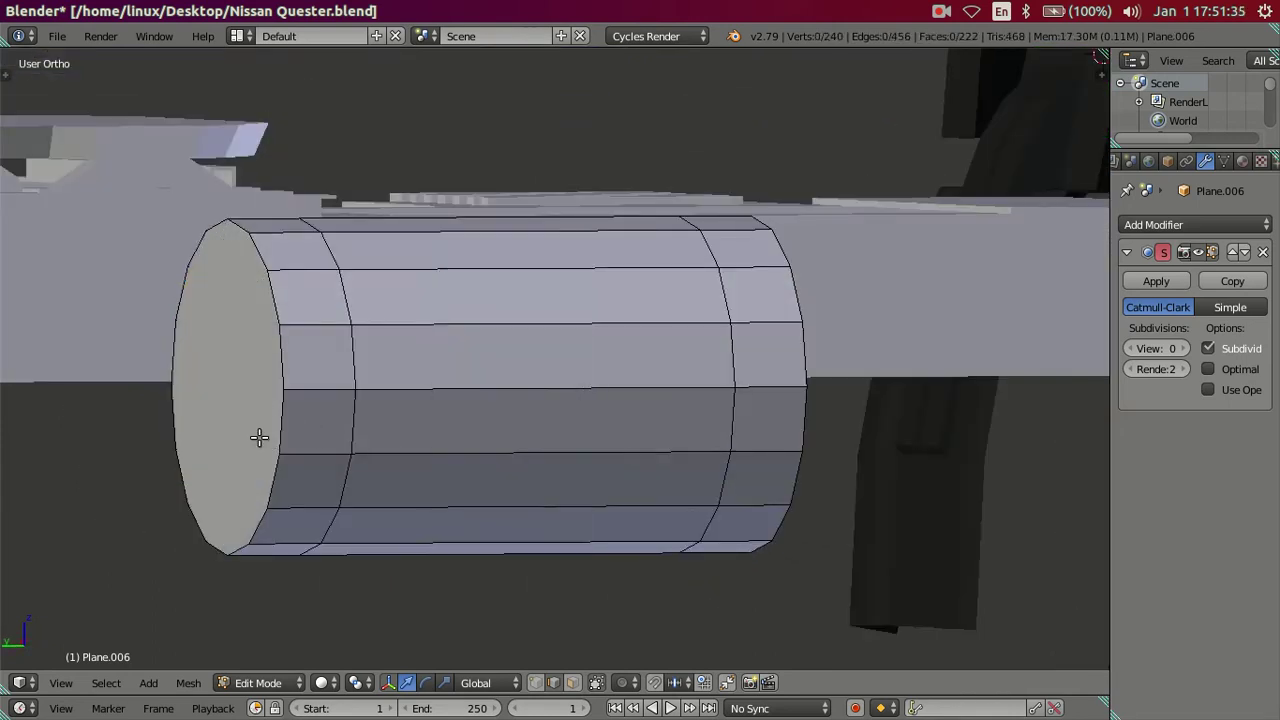
Step: Extrude the near end cap face and shrink it inward, trying a 0.08 scale
right_click(265, 425)
key(e)
right_click(591, 443)
key(s)
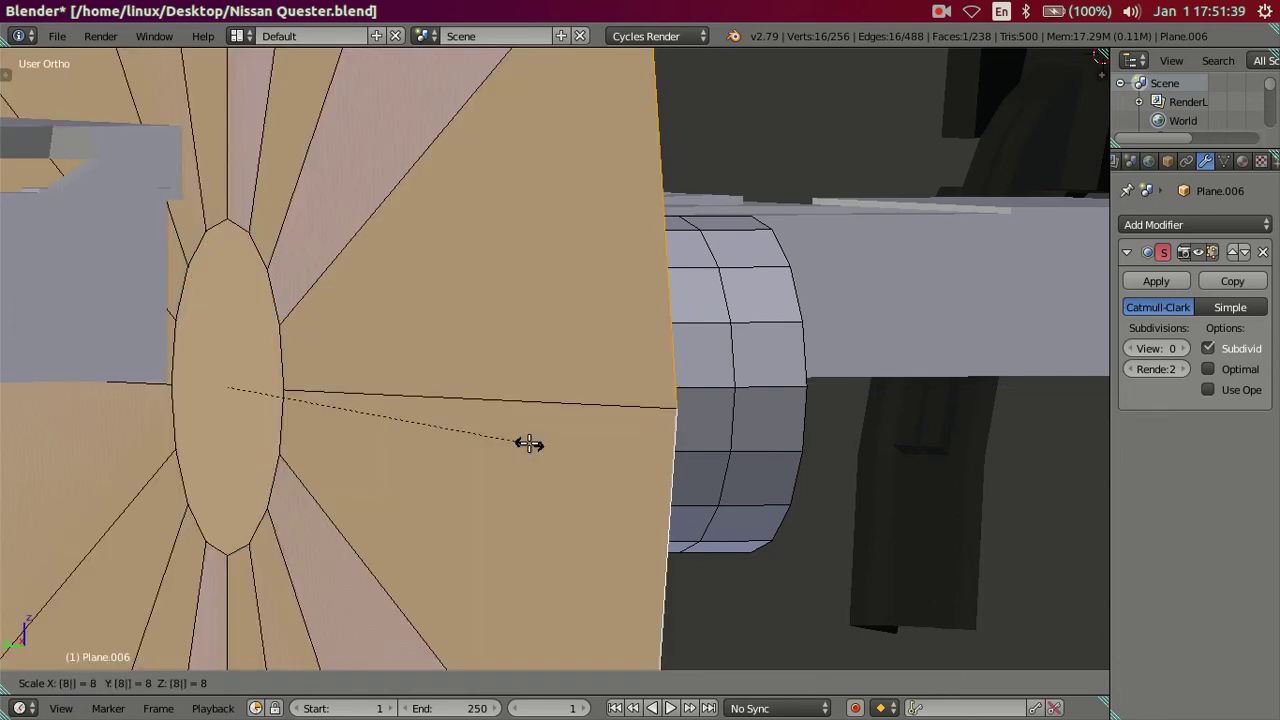
click(528, 443)
middle_drag(526, 443, 630, 433)
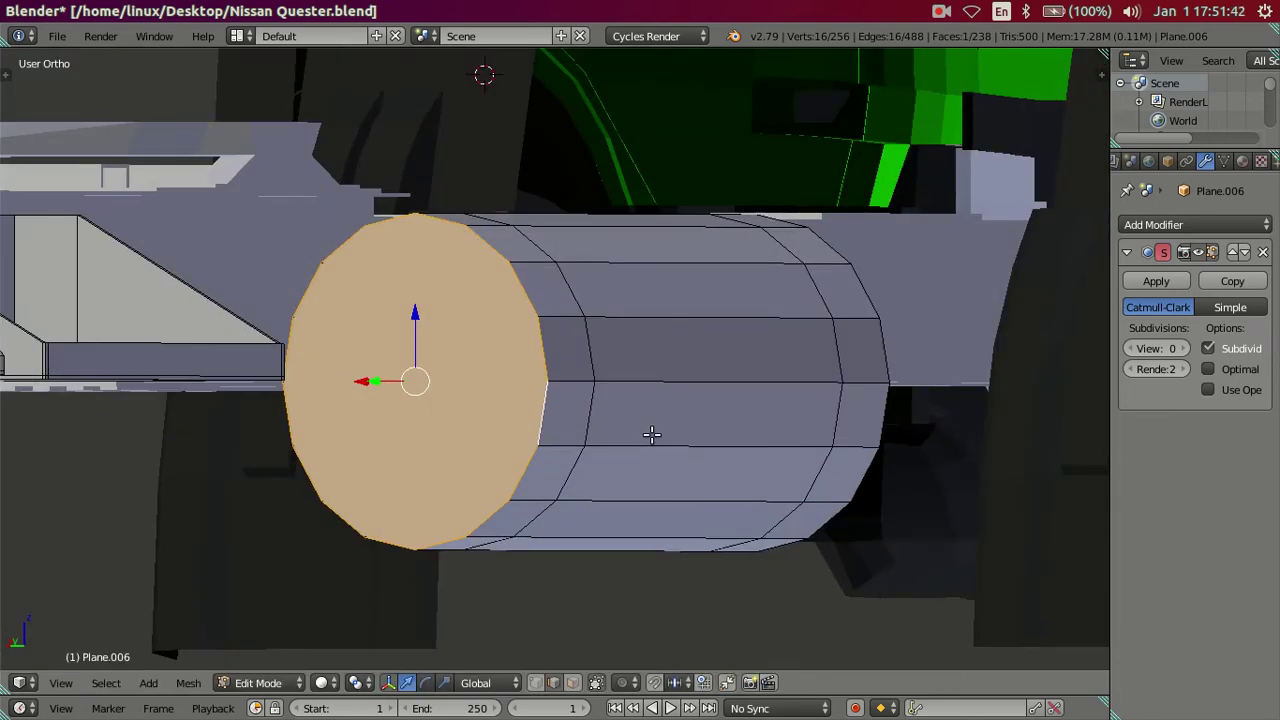
key(e)
right_click(667, 433)
key(s)
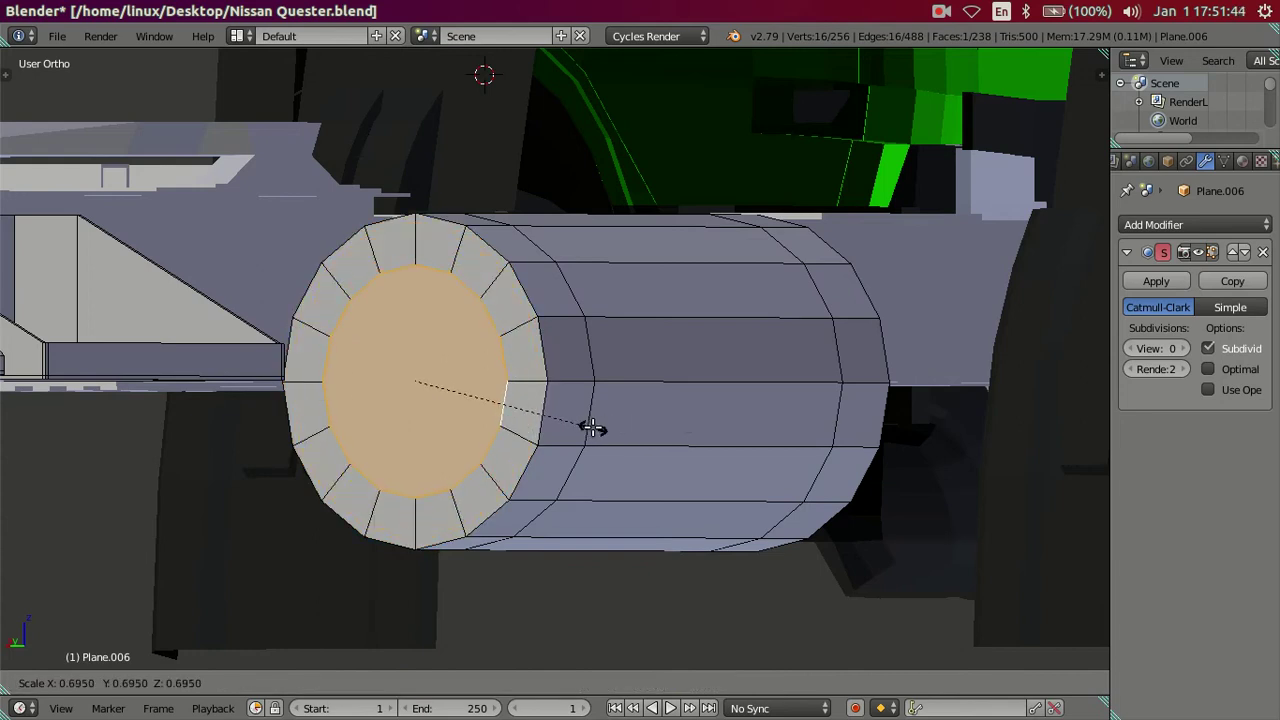
text(.)
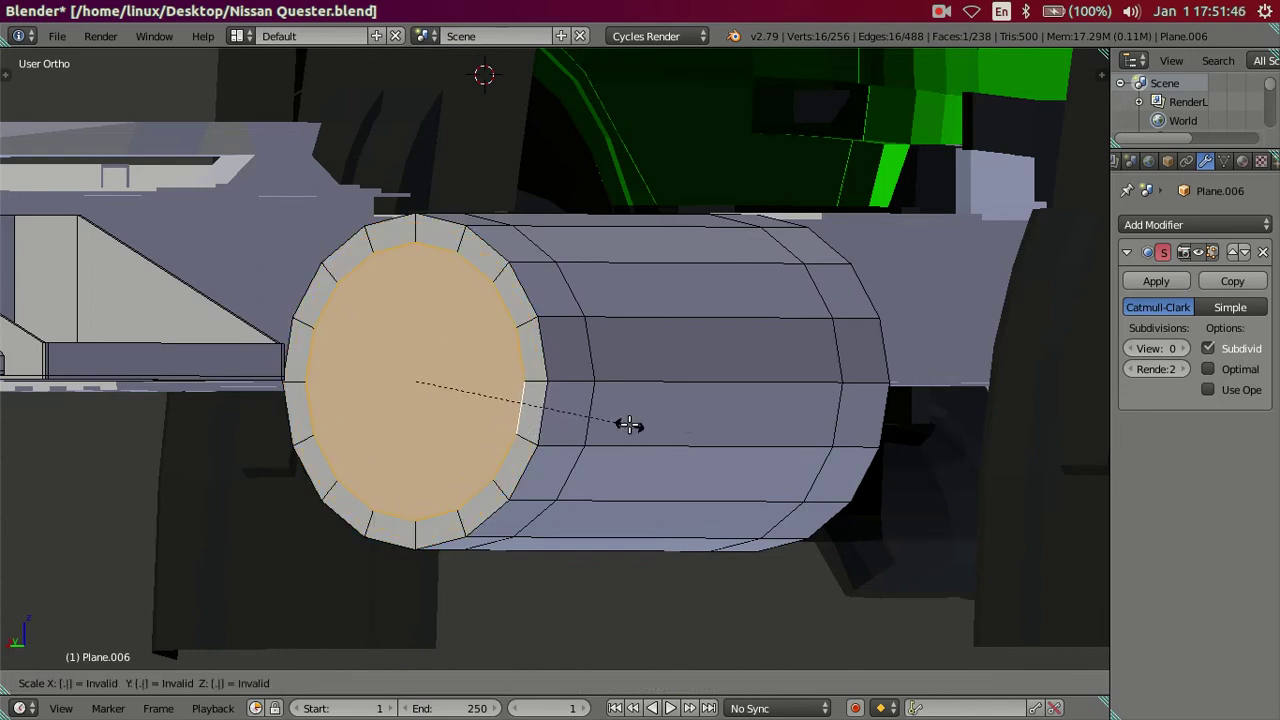
text(08)
key(Return)
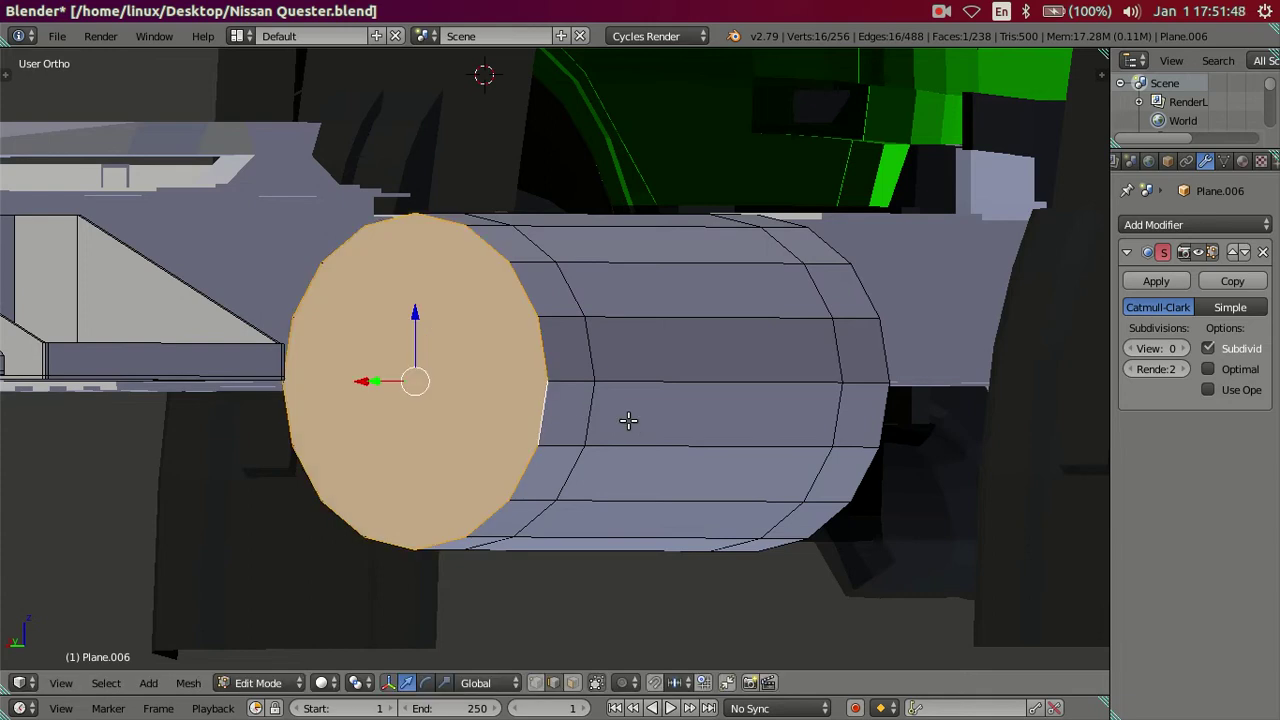
Step: Re-extrude the cap face and scale it to 0.8 to form an inset rim
key(a)
right_click(541, 419)
key(e)
key(s)
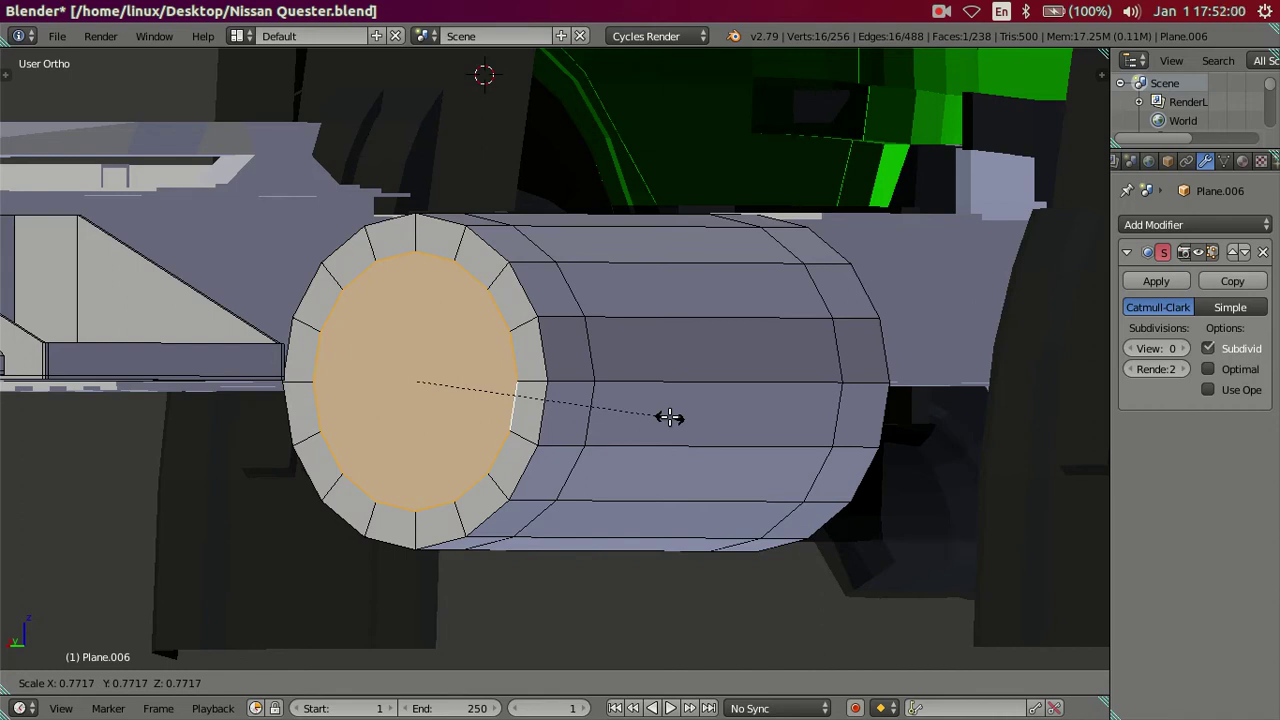
text(.)
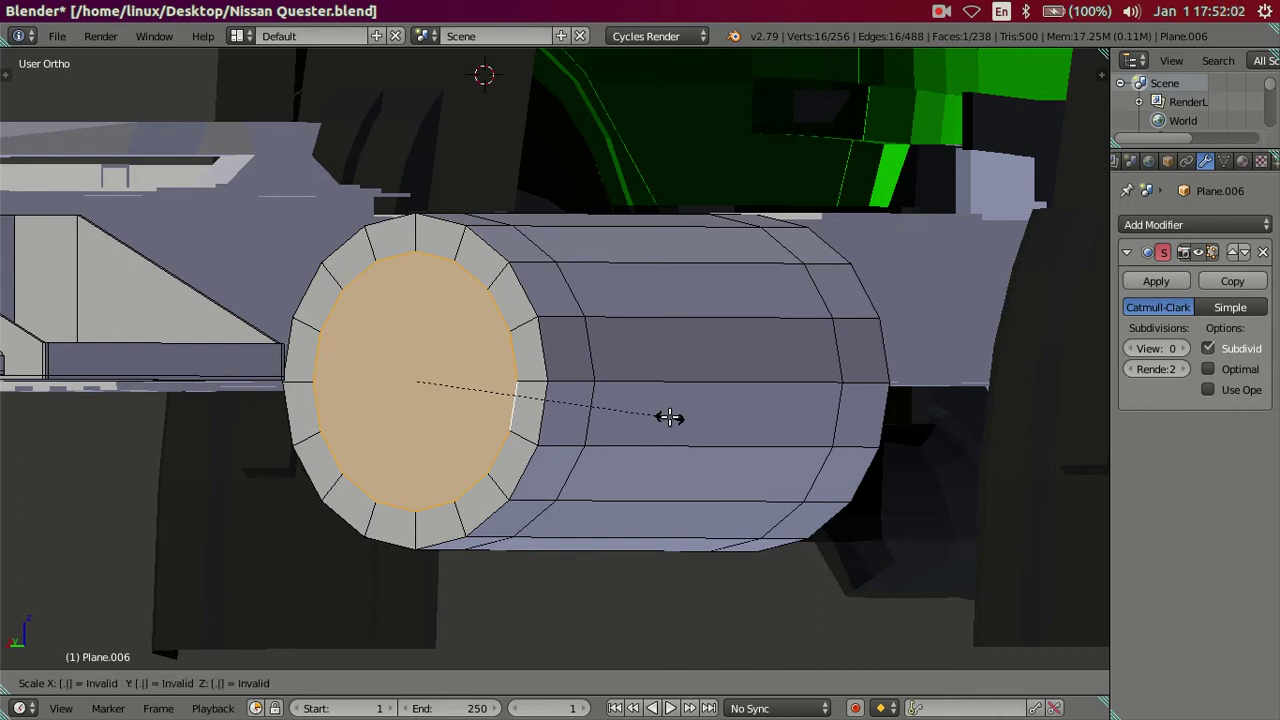
text(8)
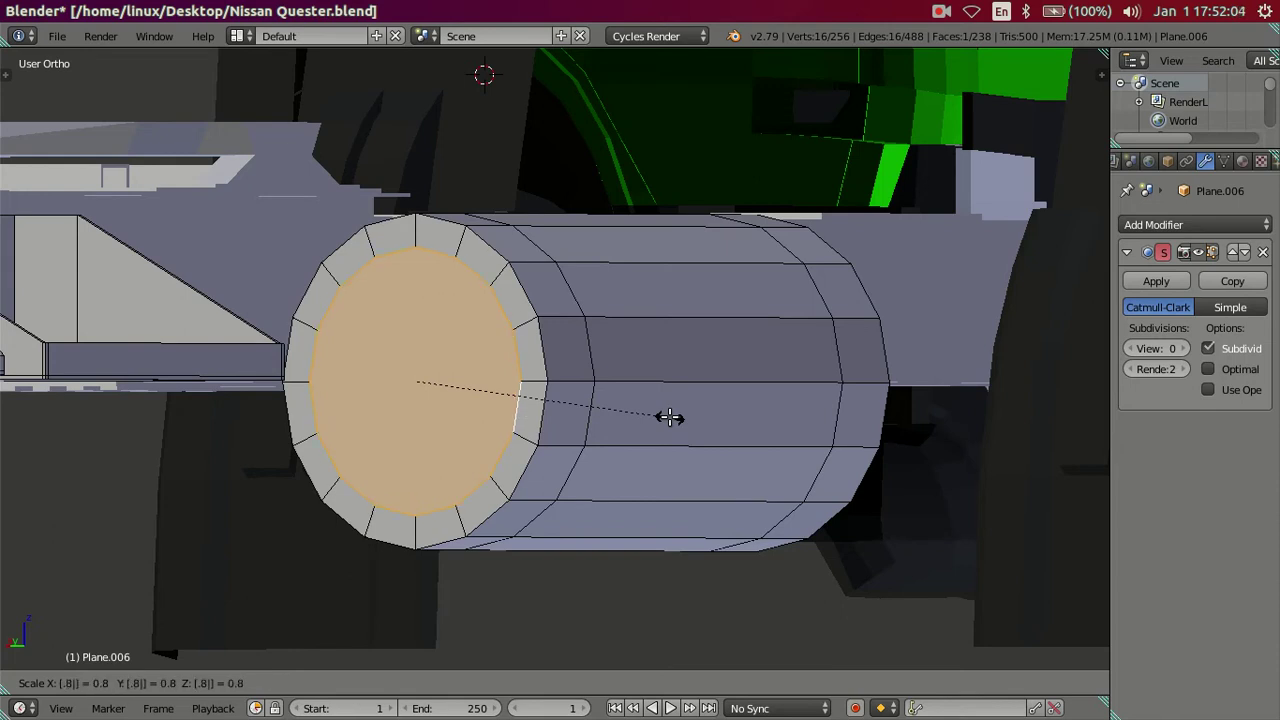
Step: Finish the 0.8 inset on one tank cap and inset the other end cap too
key(Return)
mouse_move(714, 423)
middle_down()
mouse_move(728, 443)
mouse_move(586, 429)
mouse_move(516, 432)
mouse_move(517, 451)
middle_up()
right_click(600, 449)
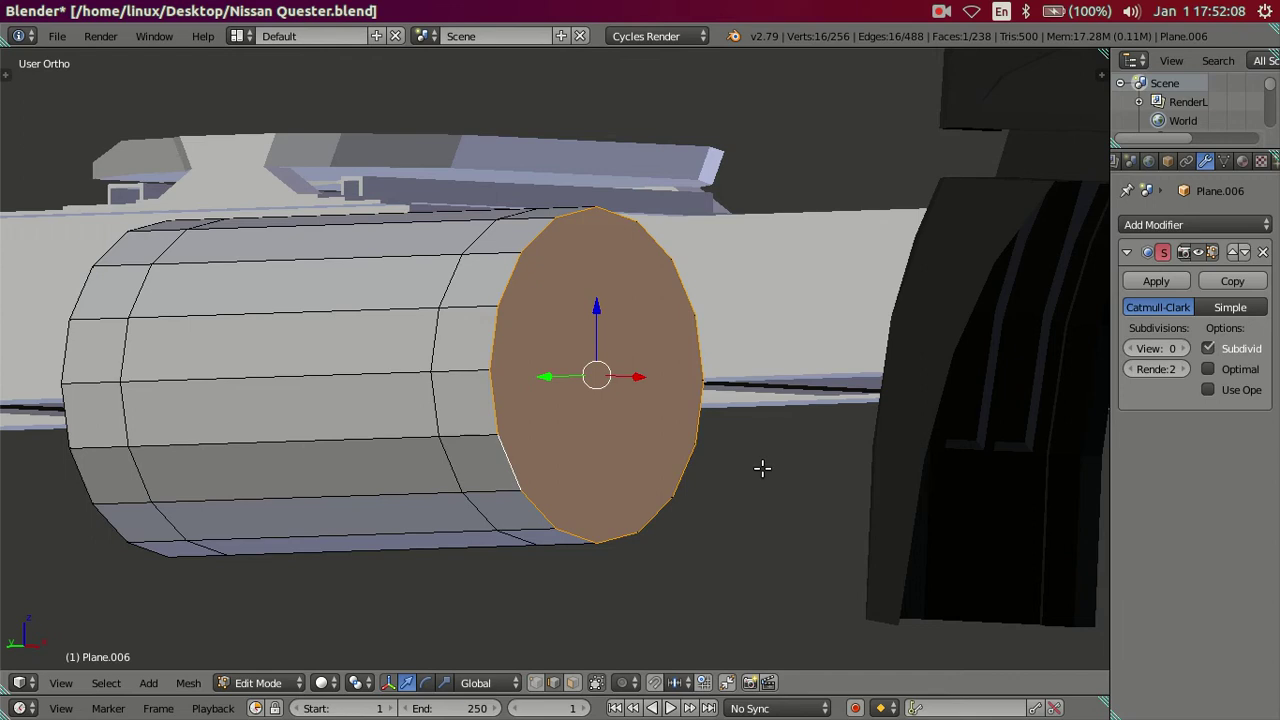
text(es)
text(.)
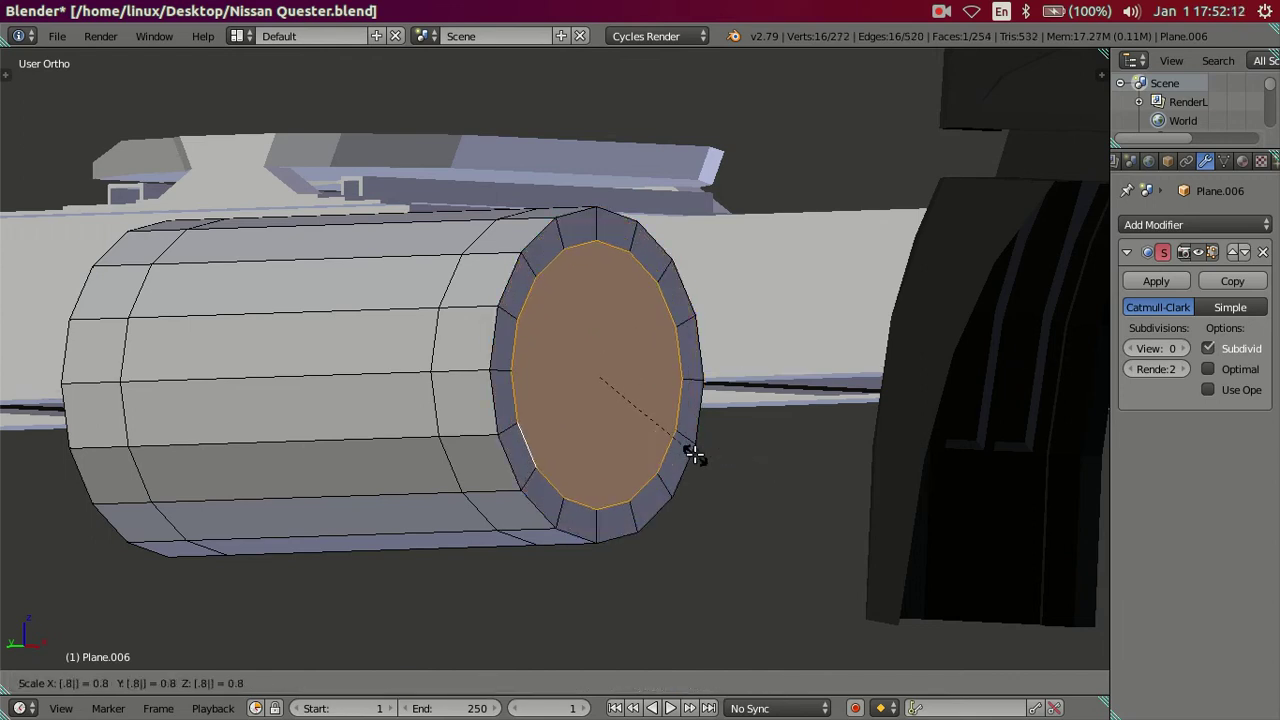
key(Return)
Step: Add two loop cuts near the tank's ends, then dissolve both loops again
key(a)
mouse_move(697, 443)
middle_down()
mouse_move(583, 420)
mouse_move(588, 500)
mouse_move(608, 476)
middle_up()
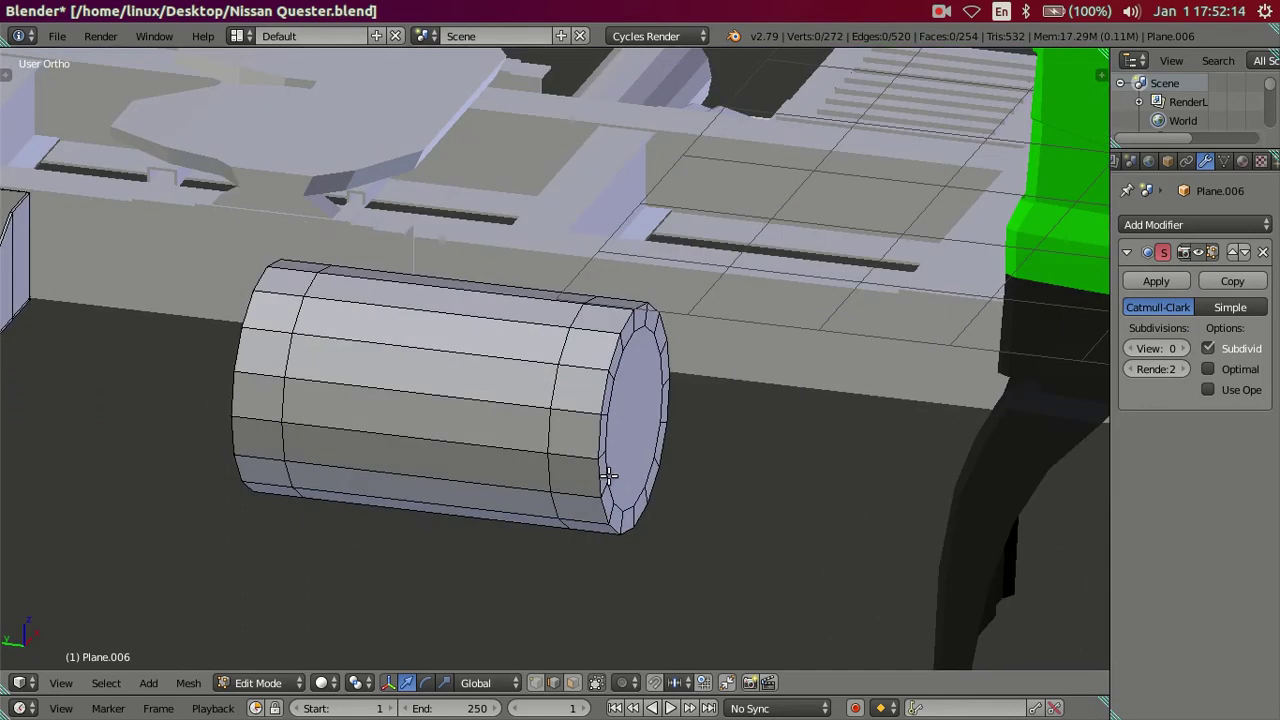
key(ctrl+r)
click(571, 410)
right_click(555, 418)
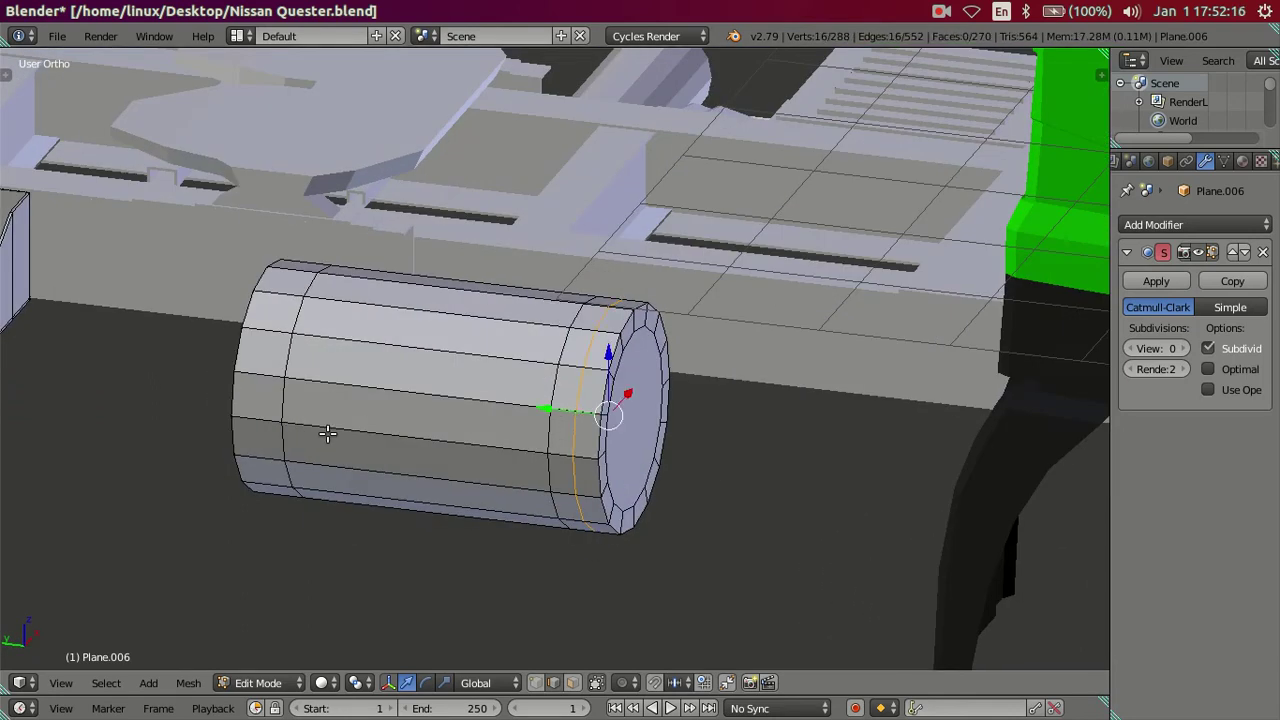
key(ctrl+r)
click(257, 378)
right_click(437, 393)
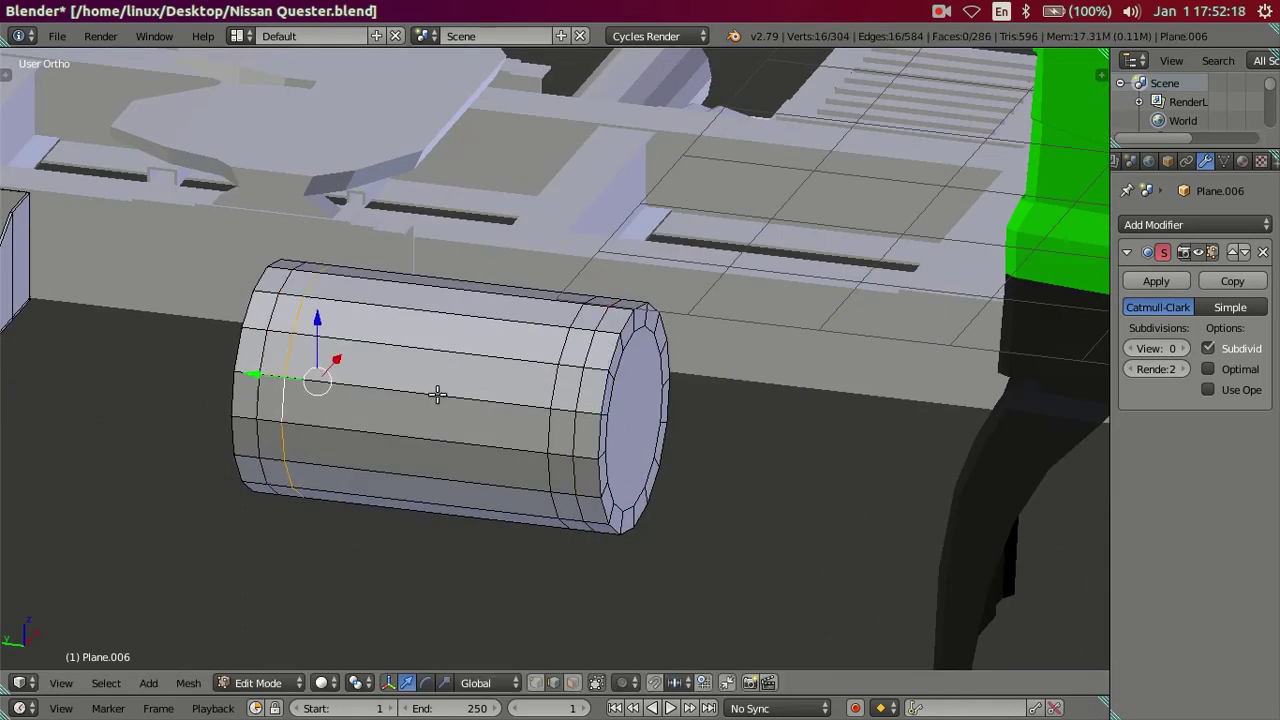
alt+shift+right_click(530, 427)
key(x)
click(717, 446)
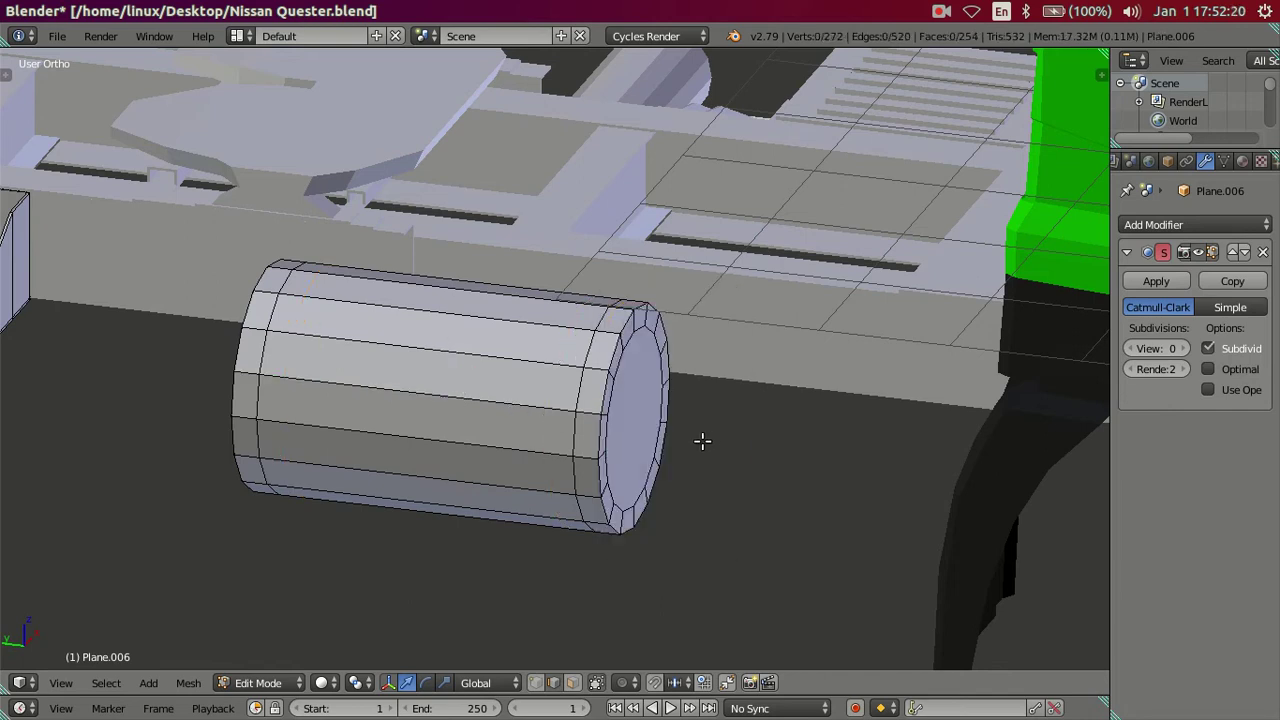
Step: Extrude each tank end face and scale it to 0.5
mouse_move(702, 441)
middle_down()
mouse_move(697, 420)
mouse_move(694, 449)
middle_up()
scroll(716, 435, up, 3)
right_click(695, 467)
text(e)
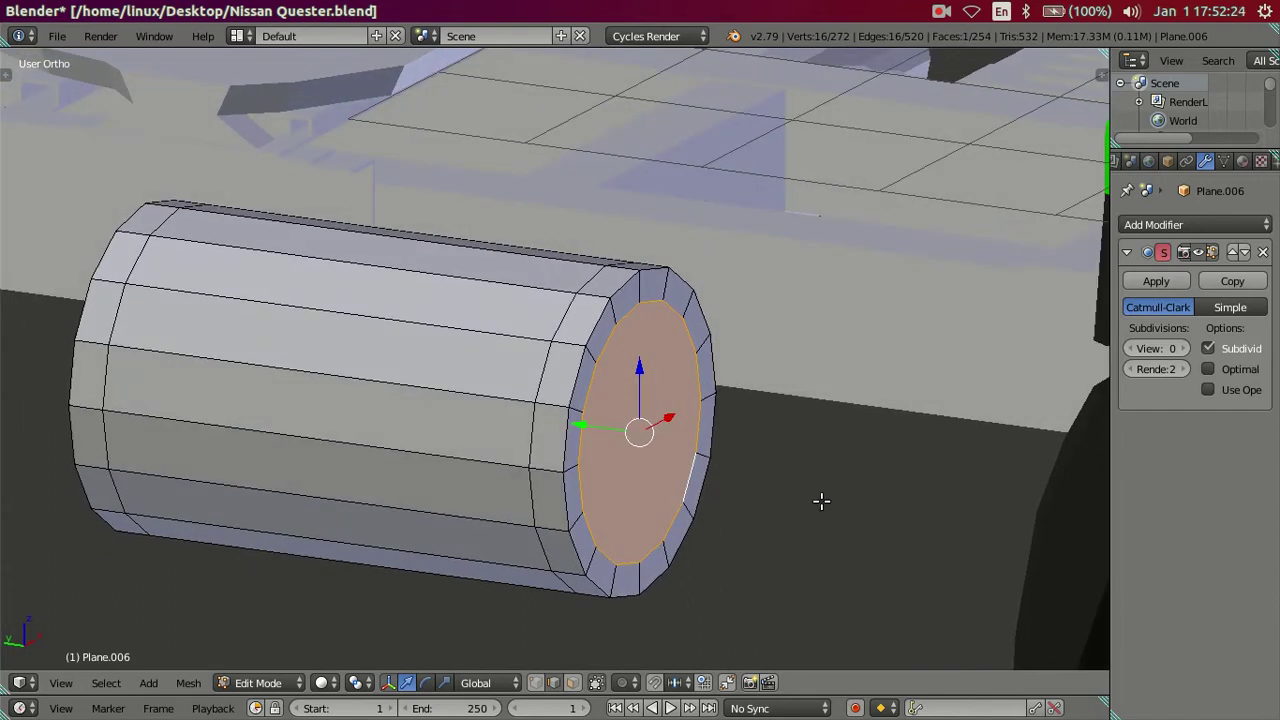
text(s.)
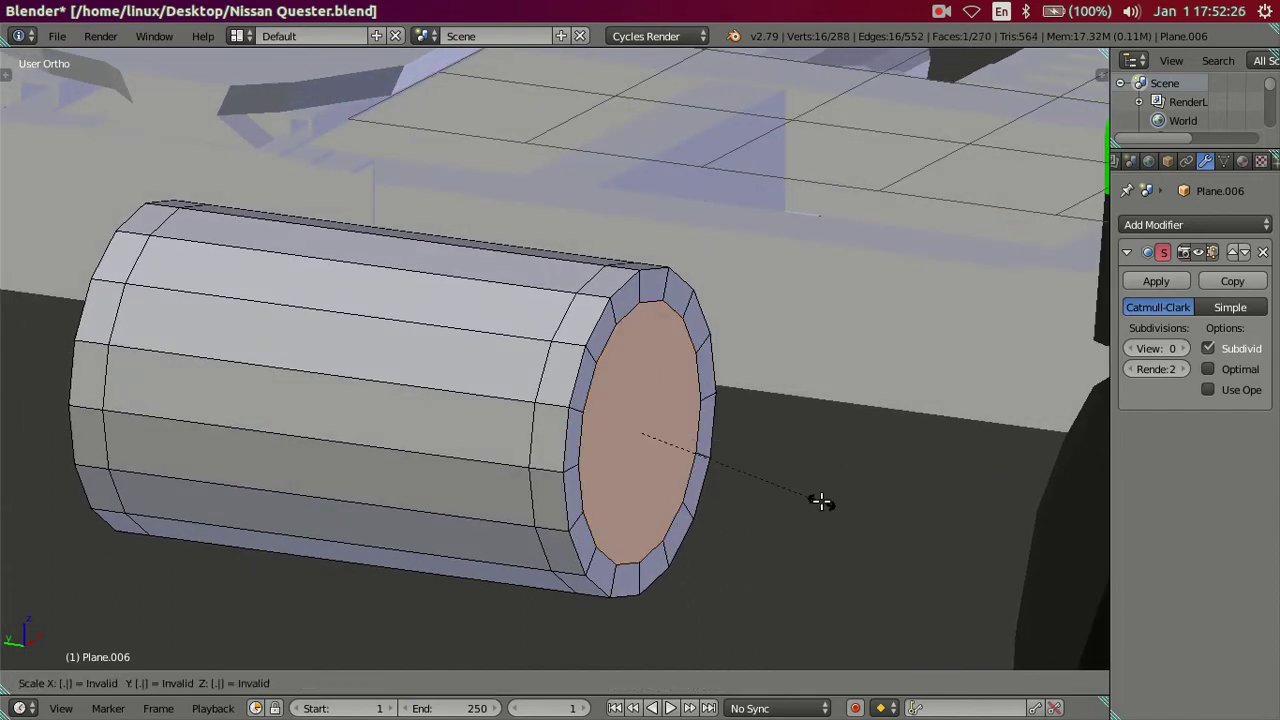
text(5)
key(Return)
mouse_move(549, 491)
middle_down()
mouse_move(500, 463)
mouse_move(531, 470)
middle_up()
key(a)
right_click(529, 503)
text(es.5)
key(Return)
Step: Set the Subsurf viewport level to 2 and leave Edit Mode
mouse_move(743, 480)
middle_down()
mouse_move(684, 463)
mouse_move(960, 388)
mouse_move(620, 477)
mouse_move(560, 443)
mouse_move(626, 397)
mouse_move(551, 400)
mouse_move(557, 420)
mouse_move(520, 394)
middle_up()
key(a)
double_click(1183, 348)
key(Tab)
key(Tab)
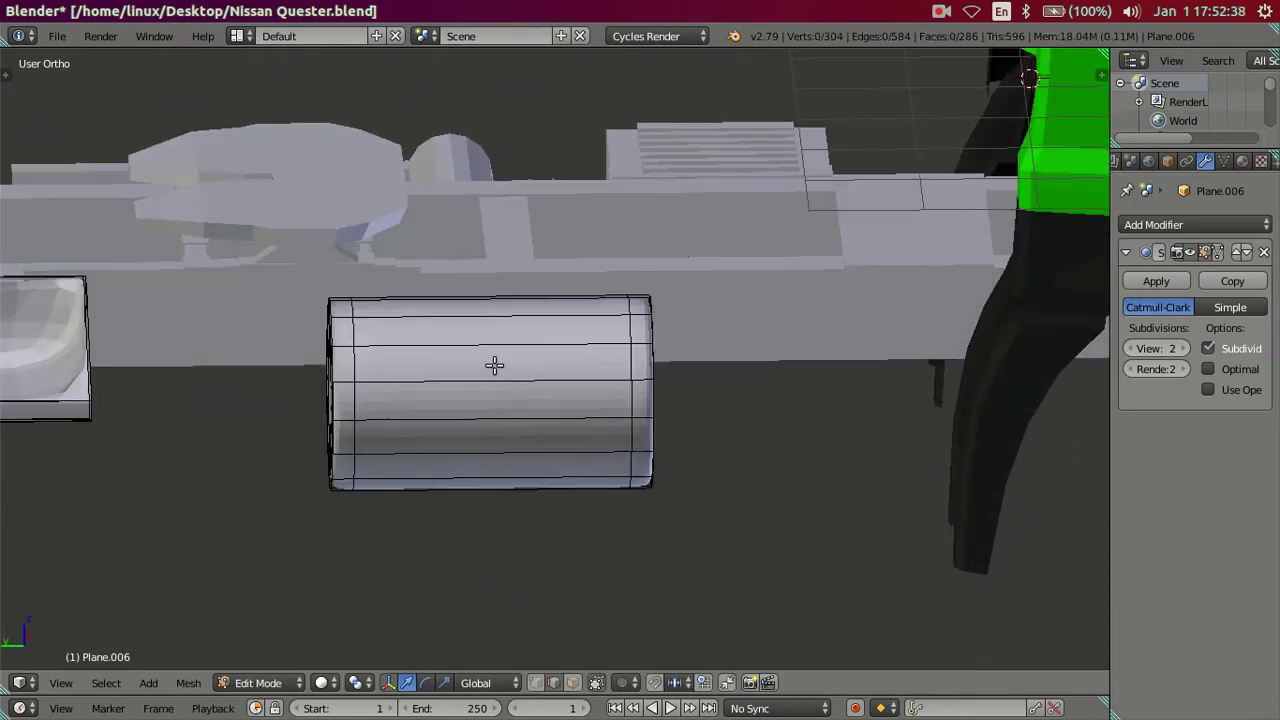
Step: Try centred double loop cuts across the tank's middle and undo them
key(ctrl+r)
scroll(497, 355, up, 1)
click(497, 355)
right_click(497, 355)
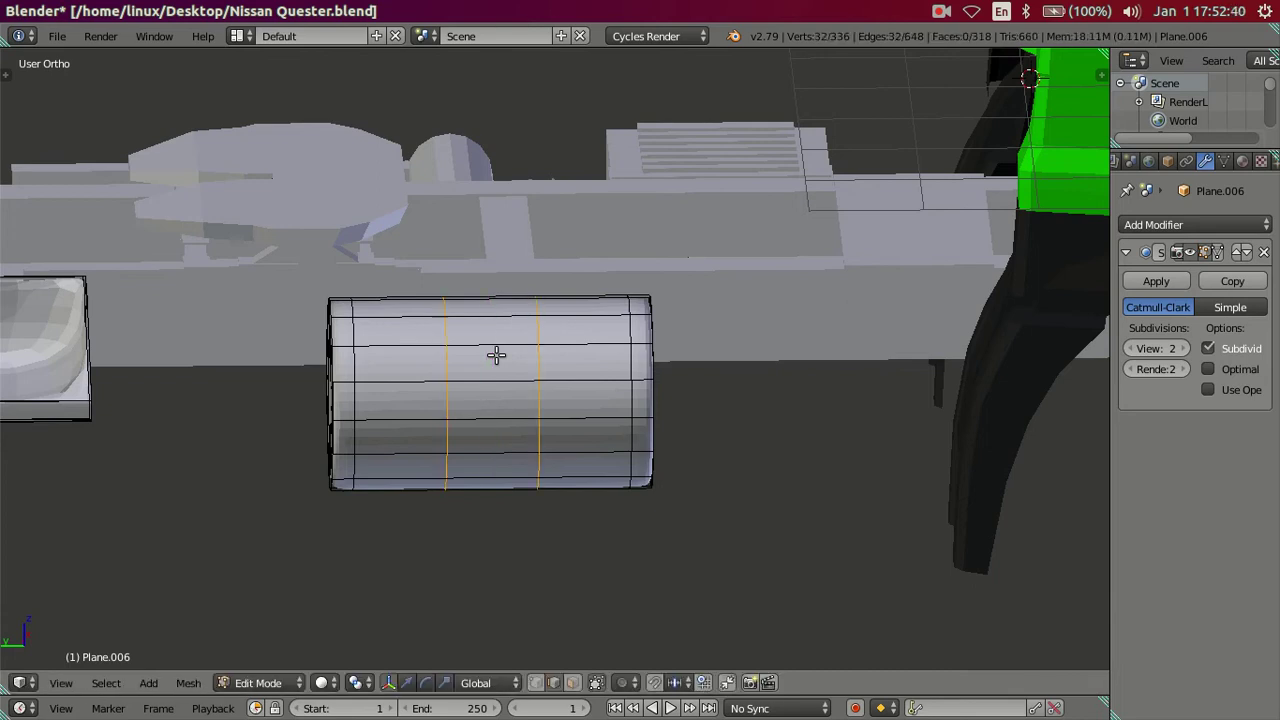
scroll(497, 355, up, 3)
scroll(497, 355, up, 2)
key(ctrl+z)
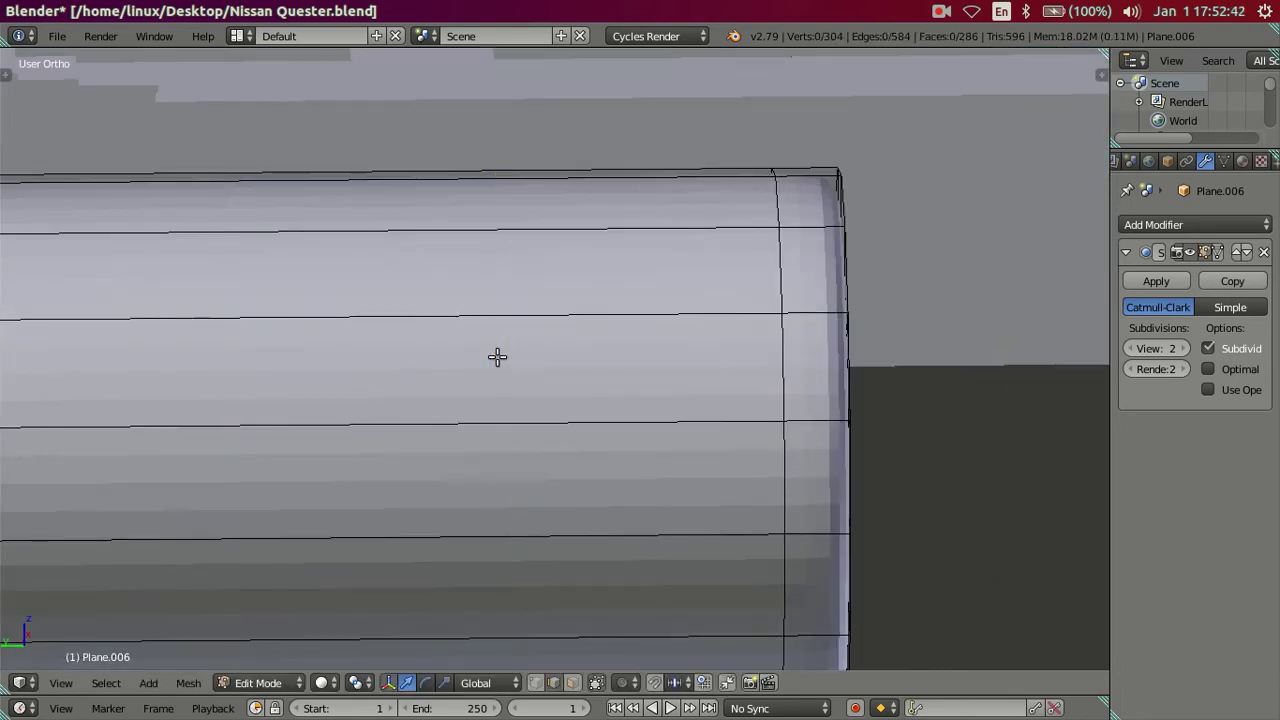
key(ctrl+r)
scroll(451, 414, up, 1)
click(451, 414)
right_click(451, 414)
key(ctrl+z)
click(451, 414)
key(ctrl+z)
Step: Add two centred loop cuts across the tank's middle
key(ctrl+r)
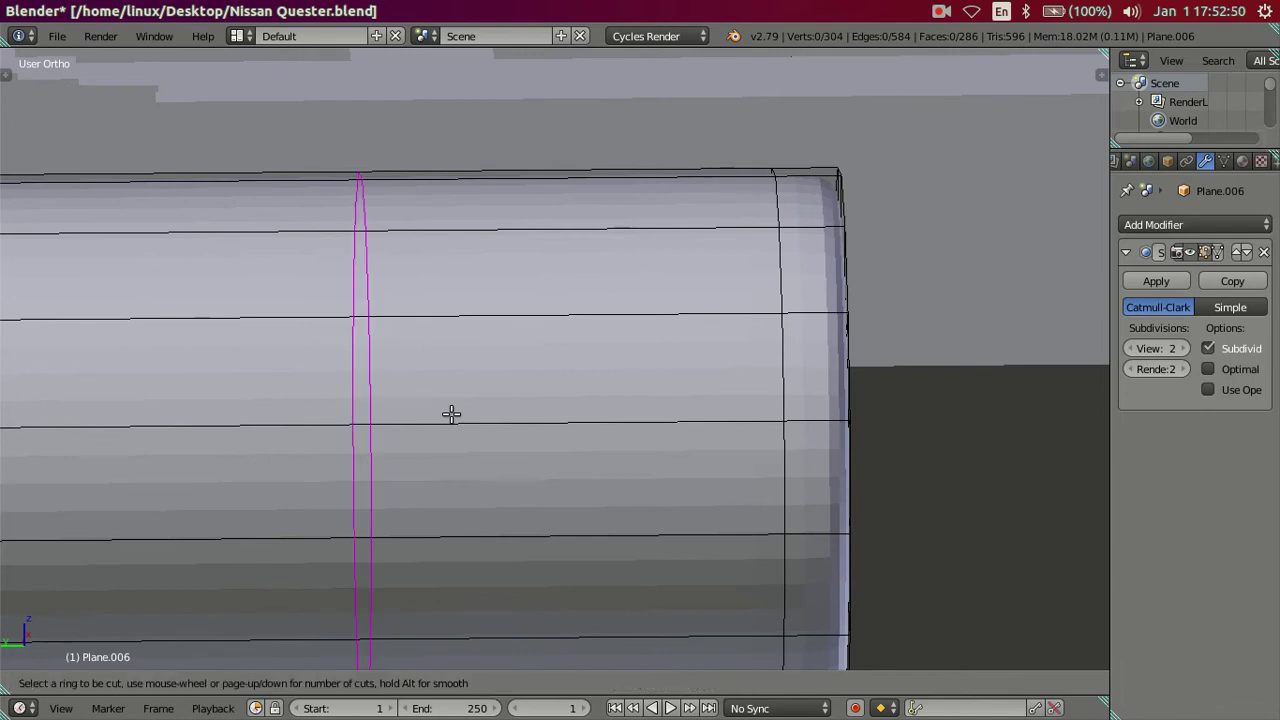
scroll(451, 414, up, 1)
click(451, 414)
right_click(451, 414)
scroll(451, 414, down, 1)
scroll(451, 414, down, 3)
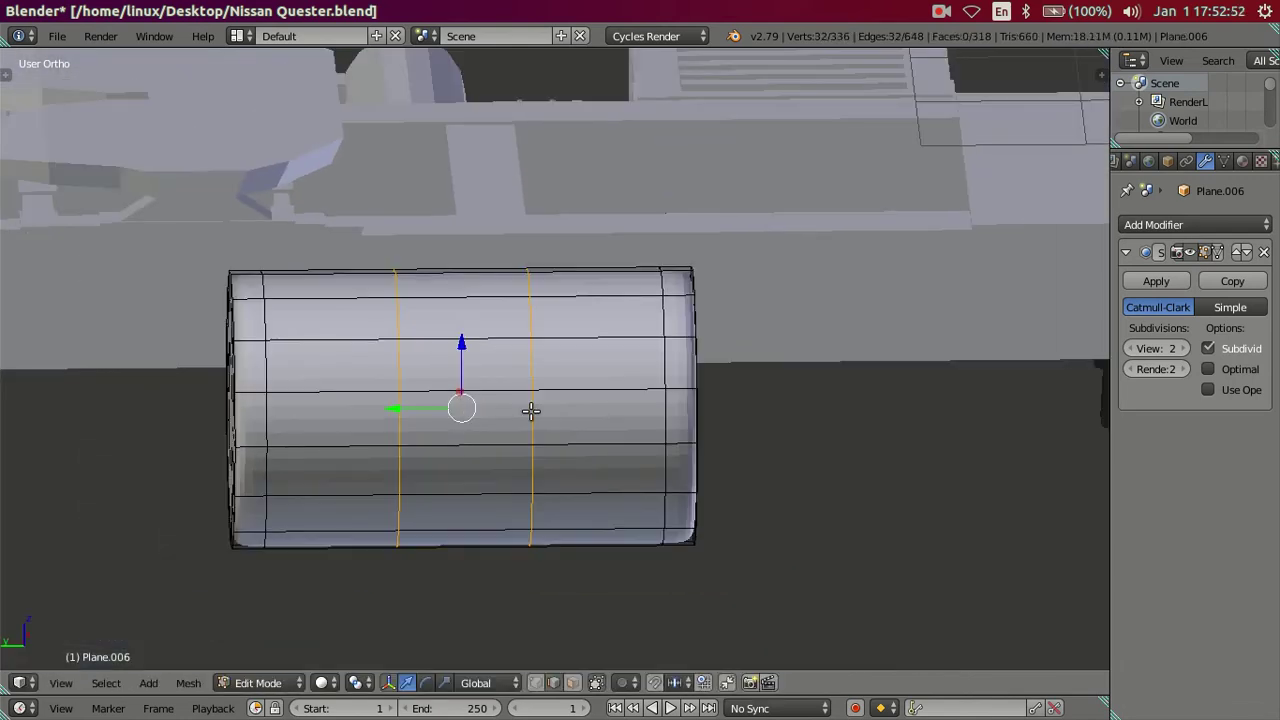
scroll(530, 411, down, 1)
scroll(573, 403, up, 3)
Step: Cut loops near the tank's right and left ends, then select the two middle loops
key(ctrl+r)
click(583, 403)
right_click(583, 403)
key(ctrl+r)
click(259, 416)
right_click(259, 416)
key(a)
alt+right_click(318, 441)
alt+shift+right_click(528, 439)
Step: Cut another loop close to each end of the tank
key(ctrl+r)
click(663, 418)
right_click(465, 425)
key(ctrl+r)
click(199, 410)
right_click(199, 410)
Step: Dissolve the four inner edge loops, keeping only the support loops near the ends
key(a)
alt+right_click(246, 453)
alt+shift+right_click(328, 455)
alt+shift+right_click(521, 440)
alt+shift+right_click(618, 432)
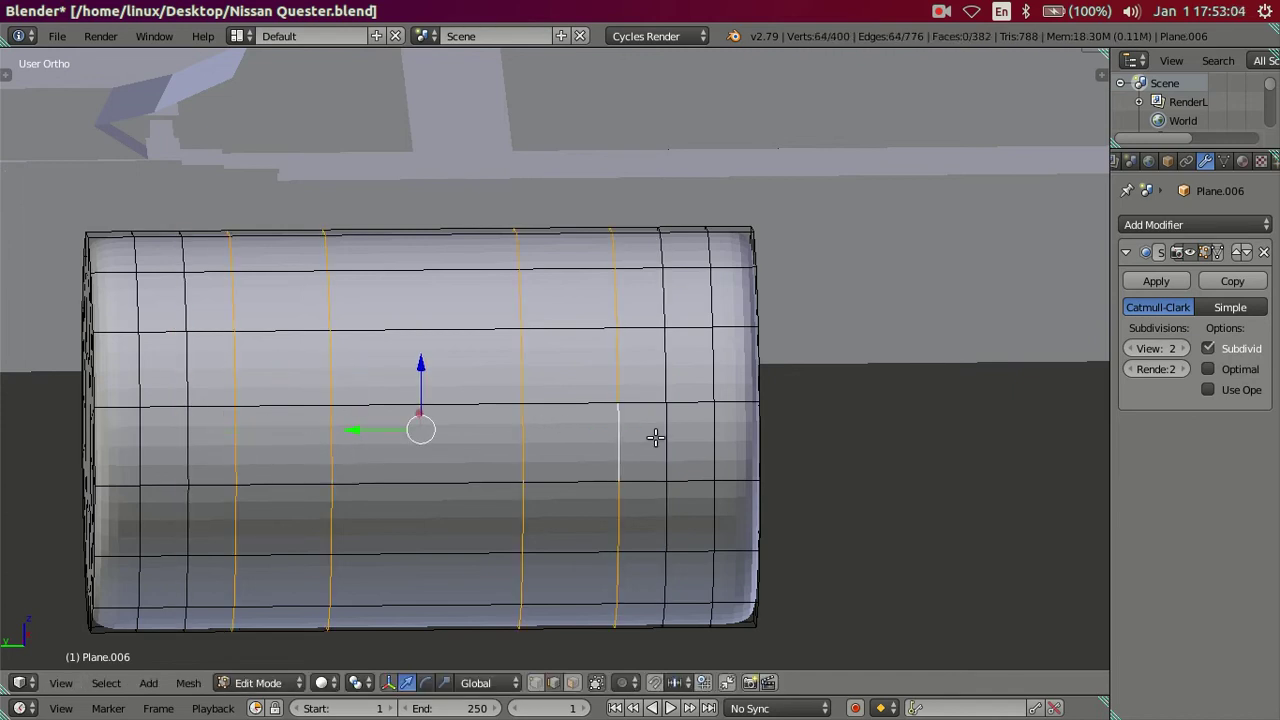
key(x)
click(845, 530)
scroll(705, 443, down, 4)
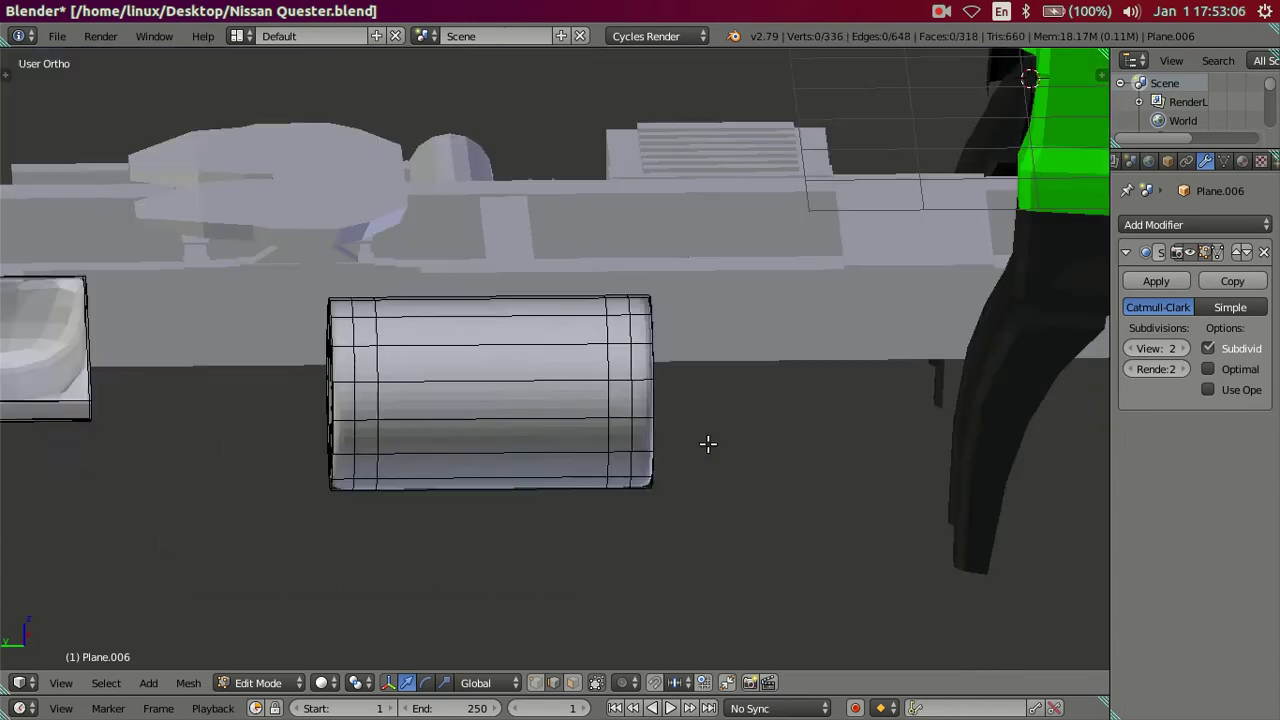
Step: Inspect the smoothed tank in Object Mode, then return to editing its mesh
key(Tab)
mouse_move(643, 443)
middle_down()
mouse_move(577, 458)
mouse_move(880, 468)
mouse_move(818, 452)
mouse_move(594, 489)
mouse_move(534, 441)
mouse_move(523, 398)
middle_up()
scroll(576, 463, down, 3)
scroll(464, 398, up, 3)
key(Tab)
scroll(274, 434, down, 2)
mouse_move(274, 434)
middle_down()
mouse_move(449, 431)
mouse_move(404, 503)
middle_up()
scroll(406, 433, up, 3)
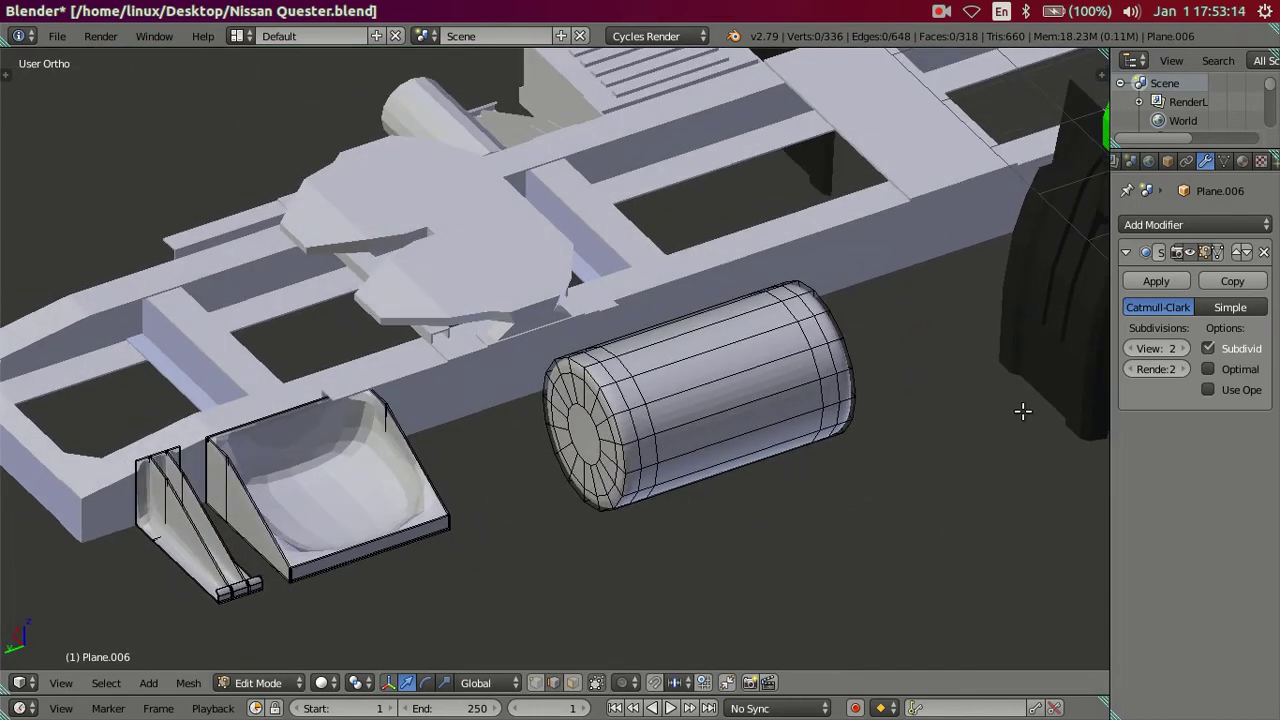
Step: Set the Subsurf view level to 0 and dissolve the loop at the tank's front end
click(1137, 348)
click(1137, 348)
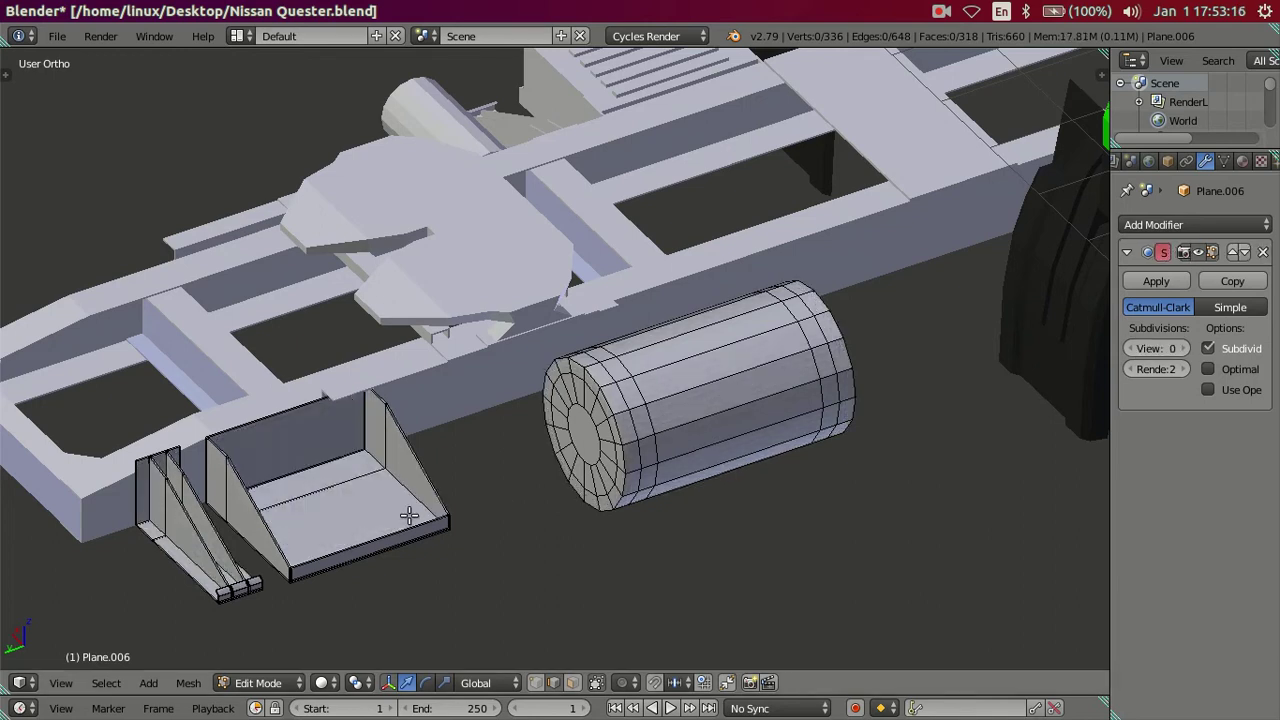
scroll(699, 485, up, 2)
alt+right_click(703, 426)
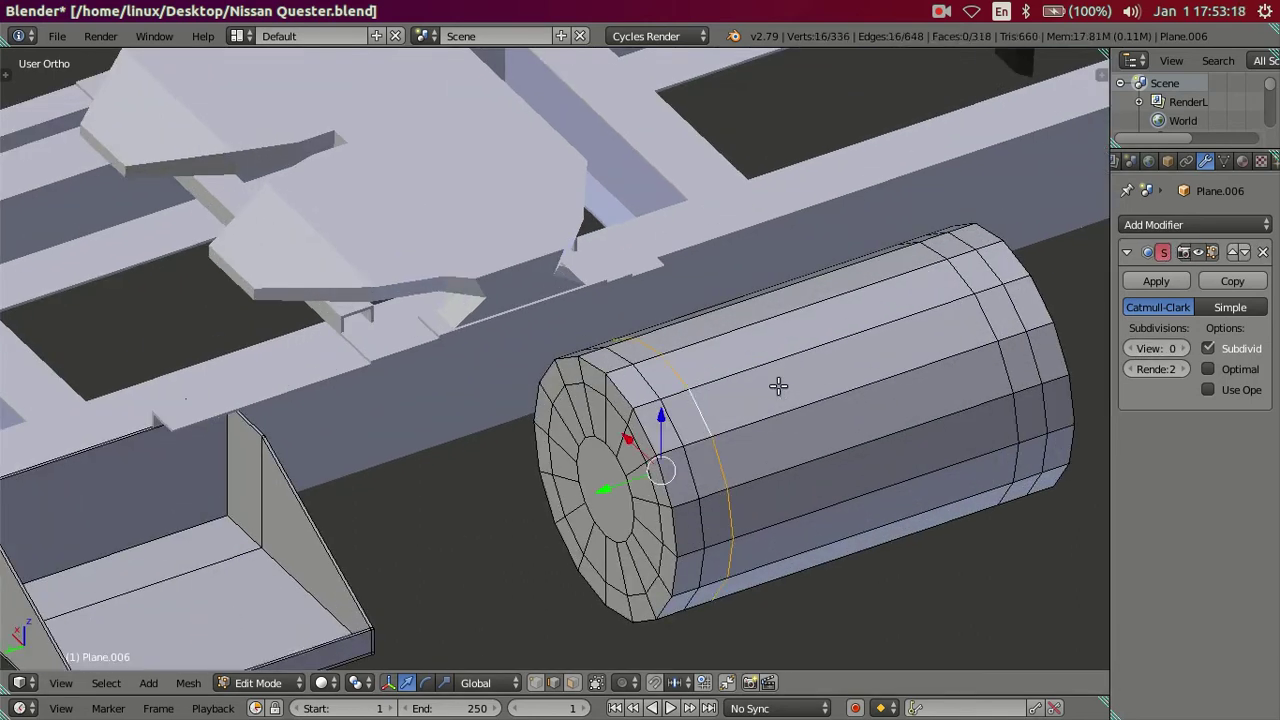
key(x)
click(915, 333)
scroll(499, 494, down, 2)
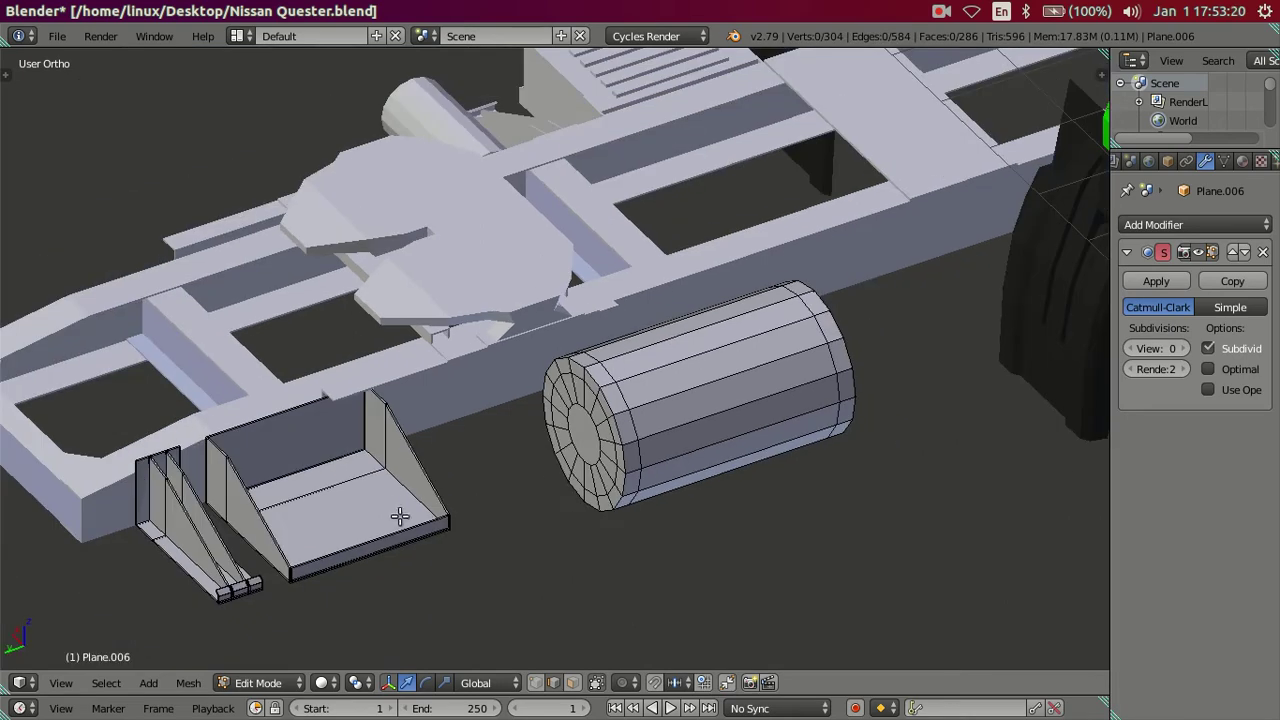
Step: Hide the step bracket's back wall face and select the dark face behind it
mouse_move(371, 481)
middle_down()
mouse_move(520, 487)
mouse_move(334, 514)
mouse_move(443, 494)
middle_up()
scroll(310, 490, up, 4)
shift+middle_drag(285, 473, 557, 434)
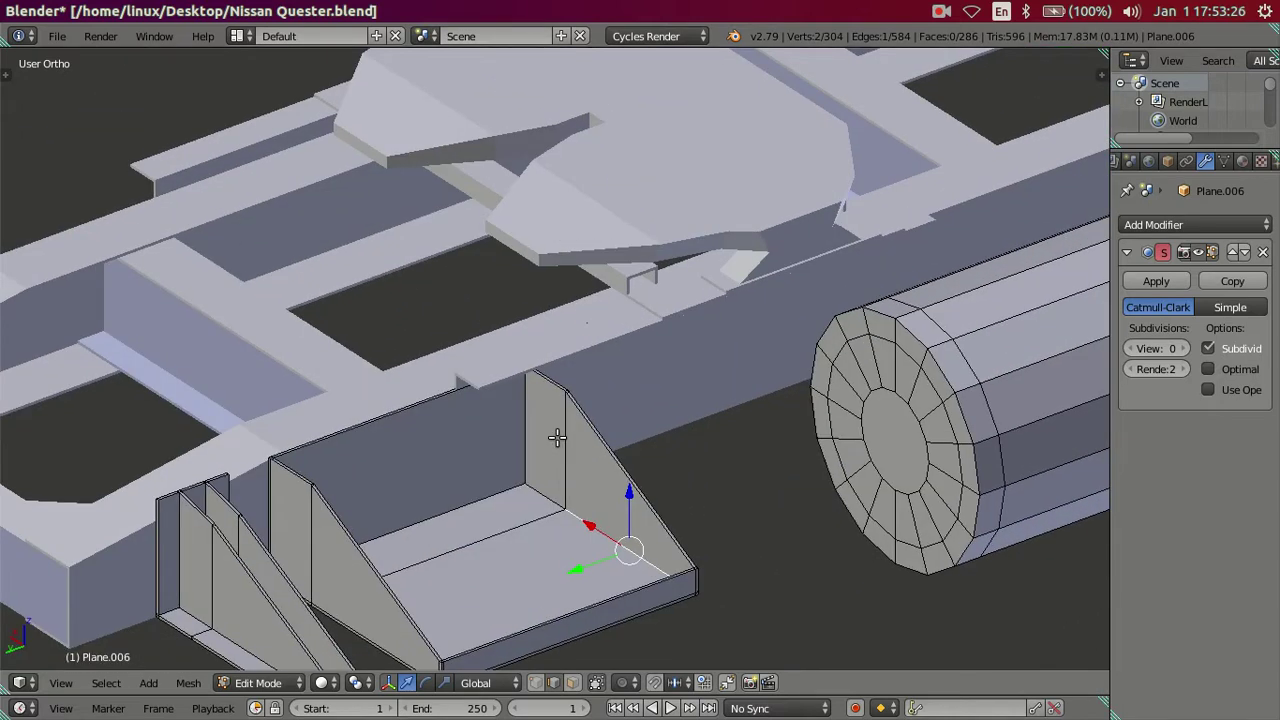
scroll(371, 470, up, 3)
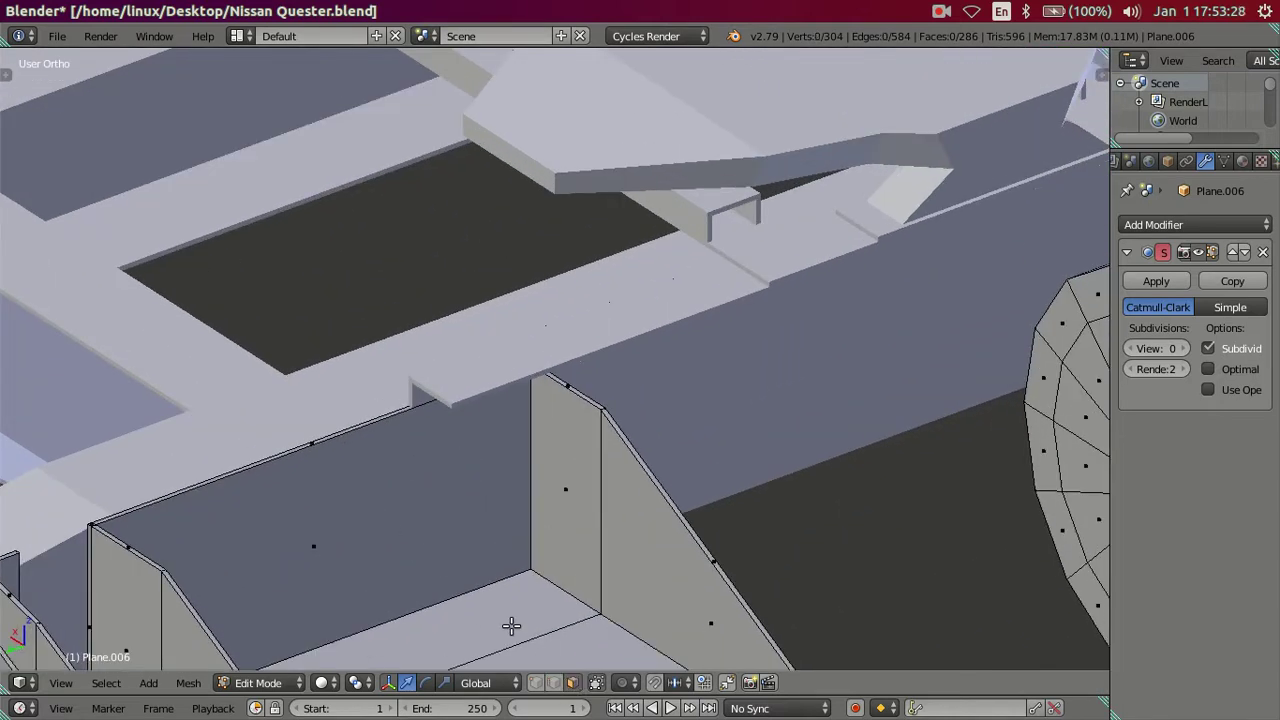
right_click(421, 515)
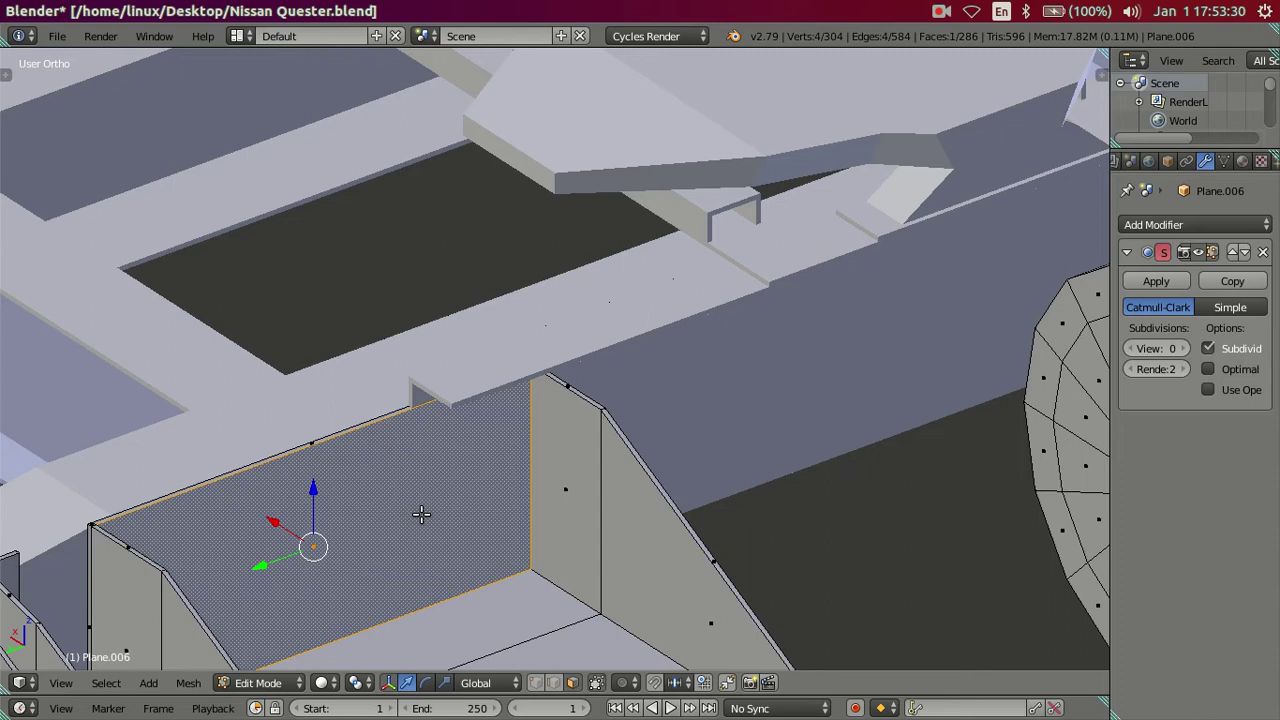
key(h)
scroll(325, 520, down, 1)
right_click(324, 521)
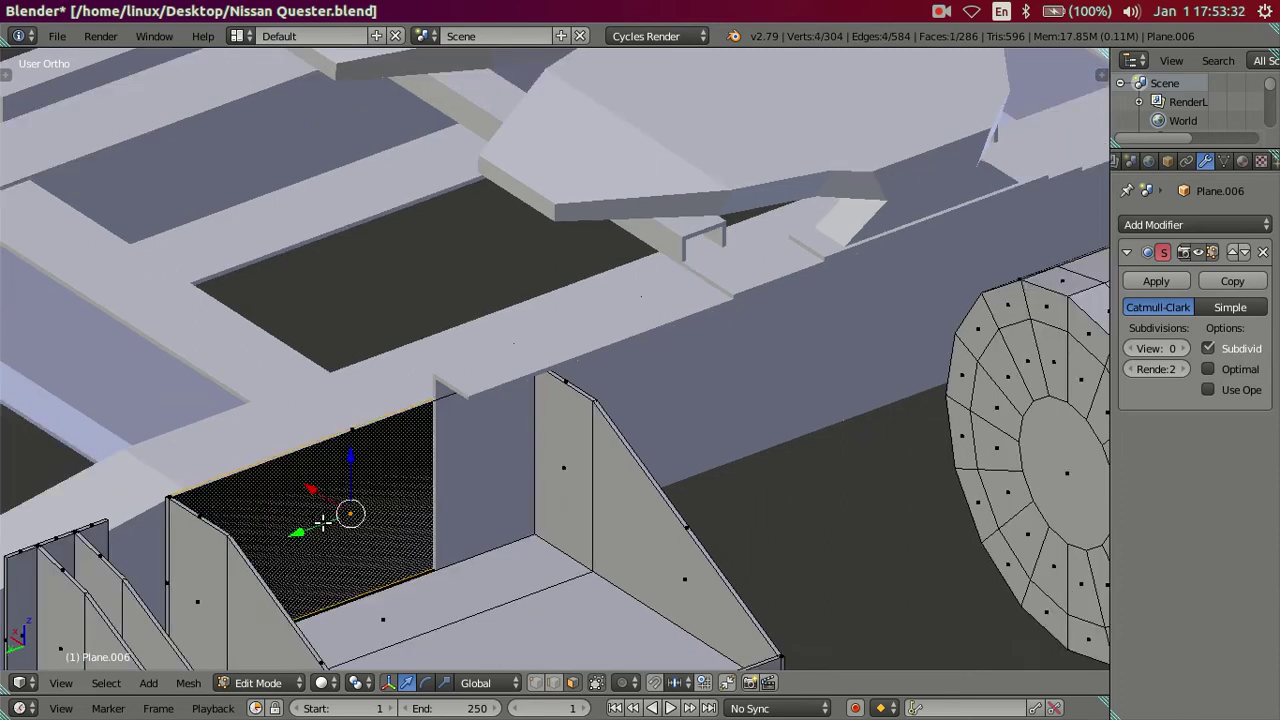
Step: Duplicate the dark face and slide the copy along one axis beside the fuel tank
key(shift+d)
right_click(394, 486)
middle_drag(394, 486, 437, 366)
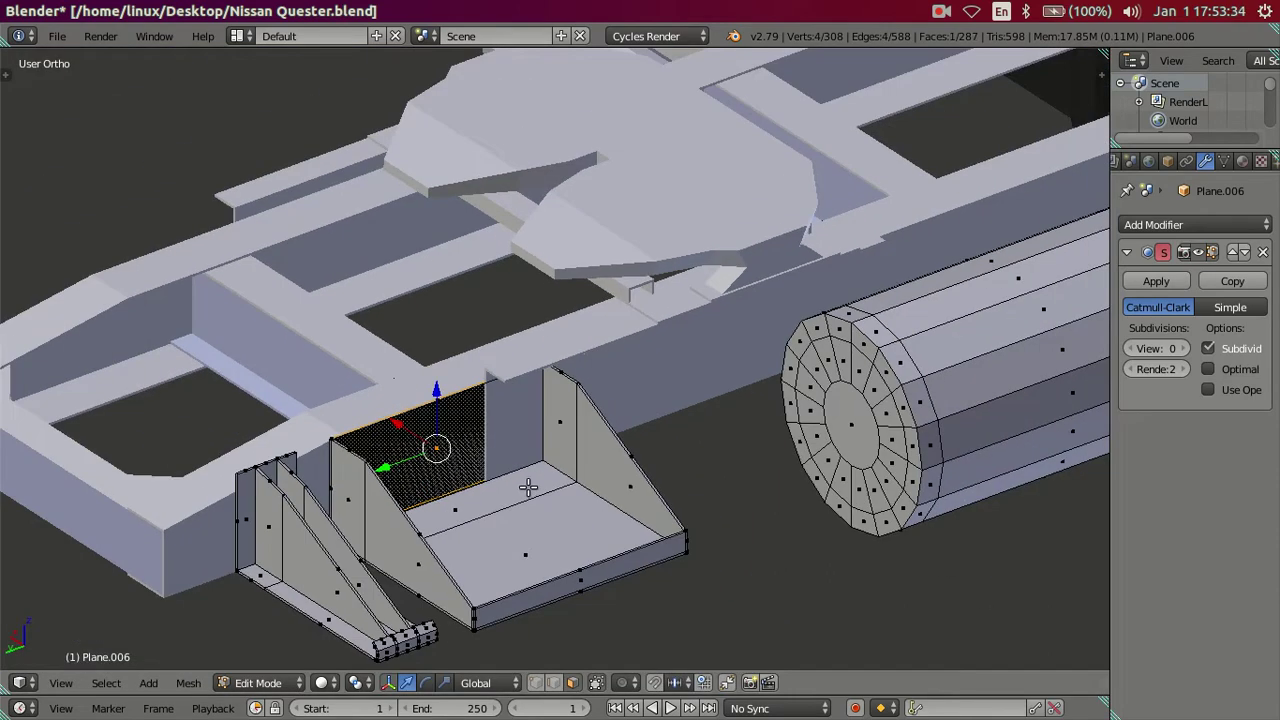
scroll(449, 503, up, 2)
key(g)
key(x)
click(716, 432)
scroll(716, 432, down, 3)
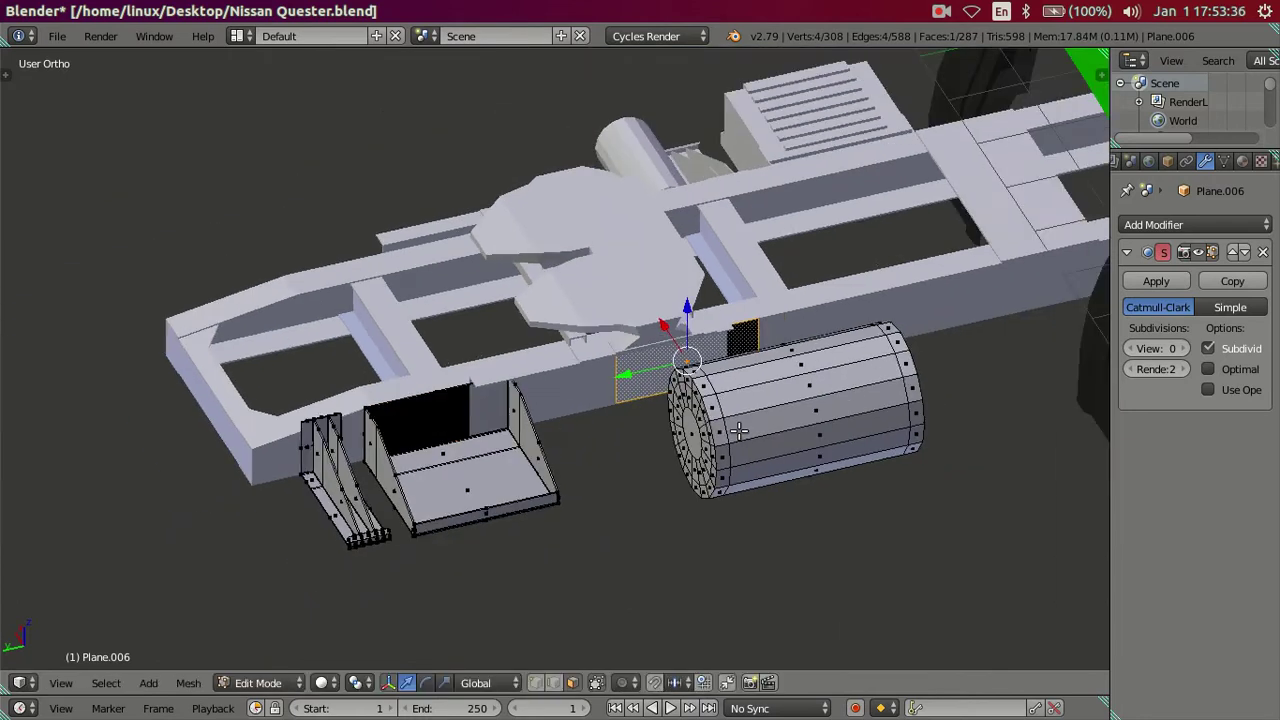
drag(595, 388, 894, 403)
mouse_move(894, 403)
middle_down()
mouse_move(872, 336)
mouse_move(914, 366)
mouse_move(912, 382)
middle_up()
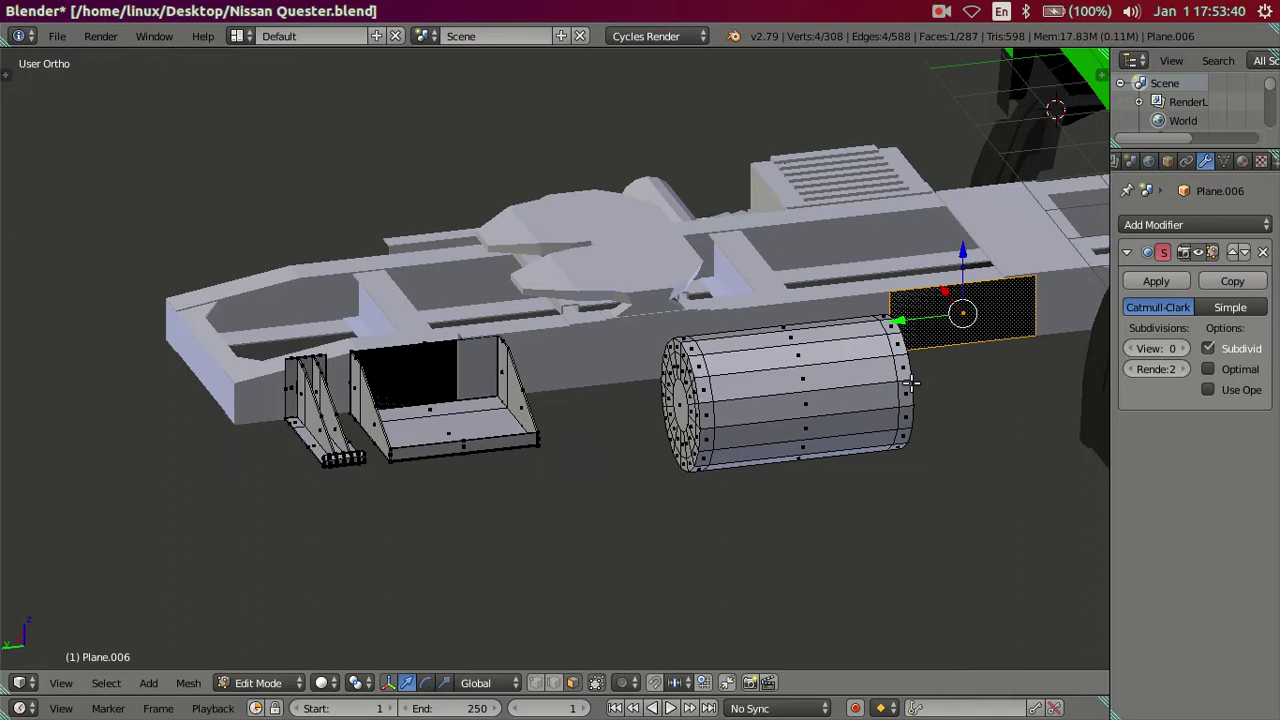
Step: Delete the step bracket and its attached box faces
right_click(330, 458)
key(l)
key(l)
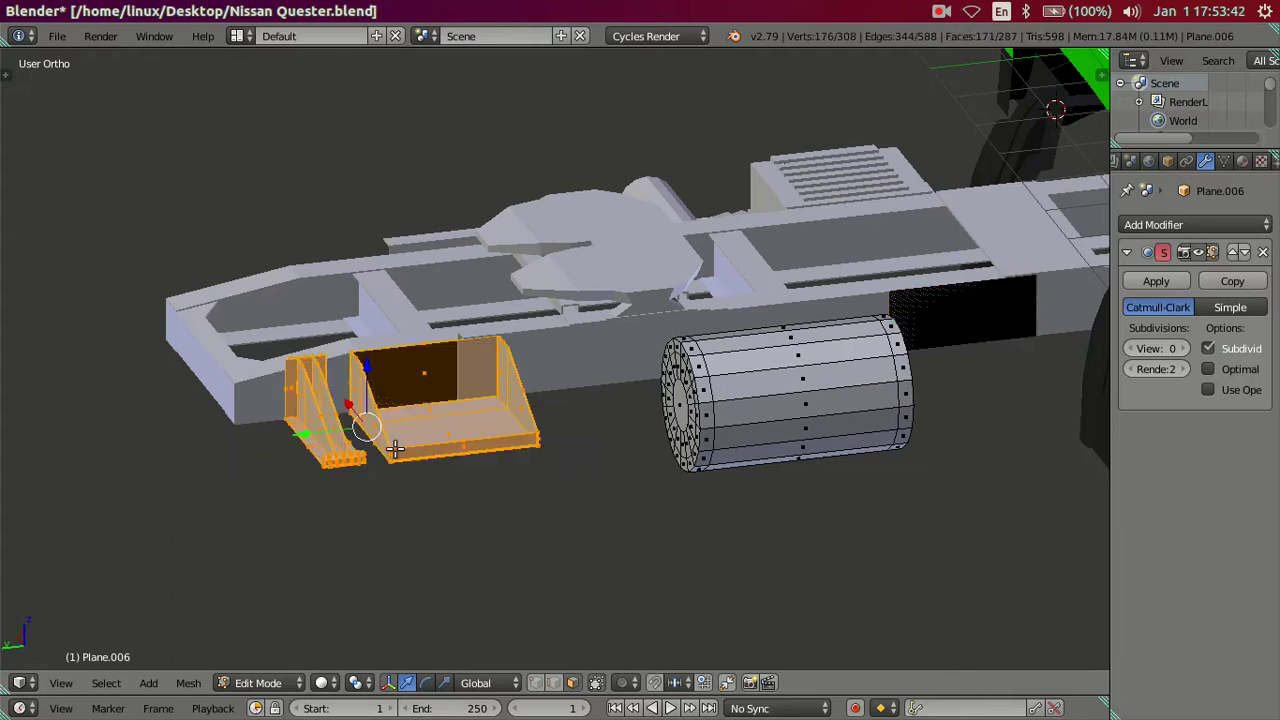
key(x)
click(491, 371)
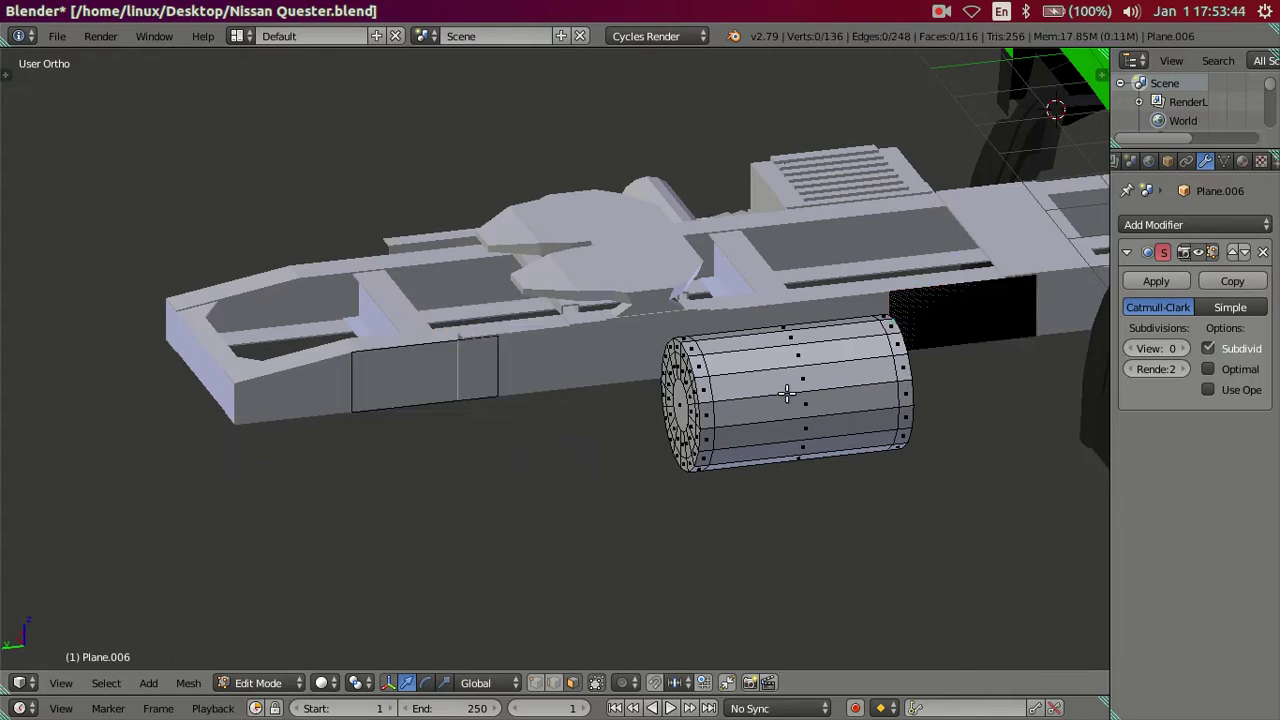
middle_drag(491, 371, 615, 420)
scroll(615, 420, up, 2)
right_click(608, 355)
Step: In top view, copy the tank's Median Y, 10.5293, into the dark panel's Y field
mouse_move(608, 355)
middle_down()
mouse_move(628, 440)
mouse_move(654, 417)
mouse_move(657, 441)
middle_up()
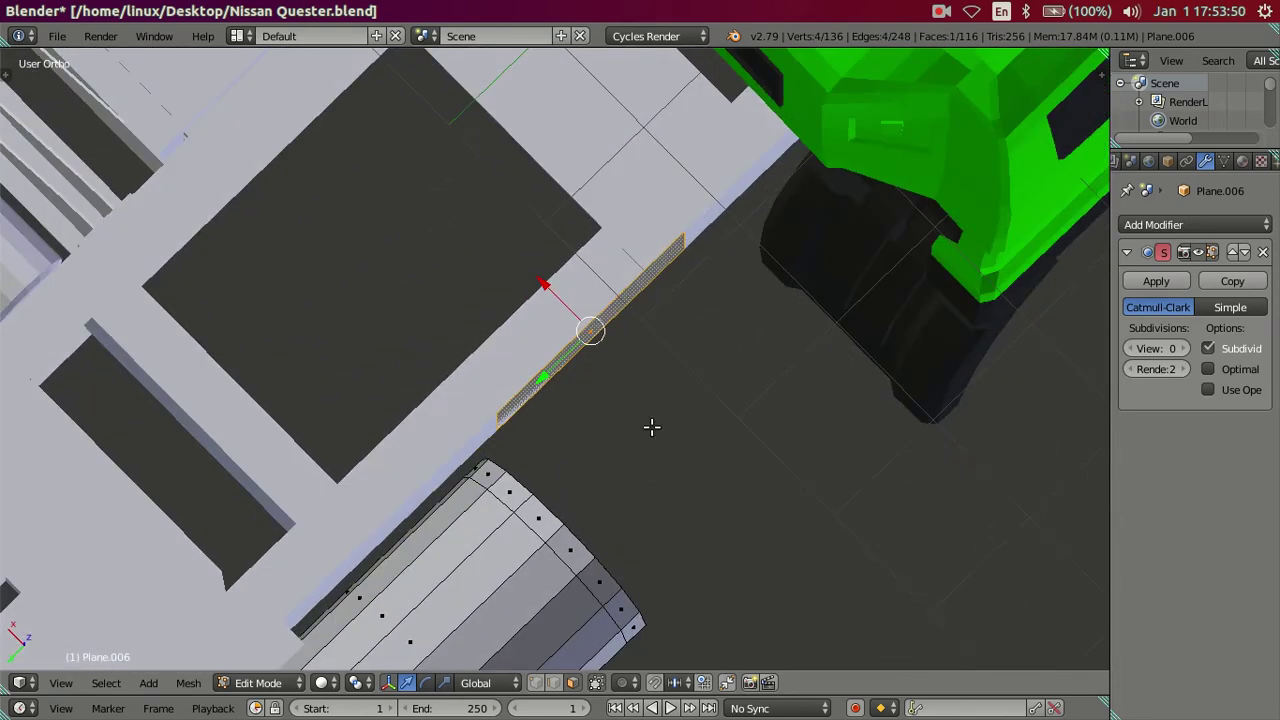
key(KP_7)
scroll(530, 243, down, 1)
scroll(520, 300, down, 1)
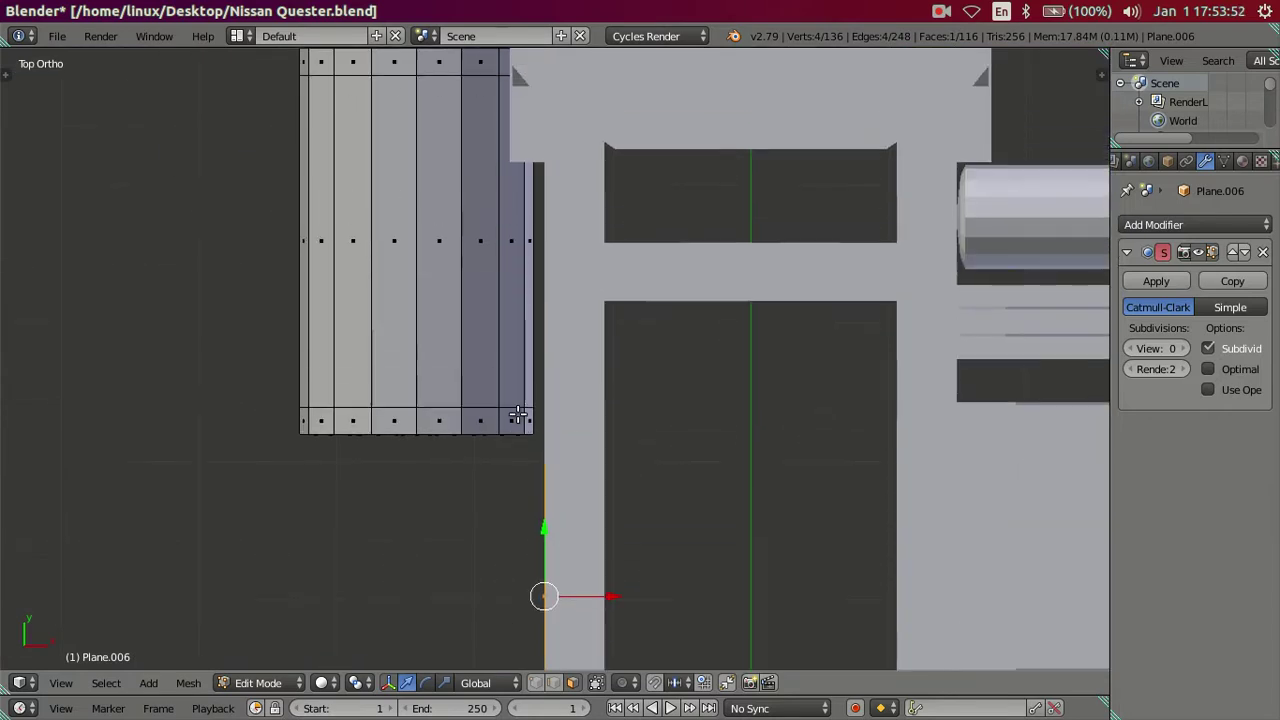
scroll(470, 316, down, 1)
right_click(478, 275)
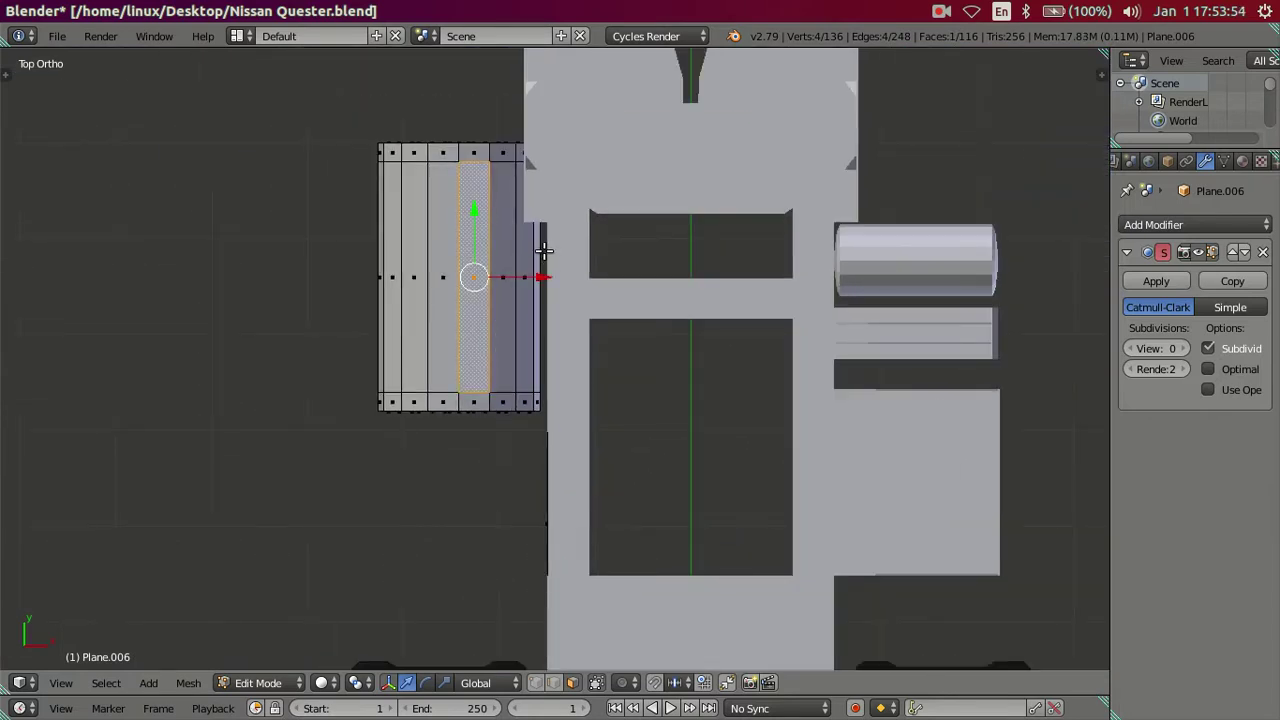
key(n)
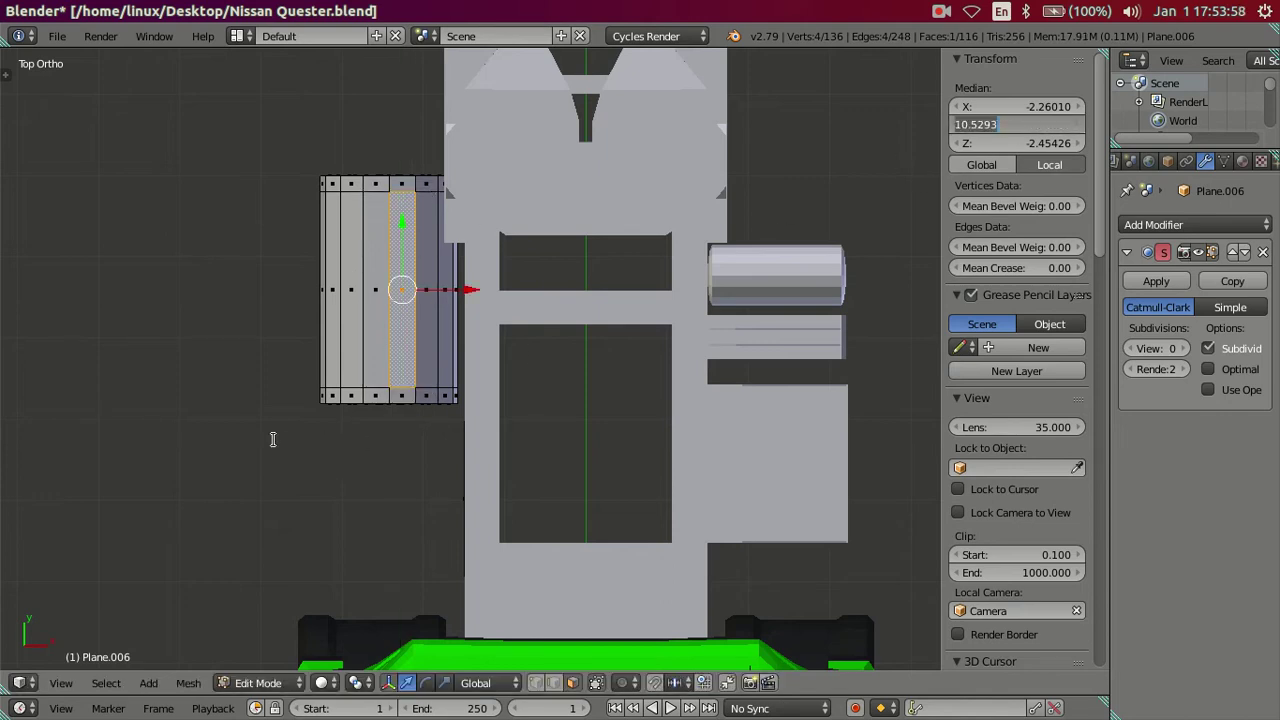
key(Return)
mouse_move(274, 443)
middle_down()
mouse_move(550, 404)
mouse_move(529, 497)
mouse_move(1014, 163)
middle_up()
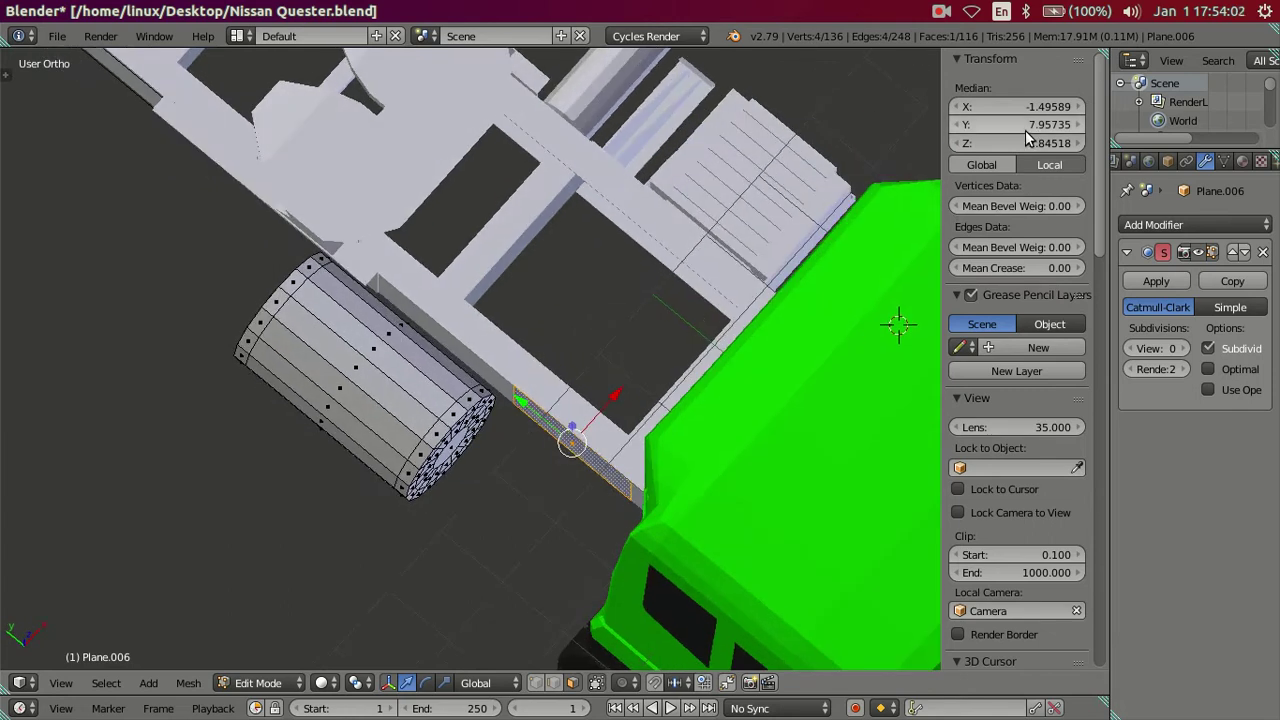
drag(1025, 126, 1085, 126)
key(a)
Step: Select the fuel tank and slide it along Y beneath the panel
mouse_move(695, 230)
middle_down()
mouse_move(577, 349)
mouse_move(594, 374)
mouse_move(605, 357)
mouse_move(578, 326)
middle_up()
mouse_move(314, 396)
middle_down()
mouse_move(287, 430)
mouse_move(246, 403)
mouse_move(249, 451)
mouse_move(253, 418)
middle_up()
scroll(420, 403, up, 1)
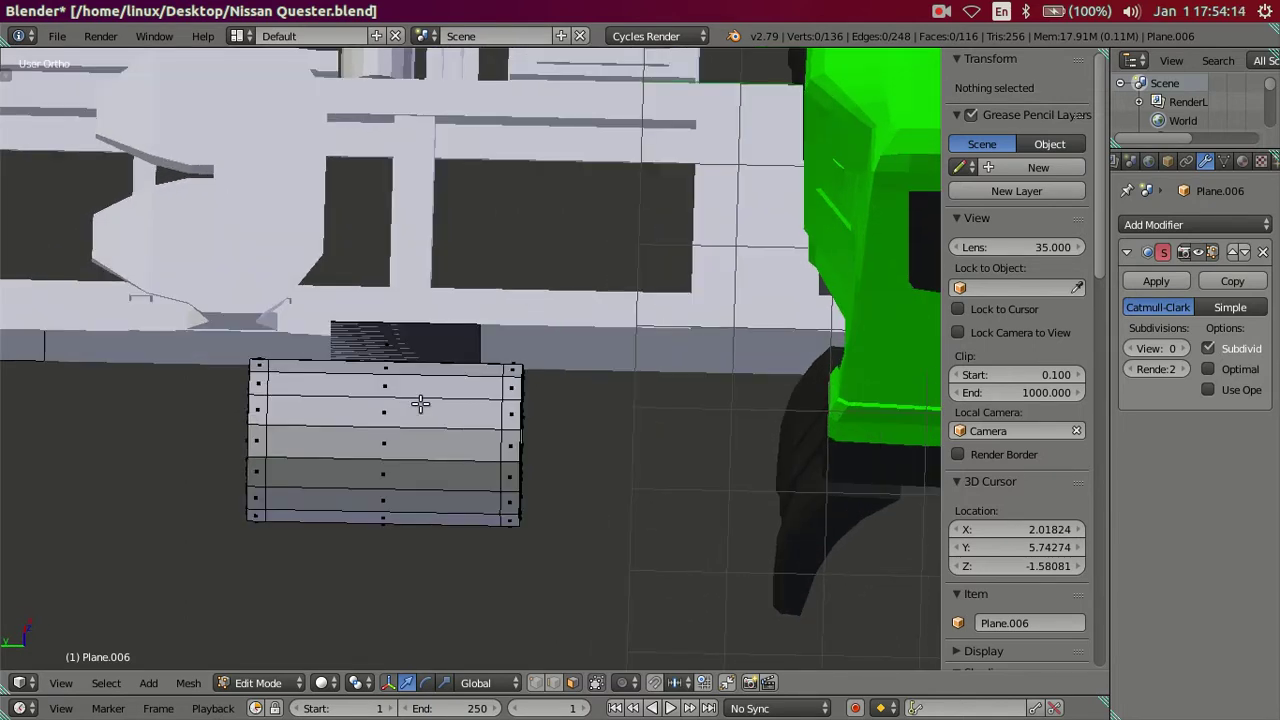
scroll(413, 352, up, 1)
right_click(414, 346)
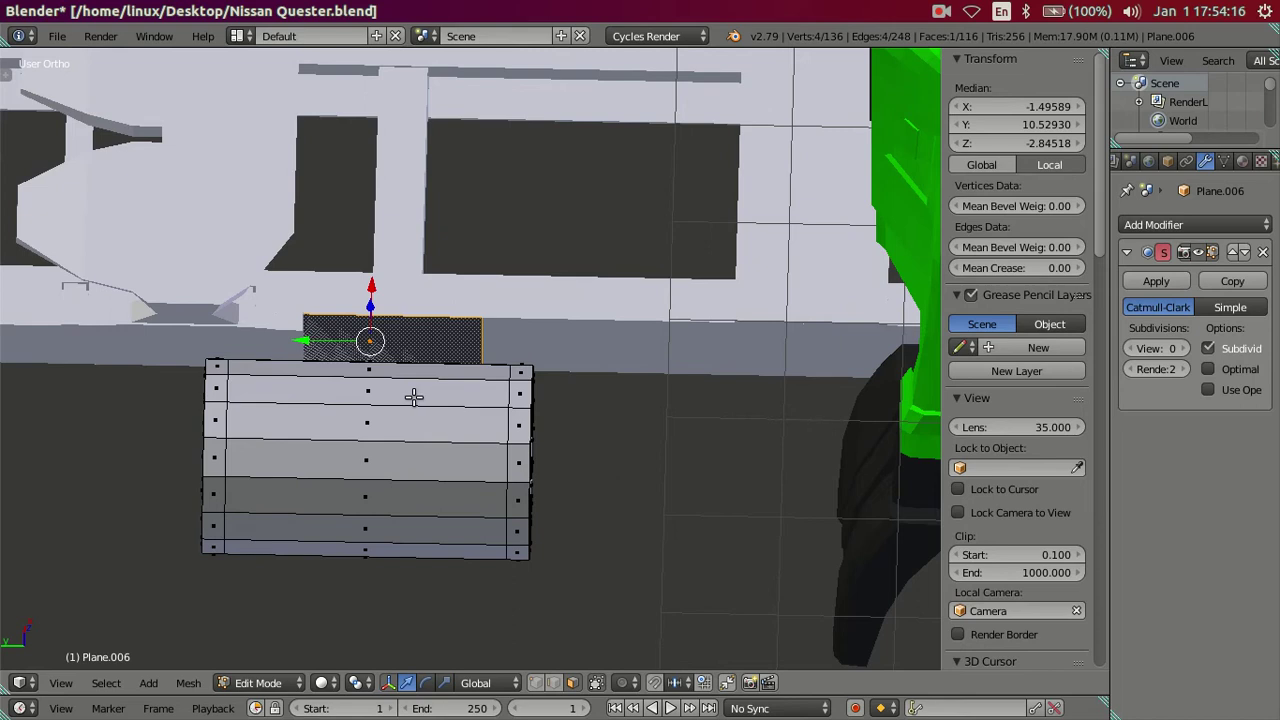
key(ctrl+i)
drag(313, 456, 426, 453)
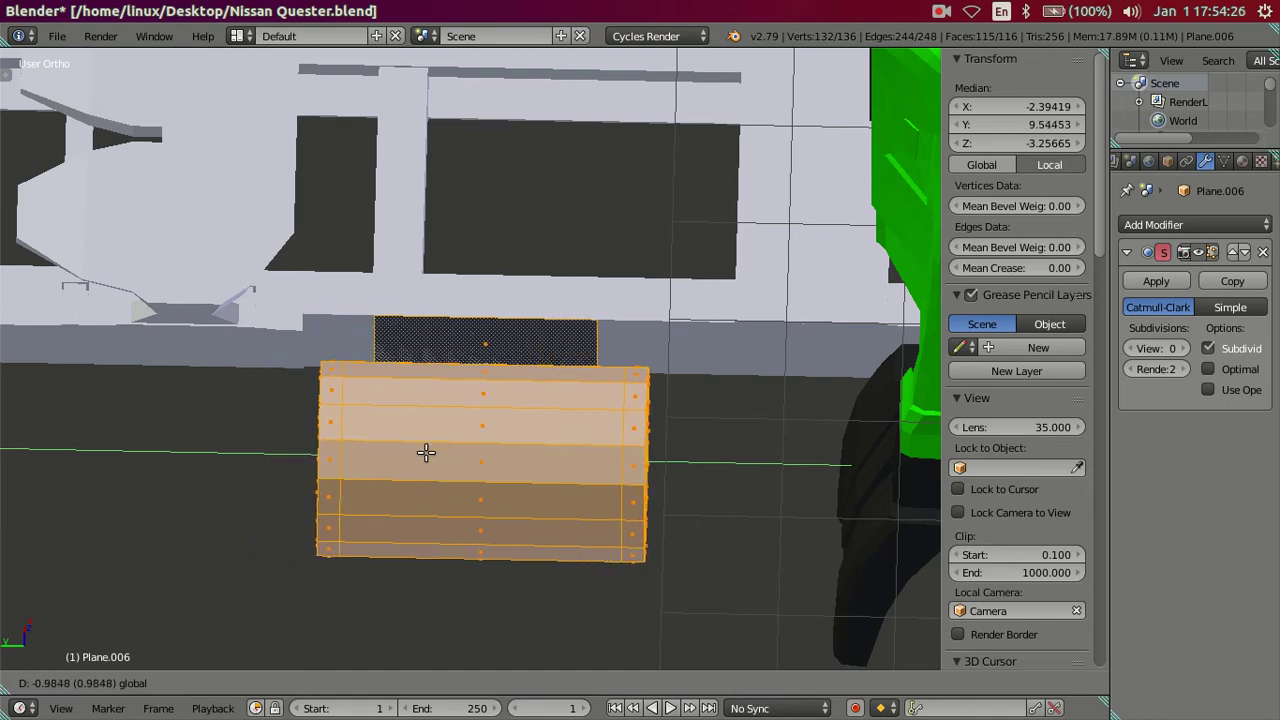
Step: Nudge the fuel tank slightly left and select one of its face strips
drag(426, 453, 403, 449)
key(a)
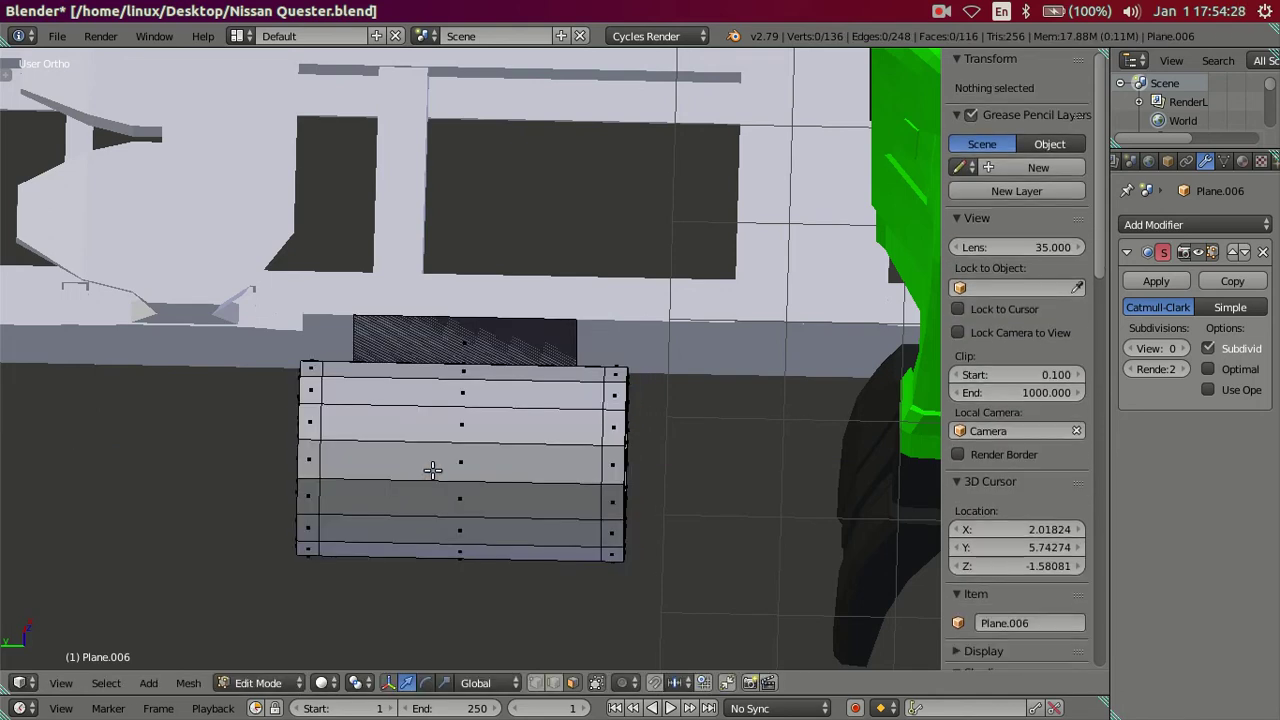
right_click(432, 470)
key(k)
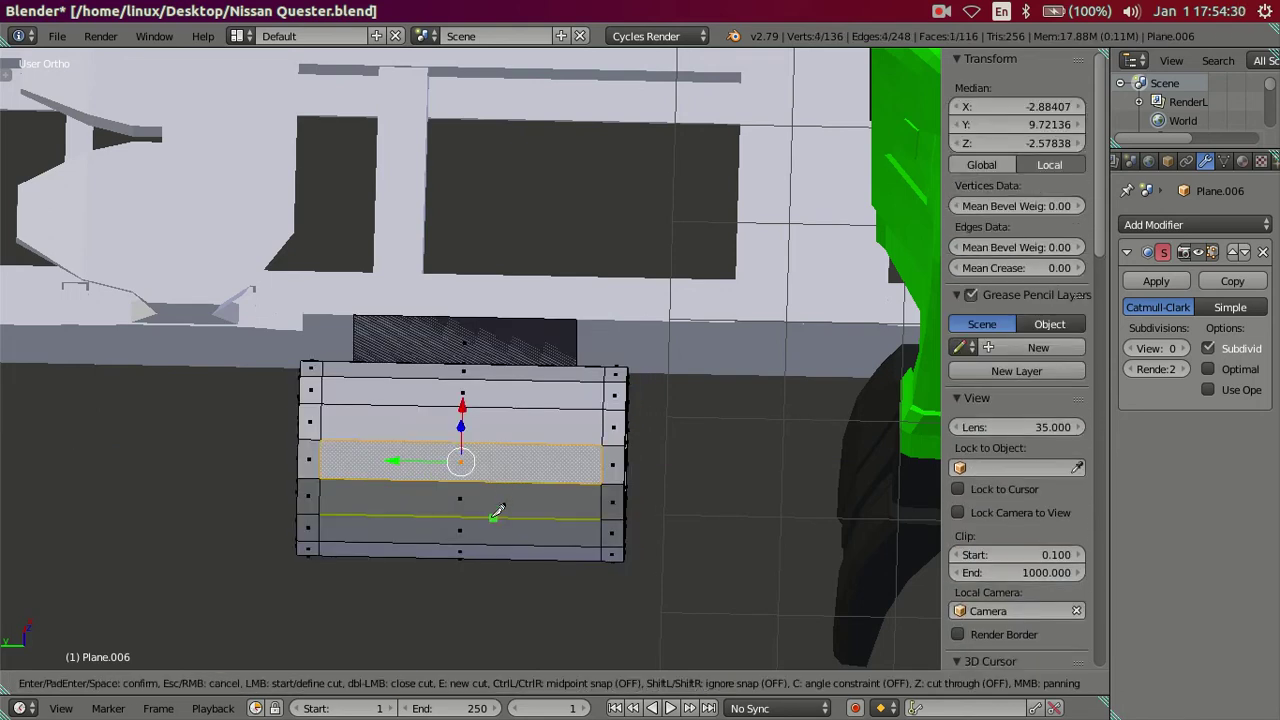
key(Escape)
Step: Duplicate the whole fuel tank in place, rotate the copy 90° on X and scale it to 0.63
key(ctrl+l)
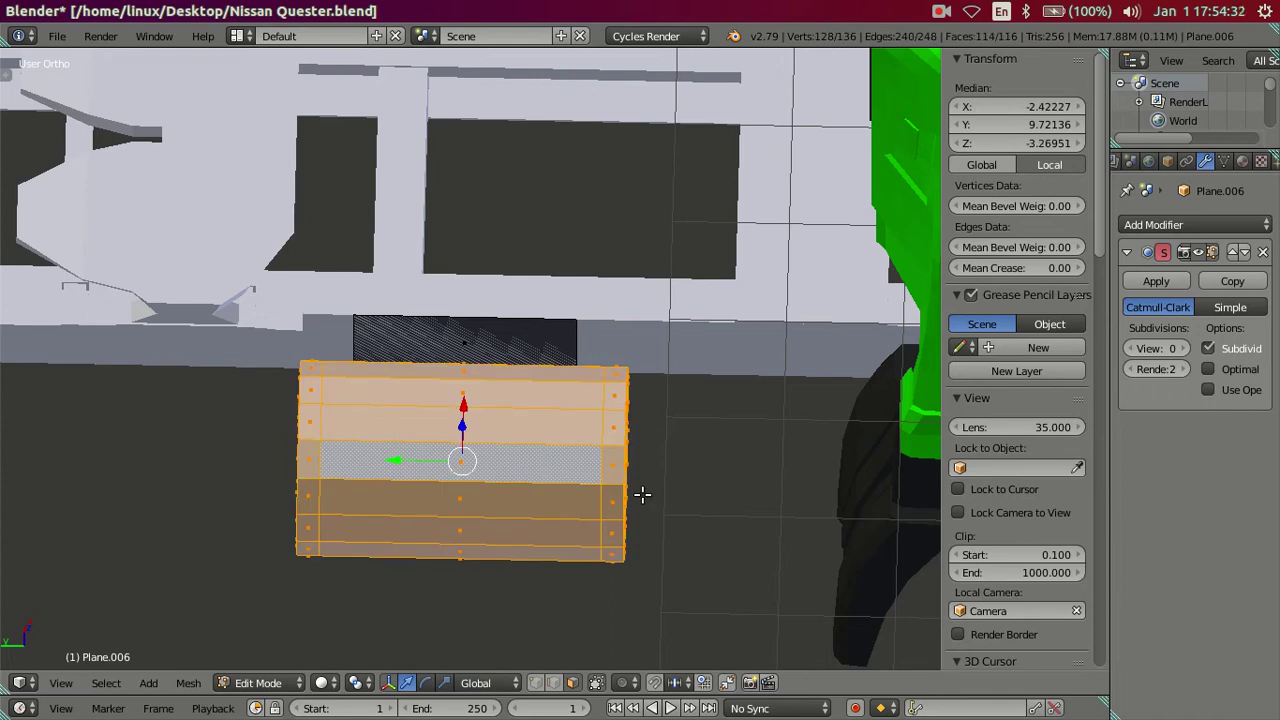
key(shift+d)
key(Escape)
text(r)
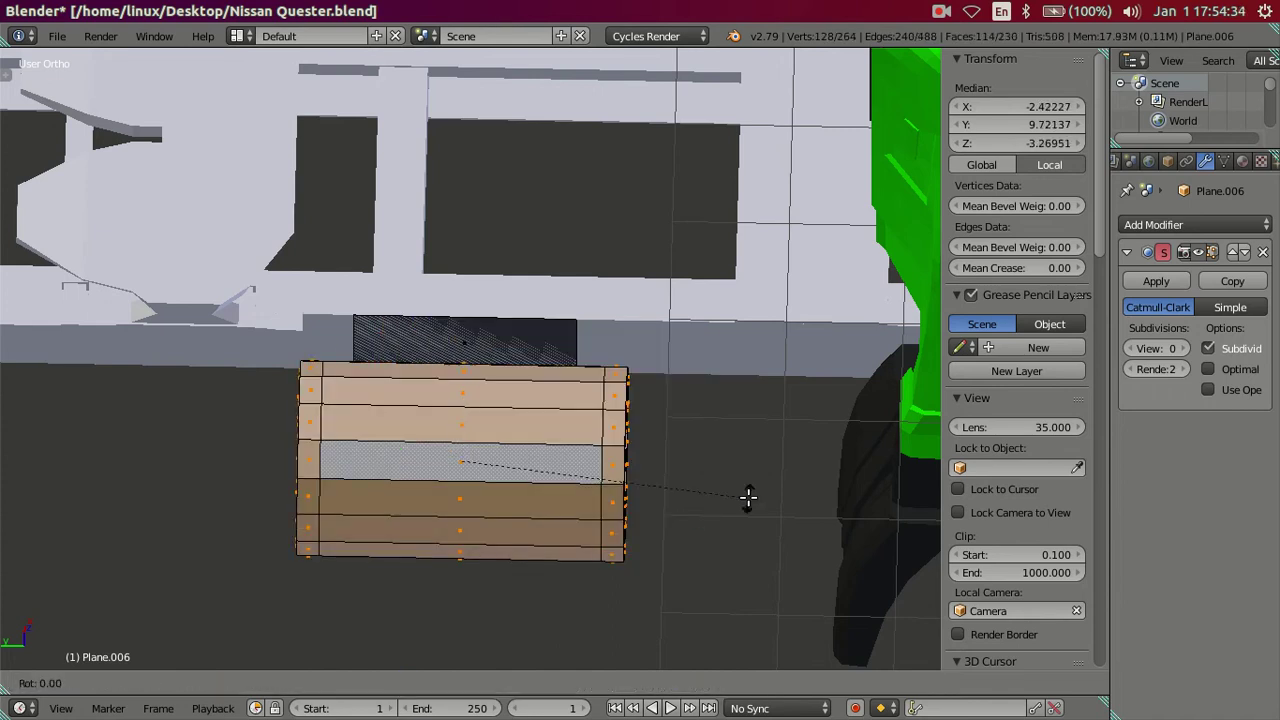
text(x90)
key(Return)
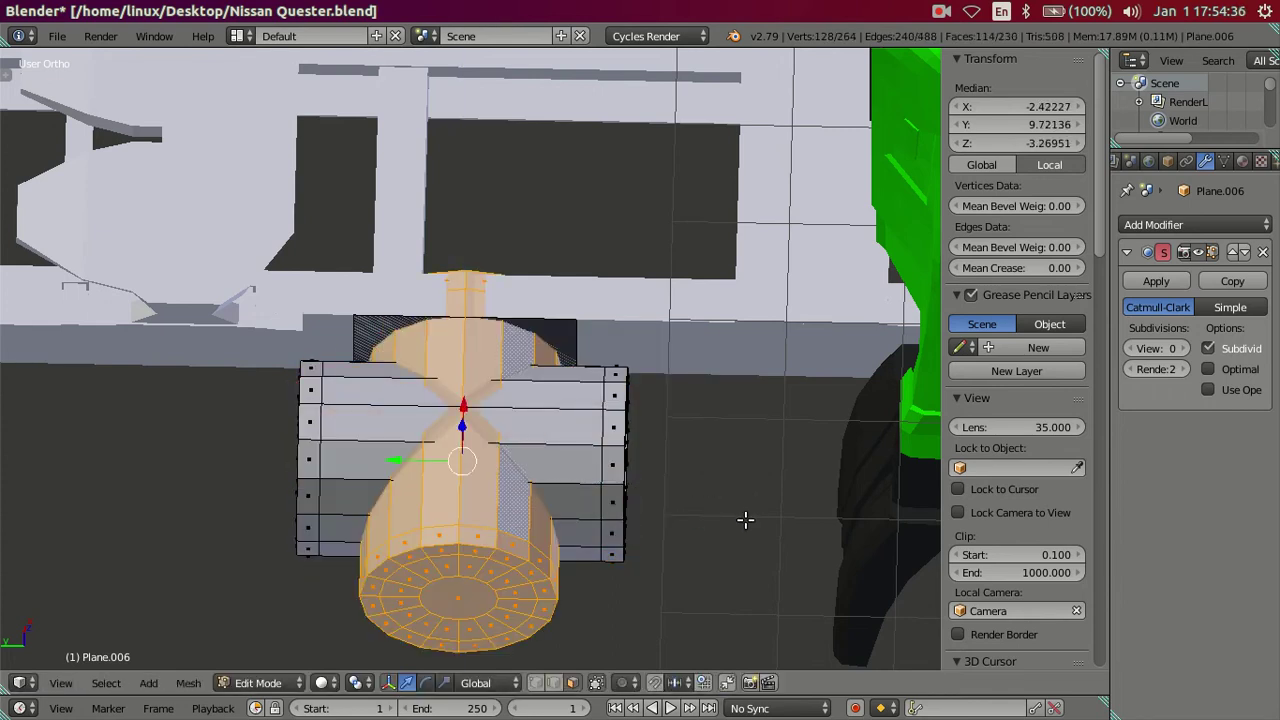
key(s)
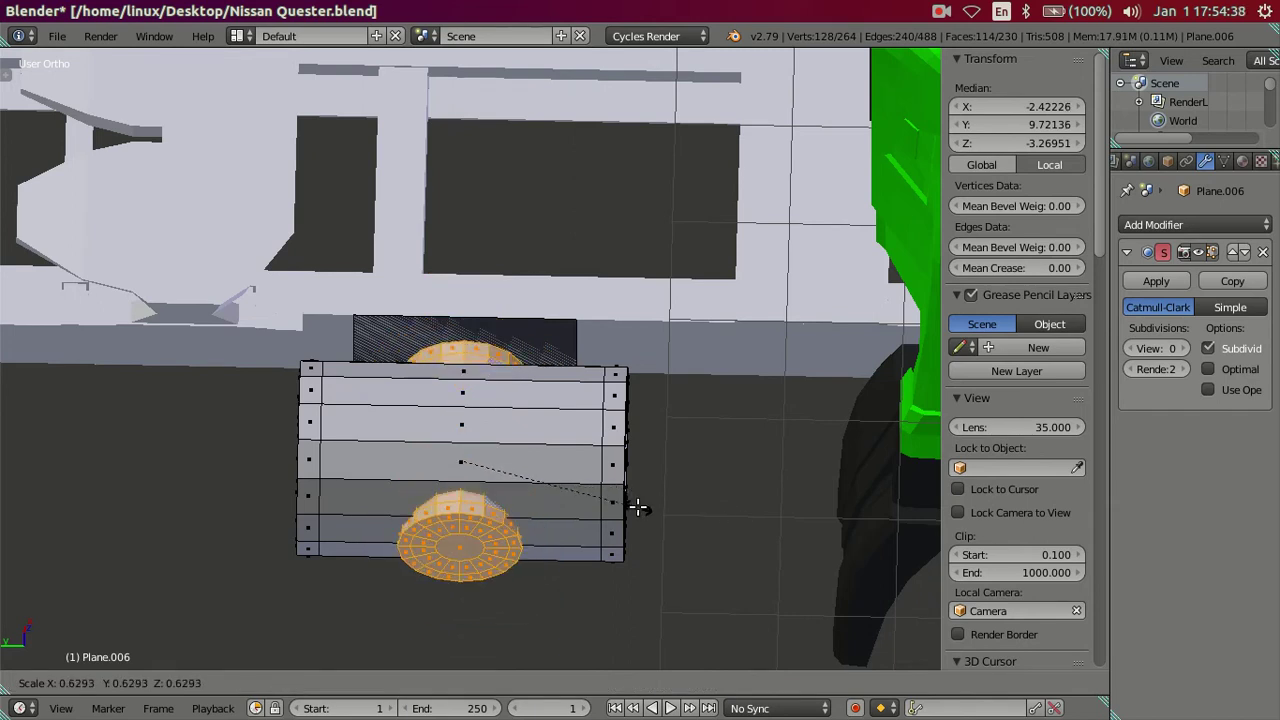
click(637, 508)
Step: Check the truck reference photo, then view the tanks straight from the left side
click(16, 381)
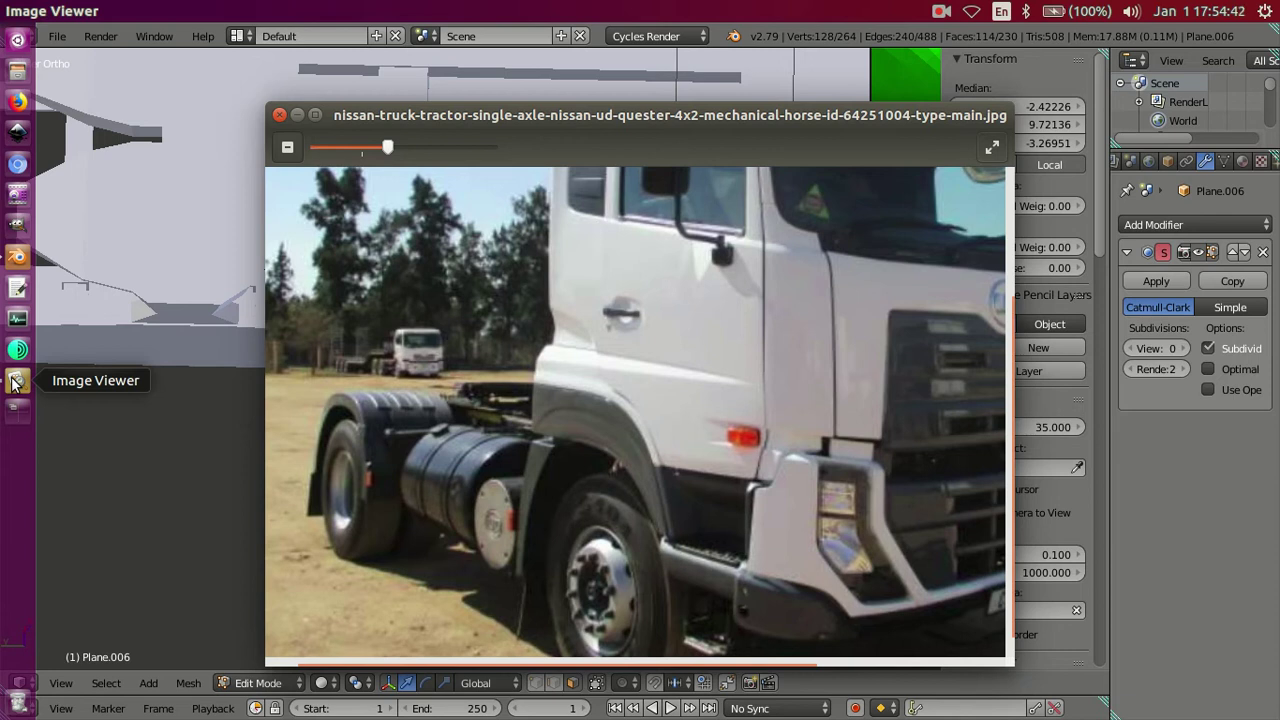
click(16, 256)
mouse_move(200, 356)
middle_down()
mouse_move(486, 366)
mouse_move(492, 311)
middle_up()
key(ctrl+KP_3)
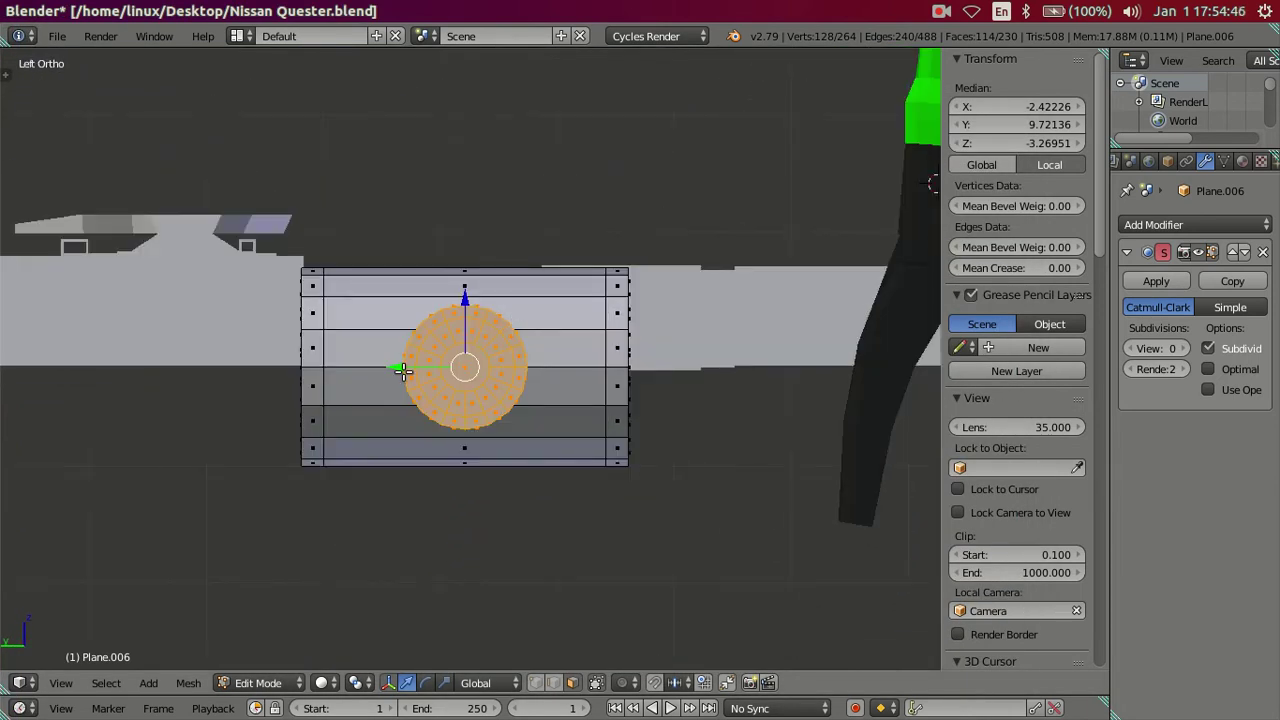
Step: Slide the small tank past the big tank's end, lower it, and enlarge it slightly
drag(402, 370, 670, 370)
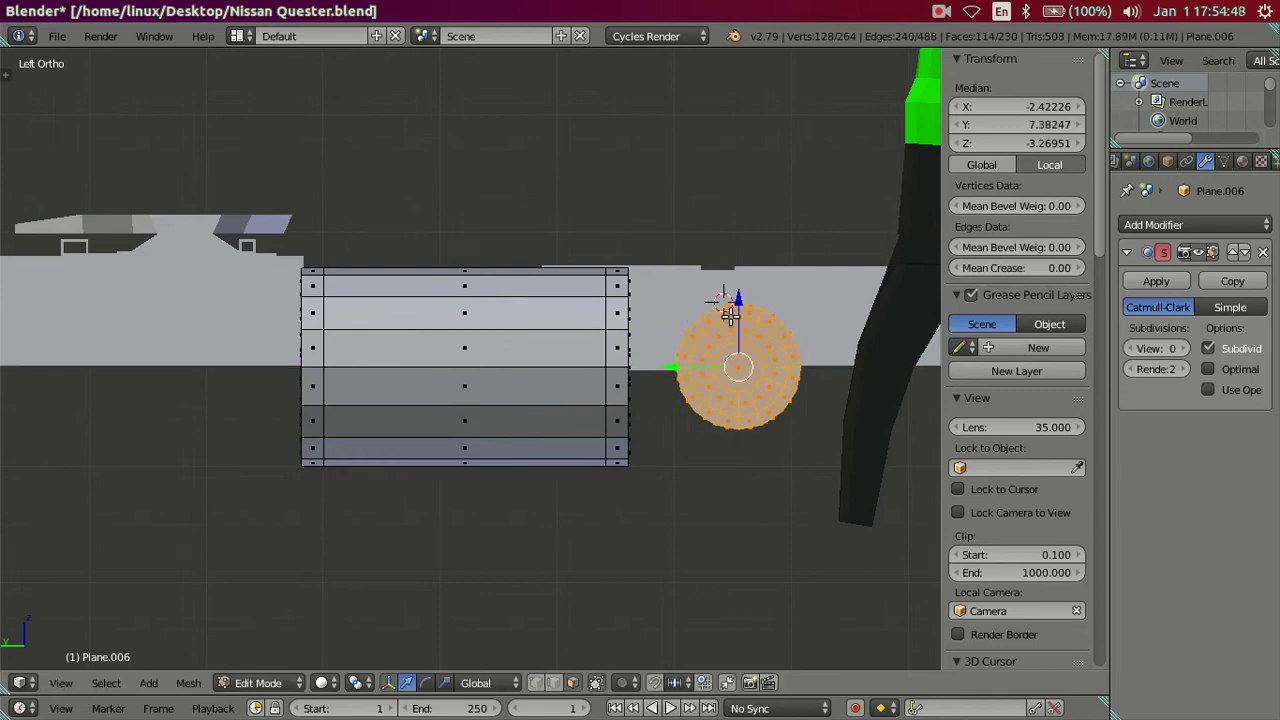
drag(735, 300, 755, 338)
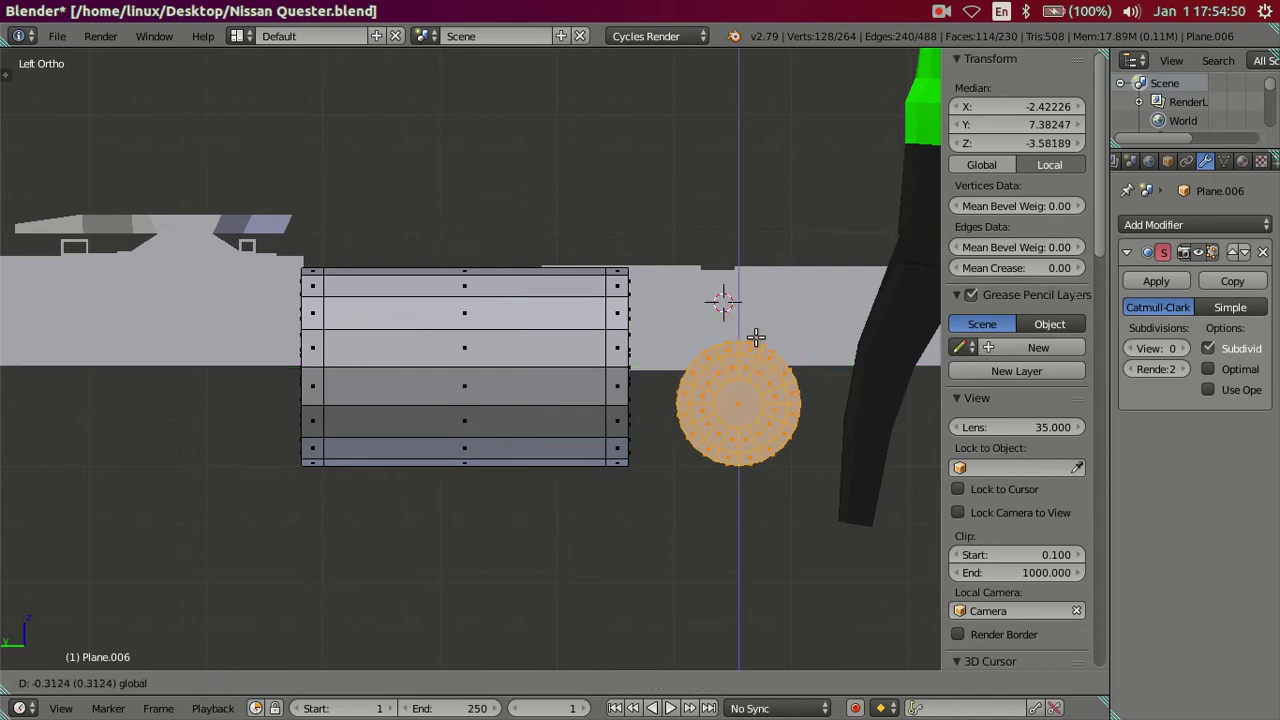
key(s)
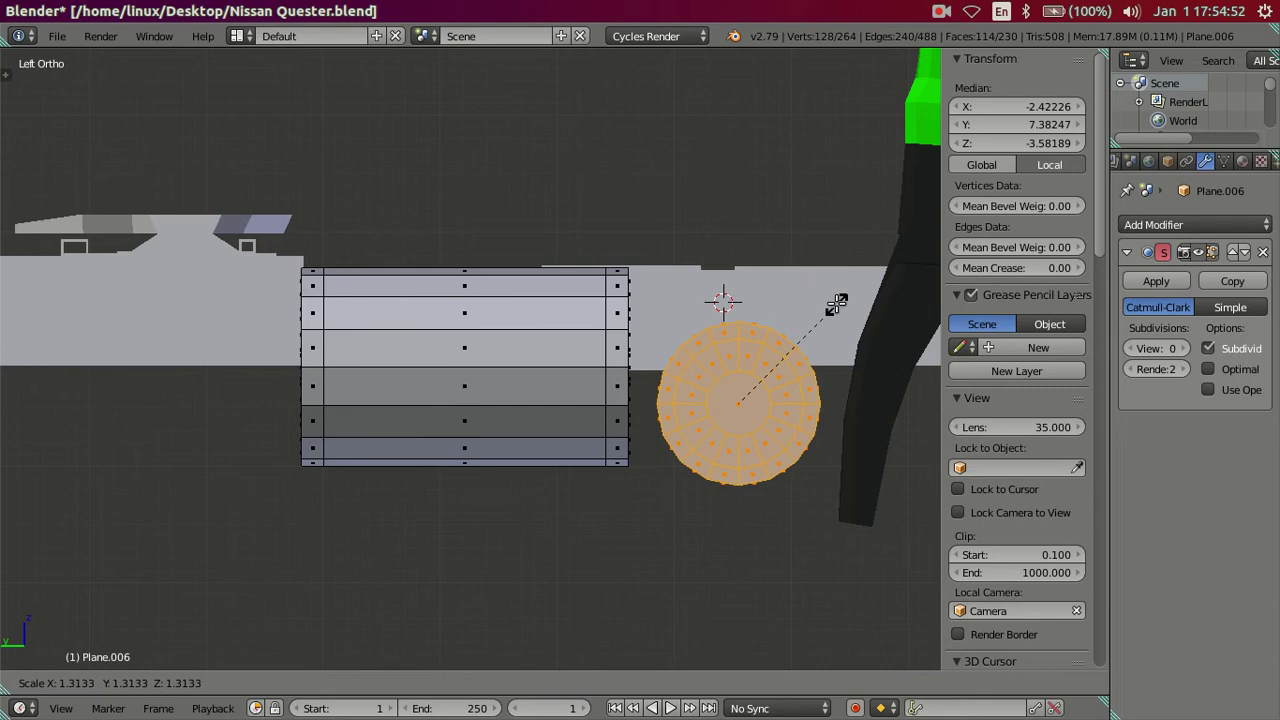
click(833, 302)
key(s)
click(768, 356)
Step: Raise the small tank about 0.08 units and inspect both tanks
drag(736, 325, 745, 318)
click(745, 318)
mouse_move(745, 318)
middle_down()
mouse_move(794, 538)
mouse_move(718, 400)
mouse_move(686, 443)
middle_up()
scroll(696, 381, up, 2)
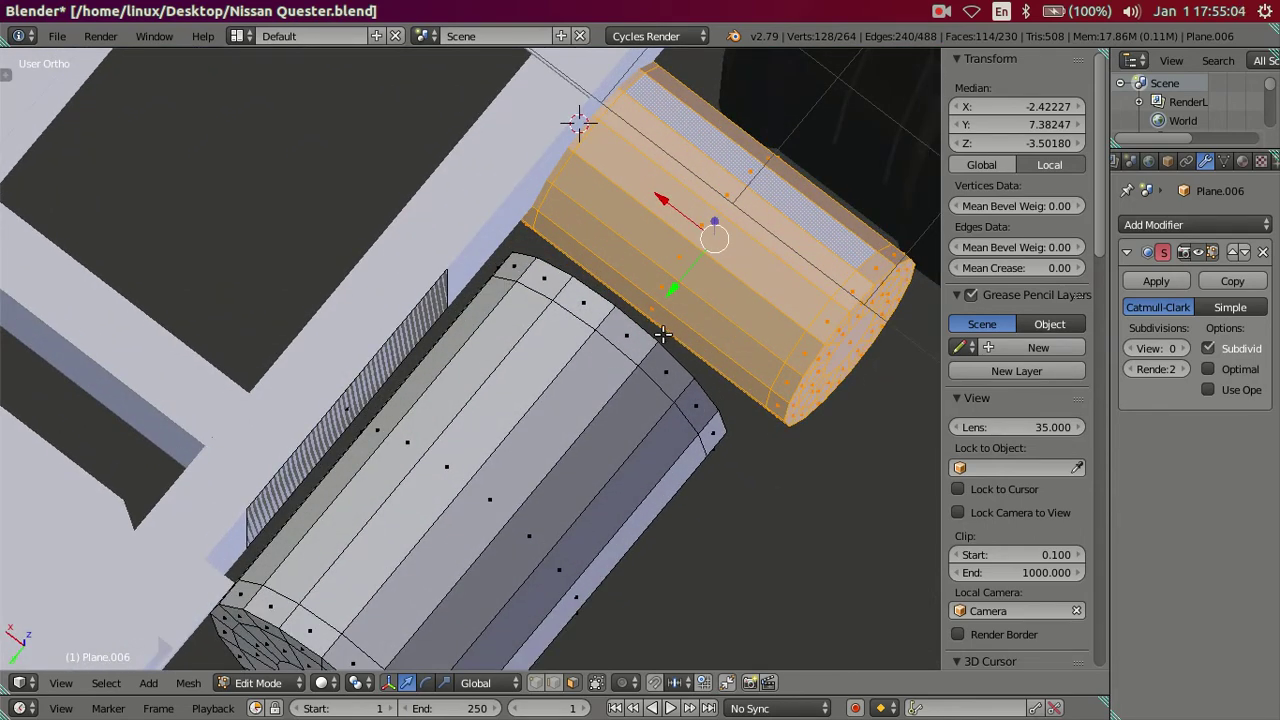
Step: In top wireframe view, shift the small tank outward along X
middle_drag(663, 336, 656, 254)
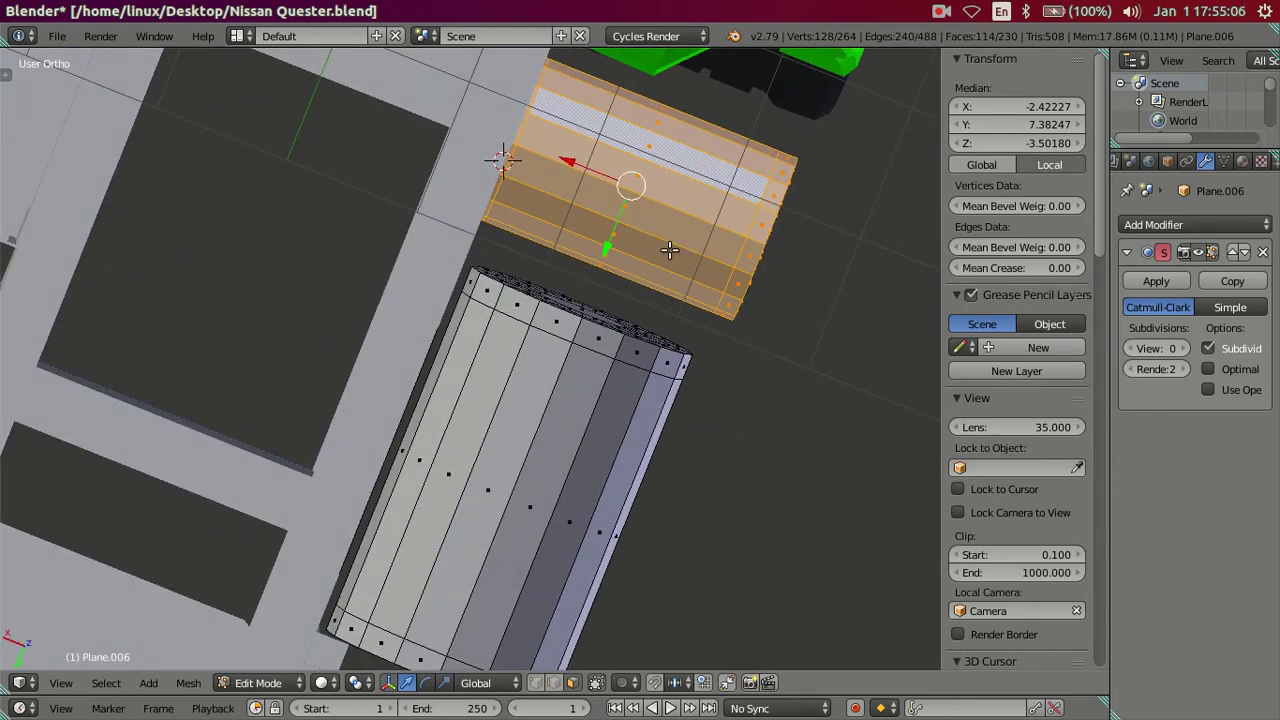
key(KP_7)
scroll(663, 380, down, 1)
scroll(643, 346, down, 2)
scroll(553, 456, up, 3)
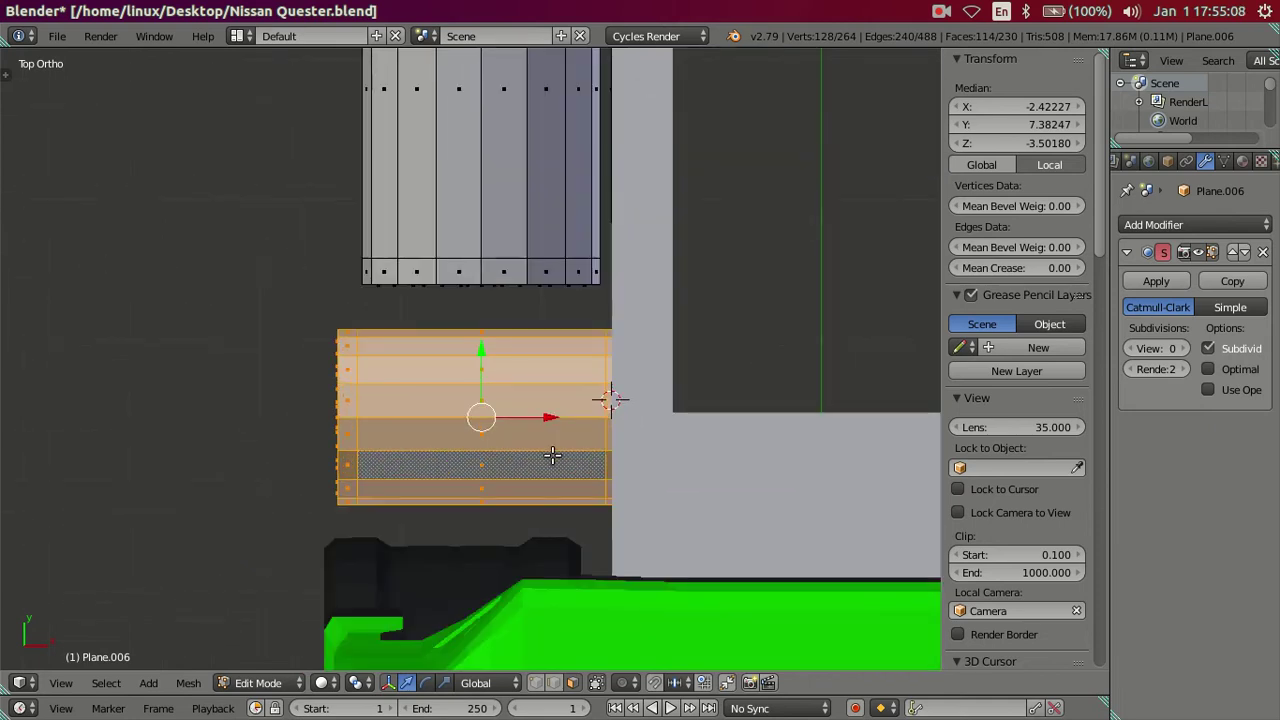
key(z)
scroll(552, 465, up, 2)
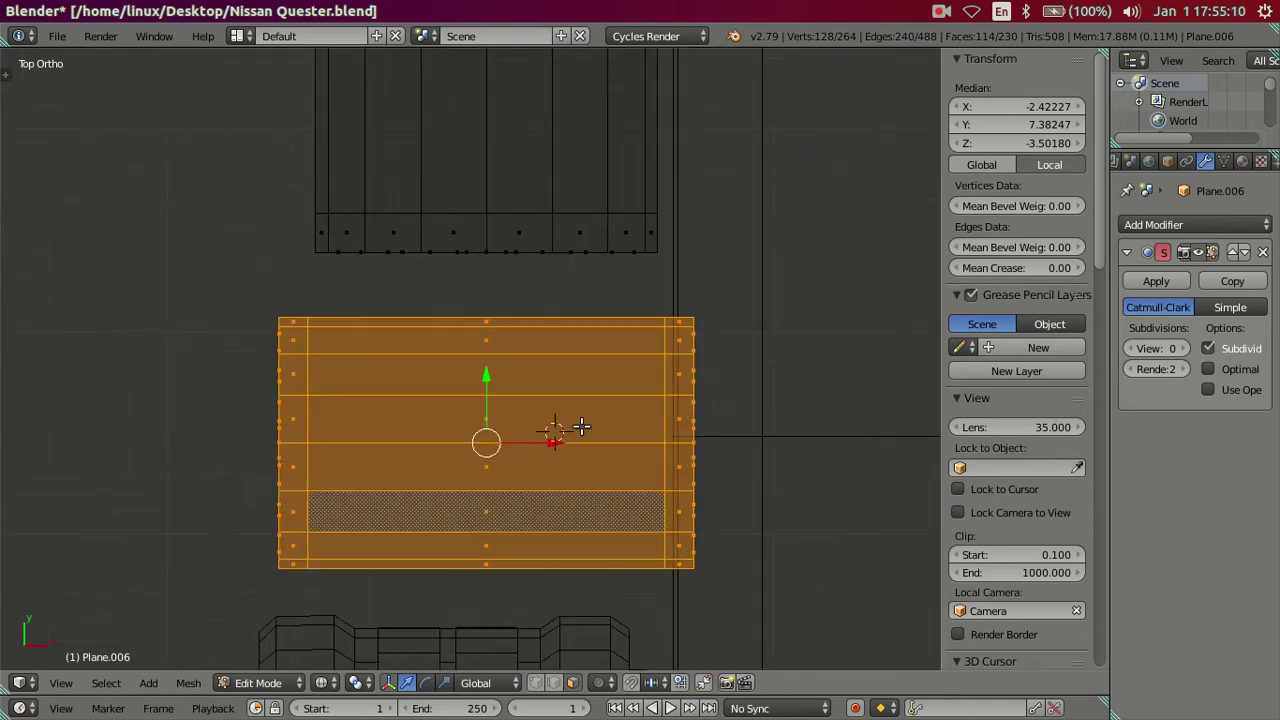
mouse_move(555, 441)
mouse_down()
mouse_move(586, 436)
mouse_move(543, 430)
mouse_up()
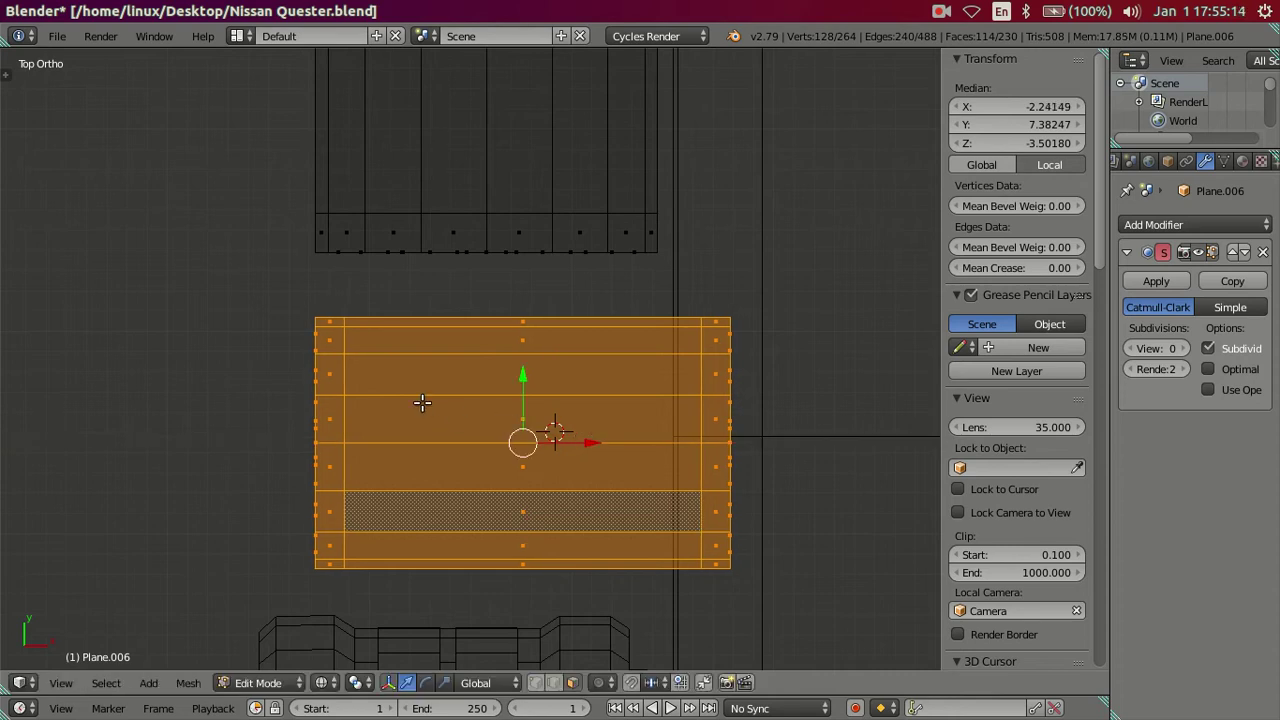
Step: Slide the tank's outer-end vertices inward about 0.37 to shorten it, then return to Object Mode
key(ctrl+Tab)
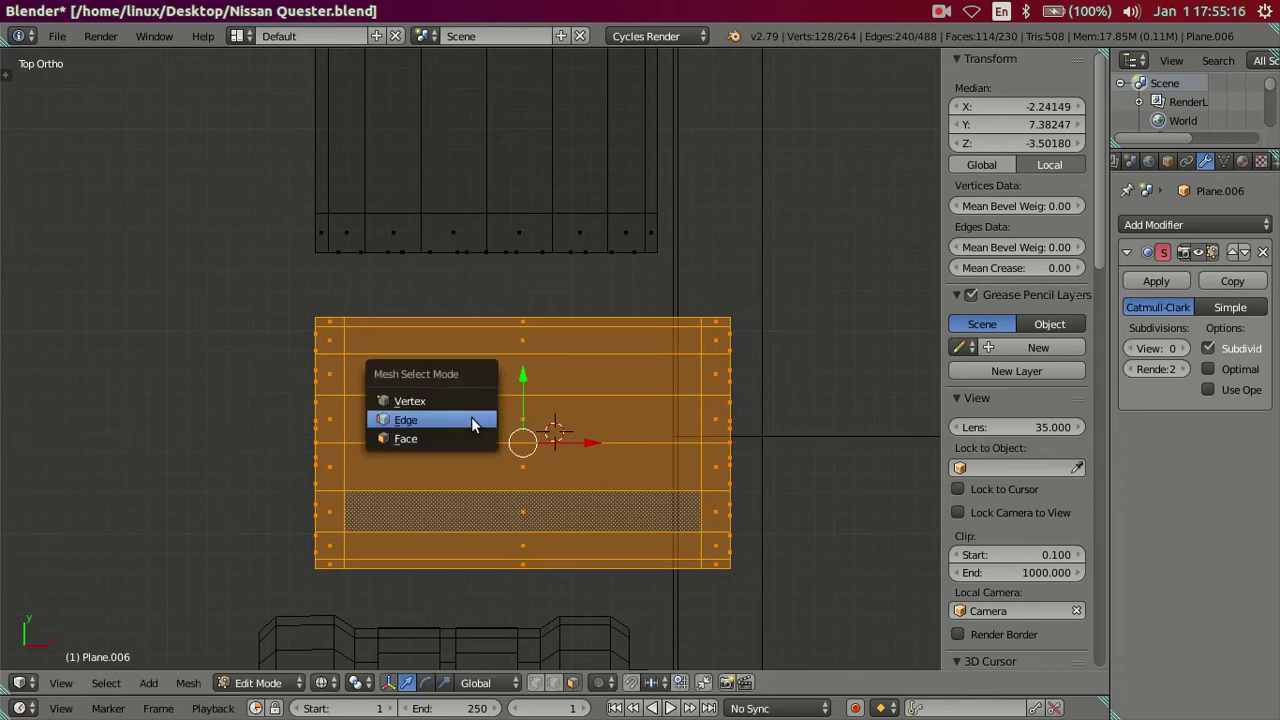
click(480, 400)
key(c)
middle_drag(351, 280, 331, 523)
key(Escape)
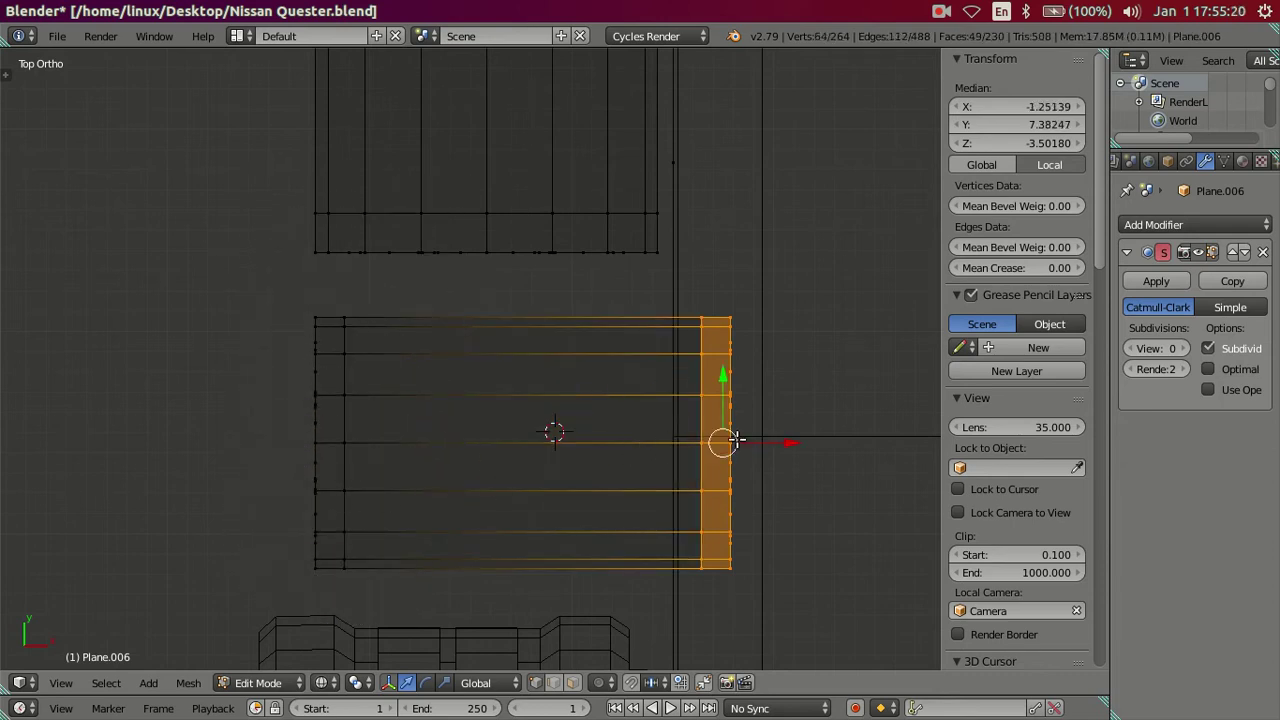
drag(790, 440, 719, 429)
click(719, 429)
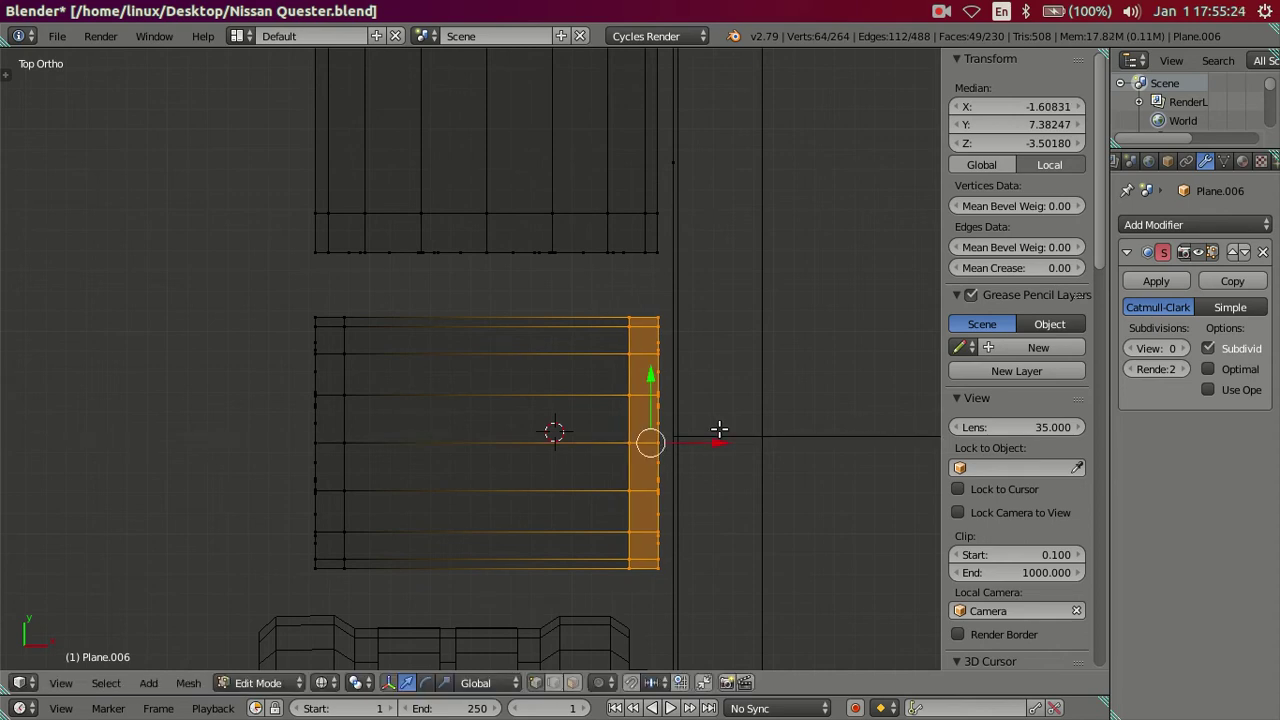
key(a)
key(z)
mouse_move(508, 391)
middle_down()
mouse_move(455, 281)
mouse_move(470, 285)
middle_up()
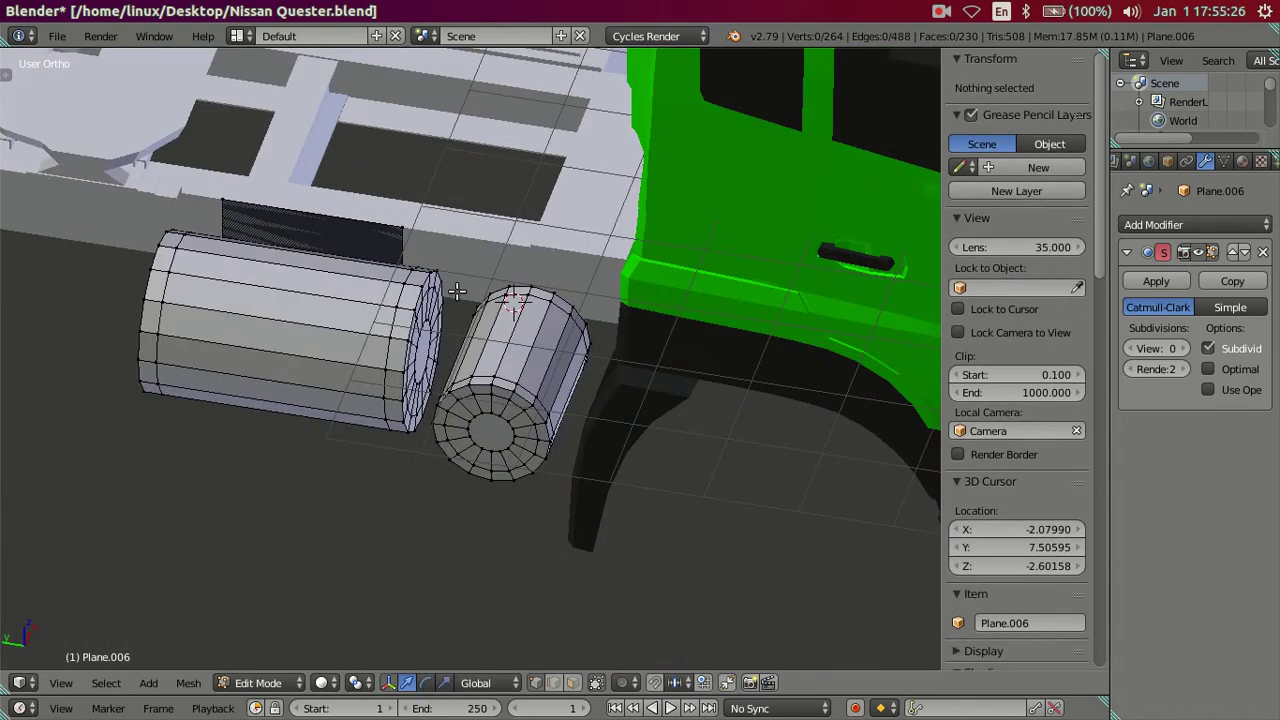
key(Tab)
middle_drag(458, 364, 563, 346)
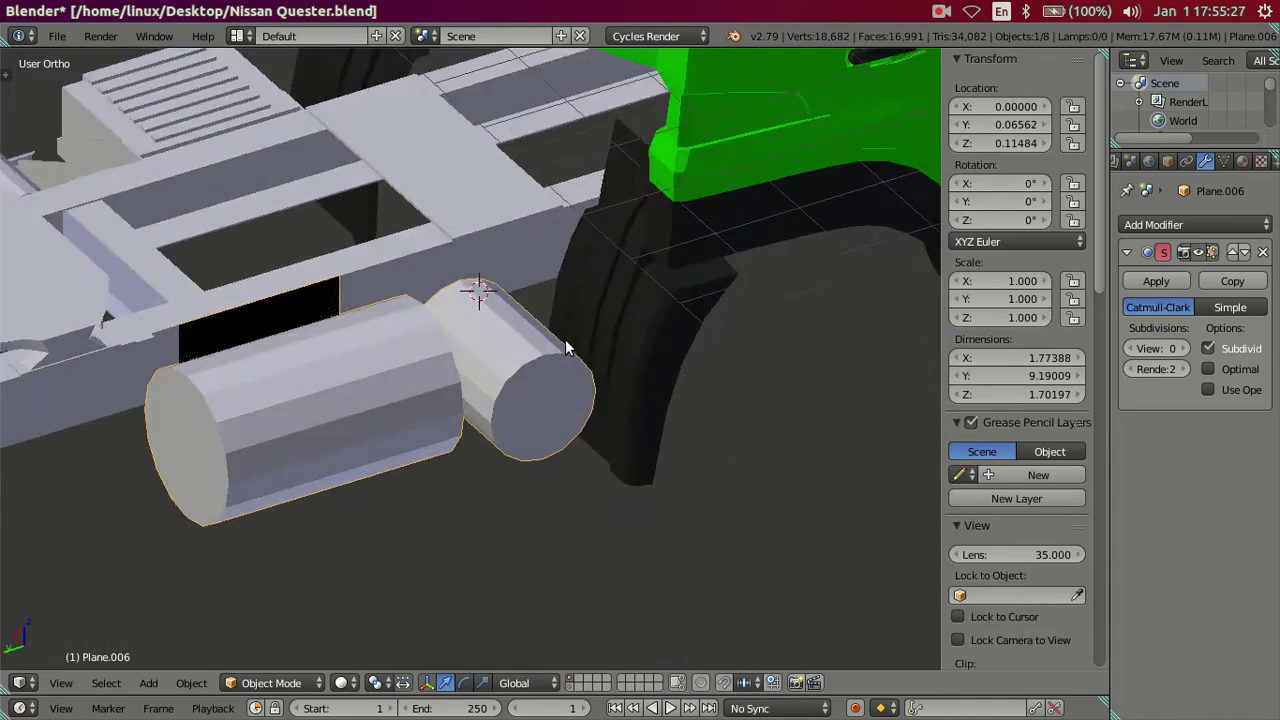
Step: Preview the chassis at Subdivision Surface view level 2, then enter Edit Mode
click(1185, 346)
click(1185, 346)
mouse_move(629, 375)
middle_down()
mouse_move(495, 379)
mouse_move(332, 333)
mouse_move(368, 369)
mouse_move(628, 396)
middle_up()
scroll(495, 379, down, 5)
key(Tab)
scroll(368, 369, up, 3)
scroll(629, 396, up, 3)
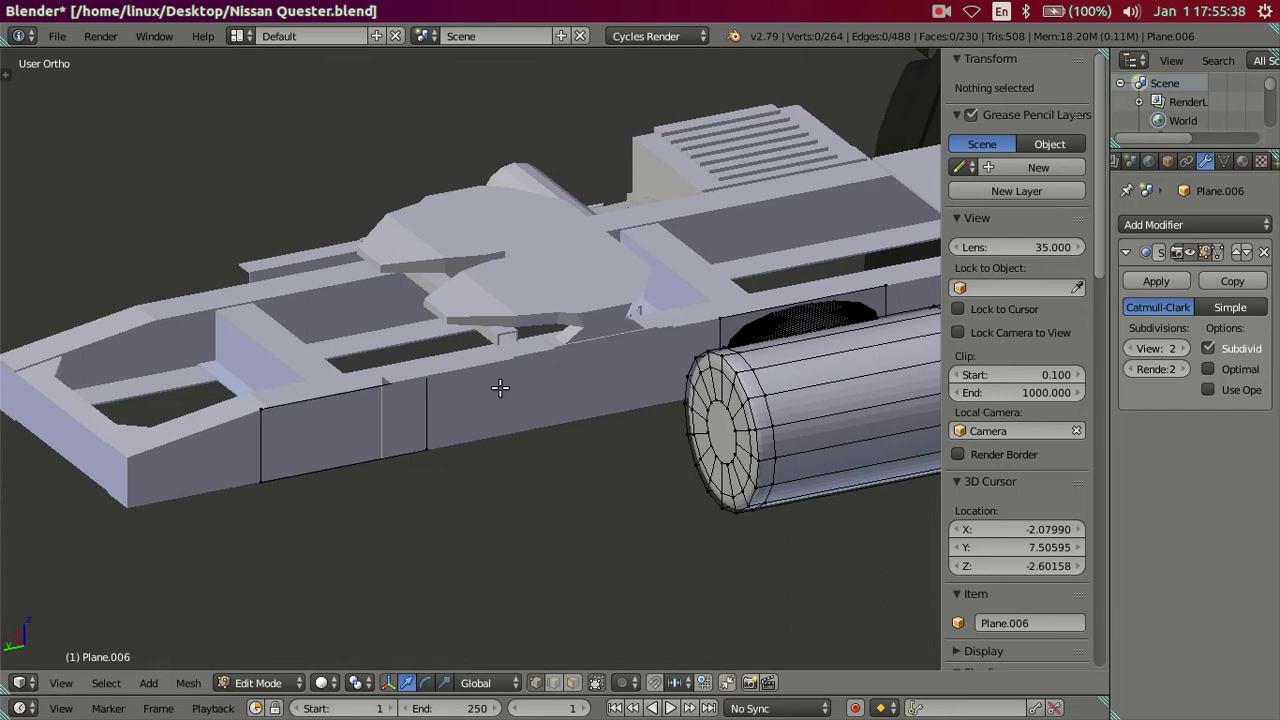
Step: Delete the side quad near the tanks and set the subdivision view level back to 0
right_click(424, 455)
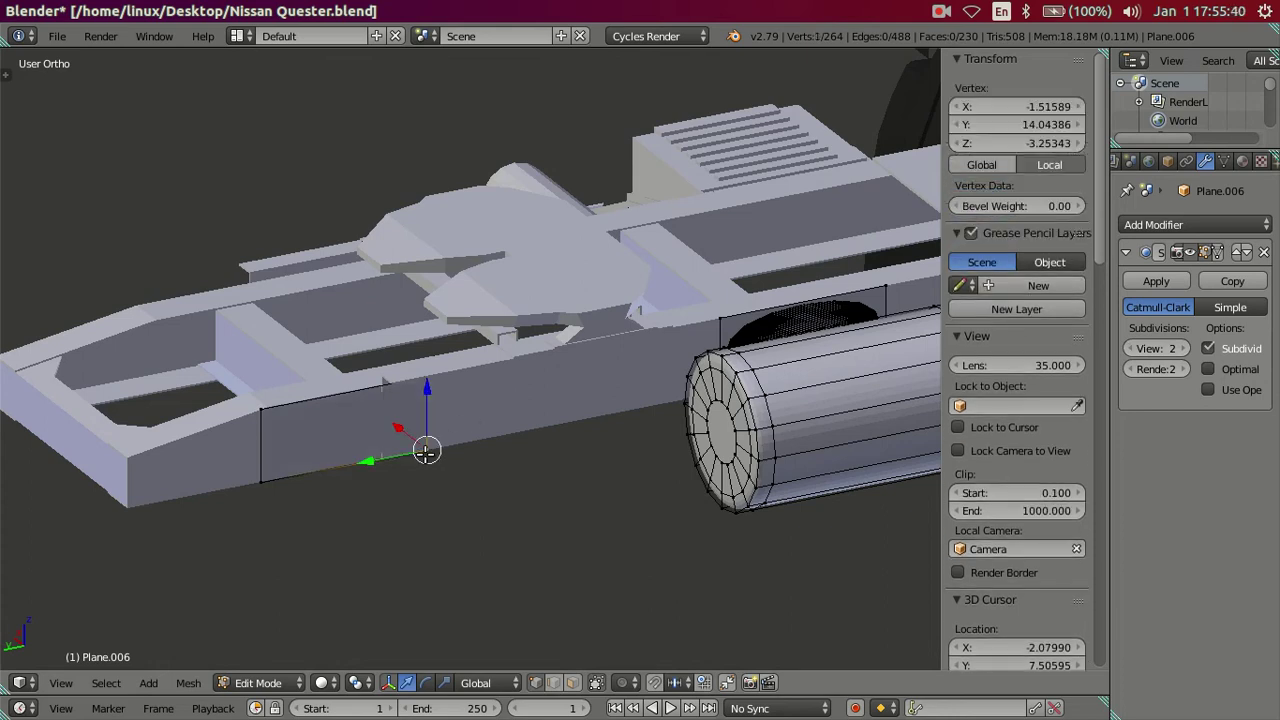
key(ctrl+l)
key(x)
click(483, 408)
scroll(545, 399, down, 3)
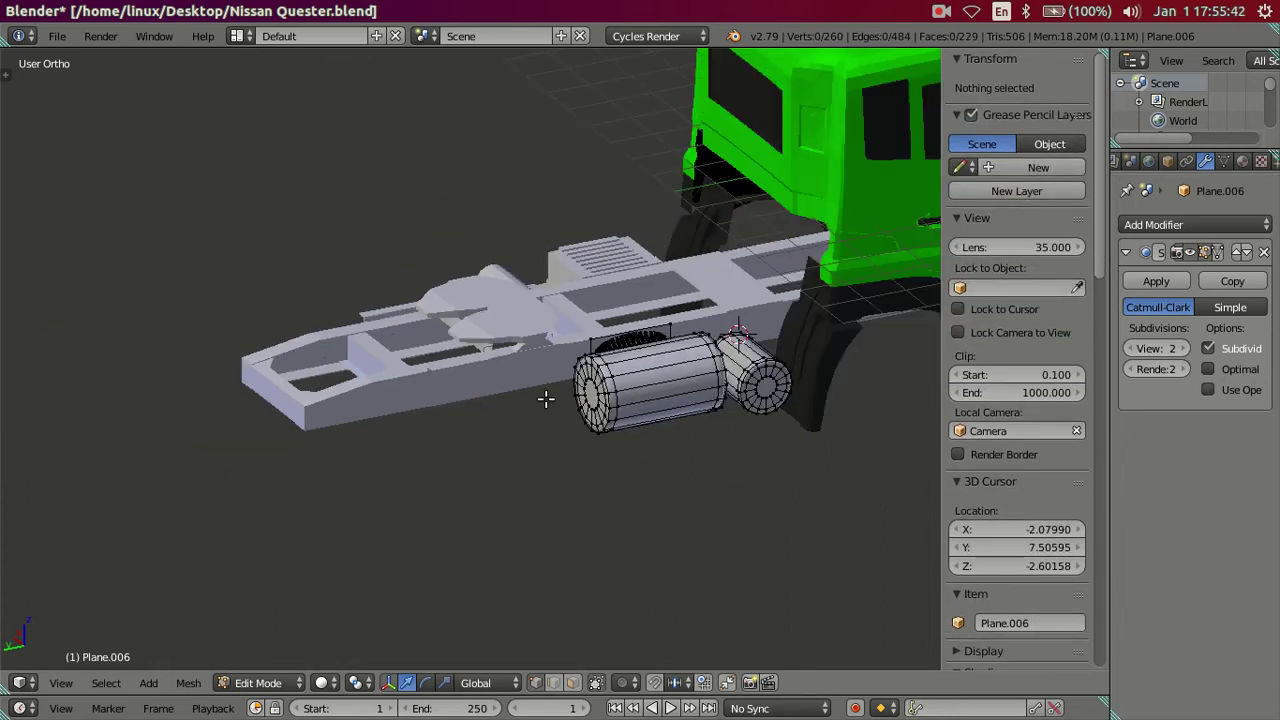
middle_drag(545, 399, 760, 390)
click(1128, 348)
click(1128, 348)
scroll(395, 443, up, 3)
scroll(395, 443, up, 3)
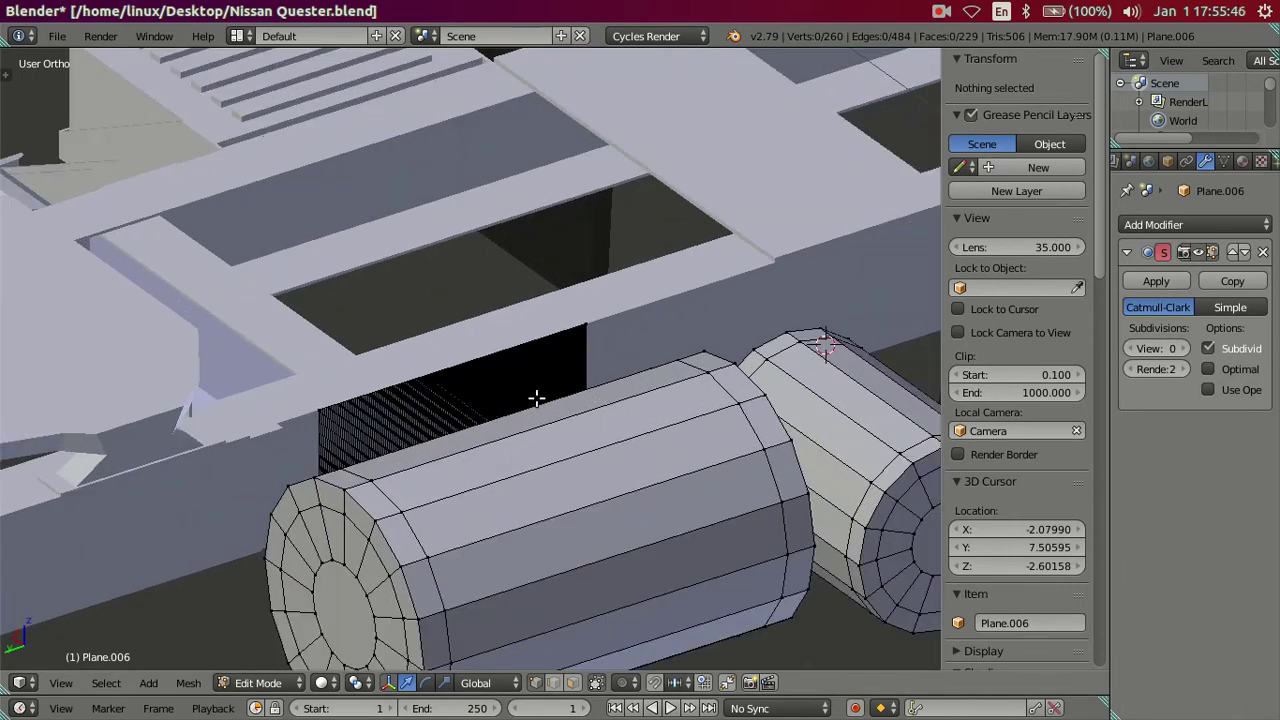
Step: Extrude the black side quad -0.02 along X into a thin plate
right_click(594, 326)
key(ctrl+l)
scroll(480, 445, up, 3)
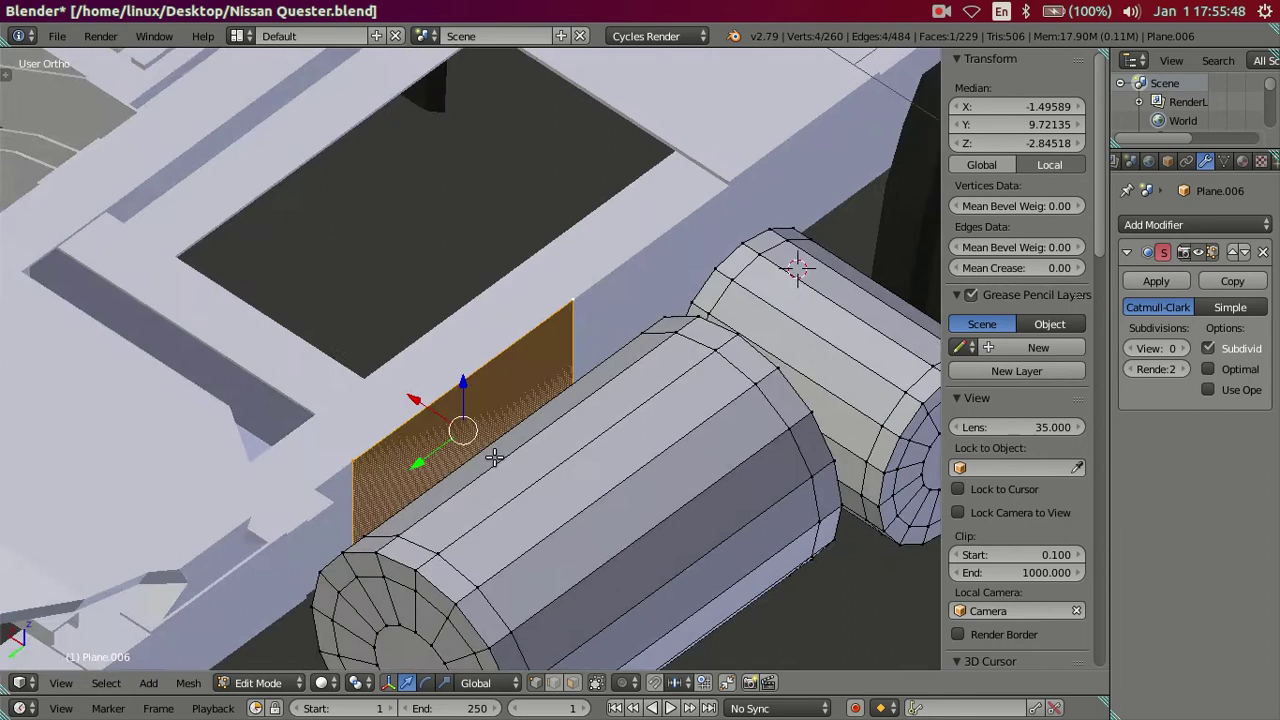
middle_drag(480, 445, 494, 470)
key(e)
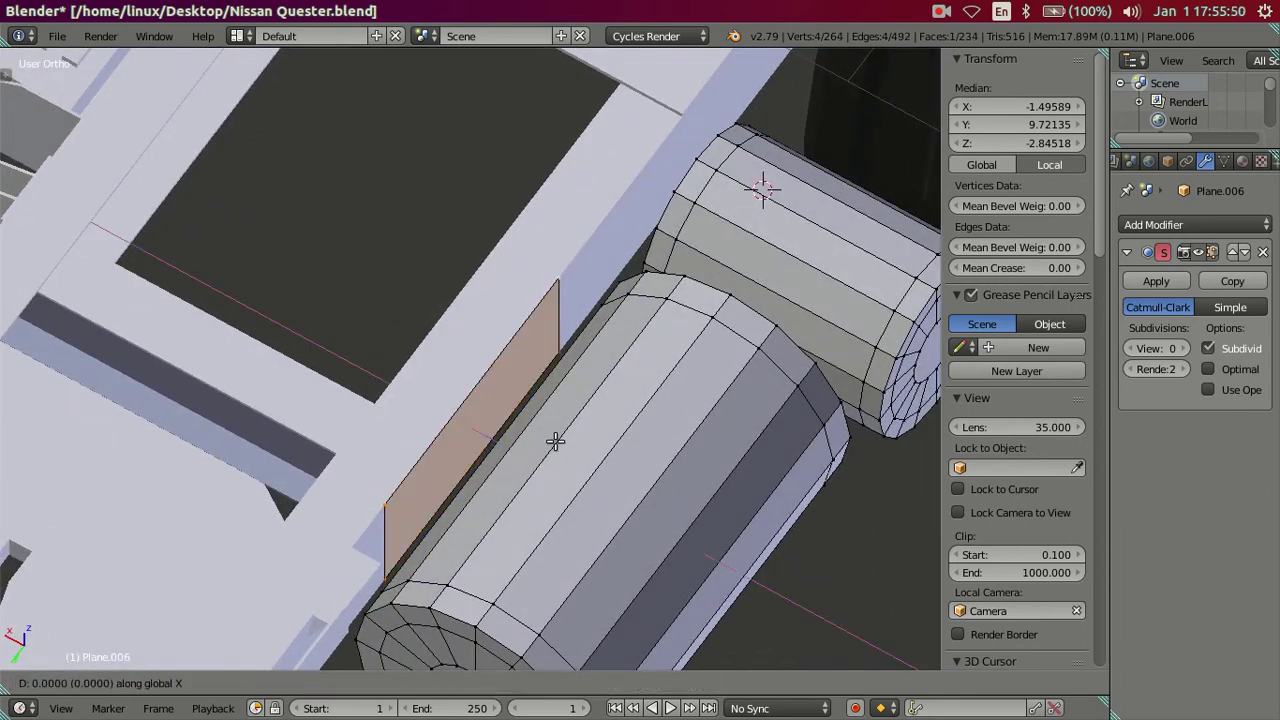
key(x)
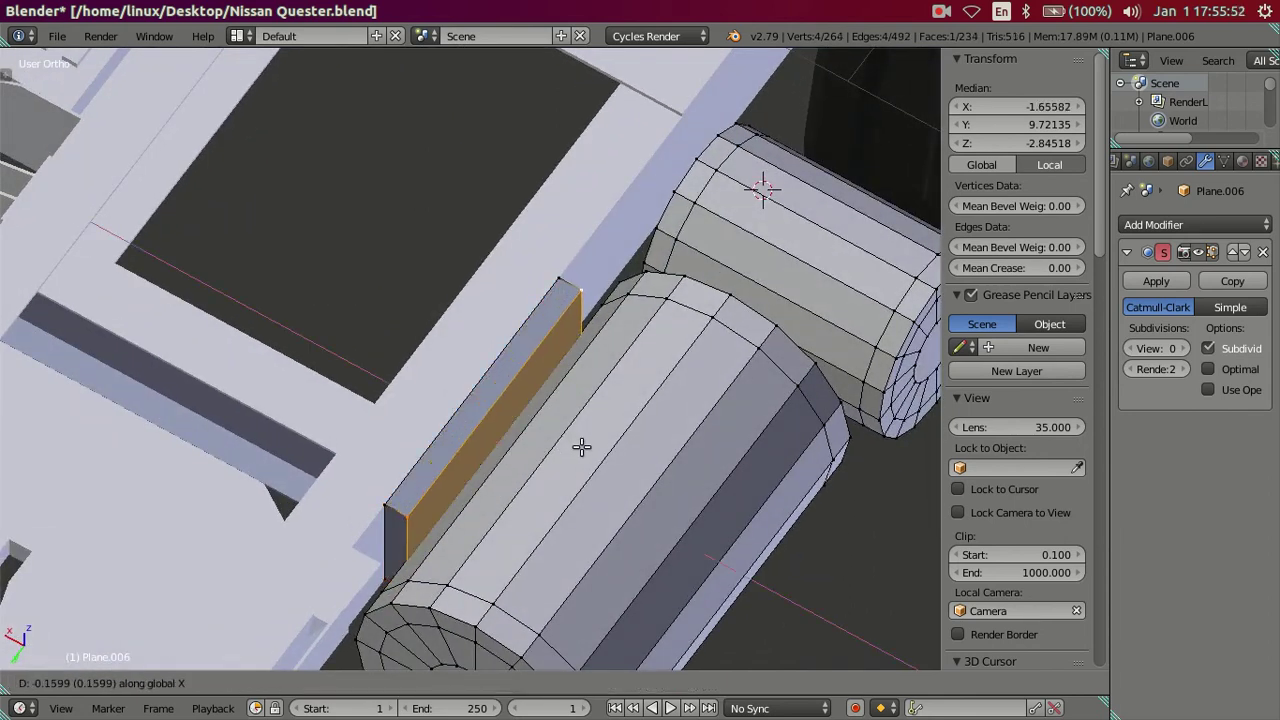
text(-0.02)
key(Return)
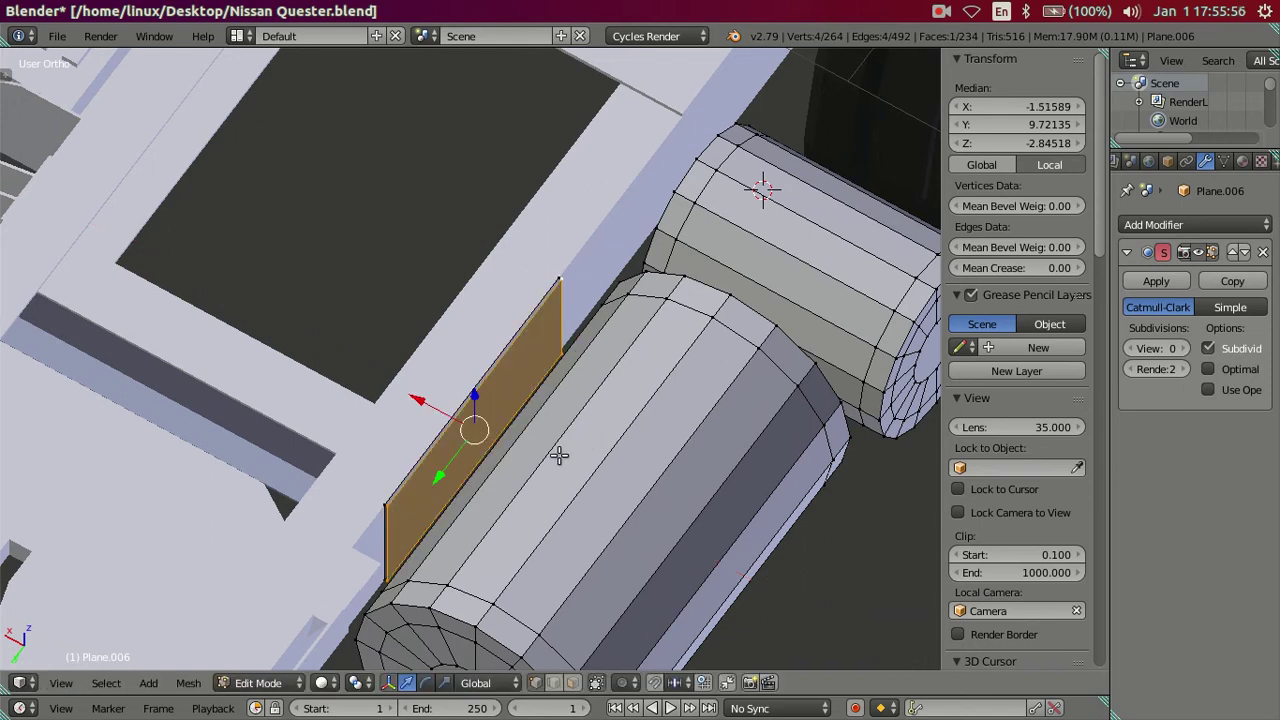
scroll(485, 479, up, 2)
scroll(474, 480, up, 3)
Step: Select the whole thin plate and flip its normals
key(a)
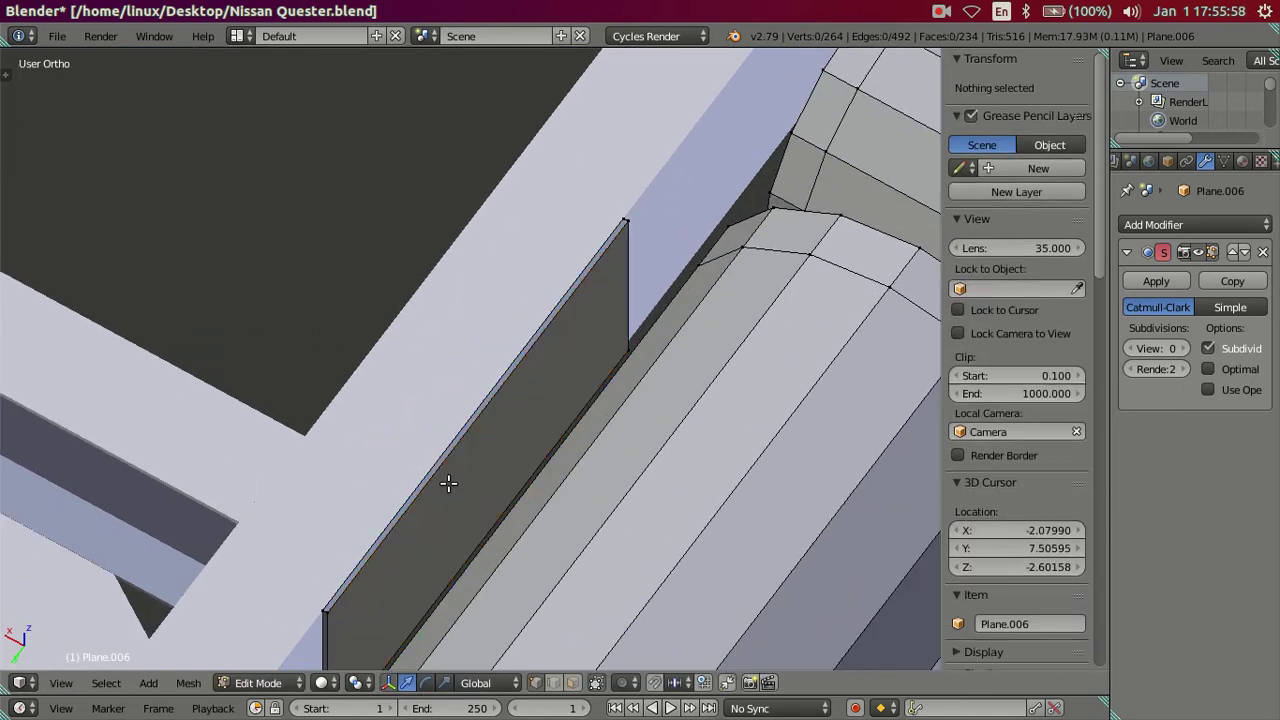
right_click(329, 612)
key(ctrl+l)
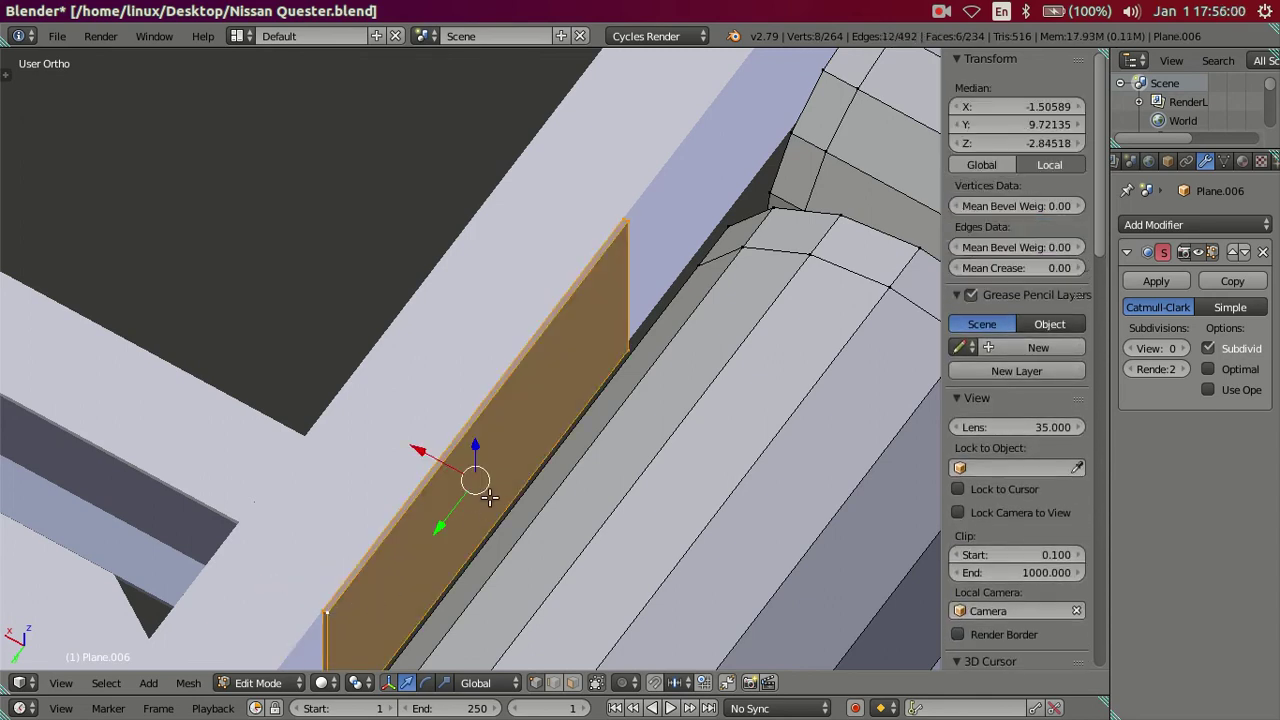
key(ctrl+f)
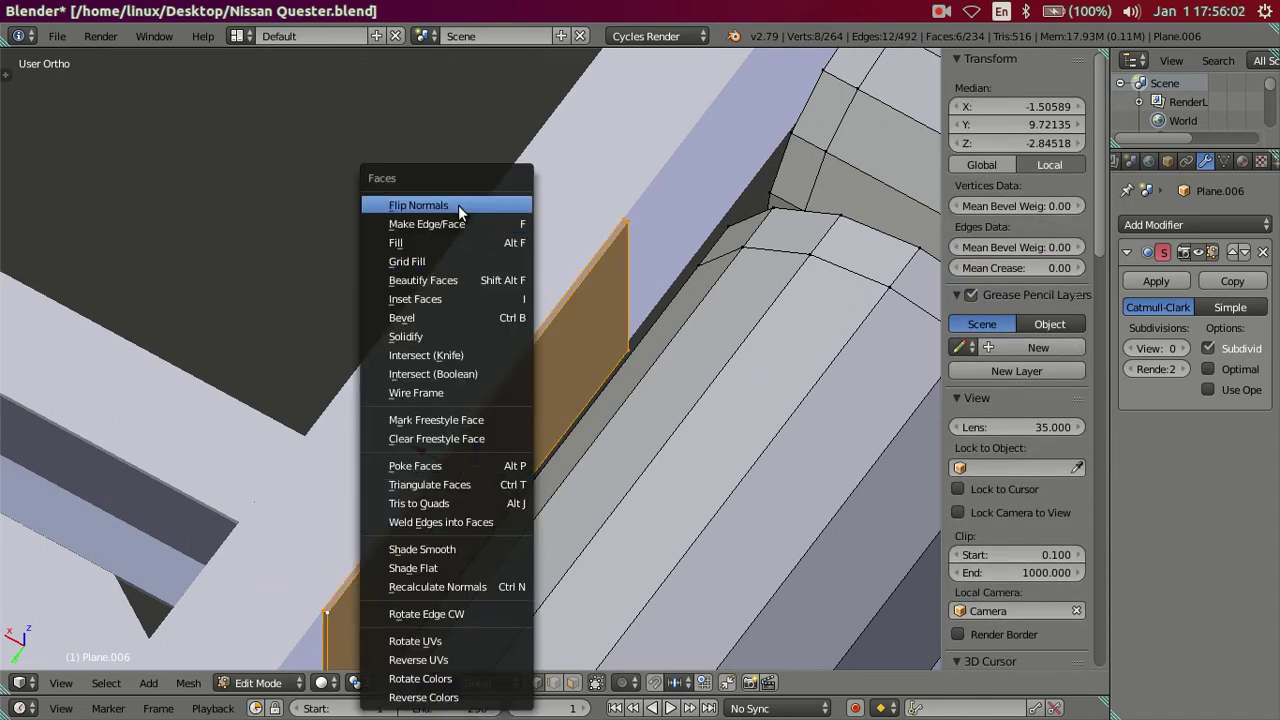
click(458, 205)
key(n)
key(a)
scroll(528, 233, down, 5)
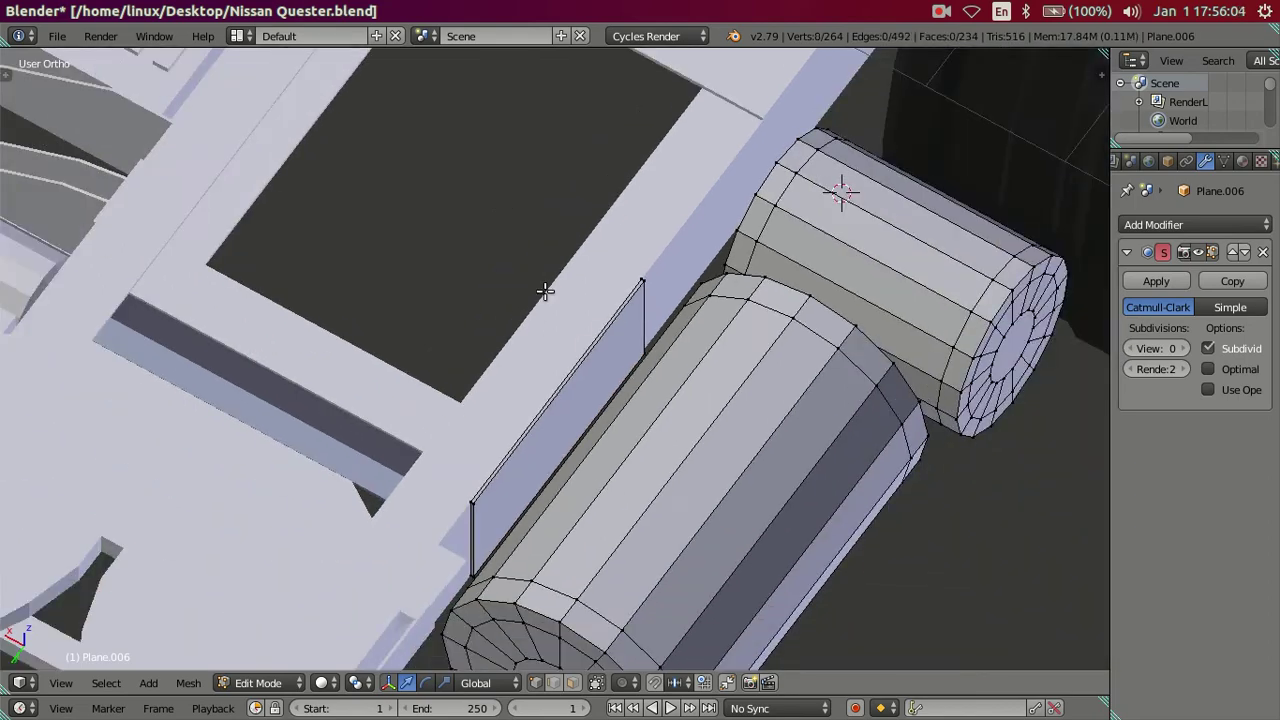
scroll(843, 191, down, 2)
middle_drag(688, 318, 600, 313)
scroll(600, 316, down, 4)
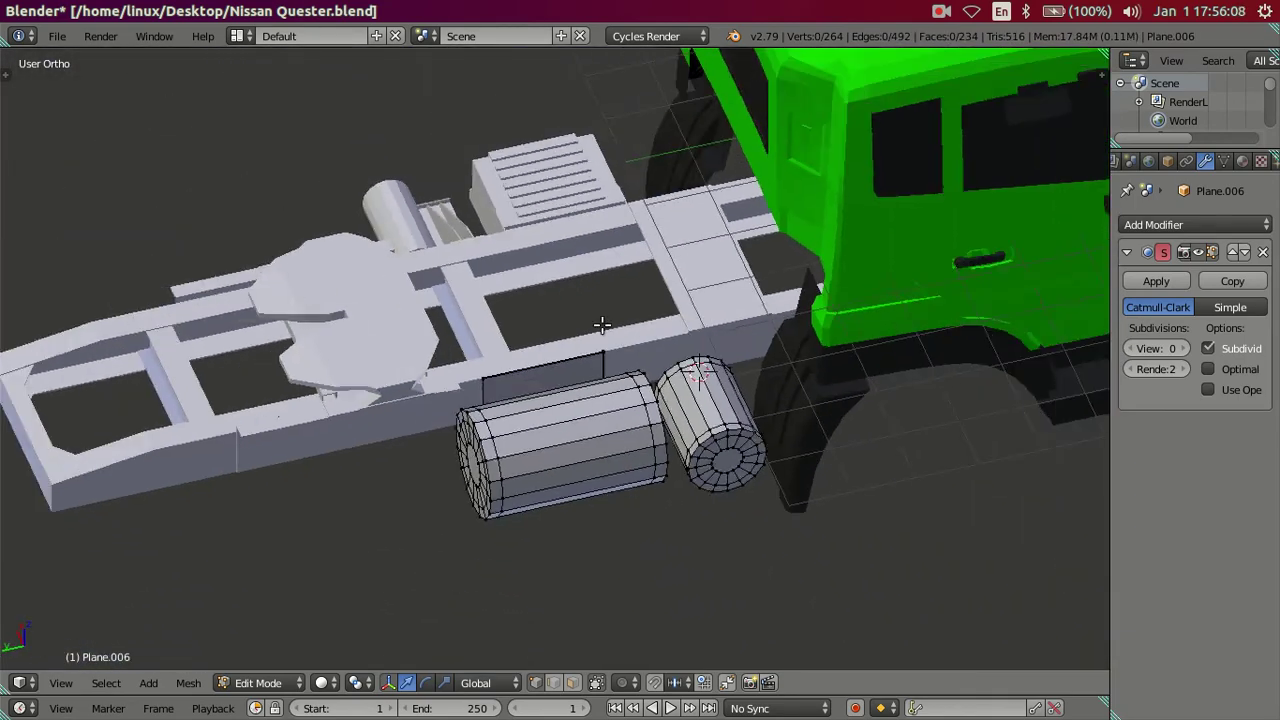
scroll(600, 340, up, 5)
scroll(540, 400, up, 3)
mouse_move(503, 390)
middle_down()
mouse_move(609, 380)
mouse_move(657, 329)
mouse_move(655, 295)
mouse_move(643, 371)
mouse_move(663, 486)
mouse_move(651, 463)
mouse_move(494, 449)
mouse_move(374, 329)
middle_up()
Step: Copy the fuel tank's top-left corner Y coordinate 10.9259 from the sidebar
right_click(330, 319)
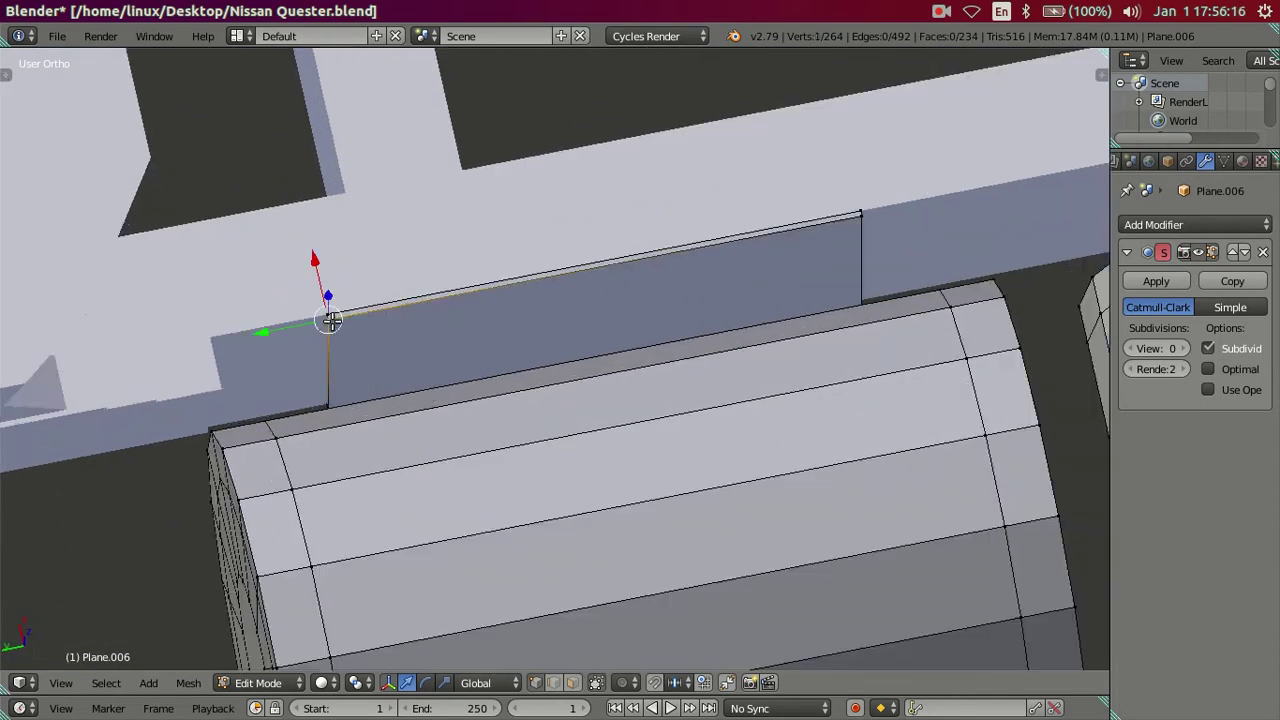
key(ctrl+l)
middle_drag(646, 400, 666, 437)
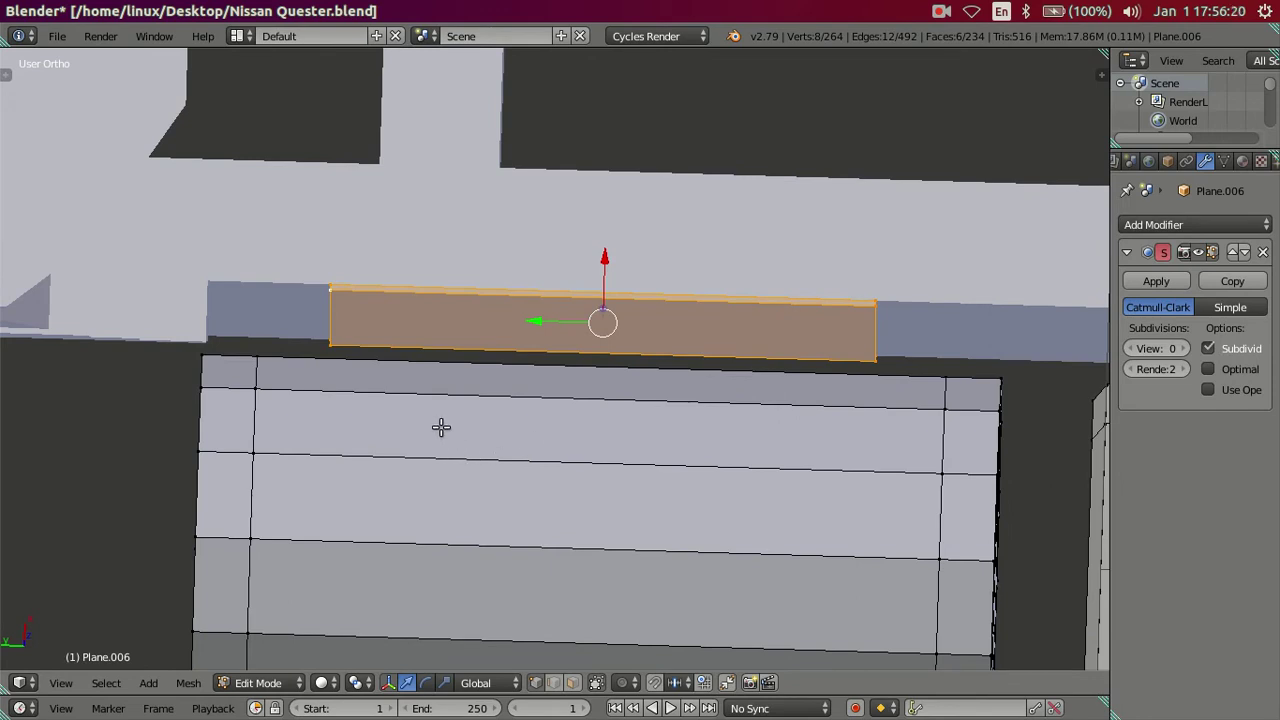
right_click(252, 390)
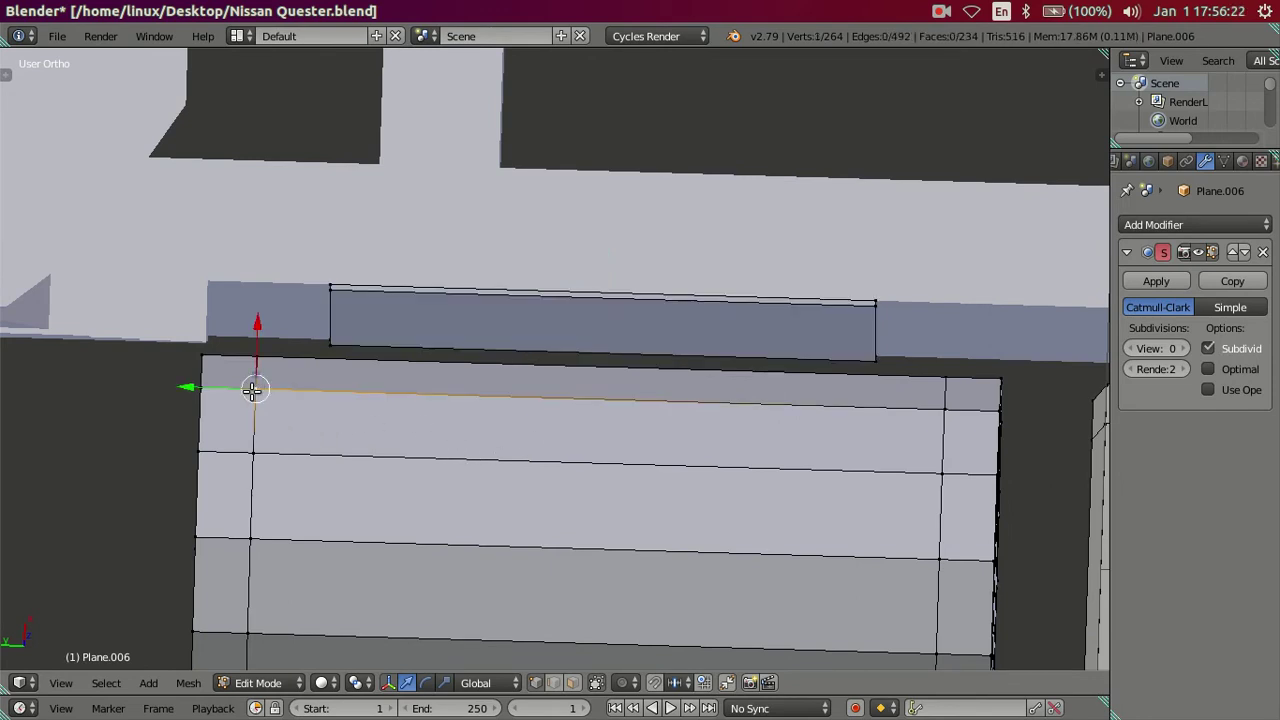
key(ctrl+l)
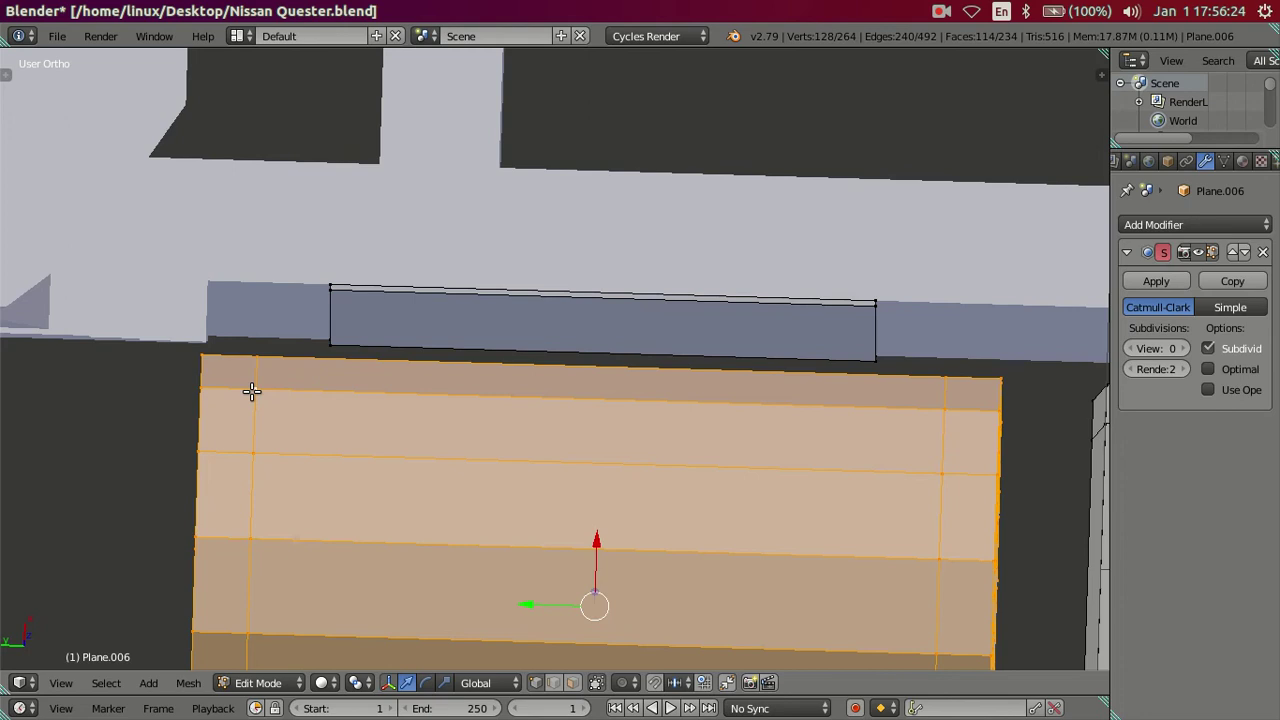
key(n)
right_click(220, 358)
click(1017, 124)
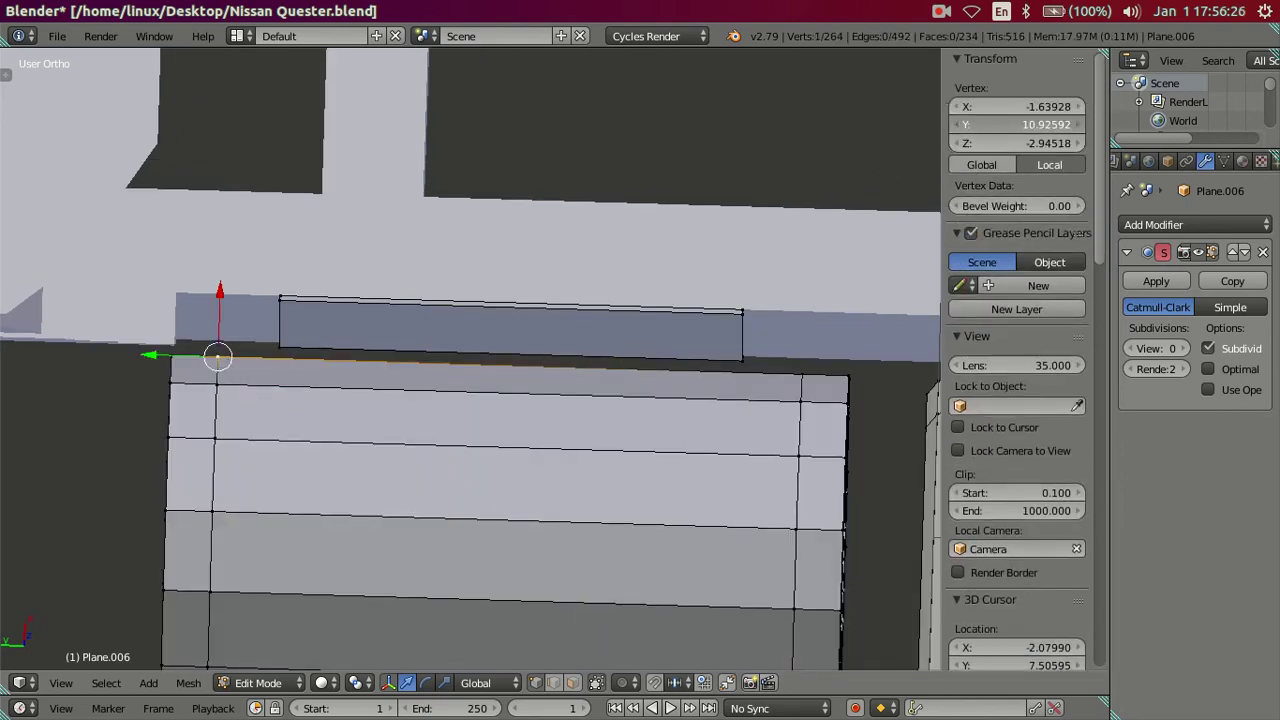
Step: In wireframe, isolate the side plate's left-edge vertices and align them with the tank's end
right_click(281, 300)
key(ctrl+l)
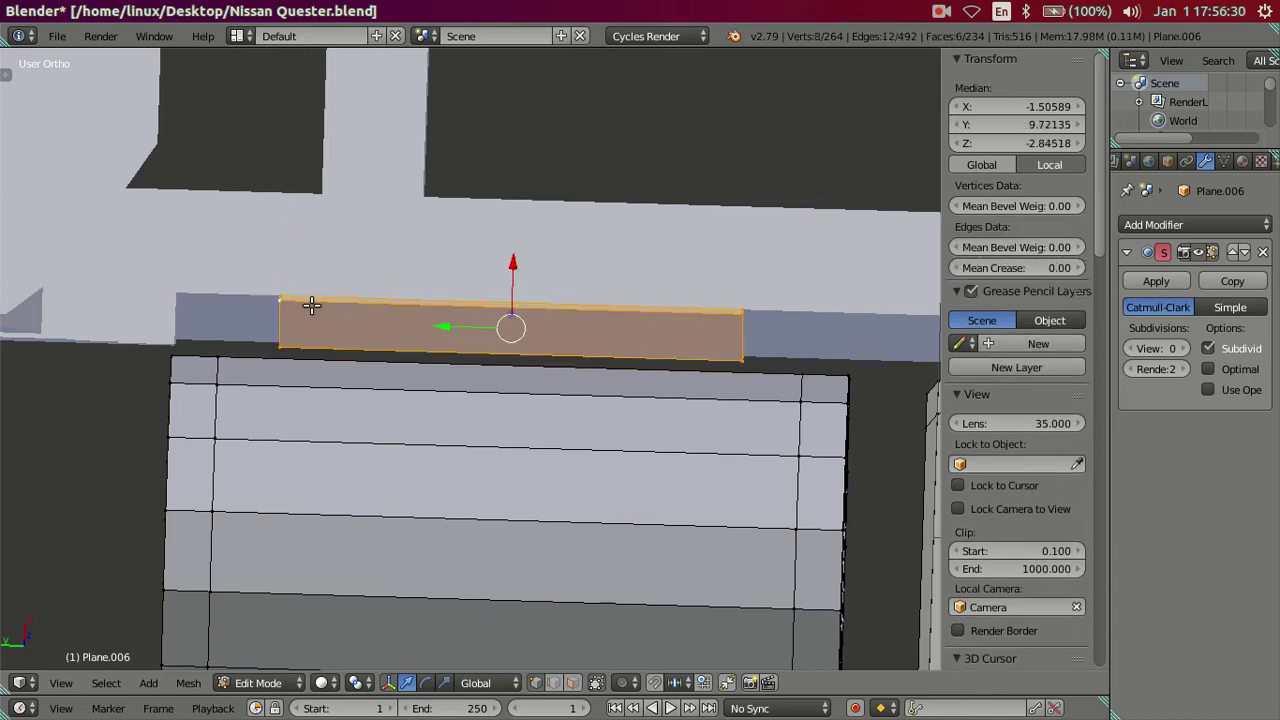
key(z)
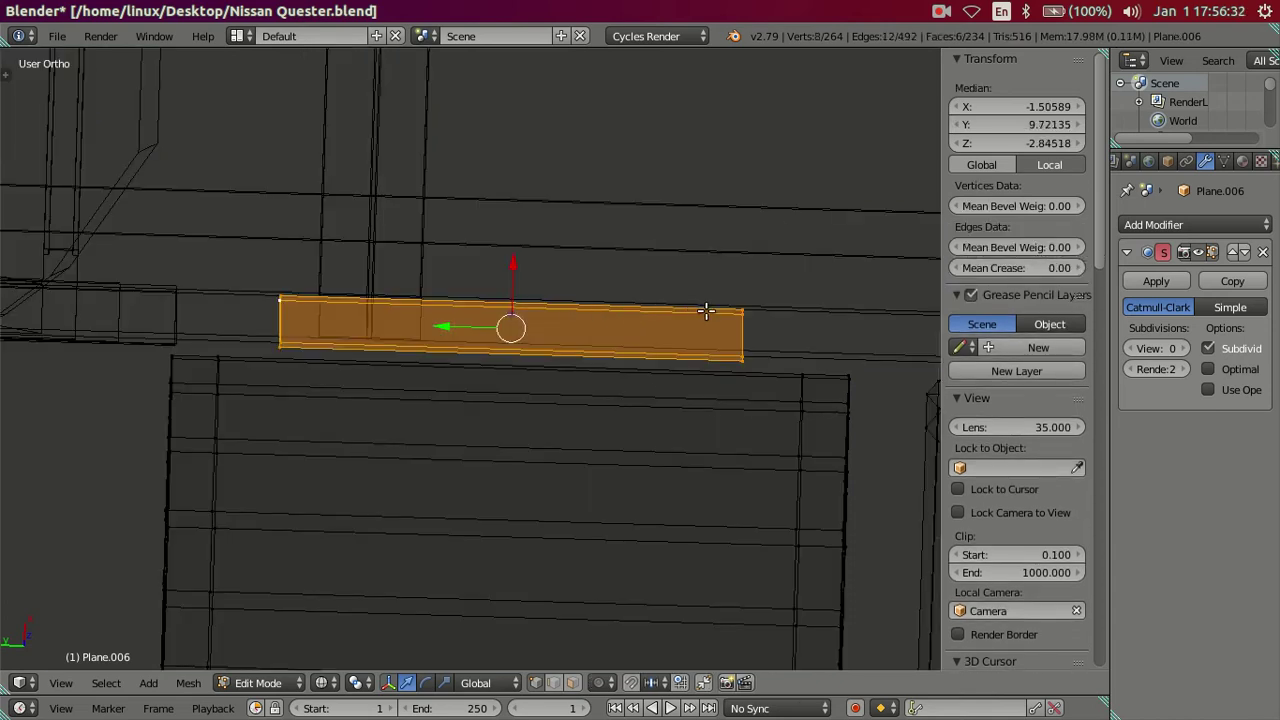
key(c)
middle_drag(706, 312, 757, 343)
key(Escape)
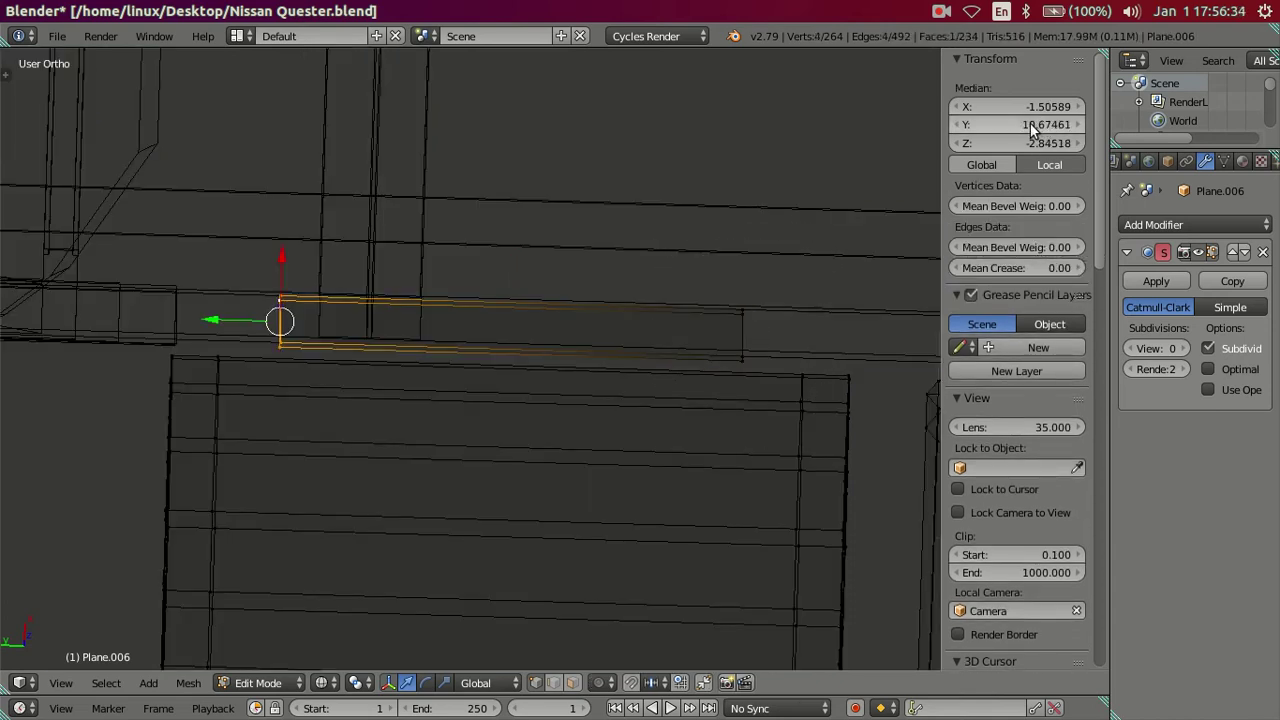
Step: Copy the tank's right-end Y coordinate 8.5168 and isolate the plate's right-end vertices to match
right_click(802, 378)
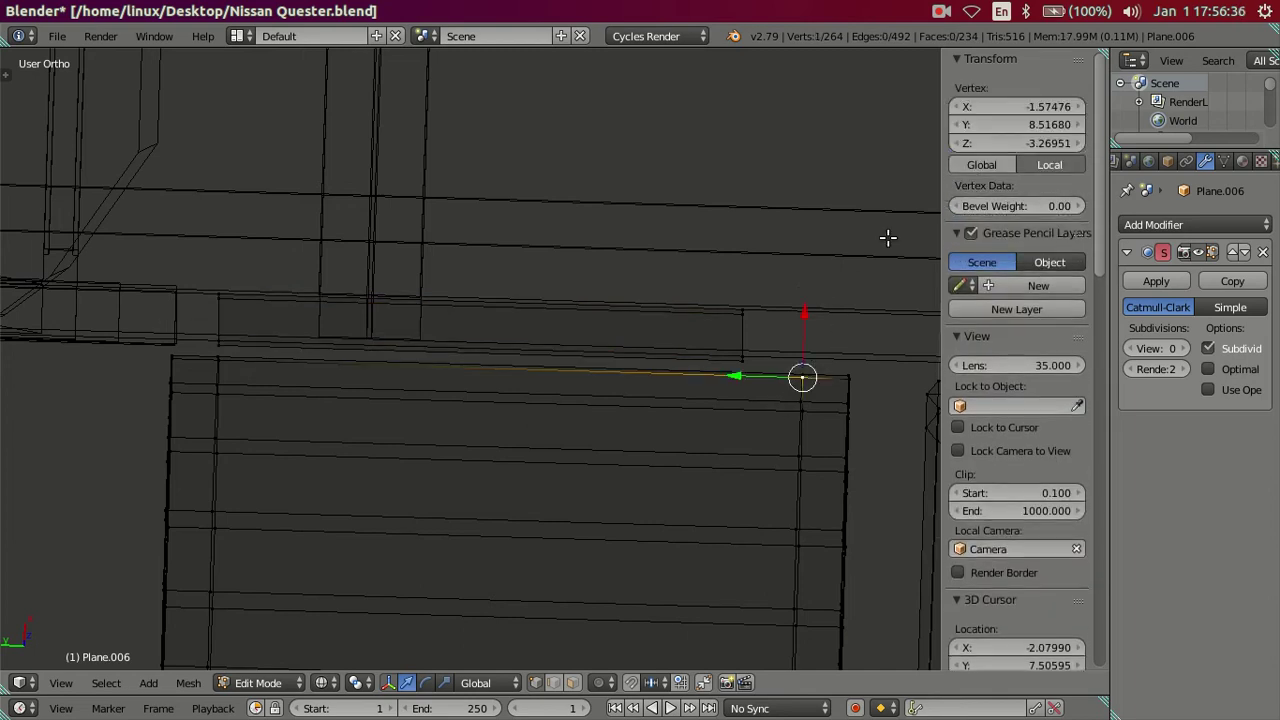
click(1018, 124)
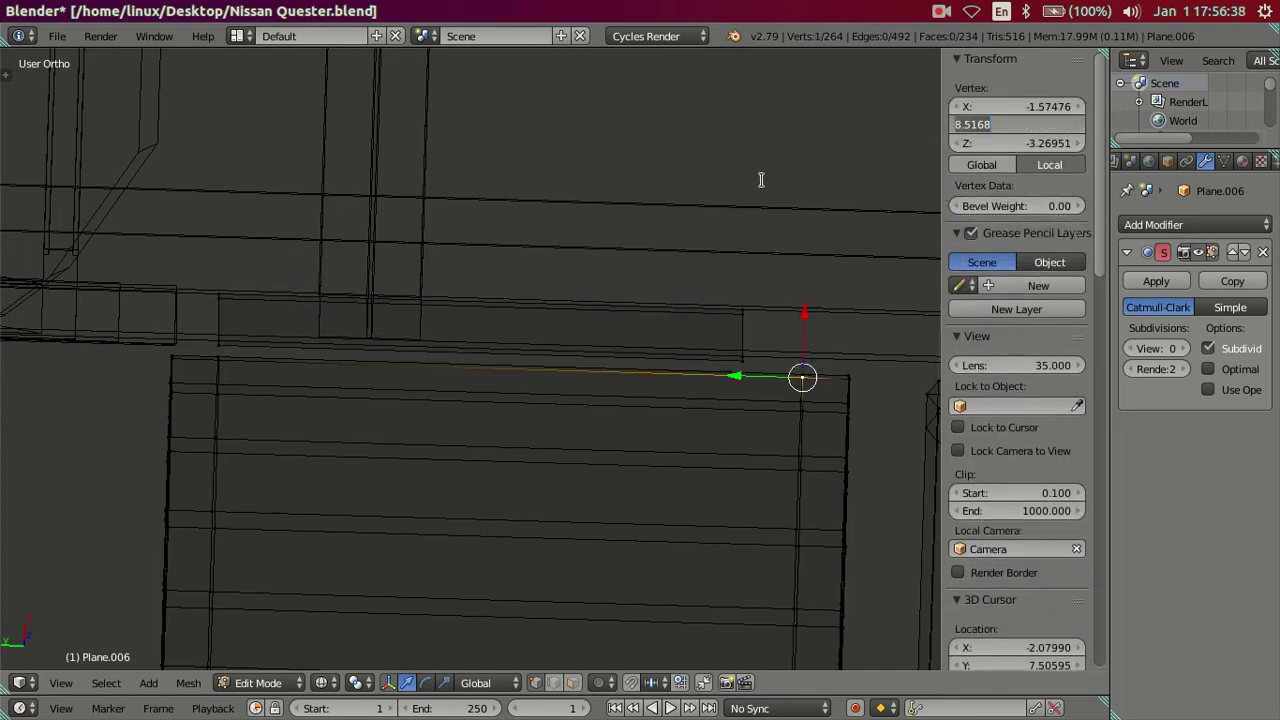
key(Return)
key(g)
click(742, 313)
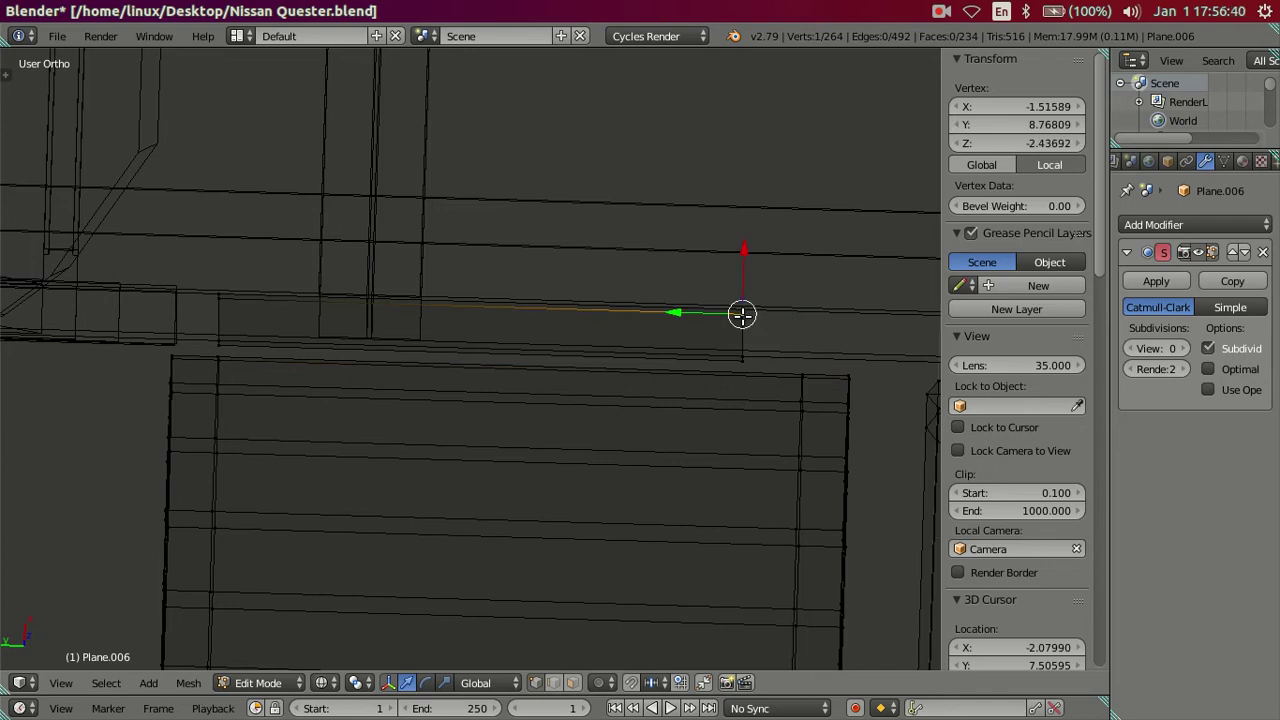
key(l)
key(c)
middle_click(177, 303)
right_click(177, 303)
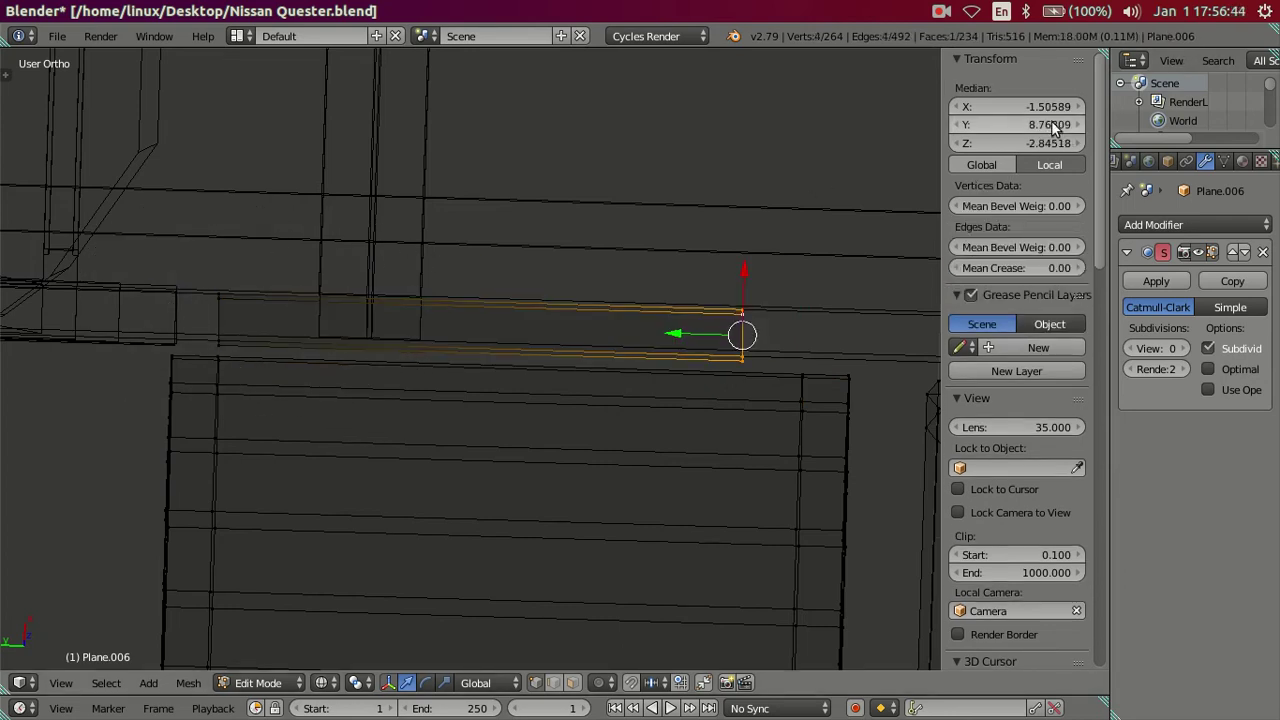
key(a)
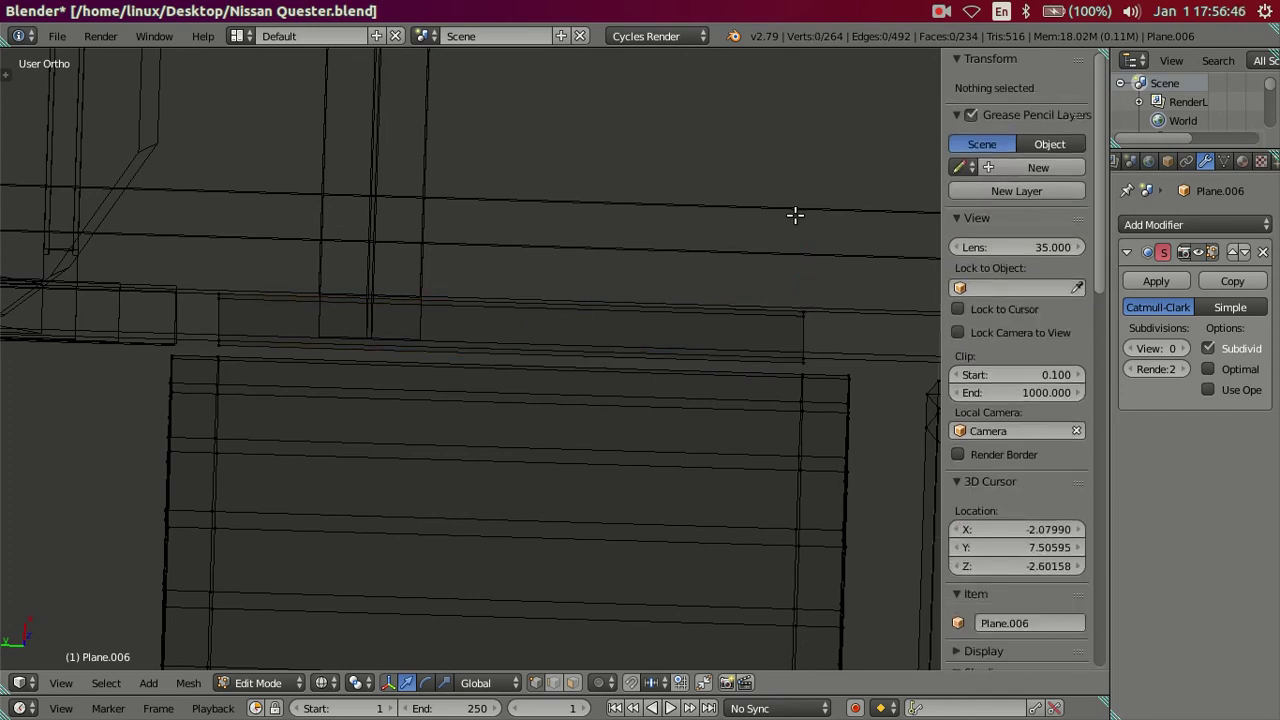
key(n)
scroll(786, 214, down, 3)
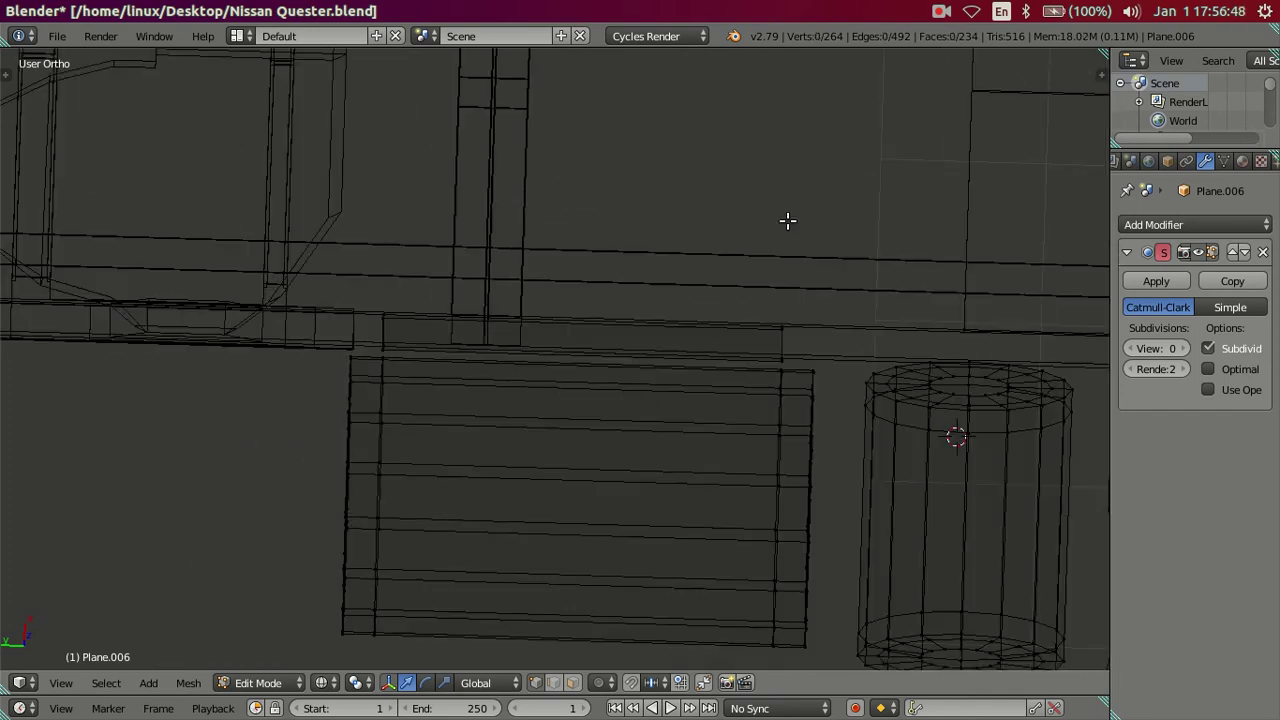
Step: Select a strip of the fuel tank's side faces in solid shading
key(z)
mouse_move(710, 309)
middle_down()
mouse_move(654, 217)
mouse_move(683, 200)
mouse_move(700, 423)
mouse_move(700, 354)
mouse_move(797, 277)
mouse_move(706, 306)
mouse_move(711, 317)
mouse_move(729, 261)
mouse_move(726, 294)
middle_up()
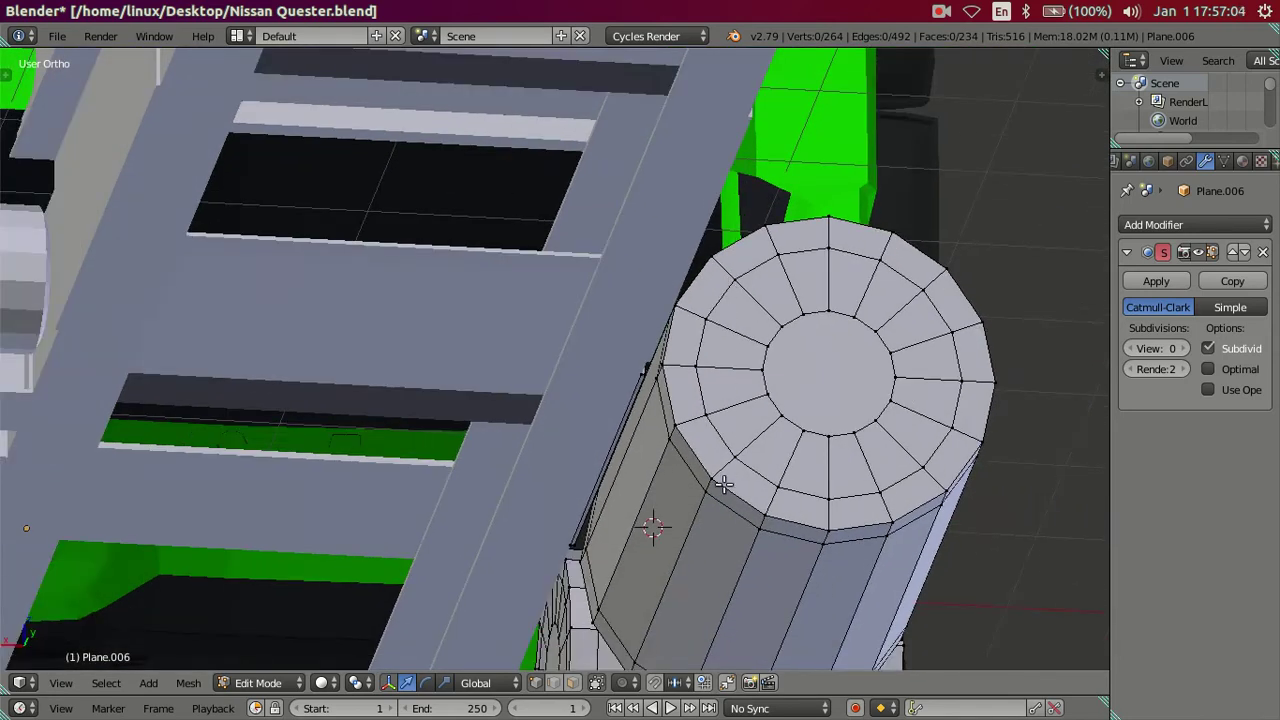
mouse_move(706, 487)
middle_down()
mouse_move(702, 424)
mouse_move(663, 543)
mouse_move(734, 420)
mouse_move(706, 586)
mouse_move(708, 325)
mouse_move(729, 284)
mouse_move(640, 480)
middle_up()
ctrl+click(708, 325)
ctrl+click(584, 583)
mouse_move(677, 400)
middle_down()
mouse_move(655, 573)
mouse_move(652, 329)
middle_up()
ctrl+click(631, 262)
middle_drag(696, 374, 670, 433)
Step: Duplicate the face strip and move the copy beneath the side panel as a step plate
key(ctrl+z)
key(ctrl+shift+z)
key(l)
key(a)
mouse_move(696, 494)
middle_down()
mouse_move(751, 457)
mouse_move(646, 374)
mouse_move(583, 411)
mouse_move(569, 480)
mouse_move(634, 369)
middle_up()
scroll(569, 480, up, 2)
scroll(634, 369, down, 1)
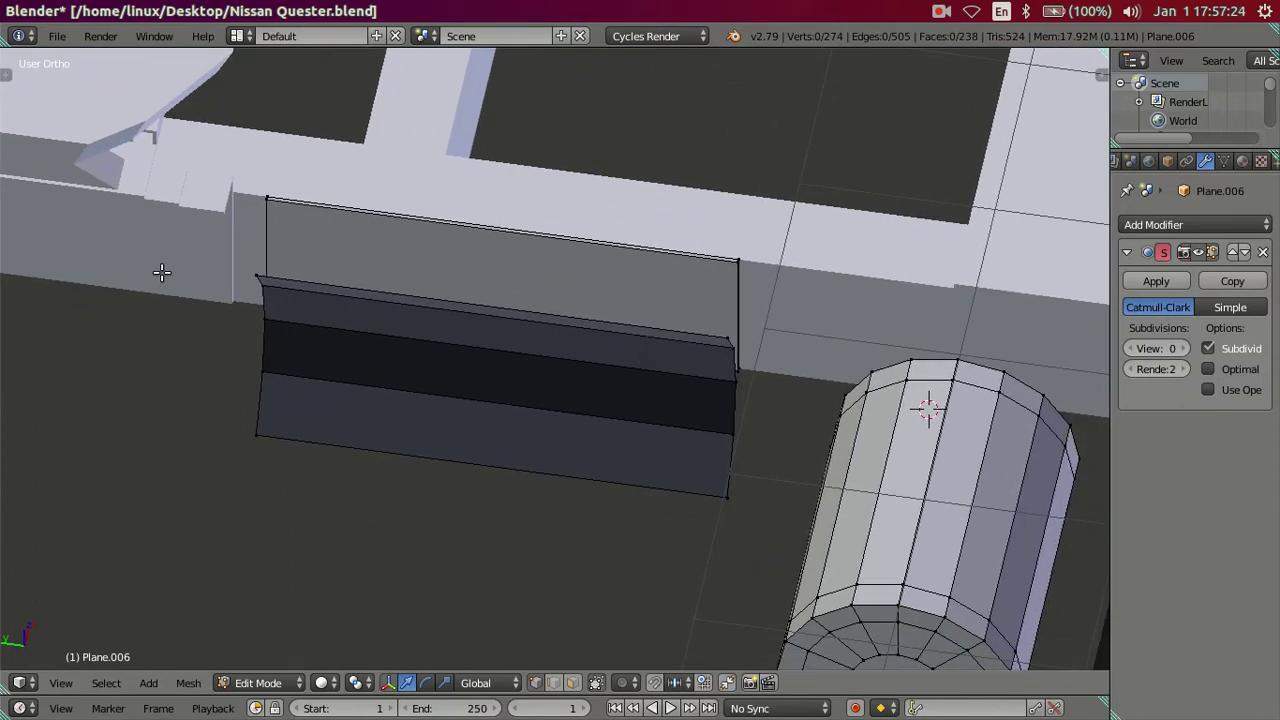
scroll(343, 306, down, 1)
mouse_move(557, 286)
middle_down()
mouse_move(623, 197)
mouse_move(652, 196)
mouse_move(443, 343)
mouse_move(263, 280)
middle_up()
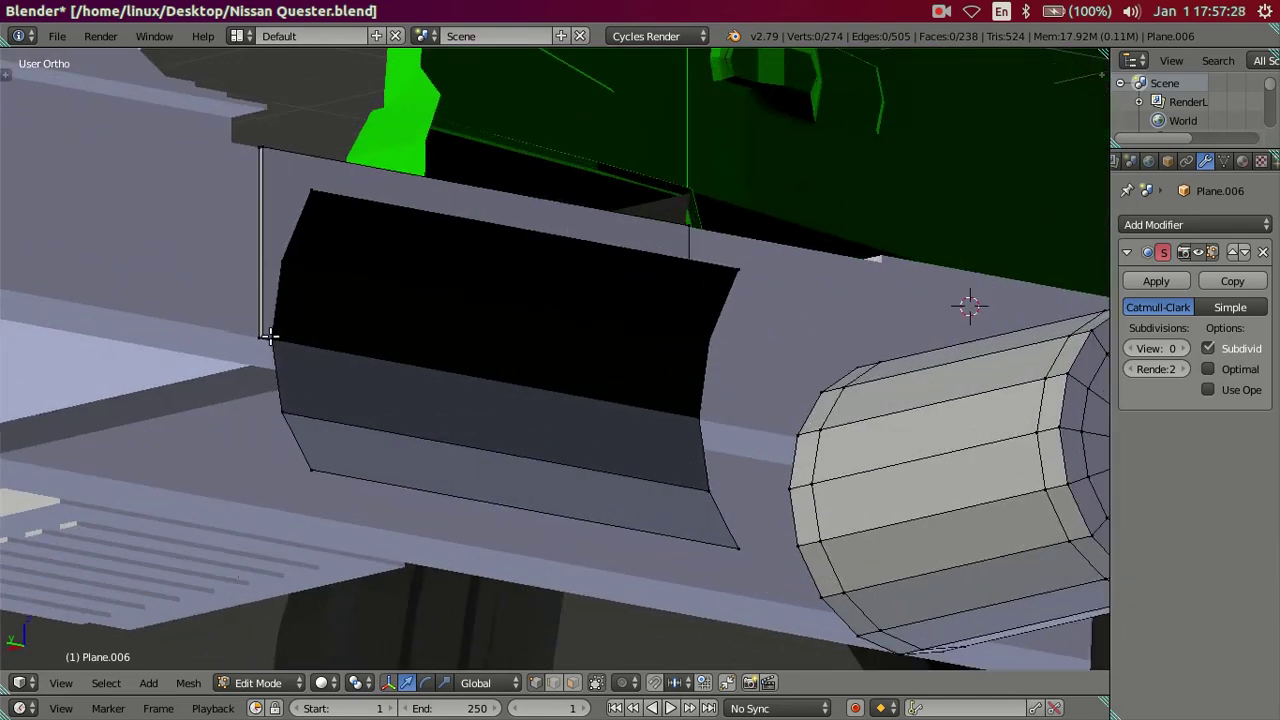
mouse_move(563, 288)
middle_down()
mouse_move(537, 286)
mouse_move(523, 329)
mouse_move(463, 351)
mouse_move(537, 334)
mouse_move(511, 330)
middle_up()
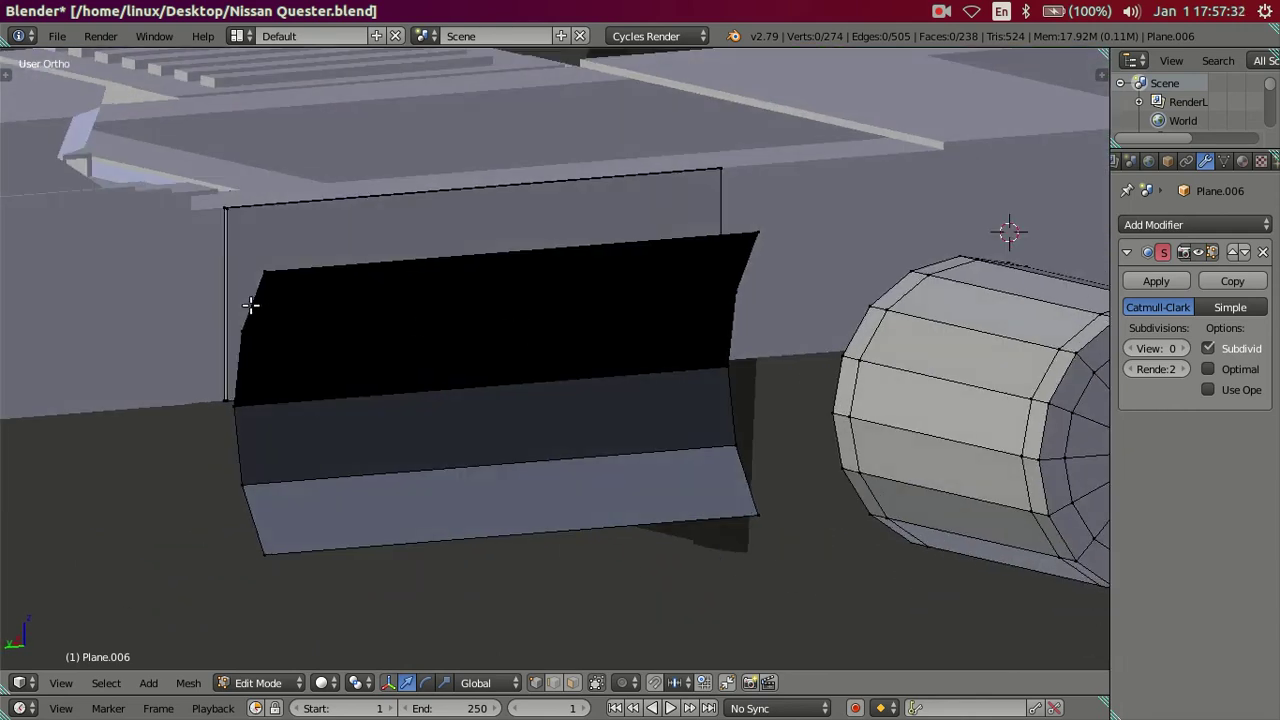
Step: Loop-cut the side panel into horizontal strips with three centred cuts
key(ctrl+r)
scroll(214, 289, up, 1)
scroll(214, 289, up, 1)
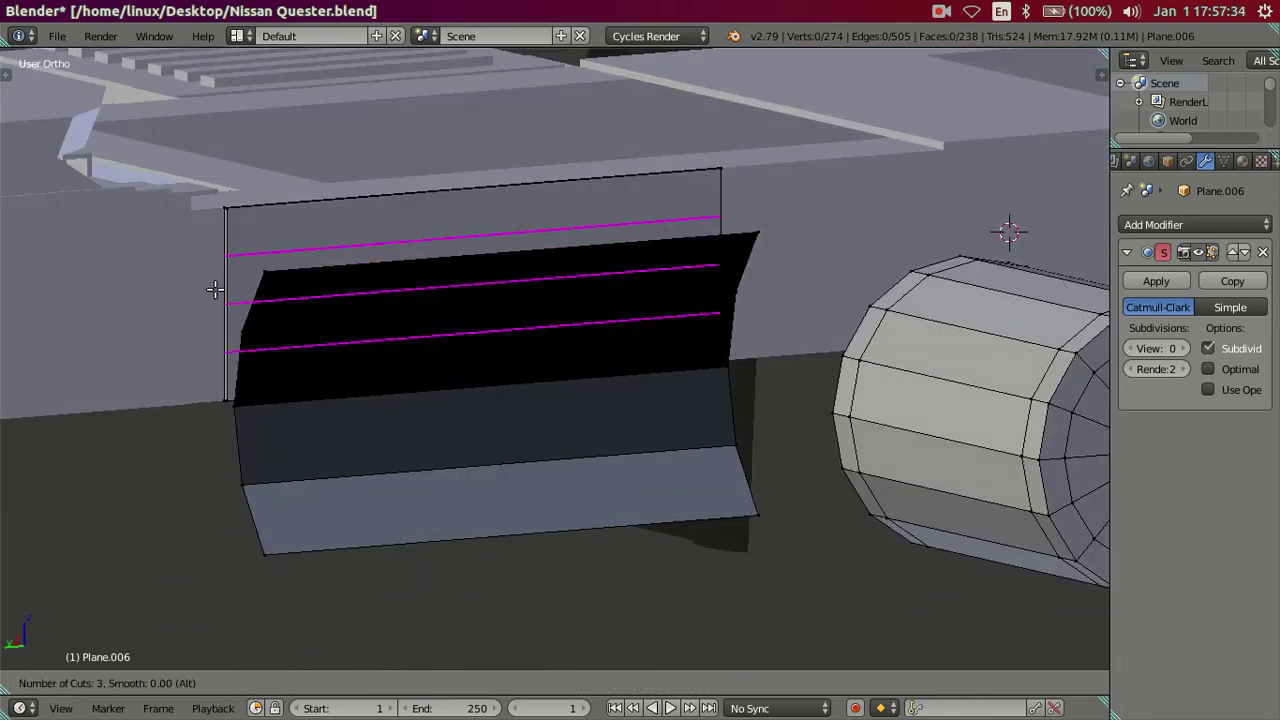
click(214, 289)
right_click(214, 289)
Step: Deselect everything and move the view in closer to the panel's right end
mouse_move(297, 291)
middle_down()
mouse_move(331, 277)
mouse_move(329, 317)
mouse_move(275, 345)
mouse_move(703, 214)
middle_up()
key(a)
scroll(586, 334, up, 2)
middle_drag(586, 334, 563, 343)
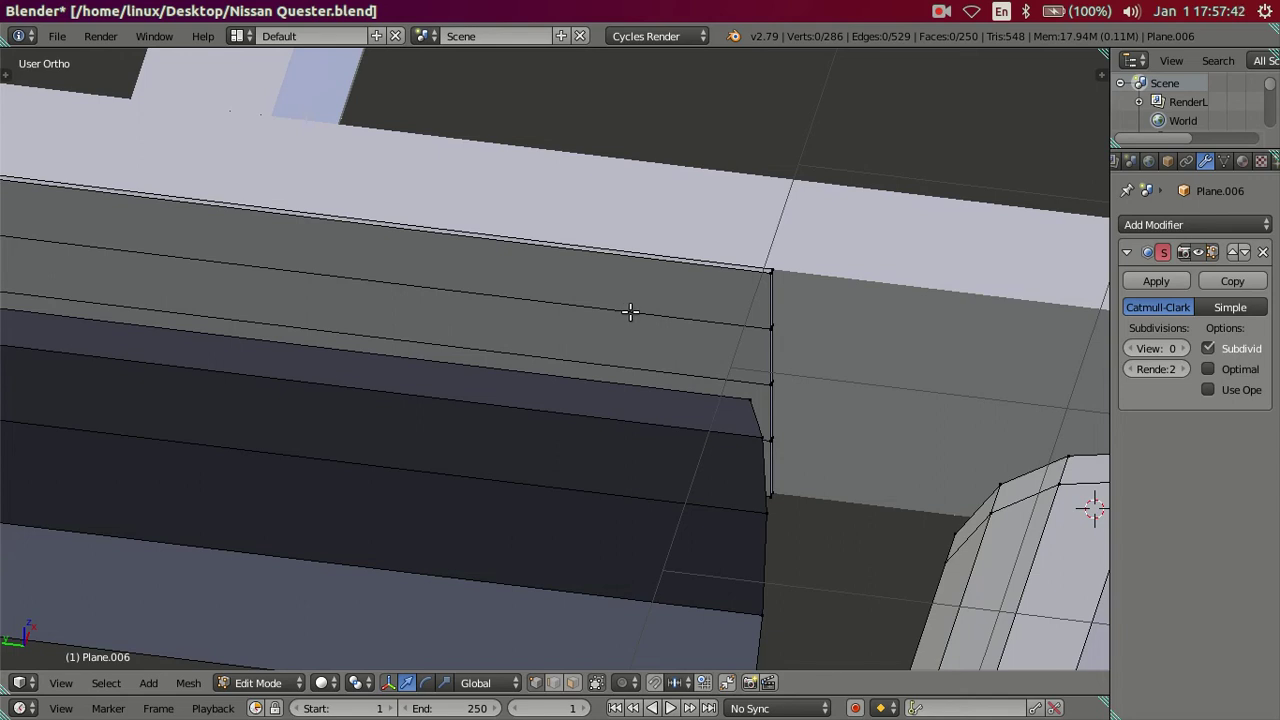
key(ctrl+Tab)
click(631, 314)
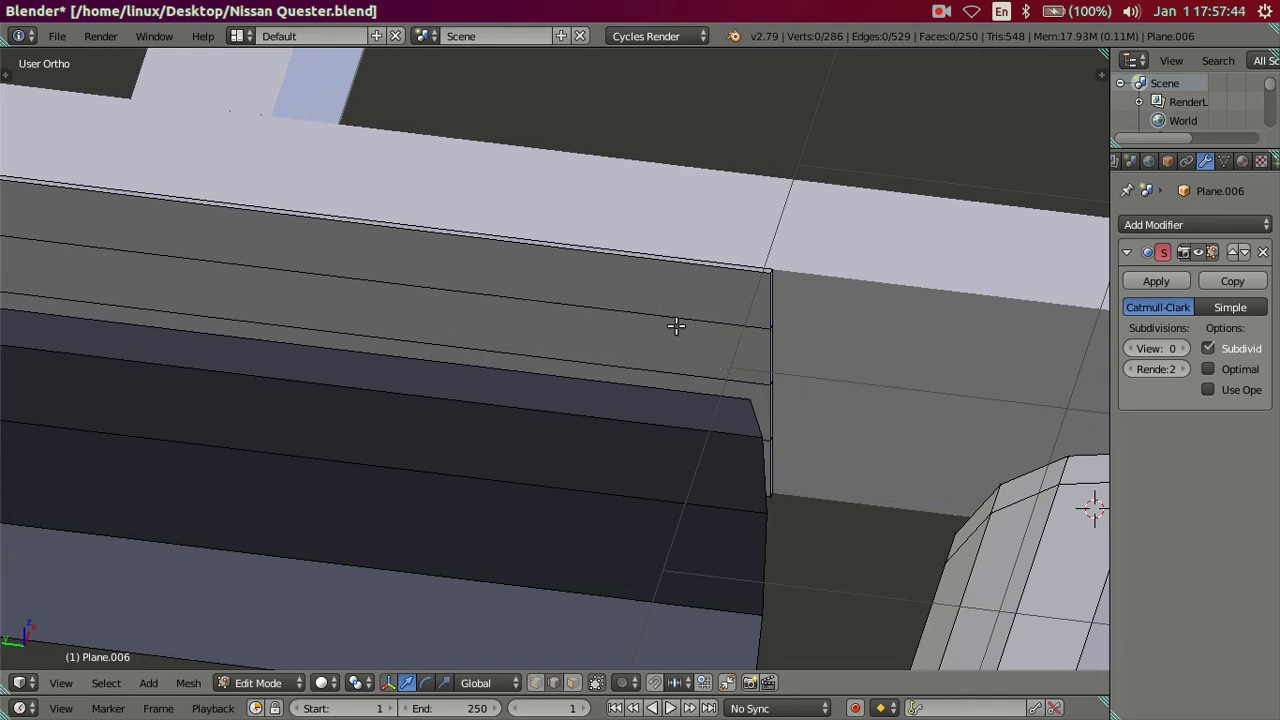
Step: Try an extra edge loop at the panel's right end, then undo it
key(ctrl+r)
click(675, 324)
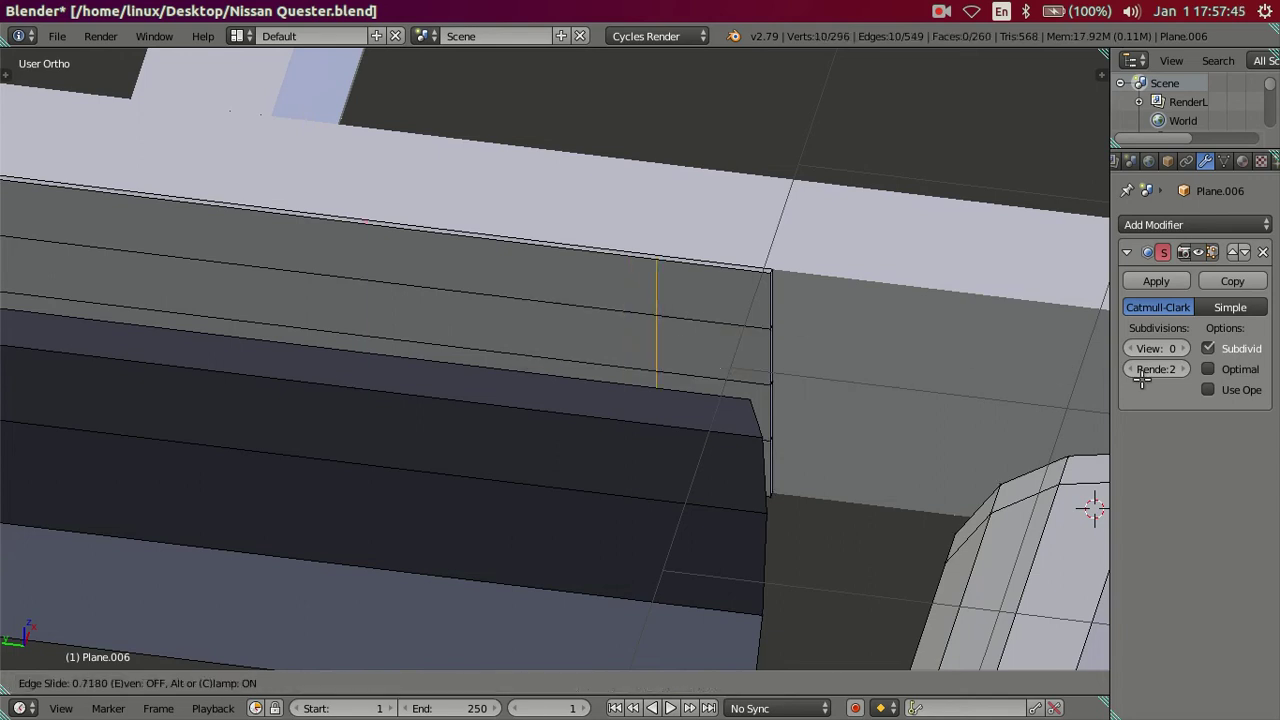
click(240, 396)
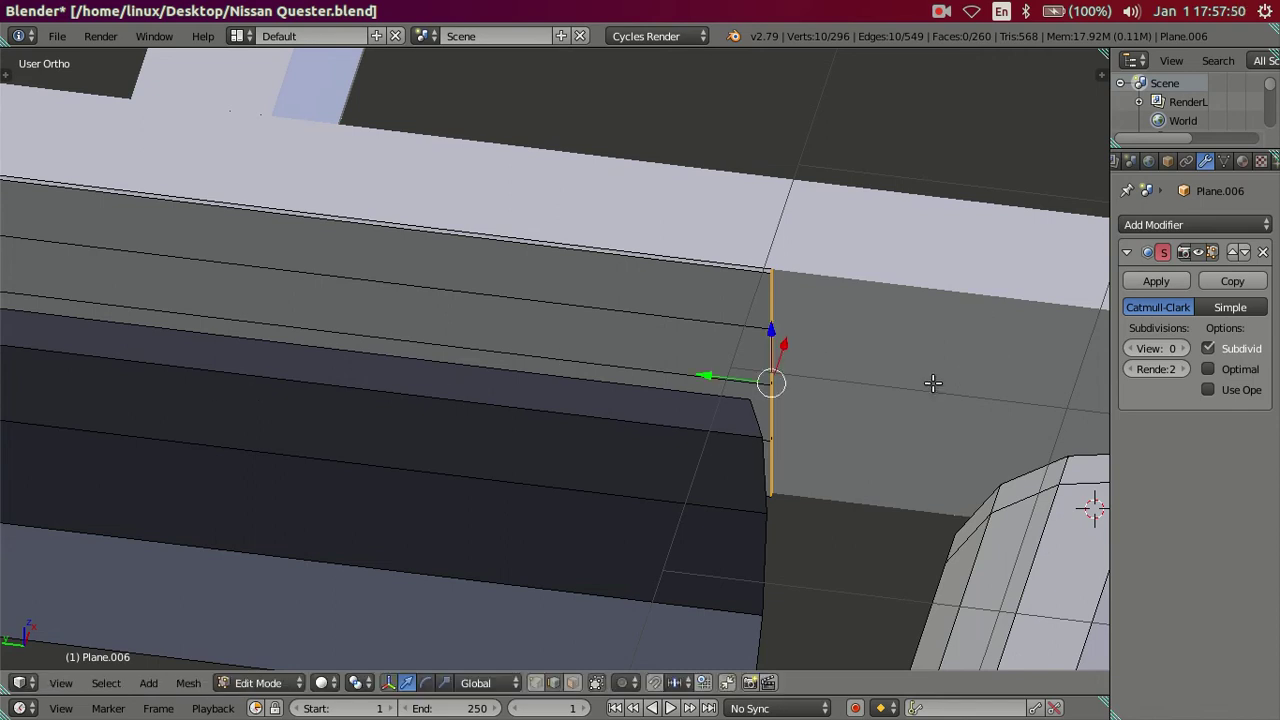
key(ctrl+z)
scroll(700, 330, down, 3)
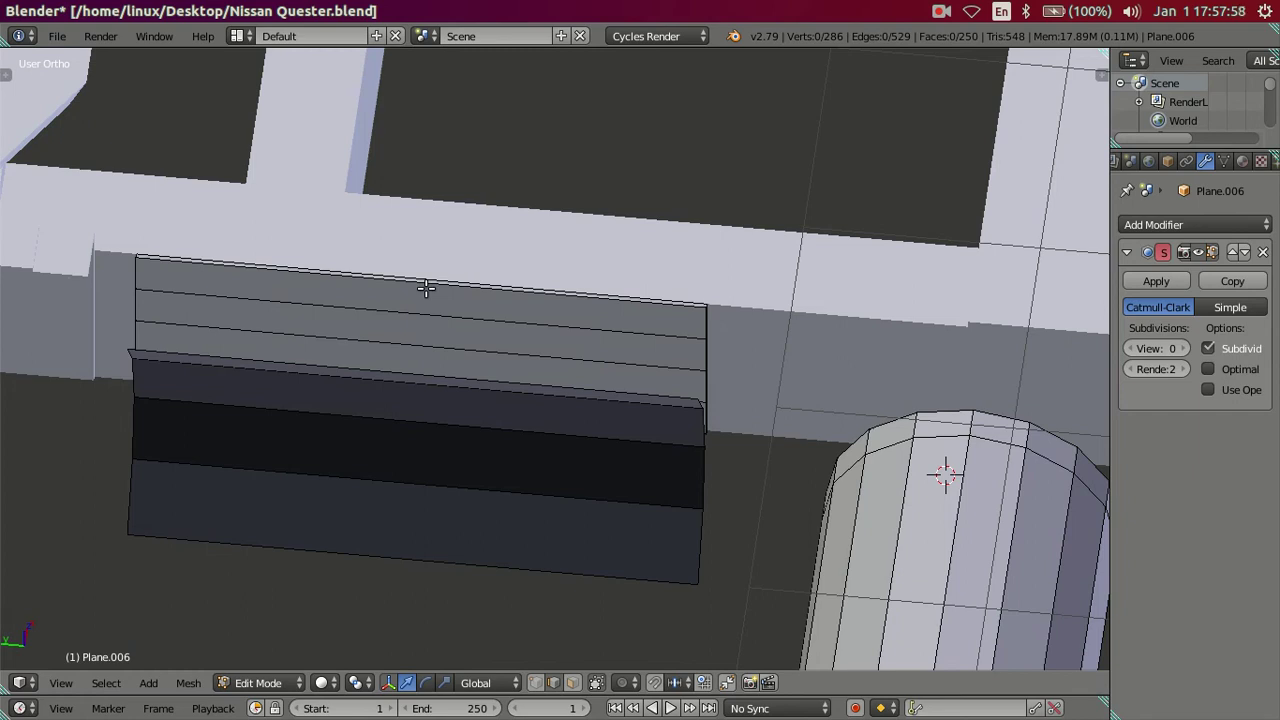
Step: Add two centred vertical cuts across the panel's top strips, then view it from the front
key(ctrl+r)
scroll(426, 288, up, 1)
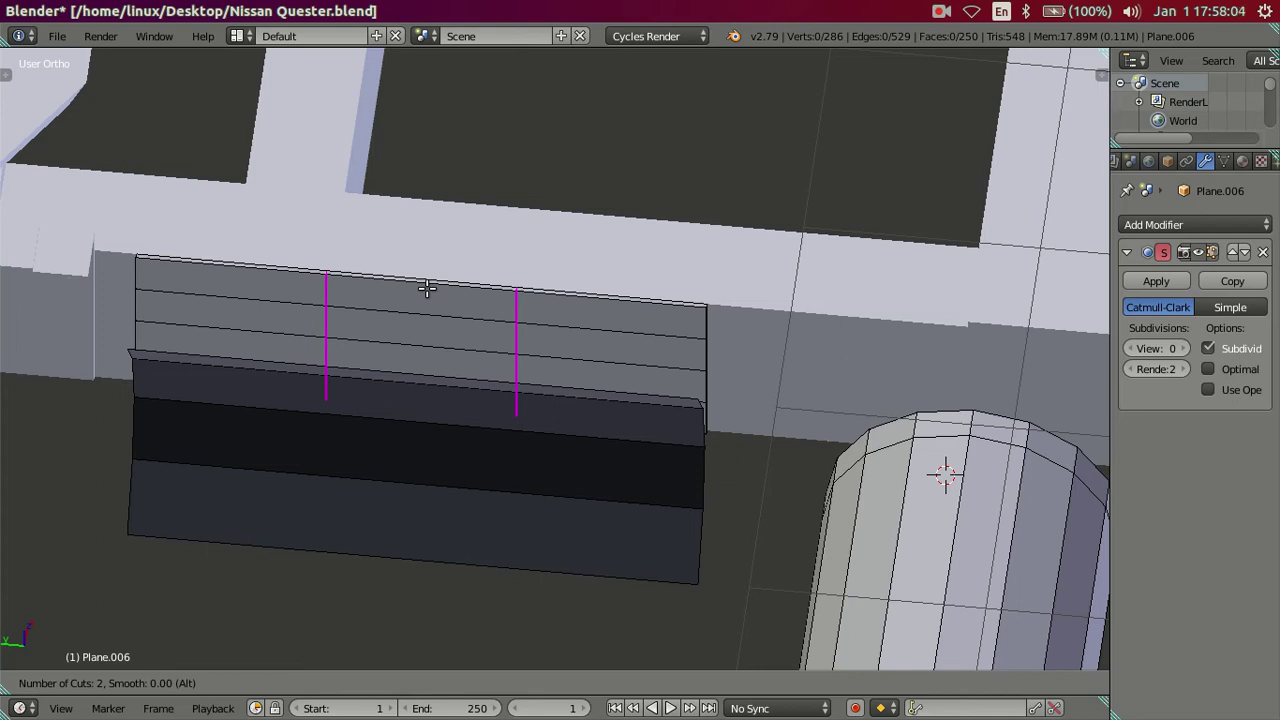
click(426, 288)
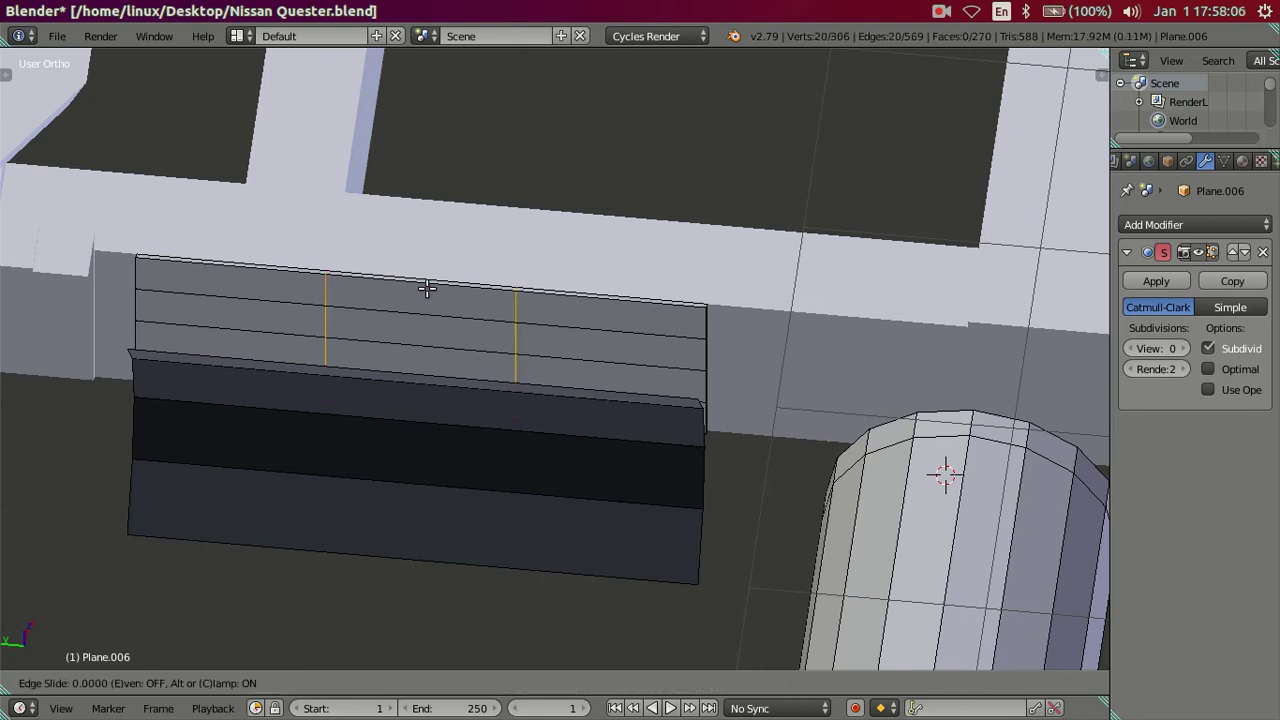
right_click(426, 289)
key(KP_1)
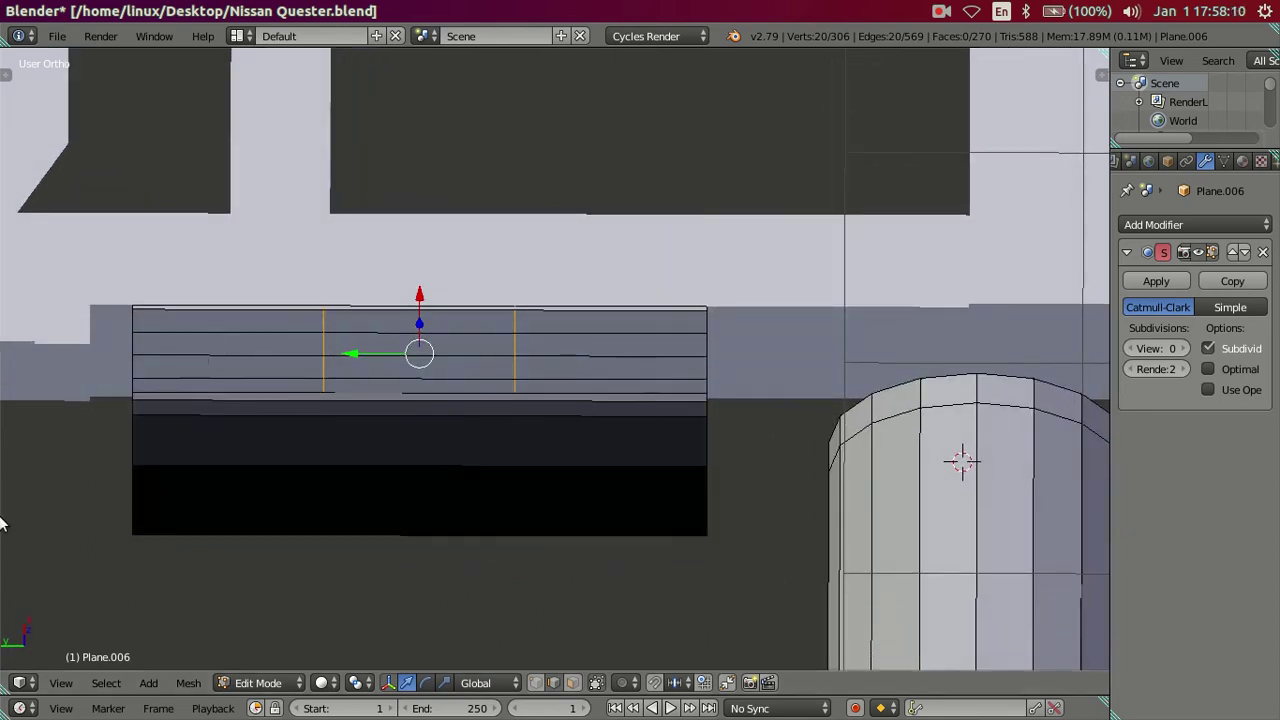
mouse_move(2, 400)
click(19, 381)
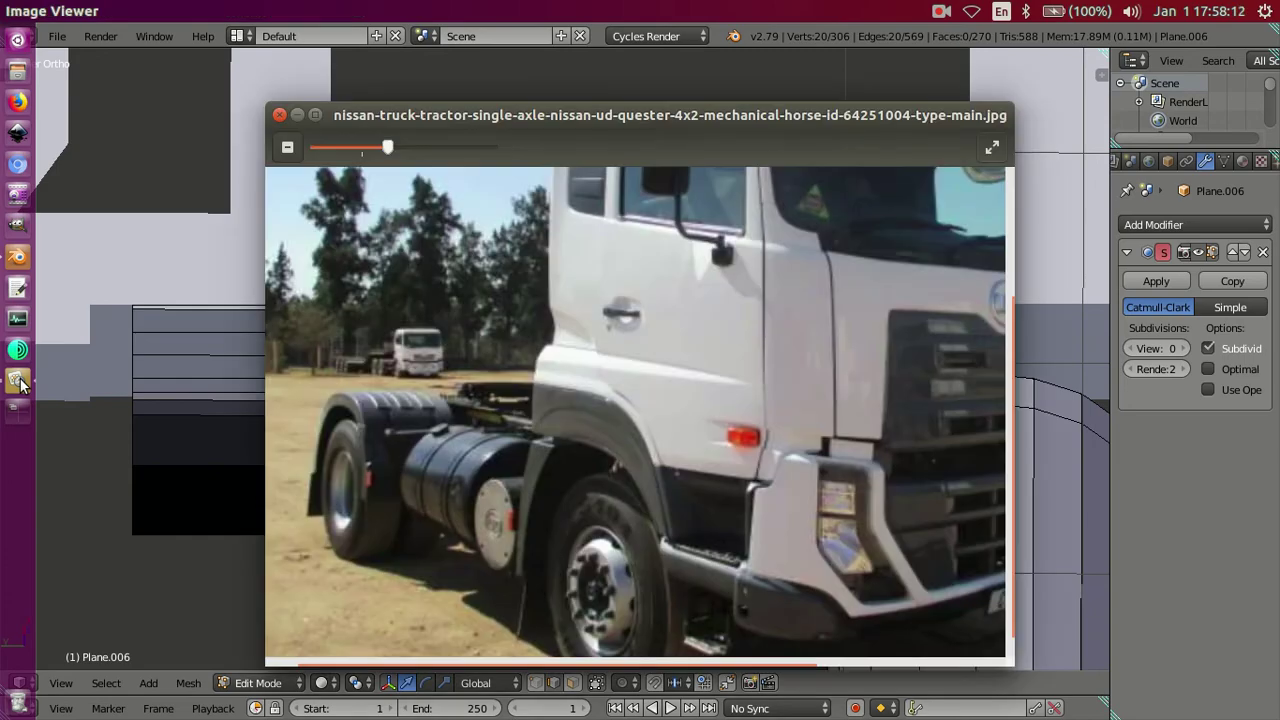
click(17, 383)
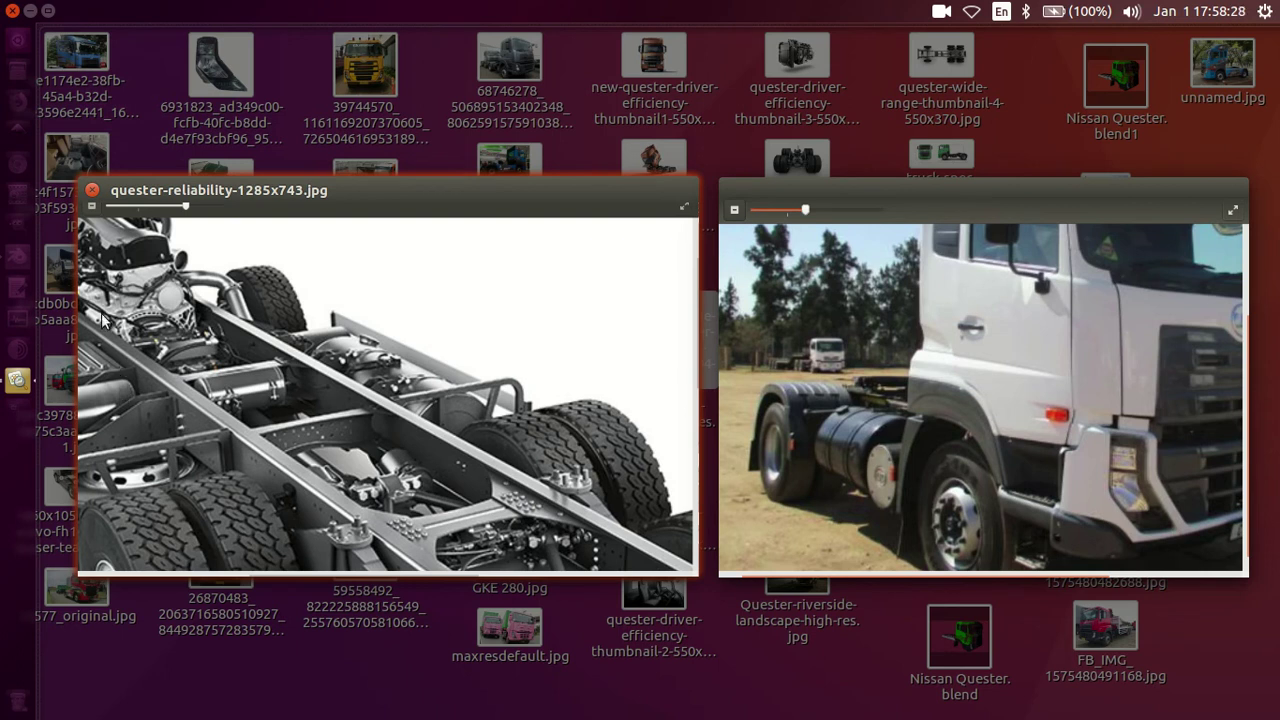
click(15, 285)
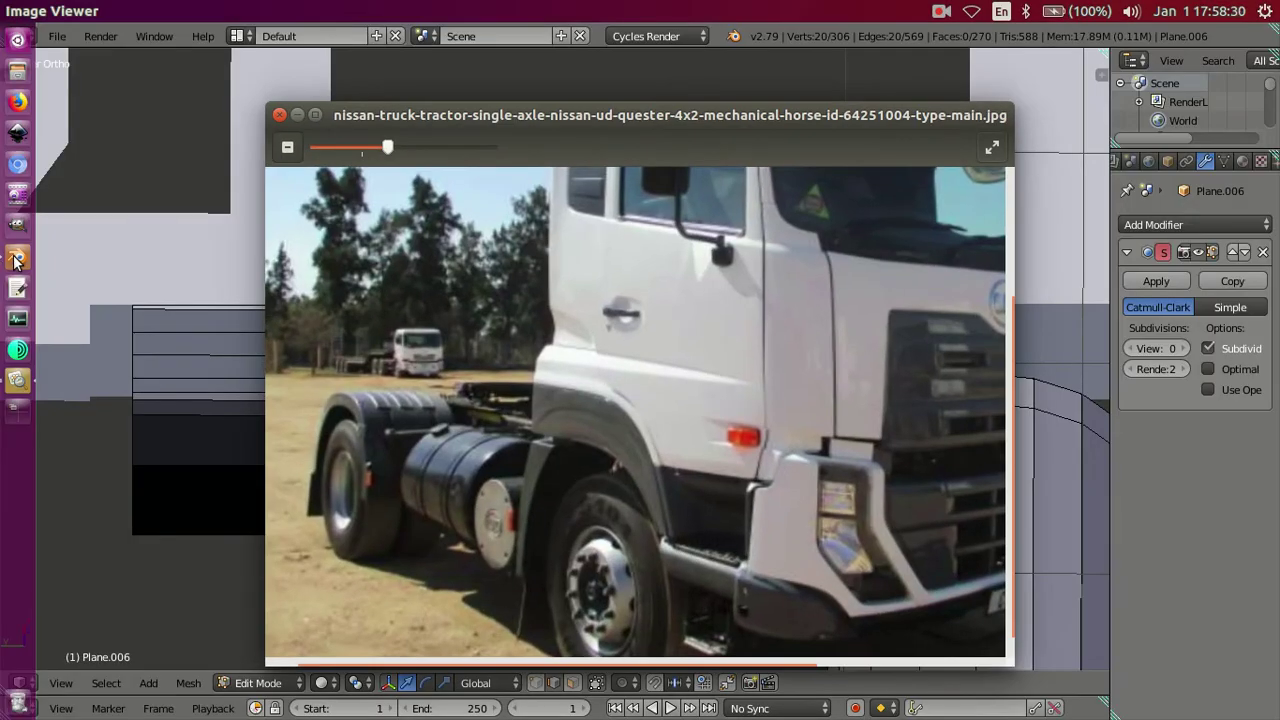
click(15, 260)
mouse_move(251, 380)
middle_down()
mouse_move(479, 353)
mouse_move(634, 386)
mouse_move(626, 414)
mouse_move(589, 391)
middle_up()
key(a)
mouse_move(537, 354)
middle_down()
mouse_move(557, 391)
mouse_move(569, 383)
mouse_move(560, 375)
middle_up()
key(ctrl+z)
key(ctrl+z)
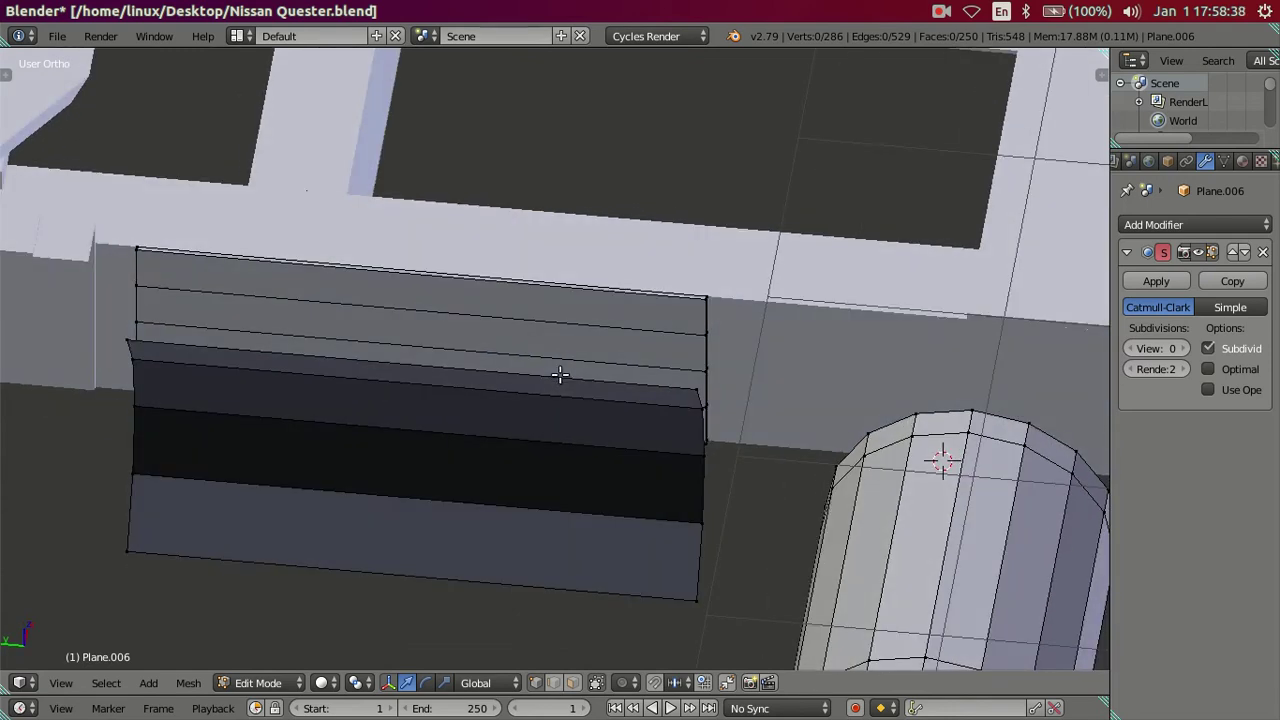
Step: Select the whole step plate mesh with linked selection and frame it
right_click(696, 389)
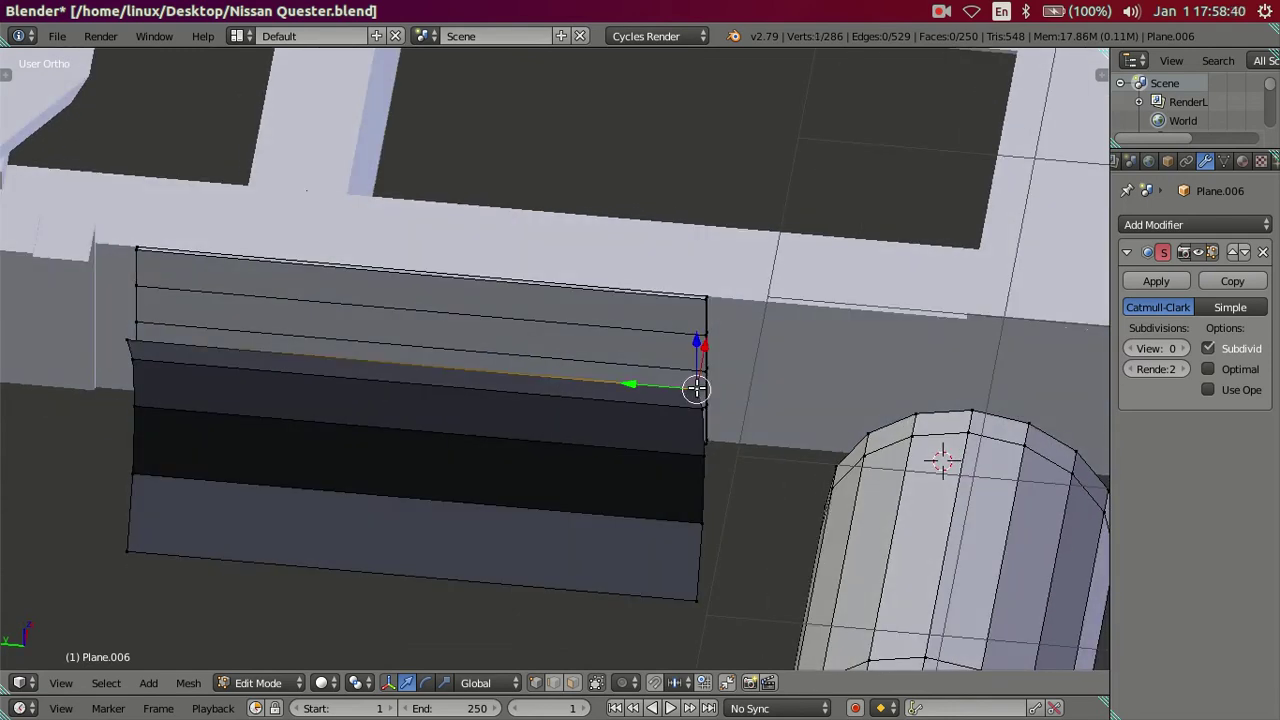
key(ctrl+l)
key(l)
middle_drag(677, 354, 768, 402)
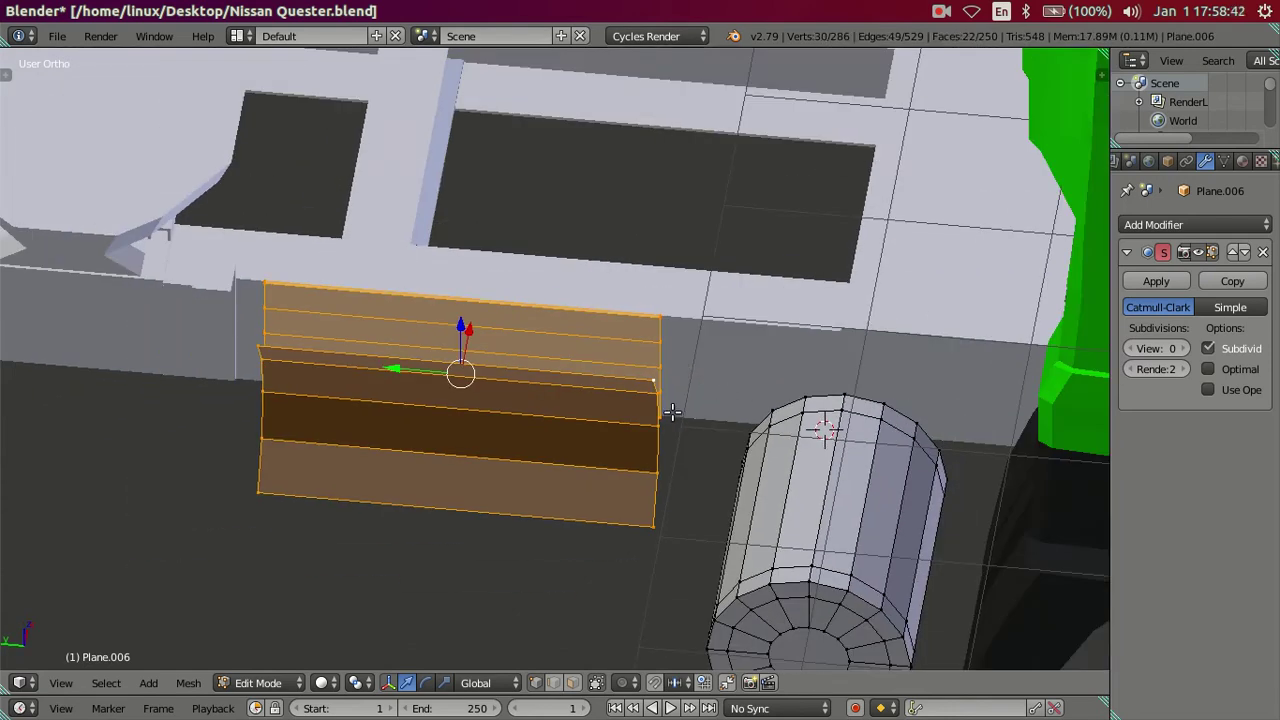
middle_drag(672, 412, 686, 389)
scroll(494, 374, up, 2)
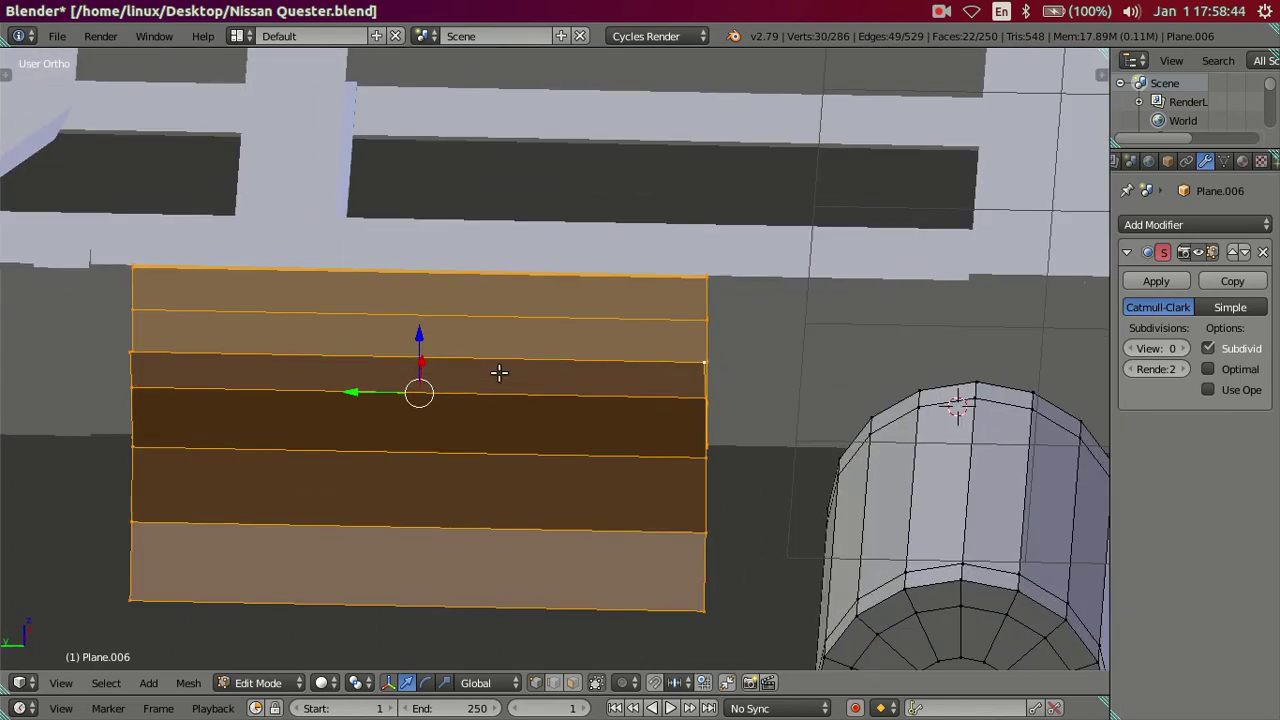
Step: Add three centred vertical loop cuts across the step plate
key(ctrl+r)
scroll(501, 370, up, 1)
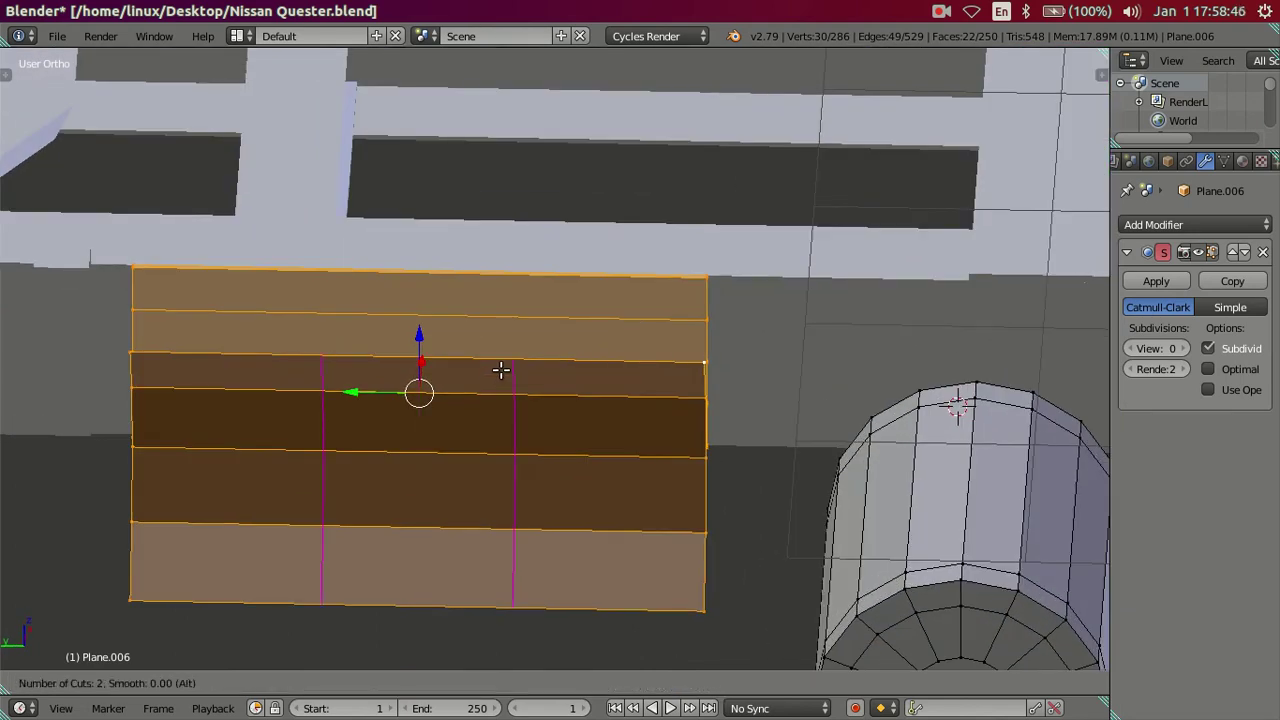
scroll(501, 370, up, 1)
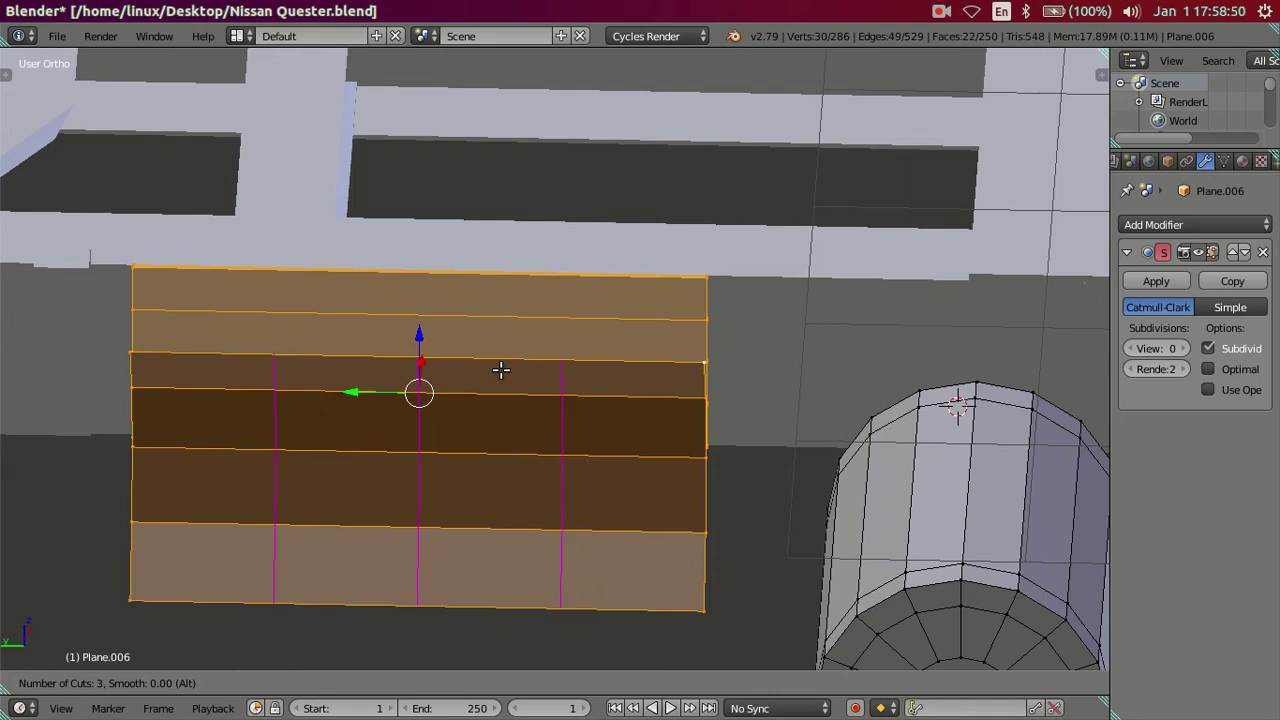
click(501, 370)
right_click(500, 368)
Step: Delete the outer left and right face columns, keeping the middle section
key(a)
click(575, 683)
alt+right_click(610, 463)
alt+shift+right_click(188, 430)
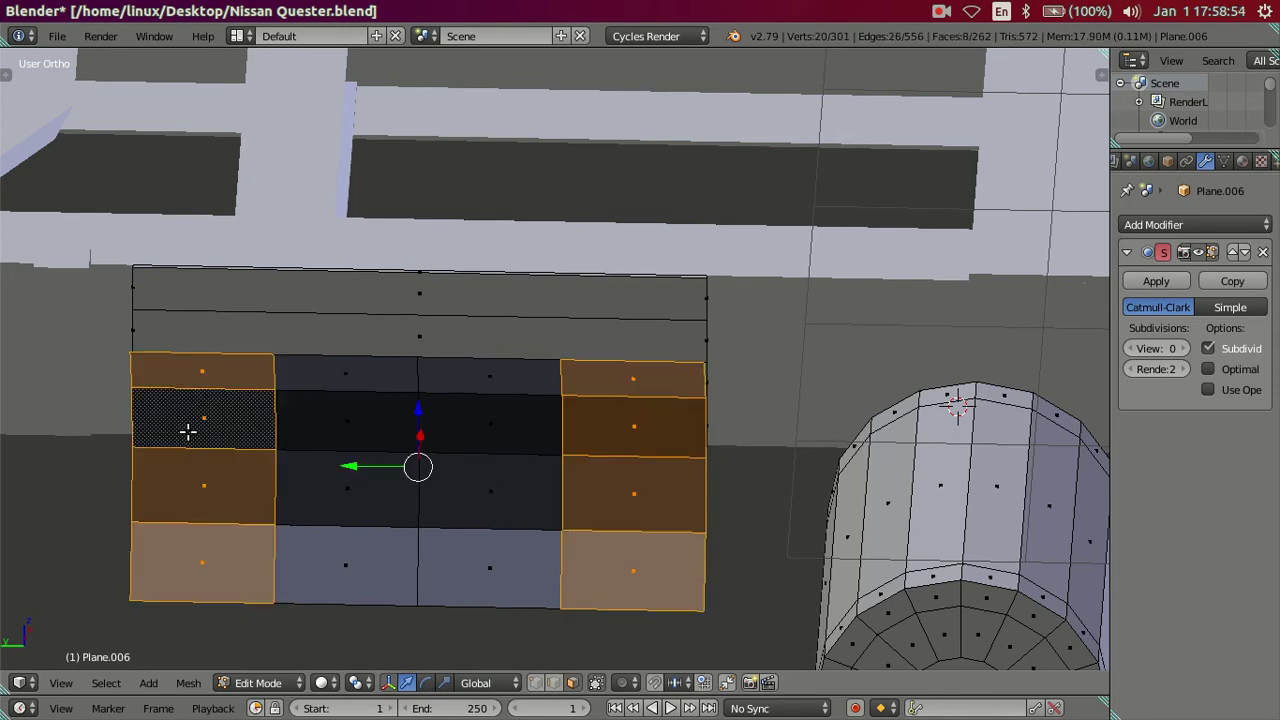
key(x)
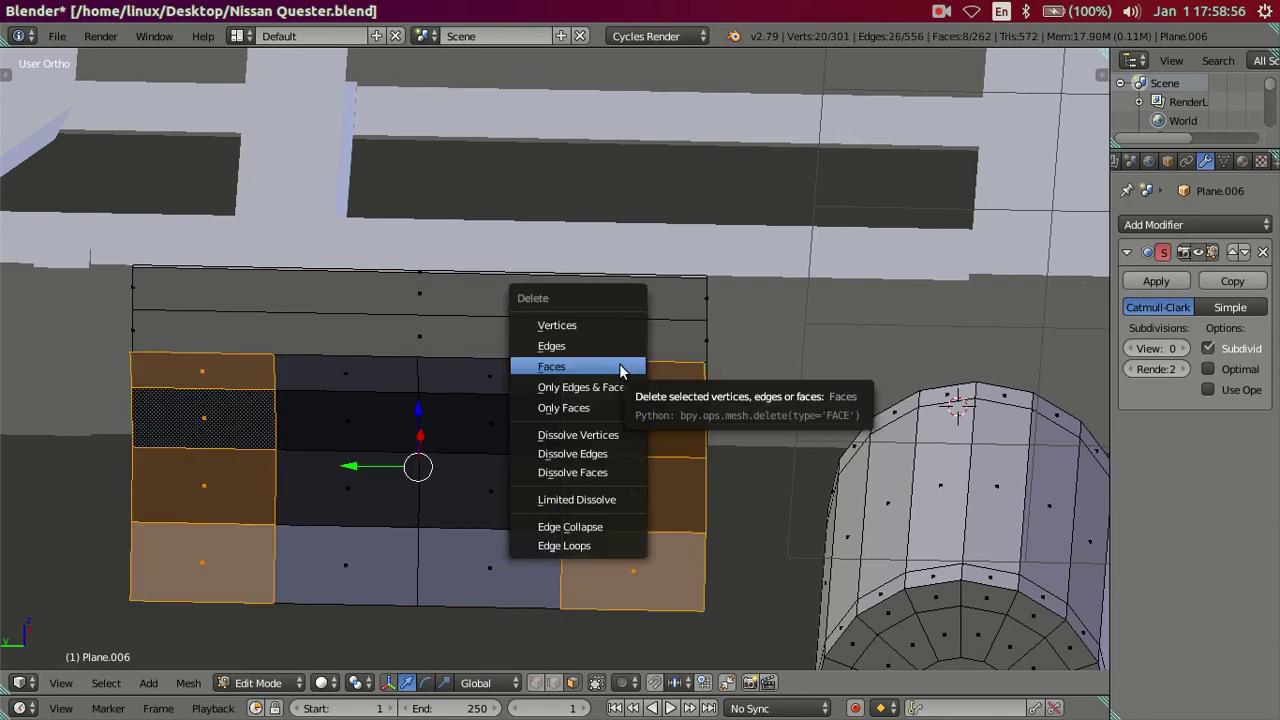
click(621, 368)
middle_drag(605, 349, 589, 354)
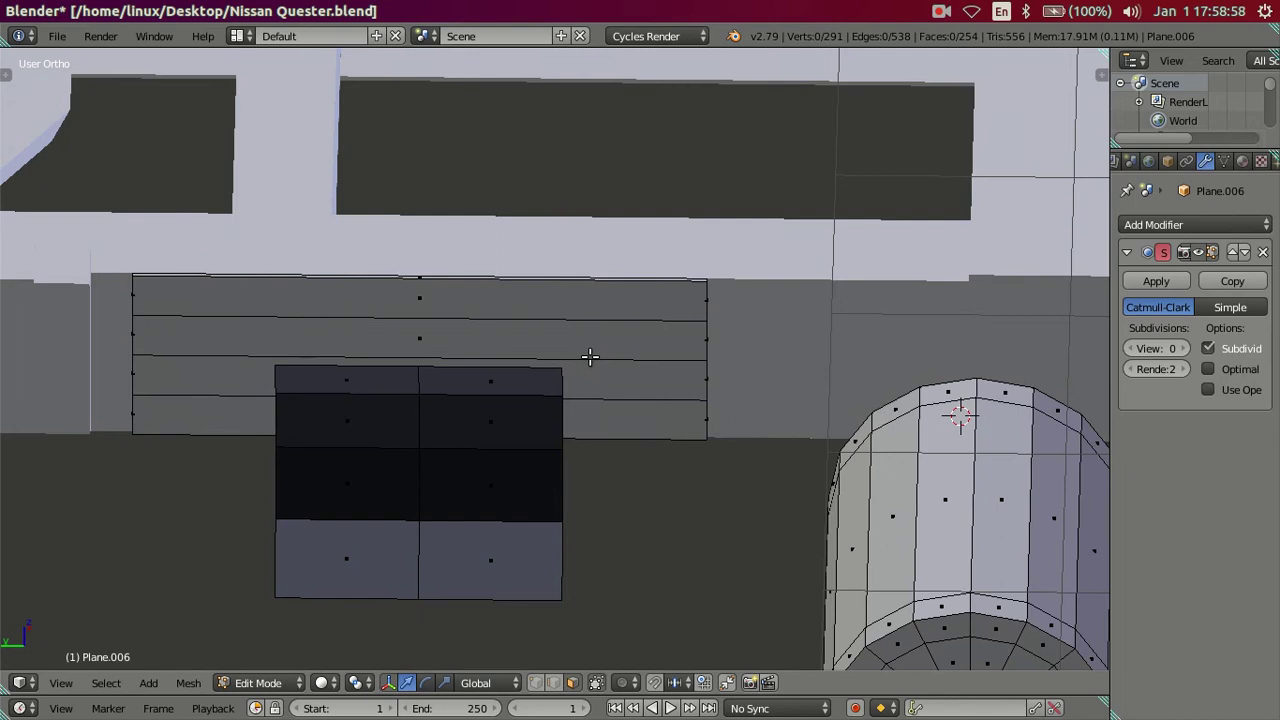
Step: Add centred vertical loop cuts across the panel's upper strips
key(ctrl+r)
scroll(590, 357, up, 1)
scroll(590, 357, up, 1)
click(592, 355)
right_click(600, 351)
Step: In face mode, inspect the right column of upper faces and the thin strip along the panel end
click(573, 684)
alt+right_click(622, 388)
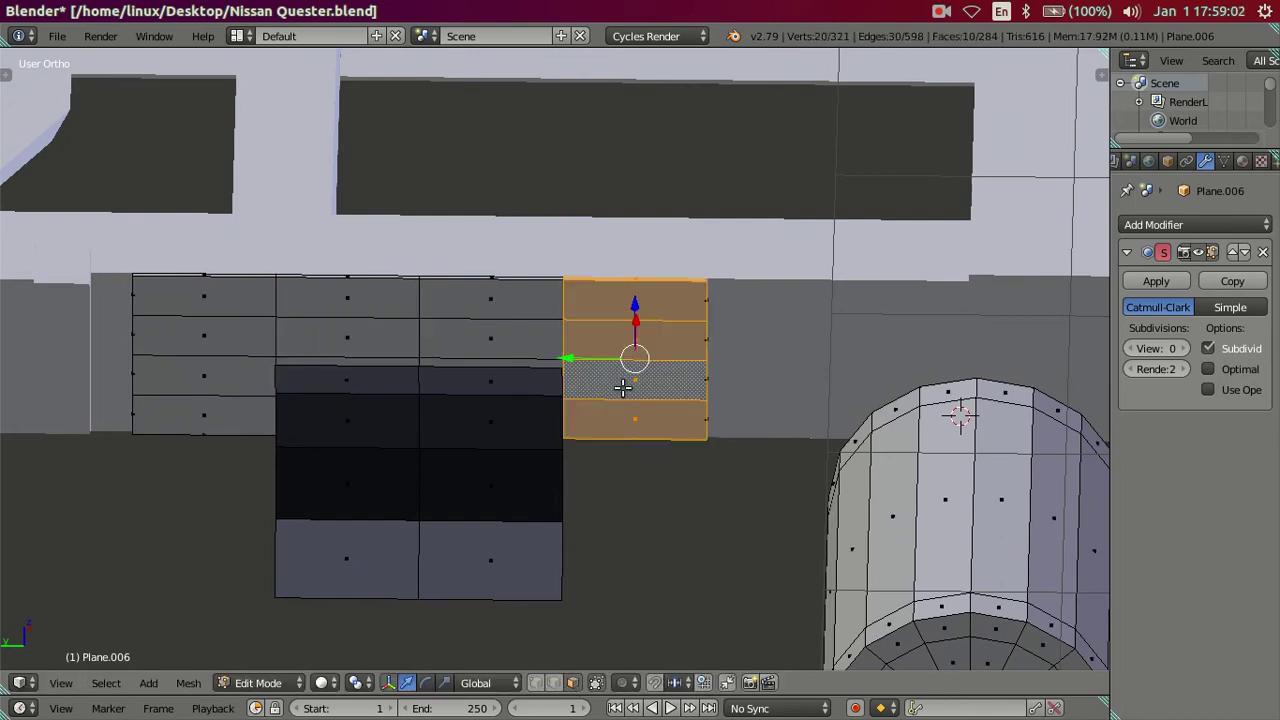
middle_drag(622, 388, 494, 339)
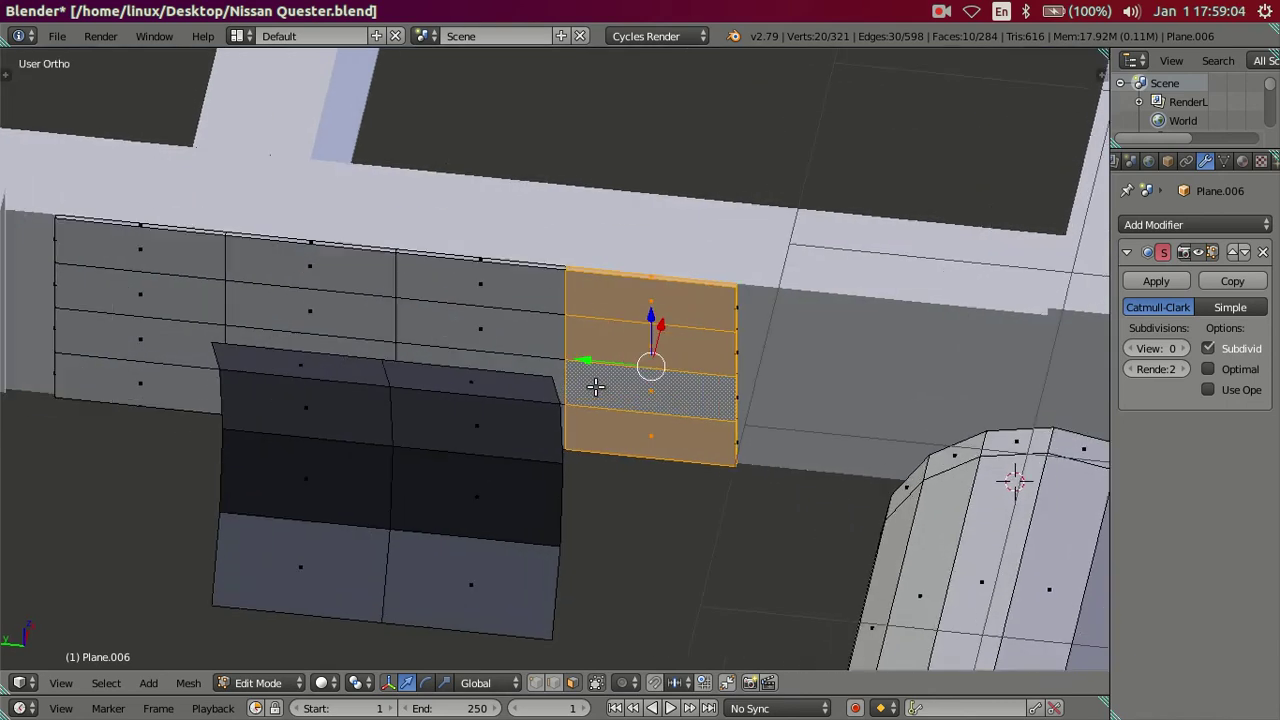
scroll(494, 339, up, 3)
scroll(494, 339, up, 1)
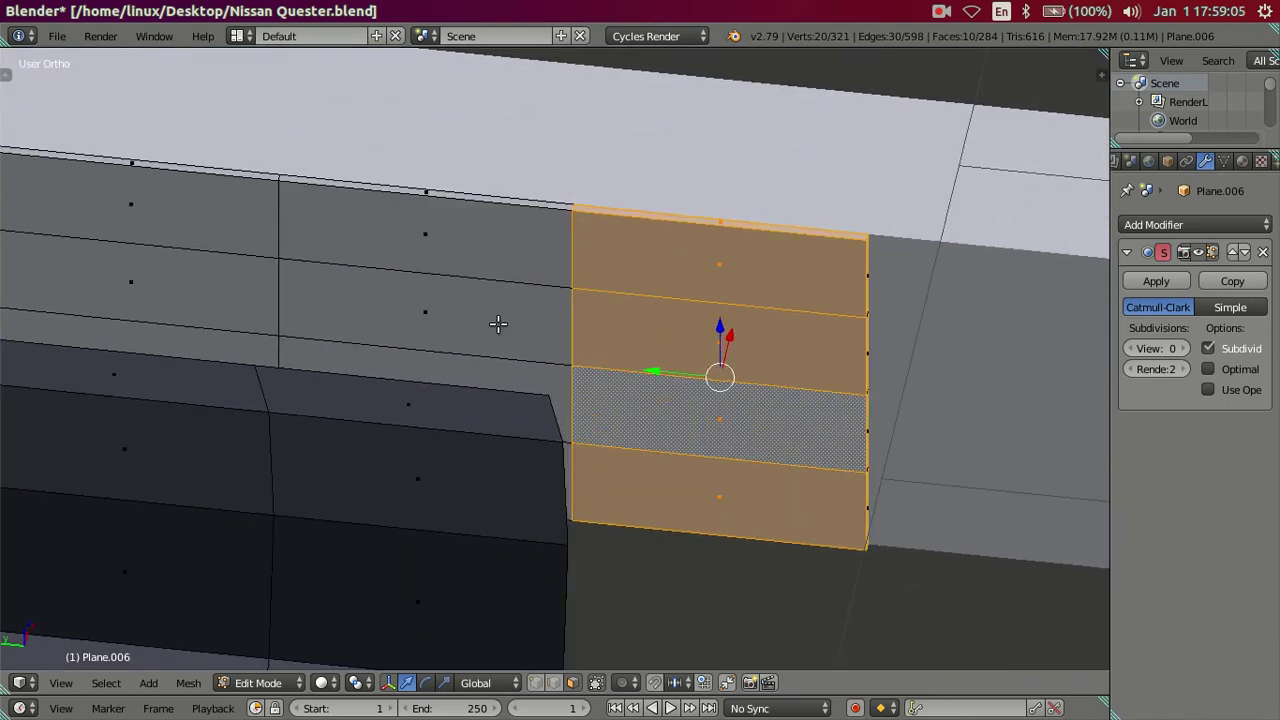
right_click(581, 323)
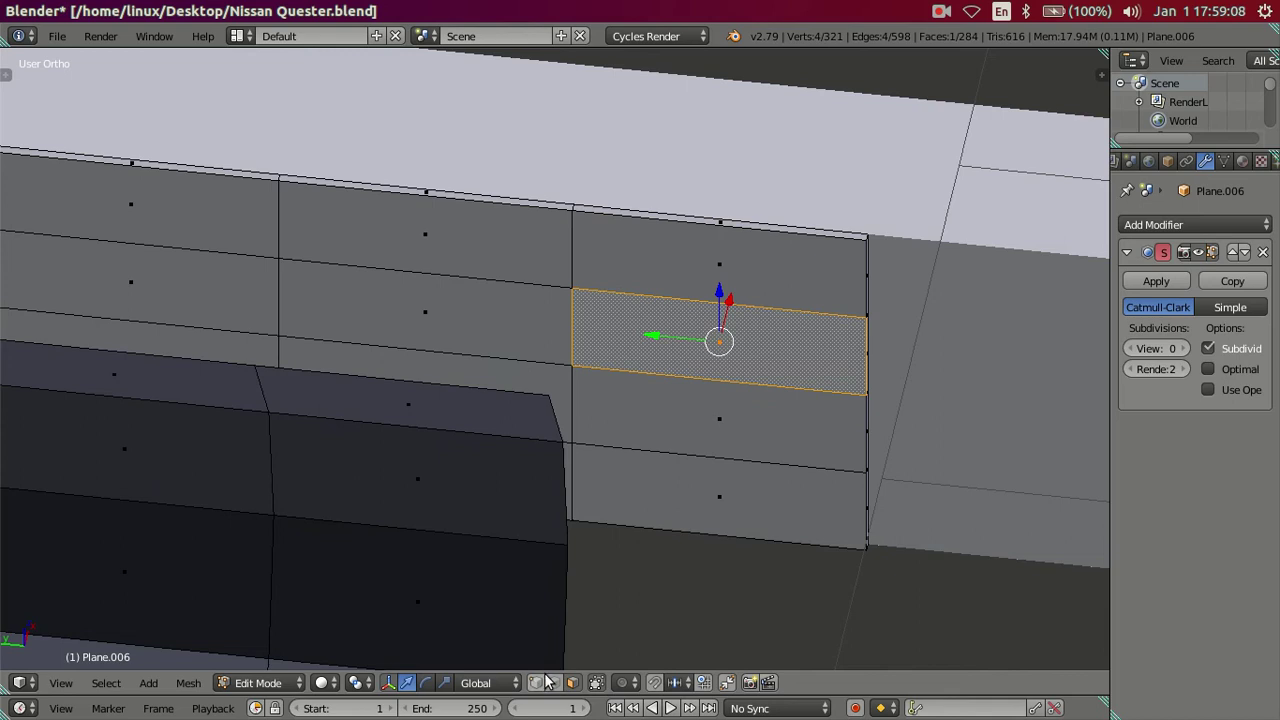
middle_drag(720, 510, 612, 465)
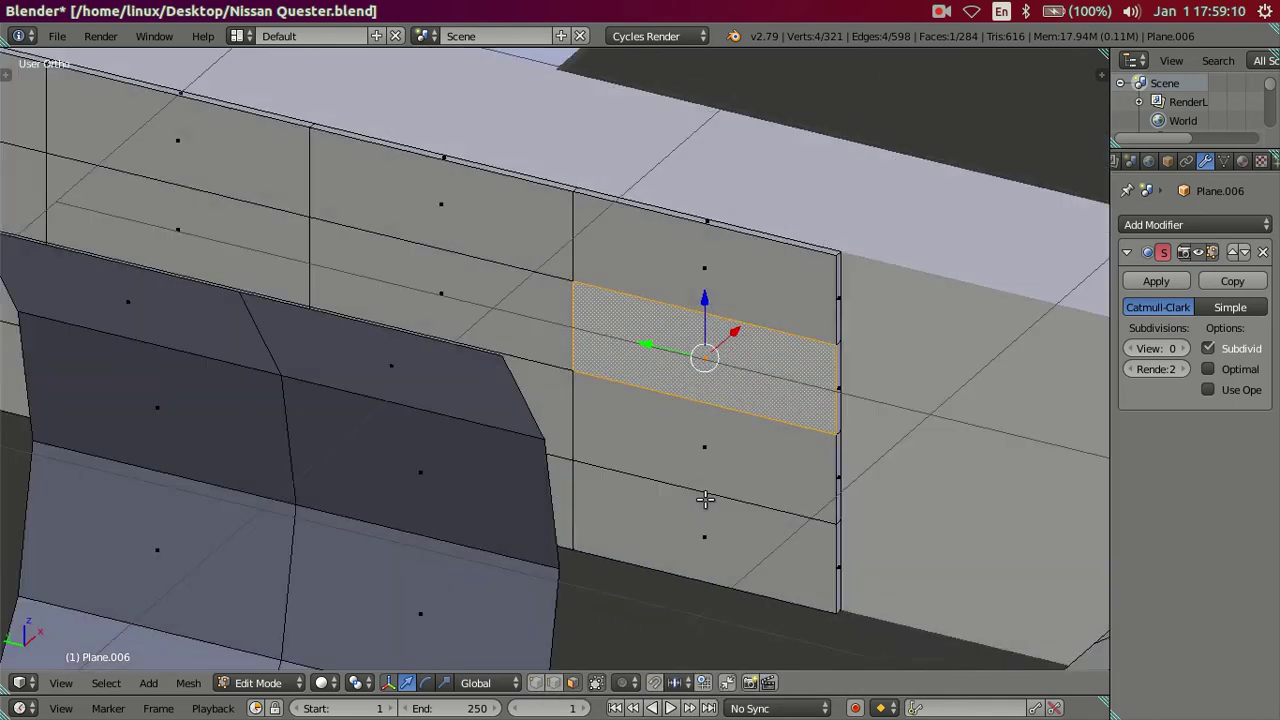
key(a)
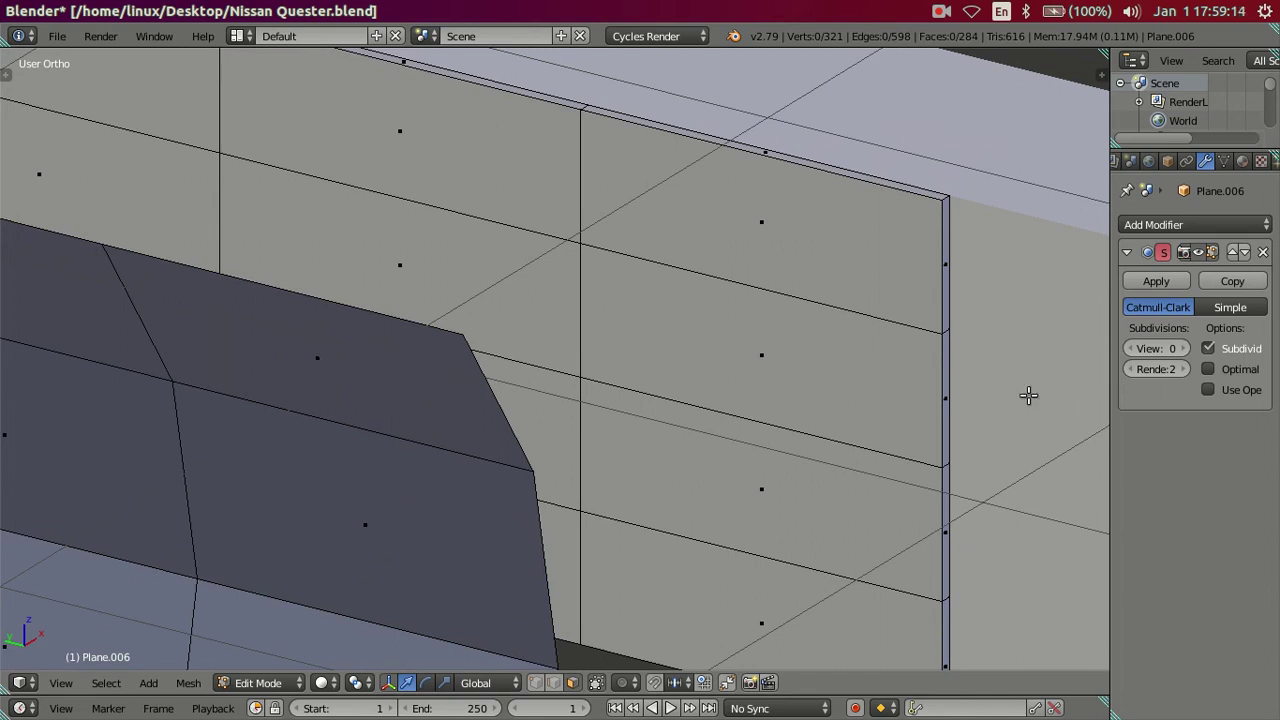
shift+middle_drag(1029, 394, 837, 283)
right_click(789, 177)
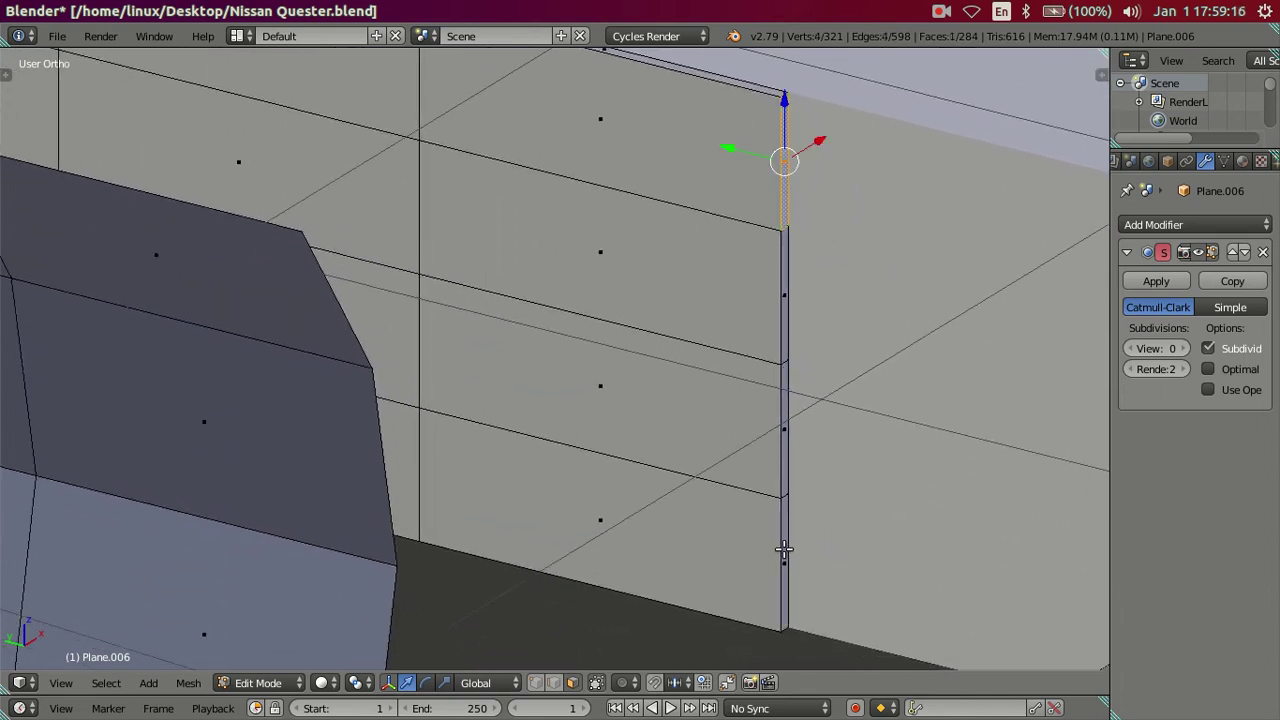
alt+right_click(784, 547)
middle_drag(784, 547, 770, 490)
Step: Show the sidebar and, in edge mode, check the middle vertical edge loop's Y position
key(n)
key(ctrl+Tab)
key(ctrl+Tab)
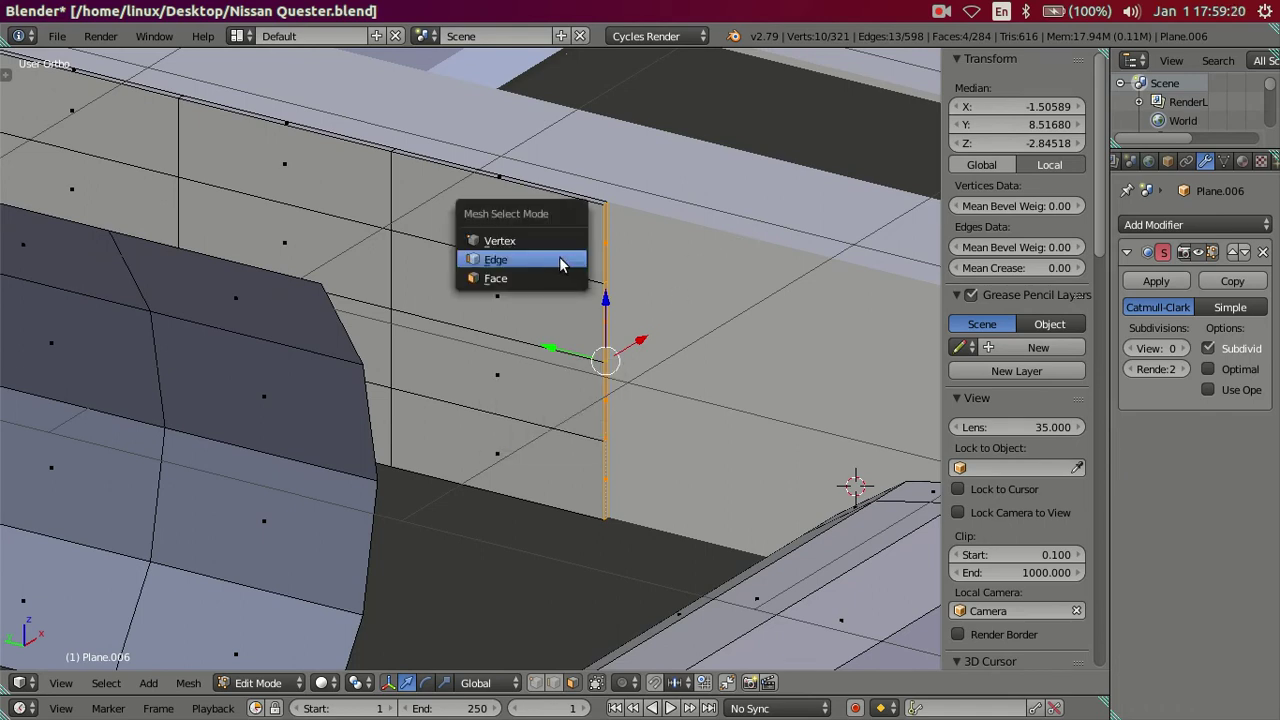
click(560, 263)
right_click(376, 268)
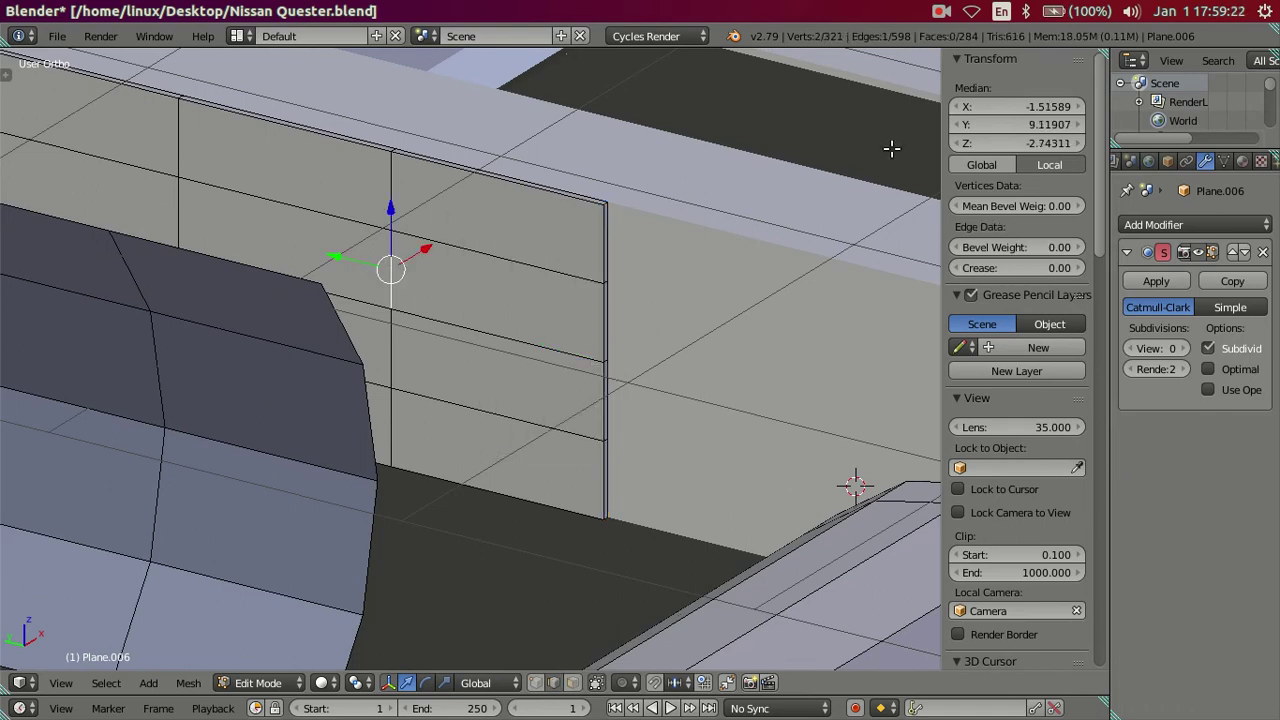
click(1020, 124)
key(Return)
key(ctrl+z)
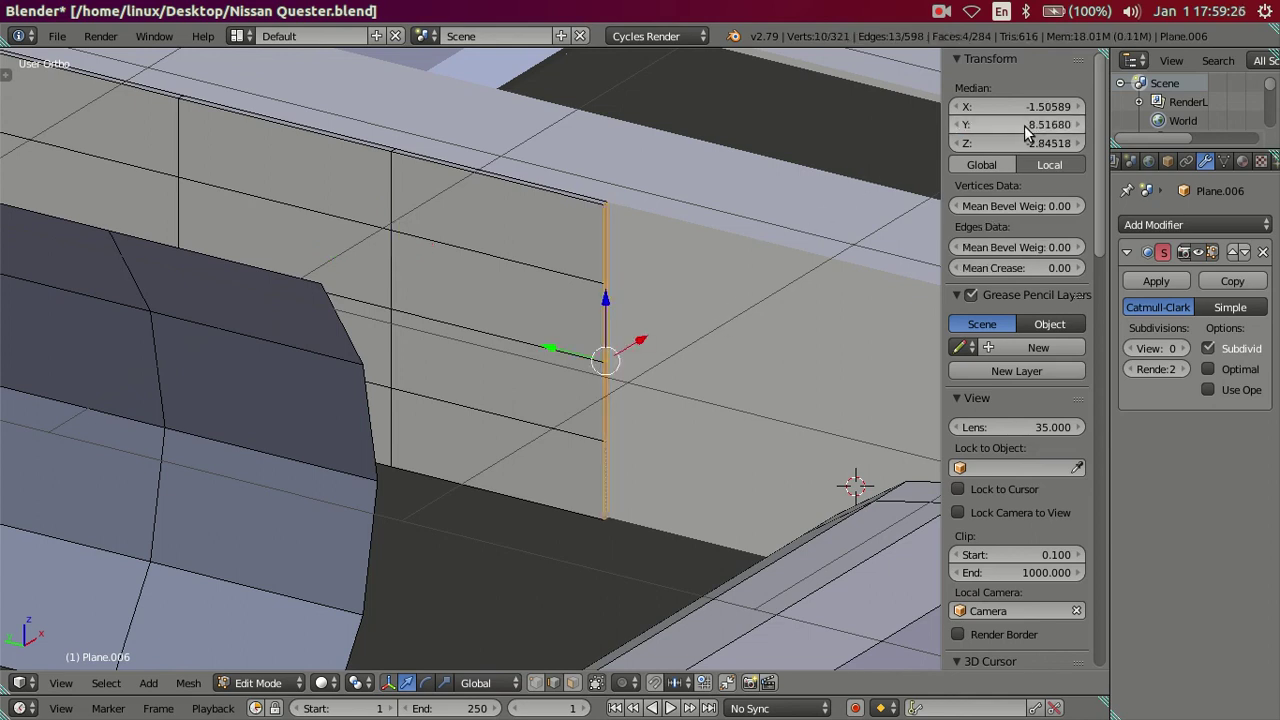
key(ctrl+shift+z)
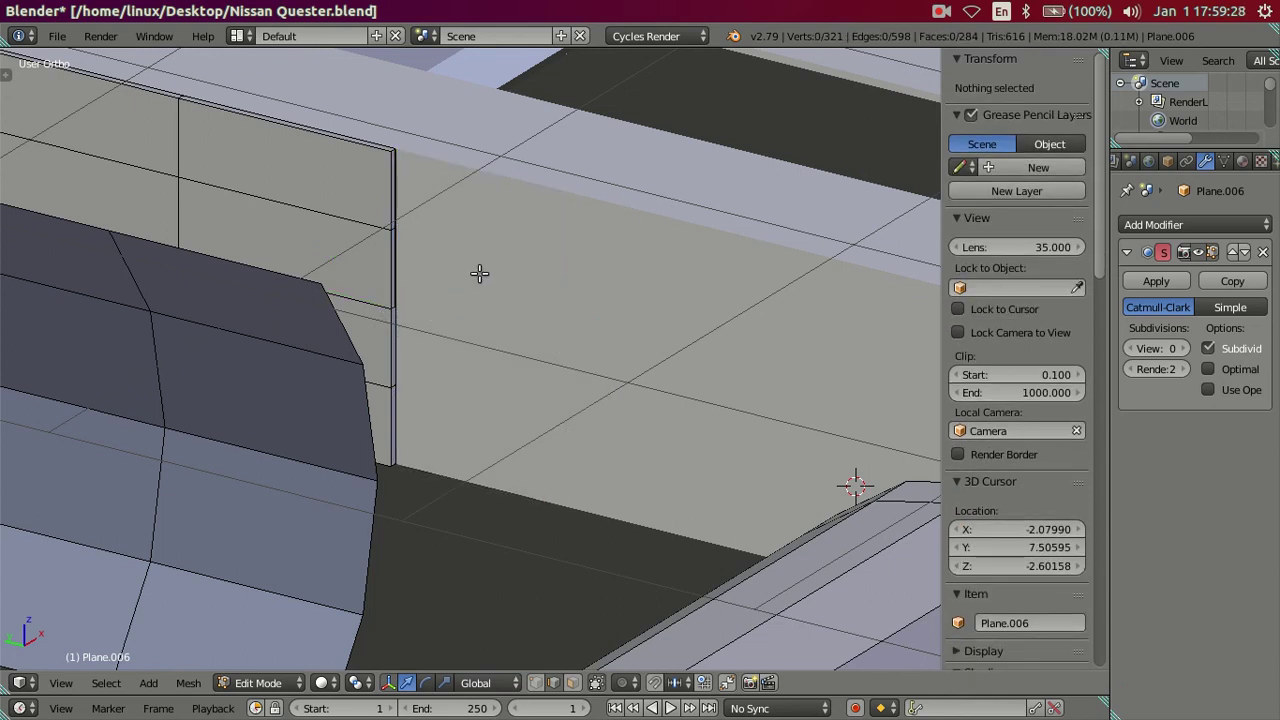
key(ctrl+shift+z)
key(ctrl+shift+z)
key(a)
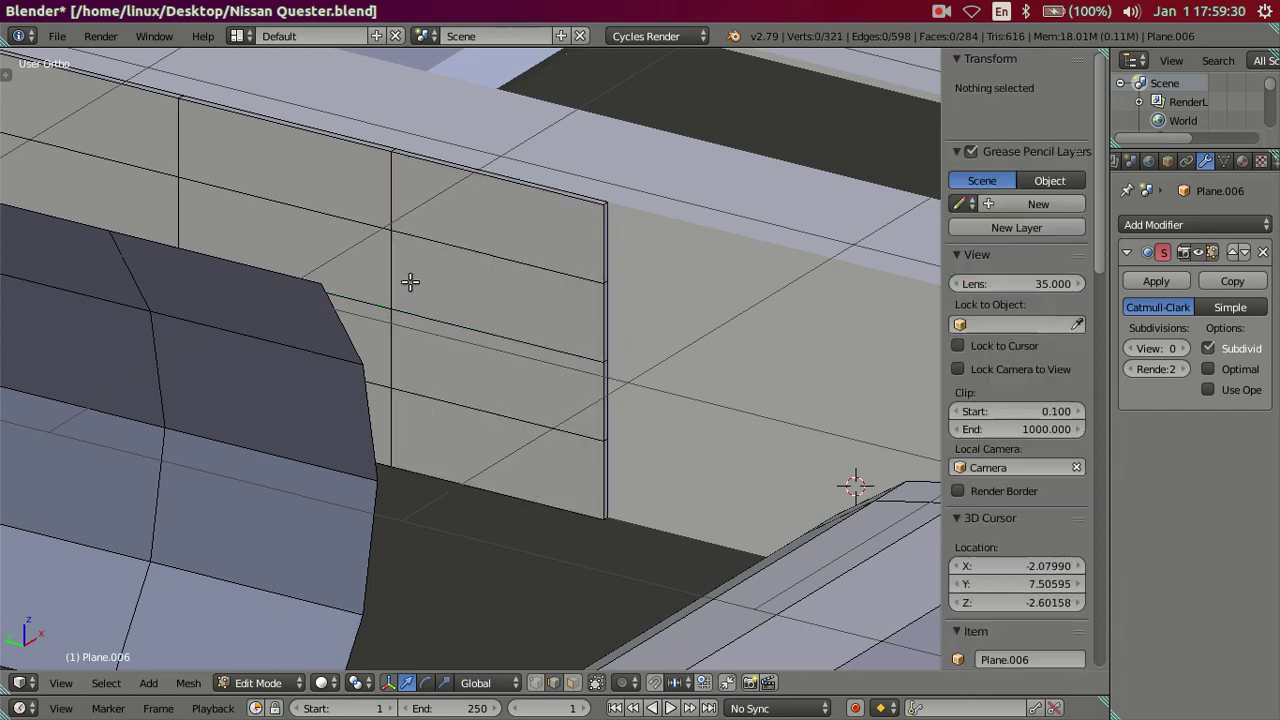
Step: Try dissolving the middle vertical edge loop, undo it, and slide the loop further left
alt+right_click(400, 282)
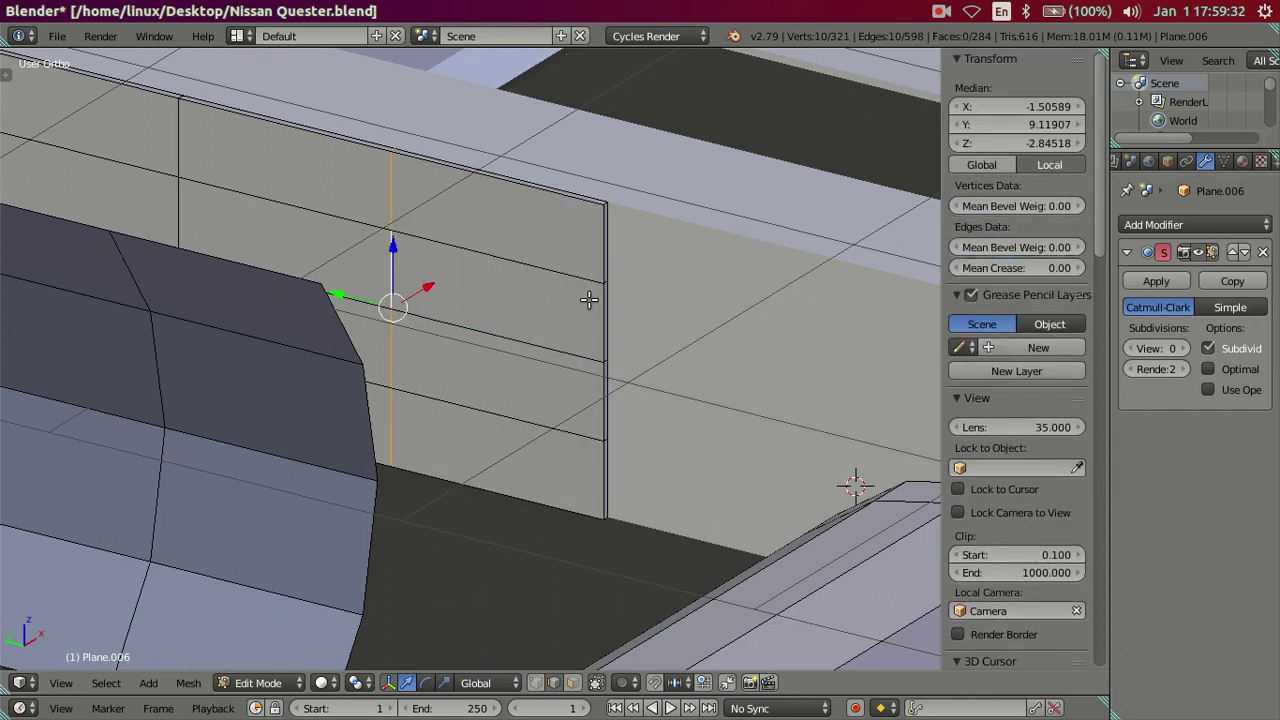
key(x)
click(587, 375)
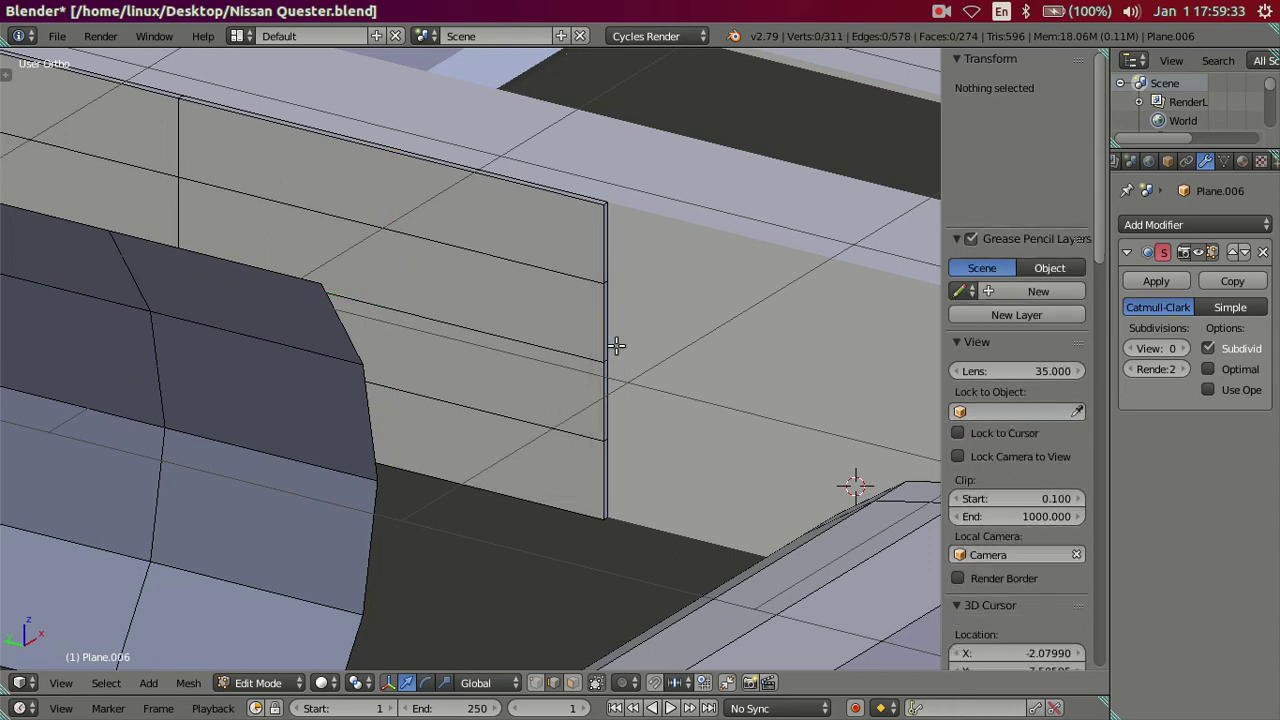
key(ctrl+z)
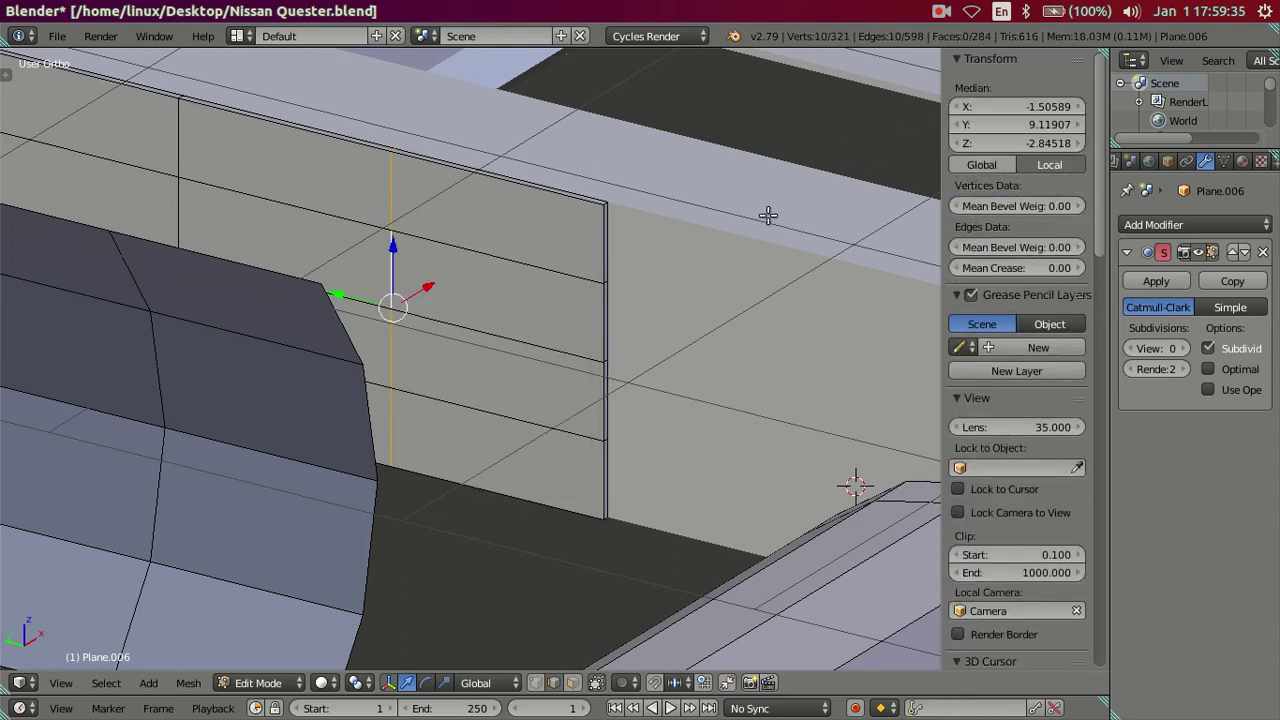
key(a)
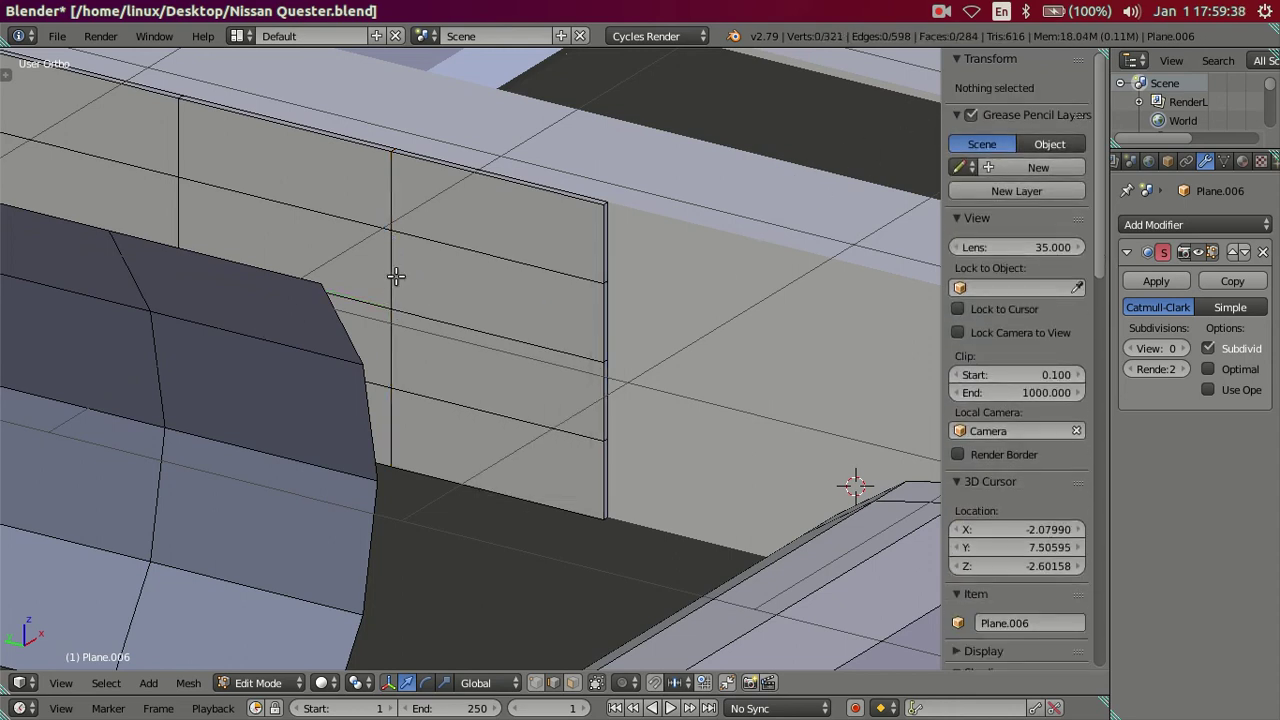
alt+right_click(395, 277)
drag(338, 296, 234, 275)
click(234, 275)
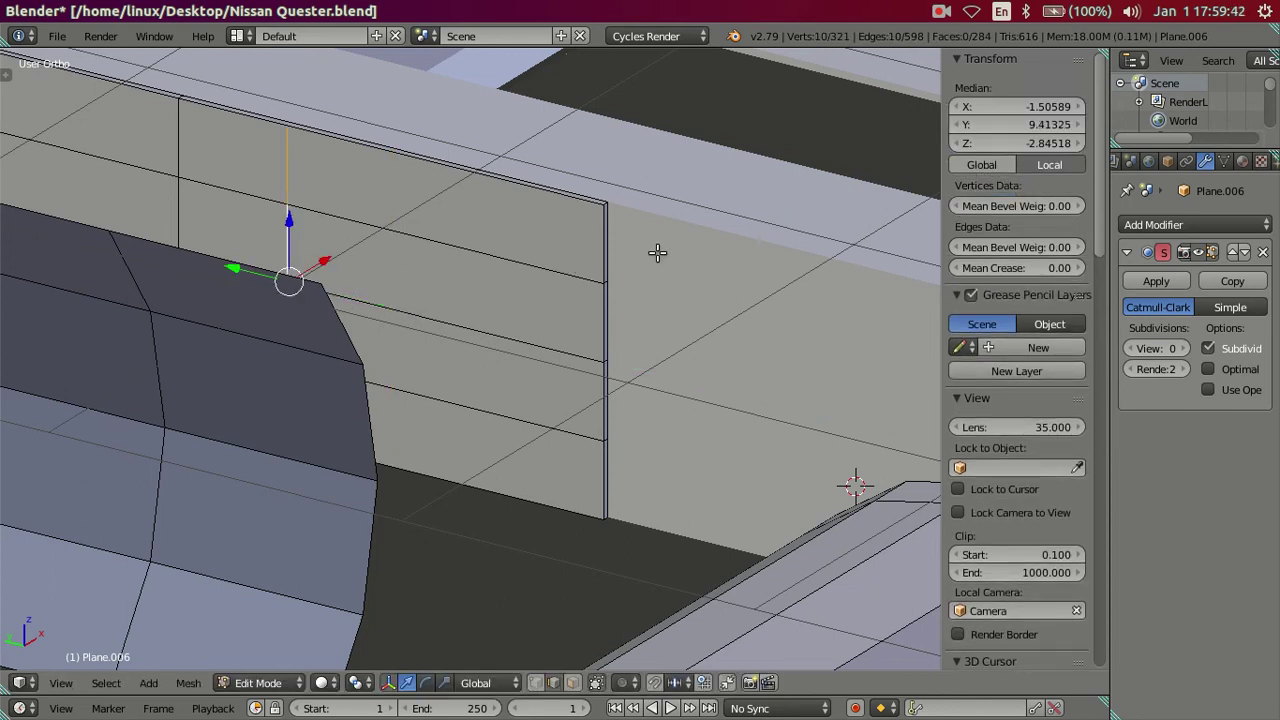
Step: Select the vertical edges at the panel's end and dissolve them
scroll(627, 340, up, 1)
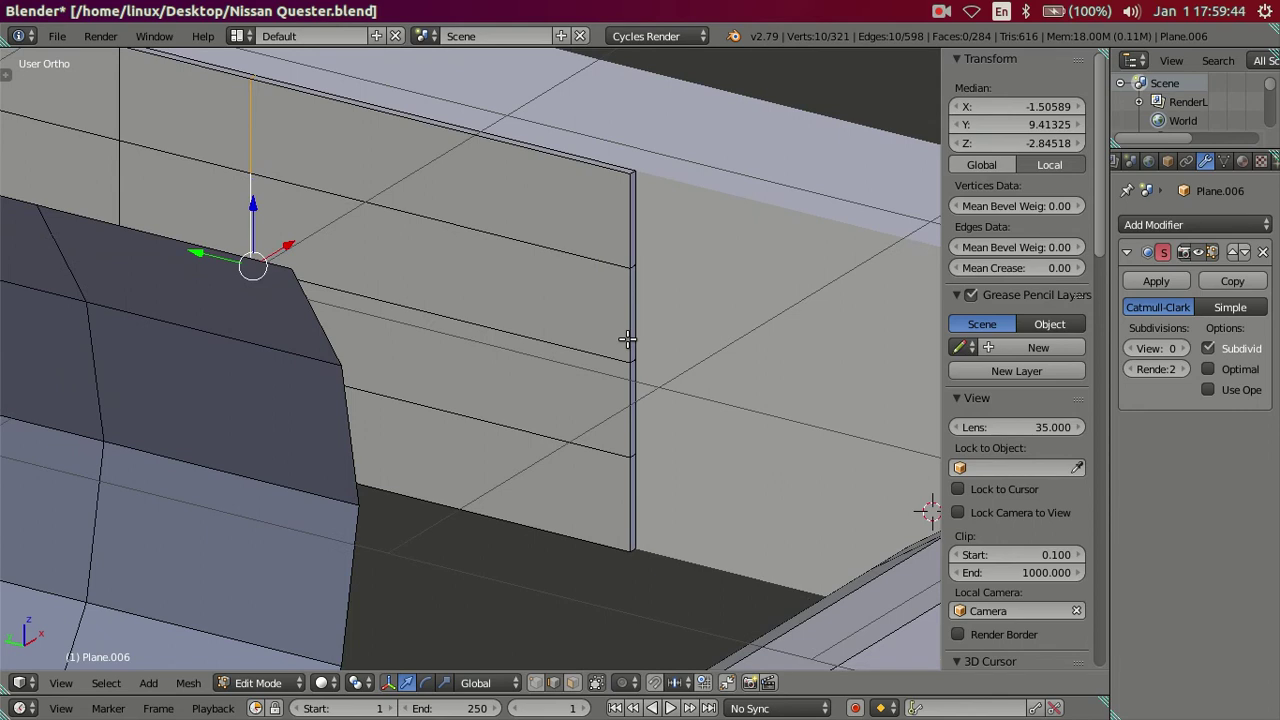
key(a)
scroll(631, 272, up, 2)
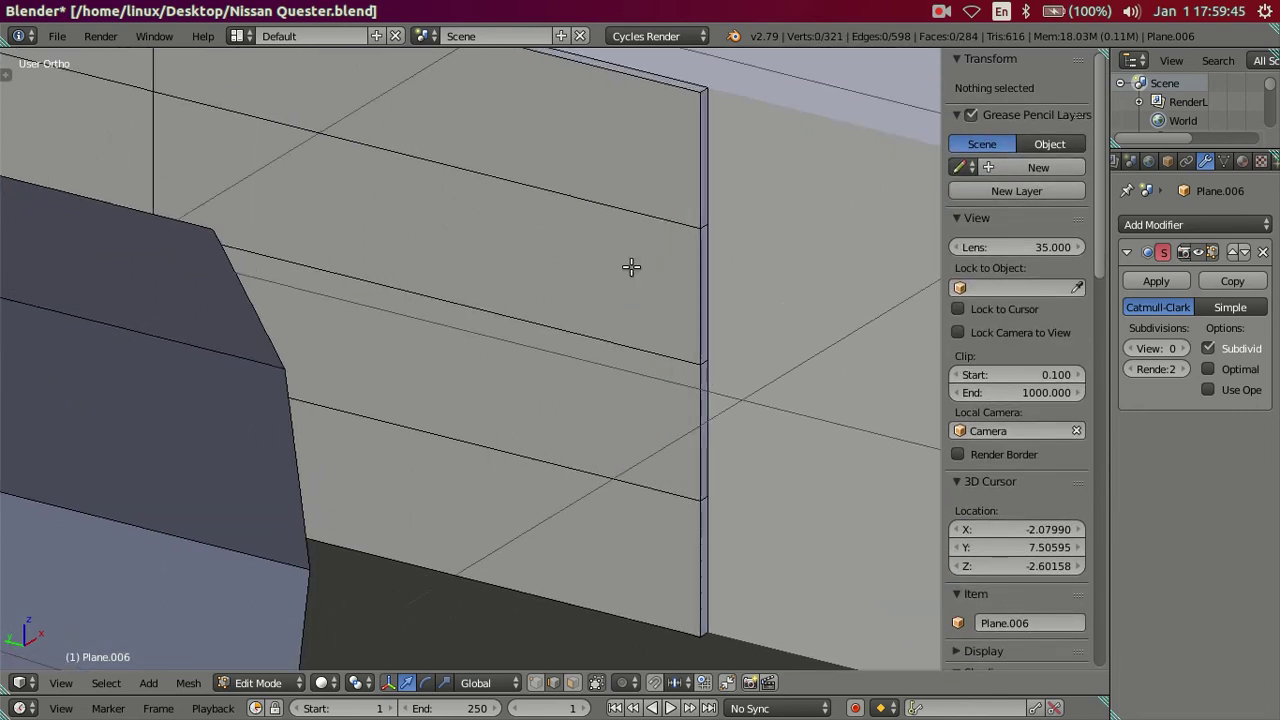
right_click(690, 167)
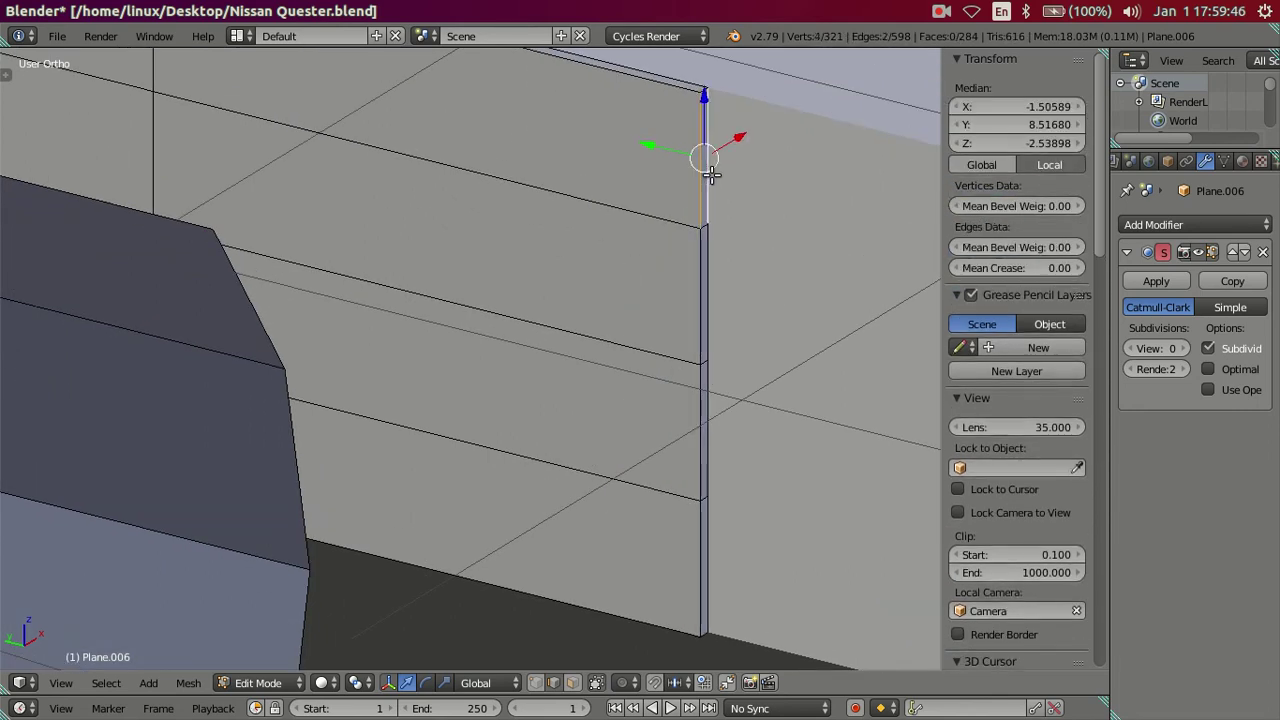
alt+shift+right_click(697, 560)
shift+right_click(723, 191)
shift+right_click(738, 413)
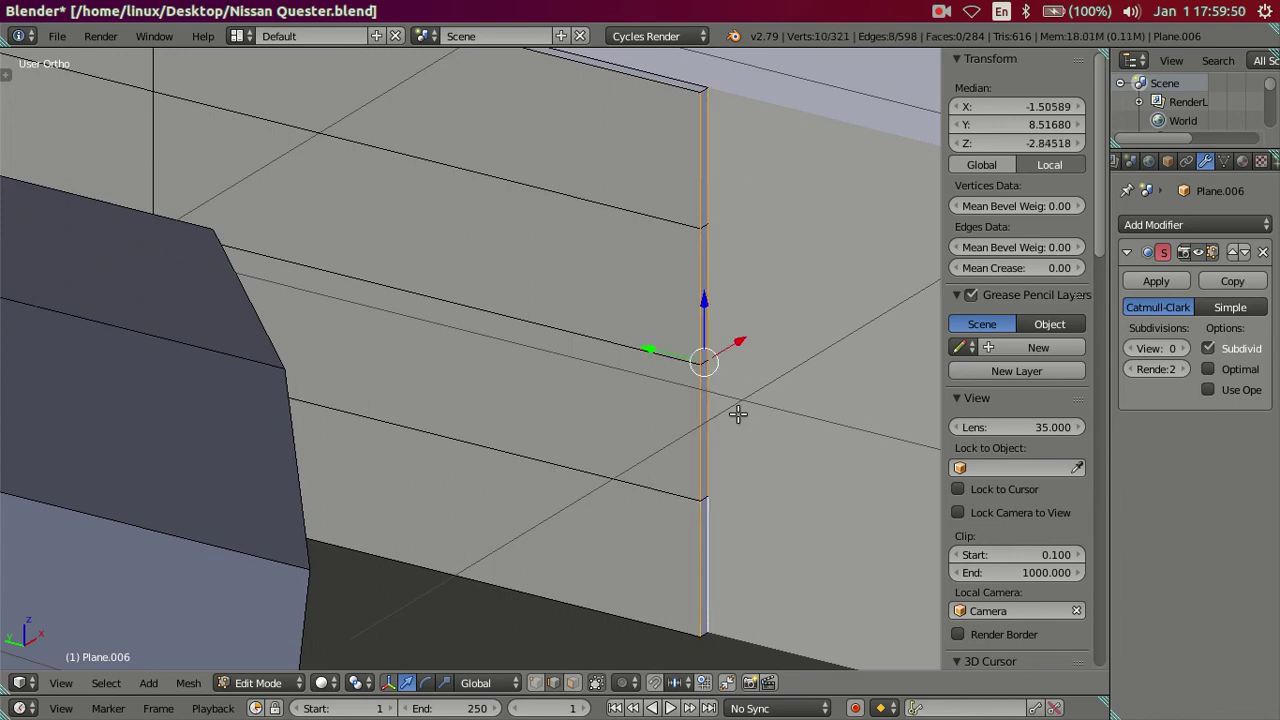
middle_drag(928, 180, 486, 263)
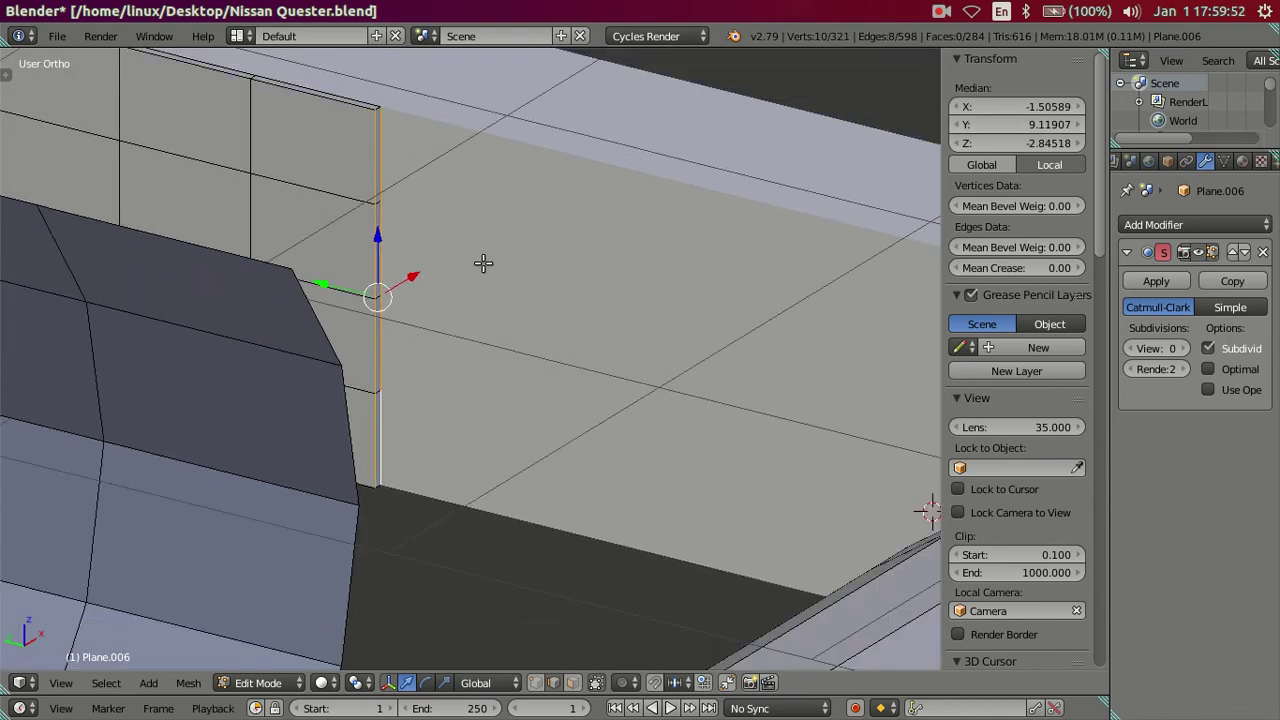
key(a)
click(855, 485)
key(ctrl+z)
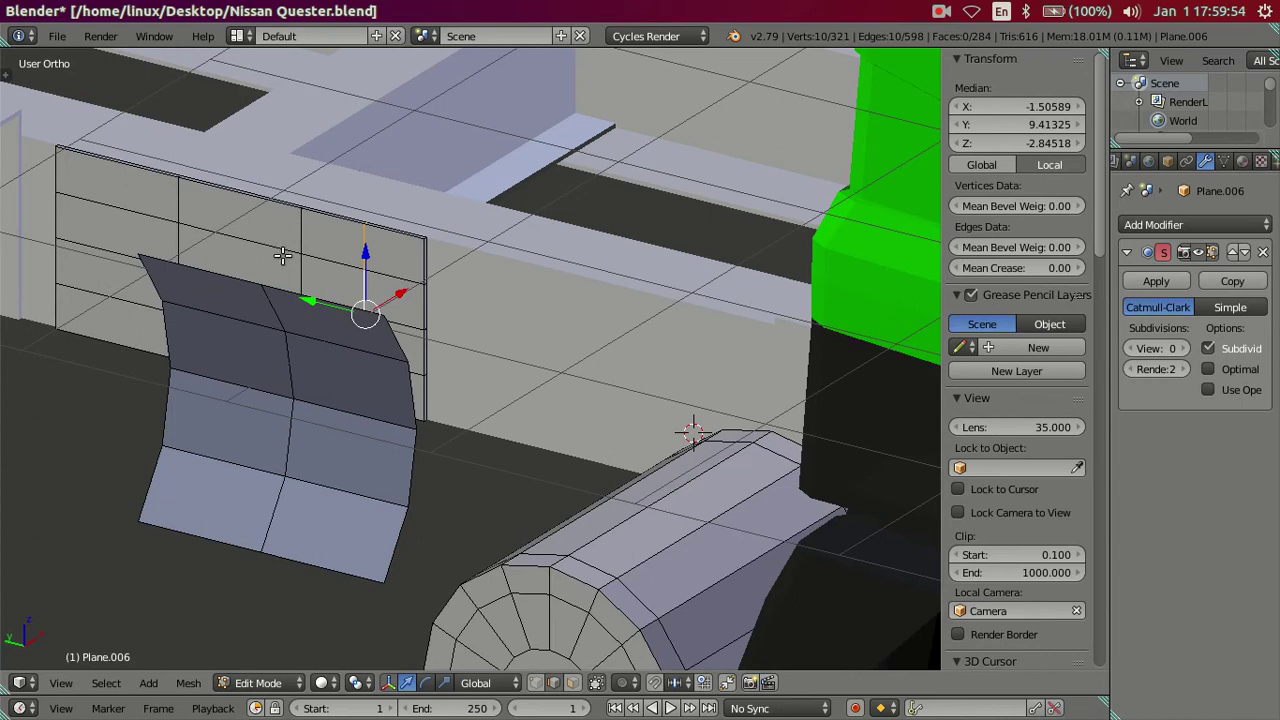
middle_drag(200, 251, 530, 330)
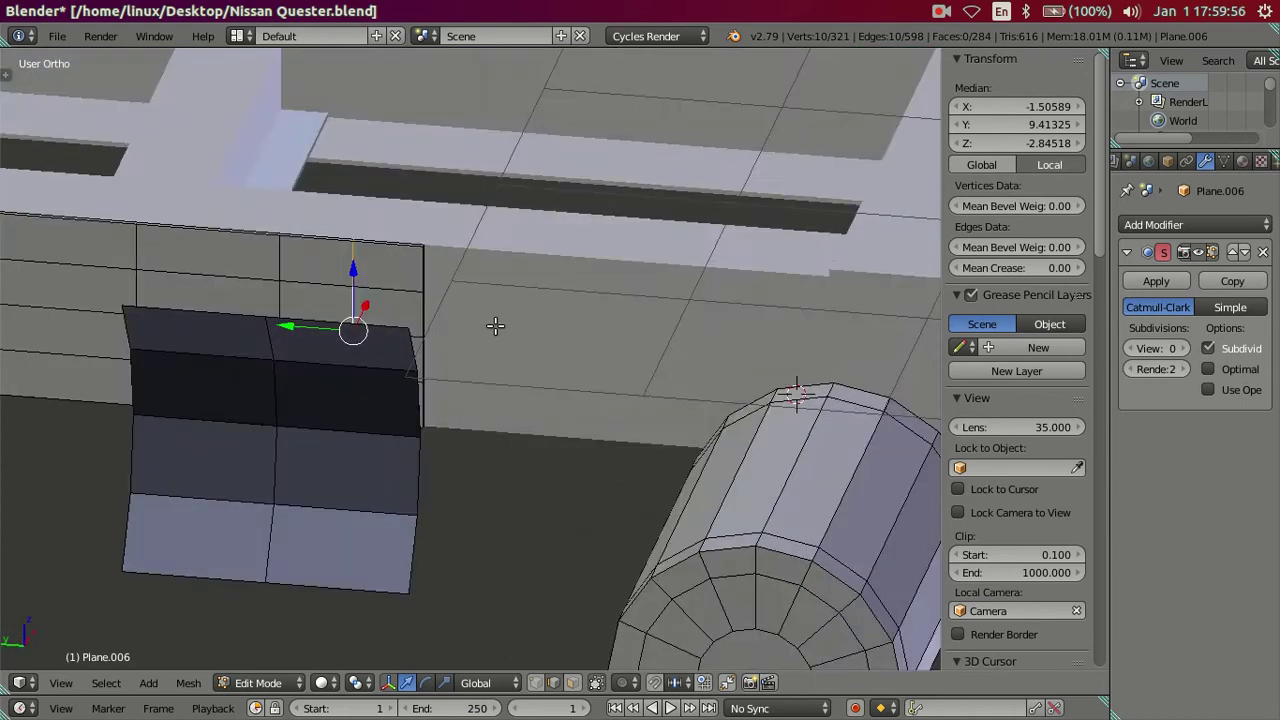
key(x)
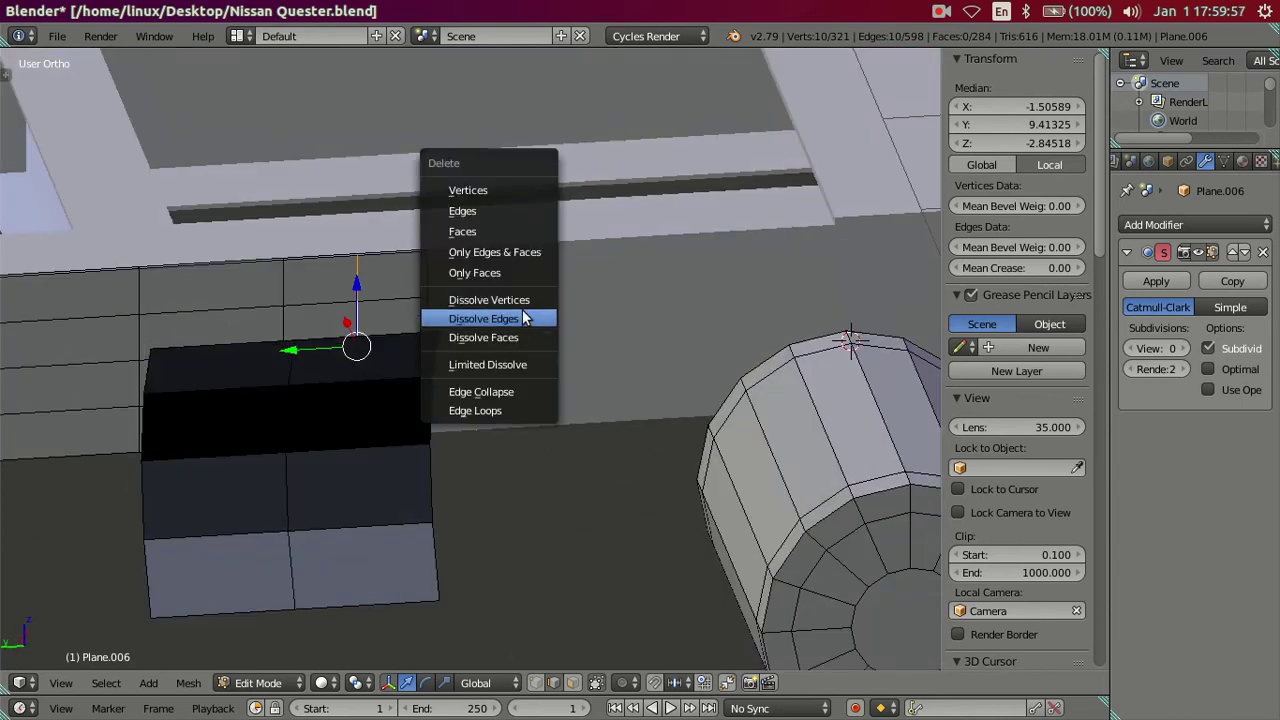
click(525, 318)
Step: Set a panel-edge vertex's Y to 10.32360 and slide a vertical edge loop into place
mouse_move(260, 394)
middle_down()
mouse_move(491, 374)
mouse_move(306, 386)
mouse_move(379, 401)
mouse_move(449, 331)
middle_up()
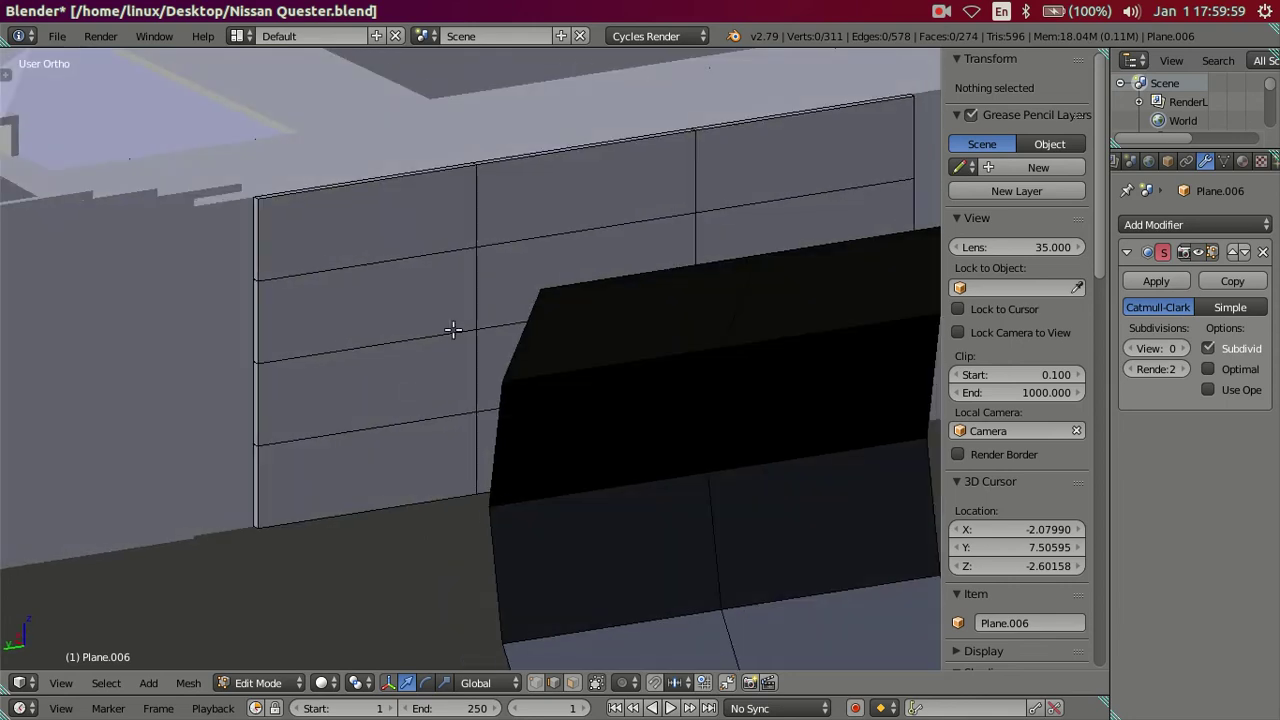
right_click(477, 287)
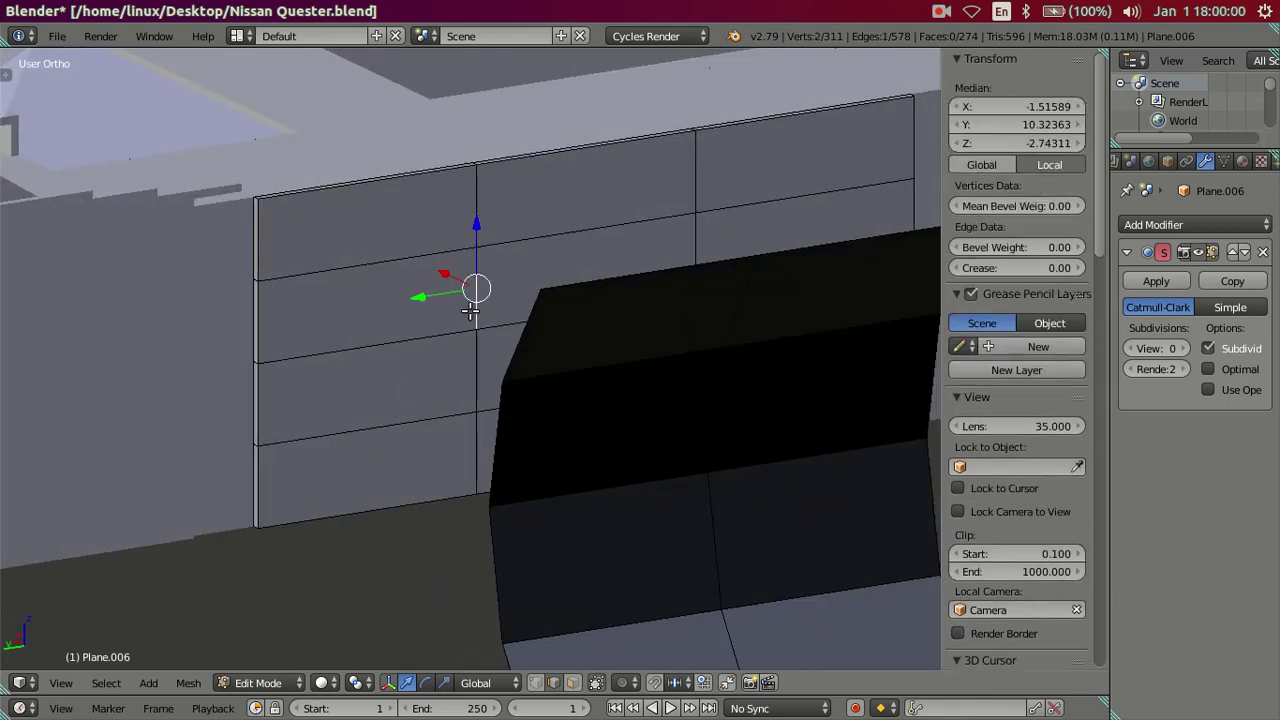
click(1000, 128)
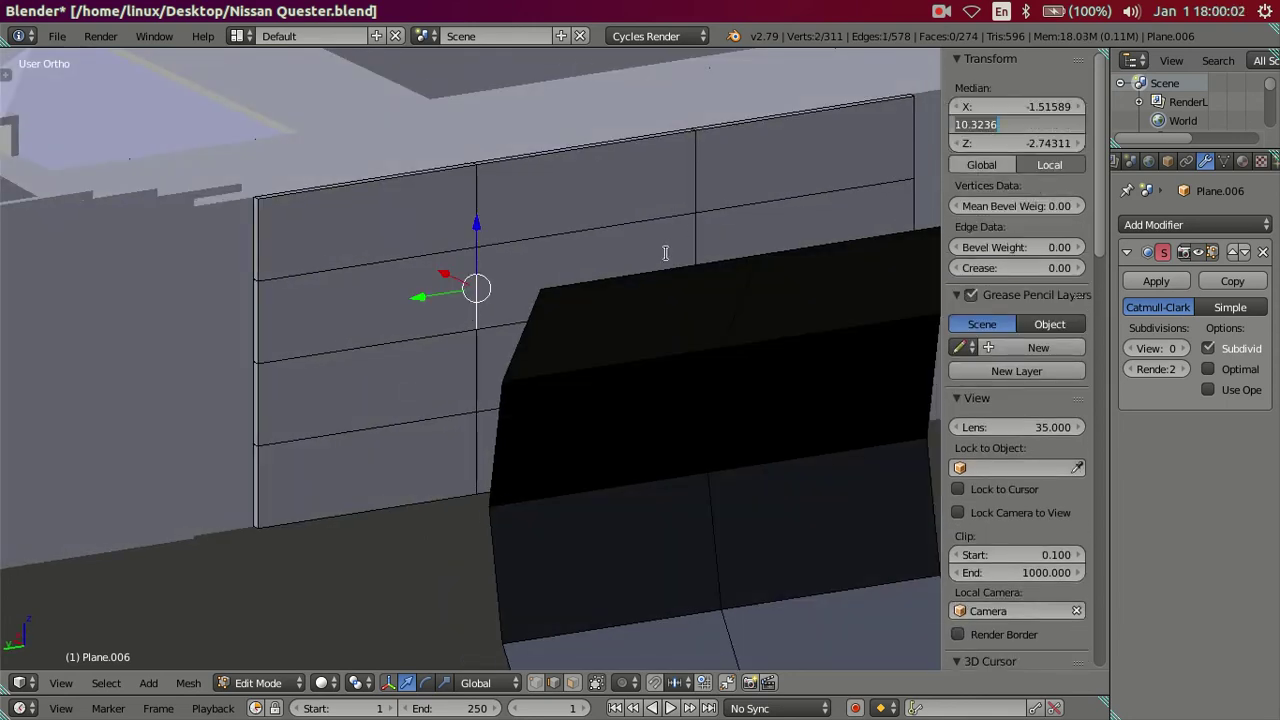
key(Return)
key(a)
alt+right_click(471, 329)
key(g)
key(g)
click(590, 331)
Step: Select the panel's whole left vertical edge and shift it along Y
key(a)
mouse_move(318, 343)
middle_down()
mouse_move(343, 305)
mouse_move(336, 218)
middle_up()
alt+right_click(320, 455)
alt+shift+right_click(316, 215)
alt+shift+right_click(316, 445)
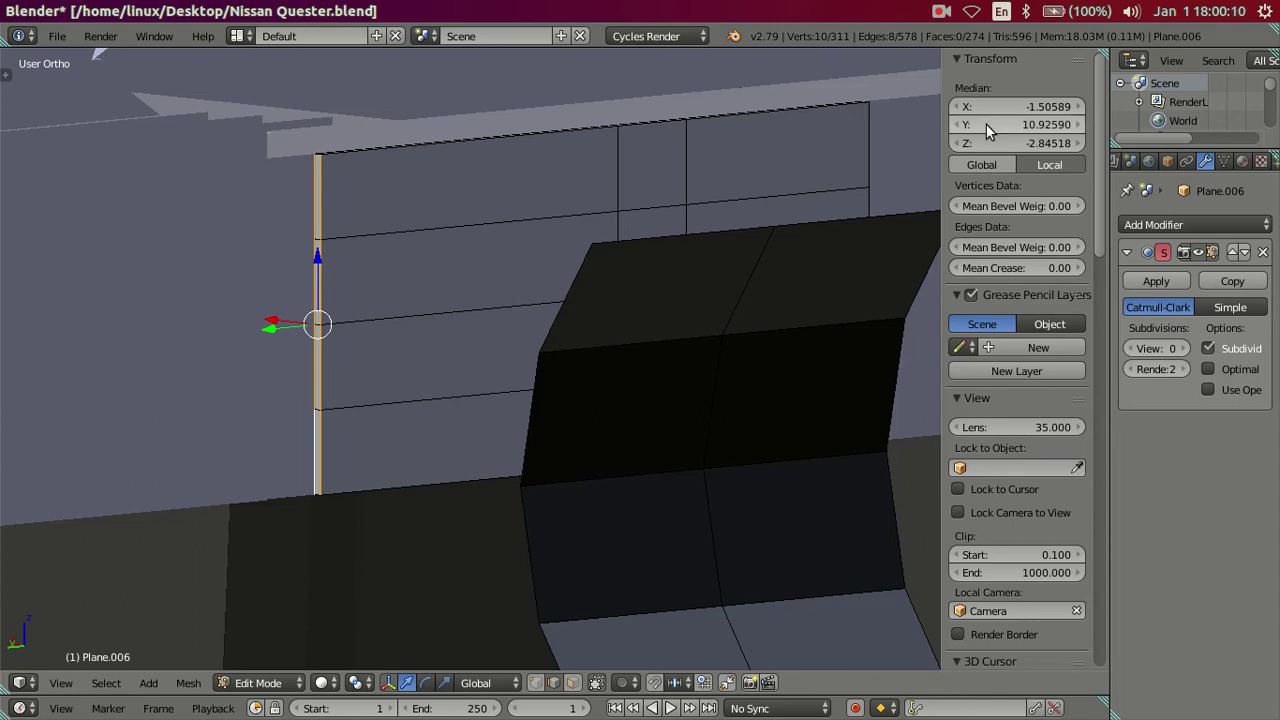
drag(986, 124, 1040, 124)
Step: Dissolve one more surplus vertical edge loop near the step plate
key(a)
mouse_move(697, 257)
middle_down()
mouse_move(642, 253)
mouse_move(572, 371)
mouse_move(531, 340)
mouse_move(569, 383)
mouse_move(591, 378)
middle_up()
alt+right_click(612, 204)
key(x)
click(672, 243)
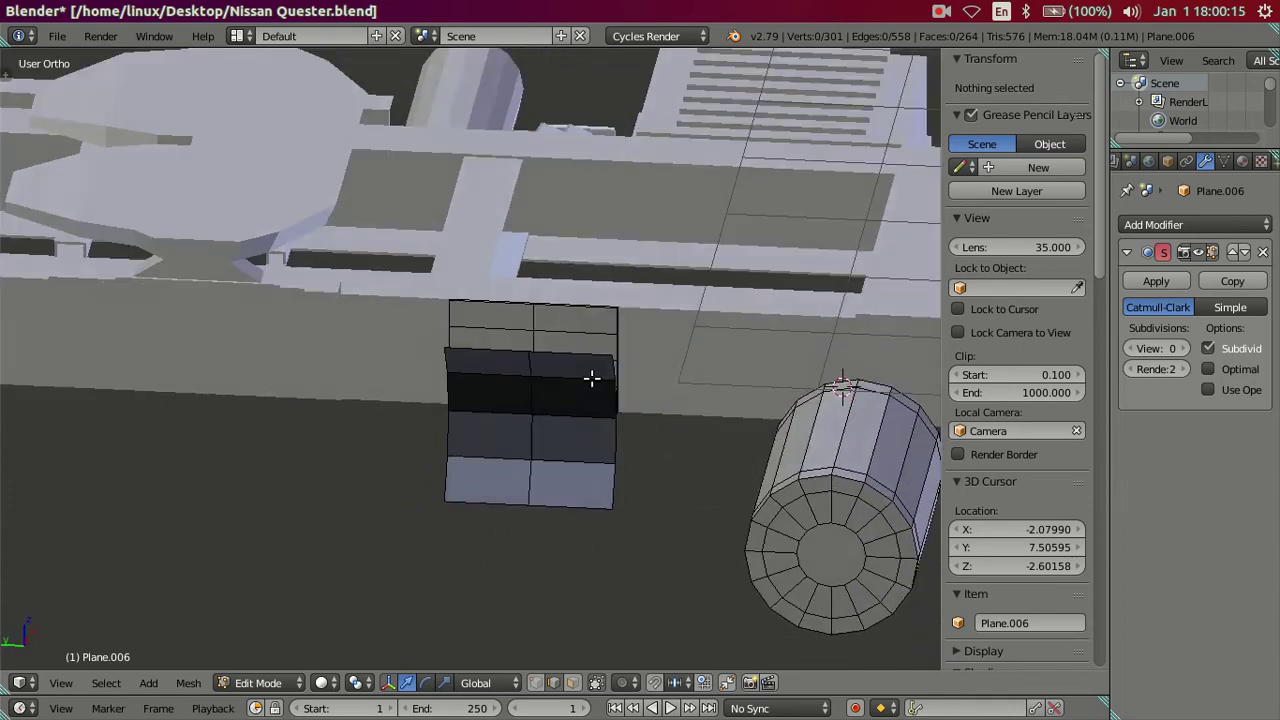
Step: Add two vertical loop cuts across the step plate's middle column
scroll(605, 370, up, 3)
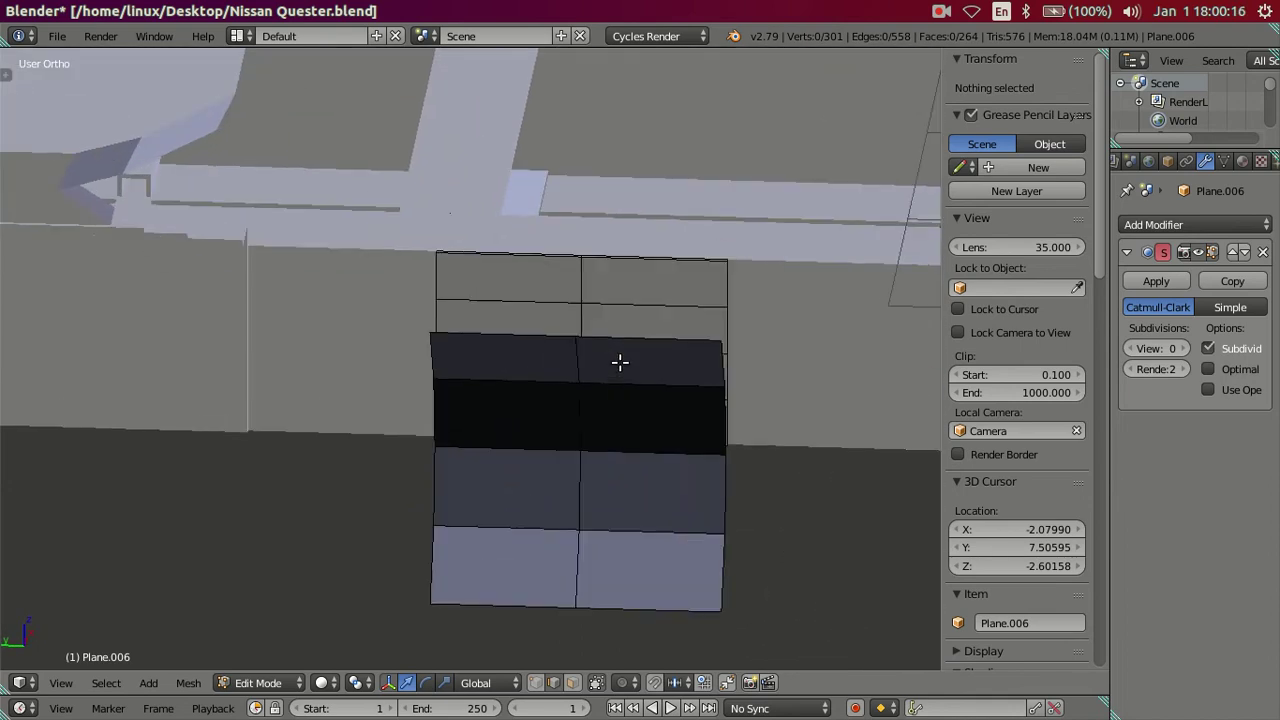
scroll(515, 360, up, 1)
scroll(540, 320, up, 1)
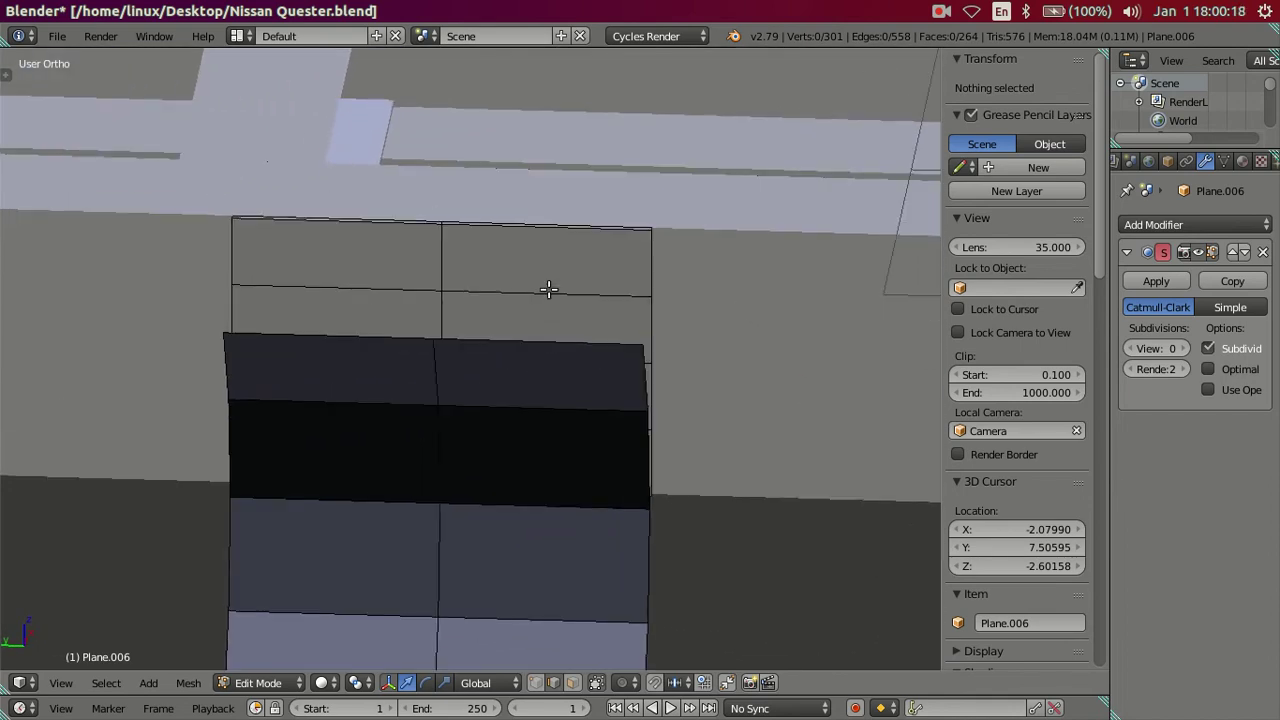
key(ctrl+r)
click(549, 289)
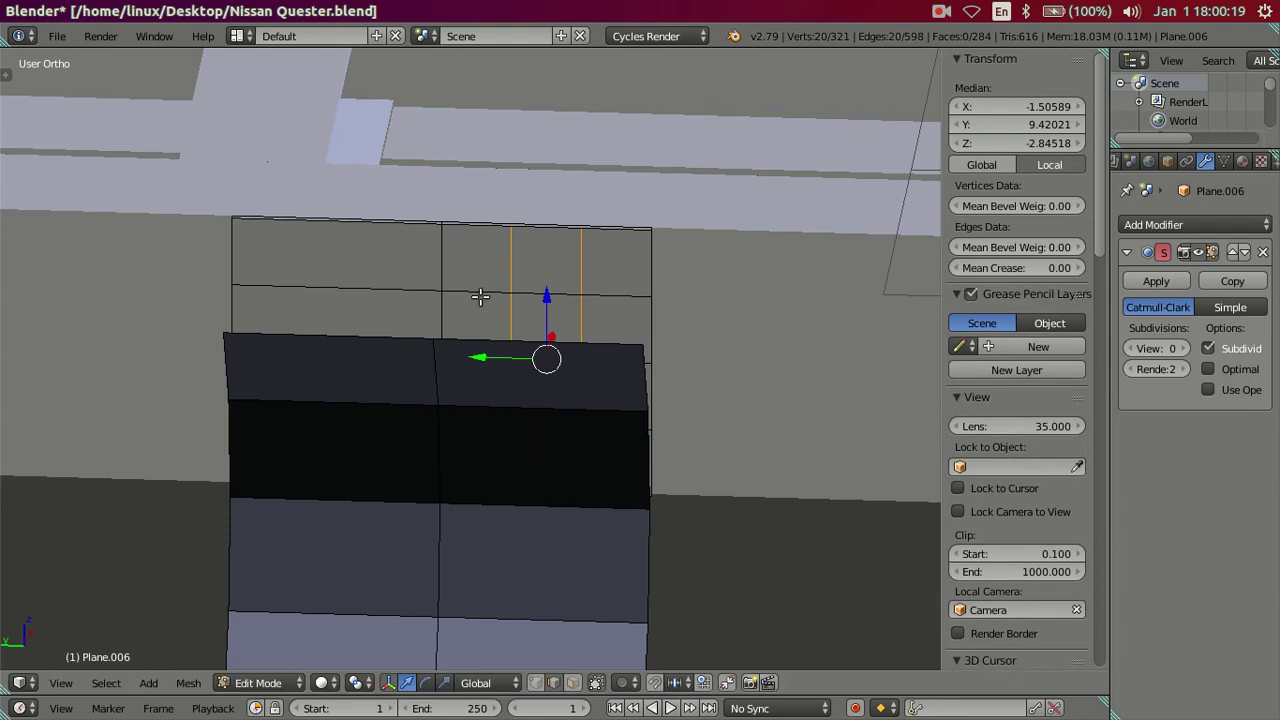
Step: Add vertical loop cuts to the step plate's left and right columns
key(ctrl+r)
click(366, 281)
scroll(363, 503, down, 1)
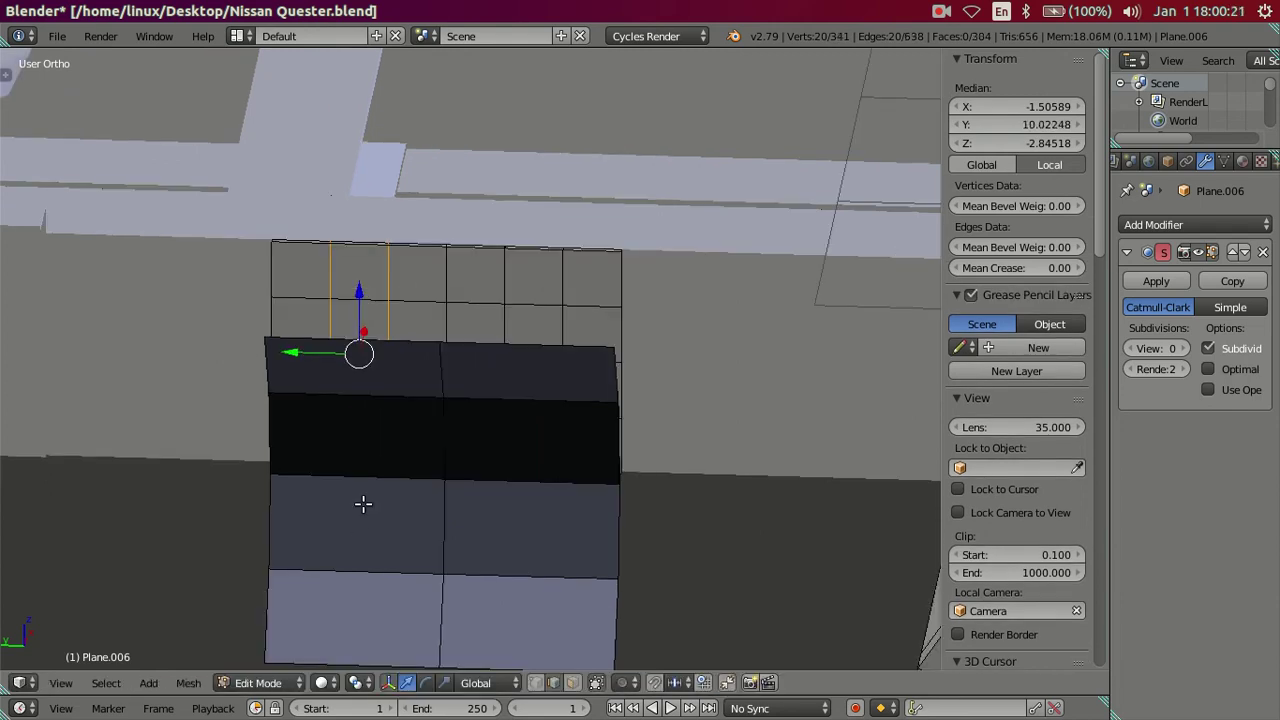
key(ctrl+r)
click(359, 567)
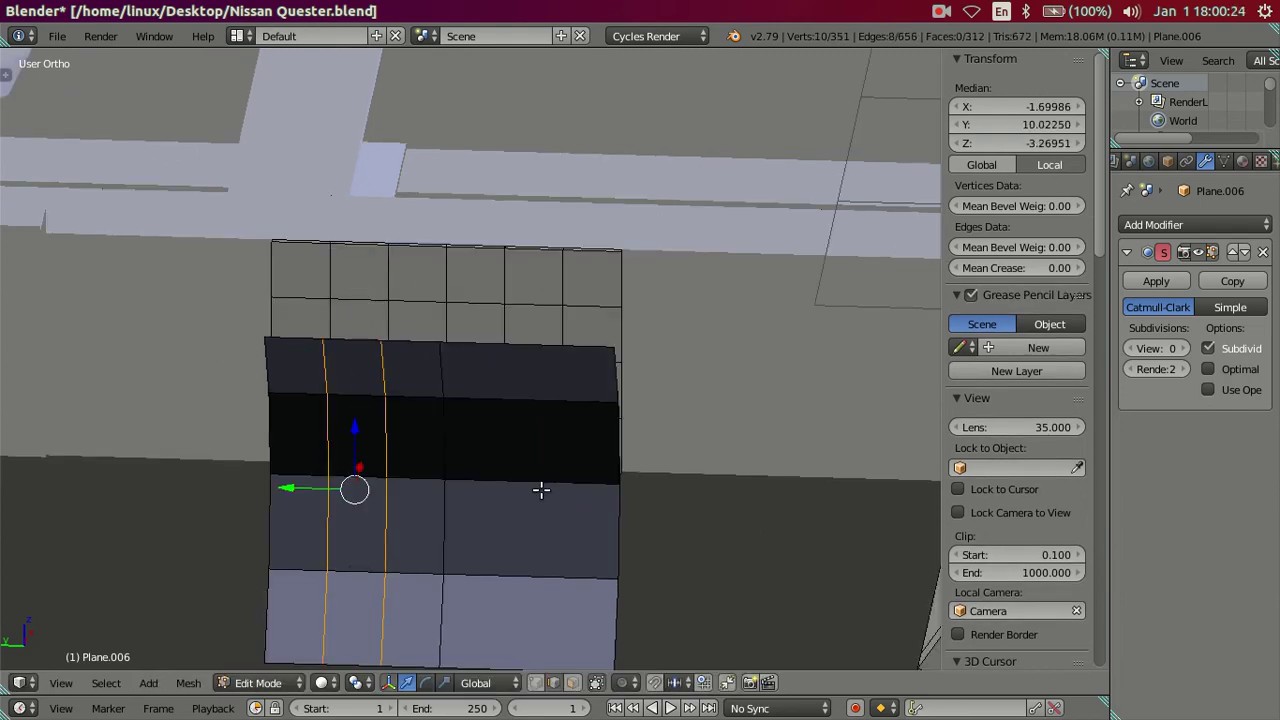
key(ctrl+r)
click(539, 491)
Step: Clear the selection, switch to face select, and center the step plate in view
key(a)
alt+right_click(500, 520)
key(a)
click(572, 682)
scroll(538, 509, up, 1)
scroll(508, 411, down, 1)
mouse_move(508, 411)
shift+middle_down()
mouse_move(500, 297)
mouse_move(520, 369)
mouse_move(520, 311)
mouse_move(491, 341)
mouse_move(514, 311)
mouse_move(509, 251)
shift+middle_up()
Step: Delete the four middle face columns of the step plate, leaving two separate strips
alt+right_click(514, 342)
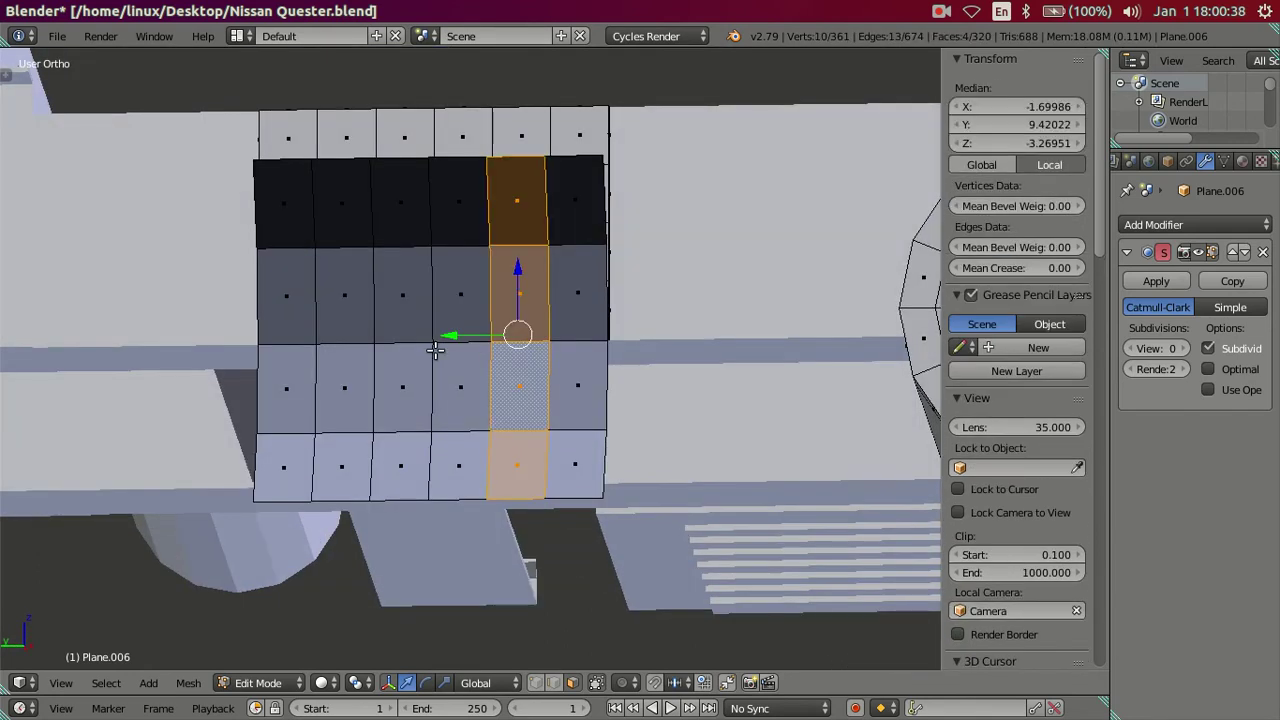
alt+shift+right_click(445, 341)
alt+shift+right_click(406, 346)
alt+shift+right_click(348, 346)
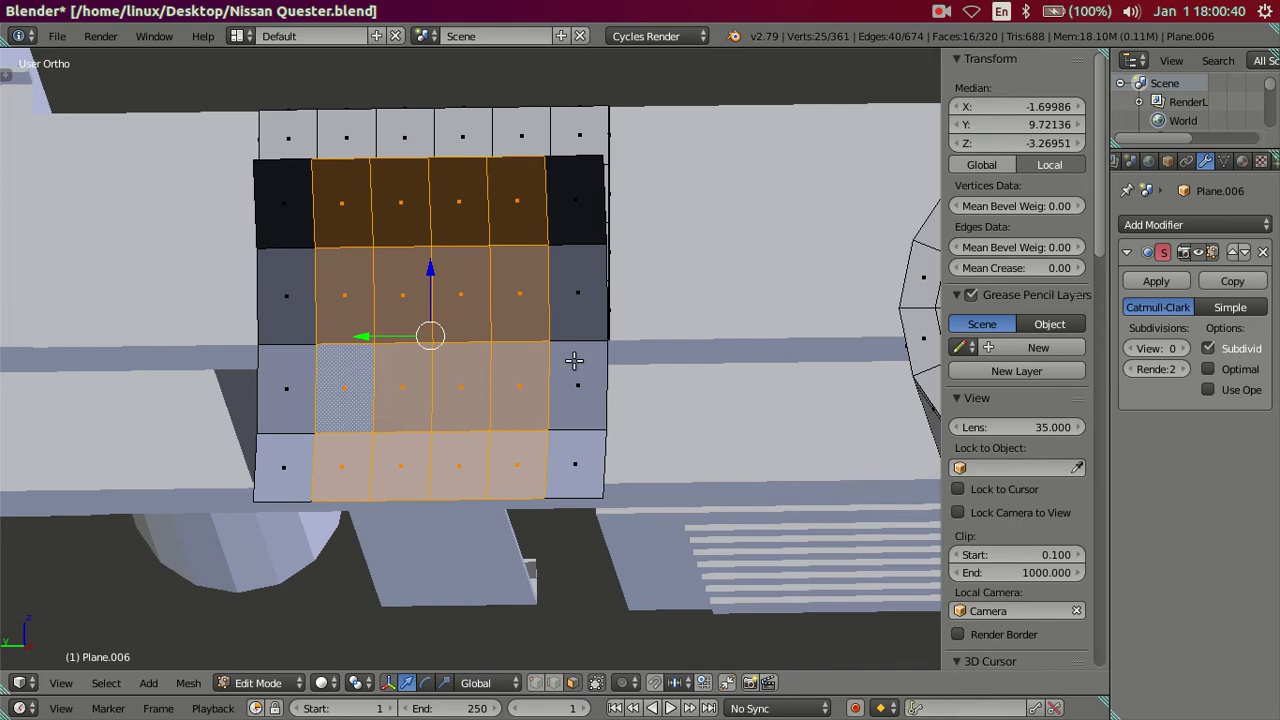
key(x)
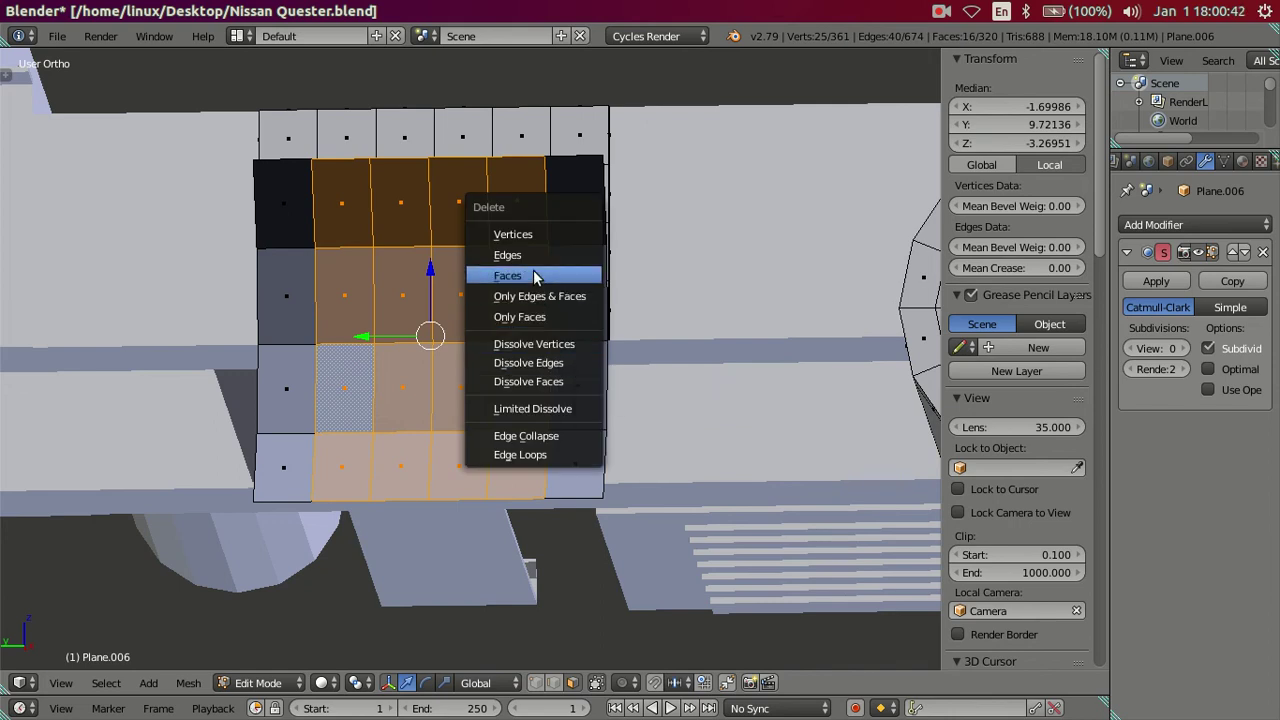
click(533, 274)
mouse_move(508, 323)
middle_down()
mouse_move(502, 394)
mouse_move(500, 351)
middle_up()
scroll(500, 351, up, 2)
Step: Switch to edge select mode and check a vertical edge loop's Y position without changing it
key(ctrl+Tab)
click(503, 347)
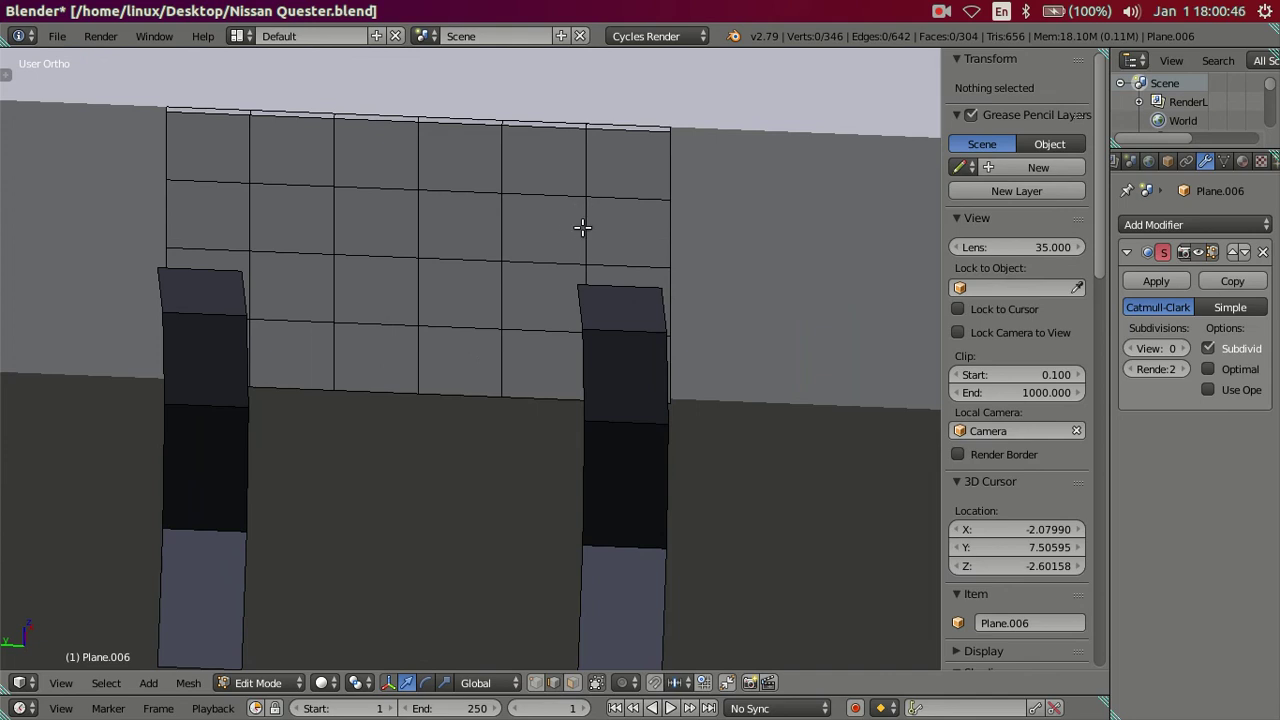
alt+right_click(586, 230)
click(1016, 124)
key(Escape)
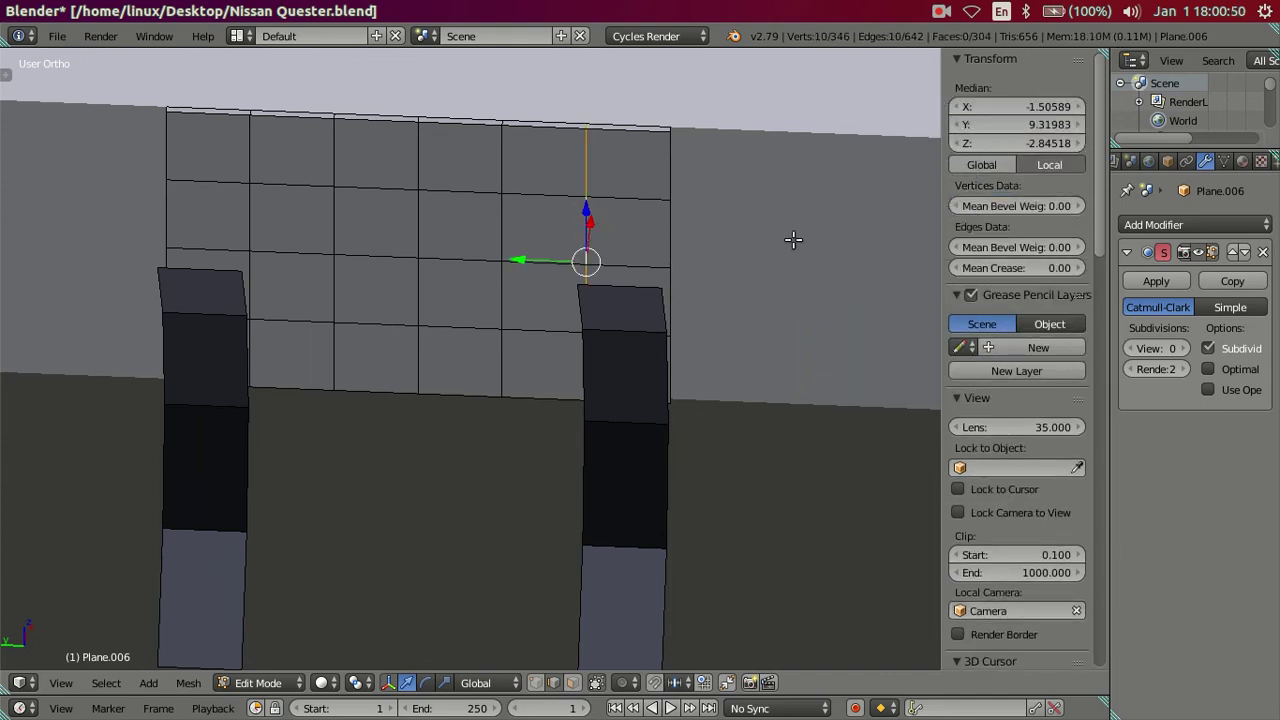
Step: Dissolve the five vertical edge loops on the side panel
key(a)
alt+right_click(584, 238)
alt+shift+right_click(501, 230)
alt+shift+right_click(418, 228)
alt+shift+right_click(334, 228)
alt+shift+right_click(251, 226)
key(x)
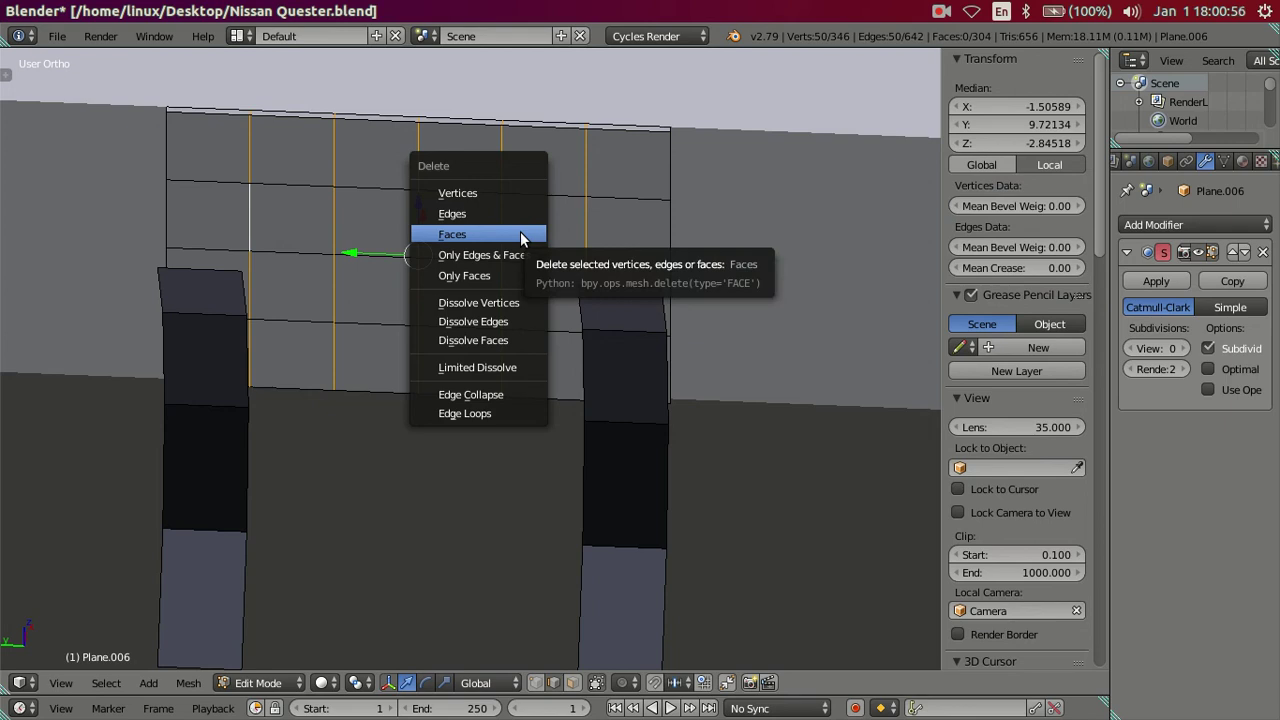
click(526, 321)
mouse_move(263, 220)
middle_down()
mouse_move(399, 224)
mouse_move(305, 186)
middle_up()
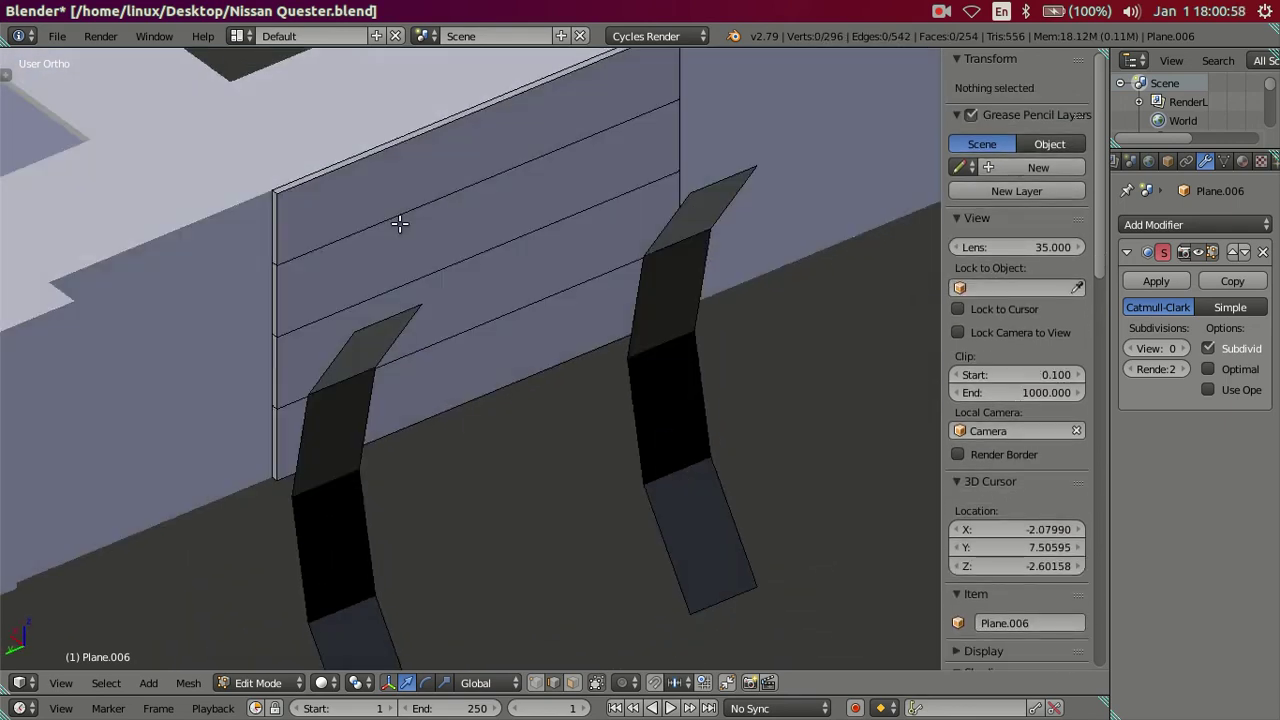
Step: Center the view on the side panel's end edge
right_click(289, 183)
alt+right_click(290, 213)
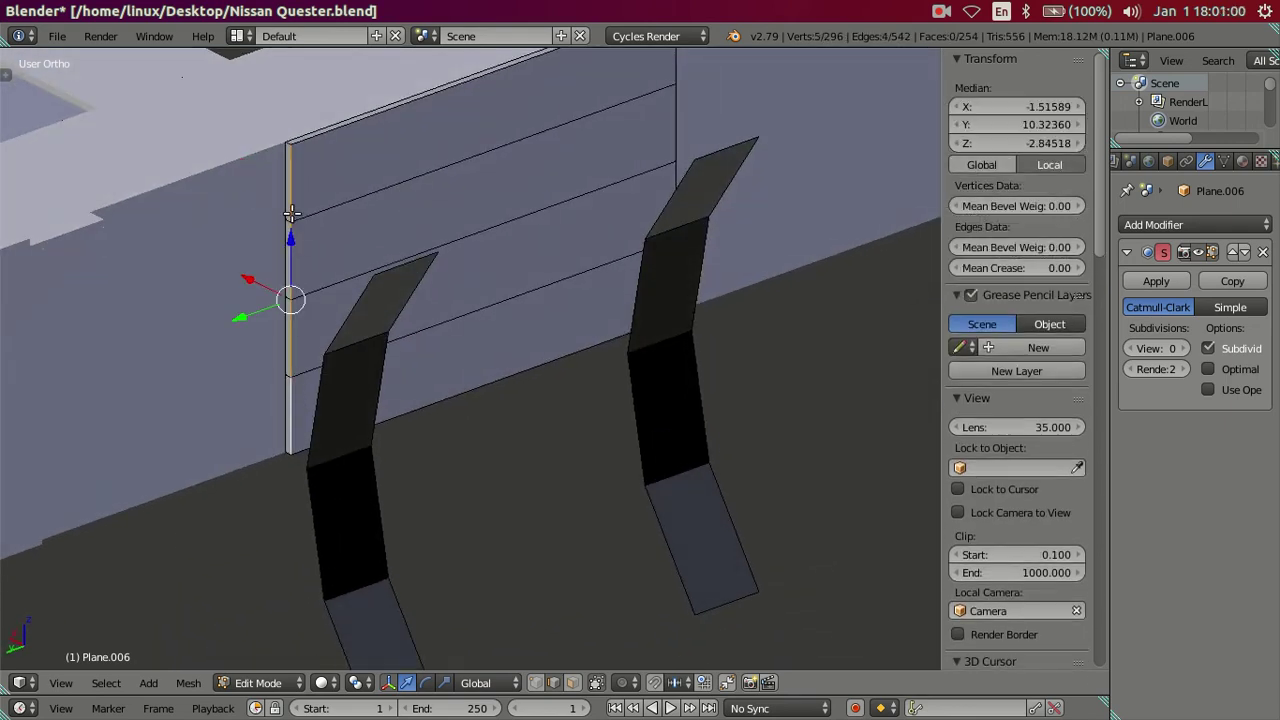
alt+shift+right_click(280, 404)
mouse_move(474, 326)
middle_down()
mouse_move(437, 342)
mouse_move(453, 331)
middle_up()
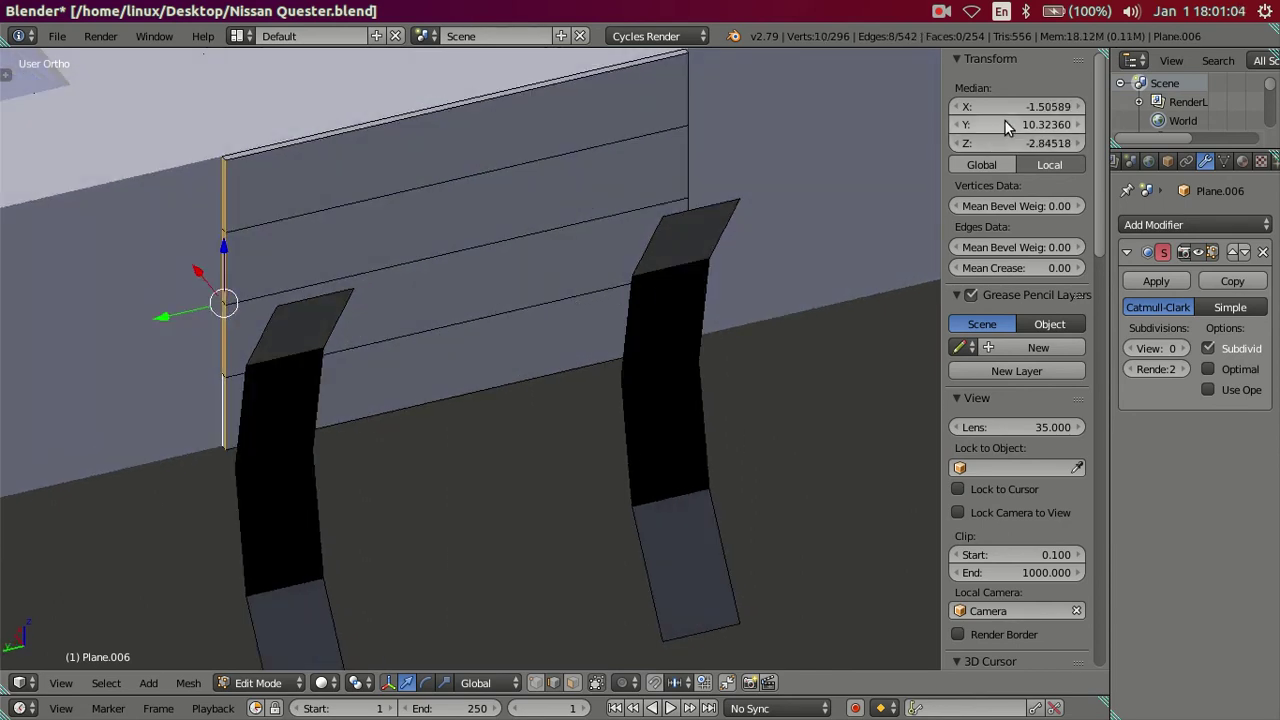
key(KP_Decimal)
key(a)
mouse_move(523, 320)
middle_down()
mouse_move(425, 368)
mouse_move(423, 391)
mouse_move(460, 368)
mouse_move(486, 374)
mouse_move(500, 423)
mouse_move(500, 320)
mouse_move(434, 314)
mouse_move(500, 346)
mouse_move(509, 320)
mouse_move(477, 263)
mouse_move(506, 283)
middle_up()
Step: Add a loop cut at the panel end, slide it to the right edge and nudge it along Y
key(ctrl+r)
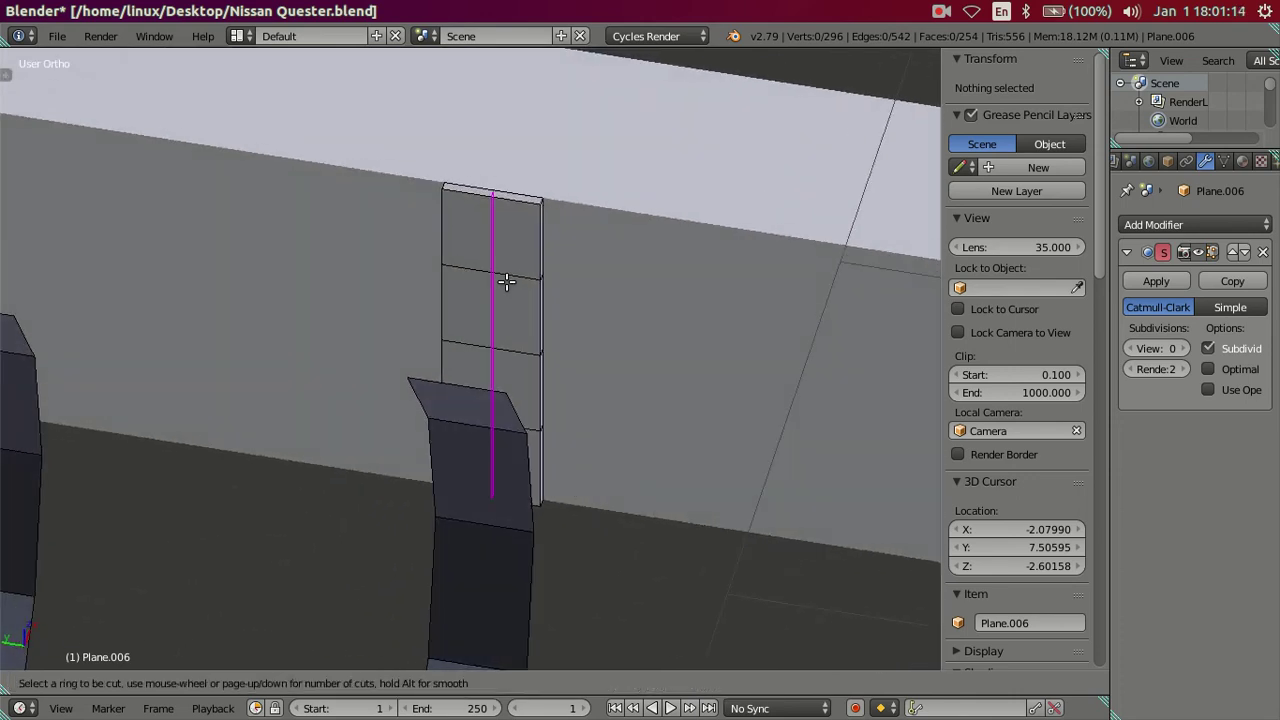
click(506, 283)
click(700, 334)
drag(472, 350, 460, 333)
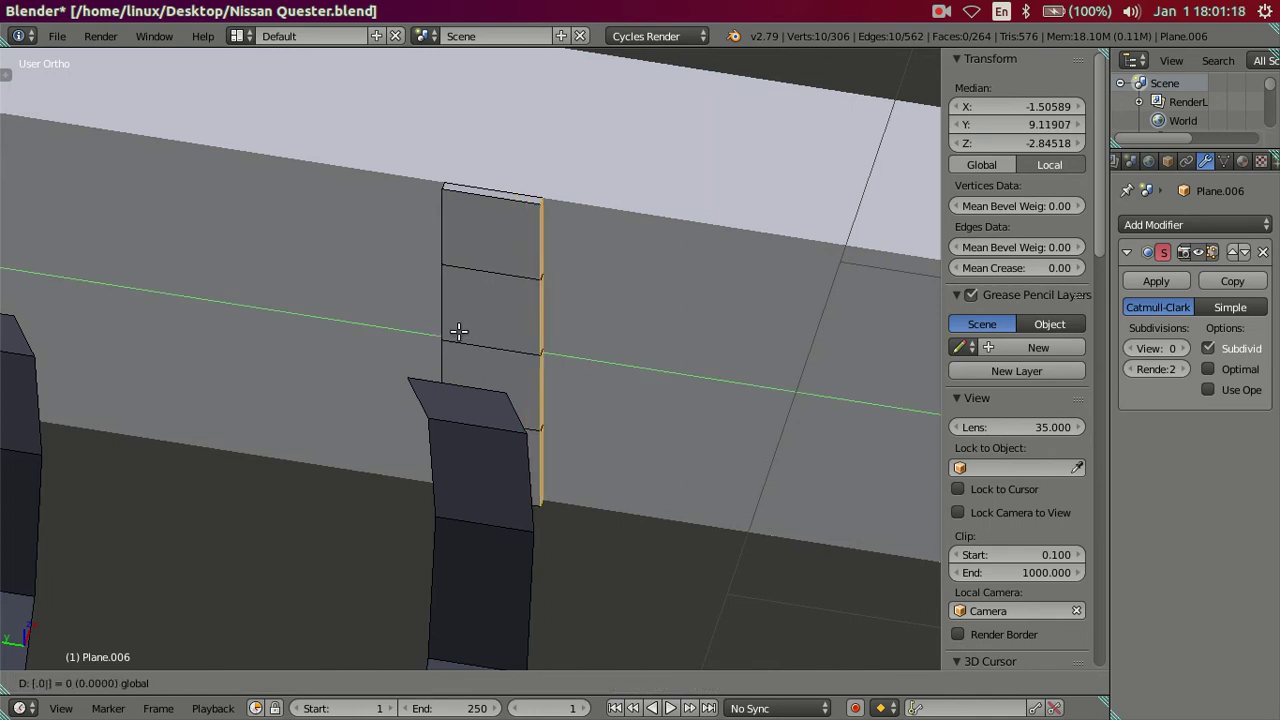
drag(459, 331, 461, 332)
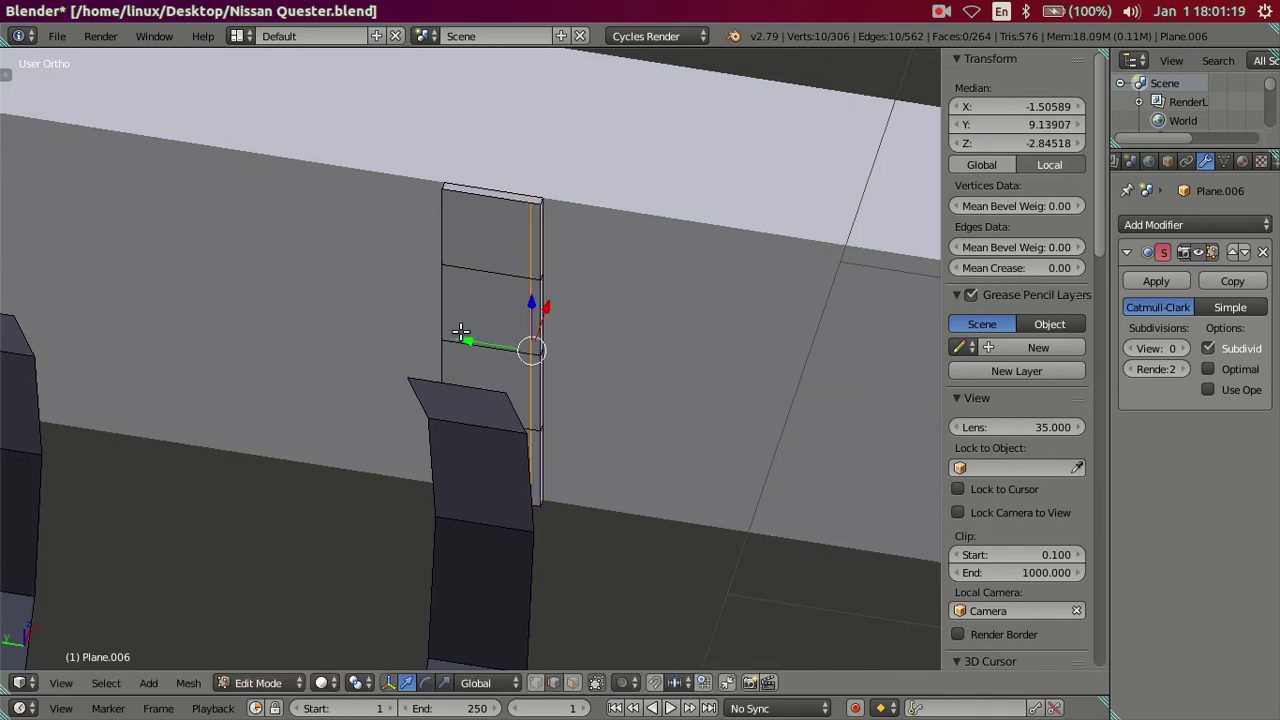
Step: Undo a stray loop cut, then add one at the panel's left edge and move it along Y
key(ctrl+r)
click(474, 263)
right_click(300, 257)
key(ctrl+z)
key(ctrl+r)
click(490, 278)
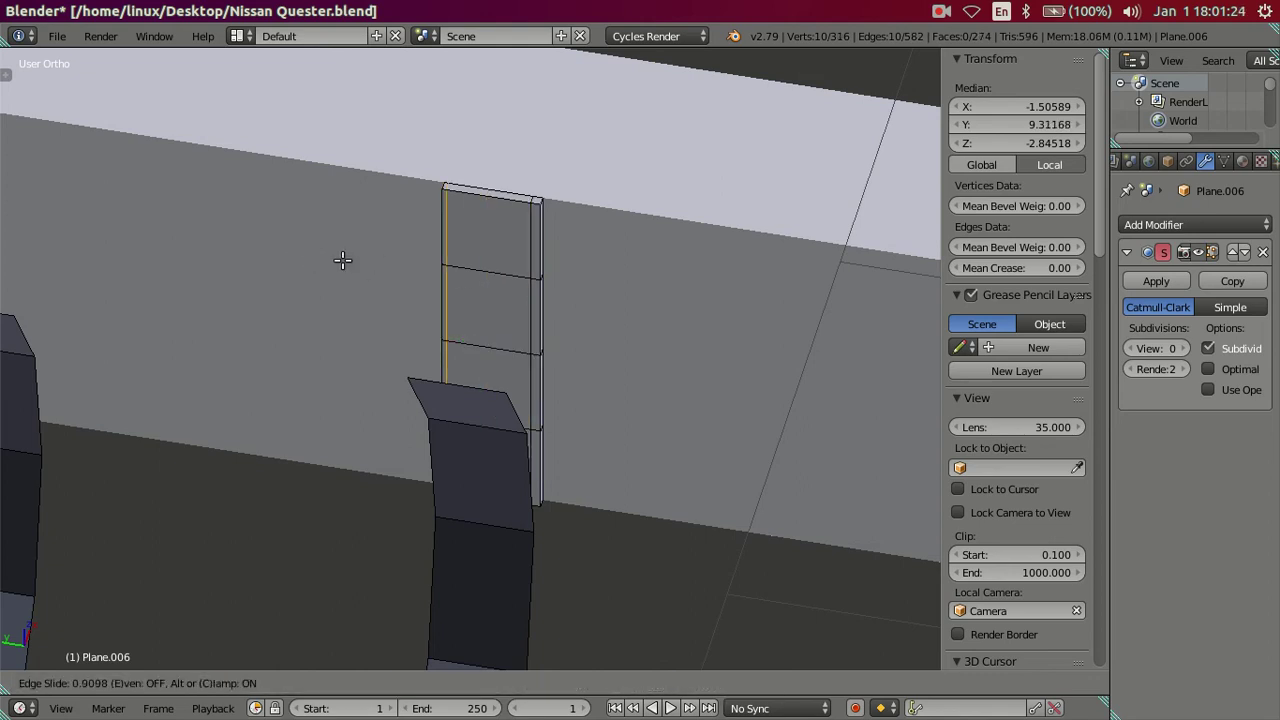
click(290, 258)
key(g)
key(y)
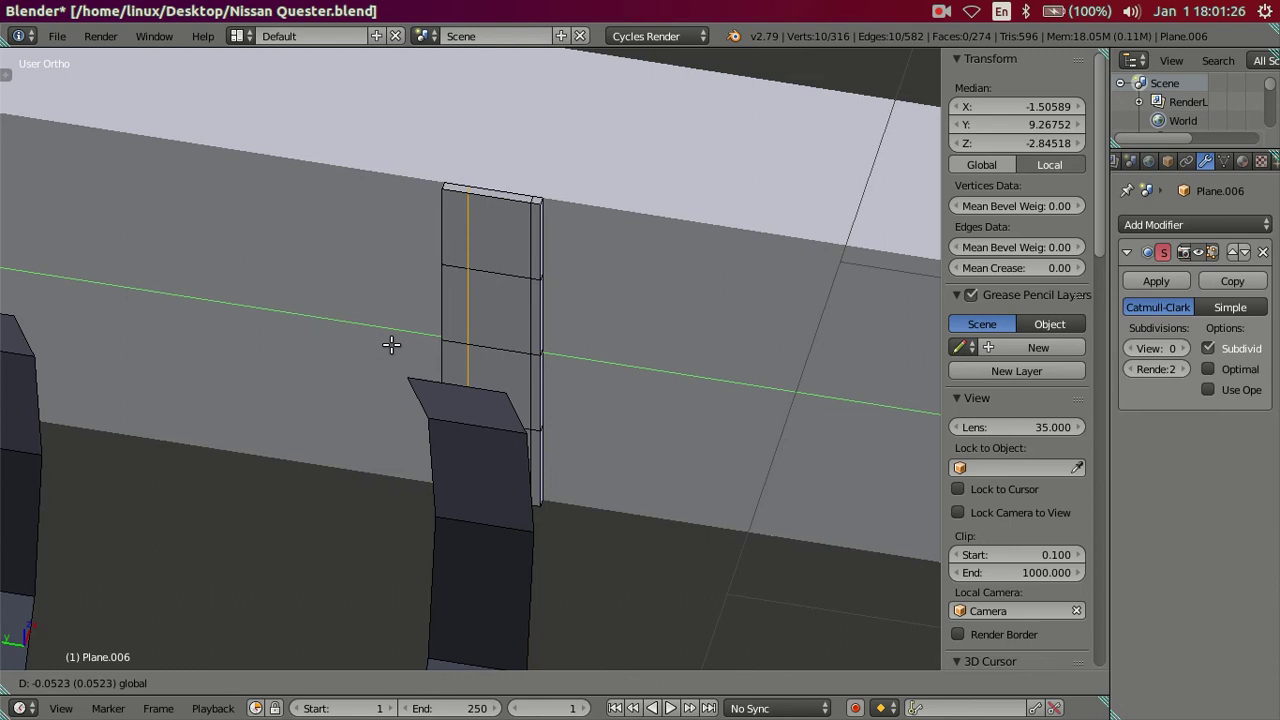
click(389, 340)
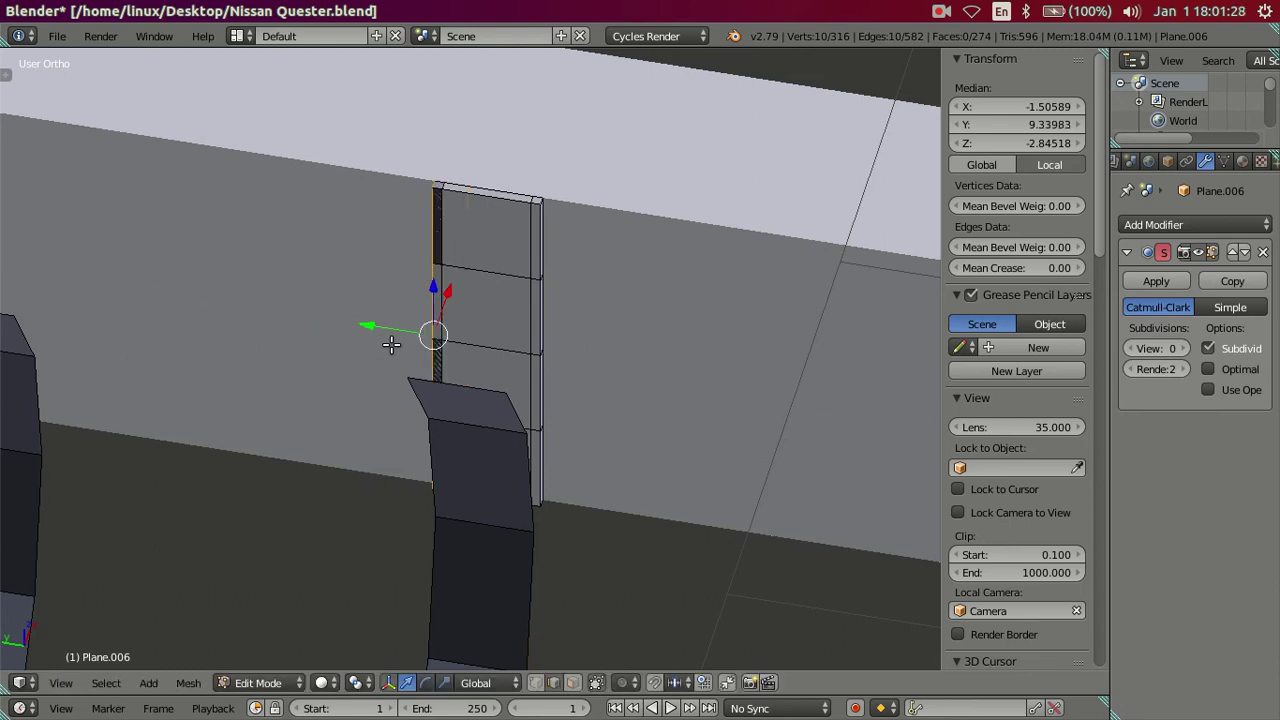
Step: Nudge the new edge loop along Y to 9.29983, then hide the sidebar
scroll(386, 335, down, 2)
scroll(386, 335, up, 2)
middle_drag(497, 323, 529, 352)
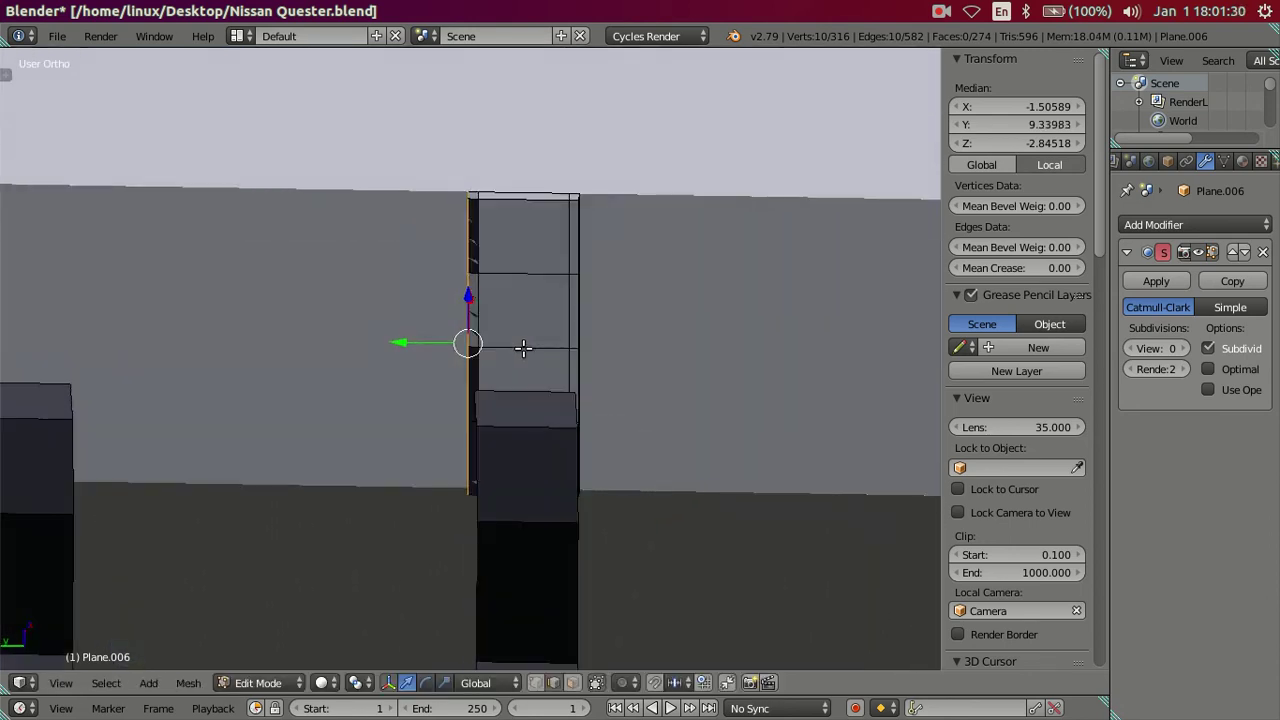
key(g)
key(y)
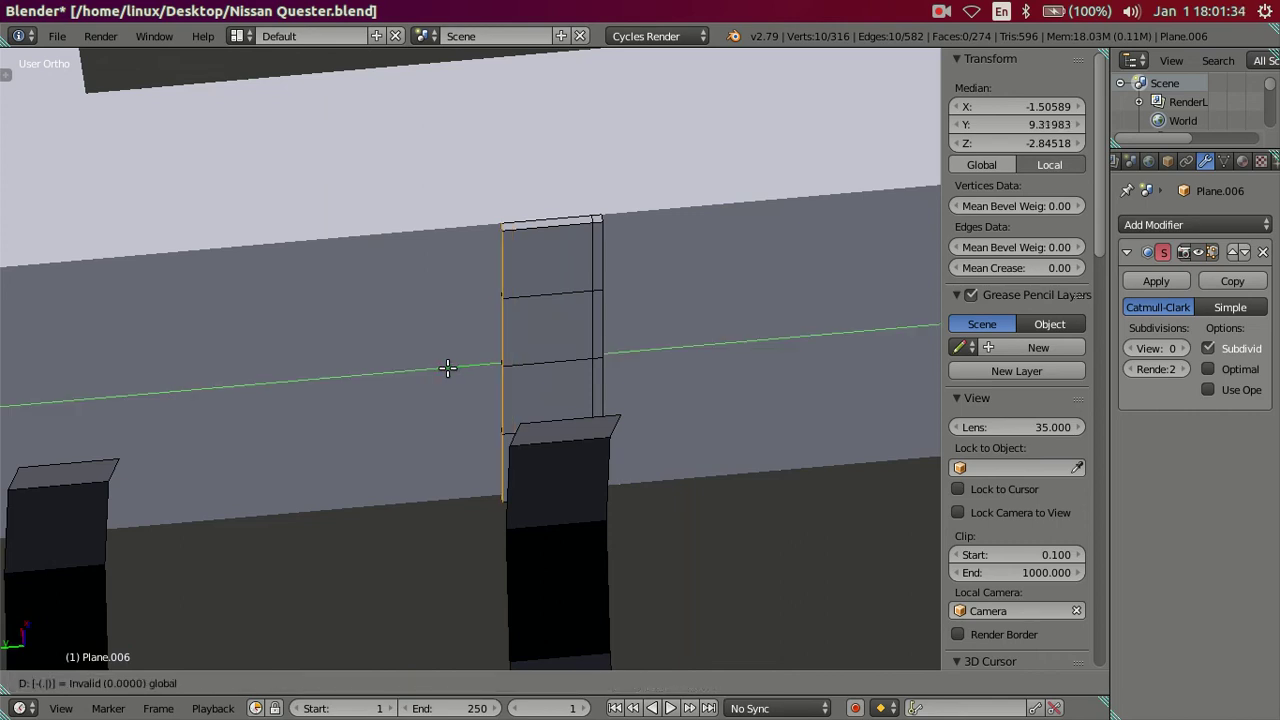
click(449, 367)
middle_drag(449, 367, 480, 277)
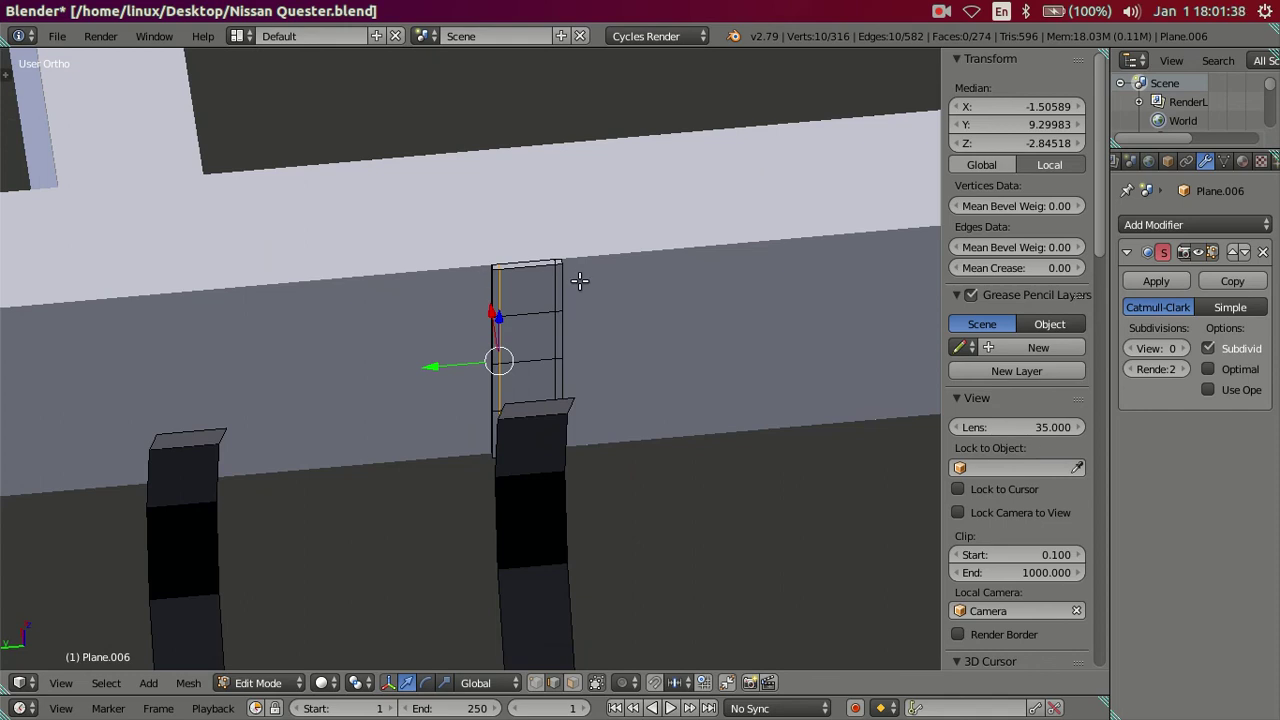
key(n)
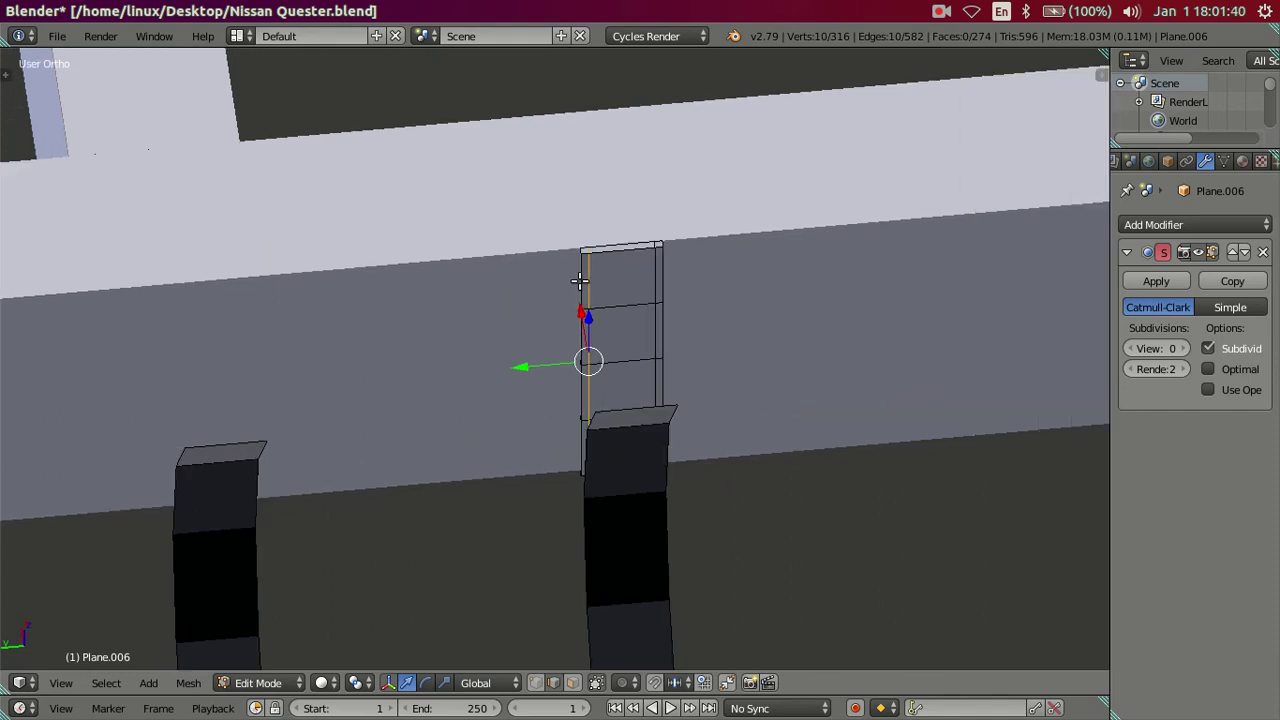